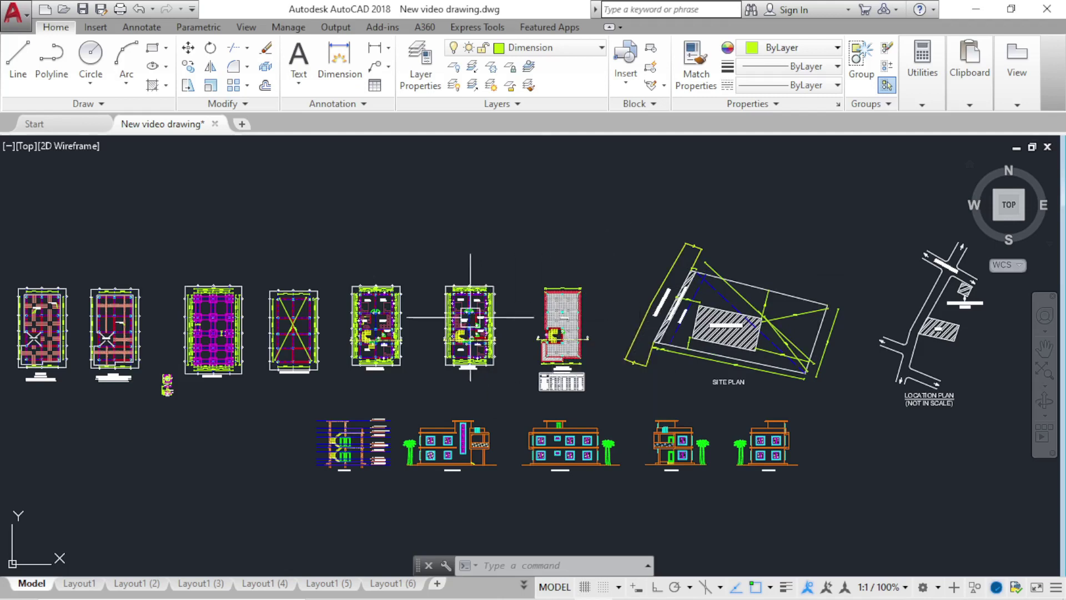
# - Pan and zoom around the Slab Bottom plans to centre both slab plans and their titles
pyautogui.scroll(6, 1, 341)
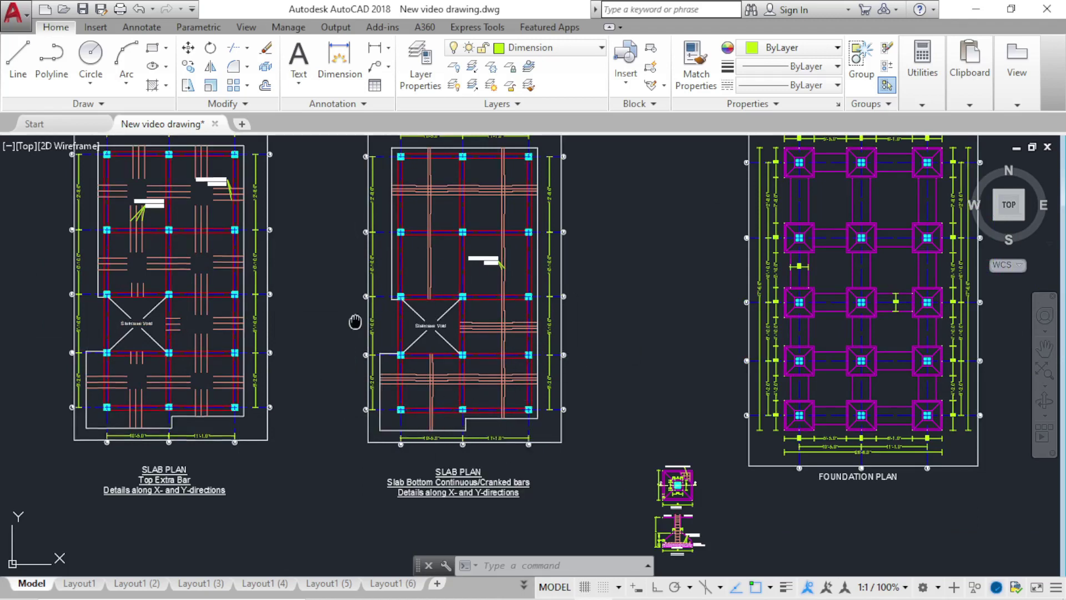
pyautogui.moveTo(355, 321); pyautogui.dragTo(428, 367, button='middle')
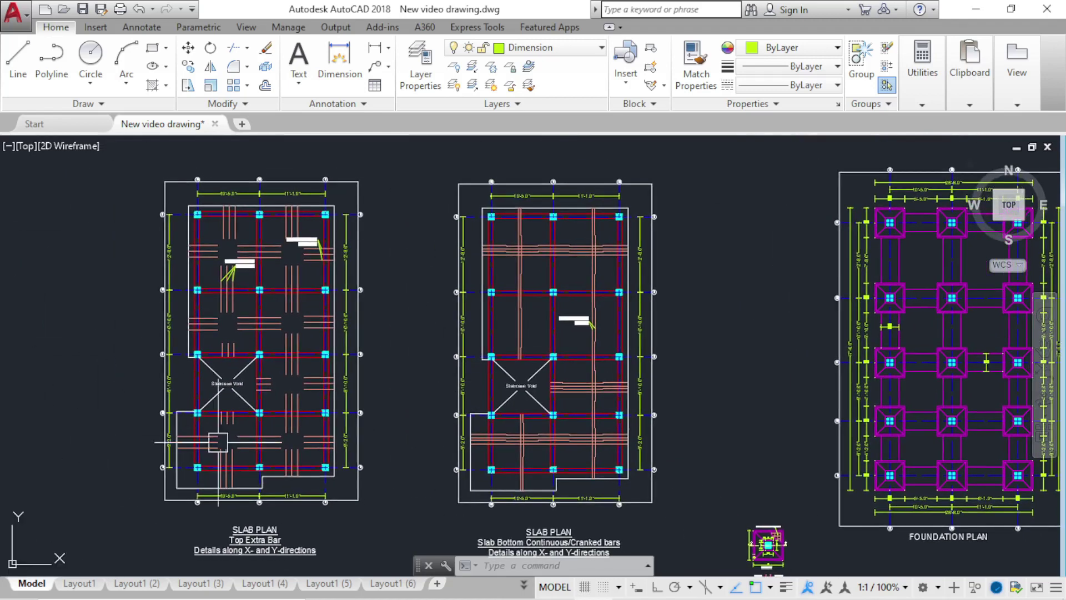
pyautogui.moveTo(652, 439); pyautogui.dragTo(556, 325, button='middle')
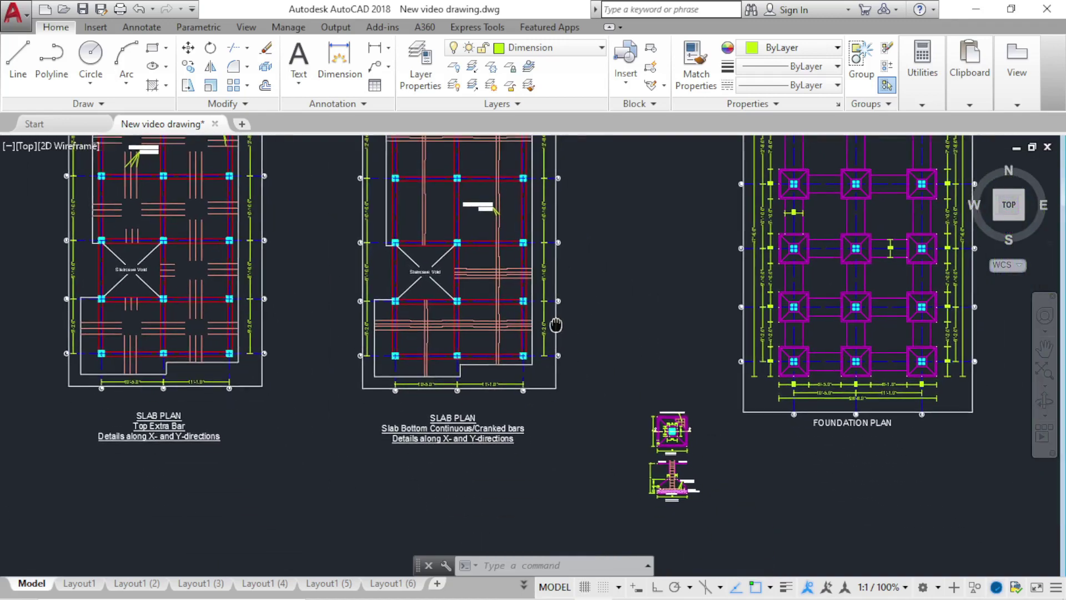
pyautogui.scroll(3, 416, 423)
pyautogui.scroll(-1, 386, 448)
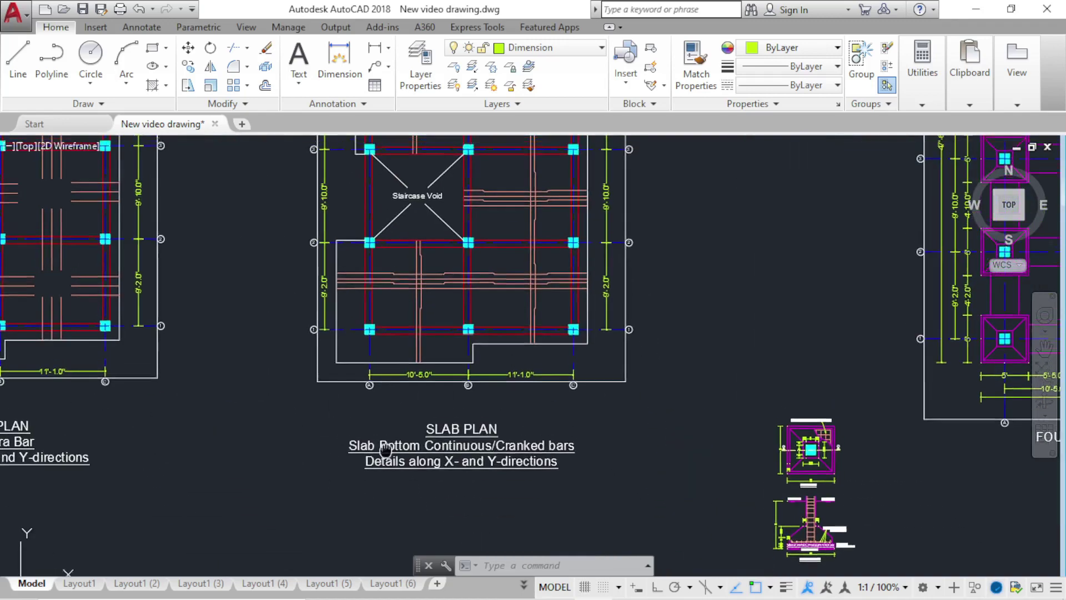
pyautogui.moveTo(386, 449); pyautogui.dragTo(383, 505, button='middle')
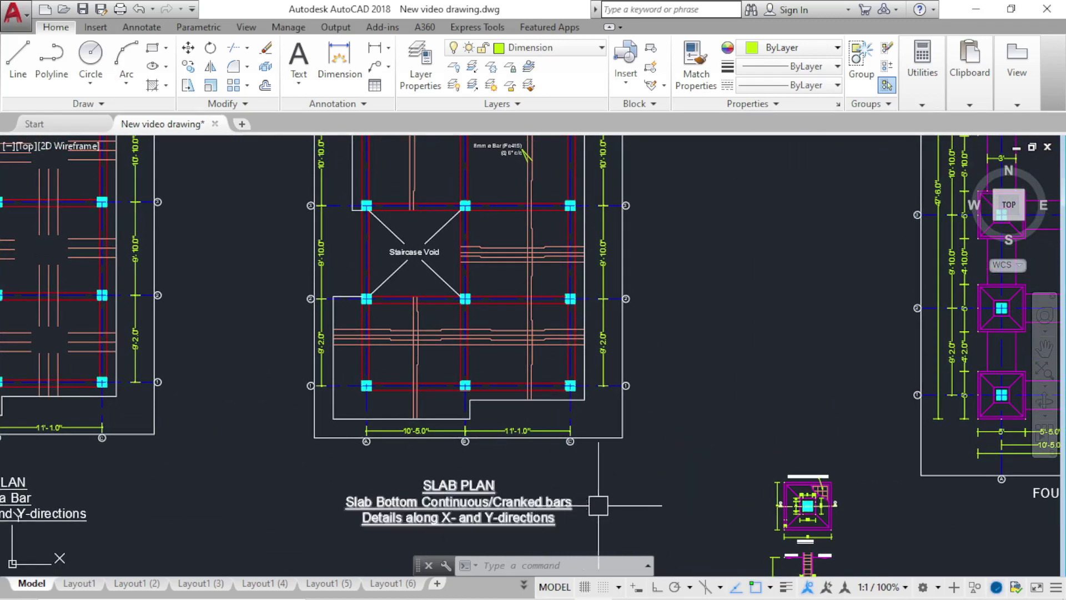
pyautogui.scroll(-2, 608, 502)
pyautogui.scroll(4, 543, 358)
pyautogui.scroll(4, 543, 419)
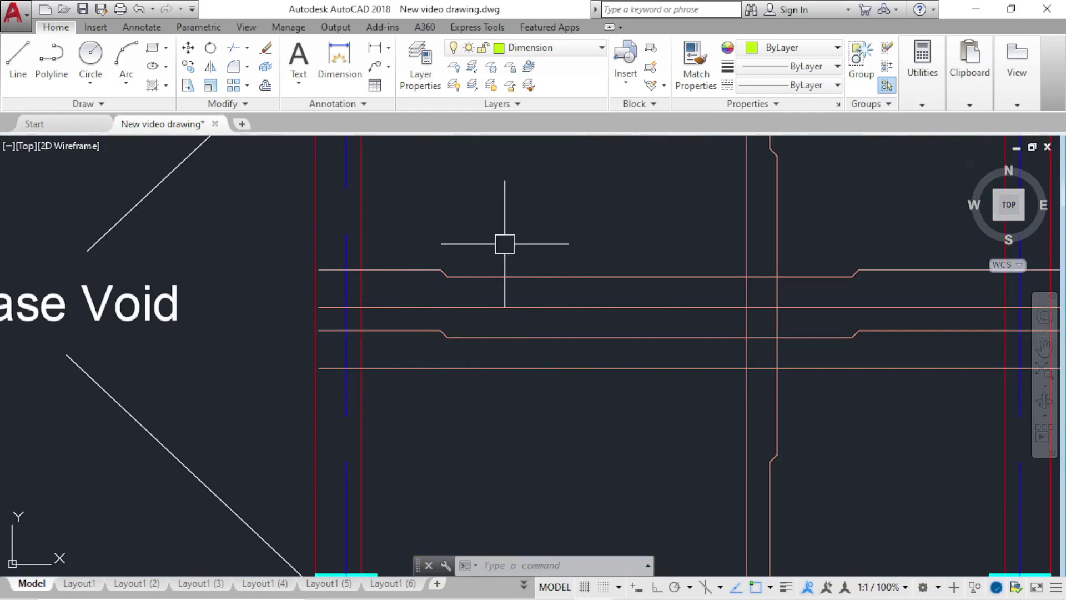
pyautogui.scroll(-3, 521, 219)
pyautogui.scroll(-2, 504, 228)
pyautogui.scroll(2, 530, 340)
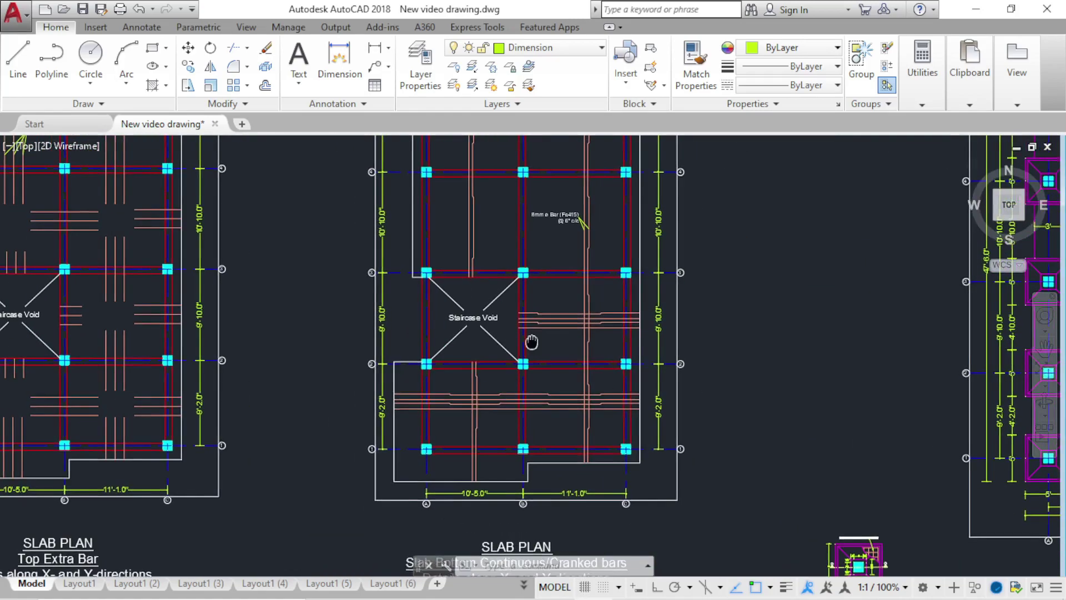
pyautogui.scroll(-3, 230, 305)
pyautogui.scroll(3, 240, 426)
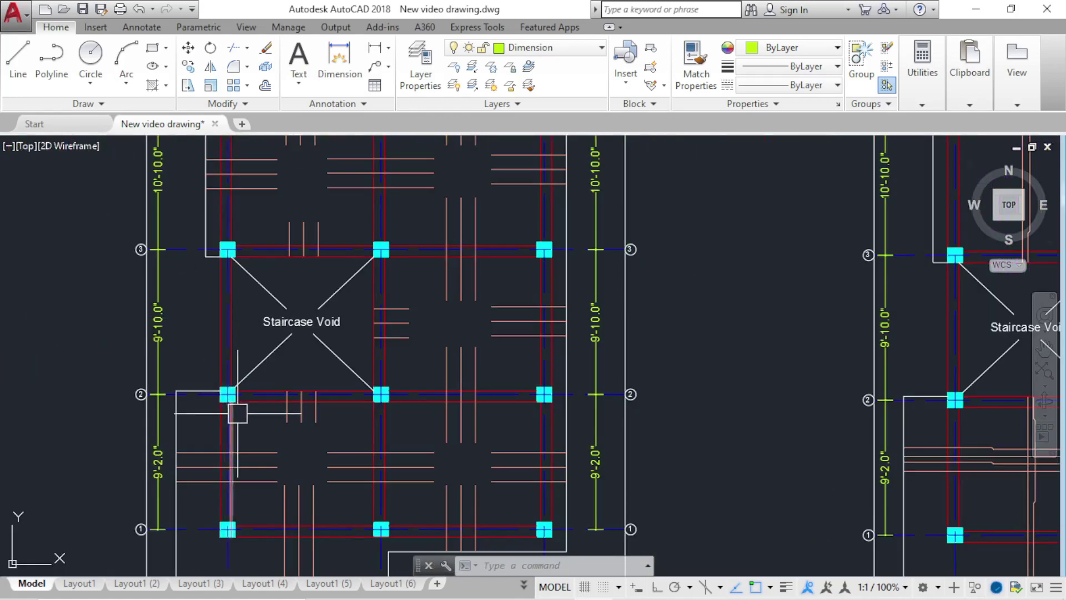
pyautogui.scroll(2, 241, 426)
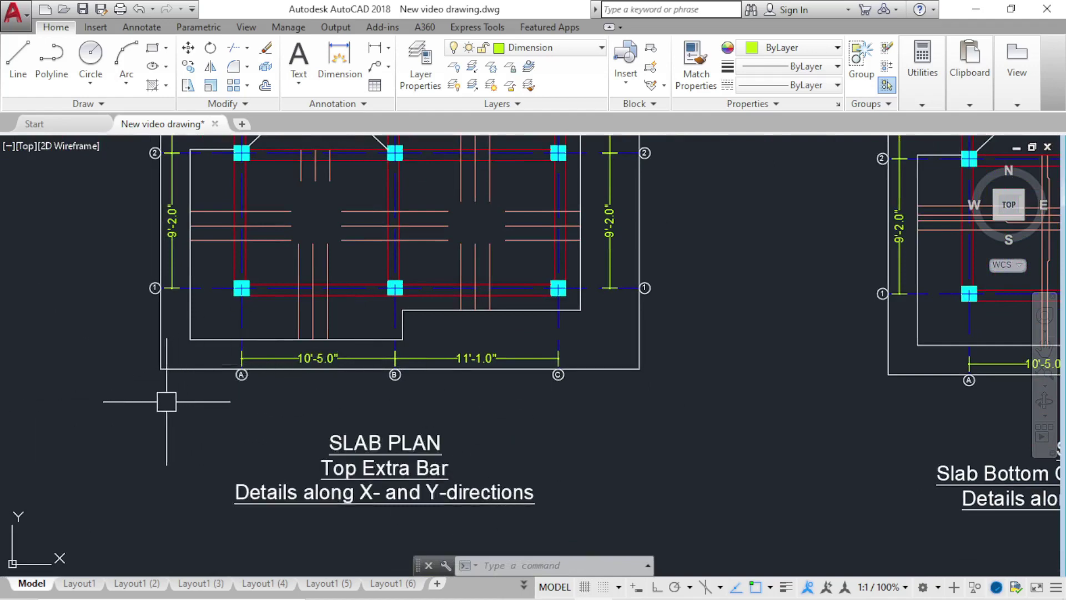
pyautogui.scroll(-3, 166, 401)
pyautogui.scroll(4, 245, 452)
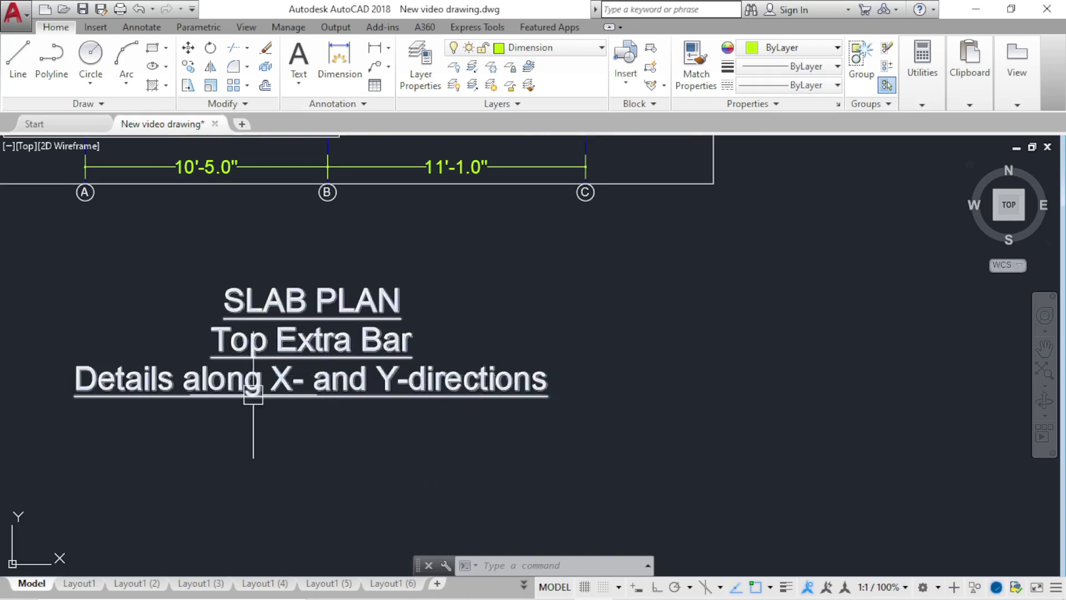
pyautogui.scroll(-4, 253, 396)
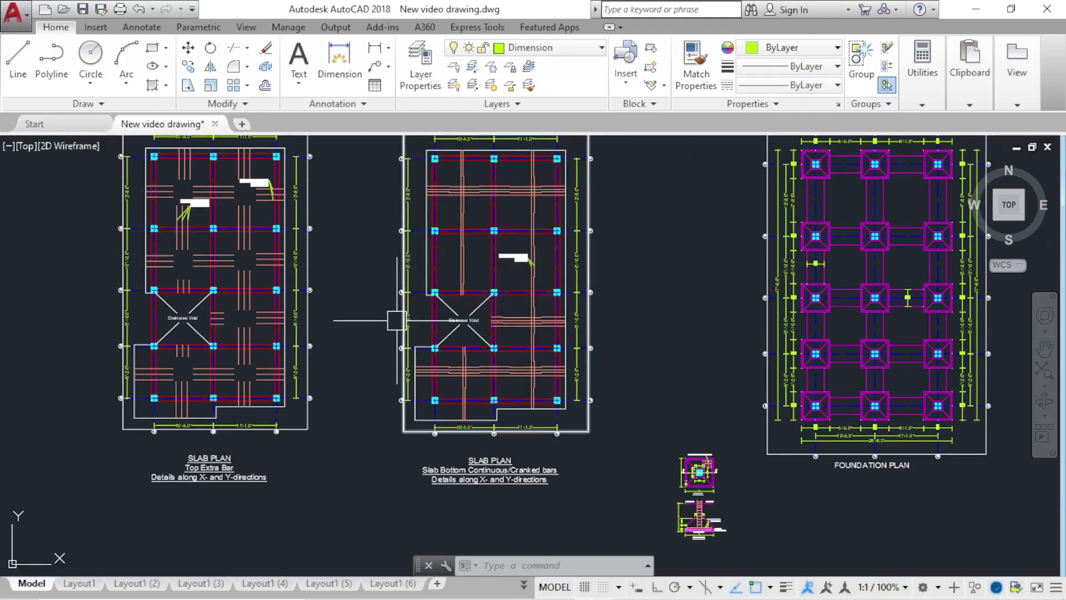
pyautogui.moveTo(381, 315); pyautogui.dragTo(524, 353, button='middle')
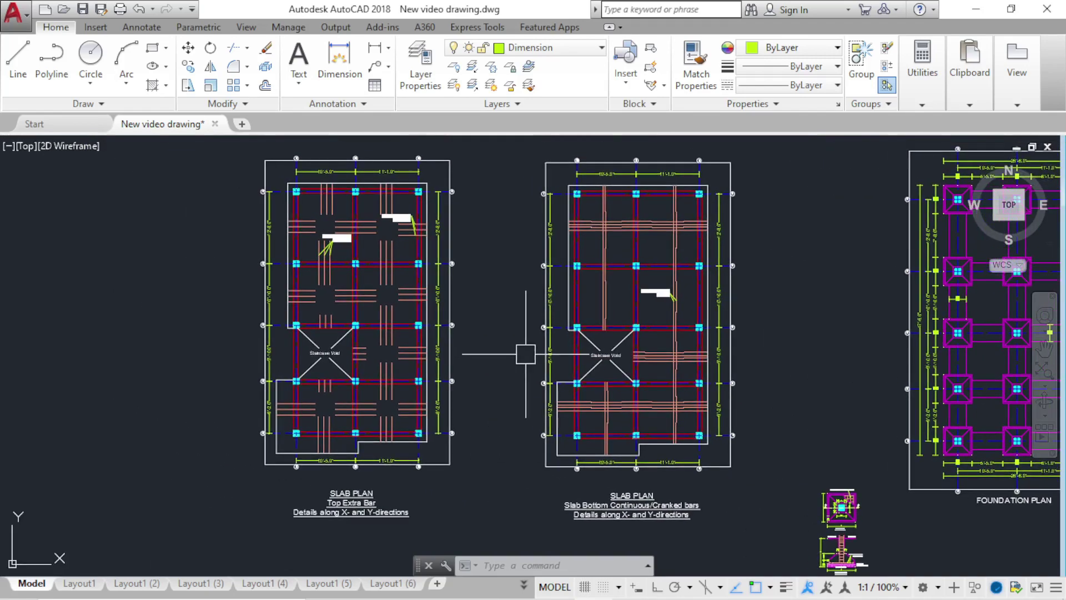
# - Dismiss the drawing's shortcut menu and bring the NBC 205 reinforcement PDF up in Edge
pyautogui.rightClick(543, 333)
pyautogui.press('Escape')
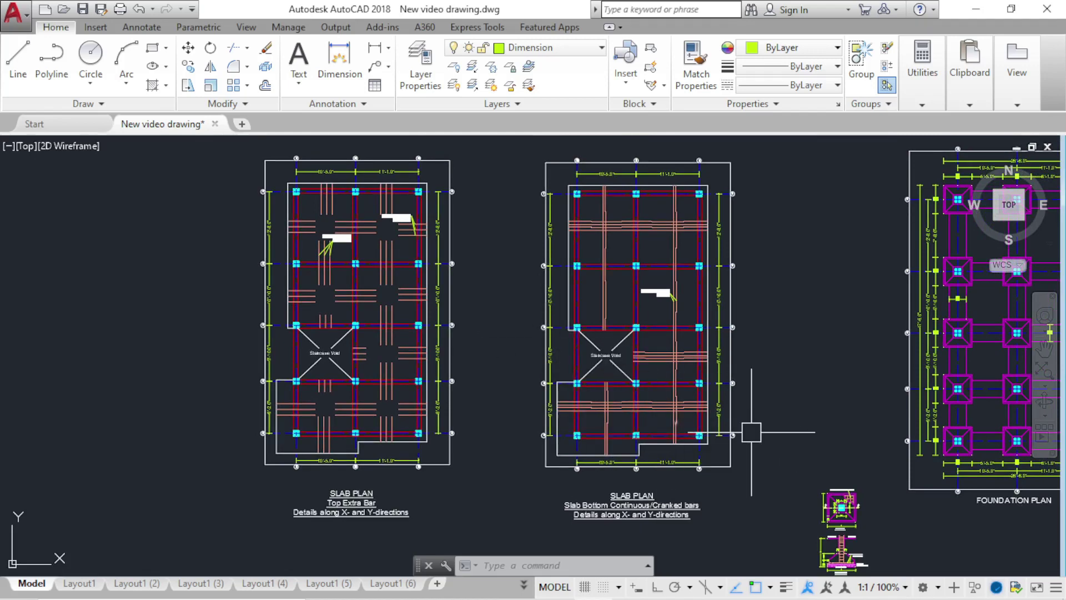
pyautogui.scroll(4, 769, 494)
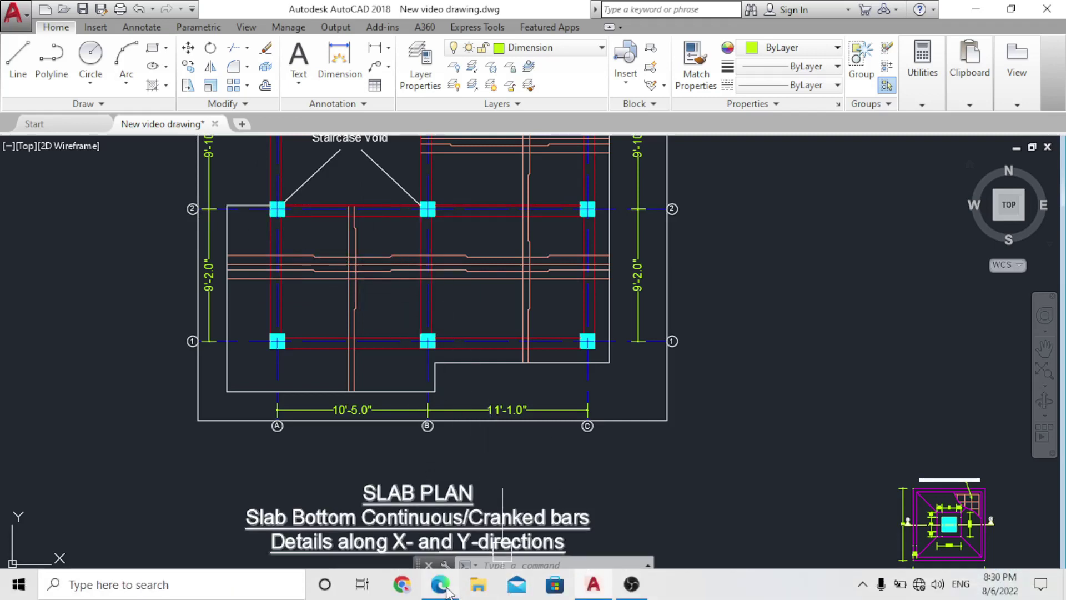
pyautogui.click(446, 591)
# - Scroll the NBC 205 PDF down to Figure 7.1's slab L-sections
pyautogui.scroll(-3, 420, 317)
pyautogui.scroll(-2, 420, 316)
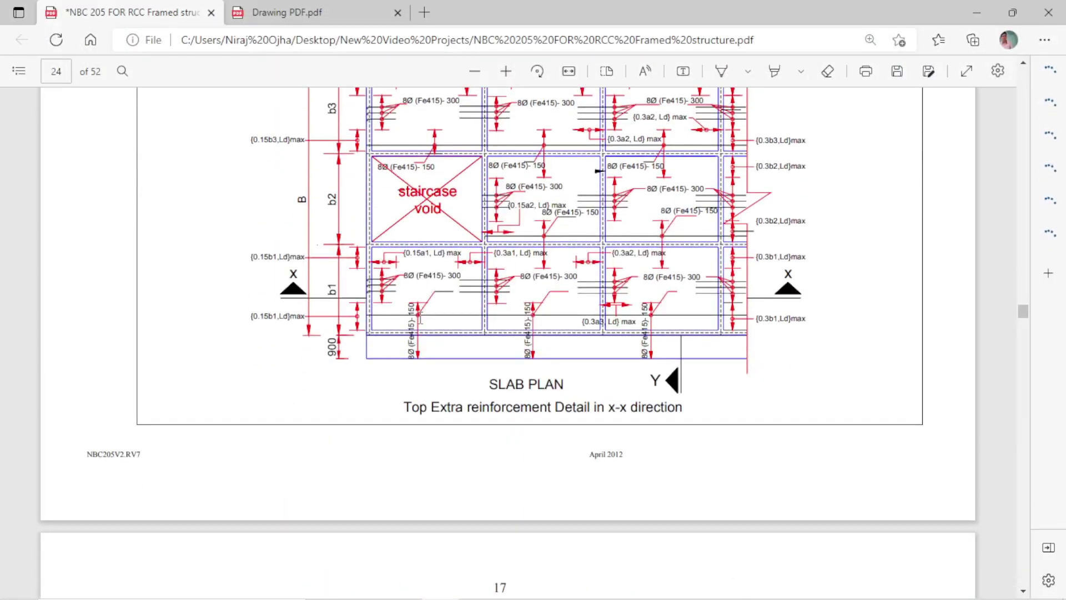
pyautogui.scroll(-5, 420, 319)
pyautogui.scroll(-2, 420, 319)
pyautogui.scroll(-5, 420, 319)
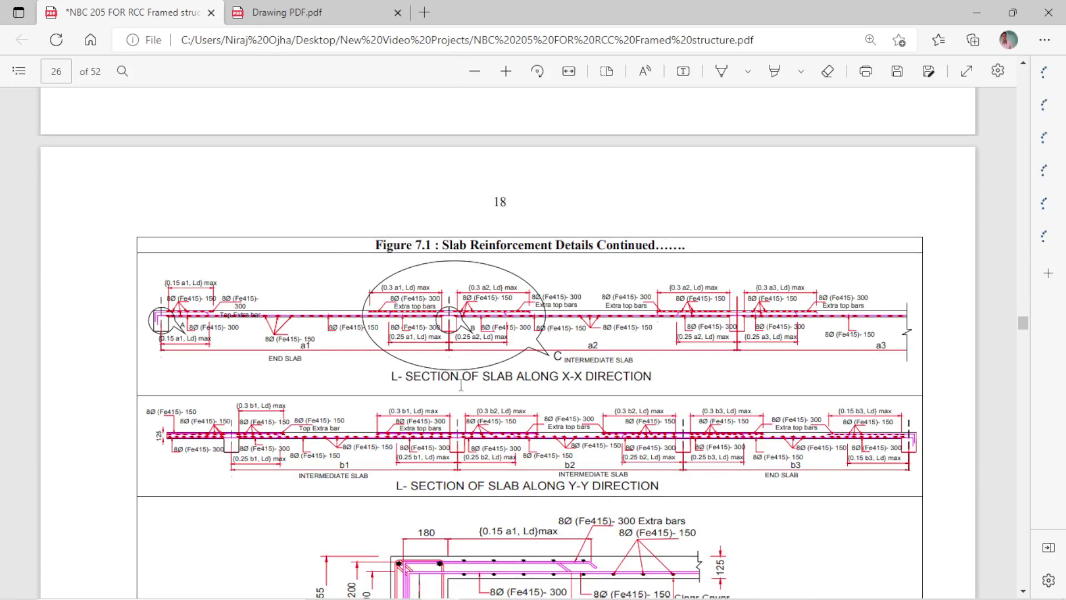
pyautogui.scroll(-3, 592, 377)
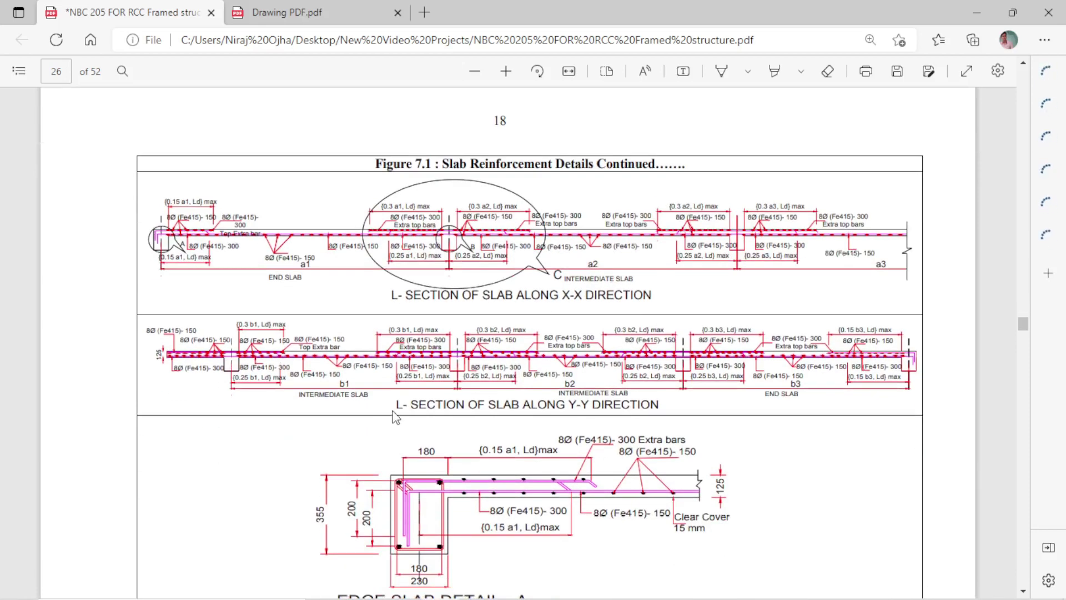
pyautogui.scroll(-3, 630, 400)
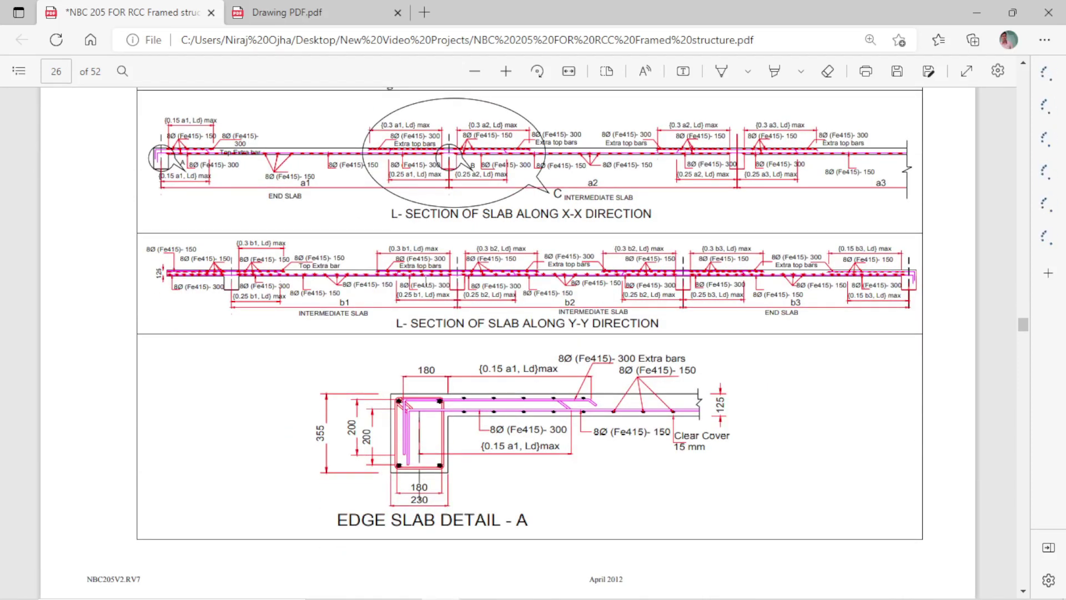
# - Zoom in and out on Figure 7.1's Y-Y slab section to read its details
pyautogui.scroll(3, 513, 371)
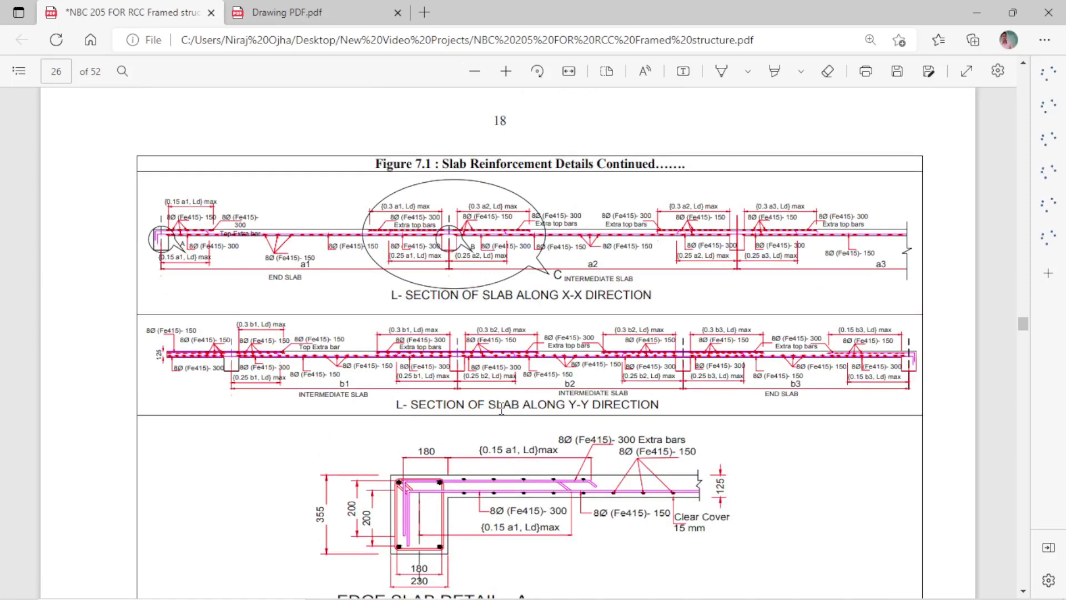
pyautogui.keyDown('ctrl'); pyautogui.scroll(3, 201, 377); pyautogui.keyUp('ctrl')
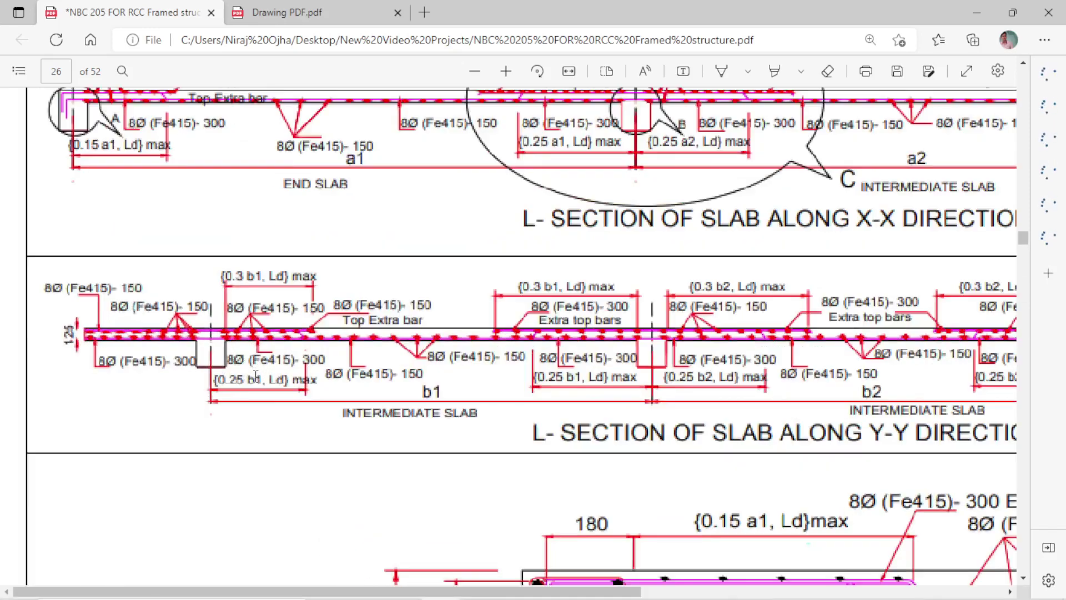
pyautogui.keyDown('ctrl'); pyautogui.scroll(-2, 166, 361); pyautogui.keyUp('ctrl')
pyautogui.keyDown('ctrl'); pyautogui.scroll(2, 157, 354); pyautogui.keyUp('ctrl')
pyautogui.keyDown('ctrl'); pyautogui.scroll(2, 157, 354); pyautogui.keyUp('ctrl')
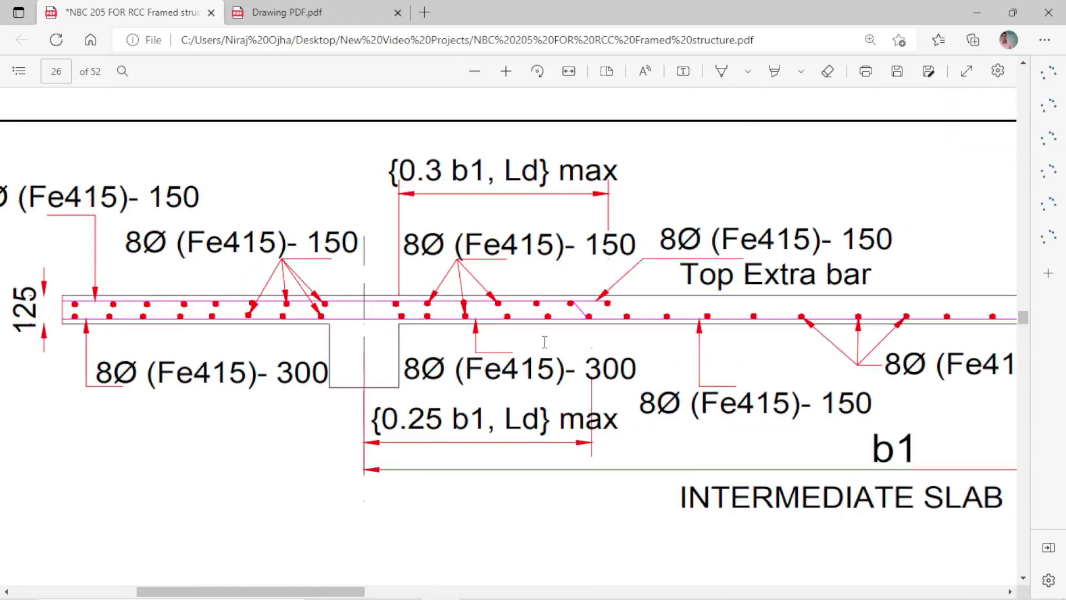
pyautogui.keyDown('ctrl'); pyautogui.scroll(-1, 286, 366); pyautogui.keyUp('ctrl')
pyautogui.keyDown('ctrl'); pyautogui.scroll(-2, 262, 350); pyautogui.keyUp('ctrl')
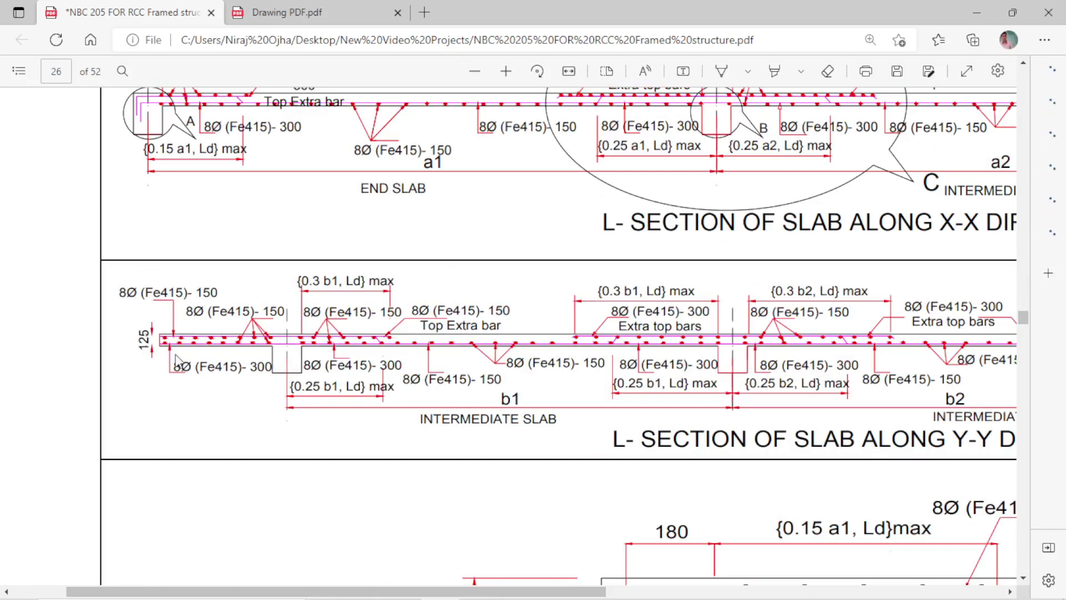
pyautogui.keyDown('ctrl'); pyautogui.scroll(3, 176, 359); pyautogui.keyUp('ctrl')
pyautogui.keyDown('ctrl'); pyautogui.scroll(-2, 210, 349); pyautogui.keyUp('ctrl')
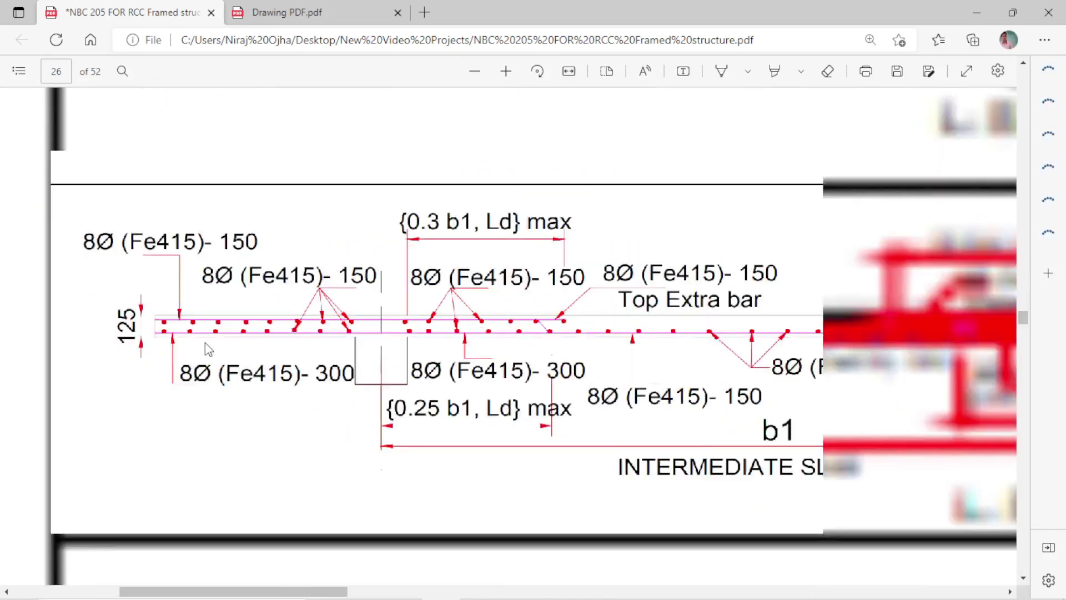
pyautogui.keyDown('ctrl'); pyautogui.scroll(-2, 166, 355); pyautogui.keyUp('ctrl')
pyautogui.keyDown('ctrl'); pyautogui.scroll(-1, 146, 359); pyautogui.keyUp('ctrl')
pyautogui.keyDown('ctrl'); pyautogui.scroll(2, 491, 353); pyautogui.keyUp('ctrl')
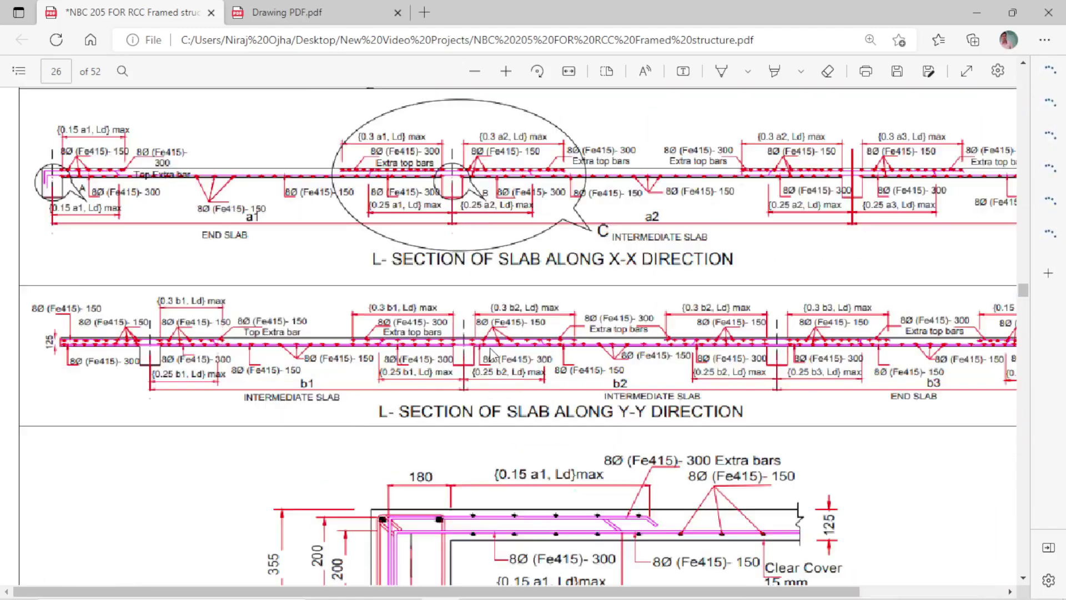
pyautogui.keyDown('ctrl'); pyautogui.scroll(-1, 386, 375); pyautogui.keyUp('ctrl')
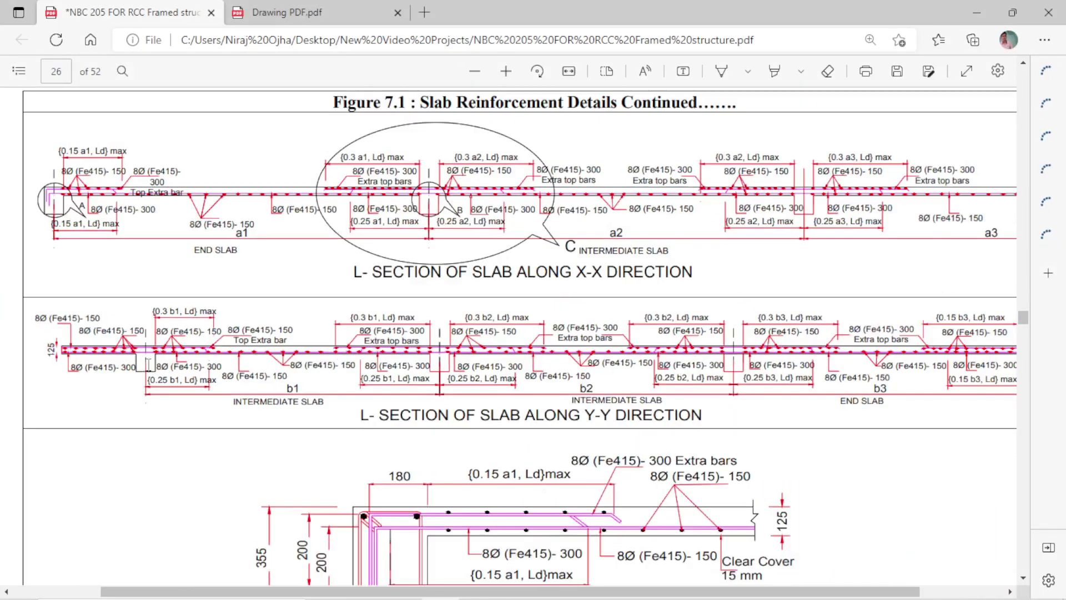
pyautogui.keyDown('ctrl'); pyautogui.scroll(4, 122, 360); pyautogui.keyUp('ctrl')
pyautogui.keyDown('ctrl'); pyautogui.scroll(-5, 227, 340); pyautogui.keyUp('ctrl')
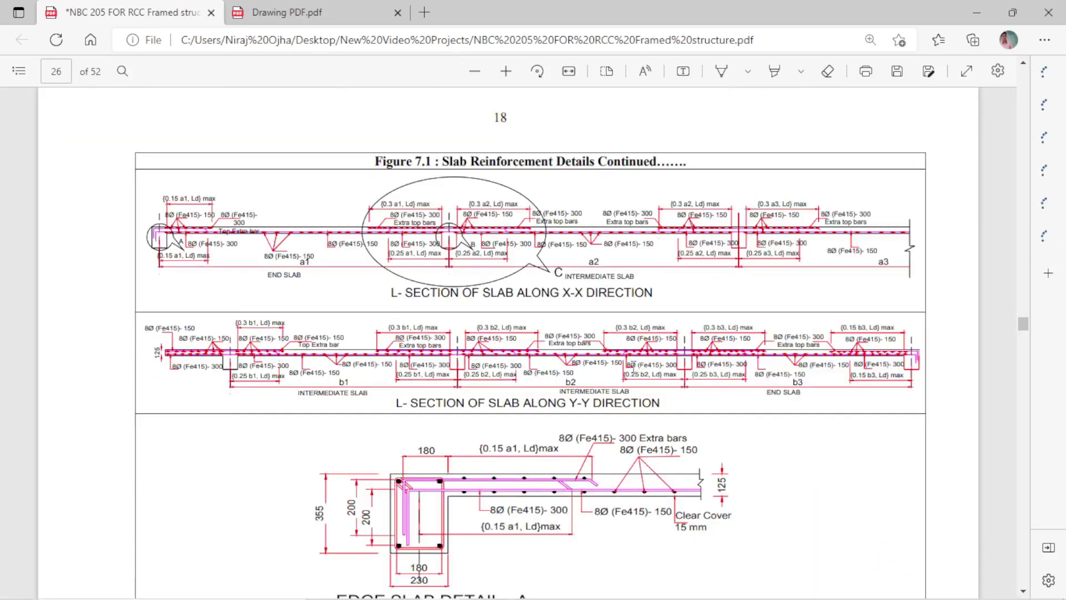
# - Return to the AutoCAD drawing and centre the Slab Bottom plan and its title
pyautogui.click(585, 591)
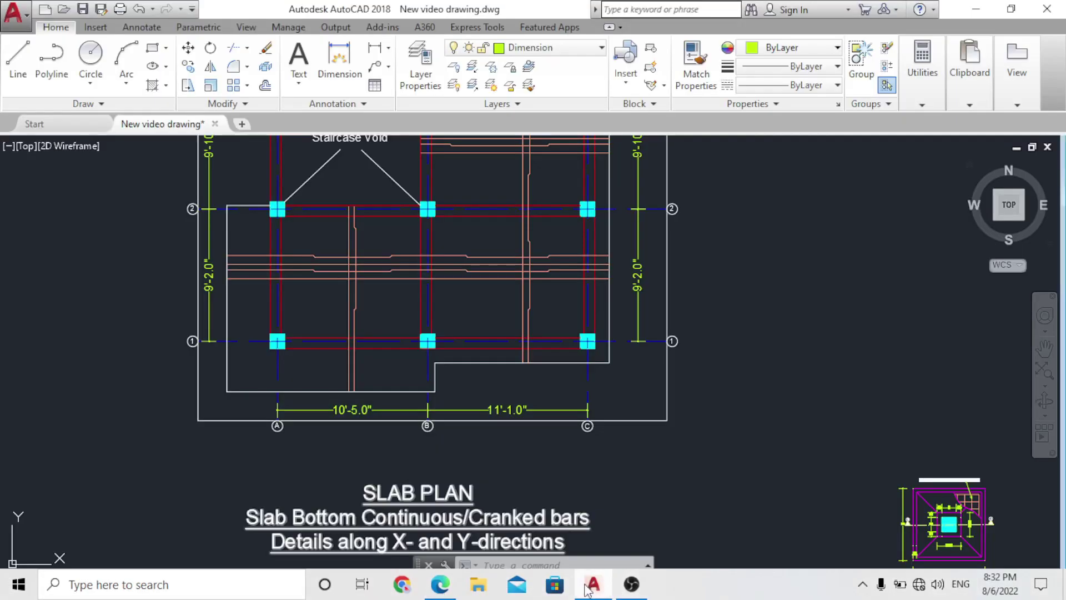
pyautogui.scroll(-3, 185, 424)
pyautogui.moveTo(289, 400)
pyautogui.mouseDown(button='middle')
pyautogui.moveTo(321, 434)
pyautogui.moveTo(383, 429)
pyautogui.mouseUp(button='middle')
pyautogui.scroll(-2, 442, 411)
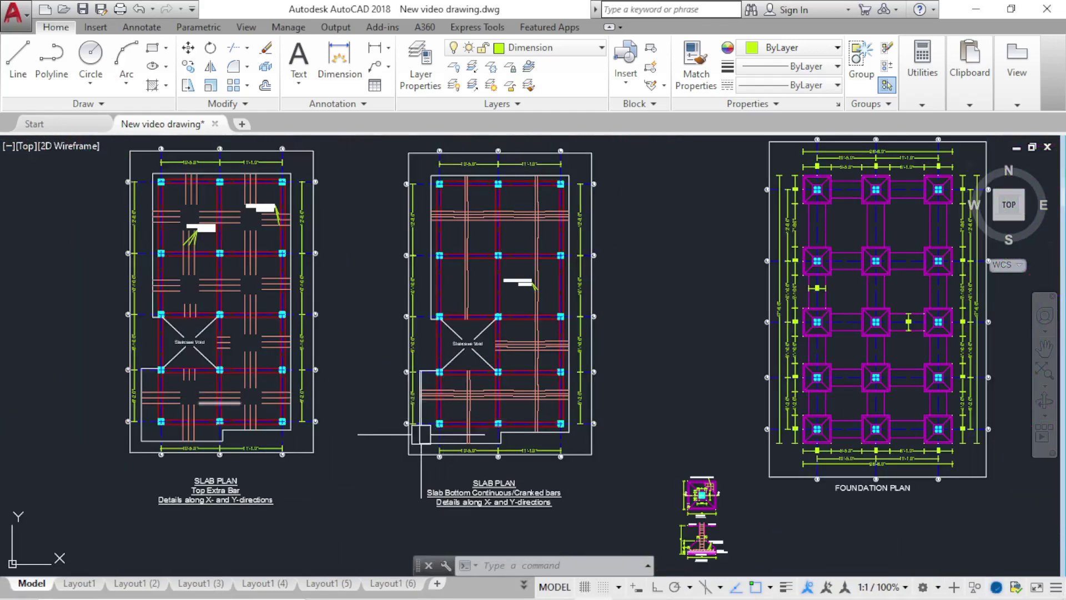
pyautogui.scroll(6, 605, 434)
pyautogui.scroll(-3, 605, 434)
pyautogui.moveTo(550, 373)
pyautogui.mouseDown(button='middle')
pyautogui.moveTo(529, 507)
pyautogui.moveTo(119, 340)
pyautogui.mouseUp(button='middle')
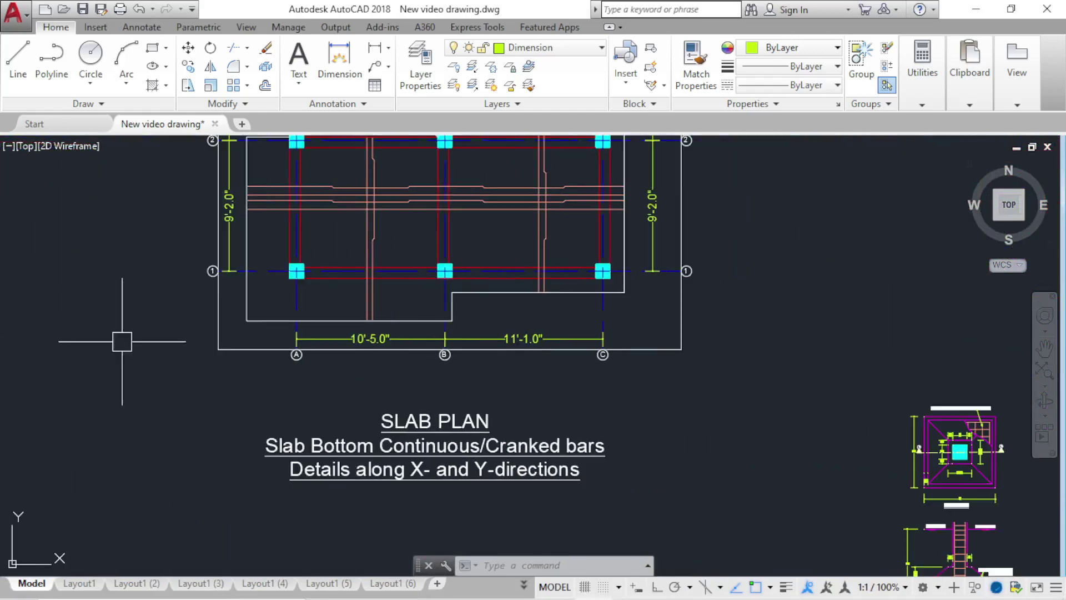
pyautogui.scroll(1, 399, 314)
pyautogui.scroll(-3, 399, 314)
# - Zoom around the slab plan's Staircase Void area and lower bays
pyautogui.moveTo(324, 353); pyautogui.dragTo(408, 448, button='middle')
pyautogui.scroll(3, 408, 449)
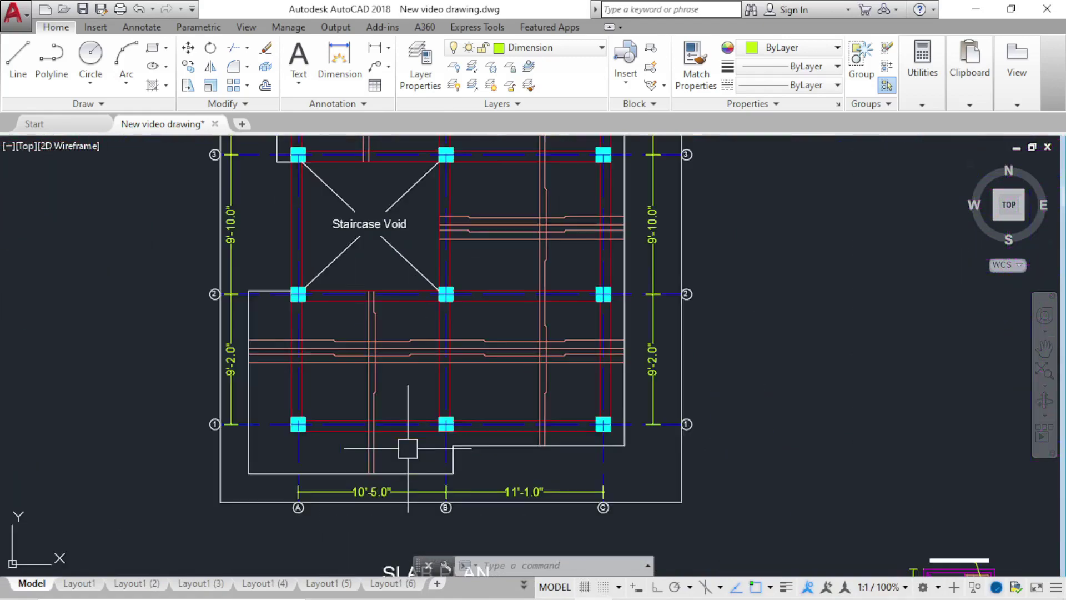
pyautogui.scroll(-3, 248, 303)
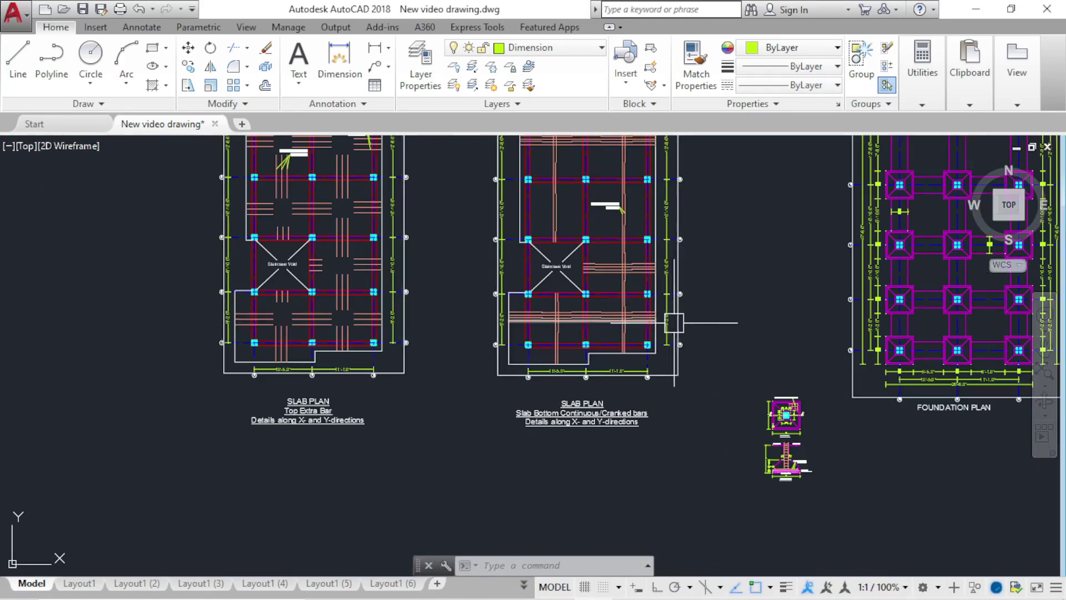
pyautogui.scroll(3, 686, 321)
pyautogui.moveTo(754, 325)
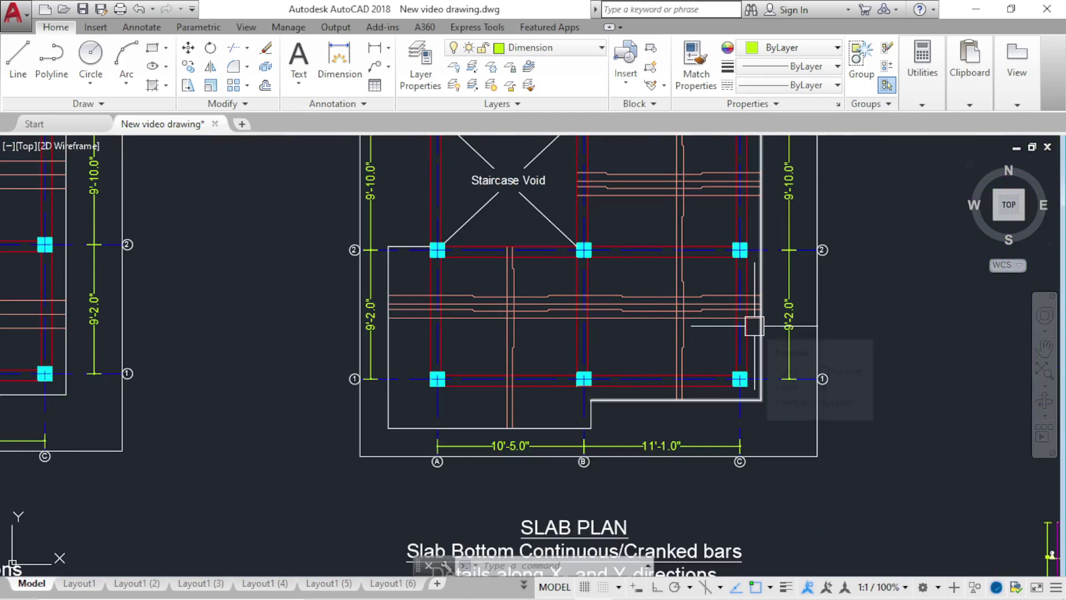
pyautogui.scroll(-3, 754, 325)
pyautogui.moveTo(519, 233); pyautogui.dragTo(271, 315, button='middle')
pyautogui.scroll(3, 271, 315)
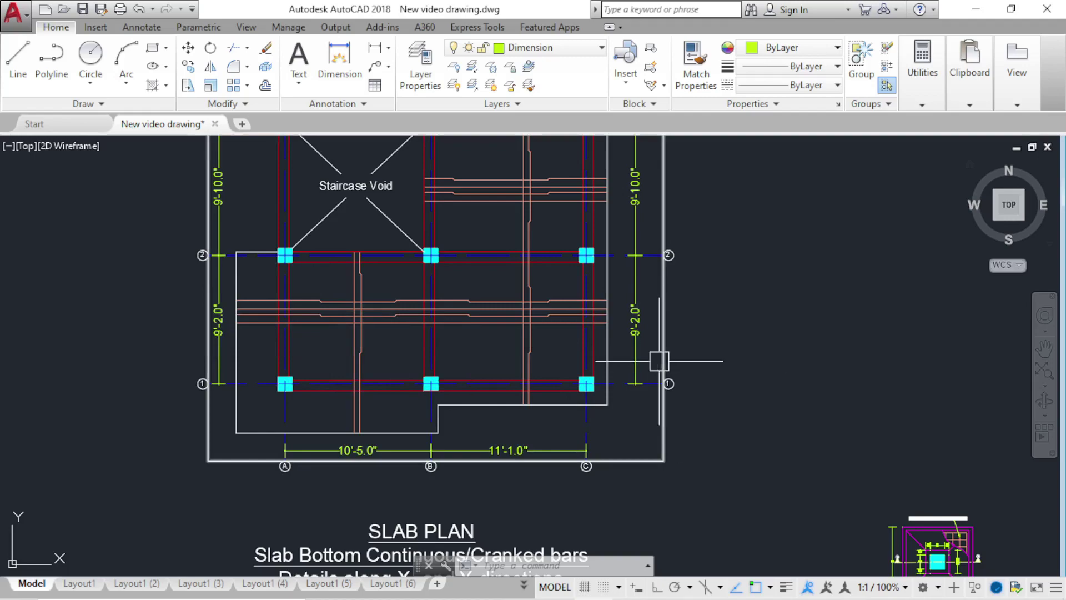
# - Zoom out to show the slab, foundation and beam column plans together
pyautogui.scroll(-2, 353, 353)
pyautogui.moveTo(337, 314); pyautogui.dragTo(327, 426, button='middle')
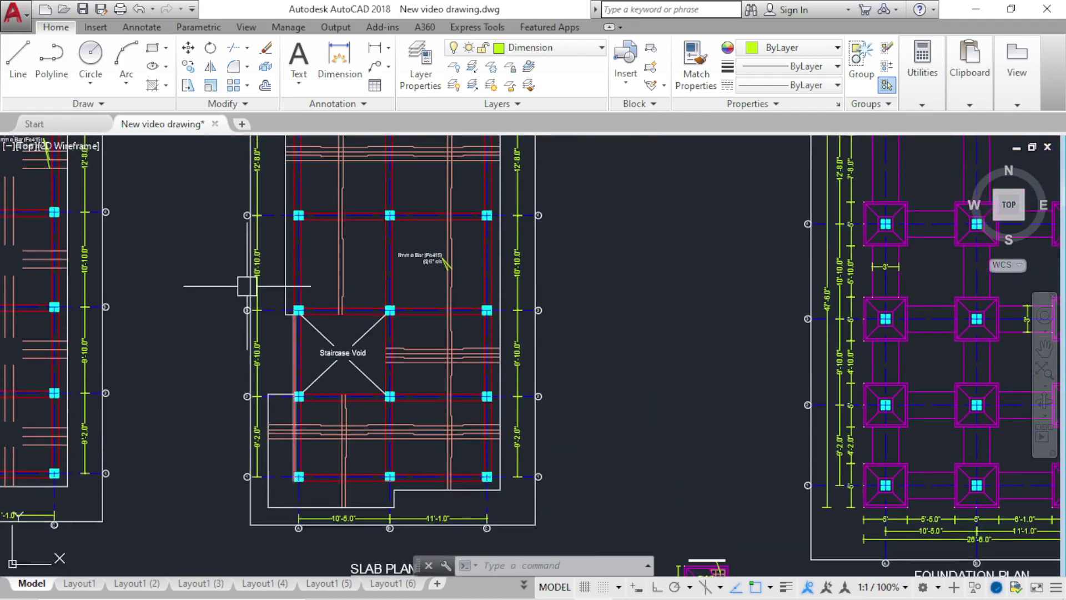
pyautogui.scroll(-2, 289, 286)
pyautogui.moveTo(304, 295); pyautogui.dragTo(328, 304, button='middle')
pyautogui.scroll(4, 345, 426)
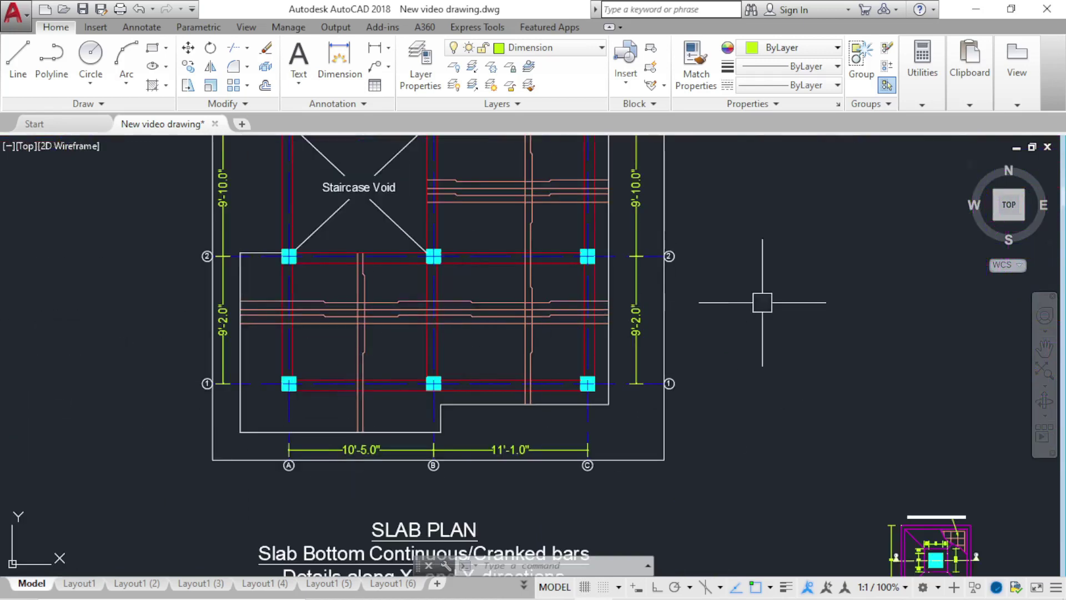
pyautogui.scroll(-4, 317, 367)
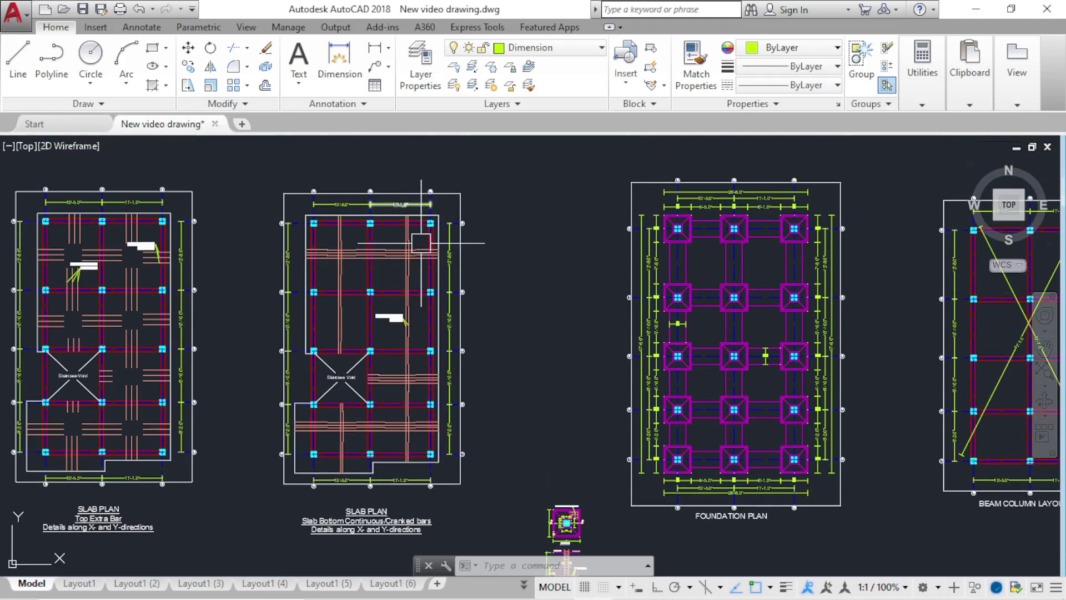
pyautogui.scroll(4, 424, 449)
pyautogui.moveTo(139, 438); pyautogui.dragTo(268, 399, button='middle')
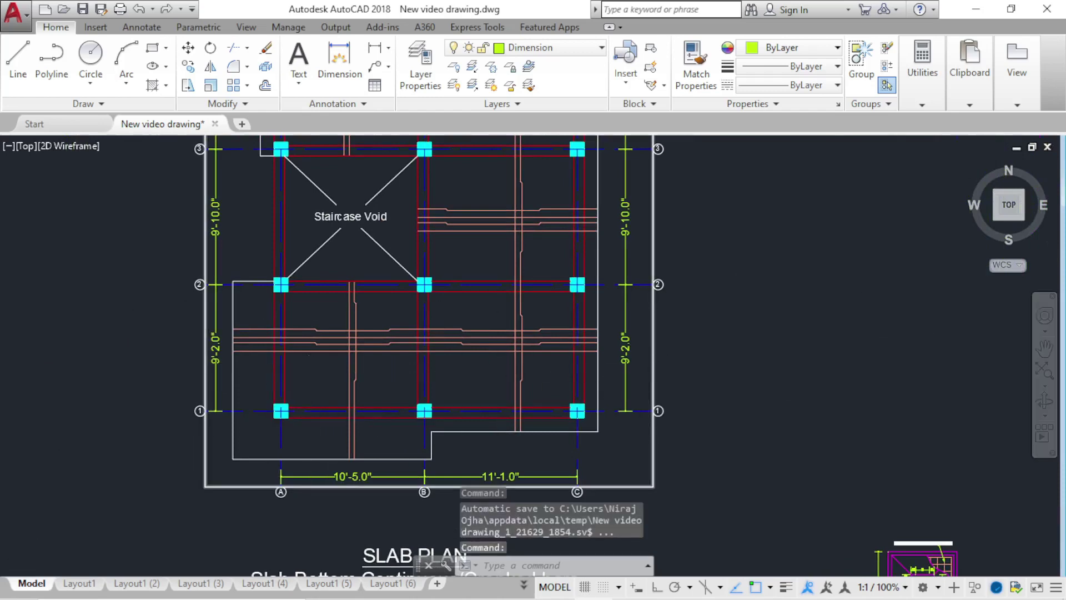
pyautogui.scroll(-2, 353, 405)
pyautogui.scroll(-2, 353, 405)
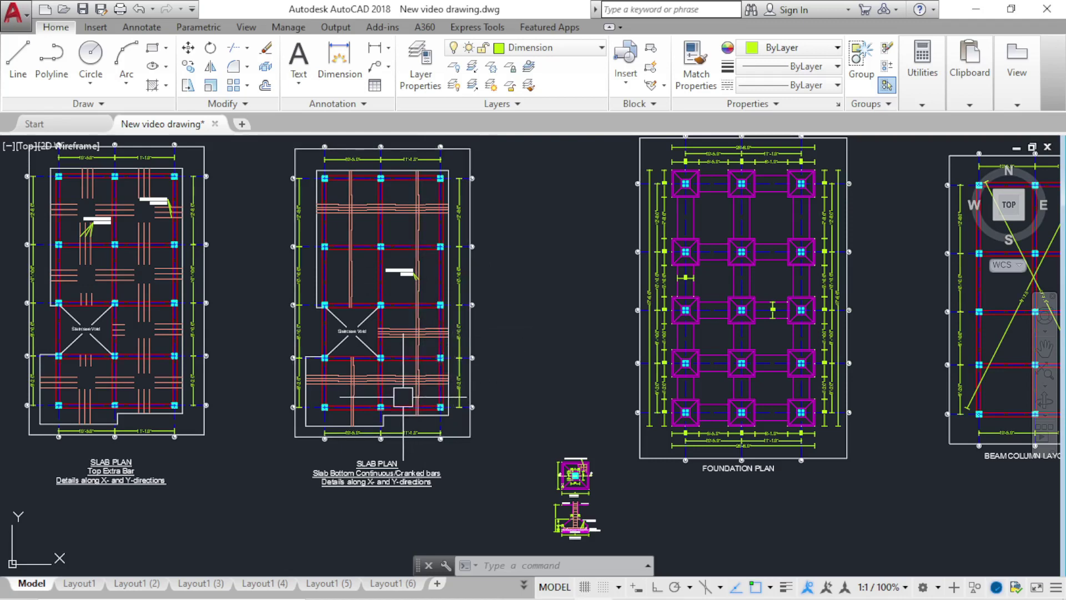
pyautogui.scroll(2, 387, 400)
pyautogui.scroll(2, 255, 429)
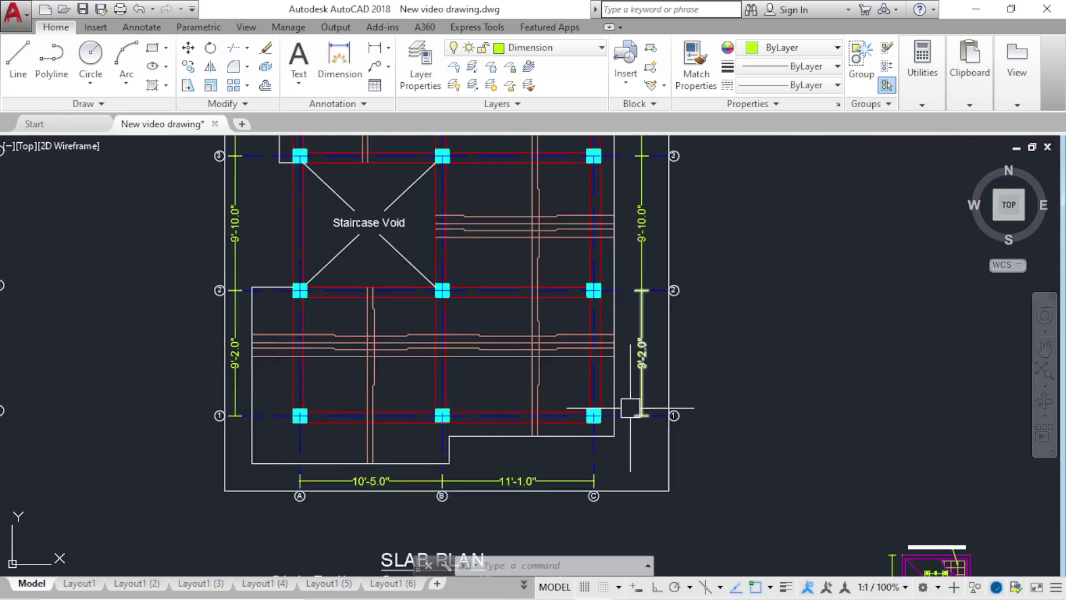
pyautogui.scroll(2, 630, 409)
pyautogui.scroll(-2, 478, 473)
pyautogui.scroll(-2, 229, 420)
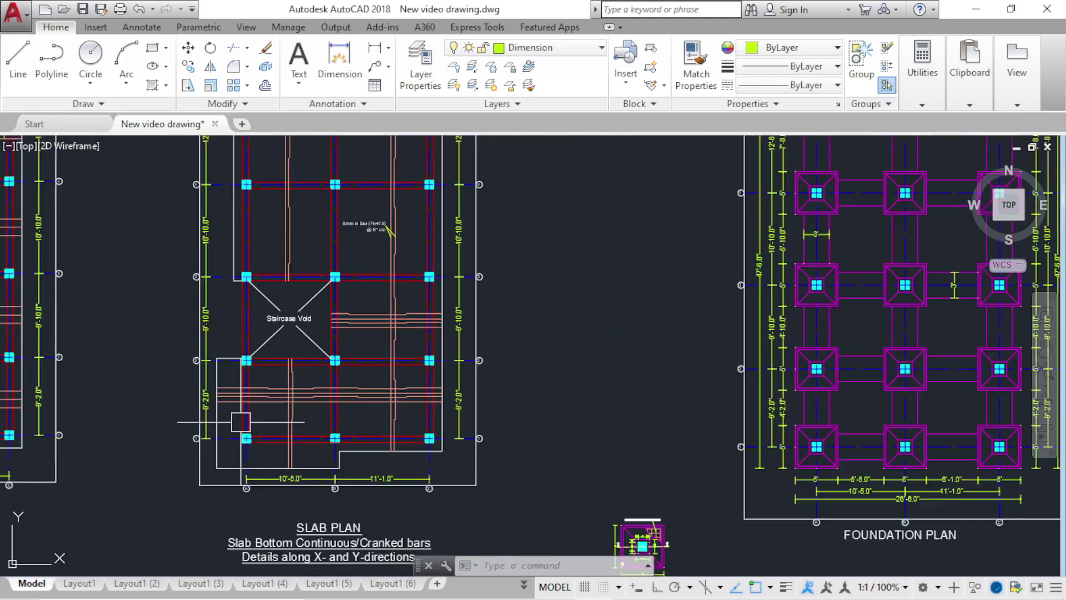
pyautogui.scroll(2, 239, 426)
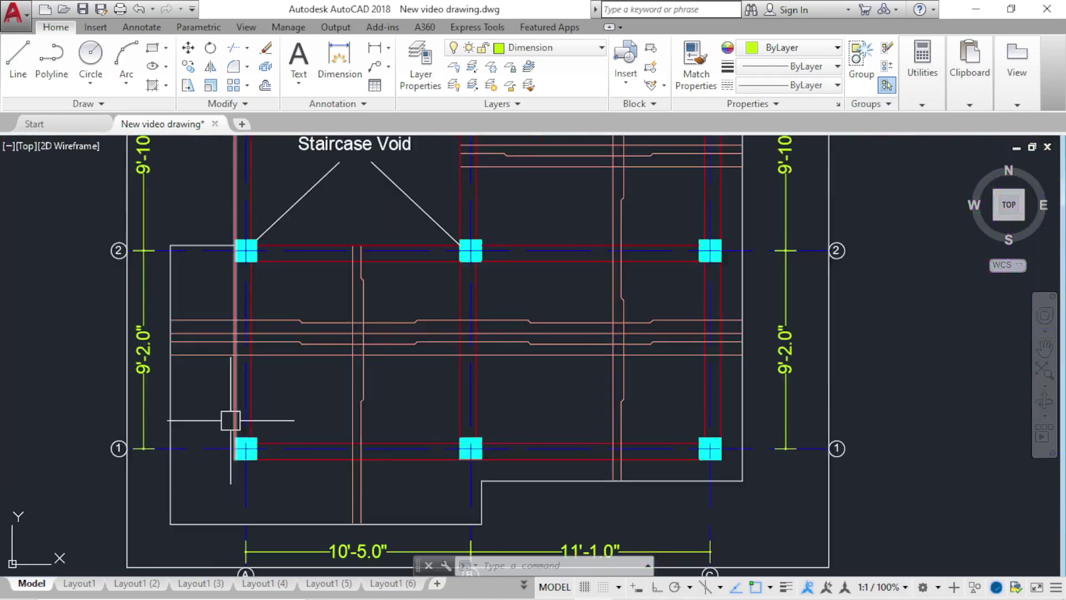
pyautogui.scroll(-2, 345, 464)
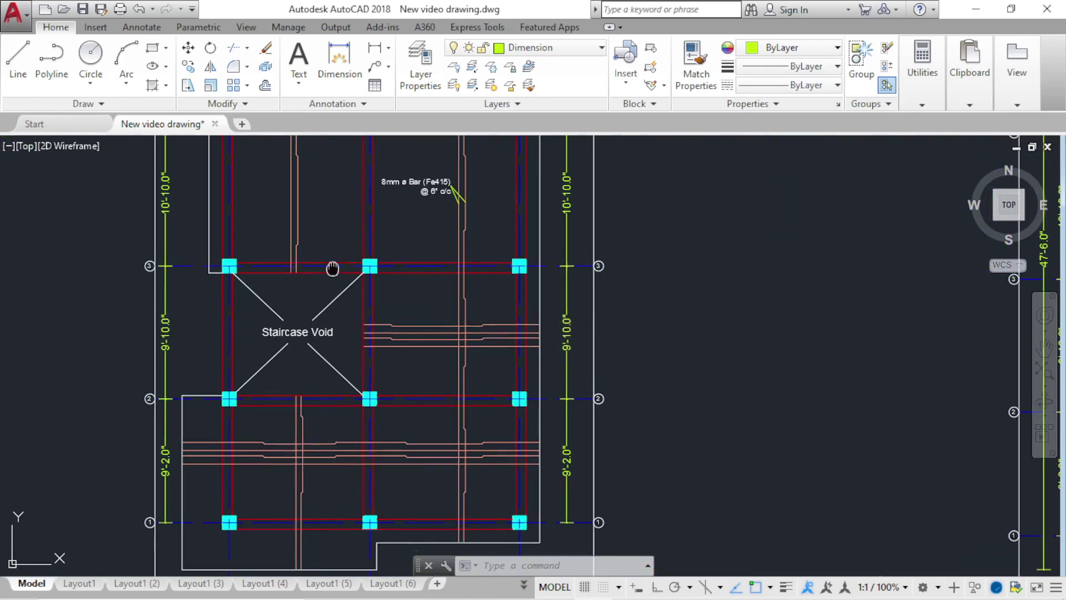
pyautogui.moveTo(332, 268); pyautogui.dragTo(332, 423, button='middle')
pyautogui.scroll(-3, 326, 302)
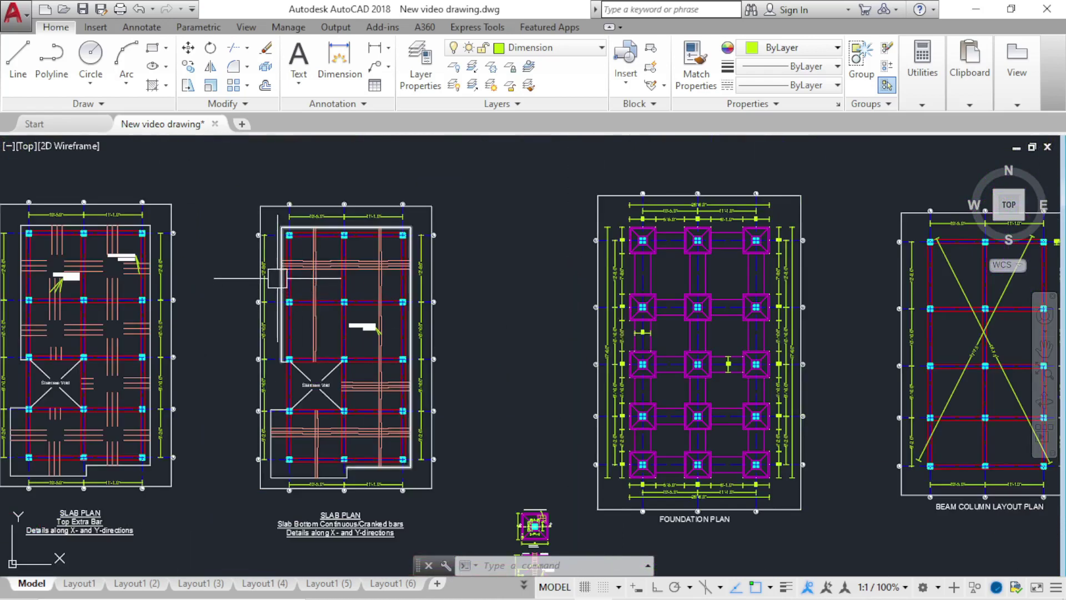
pyautogui.scroll(5, 311, 399)
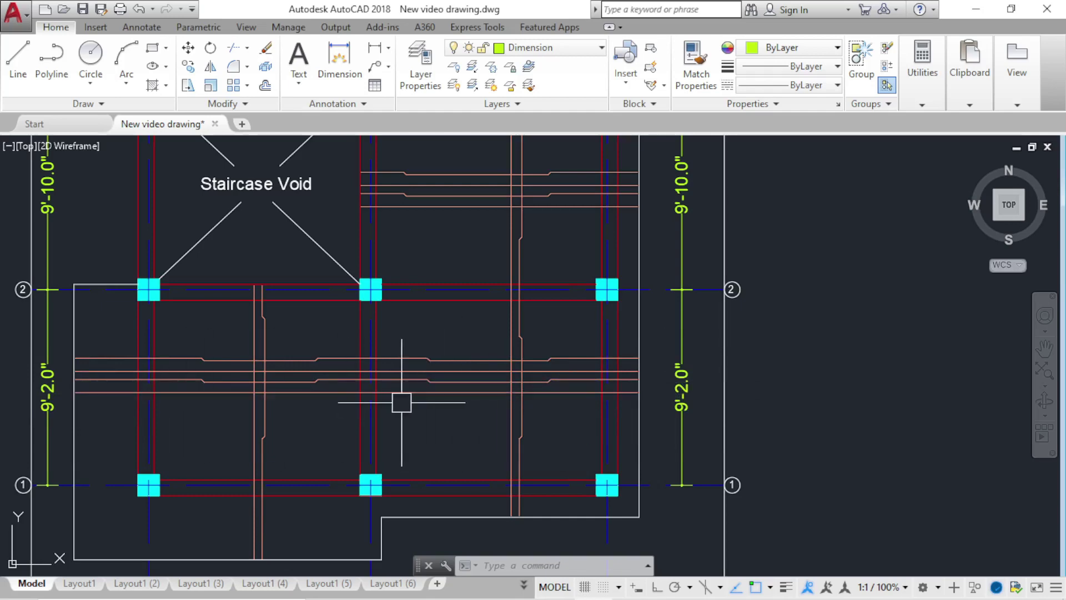
pyautogui.scroll(-3, 380, 401)
pyautogui.scroll(4, 281, 431)
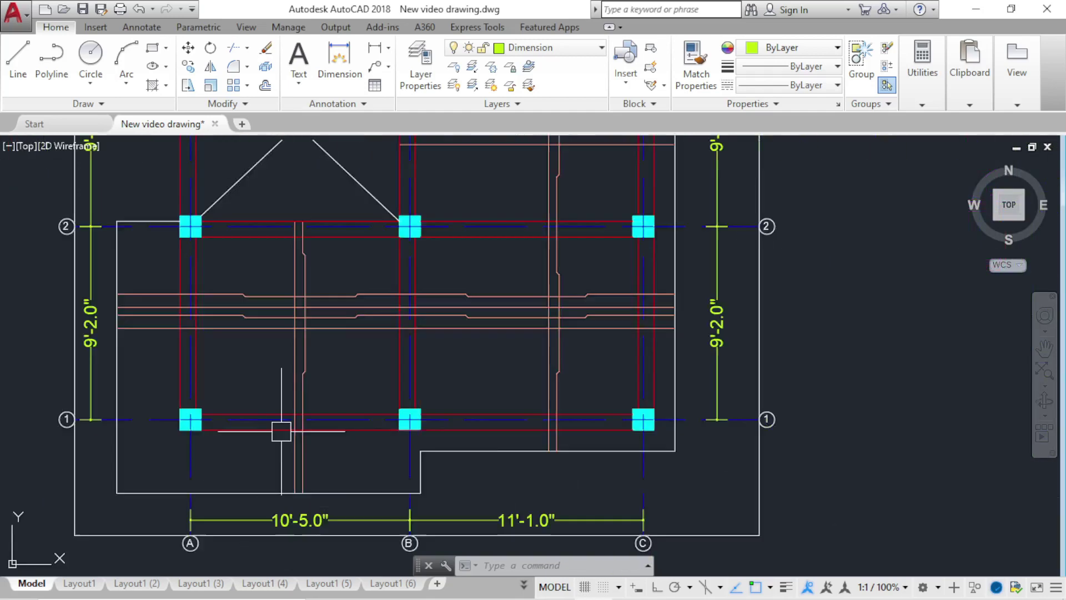
pyautogui.scroll(-1, 294, 396)
pyautogui.scroll(4, 583, 369)
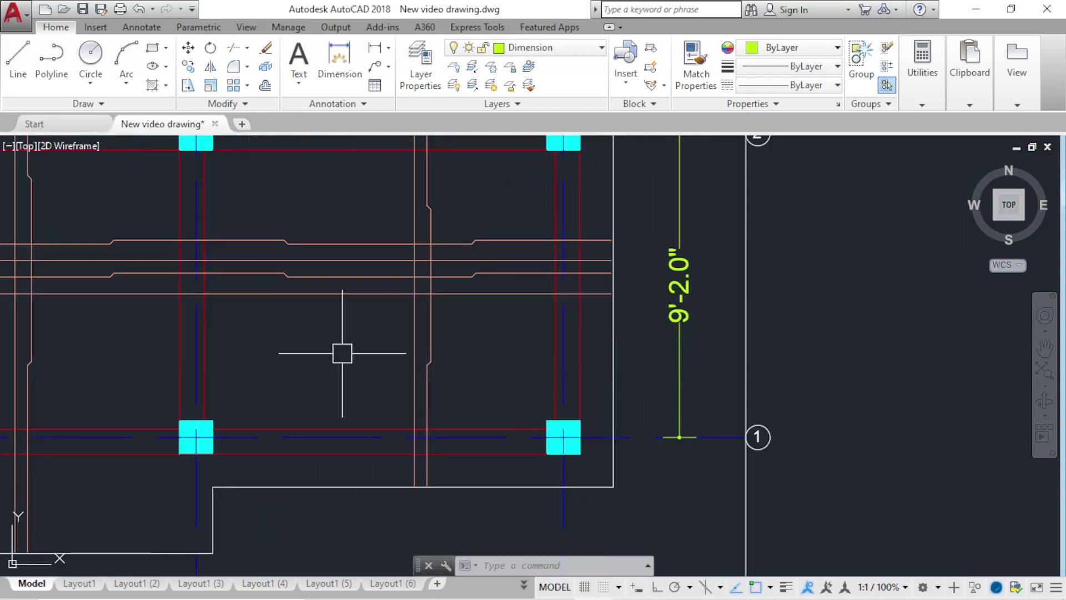
pyautogui.moveTo(376, 360); pyautogui.dragTo(666, 345, button='middle')
pyautogui.scroll(-2, 638, 361)
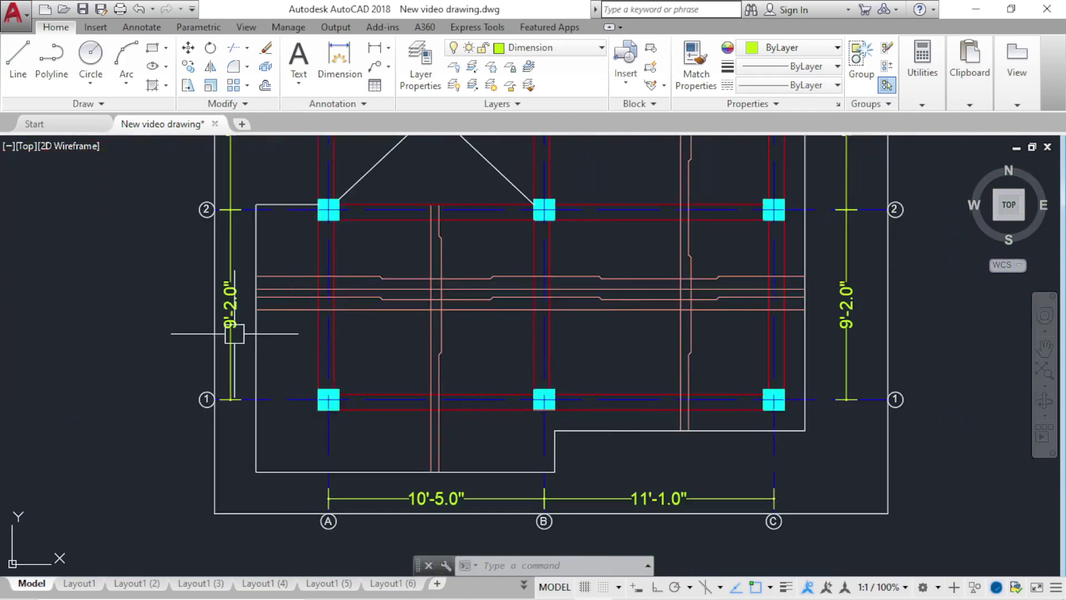
pyautogui.scroll(4, 772, 359)
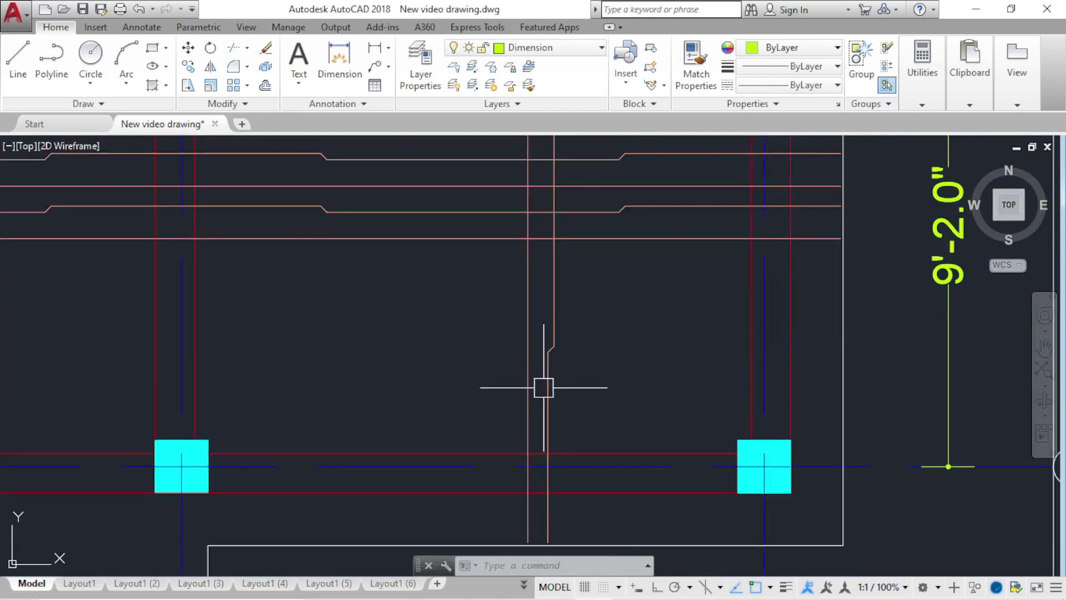
pyautogui.scroll(-2, 538, 384)
pyautogui.scroll(-5, 721, 354)
pyautogui.scroll(1, 388, 306)
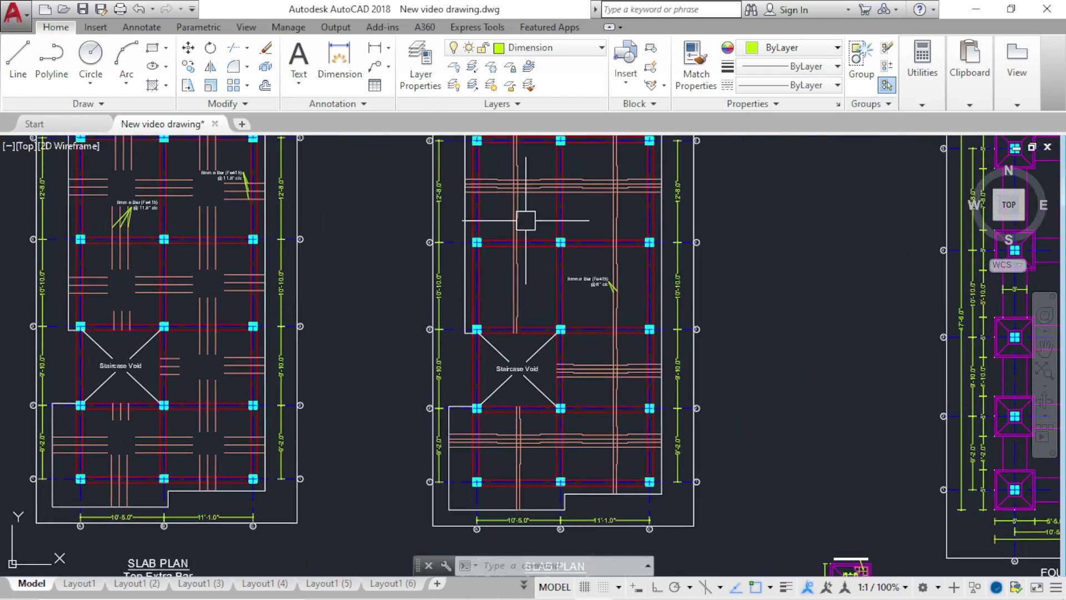
pyautogui.scroll(4, 381, 305)
pyautogui.moveTo(381, 304); pyautogui.dragTo(282, 306, button='middle')
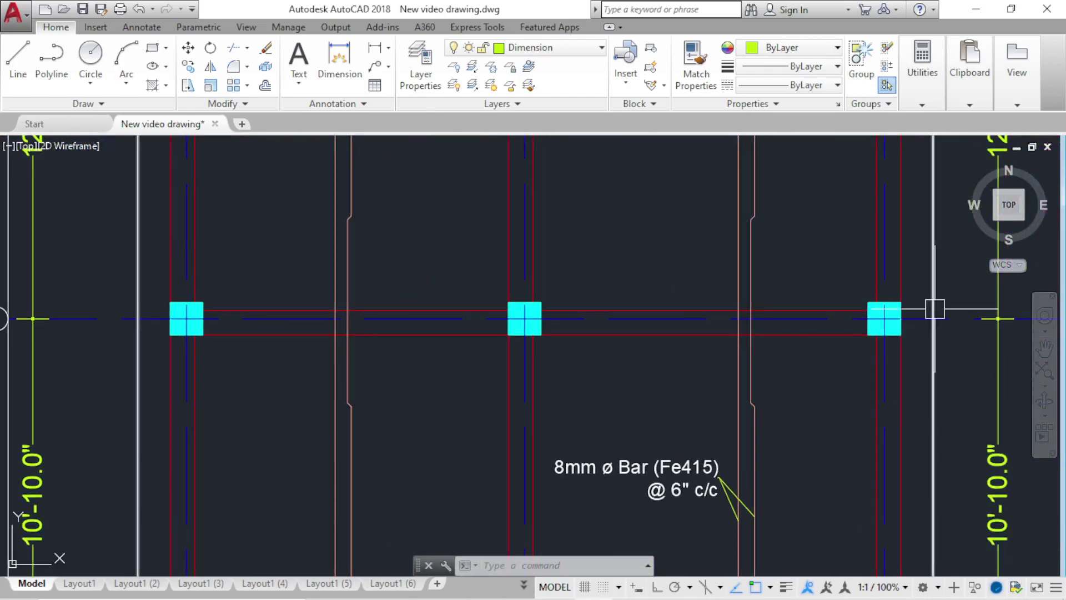
pyautogui.scroll(-3, 555, 250)
pyautogui.scroll(-2, 374, 392)
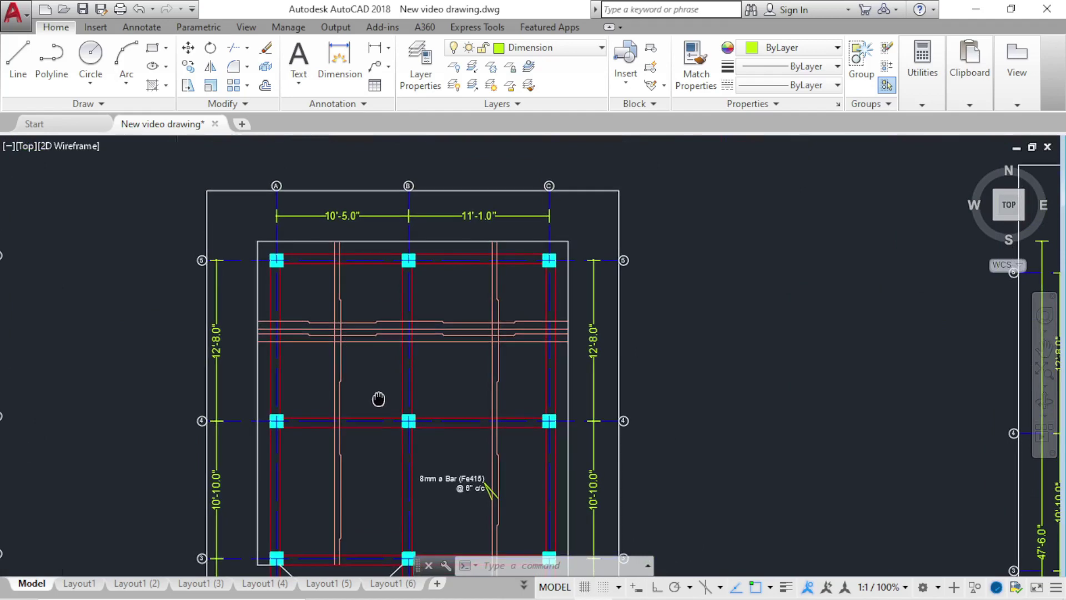
pyautogui.scroll(1, 374, 255)
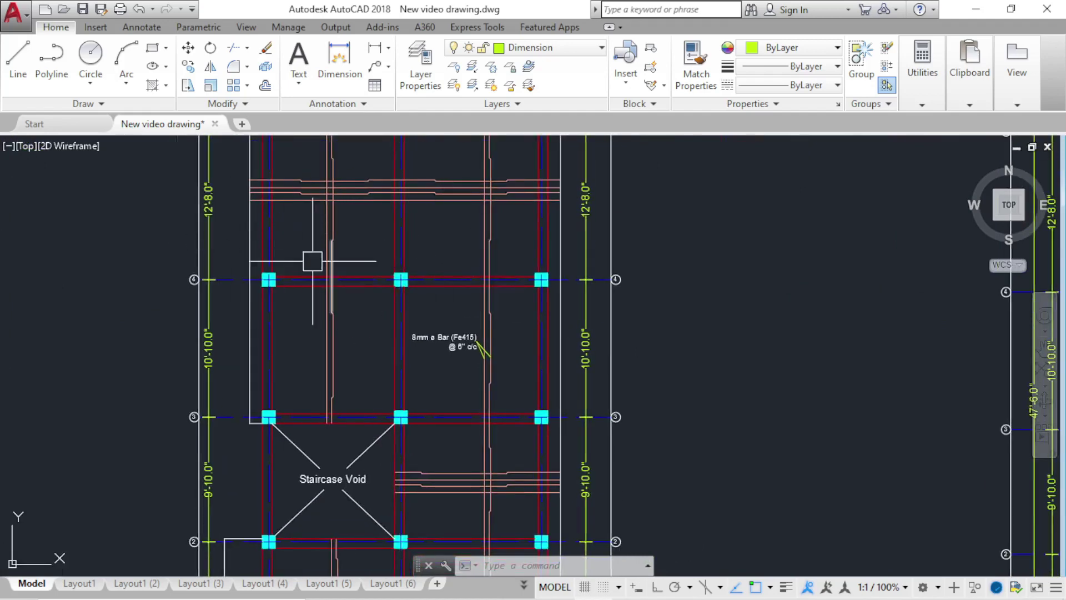
pyautogui.scroll(-4, 313, 261)
pyautogui.scroll(5, 165, 412)
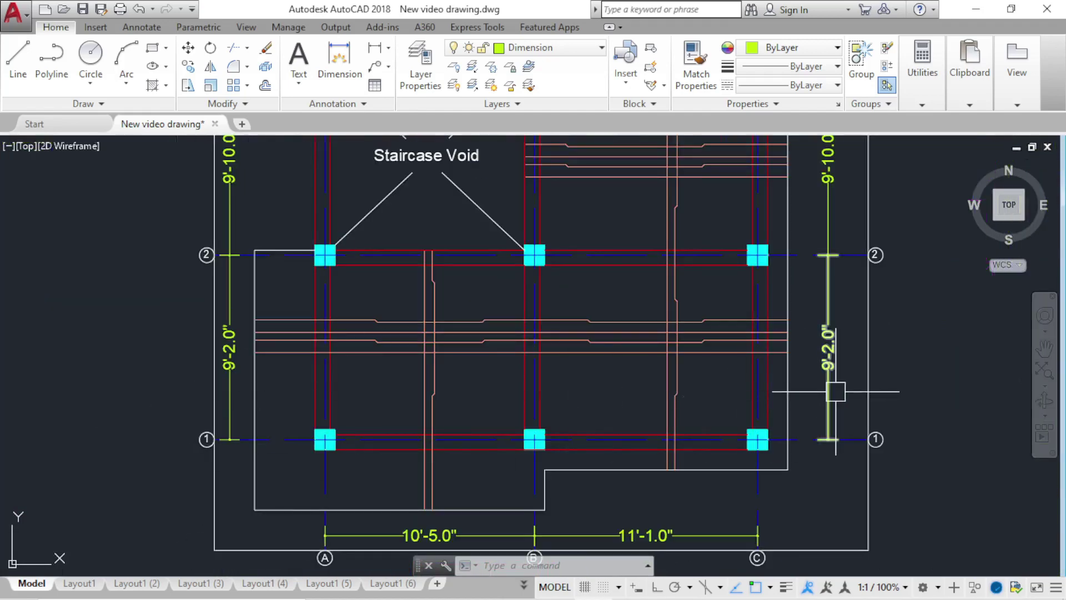
pyautogui.scroll(-2, 499, 445)
pyautogui.moveTo(500, 445); pyautogui.dragTo(357, 533, button='middle')
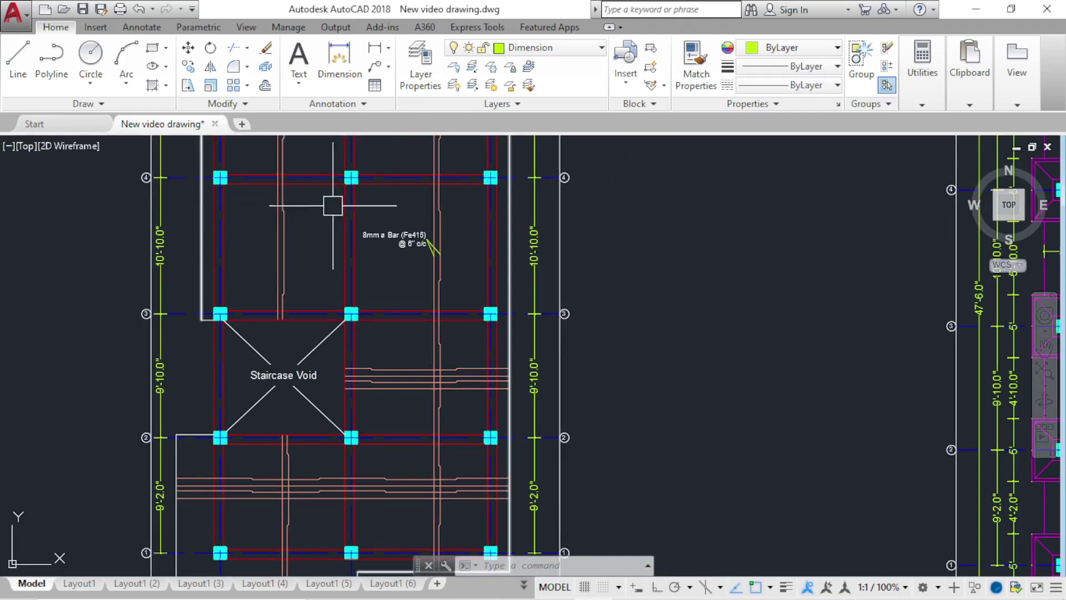
pyautogui.scroll(-4, 278, 316)
pyautogui.scroll(6, 200, 428)
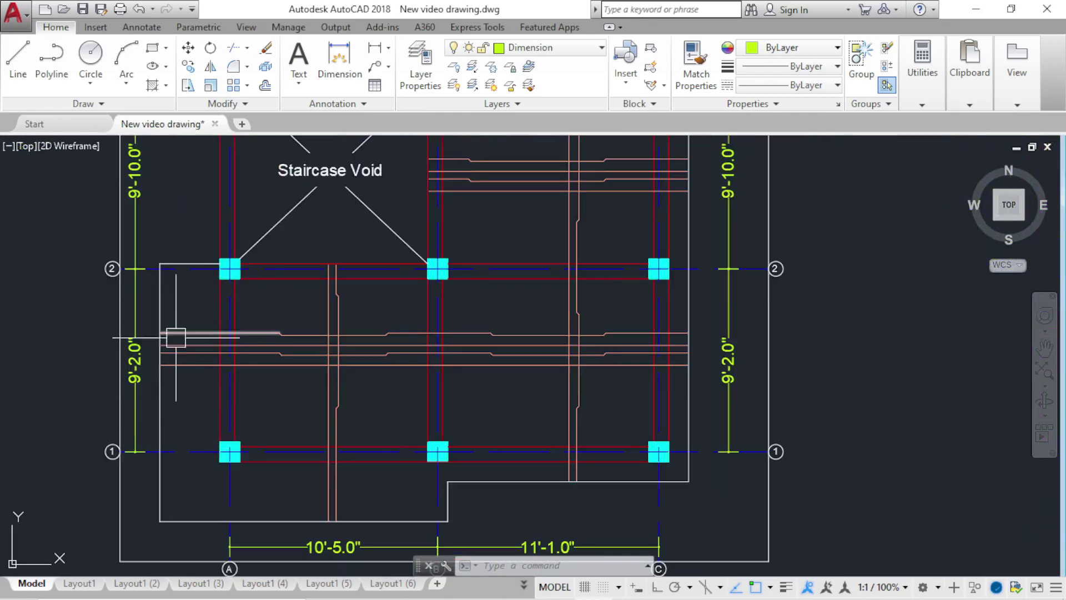
pyautogui.scroll(4, 183, 317)
pyautogui.scroll(-3, 164, 473)
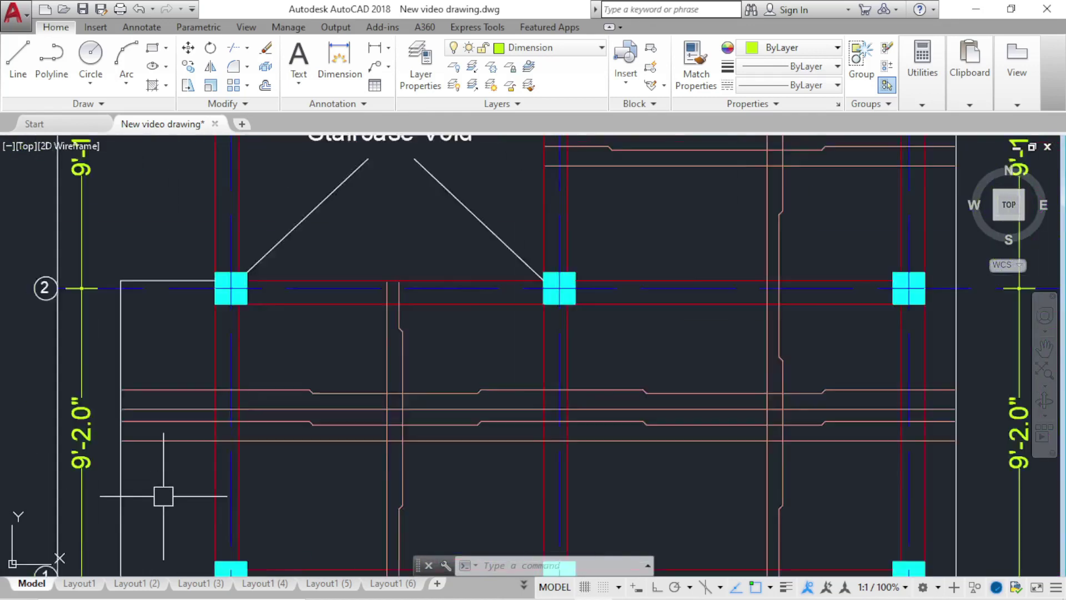
pyautogui.scroll(-3, 162, 494)
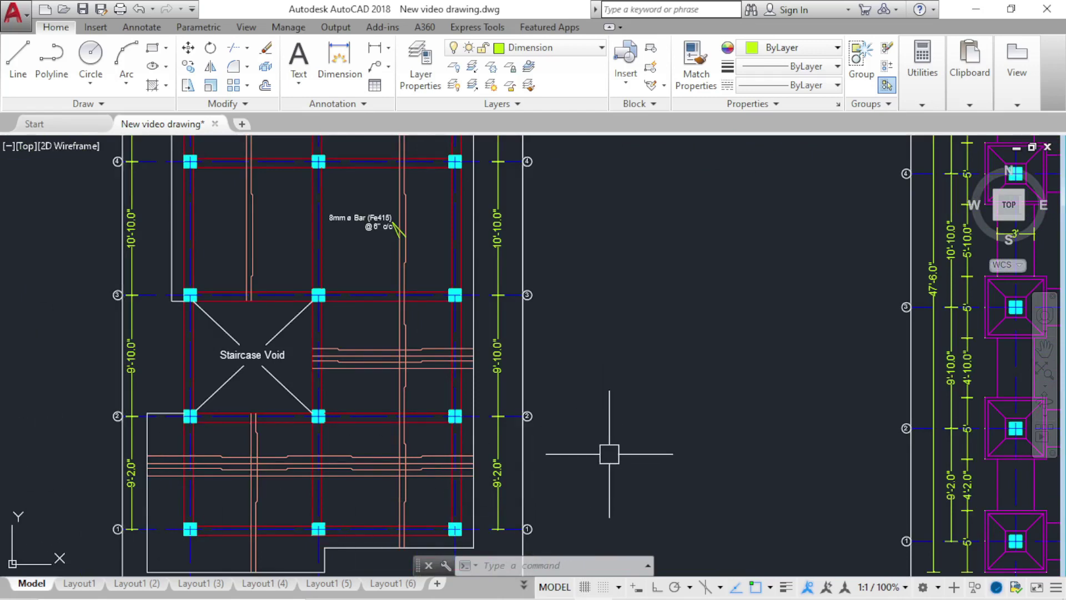
pyautogui.scroll(-3, 353, 360)
pyautogui.scroll(2, 222, 352)
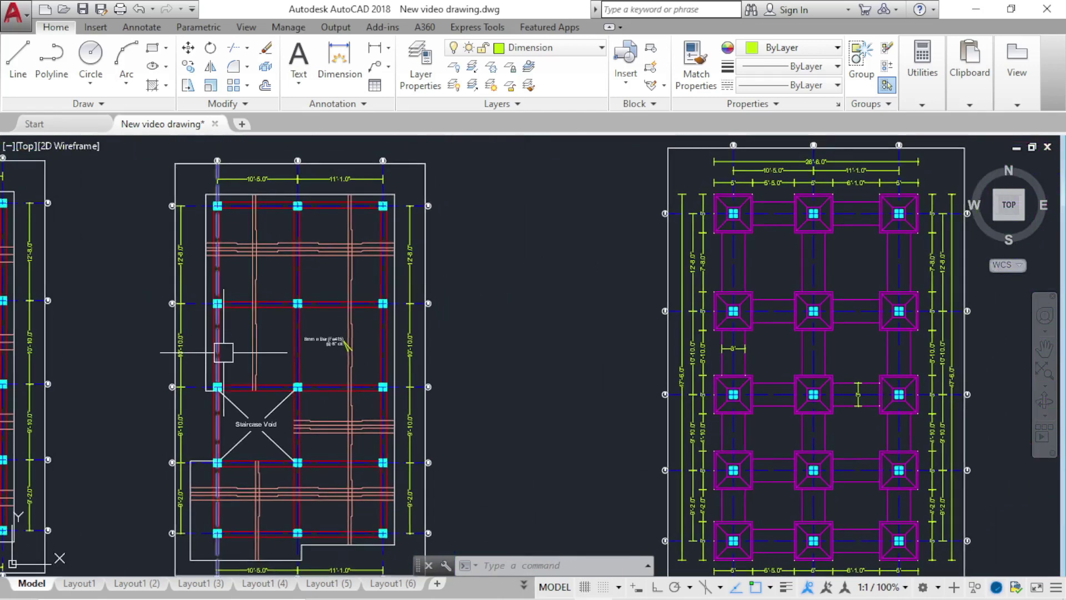
pyautogui.scroll(3, 213, 319)
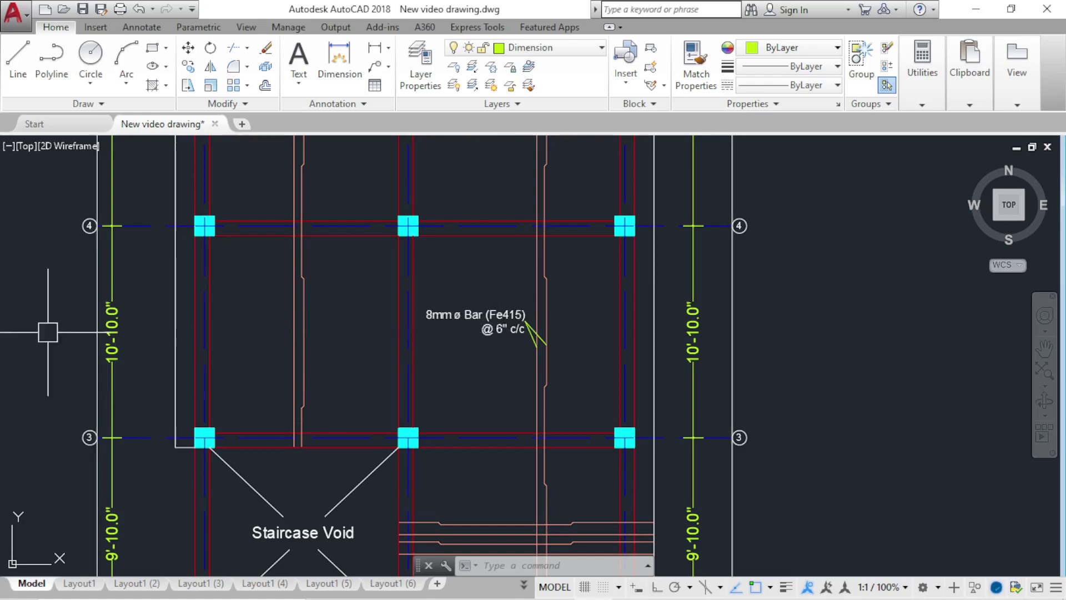
pyautogui.scroll(-2, 403, 329)
pyautogui.scroll(-3, 292, 183)
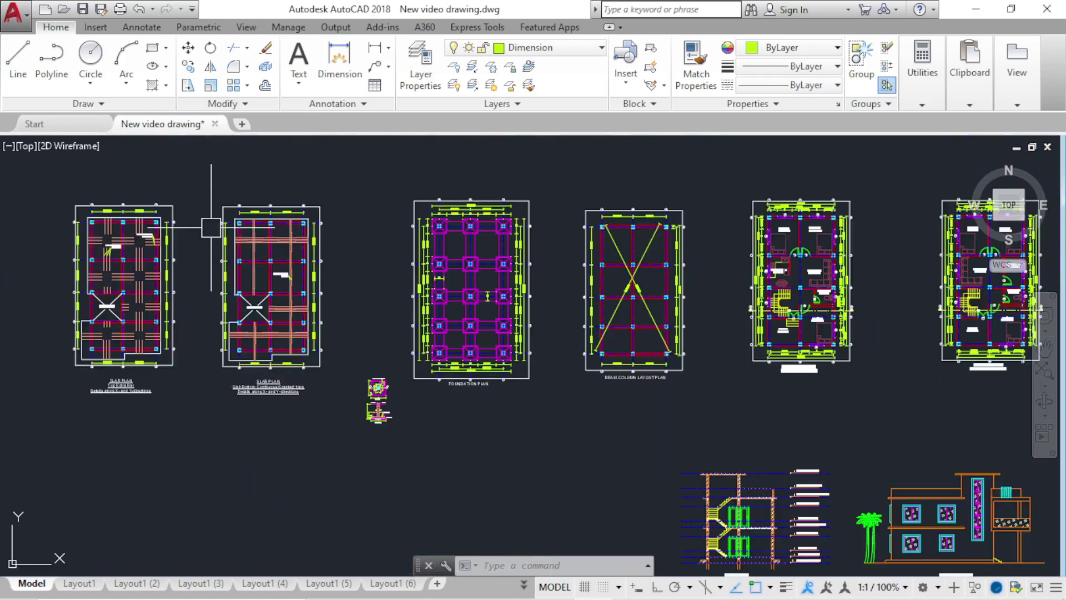
pyautogui.scroll(3, 267, 371)
pyautogui.scroll(2, 244, 353)
pyautogui.scroll(-2, 196, 360)
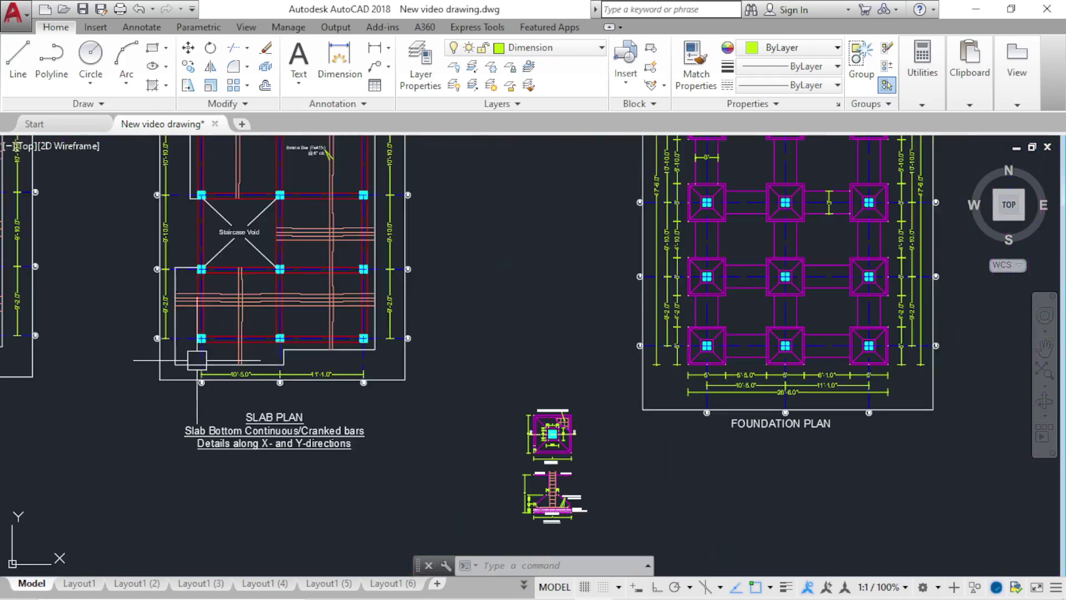
pyautogui.scroll(3, 180, 355)
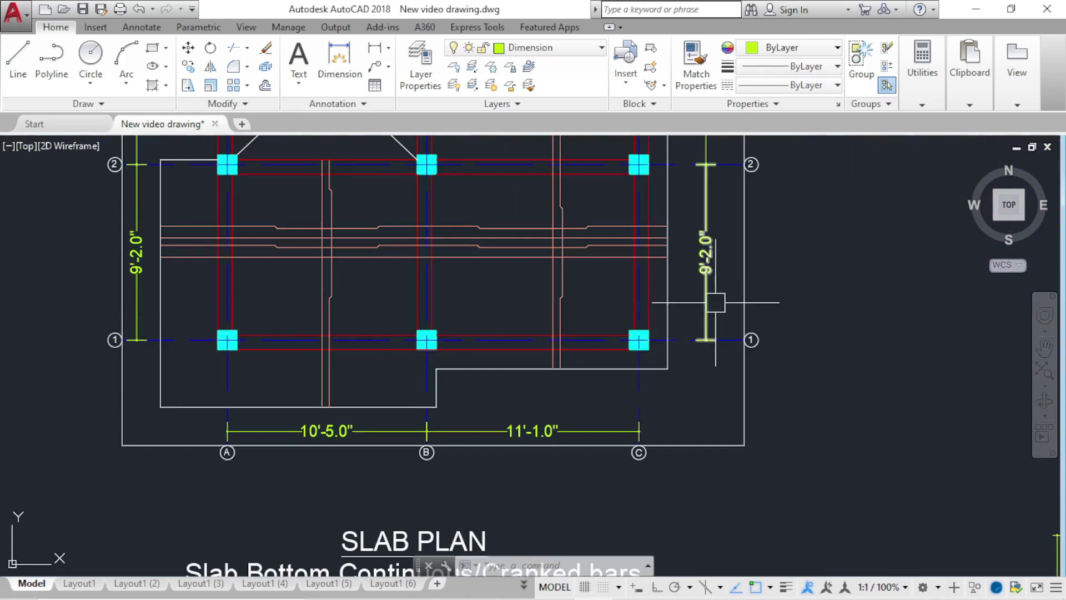
pyautogui.scroll(-6, 151, 377)
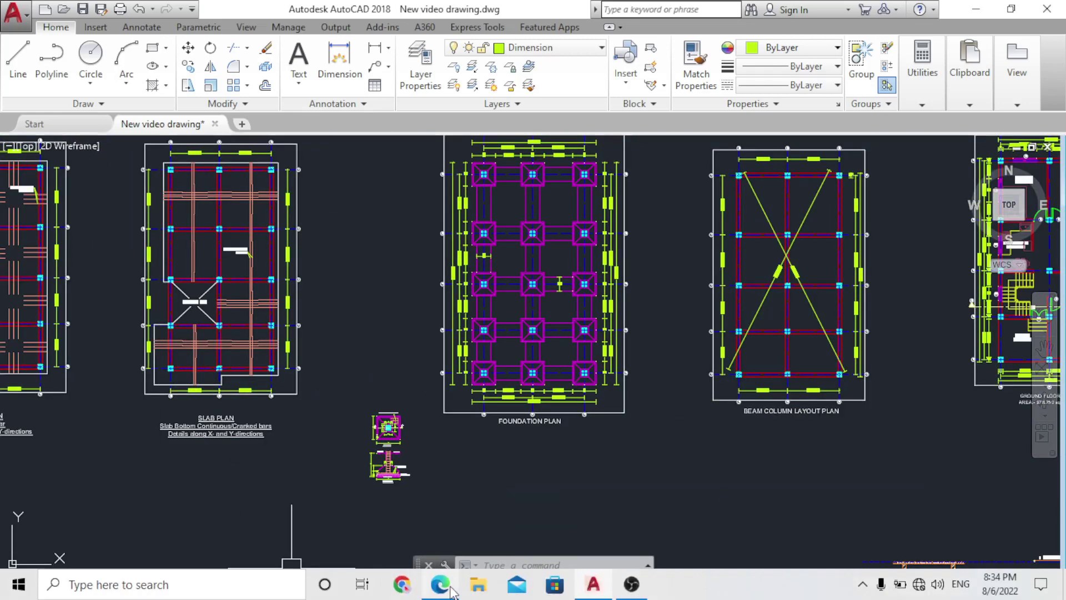
pyautogui.click(440, 584)
pyautogui.scroll(3, 402, 383)
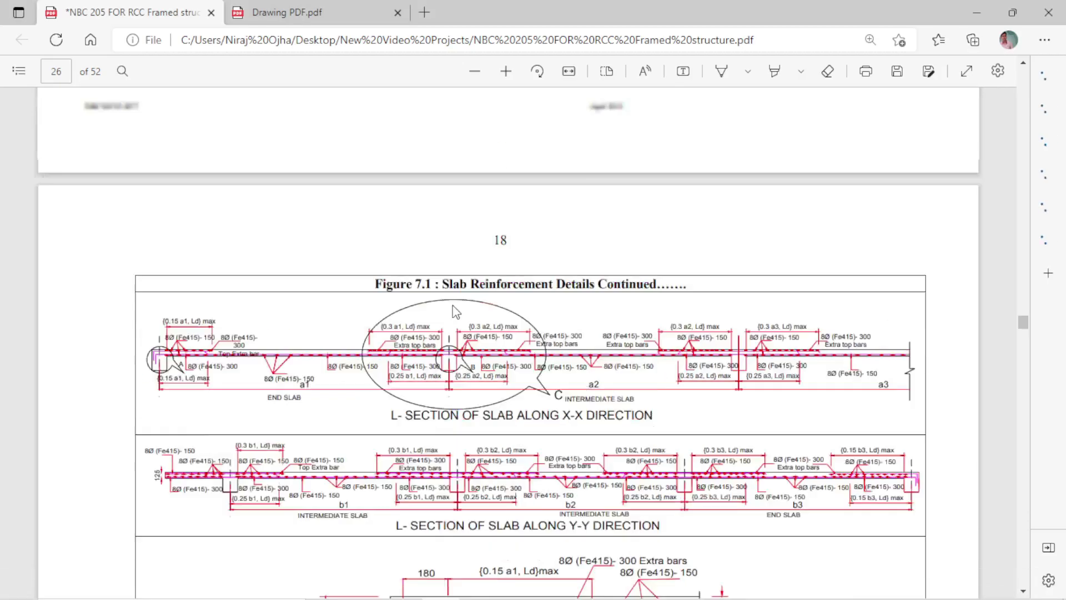
pyautogui.scroll(8, 402, 383)
pyautogui.scroll(2, 402, 383)
pyautogui.scroll(-1, 402, 383)
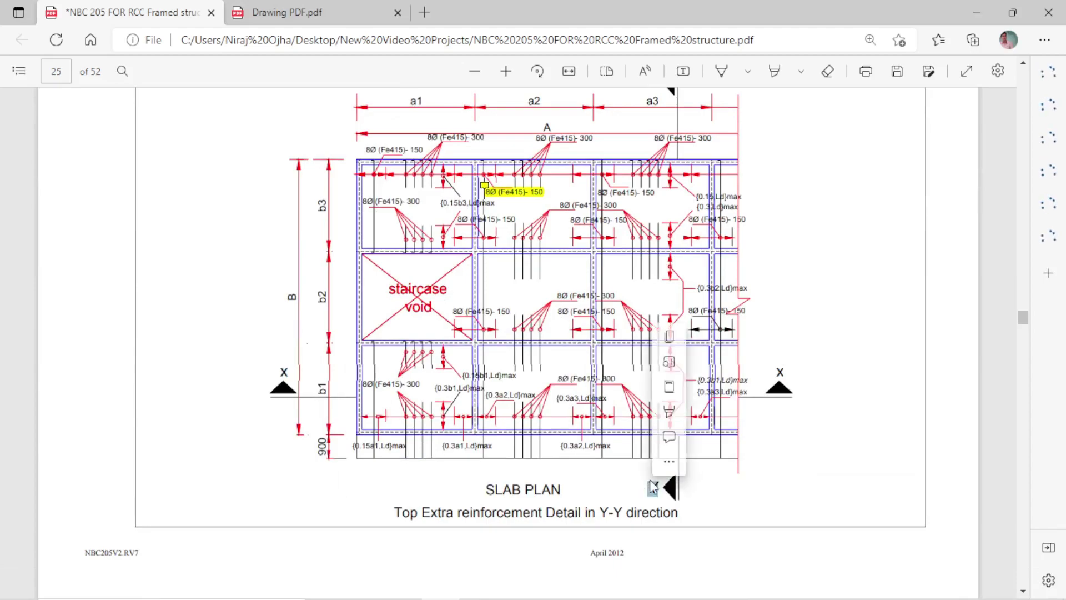
pyautogui.scroll(-7, 663, 331)
pyautogui.scroll(6, 629, 333)
pyautogui.scroll(-6, 625, 330)
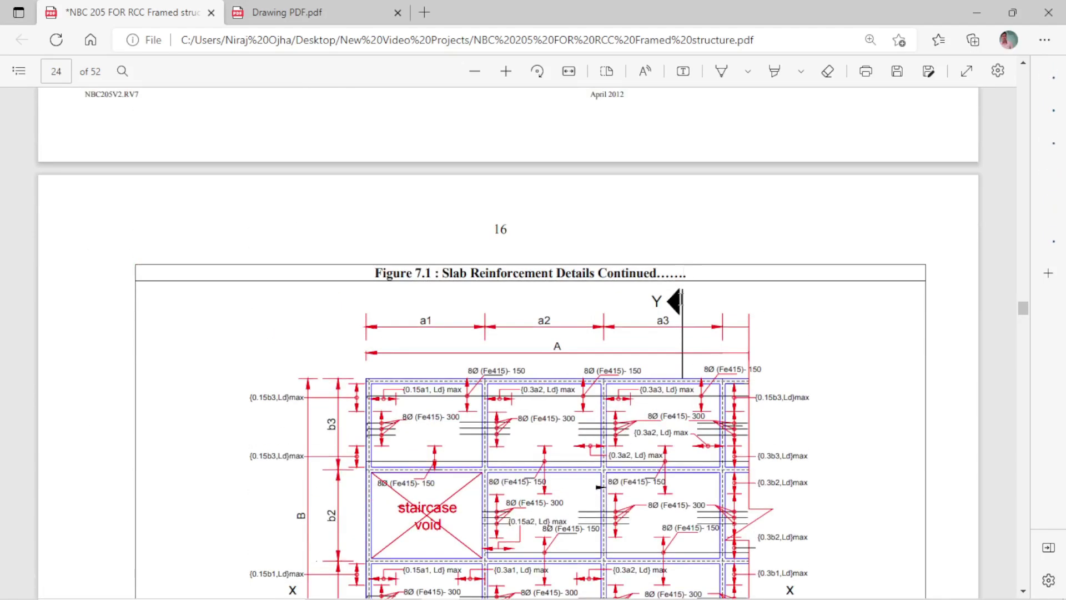
pyautogui.scroll(6, 619, 327)
pyautogui.scroll(-6, 613, 324)
pyautogui.scroll(4, 613, 324)
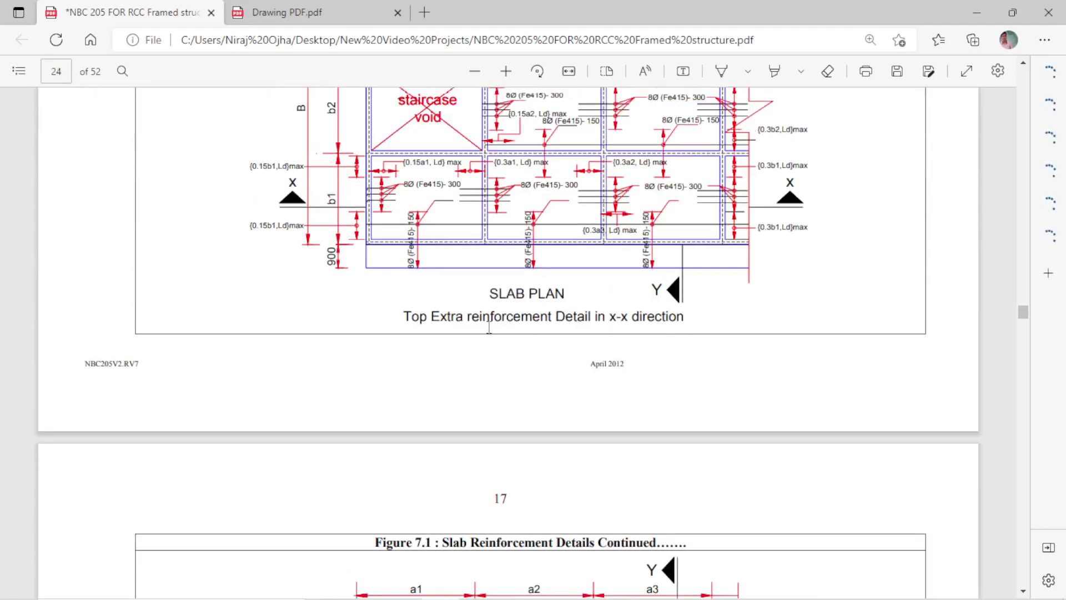
pyautogui.scroll(-3, 488, 309)
pyautogui.scroll(-7, 532, 435)
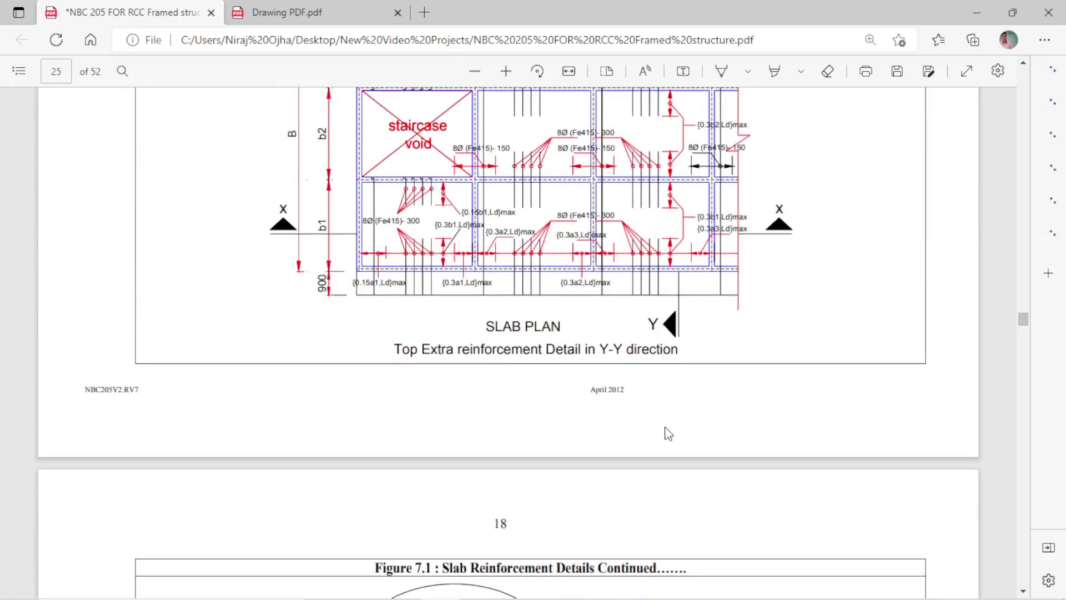
pyautogui.scroll(-6, 668, 434)
pyautogui.scroll(-3, 638, 500)
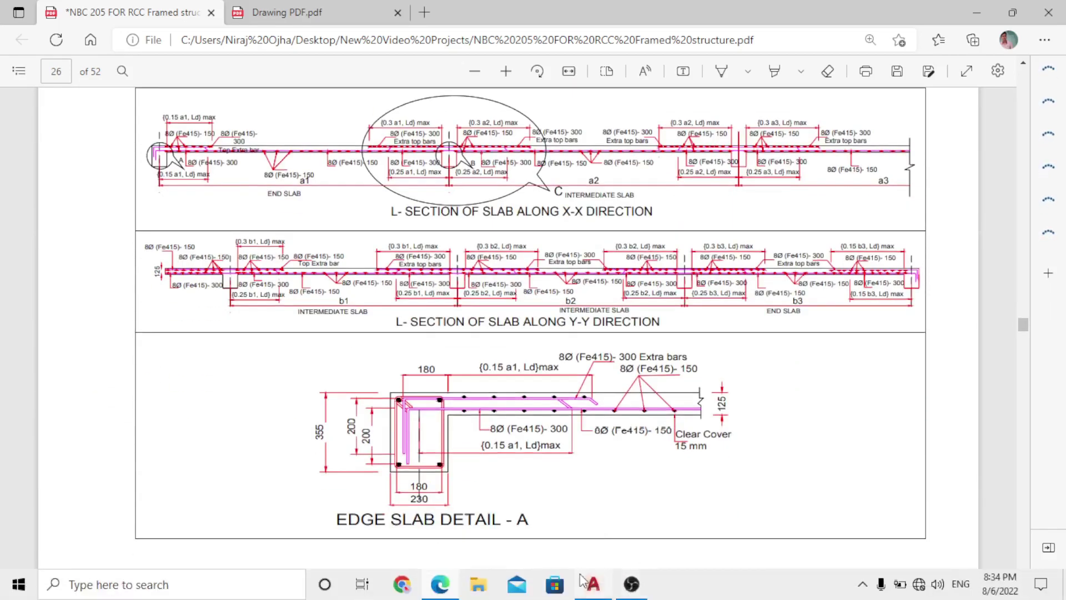
pyautogui.click(594, 584)
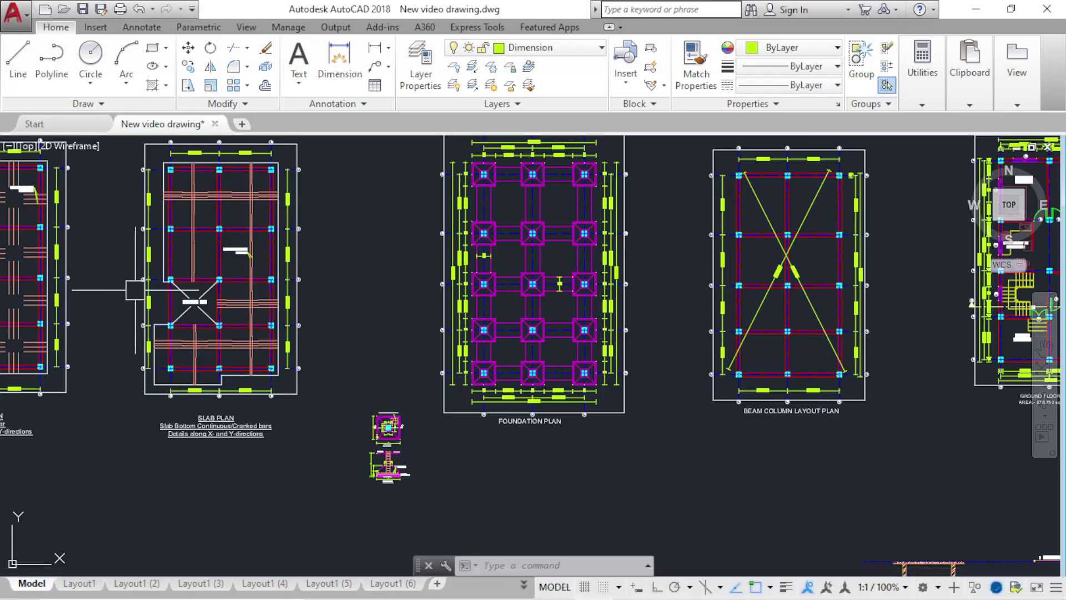
pyautogui.scroll(-4, 130, 281)
pyautogui.scroll(5, 561, 305)
pyautogui.scroll(2, 464, 305)
pyautogui.moveTo(119, 306); pyautogui.dragTo(563, 306, button='middle')
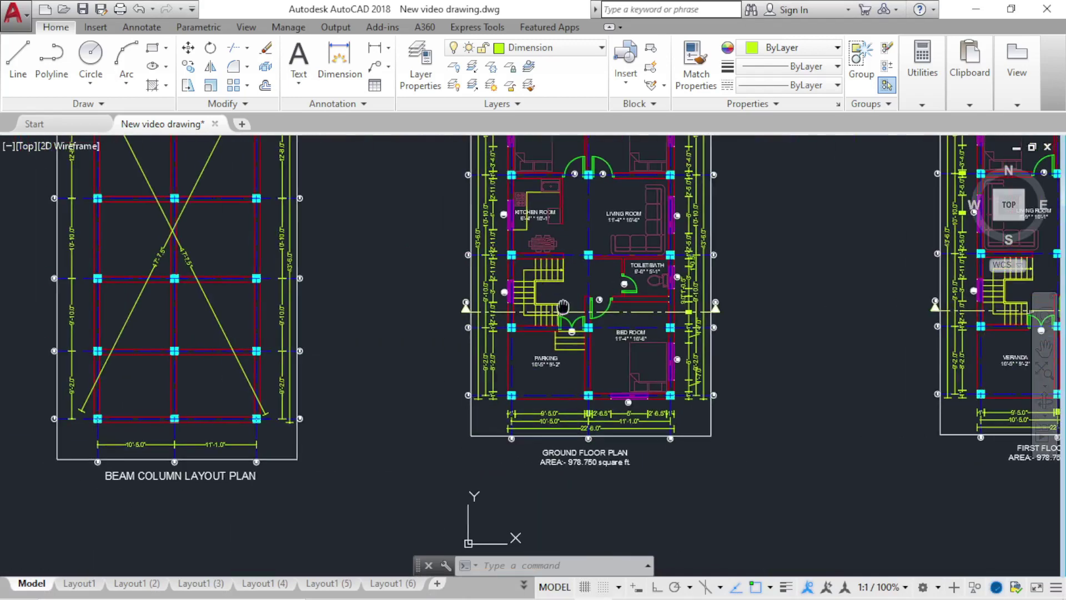
pyautogui.scroll(5, 562, 306)
pyautogui.scroll(5, 316, 362)
pyautogui.moveTo(317, 361); pyautogui.dragTo(481, 362, button='middle')
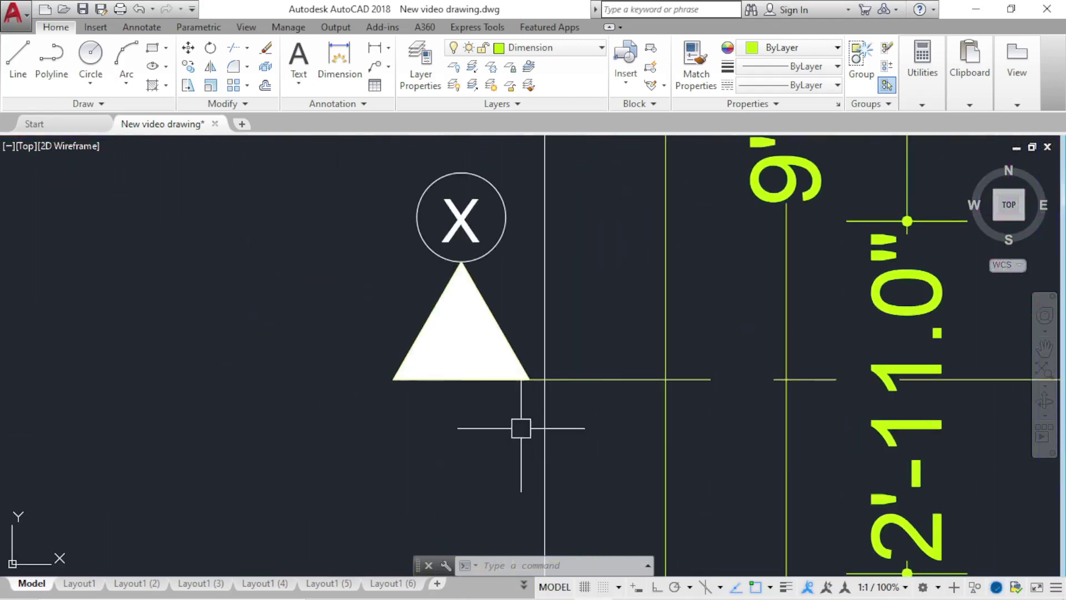
pyautogui.click(520, 428)
pyautogui.click(286, 178)
pyautogui.scroll(-3, 83, 233)
pyautogui.scroll(-4, 83, 233)
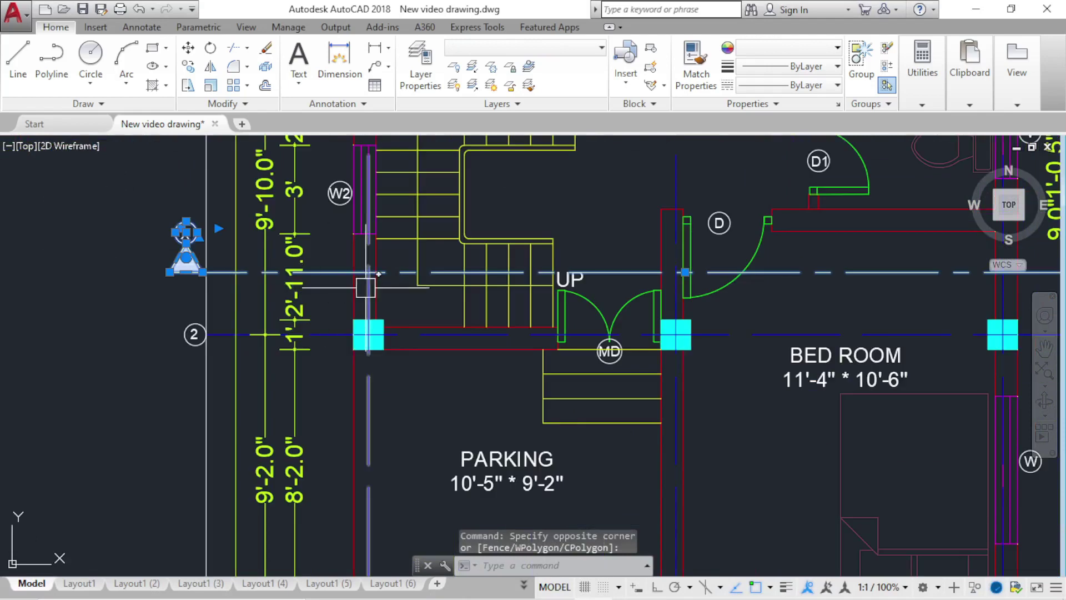
pyautogui.scroll(6, 351, 274)
pyautogui.press('Return')
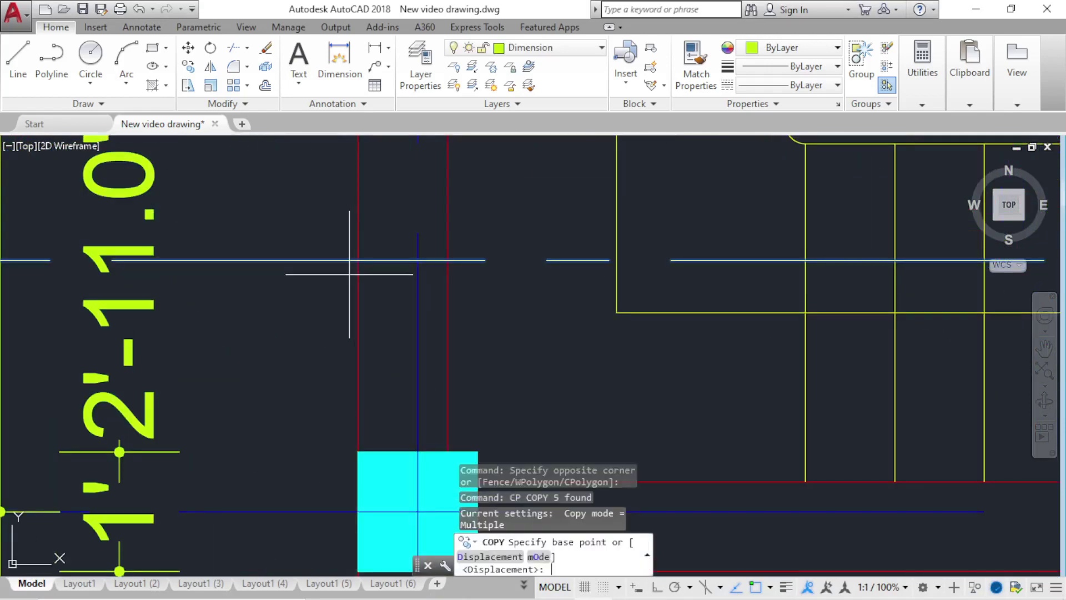
pyautogui.click(358, 259)
pyautogui.scroll(-5, 358, 259)
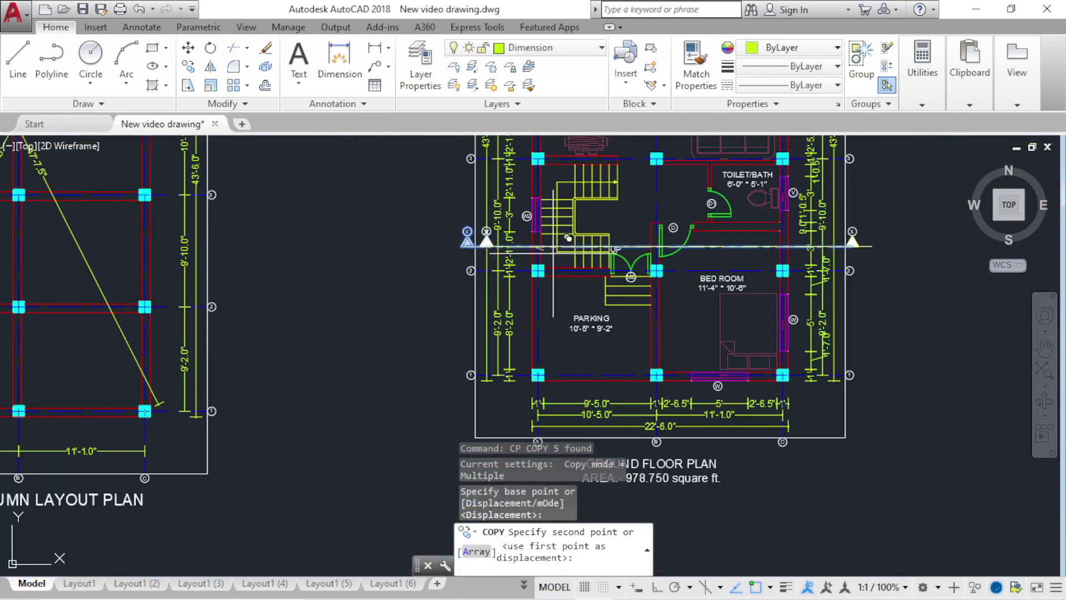
pyautogui.scroll(-2, 588, 271)
pyautogui.scroll(3, 593, 267)
pyautogui.press('Escape')
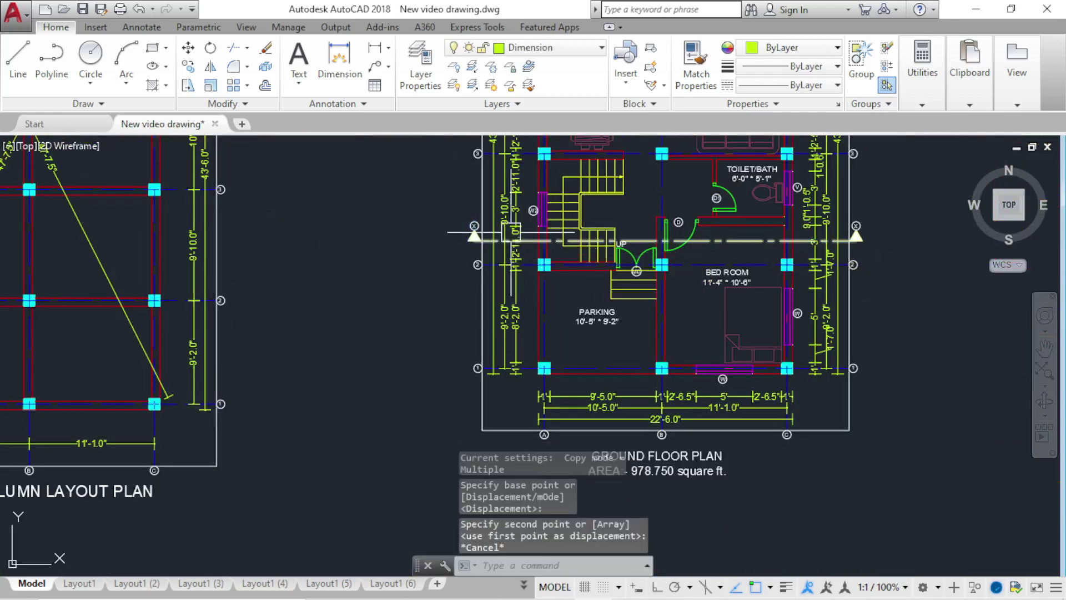
pyautogui.scroll(4, 370, 303)
pyautogui.scroll(2, 407, 355)
pyautogui.click(411, 350)
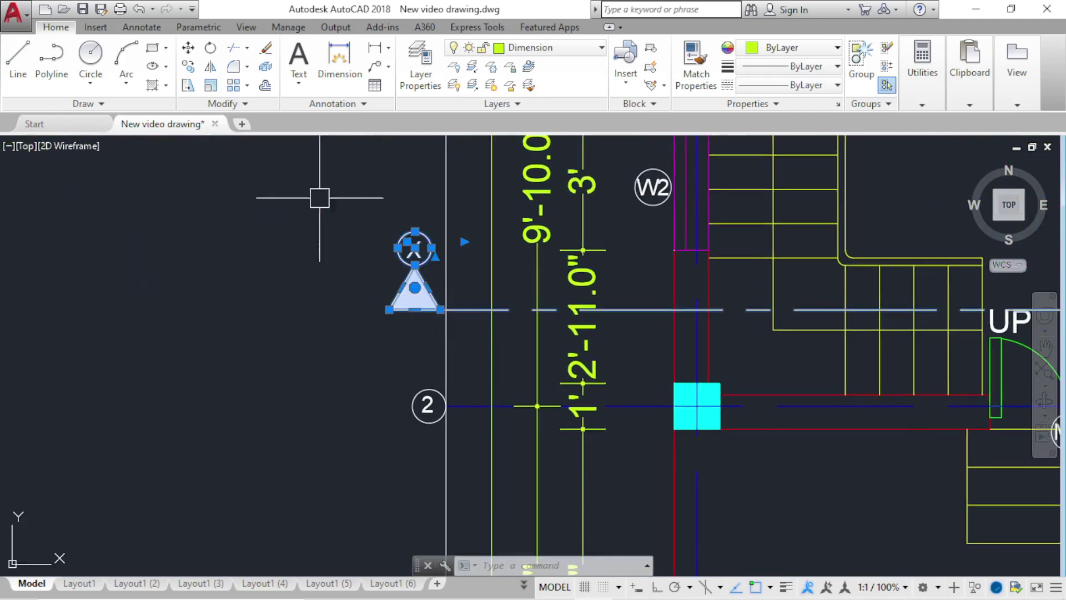
pyautogui.scroll(-5, 409, 244)
pyautogui.scroll(5, 628, 310)
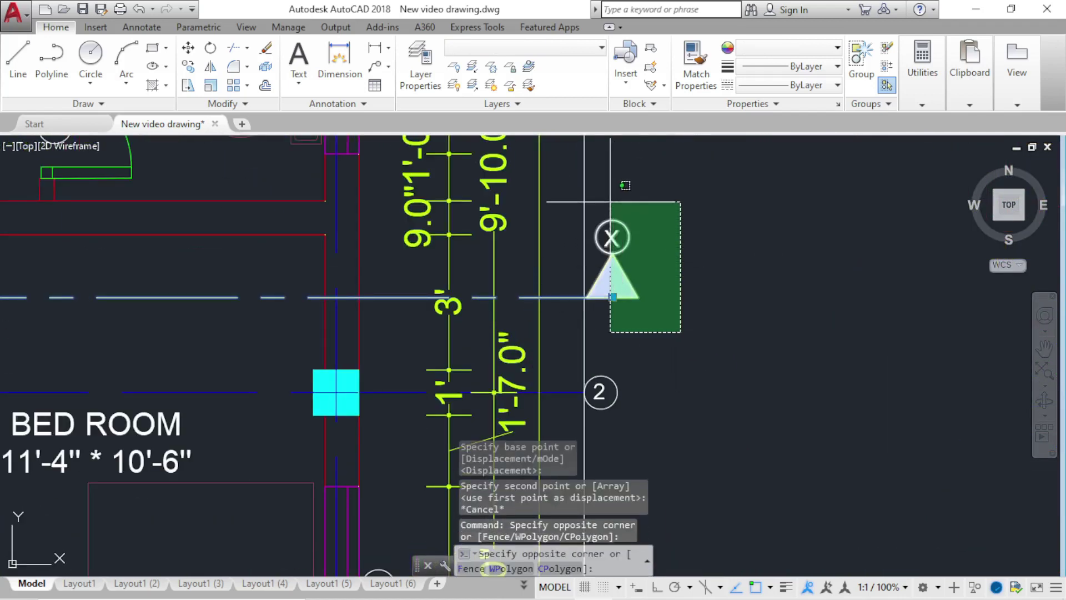
pyautogui.click(607, 202)
pyautogui.scroll(-5, 607, 202)
pyautogui.moveTo(187, 262)
pyautogui.mouseDown(button='middle')
pyautogui.moveTo(187, 312)
pyautogui.moveTo(573, 361)
pyautogui.mouseUp(button='middle')
pyautogui.scroll(8, 489, 336)
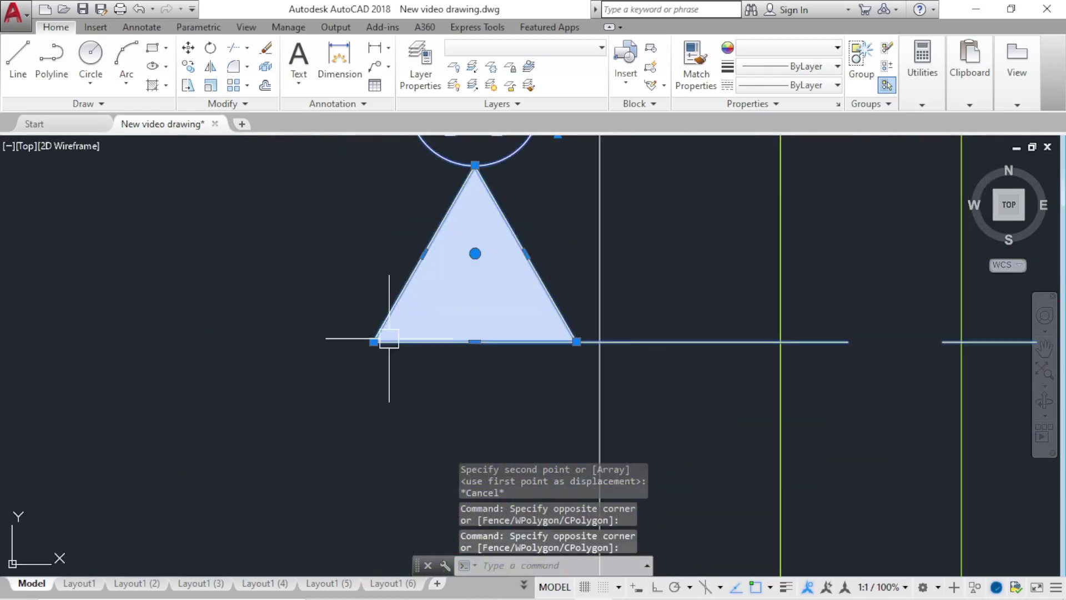
# - Copy the X-X section line and its triangular markers onto the slab bottom plan between gridlines 1 and 2
pyautogui.write('cp')
pyautogui.press('Return')
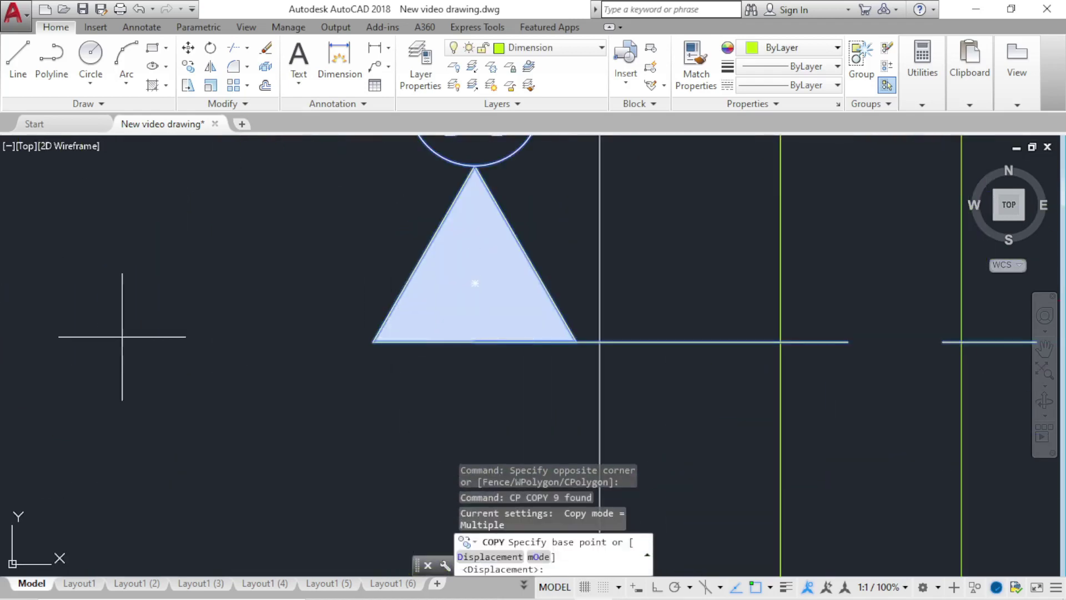
pyautogui.scroll(-4, 122, 336)
pyautogui.click(662, 339)
pyautogui.scroll(-3, 624, 286)
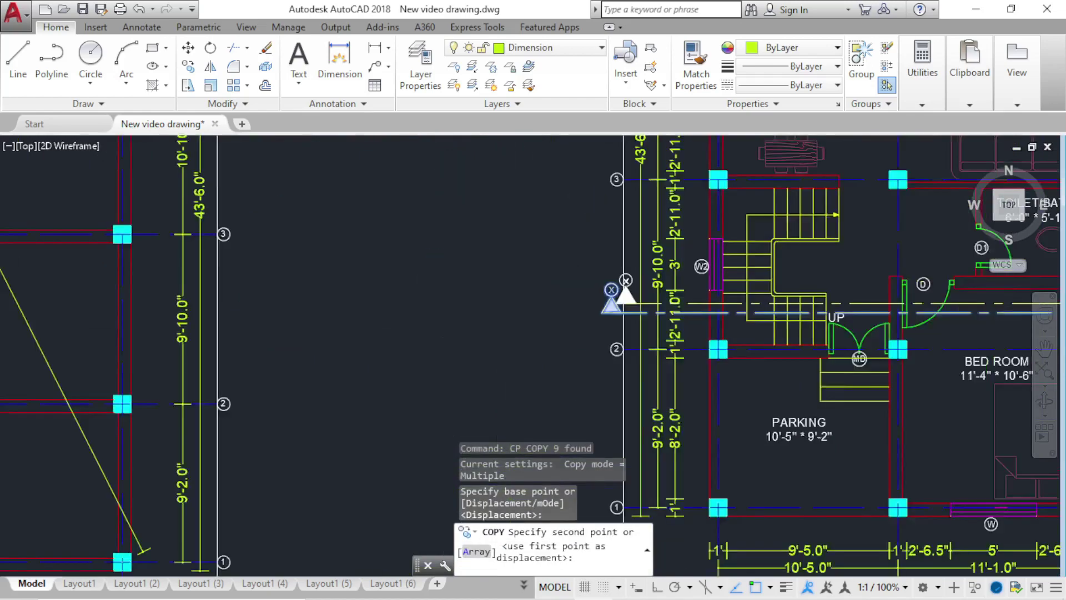
pyautogui.scroll(-5, 638, 311)
pyautogui.scroll(-2, 666, 322)
pyautogui.scroll(7, 219, 348)
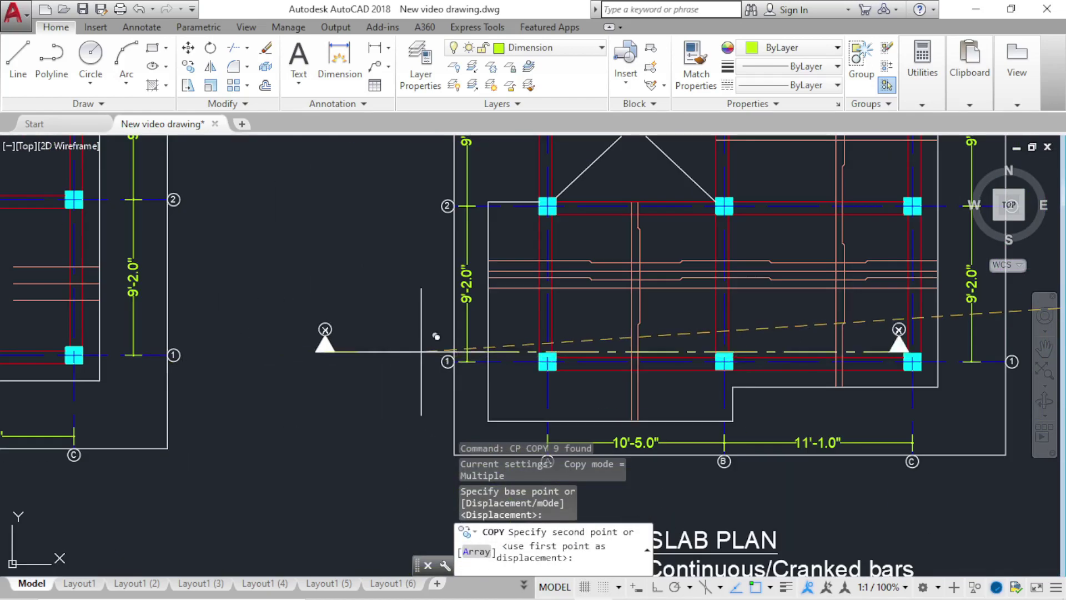
pyautogui.scroll(3, 440, 357)
pyautogui.scroll(3, 565, 304)
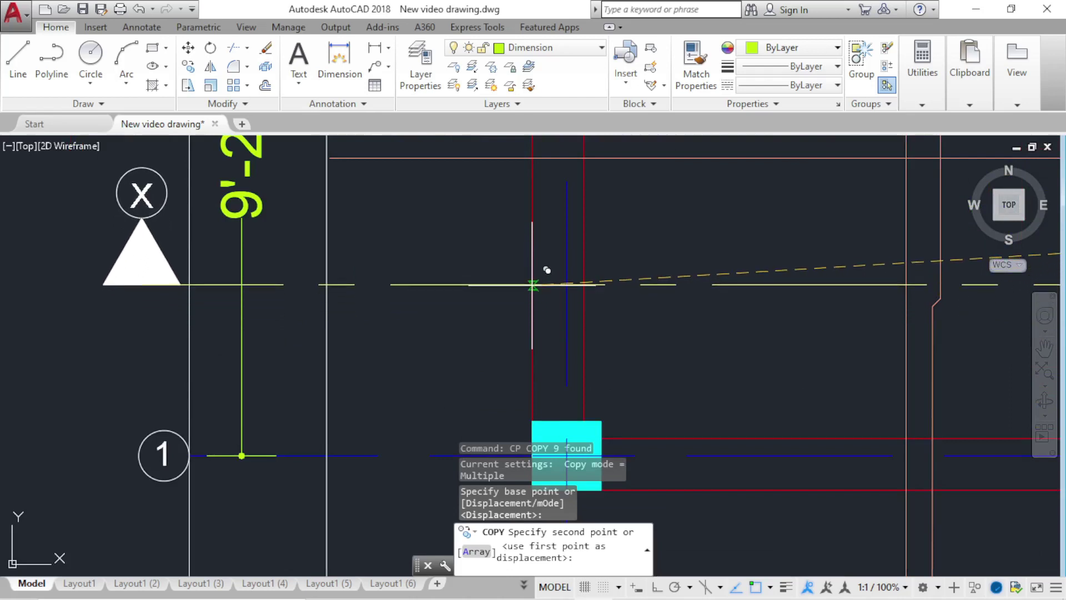
pyautogui.click(532, 279)
pyautogui.scroll(-4, 361, 294)
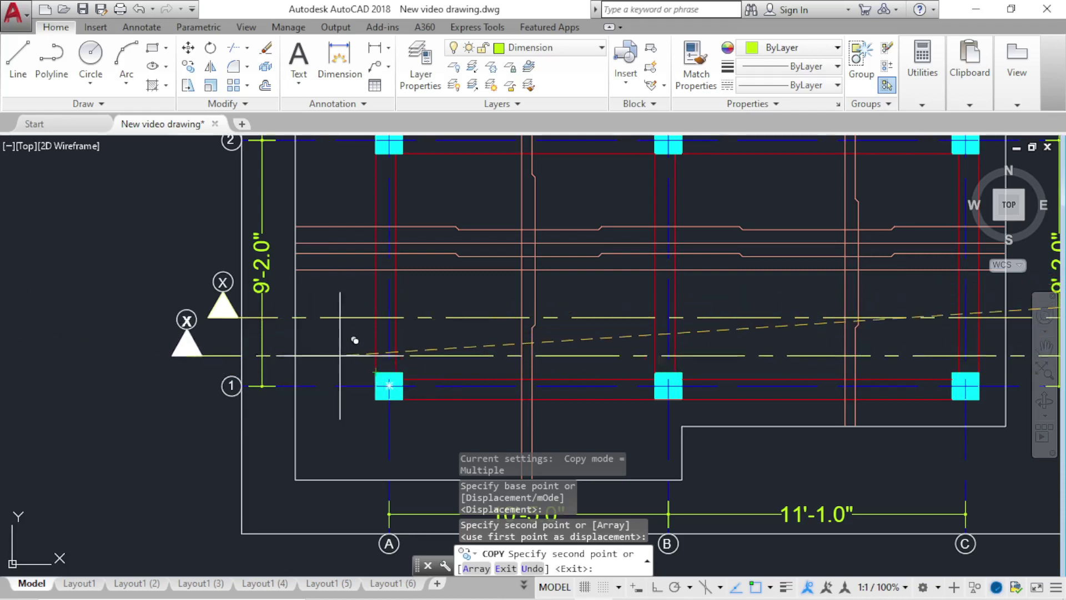
pyautogui.scroll(2, 520, 324)
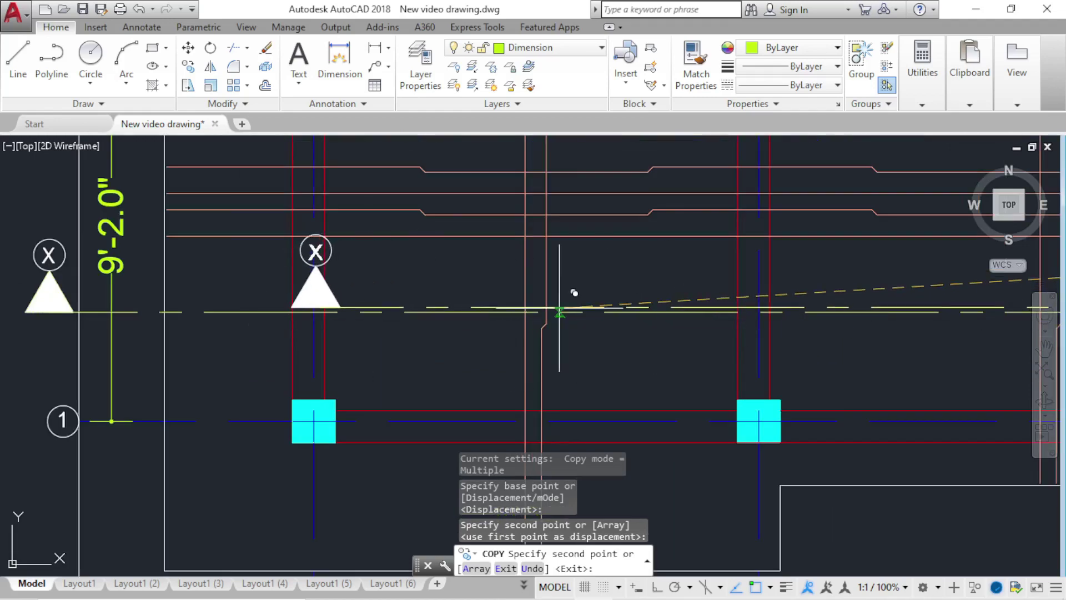
pyautogui.scroll(-2, 22, 316)
pyautogui.press('Escape')
# - Zoom and pan to view the whole slab plan with the copied section line
pyautogui.scroll(-4, 222, 413)
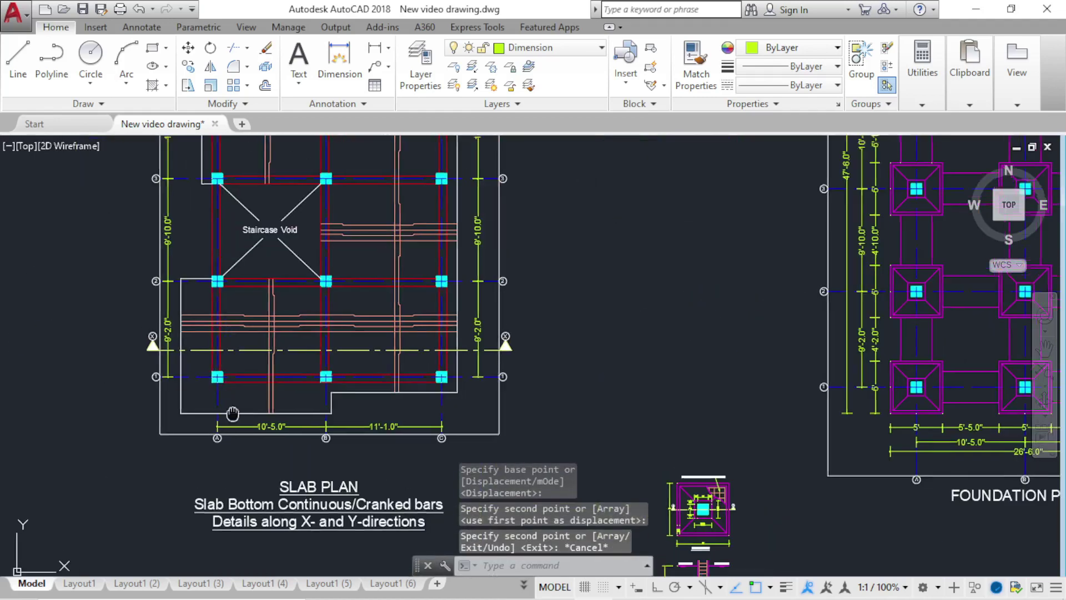
pyautogui.moveTo(231, 416)
pyautogui.mouseDown(button='middle')
pyautogui.moveTo(685, 419)
pyautogui.moveTo(218, 407)
pyautogui.mouseUp(button='middle')
pyautogui.scroll(2, 6, 316)
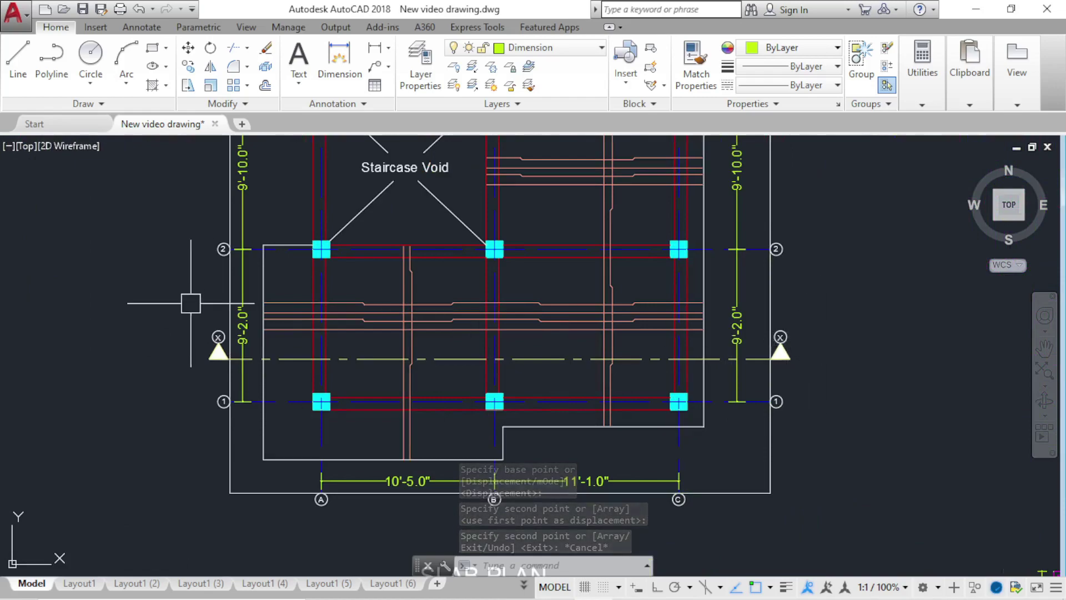
pyautogui.scroll(3, 200, 323)
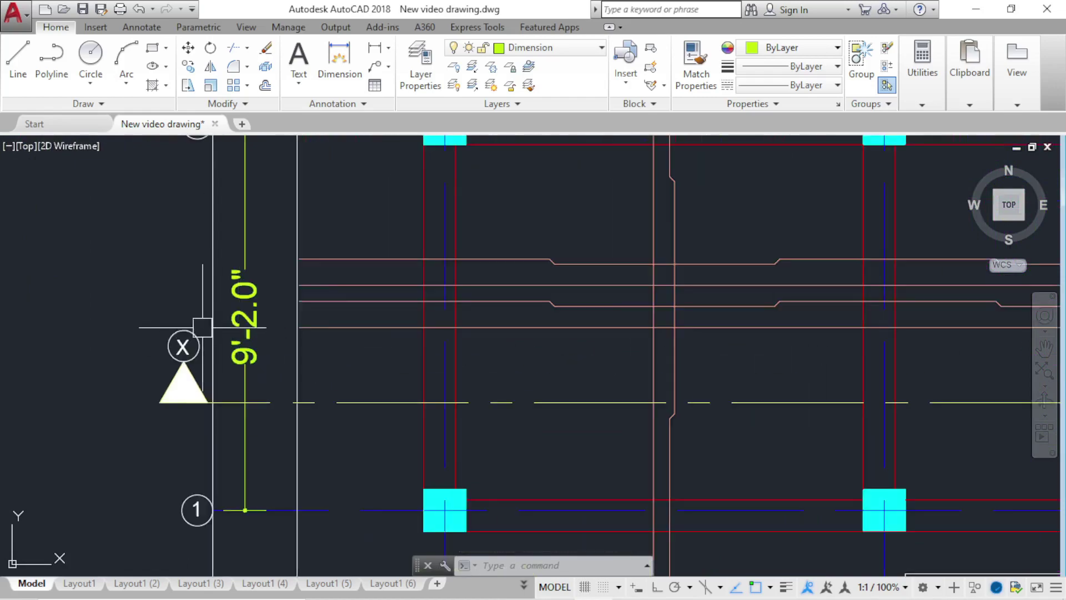
pyautogui.scroll(-10, 158, 347)
pyautogui.scroll(5, 804, 294)
pyautogui.scroll(5, 428, 416)
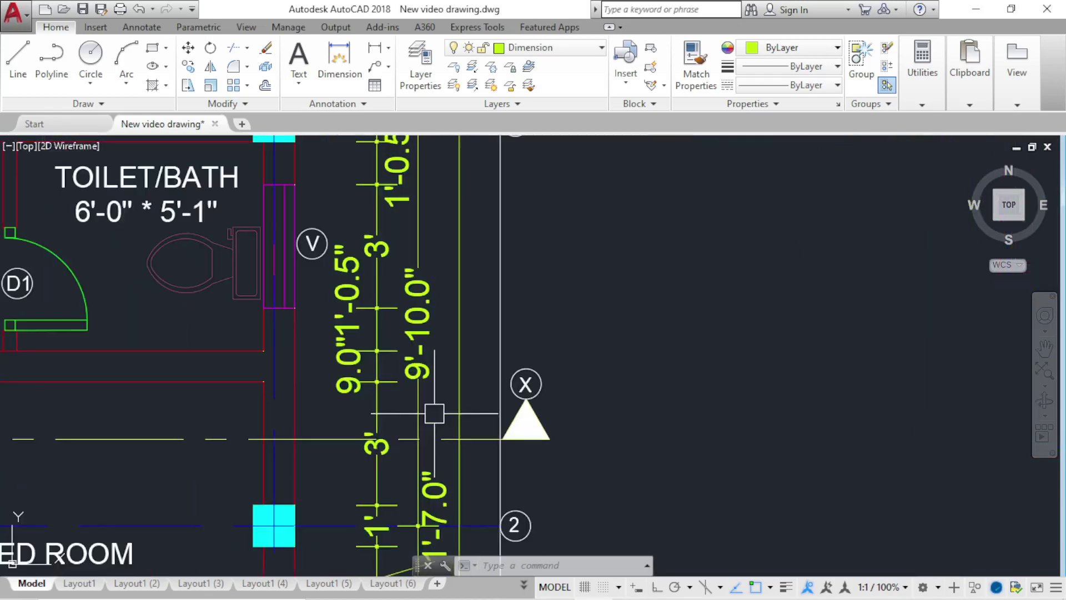
pyautogui.scroll(-8, 744, 381)
pyautogui.scroll(-6, 342, 395)
pyautogui.scroll(5, 555, 383)
pyautogui.scroll(3, 433, 383)
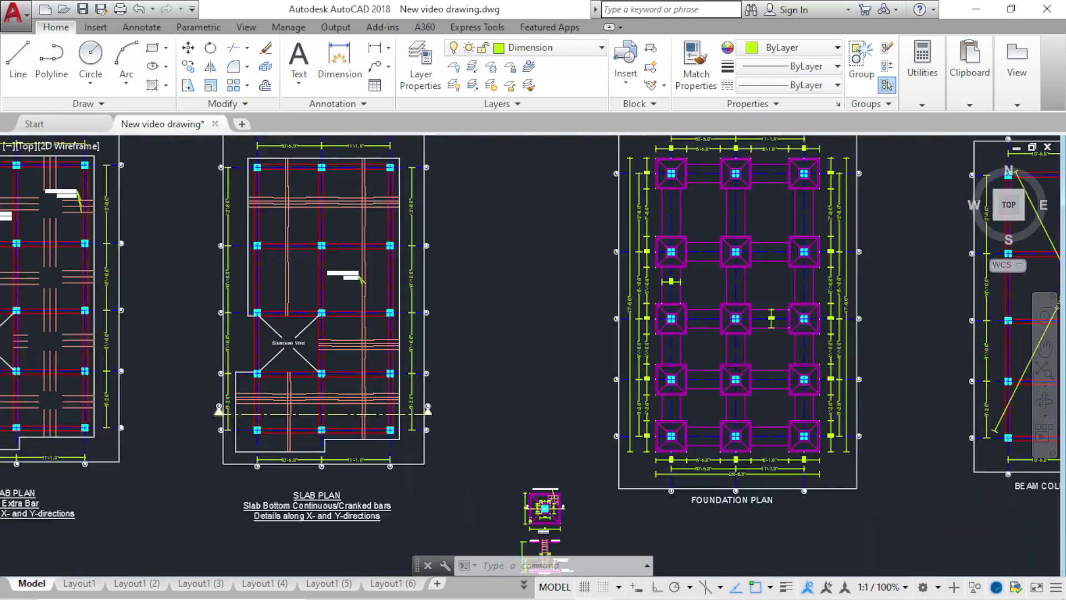
pyautogui.scroll(3, 266, 366)
pyautogui.scroll(2, 185, 365)
pyautogui.scroll(4, 184, 364)
# - Relabel the first section bubble from X to B
pyautogui.click(185, 362)
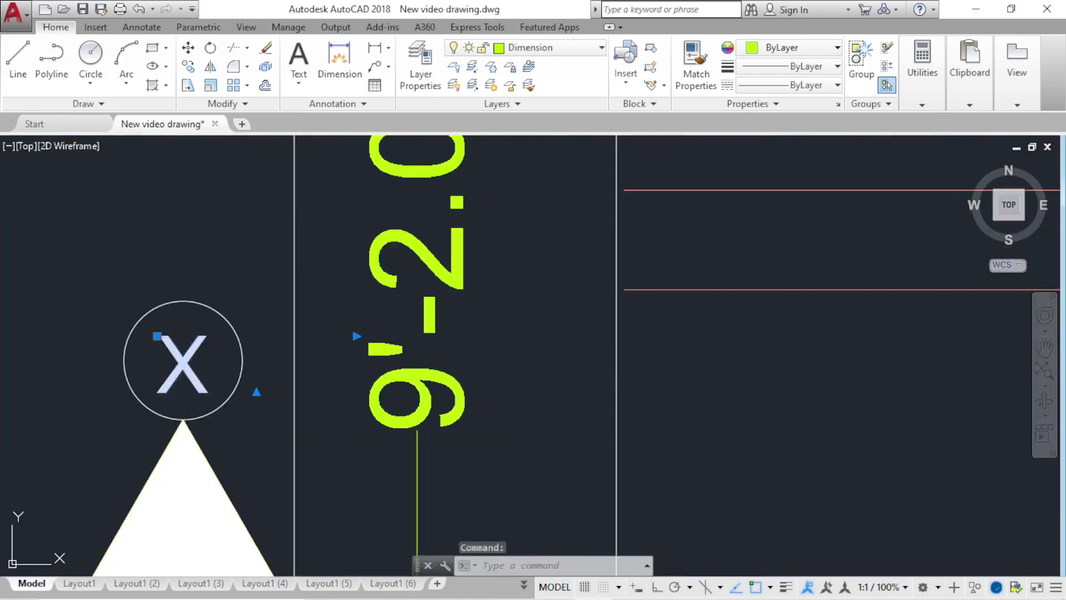
pyautogui.doubleClick(215, 368)
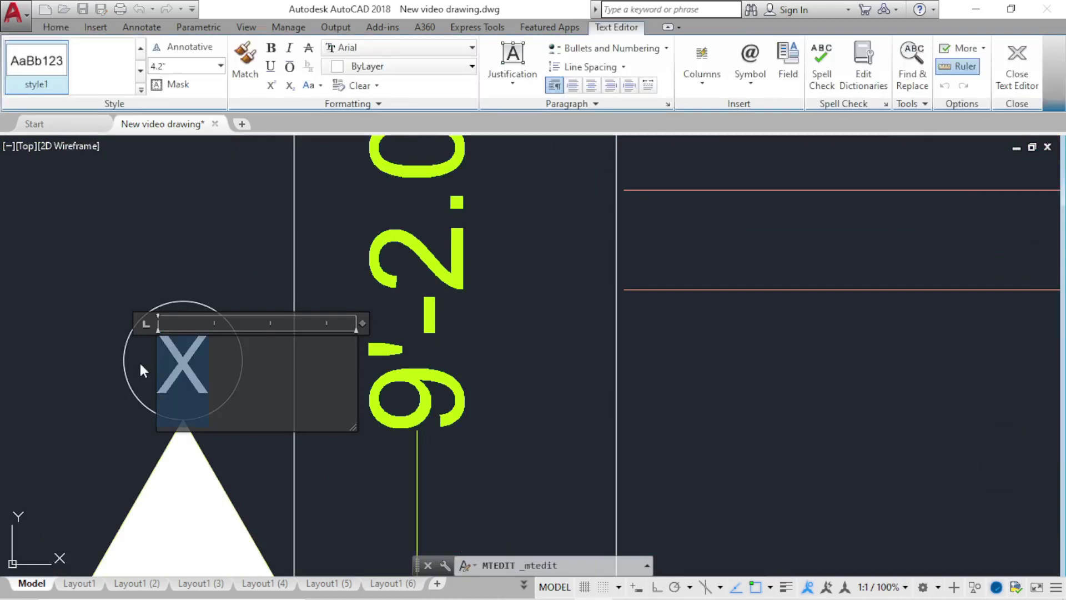
pyautogui.write('B')
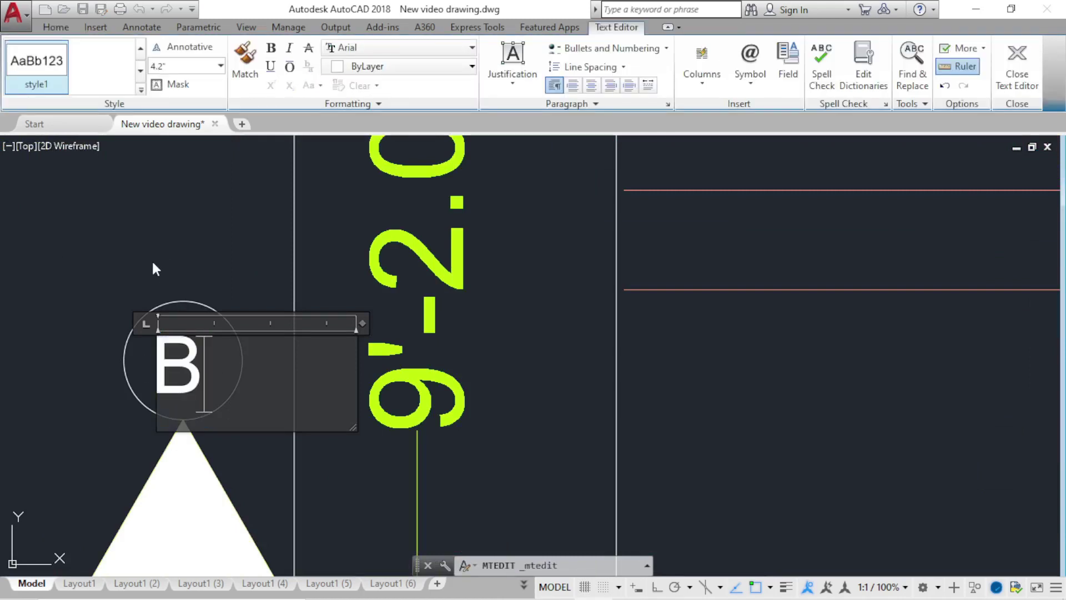
pyautogui.click(152, 258)
pyautogui.scroll(-5, 118, 361)
pyautogui.scroll(10, 1013, 359)
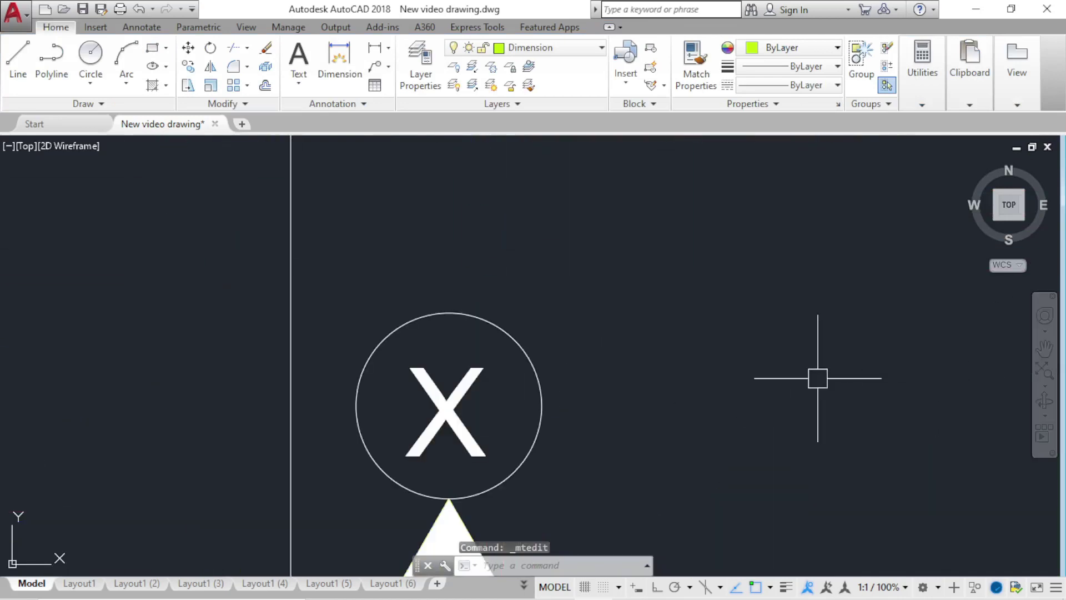
# - Change the second section bubble's label from X to B as well
pyautogui.click(453, 426)
pyautogui.doubleClick(453, 425)
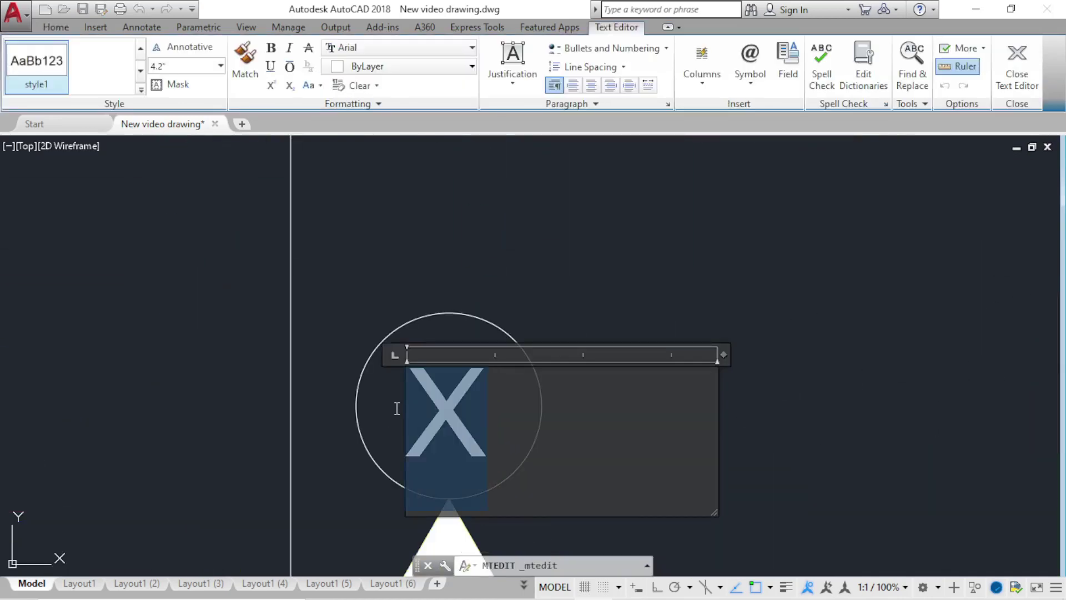
pyautogui.write('B')
pyautogui.click(529, 322)
pyautogui.scroll(-5, 766, 369)
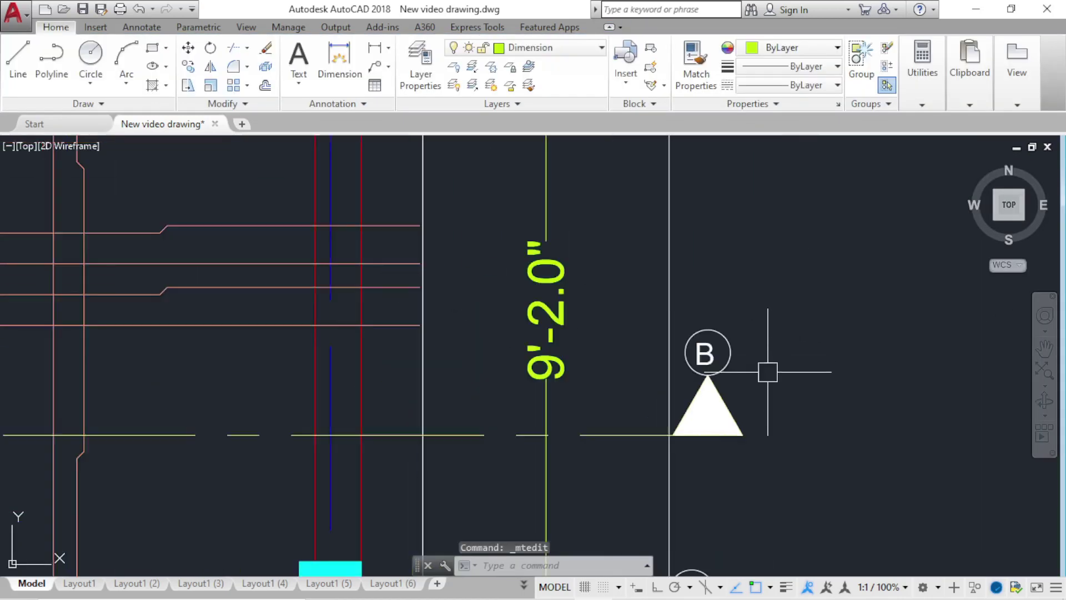
pyautogui.click(778, 464)
pyautogui.scroll(-3, 706, 316)
# - Copy the B section line and markers with CP onto the Top Extra Bar plan between gridlines 1 and 2
pyautogui.moveTo(911, 368); pyautogui.dragTo(295, 381, button='middle')
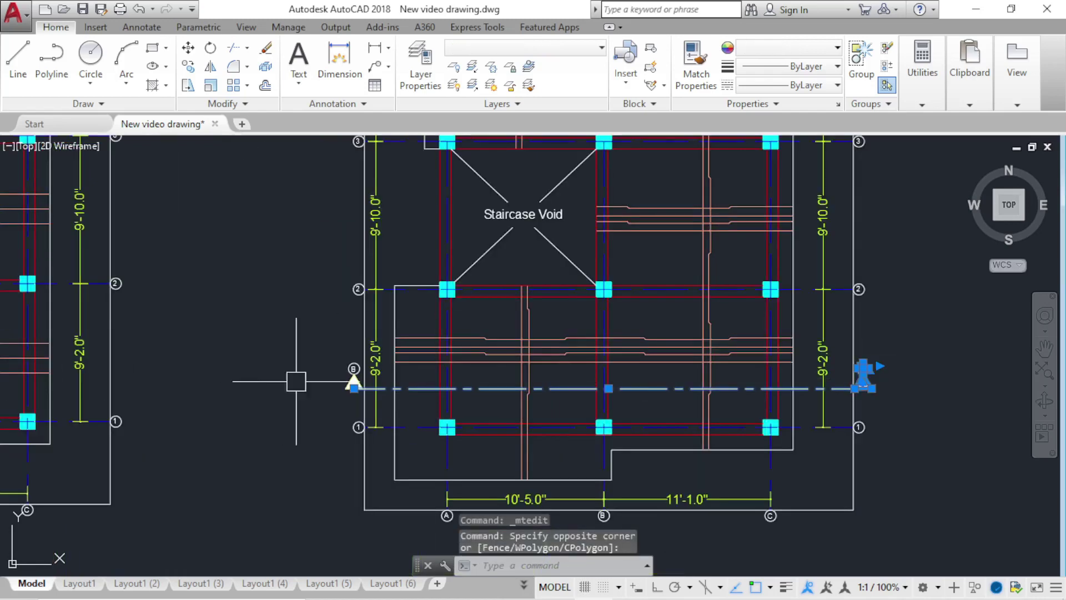
pyautogui.scroll(3, 311, 383)
pyautogui.click(302, 200)
pyautogui.scroll(-2, 231, 283)
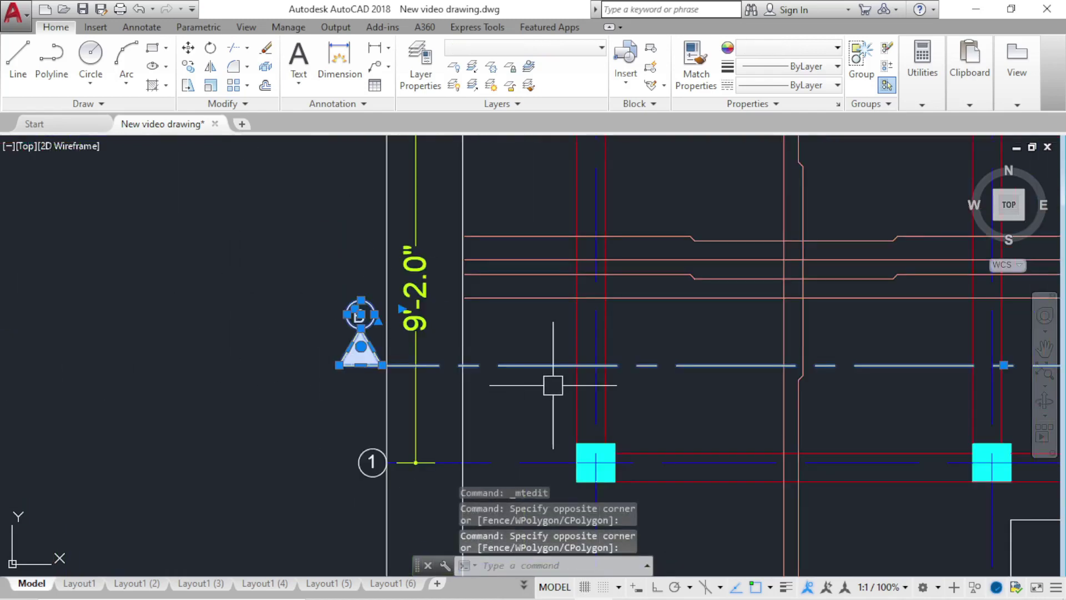
pyautogui.write('cp')
pyautogui.press('Return')
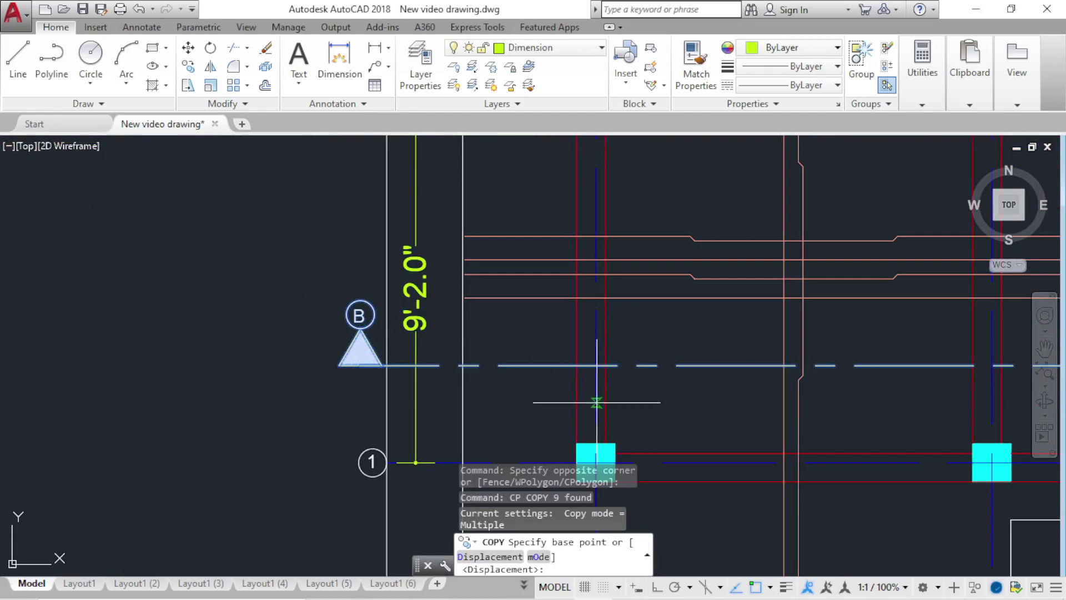
pyautogui.click(577, 443)
pyautogui.scroll(-3, 577, 442)
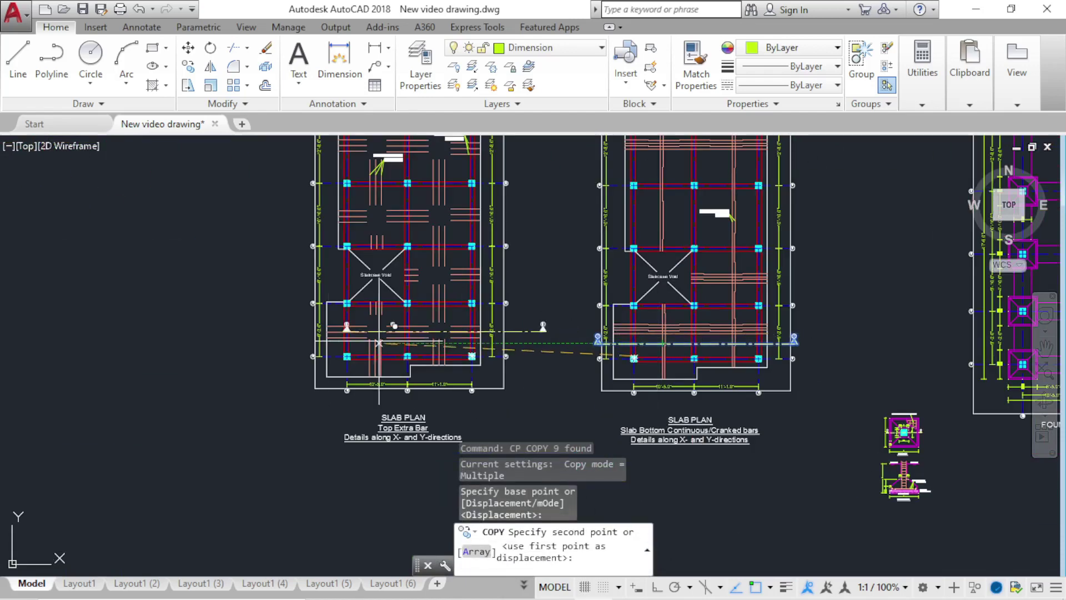
pyautogui.scroll(3, 367, 350)
pyautogui.moveTo(345, 362); pyautogui.dragTo(670, 362, button='middle')
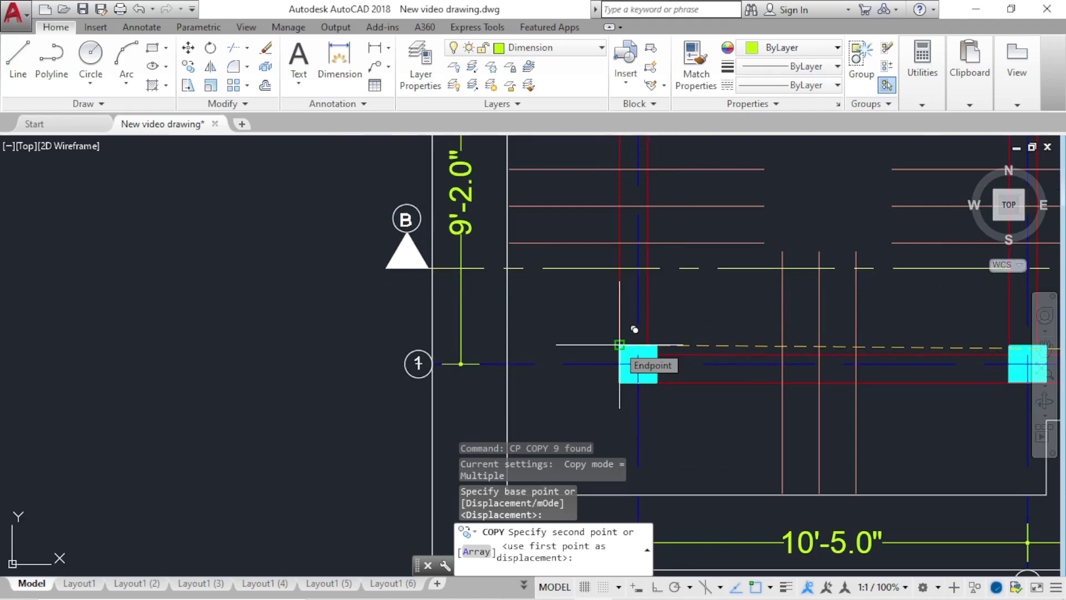
pyautogui.click(620, 344)
pyautogui.scroll(-3, 619, 345)
pyautogui.press('Escape')
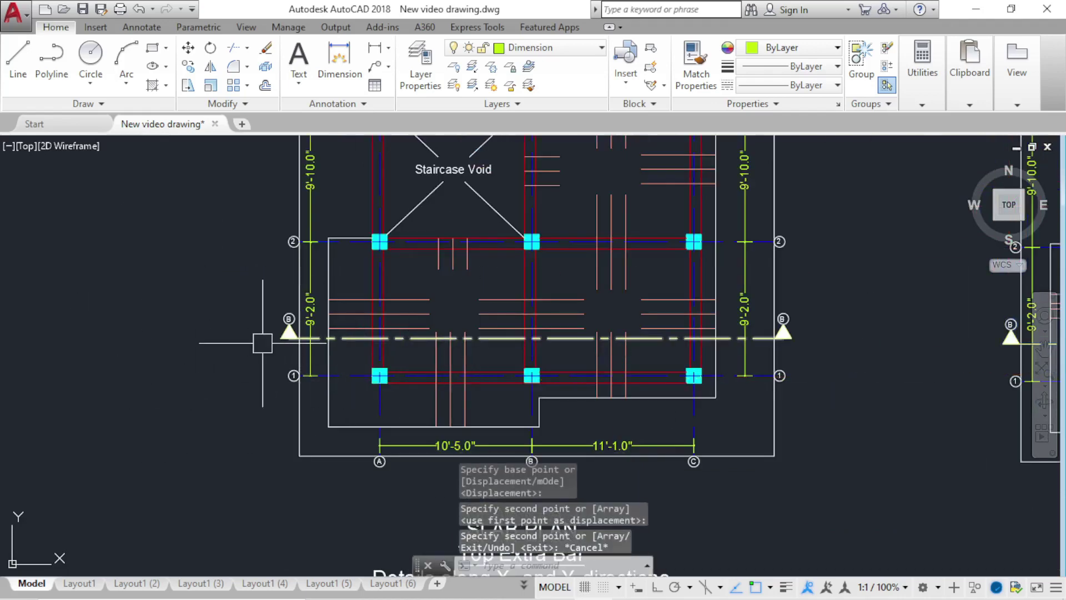
# - Zoom out to view both slab plans with their B section lines
pyautogui.scroll(-4, 505, 329)
pyautogui.scroll(5, 614, 341)
pyautogui.scroll(-4, 250, 302)
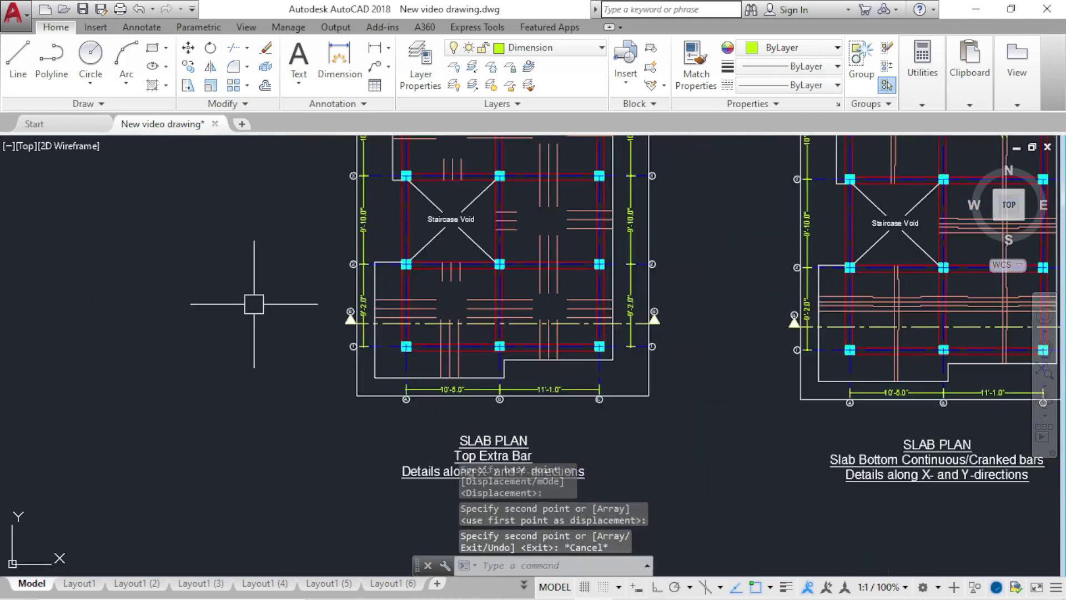
pyautogui.scroll(-1, 302, 351)
pyautogui.scroll(-3, 302, 351)
pyautogui.scroll(4, 588, 326)
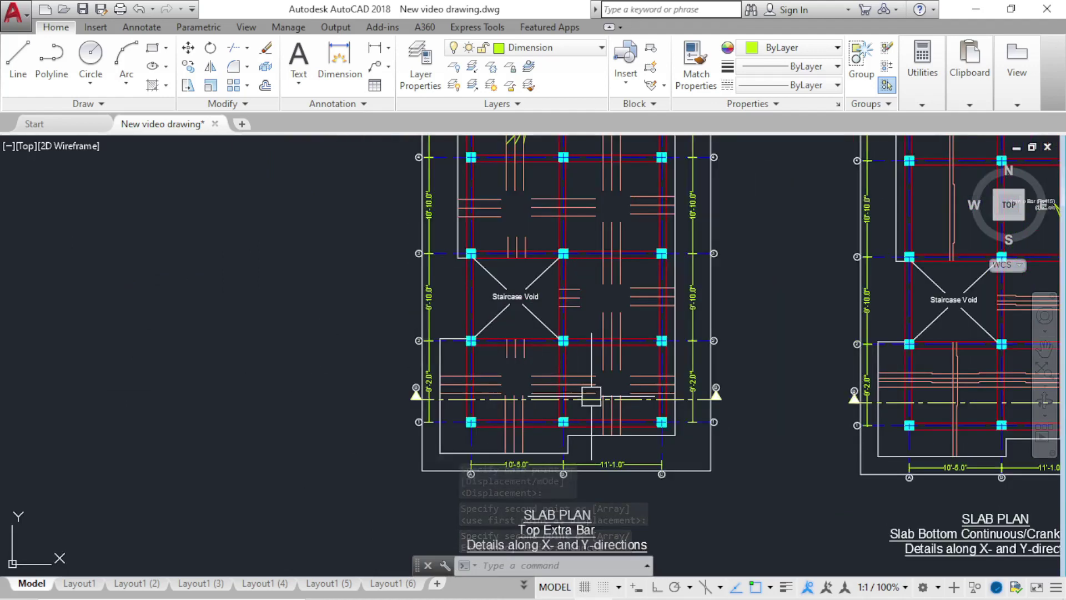
pyautogui.moveTo(588, 326); pyautogui.dragTo(259, 348, button='middle')
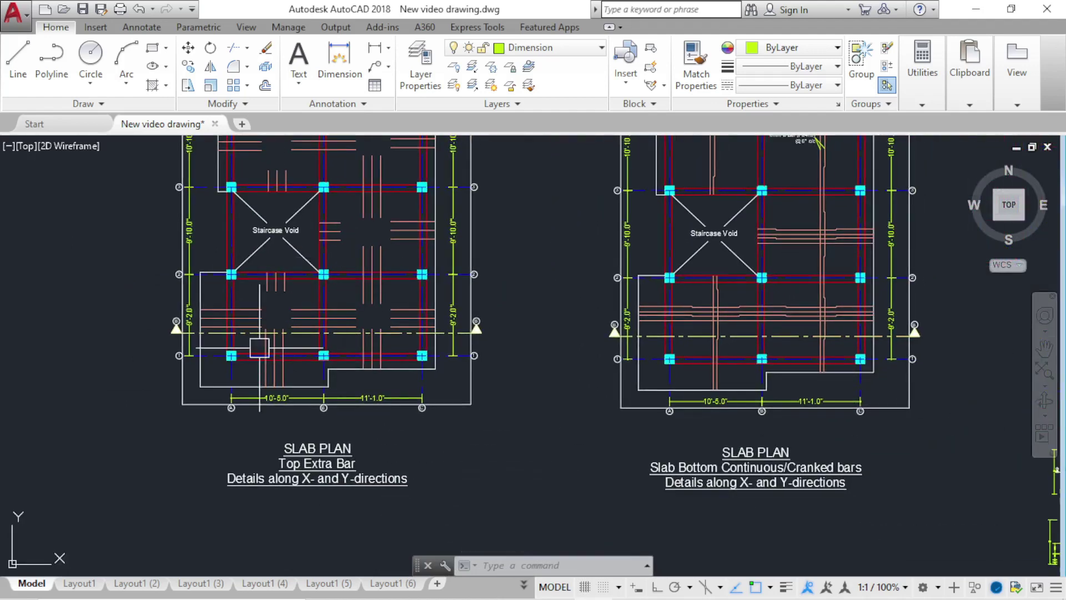
pyautogui.click(754, 358)
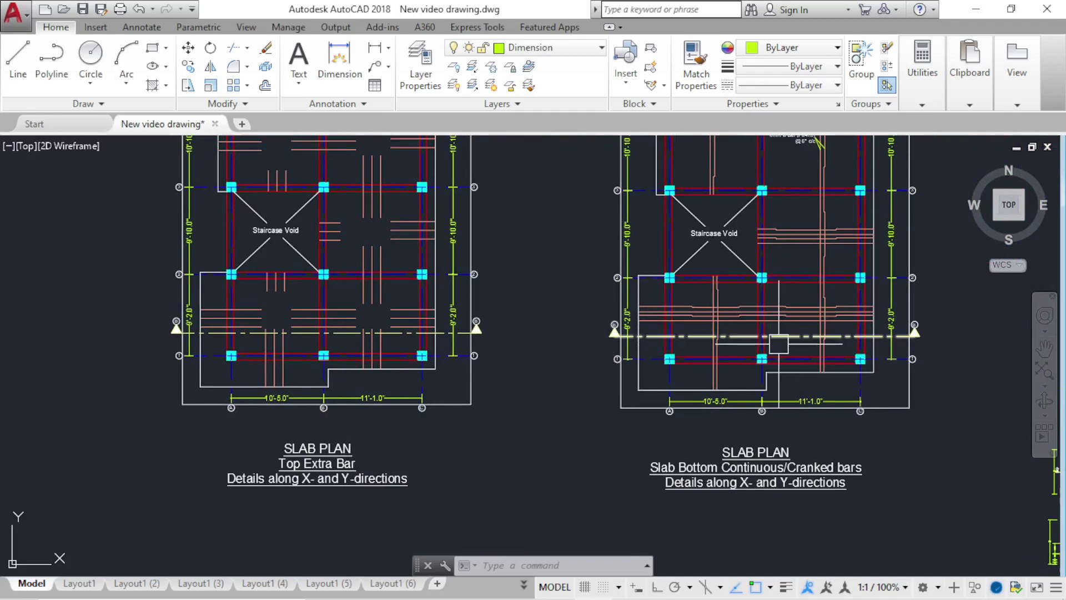
pyautogui.moveTo(881, 342); pyautogui.dragTo(410, 362, button='middle')
pyautogui.scroll(-2, 318, 398)
pyautogui.scroll(-1, 318, 398)
pyautogui.moveTo(318, 398); pyautogui.dragTo(121, 395, button='middle')
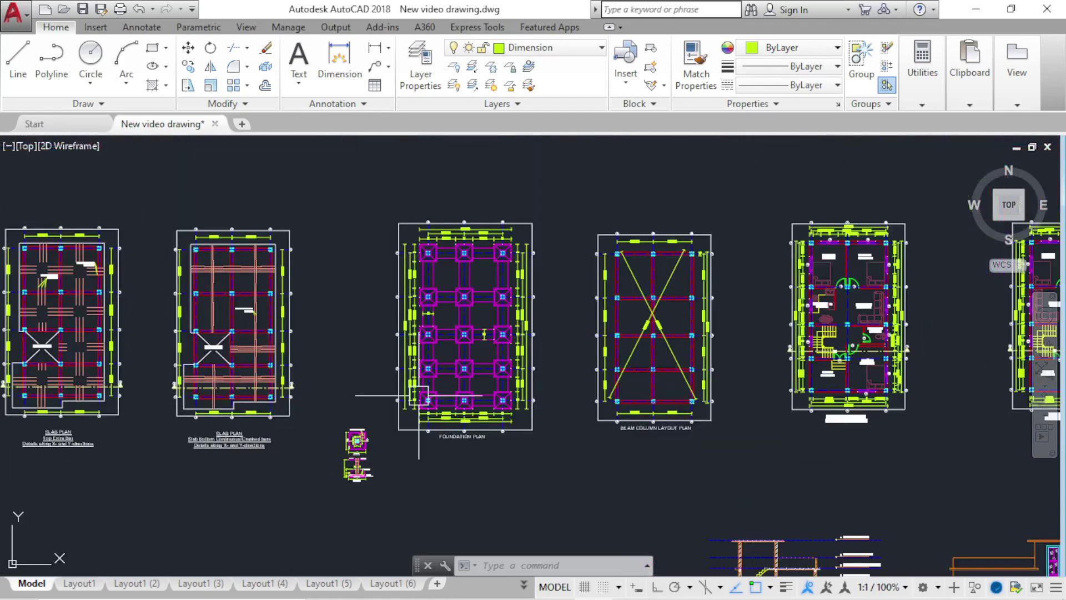
pyautogui.moveTo(832, 361); pyautogui.dragTo(366, 359, button='middle')
pyautogui.moveTo(600, 217); pyautogui.dragTo(512, 214, button='middle')
pyautogui.moveTo(816, 370)
pyautogui.mouseDown(button='middle')
pyautogui.moveTo(551, 388)
pyautogui.moveTo(688, 385)
pyautogui.moveTo(466, 370)
pyautogui.mouseUp(button='middle')
pyautogui.scroll(5, 467, 370)
pyautogui.scroll(-2, 615, 382)
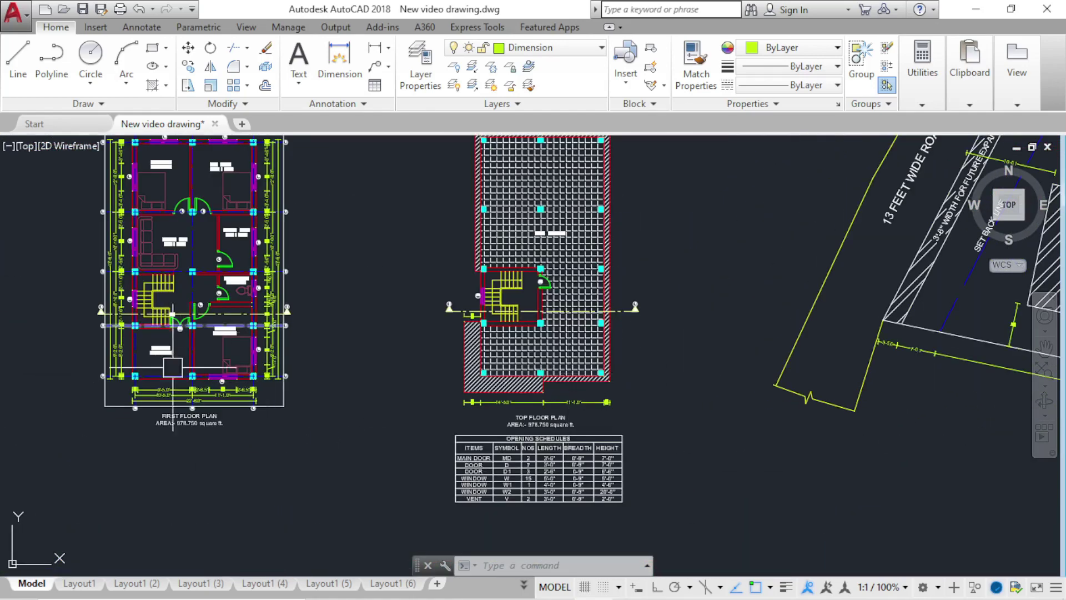
pyautogui.moveTo(280, 353)
pyautogui.mouseDown(button='middle')
pyautogui.moveTo(638, 355)
pyautogui.moveTo(614, 377)
pyautogui.mouseUp(button='middle')
pyautogui.scroll(4, 639, 356)
pyautogui.scroll(-4, 646, 356)
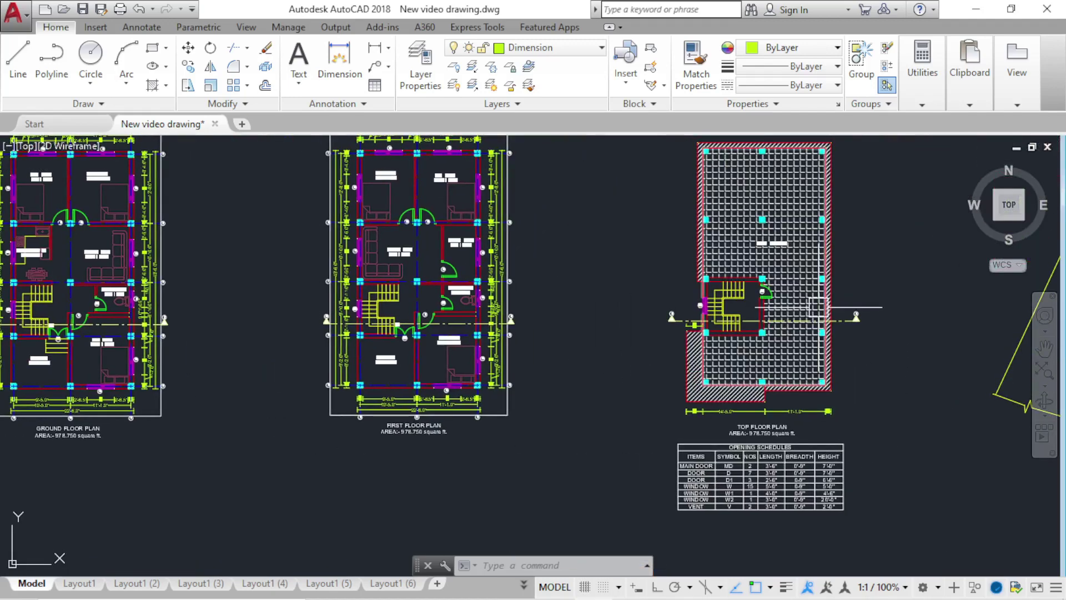
pyautogui.scroll(-6, 825, 313)
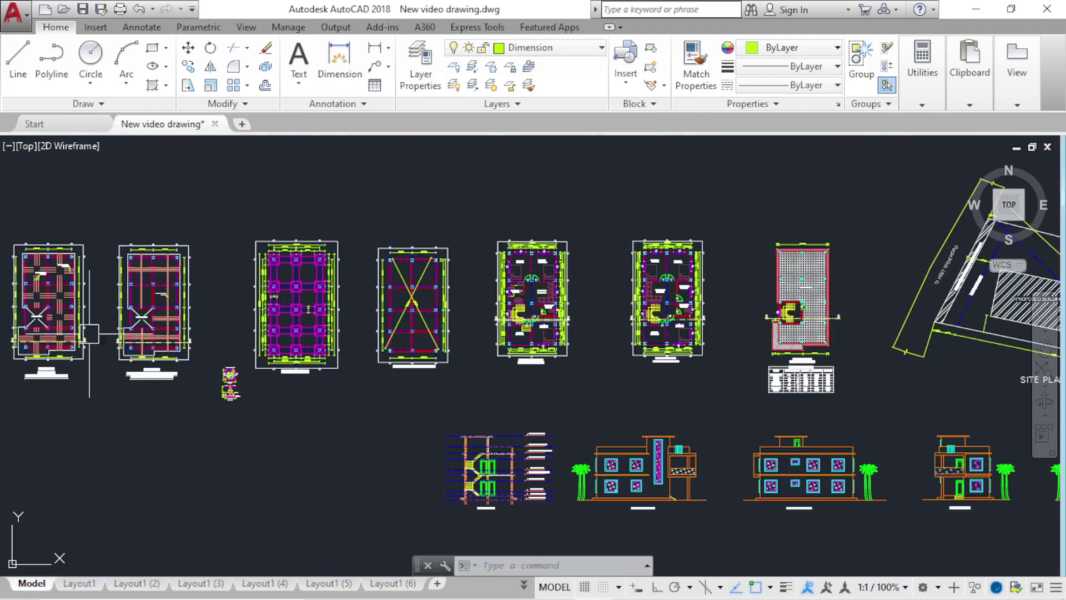
pyautogui.moveTo(111, 350)
pyautogui.mouseDown(button='middle')
pyautogui.moveTo(503, 350)
pyautogui.moveTo(118, 373)
pyautogui.mouseUp(button='middle')
pyautogui.scroll(-2, 373, 350)
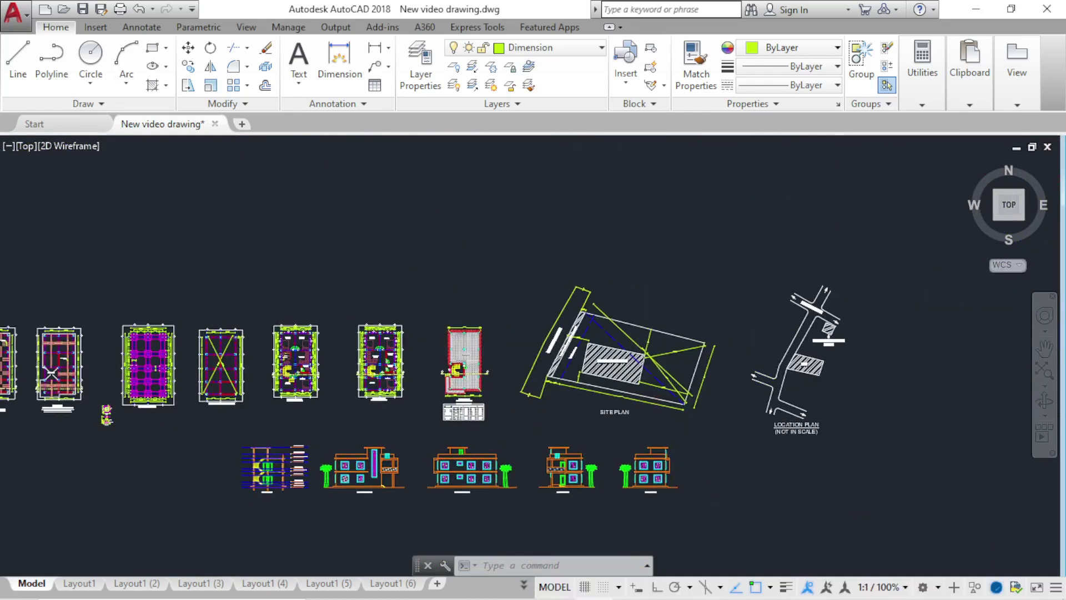
pyautogui.scroll(2, 435, 354)
pyautogui.scroll(1, 563, 352)
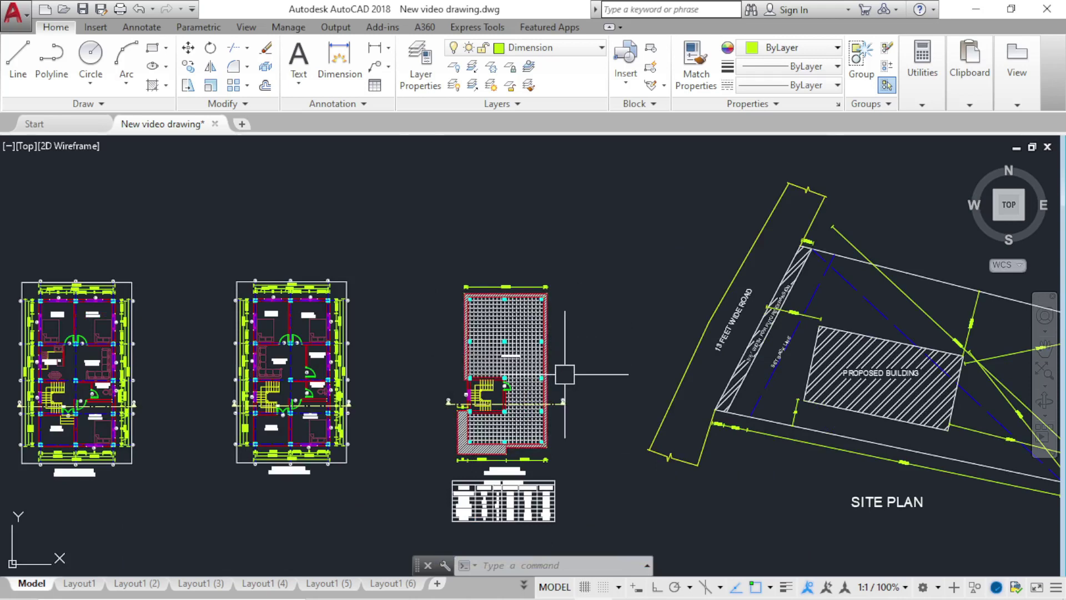
pyautogui.scroll(-3, 661, 378)
pyautogui.scroll(3, 428, 361)
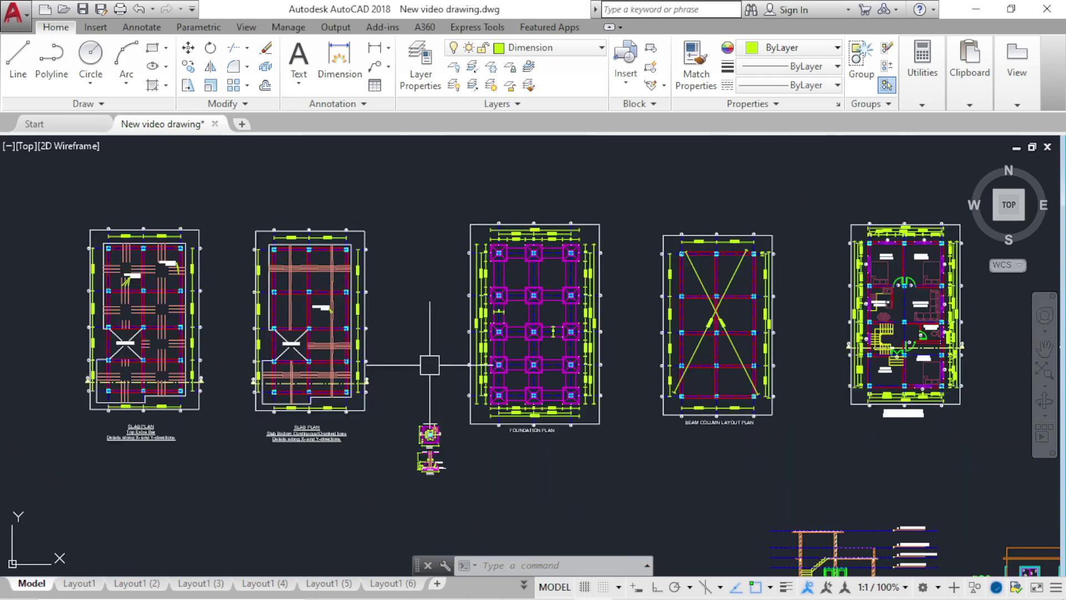
pyautogui.scroll(3, 324, 434)
pyautogui.moveTo(414, 418)
pyautogui.write('x1')
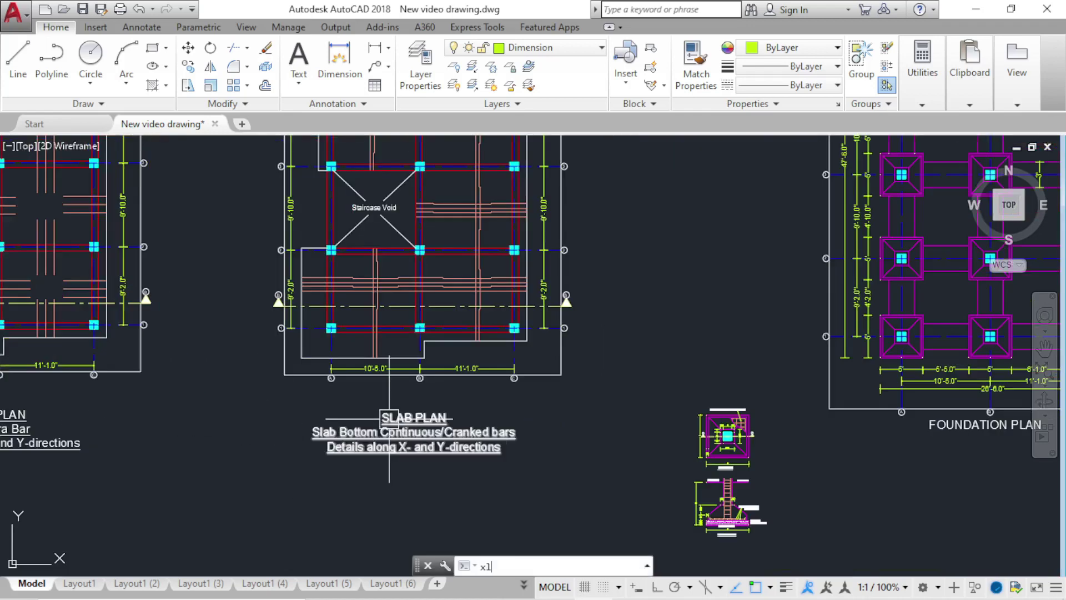
# - Begin an infinite construction line on the slab plan, then cancel it
pyautogui.press('Return')
pyautogui.click(389, 418)
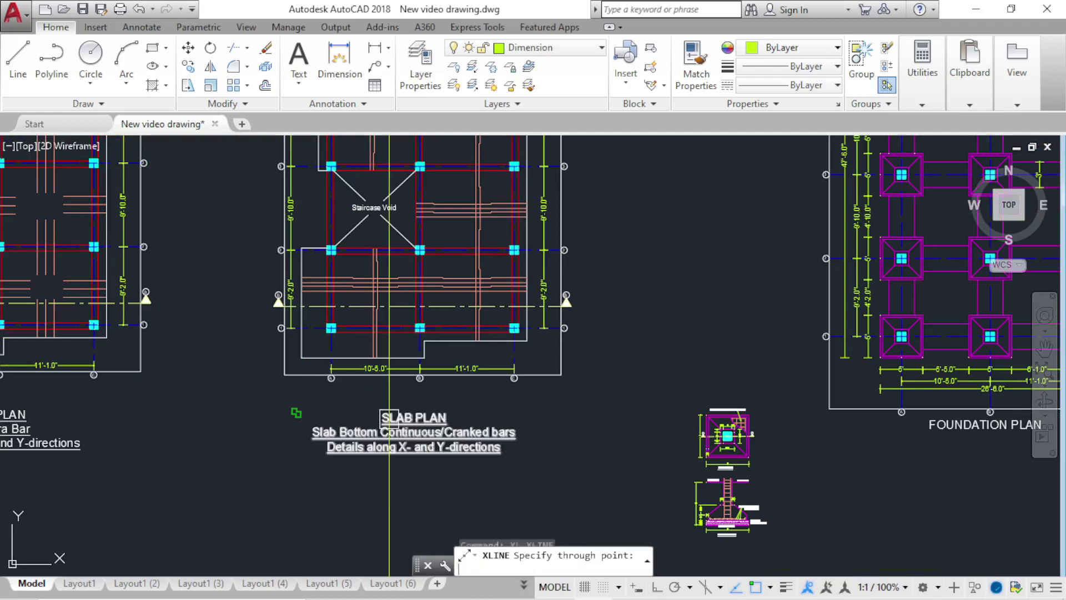
pyautogui.press('Escape')
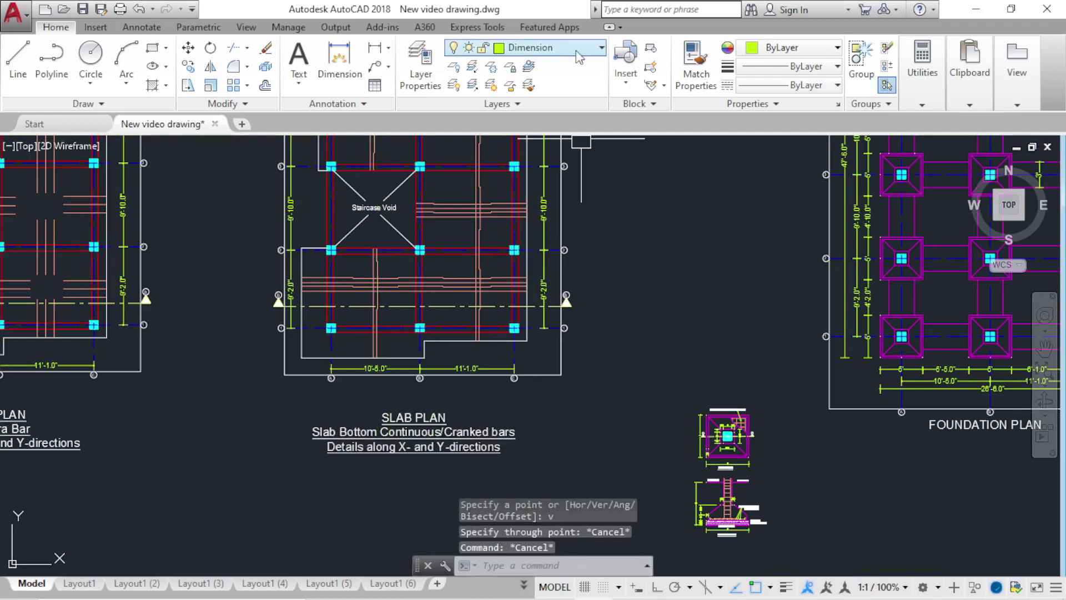
# - Make Slab Section the current layer and turn all layers back on
pyautogui.click(583, 49)
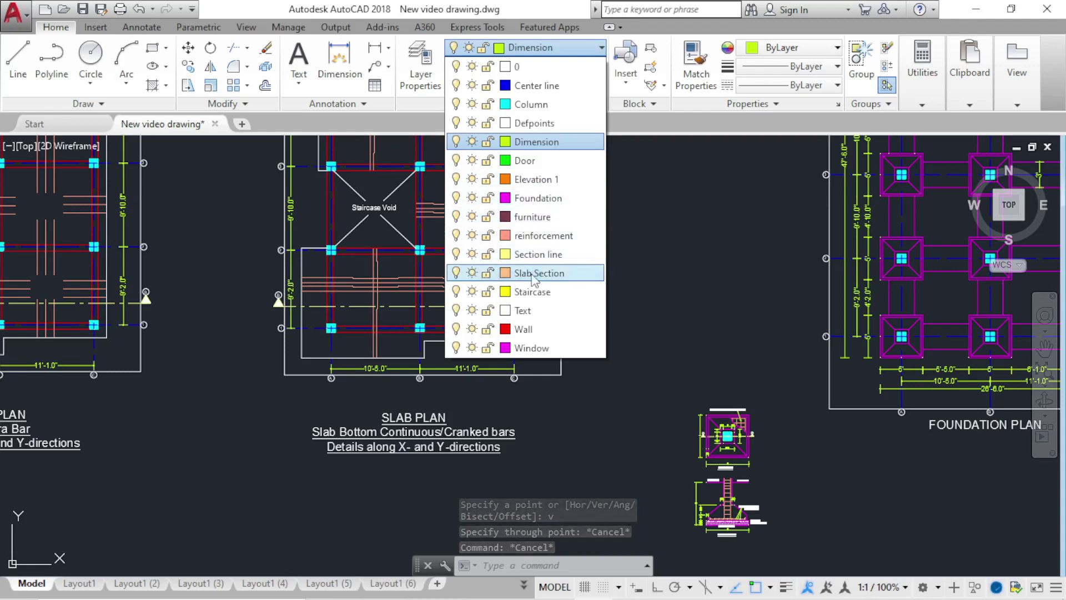
pyautogui.click(548, 278)
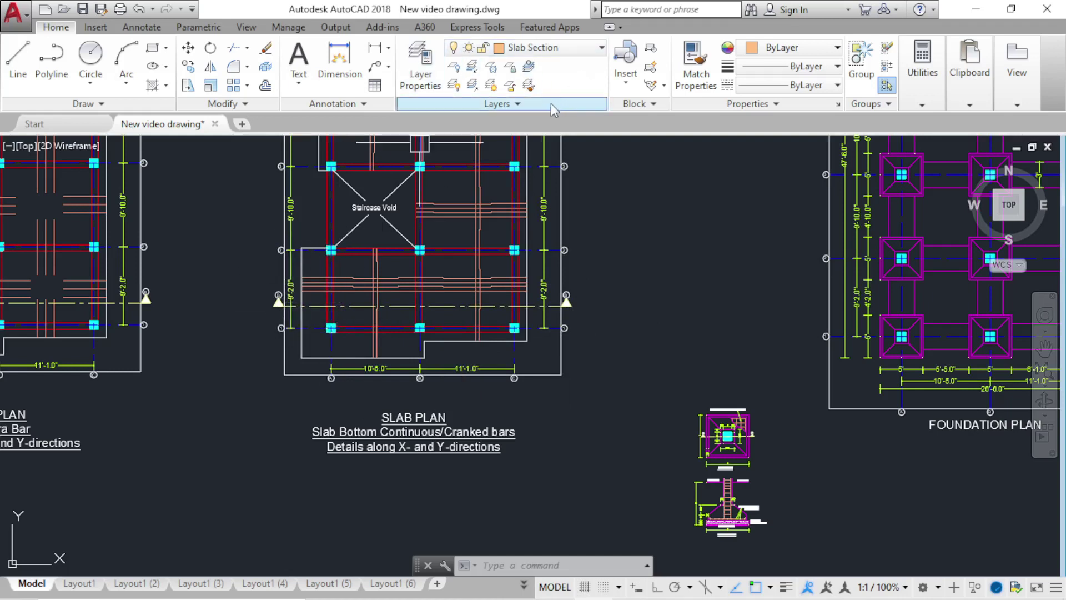
pyautogui.click(454, 85)
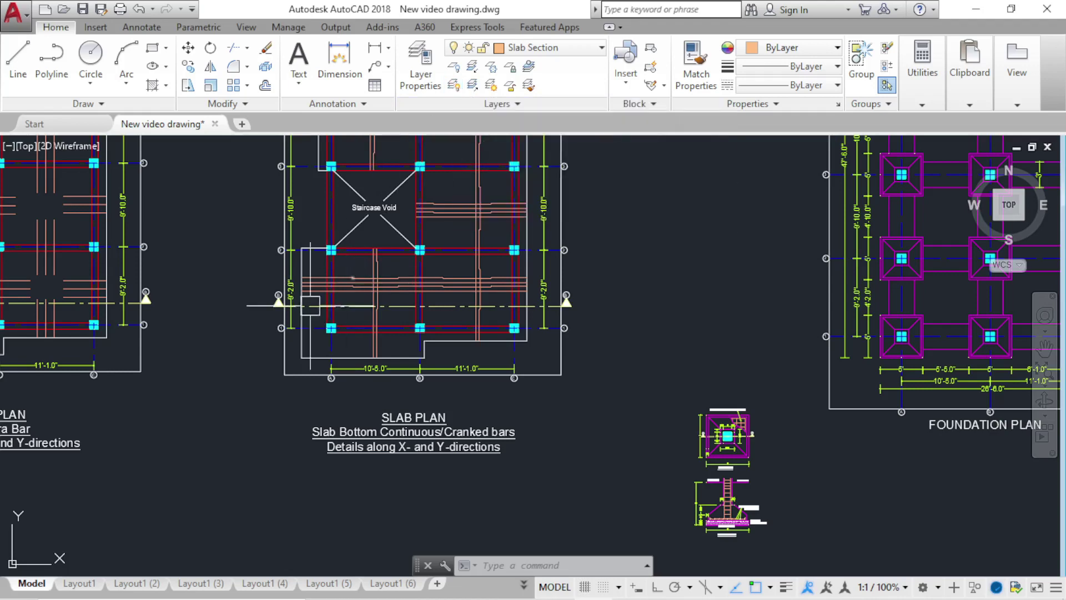
pyautogui.scroll(4, 310, 304)
pyautogui.click(533, 47)
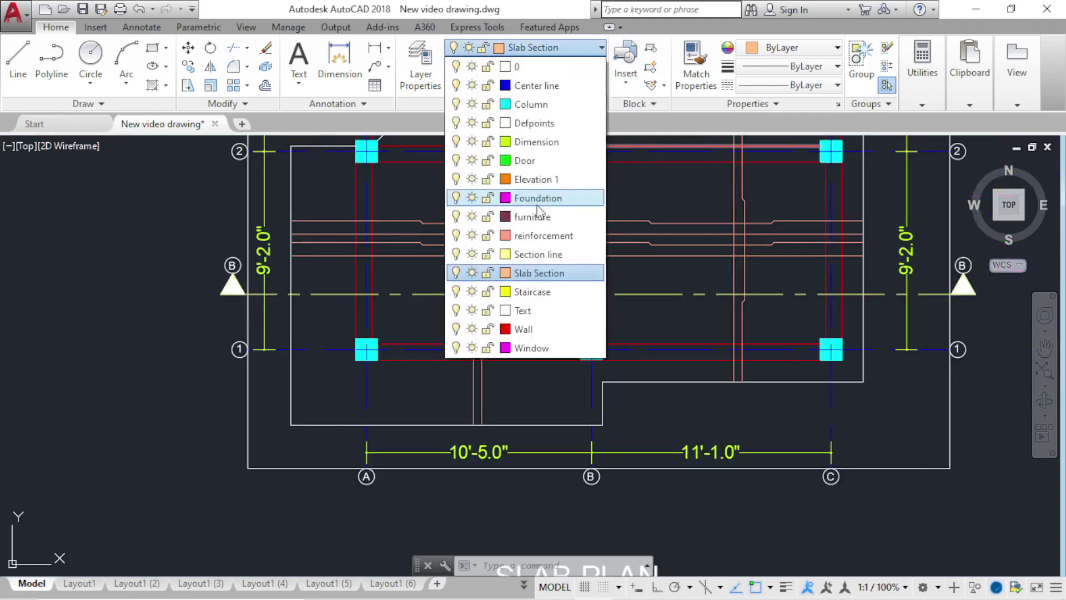
pyautogui.click(539, 273)
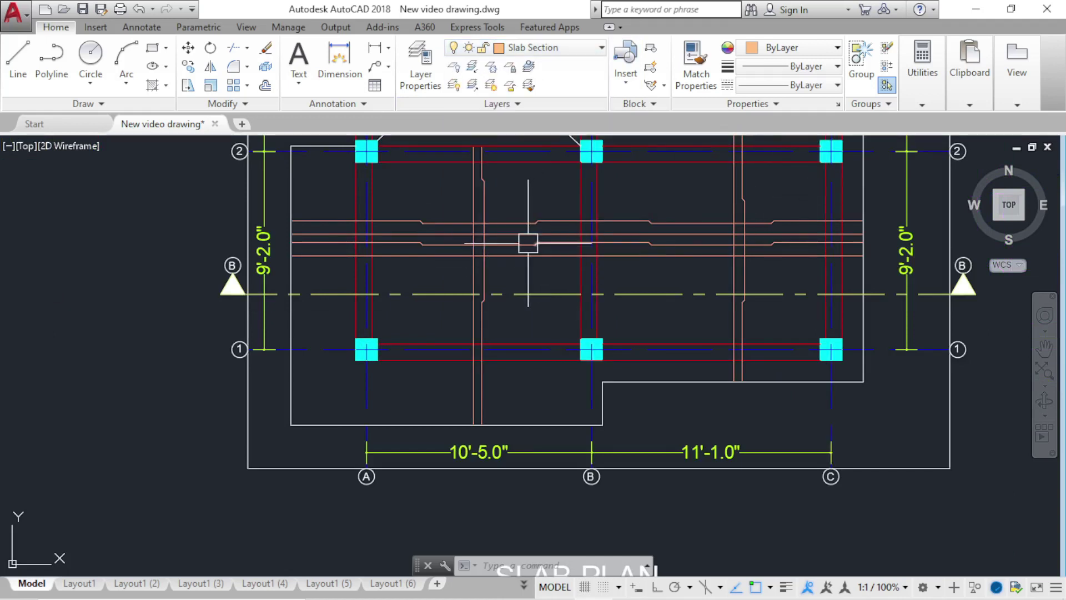
# - Start vertical XLINE construction lines and drop one at the slab plan's right edge
pyautogui.write('xl')
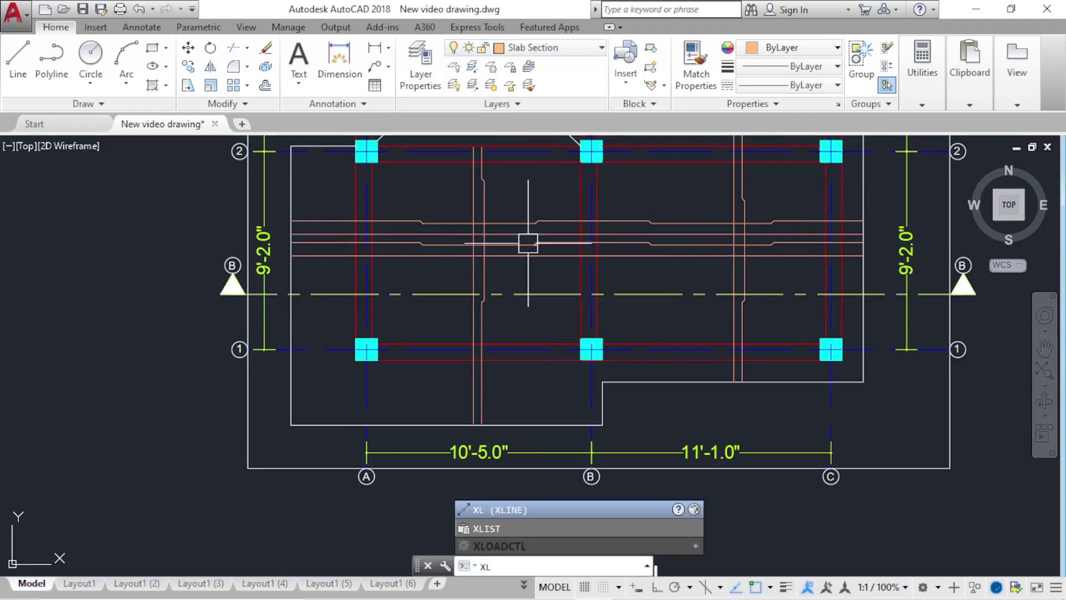
pyautogui.press('Return')
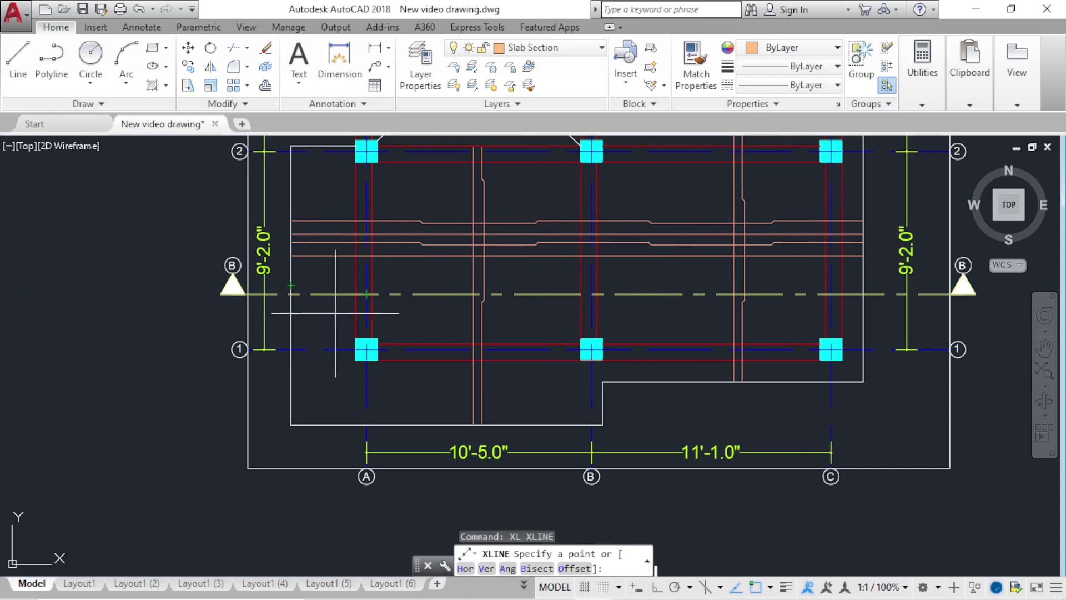
pyautogui.press('Escape')
pyautogui.press('Return')
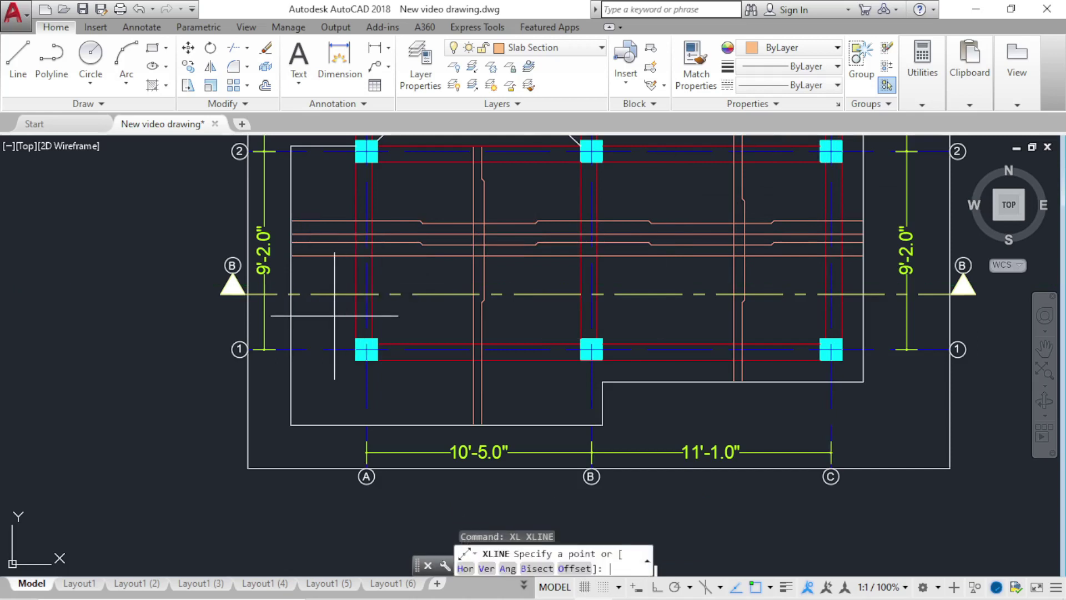
pyautogui.write('v')
pyautogui.press('Return')
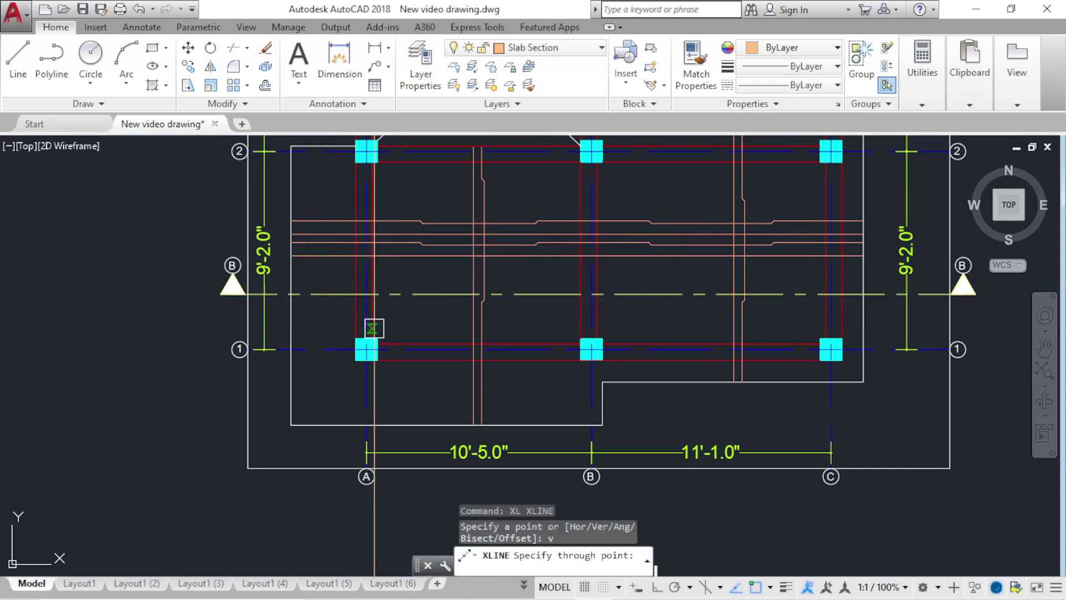
pyautogui.scroll(3, 281, 320)
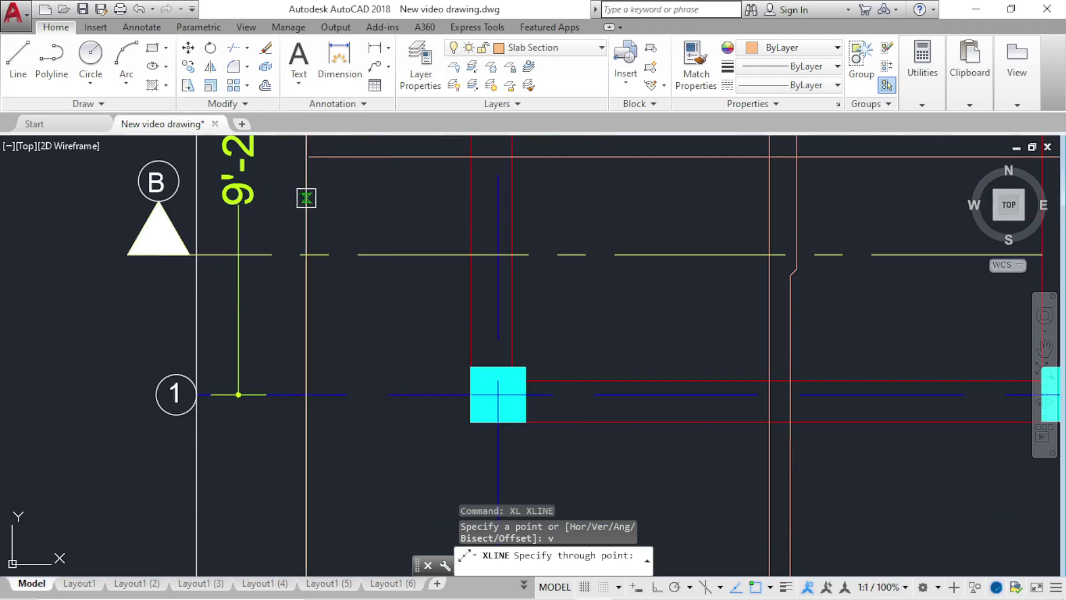
pyautogui.scroll(-6, 79, 238)
pyautogui.scroll(4, 445, 222)
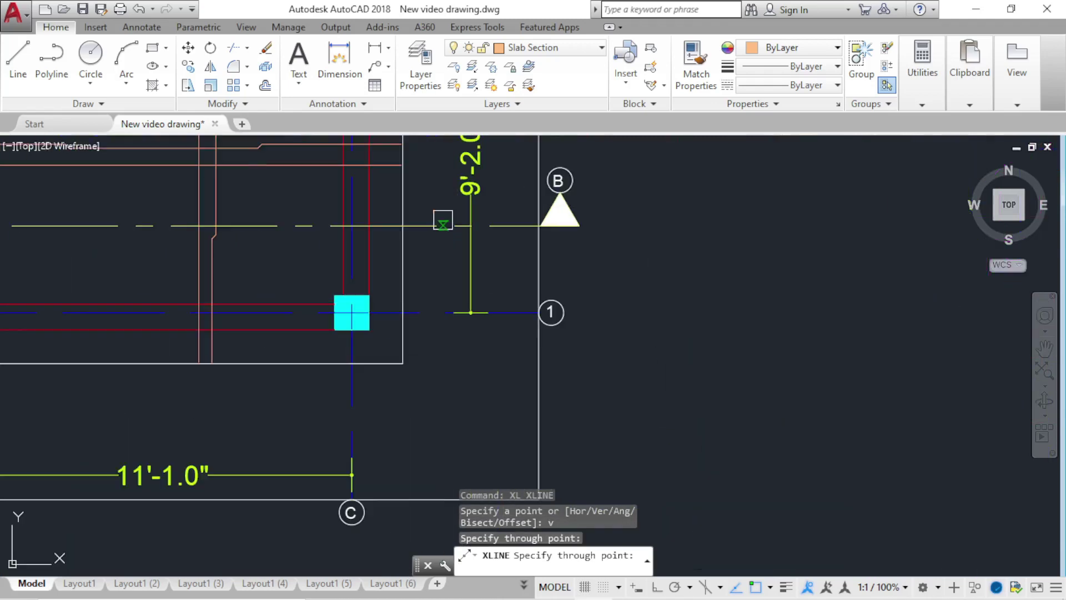
pyautogui.click(402, 182)
# - Add a second vertical construction line at a beam edge, then end the command
pyautogui.scroll(-6, 566, 219)
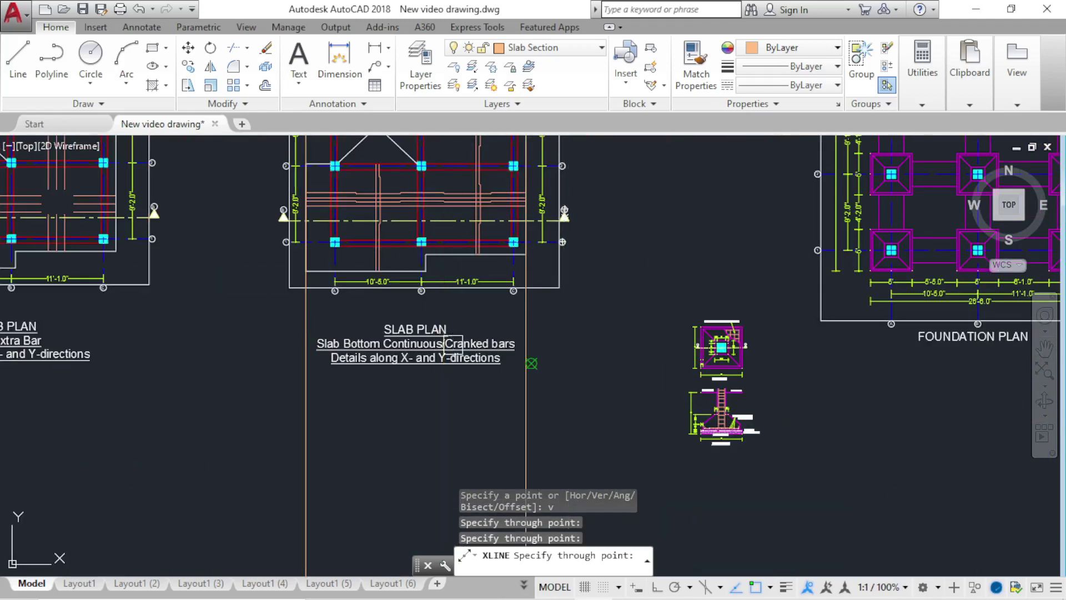
pyautogui.scroll(3, 317, 249)
pyautogui.scroll(3, 265, 280)
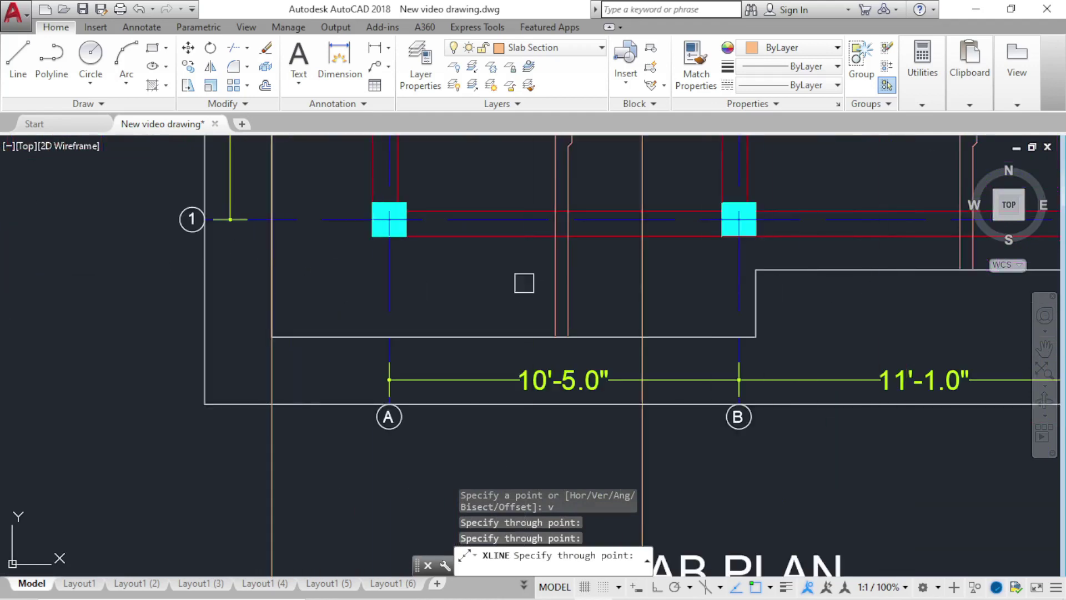
pyautogui.scroll(-5, 524, 283)
pyautogui.scroll(3, 555, 266)
pyautogui.scroll(-2, 567, 273)
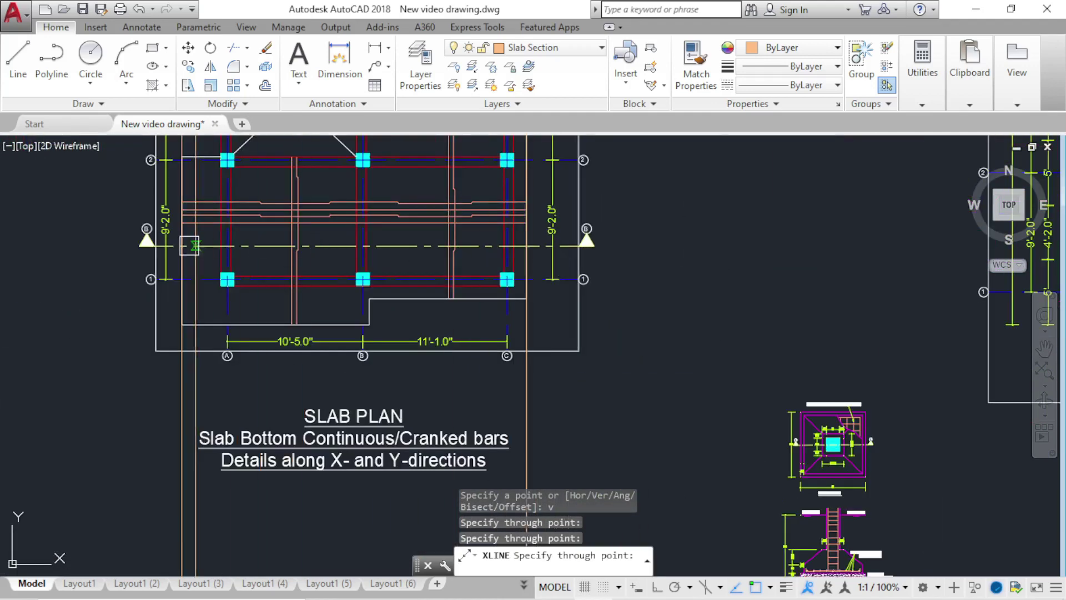
pyautogui.scroll(3, 211, 245)
pyautogui.scroll(2, 330, 237)
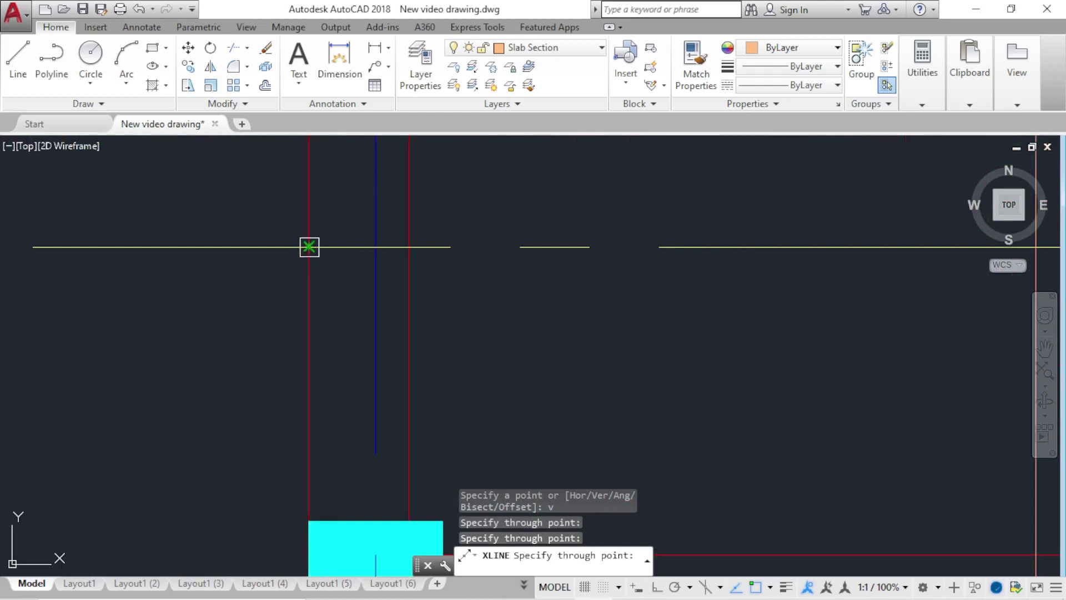
pyautogui.click(309, 247)
pyautogui.scroll(-5, 274, 242)
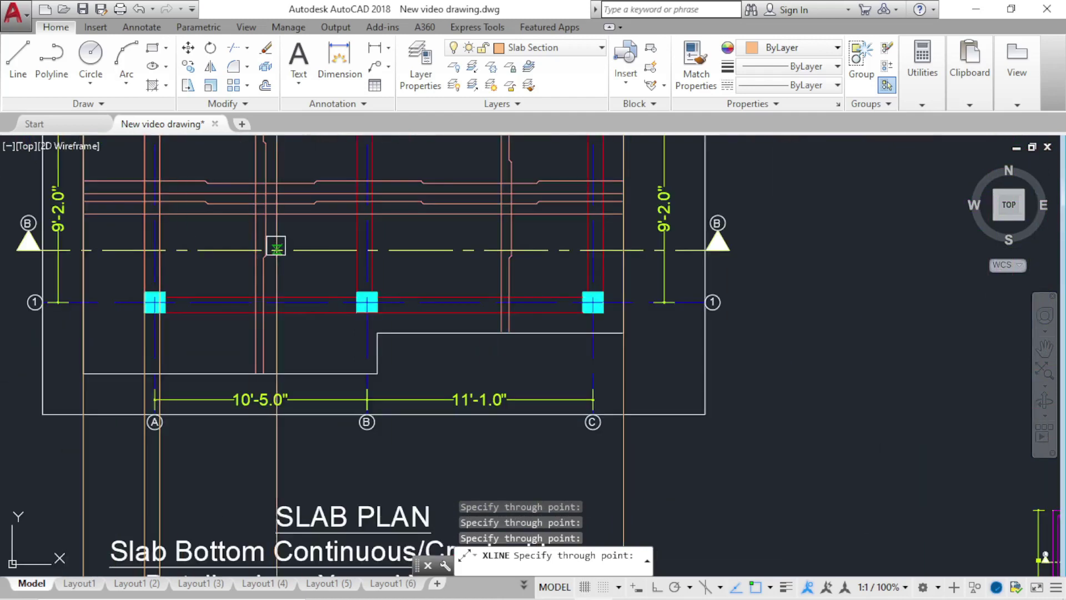
pyautogui.scroll(5, 538, 265)
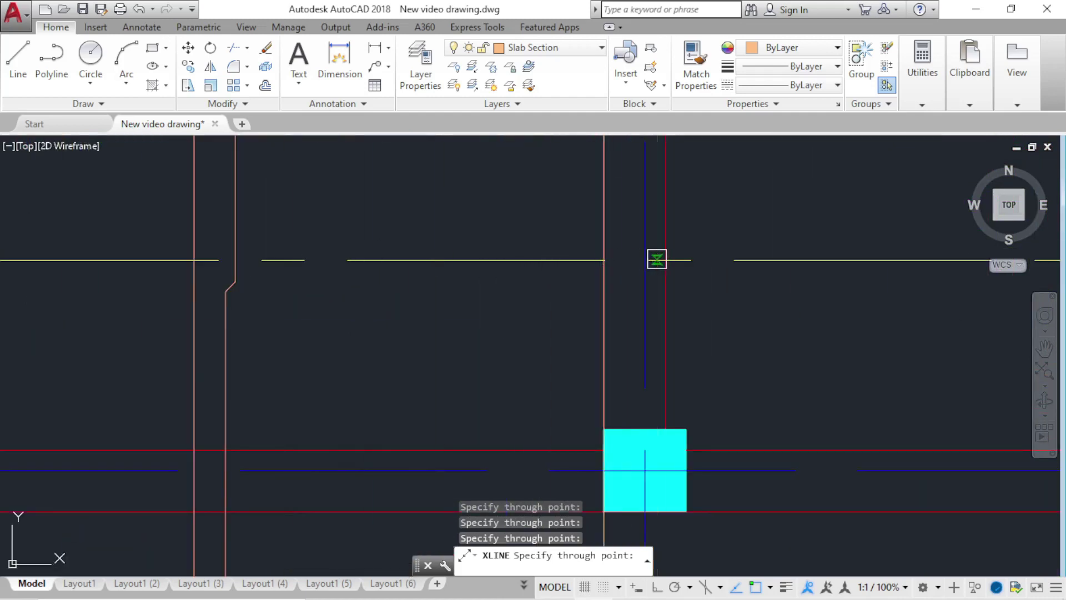
pyautogui.scroll(-2, 230, 267)
pyautogui.scroll(-2, 452, 264)
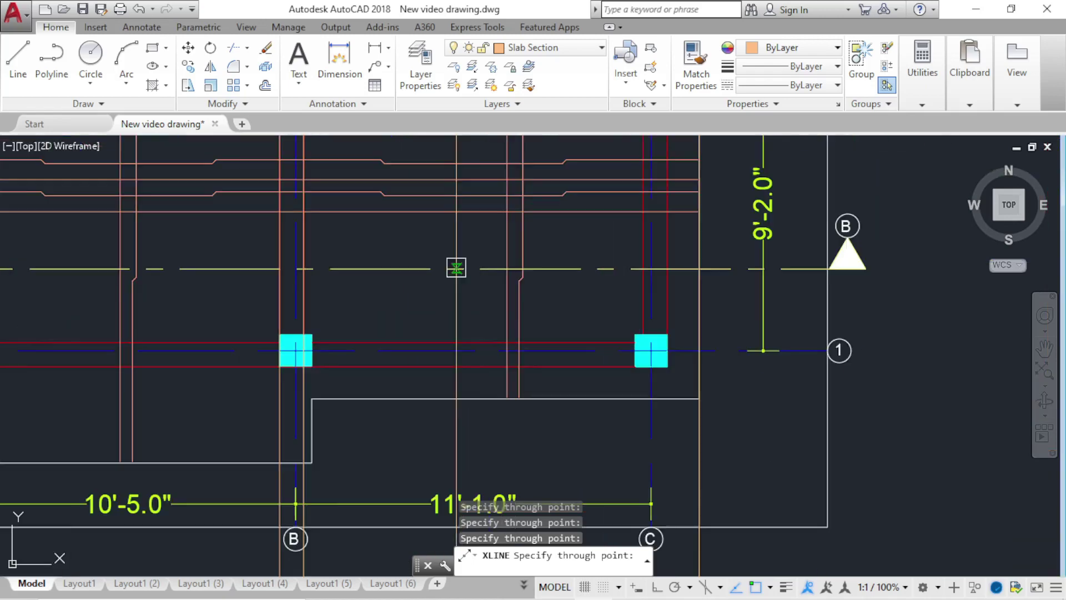
pyautogui.scroll(4, 648, 273)
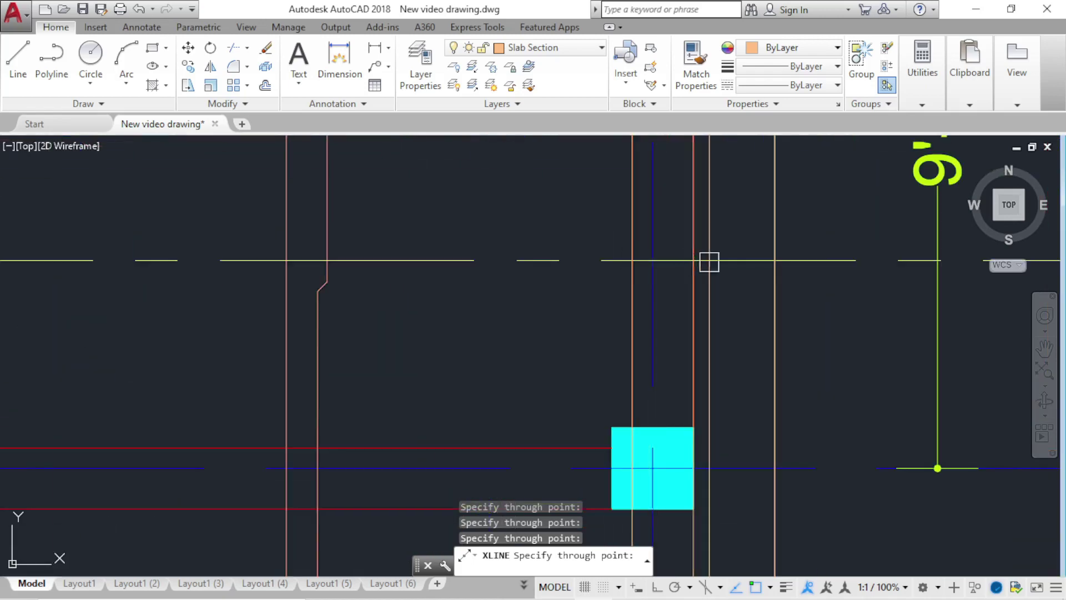
pyautogui.scroll(-5, 497, 304)
pyautogui.scroll(-3, 482, 309)
pyautogui.press('Escape')
pyautogui.press('Escape')
pyautogui.scroll(1, 222, 233)
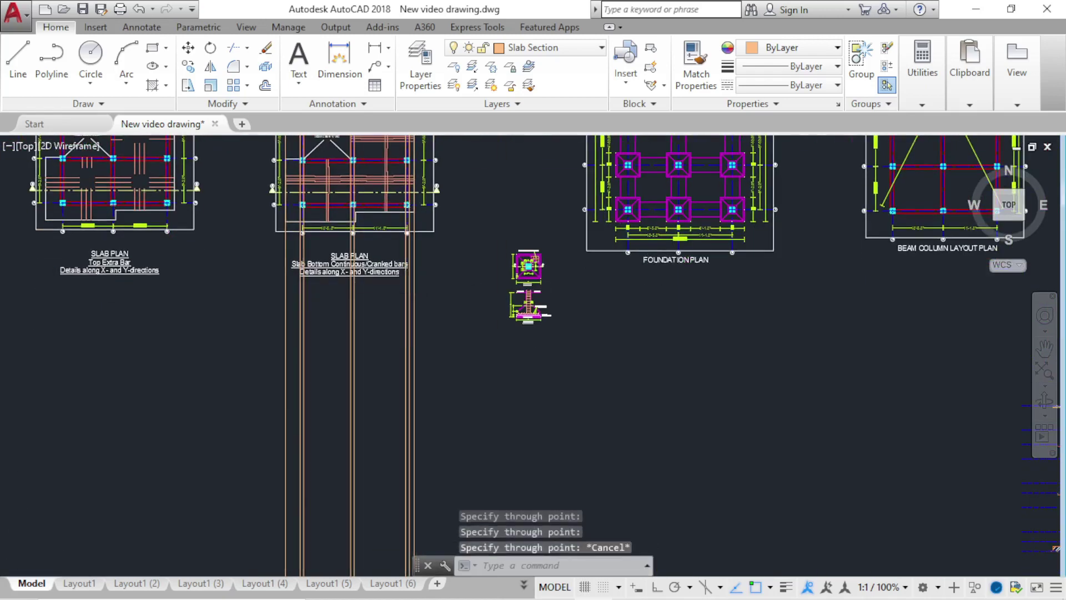
pyautogui.scroll(2, 77, 176)
# - Draw a horizontal line from the leftmost to the rightmost construction line below the title
pyautogui.click(12, 62)
pyautogui.scroll(4, 100, 332)
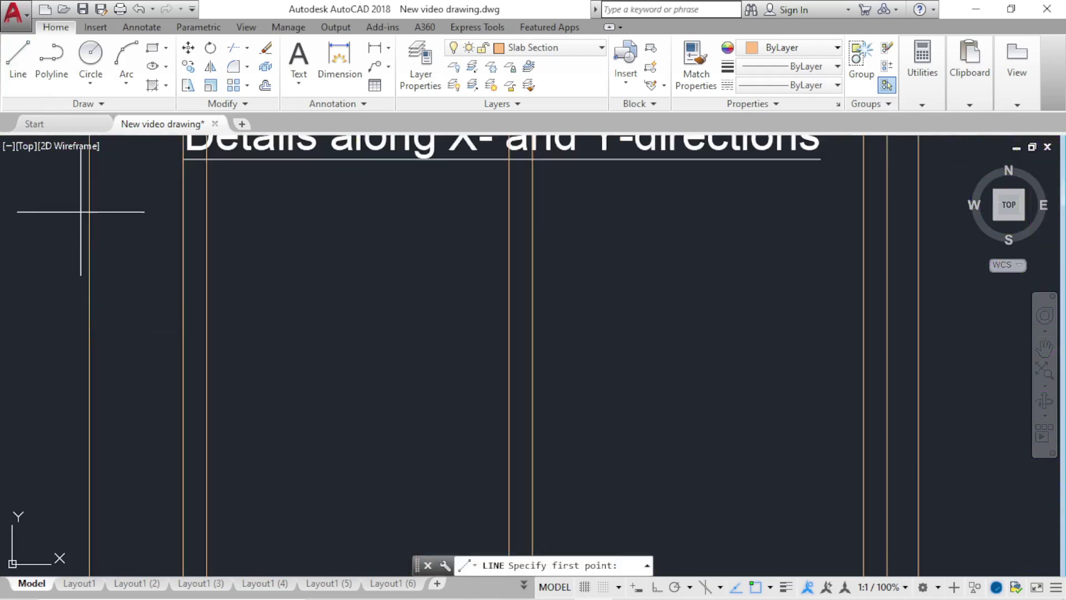
pyautogui.click(90, 207)
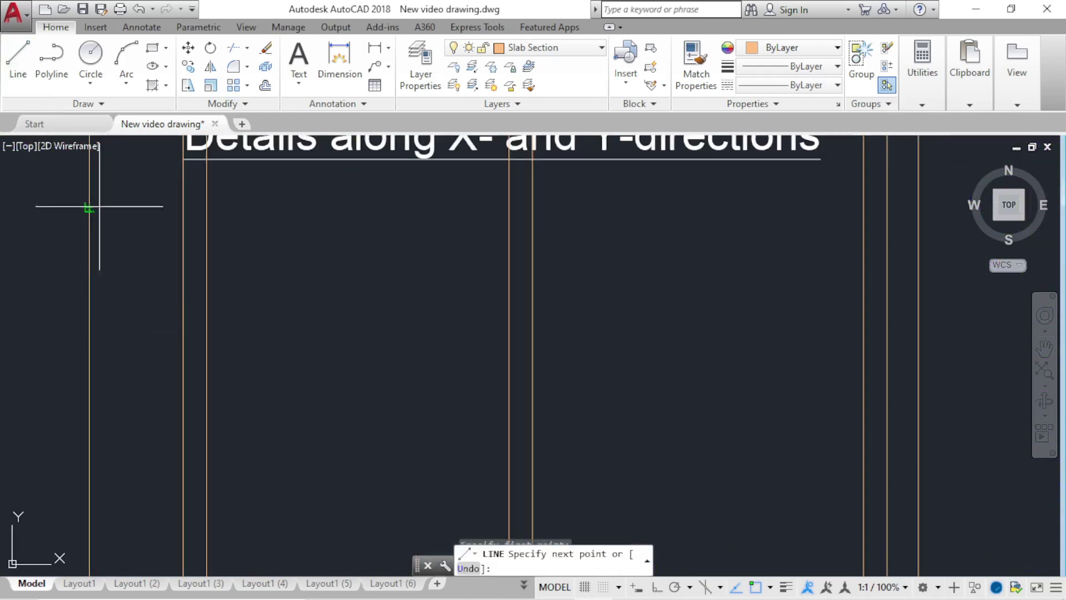
pyautogui.click(918, 207)
pyautogui.press('Escape')
pyautogui.scroll(-2, 490, 287)
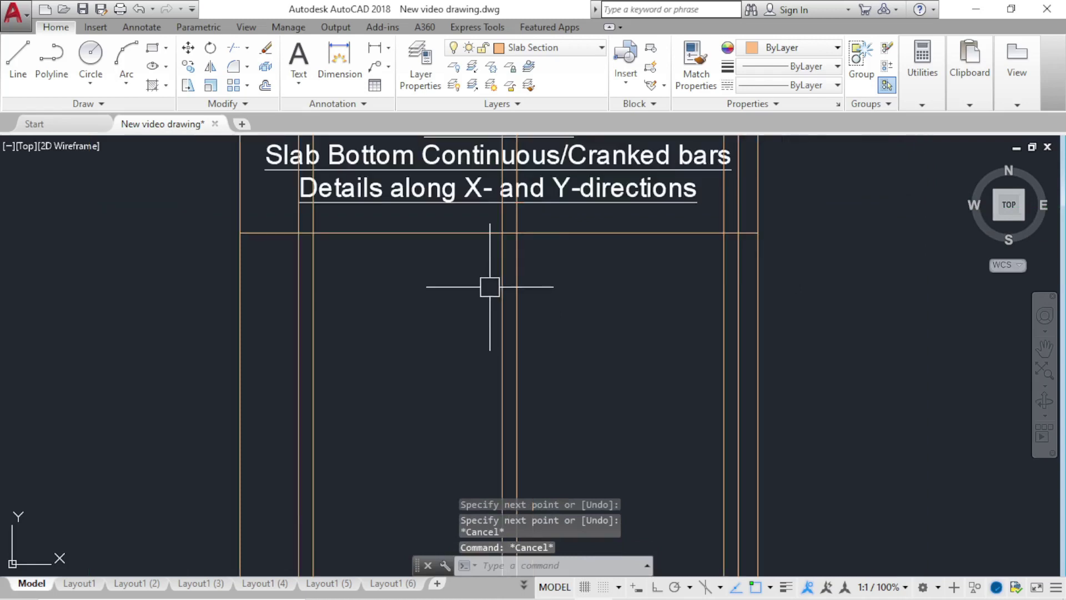
# - Offset the horizontal line 5 units downward
pyautogui.write('o')
pyautogui.press('Return')
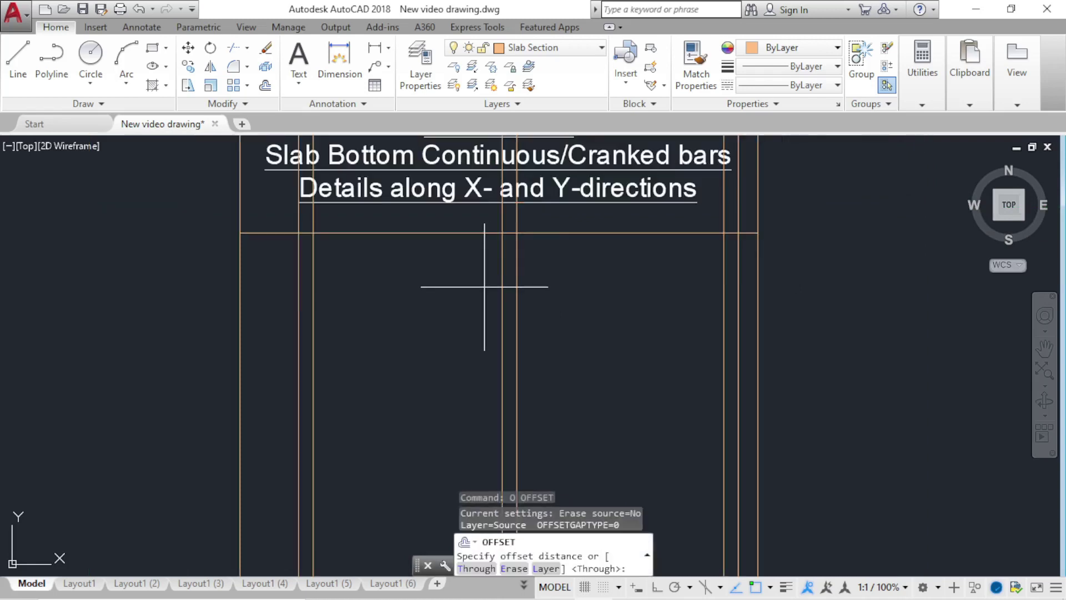
pyautogui.write('5')
pyautogui.press('Return')
pyautogui.click(438, 232)
pyautogui.click(447, 316)
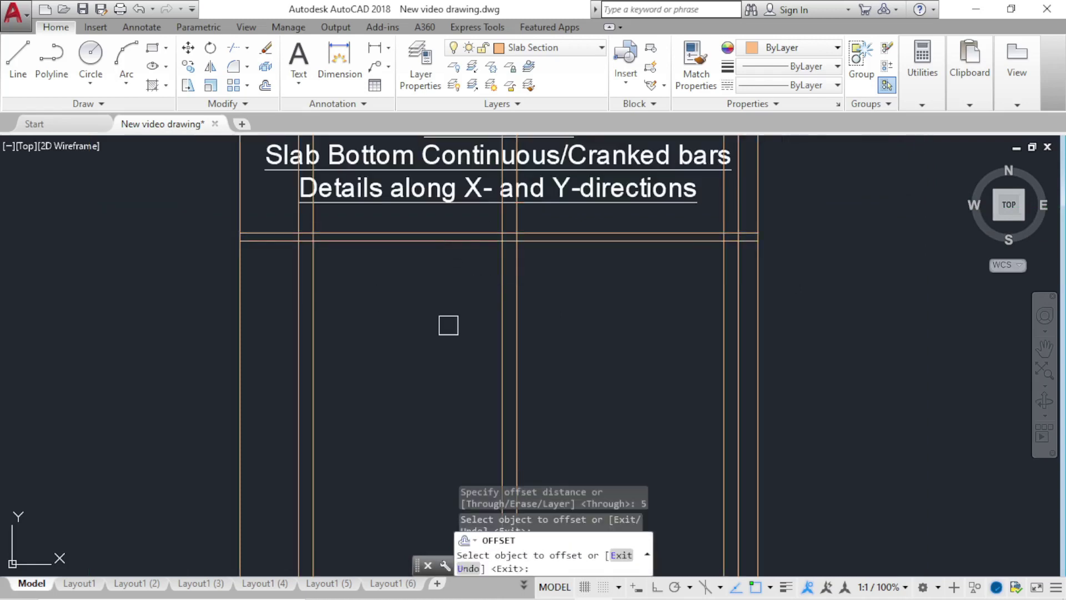
pyautogui.scroll(4, 288, 257)
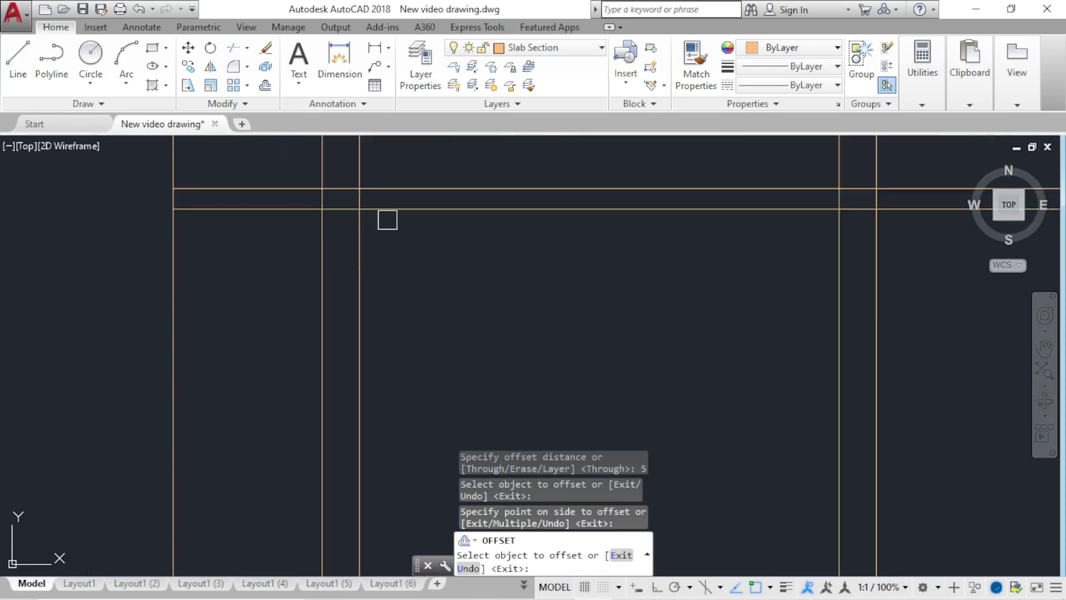
pyautogui.press('Escape')
# - Offset the lower horizontal line 9 units further down
pyautogui.write('o')
pyautogui.press('Return')
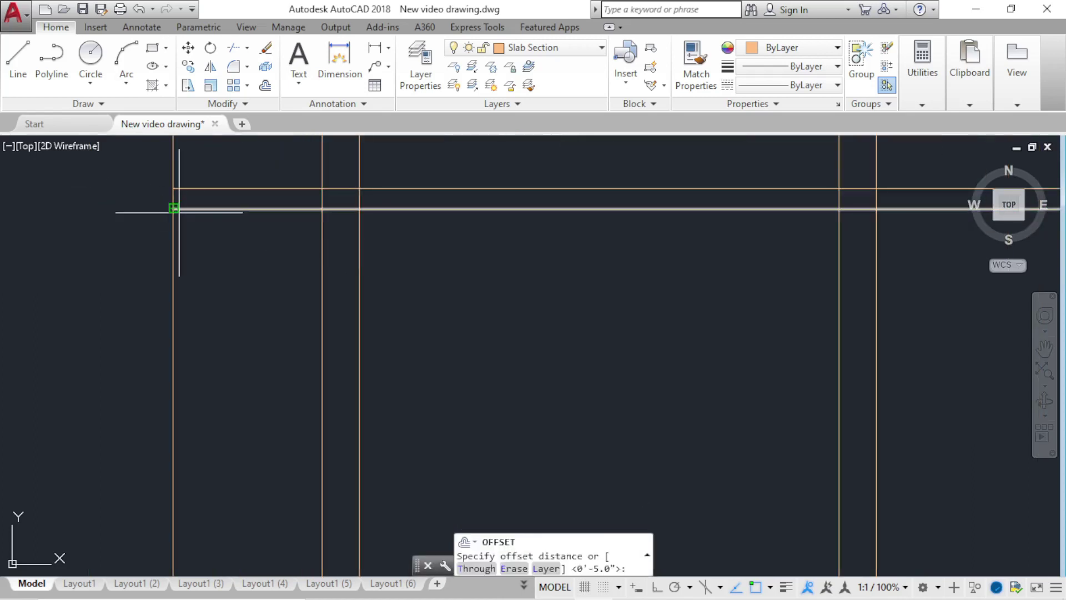
pyautogui.write('9')
pyautogui.press('Return')
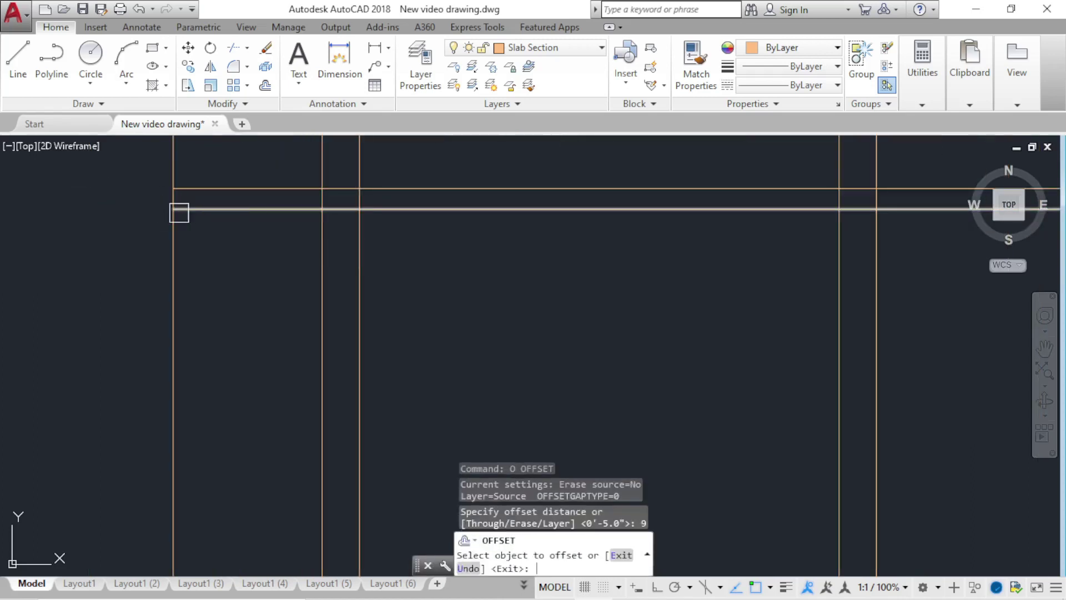
pyautogui.click(217, 209)
pyautogui.click(250, 322)
pyautogui.scroll(-3, 209, 326)
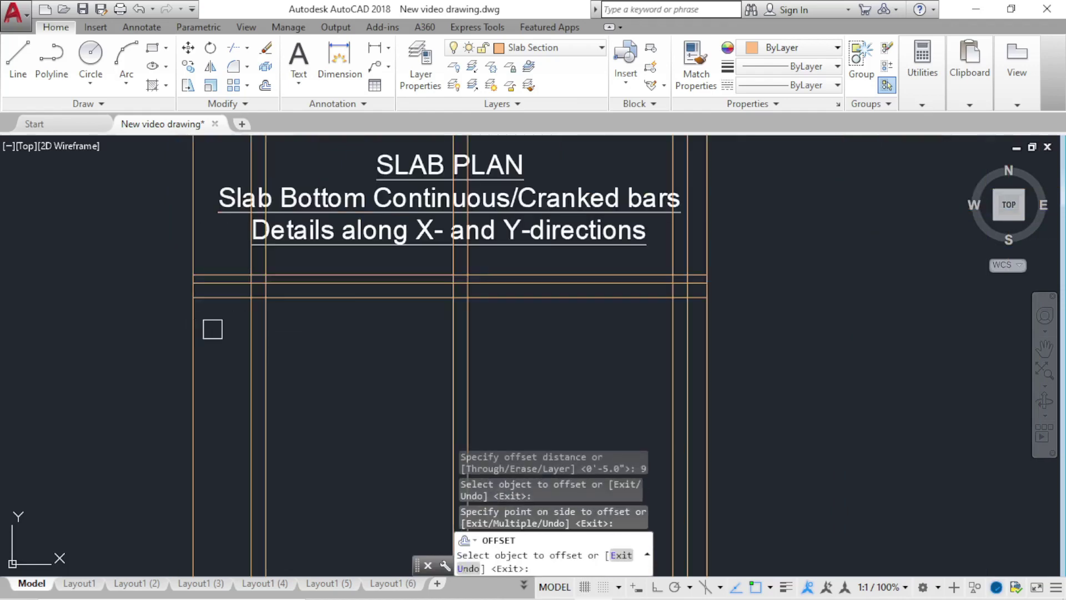
pyautogui.scroll(3, 473, 283)
pyautogui.press('Escape')
pyautogui.scroll(-2, 488, 386)
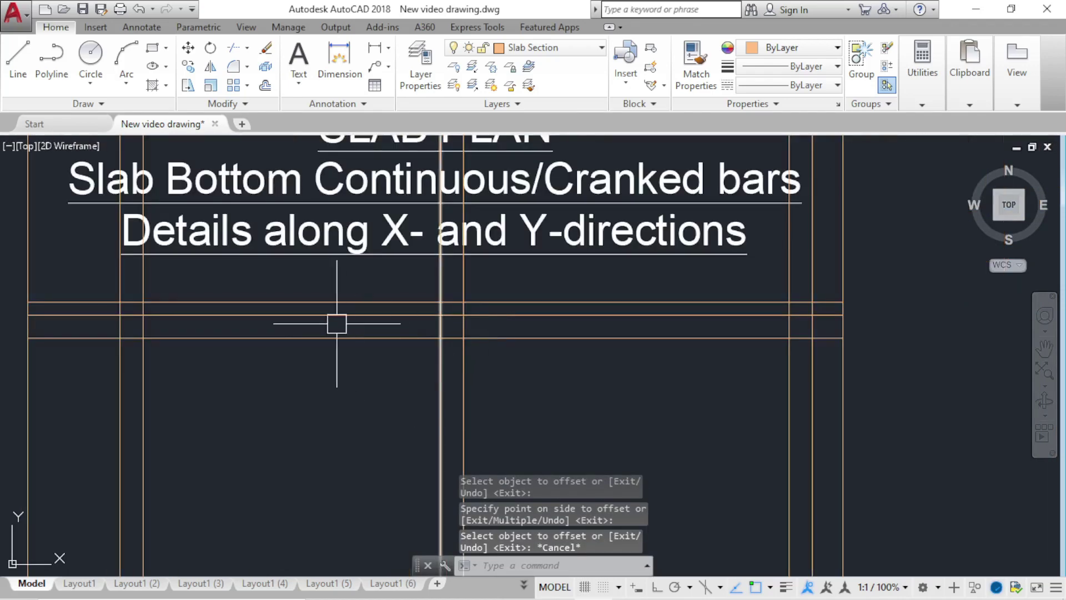
pyautogui.scroll(2, 336, 317)
pyautogui.click(347, 312)
pyautogui.press('Escape')
pyautogui.press('Escape')
pyautogui.scroll(-3, 286, 392)
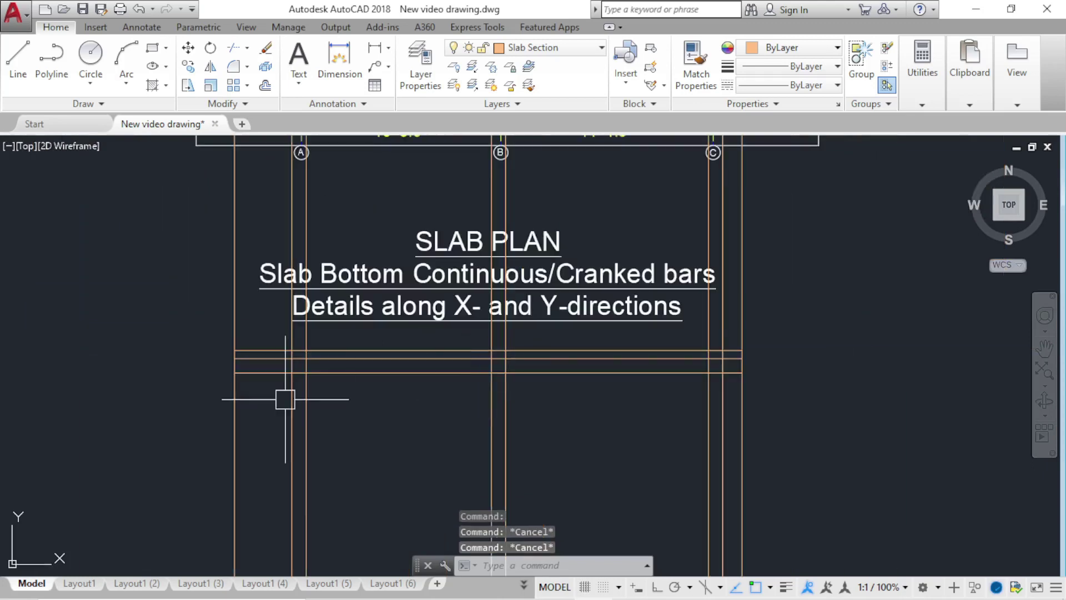
pyautogui.scroll(2, 281, 380)
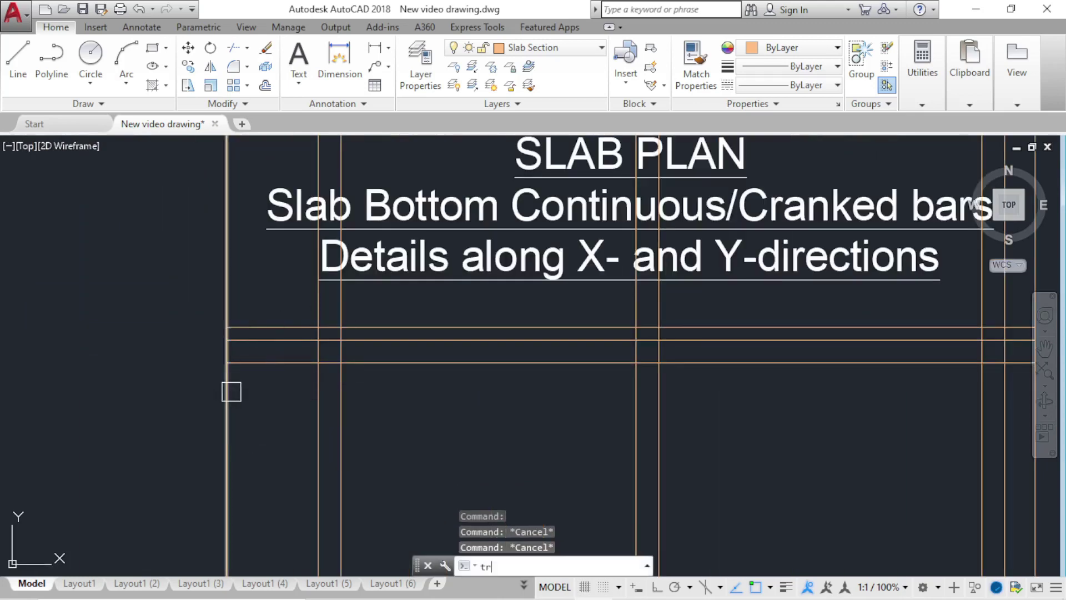
# - Trim the vertical lines below the slab plan back to the section lines
pyautogui.write('tr')
pyautogui.press('Return')
pyautogui.press('Return')
pyautogui.scroll(-2, 316, 362)
pyautogui.scroll(-4, 444, 378)
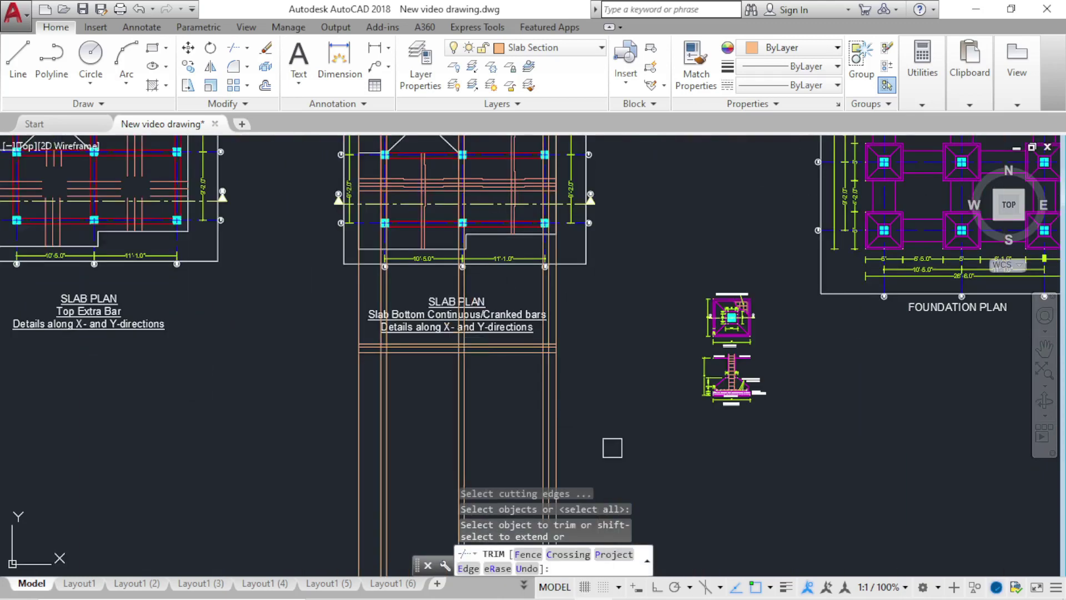
pyautogui.click(544, 464)
pyautogui.click(325, 380)
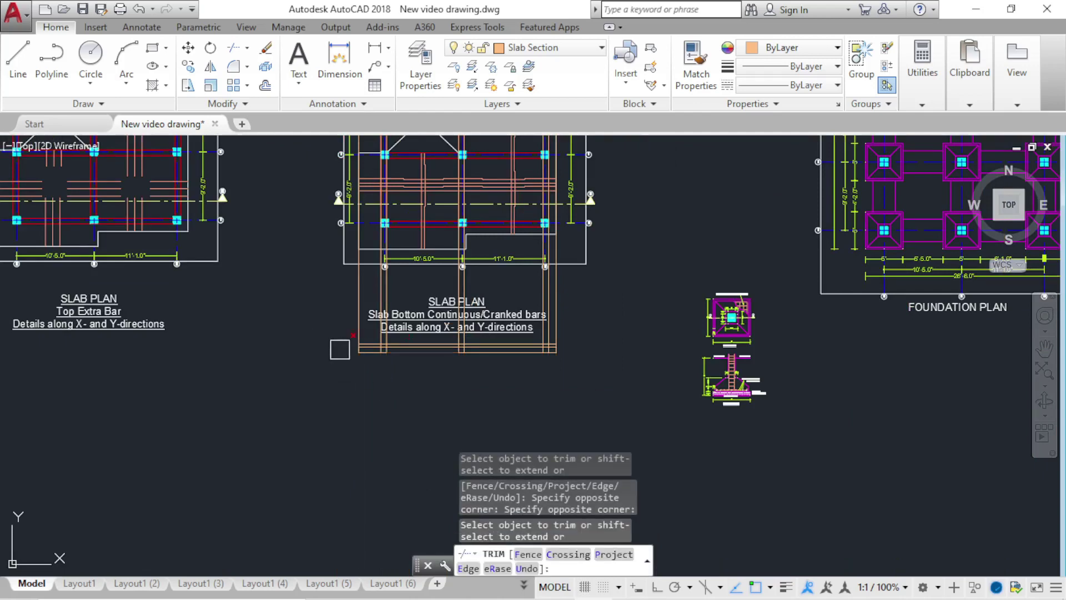
pyautogui.scroll(4, 340, 349)
pyautogui.scroll(3, 327, 308)
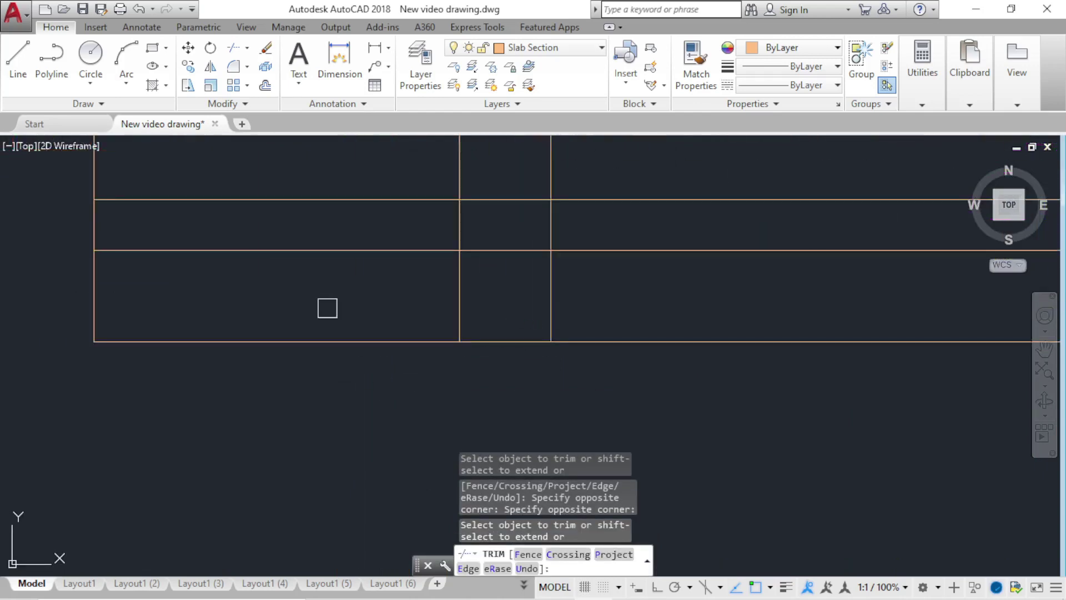
pyautogui.click(100, 289)
pyautogui.scroll(-3, 475, 352)
pyautogui.scroll(-2, 250, 328)
pyautogui.click(250, 329)
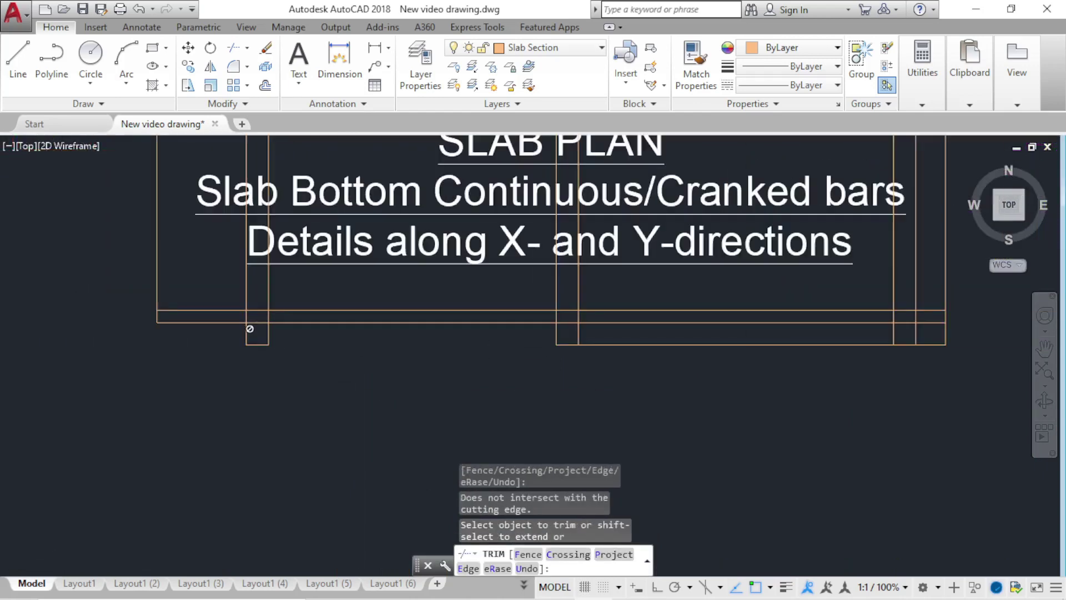
pyautogui.click(682, 349)
pyautogui.scroll(4, 886, 305)
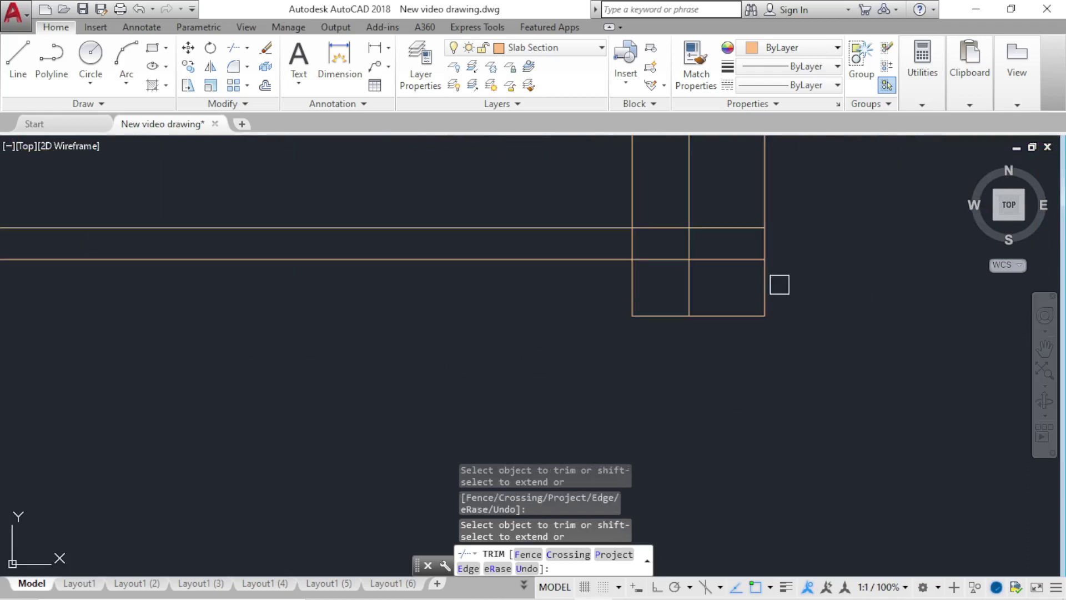
pyautogui.scroll(-4, 713, 388)
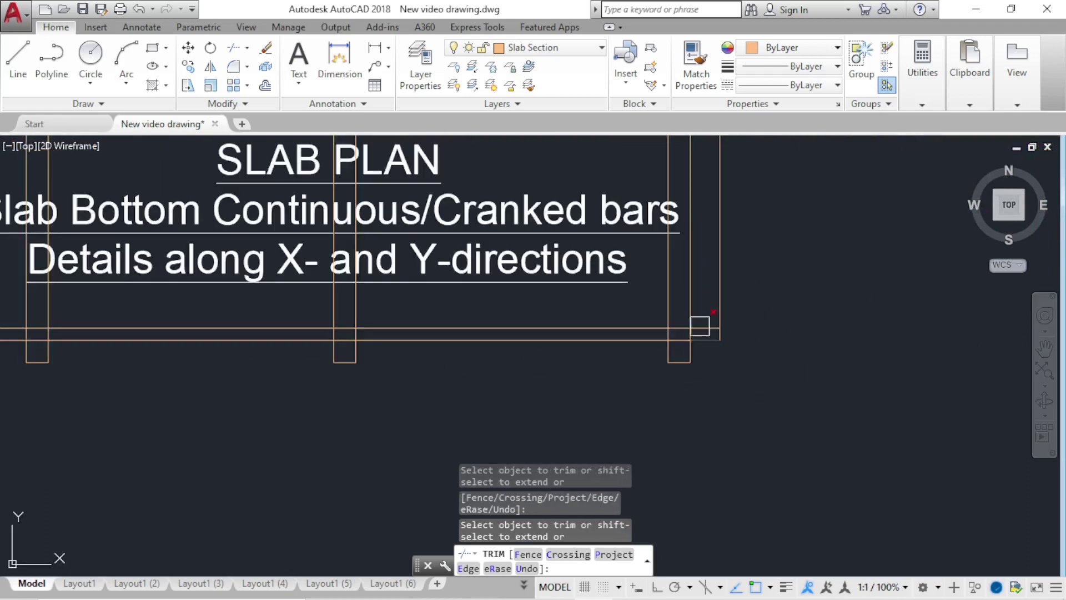
# - Try crossing-window trims on the right side, then cancel TRIM
pyautogui.click(759, 318)
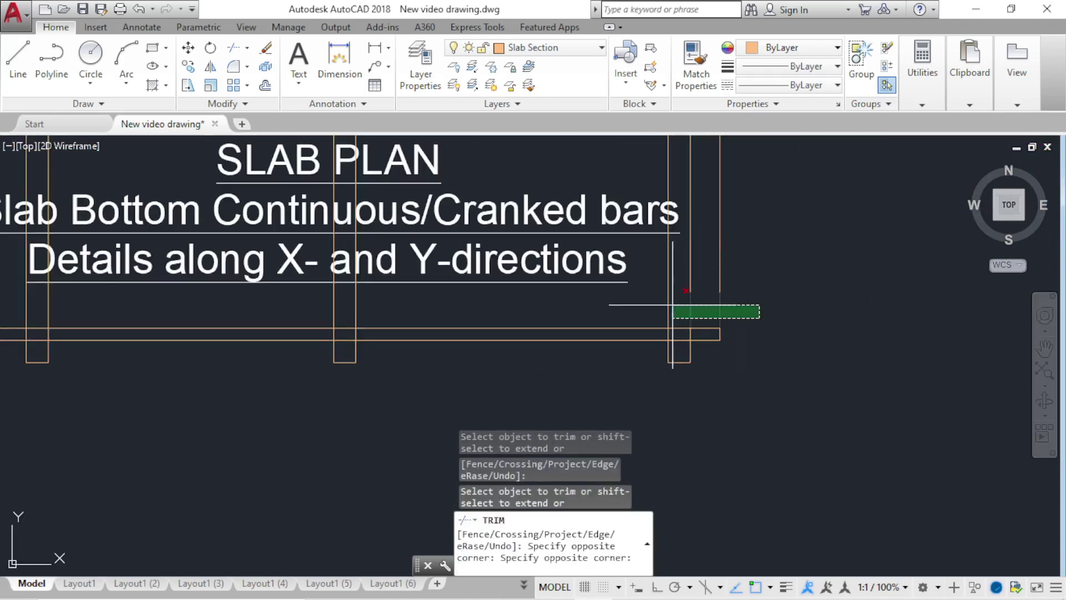
pyautogui.click(830, 305)
pyautogui.scroll(3, 690, 310)
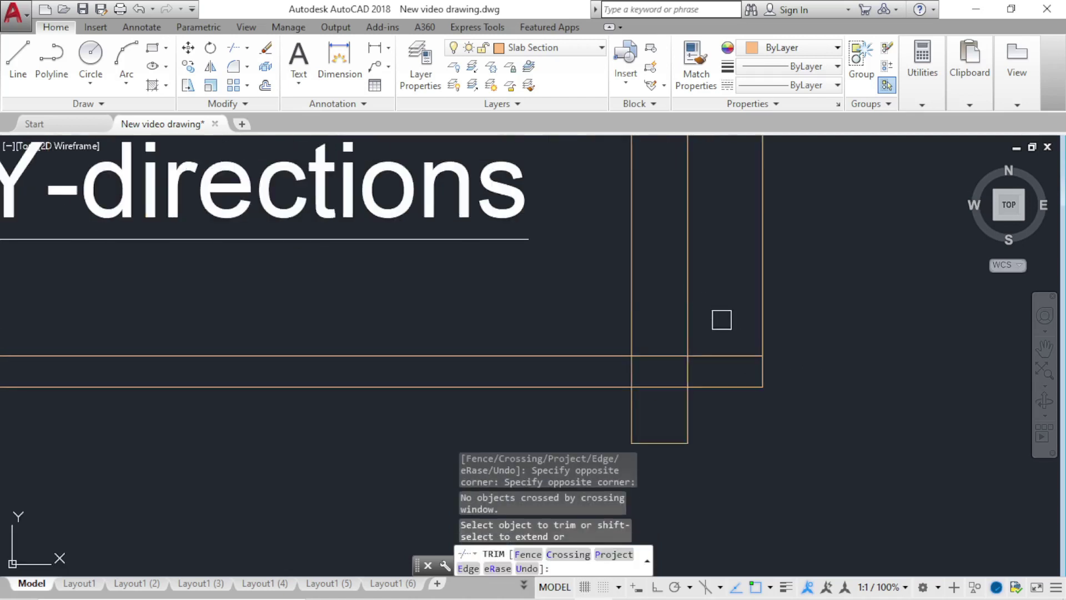
pyautogui.click(714, 321)
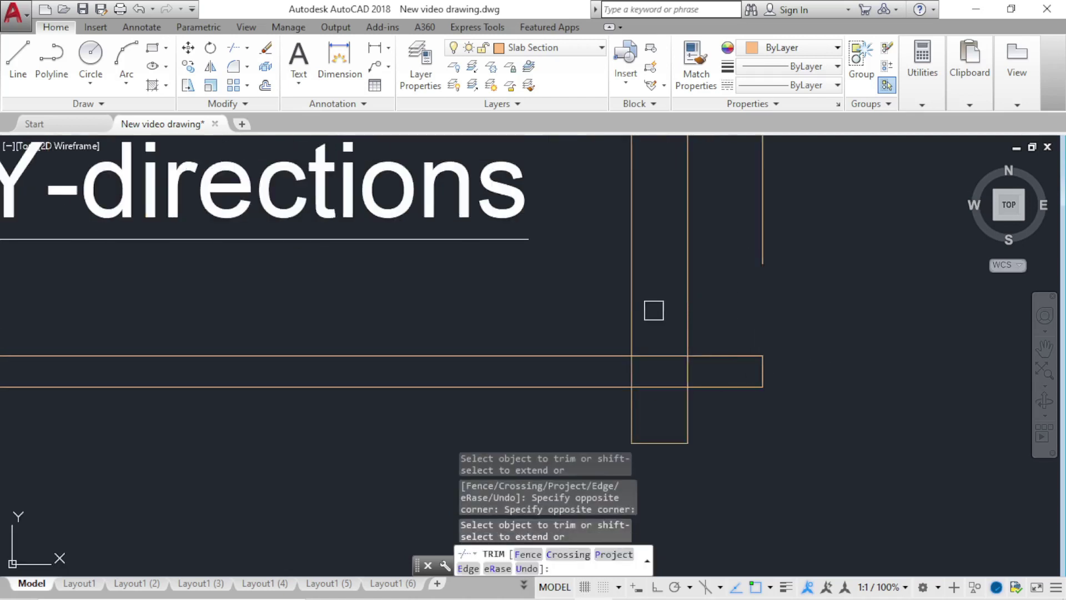
pyautogui.scroll(-5, 752, 345)
pyautogui.scroll(5, 671, 348)
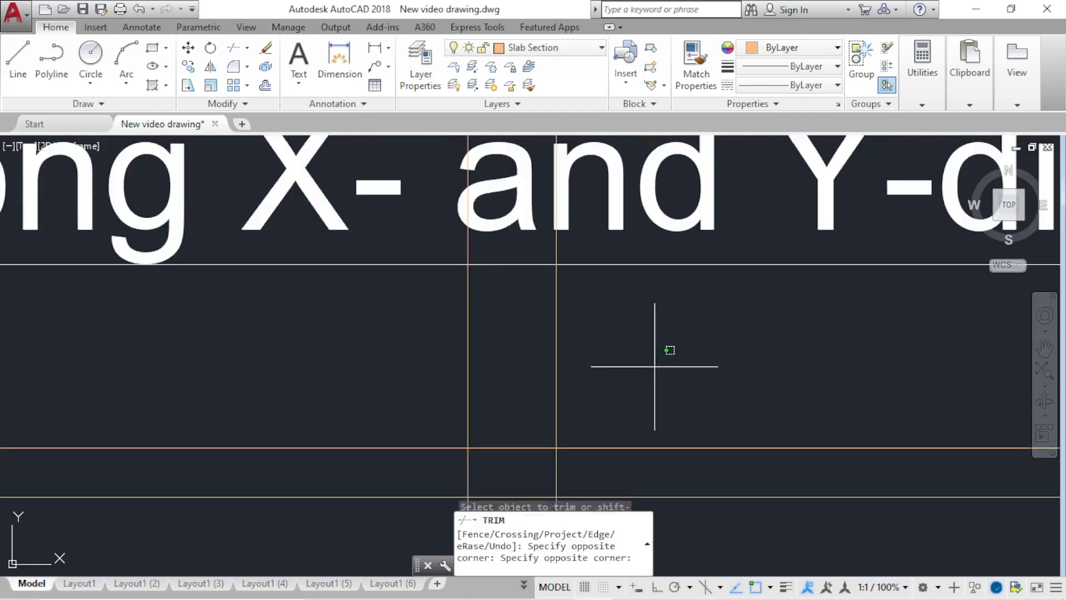
pyautogui.scroll(-2, 727, 358)
pyautogui.scroll(2, 499, 454)
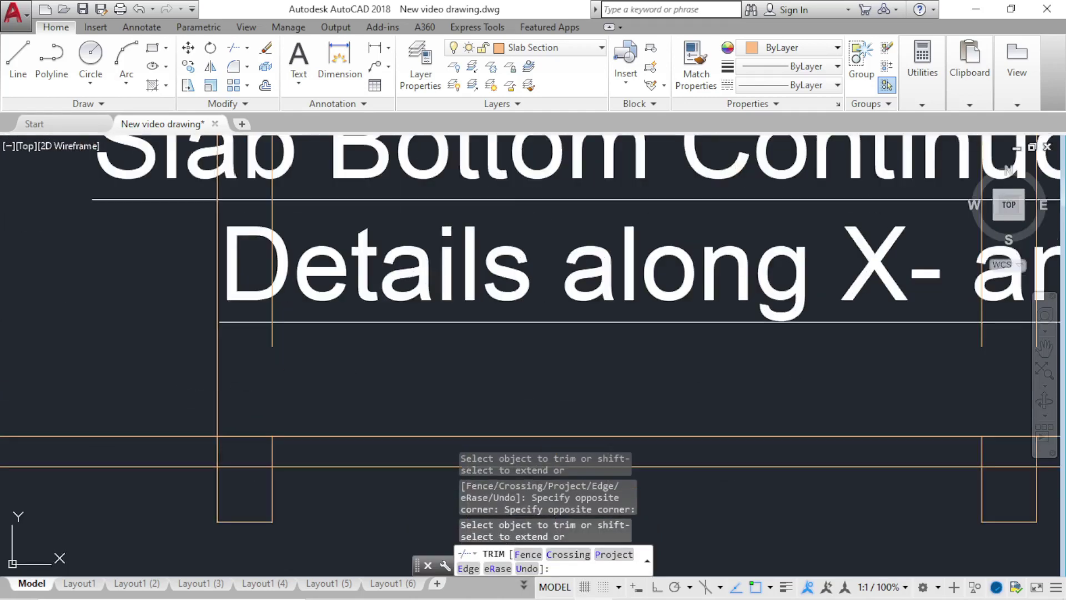
pyautogui.scroll(-4, 500, 454)
pyautogui.press('Escape')
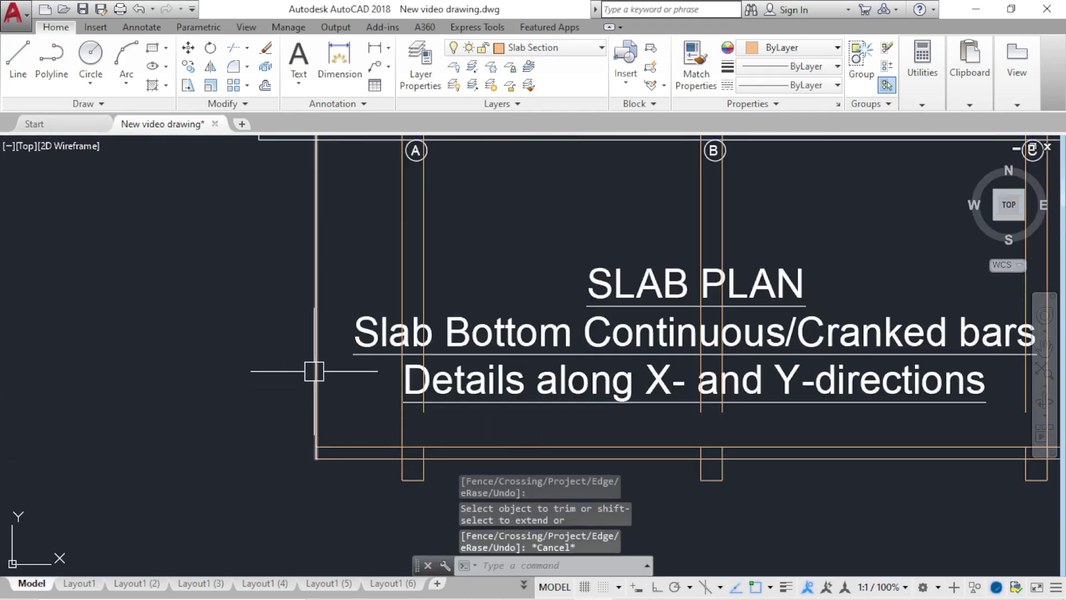
# - Erase the leftover vertical line at the slab edge
pyautogui.click(314, 365)
pyautogui.press('Delete')
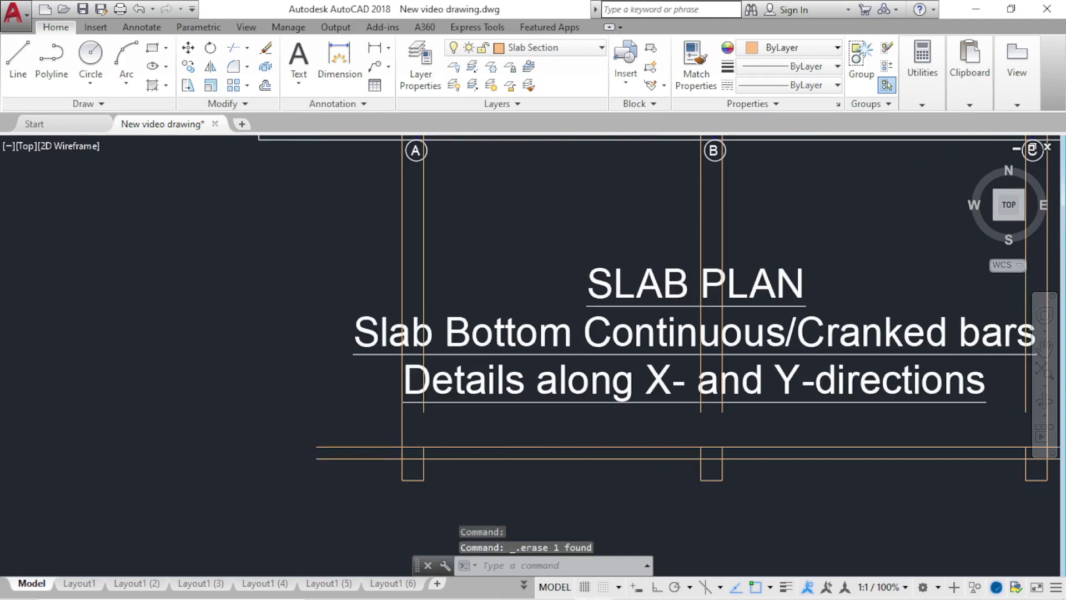
pyautogui.scroll(-5, 313, 382)
pyautogui.scroll(2, 385, 408)
pyautogui.scroll(3, 384, 409)
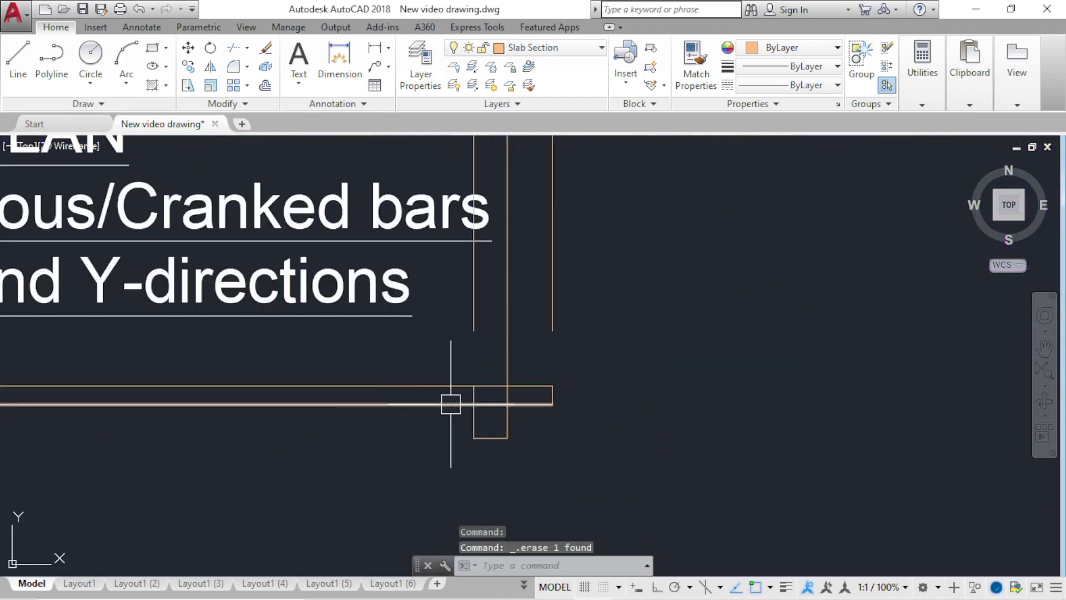
pyautogui.scroll(-4, 451, 404)
pyautogui.scroll(2, 515, 423)
pyautogui.scroll(3, 515, 423)
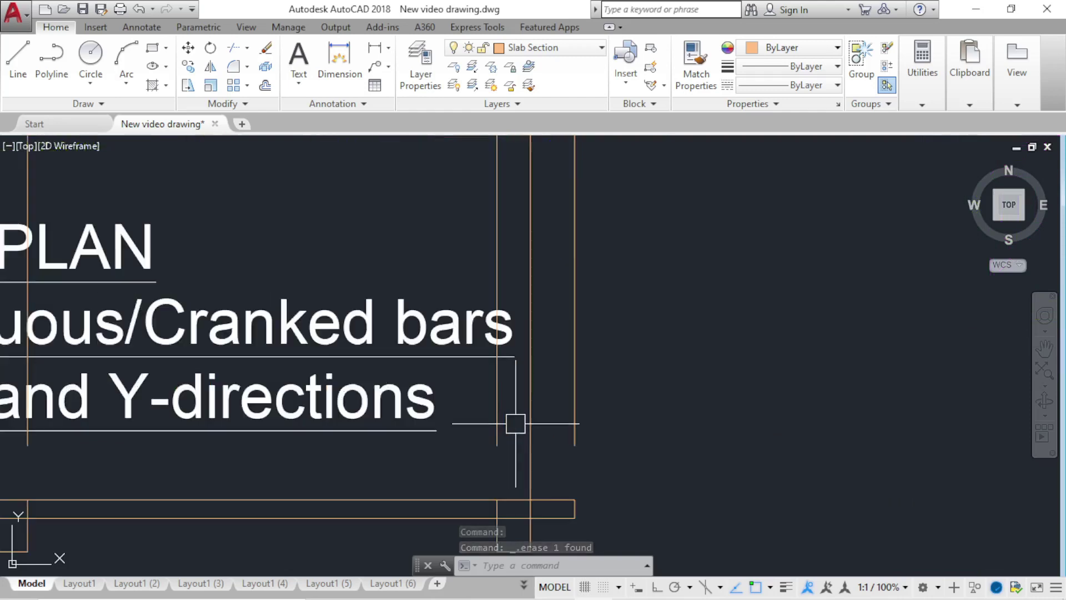
# - Retry TRIM below the slab, which misses its edge, and cancel it
pyautogui.write('tr')
pyautogui.press('Return')
pyautogui.press('Return')
pyautogui.scroll(-3, 626, 437)
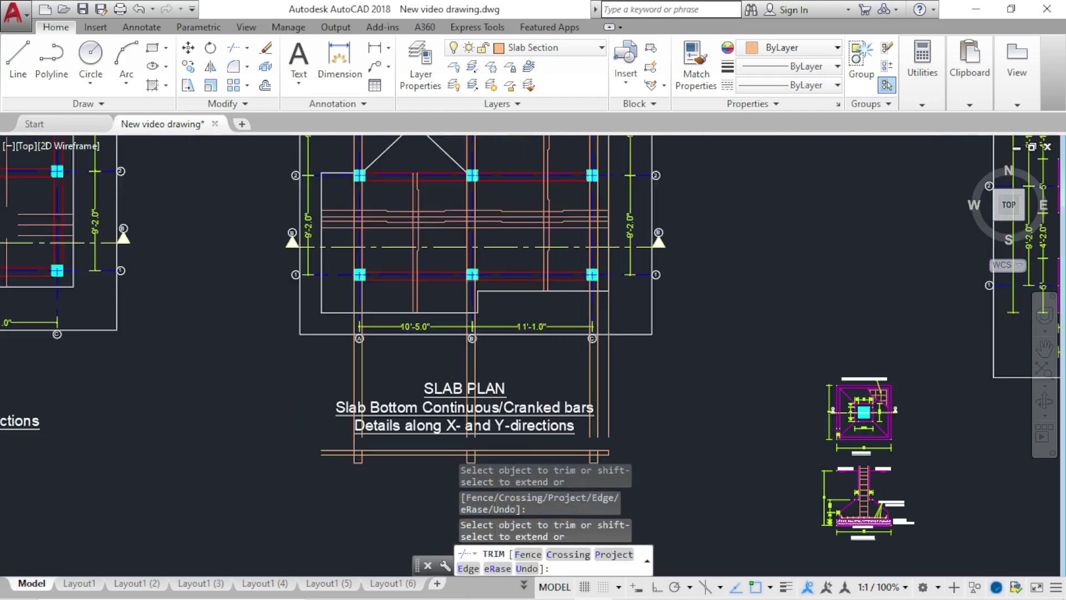
pyautogui.click(373, 456)
pyautogui.scroll(4, 374, 456)
pyautogui.scroll(-3, 244, 382)
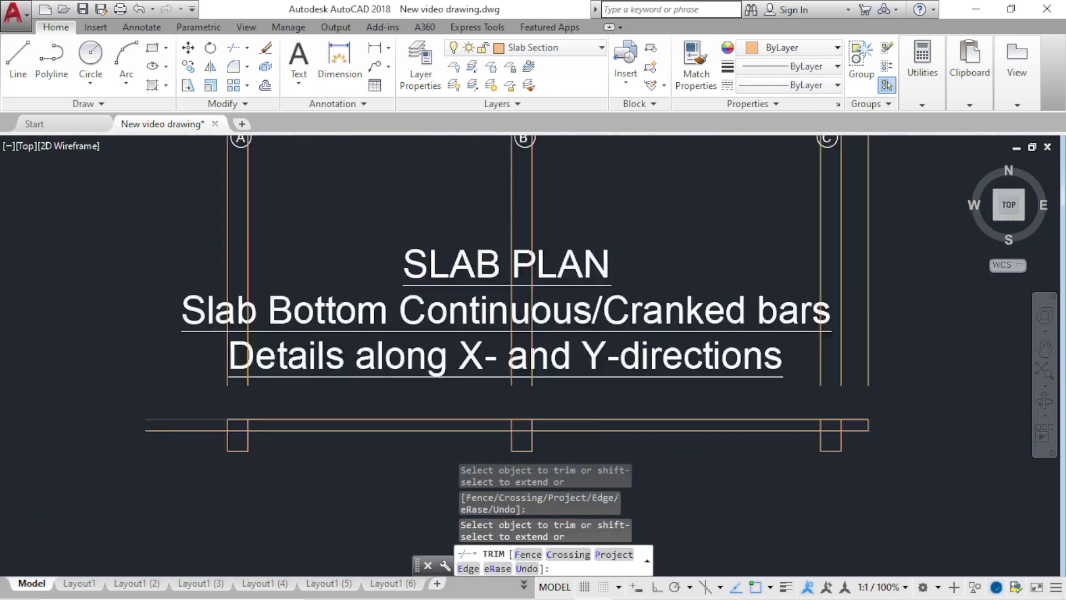
pyautogui.scroll(-3, 244, 382)
pyautogui.press('Escape')
pyautogui.scroll(2, 243, 382)
pyautogui.scroll(2, 244, 382)
pyautogui.scroll(2, 293, 200)
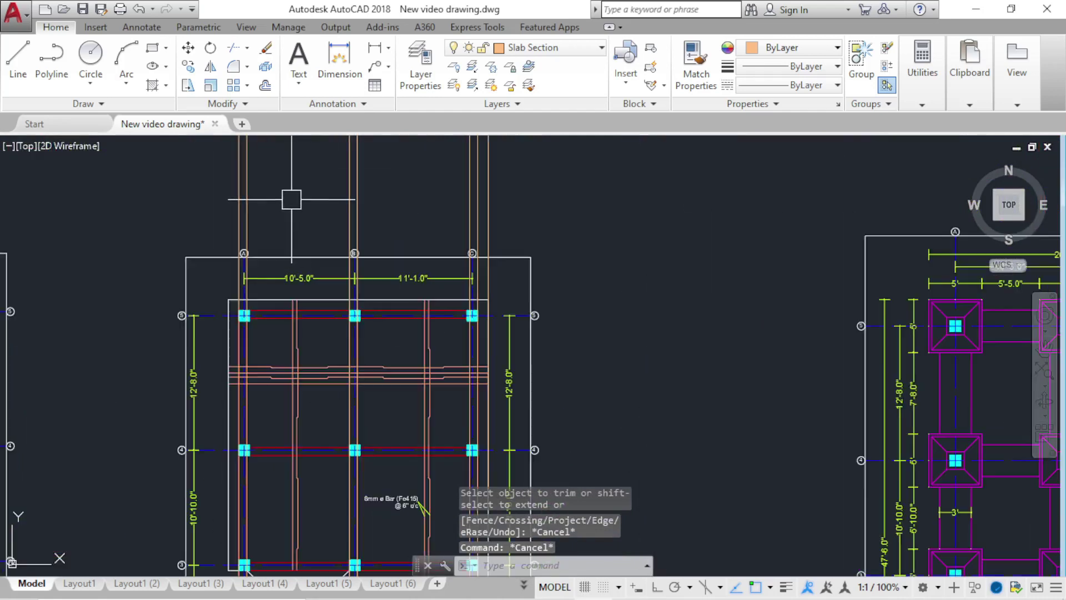
# - Erase the stray vertical lines at the right edge, grid B and grid A
pyautogui.click(484, 187)
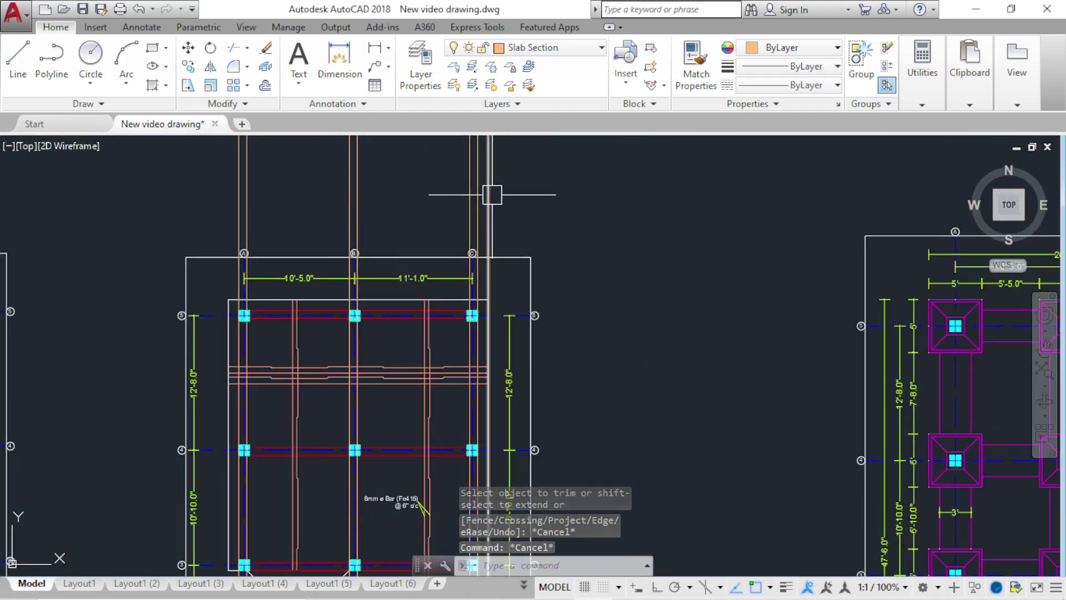
pyautogui.press('Delete')
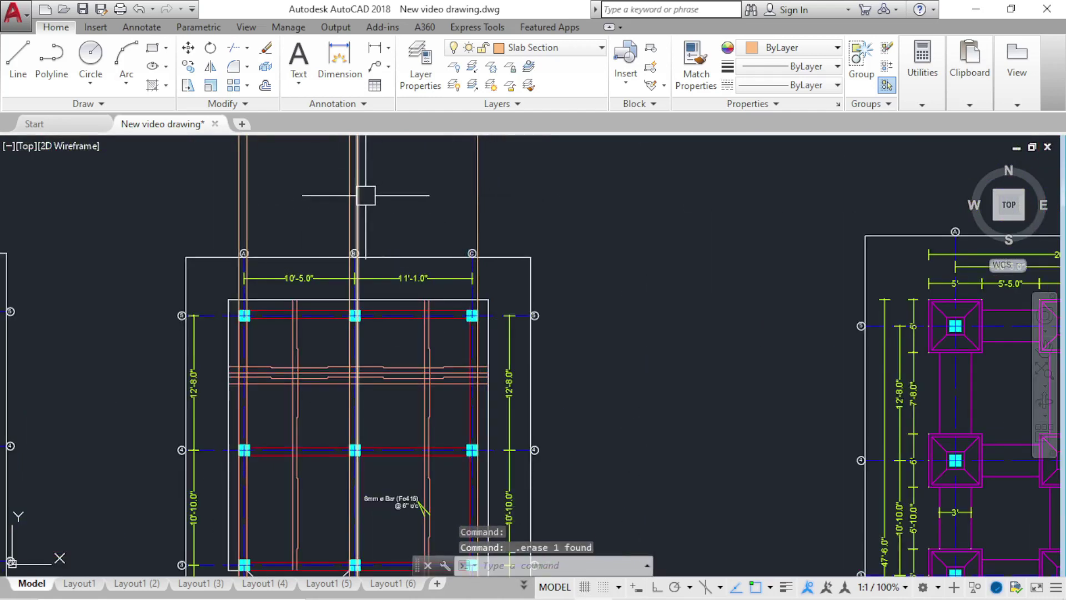
pyautogui.click(392, 179)
pyautogui.click(335, 200)
pyautogui.press('Delete')
pyautogui.scroll(3, 257, 206)
pyautogui.click(230, 210)
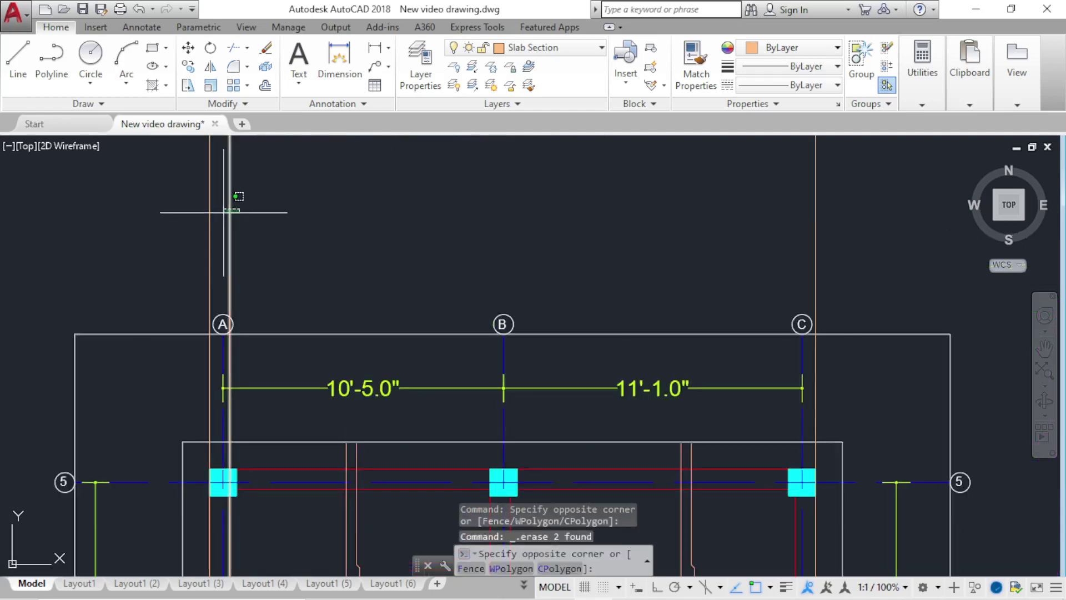
pyautogui.press('Delete')
pyautogui.scroll(-5, 307, 209)
pyautogui.moveTo(307, 309); pyautogui.dragTo(403, 306, button='middle')
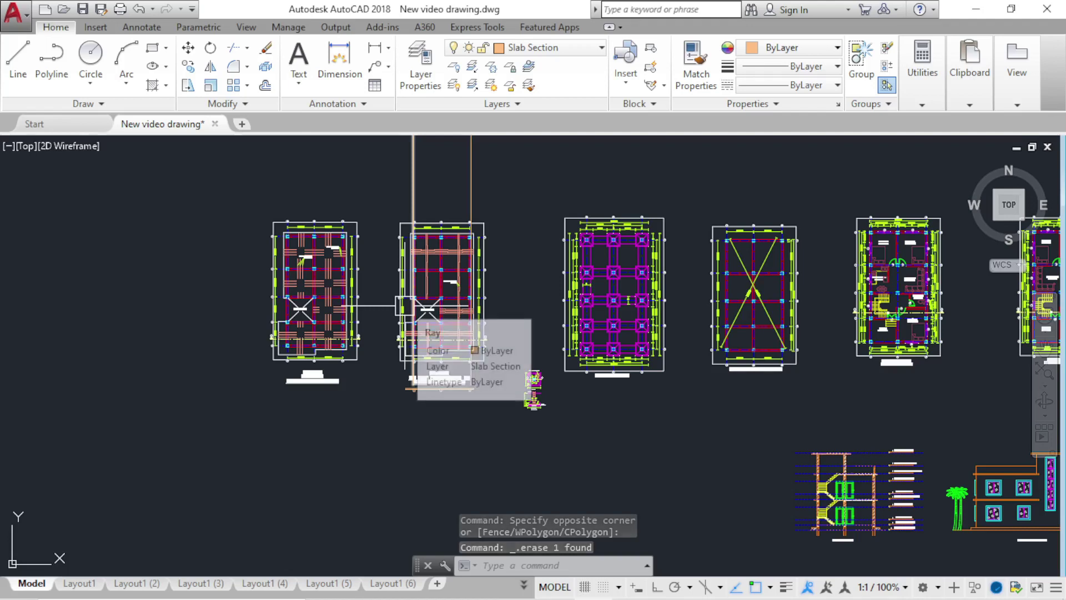
pyautogui.click(231, 186)
# - Move the Top Extra Bar plan from column A-1 to sit aligned above the other plan
pyautogui.click(371, 414)
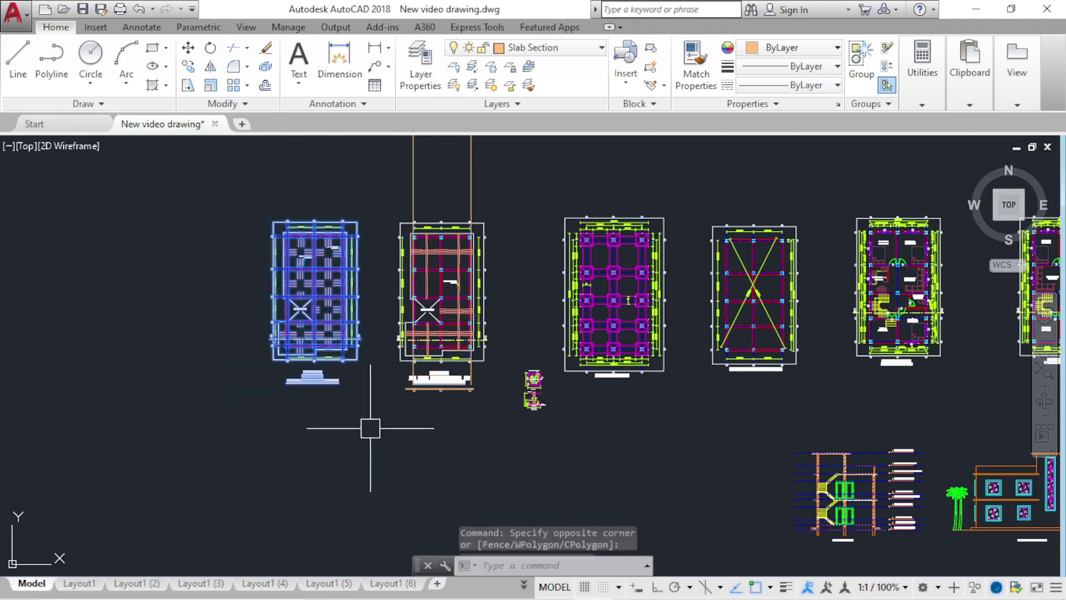
pyautogui.scroll(5, 322, 378)
pyautogui.write('m')
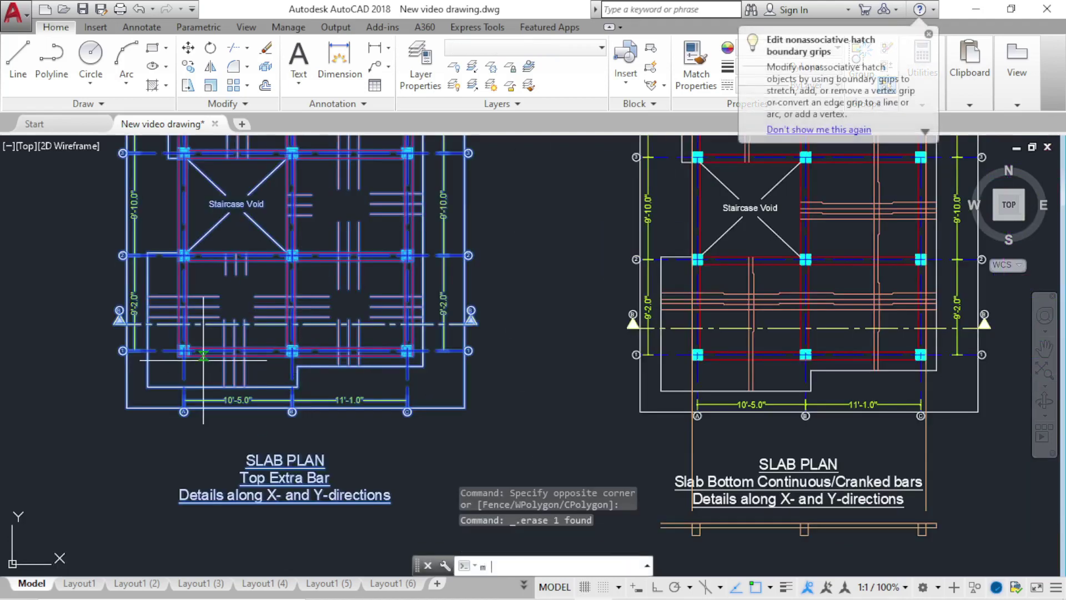
pyautogui.press('Return')
pyautogui.scroll(3, 183, 358)
pyautogui.scroll(3, 183, 358)
pyautogui.click(187, 354)
pyautogui.scroll(-5, 109, 378)
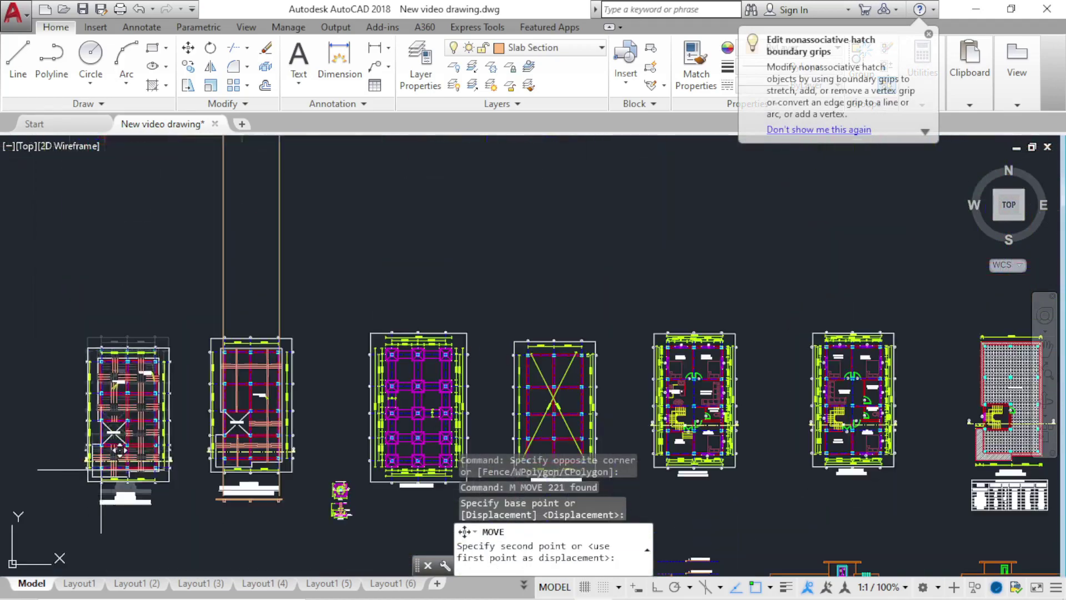
pyautogui.scroll(3, 174, 273)
pyautogui.scroll(2, 175, 272)
pyautogui.scroll(4, 175, 272)
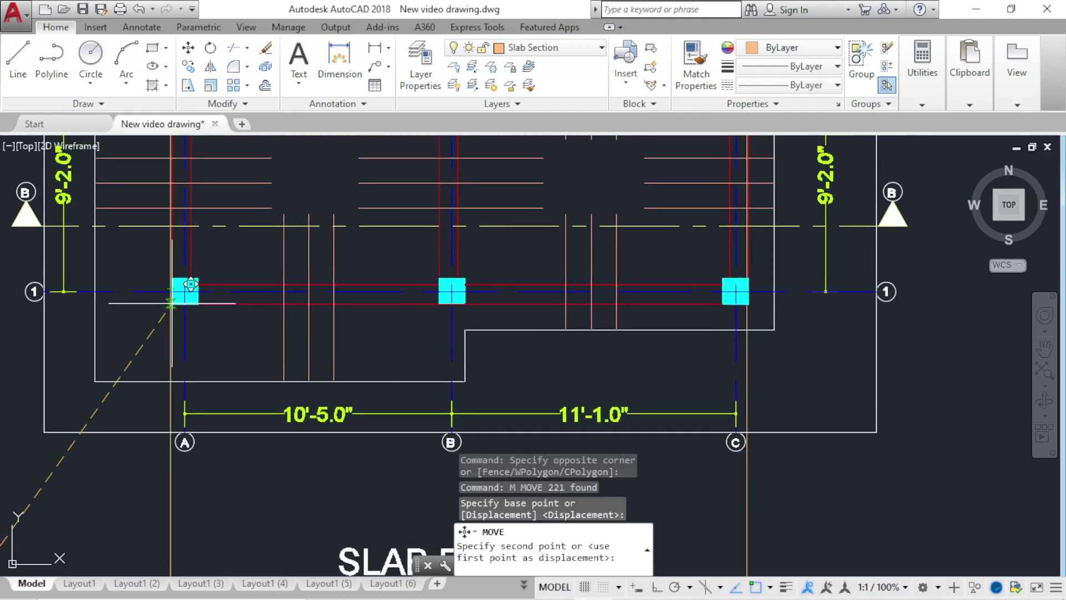
pyautogui.scroll(-2, 206, 259)
pyautogui.scroll(-2, 206, 259)
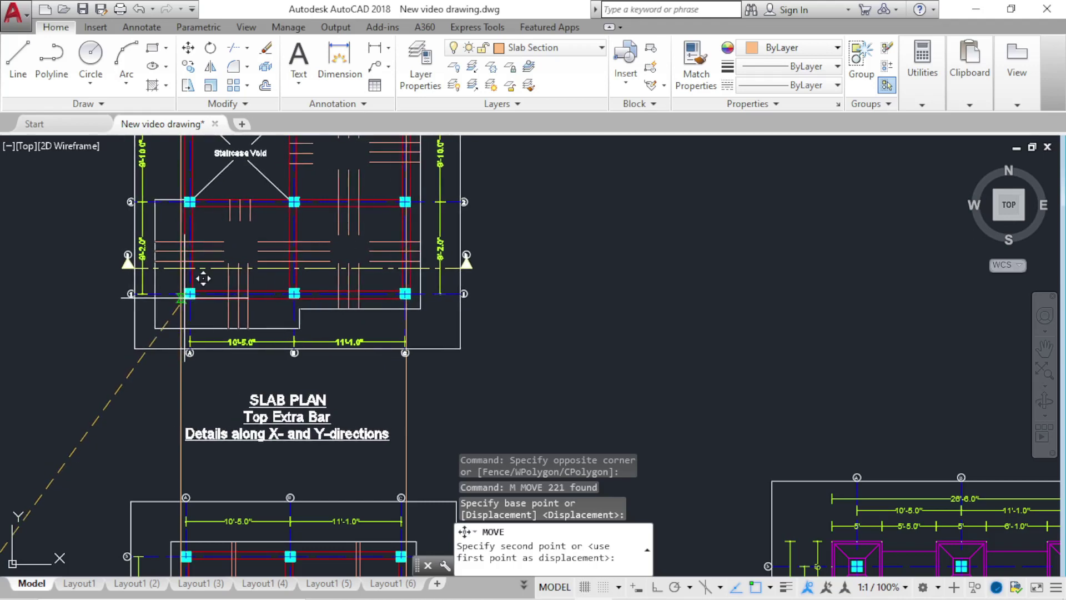
pyautogui.click(200, 292)
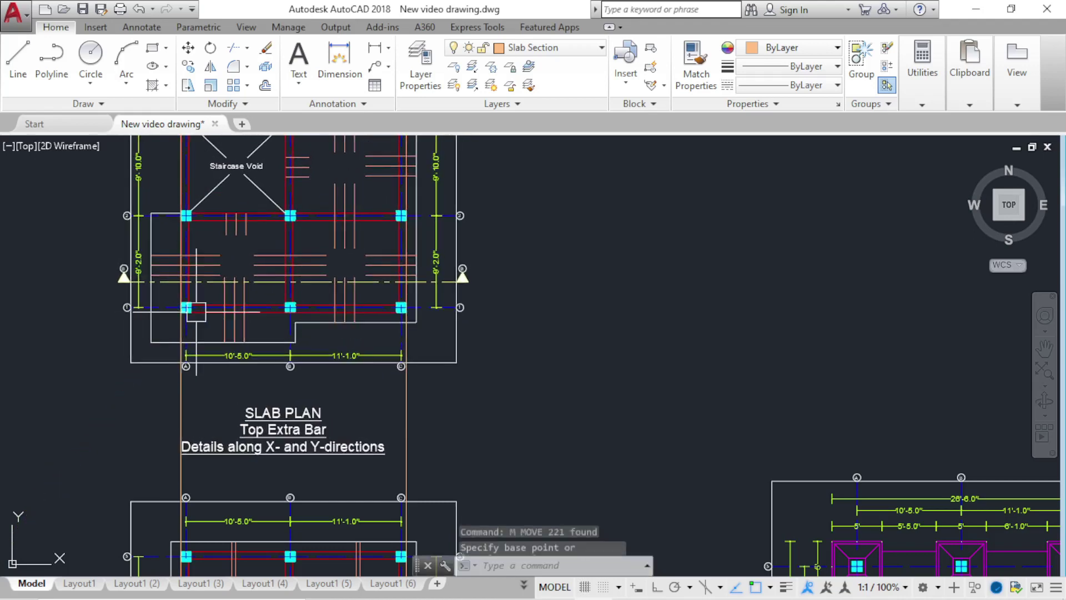
# - Erase the two leftover frame lines and bring all the drawings into view
pyautogui.scroll(-3, 222, 362)
pyautogui.scroll(2, 222, 362)
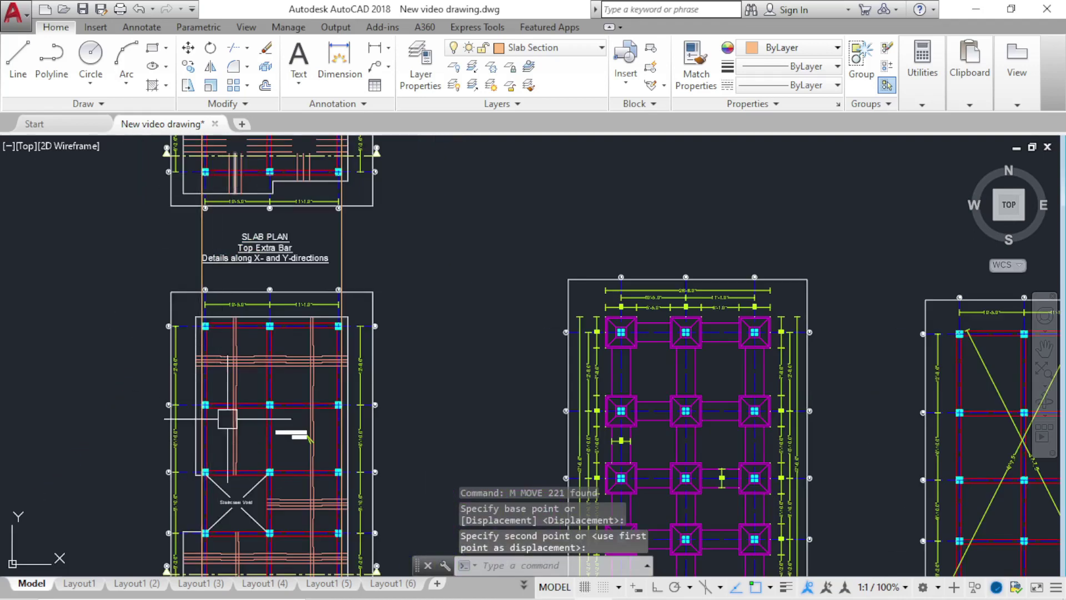
pyautogui.scroll(4, 219, 502)
pyautogui.scroll(-4, 219, 502)
pyautogui.moveTo(167, 277); pyautogui.dragTo(168, 339, button='middle')
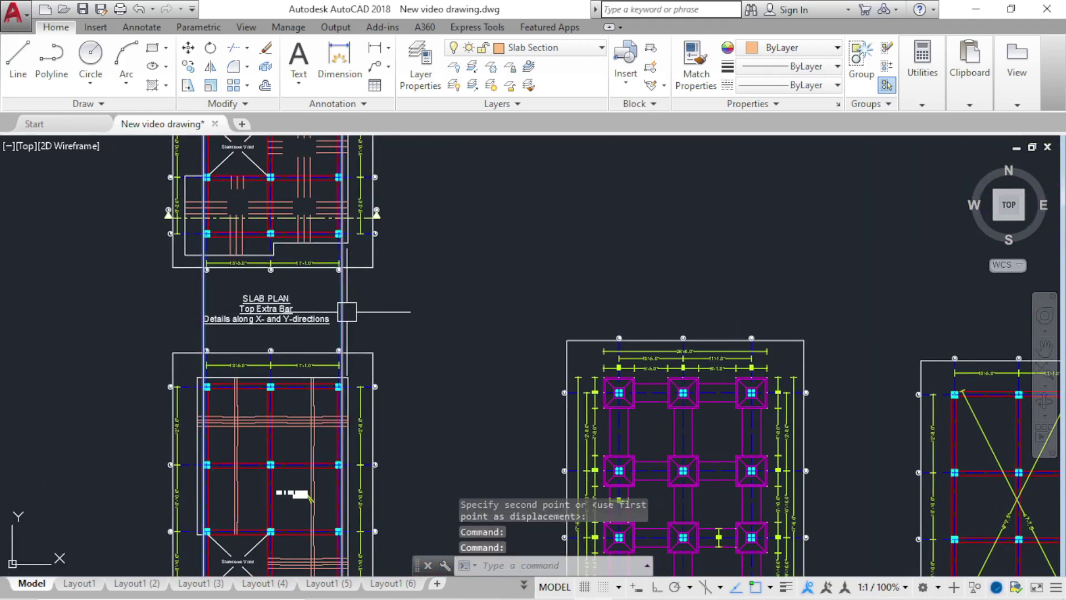
pyautogui.press('Delete')
pyautogui.scroll(-3, 282, 289)
pyautogui.moveTo(282, 288); pyautogui.dragTo(321, 255, button='middle')
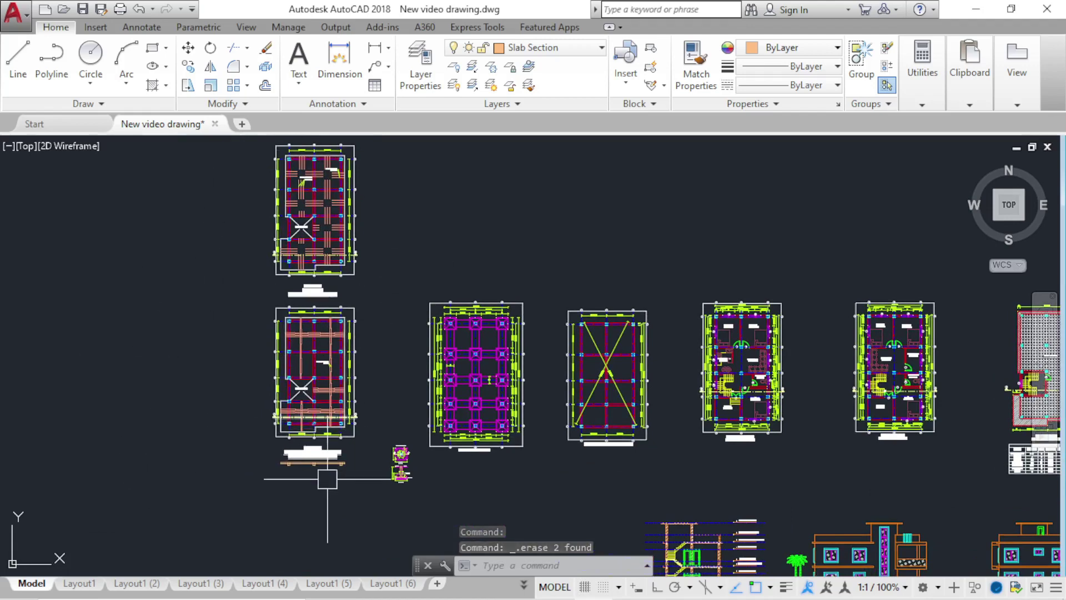
# - Zoom into the slab section's left column junction, abandoning a started line
pyautogui.scroll(2, 311, 483)
pyautogui.scroll(2, 283, 484)
pyautogui.scroll(3, 183, 424)
pyautogui.scroll(3, 177, 408)
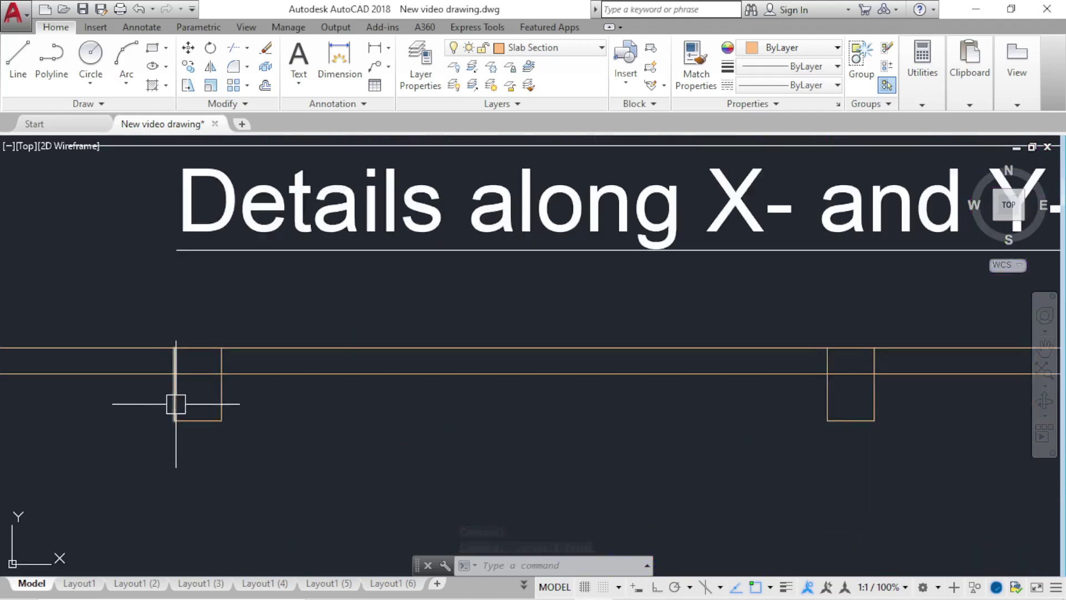
pyautogui.moveTo(176, 403); pyautogui.dragTo(400, 422, button='middle')
pyautogui.click(20, 75)
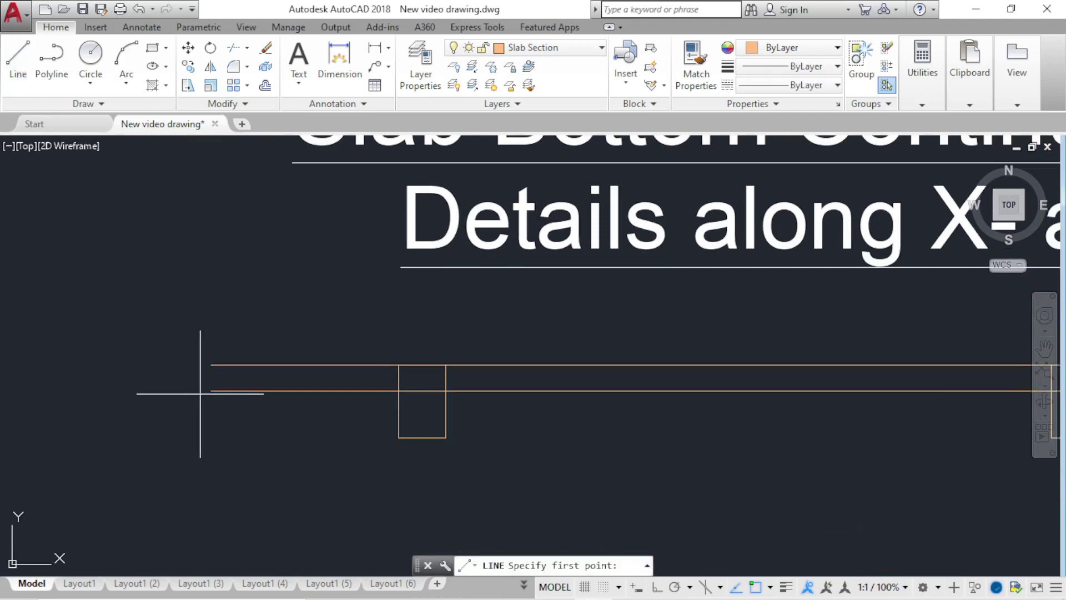
pyautogui.click(211, 391)
pyautogui.click(211, 365)
pyautogui.press('Escape')
# - TRIM the column's top edge and the first beam notch's inner line
pyautogui.scroll(-3, 139, 389)
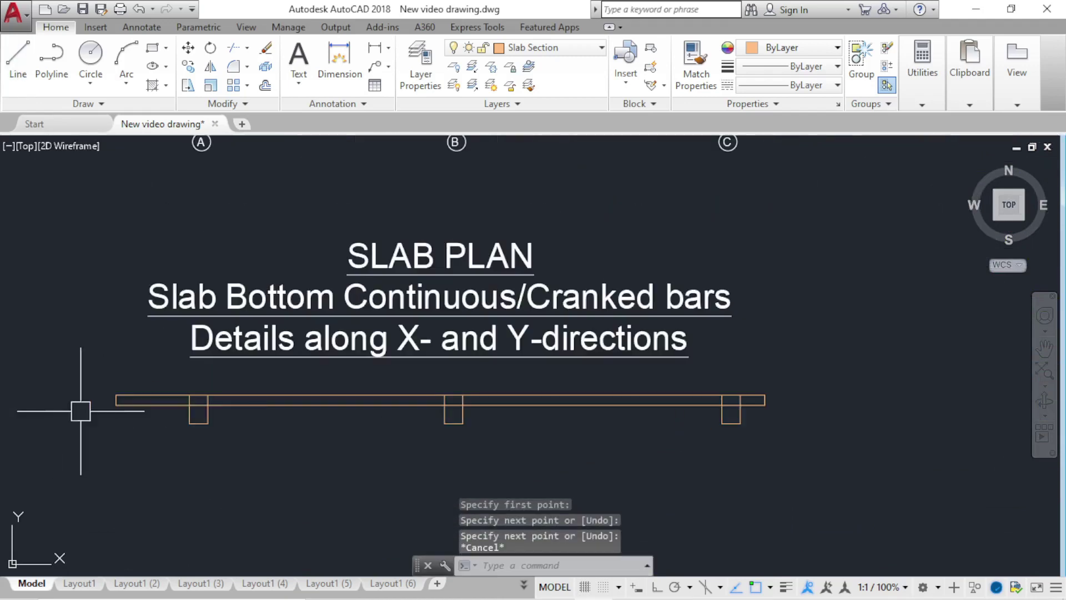
pyautogui.scroll(2, 706, 409)
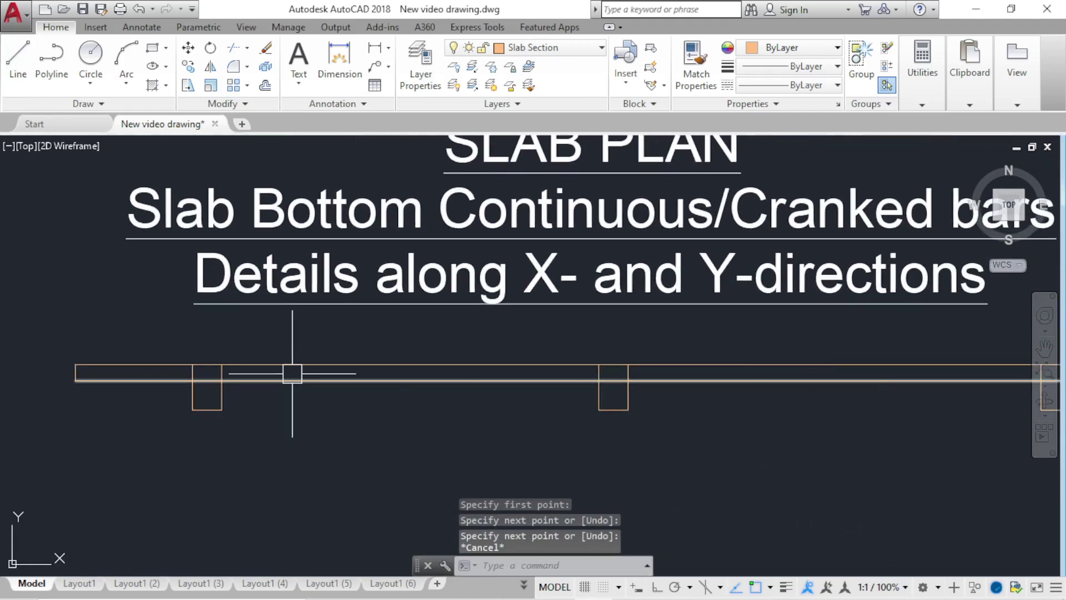
pyautogui.scroll(4, 86, 395)
pyautogui.moveTo(86, 395); pyautogui.dragTo(378, 400, button='middle')
pyautogui.write('tr')
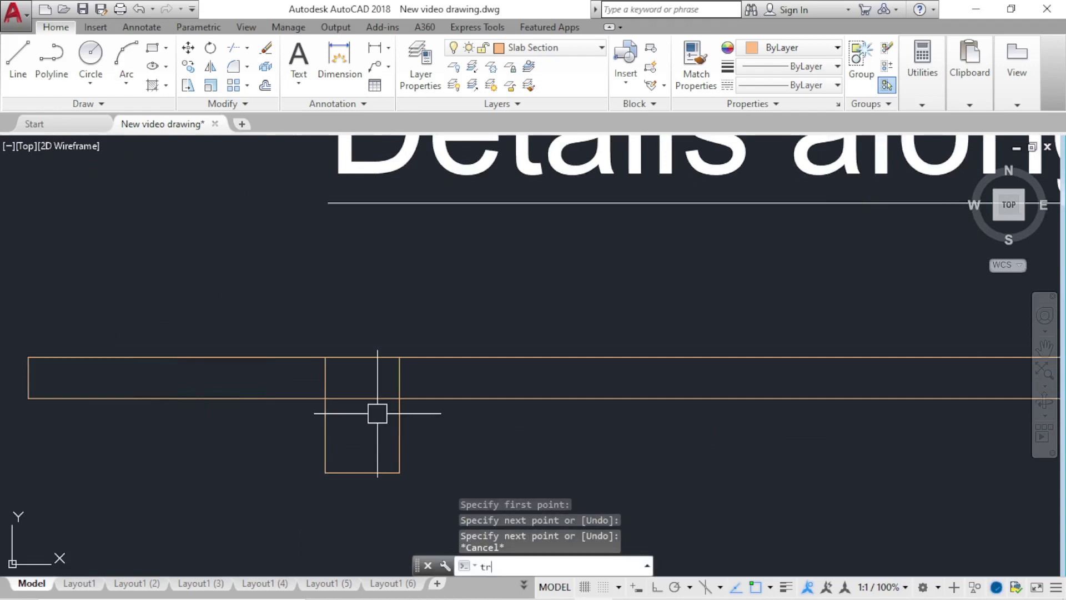
pyautogui.press('Return')
pyautogui.press('Return')
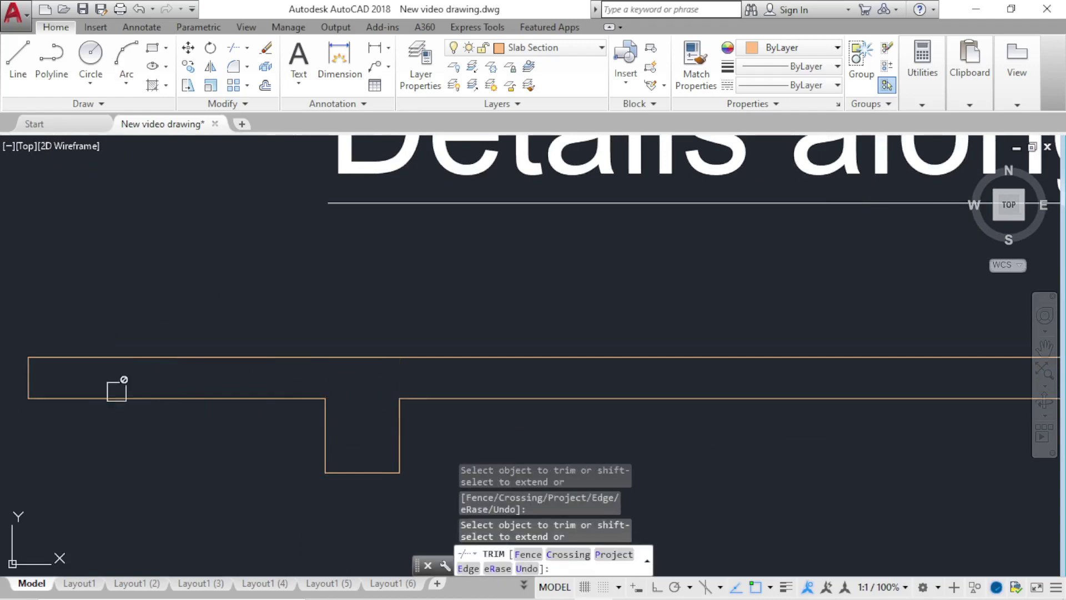
pyautogui.click(116, 388)
pyautogui.scroll(-5, 497, 352)
pyautogui.scroll(5, 467, 434)
pyautogui.click(467, 434)
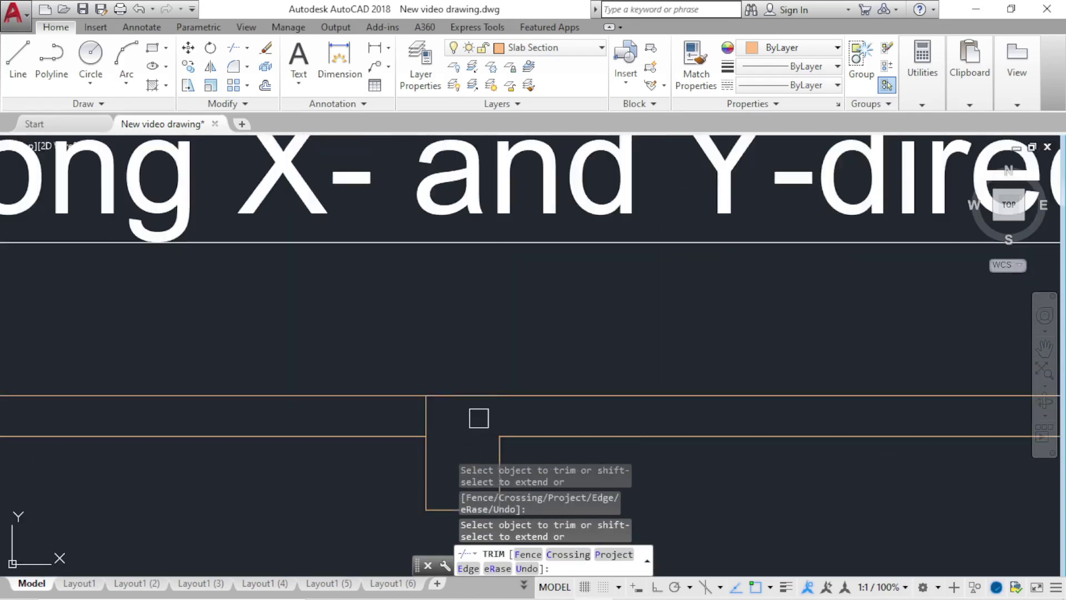
# - Trim the next beam notch's inner lines with a crossing window
pyautogui.scroll(-4, 359, 419)
pyautogui.moveTo(599, 440); pyautogui.dragTo(467, 441, button='middle')
pyautogui.scroll(5, 103, 439)
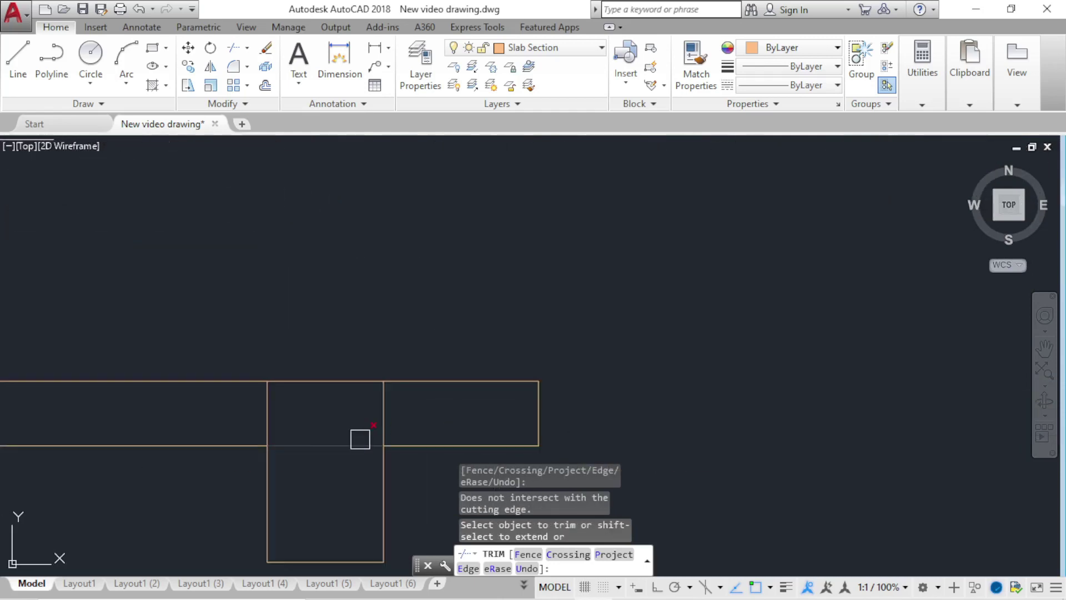
pyautogui.click(398, 421)
pyautogui.click(205, 401)
pyautogui.scroll(-3, 535, 416)
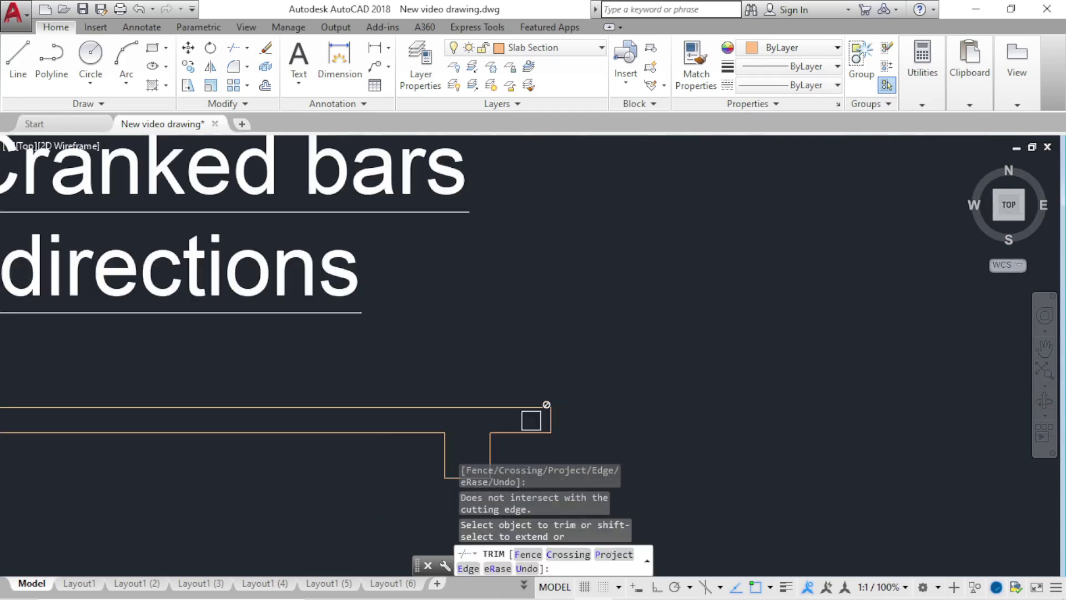
pyautogui.scroll(-3, 790, 311)
pyautogui.scroll(4, 425, 328)
pyautogui.scroll(-4, 424, 328)
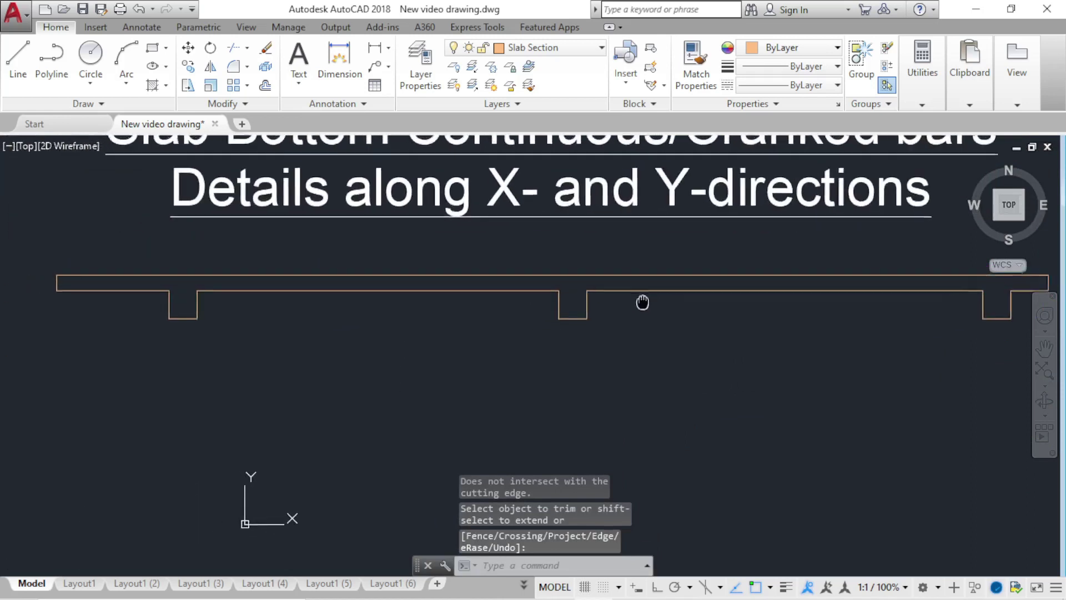
# - Review the whole trimmed slab section, then bring up the NBC 205 PDF
pyautogui.moveTo(640, 302); pyautogui.dragTo(640, 378, button='middle')
pyautogui.scroll(-2, 22, 341)
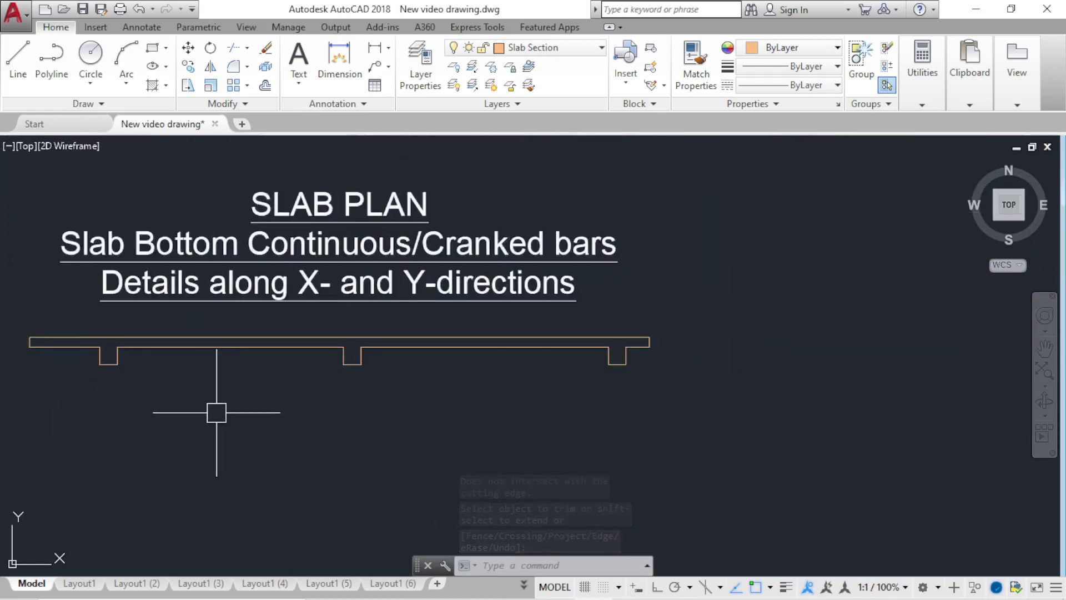
pyautogui.scroll(-2, 217, 411)
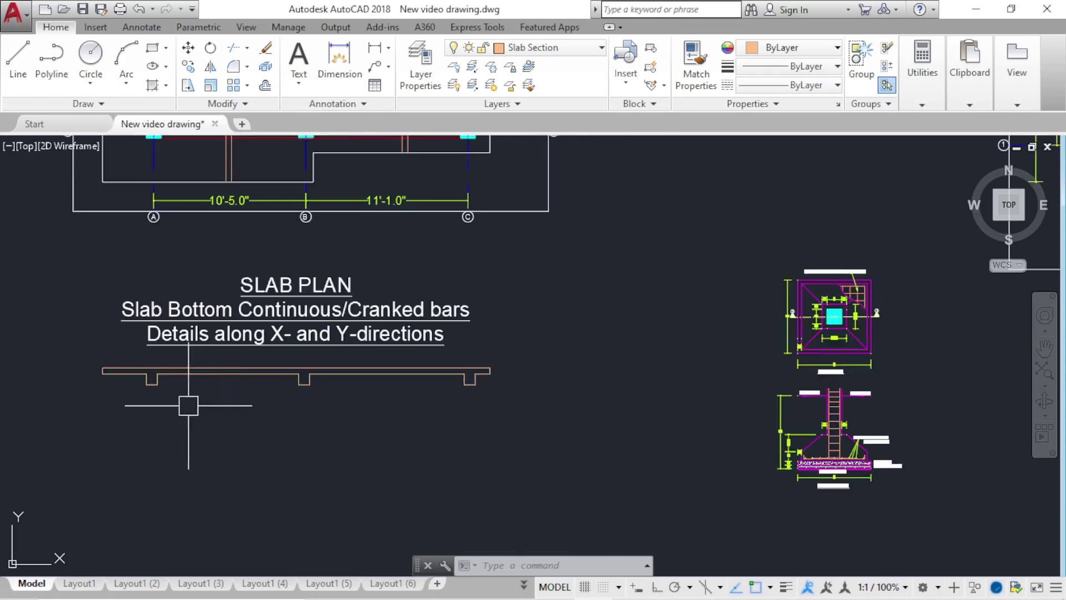
pyautogui.scroll(2, 118, 374)
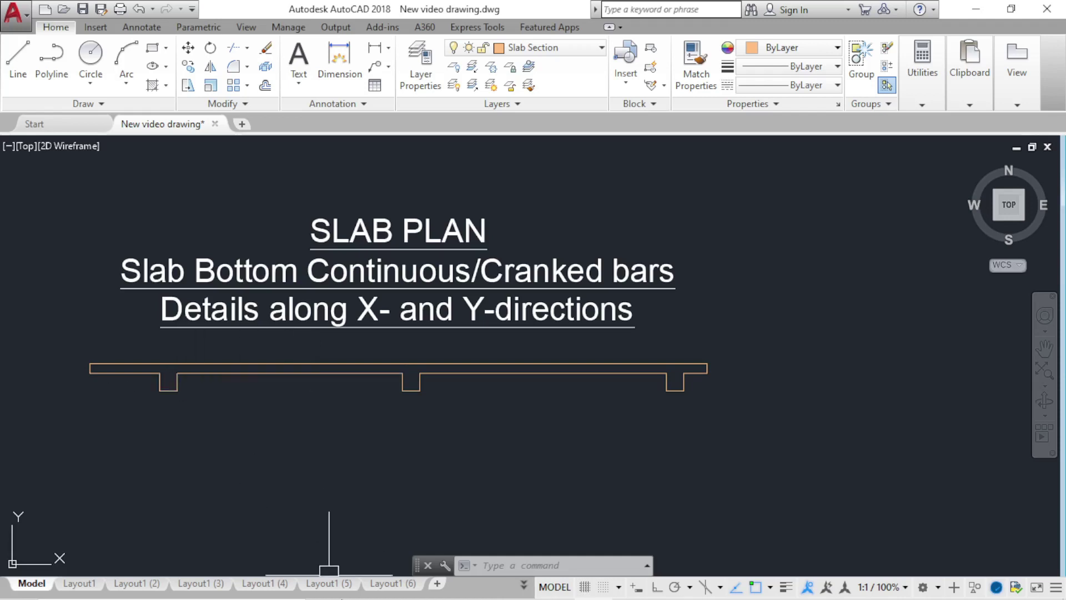
pyautogui.click(442, 587)
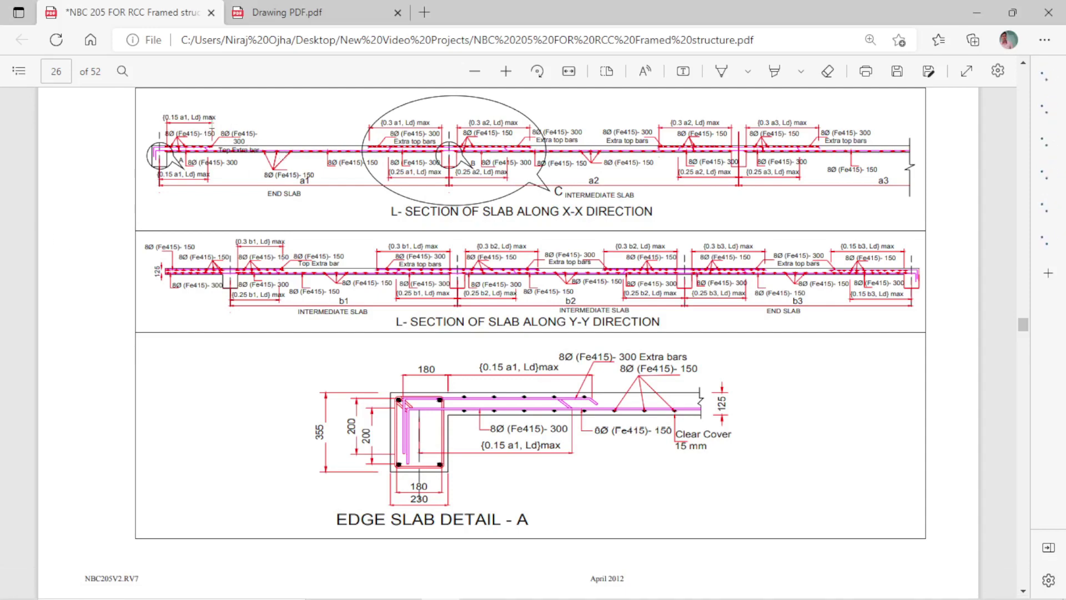
# - Select the {0.15 a1, Ld} max label text and dismiss its actions menu
pyautogui.moveTo(217, 118); pyautogui.dragTo(160, 120)
pyautogui.rightClick(163, 209)
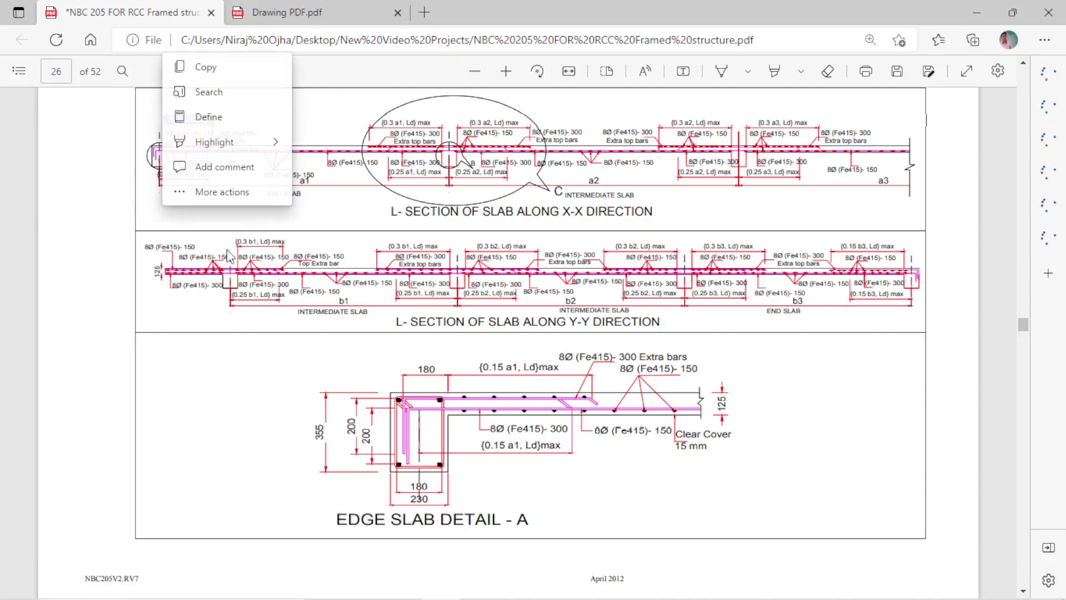
pyautogui.press('Escape')
# - Erase the yellow highlight on the 8Ø (Fe415)- 150 label
pyautogui.scroll(5, 441, 244)
pyautogui.scroll(4, 441, 244)
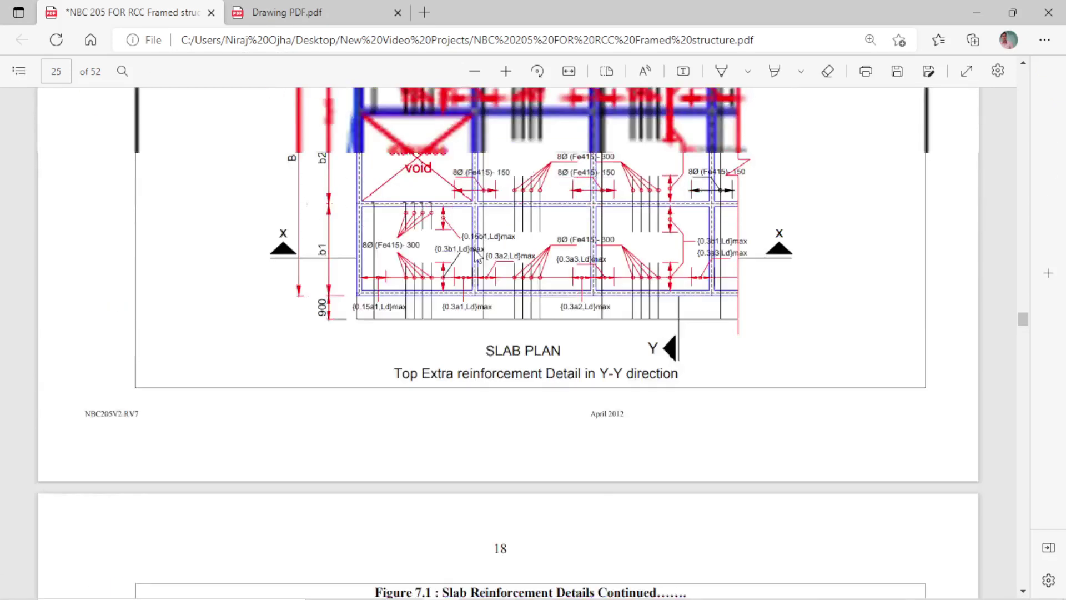
pyautogui.scroll(2, 332, 254)
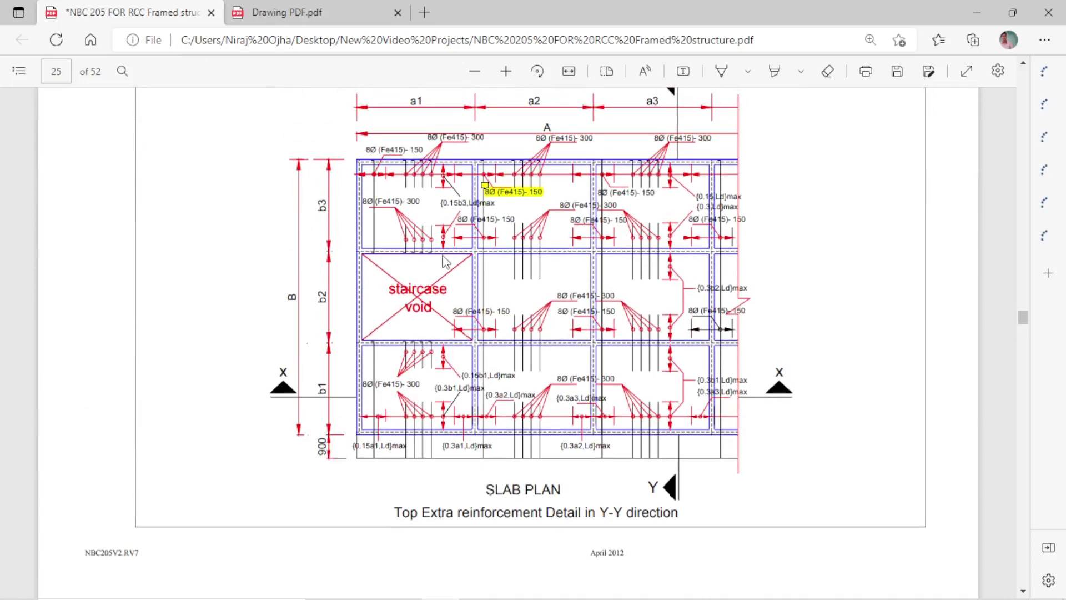
pyautogui.click(827, 71)
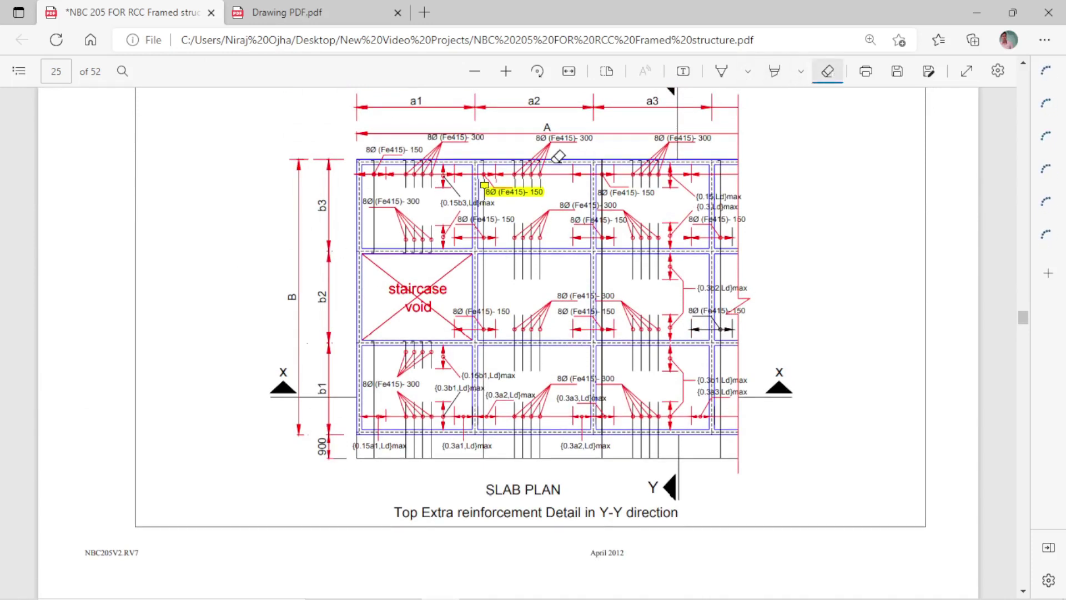
pyautogui.click(513, 192)
pyautogui.click(827, 71)
# - Zoom in on page 26's END SLAB reinforcement detail around circled detail A
pyautogui.scroll(3, 583, 256)
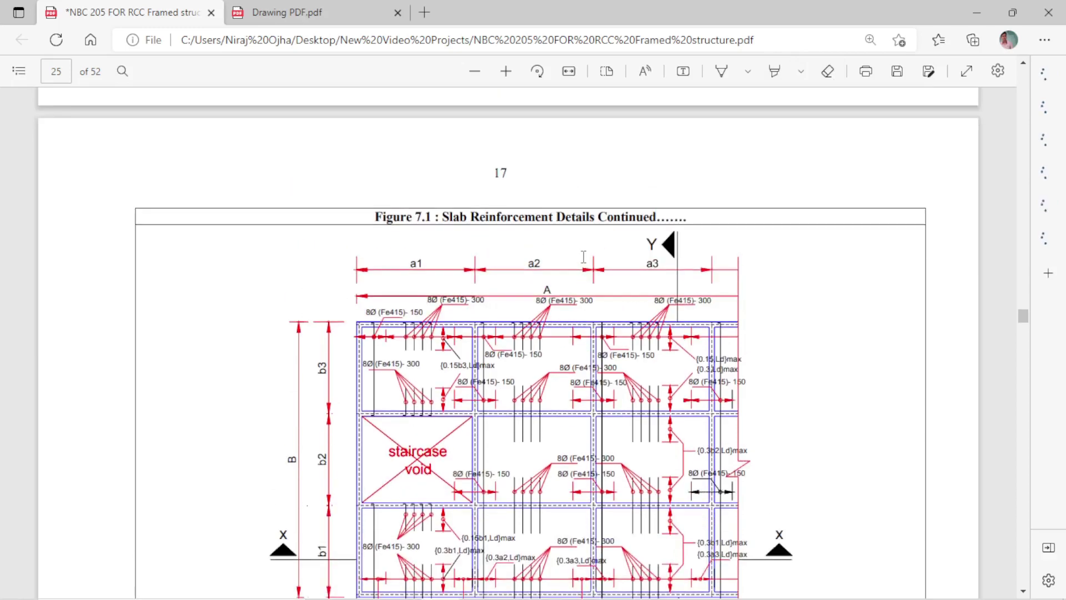
pyautogui.scroll(-4, 584, 256)
pyautogui.scroll(-3, 504, 340)
pyautogui.scroll(-3, 499, 353)
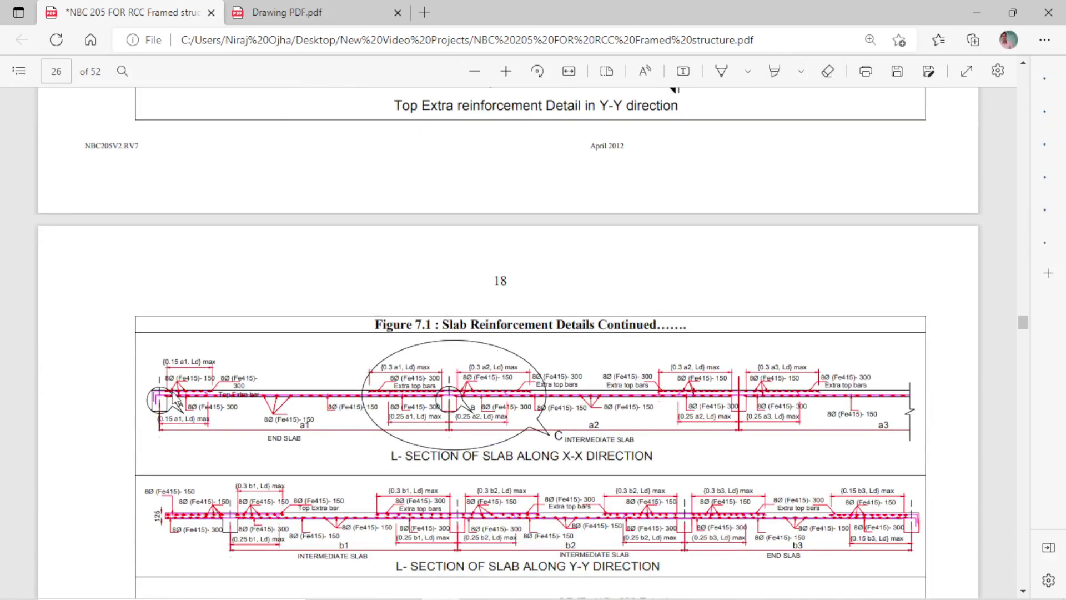
pyautogui.keyDown('ctrl'); pyautogui.scroll(2, 222, 455); pyautogui.keyUp('ctrl')
pyautogui.keyDown('ctrl'); pyautogui.scroll(3, 231, 455); pyautogui.keyUp('ctrl')
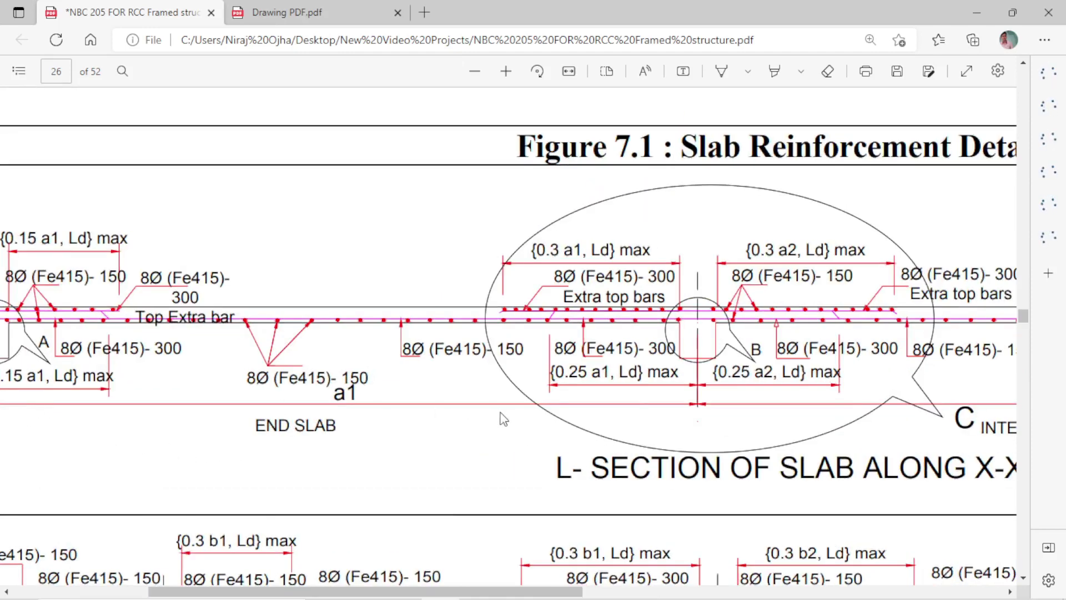
pyautogui.keyDown('ctrl'); pyautogui.scroll(-3, 503, 419); pyautogui.keyUp('ctrl')
pyautogui.keyDown('ctrl'); pyautogui.scroll(2, 96, 368); pyautogui.keyUp('ctrl')
pyautogui.keyDown('ctrl'); pyautogui.scroll(2, 96, 368); pyautogui.keyUp('ctrl')
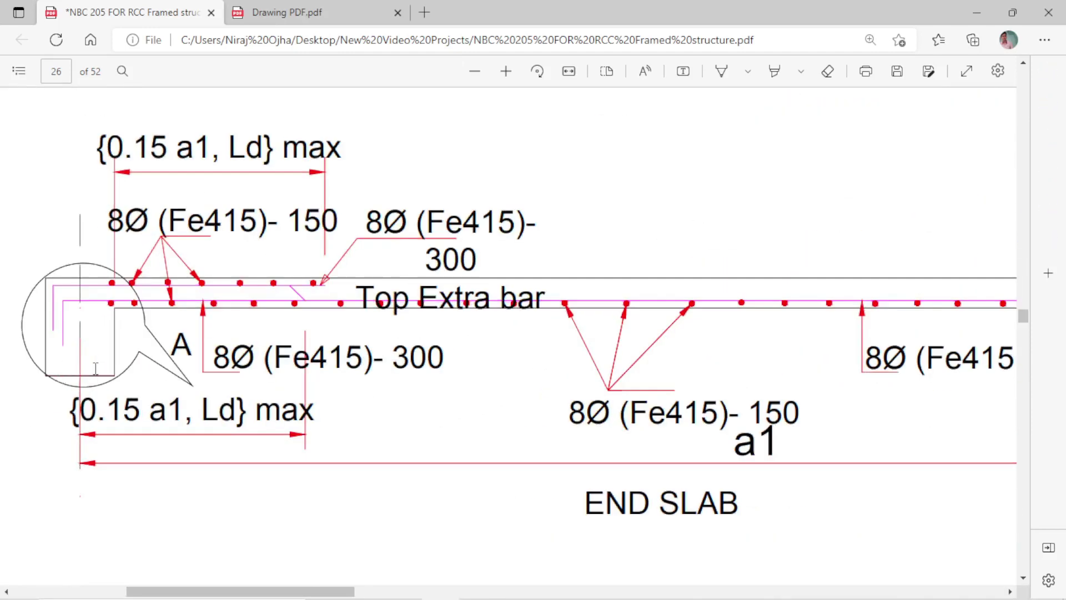
pyautogui.keyDown('ctrl'); pyautogui.scroll(-2, 201, 361); pyautogui.keyUp('ctrl')
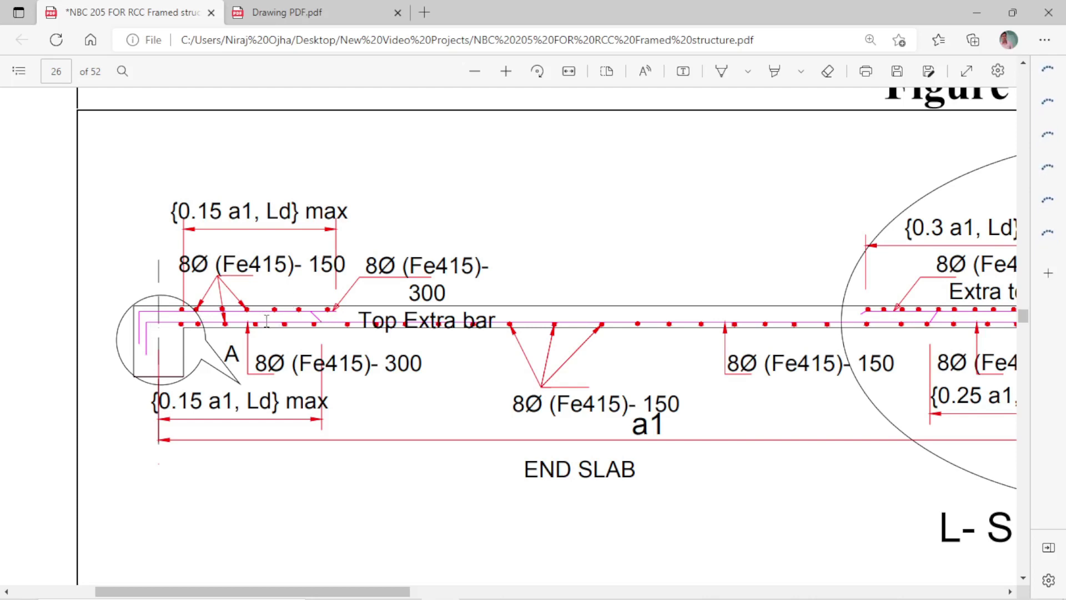
pyautogui.keyDown('ctrl'); pyautogui.scroll(2, 154, 333); pyautogui.keyUp('ctrl')
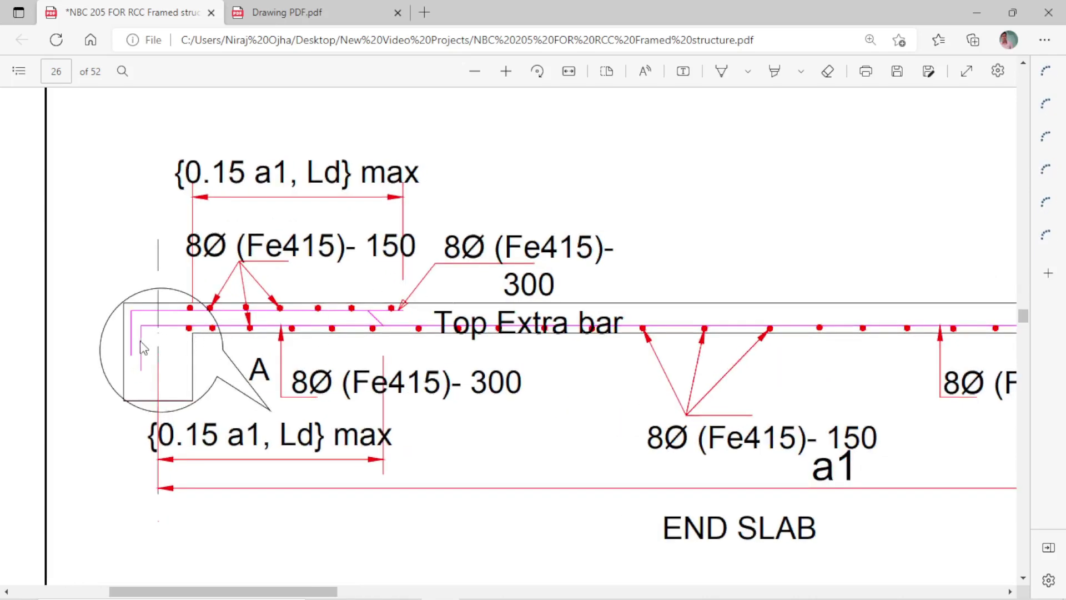
pyautogui.keyDown('ctrl'); pyautogui.scroll(-2, 144, 347); pyautogui.keyUp('ctrl')
pyautogui.keyDown('ctrl'); pyautogui.scroll(-1, 211, 424); pyautogui.keyUp('ctrl')
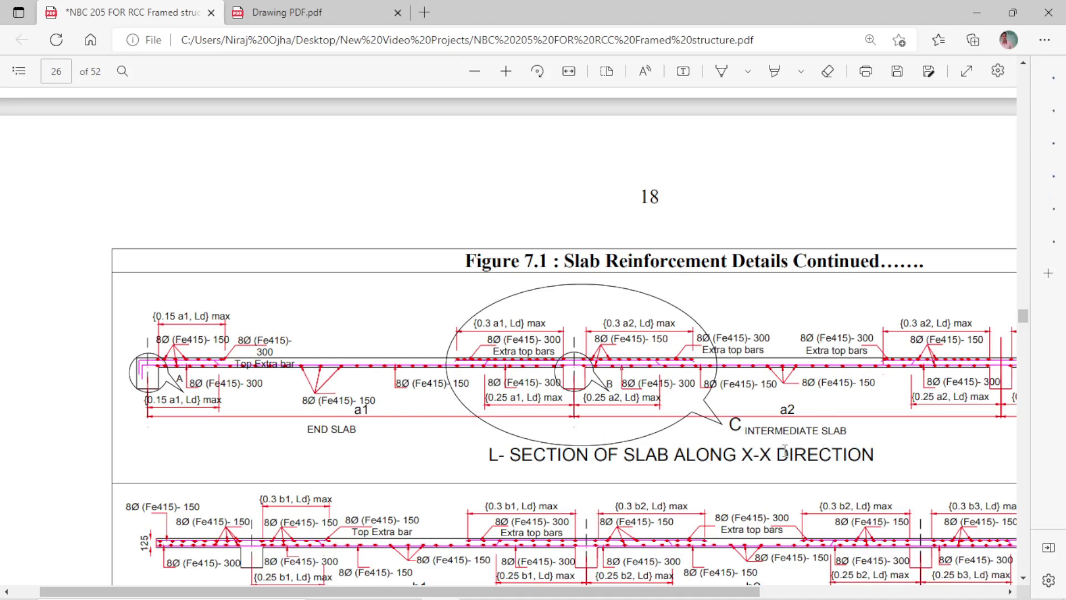
pyautogui.scroll(-3, 784, 451)
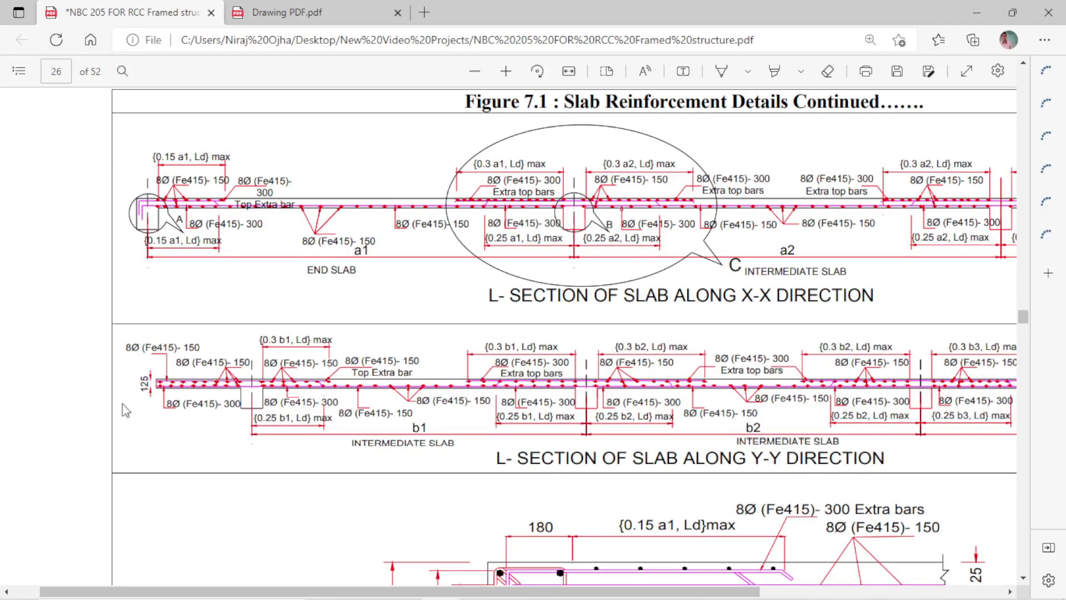
pyautogui.keyDown('ctrl'); pyautogui.scroll(1, 200, 389); pyautogui.keyUp('ctrl')
pyautogui.keyDown('ctrl'); pyautogui.scroll(3, 200, 389); pyautogui.keyUp('ctrl')
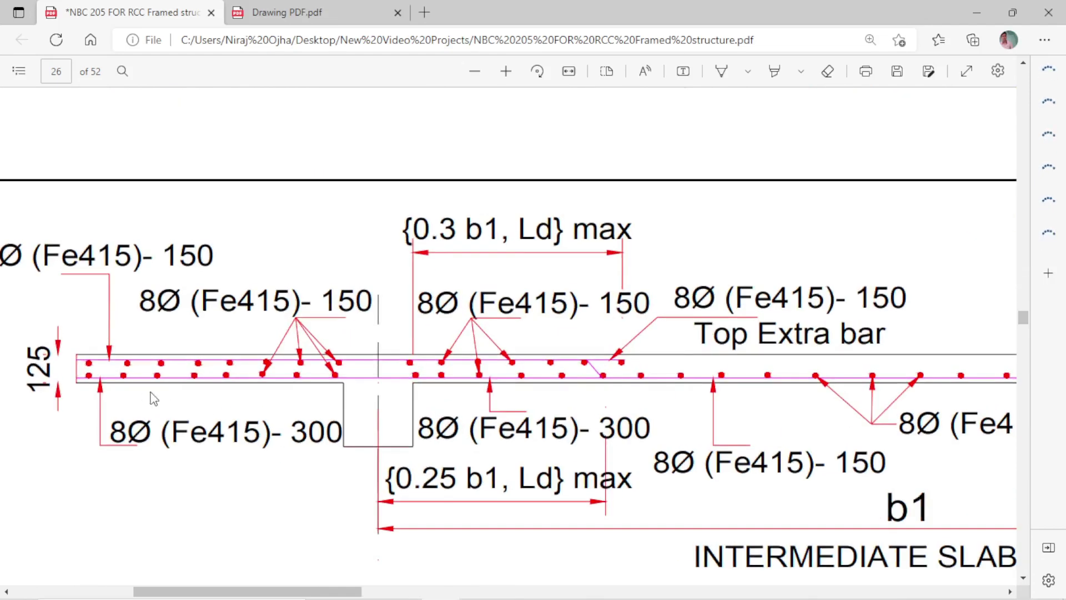
pyautogui.keyDown('ctrl'); pyautogui.scroll(-3, 288, 448); pyautogui.keyUp('ctrl')
pyautogui.keyDown('ctrl'); pyautogui.scroll(4, 333, 248); pyautogui.keyUp('ctrl')
pyautogui.keyDown('ctrl'); pyautogui.scroll(2, 333, 248); pyautogui.keyUp('ctrl')
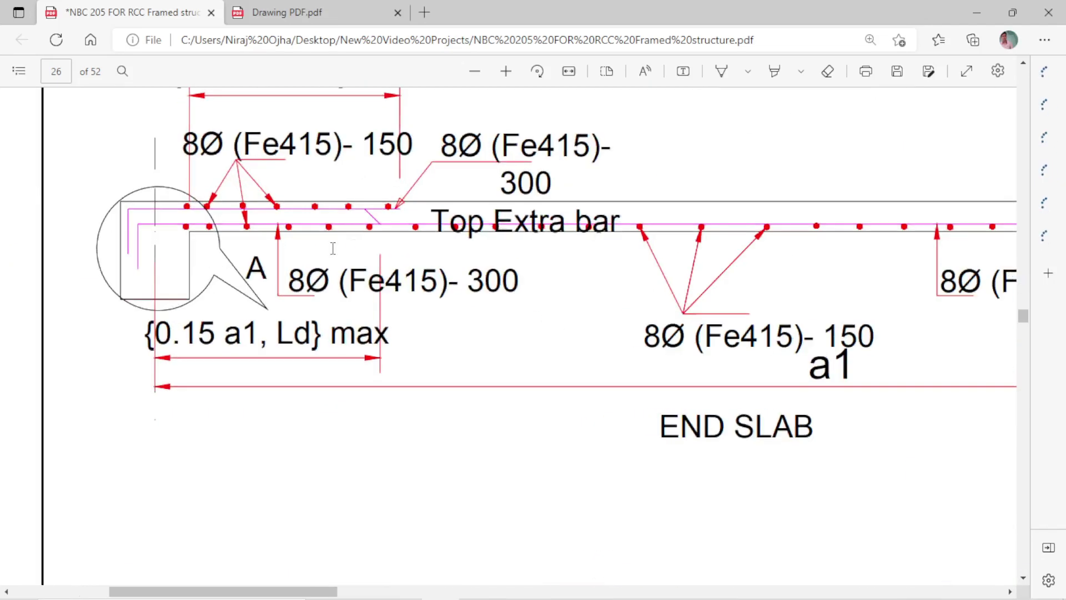
pyautogui.keyDown('ctrl'); pyautogui.scroll(-1, 161, 300); pyautogui.keyUp('ctrl')
pyautogui.keyDown('ctrl'); pyautogui.scroll(-2, 208, 264); pyautogui.keyUp('ctrl')
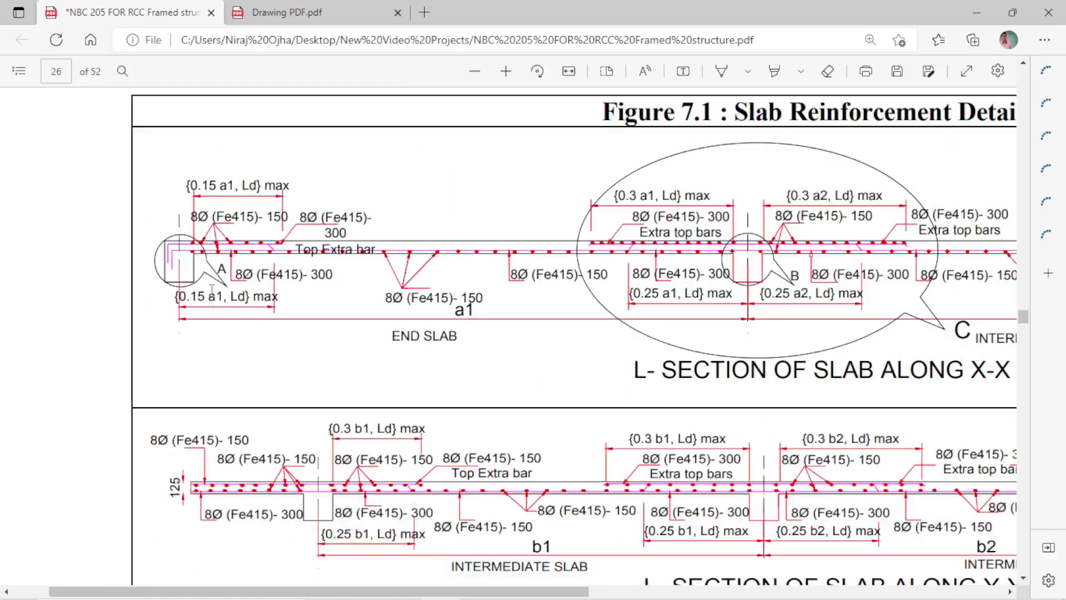
pyautogui.keyDown('ctrl'); pyautogui.scroll(3, 233, 532); pyautogui.keyUp('ctrl')
pyautogui.keyDown('ctrl'); pyautogui.scroll(-2, 253, 540); pyautogui.keyUp('ctrl')
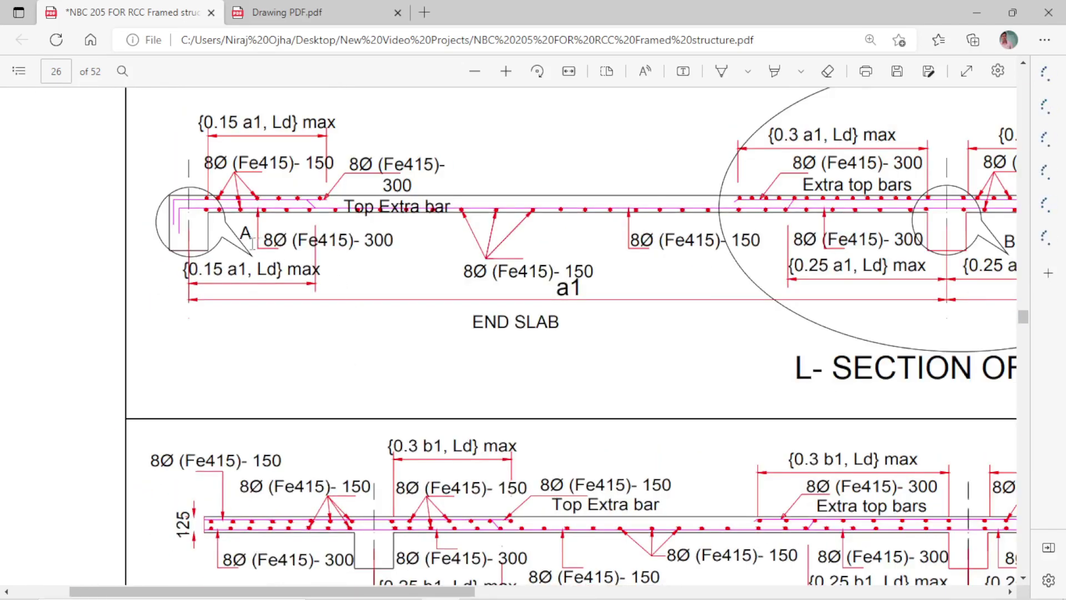
pyautogui.keyDown('ctrl'); pyautogui.scroll(2, 204, 218); pyautogui.keyUp('ctrl')
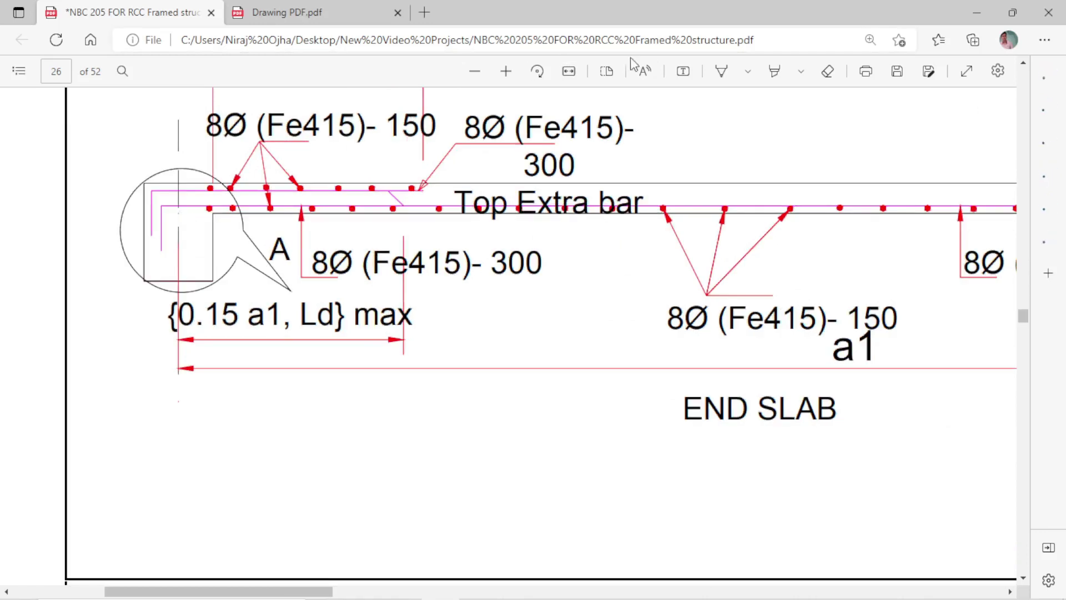
pyautogui.click(724, 71)
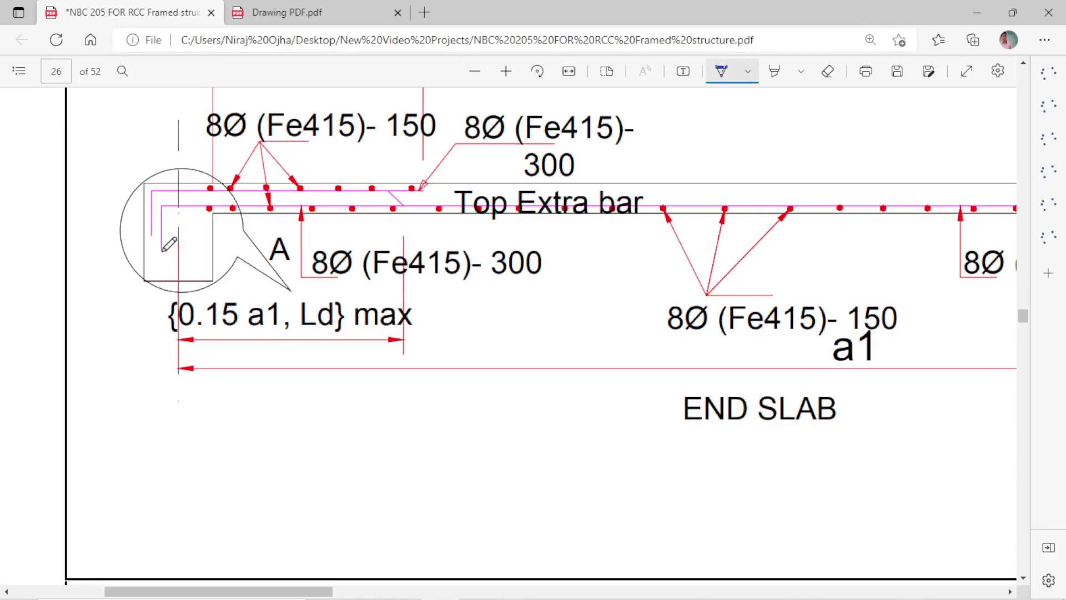
pyautogui.moveTo(162, 251)
pyautogui.mouseDown()
pyautogui.moveTo(162, 225)
pyautogui.moveTo(324, 207)
pyautogui.mouseUp()
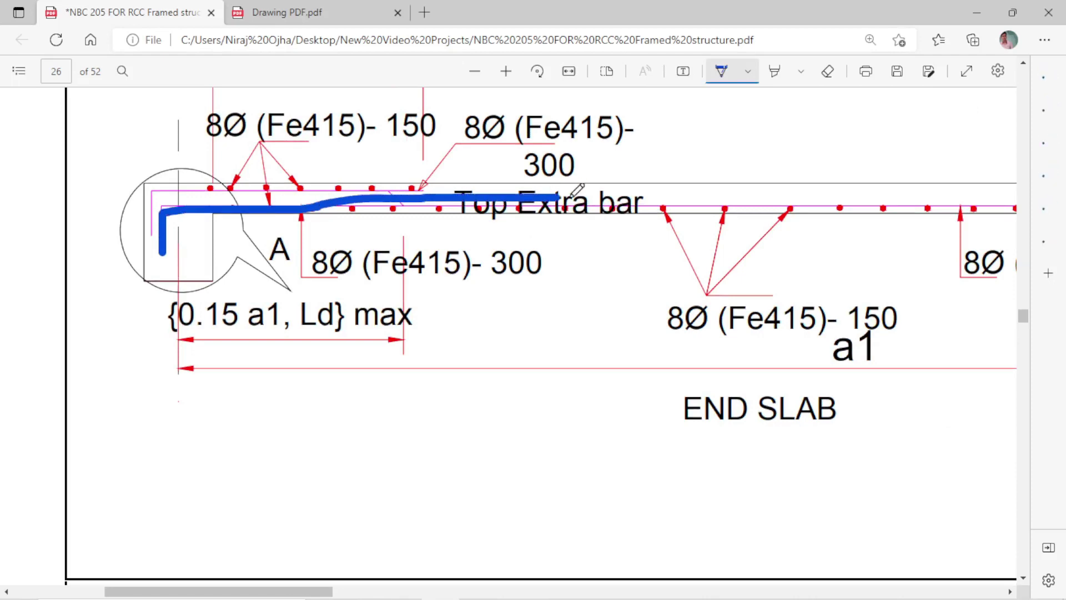
pyautogui.moveTo(321, 201); pyautogui.dragTo(742, 197)
pyautogui.click(827, 71)
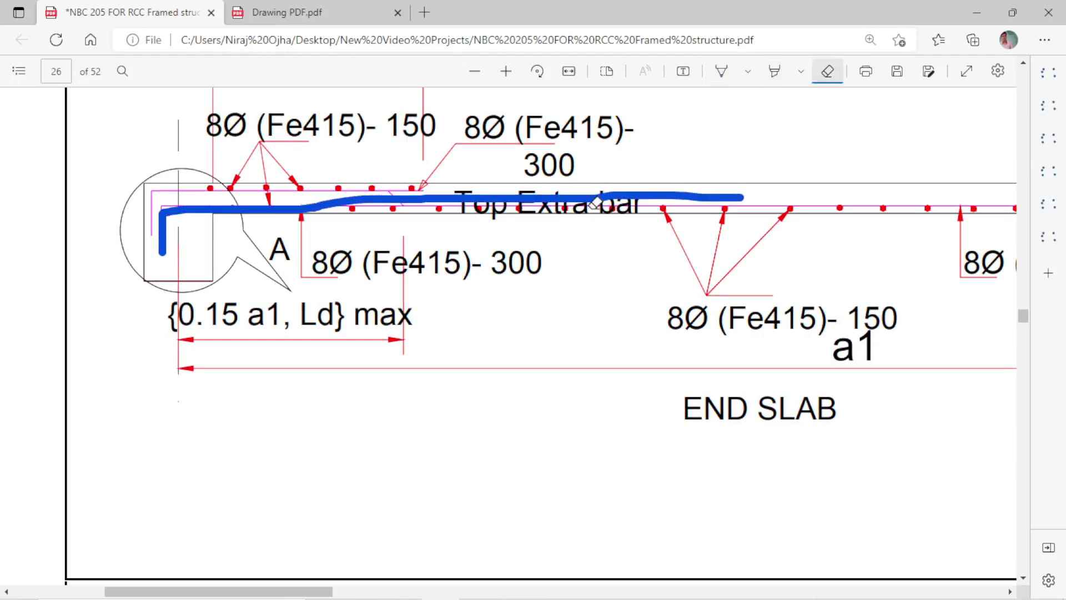
pyautogui.moveTo(594, 201)
pyautogui.mouseDown()
pyautogui.moveTo(453, 191)
pyautogui.moveTo(241, 198)
pyautogui.mouseUp()
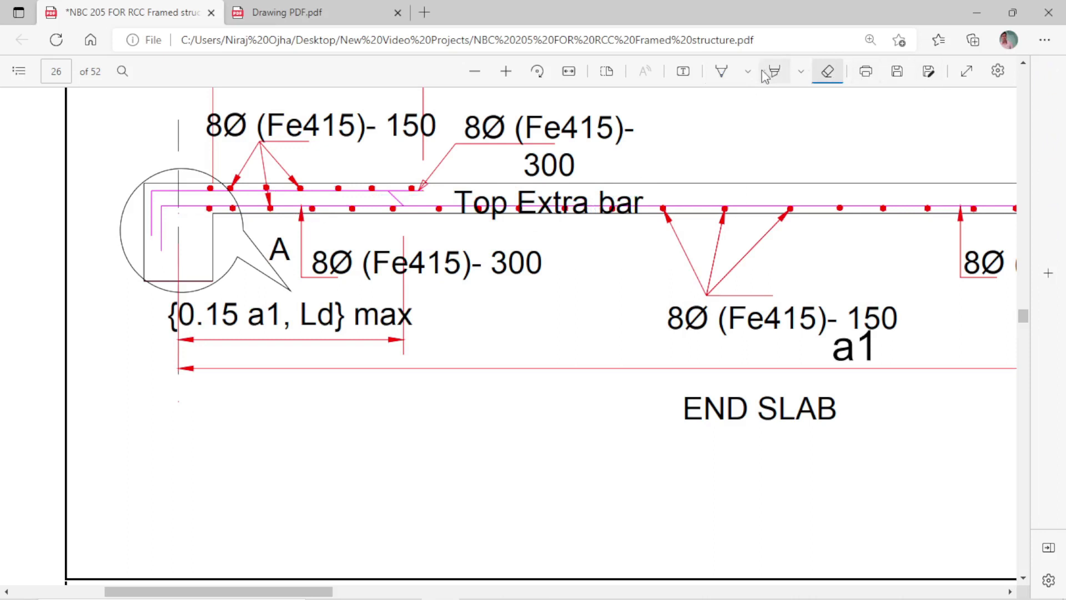
pyautogui.click(721, 70)
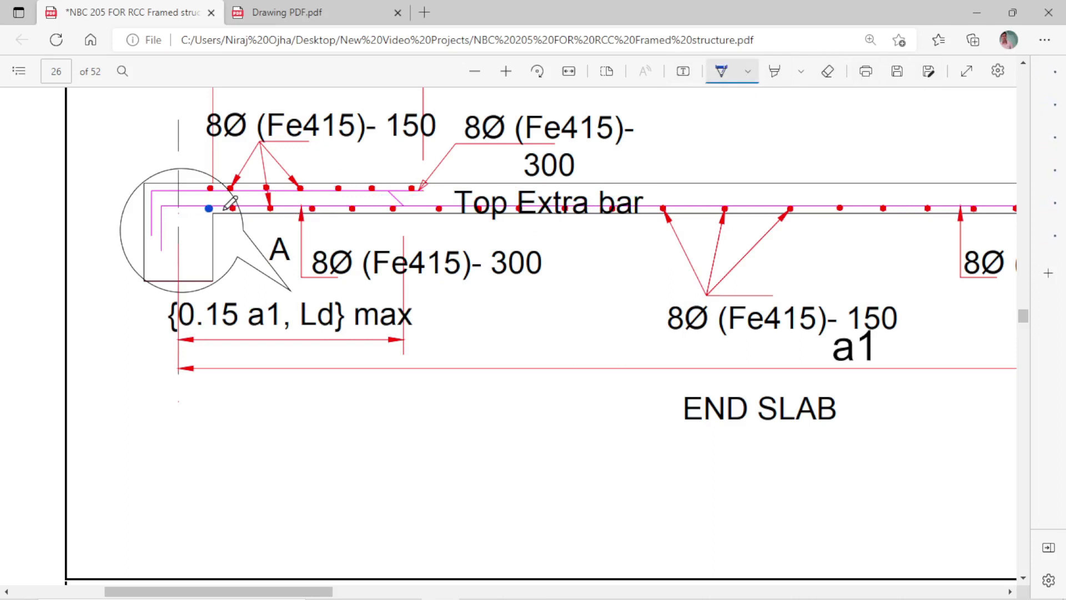
pyautogui.click(232, 209)
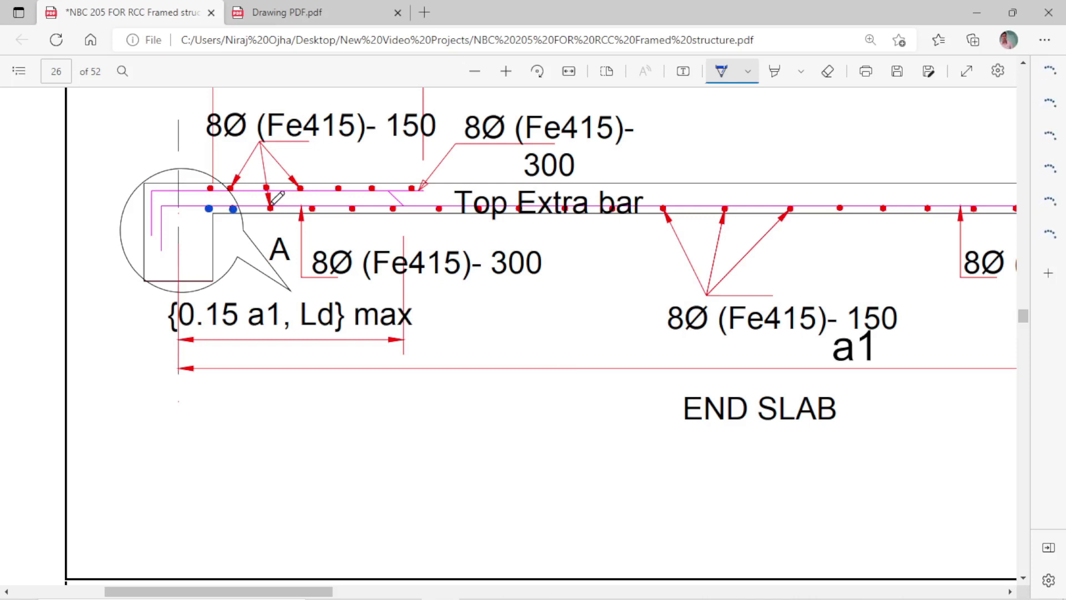
pyautogui.click(313, 209)
pyautogui.click(352, 208)
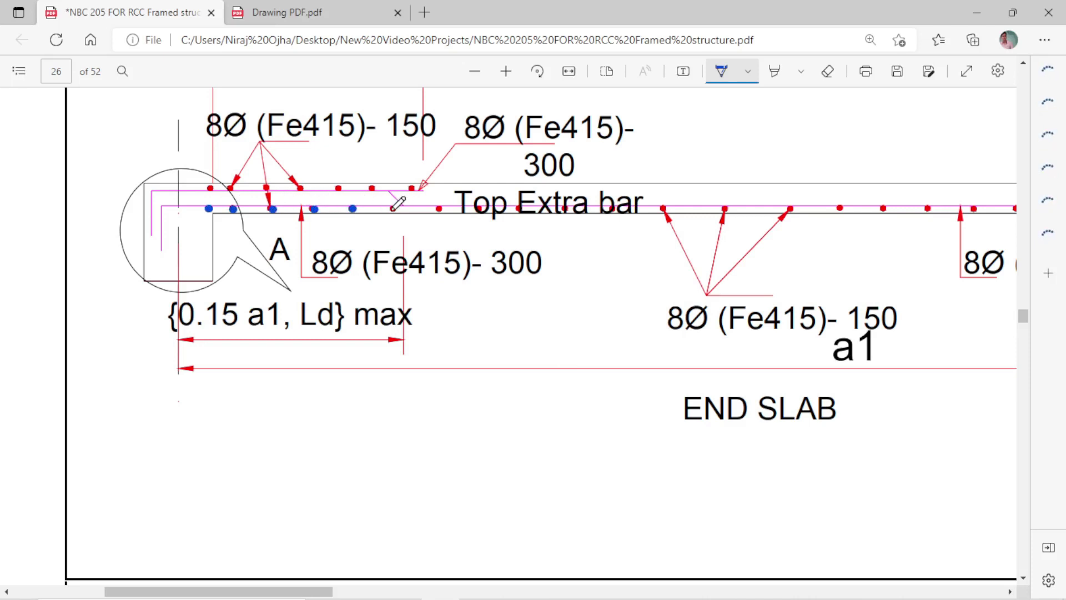
pyautogui.click(392, 209)
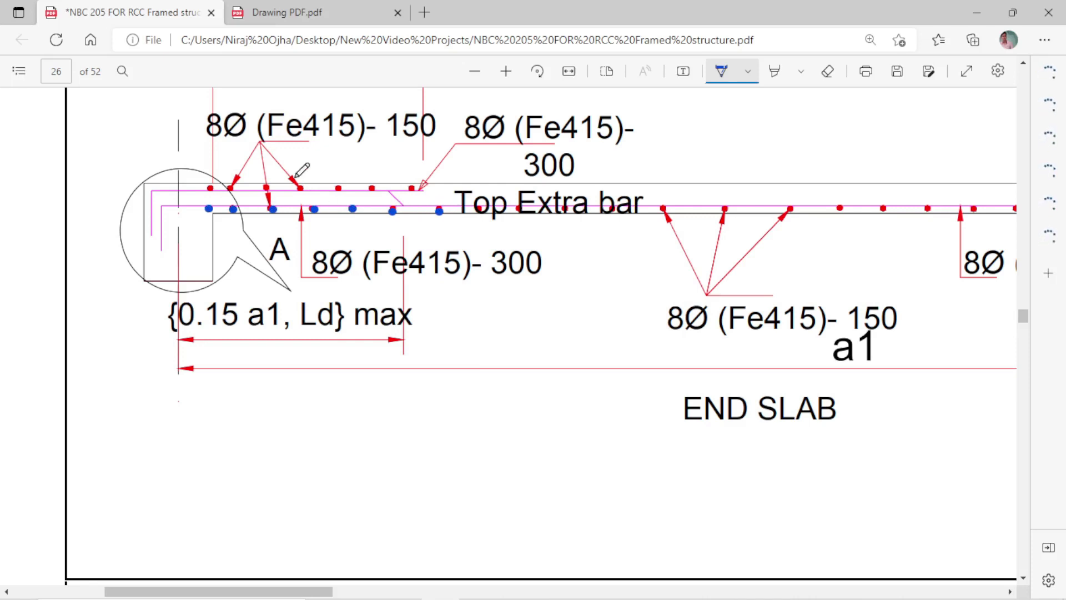
pyautogui.click(827, 71)
pyautogui.moveTo(460, 209); pyautogui.dragTo(171, 210)
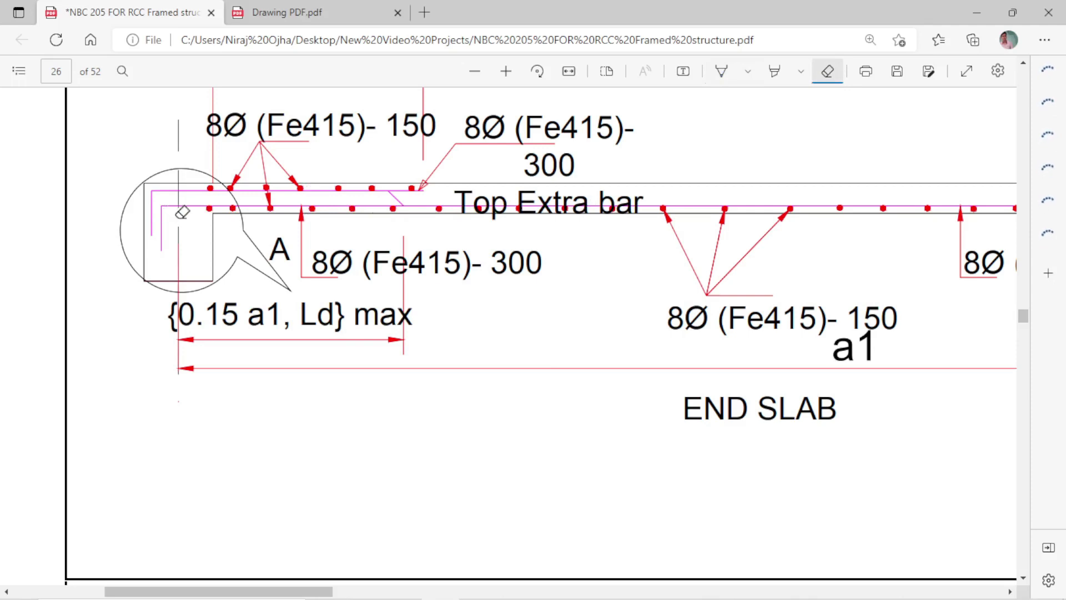
pyautogui.keyDown('ctrl'); pyautogui.scroll(-2, 182, 216); pyautogui.keyUp('ctrl')
pyautogui.scroll(-2, 337, 276)
pyautogui.scroll(-2, 338, 276)
pyautogui.keyDown('ctrl'); pyautogui.scroll(2, 235, 454); pyautogui.keyUp('ctrl')
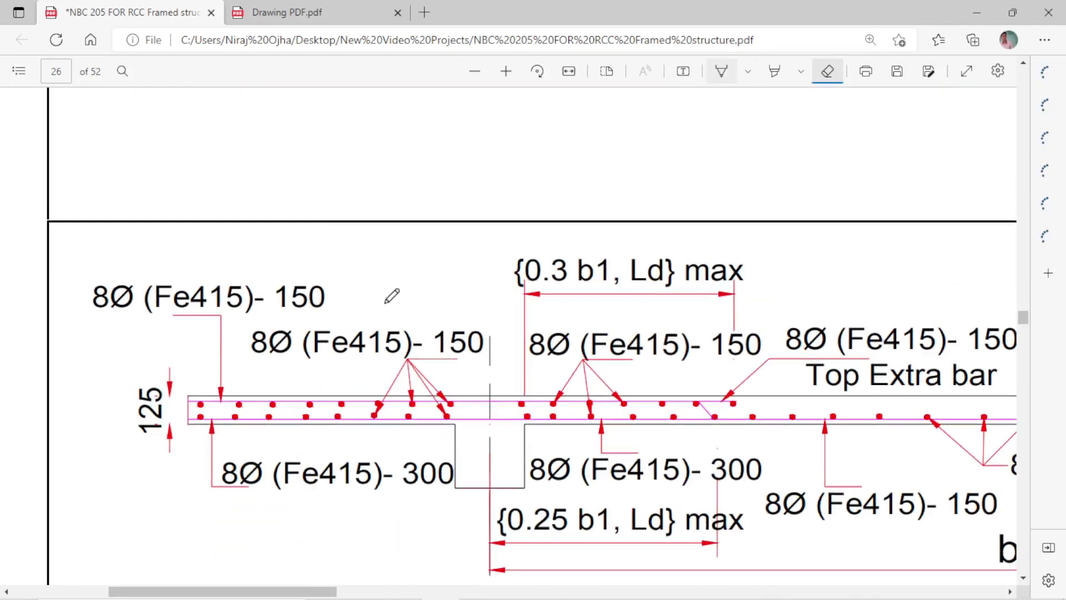
pyautogui.click(721, 71)
pyautogui.moveTo(211, 419); pyautogui.dragTo(649, 423)
pyautogui.click(828, 71)
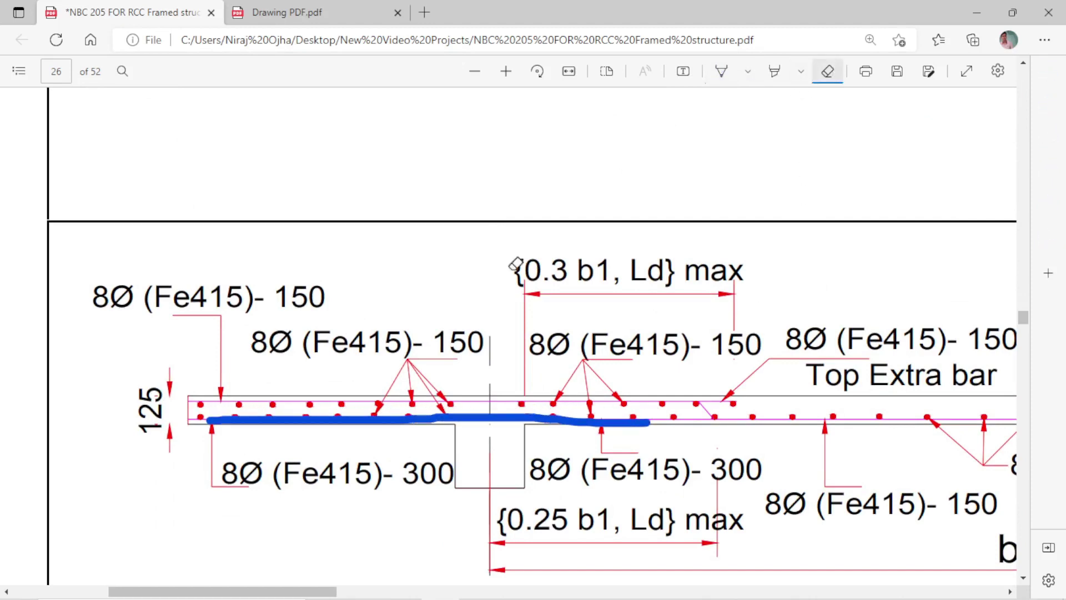
pyautogui.click(450, 417)
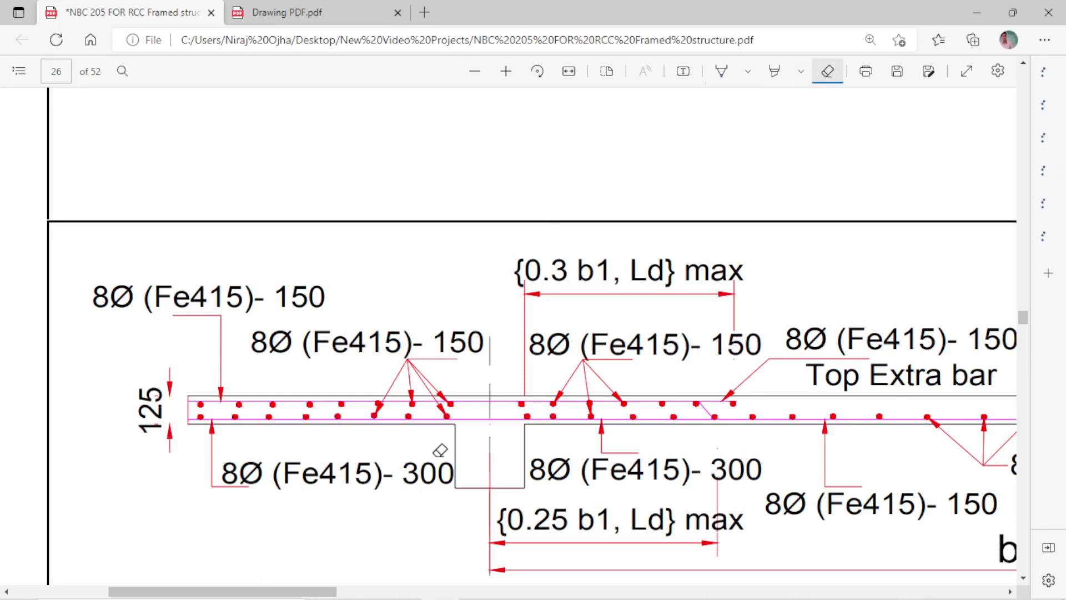
pyautogui.click(721, 71)
pyautogui.click(200, 417)
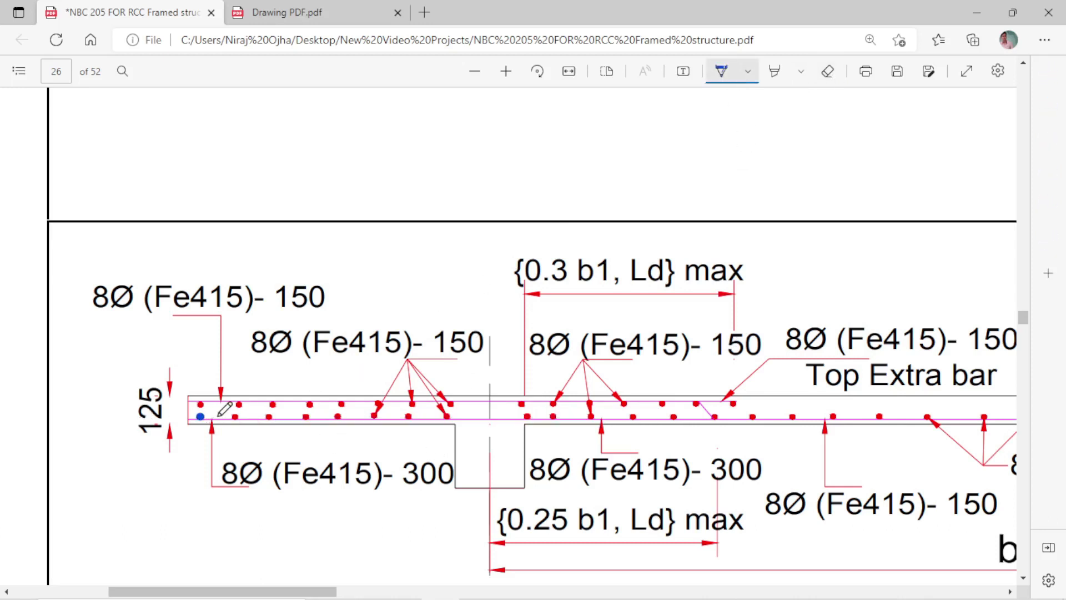
pyautogui.click(237, 416)
pyautogui.click(827, 71)
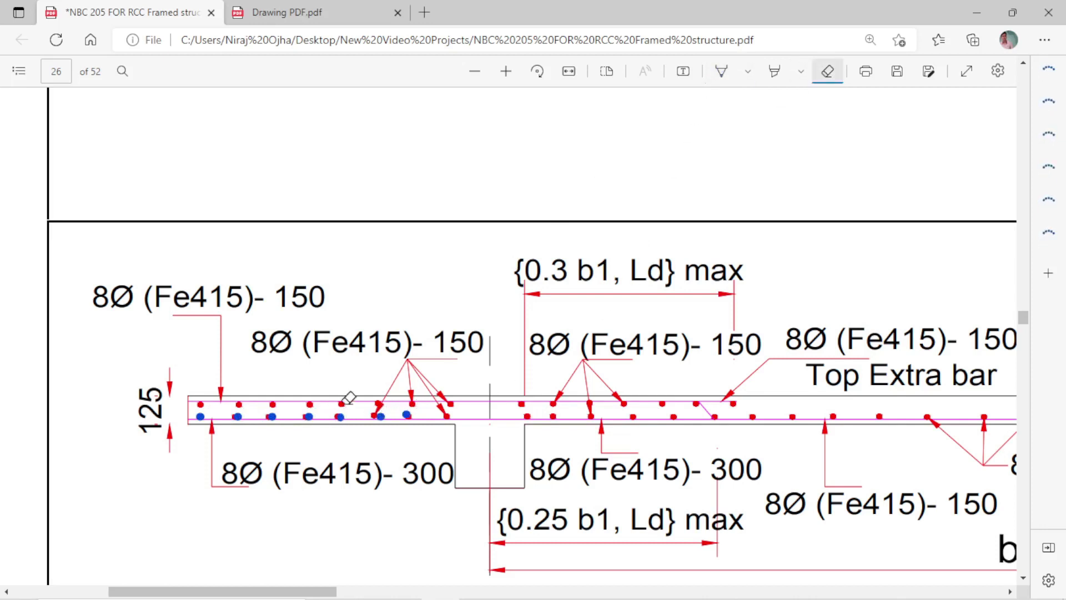
pyautogui.moveTo(434, 425)
pyautogui.mouseDown()
pyautogui.moveTo(332, 407)
pyautogui.moveTo(151, 415)
pyautogui.moveTo(210, 411)
pyautogui.mouseUp()
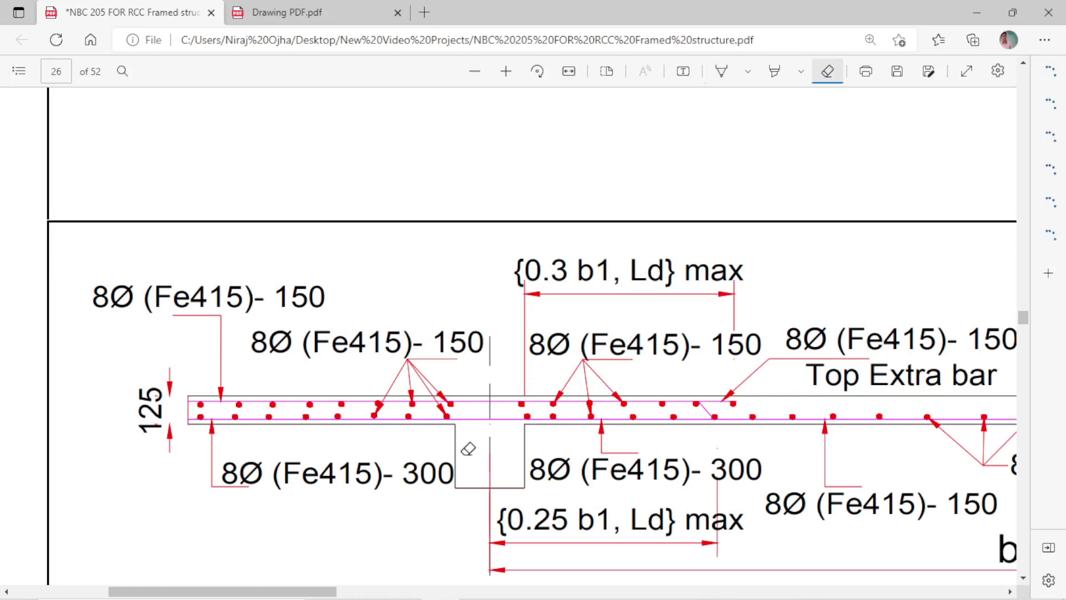
pyautogui.keyDown('ctrl'); pyautogui.scroll(-1, 271, 439); pyautogui.keyUp('ctrl')
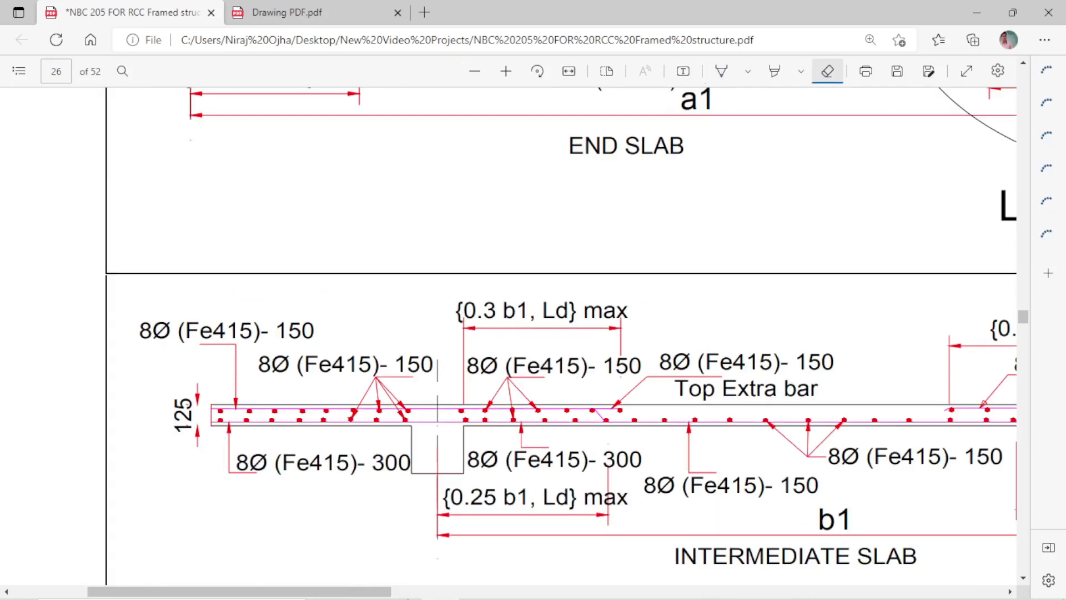
pyautogui.scroll(2, 251, 442)
pyautogui.scroll(3, 182, 283)
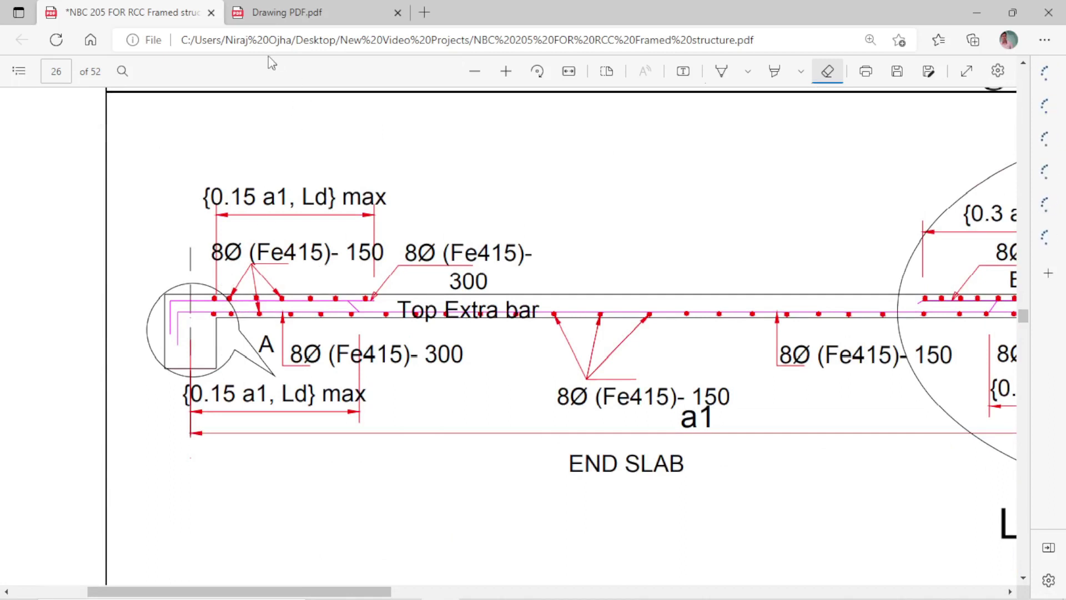
# - Bring AutoCAD forward and pan to the slab plan and its column grid
pyautogui.click(593, 585)
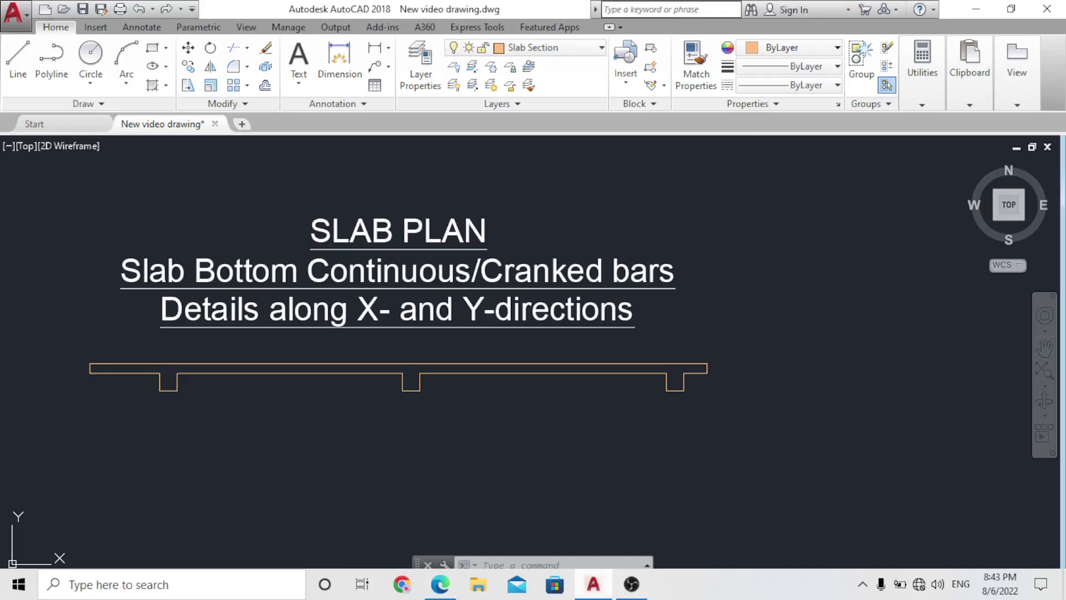
pyautogui.scroll(-3, 282, 415)
pyautogui.scroll(-2, 281, 415)
pyautogui.scroll(6, 281, 414)
pyautogui.scroll(-3, 281, 414)
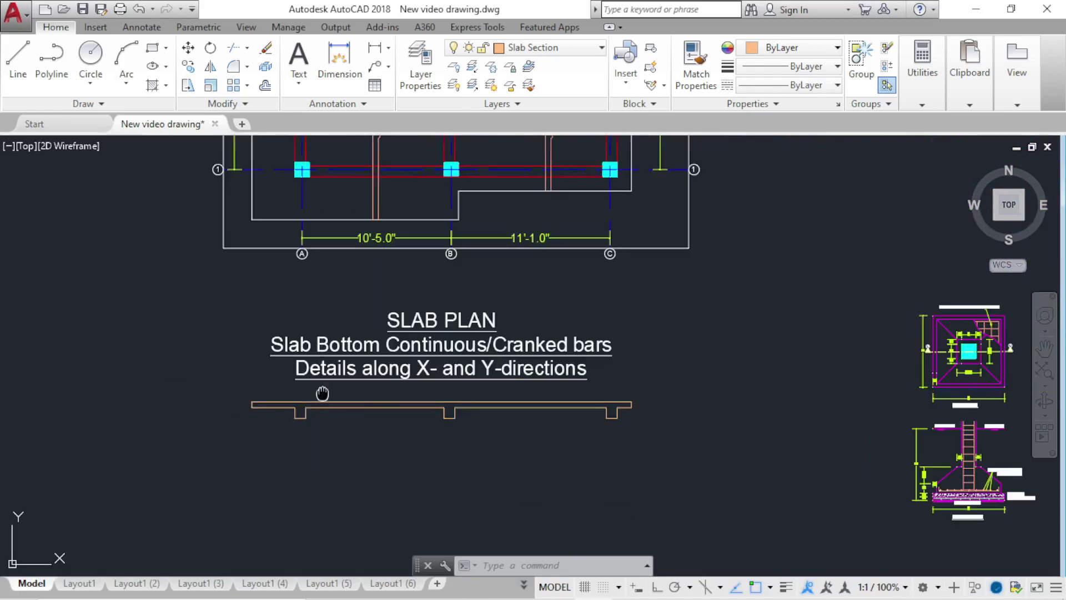
pyautogui.moveTo(324, 393); pyautogui.dragTo(298, 486, button='middle')
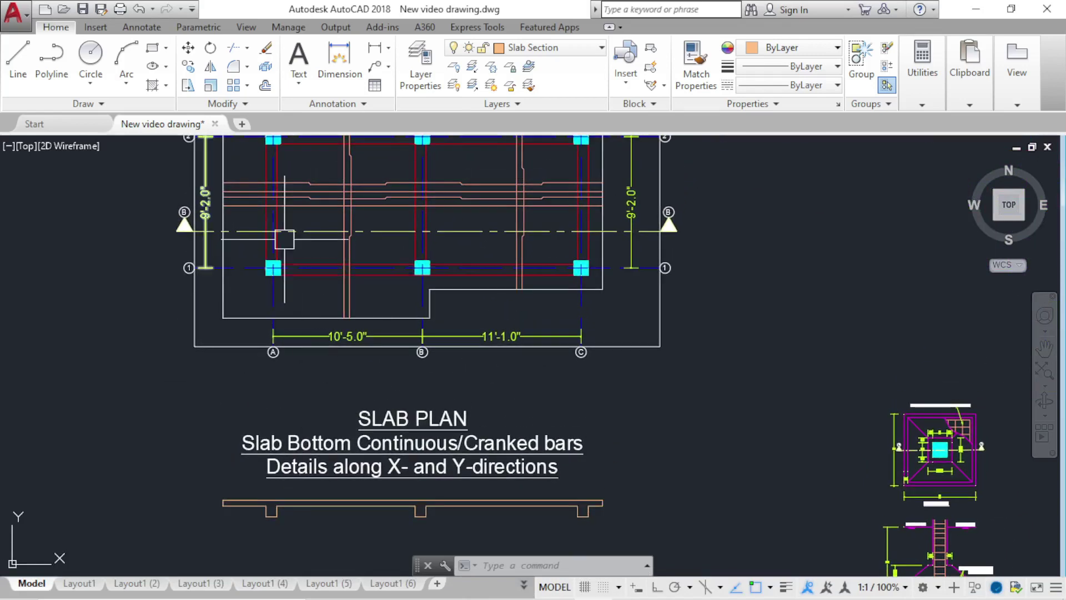
pyautogui.scroll(2, 338, 185)
pyautogui.moveTo(339, 186); pyautogui.dragTo(314, 336, button='middle')
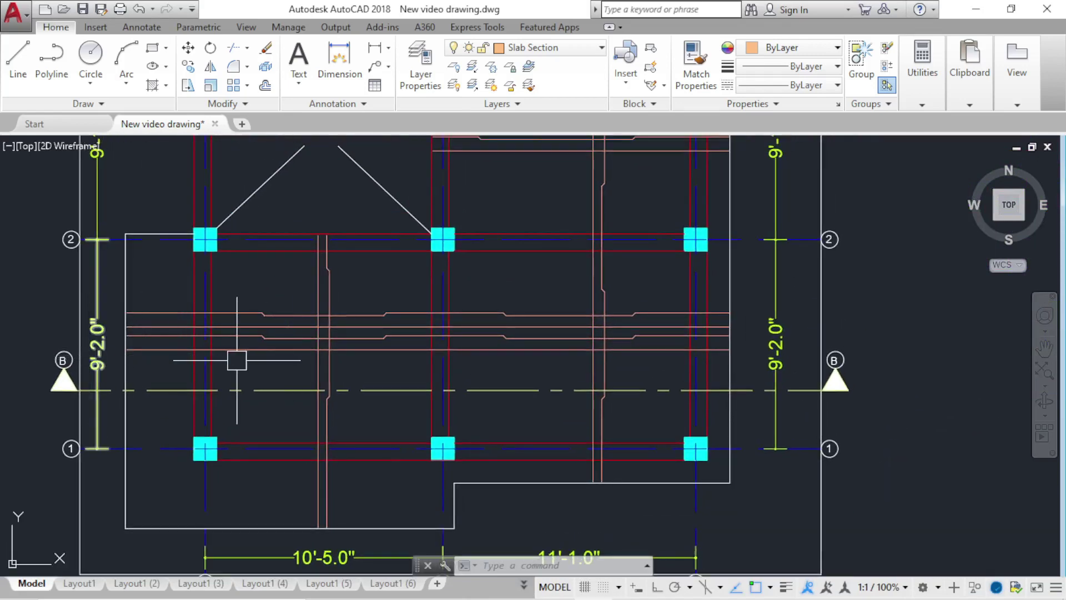
pyautogui.scroll(2, 238, 362)
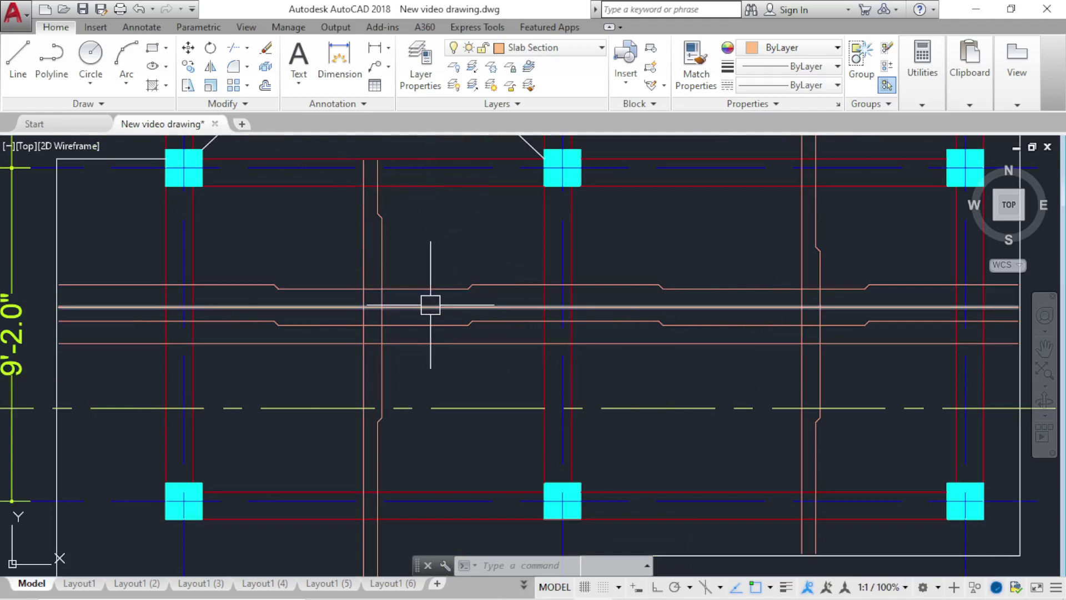
pyautogui.scroll(-5, 411, 311)
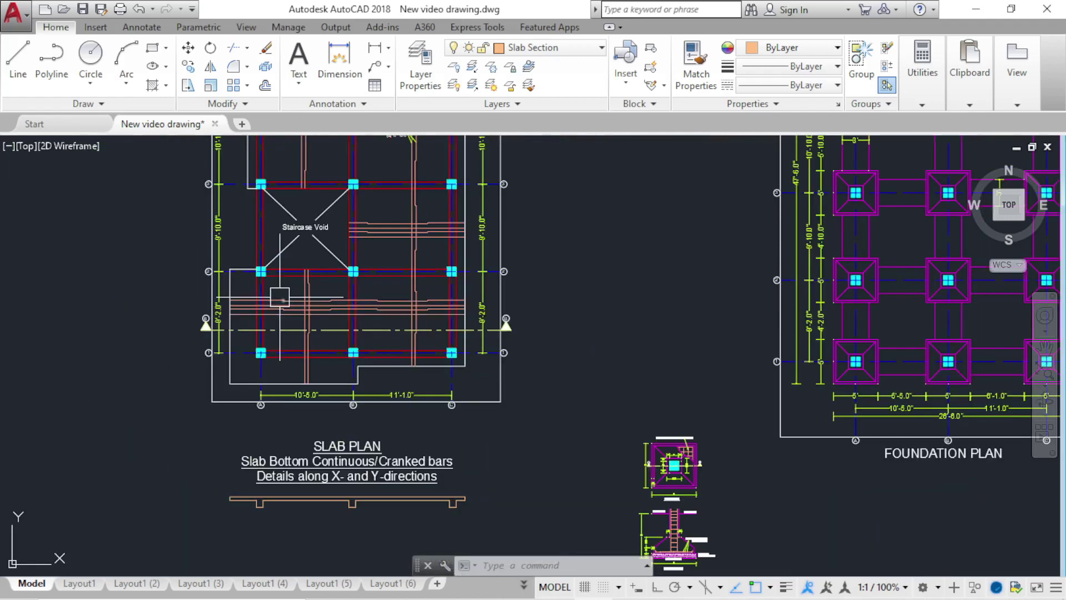
pyautogui.scroll(5, 278, 294)
pyautogui.scroll(-4, 417, 312)
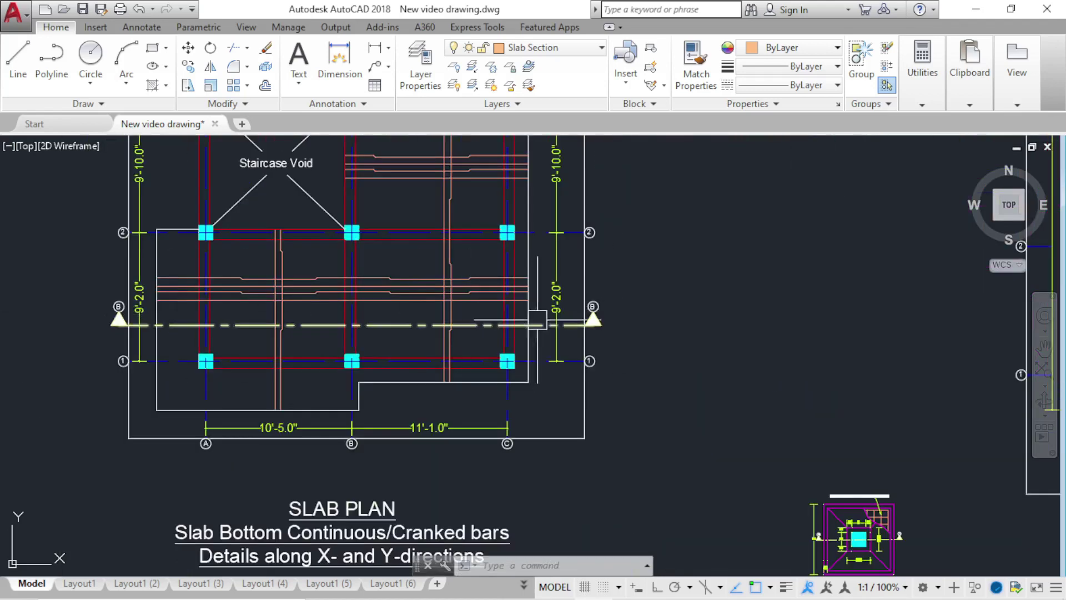
pyautogui.scroll(4, 158, 325)
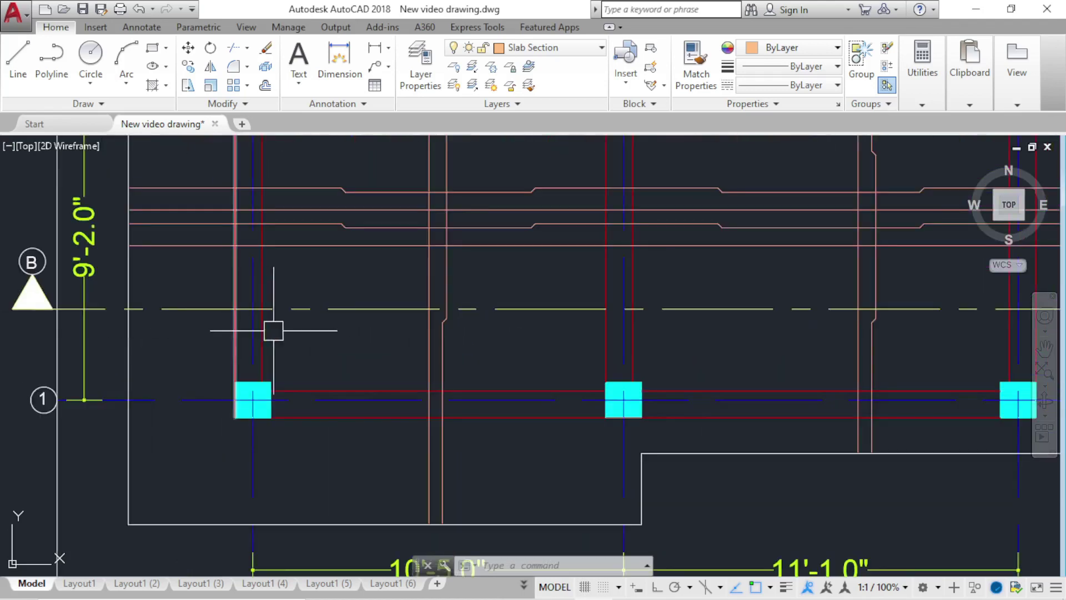
pyautogui.scroll(2, 369, 288)
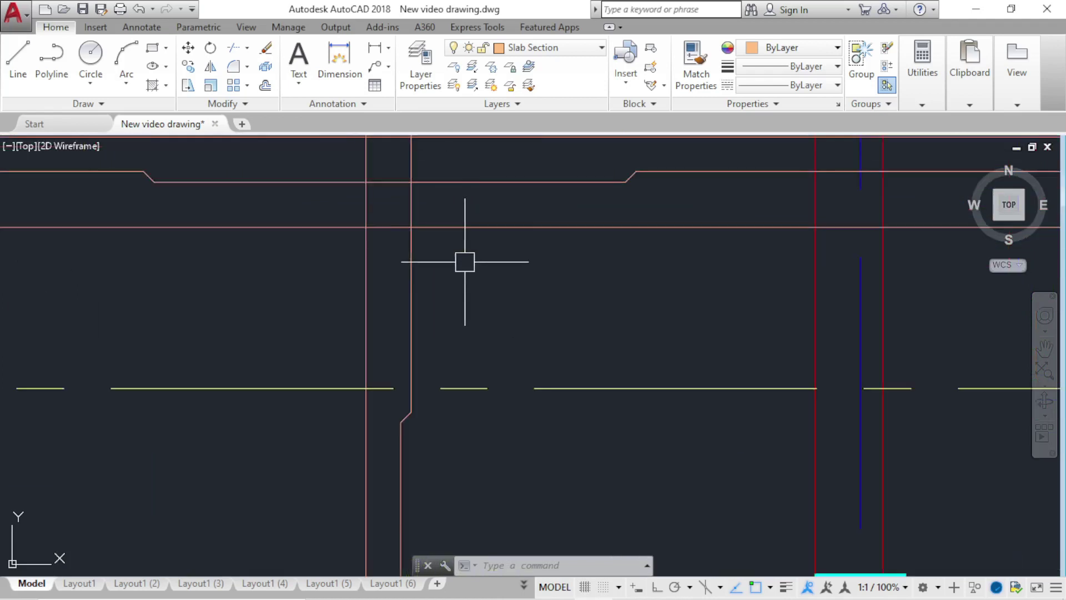
# - Check the four horizontal bar lines and the cranked vertical bar, then return to the NBC 205 PDF
pyautogui.moveTo(340, 374); pyautogui.dragTo(402, 372, button='middle')
pyautogui.click(543, 316)
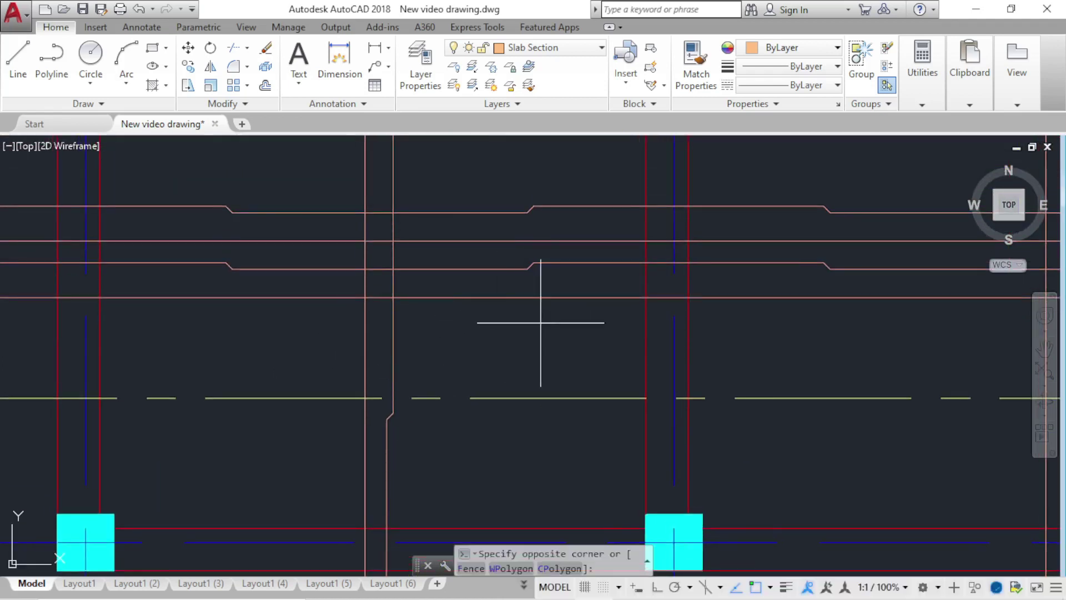
pyautogui.click(505, 155)
pyautogui.press('Escape')
pyautogui.click(364, 336)
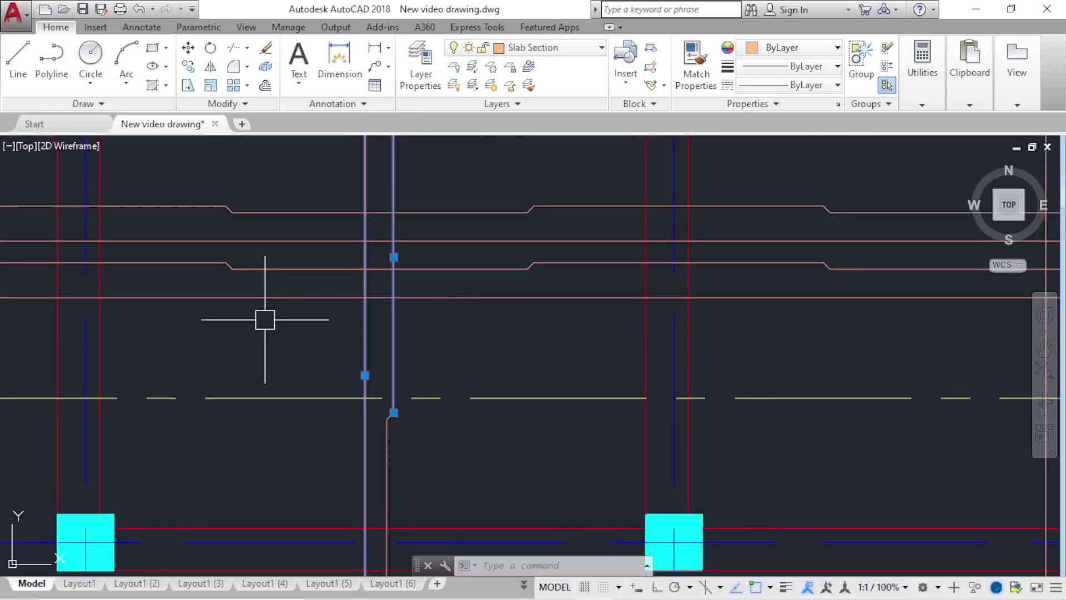
pyautogui.press('Escape')
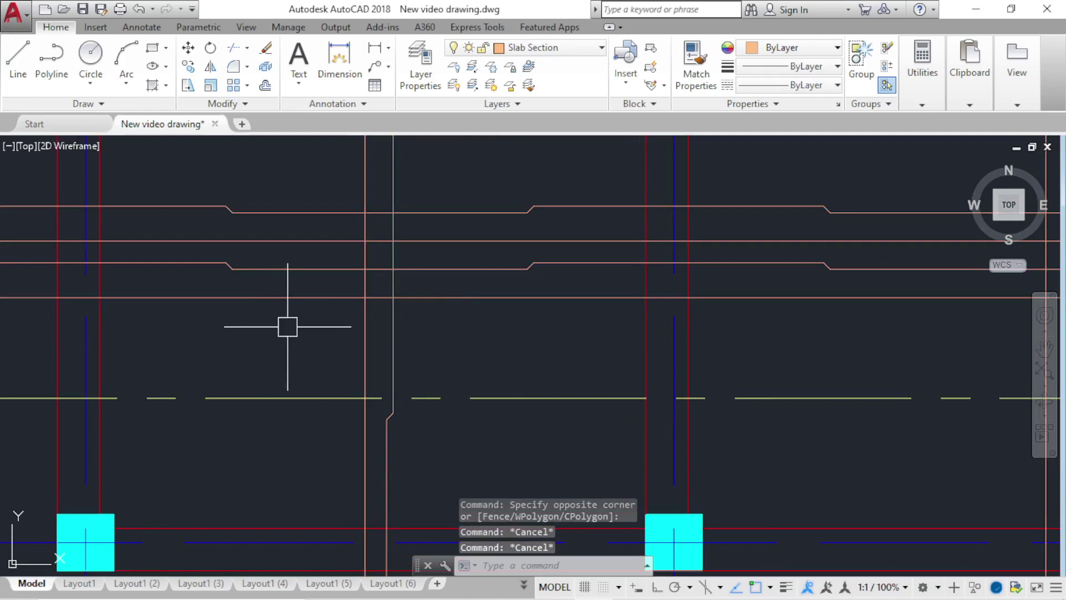
pyautogui.scroll(-2, 287, 327)
pyautogui.scroll(-2, 319, 345)
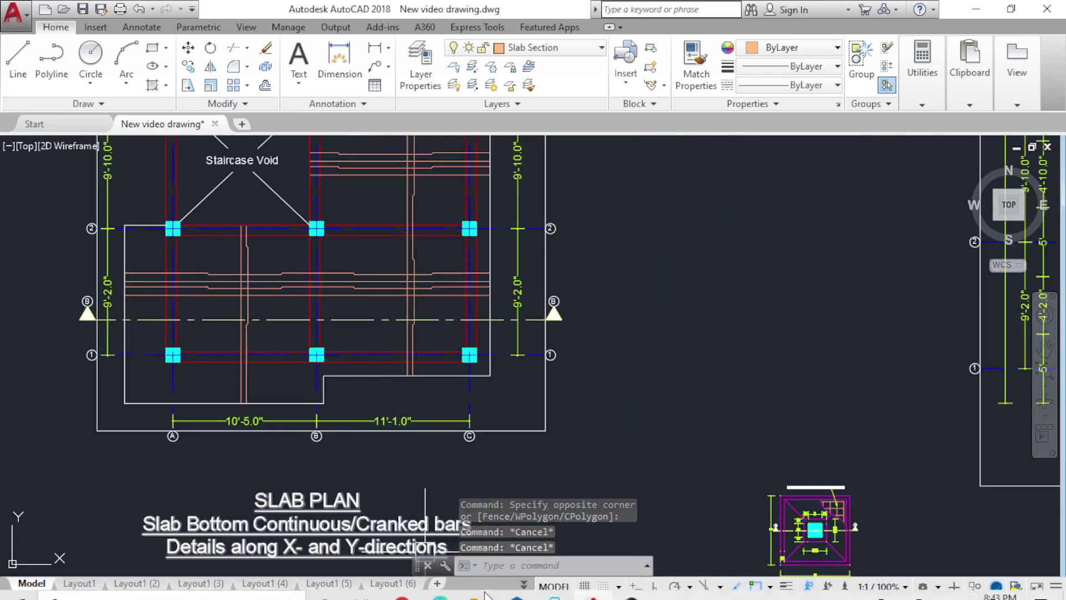
pyautogui.click(441, 584)
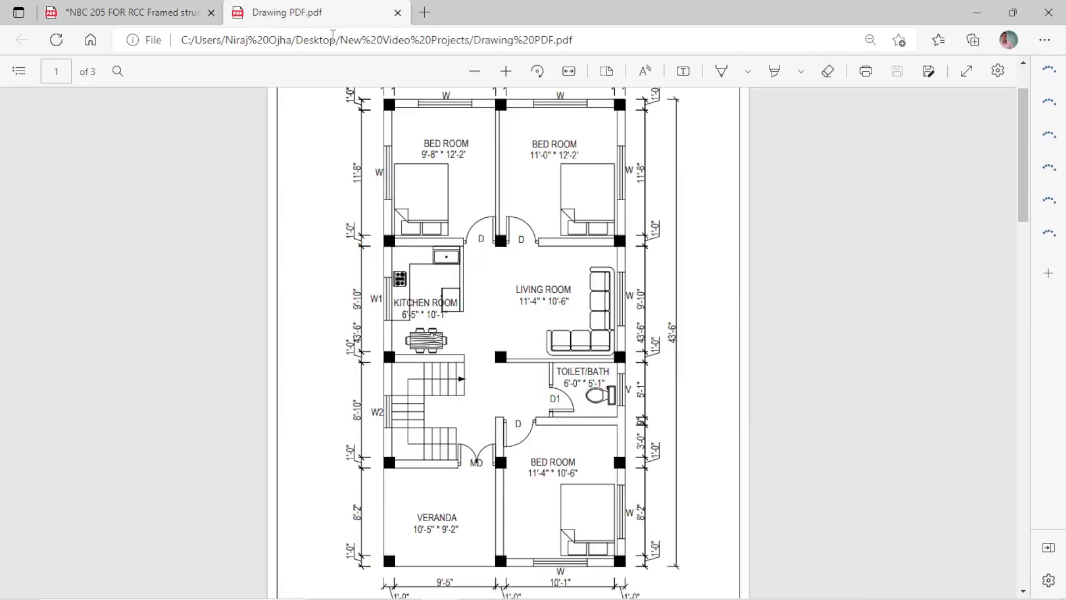
# - Open the Drawing PDF.pdf tab, then return to AutoCAD and zoom over the plans
pyautogui.click(333, 11)
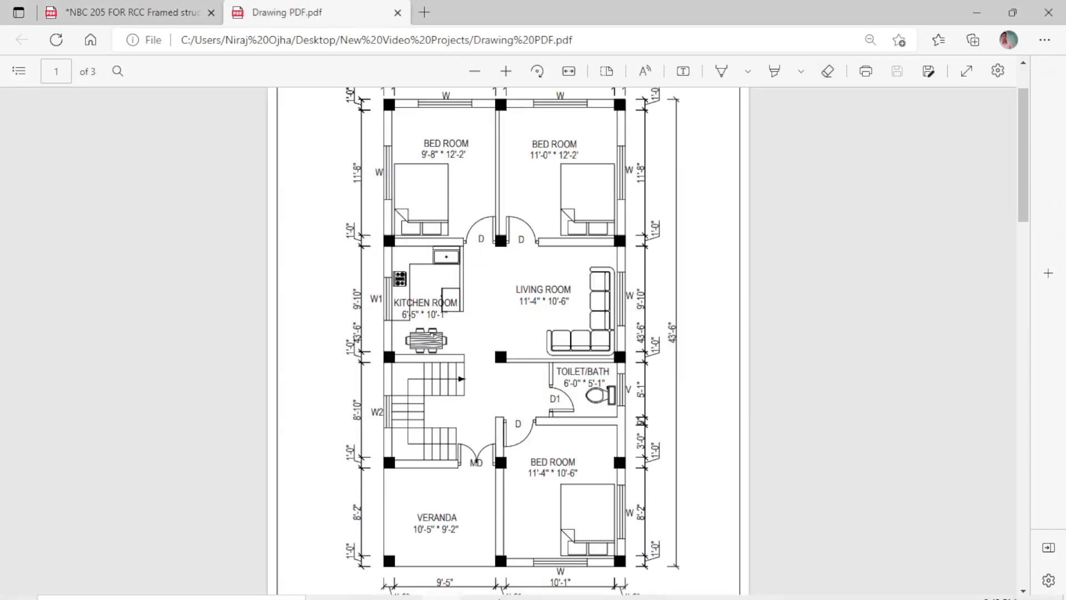
pyautogui.moveTo(532, 596)
pyautogui.click(593, 584)
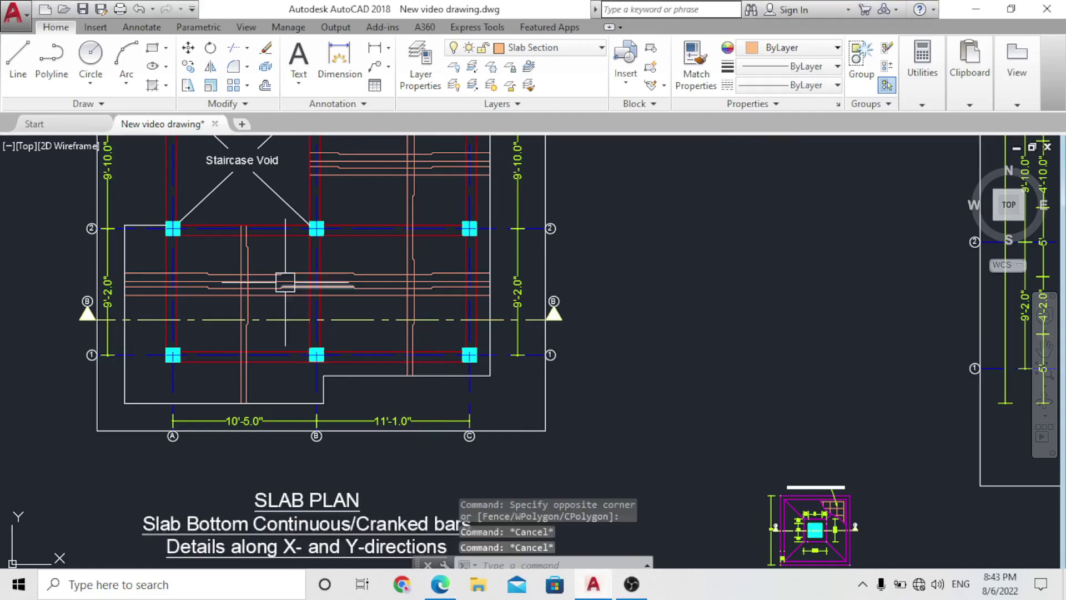
pyautogui.scroll(-3, 309, 343)
pyautogui.scroll(-2, 309, 343)
pyautogui.scroll(3, 309, 344)
pyautogui.scroll(3, 309, 343)
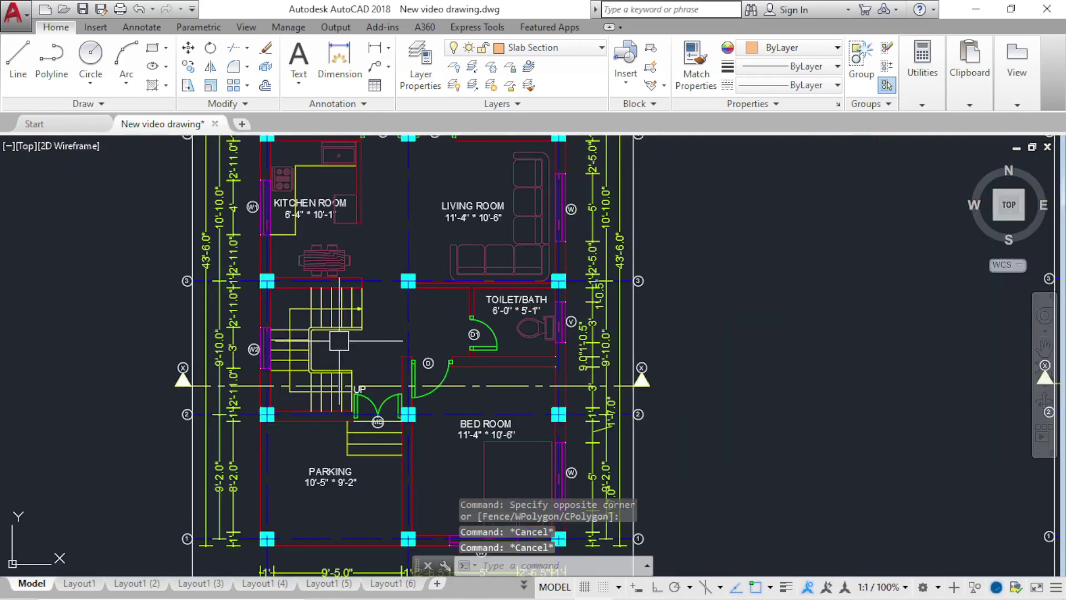
pyautogui.scroll(-3, 309, 344)
# - Pan AutoCAD so the slab and foundation plans fill the view, then show the floor plan PDF
pyautogui.moveTo(309, 344); pyautogui.dragTo(746, 374, button='middle')
pyautogui.scroll(-3, 747, 375)
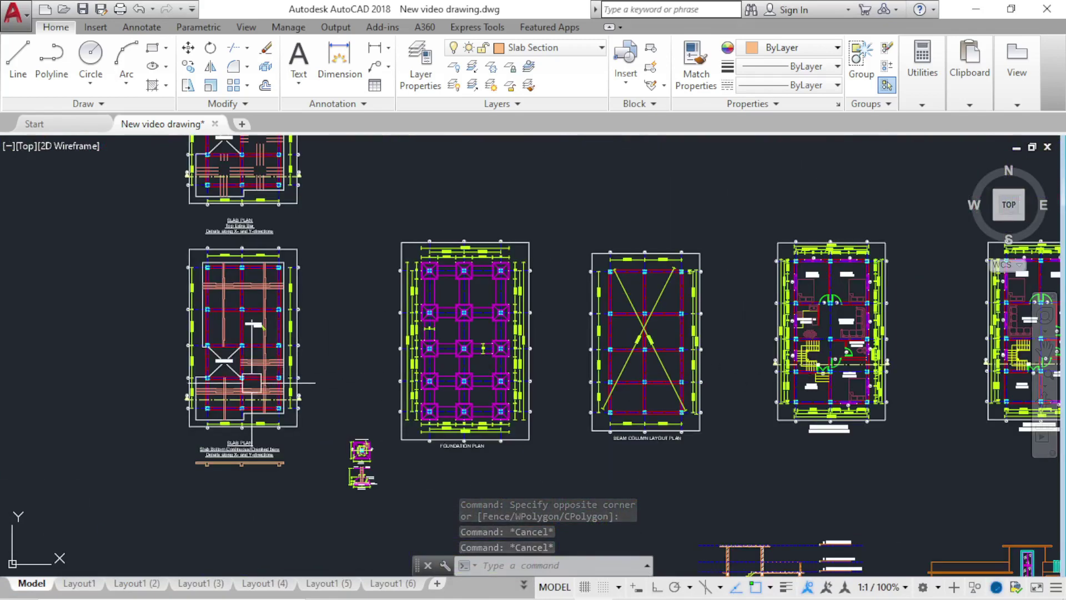
pyautogui.scroll(4, 252, 385)
pyautogui.moveTo(238, 144); pyautogui.dragTo(369, 221, button='middle')
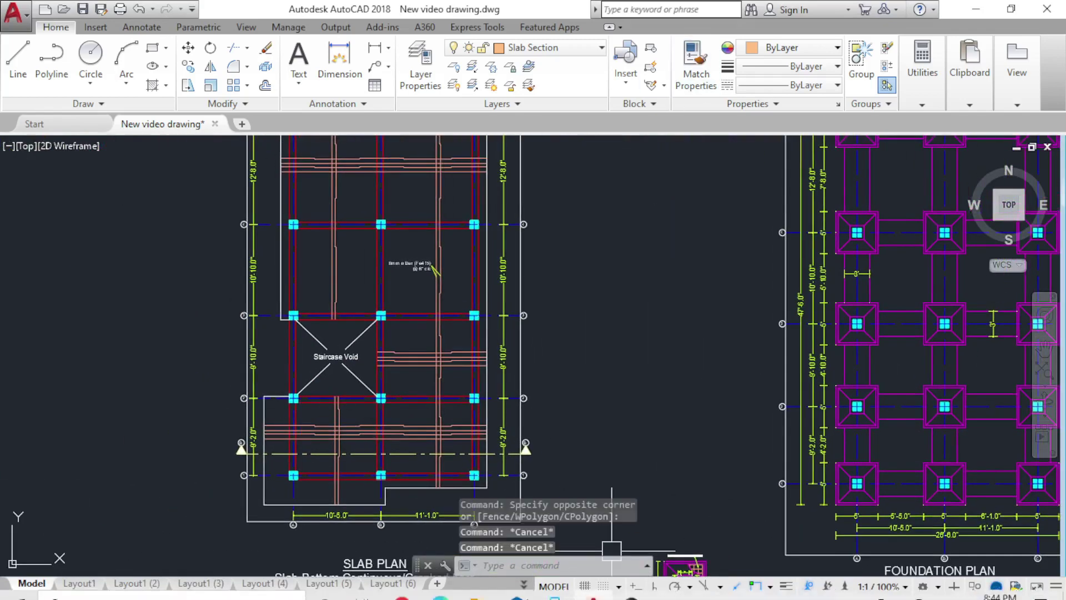
pyautogui.click(439, 583)
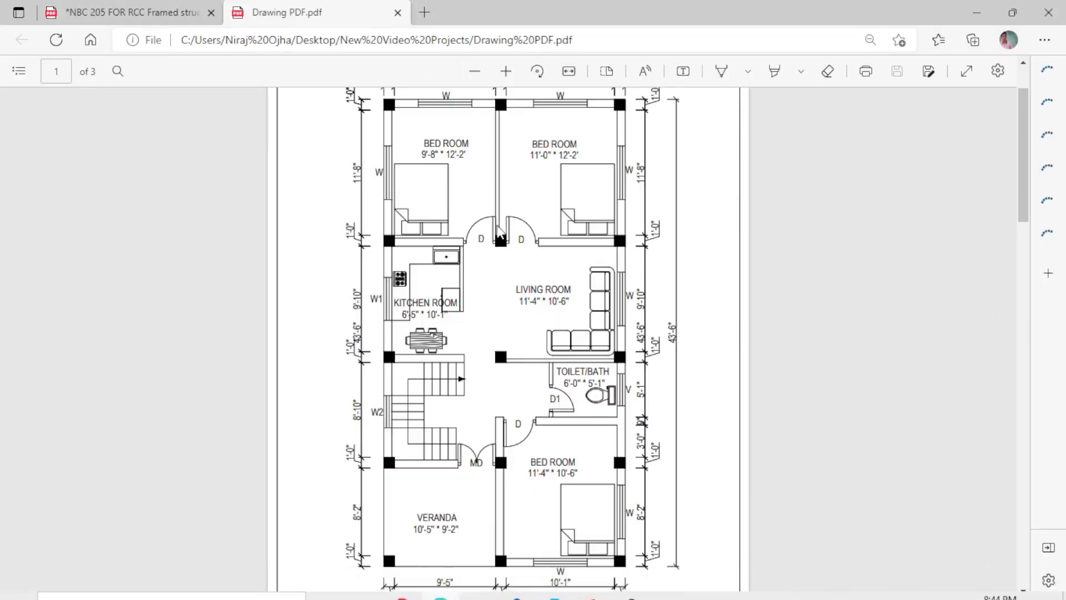
# - Ink a line across the top bedrooms and circle the 22'-6" width with a note
pyautogui.scroll(3, 379, 333)
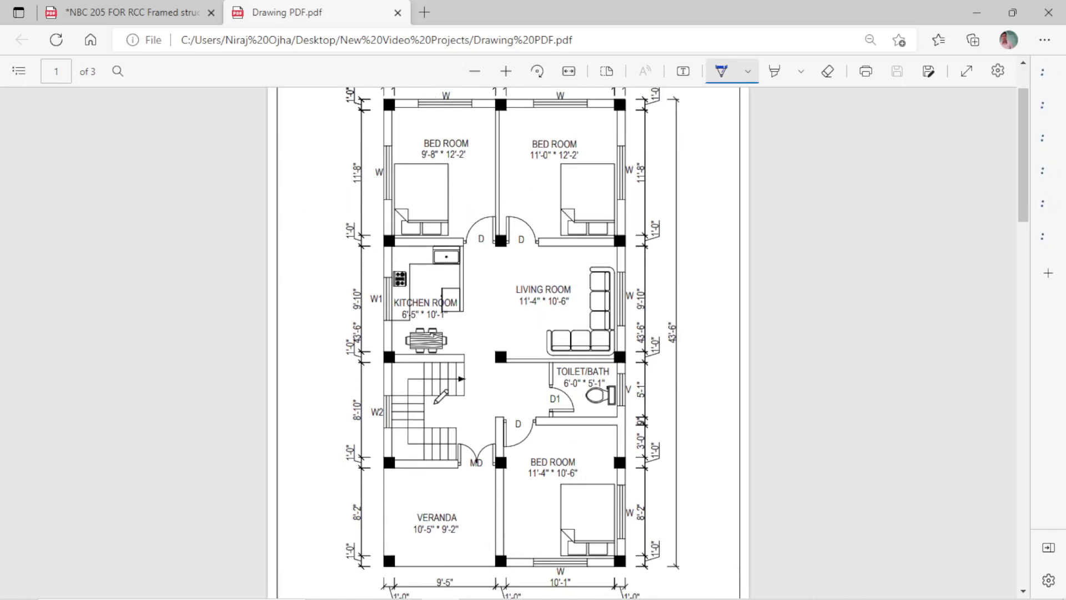
pyautogui.scroll(3, 442, 396)
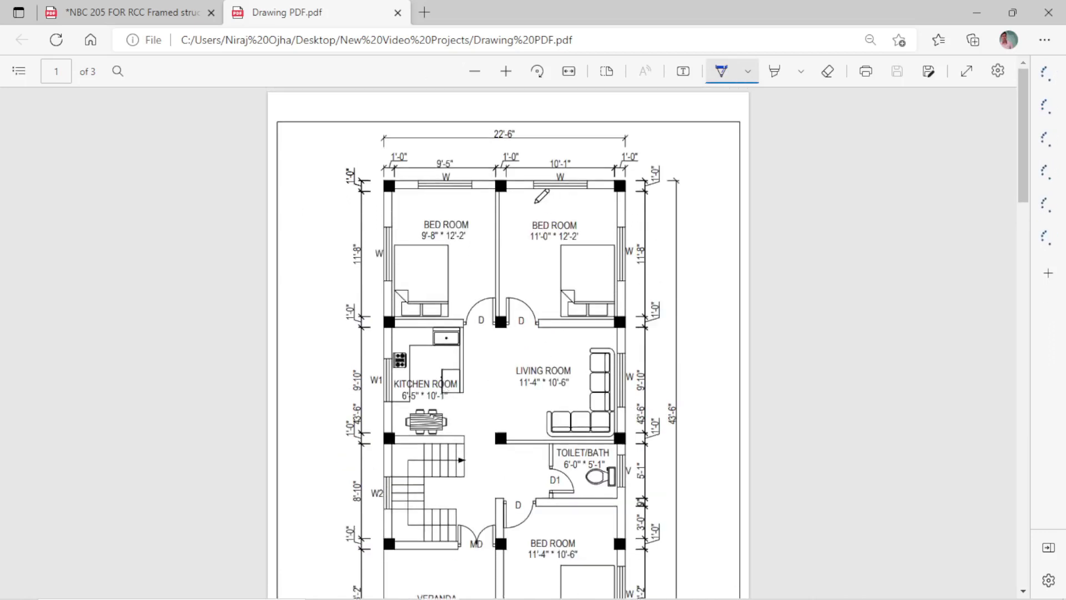
pyautogui.scroll(-5, 542, 135)
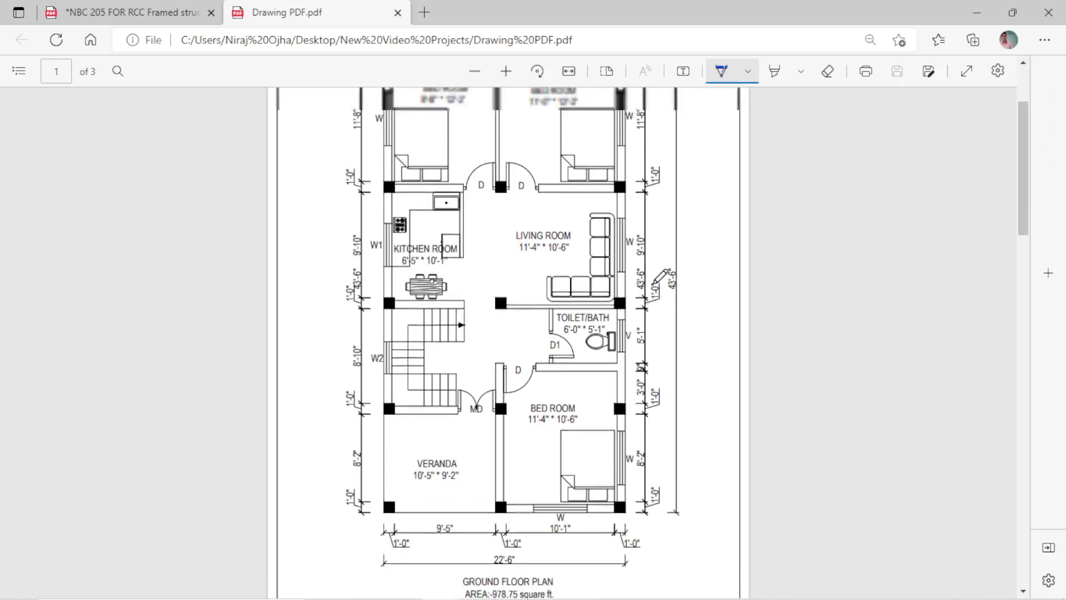
pyautogui.scroll(5, 655, 280)
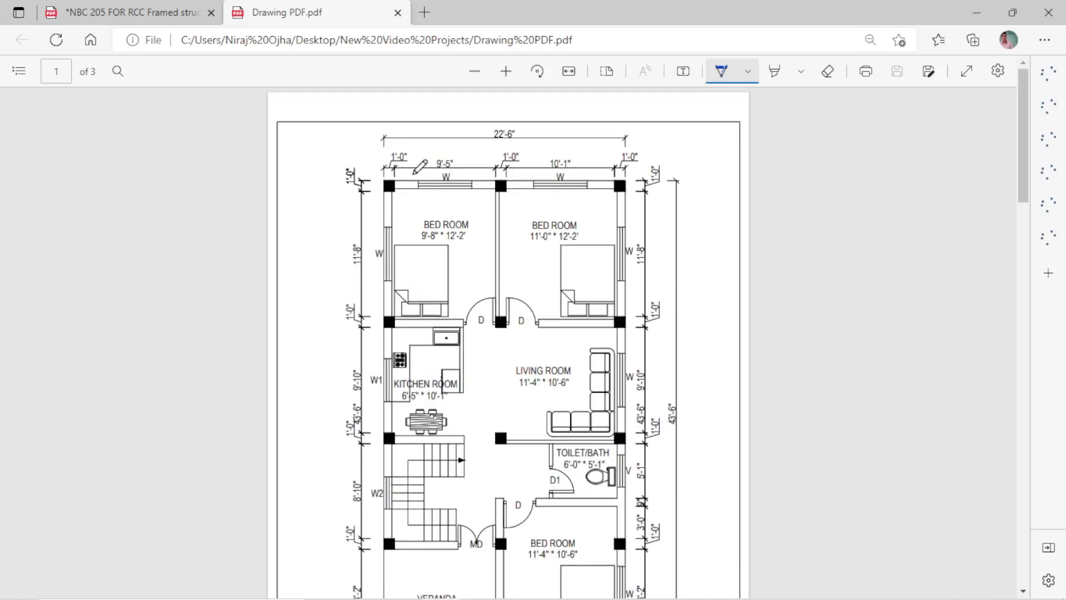
pyautogui.moveTo(370, 239); pyautogui.dragTo(660, 217)
pyautogui.moveTo(484, 137)
pyautogui.mouseDown()
pyautogui.moveTo(530, 146)
pyautogui.moveTo(525, 120)
pyautogui.moveTo(487, 125)
pyautogui.moveTo(497, 140)
pyautogui.mouseUp()
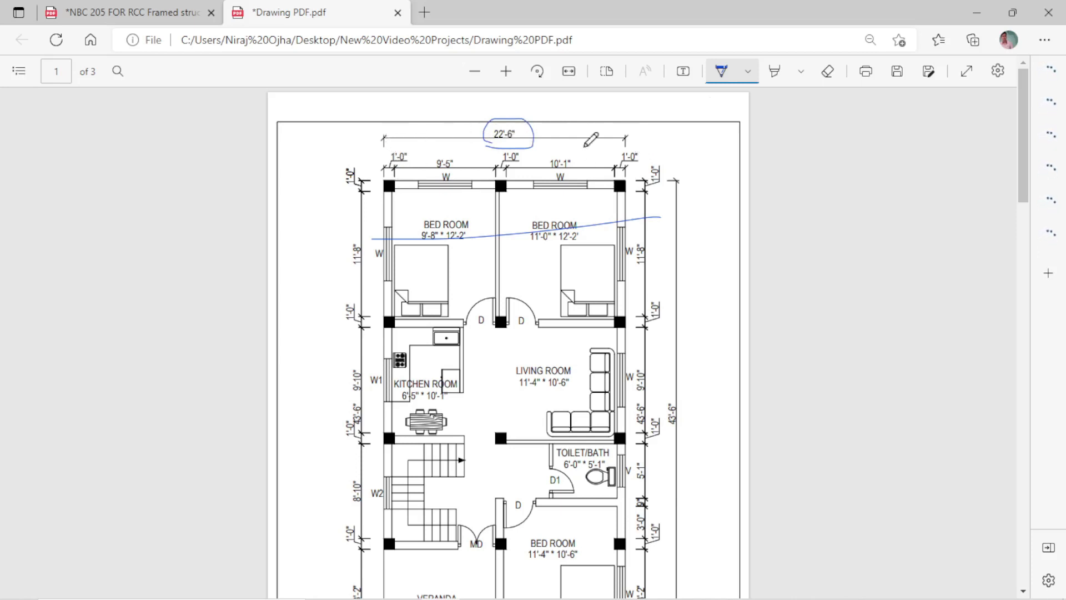
pyautogui.moveTo(554, 131)
pyautogui.mouseDown()
pyautogui.moveTo(558, 150)
pyautogui.moveTo(579, 129)
pyautogui.moveTo(622, 151)
pyautogui.mouseUp()
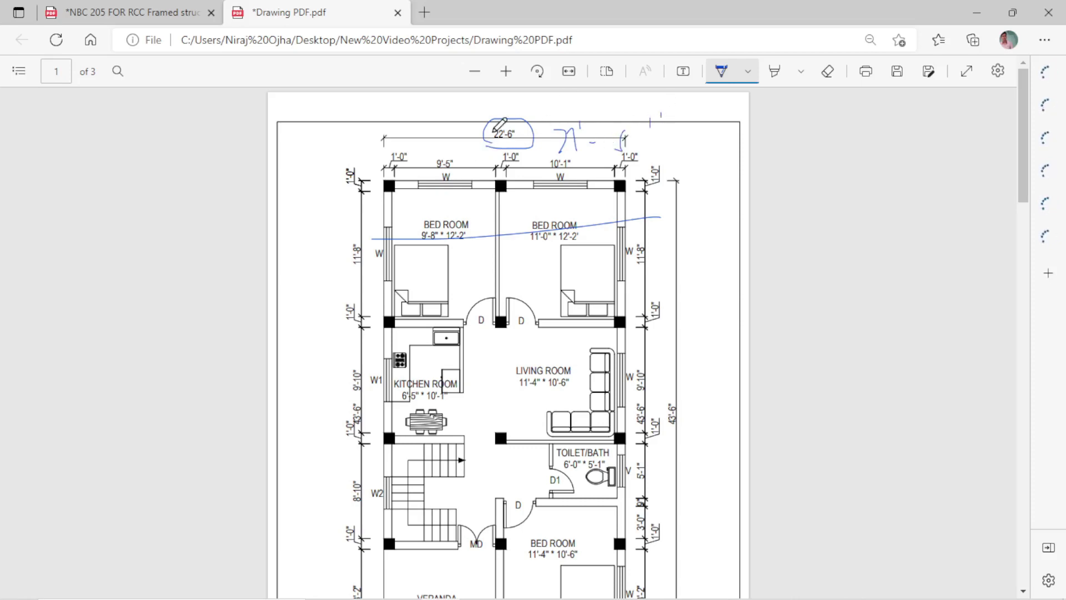
# - Circle the 43'-6" overall length and add further ink strokes on the plan
pyautogui.scroll(-1, 492, 133)
pyautogui.scroll(-2, 492, 133)
pyautogui.scroll(3, 687, 276)
pyautogui.moveTo(332, 166); pyautogui.dragTo(356, 542)
pyautogui.scroll(-3, 616, 237)
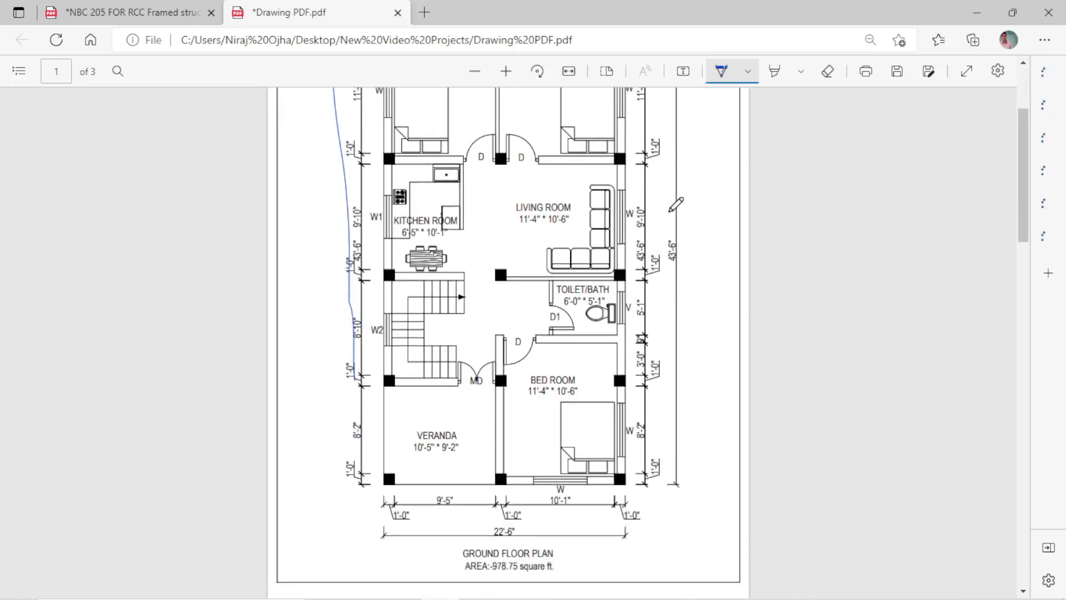
pyautogui.moveTo(677, 222); pyautogui.dragTo(673, 224)
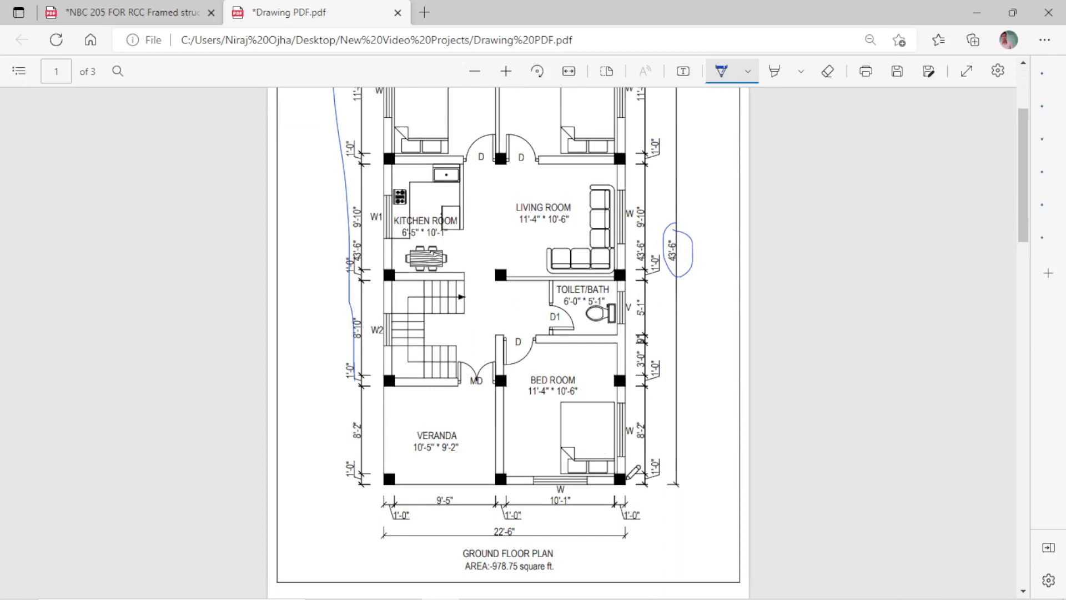
pyautogui.scroll(3, 636, 478)
pyautogui.moveTo(372, 159); pyautogui.dragTo(661, 135)
pyautogui.scroll(-2, 661, 135)
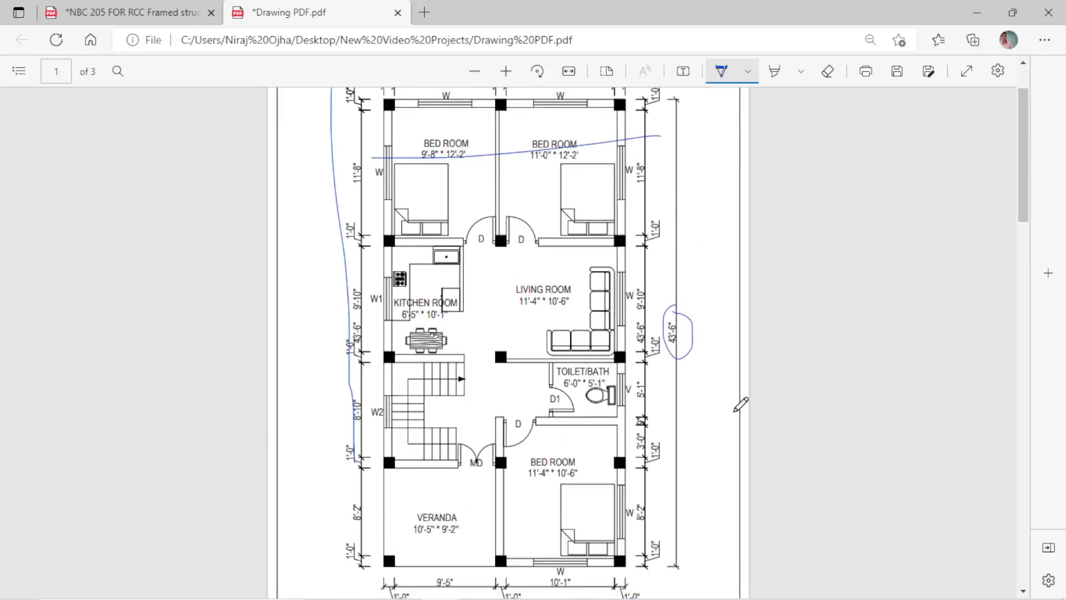
# - Erase the bedroom line, the 22'-6" circle with its note, and the 43'-6" ellipse
pyautogui.scroll(3, 721, 277)
pyautogui.click(827, 71)
pyautogui.moveTo(643, 150); pyautogui.dragTo(535, 276)
pyautogui.moveTo(513, 309); pyautogui.dragTo(257, 306)
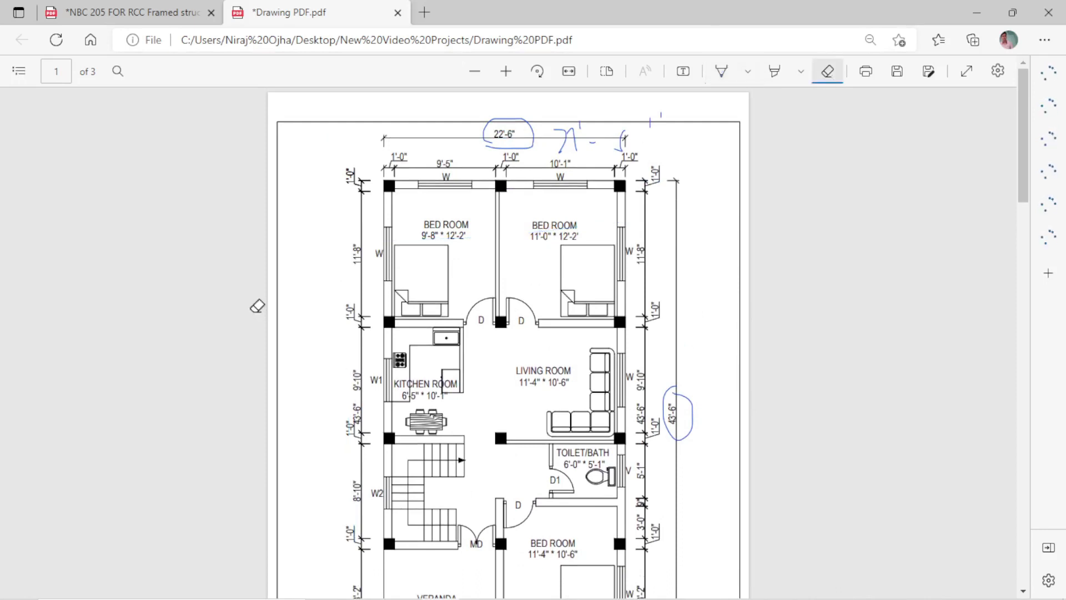
pyautogui.moveTo(494, 144)
pyautogui.mouseDown()
pyautogui.moveTo(666, 129)
pyautogui.moveTo(572, 120)
pyautogui.moveTo(647, 121)
pyautogui.moveTo(589, 145)
pyautogui.mouseUp()
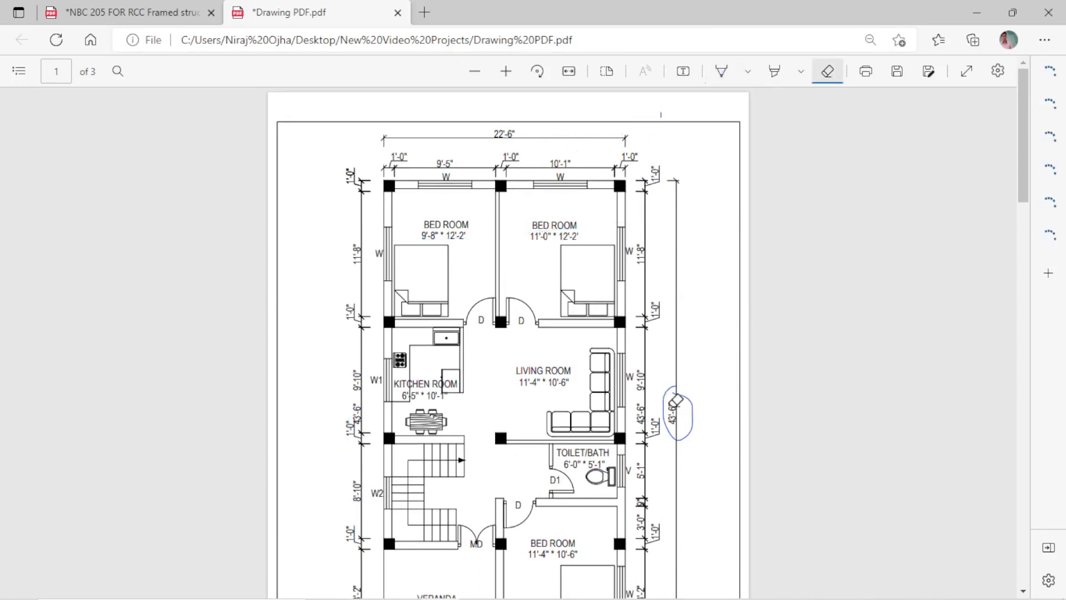
pyautogui.click(675, 400)
# - Scroll over the floor plan to confirm no ink marks remain
pyautogui.scroll(-3, 487, 309)
pyautogui.scroll(1, 566, 500)
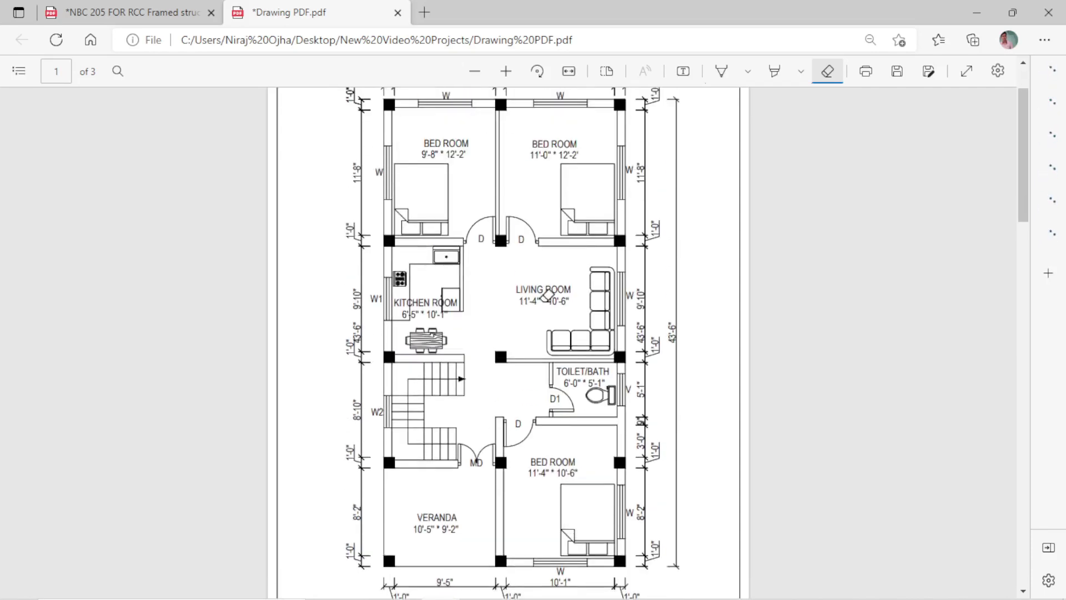
pyautogui.scroll(2, 616, 332)
pyautogui.scroll(-3, 533, 91)
pyautogui.scroll(3, 566, 167)
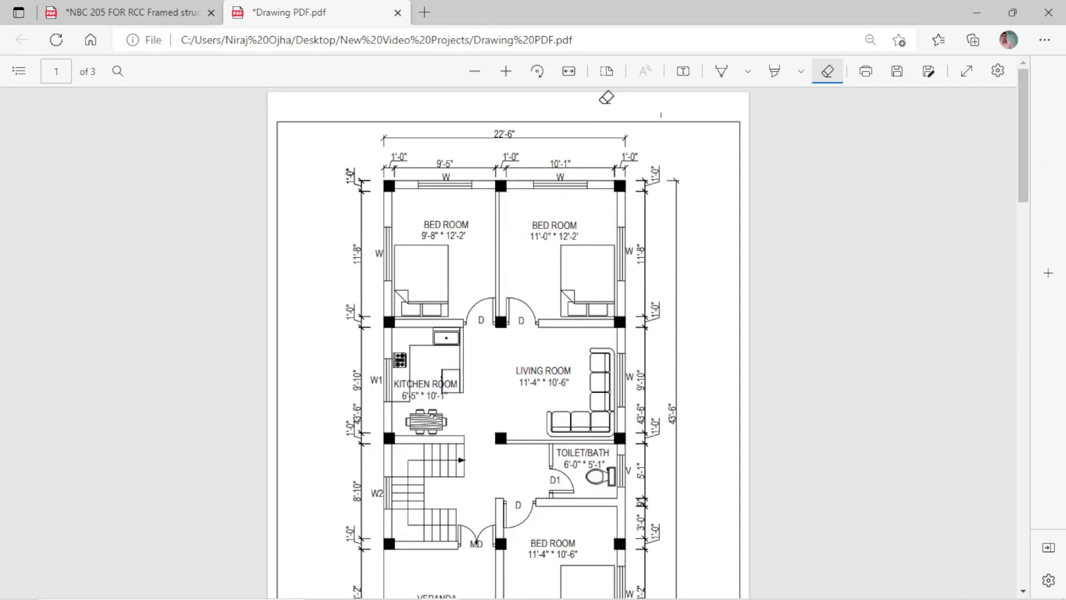
pyautogui.scroll(-2, 605, 97)
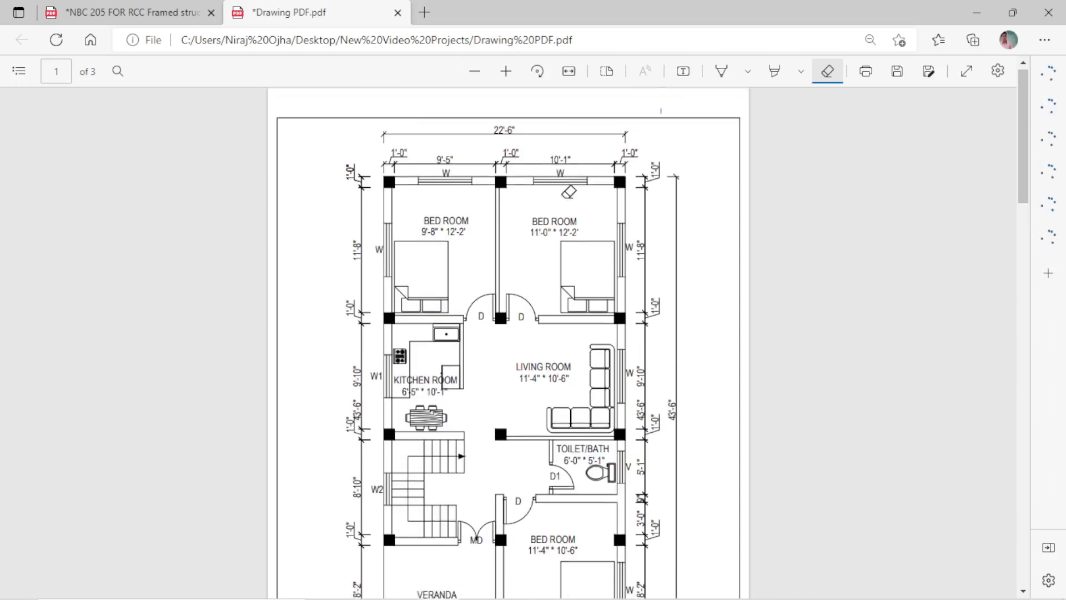
pyautogui.scroll(2, 551, 170)
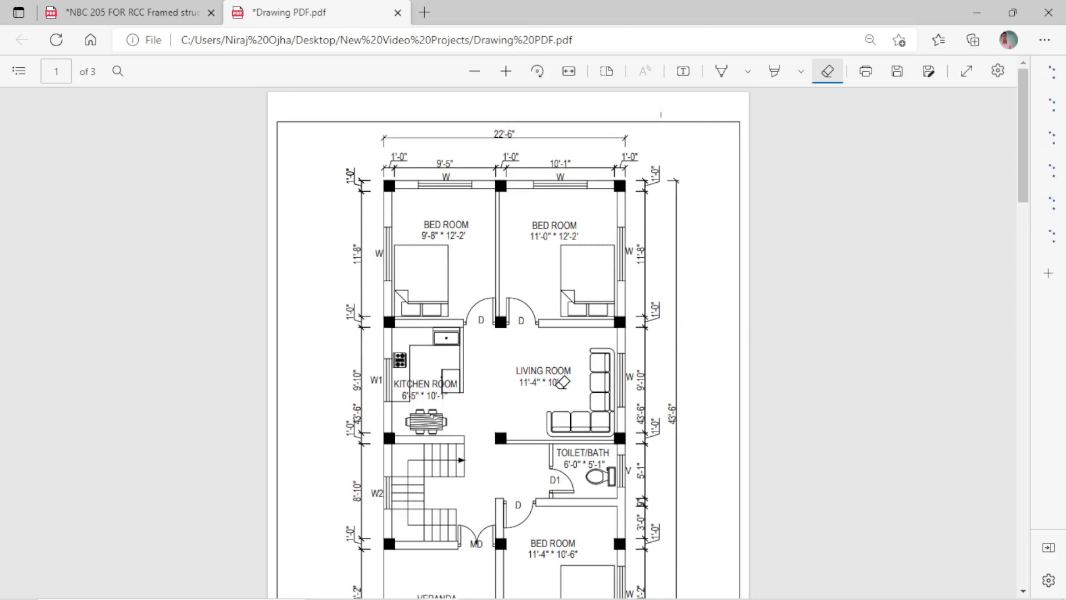
pyautogui.scroll(-3, 605, 571)
pyautogui.scroll(3, 640, 481)
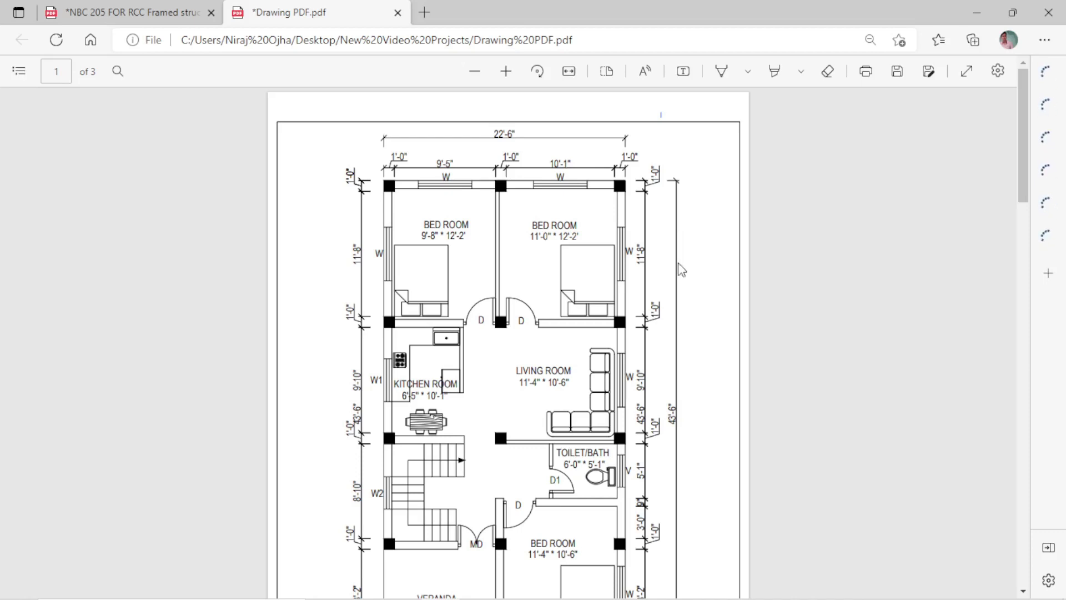
# - Glance at the NBC 205 end slab detail, then return to the floor plan drawing
pyautogui.click(139, 13)
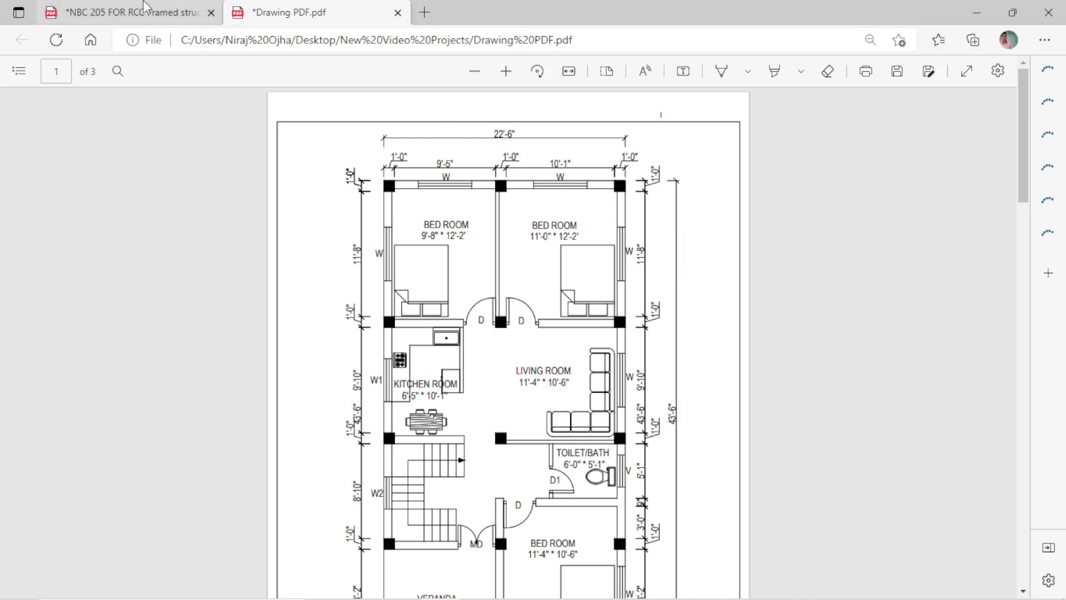
pyautogui.click(337, 7)
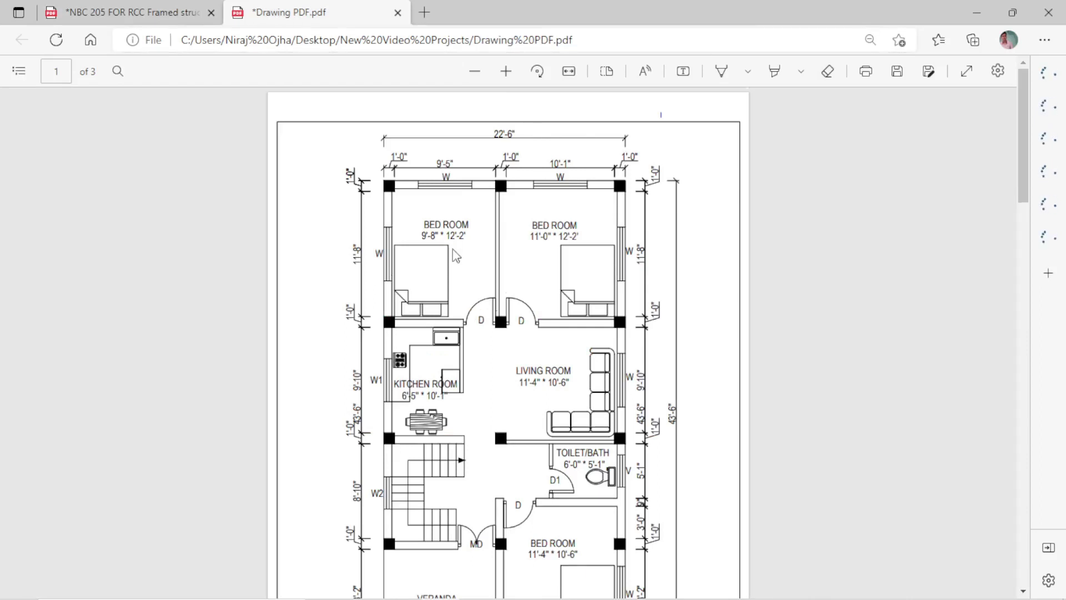
pyautogui.scroll(-4, 456, 256)
pyautogui.scroll(2, 577, 495)
pyautogui.scroll(2, 590, 495)
pyautogui.scroll(-2, 562, 302)
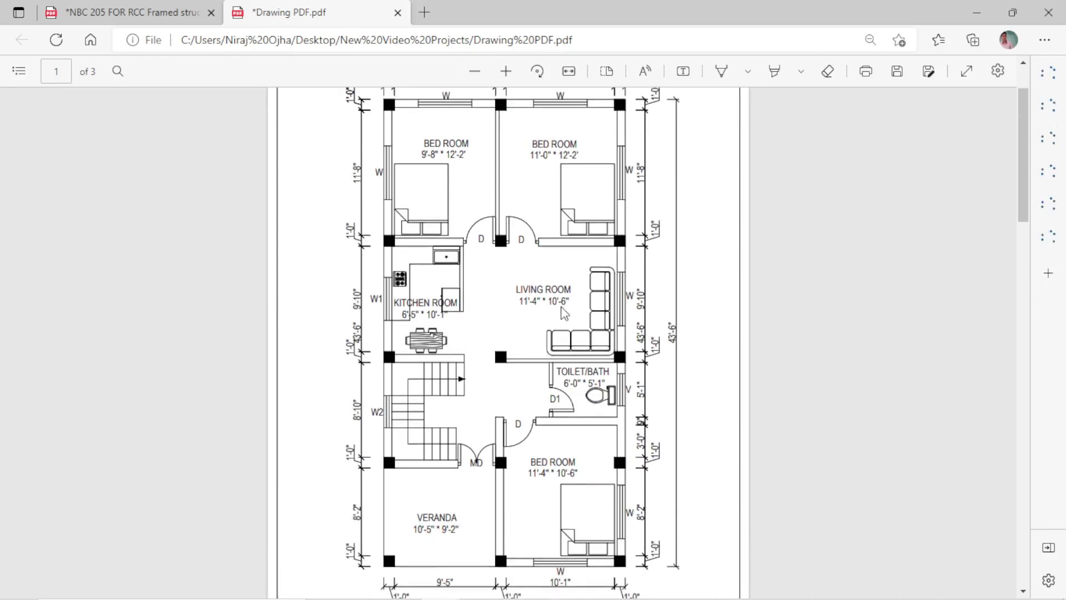
# - Ink outlines around the veranda and lower-right bedroom, then erase both strokes
pyautogui.click(721, 71)
pyautogui.moveTo(422, 462); pyautogui.dragTo(393, 467)
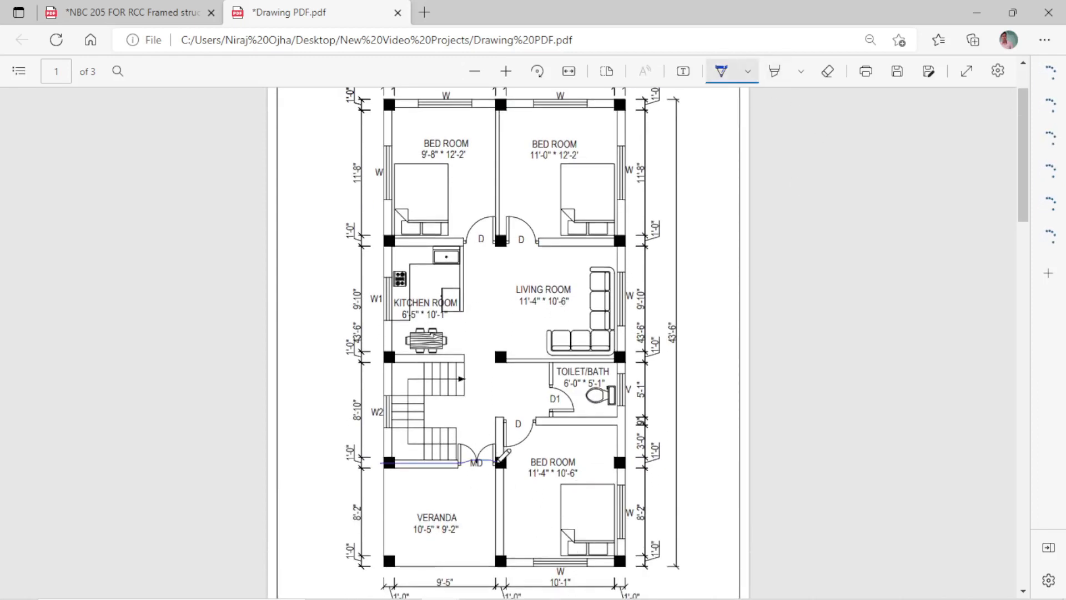
pyautogui.moveTo(510, 467); pyautogui.dragTo(613, 565)
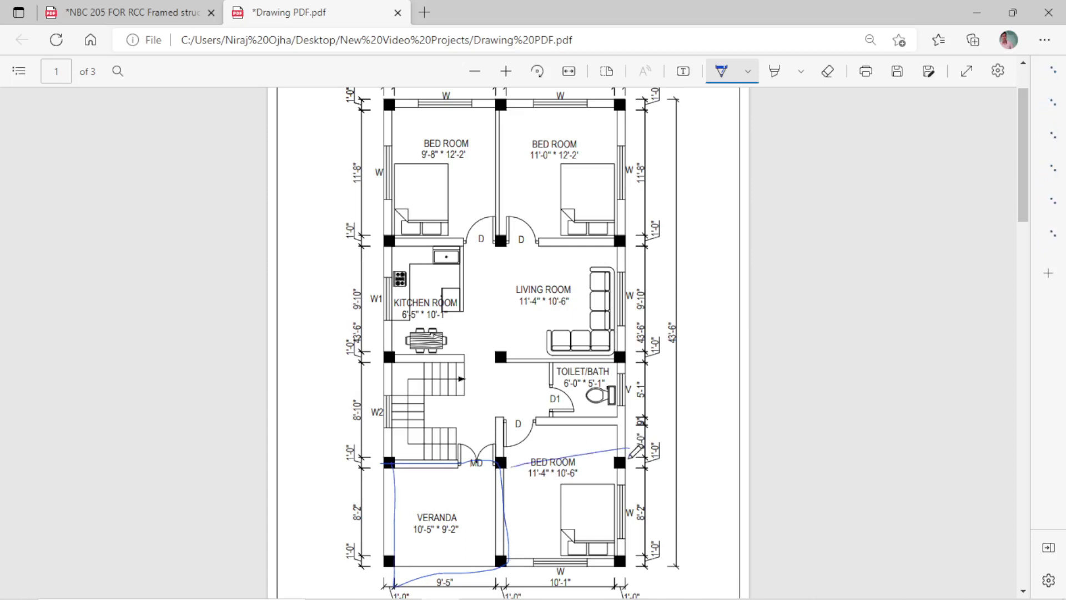
pyautogui.click(826, 71)
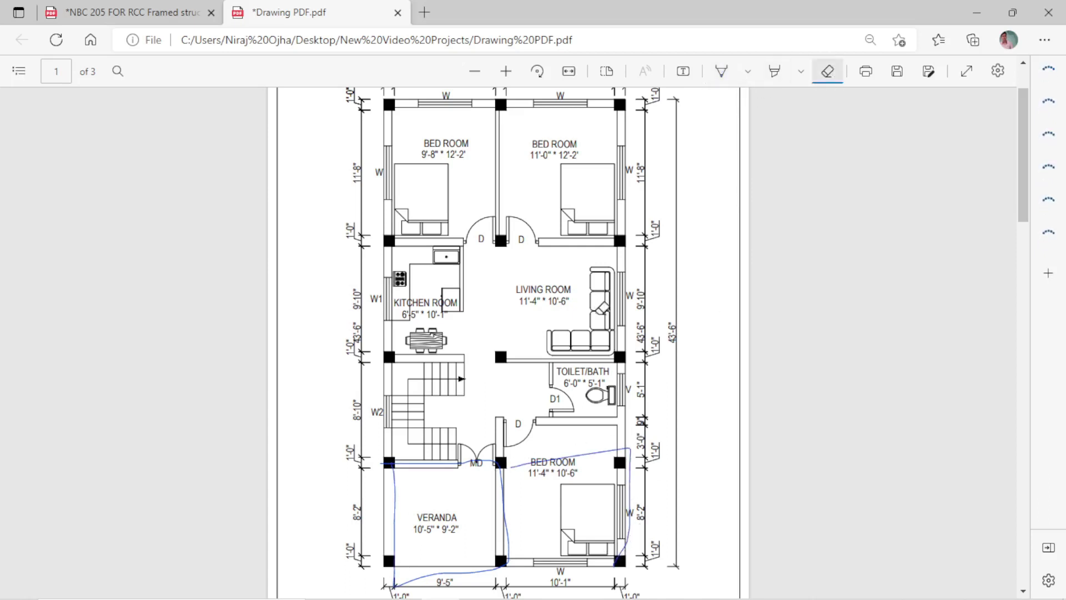
pyautogui.click(605, 572)
pyautogui.click(466, 572)
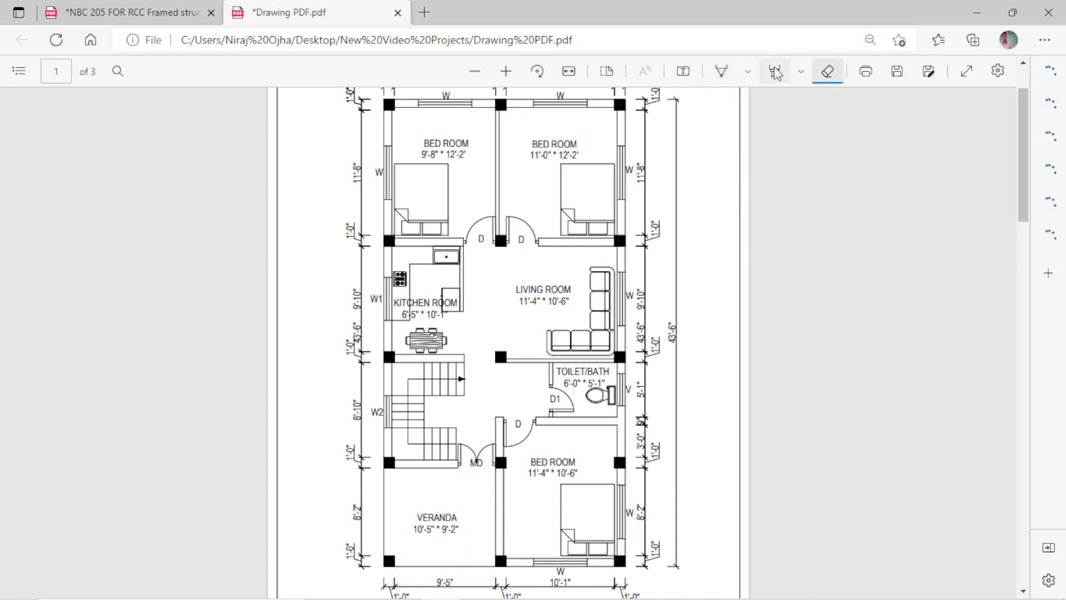
# - Sketch vertical lines through the right rooms and horizontal lines across bedroom, veranda and living room
pyautogui.click(721, 71)
pyautogui.moveTo(558, 568); pyautogui.dragTo(509, 90)
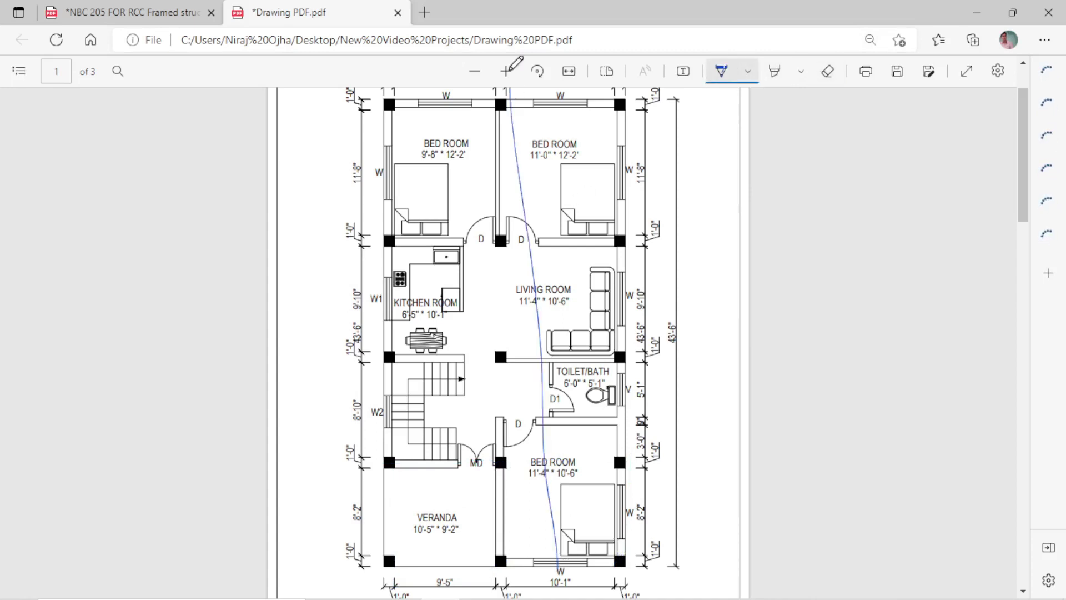
pyautogui.moveTo(599, 550); pyautogui.dragTo(588, 90)
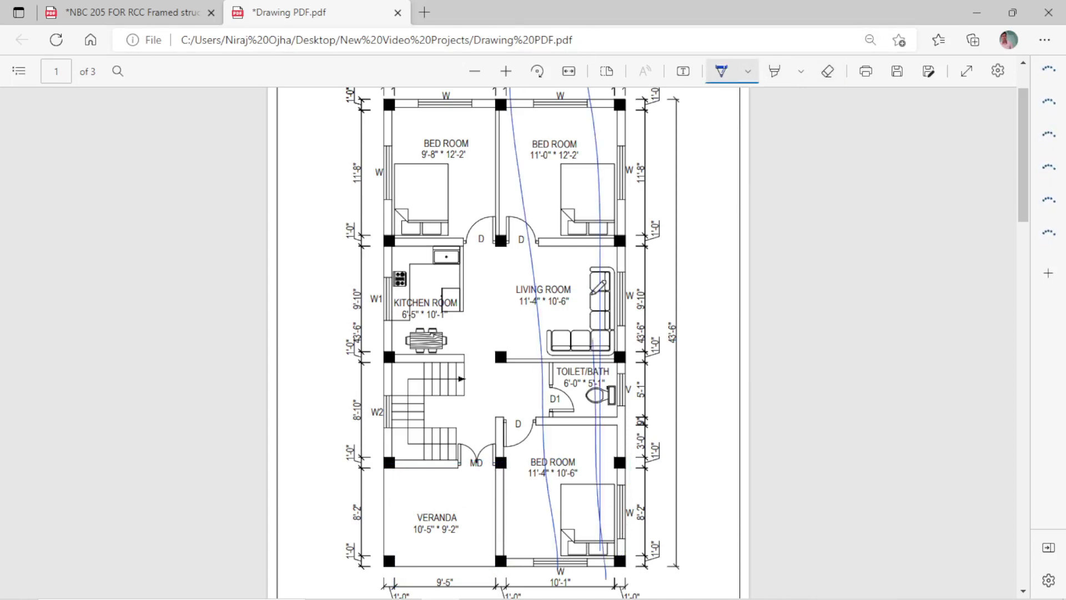
pyautogui.moveTo(605, 577); pyautogui.dragTo(595, 149)
pyautogui.moveTo(361, 525); pyautogui.dragTo(693, 522)
pyautogui.moveTo(327, 468); pyautogui.dragTo(643, 459)
pyautogui.moveTo(412, 416); pyautogui.dragTo(647, 415)
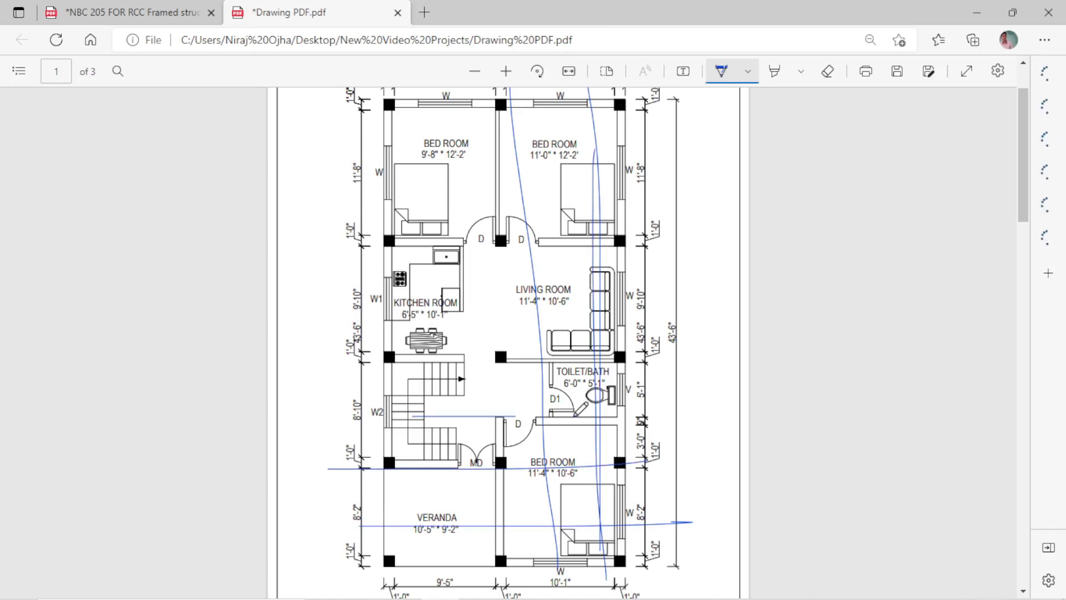
pyautogui.moveTo(327, 355); pyautogui.dragTo(649, 354)
pyautogui.moveTo(376, 277); pyautogui.dragTo(658, 274)
pyautogui.moveTo(457, 111); pyautogui.dragTo(486, 553)
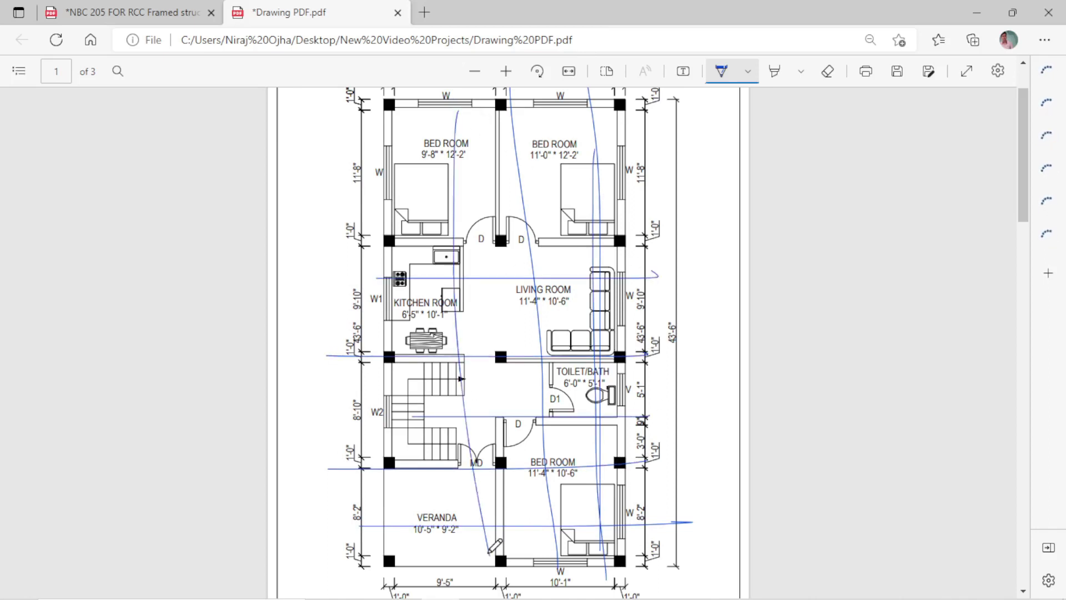
# - Erase the sketched ink lines from the plan
pyautogui.scroll(2, 531, 348)
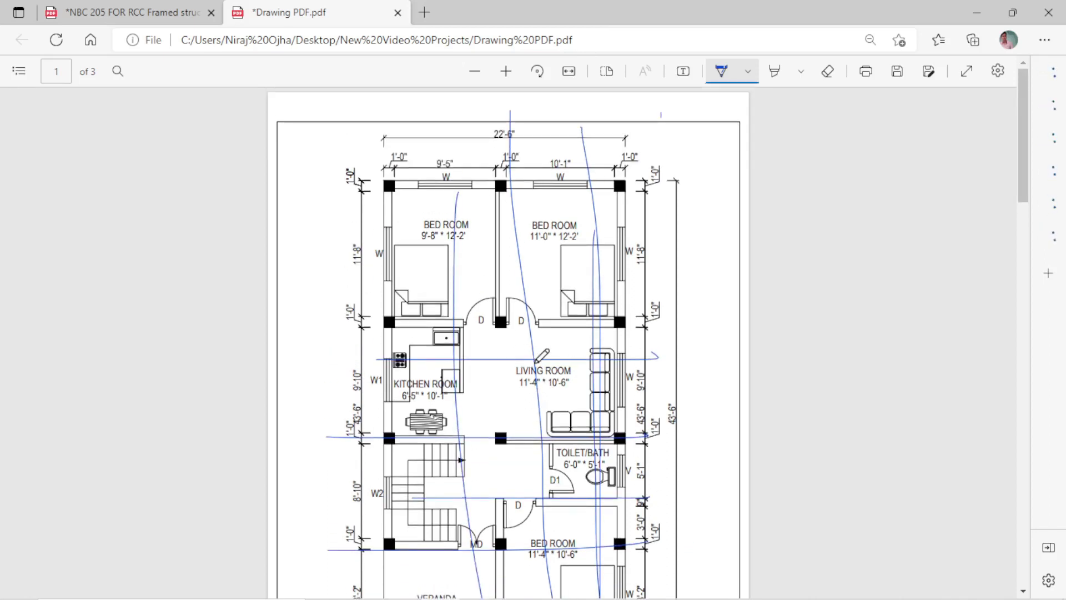
pyautogui.click(827, 71)
pyautogui.moveTo(555, 294); pyautogui.dragTo(385, 410)
pyautogui.moveTo(628, 314); pyautogui.dragTo(482, 320)
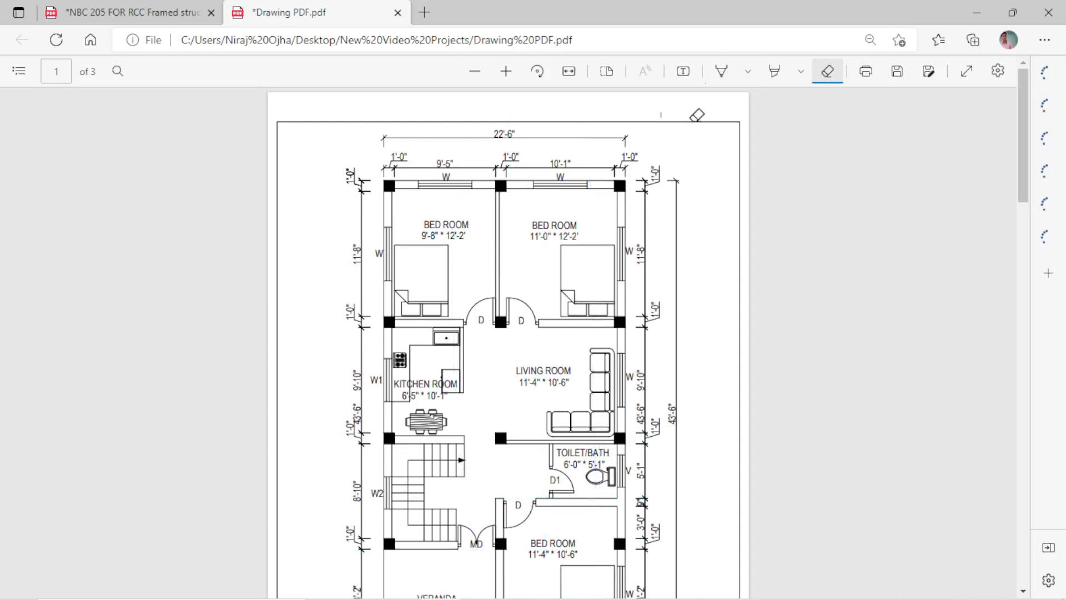
# - Draw horizontal ink lines across the living room row, lower bedroom and above the veranda
pyautogui.click(721, 71)
pyautogui.scroll(-4, 455, 284)
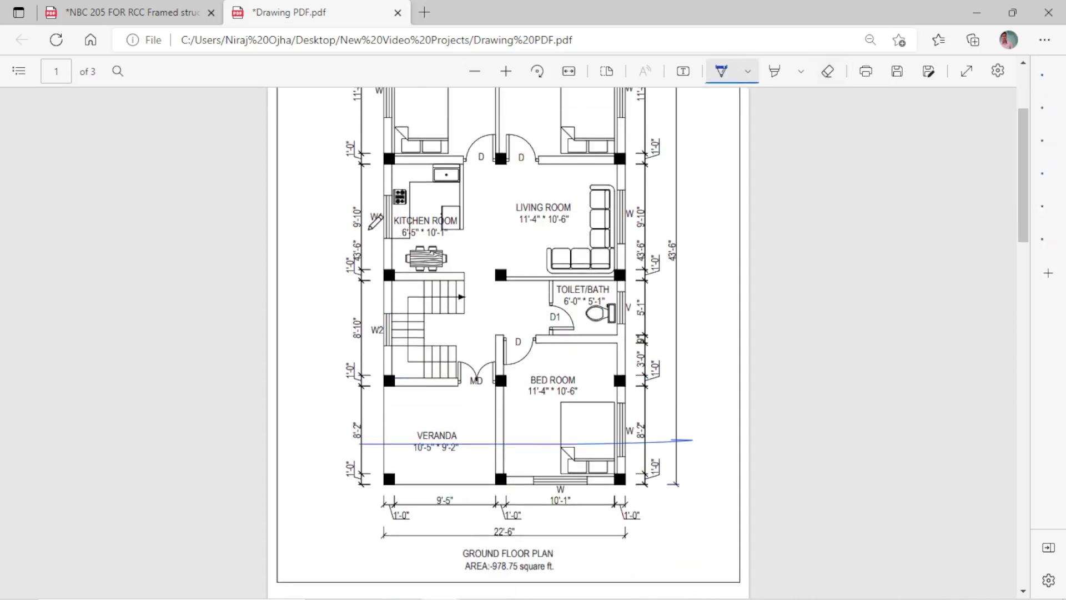
pyautogui.moveTo(364, 244); pyautogui.dragTo(659, 245)
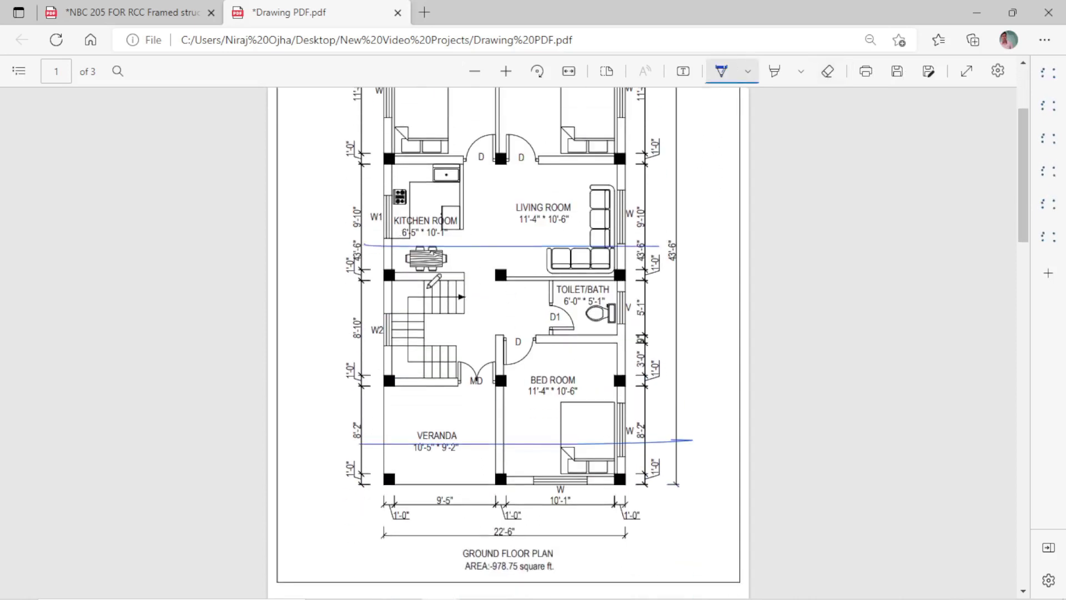
pyautogui.moveTo(364, 424)
pyautogui.mouseDown()
pyautogui.moveTo(646, 424)
pyautogui.moveTo(625, 406)
pyautogui.mouseUp()
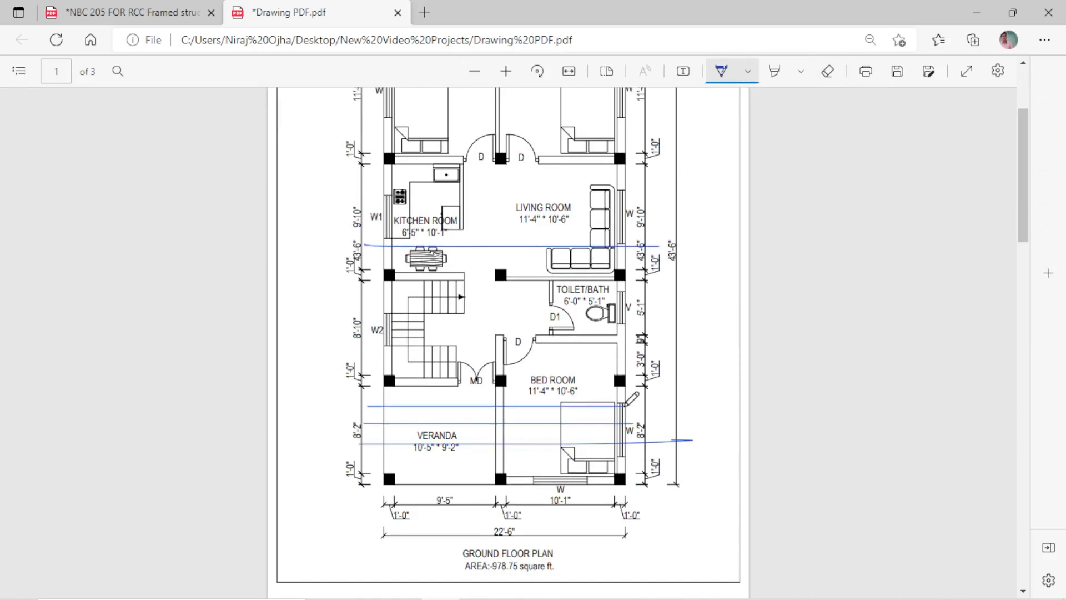
pyautogui.moveTo(373, 391); pyautogui.dragTo(682, 391)
# - Draw vertical and diagonal ink lines through the kitchen, stairs and veranda
pyautogui.moveTo(408, 189); pyautogui.dragTo(459, 483)
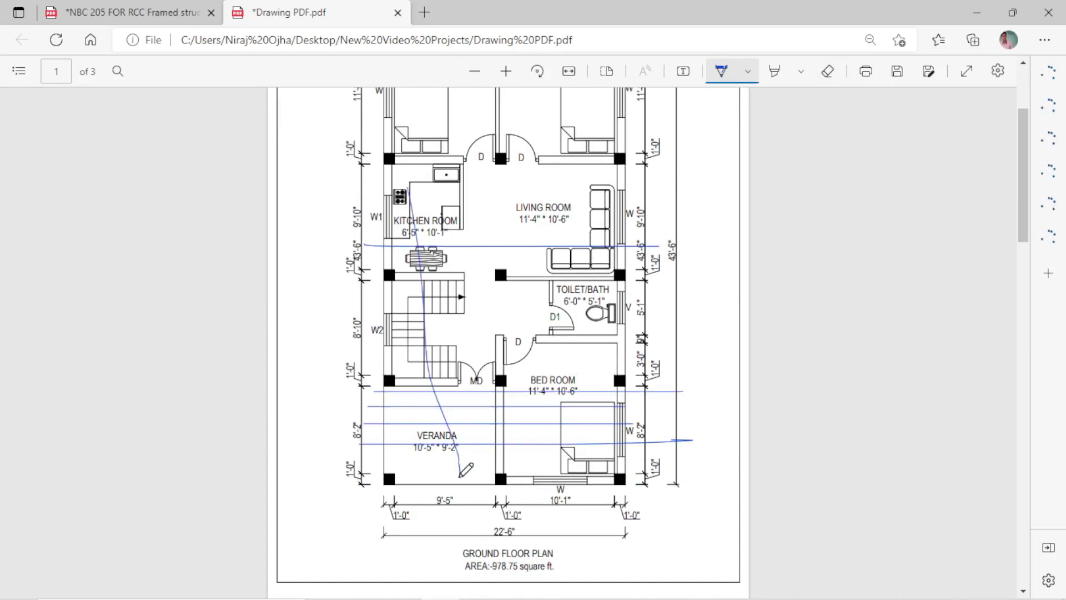
pyautogui.moveTo(451, 207); pyautogui.dragTo(450, 495)
pyautogui.moveTo(480, 251); pyautogui.dragTo(474, 476)
pyautogui.moveTo(499, 273); pyautogui.dragTo(489, 521)
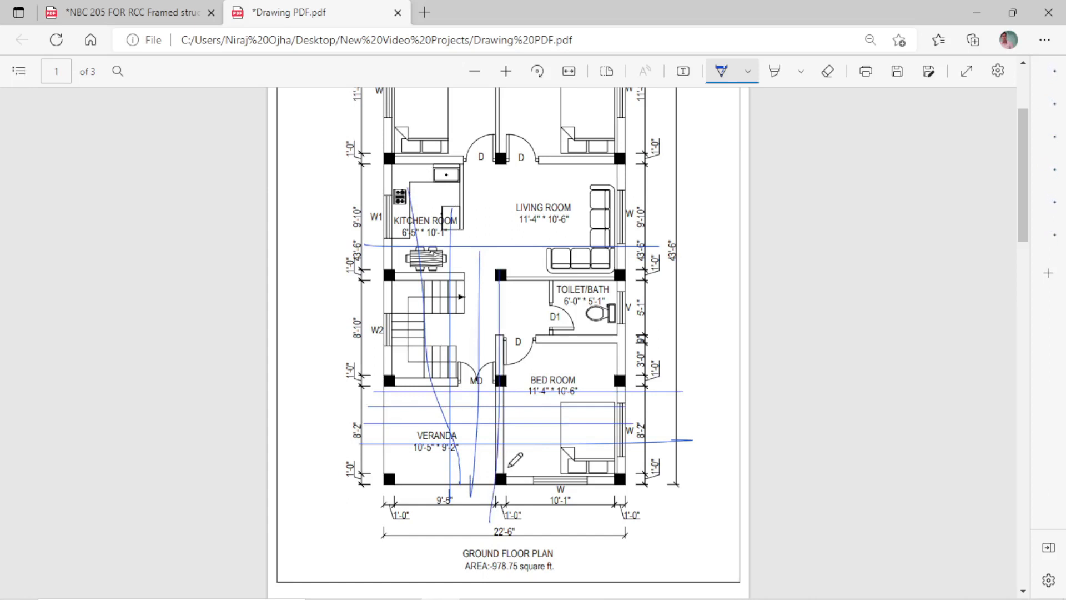
pyautogui.moveTo(549, 240); pyautogui.dragTo(395, 503)
pyautogui.moveTo(428, 453); pyautogui.dragTo(479, 296)
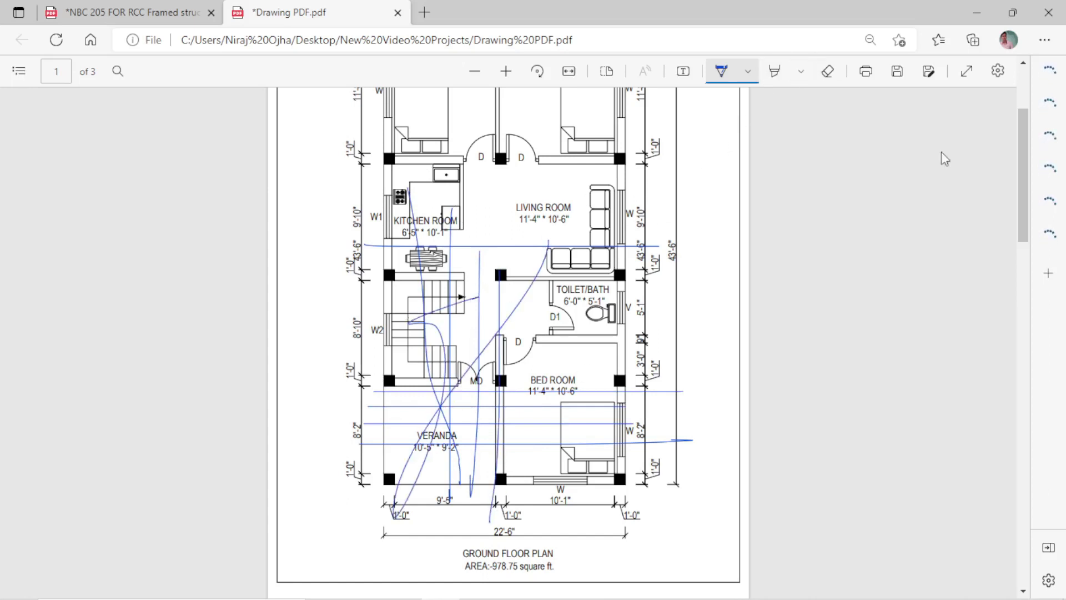
# - Erase those sketched lines from the plan
pyautogui.click(828, 70)
pyautogui.moveTo(689, 439); pyautogui.dragTo(395, 420)
pyautogui.moveTo(438, 468); pyautogui.dragTo(515, 414)
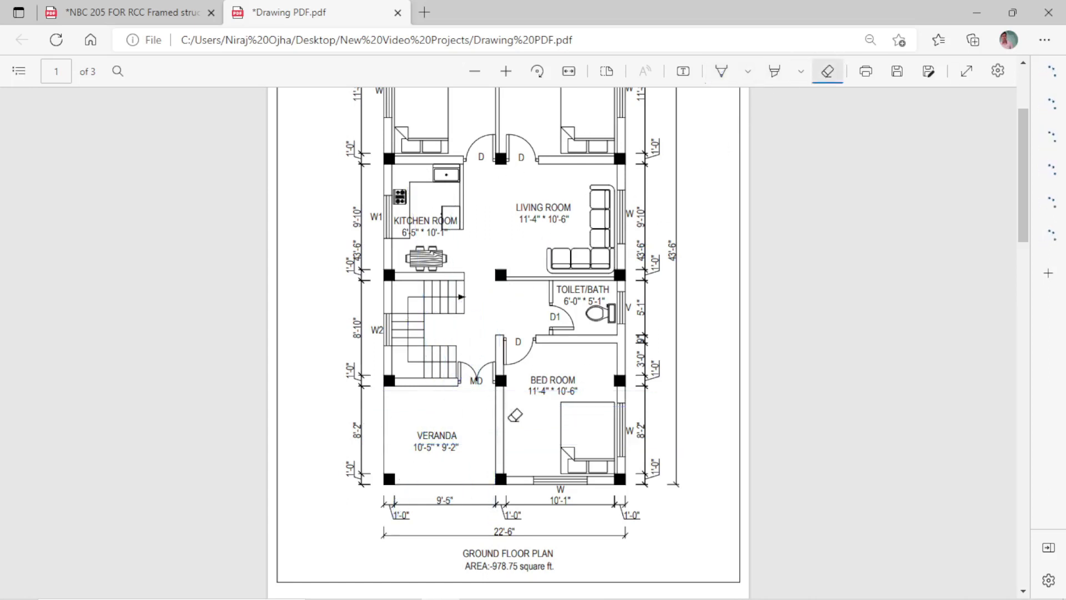
# - Draw horizontal ink lines along the bottom wall and across the veranda
pyautogui.click(721, 71)
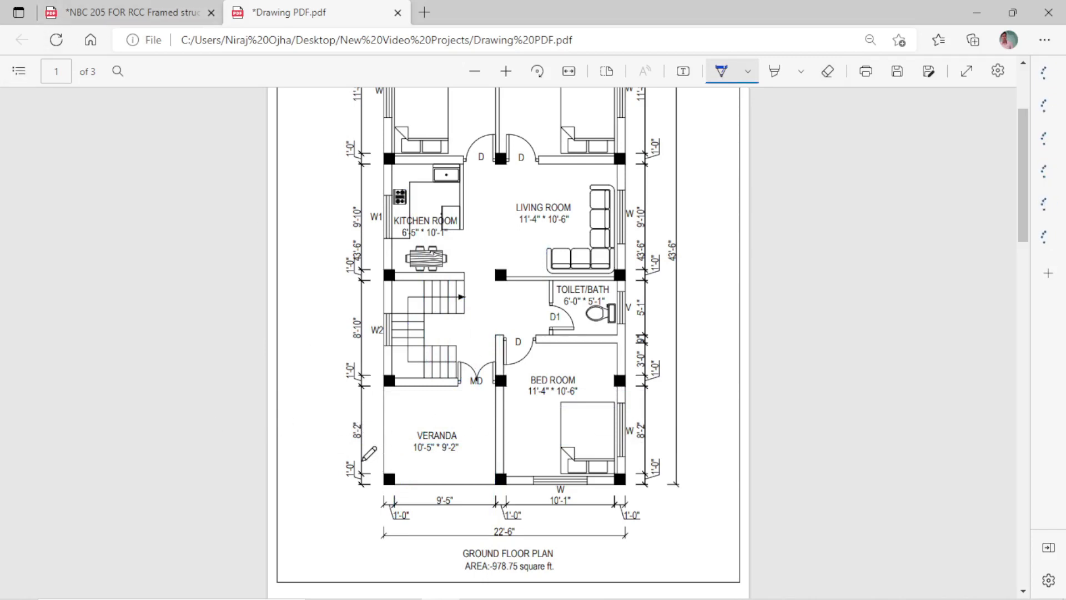
pyautogui.moveTo(362, 462); pyautogui.dragTo(646, 461)
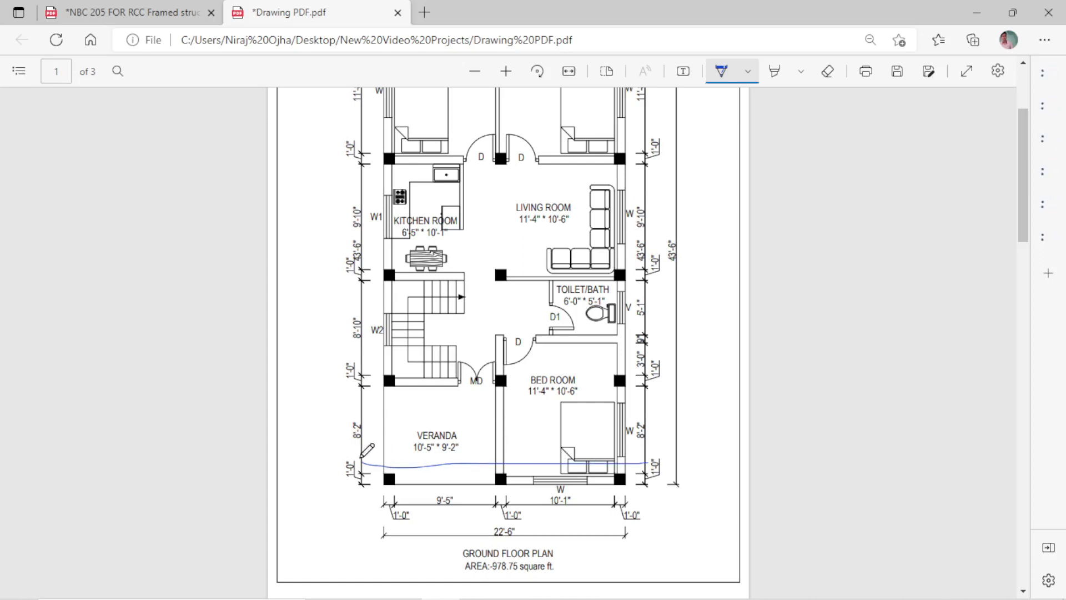
pyautogui.moveTo(362, 456)
pyautogui.mouseDown()
pyautogui.moveTo(532, 446)
pyautogui.moveTo(600, 453)
pyautogui.moveTo(662, 438)
pyautogui.mouseUp()
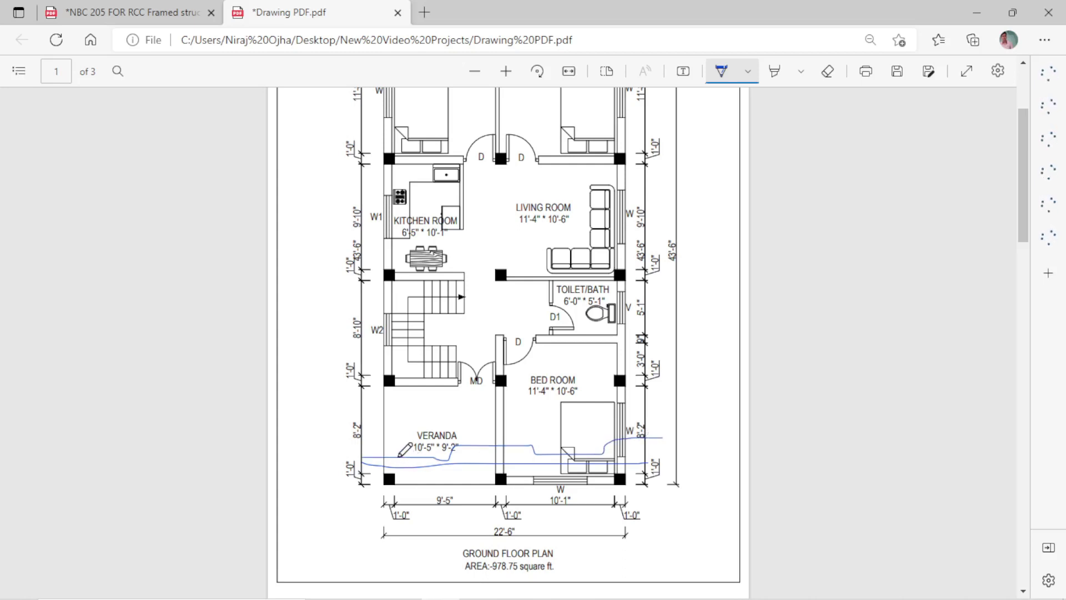
pyautogui.moveTo(399, 455)
pyautogui.mouseDown()
pyautogui.moveTo(389, 439)
pyautogui.moveTo(307, 438)
pyautogui.moveTo(626, 430)
pyautogui.mouseUp()
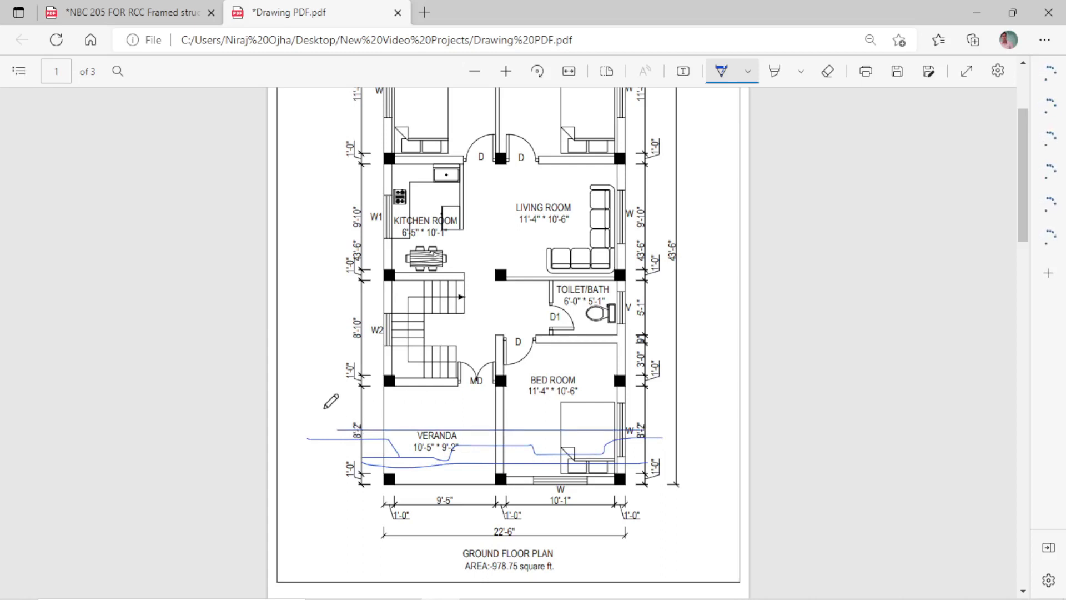
pyautogui.moveTo(324, 409)
pyautogui.mouseDown()
pyautogui.moveTo(488, 422)
pyautogui.moveTo(528, 404)
pyautogui.moveTo(550, 423)
pyautogui.moveTo(654, 423)
pyautogui.mouseUp()
pyautogui.moveTo(316, 375); pyautogui.dragTo(652, 378)
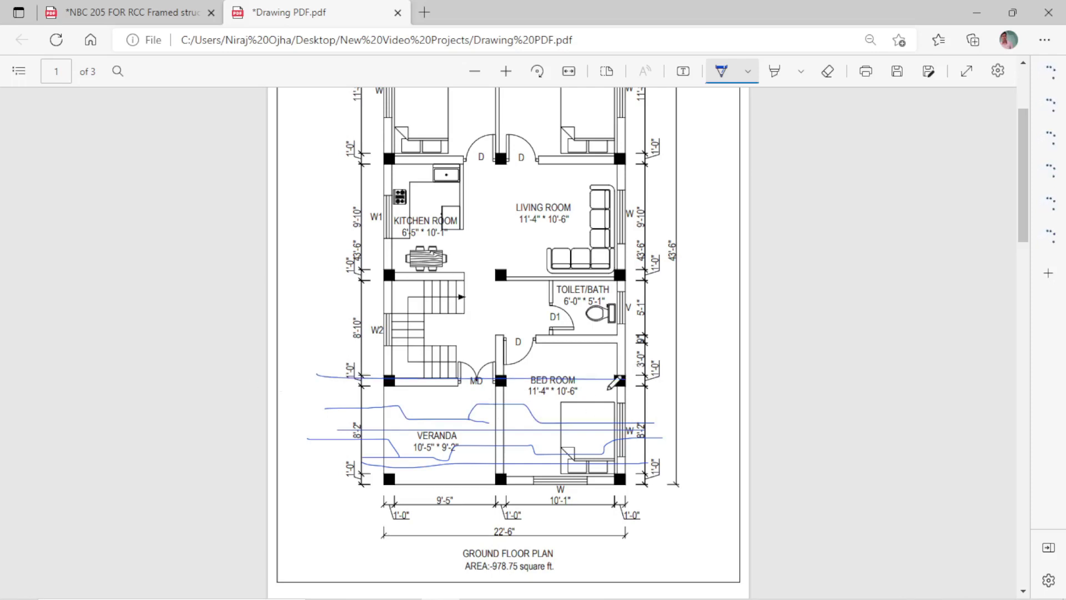
# - Draw vertical ink lines down the right side and up through the lower bedroom
pyautogui.scroll(3, 505, 469)
pyautogui.scroll(1, 508, 464)
pyautogui.scroll(-2, 566, 131)
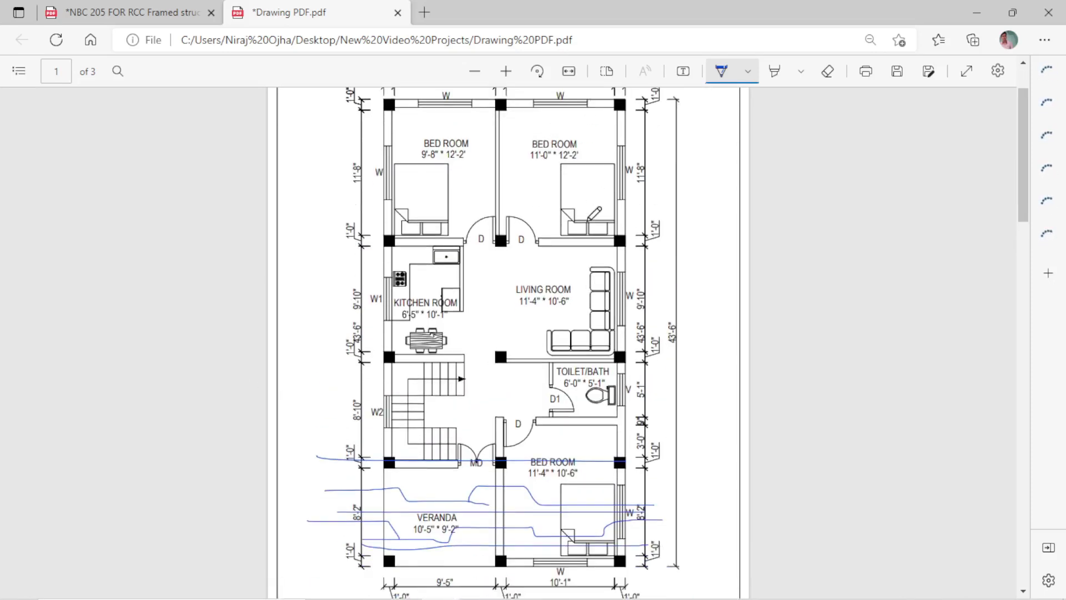
pyautogui.scroll(2, 577, 227)
pyautogui.moveTo(594, 148); pyautogui.dragTo(594, 597)
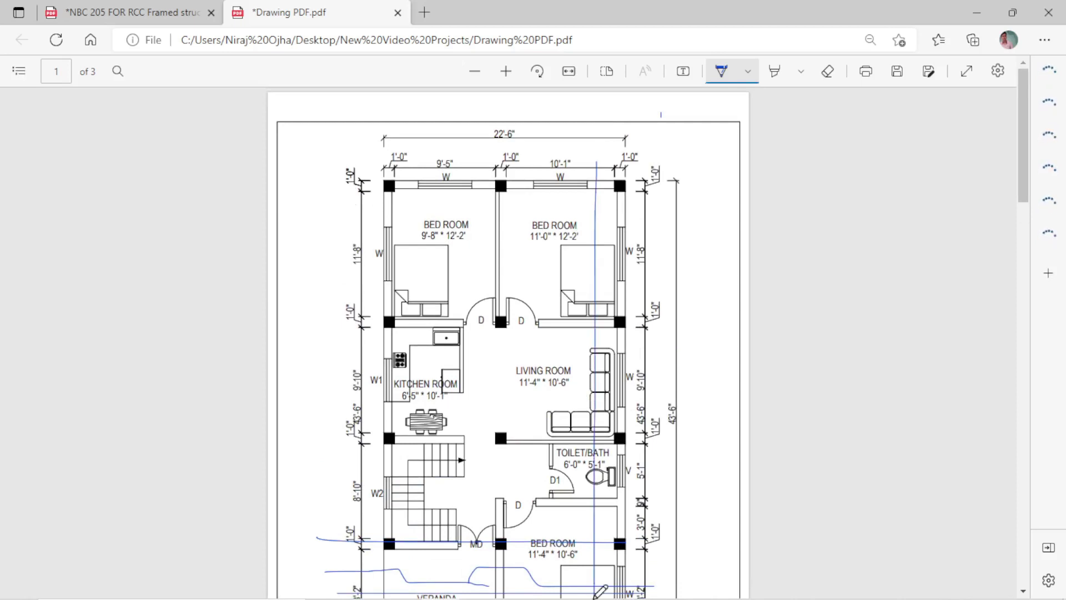
pyautogui.scroll(-3, 587, 309)
pyautogui.scroll(-2, 595, 349)
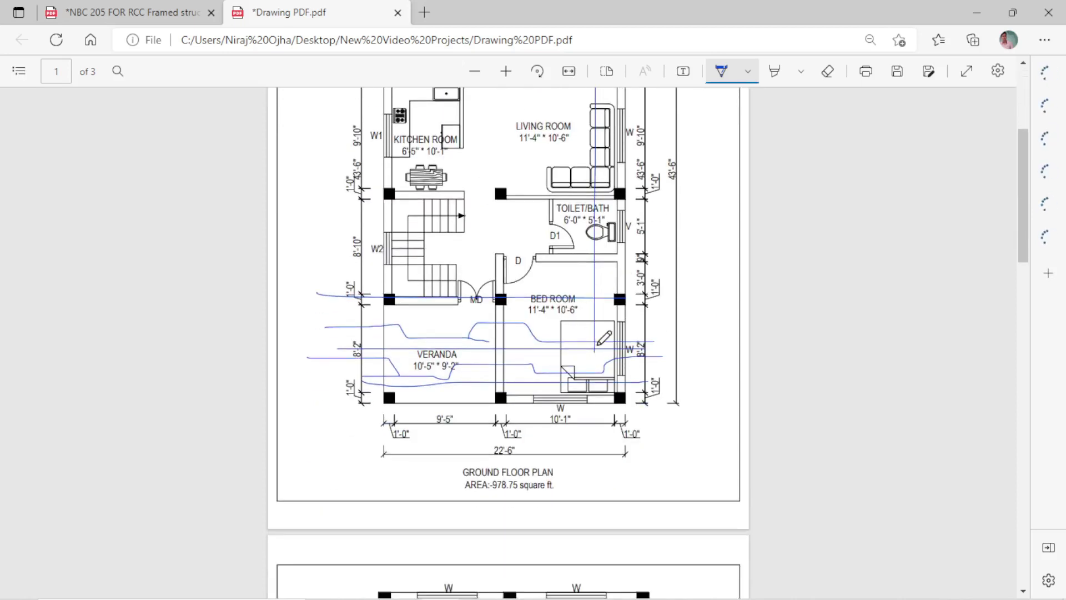
pyautogui.moveTo(596, 351); pyautogui.dragTo(596, 449)
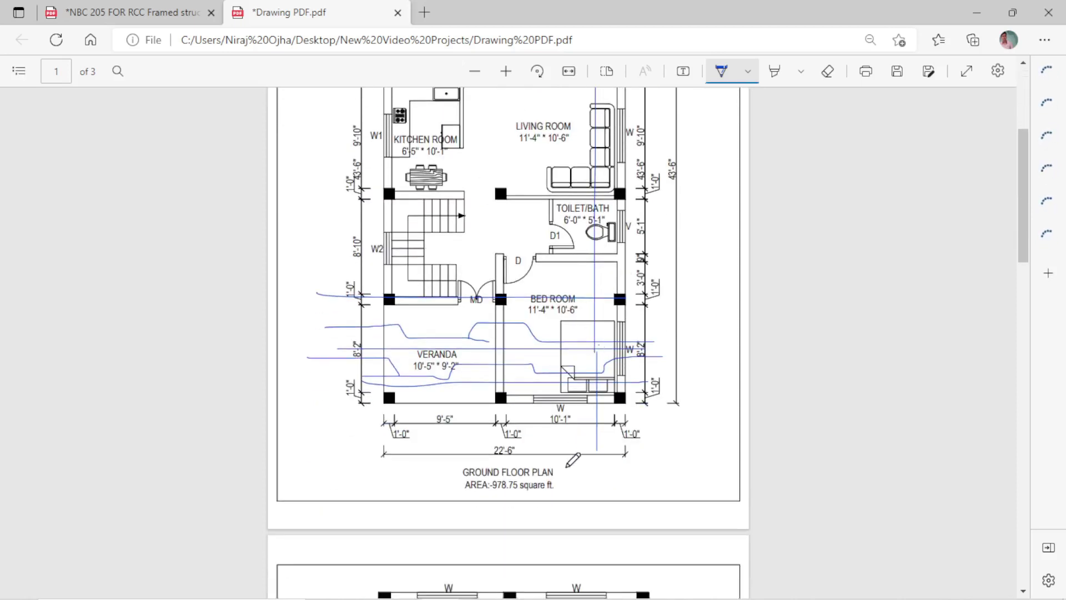
pyautogui.moveTo(572, 437)
pyautogui.mouseDown()
pyautogui.moveTo(564, 367)
pyautogui.moveTo(580, 307)
pyautogui.moveTo(554, 212)
pyautogui.mouseUp()
# - Extend an ink line from the bedroom up into the living room
pyautogui.scroll(3, 555, 222)
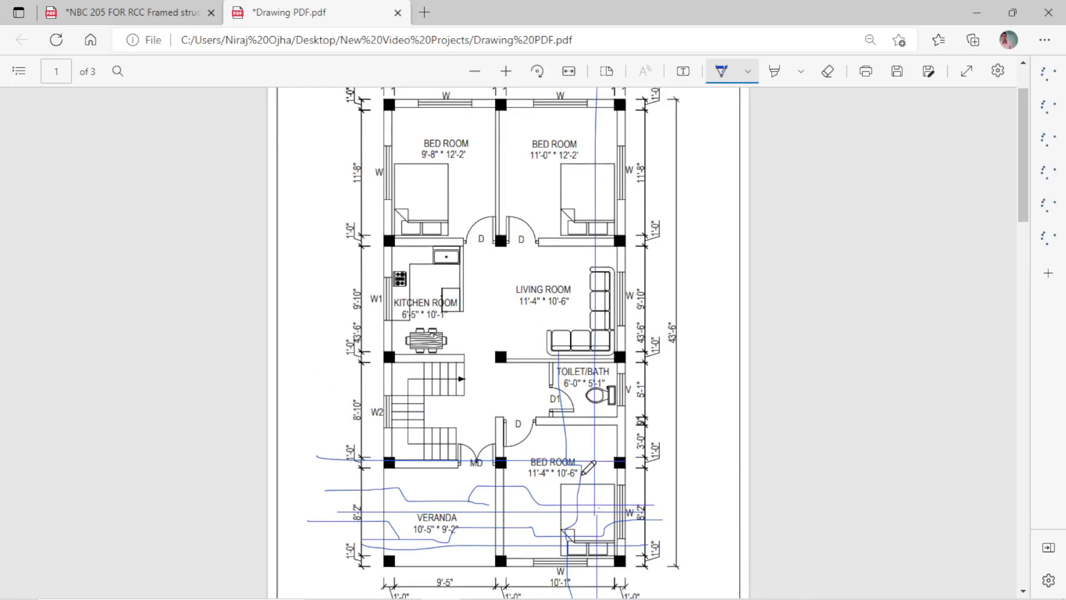
pyautogui.moveTo(582, 473)
pyautogui.mouseDown()
pyautogui.moveTo(547, 291)
pyautogui.moveTo(536, 131)
pyautogui.mouseUp()
pyautogui.scroll(2, 556, 166)
pyautogui.moveTo(537, 227); pyautogui.dragTo(535, 138)
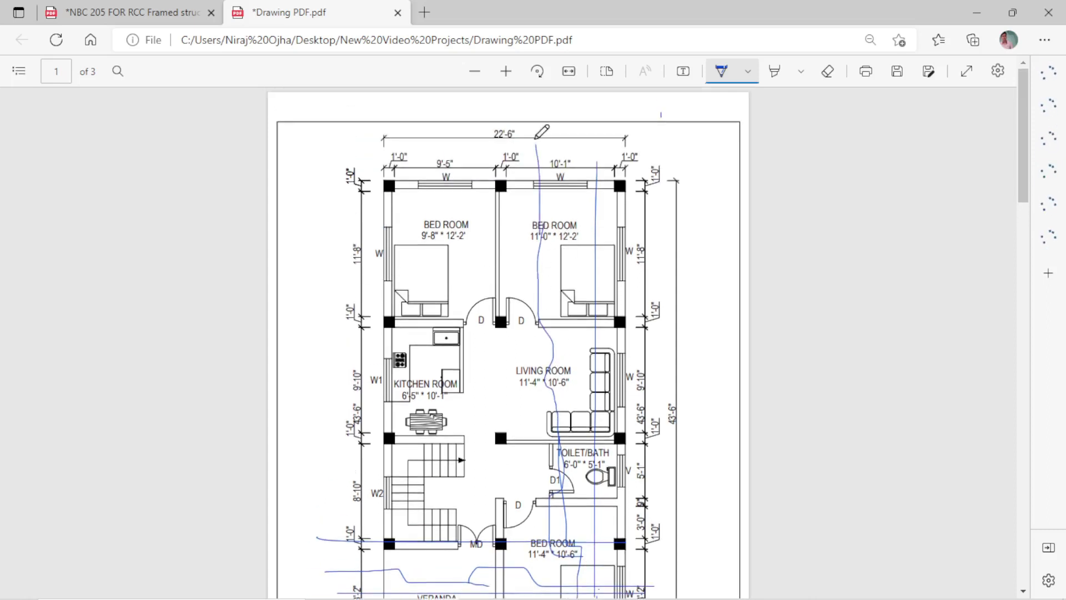
pyautogui.scroll(-5, 555, 331)
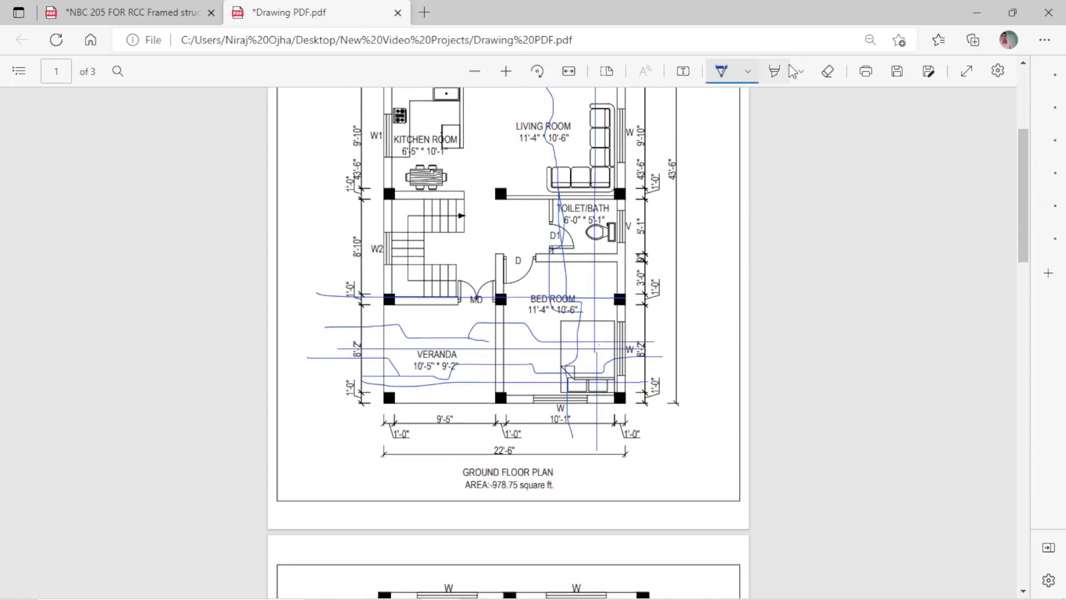
# - Erase all the blue ink strokes, including the long vertical one through the toilet
pyautogui.click(827, 71)
pyautogui.moveTo(561, 311); pyautogui.dragTo(388, 294)
pyautogui.moveTo(388, 333); pyautogui.dragTo(269, 339)
pyautogui.moveTo(333, 391)
pyautogui.mouseDown()
pyautogui.moveTo(531, 269)
pyautogui.moveTo(611, 238)
pyautogui.mouseUp()
pyautogui.moveTo(600, 405); pyautogui.dragTo(624, 405)
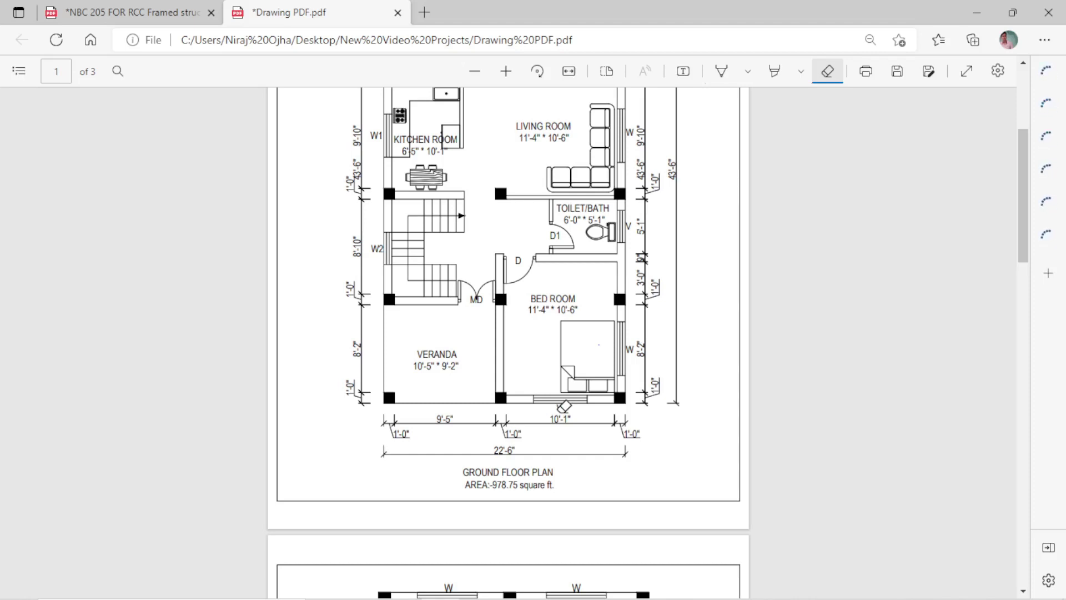
# - Briefly check the NBC 205 document, then return to the Drawing PDF floor plan
pyautogui.click(116, 12)
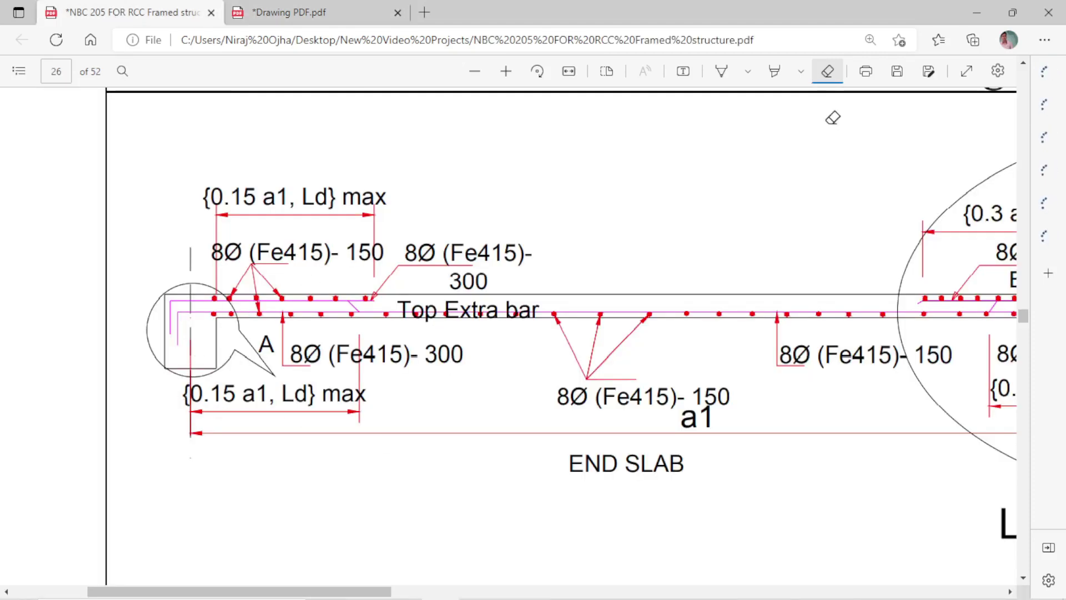
pyautogui.click(721, 71)
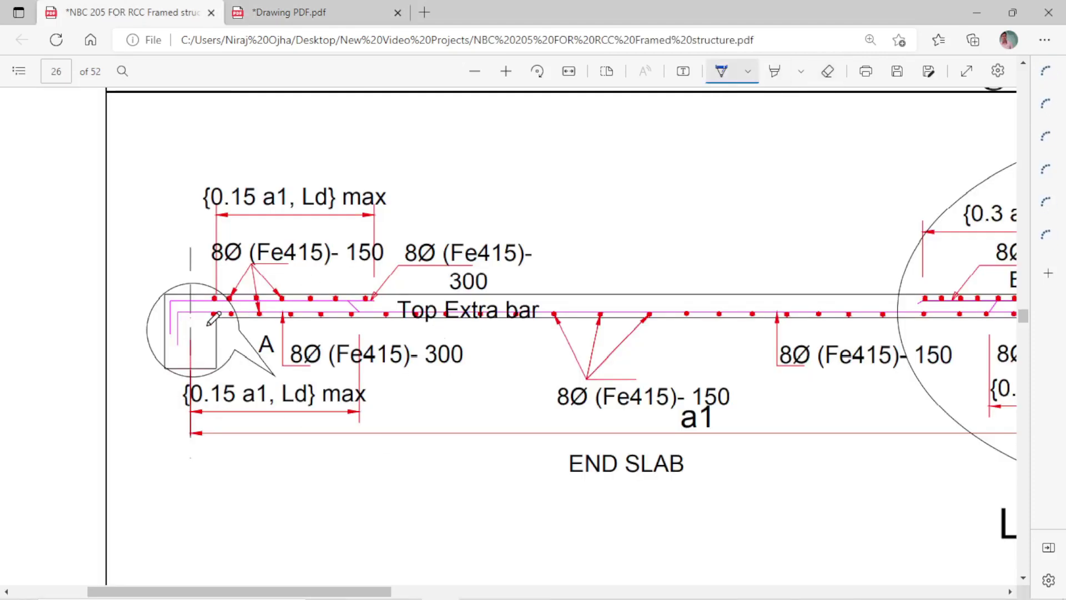
pyautogui.click(303, 12)
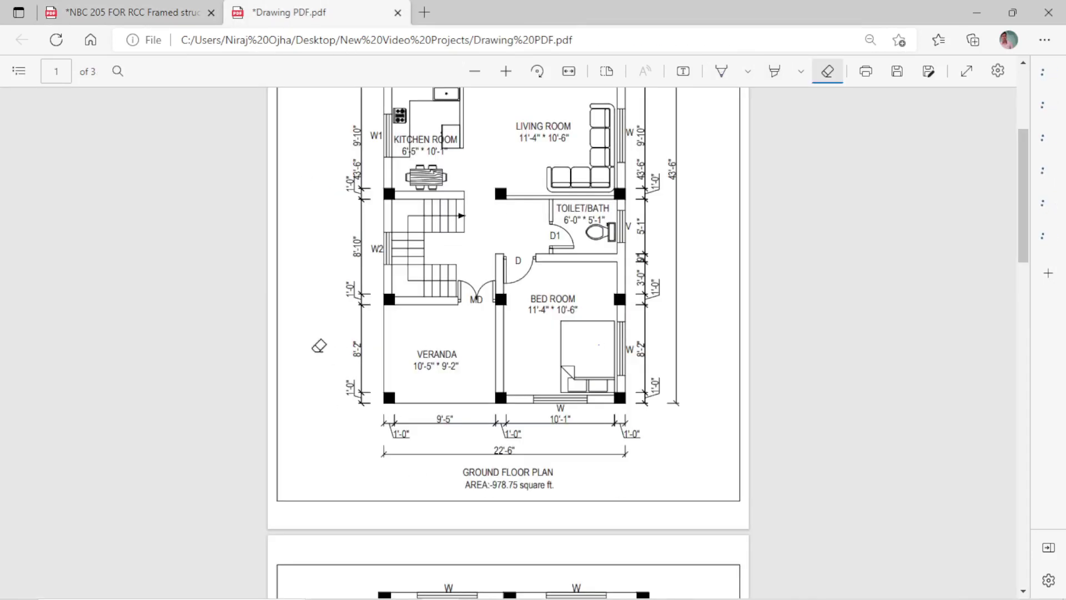
# - Draw horizontal ink lines across the Veranda and Bed Room, then bring up NBC 205
pyautogui.click(721, 71)
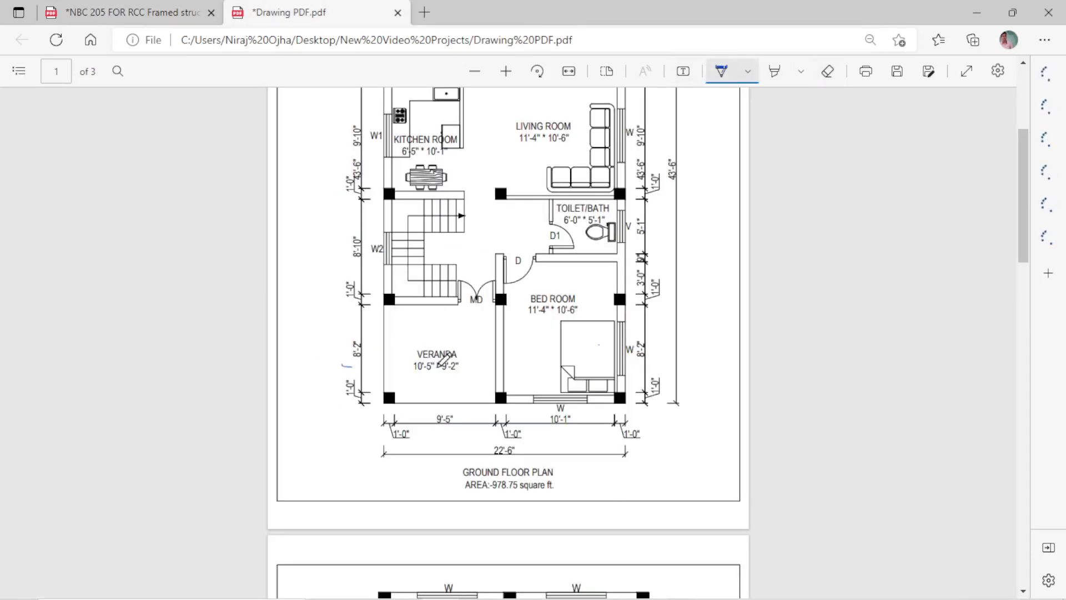
pyautogui.moveTo(341, 365); pyautogui.dragTo(677, 366)
pyautogui.moveTo(330, 350)
pyautogui.mouseDown()
pyautogui.moveTo(616, 346)
pyautogui.moveTo(673, 308)
pyautogui.mouseUp()
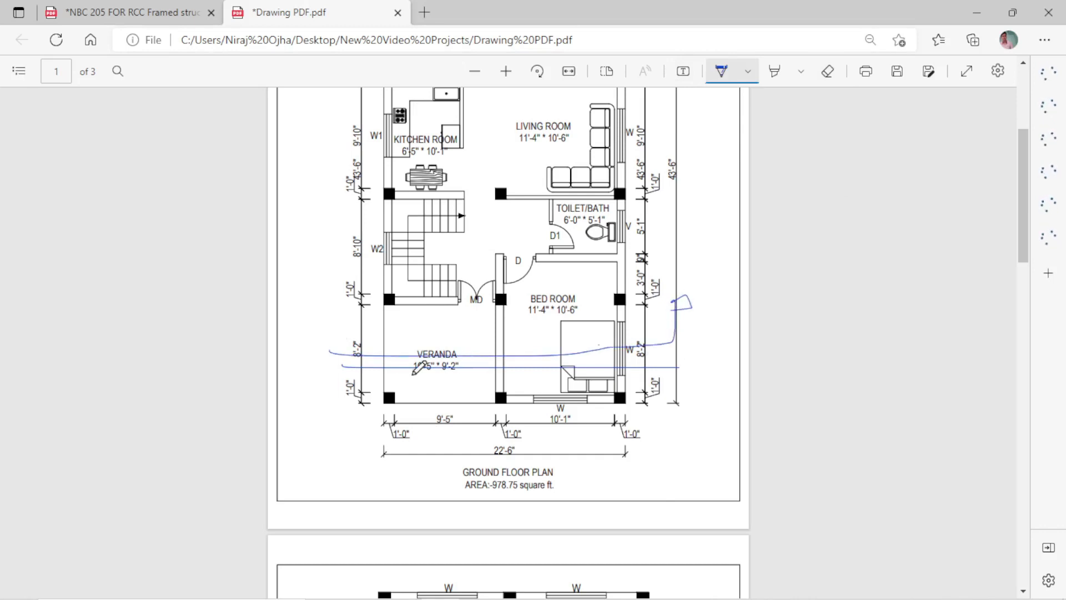
pyautogui.moveTo(333, 342)
pyautogui.mouseDown()
pyautogui.moveTo(342, 358)
pyautogui.moveTo(661, 368)
pyautogui.mouseUp()
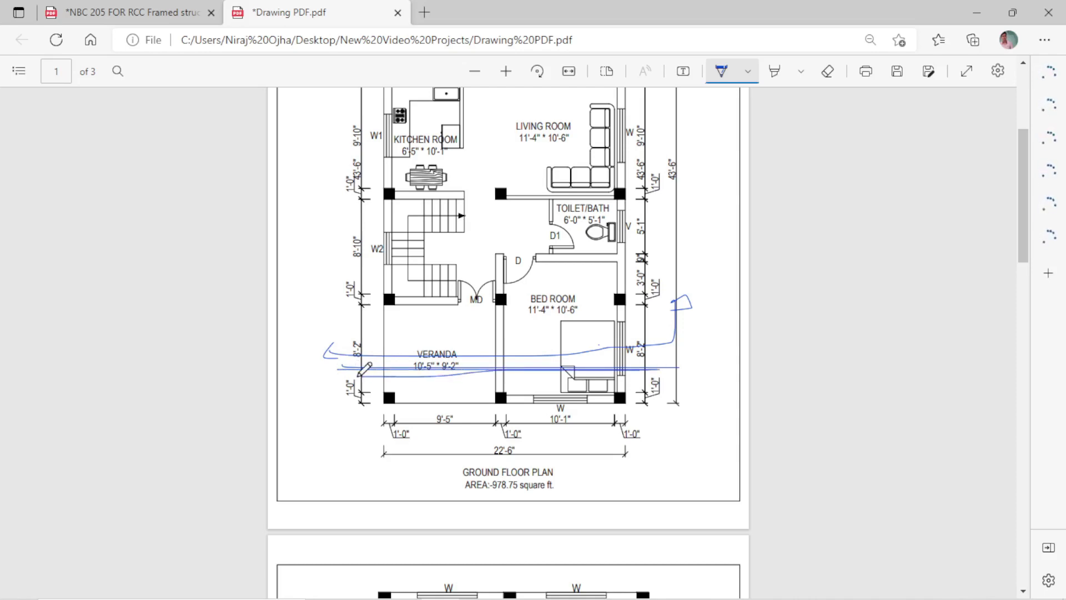
pyautogui.moveTo(358, 377); pyautogui.dragTo(748, 376)
pyautogui.moveTo(661, 383); pyautogui.dragTo(380, 383)
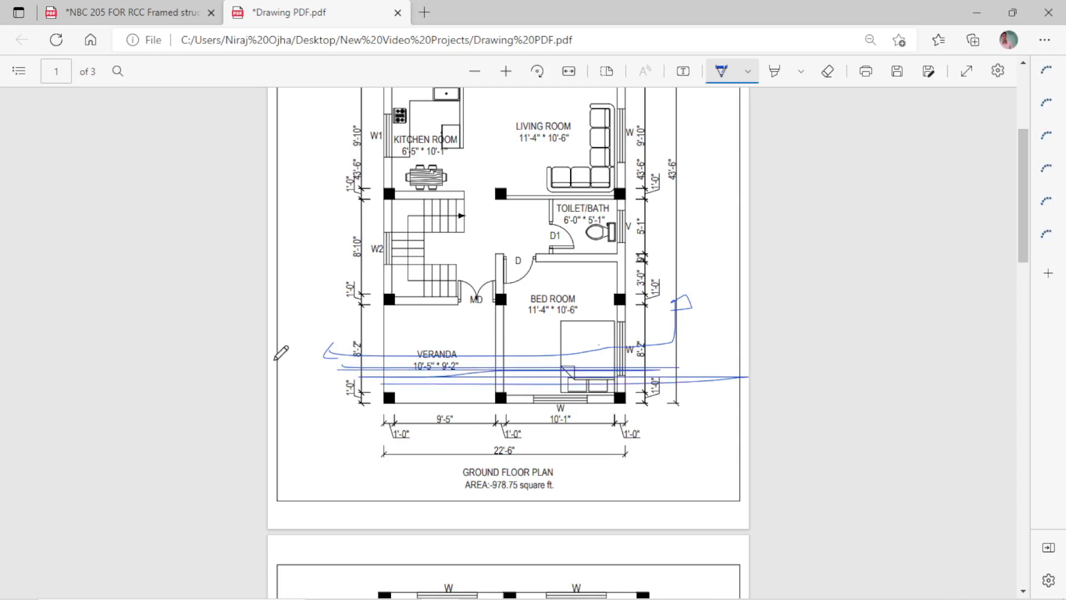
pyautogui.click(40, 14)
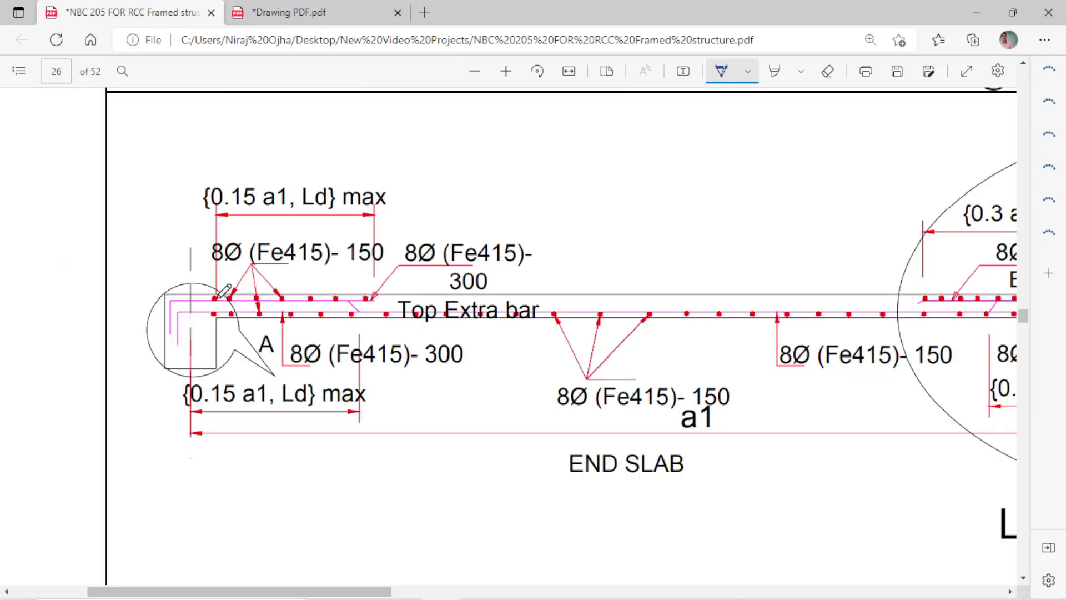
pyautogui.scroll(-5, 199, 305)
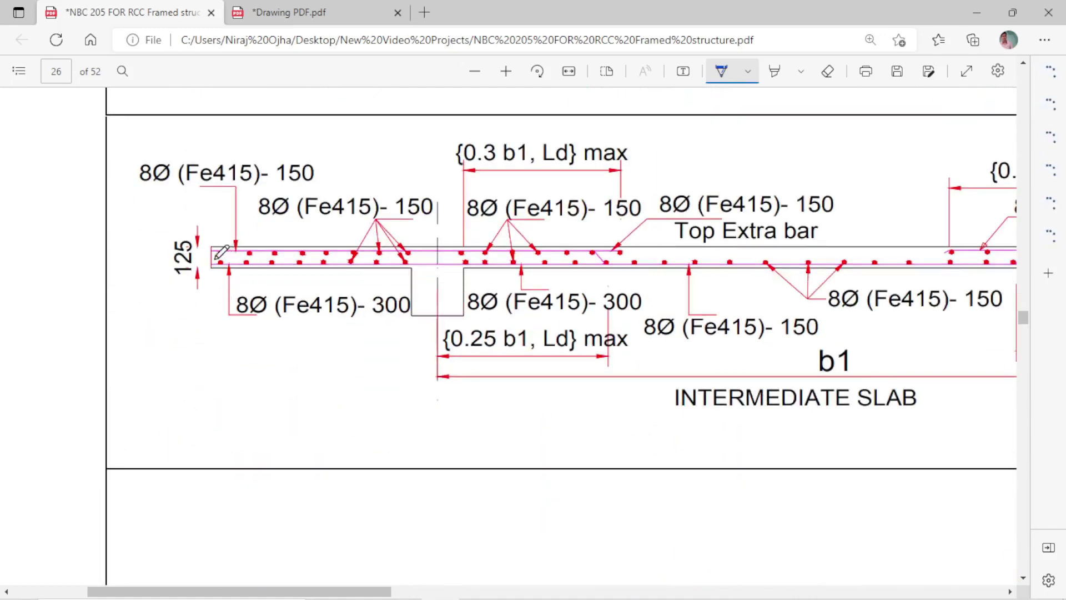
pyautogui.moveTo(212, 264); pyautogui.dragTo(522, 260)
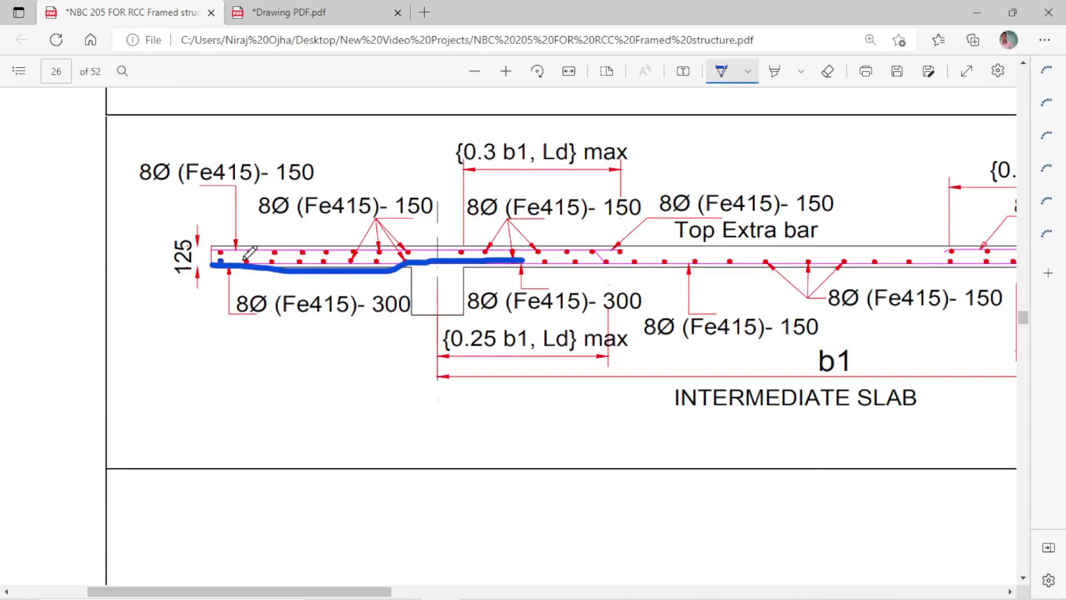
pyautogui.click(245, 259)
pyautogui.click(276, 260)
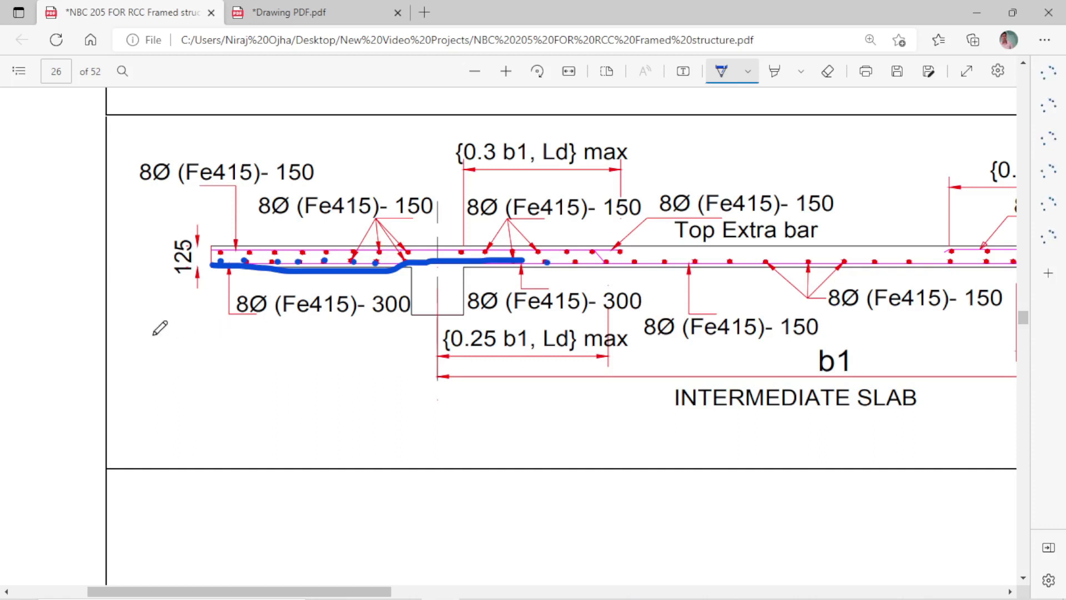
pyautogui.click(829, 71)
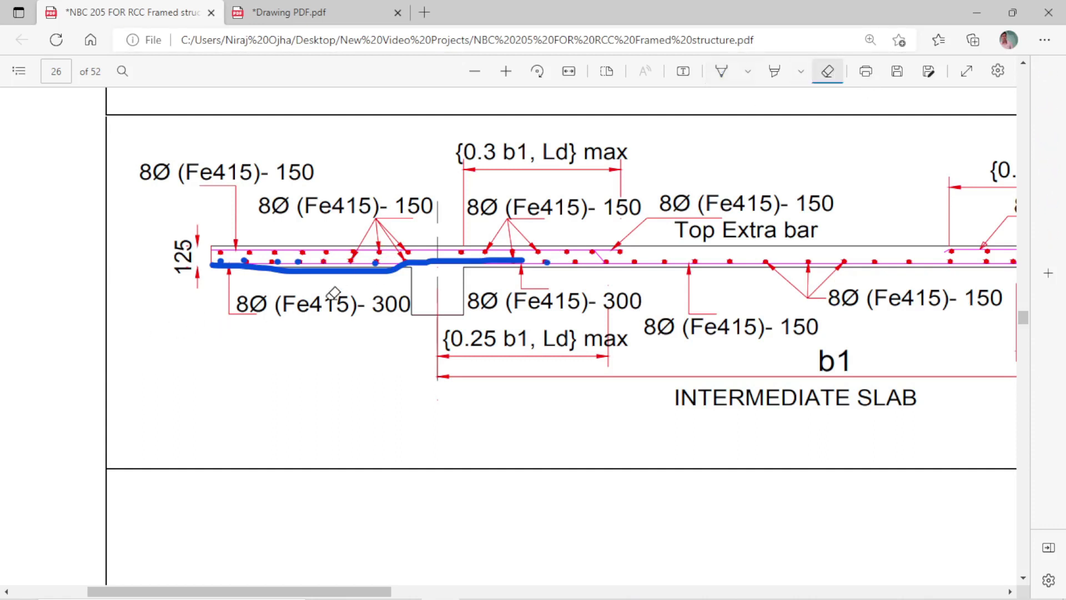
pyautogui.moveTo(333, 293); pyautogui.dragTo(369, 272)
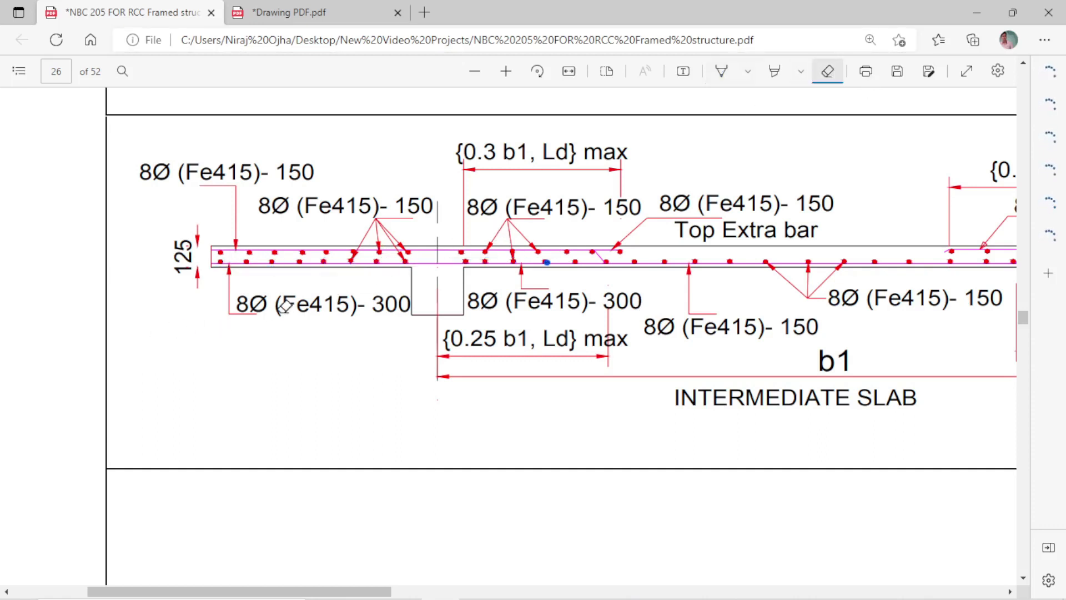
pyautogui.moveTo(561, 260); pyautogui.dragTo(548, 265)
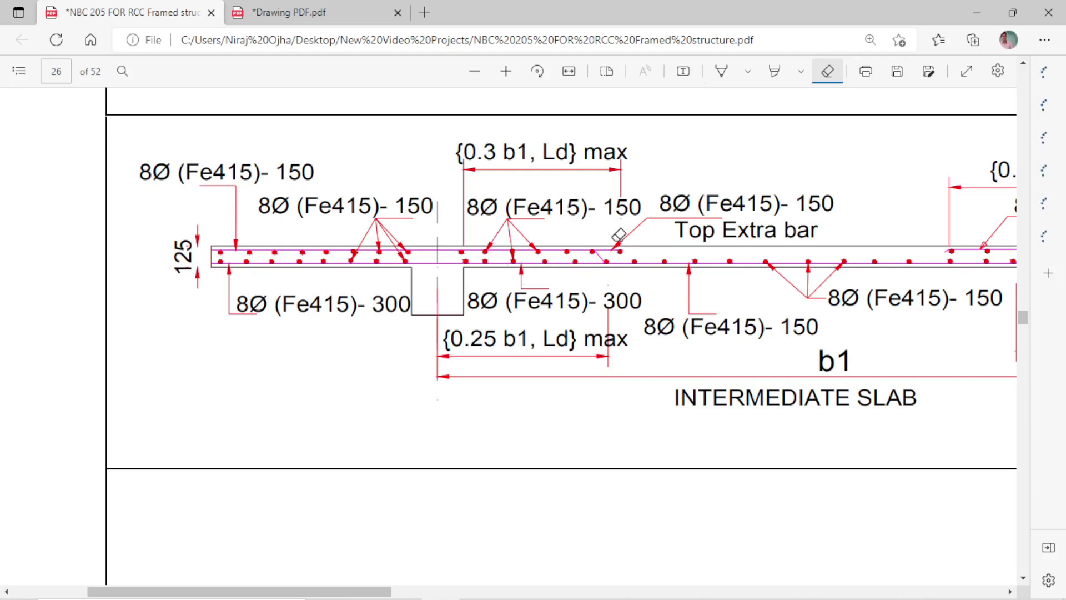
pyautogui.click(833, 71)
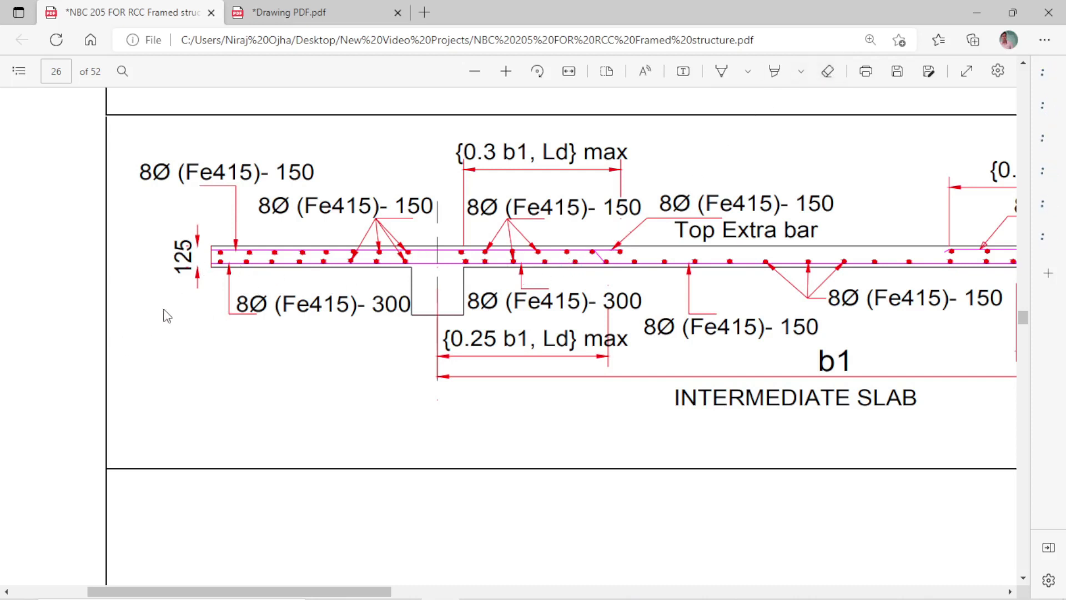
pyautogui.keyDown('ctrl'); pyautogui.scroll(-2, 114, 331); pyautogui.keyUp('ctrl')
pyautogui.keyDown('ctrl'); pyautogui.scroll(-2, 114, 339); pyautogui.keyUp('ctrl')
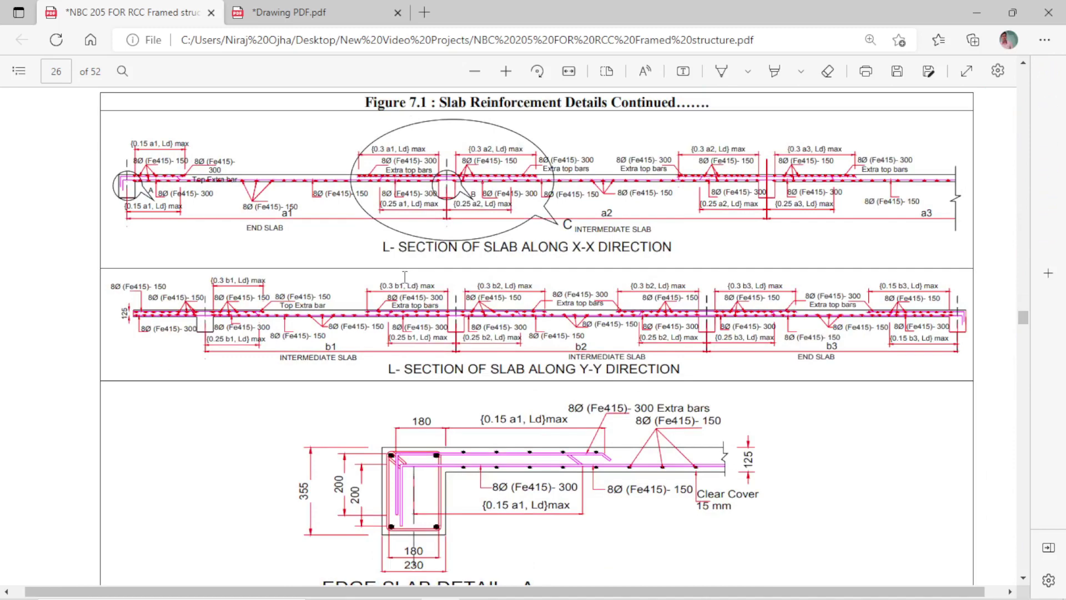
pyautogui.keyDown('ctrl'); pyautogui.scroll(1, 128, 177); pyautogui.keyUp('ctrl')
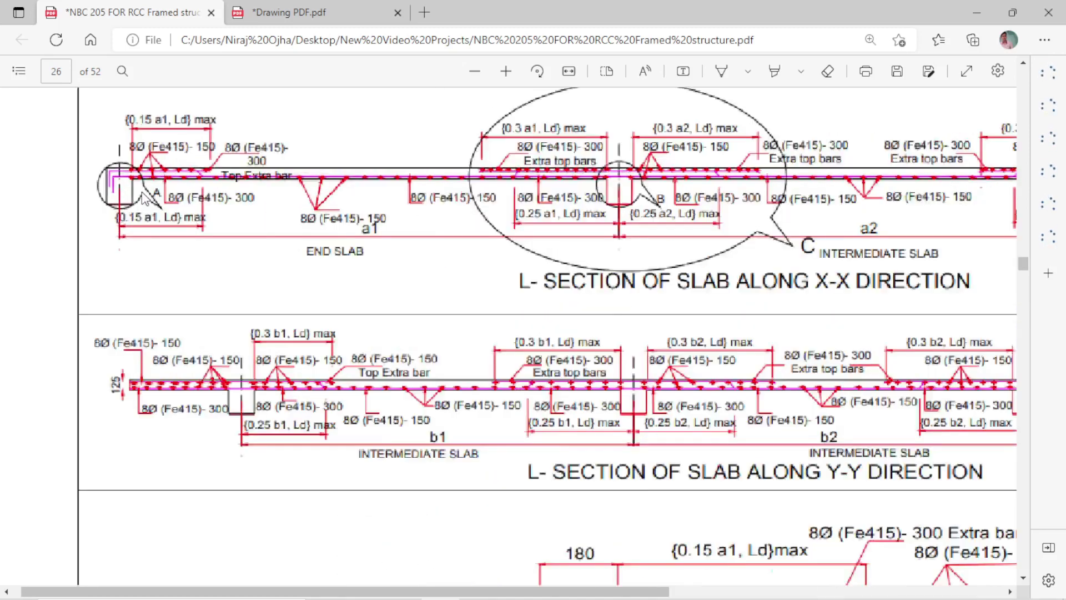
pyautogui.keyDown('ctrl'); pyautogui.scroll(2, 129, 179); pyautogui.keyUp('ctrl')
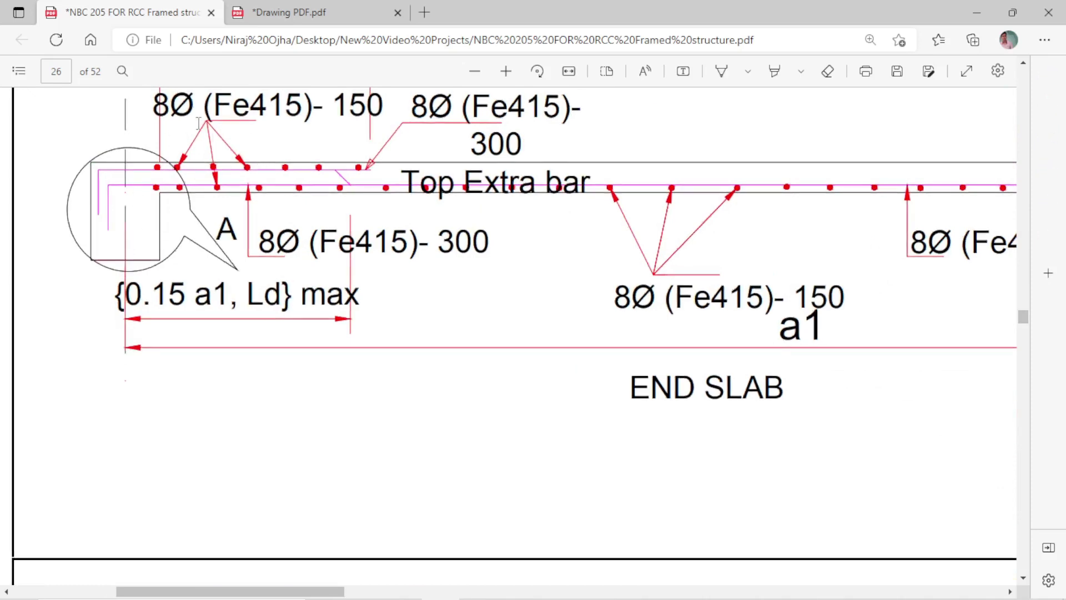
pyautogui.scroll(-4, 647, 495)
pyautogui.scroll(3, 474, 465)
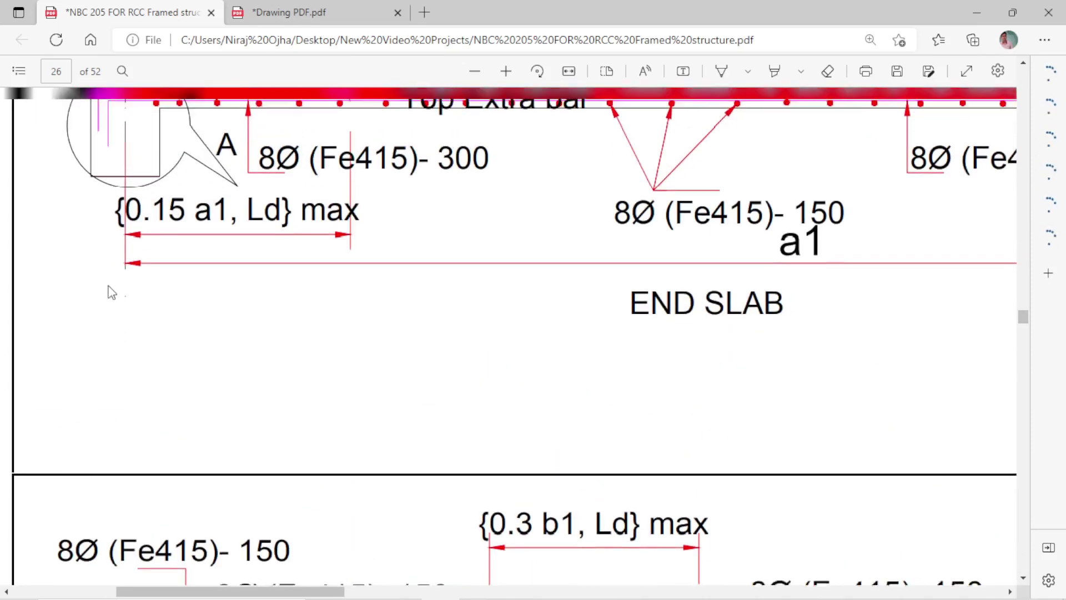
pyautogui.scroll(1, 519, 470)
pyautogui.scroll(2, 509, 452)
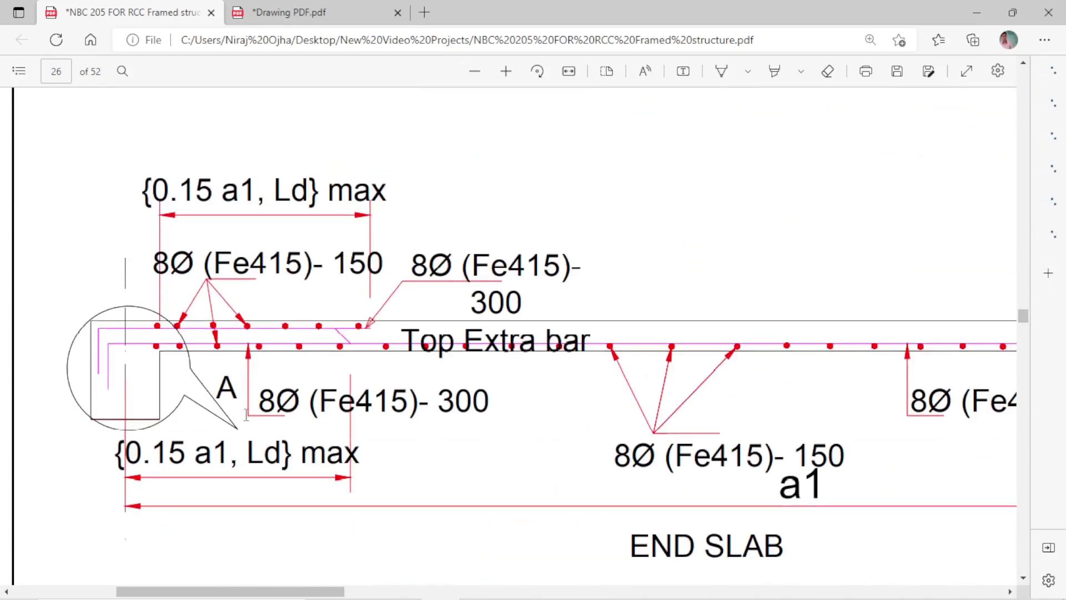
pyautogui.scroll(-4, 211, 414)
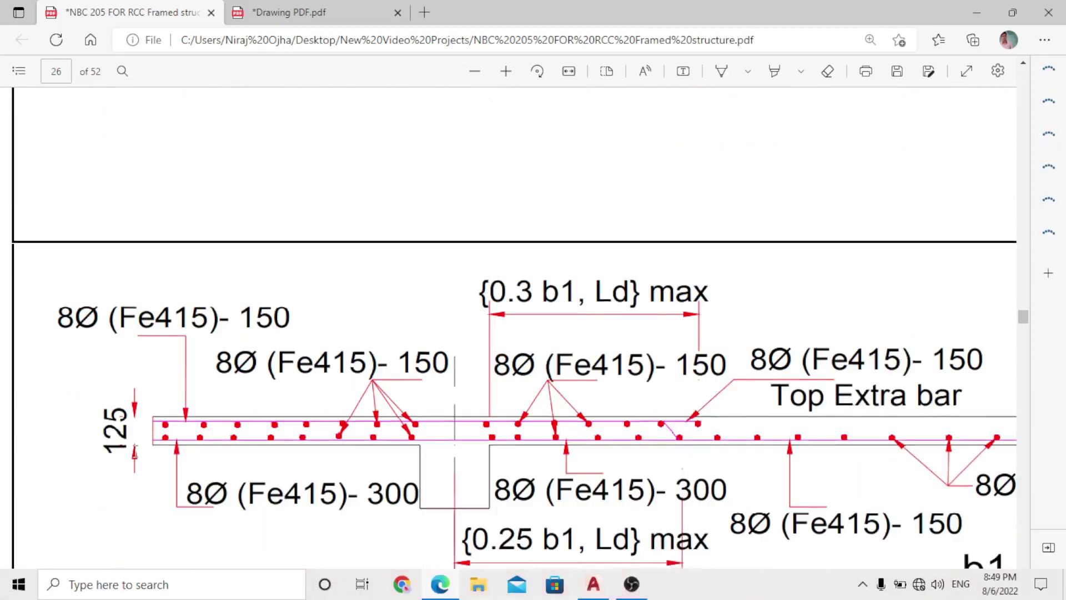
pyautogui.scroll(3, 215, 416)
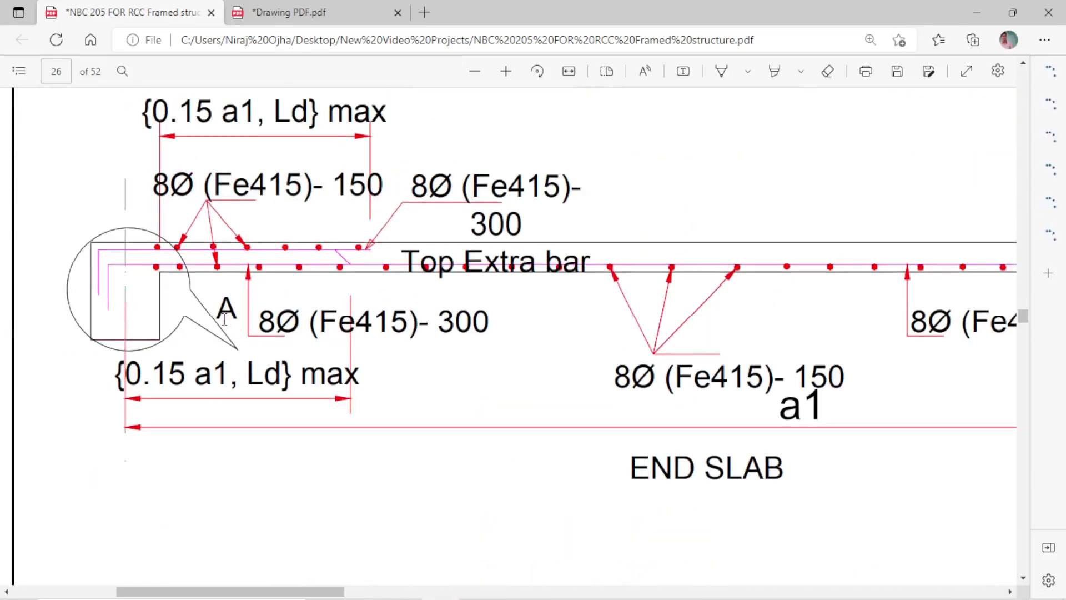
pyautogui.keyDown('ctrl'); pyautogui.scroll(-1, 234, 310); pyautogui.keyUp('ctrl')
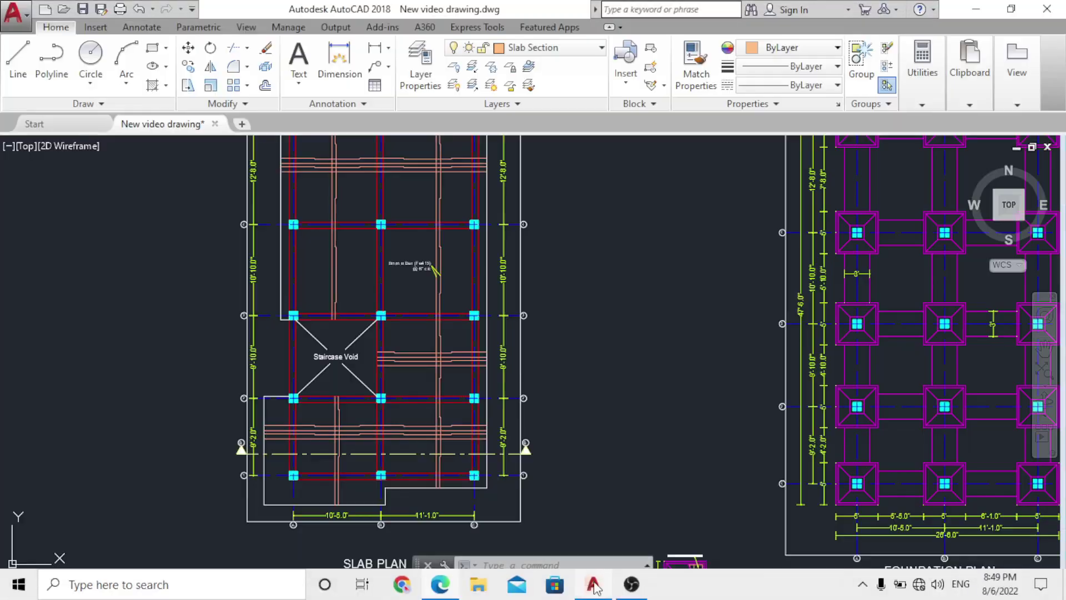
# - Switch to the AutoCAD drawing and pan the Staircase Void area into view
pyautogui.click(600, 588)
pyautogui.scroll(1, 178, 371)
pyautogui.scroll(1, 178, 370)
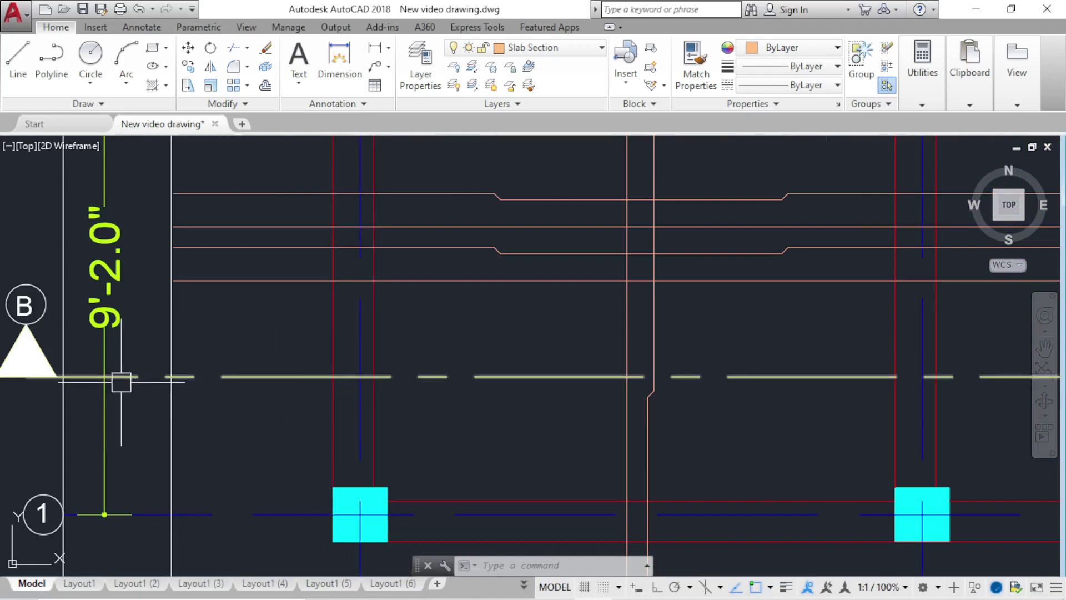
pyautogui.scroll(-1, 117, 377)
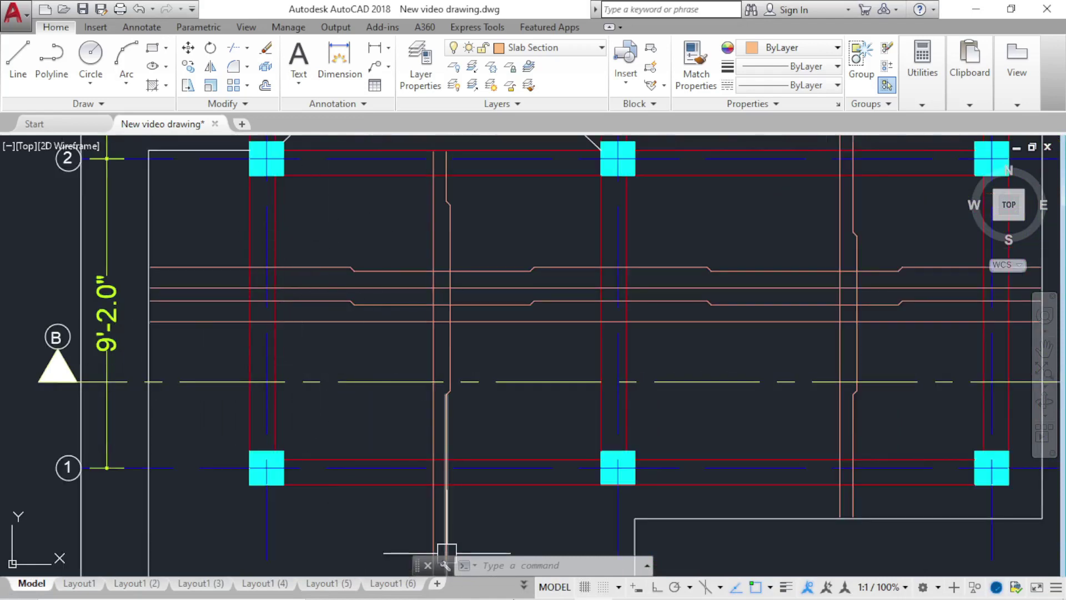
pyautogui.scroll(-2, 183, 444)
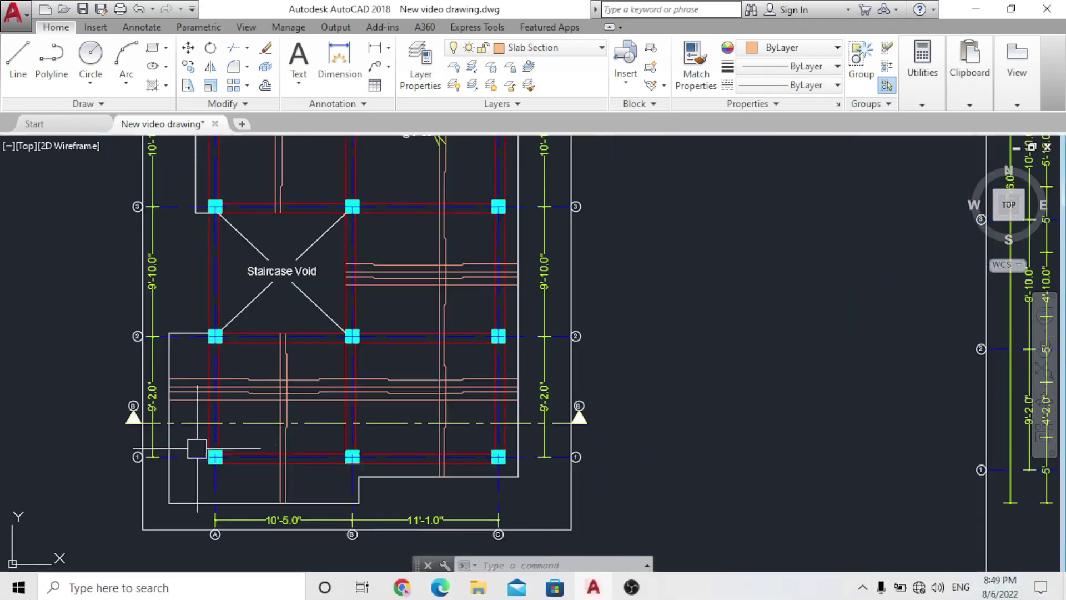
pyautogui.moveTo(313, 388); pyautogui.dragTo(313, 555, button='middle')
# - Zoom in and out around the Staircase Void bay between grids 2 and 3
pyautogui.scroll(2, 313, 556)
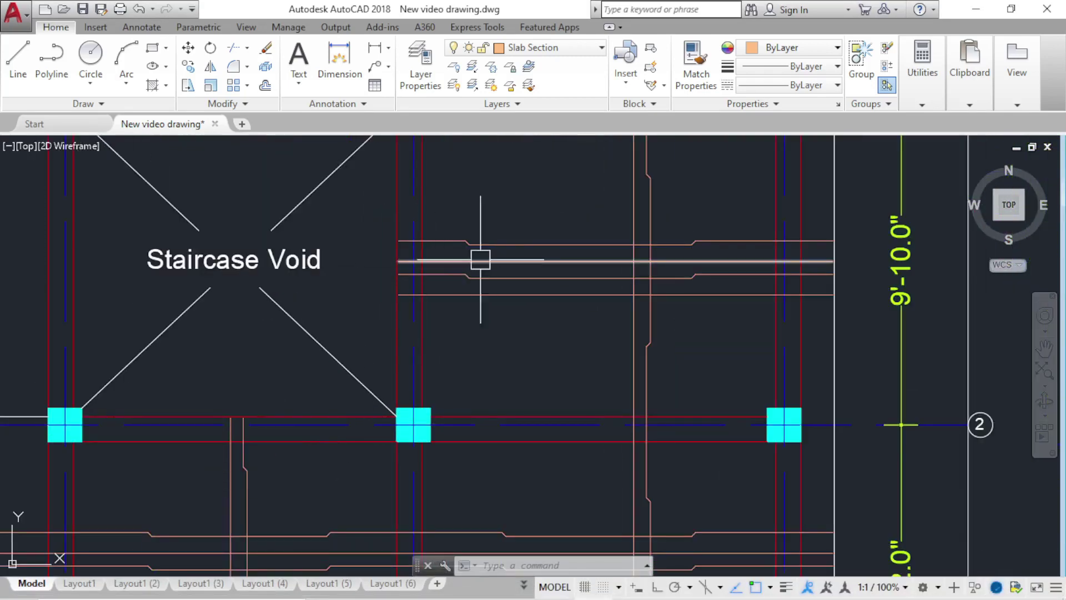
pyautogui.scroll(1, 426, 291)
pyautogui.scroll(-1, 364, 358)
pyautogui.scroll(1, 422, 238)
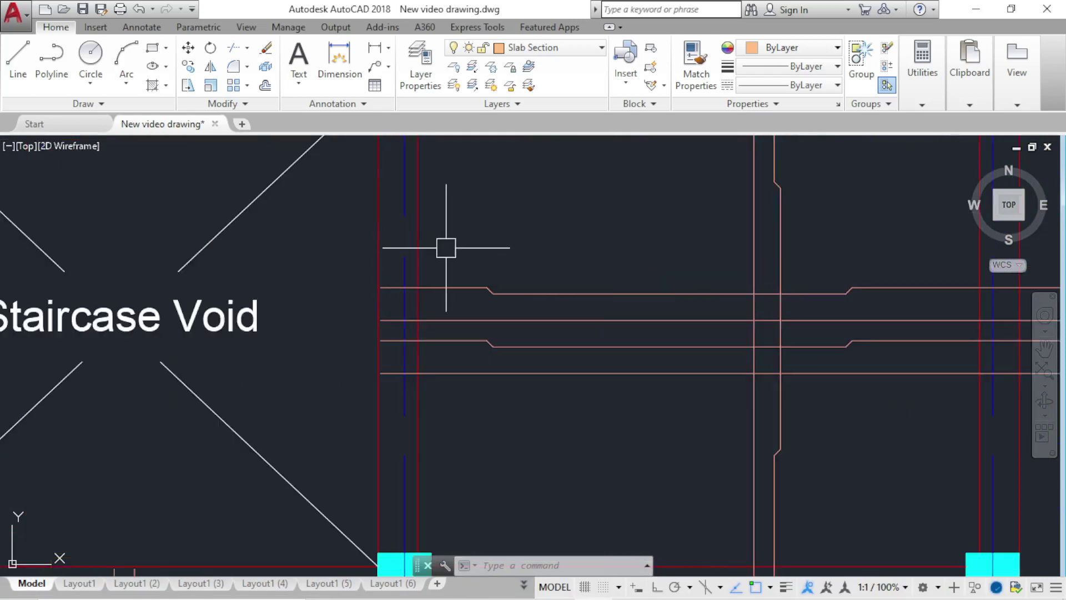
pyautogui.scroll(-1, 407, 274)
pyautogui.scroll(-2, 333, 138)
pyautogui.scroll(2, 328, 291)
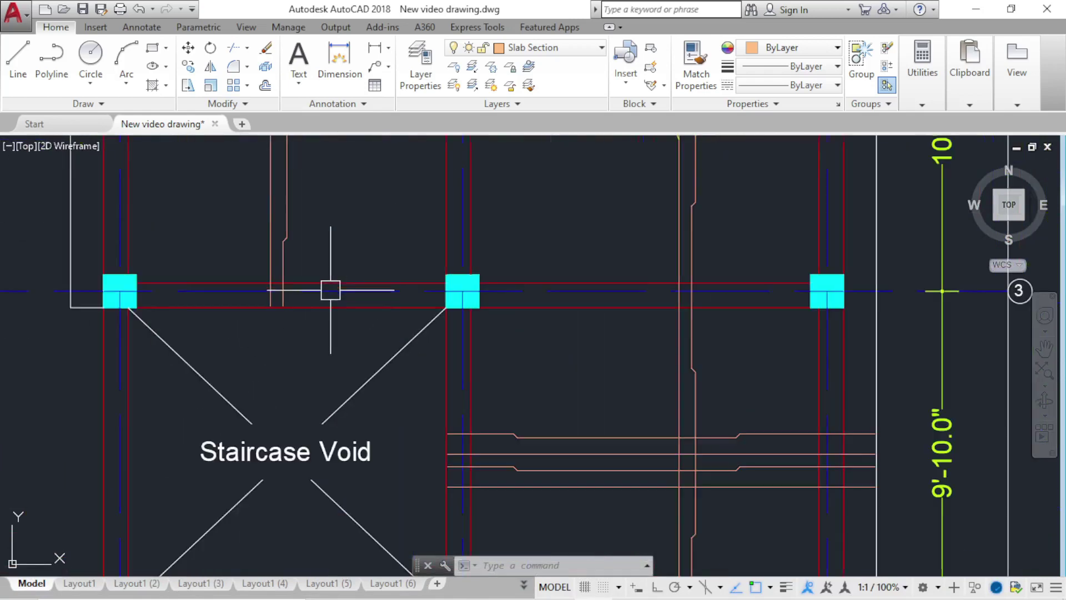
pyautogui.scroll(3, 270, 300)
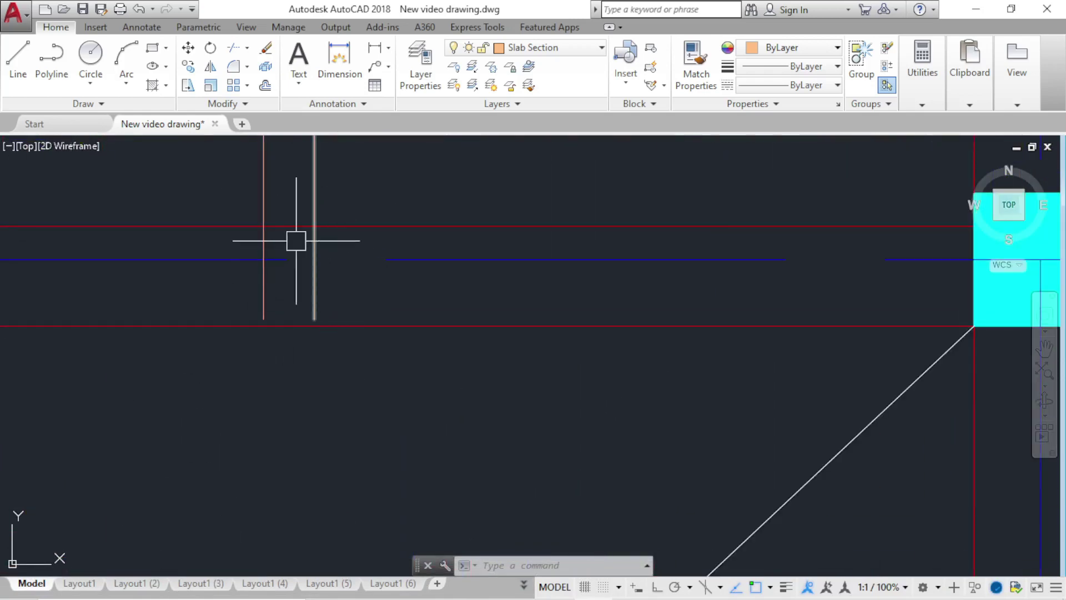
pyautogui.scroll(-2, 295, 237)
pyautogui.scroll(-2, 421, 196)
pyautogui.scroll(-2, 421, 196)
pyautogui.scroll(-2, 239, 300)
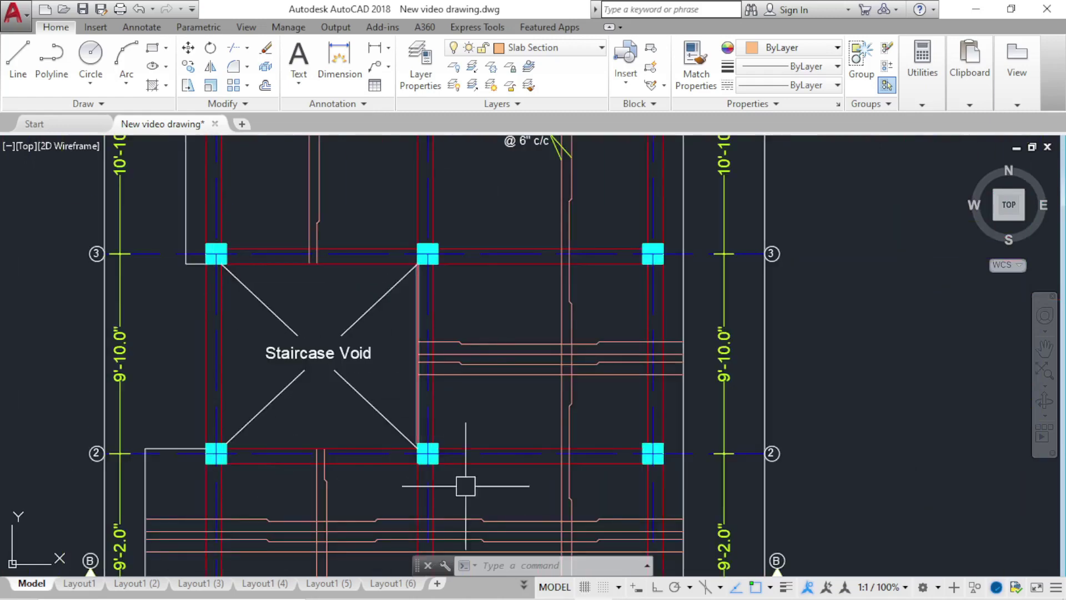
# - Return to the NBC 205 PDF and ink a box around the detail A callout
pyautogui.click(440, 584)
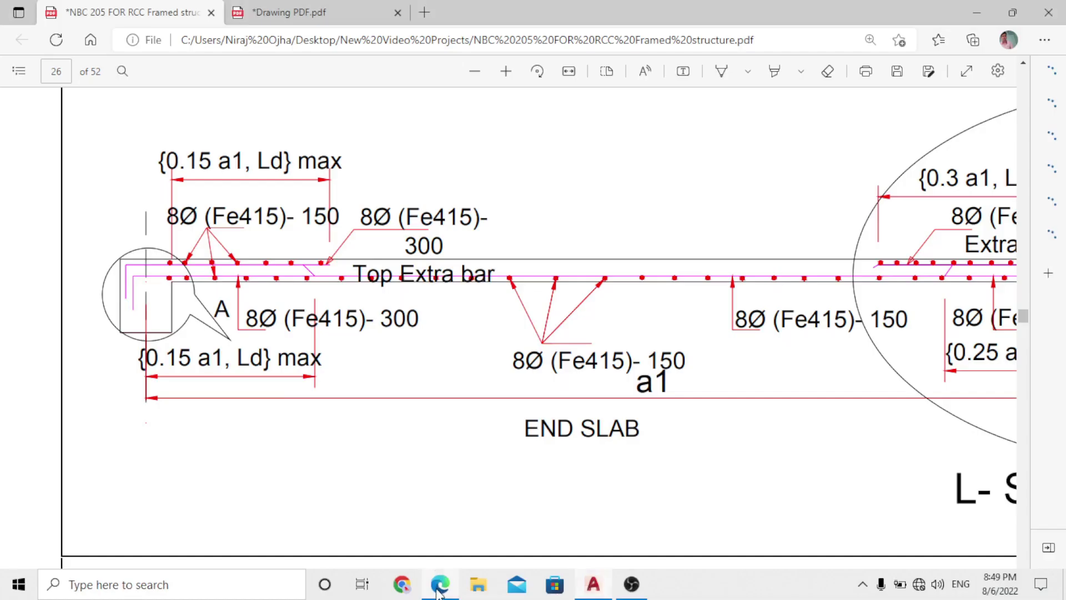
pyautogui.scroll(-4, 232, 210)
pyautogui.scroll(3, 232, 210)
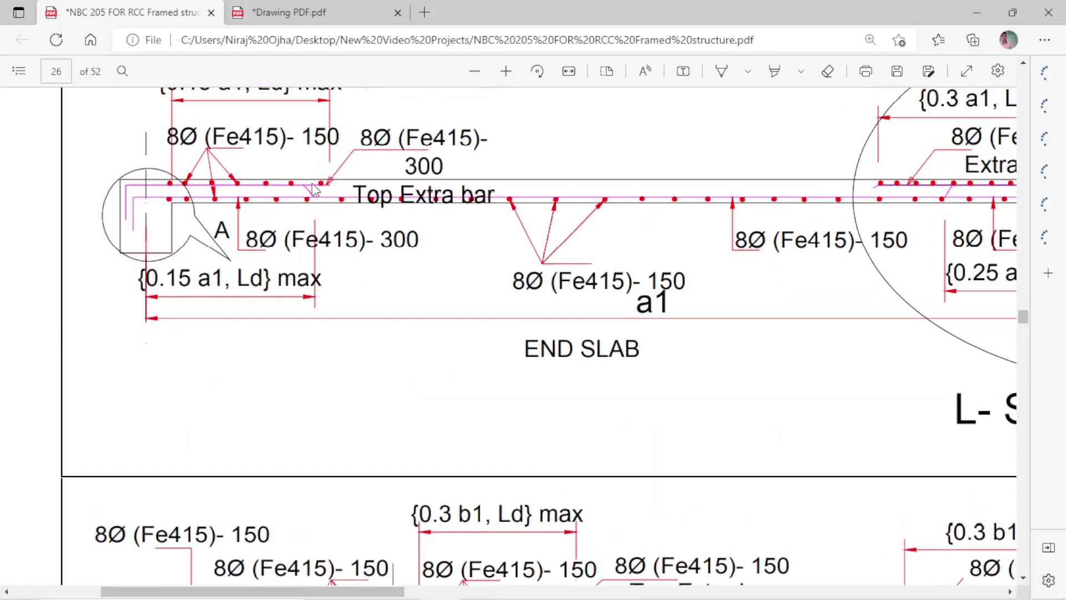
pyautogui.rightClick(222, 231)
pyautogui.click(222, 224)
pyautogui.moveTo(177, 169)
pyautogui.mouseDown()
pyautogui.moveTo(128, 170)
pyautogui.moveTo(172, 195)
pyautogui.mouseUp()
pyautogui.moveTo(194, 240); pyautogui.dragTo(247, 266)
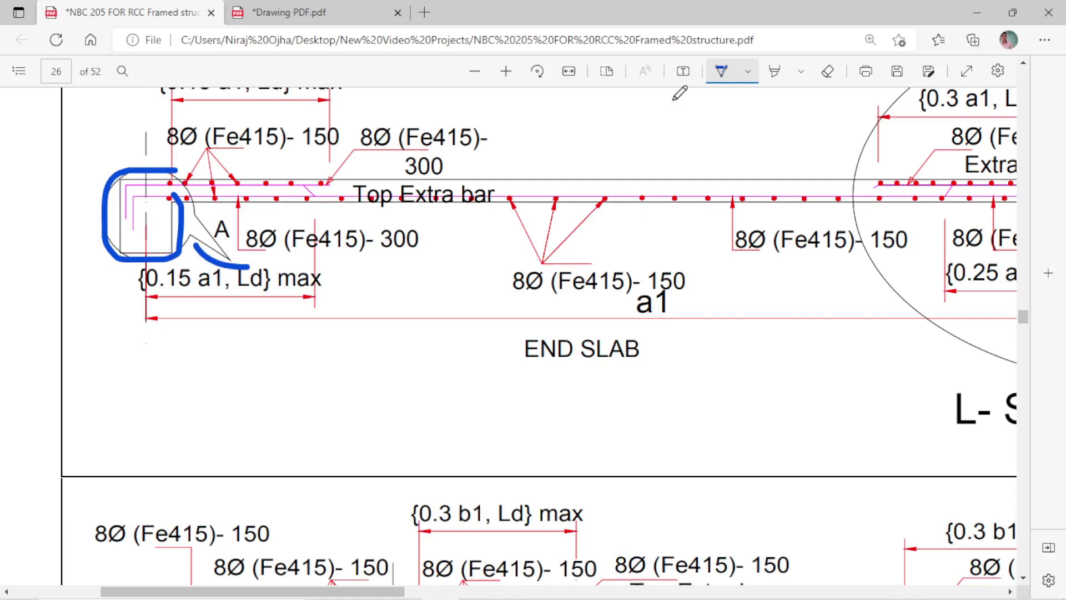
# - Erase the ink box and curve around detail A
pyautogui.click(827, 71)
pyautogui.click(108, 256)
pyautogui.click(226, 265)
# - Scroll page 26 to bring EDGE SLAB DETAIL - A into view
pyautogui.keyDown('ctrl'); pyautogui.scroll(-5, 142, 320); pyautogui.keyUp('ctrl')
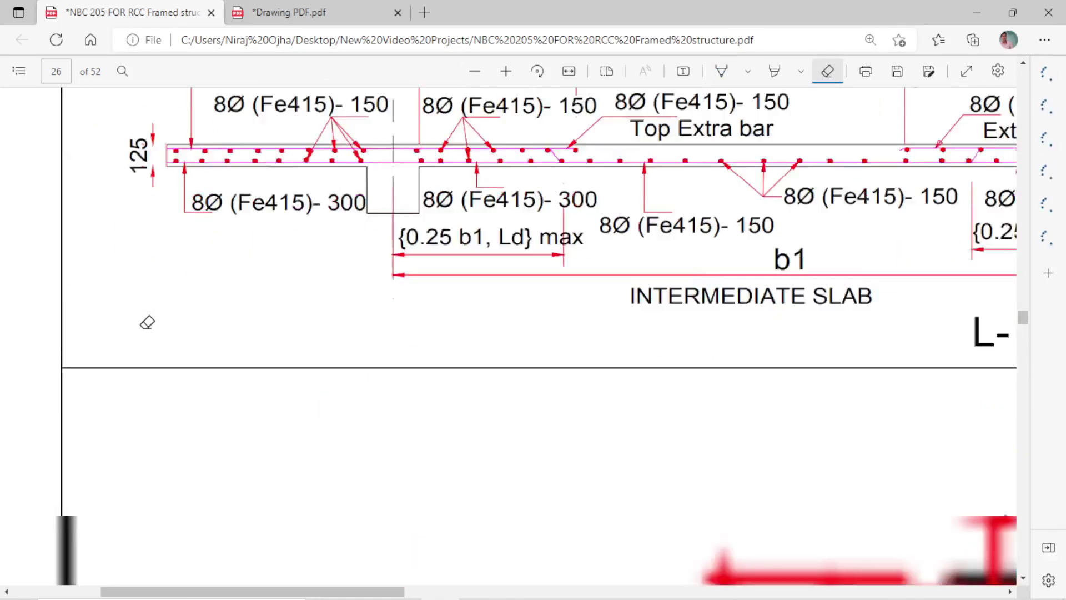
pyautogui.scroll(-5, 139, 320)
pyautogui.scroll(-3, 127, 333)
pyautogui.scroll(-2, 411, 440)
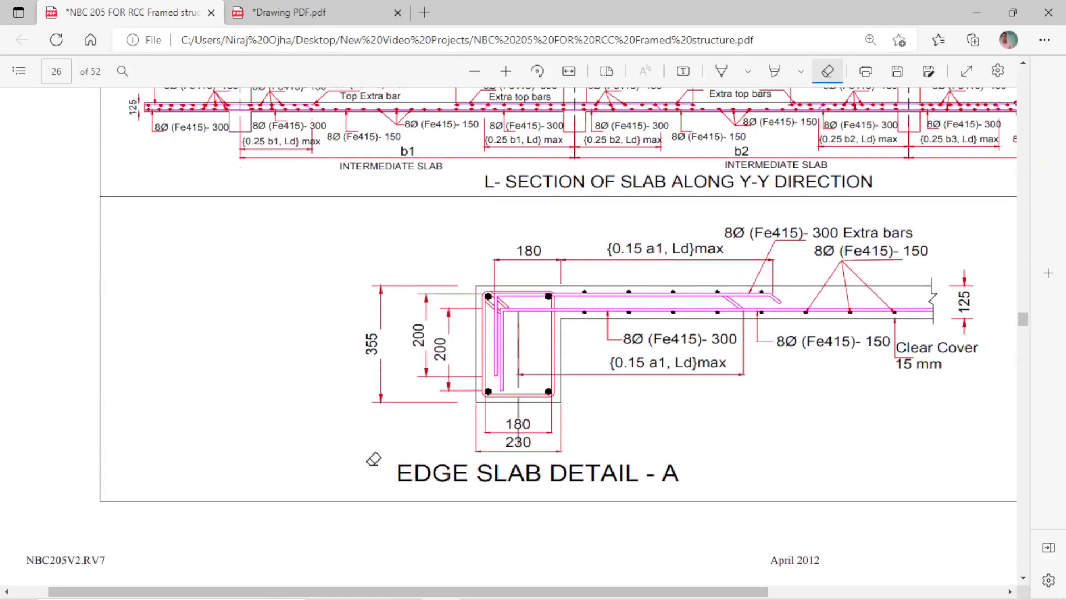
pyautogui.keyDown('ctrl'); pyautogui.scroll(1, 913, 506); pyautogui.keyUp('ctrl')
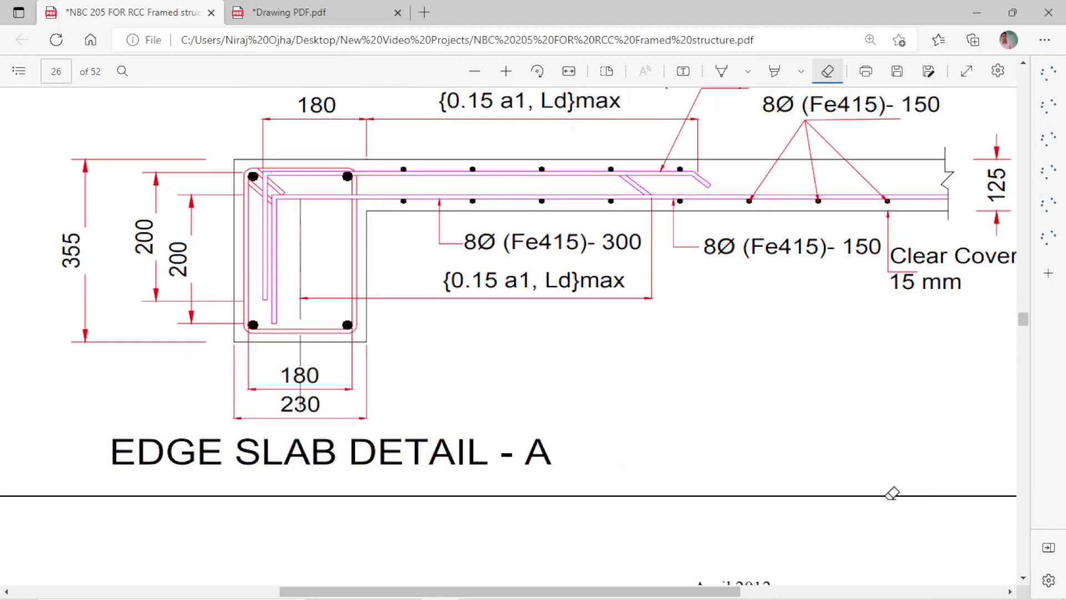
pyautogui.scroll(-1, 23, 376)
pyautogui.scroll(1, 500, 462)
pyautogui.keyDown('ctrl'); pyautogui.scroll(1, 548, 469); pyautogui.keyUp('ctrl')
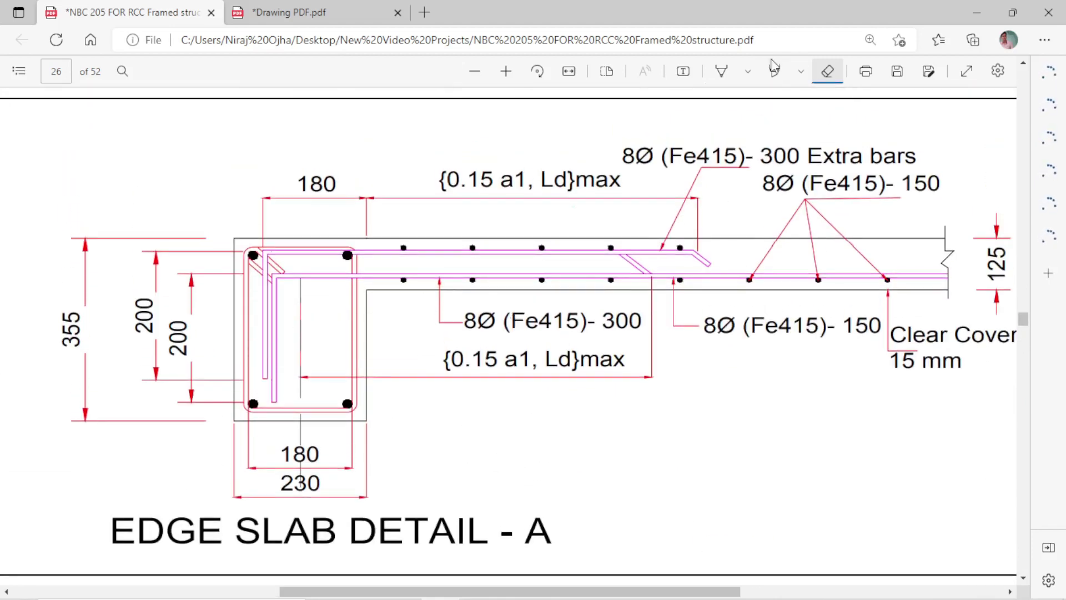
# - Ink a mark at the slab's end face and erase its horizontal part
pyautogui.click(721, 71)
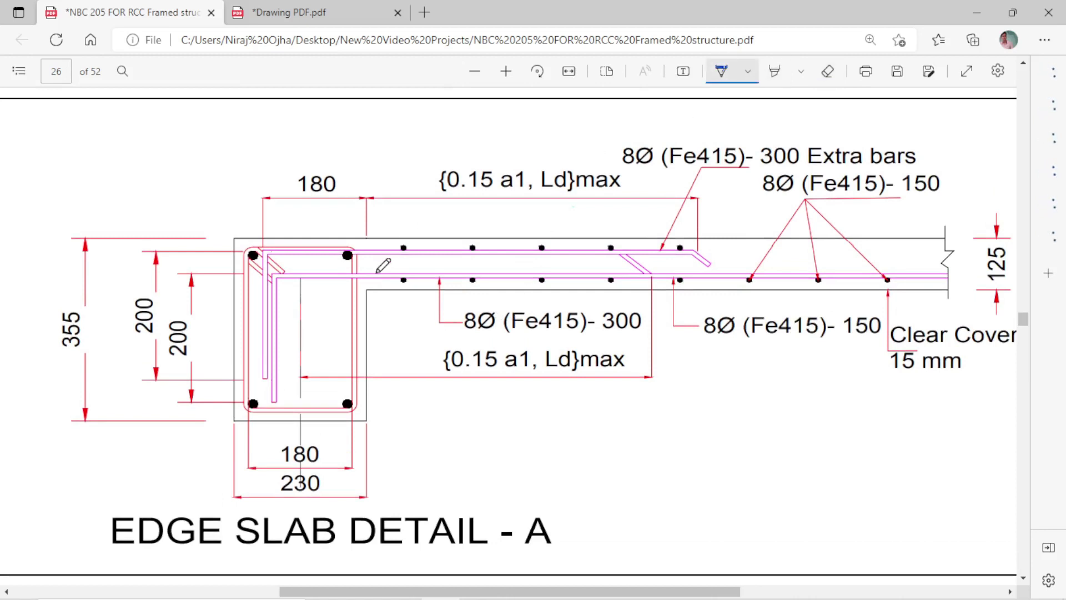
pyautogui.moveTo(369, 292)
pyautogui.mouseDown()
pyautogui.moveTo(369, 230)
pyautogui.moveTo(240, 240)
pyautogui.mouseUp()
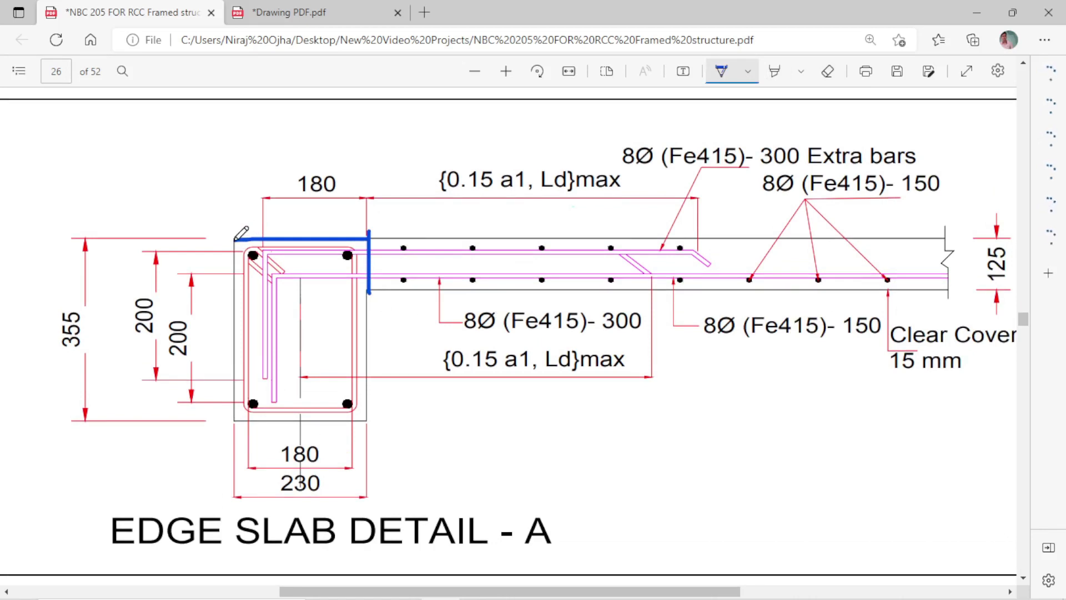
pyautogui.click(830, 72)
pyautogui.moveTo(262, 223); pyautogui.dragTo(268, 283)
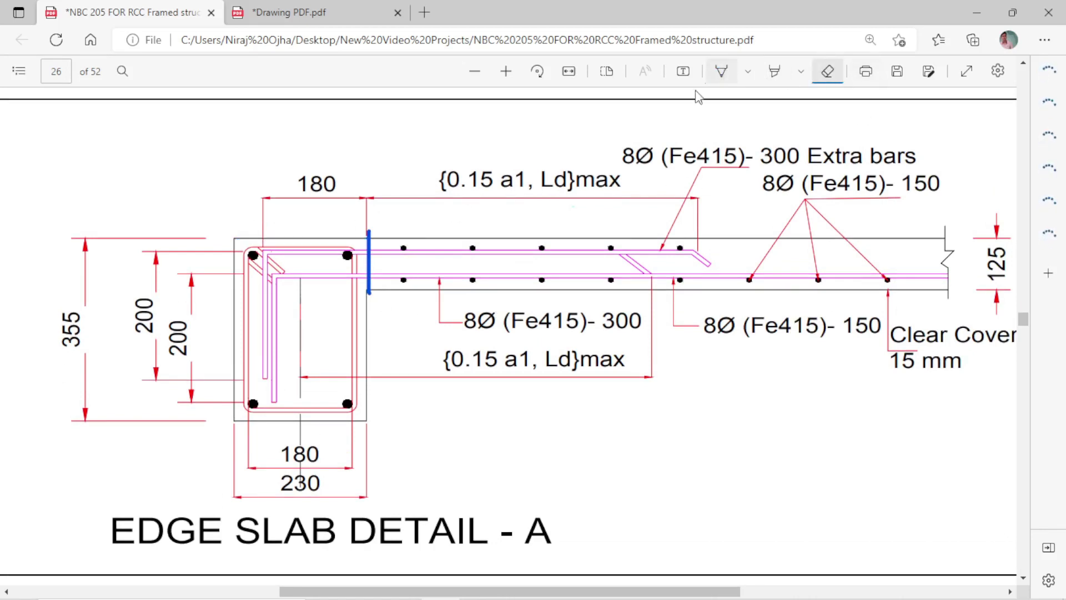
# - Circle the 230 dimension in ink, then trace and erase a line along the bottom bar
pyautogui.click(721, 71)
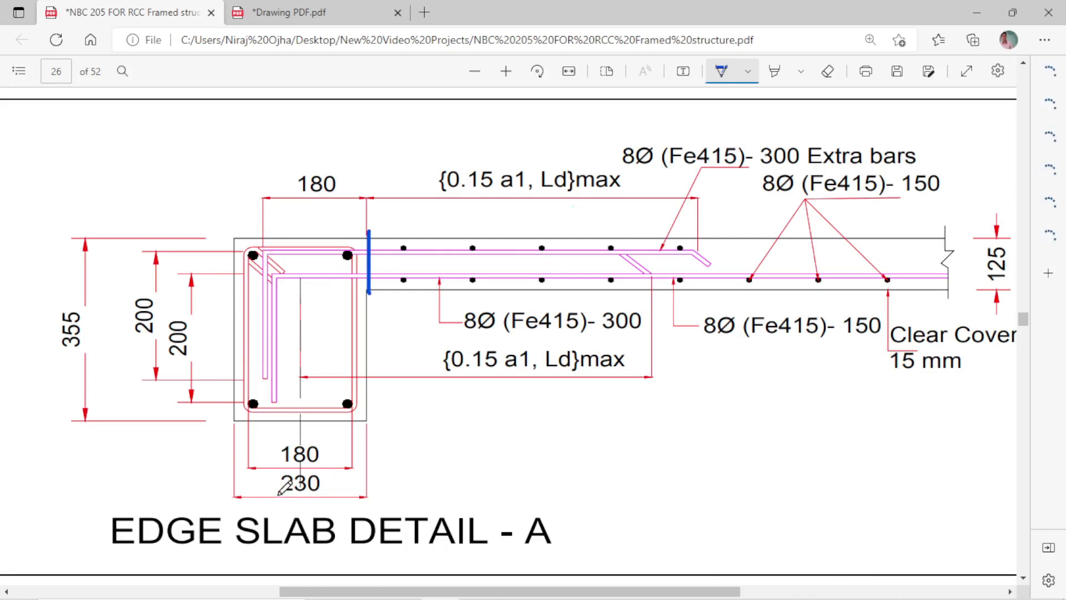
pyautogui.moveTo(279, 493); pyautogui.dragTo(283, 494)
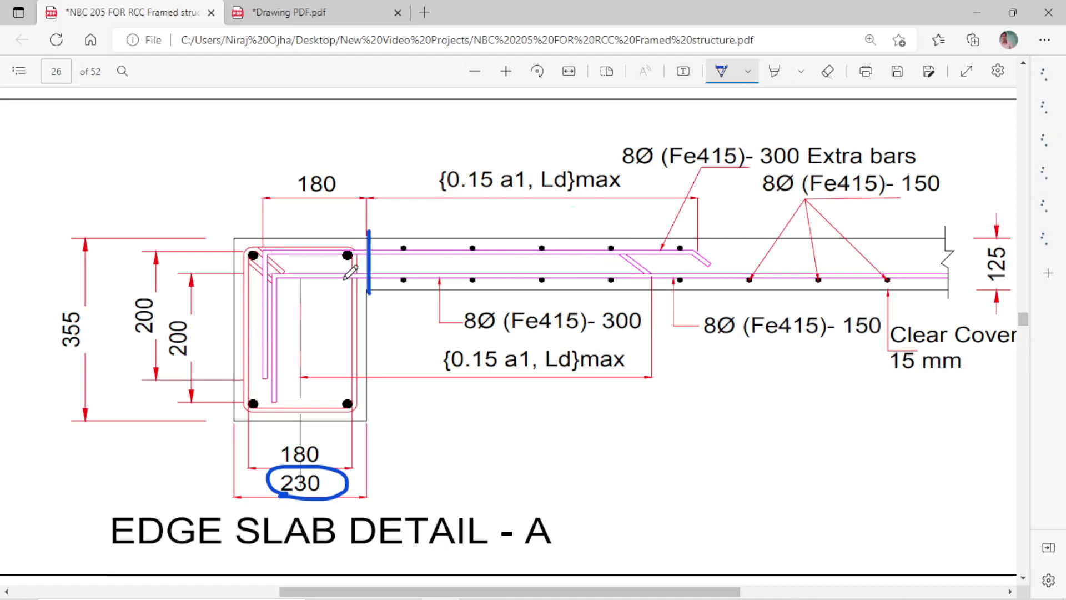
pyautogui.moveTo(333, 279); pyautogui.dragTo(660, 278)
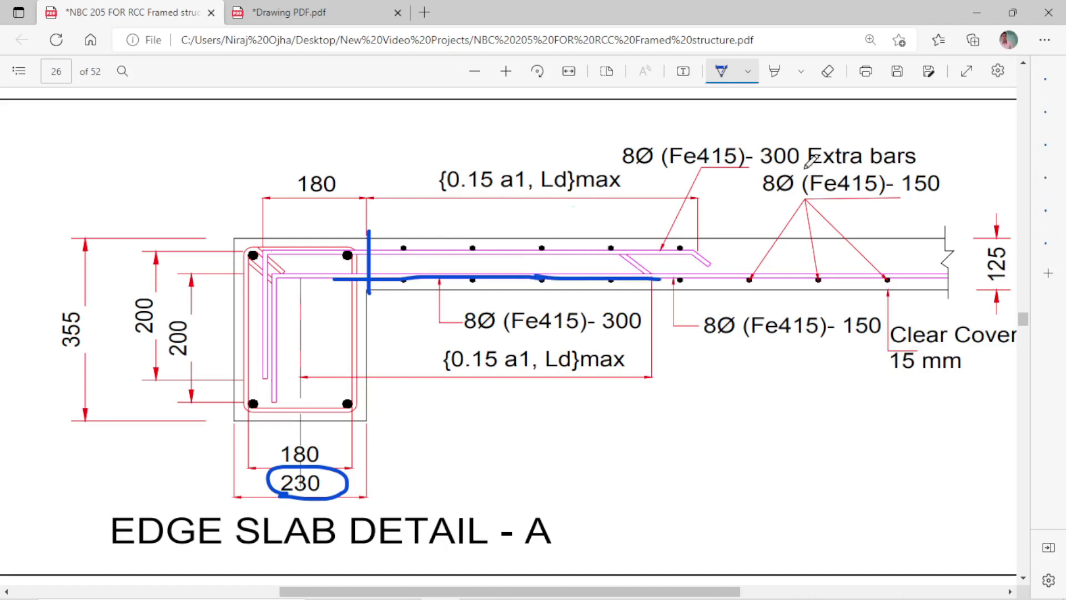
pyautogui.click(827, 71)
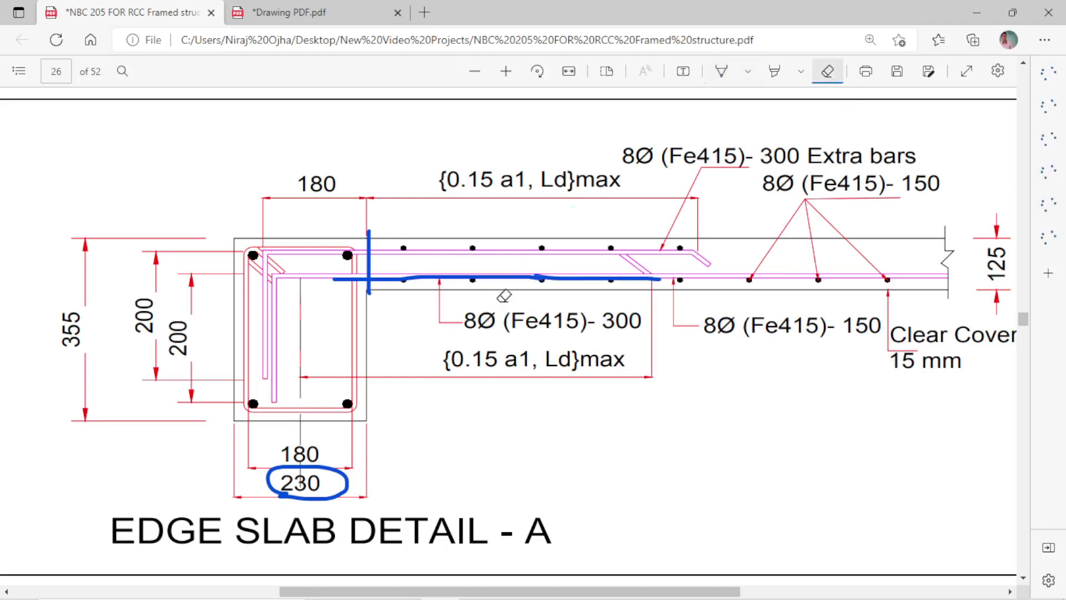
pyautogui.moveTo(505, 294)
pyautogui.mouseDown()
pyautogui.moveTo(541, 262)
pyautogui.moveTo(568, 282)
pyautogui.mouseUp()
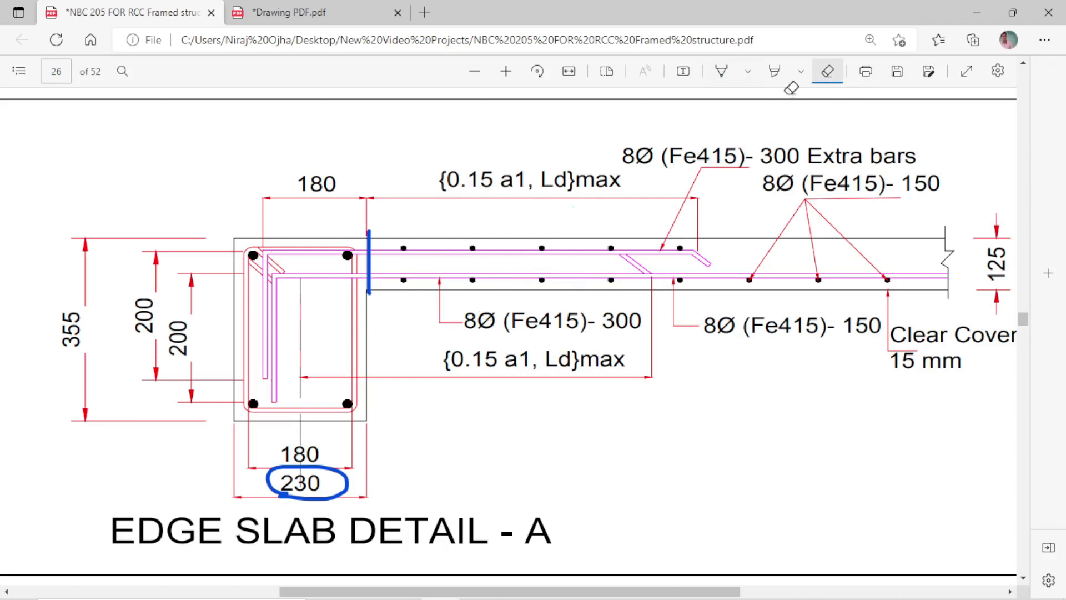
# - Ink dots on the bottom slab bars, then erase those ink curls
pyautogui.click(721, 72)
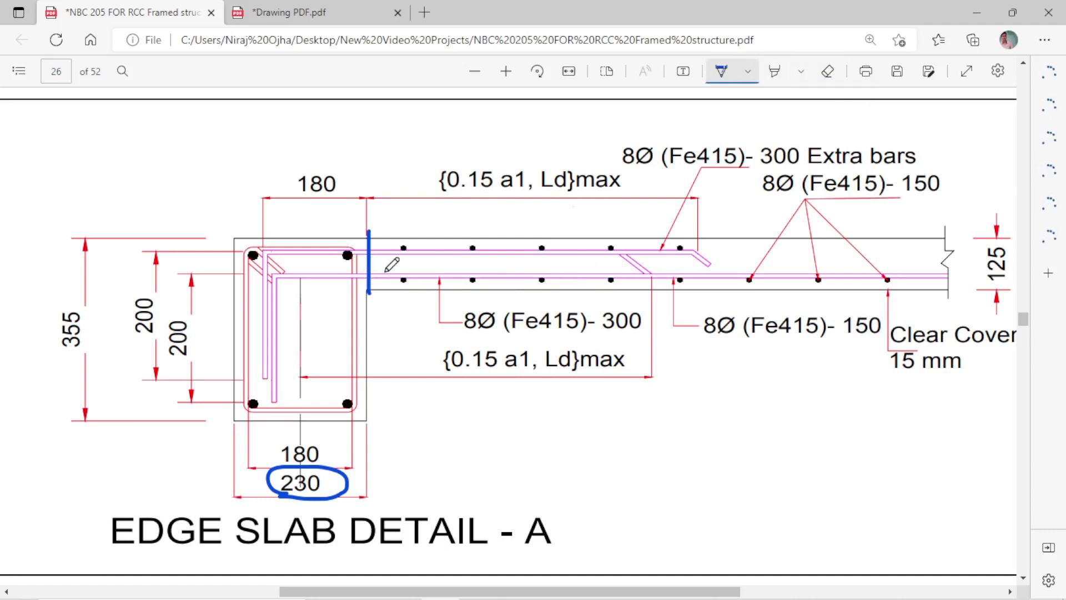
pyautogui.click(405, 282)
pyautogui.moveTo(471, 279); pyautogui.dragTo(548, 277)
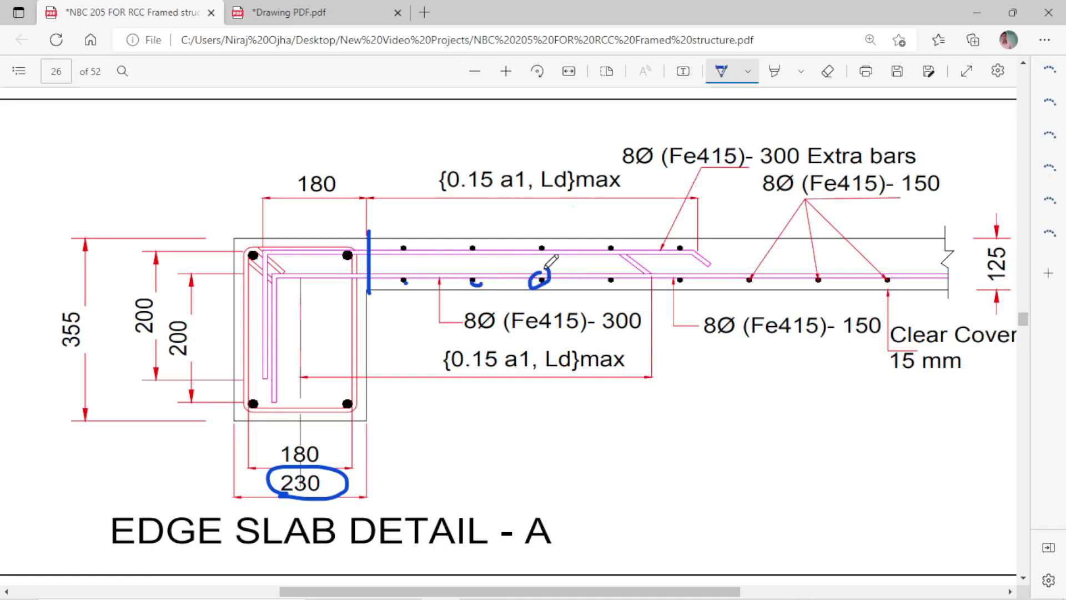
pyautogui.moveTo(620, 270); pyautogui.dragTo(610, 279)
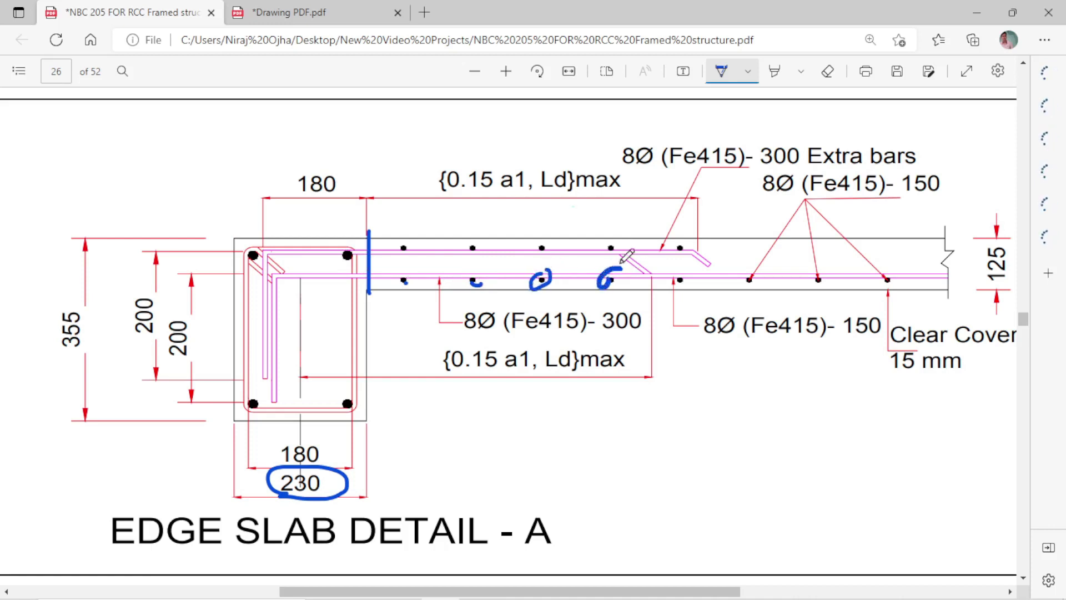
pyautogui.click(827, 71)
pyautogui.click(611, 277)
pyautogui.click(474, 281)
pyautogui.click(541, 279)
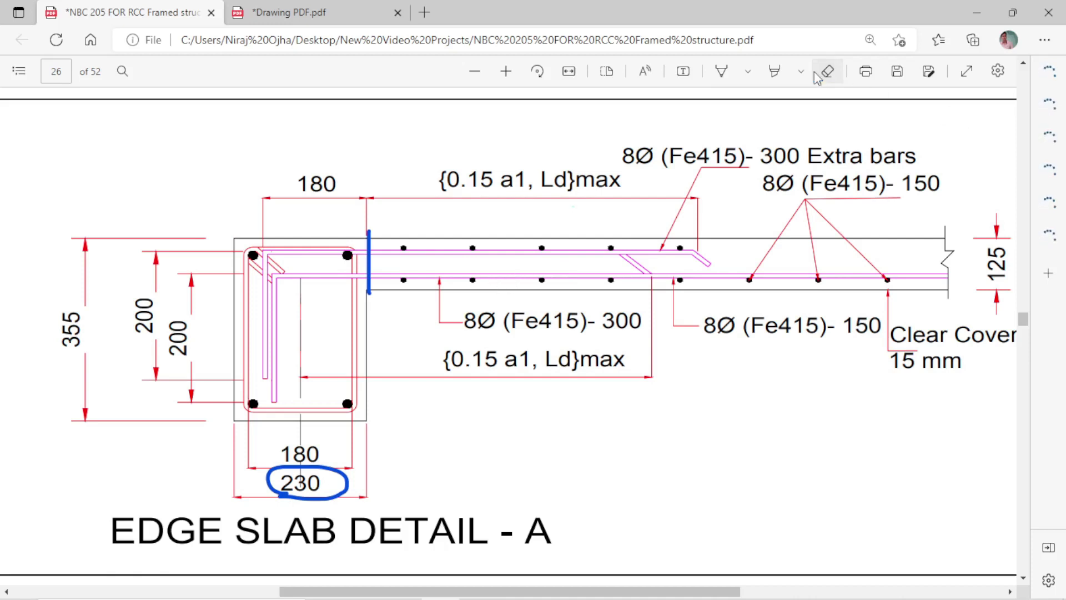
# - Trace the top slab bar in ink, then erase it, the slab-end line and the 230 ring
pyautogui.click(721, 71)
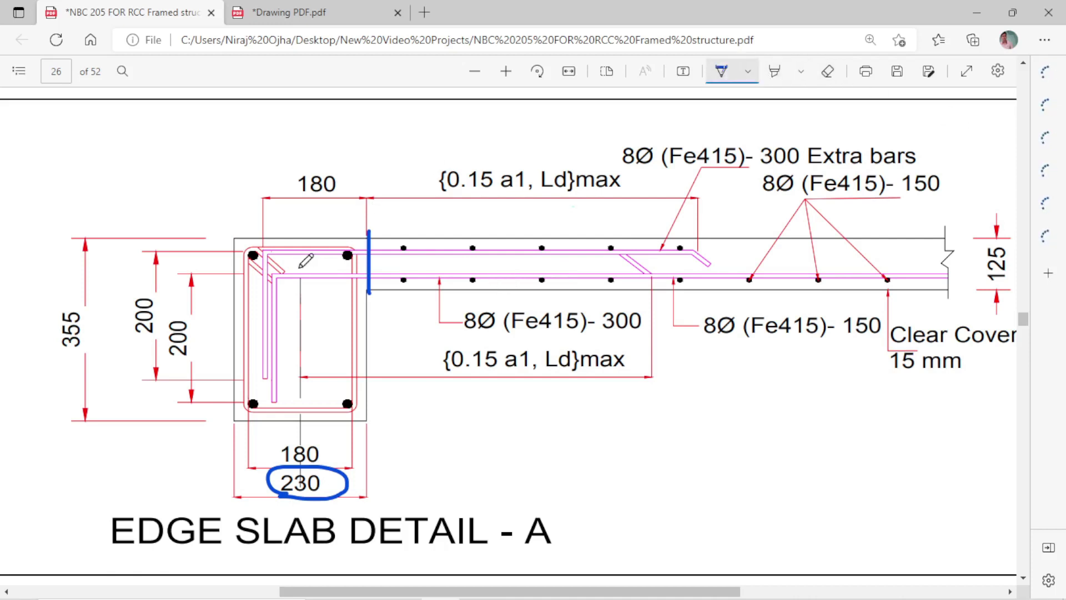
pyautogui.moveTo(268, 254); pyautogui.dragTo(712, 260)
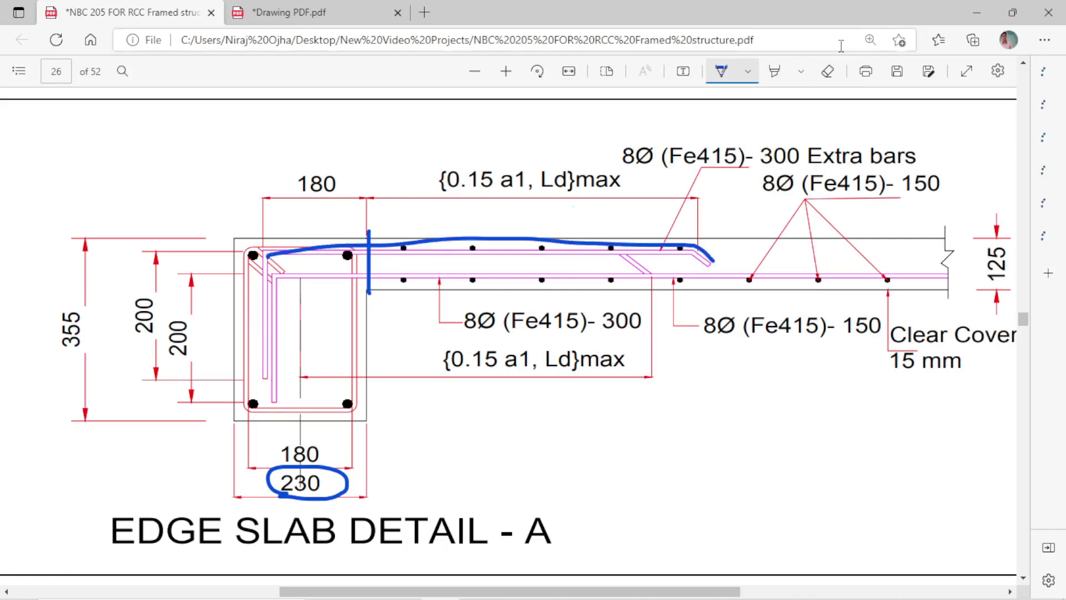
pyautogui.click(827, 71)
pyautogui.click(561, 244)
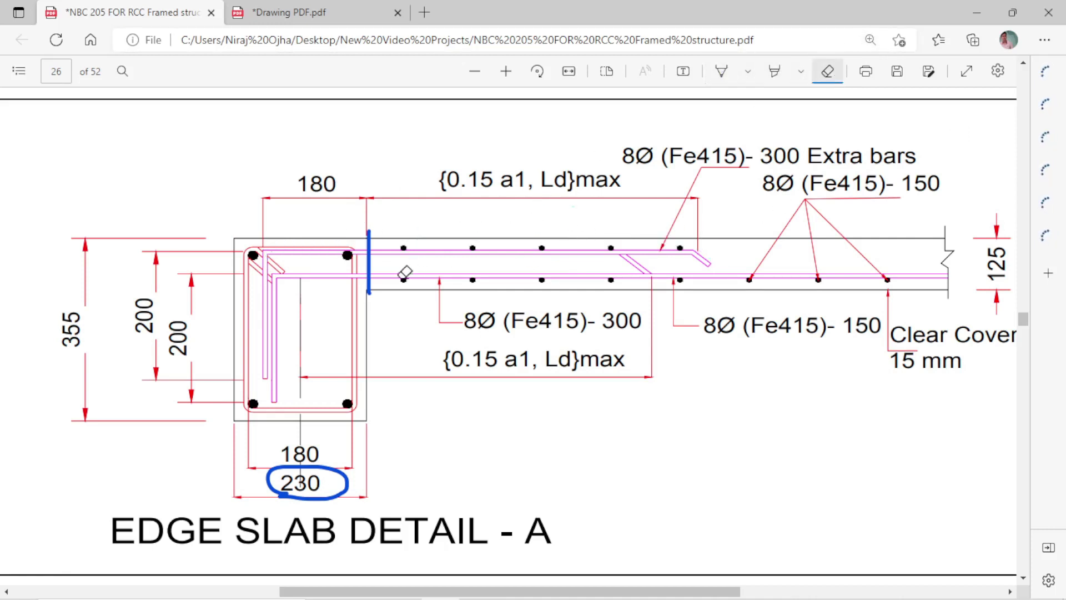
pyautogui.click(368, 266)
pyautogui.click(305, 466)
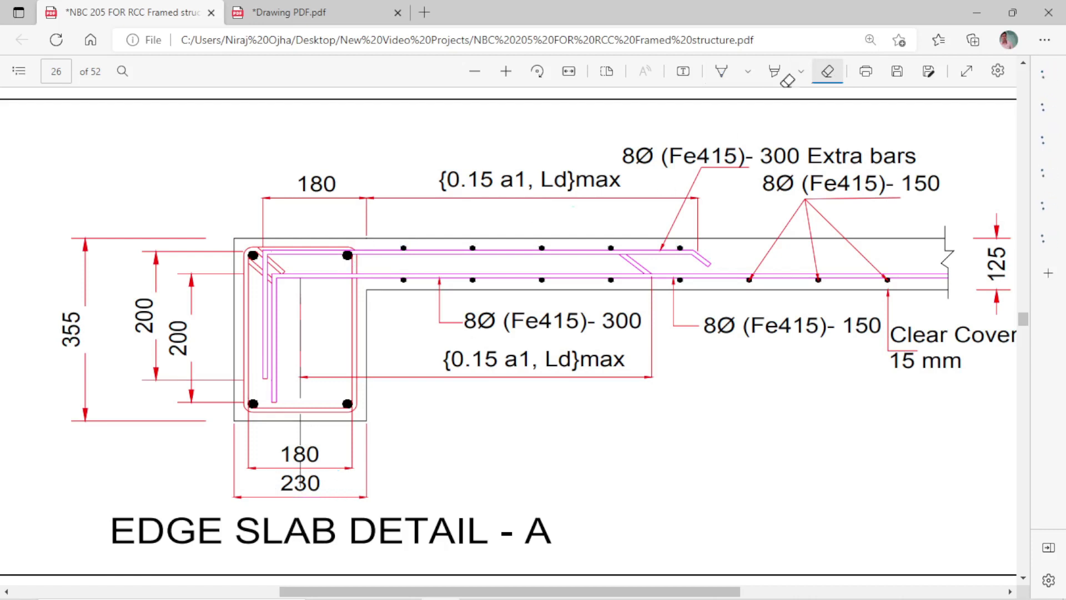
# - Trace the cranked bar in blue ink from the bottom layer, along the top bar, into the edge beam
pyautogui.click(721, 71)
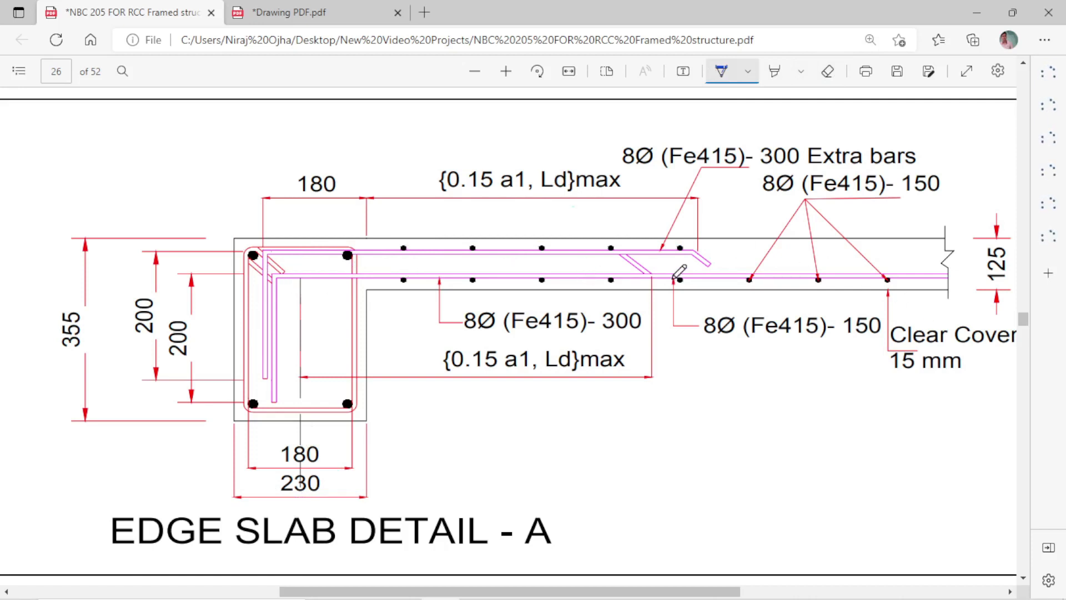
pyautogui.moveTo(734, 276); pyautogui.dragTo(609, 257)
pyautogui.moveTo(454, 253); pyautogui.dragTo(337, 253)
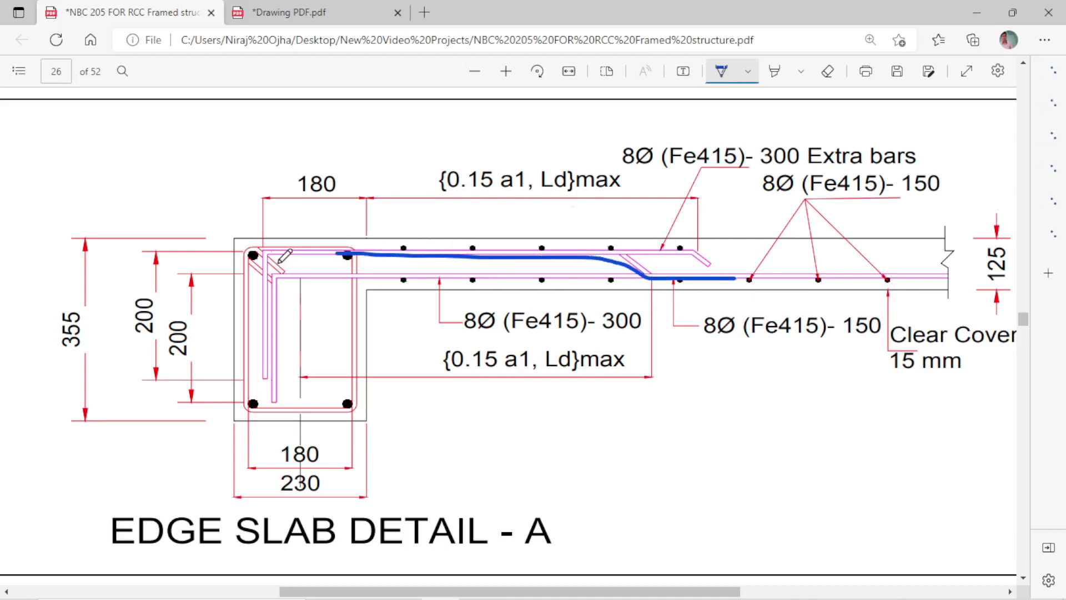
pyautogui.moveTo(341, 254)
pyautogui.mouseDown()
pyautogui.moveTo(267, 357)
pyautogui.moveTo(272, 372)
pyautogui.mouseUp()
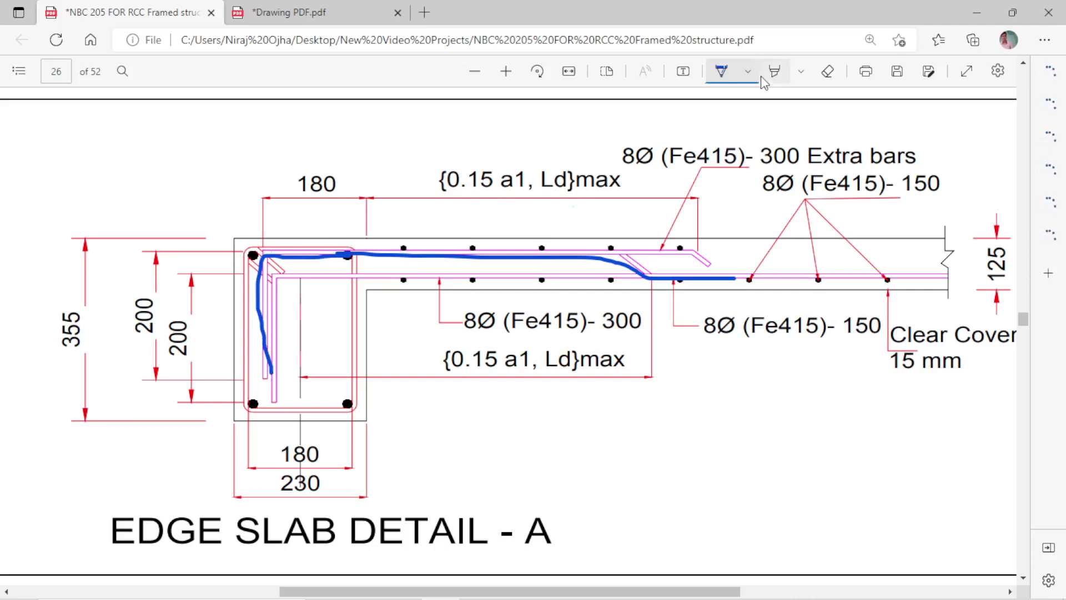
# - Erase the traced bar path with the eraser, then turn erasing off
pyautogui.click(827, 71)
pyautogui.click(538, 260)
pyautogui.moveTo(305, 309); pyautogui.dragTo(243, 263)
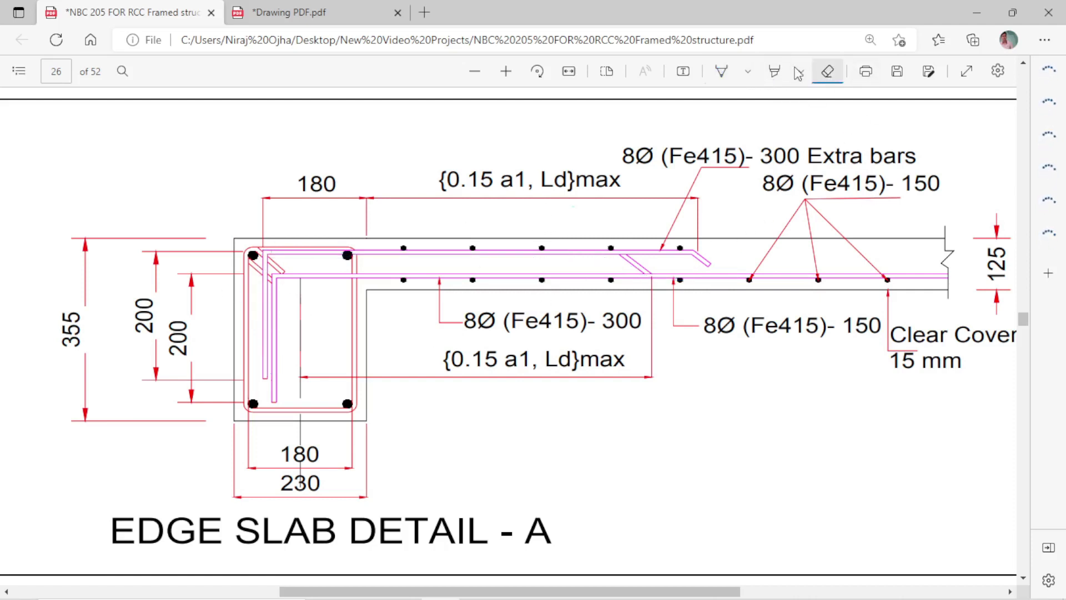
pyautogui.click(827, 71)
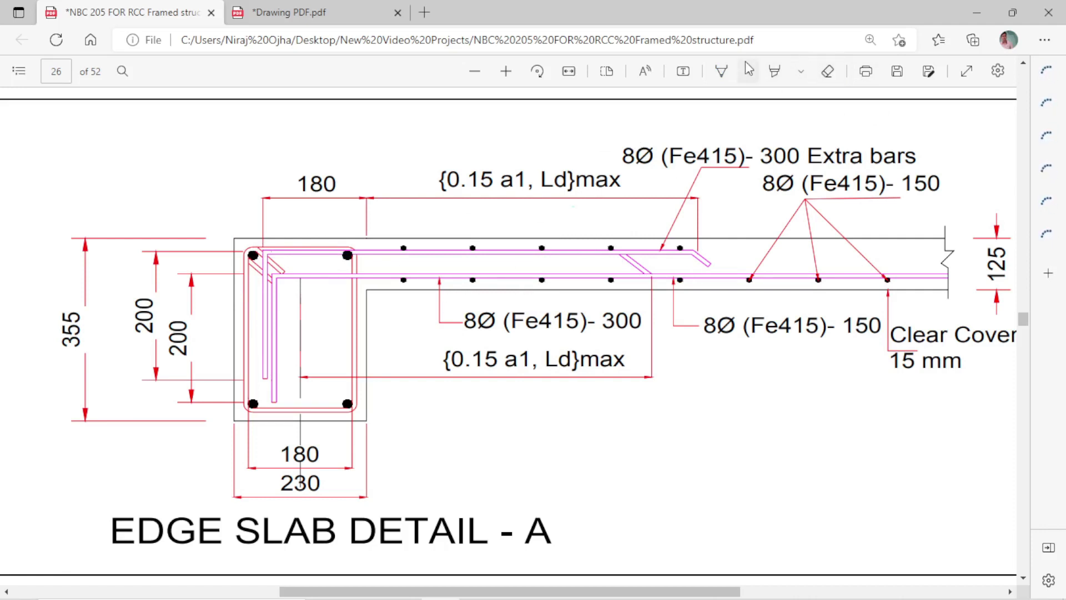
# - Sketch an ink curve and a dot near the bottom bar
pyautogui.click(721, 71)
pyautogui.moveTo(643, 267)
pyautogui.mouseDown()
pyautogui.moveTo(678, 280)
pyautogui.moveTo(690, 269)
pyautogui.moveTo(720, 286)
pyautogui.mouseUp()
pyautogui.click(737, 251)
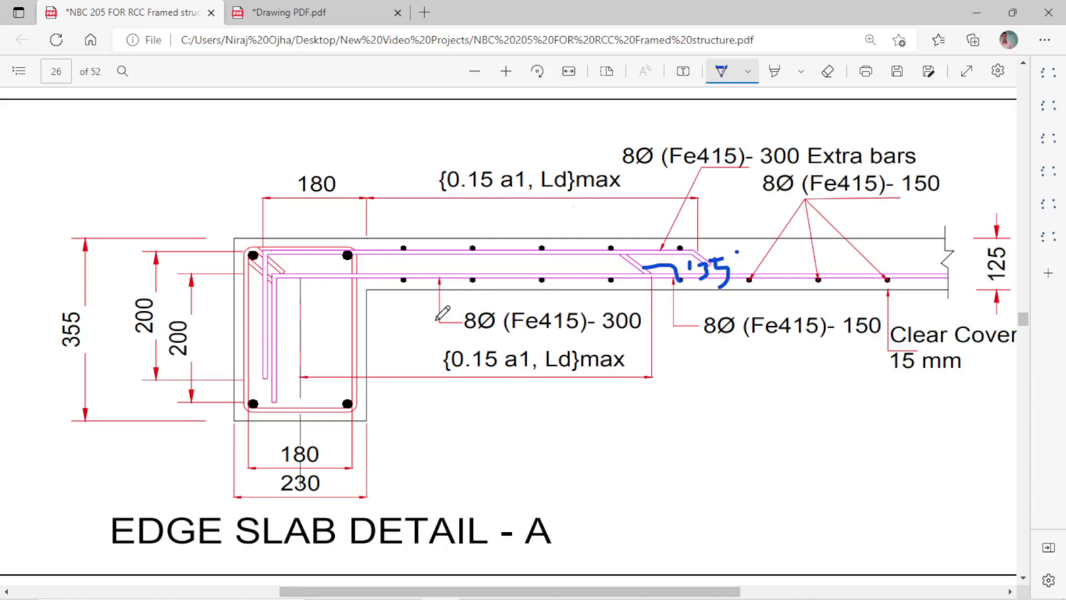
pyautogui.keyDown('ctrl'); pyautogui.scroll(-2, 382, 327); pyautogui.keyUp('ctrl')
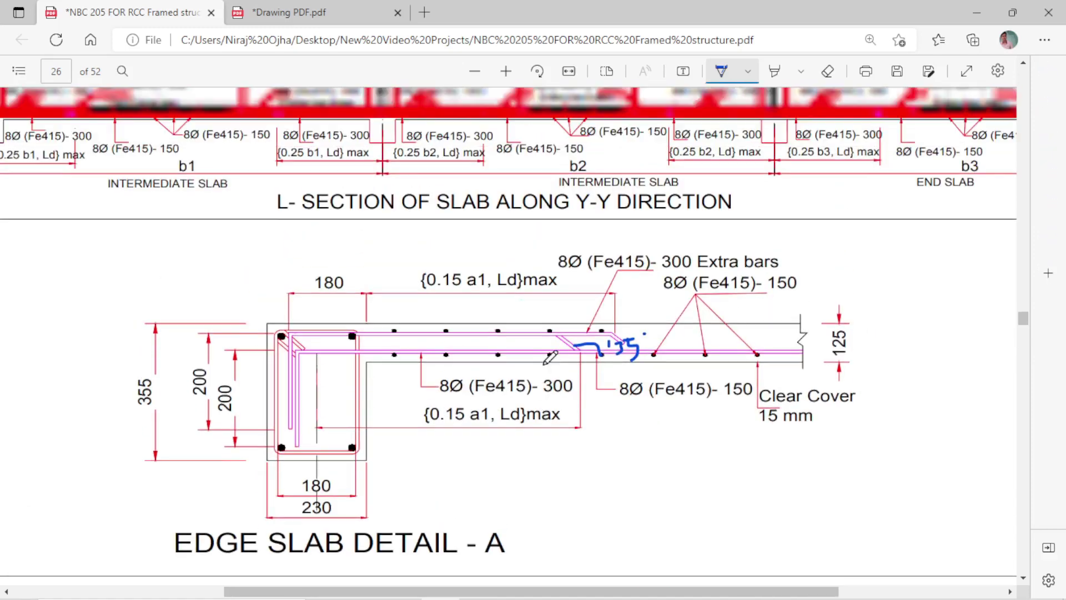
pyautogui.scroll(5, 555, 322)
pyautogui.keyDown('ctrl'); pyautogui.scroll(1, 669, 322); pyautogui.keyUp('ctrl')
pyautogui.keyDown('ctrl'); pyautogui.scroll(1, 669, 322); pyautogui.keyUp('ctrl')
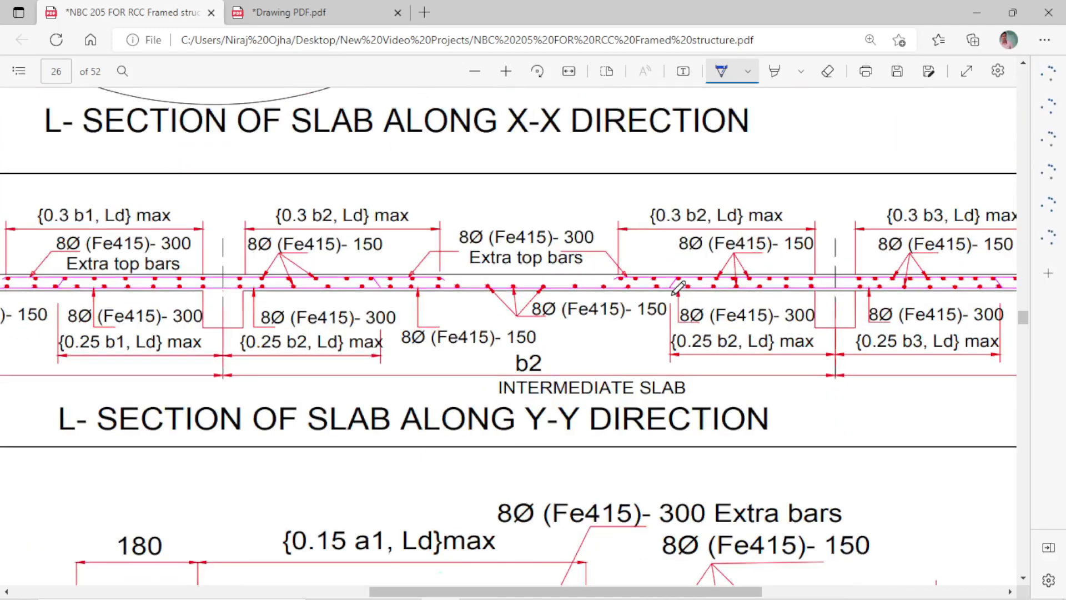
# - Mark the rebar line with a short ink stroke, then erase it
pyautogui.moveTo(670, 289); pyautogui.dragTo(690, 277)
pyautogui.click(827, 71)
pyautogui.click(678, 282)
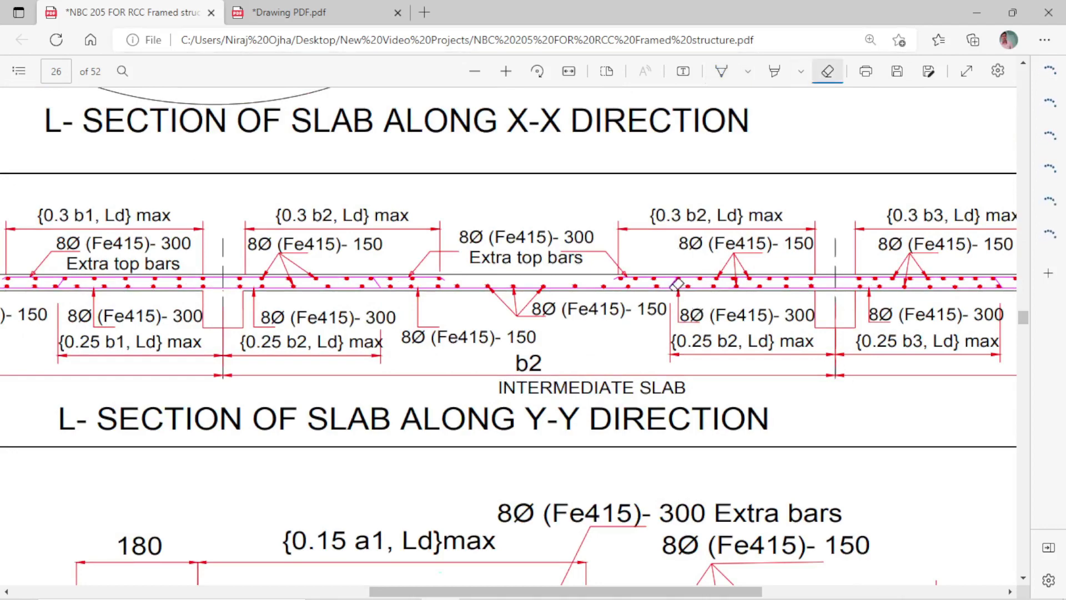
pyautogui.keyDown('ctrl'); pyautogui.scroll(-1, 783, 239); pyautogui.keyUp('ctrl')
pyautogui.keyDown('ctrl'); pyautogui.scroll(-3, 783, 239); pyautogui.keyUp('ctrl')
pyautogui.keyDown('ctrl'); pyautogui.scroll(3, 544, 341); pyautogui.keyUp('ctrl')
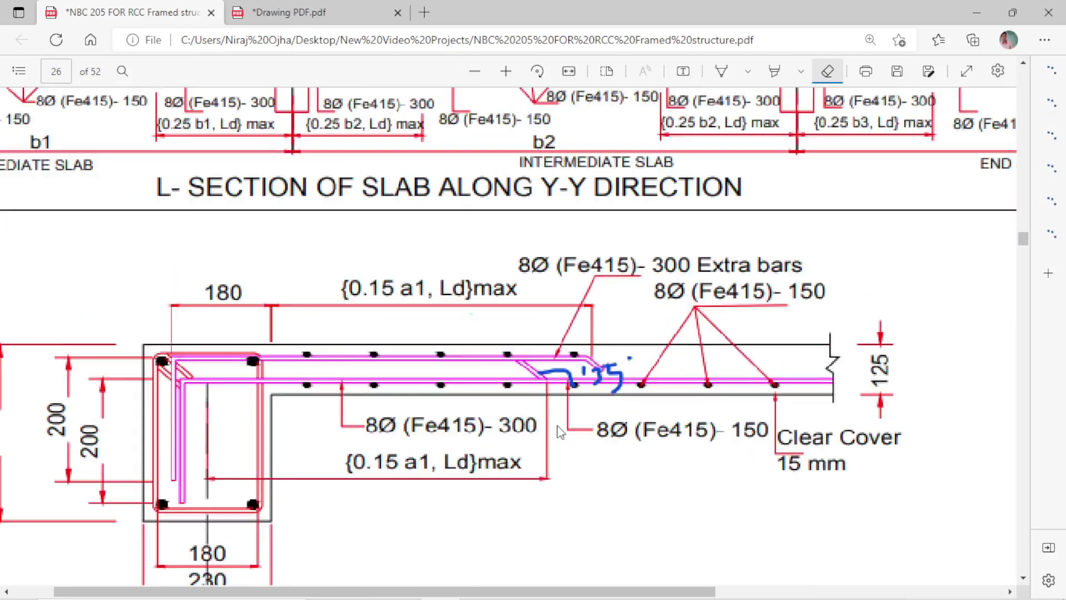
pyautogui.keyDown('ctrl'); pyautogui.scroll(1, 588, 385); pyautogui.keyUp('ctrl')
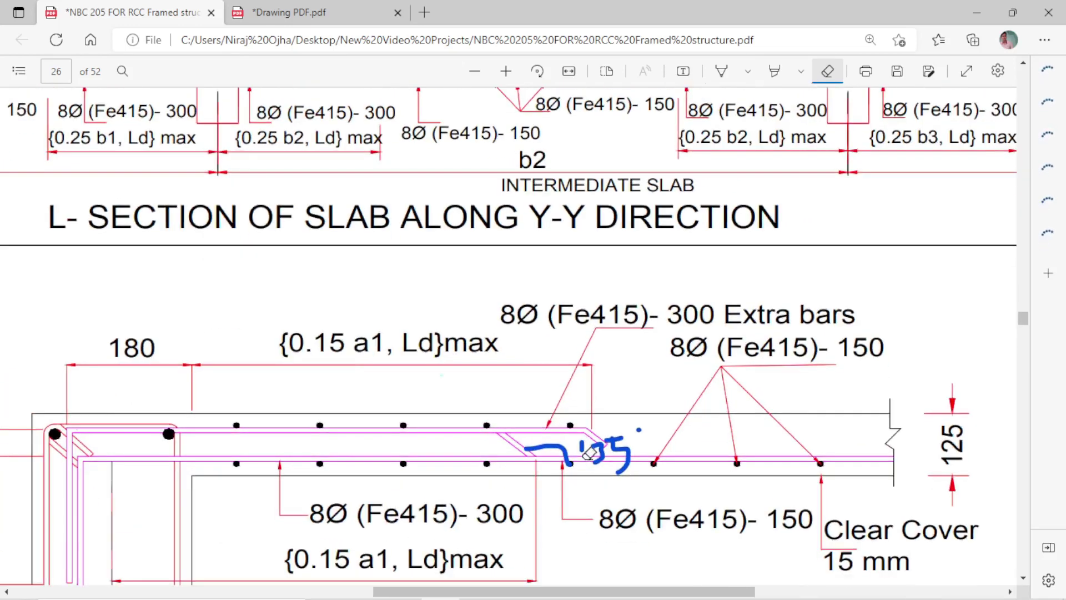
# - Erase the note over the slab bars, add and wipe more strokes, then turn off the eraser
pyautogui.moveTo(666, 433); pyautogui.dragTo(583, 442)
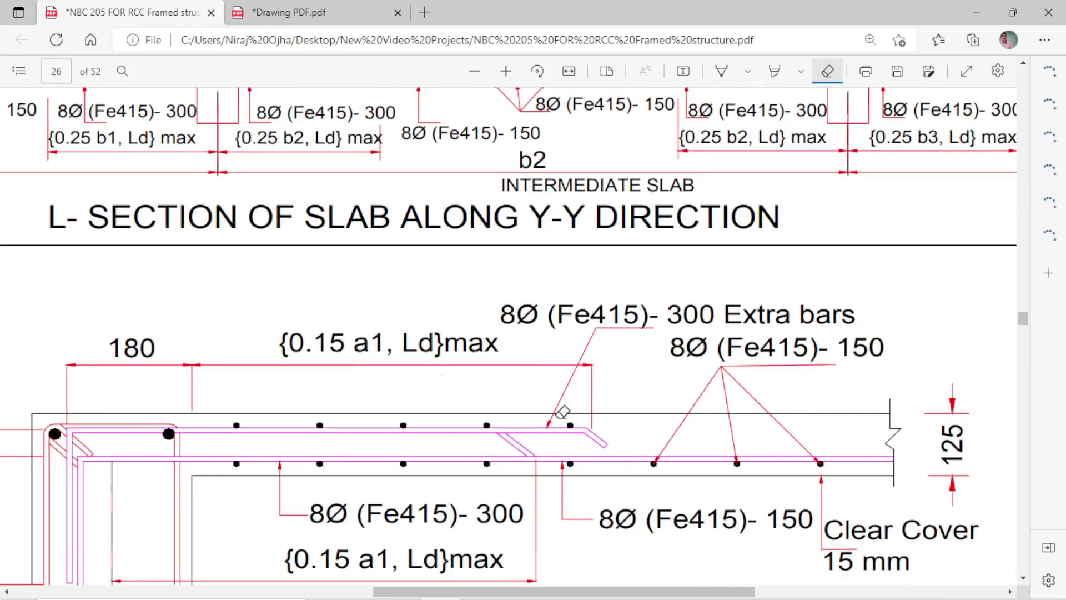
pyautogui.click(721, 71)
pyautogui.moveTo(527, 451)
pyautogui.mouseDown()
pyautogui.moveTo(542, 461)
pyautogui.moveTo(641, 427)
pyautogui.moveTo(609, 445)
pyautogui.moveTo(630, 460)
pyautogui.moveTo(673, 439)
pyautogui.moveTo(673, 468)
pyautogui.mouseUp()
pyautogui.click(683, 429)
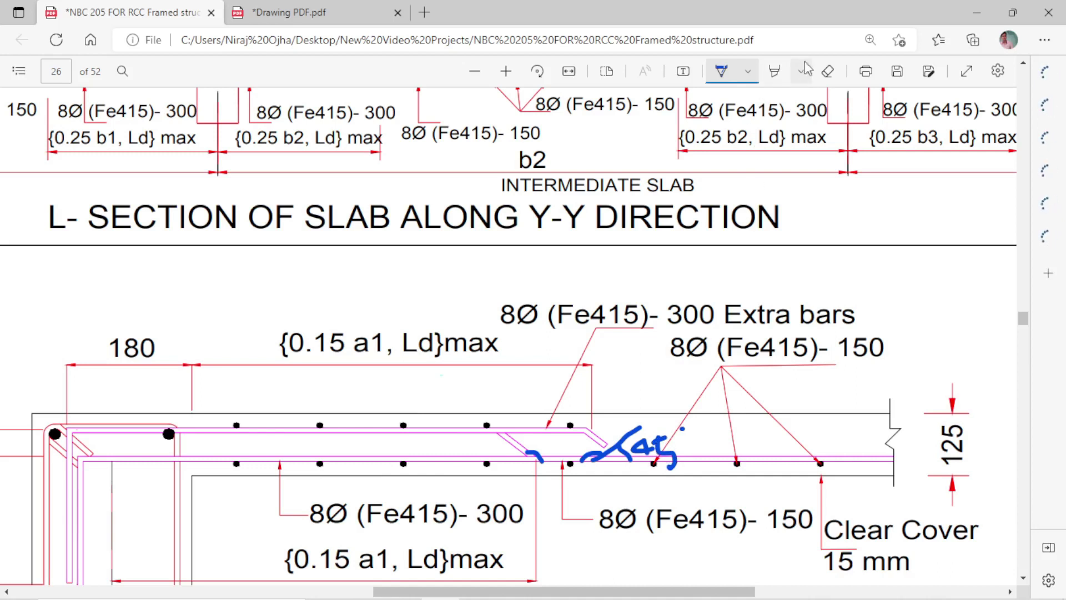
pyautogui.click(827, 71)
pyautogui.moveTo(536, 456)
pyautogui.mouseDown()
pyautogui.moveTo(668, 446)
pyautogui.moveTo(639, 430)
pyautogui.mouseUp()
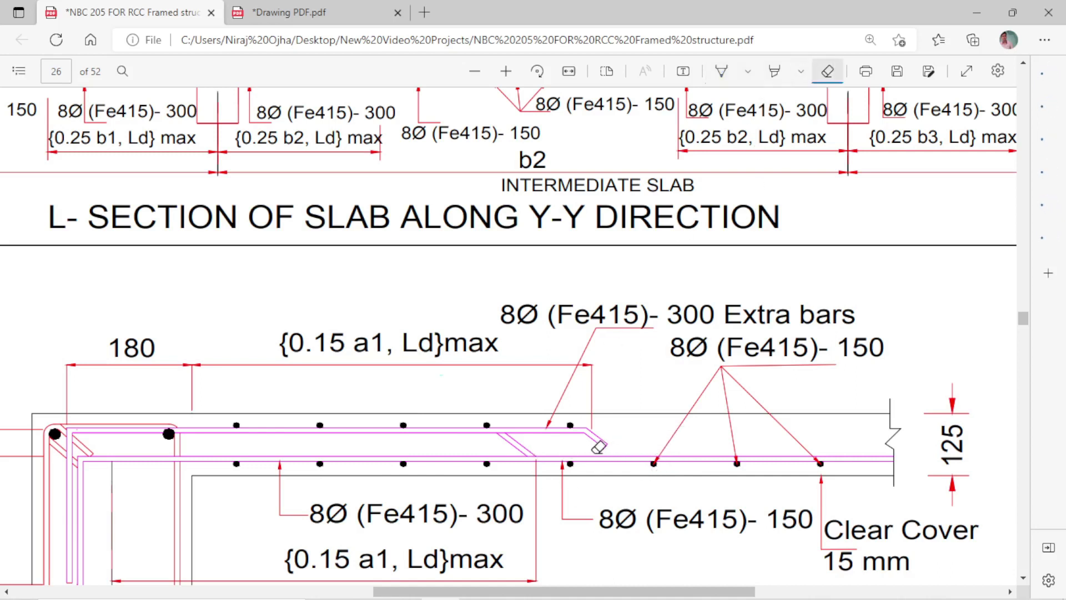
pyautogui.click(827, 71)
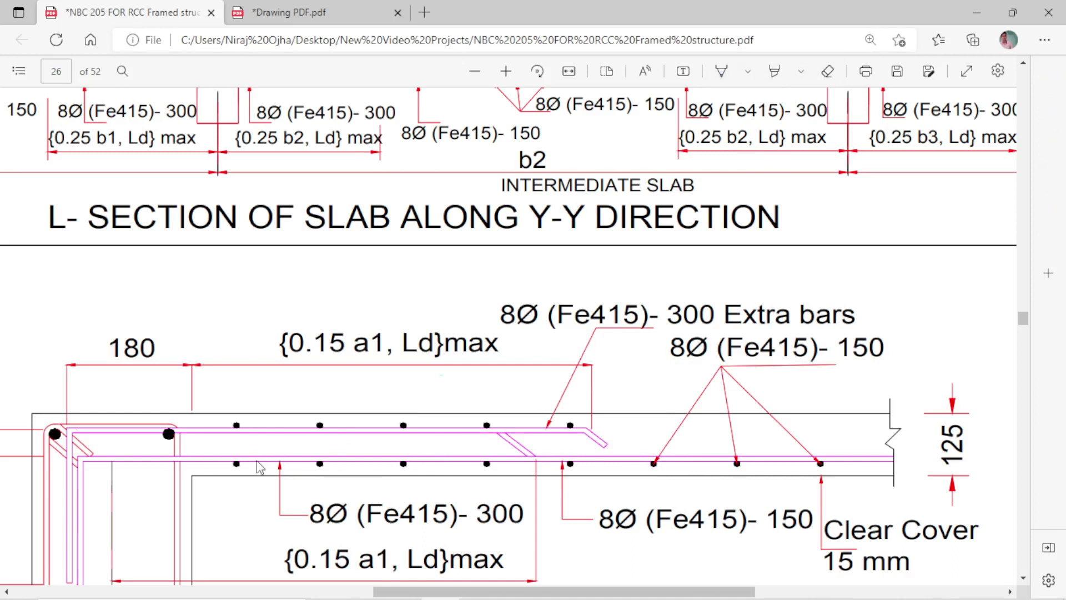
pyautogui.click(721, 71)
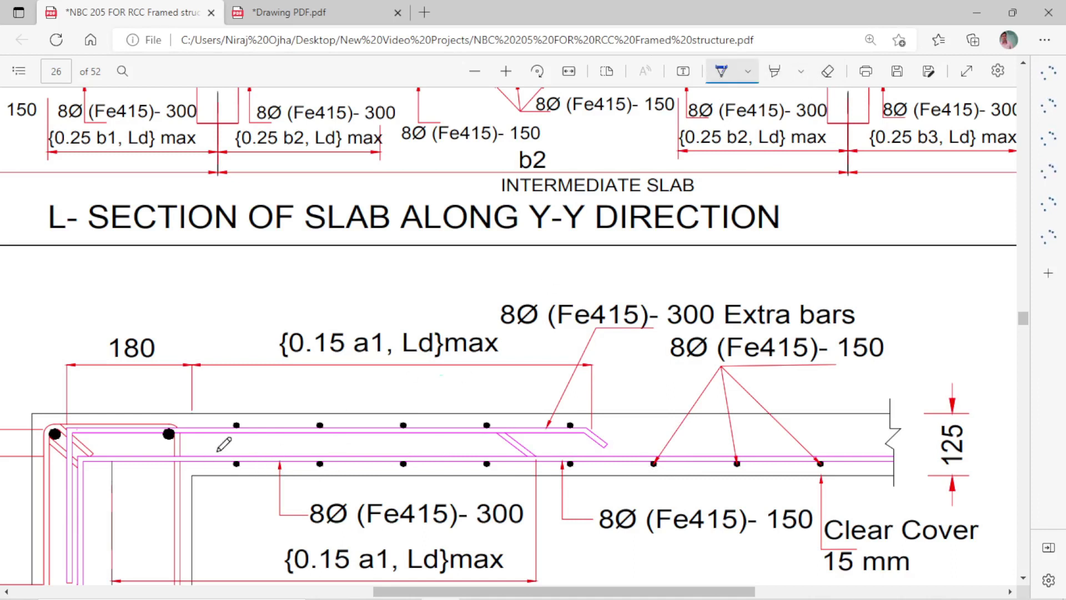
pyautogui.moveTo(163, 461); pyautogui.dragTo(327, 461)
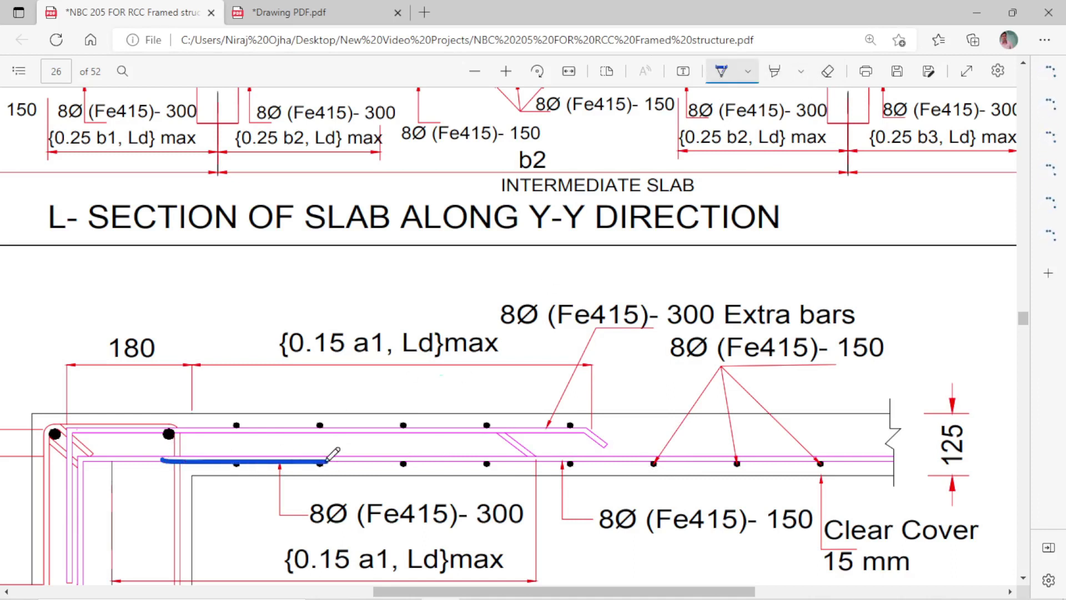
pyautogui.click(236, 456)
pyautogui.click(274, 454)
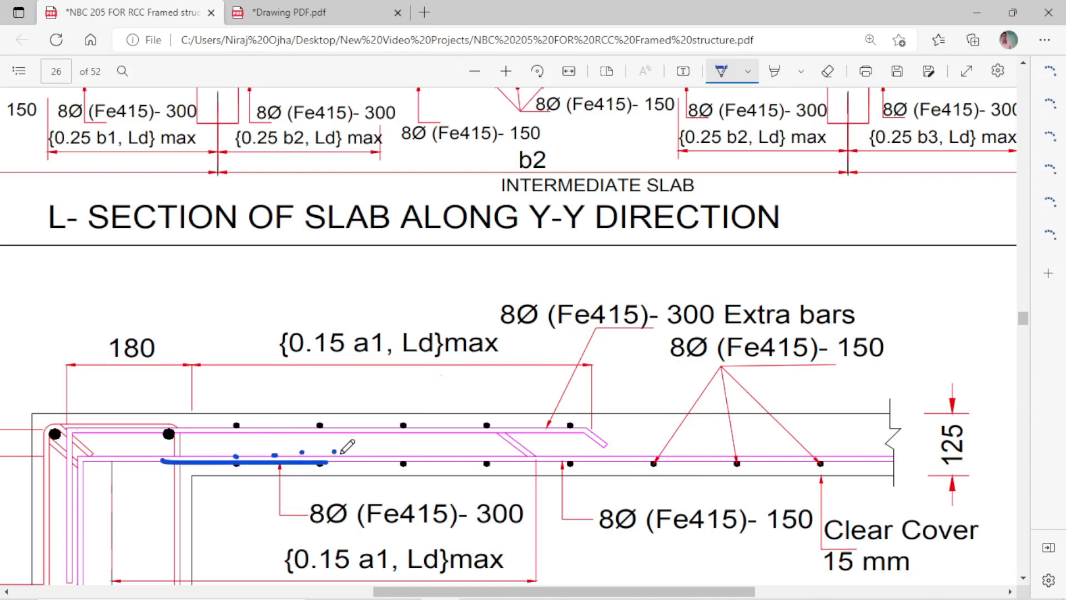
pyautogui.click(346, 458)
pyautogui.click(414, 449)
pyautogui.click(462, 456)
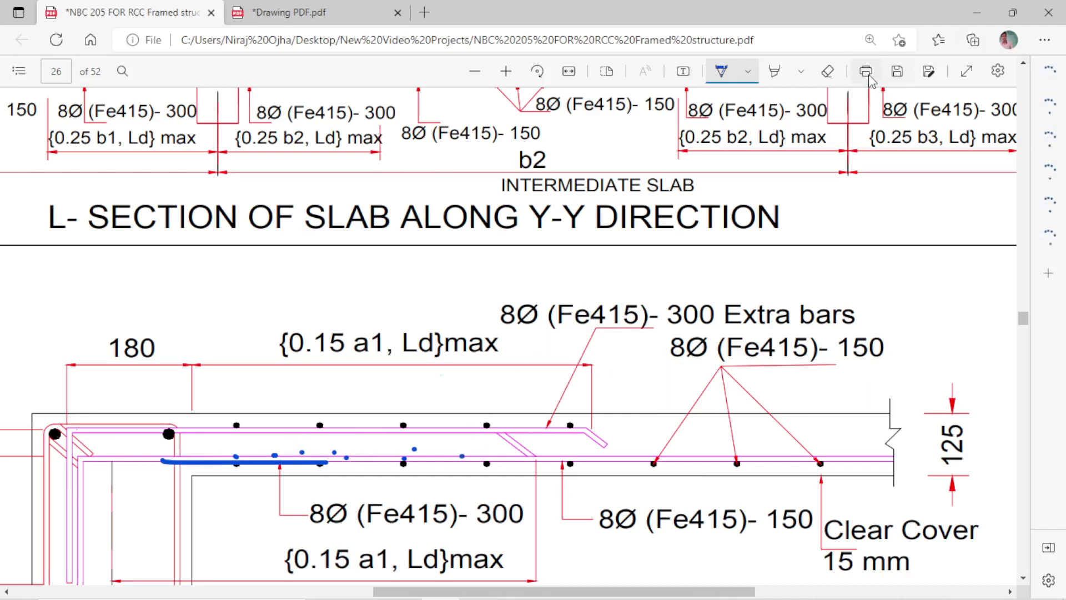
pyautogui.click(827, 71)
pyautogui.moveTo(164, 461); pyautogui.dragTo(469, 435)
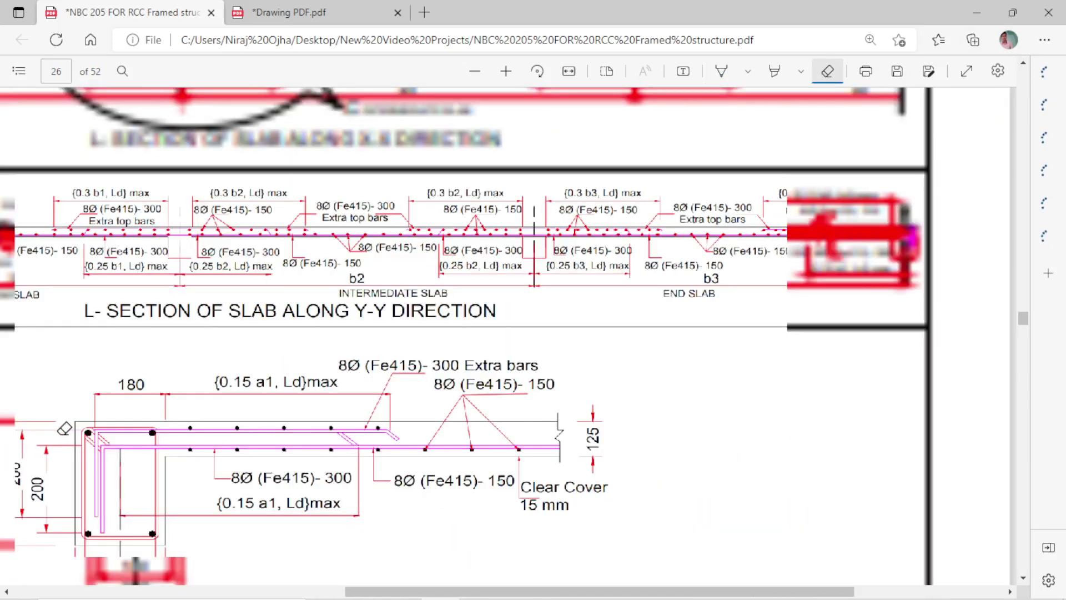
pyautogui.keyDown('ctrl'); pyautogui.scroll(-1, 686, 533); pyautogui.keyUp('ctrl')
pyautogui.keyDown('ctrl'); pyautogui.scroll(3, 578, 522); pyautogui.keyUp('ctrl')
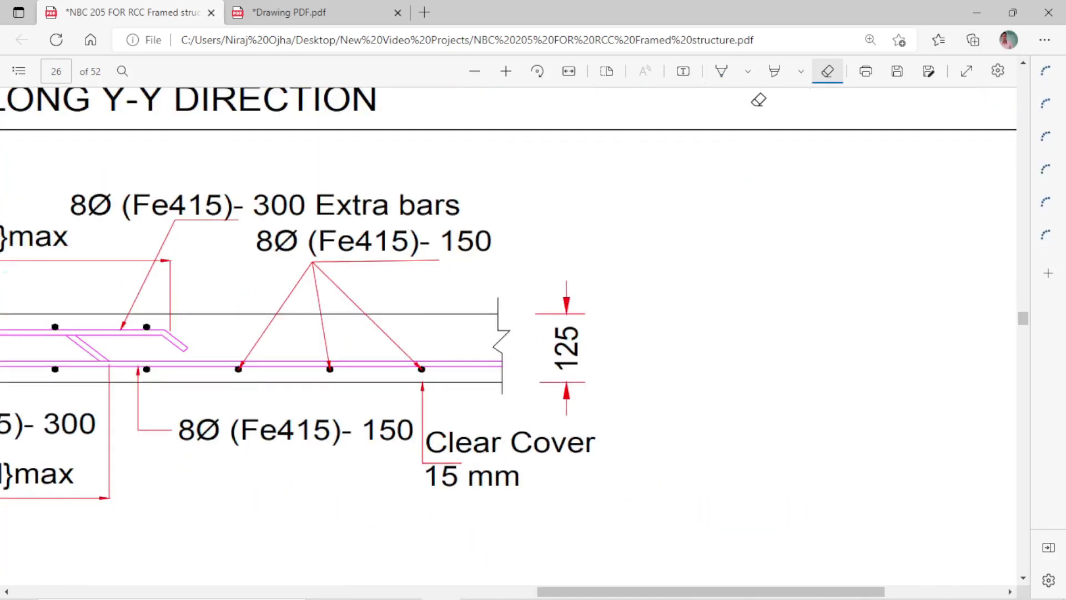
pyautogui.click(721, 71)
pyautogui.moveTo(425, 435); pyautogui.dragTo(408, 432)
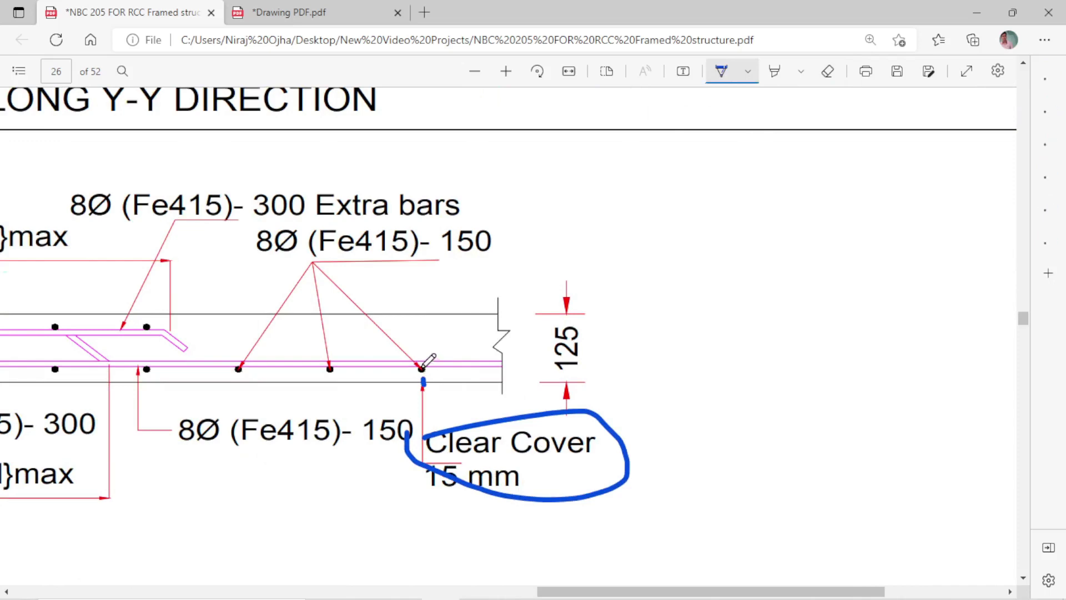
pyautogui.moveTo(425, 367)
pyautogui.mouseDown()
pyautogui.moveTo(497, 374)
pyautogui.moveTo(519, 362)
pyautogui.mouseUp()
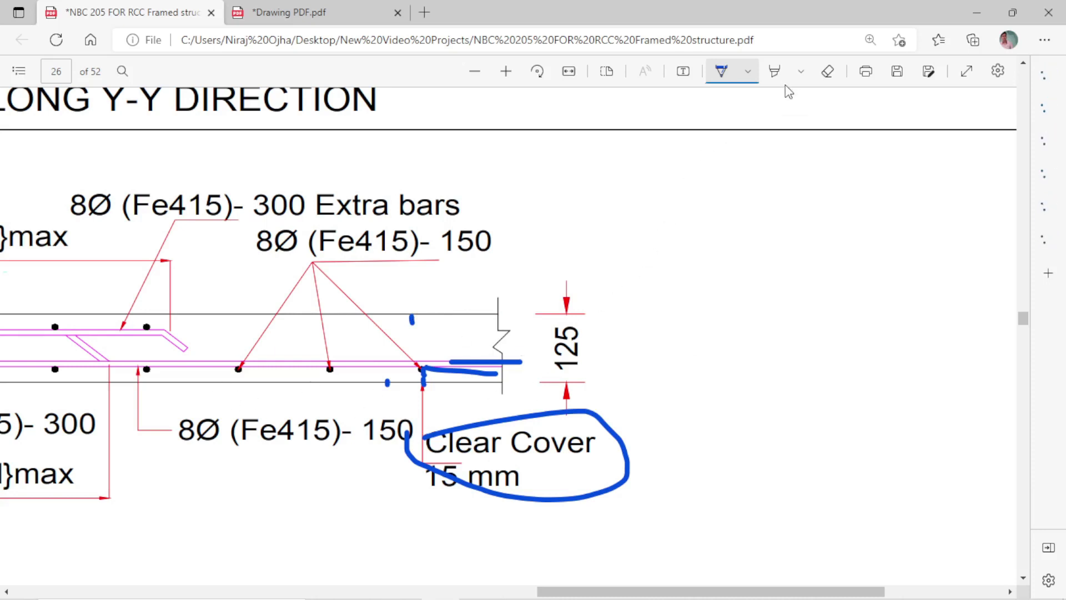
pyautogui.click(827, 71)
pyautogui.moveTo(465, 367); pyautogui.dragTo(469, 311)
pyautogui.moveTo(393, 350); pyautogui.dragTo(432, 361)
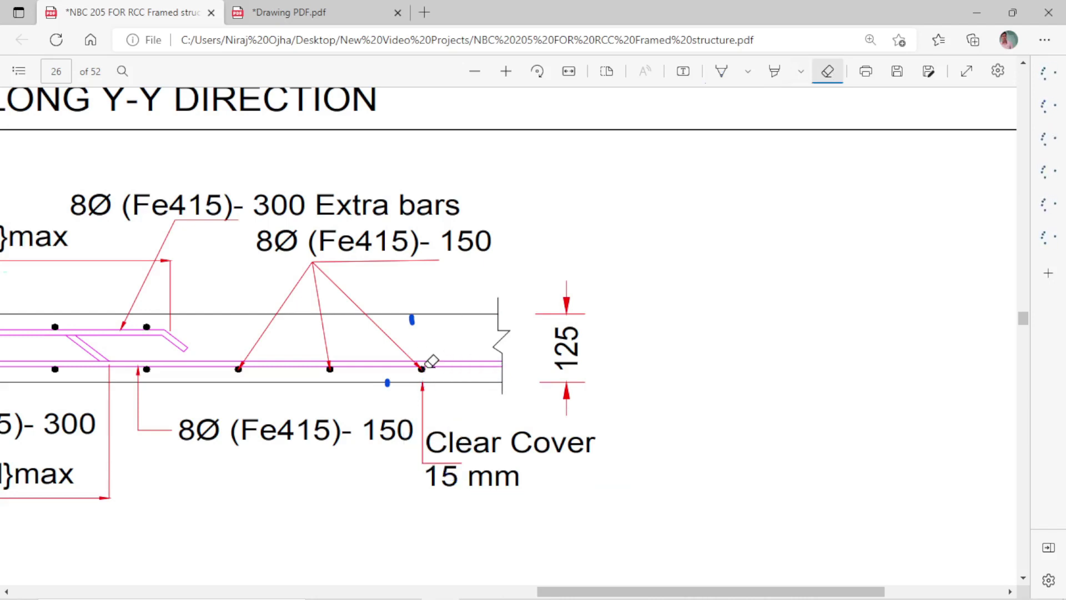
pyautogui.click(387, 382)
pyautogui.click(411, 319)
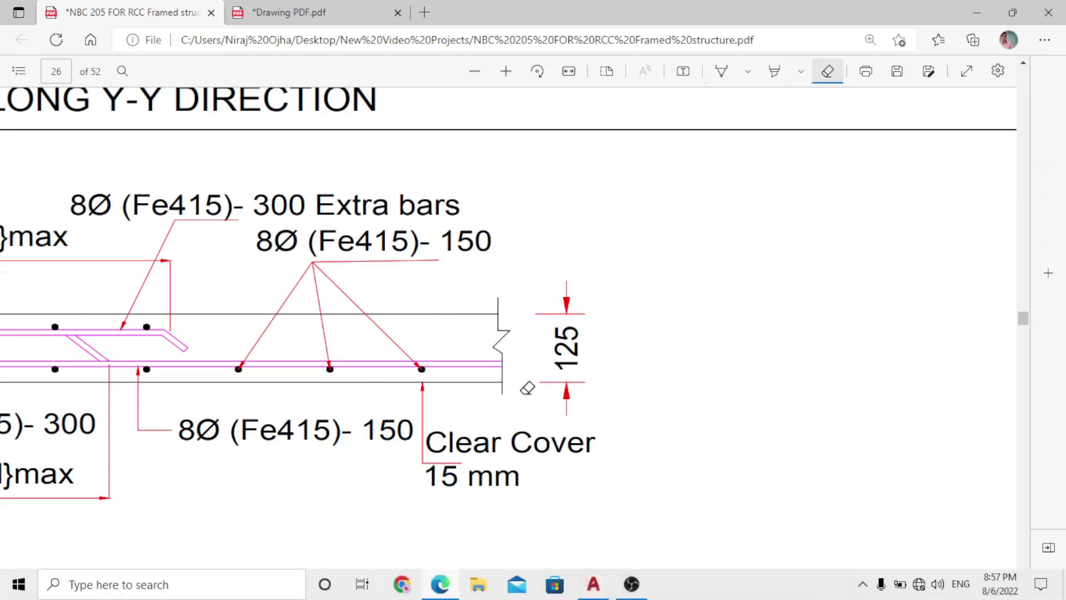
# - Zoom out of the PDF and bring New video drawing.dwg forward, zoomed out over all plan sheets
pyautogui.keyDown('ctrl'); pyautogui.scroll(-3, 582, 421); pyautogui.keyUp('ctrl')
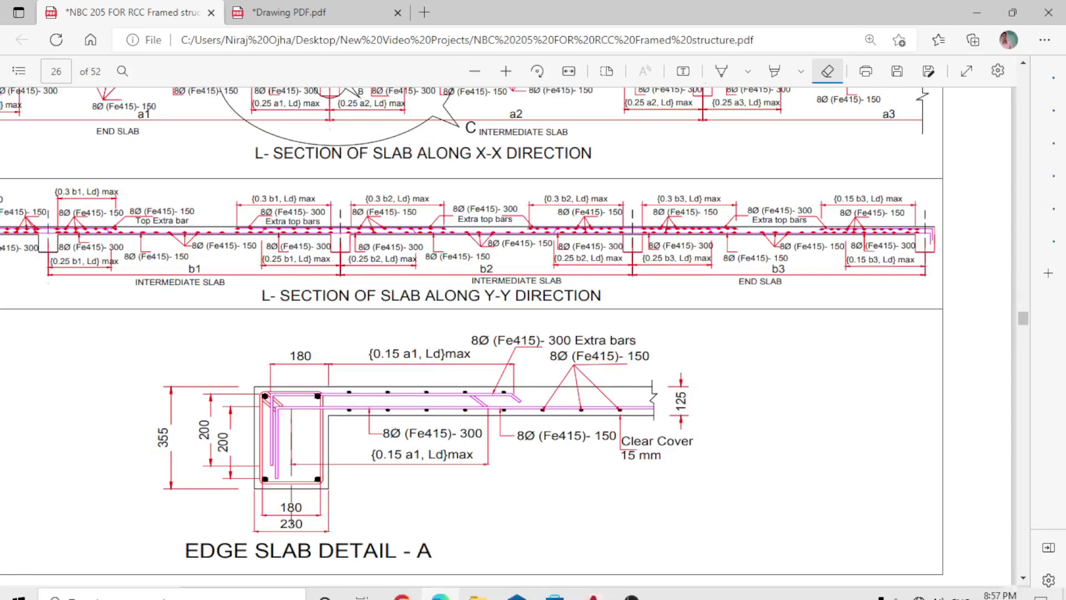
pyautogui.click(593, 583)
pyautogui.scroll(-10, 381, 328)
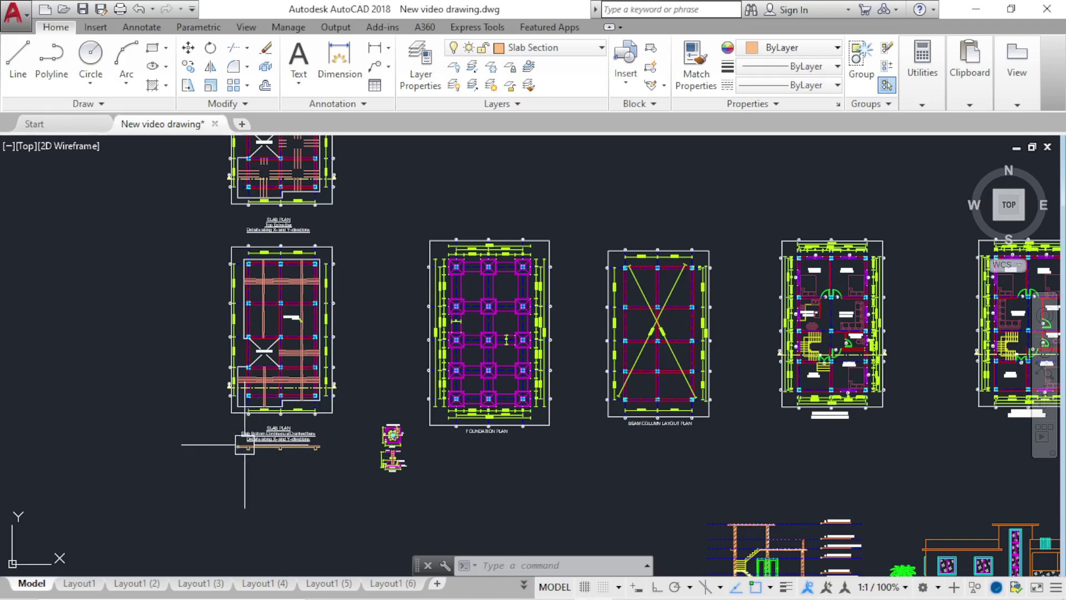
# - Open Windows Calculator through a 'ca' taskbar search
pyautogui.scroll(3, 245, 444)
pyautogui.scroll(6, 244, 448)
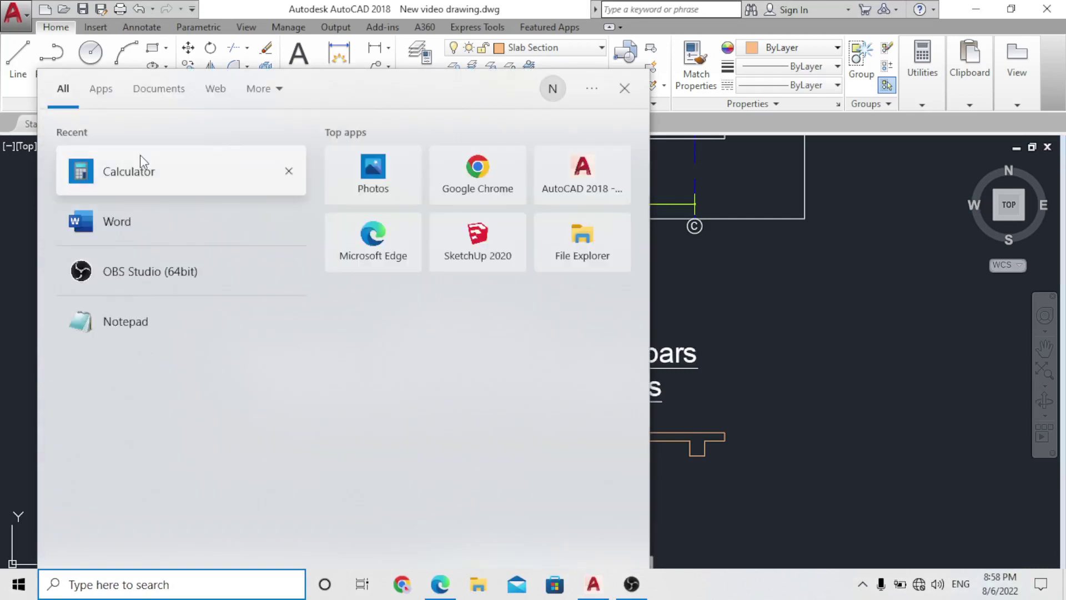
pyautogui.write('ca')
pyautogui.click(125, 161)
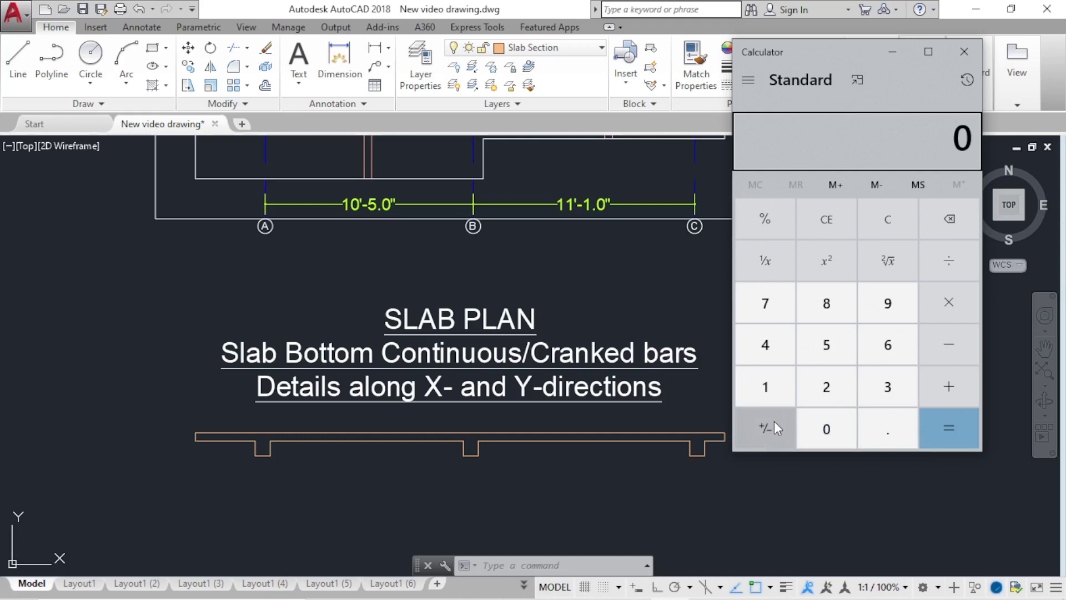
# - Compute 15 ÷ 25.4 = 0.5905511811023622, then return to the NBC 205 PDF
pyautogui.click(765, 387)
pyautogui.click(826, 345)
pyautogui.click(948, 261)
pyautogui.click(826, 387)
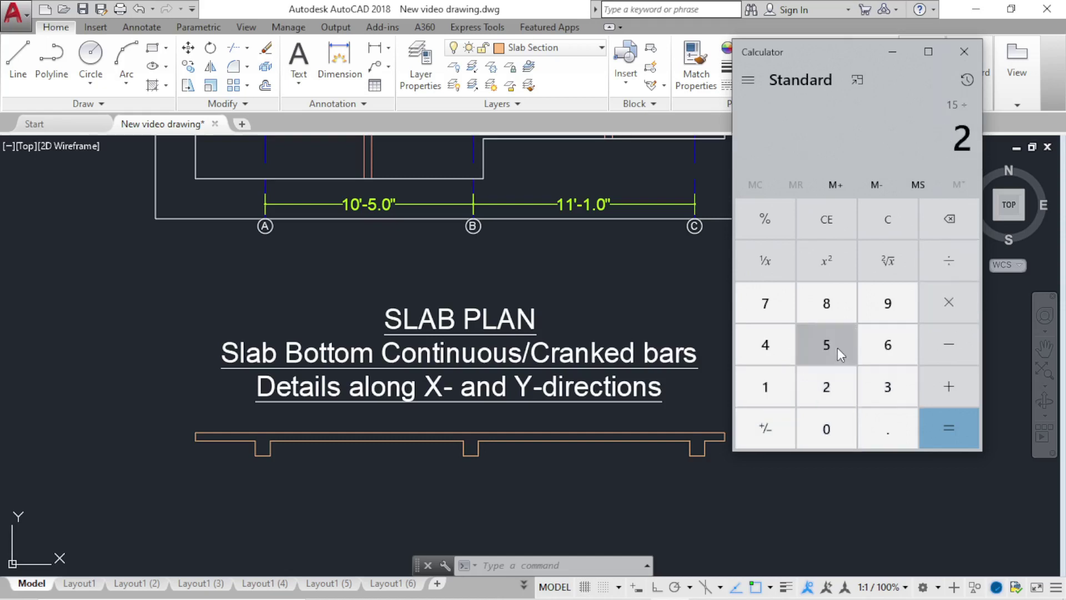
pyautogui.click(833, 348)
pyautogui.click(887, 428)
pyautogui.click(765, 345)
pyautogui.click(949, 428)
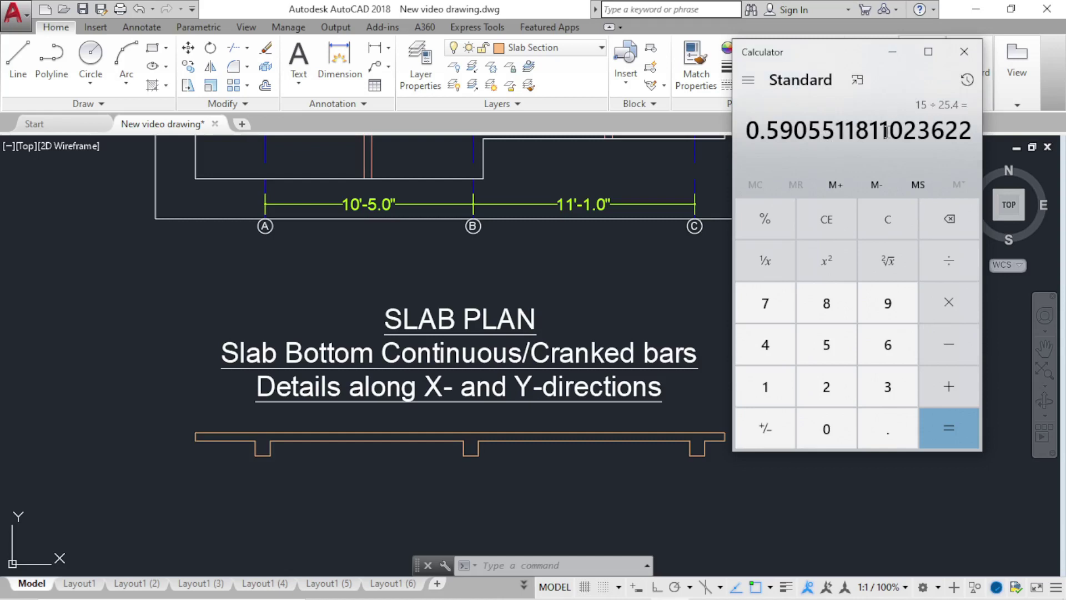
pyautogui.click(495, 424)
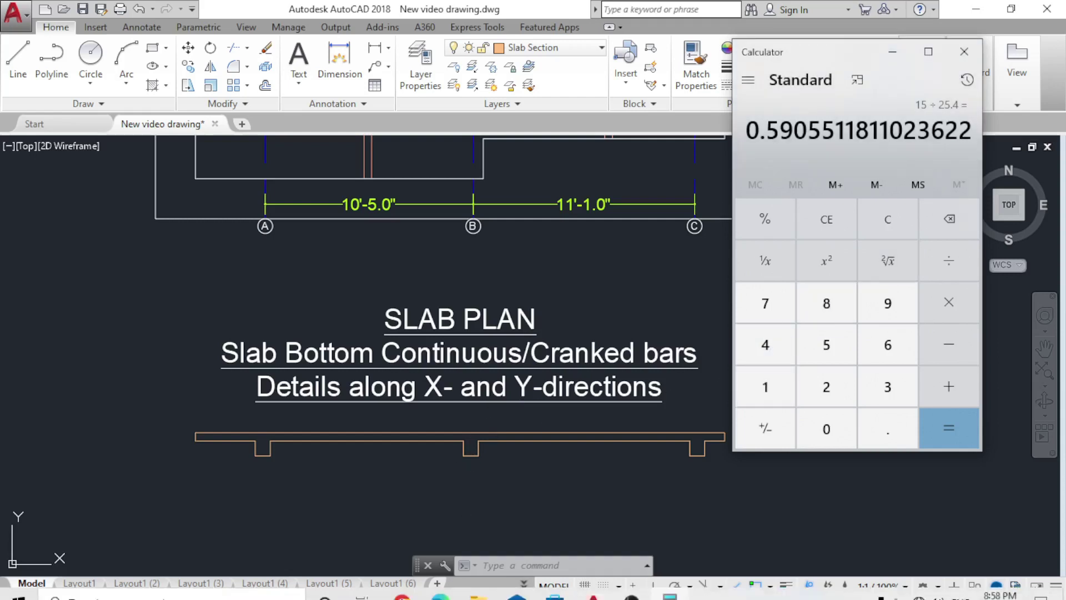
pyautogui.click(439, 584)
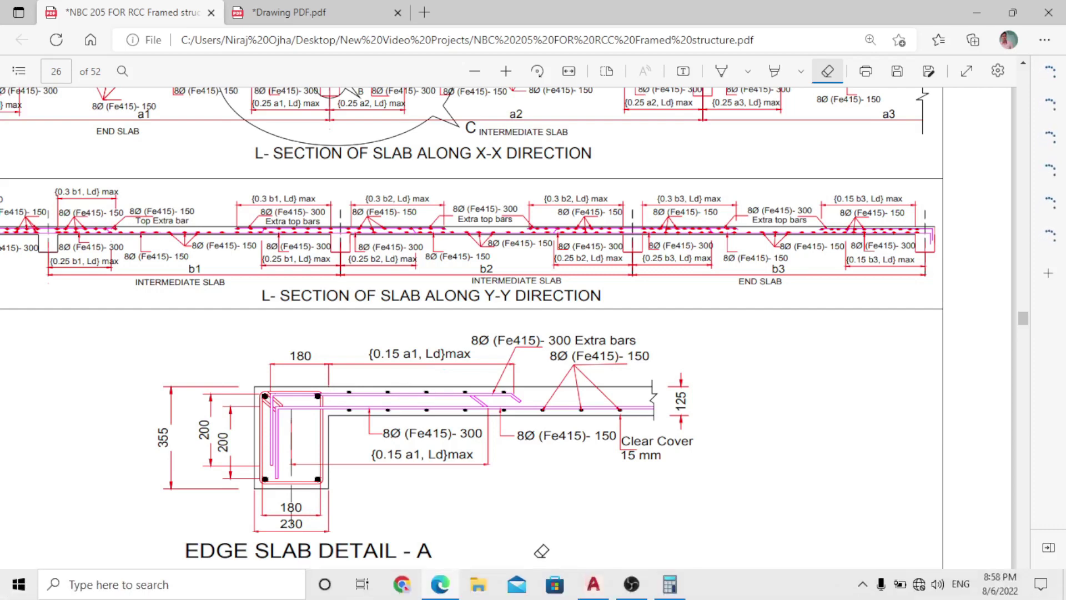
# - Clear Calculator and convert the 8 mm bar size: 8 ÷ 25.4 = 0.3149606299212598
pyautogui.click(682, 586)
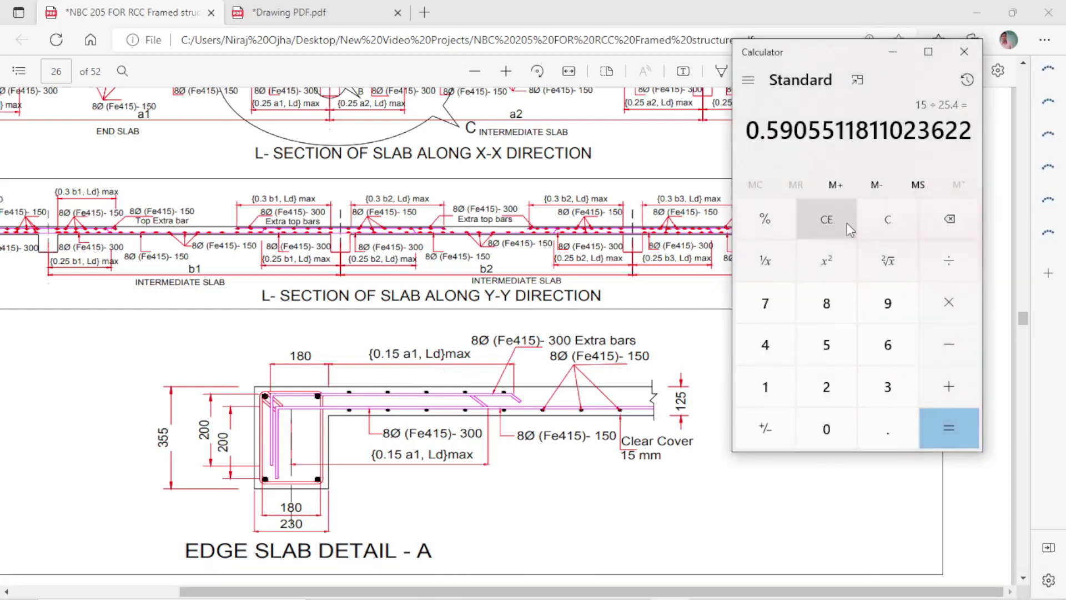
pyautogui.click(875, 218)
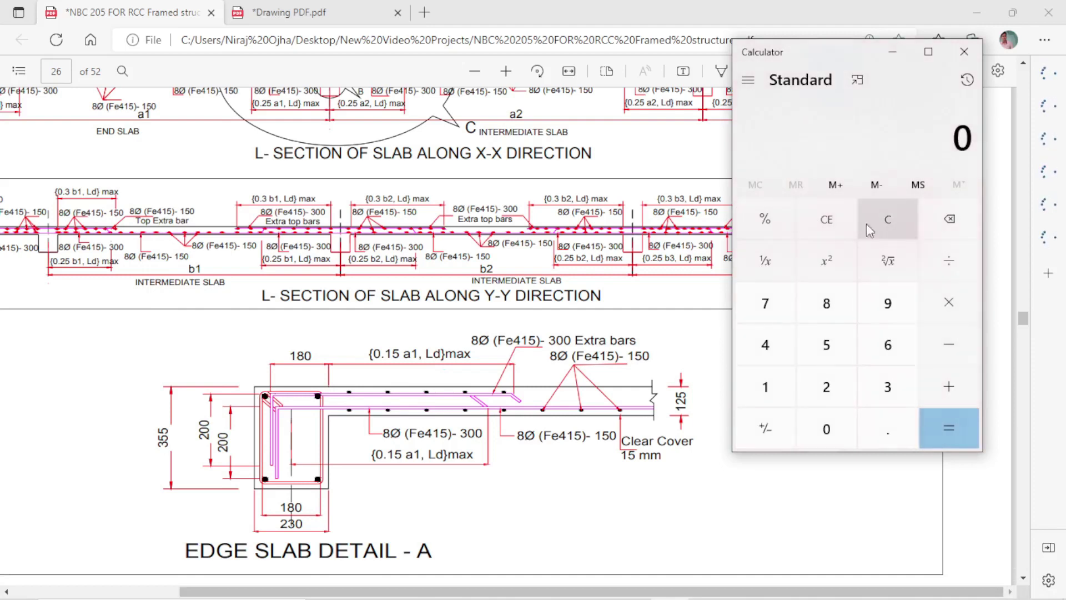
pyautogui.click(828, 310)
pyautogui.click(942, 254)
pyautogui.click(826, 383)
pyautogui.click(826, 341)
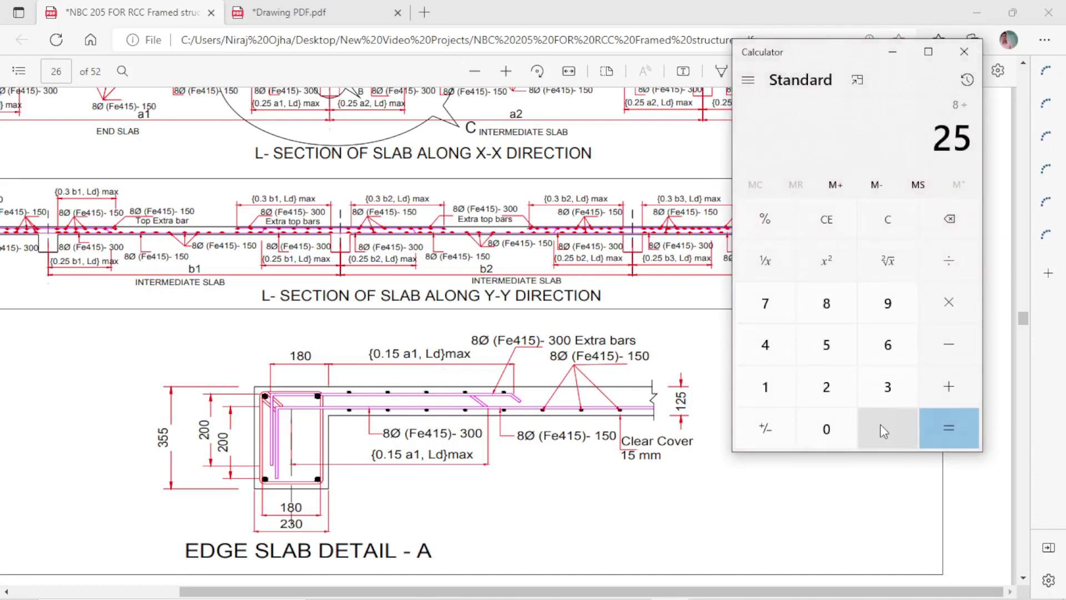
pyautogui.click(885, 430)
pyautogui.click(770, 347)
pyautogui.click(948, 425)
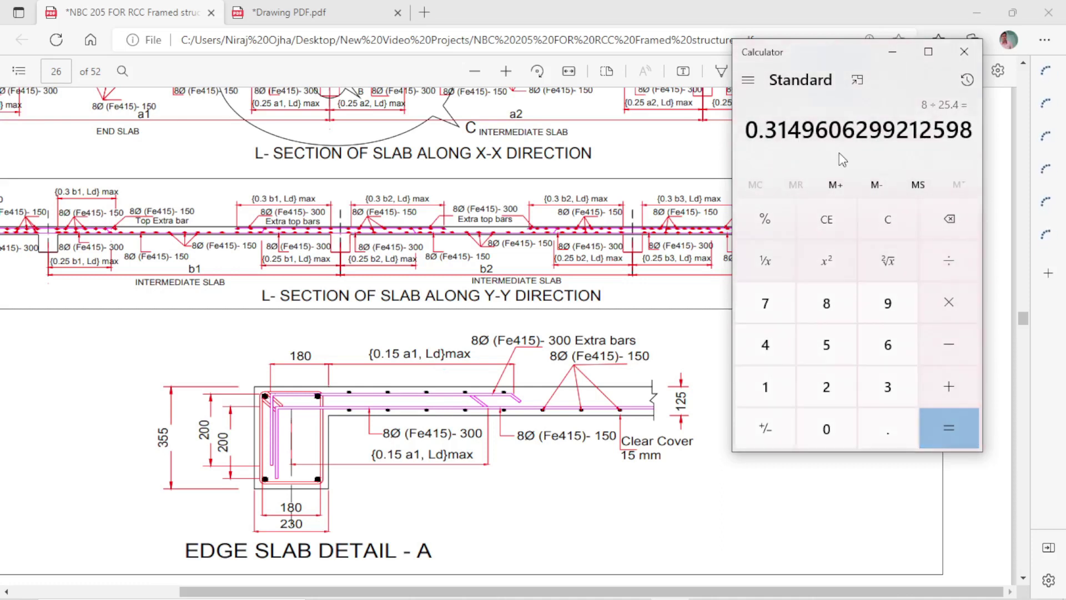
# - Halve the result to 0.1574803149606299 and minimize Calculator
pyautogui.click(942, 262)
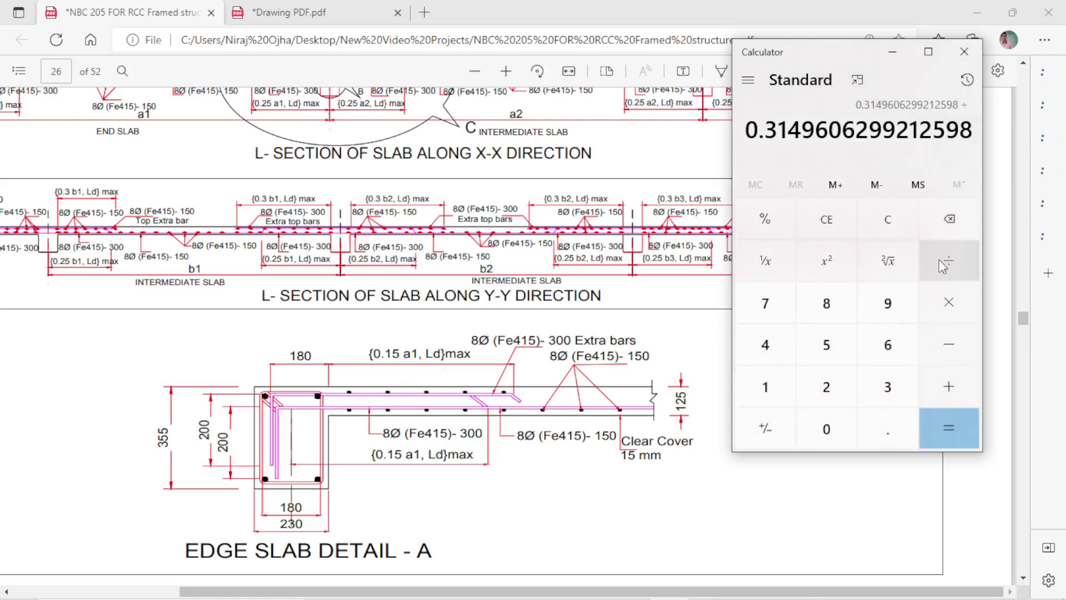
pyautogui.click(823, 384)
pyautogui.click(935, 413)
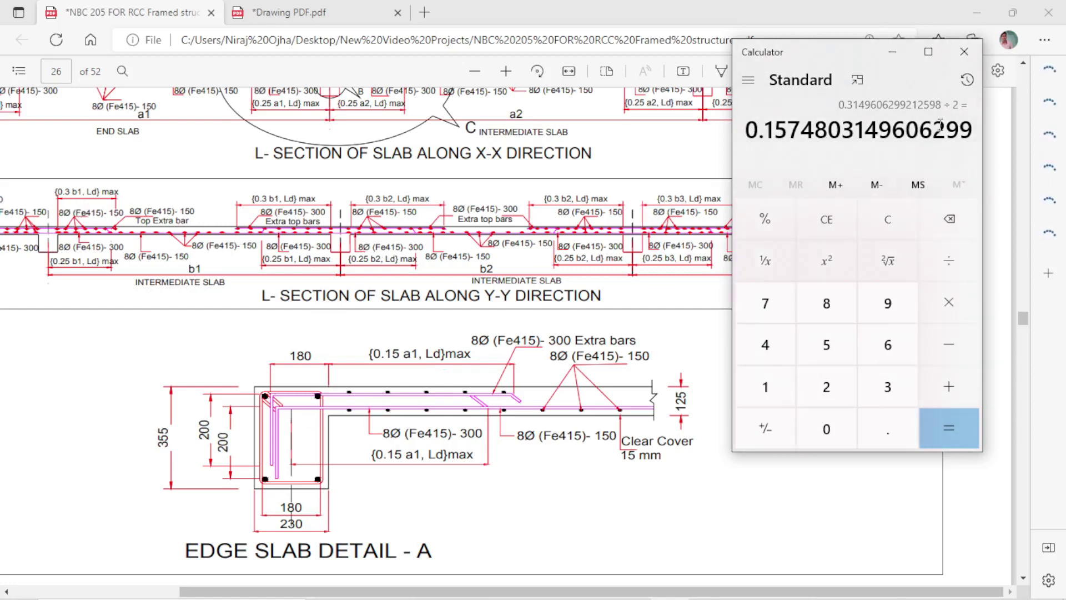
pyautogui.click(892, 48)
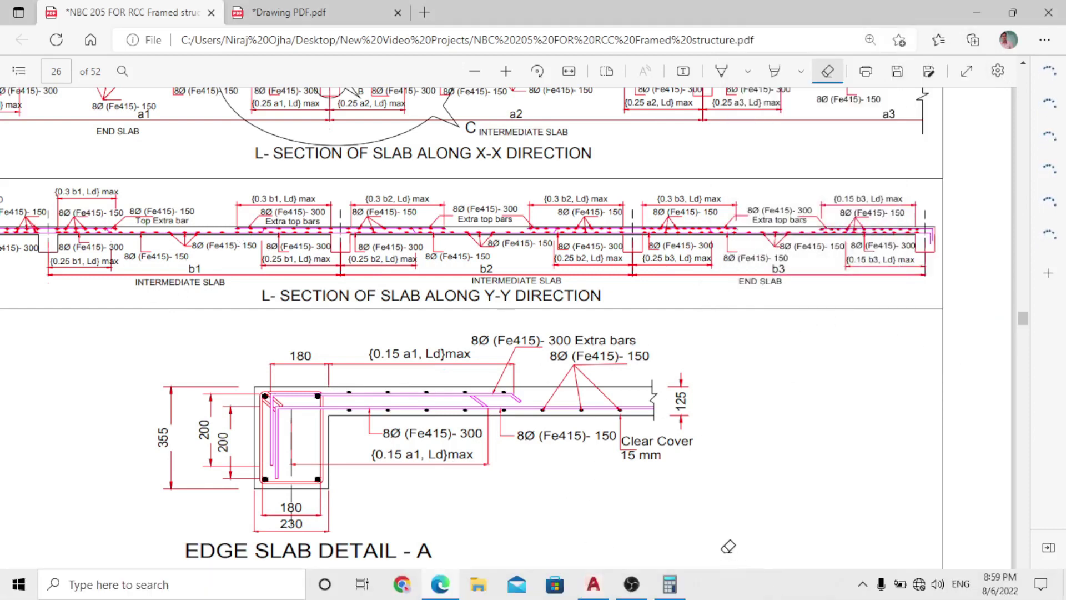
# - Glance at the AutoCAD drawing, then return to the slab PDF and zoom in
pyautogui.click(594, 584)
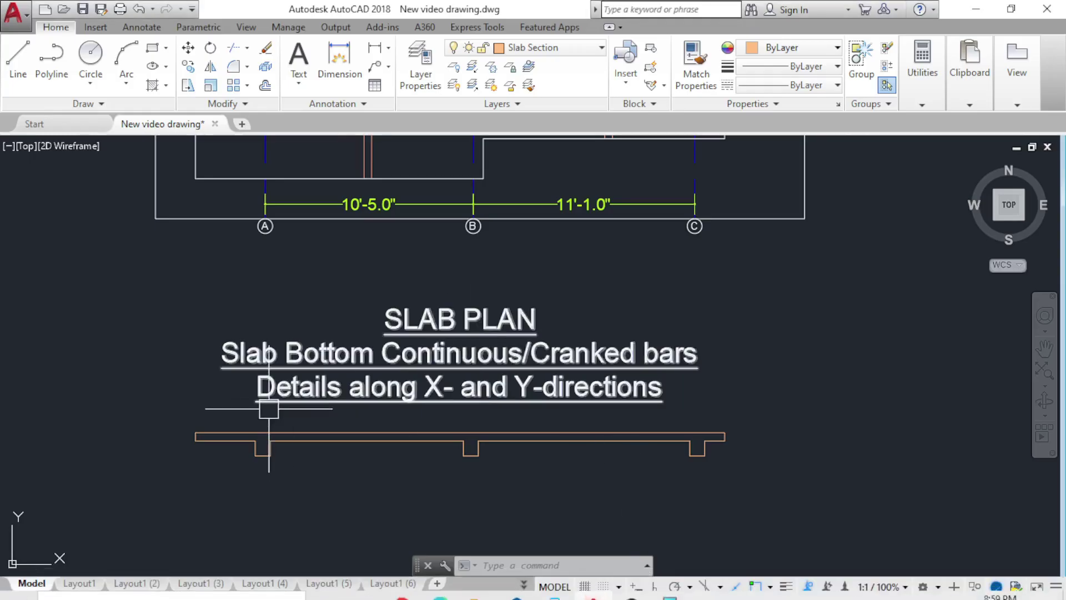
pyautogui.scroll(5, 267, 410)
pyautogui.scroll(4, 286, 413)
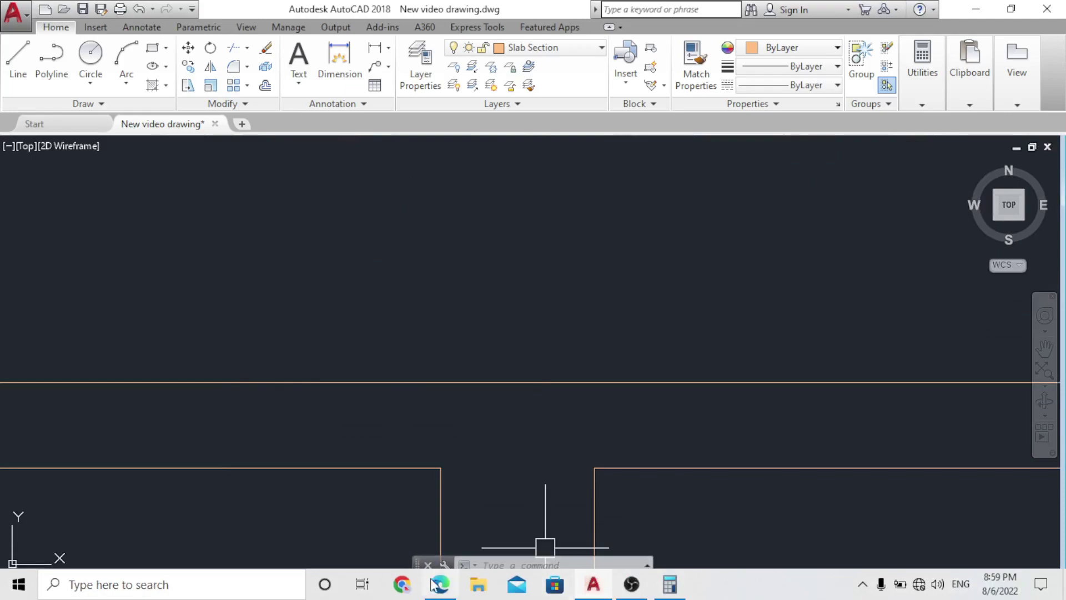
pyautogui.click(441, 584)
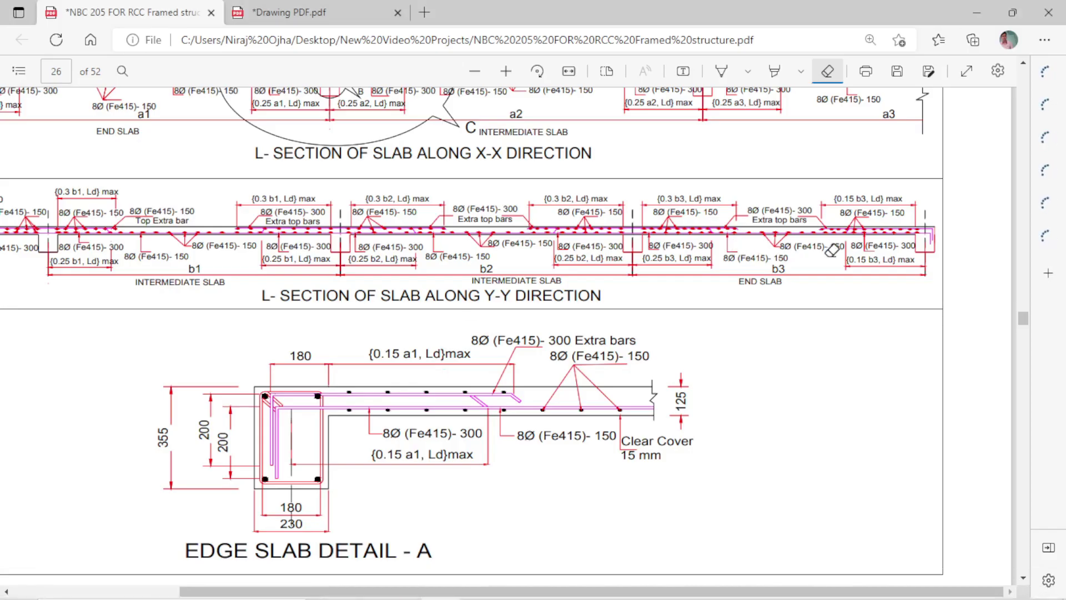
pyautogui.keyDown('ctrl'); pyautogui.scroll(-3, 755, 274); pyautogui.keyUp('ctrl')
pyautogui.keyDown('ctrl'); pyautogui.scroll(3, 159, 239); pyautogui.keyUp('ctrl')
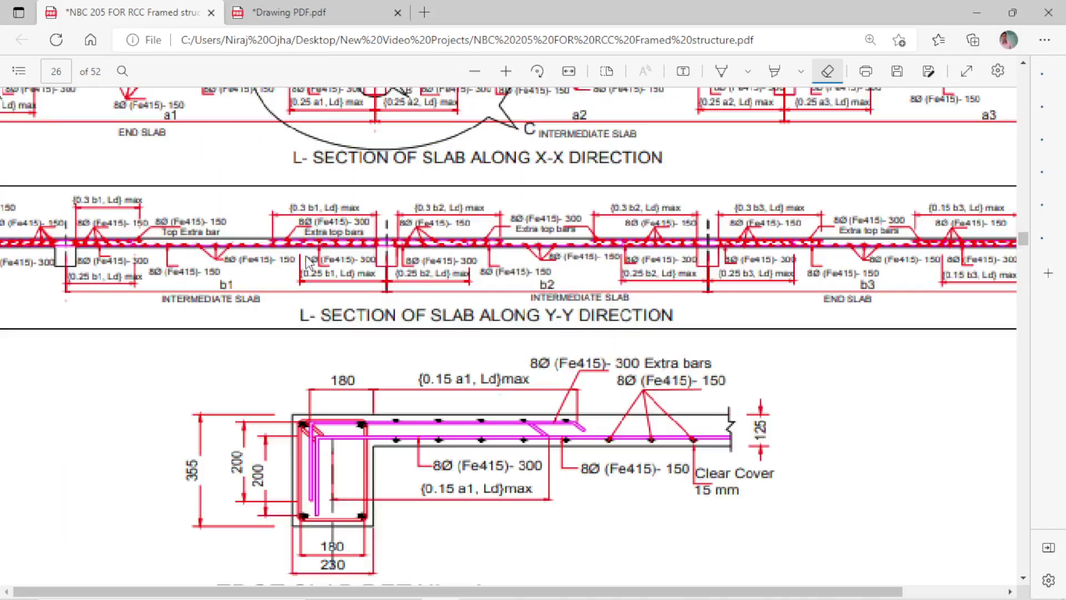
pyautogui.keyDown('ctrl'); pyautogui.scroll(2, 159, 238); pyautogui.keyUp('ctrl')
pyautogui.keyDown('ctrl'); pyautogui.scroll(2, 159, 238); pyautogui.keyUp('ctrl')
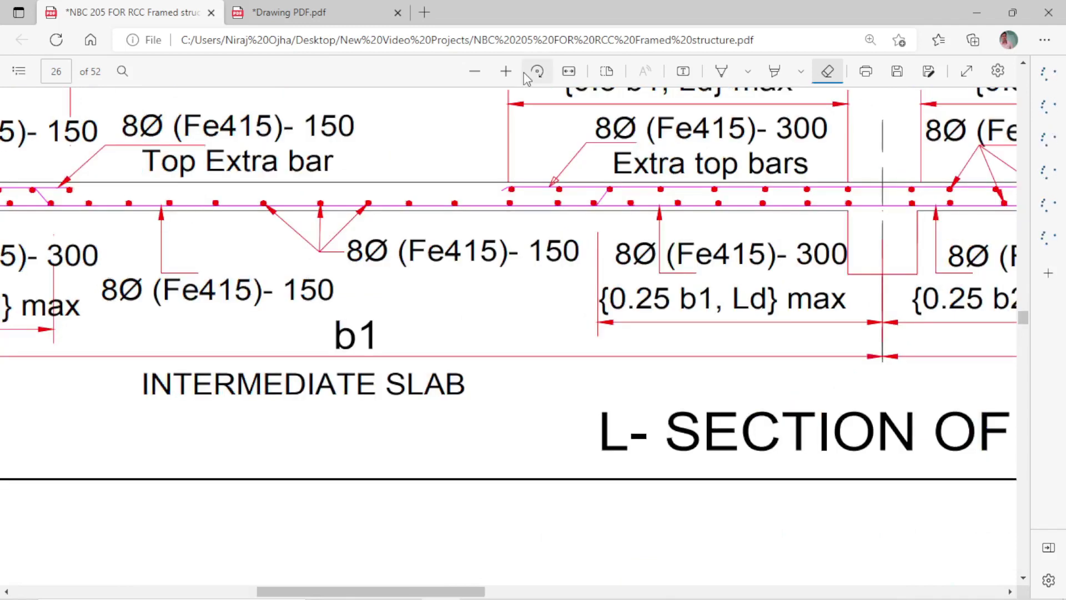
# - Erase the blue ink on Detail A, briefly mark the top bar, then bring AutoCAD forward
pyautogui.hotkey('alt', 'd')
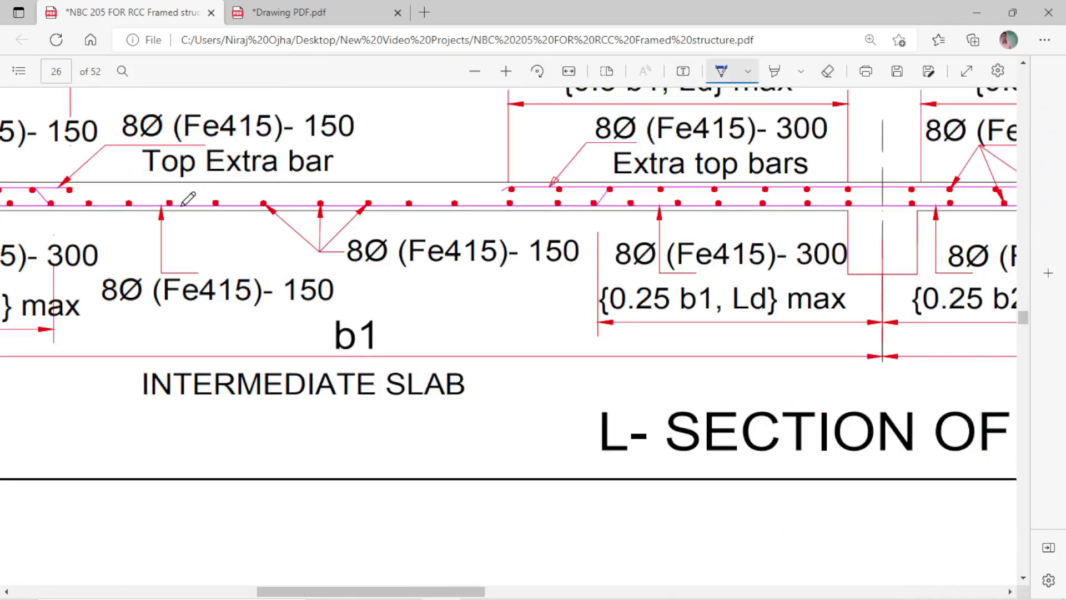
pyautogui.click(827, 71)
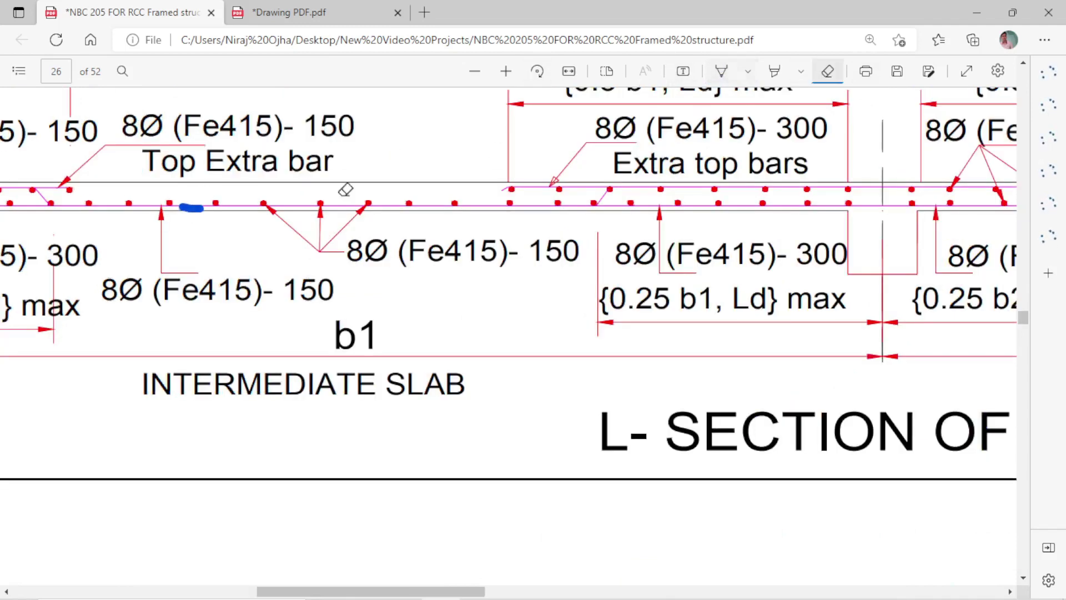
pyautogui.click(188, 200)
pyautogui.keyDown('ctrl'); pyautogui.scroll(-5, 333, 333); pyautogui.keyUp('ctrl')
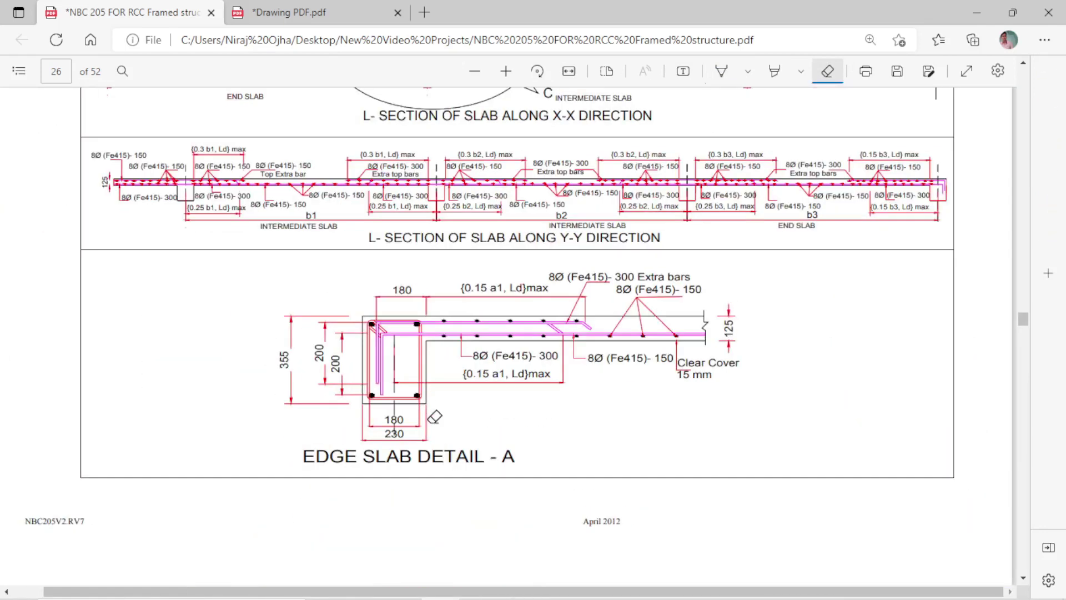
pyautogui.keyDown('ctrl'); pyautogui.scroll(3, 486, 465); pyautogui.keyUp('ctrl')
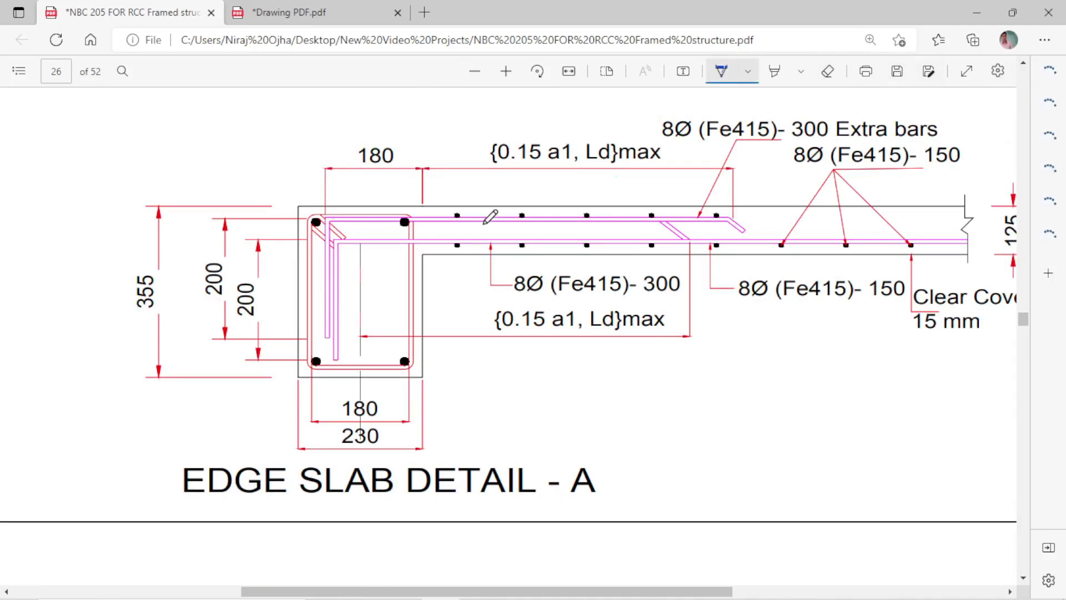
pyautogui.moveTo(511, 223); pyautogui.dragTo(512, 223)
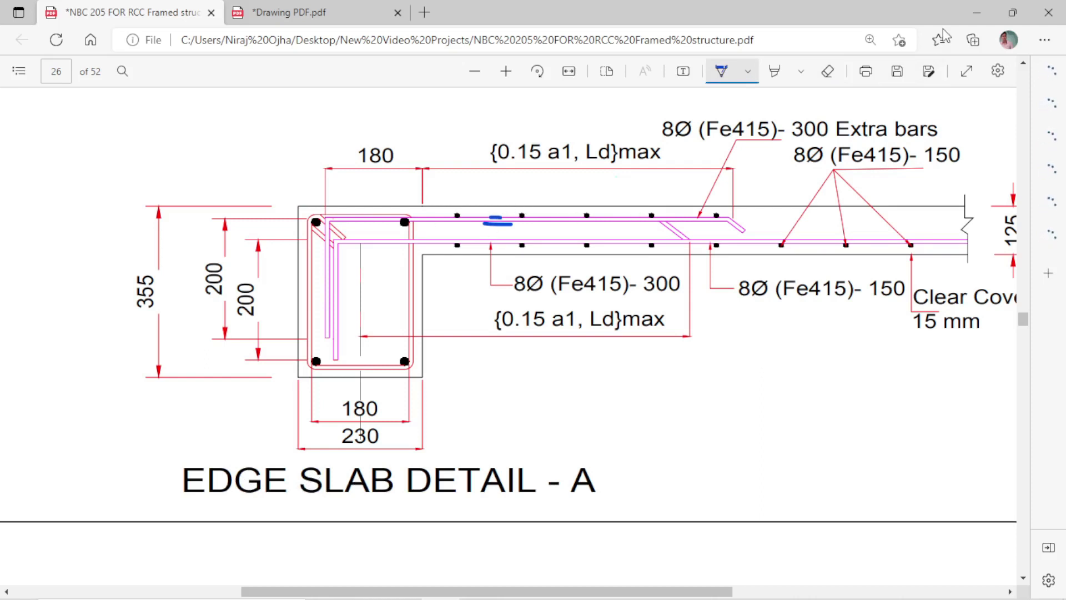
pyautogui.click(828, 71)
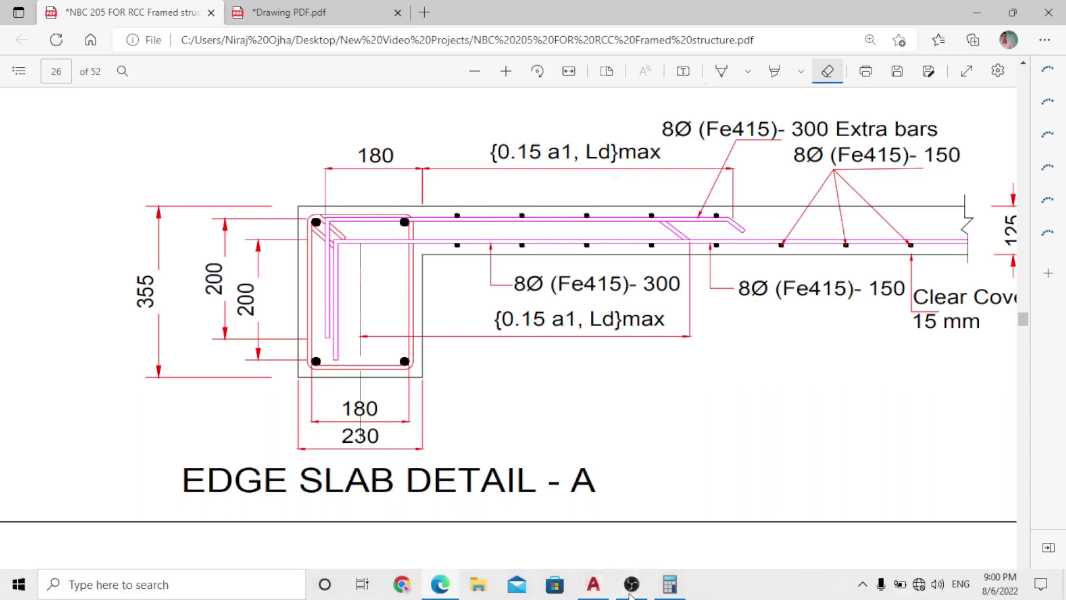
pyautogui.click(592, 584)
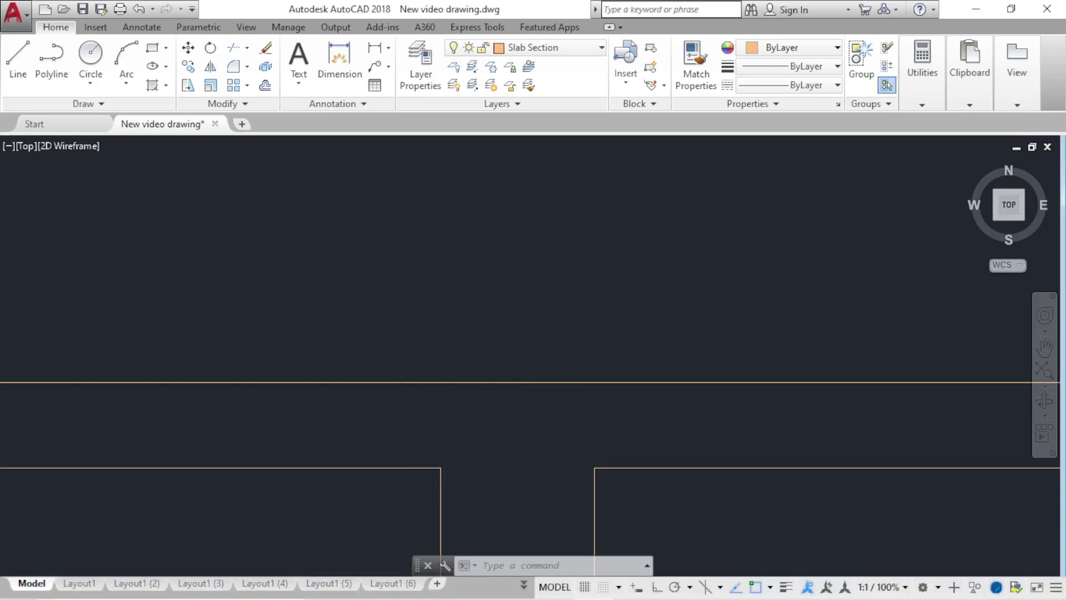
# - Offset the slab's bottom edge 0.6 inward as a cover line
pyautogui.scroll(-3, 476, 350)
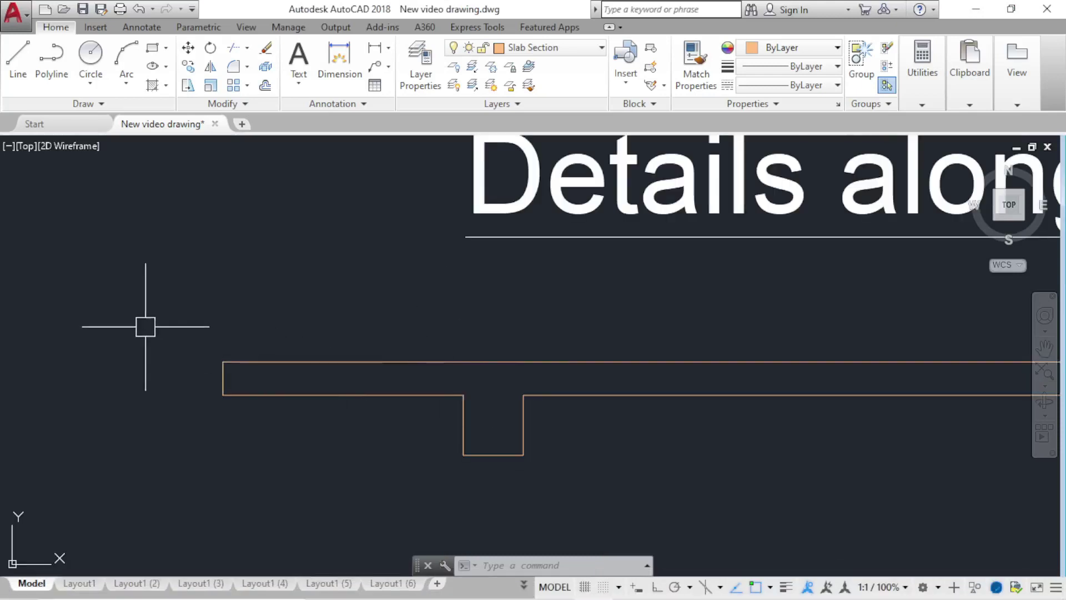
pyautogui.moveTo(452, 425)
pyautogui.mouseDown(button='middle')
pyautogui.moveTo(138, 420)
pyautogui.moveTo(165, 413)
pyautogui.mouseUp(button='middle')
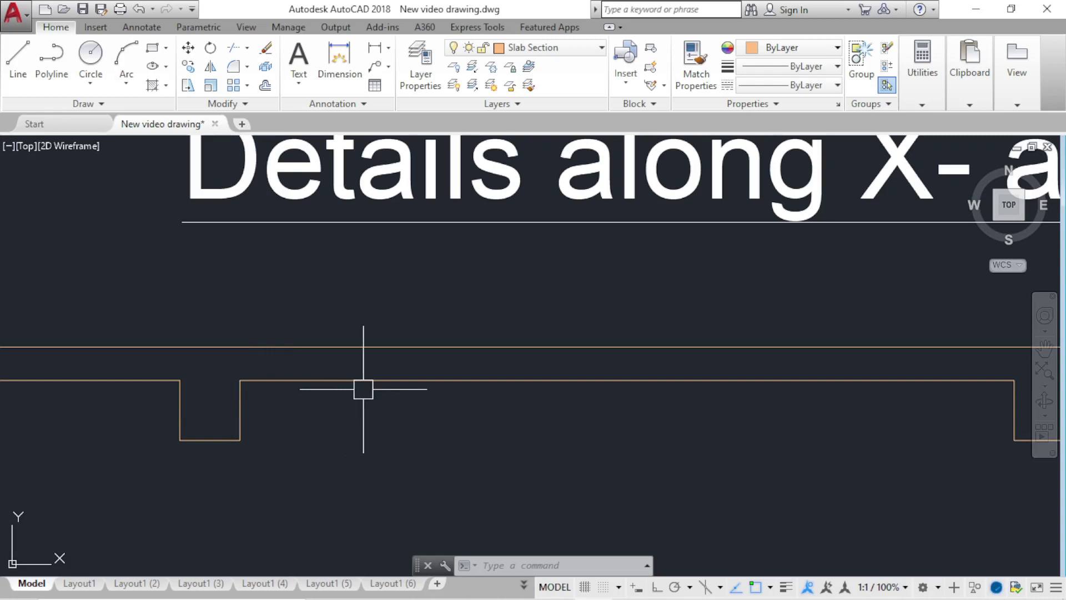
pyautogui.write('o')
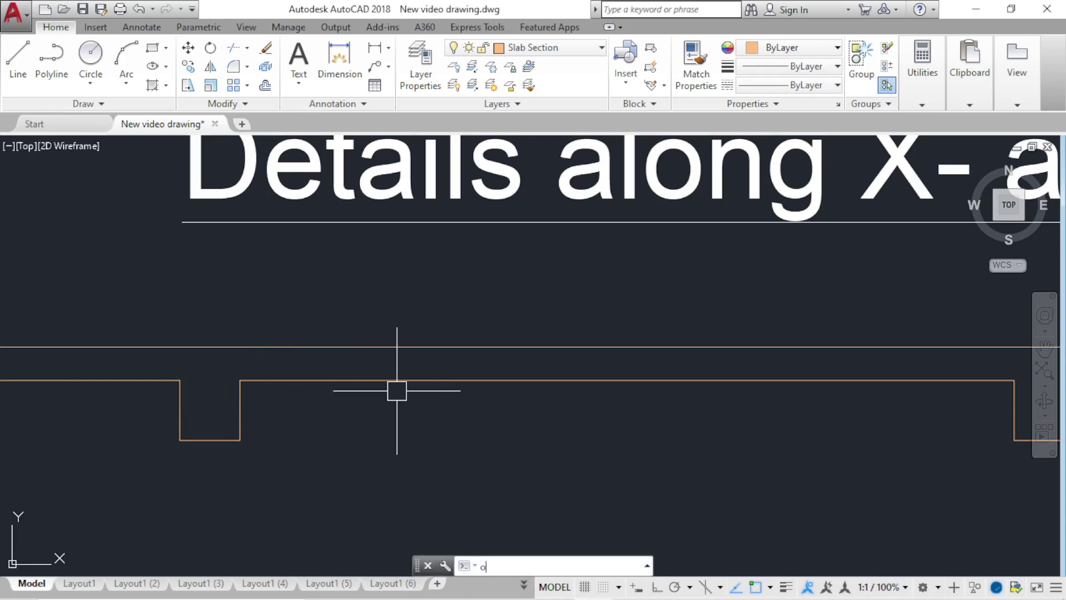
pyautogui.press('Return')
pyautogui.write('0.6')
pyautogui.press('Return')
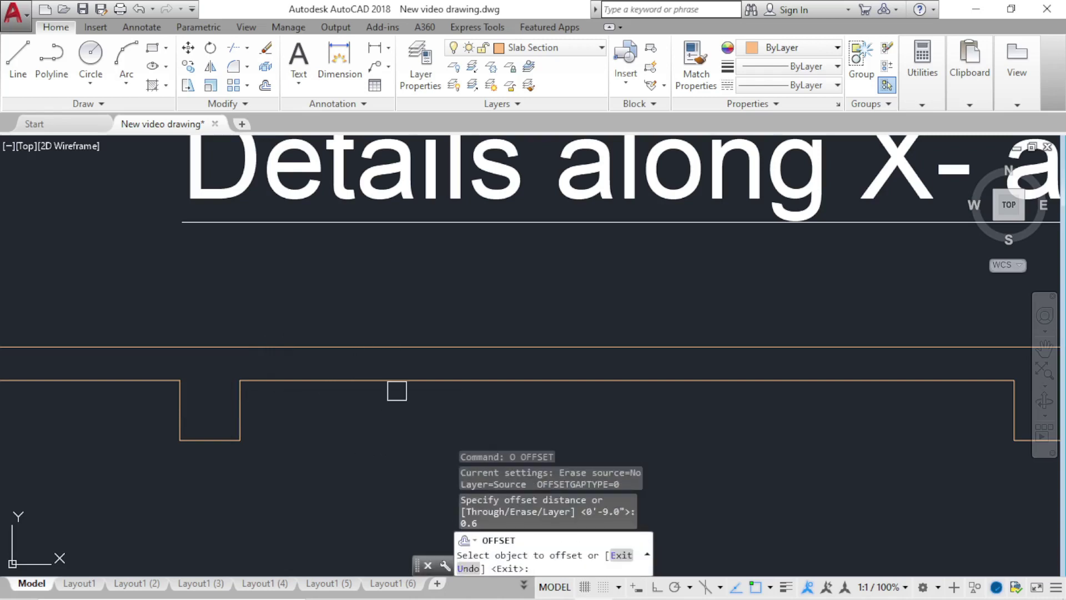
pyautogui.click(378, 381)
pyautogui.click(289, 341)
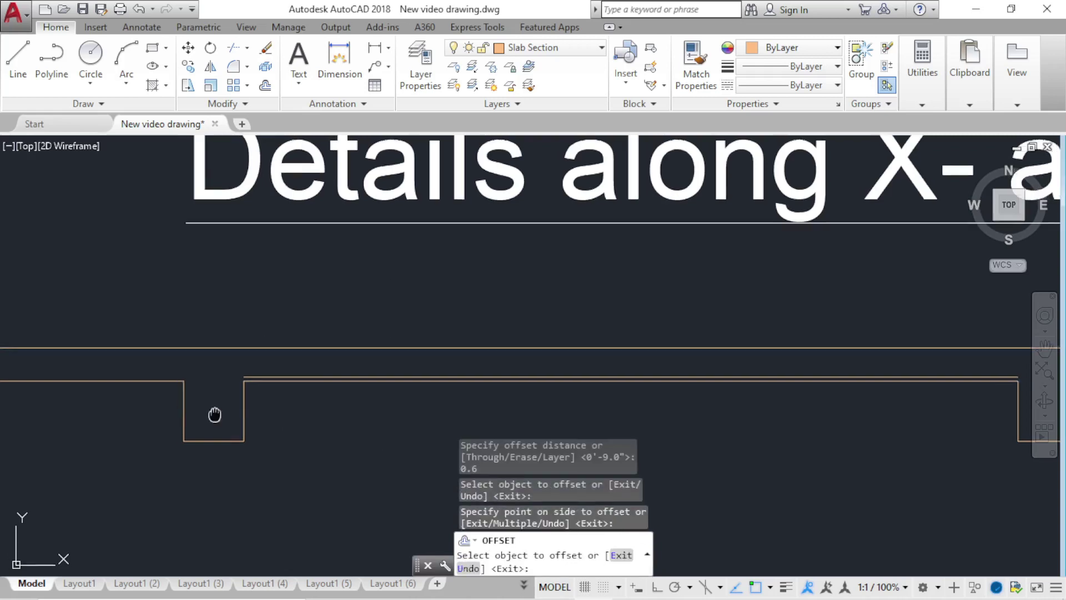
# - Offset the slab's top edge 0.6 downward inside the slab
pyautogui.scroll(3, 214, 417)
pyautogui.scroll(2, 352, 322)
pyautogui.scroll(2, 417, 291)
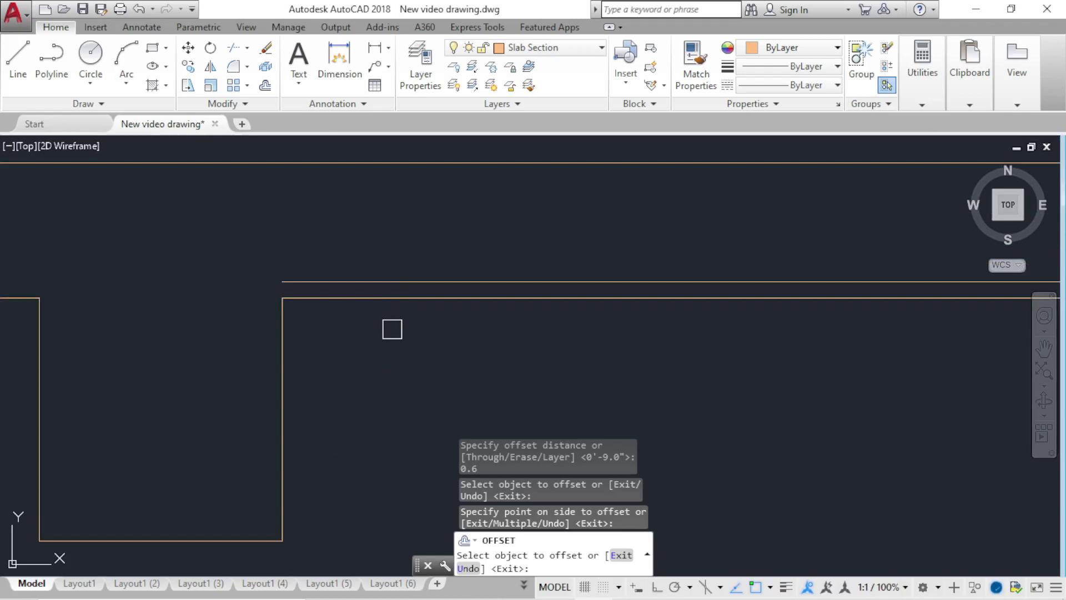
pyautogui.scroll(-2, 420, 392)
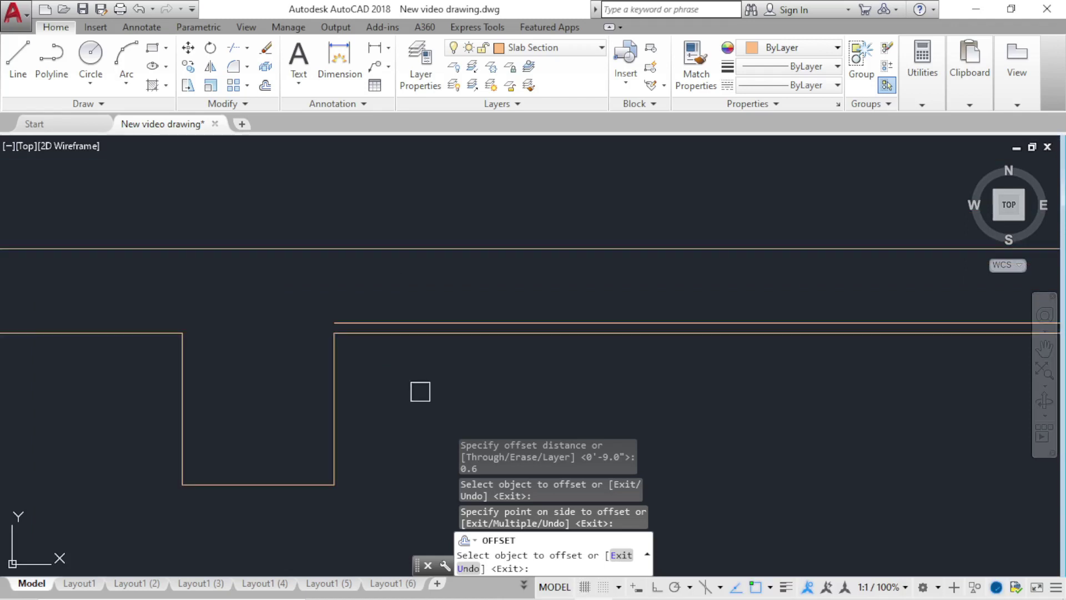
pyautogui.click(451, 256)
pyautogui.click(450, 262)
# - Pan along the slab to its stepped end and end the Offset command
pyautogui.scroll(-2, 450, 262)
pyautogui.moveTo(477, 344)
pyautogui.mouseDown(button='middle')
pyautogui.moveTo(510, 383)
pyautogui.moveTo(464, 394)
pyautogui.mouseUp(button='middle')
pyautogui.scroll(5, 401, 202)
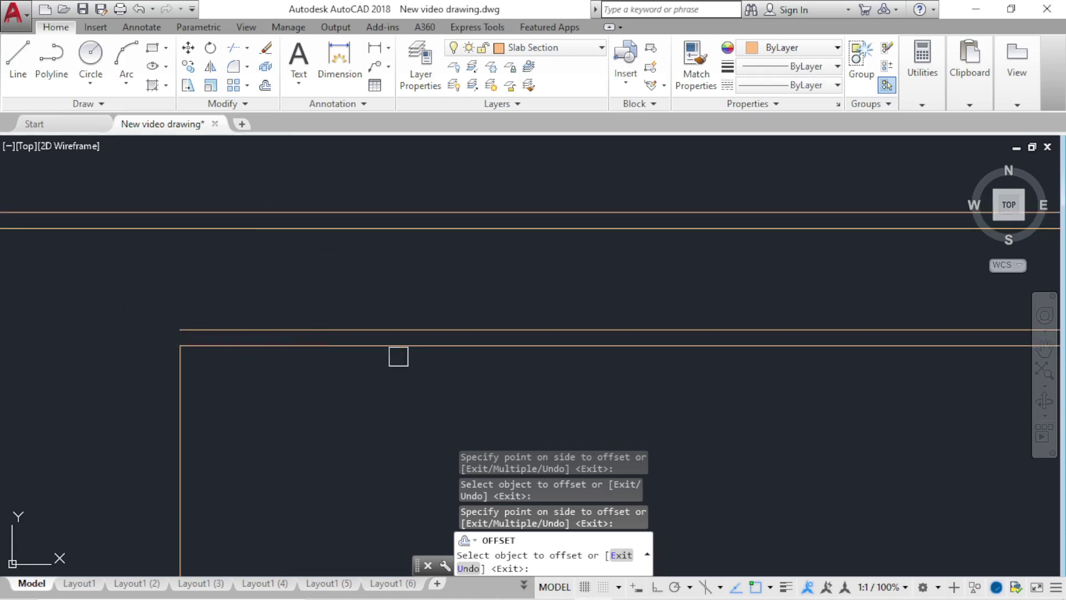
pyautogui.scroll(-2, 248, 386)
pyautogui.moveTo(247, 409); pyautogui.dragTo(340, 416, button='middle')
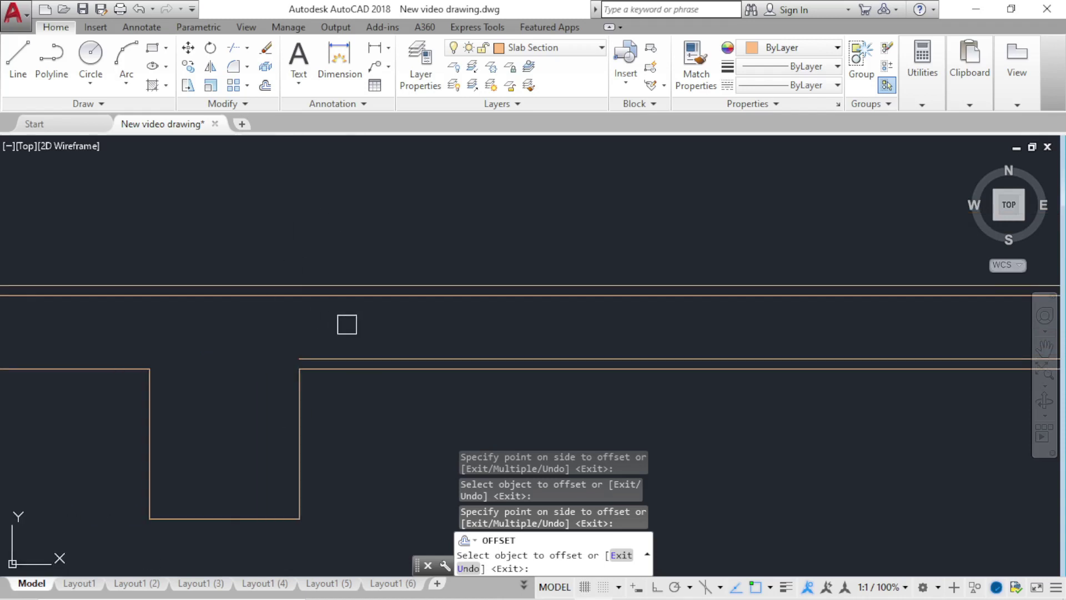
pyautogui.moveTo(343, 332); pyautogui.dragTo(309, 356, button='middle')
pyautogui.scroll(-2, 309, 355)
pyautogui.scroll(1, 536, 429)
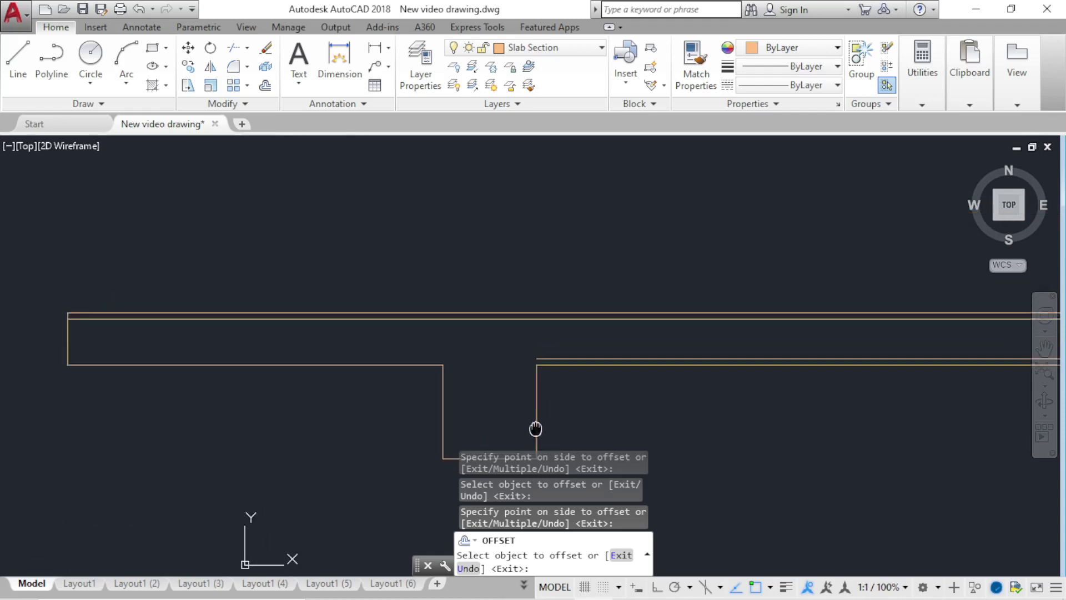
pyautogui.press('Escape')
pyautogui.press('Escape')
pyautogui.scroll(2, 541, 380)
# - Attempt to trim an offset line at the slab end, then cancel the trim
pyautogui.write('tr')
pyautogui.press('Return')
pyautogui.press('Return')
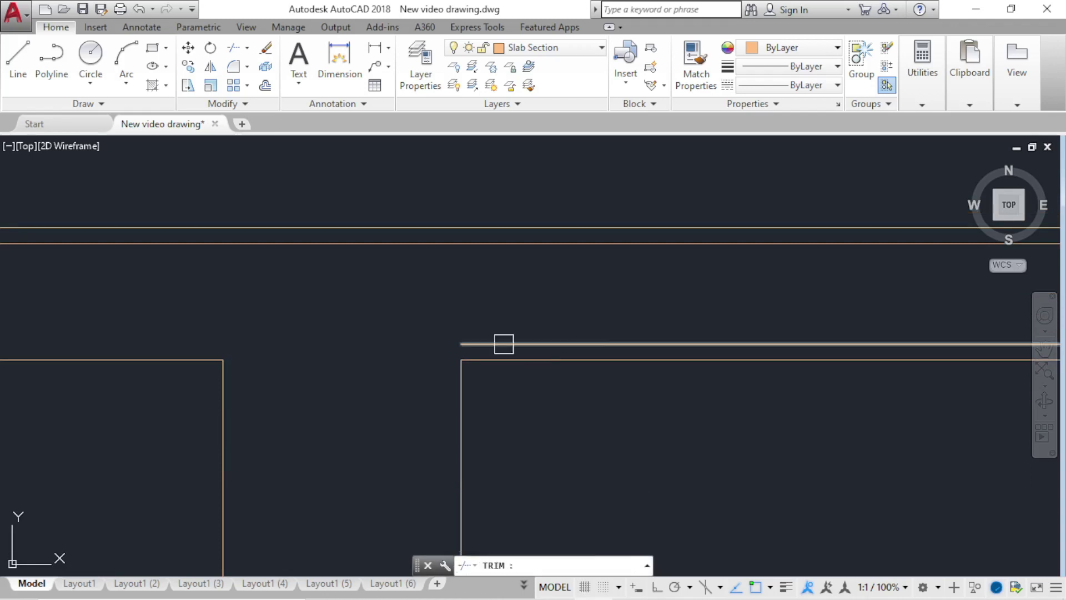
pyautogui.click(502, 345)
pyautogui.scroll(-2, 516, 341)
pyautogui.scroll(-3, 517, 341)
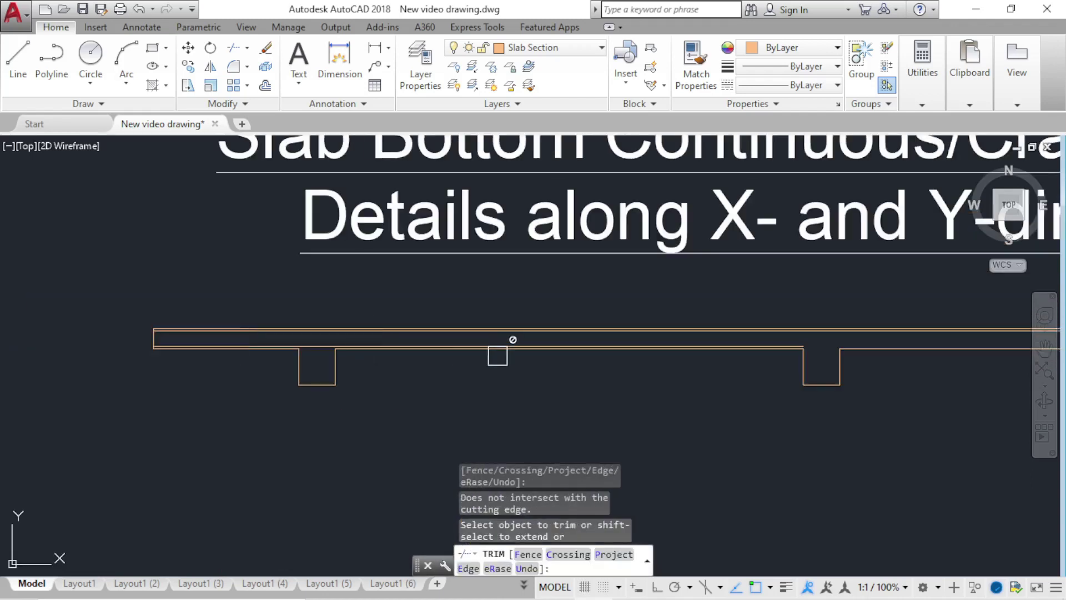
pyautogui.scroll(4, 166, 355)
pyautogui.scroll(1, 283, 392)
pyautogui.scroll(1, 297, 395)
pyautogui.press('Escape')
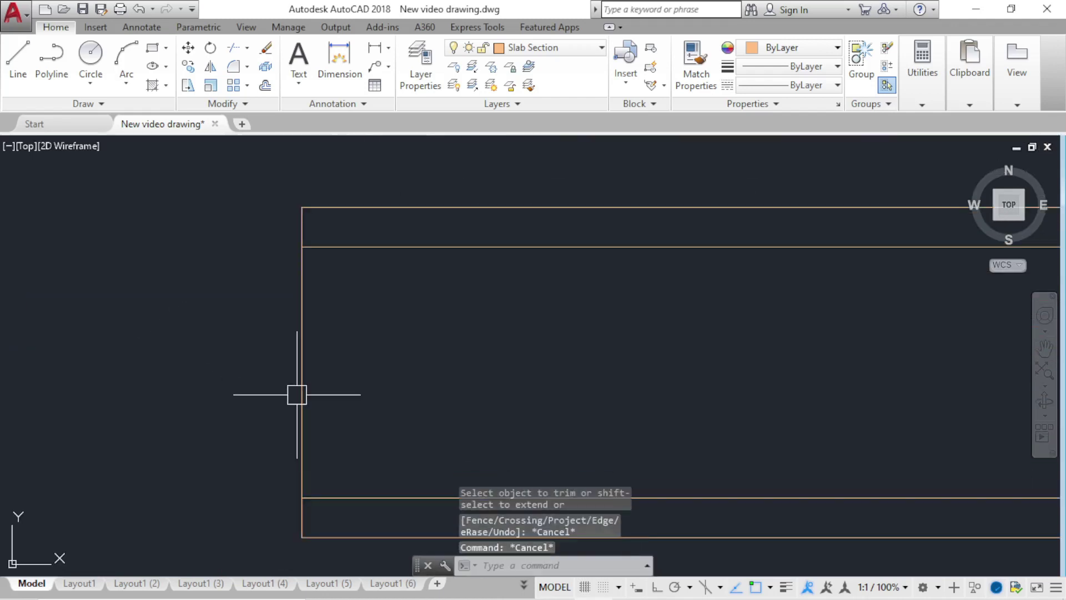
# - Offset the left slab edge 0.6 inward as a temporary vertical guide line
pyautogui.write('o')
pyautogui.press('Return')
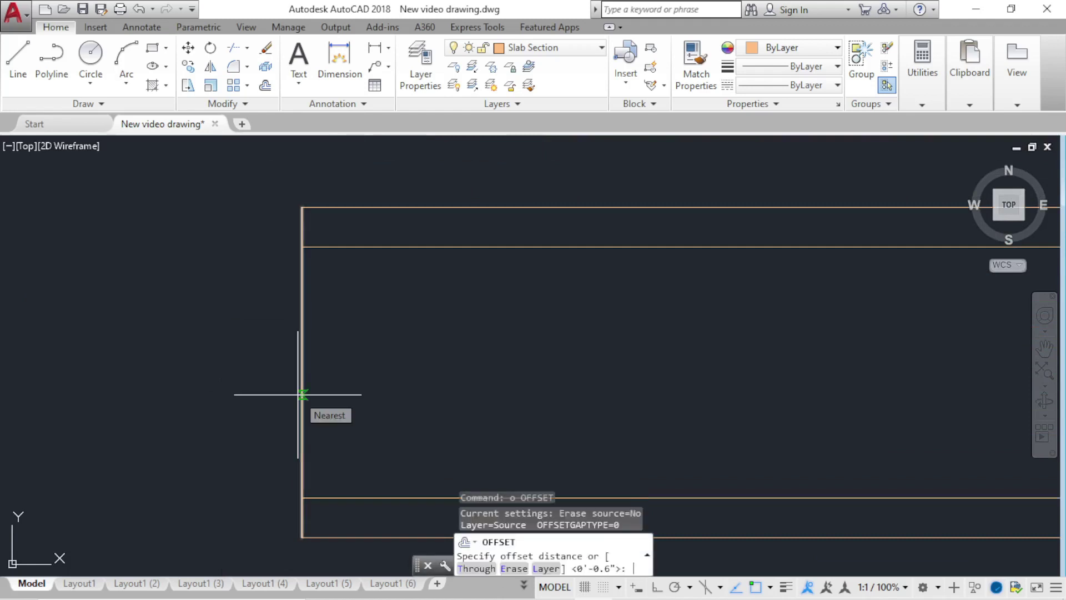
pyautogui.write('.6')
pyautogui.press('Return')
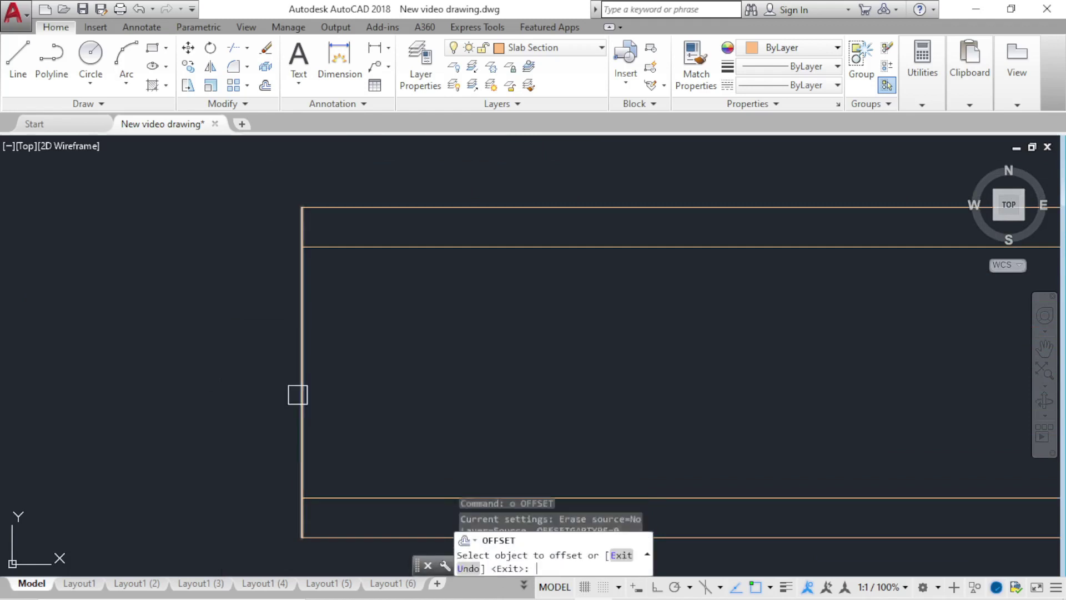
pyautogui.click(302, 347)
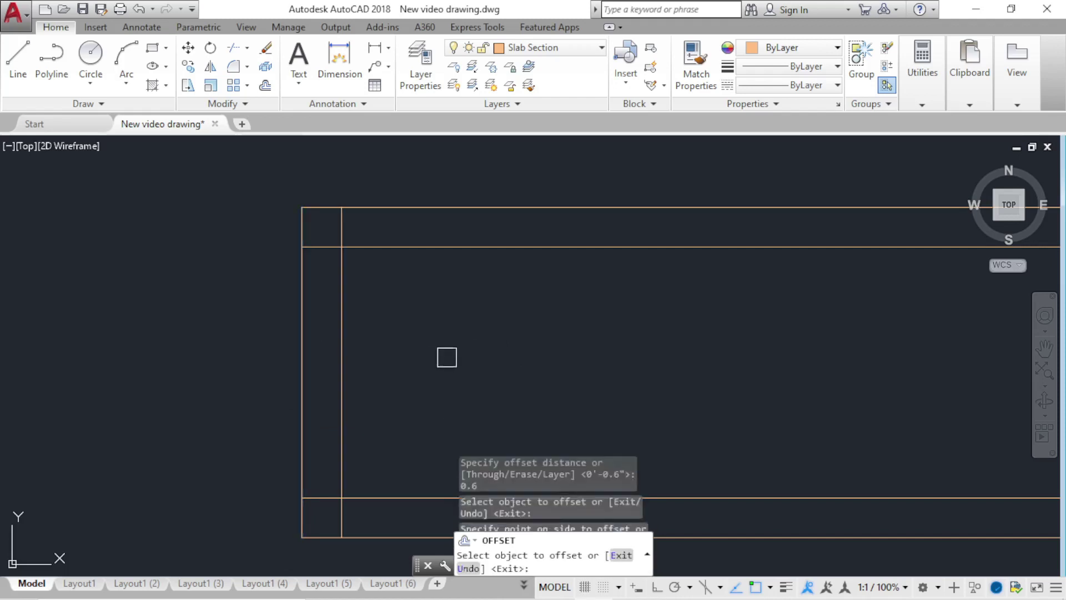
pyautogui.click(445, 357)
pyautogui.press('Escape')
pyautogui.scroll(1, 333, 528)
# - Trim the inner horizontal line's left end back to the guide using a crossing window
pyautogui.write('tr')
pyautogui.press('Return')
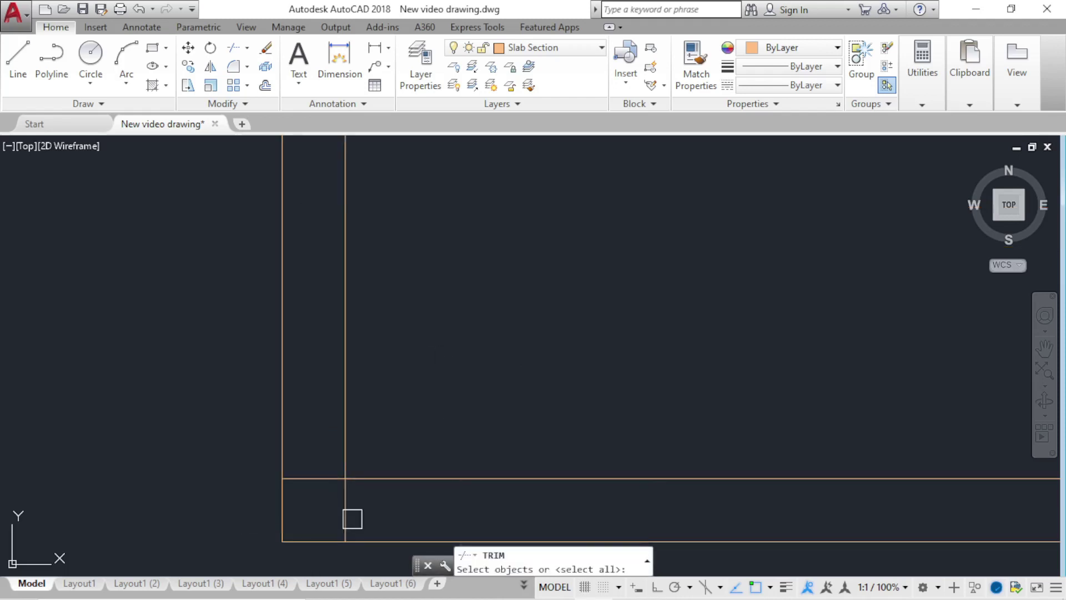
pyautogui.press('Return')
pyautogui.click(352, 494)
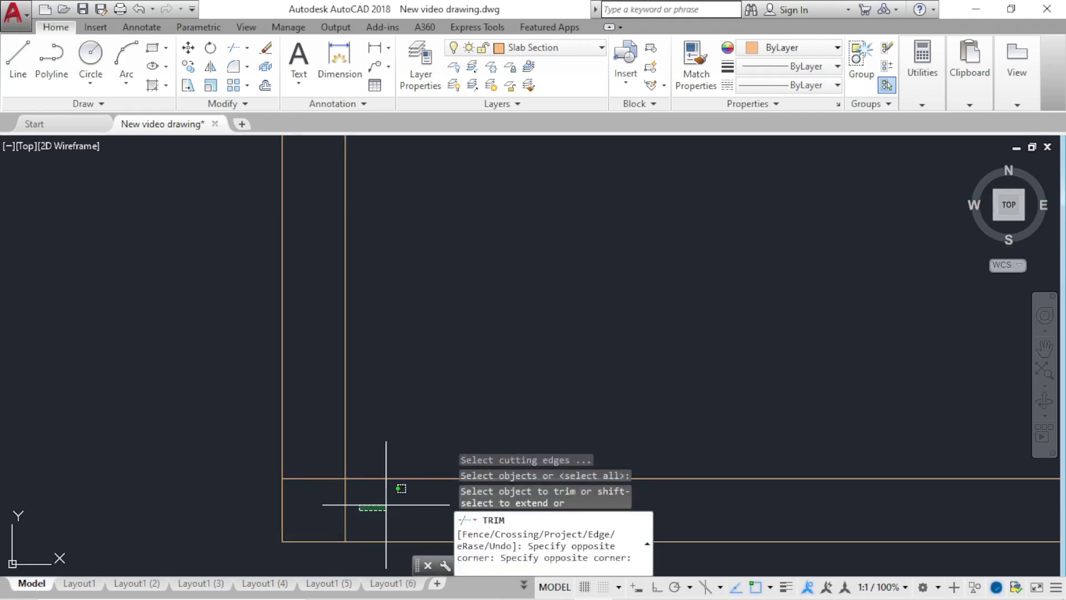
pyautogui.click(326, 478)
pyautogui.scroll(-2, 340, 548)
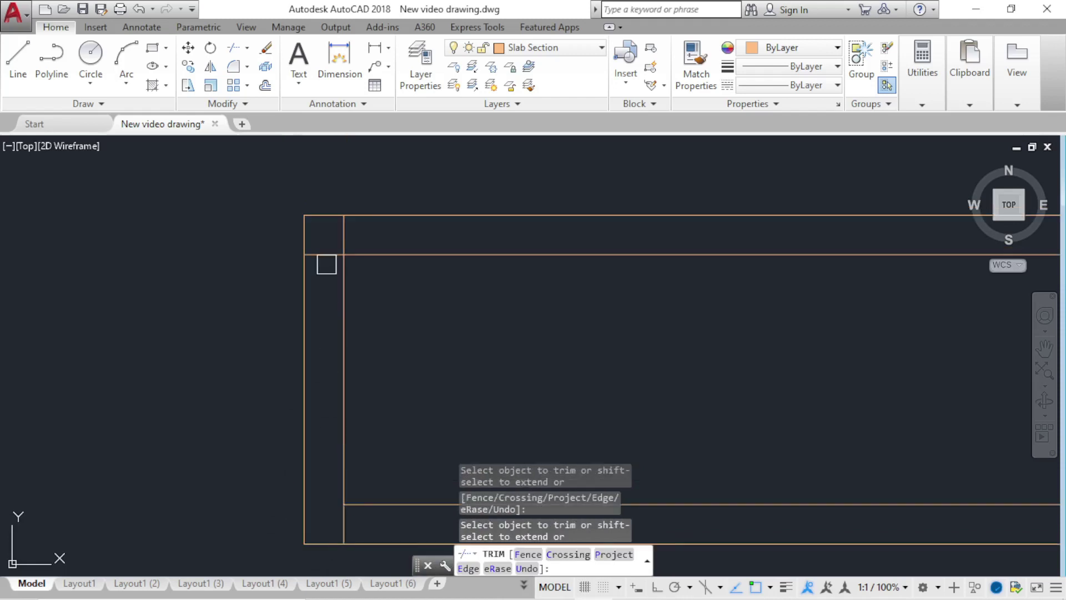
pyautogui.press('Escape')
# - Erase the temporary vertical guide line and review the slab section
pyautogui.click(343, 345)
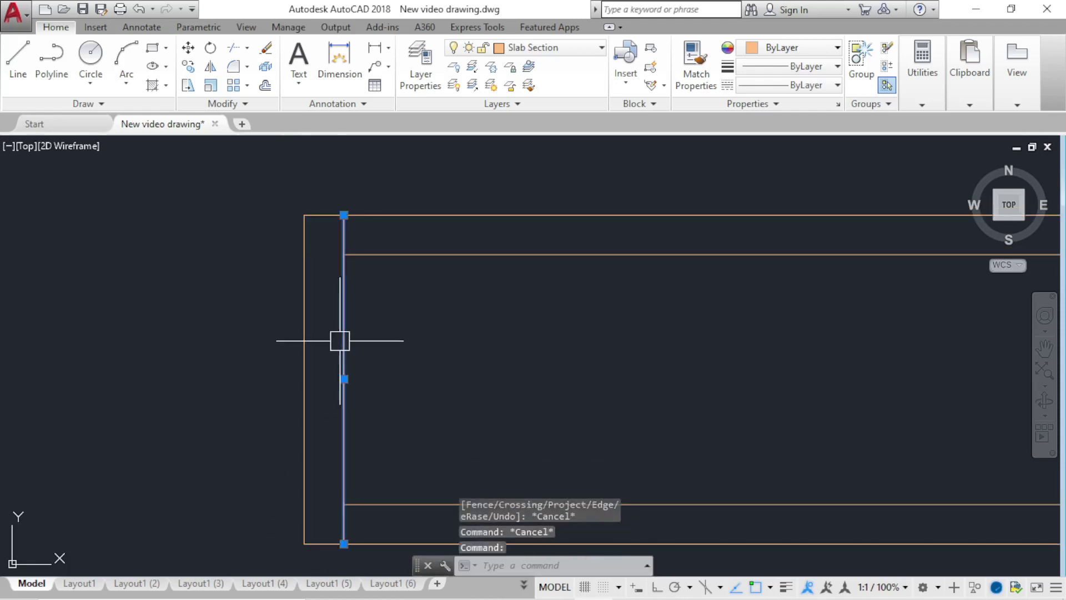
pyautogui.press('Delete')
pyautogui.scroll(-2, 346, 350)
pyautogui.scroll(1, 316, 392)
pyautogui.scroll(2, 190, 352)
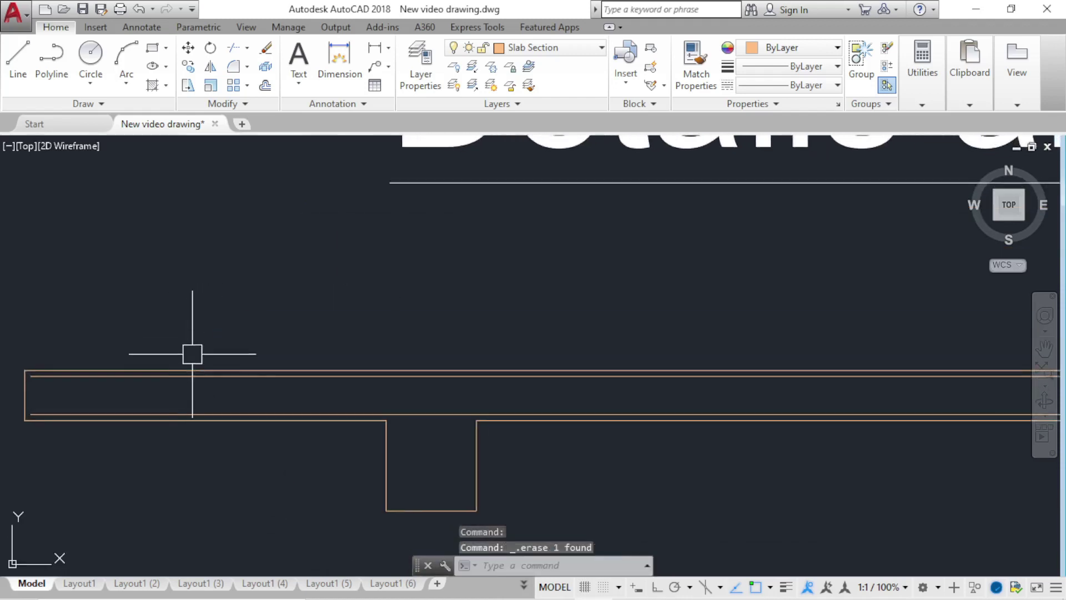
pyautogui.scroll(1, 8, 388)
pyautogui.scroll(1, 9, 388)
pyautogui.scroll(1, 76, 364)
pyautogui.scroll(1, 67, 444)
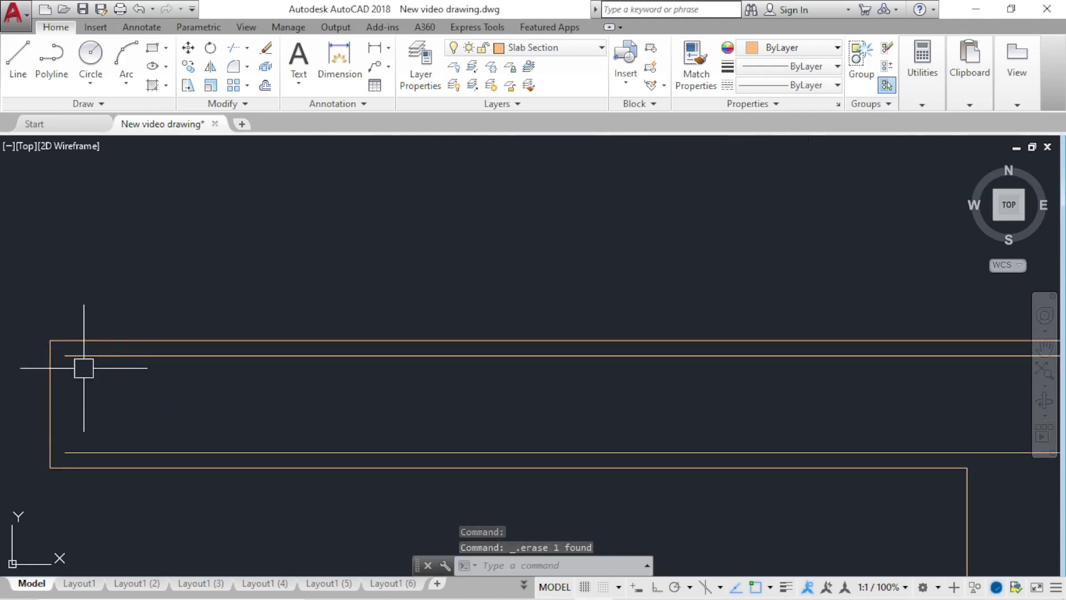
pyautogui.scroll(1, 84, 364)
pyautogui.scroll(3, 80, 360)
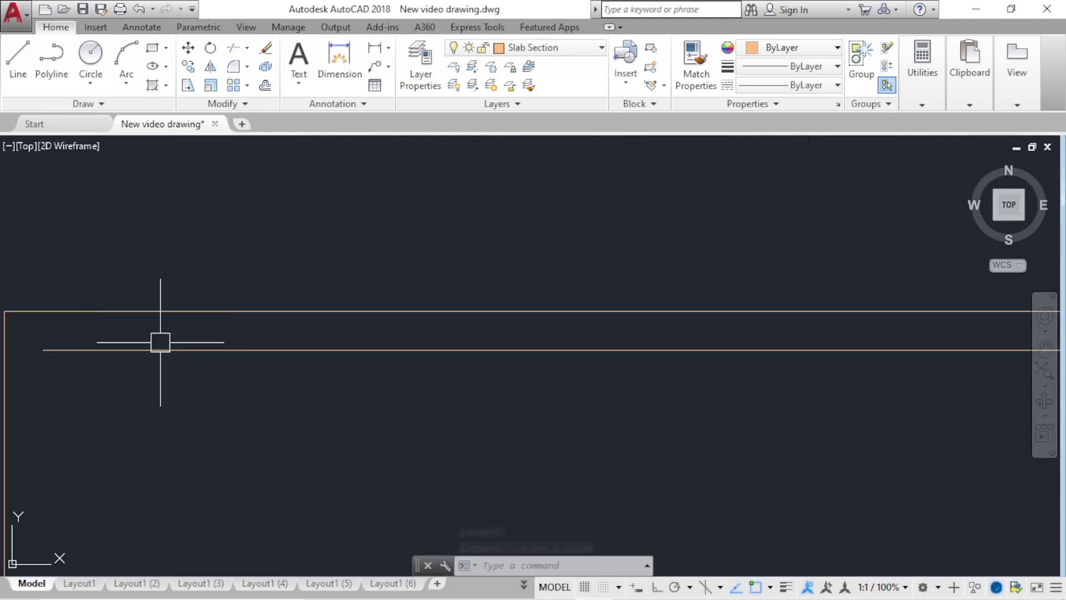
pyautogui.scroll(-4, 235, 314)
pyautogui.scroll(1, 228, 458)
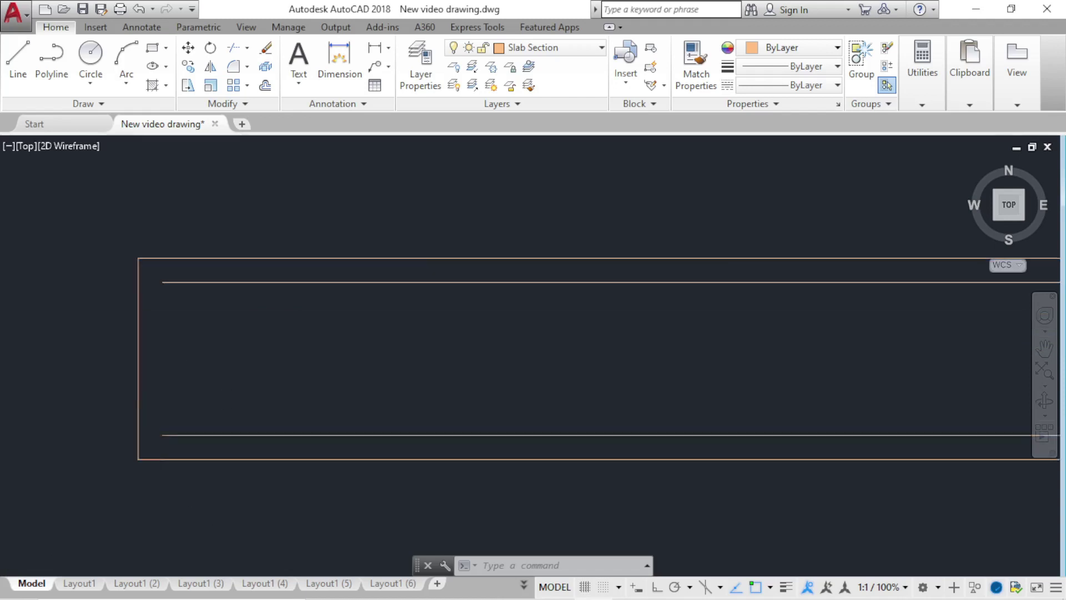
pyautogui.scroll(2, 139, 389)
pyautogui.scroll(-4, 5, 298)
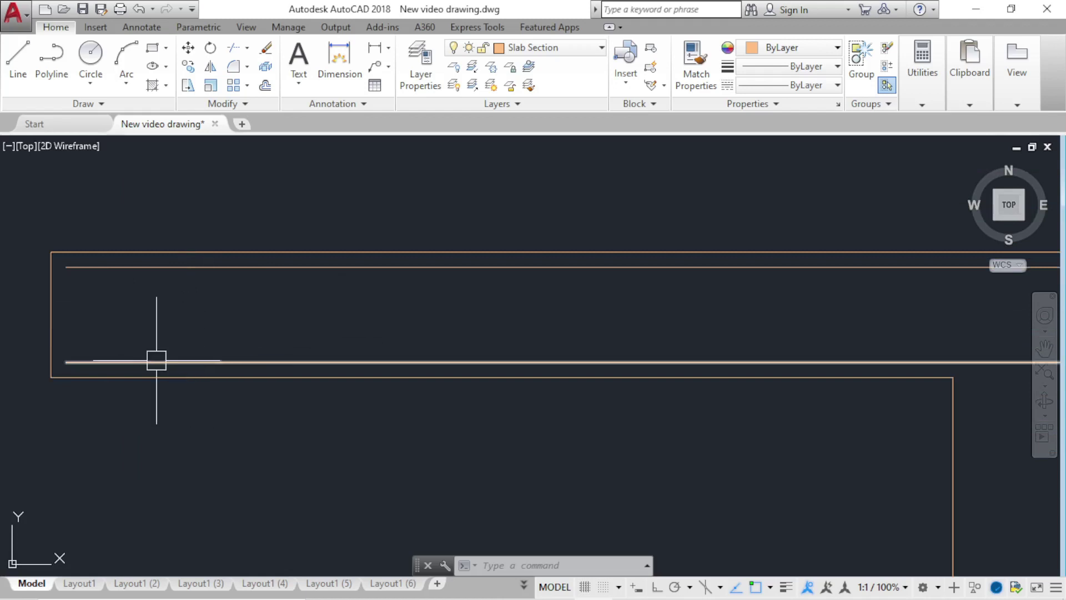
pyautogui.scroll(-2, 155, 362)
pyautogui.scroll(1, 583, 358)
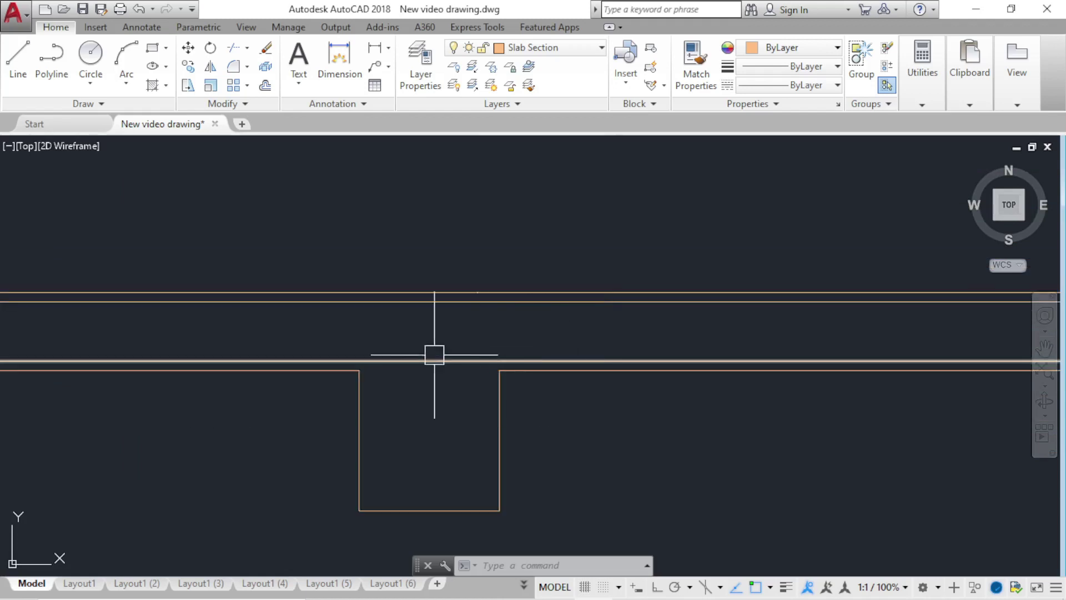
pyautogui.scroll(2, 385, 340)
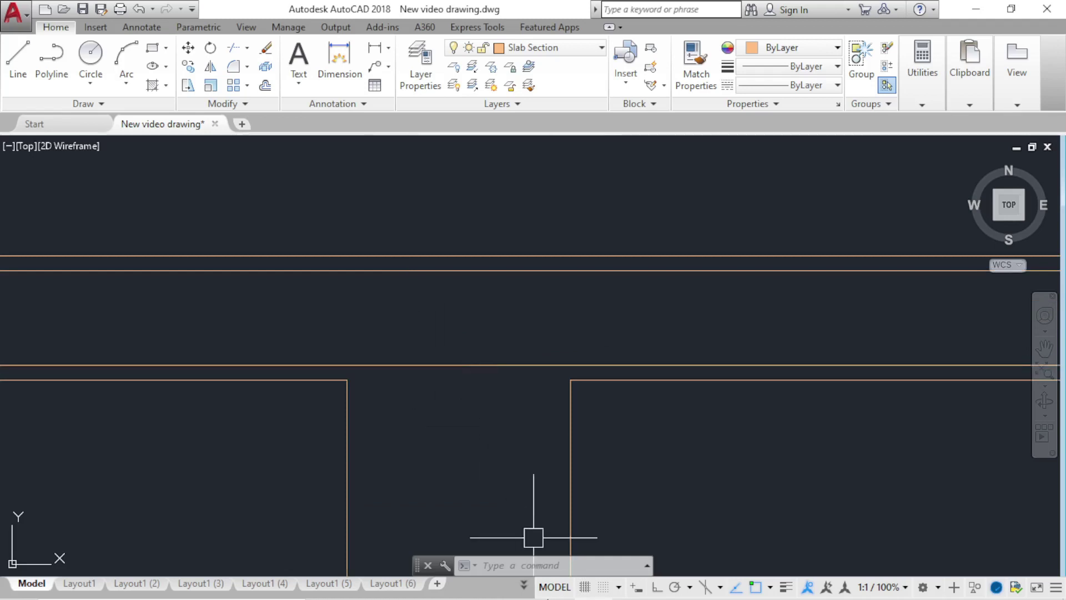
pyautogui.moveTo(622, 598)
pyautogui.click(670, 584)
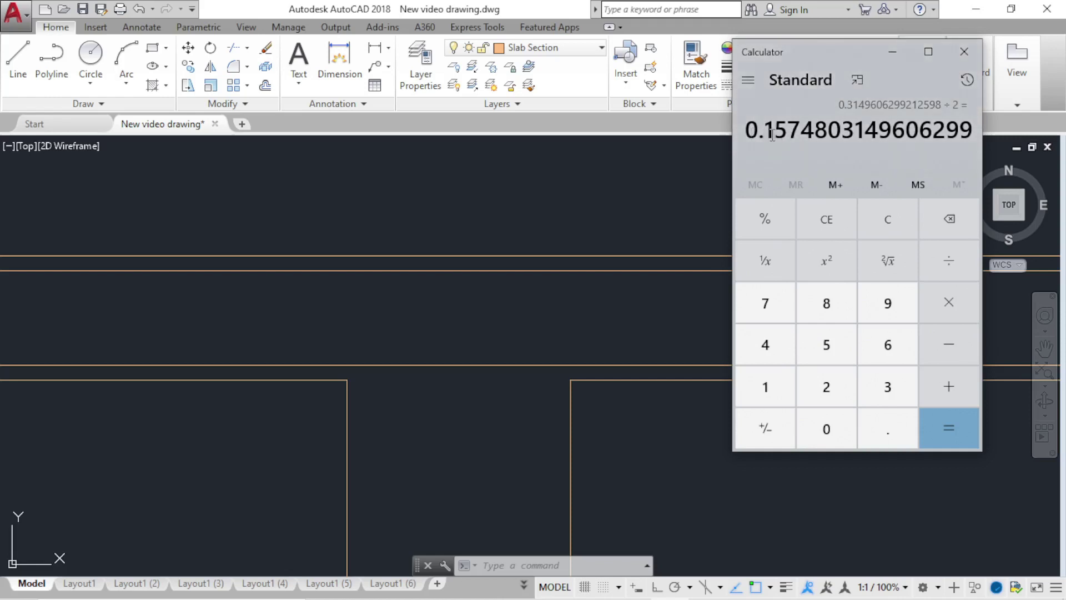
# - Offset the lower slab line 0.16 upward near the slab's left end
pyautogui.click(892, 51)
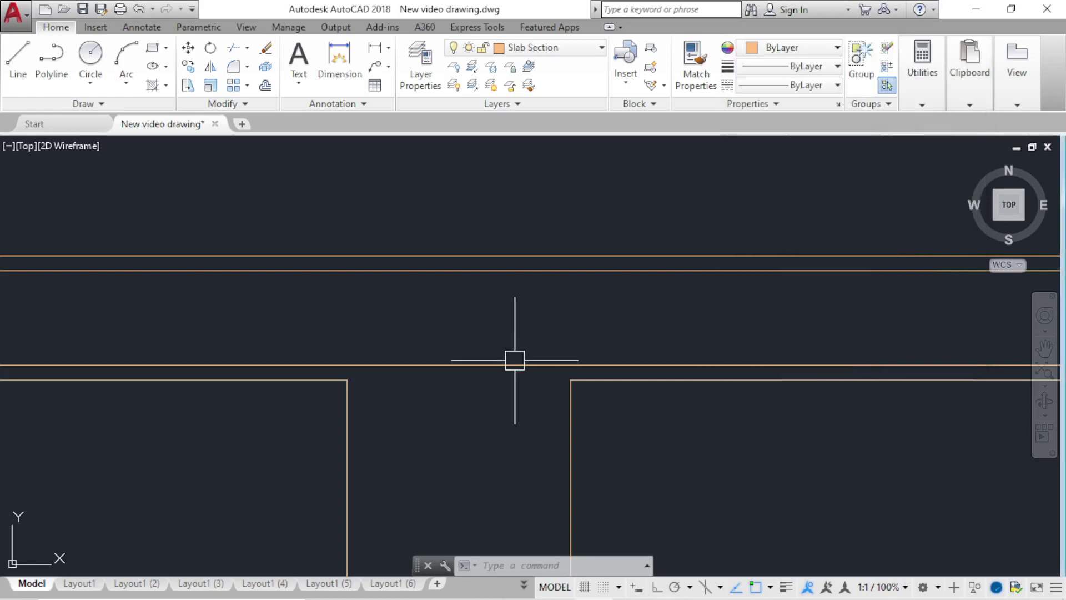
pyautogui.scroll(-2, 514, 362)
pyautogui.moveTo(501, 390)
pyautogui.mouseDown(button='middle')
pyautogui.moveTo(560, 424)
pyautogui.moveTo(816, 430)
pyautogui.mouseUp(button='middle')
pyautogui.scroll(2, 301, 377)
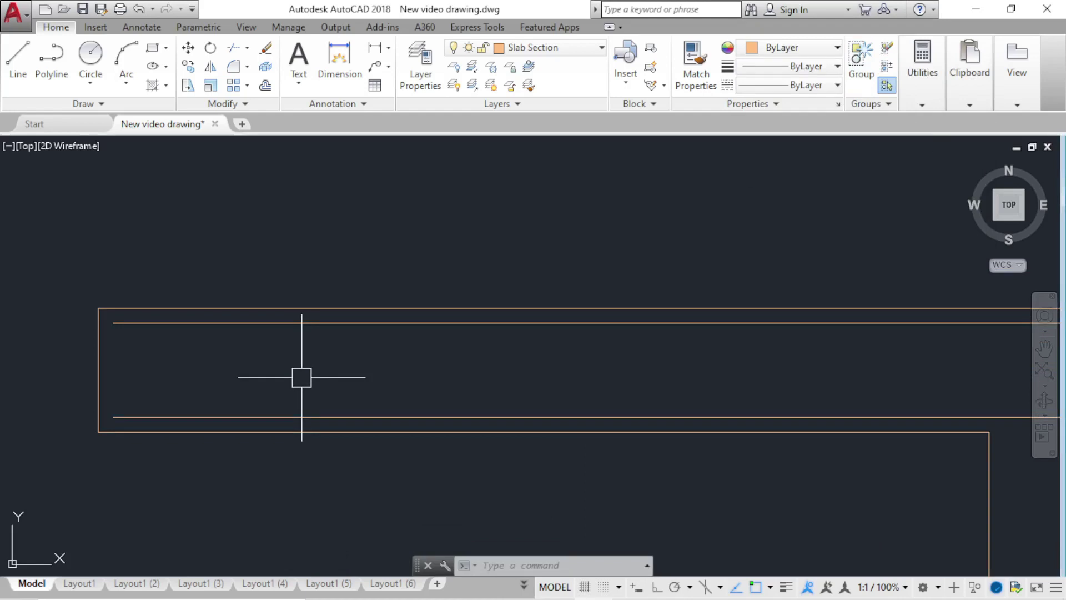
pyautogui.write('o')
pyautogui.press('Return')
pyautogui.write('.16')
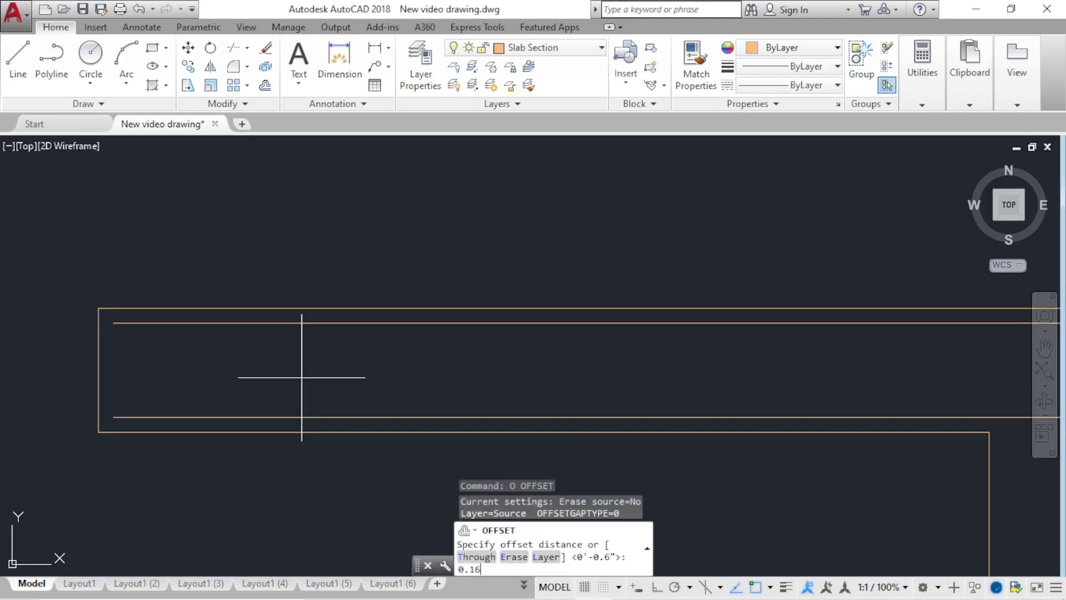
pyautogui.press('Return')
pyautogui.click(331, 417)
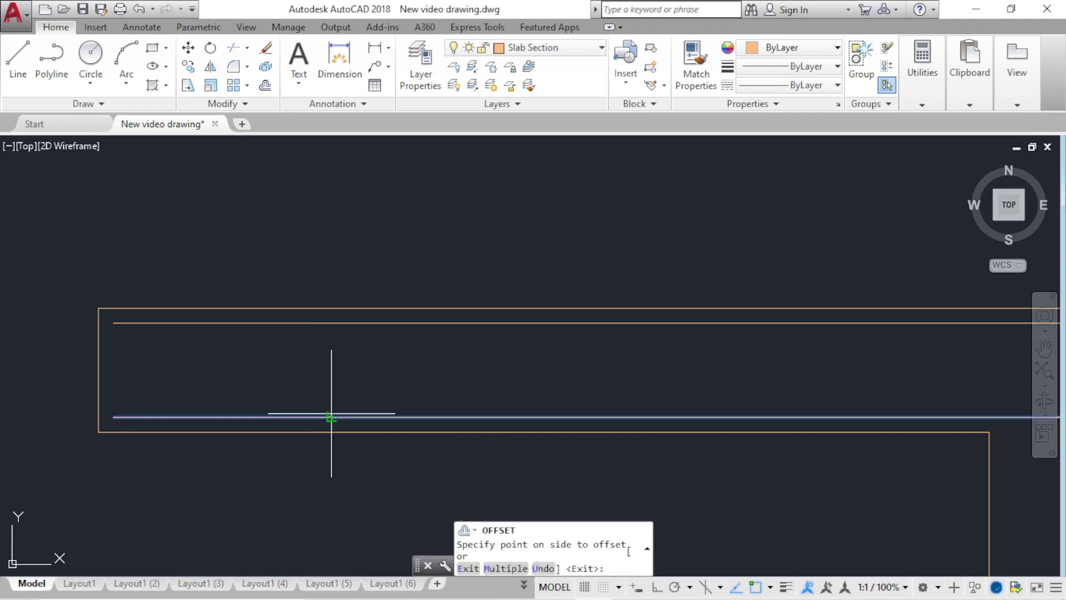
pyautogui.click(333, 381)
pyautogui.scroll(2, 135, 428)
pyautogui.scroll(1, 104, 374)
pyautogui.press('Escape')
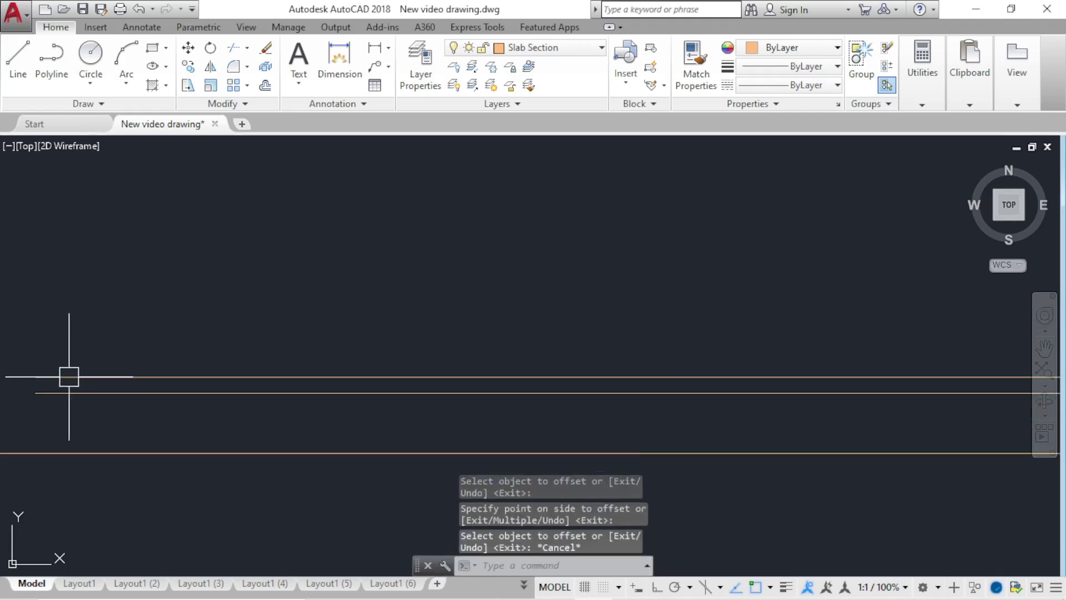
# - Offset a slab line 0.31 to create another bar line
pyautogui.scroll(1, 68, 377)
pyautogui.scroll(-2, 275, 345)
pyautogui.moveTo(276, 345)
pyautogui.mouseDown(button='middle')
pyautogui.moveTo(251, 407)
pyautogui.moveTo(150, 423)
pyautogui.mouseUp(button='middle')
pyautogui.scroll(-1, 148, 428)
pyautogui.scroll(1, 148, 427)
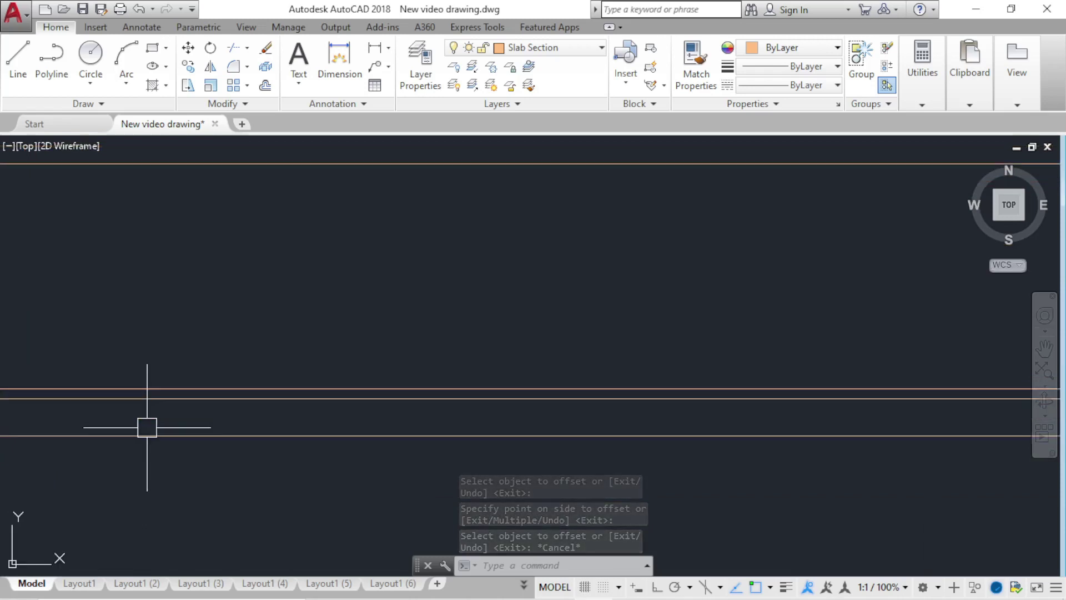
pyautogui.write('o')
pyautogui.press('Return')
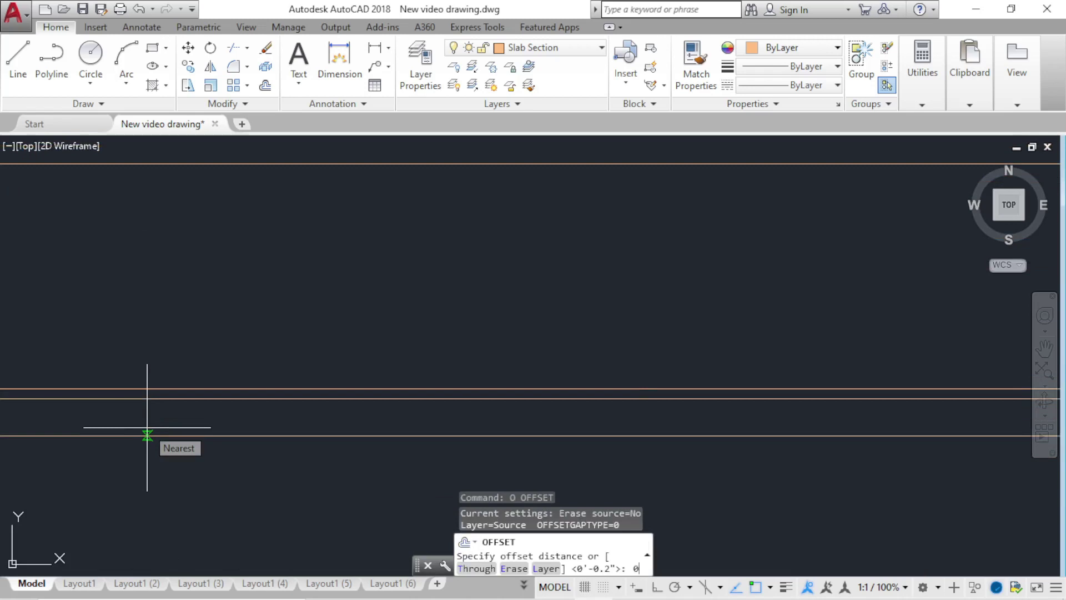
pyautogui.write('.31')
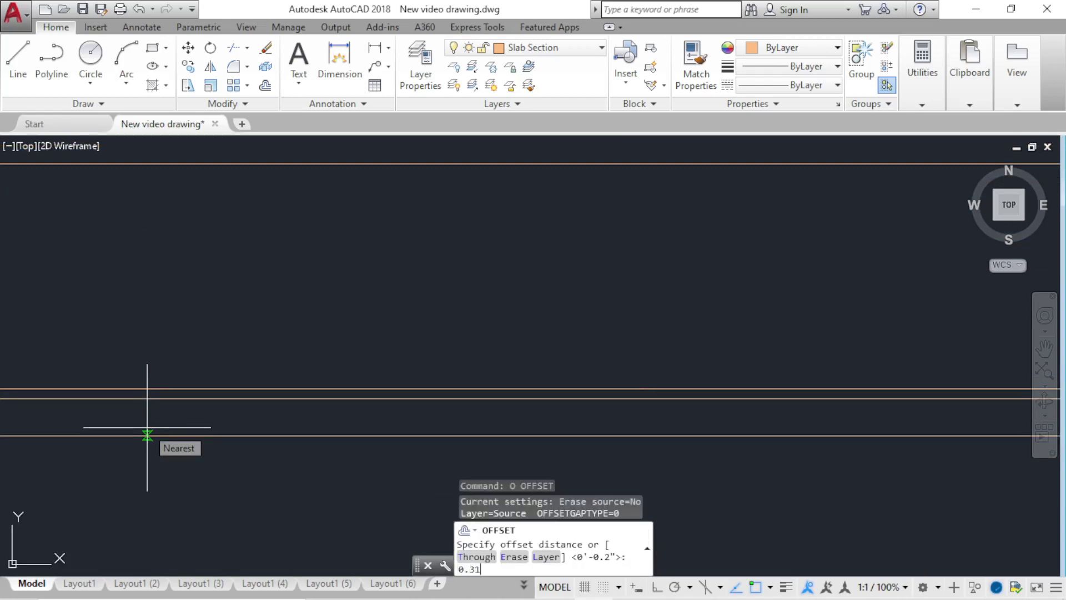
pyautogui.press('Return')
pyautogui.click(188, 398)
pyautogui.click(203, 357)
pyautogui.scroll(-3, 425, 338)
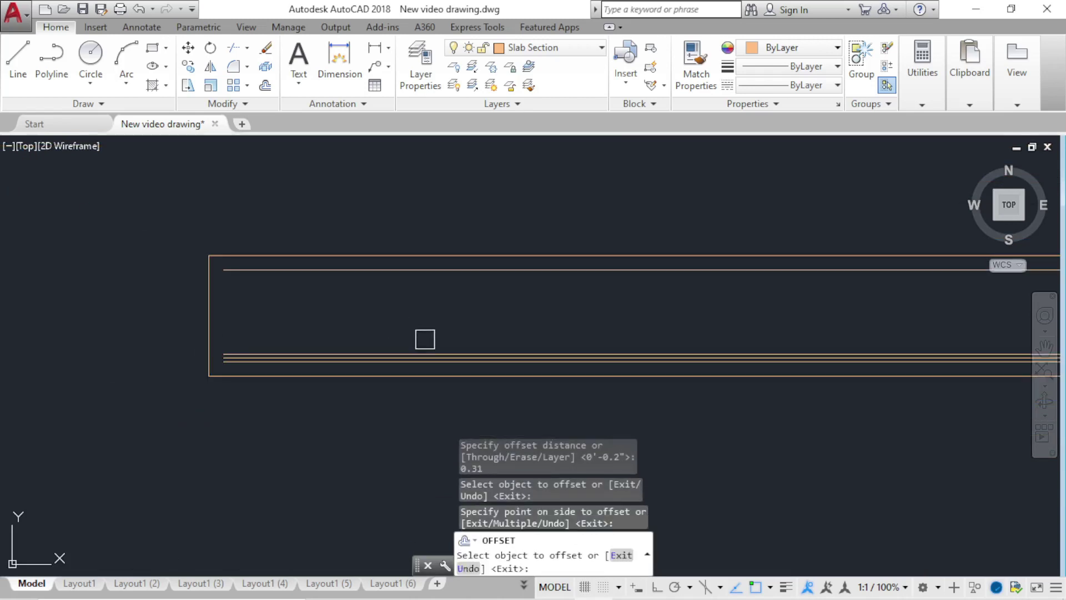
pyautogui.press('Escape')
# - Delete the middle horizontal line between the bar lines
pyautogui.scroll(2, 154, 245)
pyautogui.scroll(2, 230, 343)
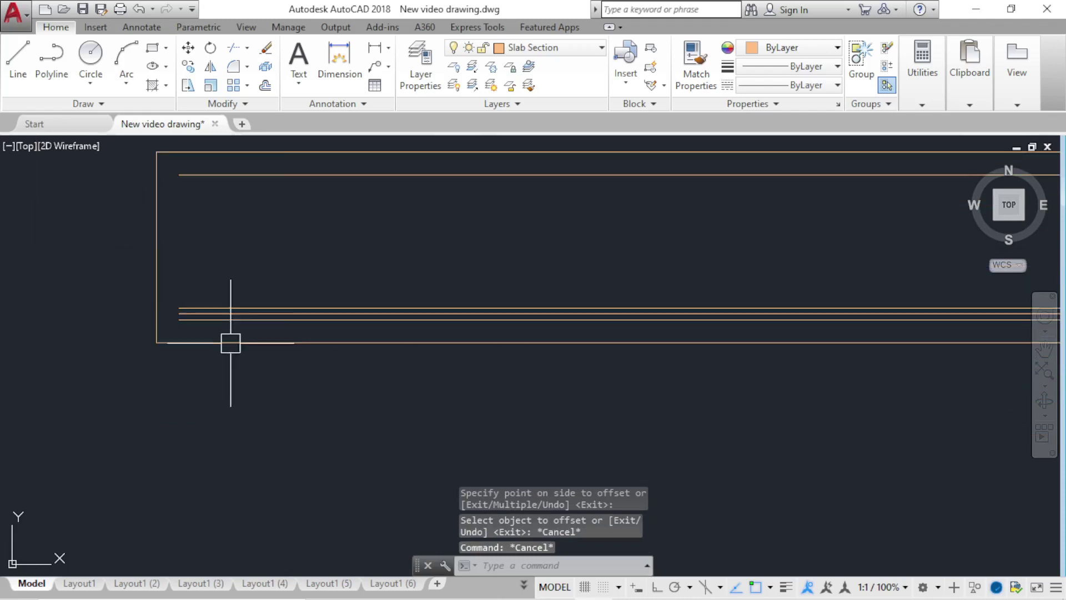
pyautogui.scroll(2, 230, 342)
pyautogui.scroll(1, 202, 340)
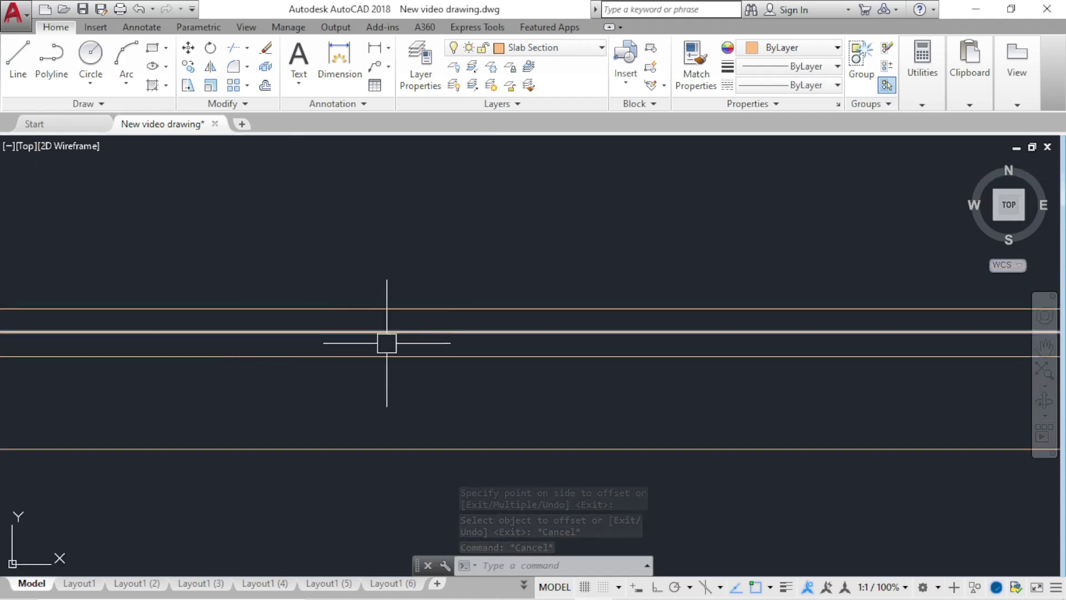
pyautogui.scroll(-3, 240, 388)
pyautogui.scroll(3, 79, 362)
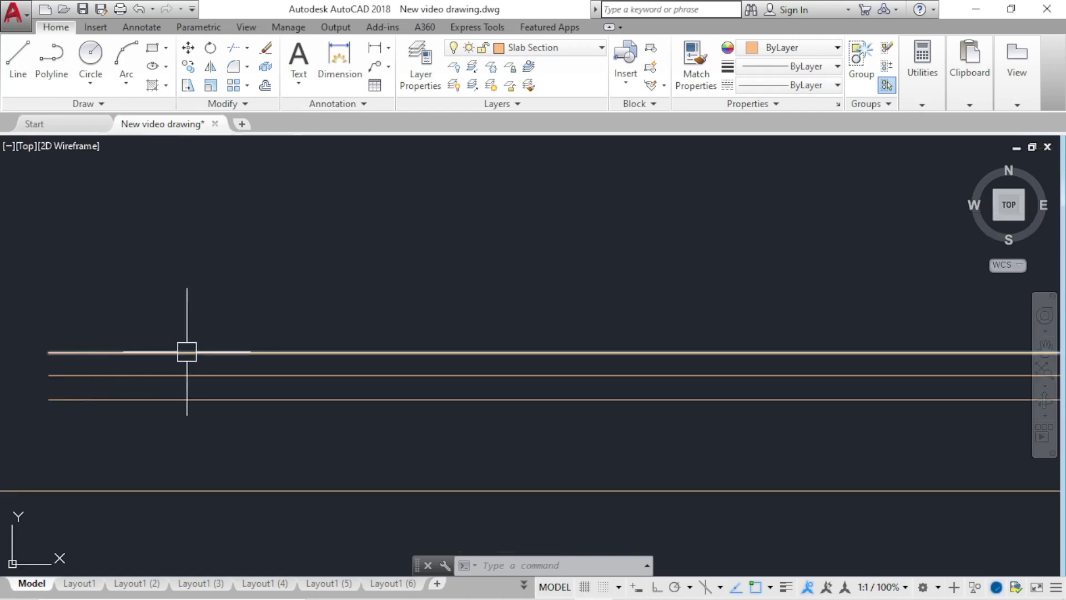
pyautogui.moveTo(155, 350); pyautogui.dragTo(285, 378, button='middle')
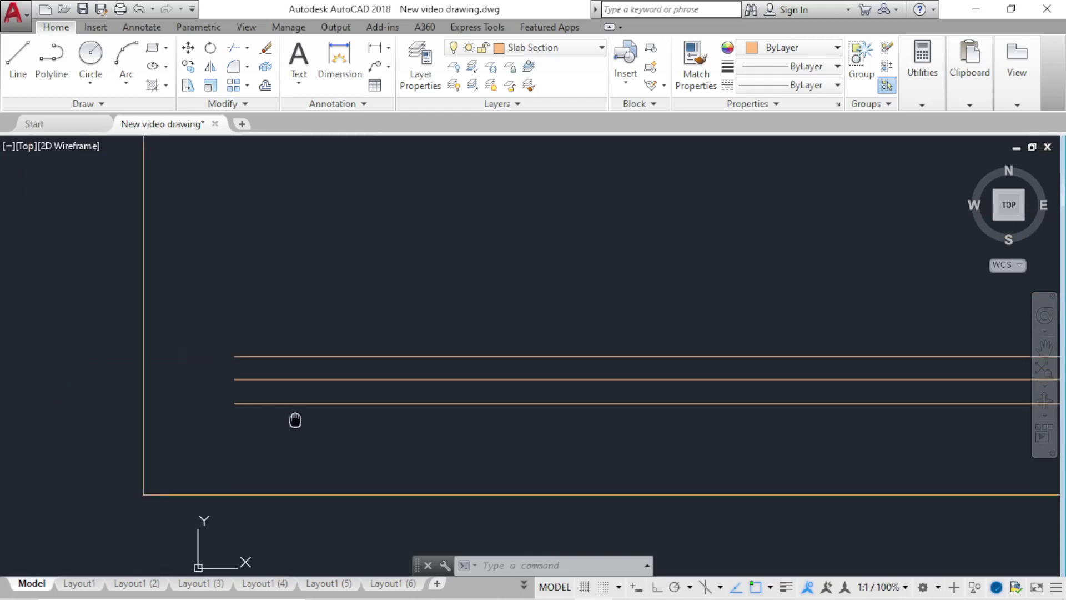
pyautogui.click(285, 378)
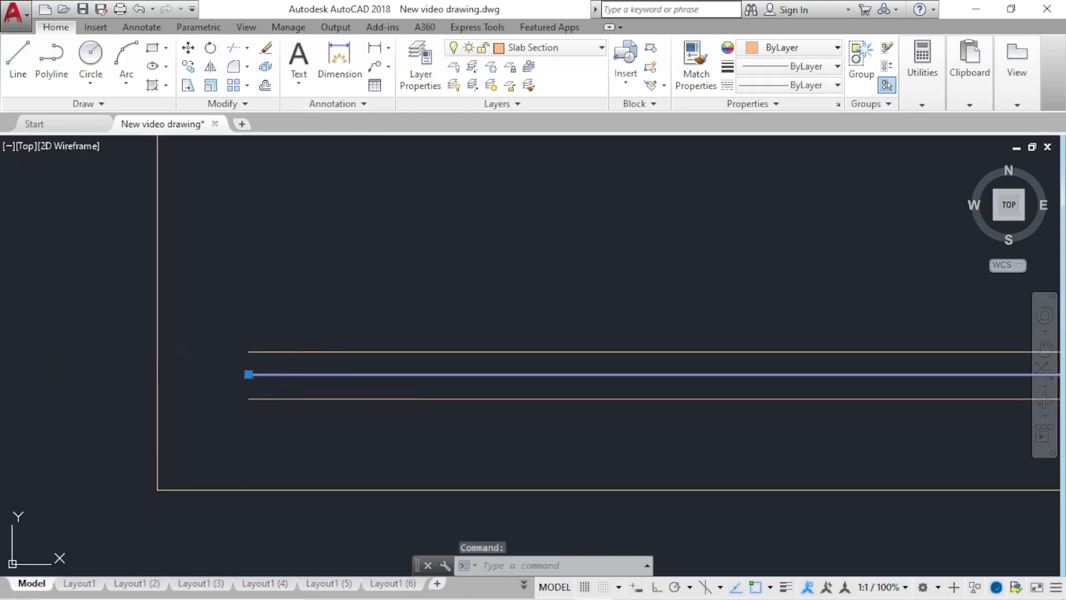
pyautogui.press('Delete')
pyautogui.scroll(2, 4, 393)
pyautogui.scroll(-3, 5, 392)
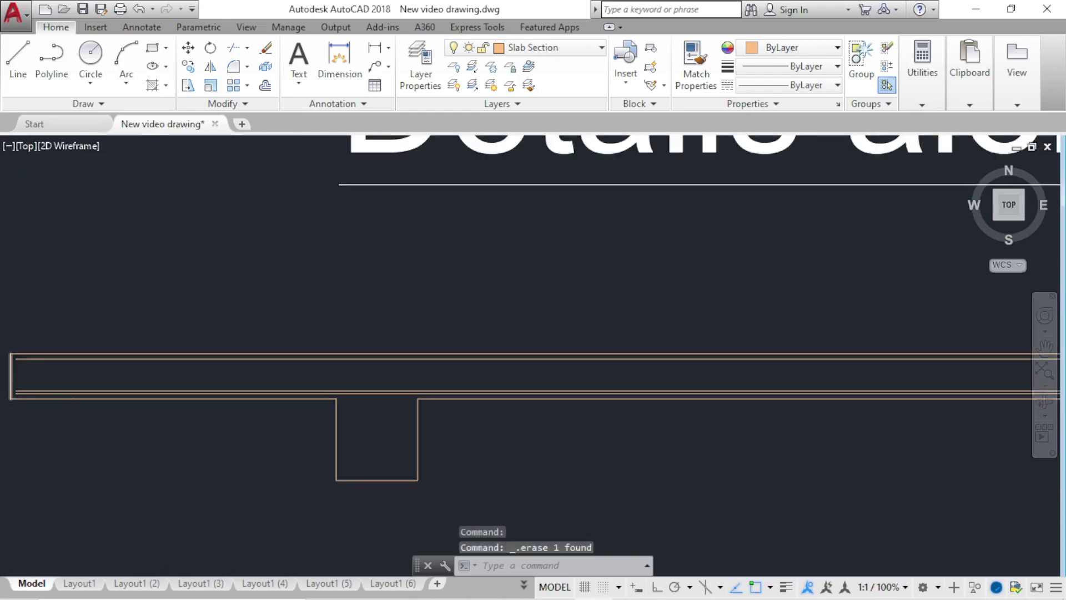
pyautogui.scroll(-2, 5, 393)
pyautogui.scroll(2, 9, 398)
pyautogui.scroll(2, 24, 393)
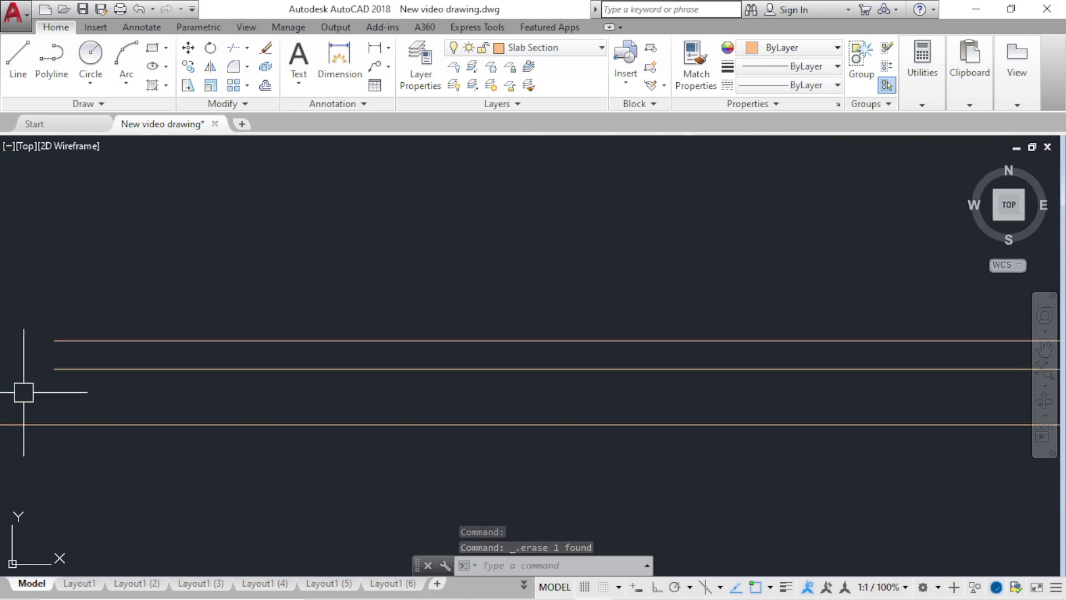
pyautogui.hotkey('ctrl', 'z')
pyautogui.hotkey('ctrl', 'z')
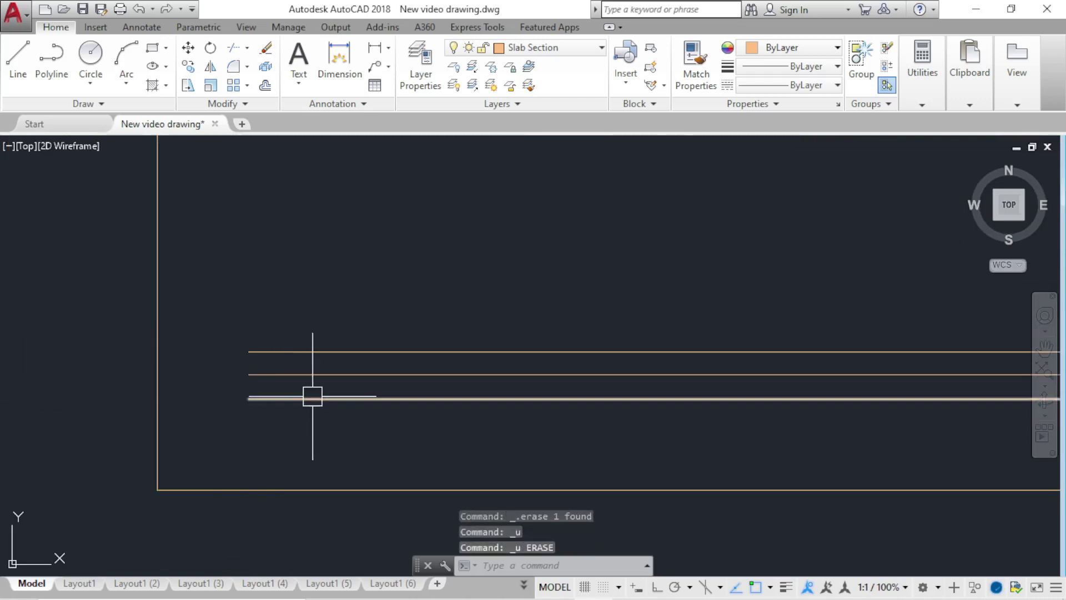
pyautogui.click(275, 372)
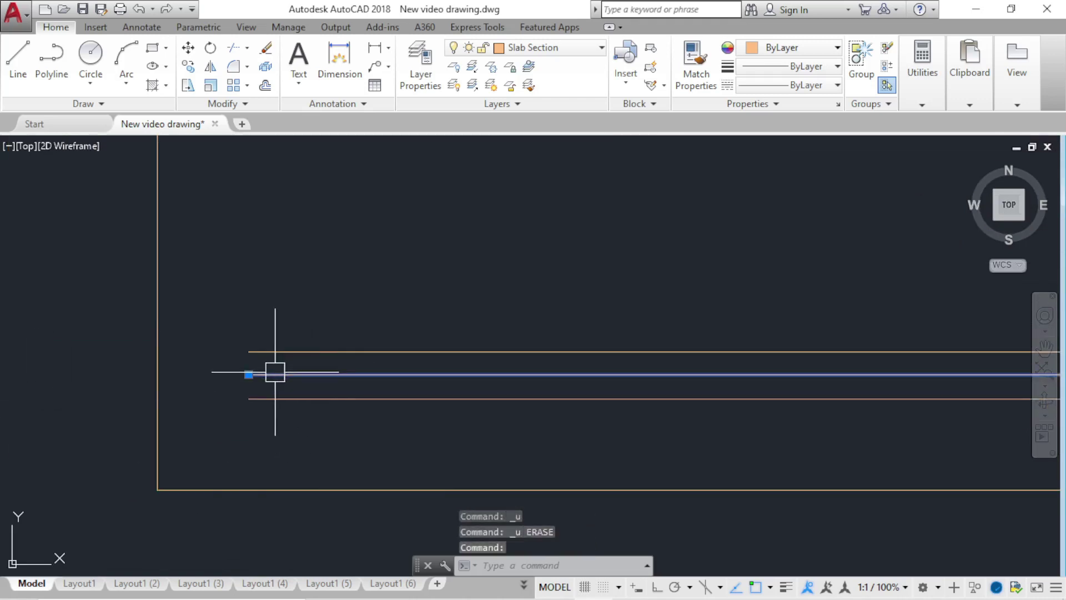
pyautogui.press('Delete')
# - Undo the accidental erase to restore the bar line with Ctrl+Z
pyautogui.scroll(-1, 153, 398)
pyautogui.scroll(-1, 95, 380)
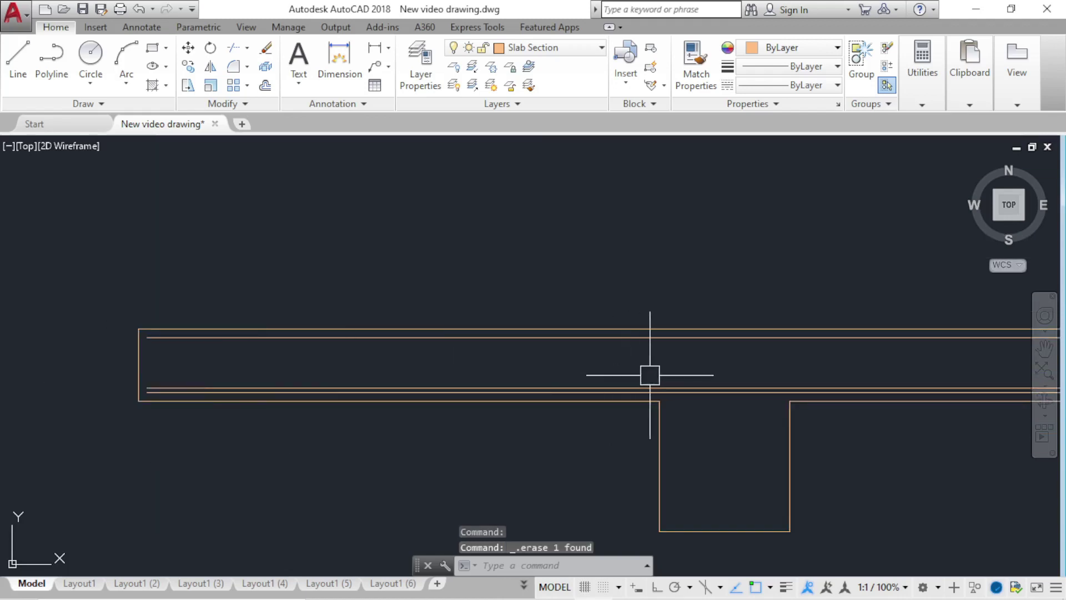
pyautogui.scroll(2, 218, 376)
pyautogui.scroll(2, 41, 399)
pyautogui.scroll(1, 55, 364)
pyautogui.scroll(2, 216, 403)
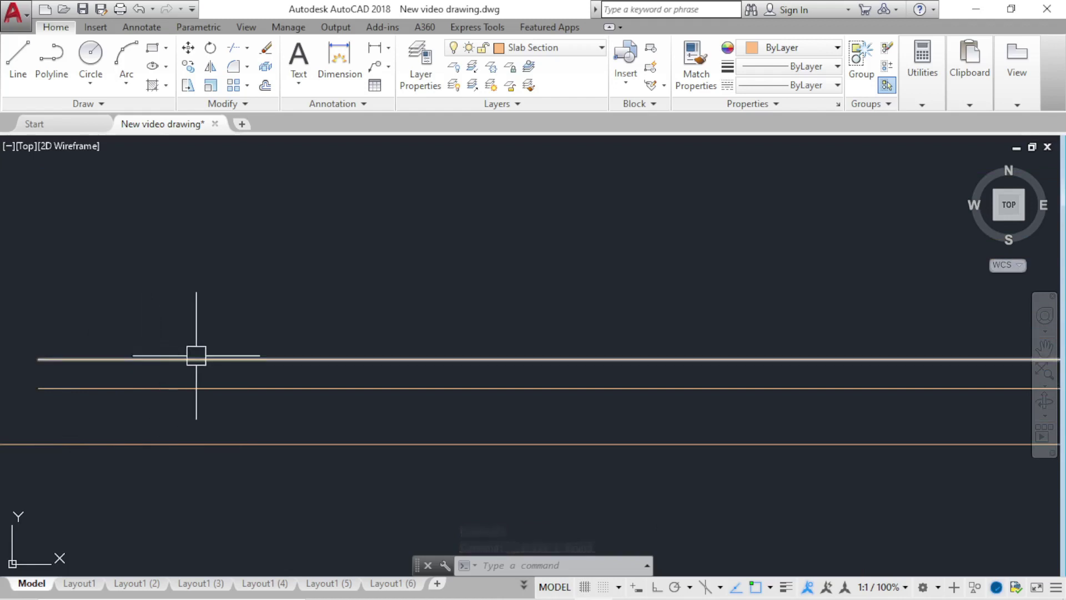
pyautogui.scroll(1, 250, 361)
pyautogui.scroll(1, 344, 394)
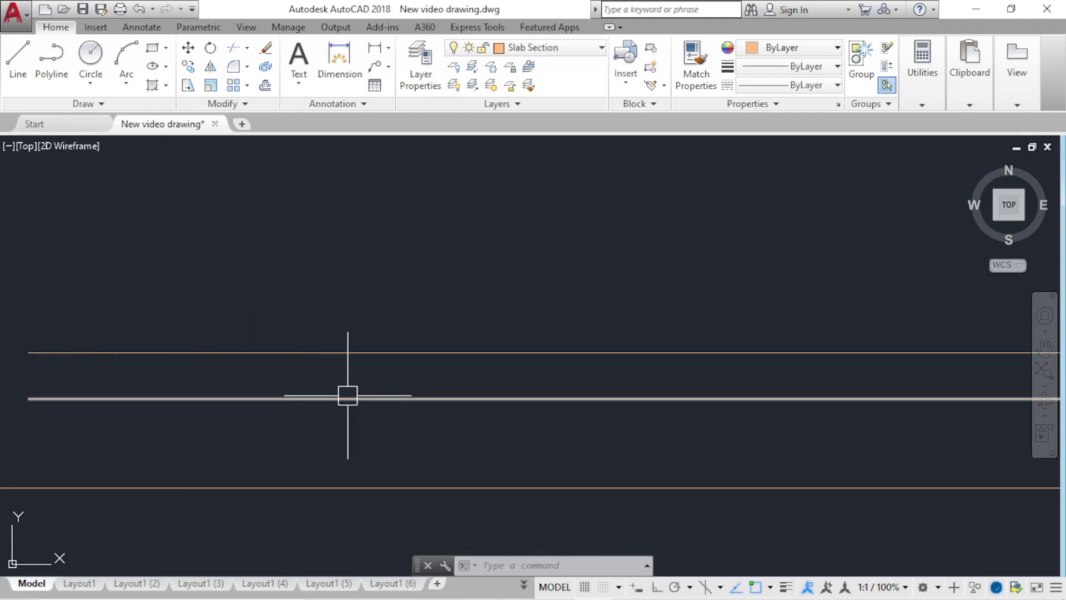
pyautogui.hotkey('ctrl', 'z')
pyautogui.hotkey('ctrl', 'z')
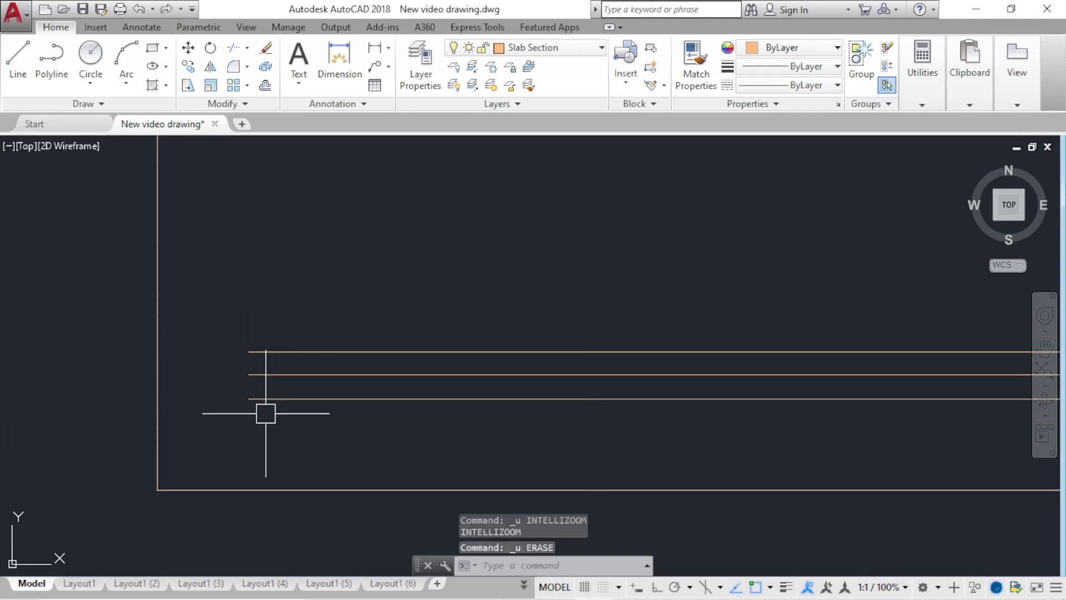
# - Crossing-select the three bottom bar lines at the slab's left end
pyautogui.moveTo(266, 413)
pyautogui.mouseDown(button='middle')
pyautogui.moveTo(350, 421)
pyautogui.moveTo(72, 452)
pyautogui.mouseUp(button='middle')
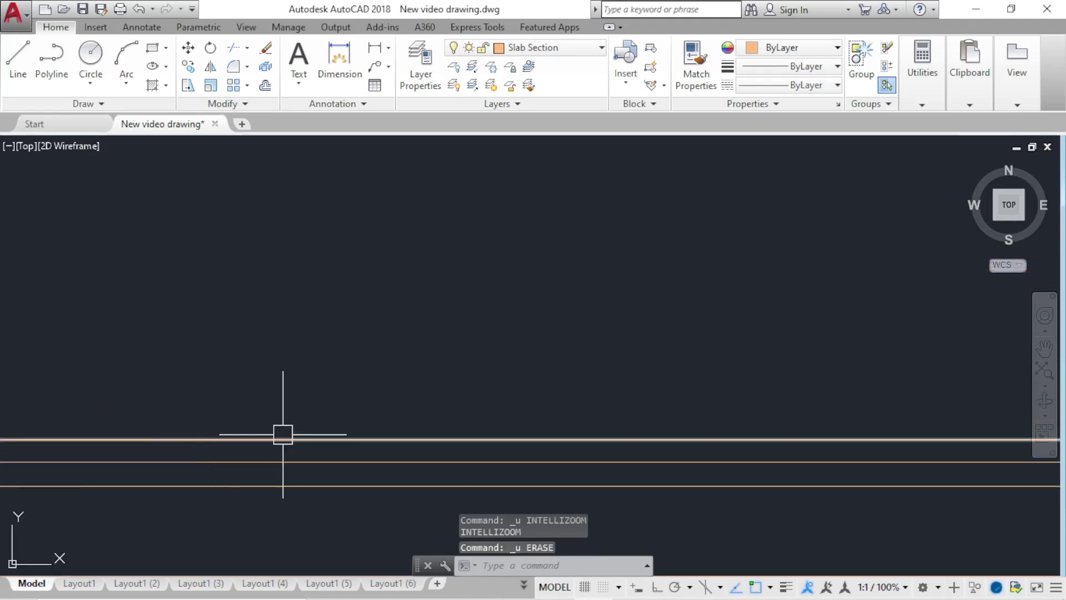
pyautogui.scroll(-1, 296, 419)
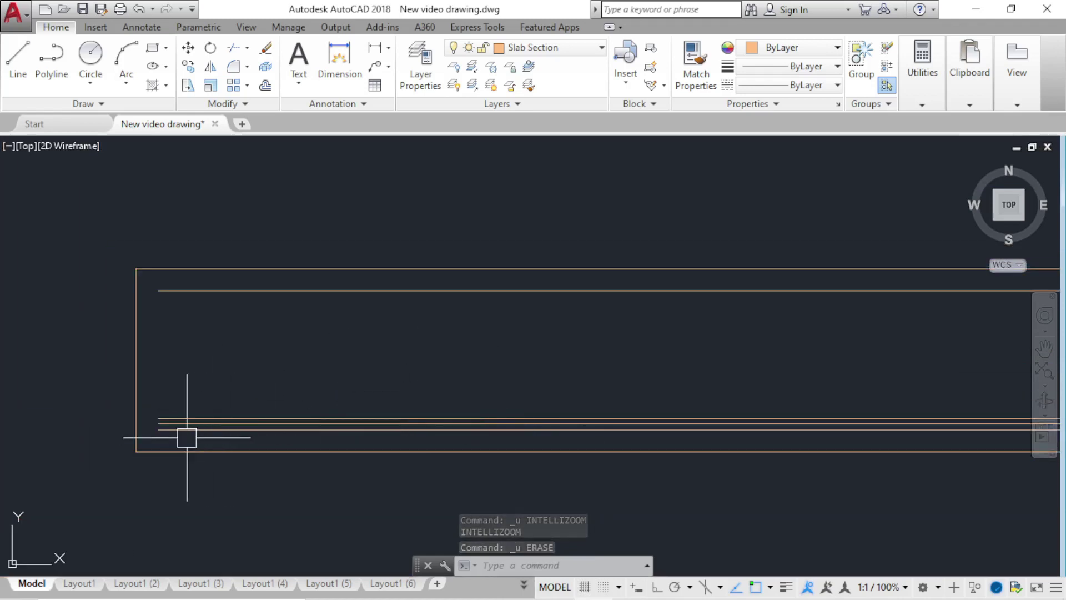
pyautogui.scroll(3, 183, 435)
pyautogui.scroll(2, 207, 422)
pyautogui.scroll(2, 135, 381)
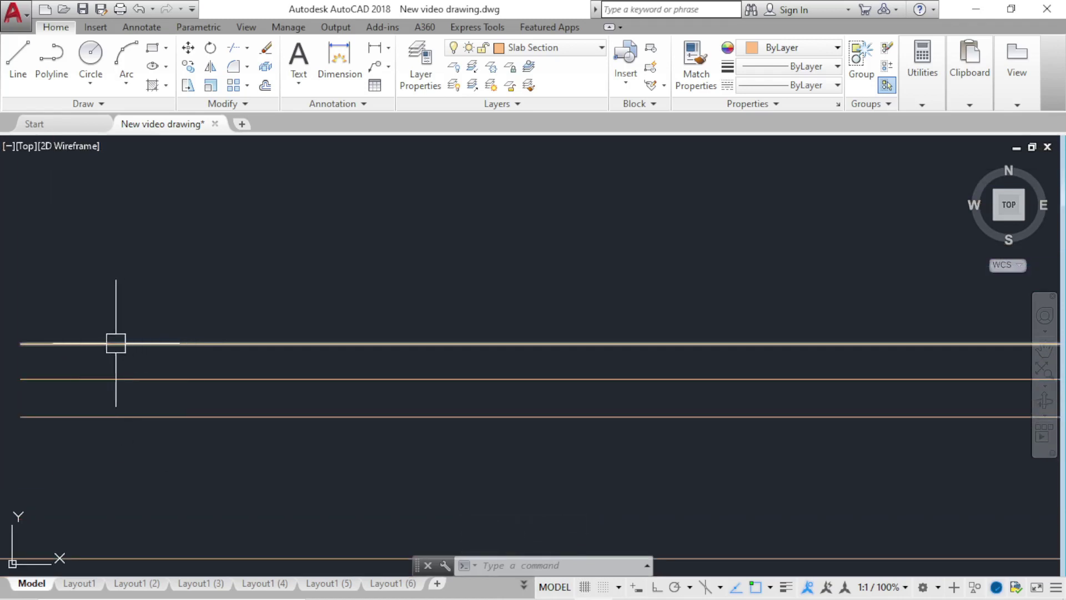
pyautogui.scroll(-4, 136, 356)
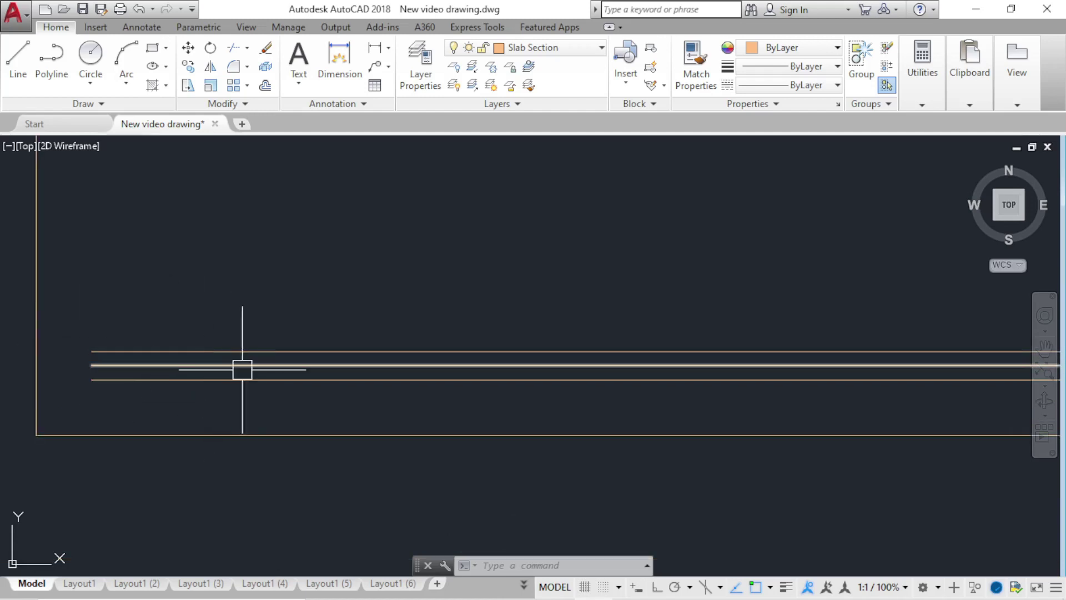
pyautogui.click(256, 410)
pyautogui.click(75, 322)
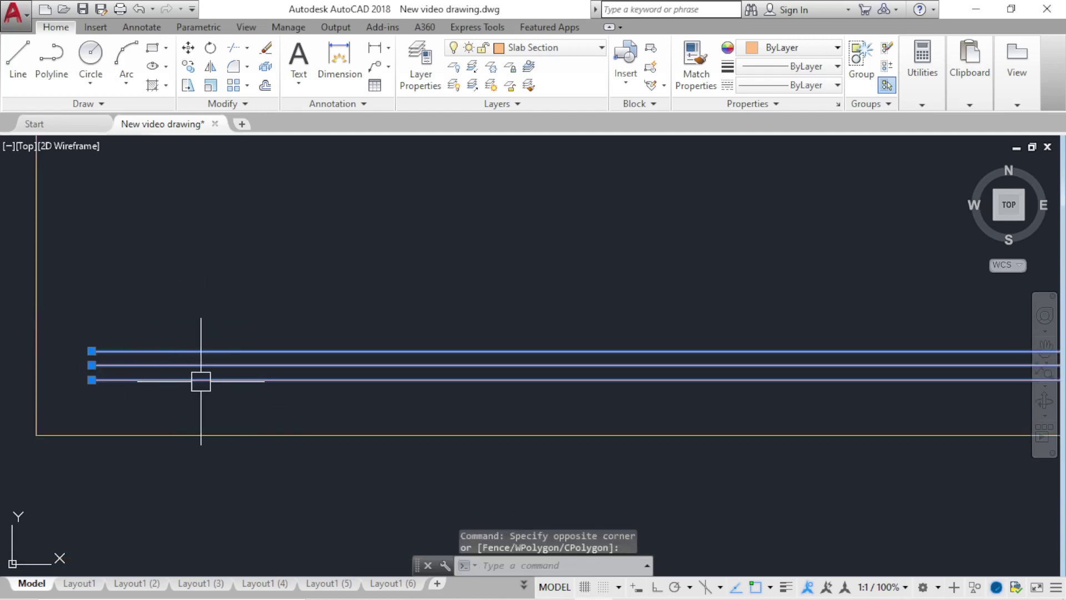
# - Draw a 0.16-radius circle centred on the bar line near the slab's left end
pyautogui.press('Escape')
pyautogui.click(92, 64)
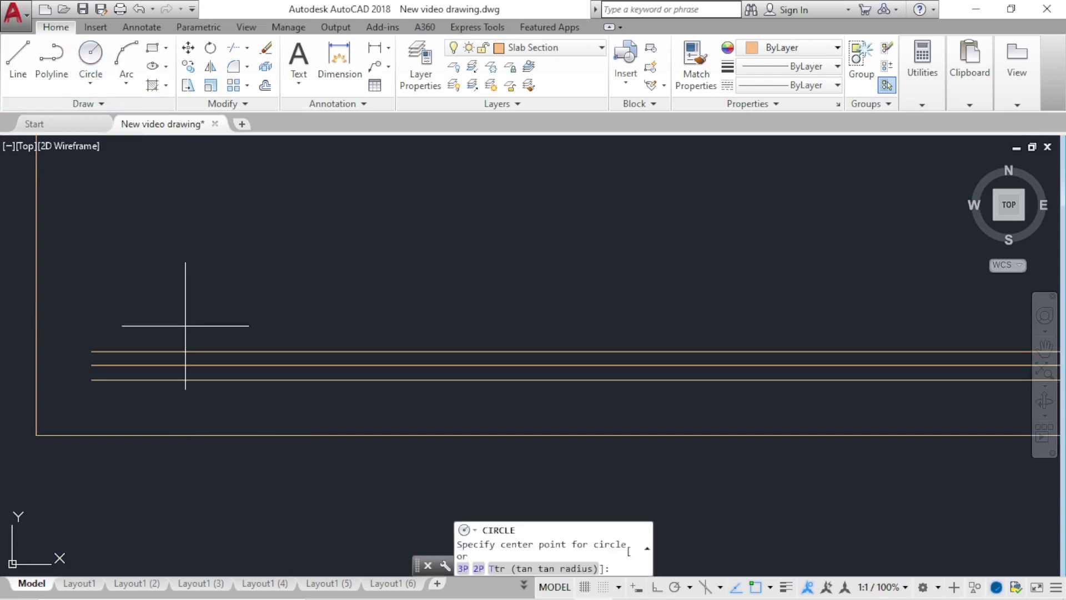
pyautogui.click(176, 346)
pyautogui.write('0.16')
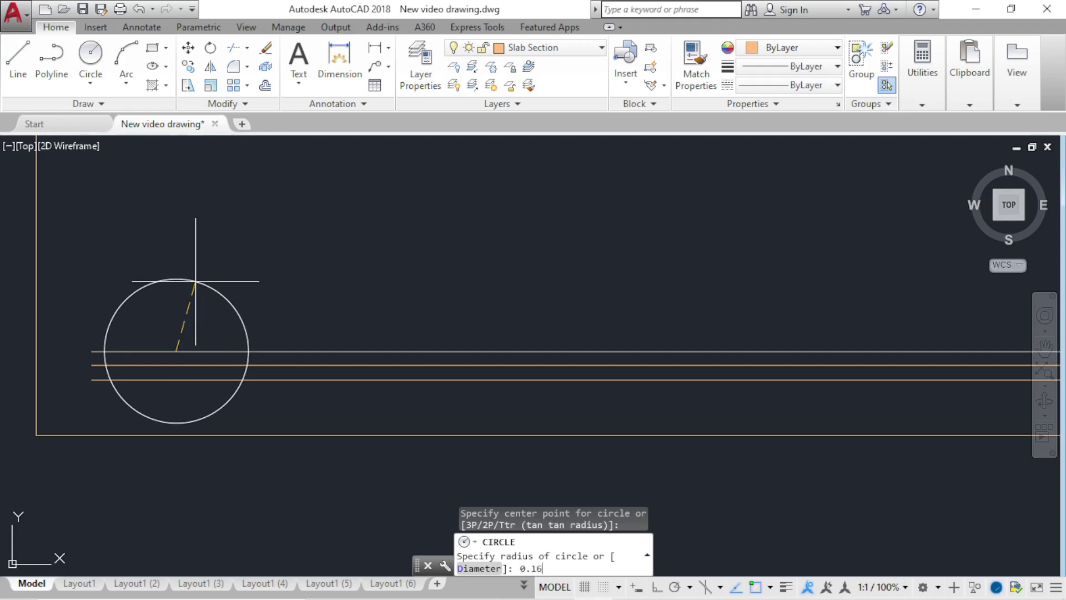
pyautogui.press('Return')
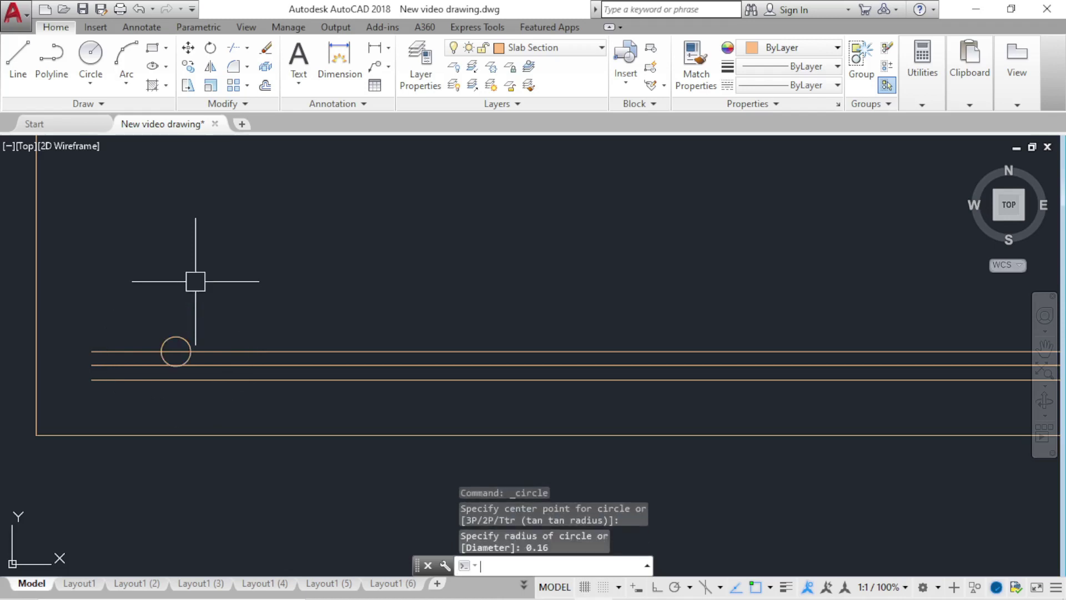
pyautogui.scroll(5, 161, 351)
pyautogui.click(152, 334)
pyautogui.scroll(-4, 247, 386)
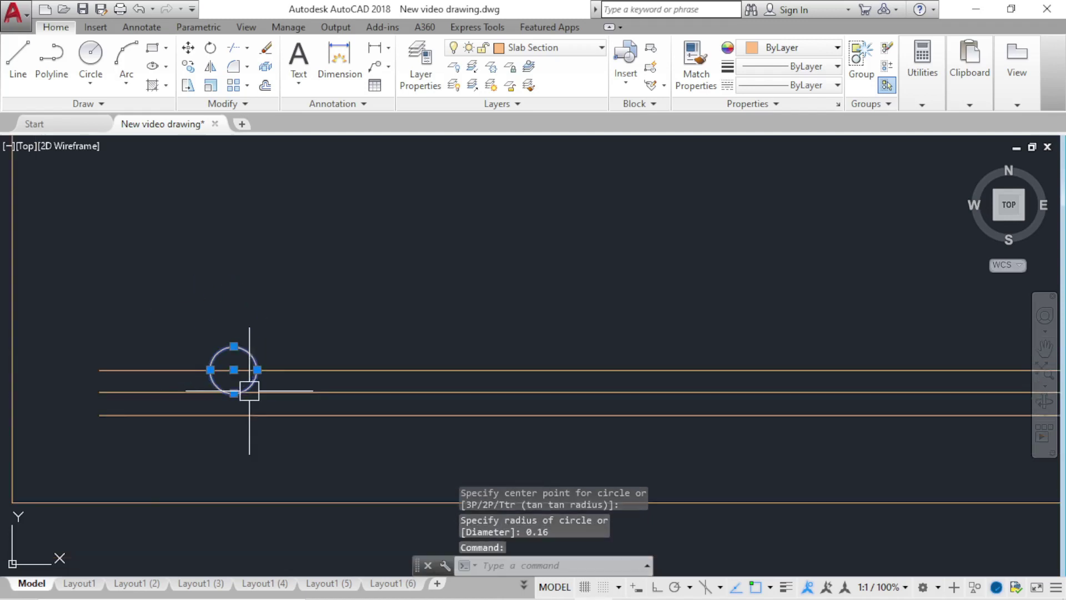
pyautogui.moveTo(248, 386); pyautogui.dragTo(457, 391, button='middle')
pyautogui.scroll(4, 550, 326)
pyautogui.scroll(4, 555, 365)
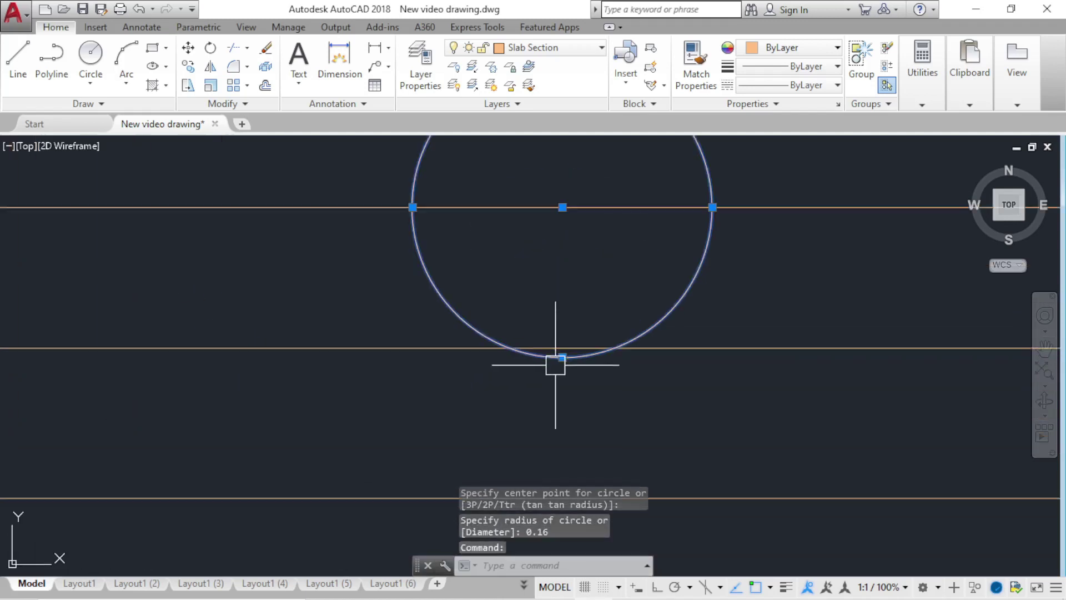
# - Move the circle by its bottom quadrant so it sits on the top bar line
pyautogui.write('m')
pyautogui.press('Return')
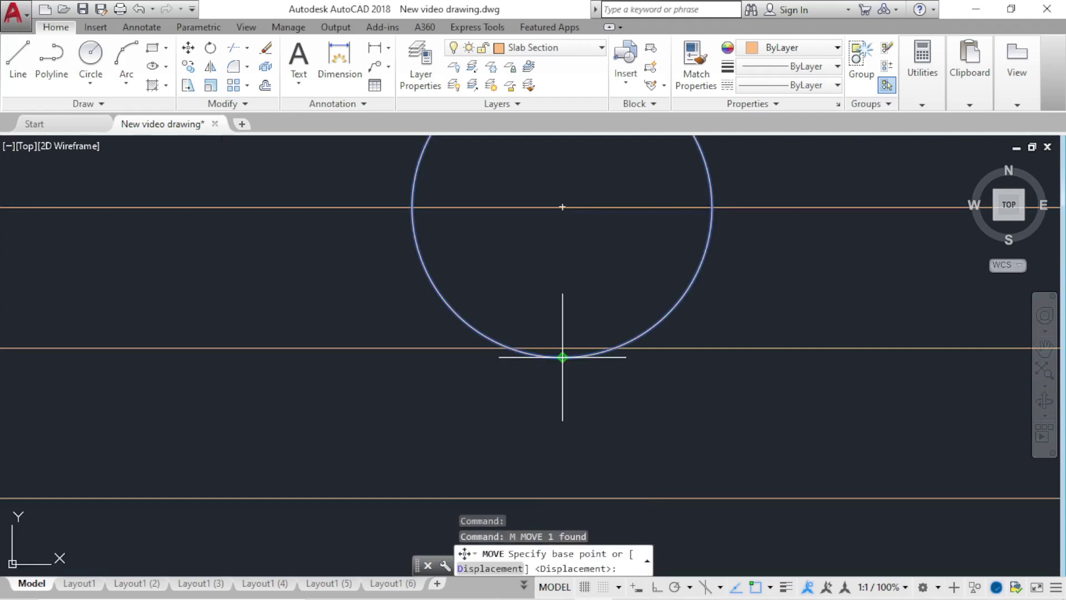
pyautogui.click(564, 358)
pyautogui.scroll(-4, 652, 462)
pyautogui.scroll(-4, 500, 373)
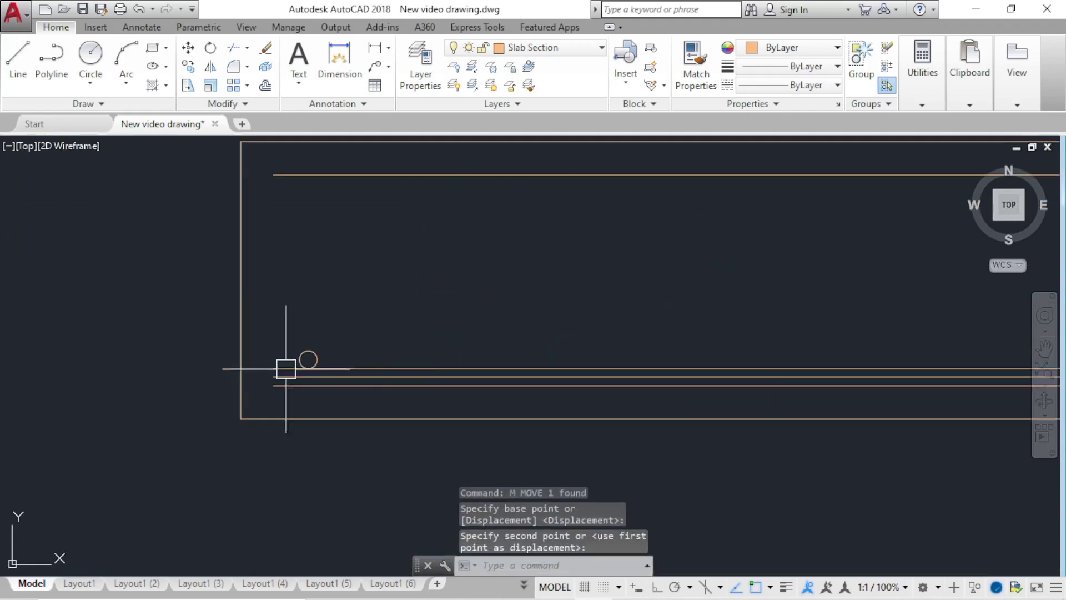
pyautogui.moveTo(309, 366); pyautogui.dragTo(154, 356, button='middle')
pyautogui.scroll(5, 183, 337)
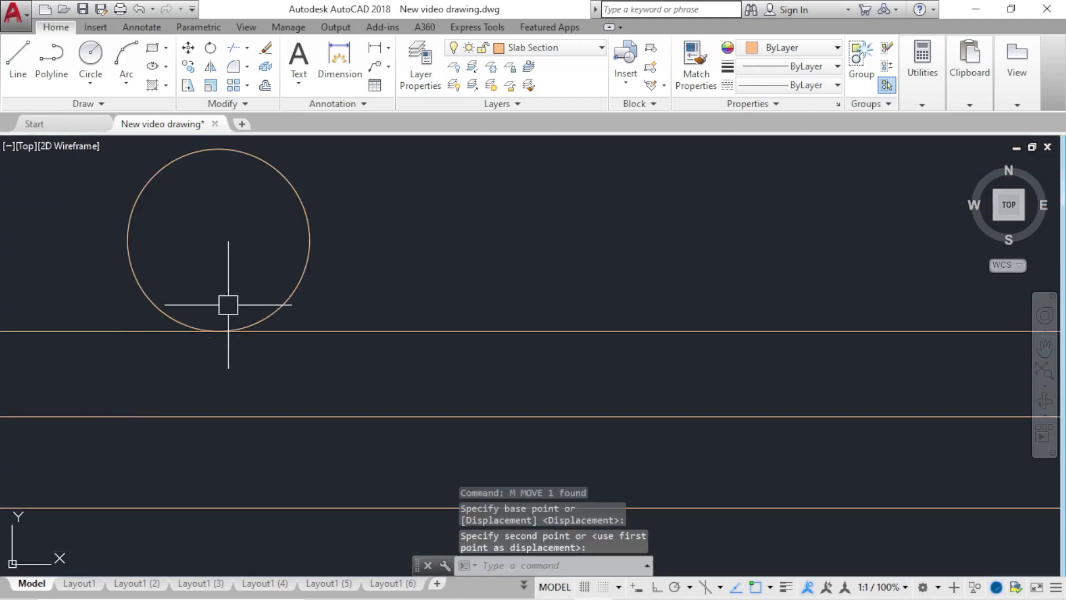
pyautogui.scroll(-5, 228, 305)
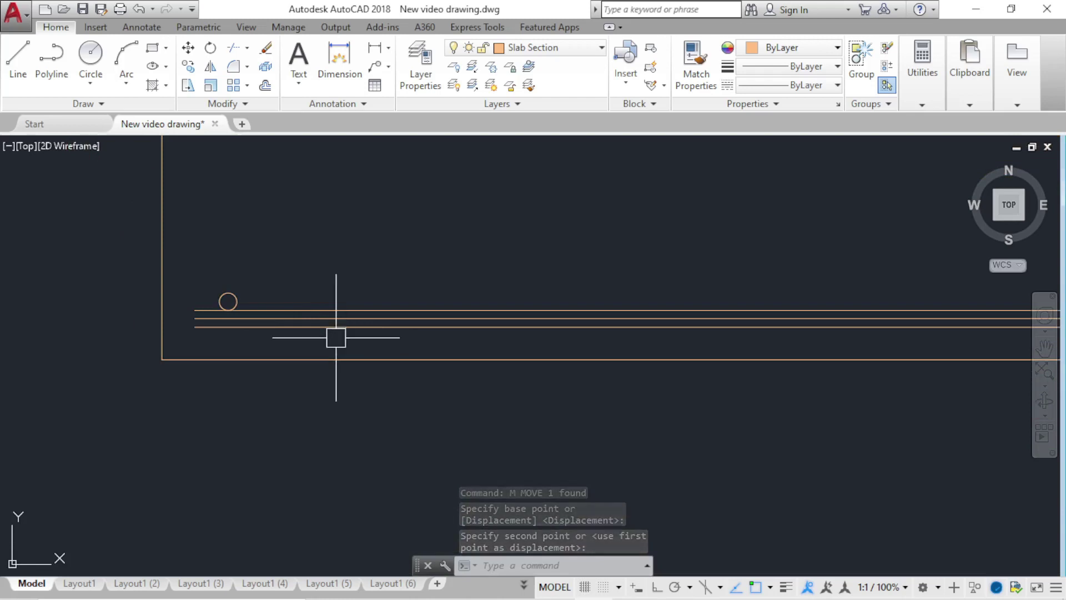
pyautogui.scroll(-2, 336, 337)
pyautogui.moveTo(643, 374); pyautogui.dragTo(352, 386, button='middle')
pyautogui.scroll(3, 135, 361)
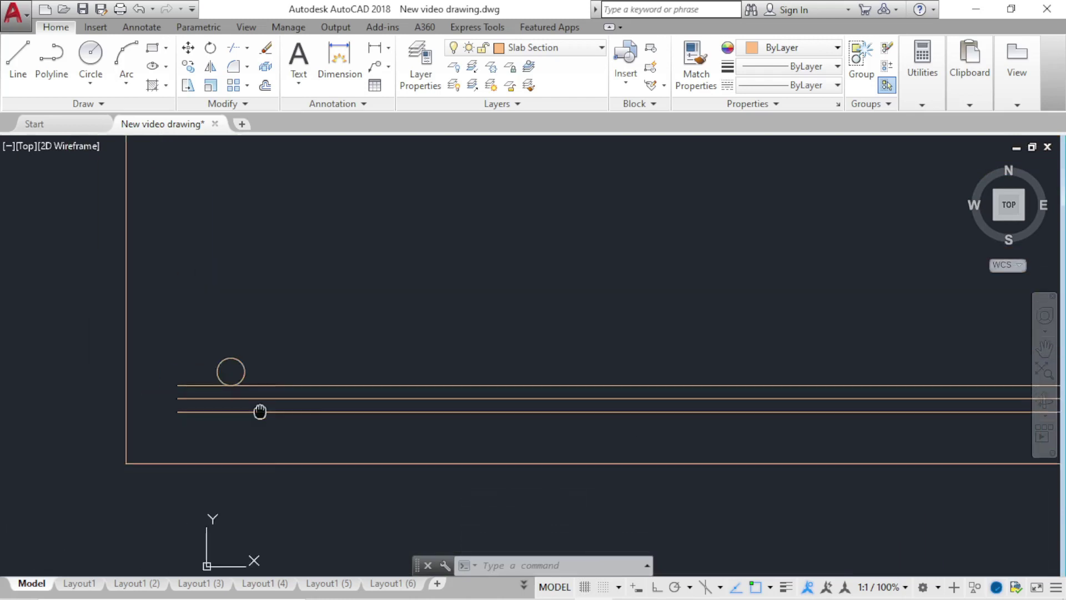
pyautogui.moveTo(260, 412); pyautogui.dragTo(305, 385, button='middle')
pyautogui.scroll(4, 305, 386)
pyautogui.scroll(2, 297, 302)
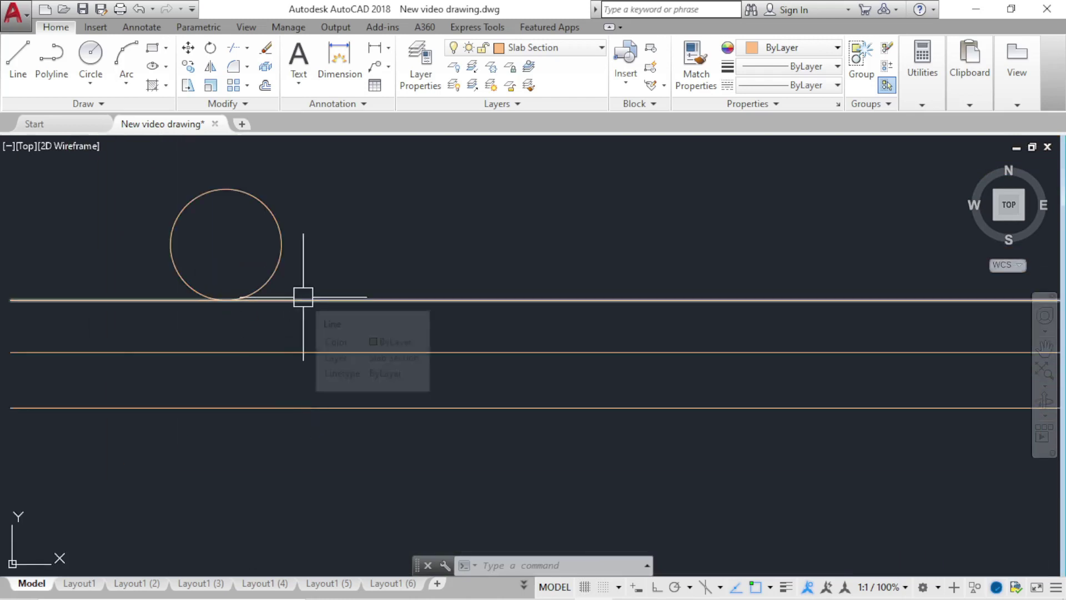
# - Erase the guide line the circle rests on
pyautogui.click(303, 297)
pyautogui.press('Delete')
pyautogui.scroll(-3, 179, 376)
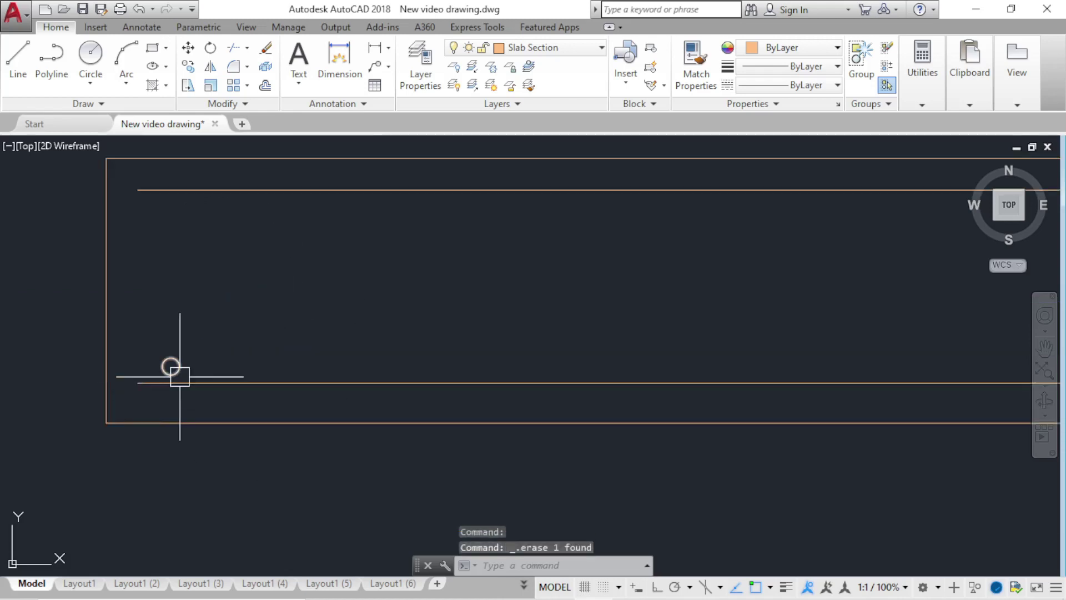
pyautogui.scroll(-3, 179, 377)
pyautogui.scroll(6, 211, 410)
pyautogui.scroll(8, 78, 247)
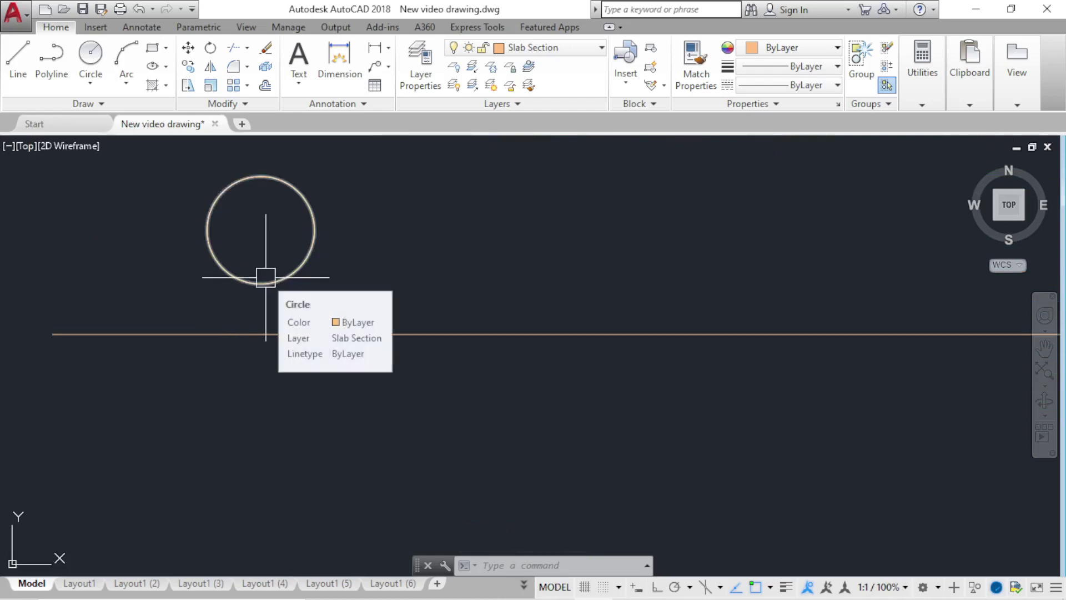
pyautogui.moveTo(447, 595)
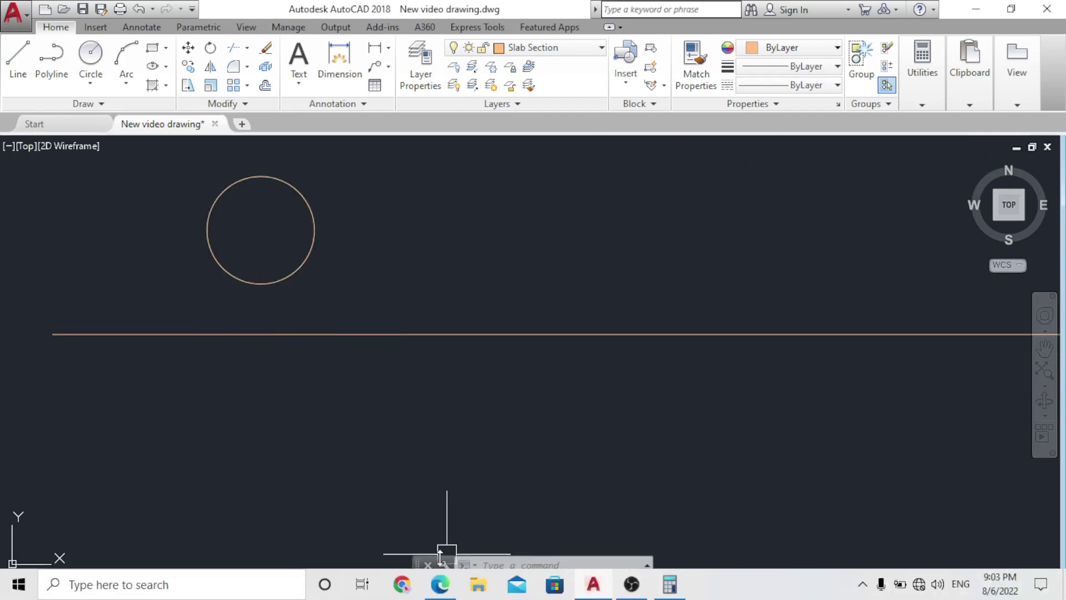
pyautogui.click(435, 592)
pyautogui.scroll(-3, 358, 333)
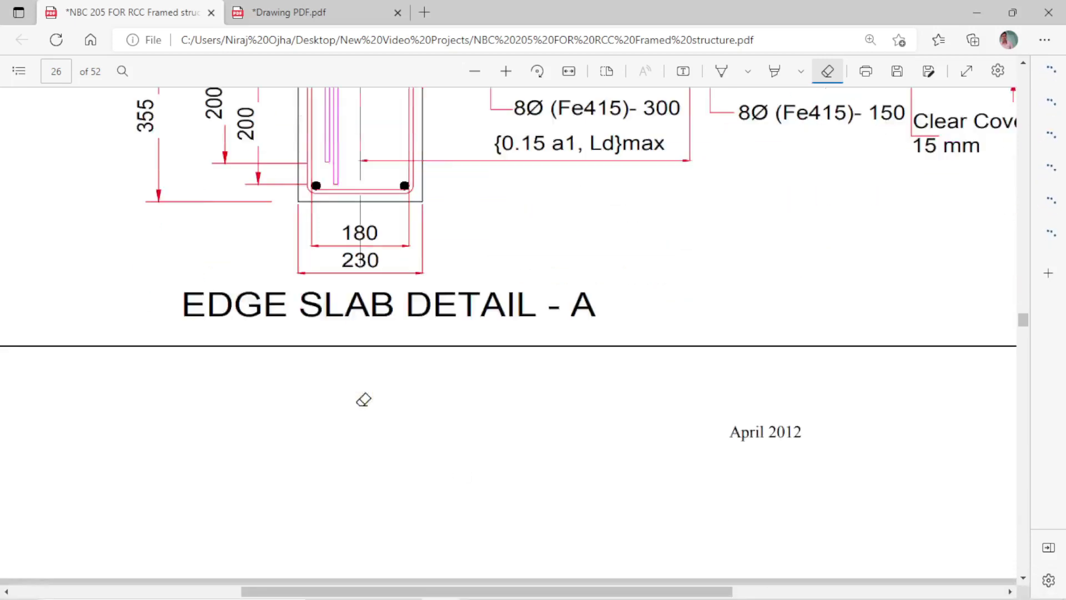
pyautogui.scroll(4, 364, 400)
pyautogui.scroll(5, 372, 399)
pyautogui.keyDown('ctrl'); pyautogui.scroll(3, 265, 240); pyautogui.keyUp('ctrl')
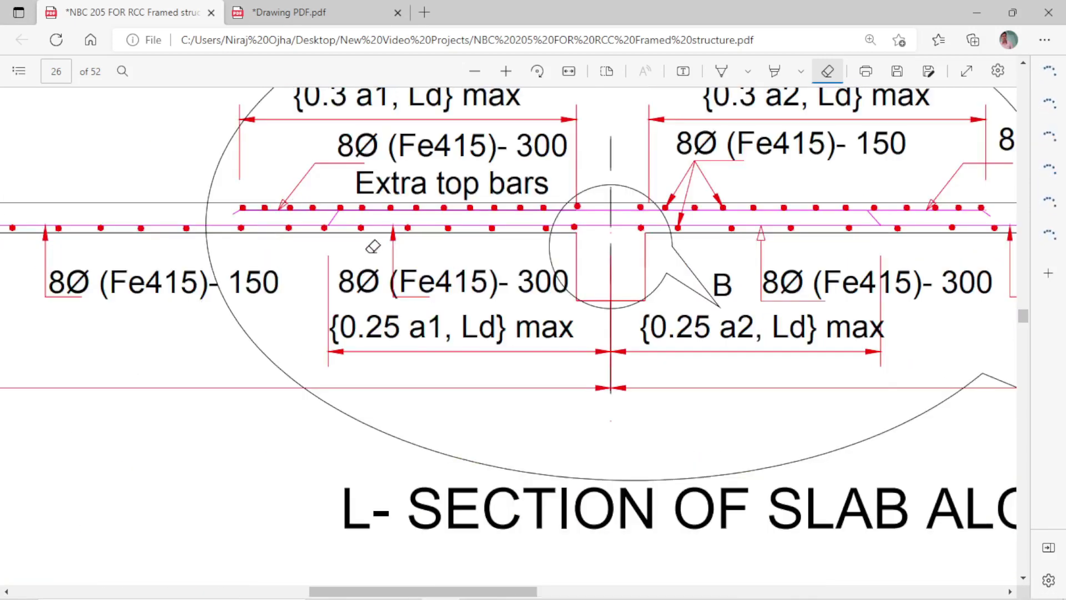
pyautogui.keyDown('ctrl'); pyautogui.scroll(-3, 367, 253); pyautogui.keyUp('ctrl')
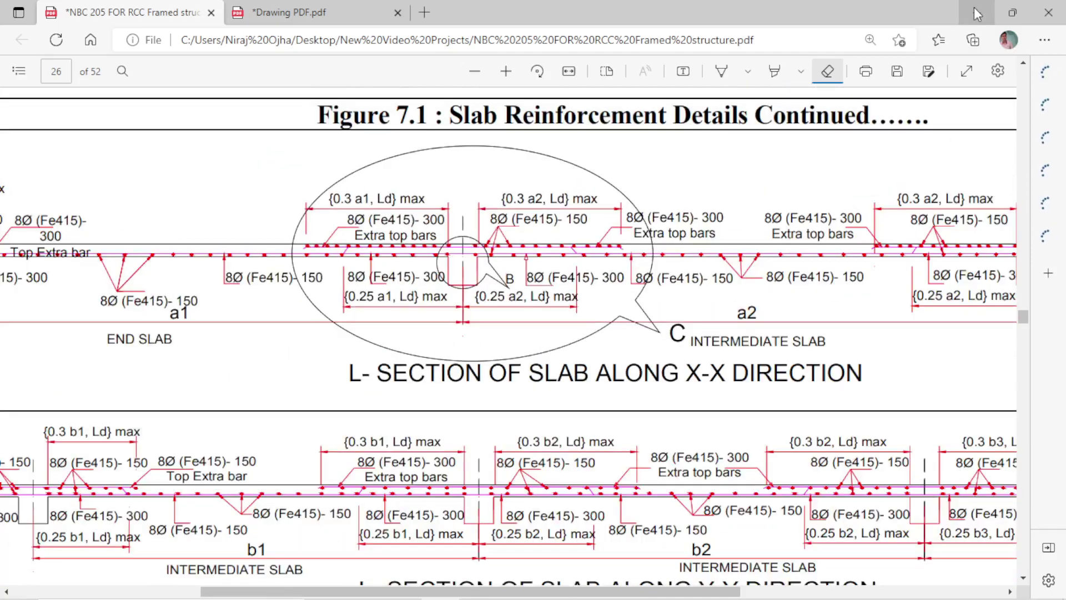
pyautogui.click(977, 13)
pyautogui.scroll(-4, 400, 349)
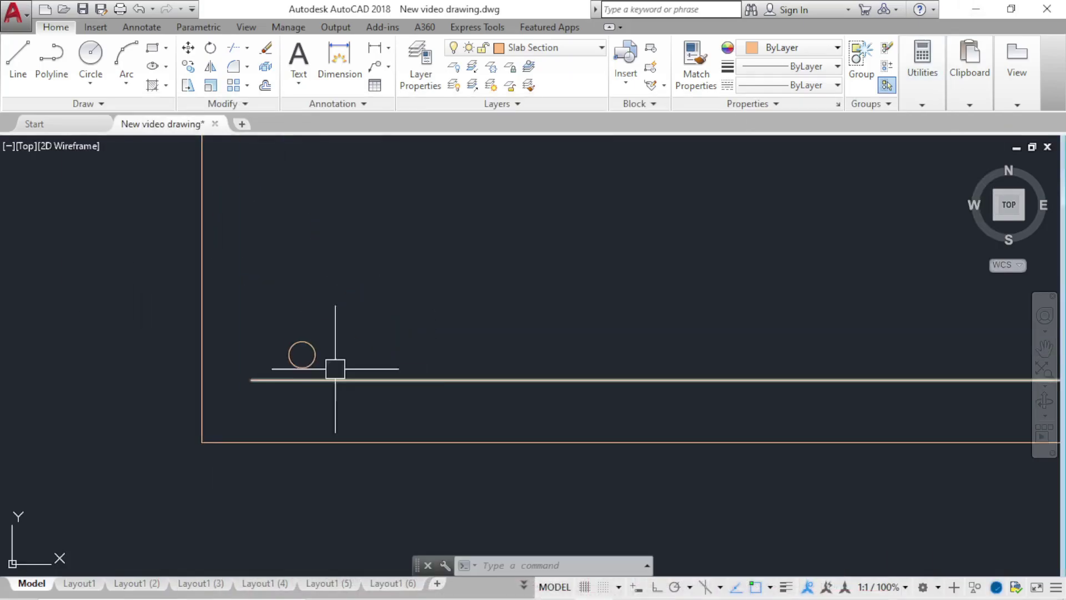
# - Pan and zoom to the bar circle near the slab's left end
pyautogui.scroll(3, 311, 383)
pyautogui.scroll(6, 284, 351)
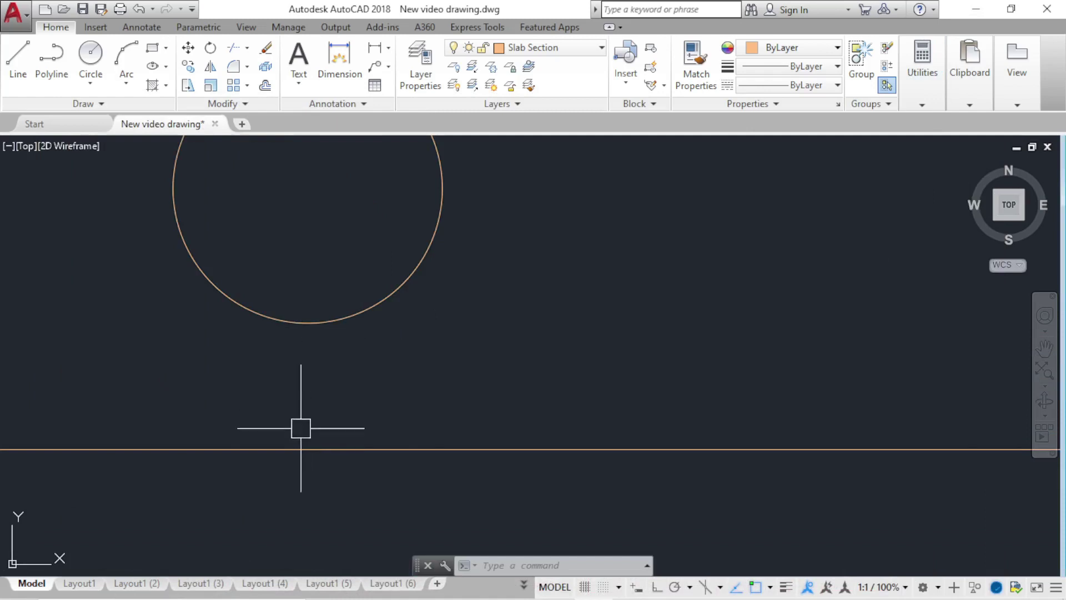
pyautogui.scroll(-4, 309, 426)
pyautogui.moveTo(302, 422); pyautogui.dragTo(329, 421, button='middle')
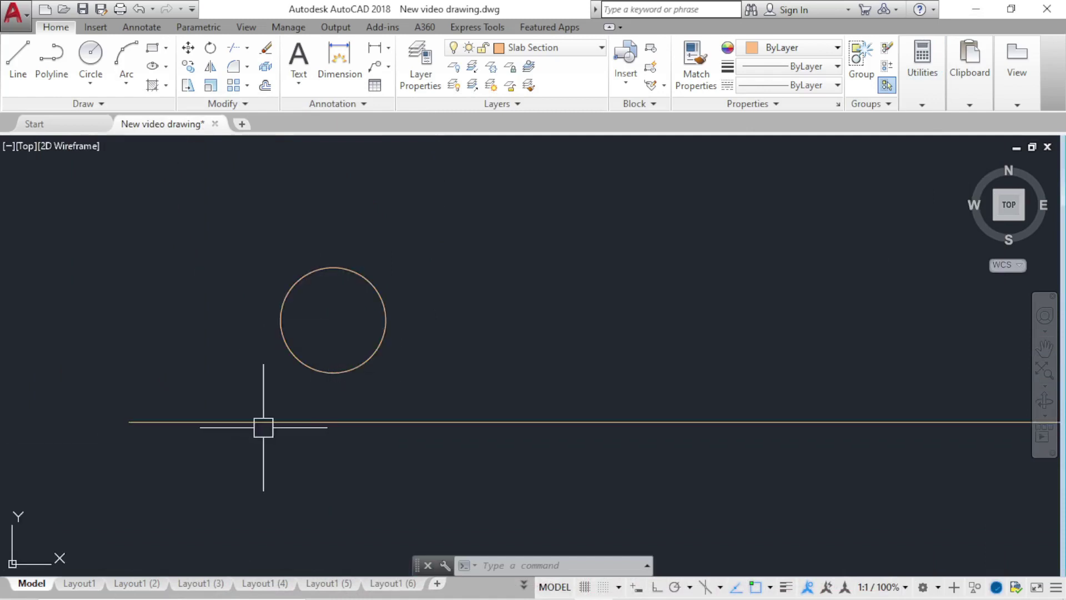
pyautogui.scroll(-6, 212, 451)
pyautogui.moveTo(211, 451)
pyautogui.mouseDown(button='middle')
pyautogui.moveTo(231, 488)
pyautogui.moveTo(212, 448)
pyautogui.mouseUp(button='middle')
pyautogui.scroll(1, 212, 448)
pyautogui.scroll(4, 203, 436)
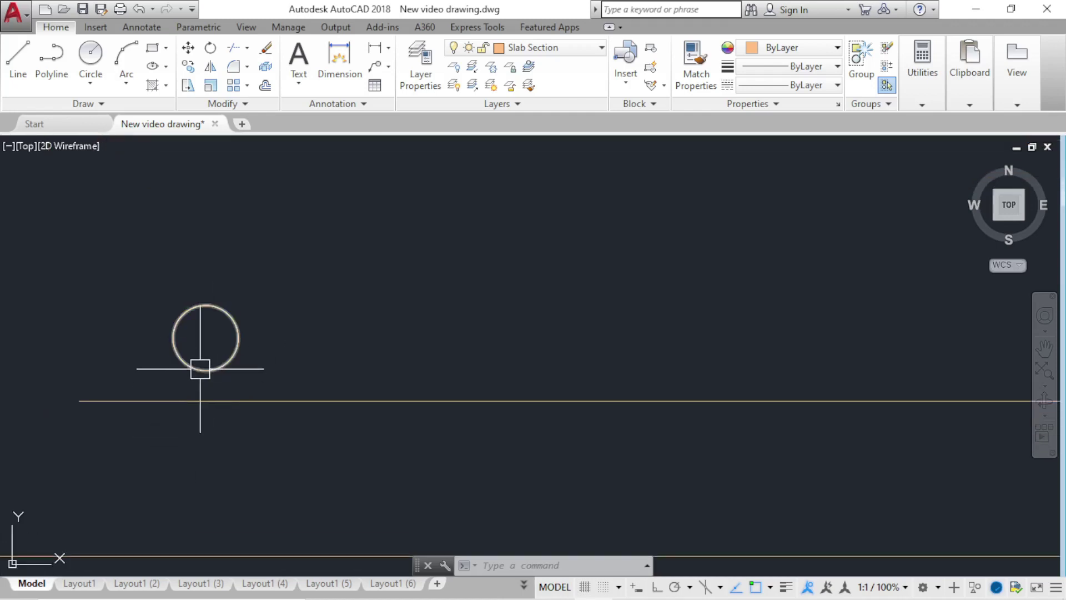
pyautogui.scroll(4, 209, 372)
pyautogui.scroll(-6, 222, 372)
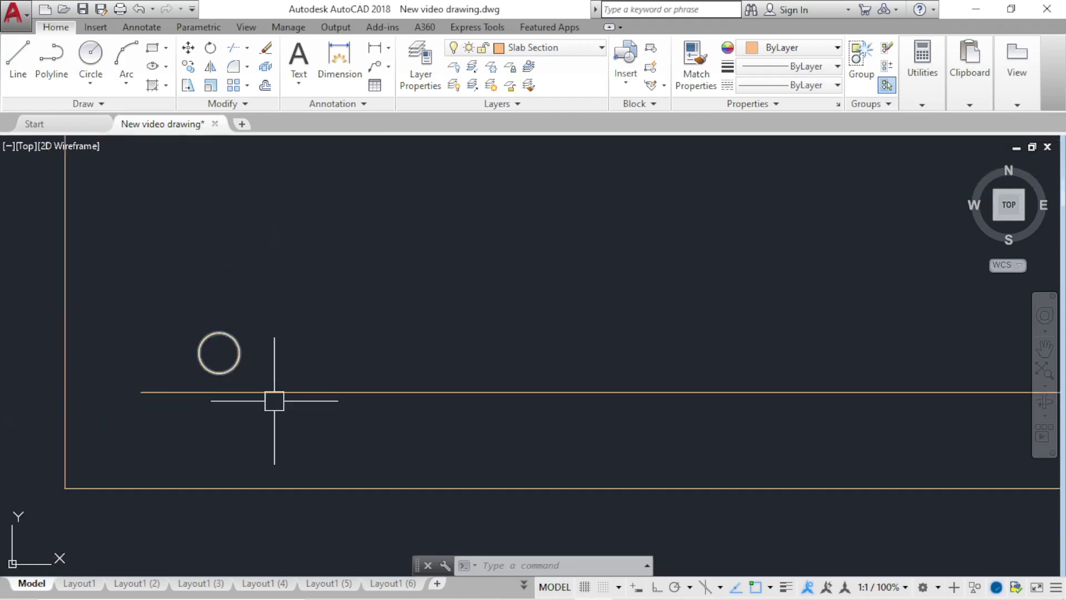
pyautogui.moveTo(274, 397); pyautogui.dragTo(411, 400, button='middle')
pyautogui.scroll(4, 361, 371)
pyautogui.scroll(-10, 135, 376)
pyautogui.scroll(1, 216, 430)
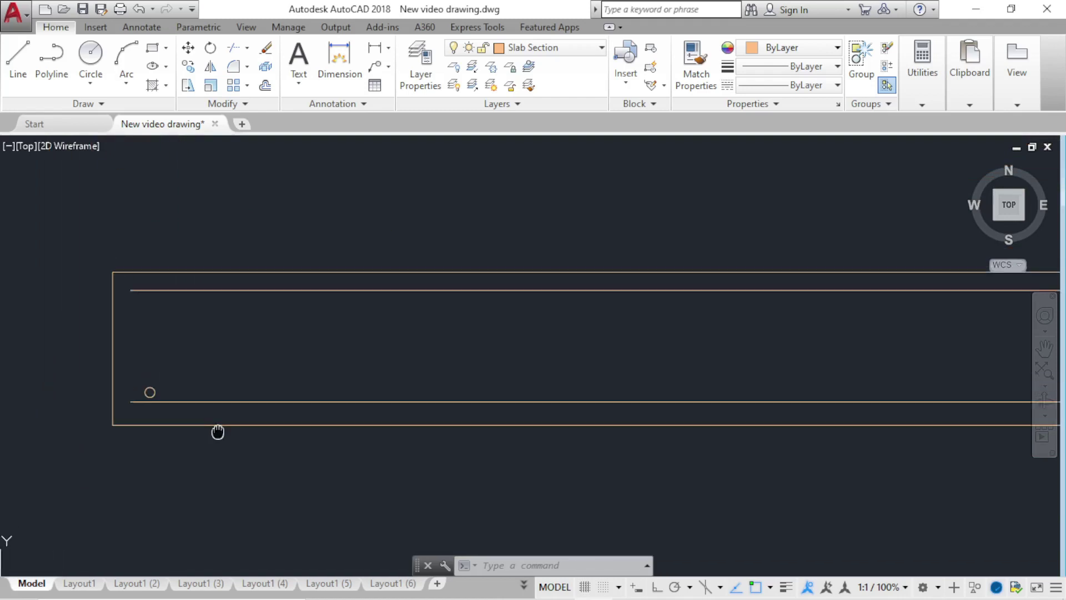
pyautogui.scroll(3, 166, 428)
pyautogui.scroll(2, 111, 389)
pyautogui.scroll(4, 111, 333)
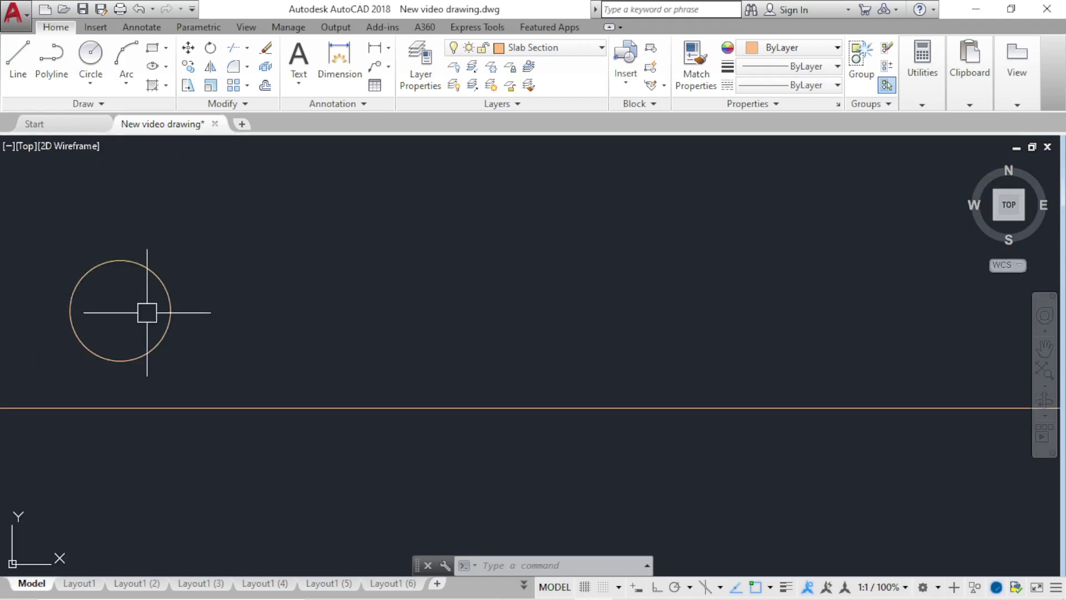
pyautogui.scroll(-4, 323, 345)
pyautogui.scroll(4, 200, 367)
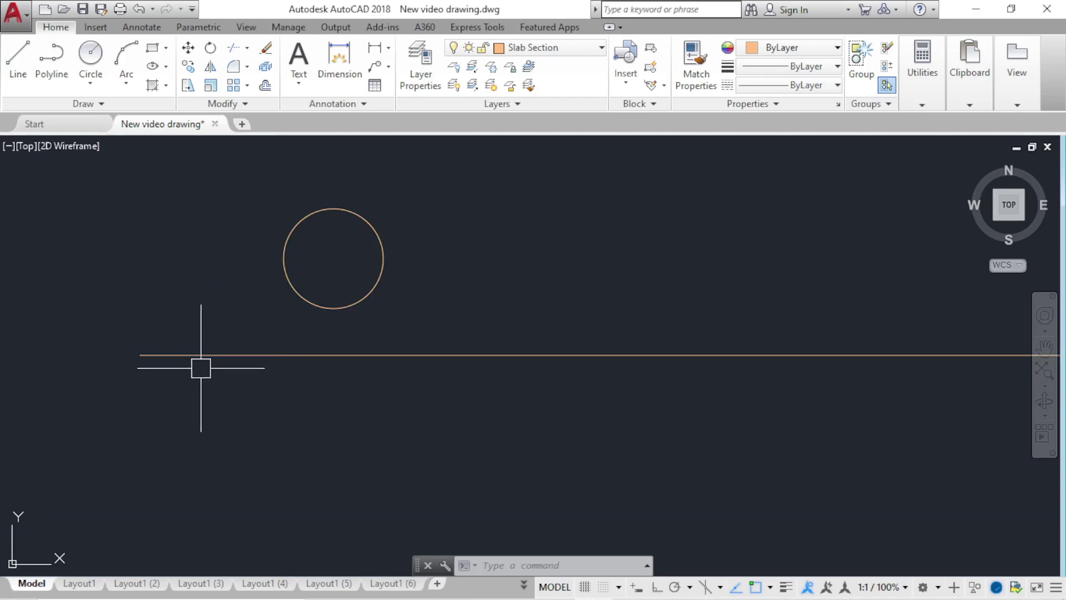
# - Start moving the bar circle from its bottom point while panning to find the target
pyautogui.write('m')
pyautogui.press('Return')
pyautogui.click(333, 309)
pyautogui.scroll(-3, 331, 365)
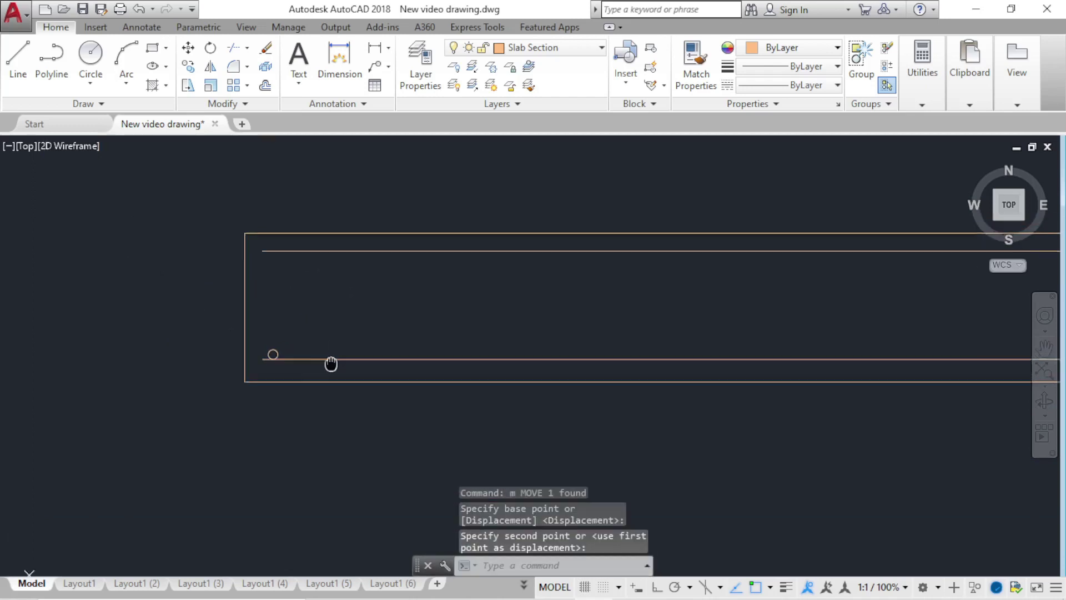
pyautogui.scroll(2, 246, 365)
pyautogui.scroll(3, 188, 355)
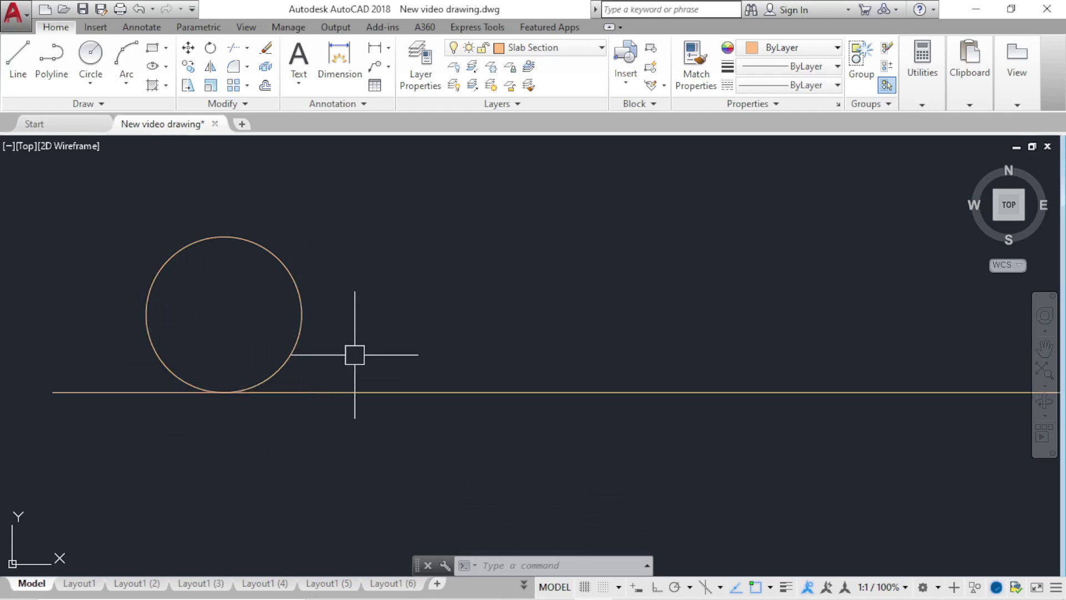
pyautogui.scroll(-2, 353, 356)
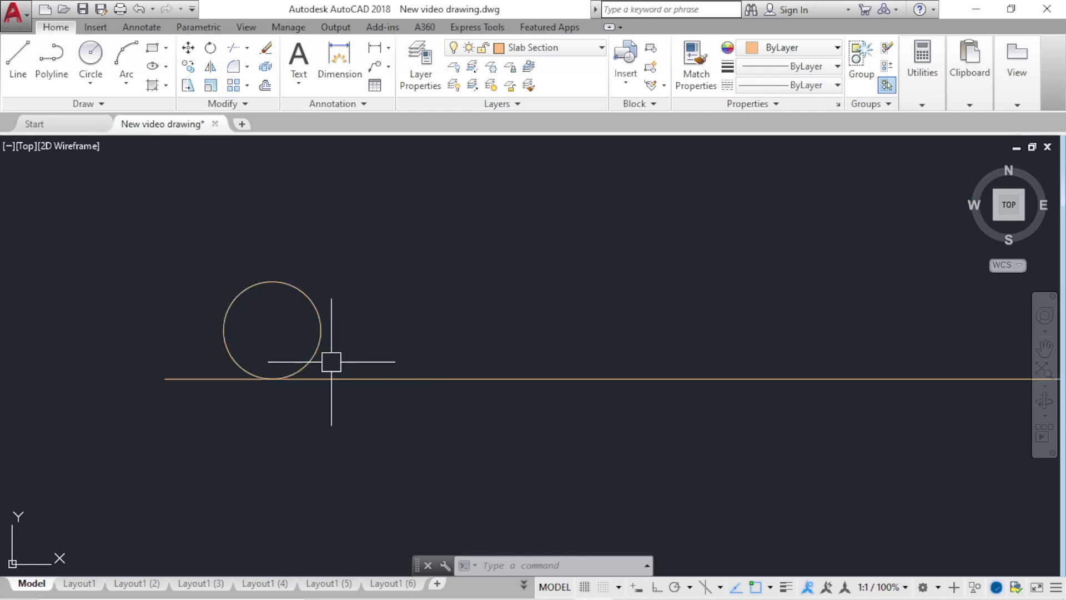
pyautogui.scroll(-3, 273, 328)
pyautogui.moveTo(273, 329); pyautogui.dragTo(452, 339, button='middle')
pyautogui.scroll(3, 452, 339)
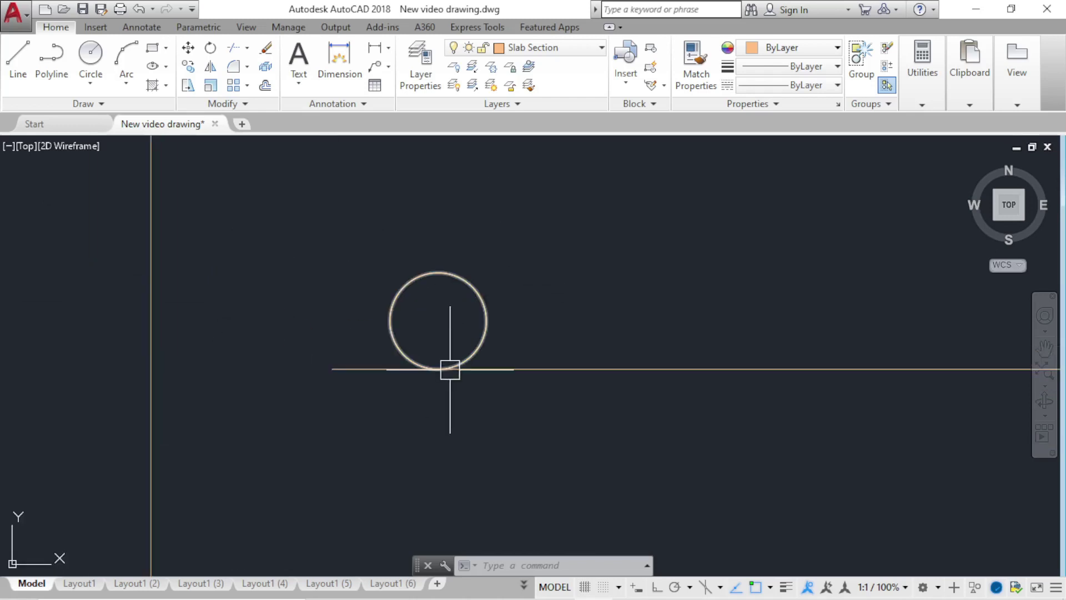
pyautogui.scroll(-2, 450, 369)
pyautogui.moveTo(441, 361); pyautogui.dragTo(245, 381, button='middle')
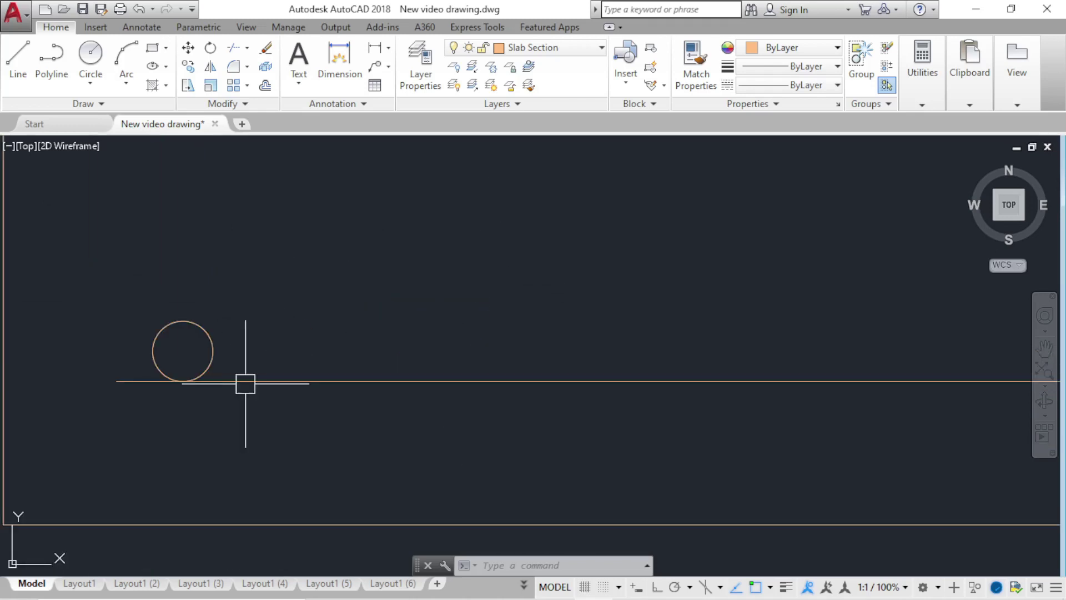
pyautogui.scroll(2, 233, 361)
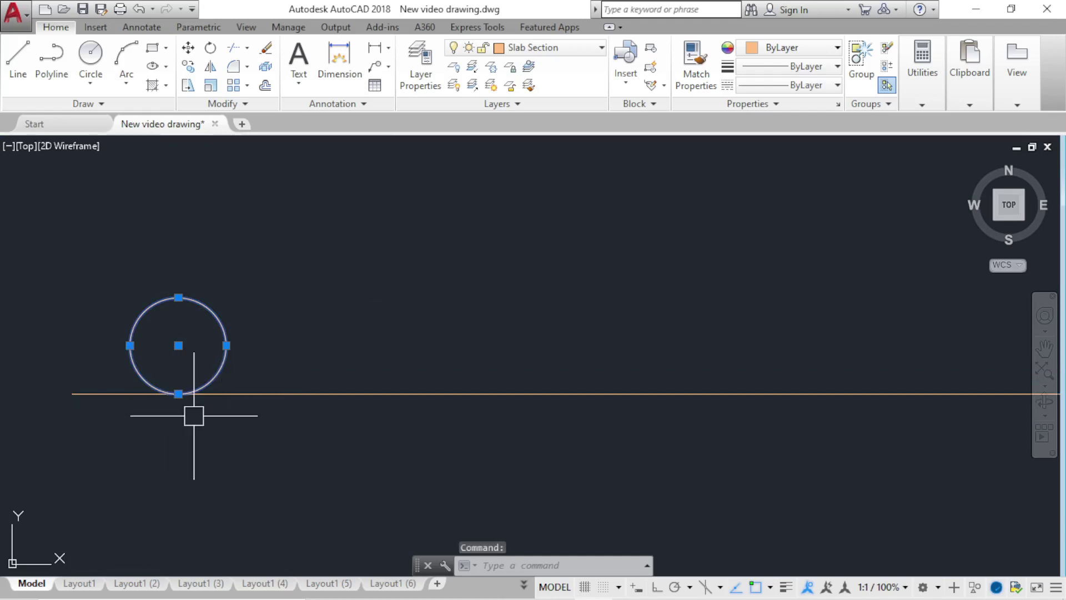
# - Move the circle by its bottom point above the wall line, then undo that move
pyautogui.write('m')
pyautogui.press('Return')
pyautogui.click(178, 394)
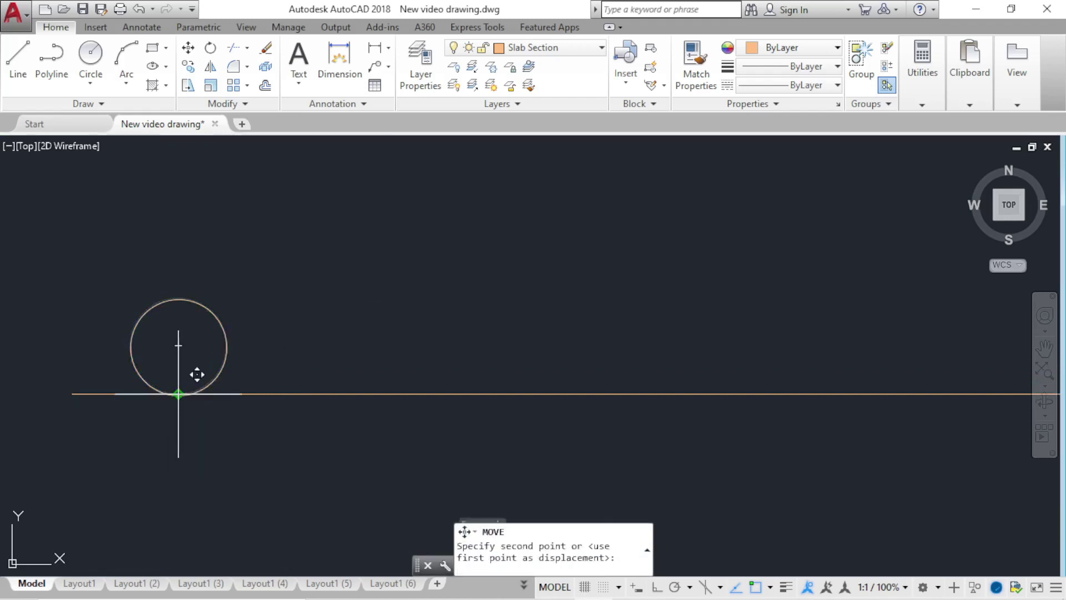
pyautogui.click(184, 355)
pyautogui.scroll(-3, 247, 411)
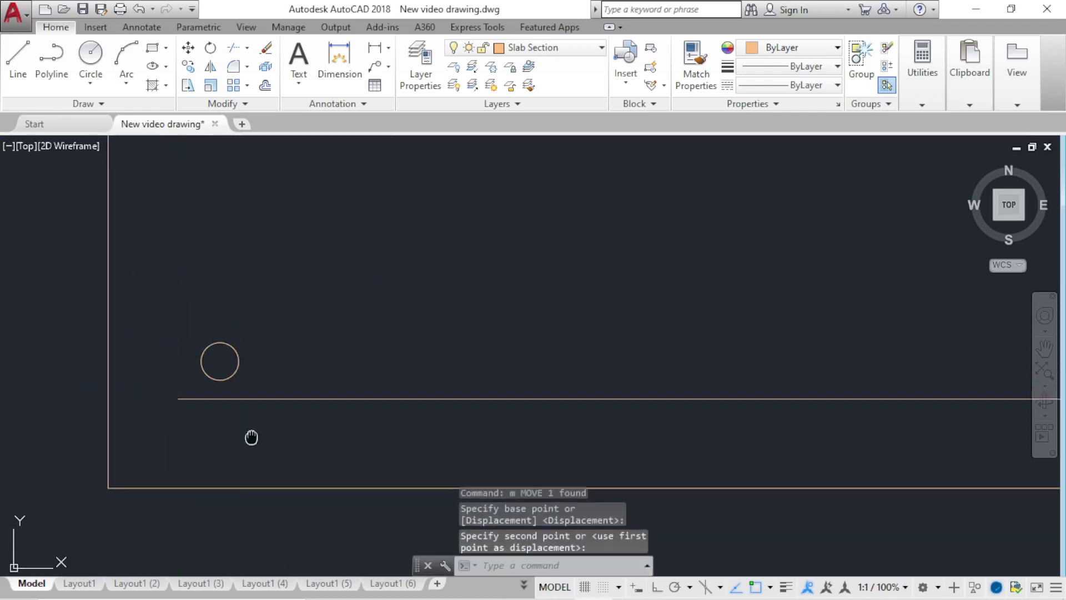
pyautogui.moveTo(250, 435); pyautogui.dragTo(332, 437, button='middle')
pyautogui.hotkey('ctrl', 'z')
pyautogui.hotkey('ctrl', 'z')
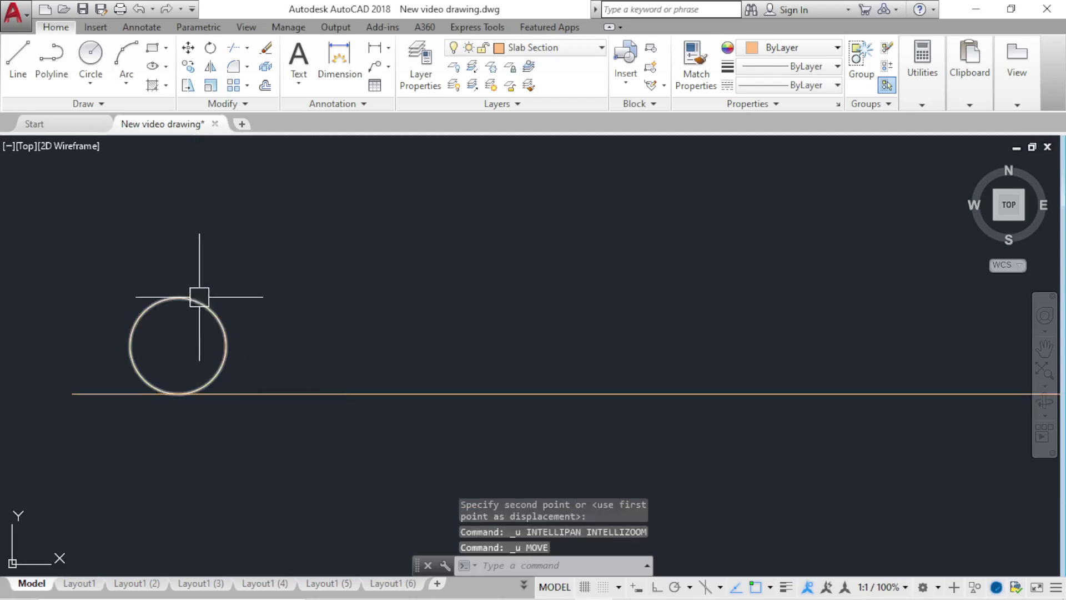
# - Zoom back to the slab's left end around the bar circle
pyautogui.scroll(-3, 215, 350)
pyautogui.scroll(-3, 448, 386)
pyautogui.moveTo(539, 402); pyautogui.dragTo(290, 386, button='middle')
pyautogui.scroll(-3, 161, 372)
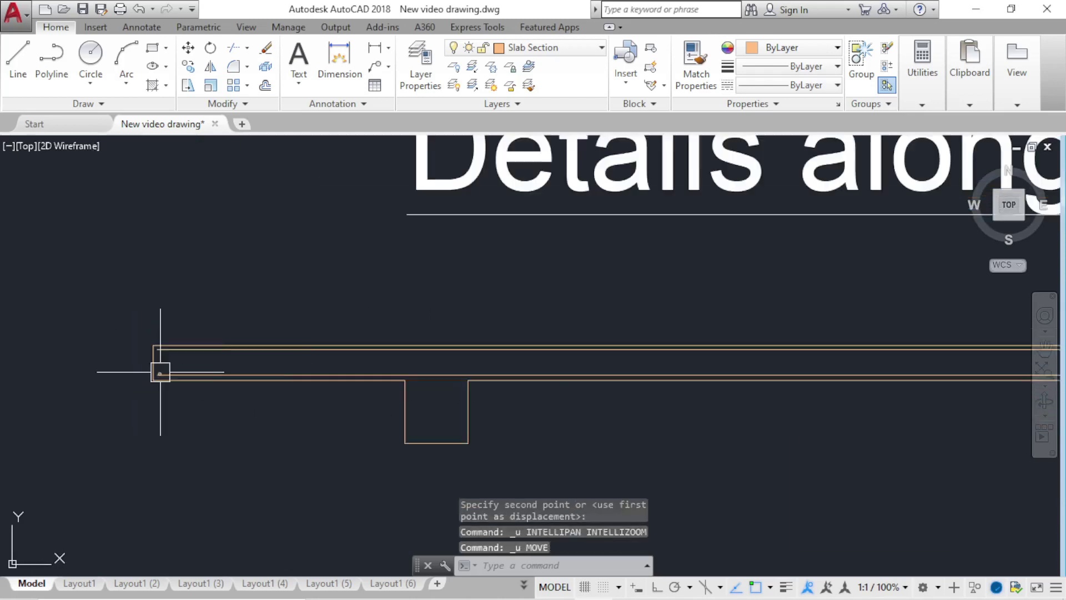
pyautogui.scroll(3, 161, 378)
pyautogui.scroll(2, 119, 345)
pyautogui.scroll(-2, 118, 346)
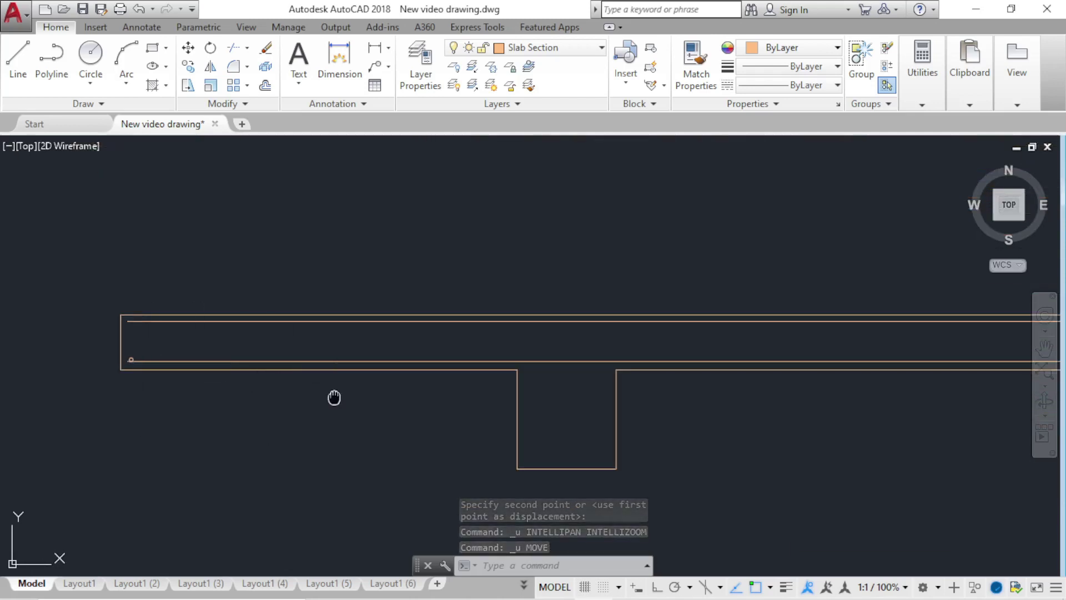
pyautogui.scroll(-1, 123, 394)
pyautogui.scroll(5, 128, 355)
pyautogui.scroll(2, 167, 284)
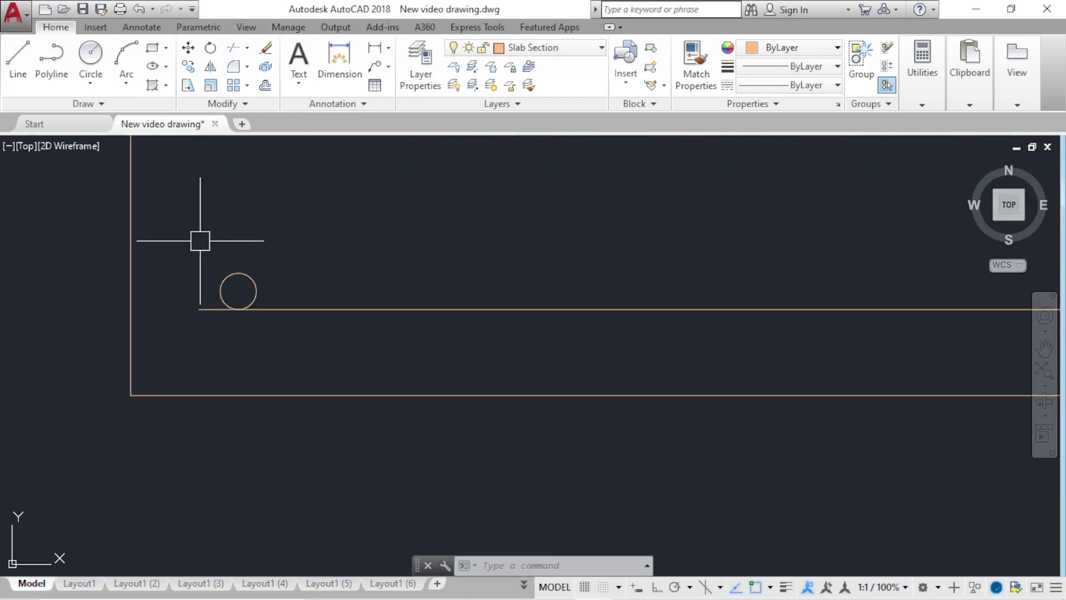
pyautogui.click(200, 240)
# - Window-select the bar circle and move it onto the bar line above the beam
pyautogui.click(322, 319)
pyautogui.write('m')
pyautogui.press('Return')
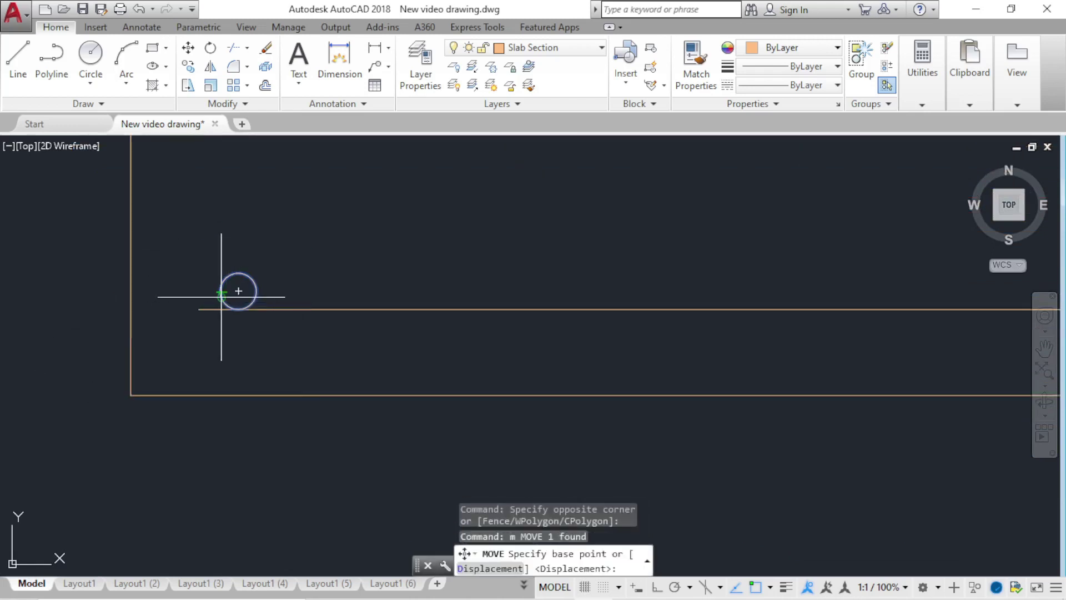
pyautogui.click(238, 308)
pyautogui.scroll(-2, 362, 295)
pyautogui.scroll(2, 543, 286)
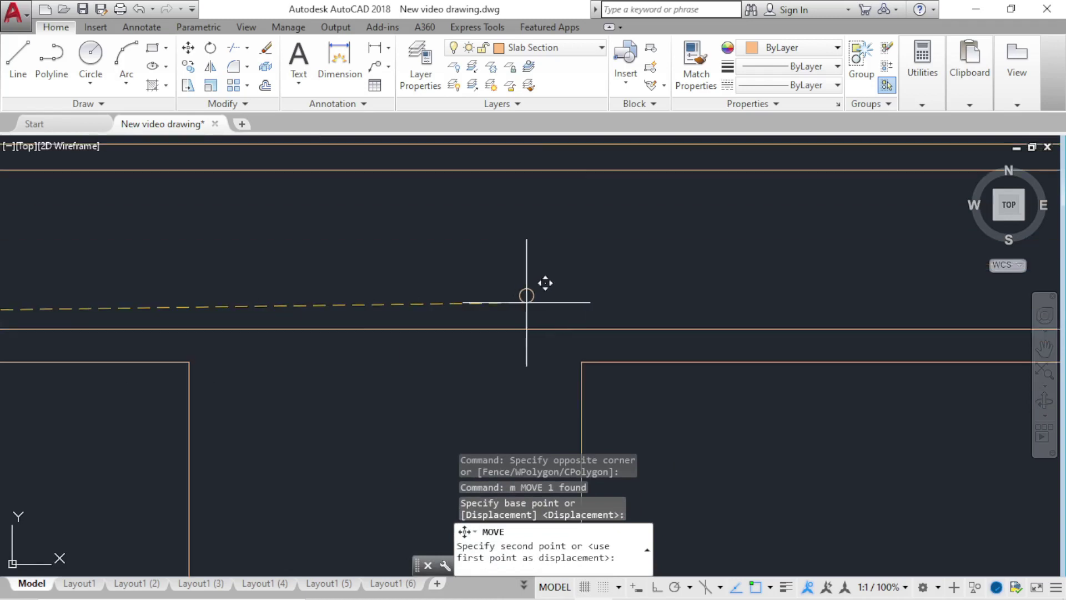
pyautogui.scroll(1, 602, 332)
pyautogui.scroll(2, 603, 331)
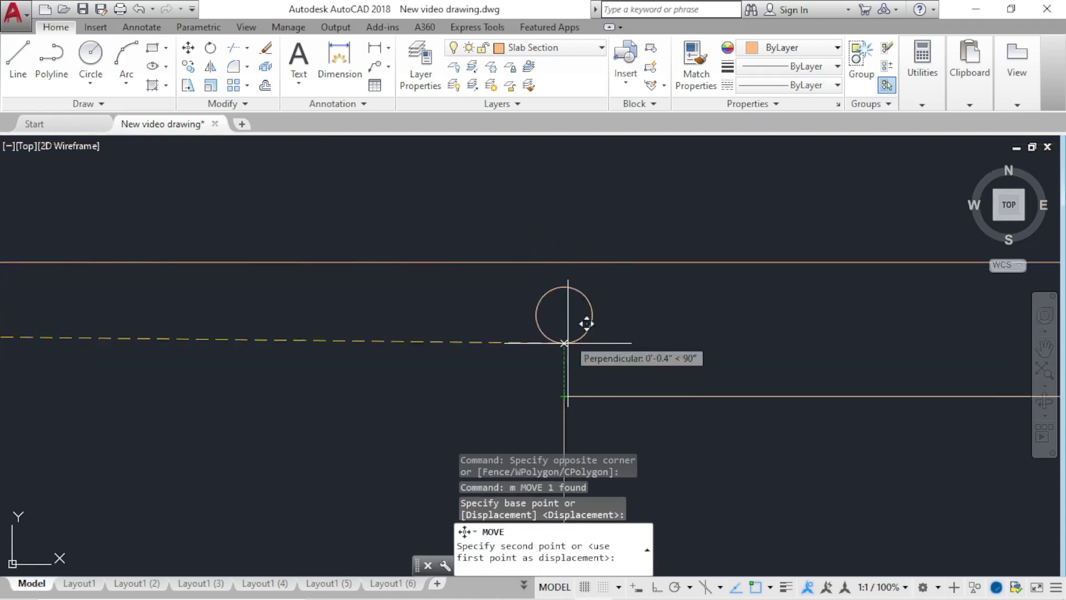
pyautogui.click(560, 264)
pyautogui.scroll(-2, 548, 326)
pyautogui.moveTo(548, 326); pyautogui.dragTo(345, 338, button='middle')
pyautogui.scroll(1, 268, 295)
pyautogui.scroll(1, 269, 294)
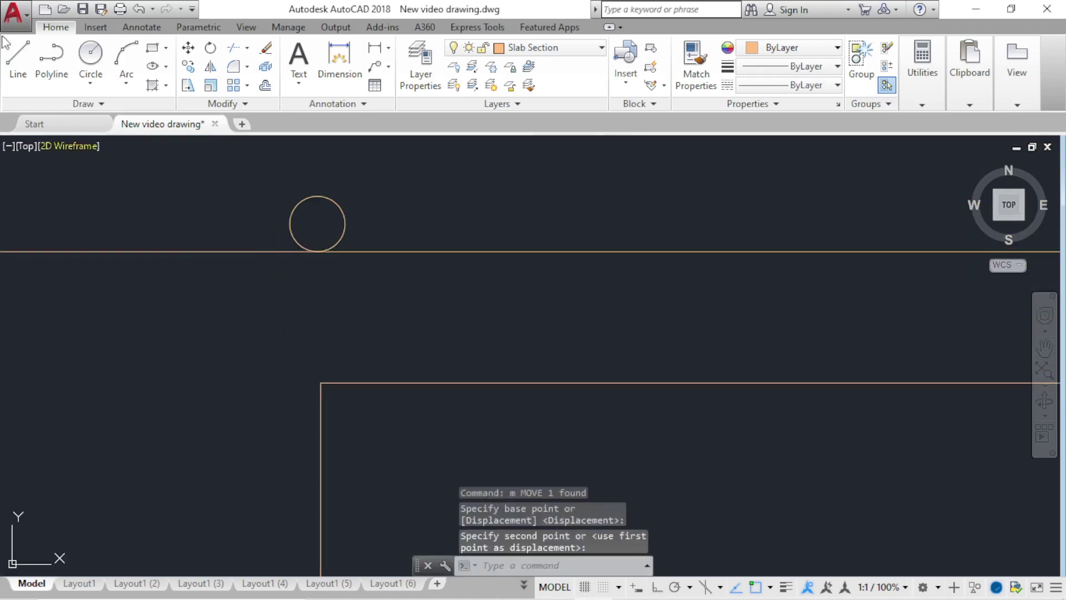
# - Draw a vertical line up from the beam's top corner with Ortho on
pyautogui.click(11, 51)
pyautogui.click(321, 383)
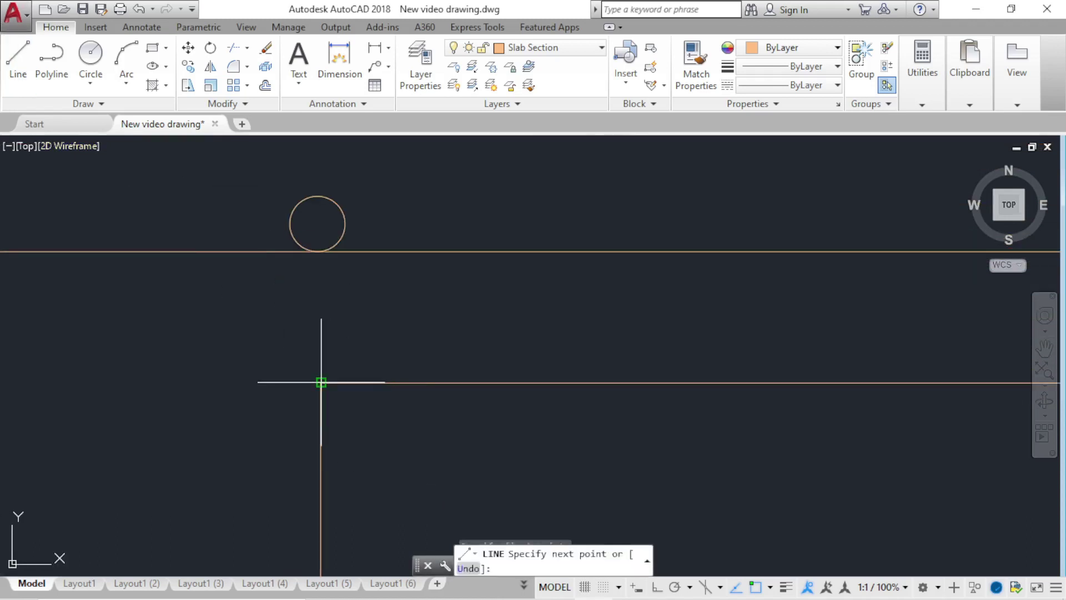
pyautogui.scroll(1, 319, 381)
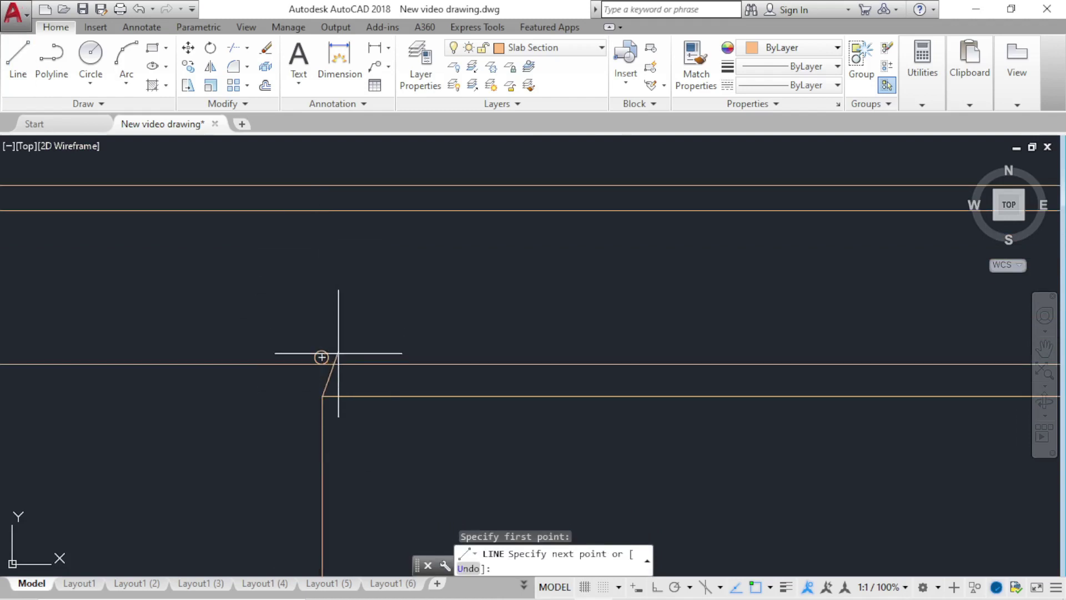
pyautogui.scroll(1, 338, 353)
pyautogui.scroll(-1, 286, 356)
pyautogui.press('F8')
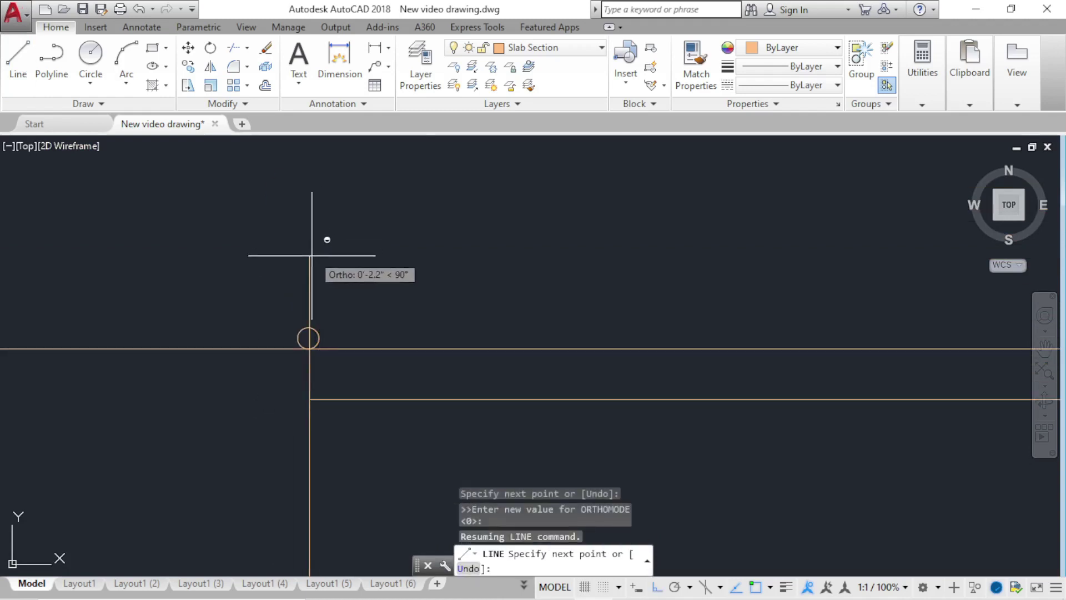
pyautogui.press('Escape')
pyautogui.scroll(5, 316, 329)
# - Move the bar circle by its left quadrant so it touches the vertical line
pyautogui.click(308, 332)
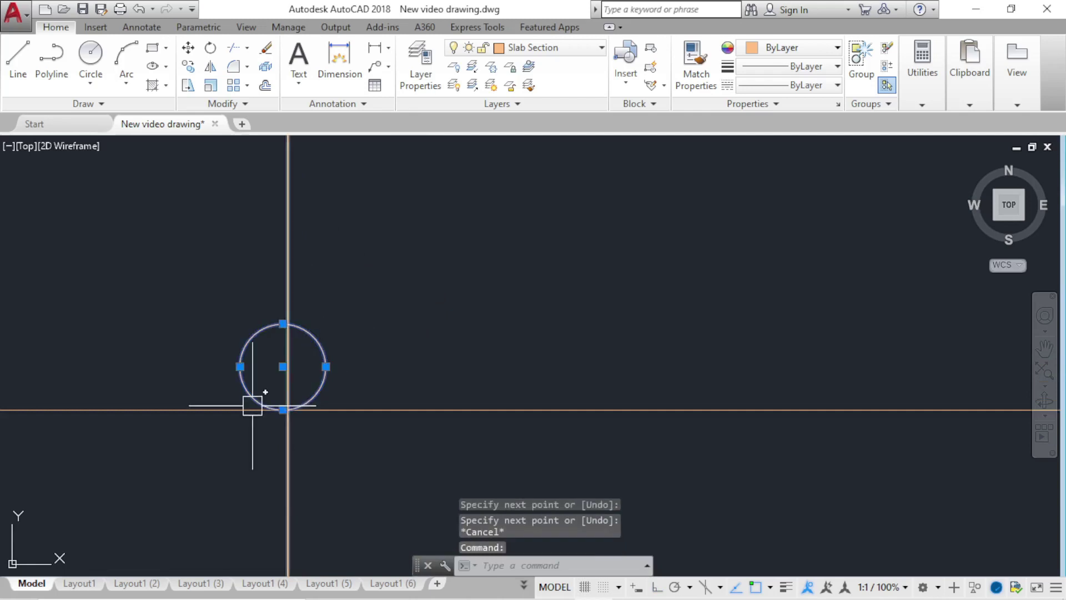
pyautogui.scroll(2, 253, 405)
pyautogui.press('Return')
pyautogui.click(231, 345)
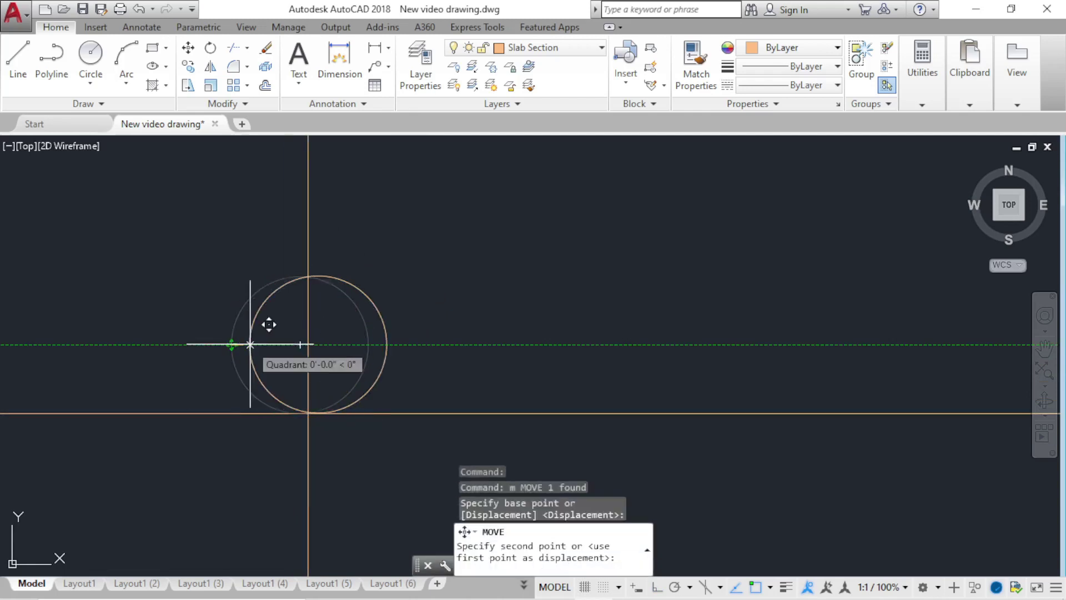
pyautogui.press('Escape')
pyautogui.click(237, 343)
pyautogui.write('m')
pyautogui.press('Return')
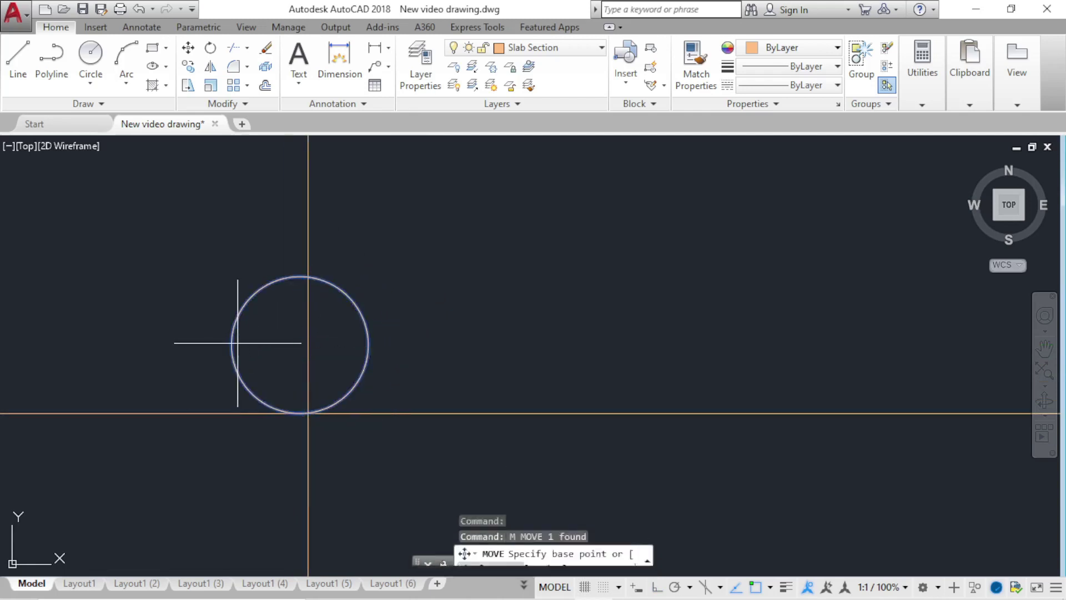
pyautogui.click(232, 344)
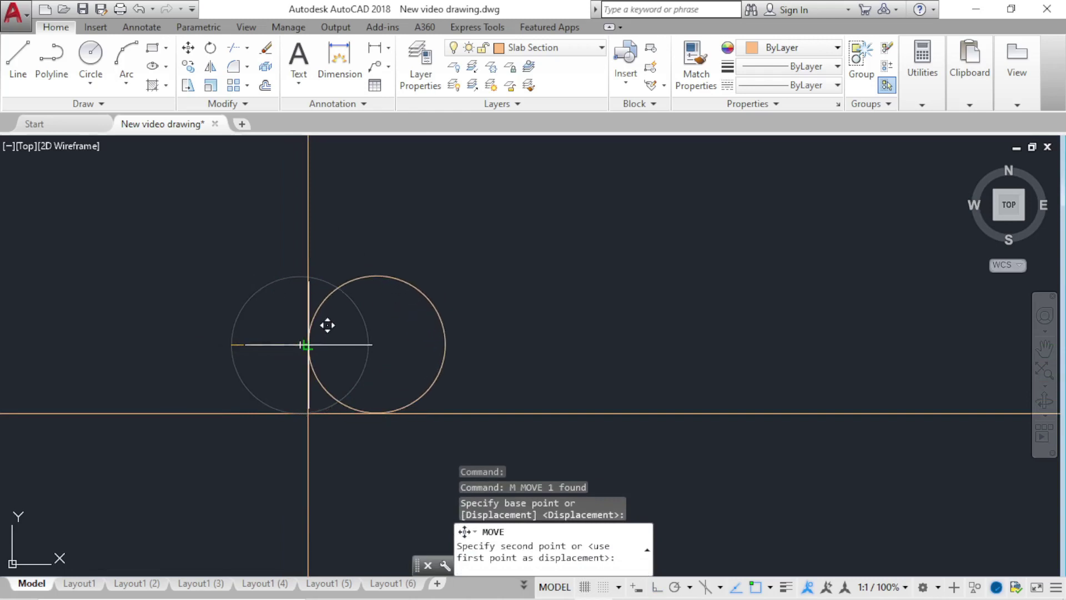
pyautogui.press('F8')
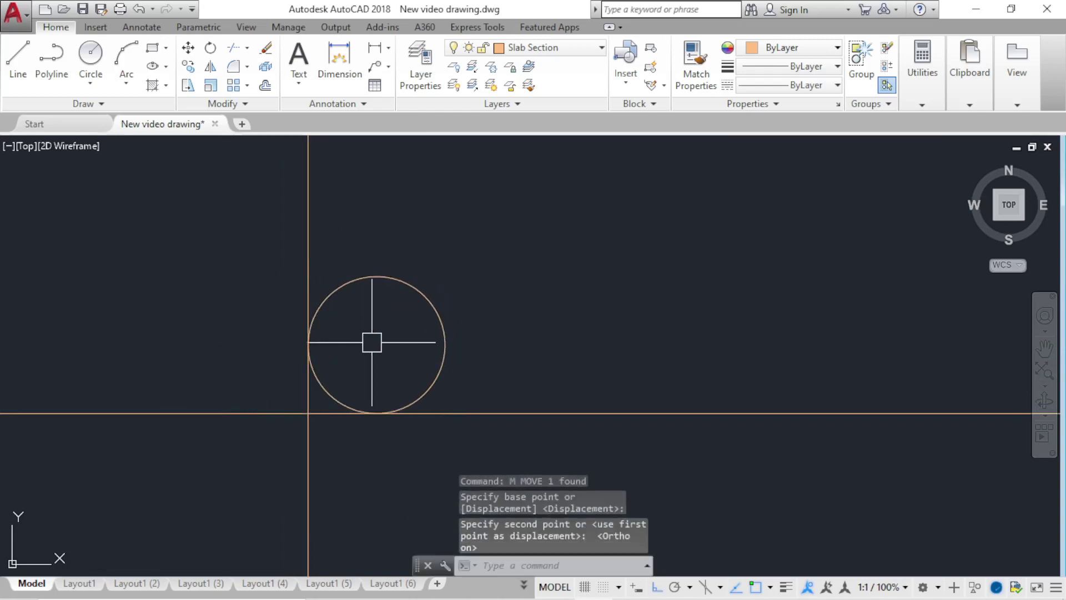
pyautogui.press('Escape')
pyautogui.press('Escape')
pyautogui.scroll(-6, 333, 400)
pyautogui.scroll(3, 322, 393)
pyautogui.click(305, 392)
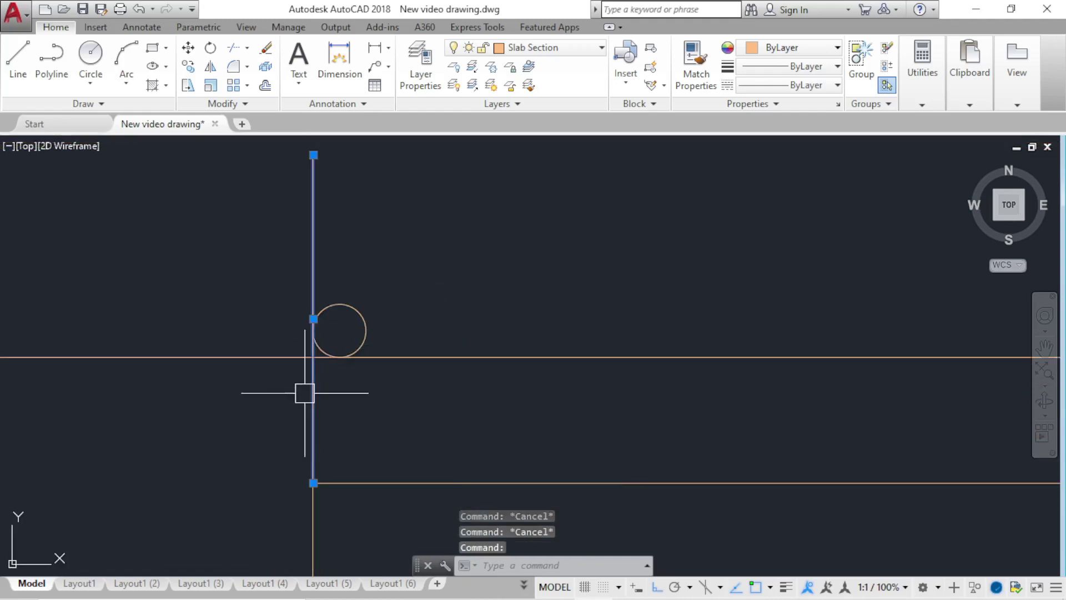
pyautogui.press('Delete')
pyautogui.scroll(-3, 302, 393)
pyautogui.scroll(-2, 294, 411)
pyautogui.scroll(4, 285, 435)
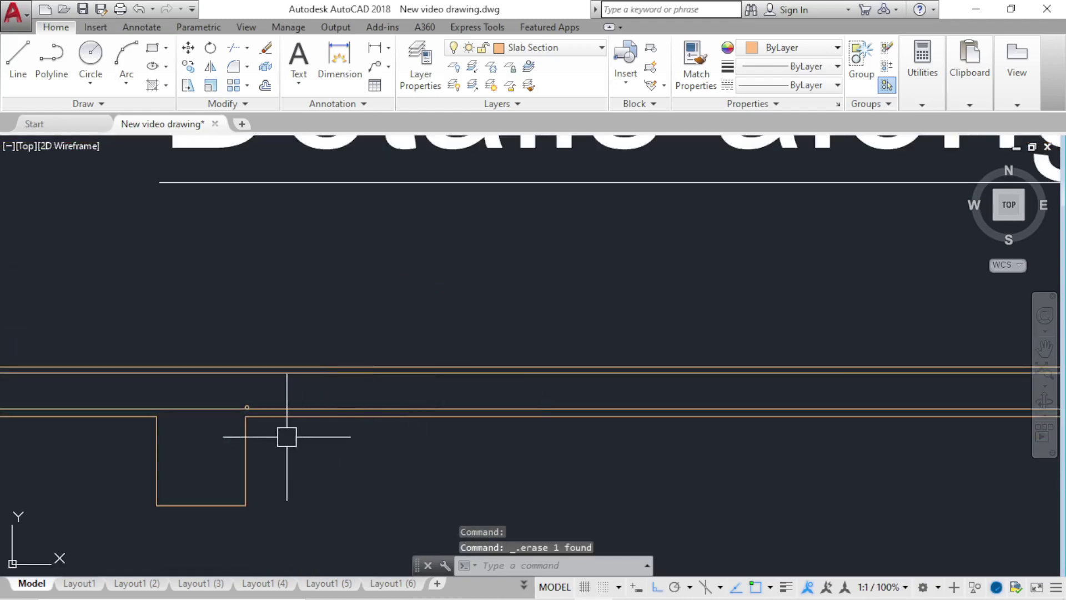
pyautogui.scroll(3, 164, 394)
pyautogui.scroll(2, 222, 372)
pyautogui.scroll(4, 321, 333)
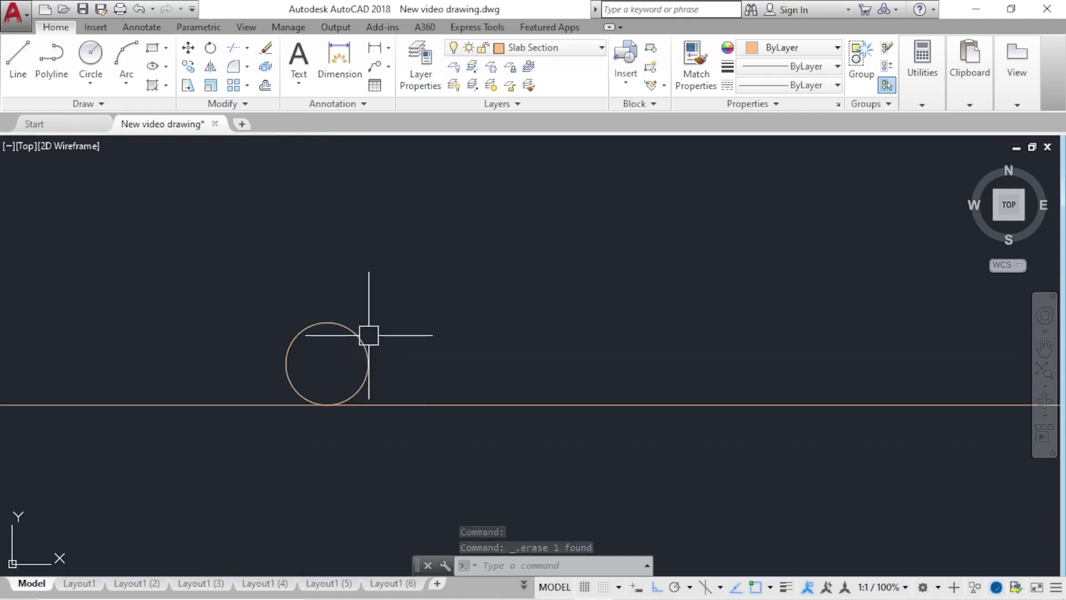
pyautogui.scroll(-3, 345, 364)
pyautogui.scroll(-3, 338, 389)
pyautogui.scroll(3, 299, 400)
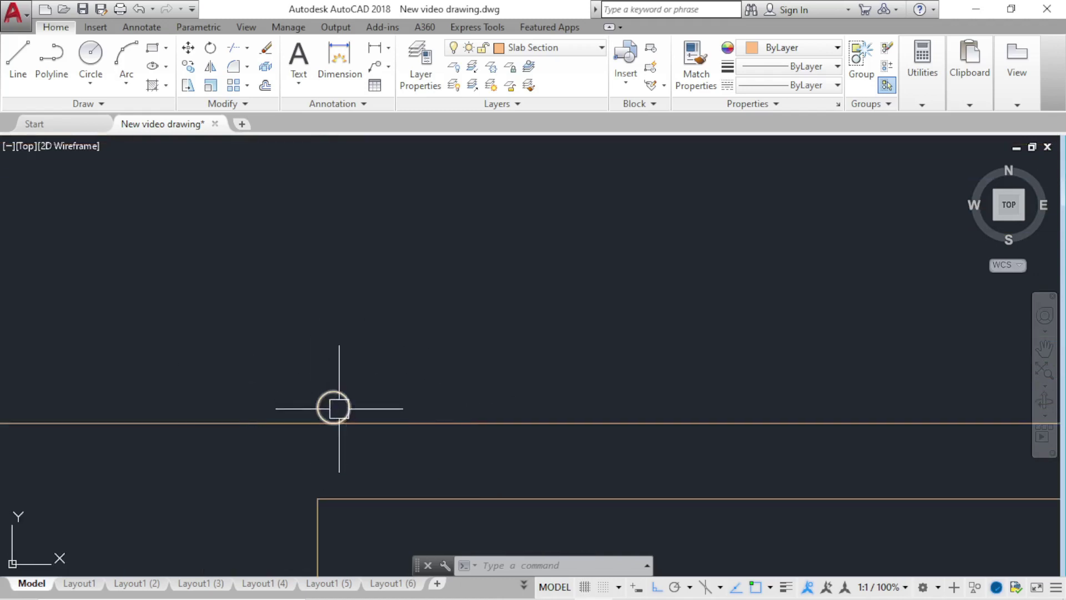
pyautogui.scroll(-3, 339, 408)
pyautogui.scroll(2, 322, 428)
pyautogui.scroll(-3, 322, 435)
pyautogui.scroll(-2, 283, 419)
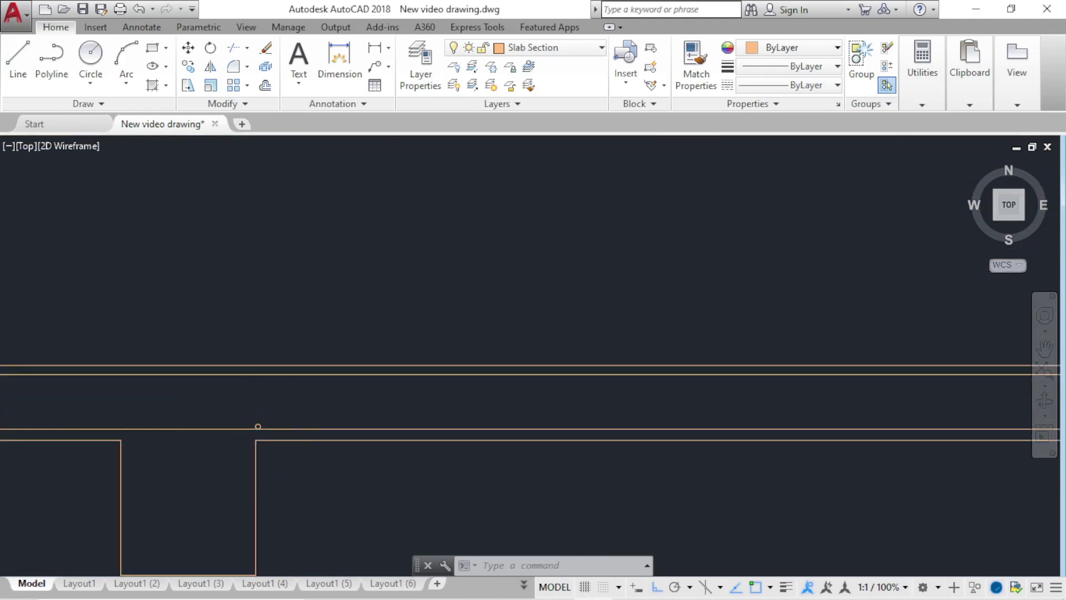
pyautogui.scroll(5, 248, 433)
pyautogui.scroll(5, 295, 450)
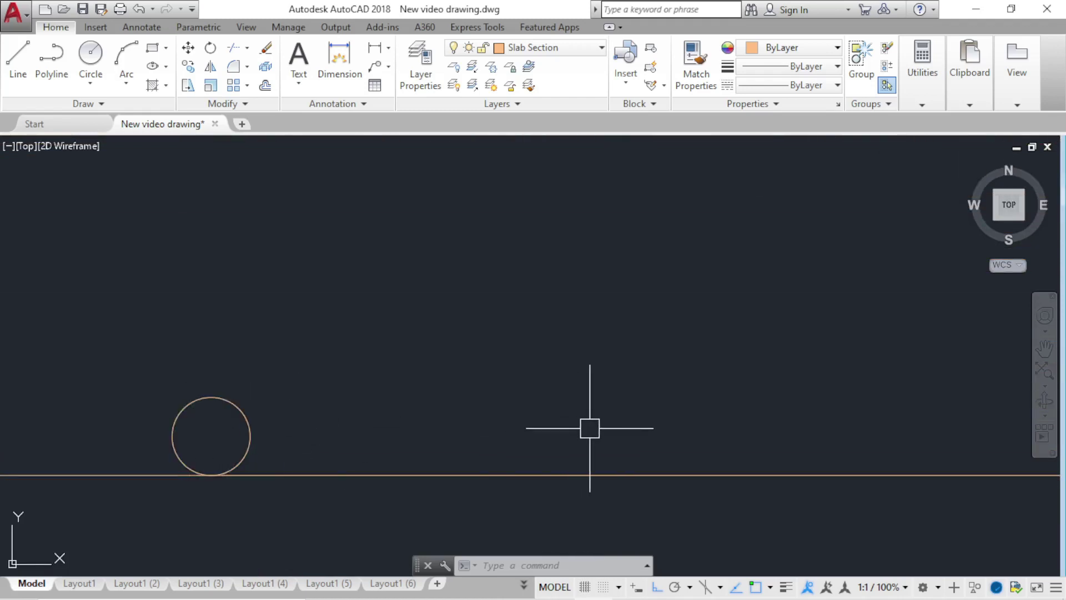
pyautogui.scroll(-2, 214, 373)
pyautogui.scroll(-3, 512, 376)
pyautogui.scroll(-1, 487, 410)
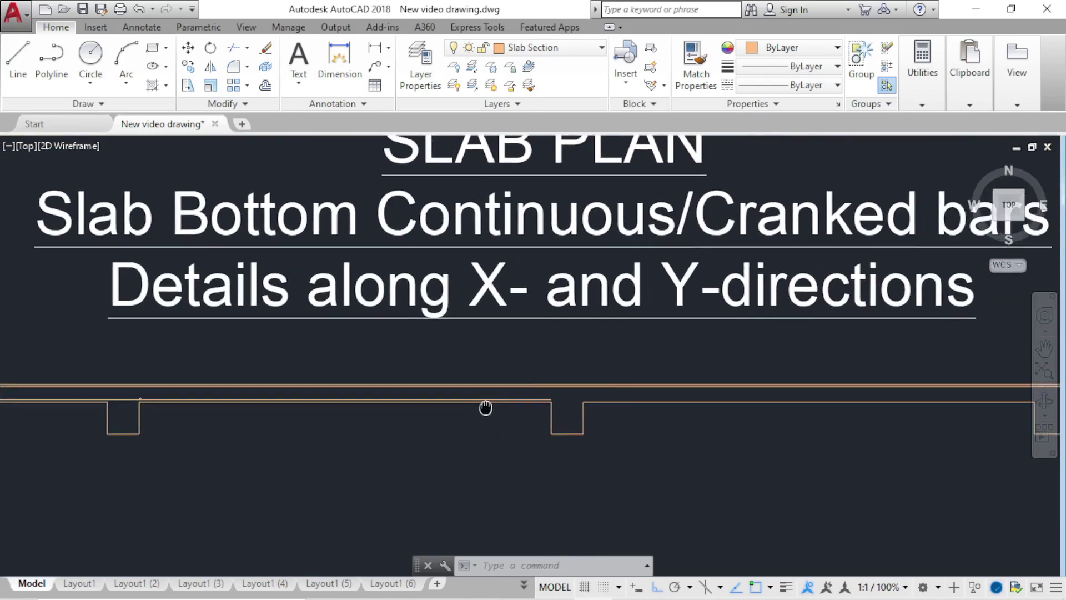
pyautogui.scroll(5, 554, 397)
pyautogui.scroll(2, 354, 476)
pyautogui.scroll(4, 376, 457)
# - Try trimming the inner slab line at the right end, then cancel the trim
pyautogui.write('tr')
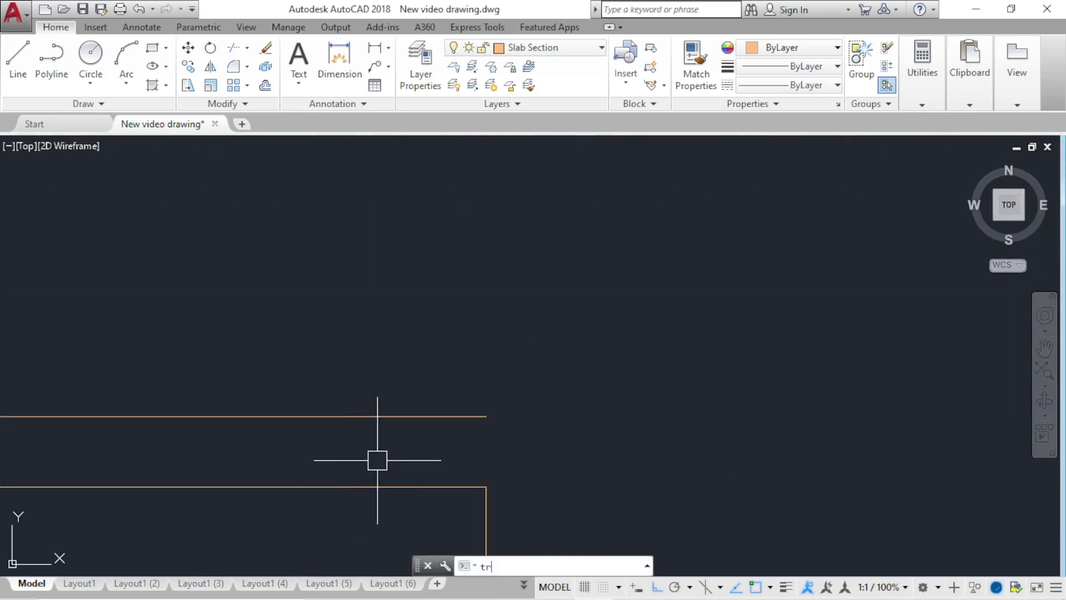
pyautogui.press('Return')
pyautogui.press('Return')
pyautogui.click(377, 460)
pyautogui.scroll(-2, 310, 422)
pyautogui.scroll(-2, 333, 422)
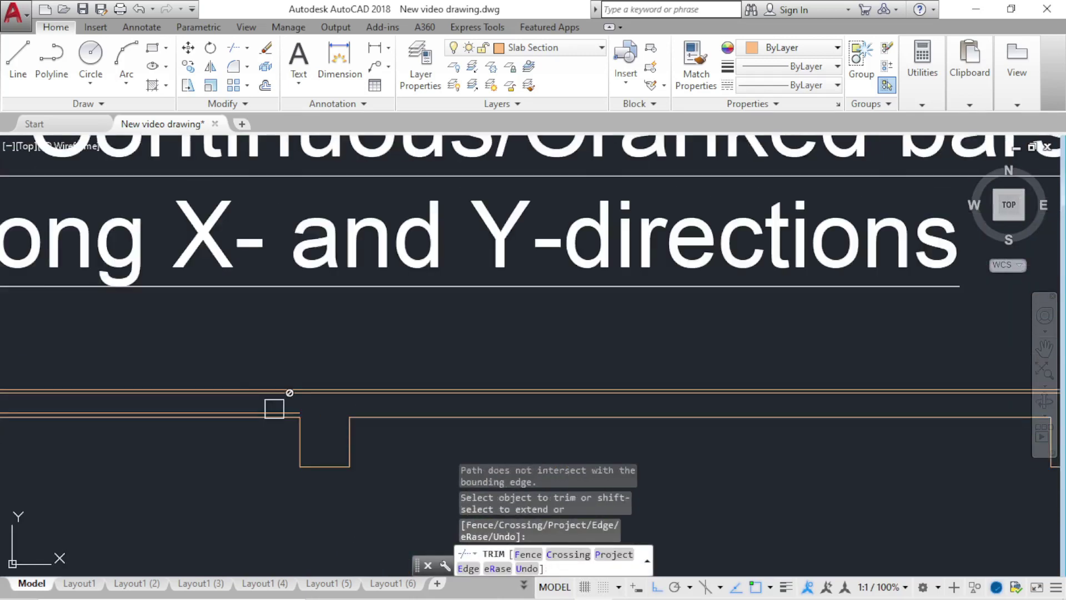
pyautogui.scroll(-1, 280, 407)
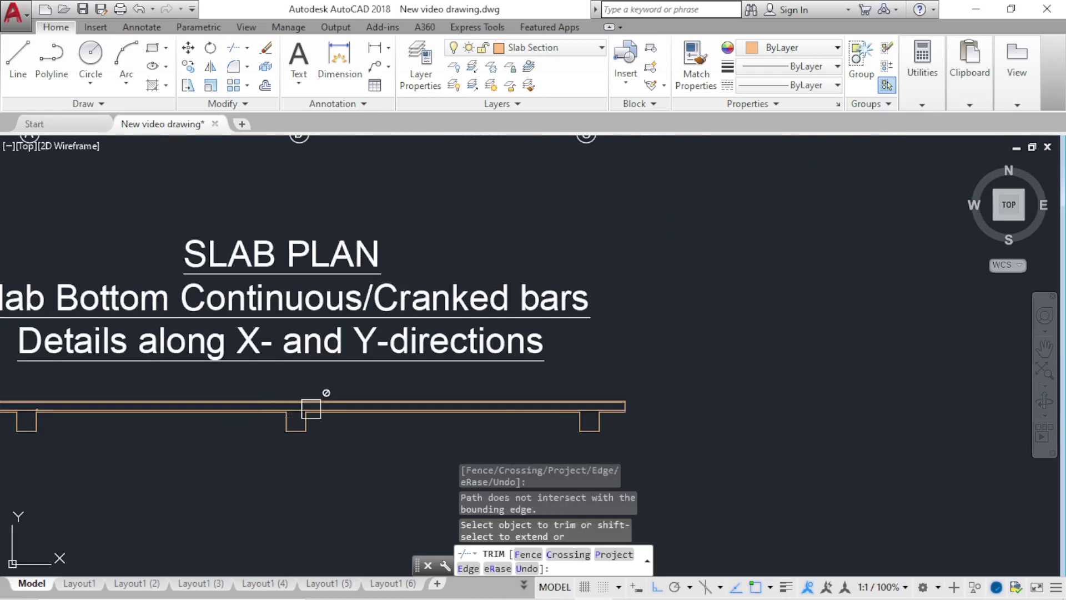
pyautogui.scroll(4, 518, 410)
pyautogui.scroll(3, 832, 410)
pyautogui.press('Escape')
pyautogui.scroll(2, 902, 330)
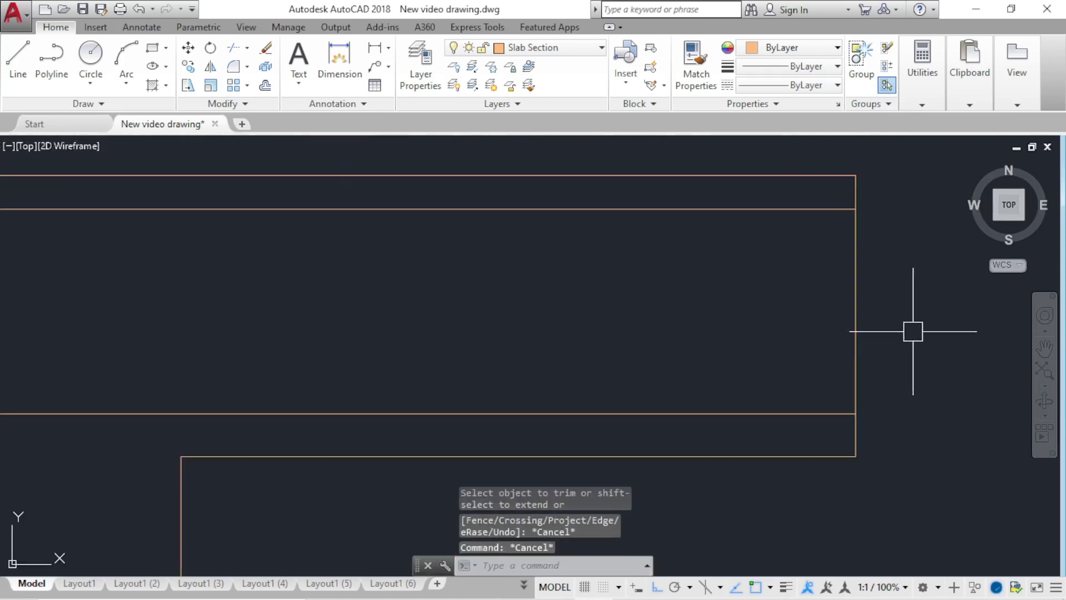
pyautogui.scroll(1, 681, 373)
# - Offset the slab's right end line 0.6 inward
pyautogui.write('o')
pyautogui.press('Return')
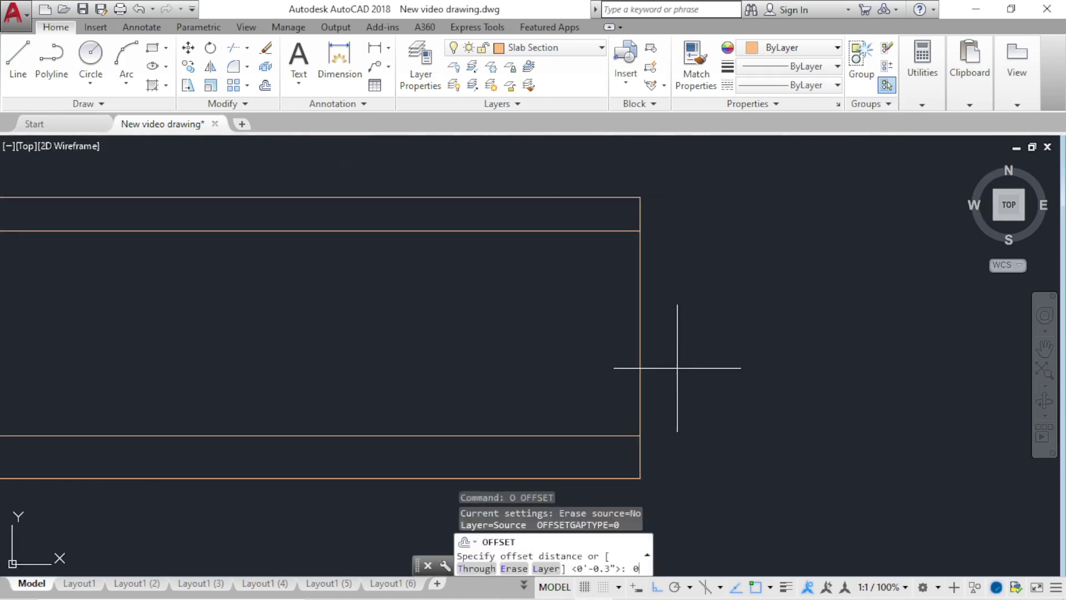
pyautogui.write('.6')
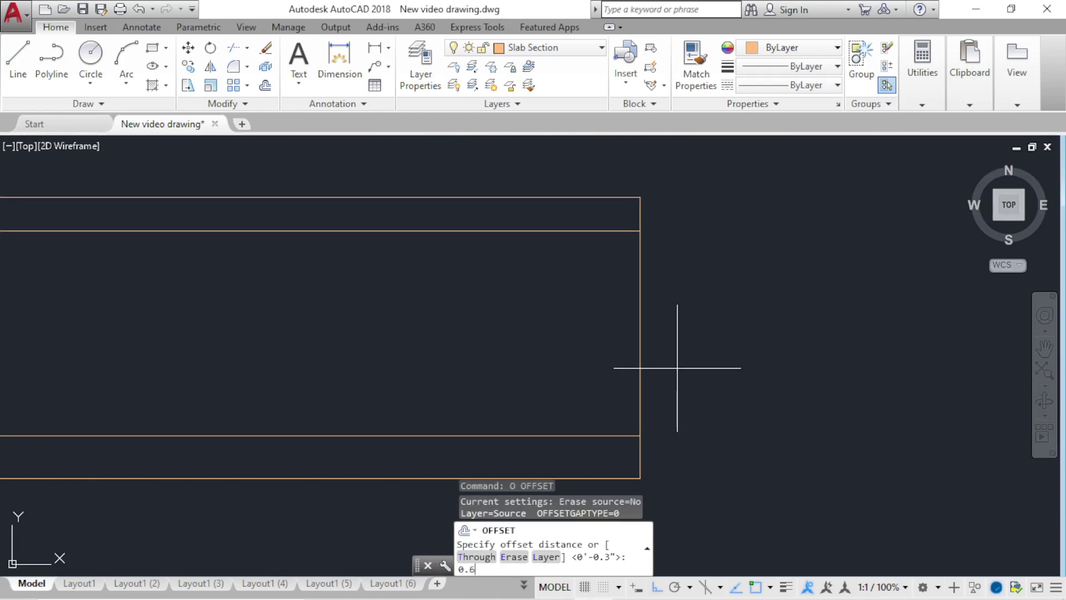
pyautogui.press('Return')
pyautogui.click(642, 321)
pyautogui.click(468, 318)
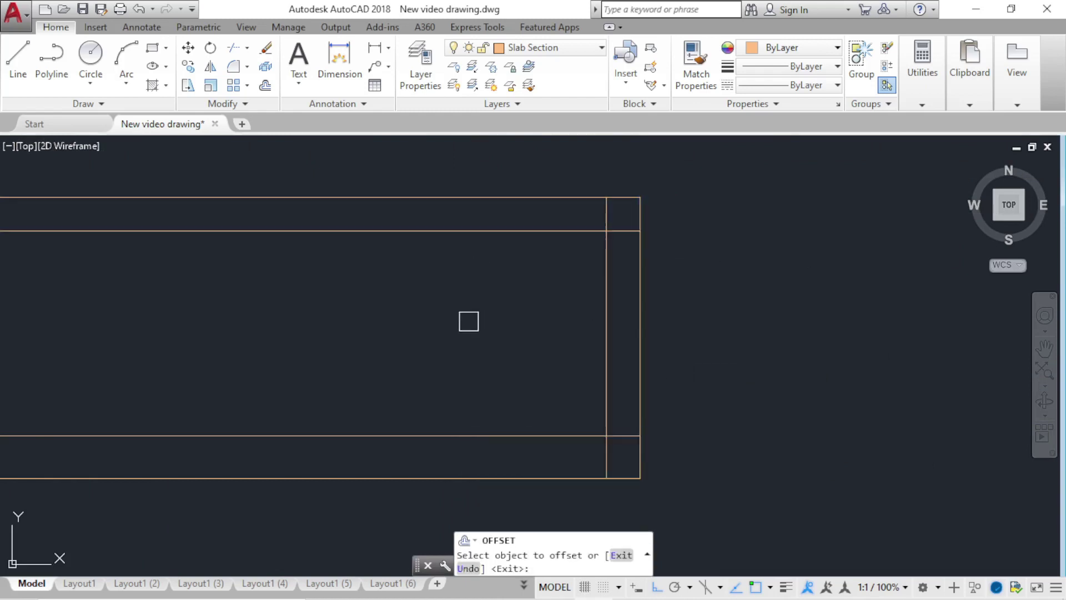
pyautogui.press('Escape')
pyautogui.press('Escape')
pyautogui.moveTo(597, 381); pyautogui.dragTo(564, 300, button='middle')
# - Trim the inner bar line ends back to the 0.6 offset line
pyautogui.write('tr')
pyautogui.press('Return')
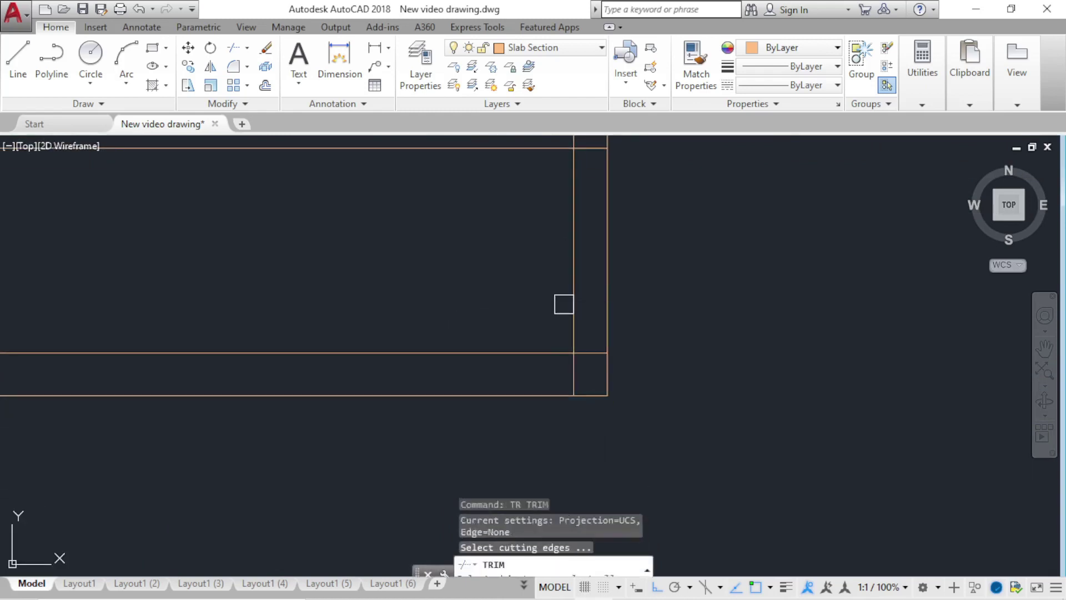
pyautogui.press('Return')
pyautogui.scroll(1, 571, 347)
pyautogui.scroll(1, 590, 357)
pyautogui.scroll(-3, 618, 454)
pyautogui.scroll(5, 638, 286)
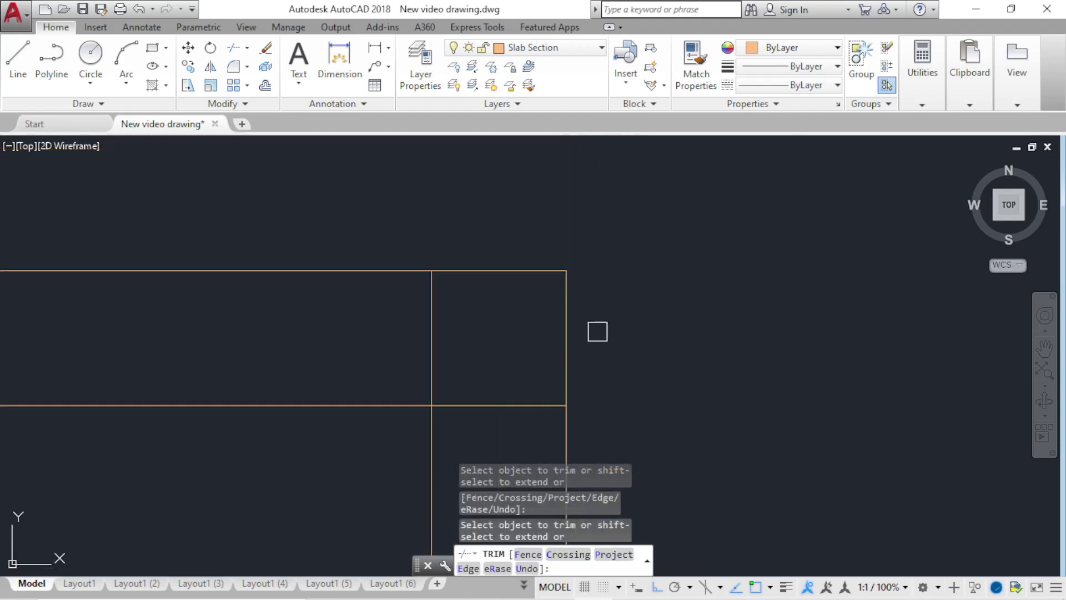
pyautogui.click(511, 388)
pyautogui.click(493, 348)
pyautogui.scroll(-5, 494, 344)
pyautogui.press('Escape')
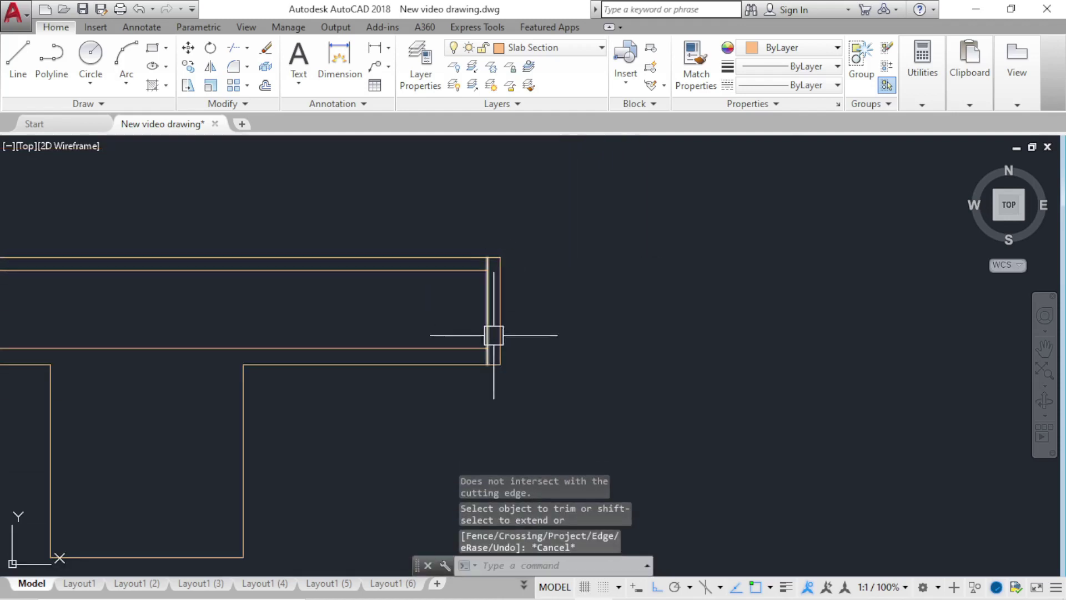
# - Delete the extra vertical line at the slab's right end
pyautogui.click(488, 325)
pyautogui.scroll(3, 487, 324)
pyautogui.scroll(2, 488, 321)
pyautogui.press('Delete')
pyautogui.scroll(-4, 607, 353)
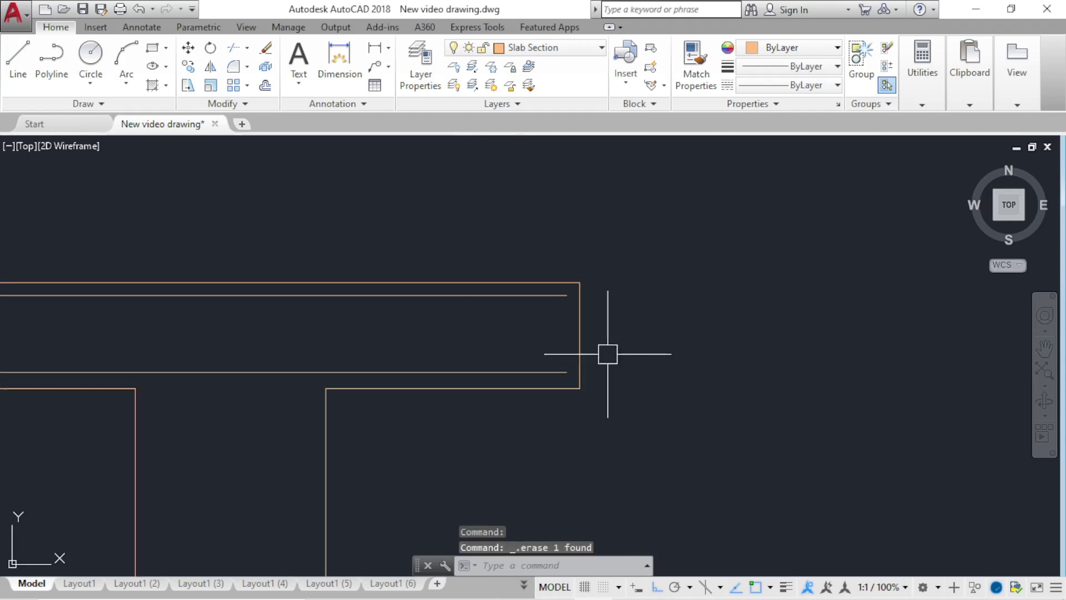
pyautogui.moveTo(607, 352)
pyautogui.mouseDown(button='middle')
pyautogui.moveTo(750, 391)
pyautogui.moveTo(685, 281)
pyautogui.mouseUp(button='middle')
pyautogui.scroll(-2, 975, 322)
pyautogui.scroll(-2, 551, 380)
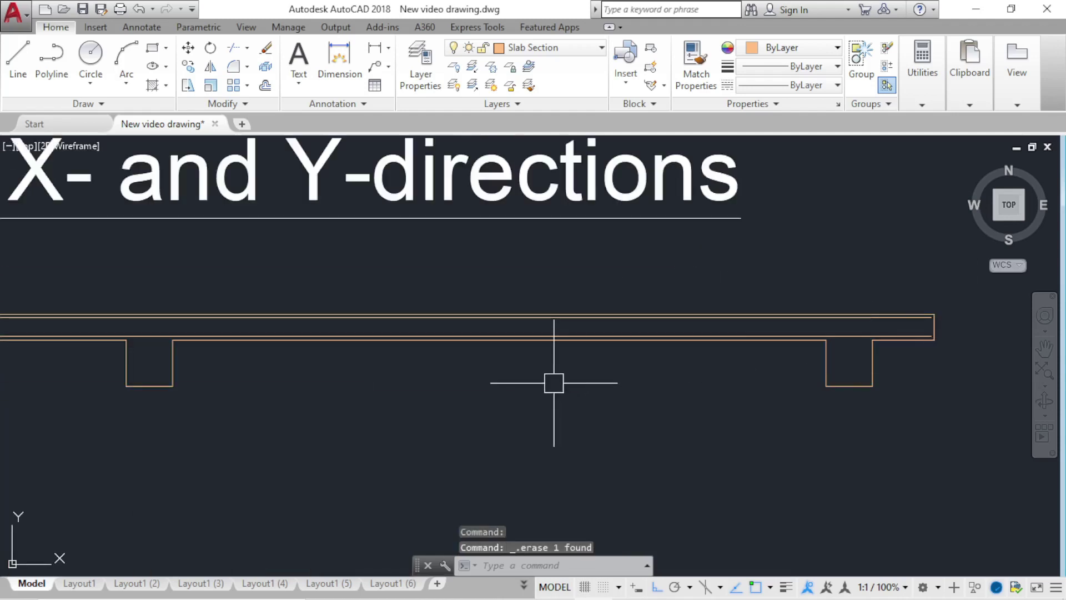
pyautogui.scroll(2, 490, 274)
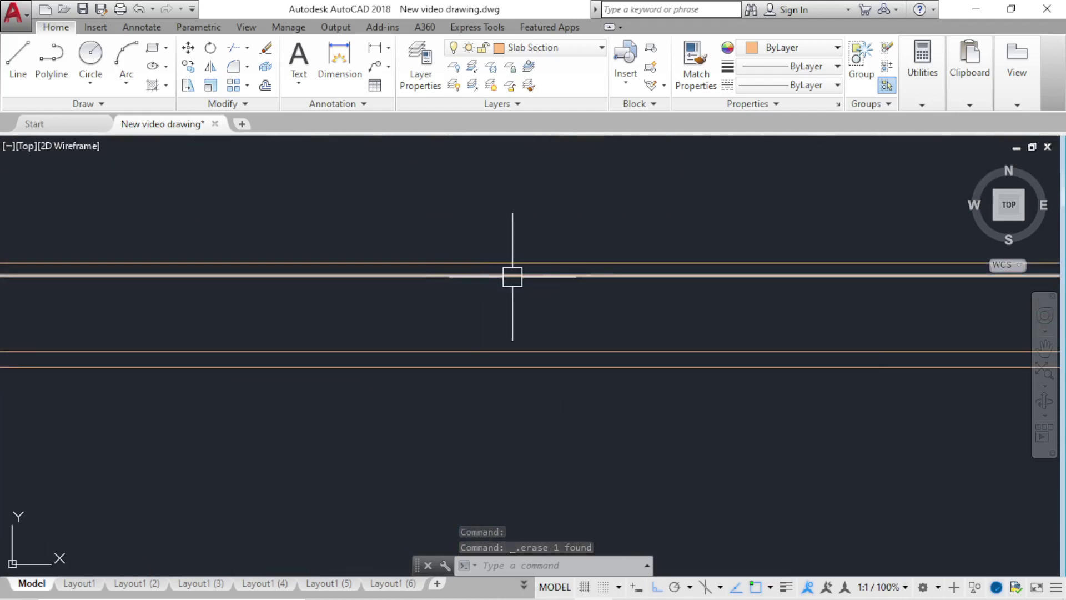
pyautogui.scroll(-2, 512, 276)
pyautogui.moveTo(296, 302)
pyautogui.mouseDown(button='middle')
pyautogui.moveTo(476, 335)
pyautogui.moveTo(693, 333)
pyautogui.mouseUp(button='middle')
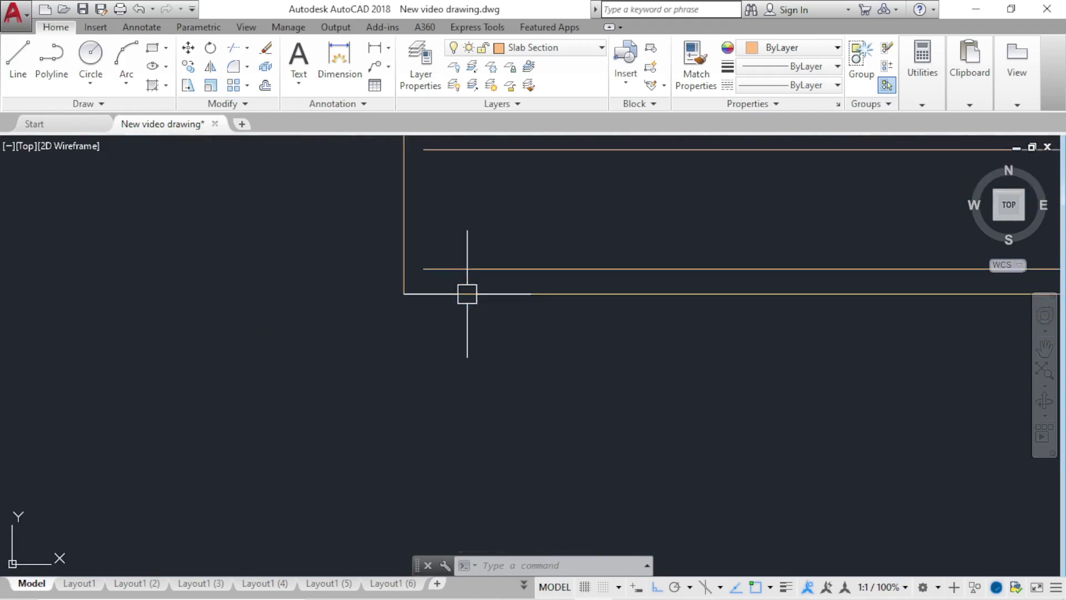
pyautogui.moveTo(467, 294)
pyautogui.mouseDown(button='middle')
pyautogui.moveTo(431, 312)
pyautogui.moveTo(323, 464)
pyautogui.moveTo(307, 476)
pyautogui.moveTo(297, 464)
pyautogui.mouseUp(button='middle')
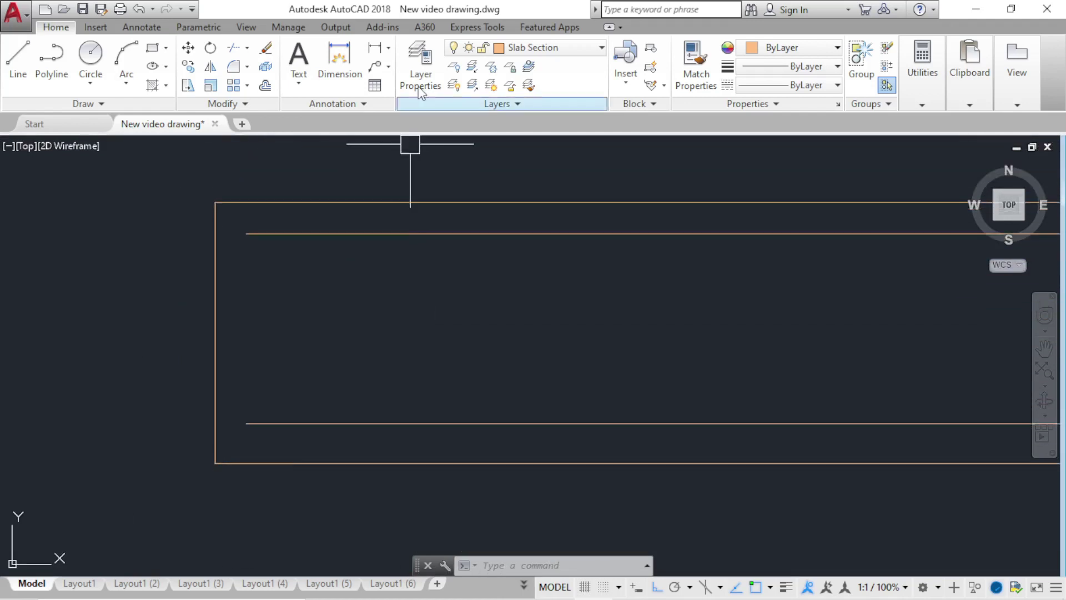
pyautogui.click(375, 47)
pyautogui.click(252, 225)
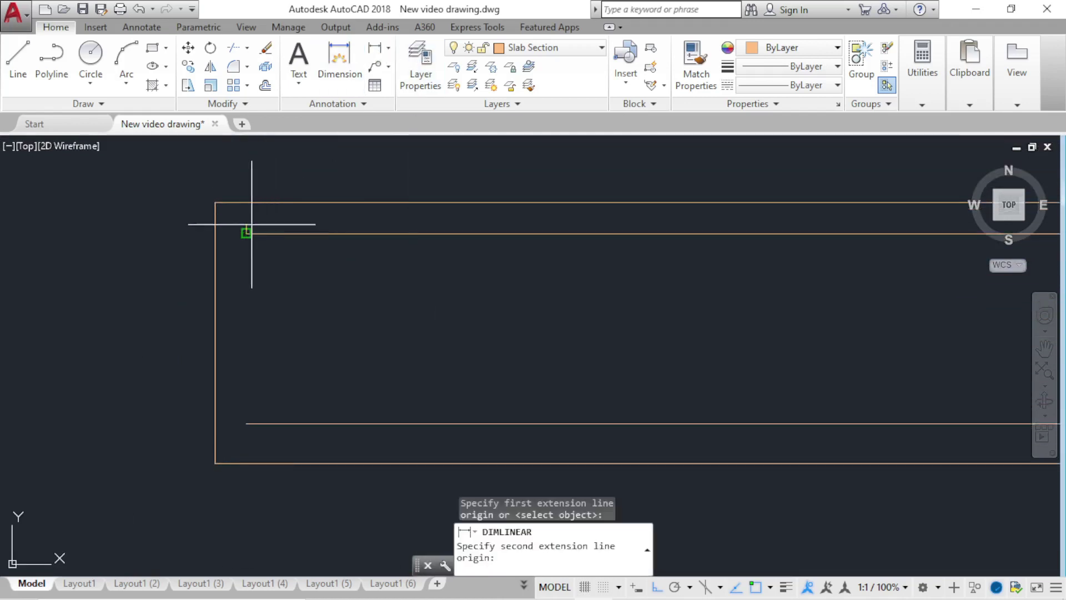
pyautogui.press('Escape')
pyautogui.press('Return')
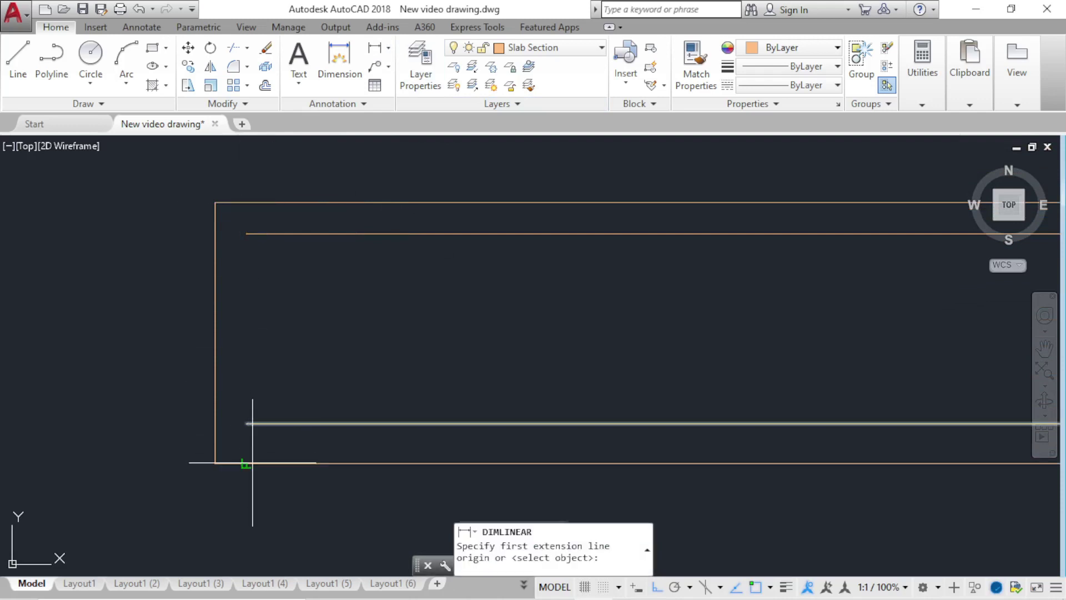
pyautogui.scroll(4, 252, 466)
pyautogui.click(238, 455)
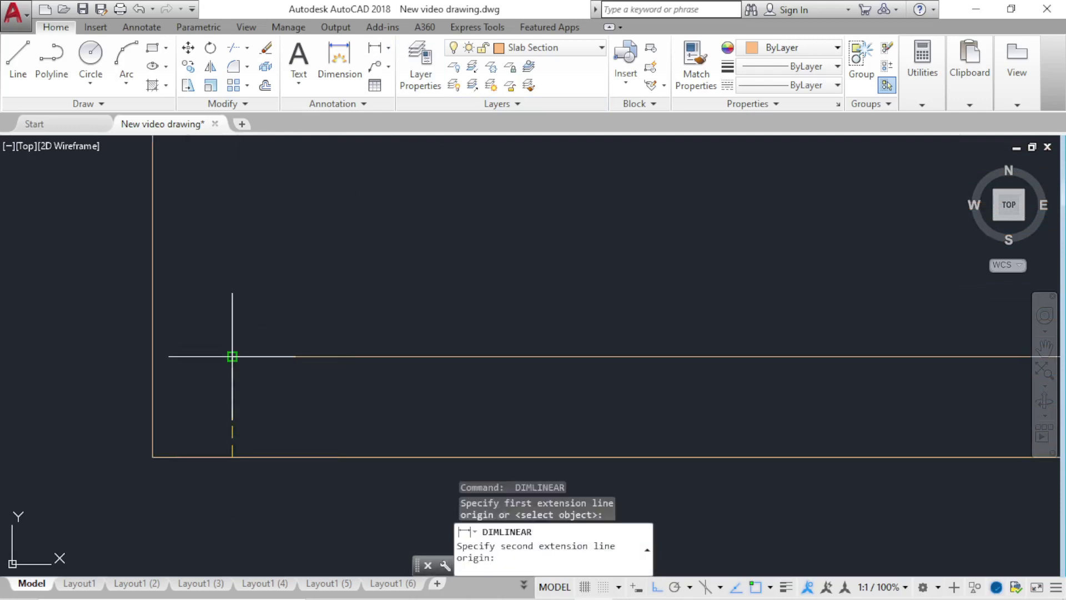
pyautogui.click(232, 356)
pyautogui.scroll(-3, 352, 361)
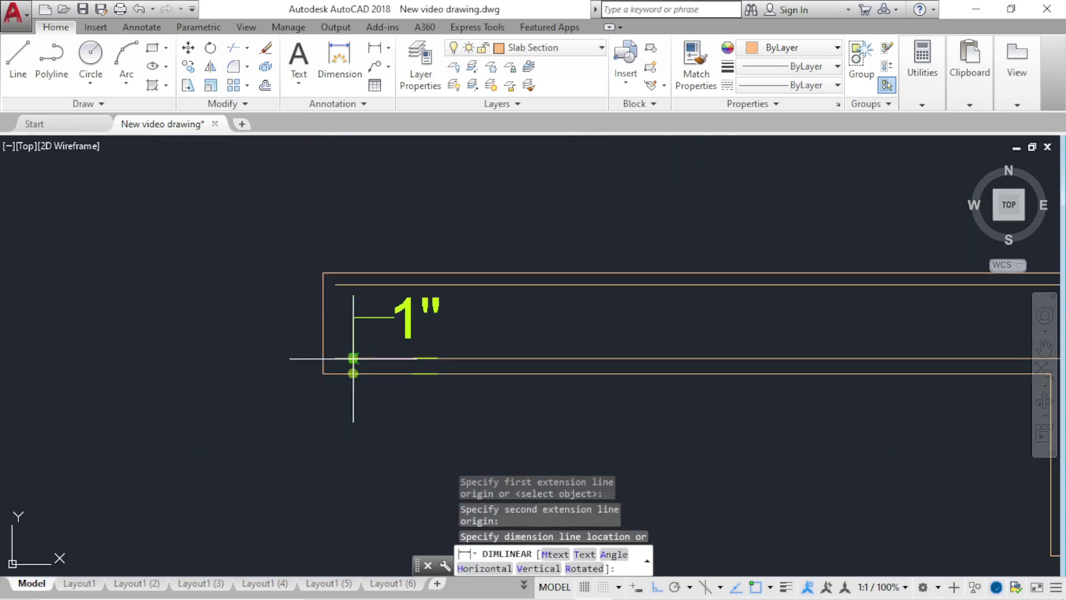
pyautogui.press('Escape')
pyautogui.moveTo(687, 348); pyautogui.dragTo(79, 368, button='middle')
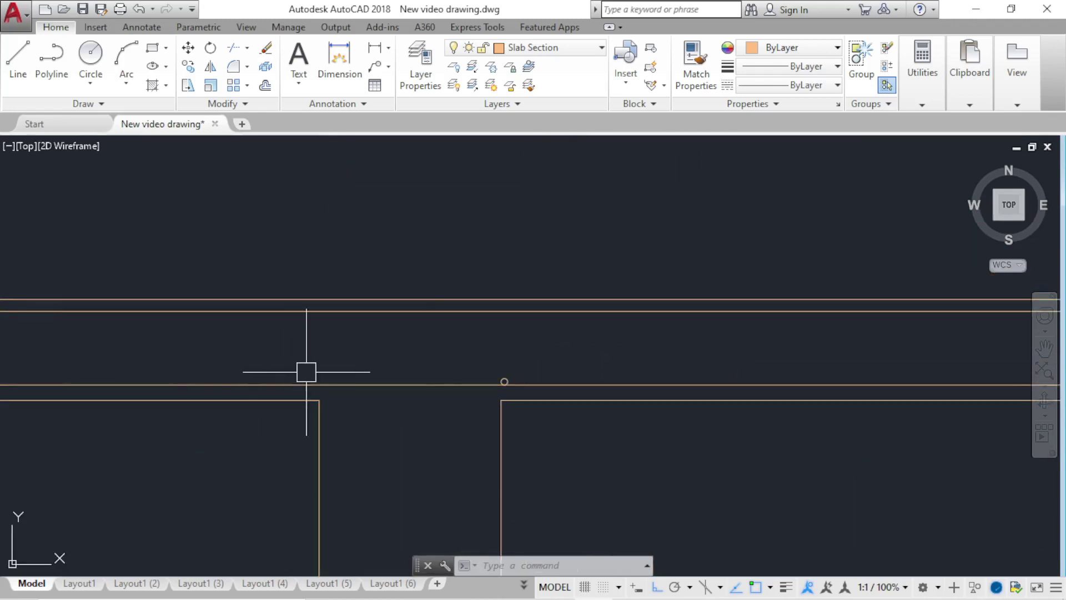
pyautogui.scroll(3, 537, 414)
pyautogui.moveTo(405, 290); pyautogui.dragTo(193, 312, button='middle')
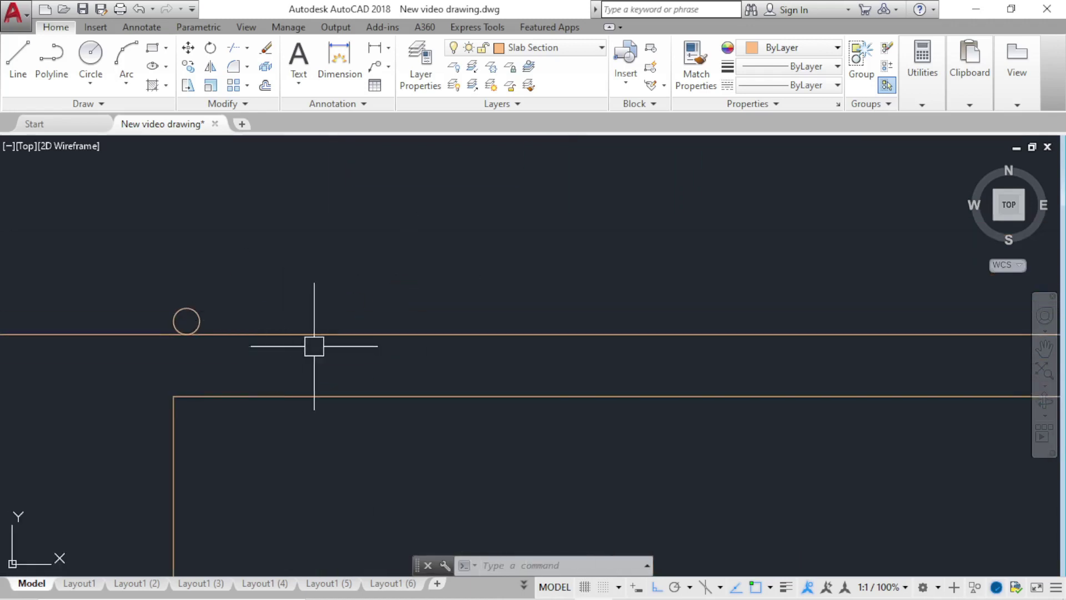
pyautogui.scroll(-3, 164, 352)
pyautogui.moveTo(165, 352); pyautogui.dragTo(161, 389, button='middle')
pyautogui.scroll(4, 131, 381)
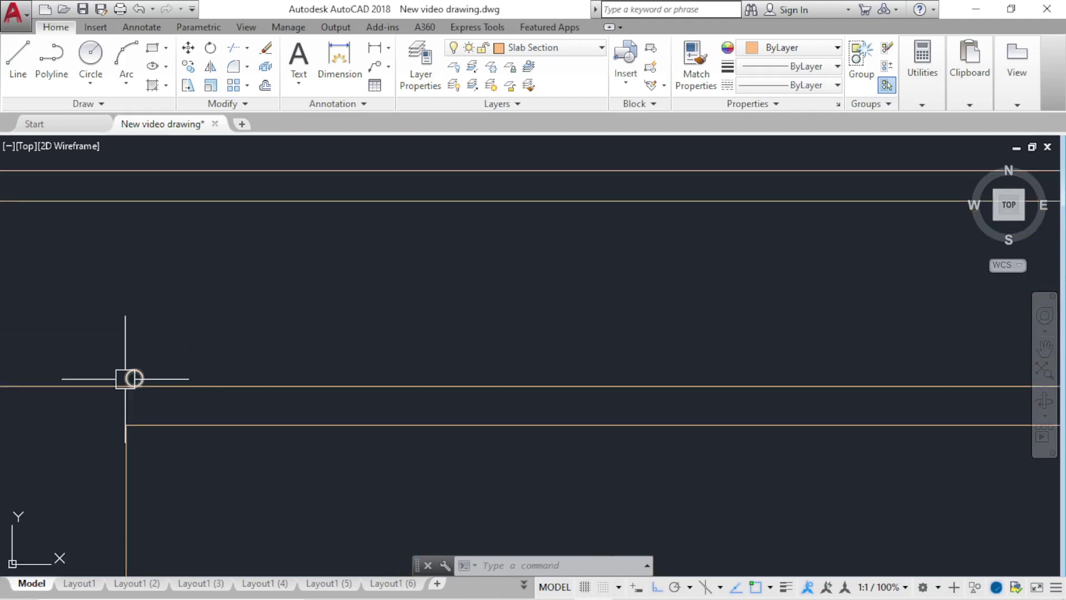
pyautogui.scroll(-4, 210, 403)
pyautogui.scroll(4, 170, 394)
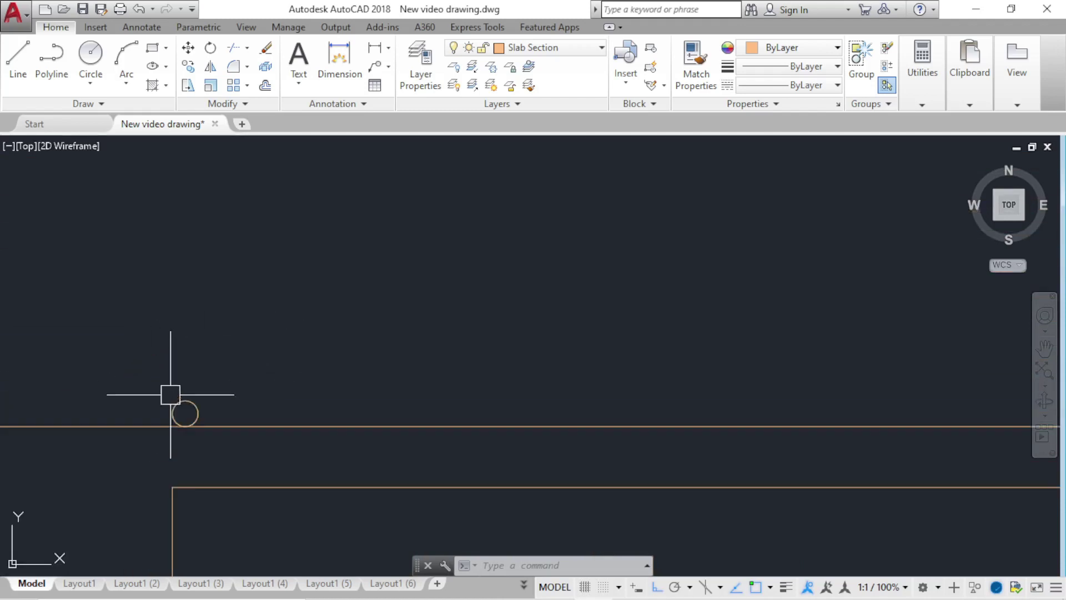
pyautogui.scroll(-4, 111, 361)
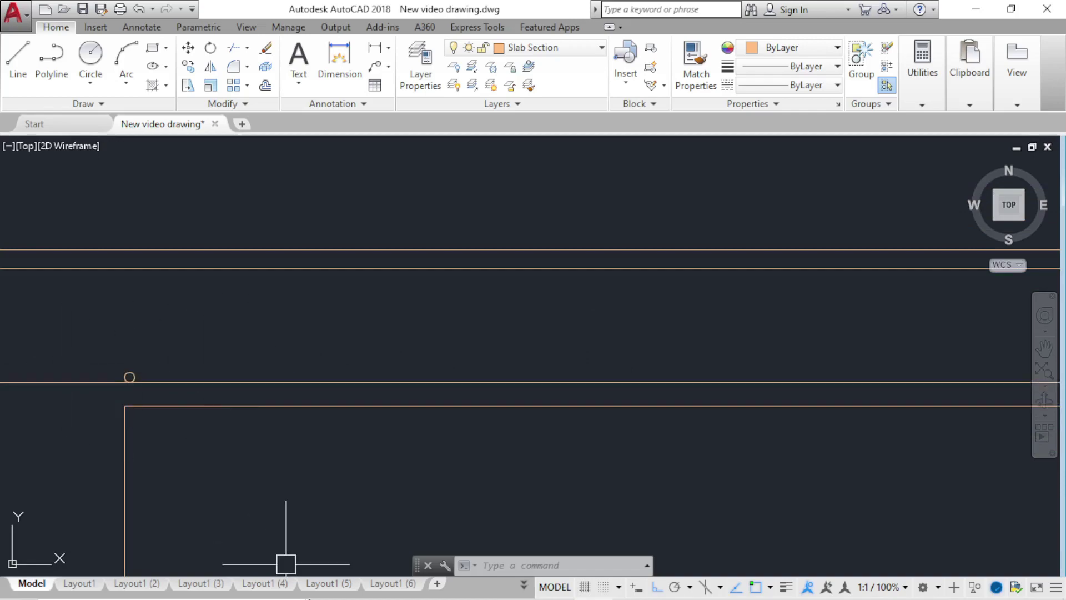
# - Bring up the NBC 205 PDF in Edge at page 23's slab bottom continuous/cranked bar plan
pyautogui.click(452, 586)
pyautogui.scroll(3, 418, 472)
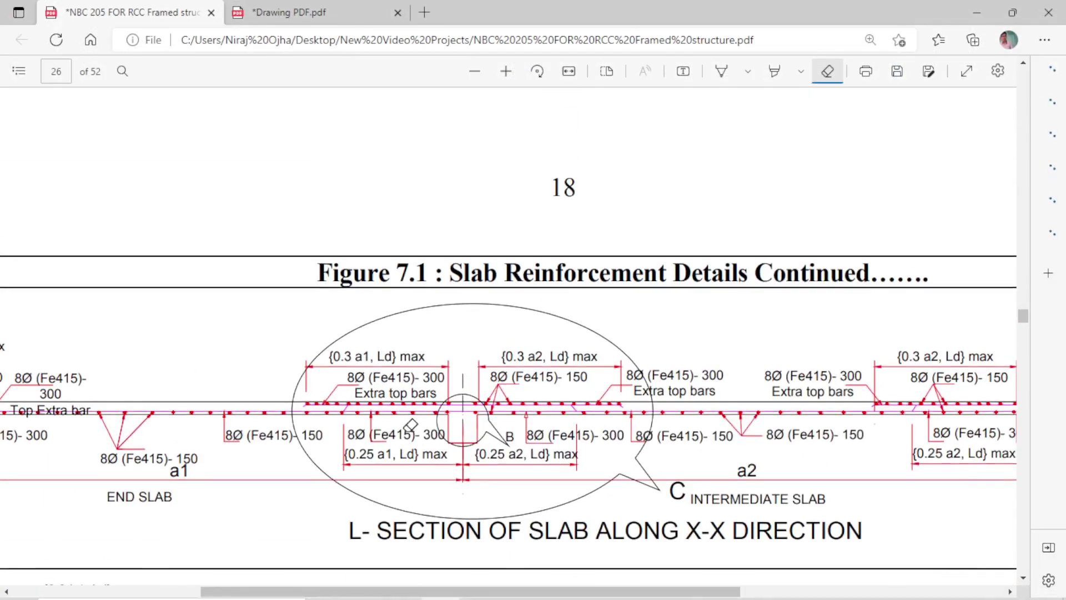
pyautogui.scroll(5, 416, 469)
pyautogui.scroll(3, 419, 483)
pyautogui.scroll(5, 427, 463)
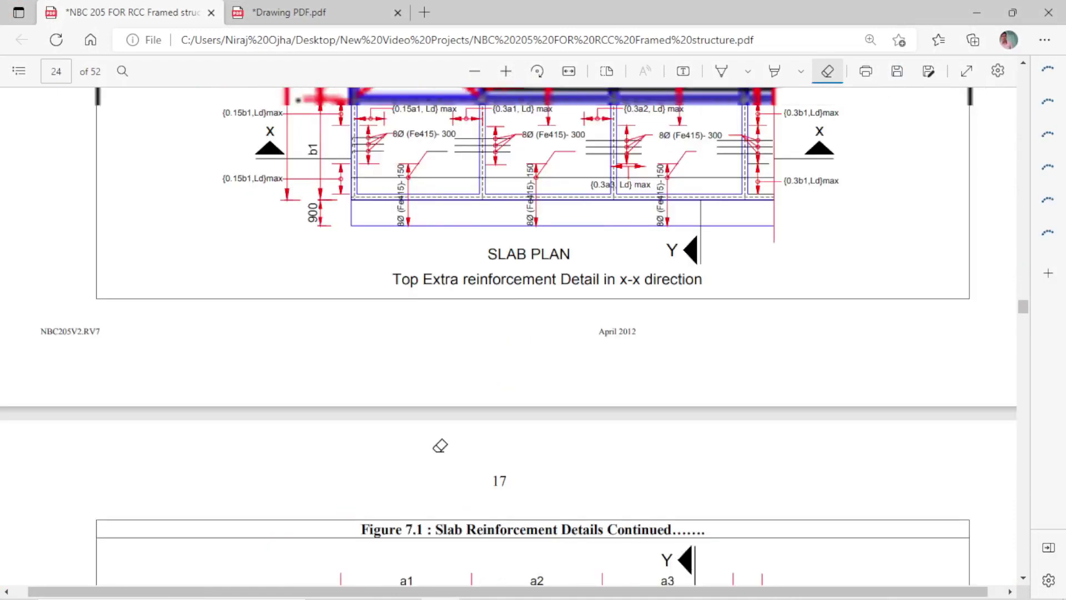
pyautogui.scroll(5, 439, 444)
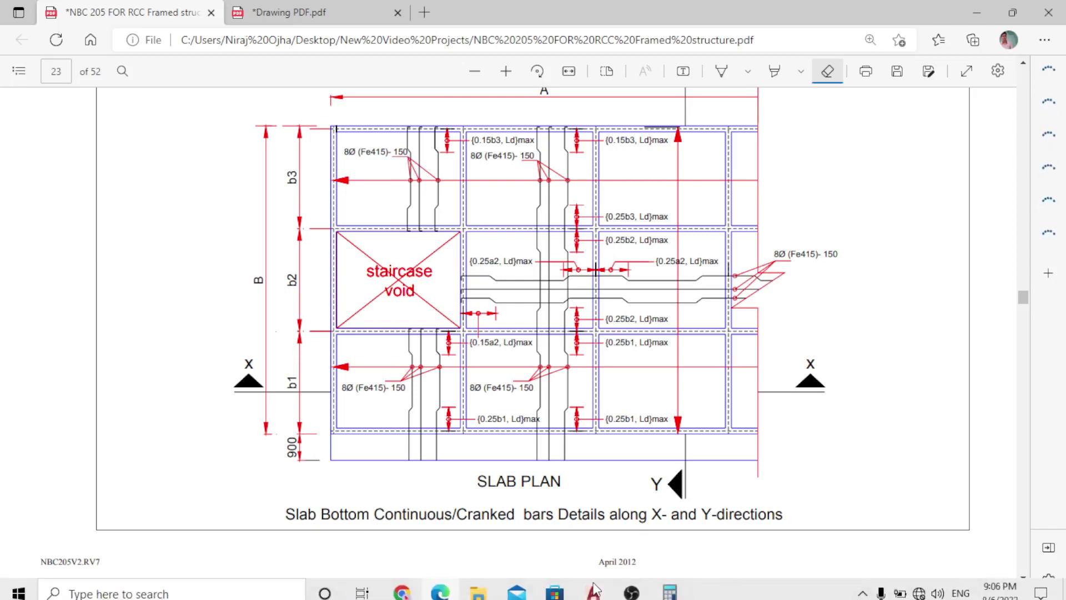
pyautogui.scroll(-5, 556, 295)
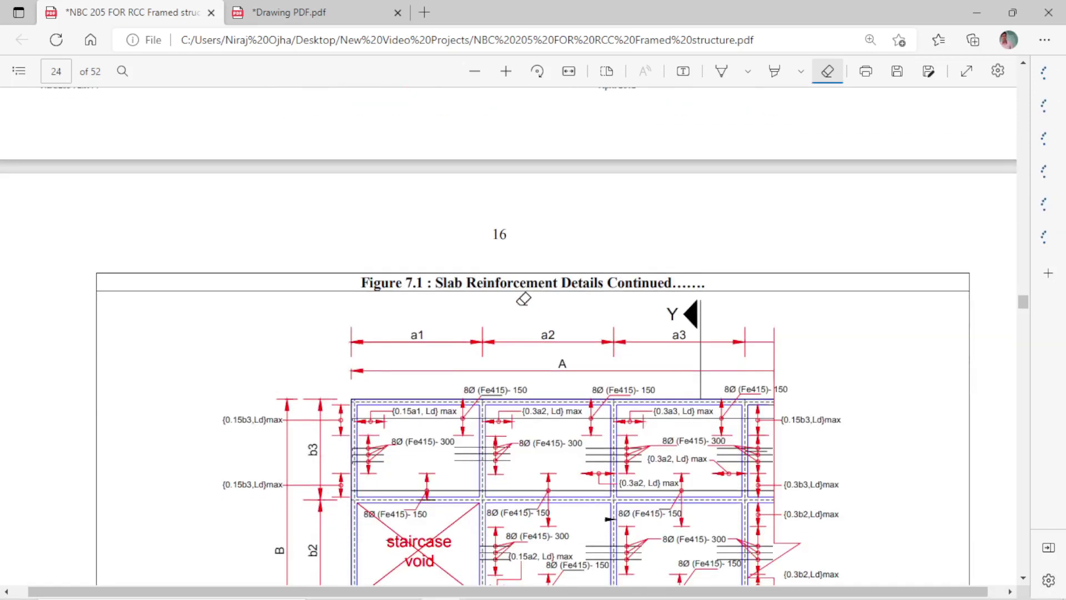
pyautogui.scroll(5, 524, 298)
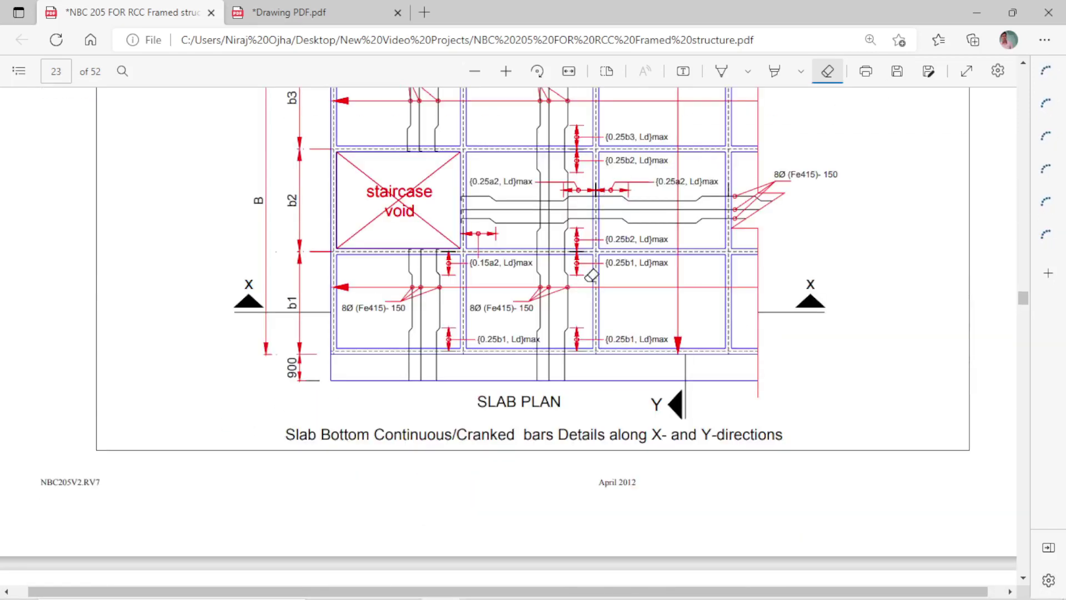
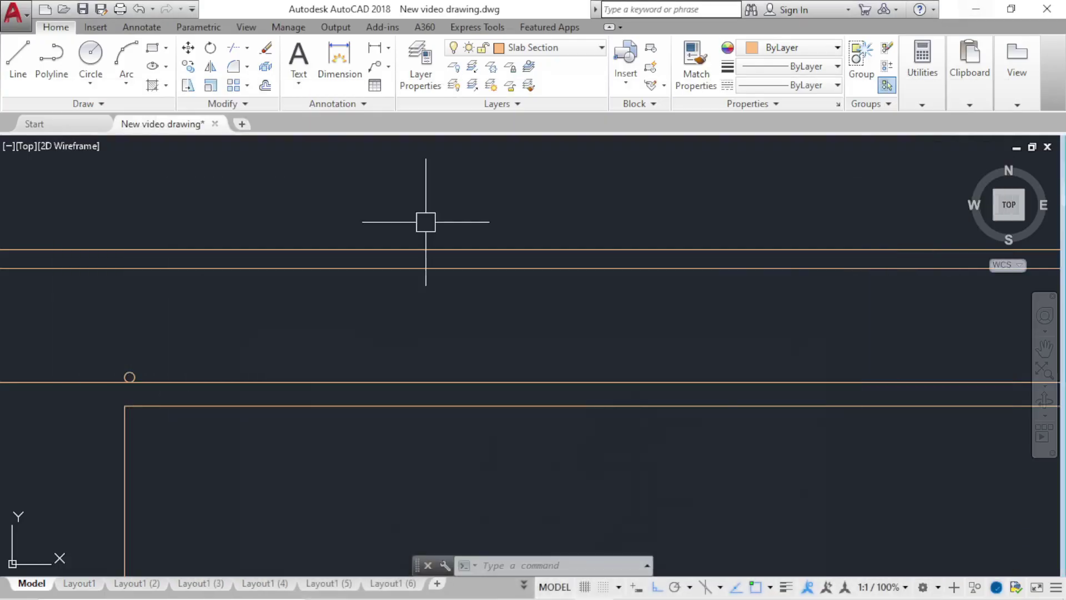
# - Copy the selected bar circle 6 inches to the right from its bottom point
pyautogui.scroll(-10, 162, 395)
pyautogui.scroll(2, 292, 445)
pyautogui.scroll(5, 292, 444)
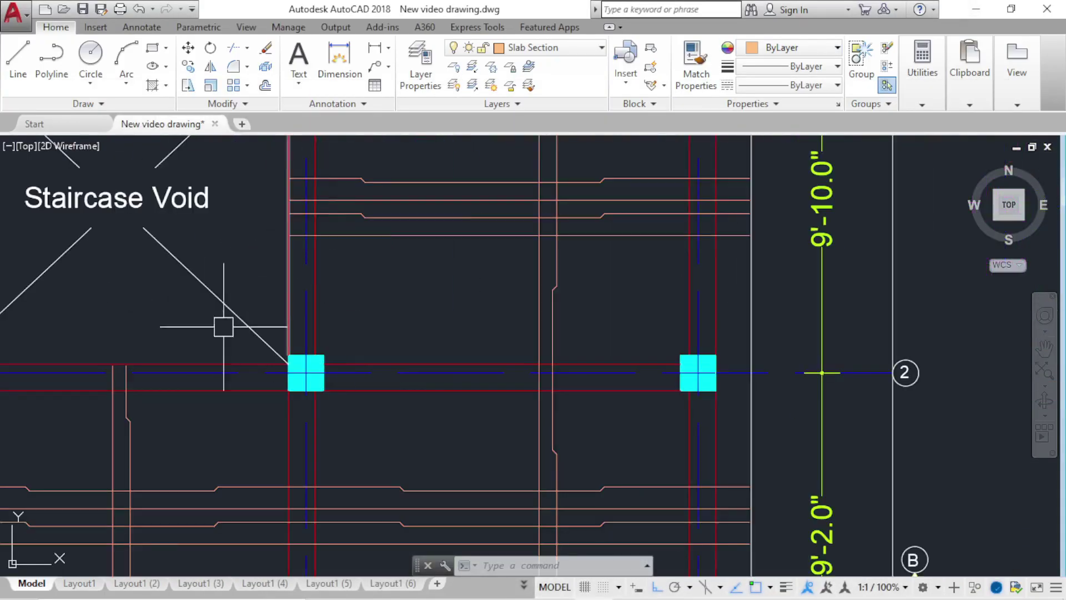
pyautogui.scroll(-10, 333, 335)
pyautogui.scroll(10, 139, 329)
pyautogui.scroll(3, 140, 329)
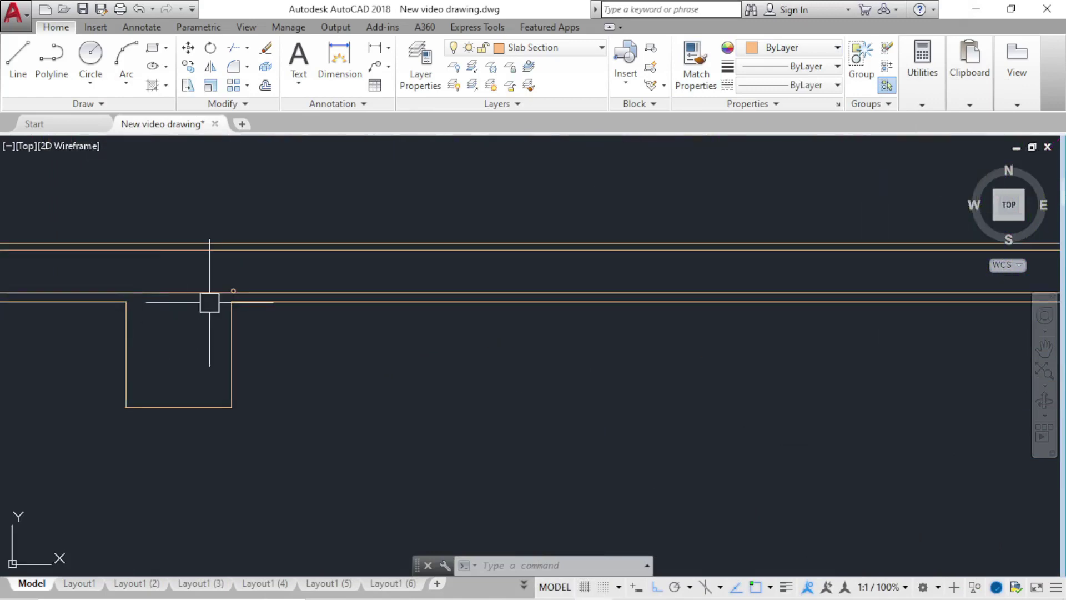
pyautogui.scroll(2, 209, 300)
pyautogui.scroll(2, 276, 290)
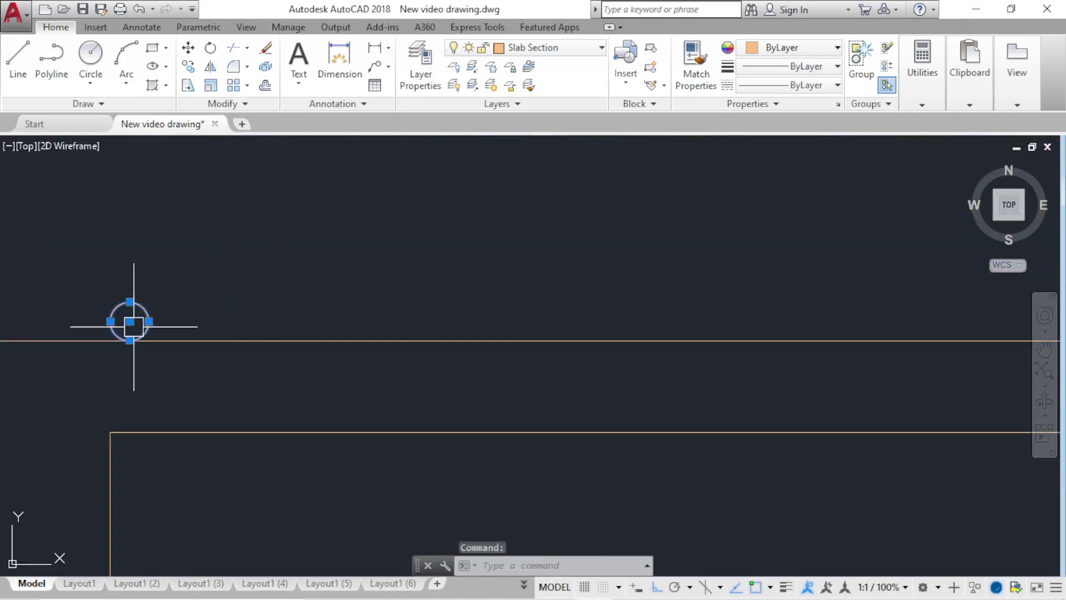
pyautogui.scroll(5, 90, 354)
pyautogui.write('cp')
pyautogui.press('Return')
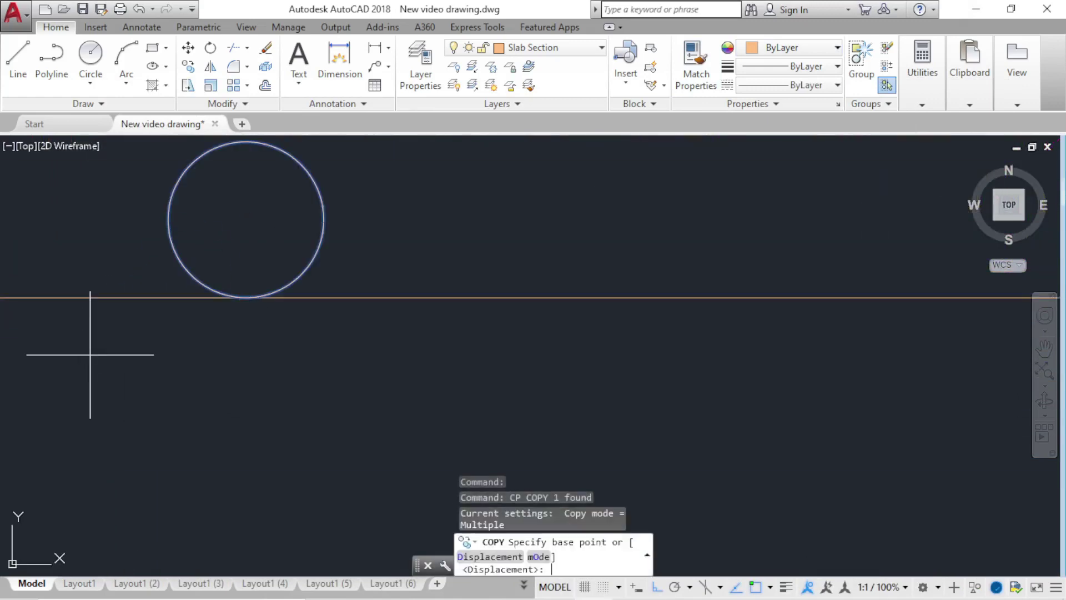
pyautogui.scroll(-2, 179, 312)
pyautogui.click(193, 307)
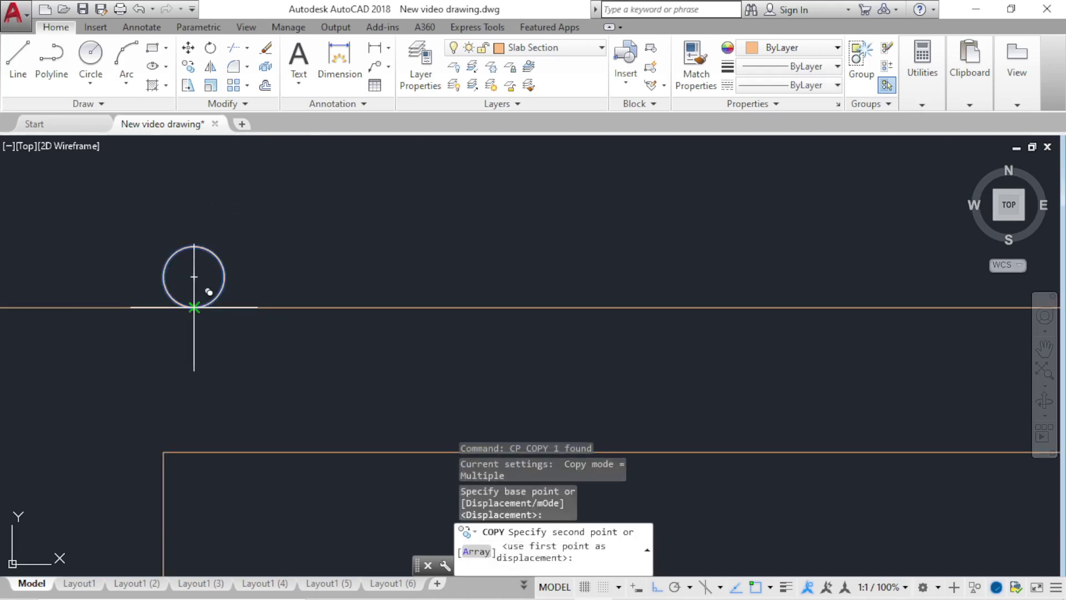
pyautogui.scroll(-2, 195, 310)
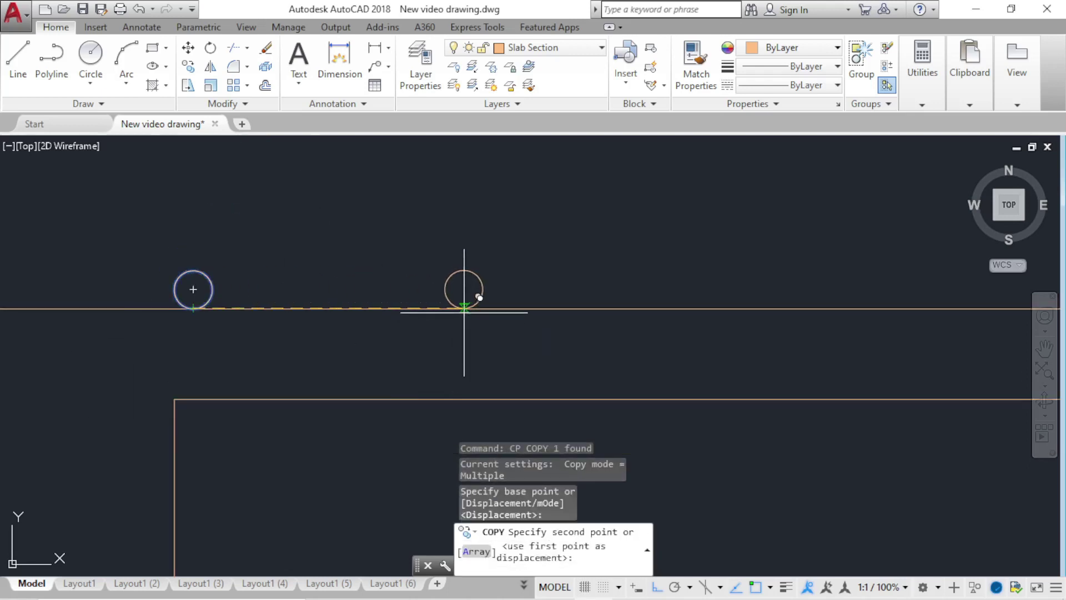
pyautogui.write('6')
pyautogui.press('Return')
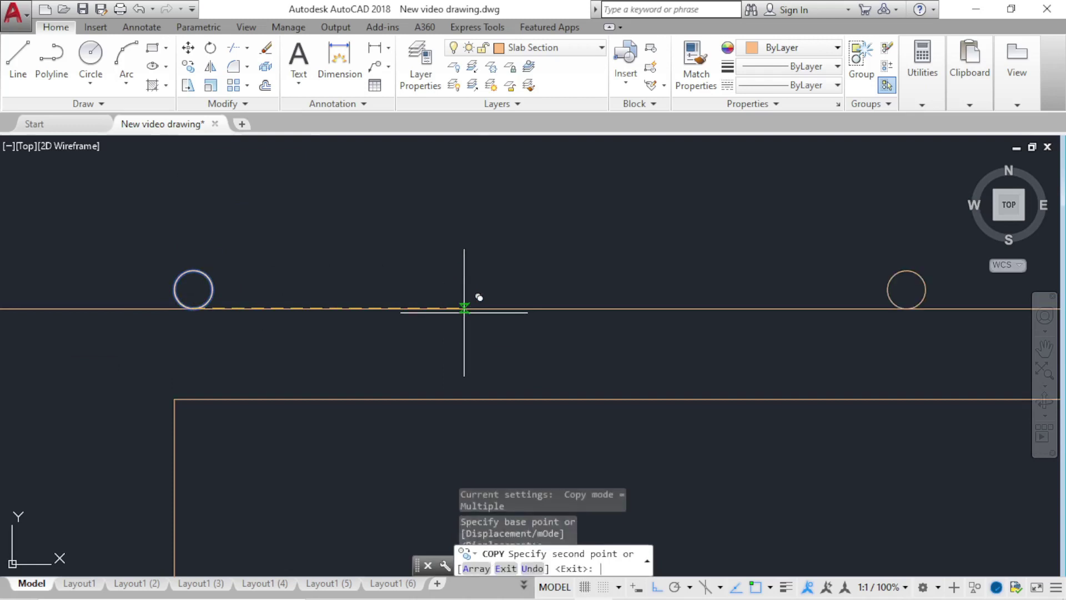
pyautogui.press('Escape')
# - Check the 6-inch spacing between the two circle tops with a linear dimension, then discard it
pyautogui.moveTo(864, 218); pyautogui.dragTo(724, 239, button='middle')
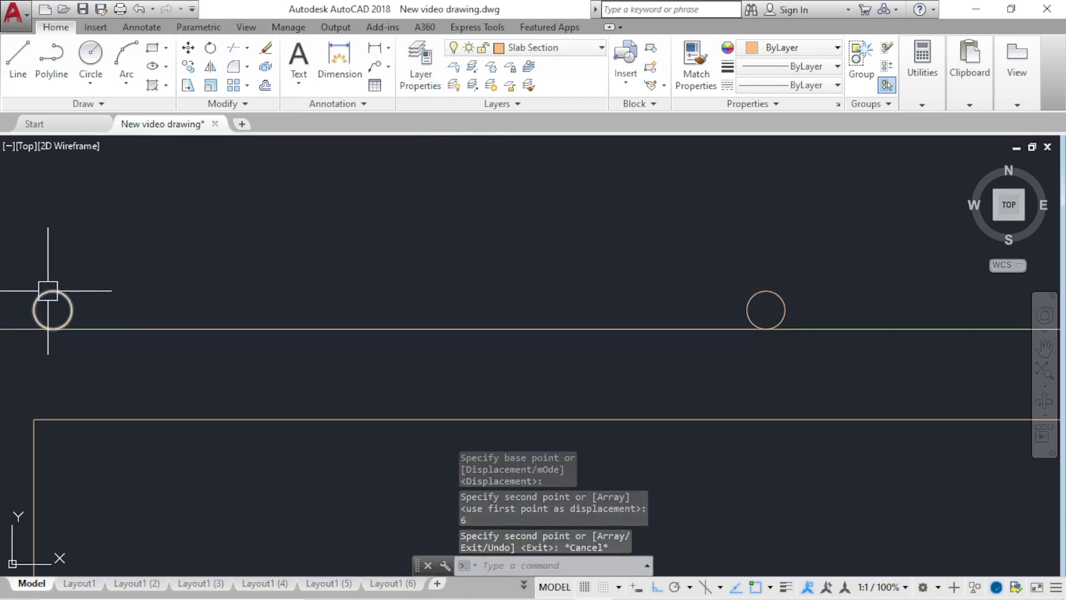
pyautogui.click(339, 58)
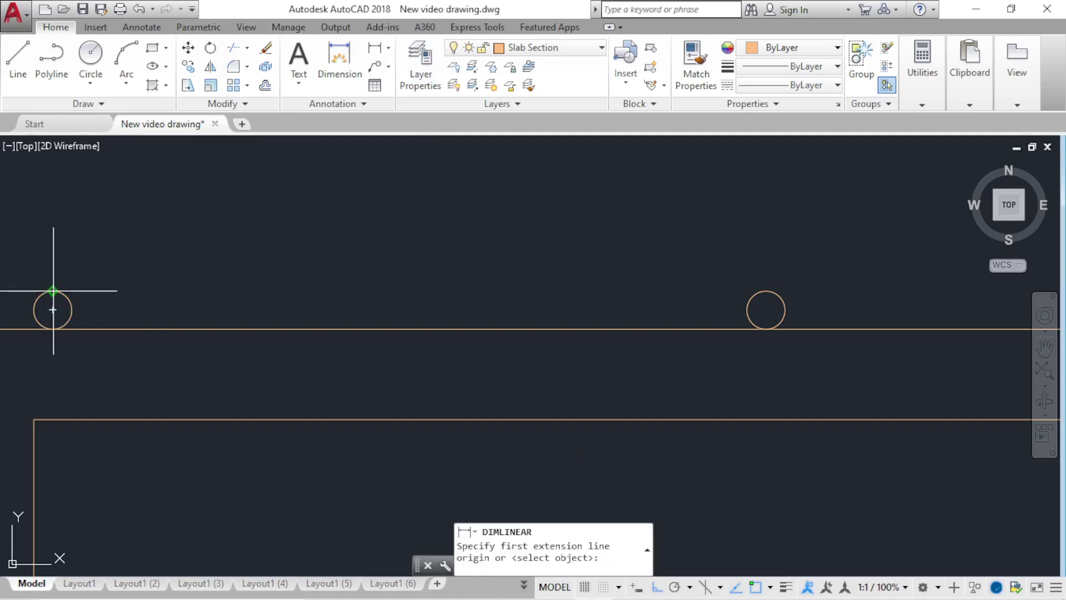
pyautogui.click(53, 290)
pyautogui.click(767, 290)
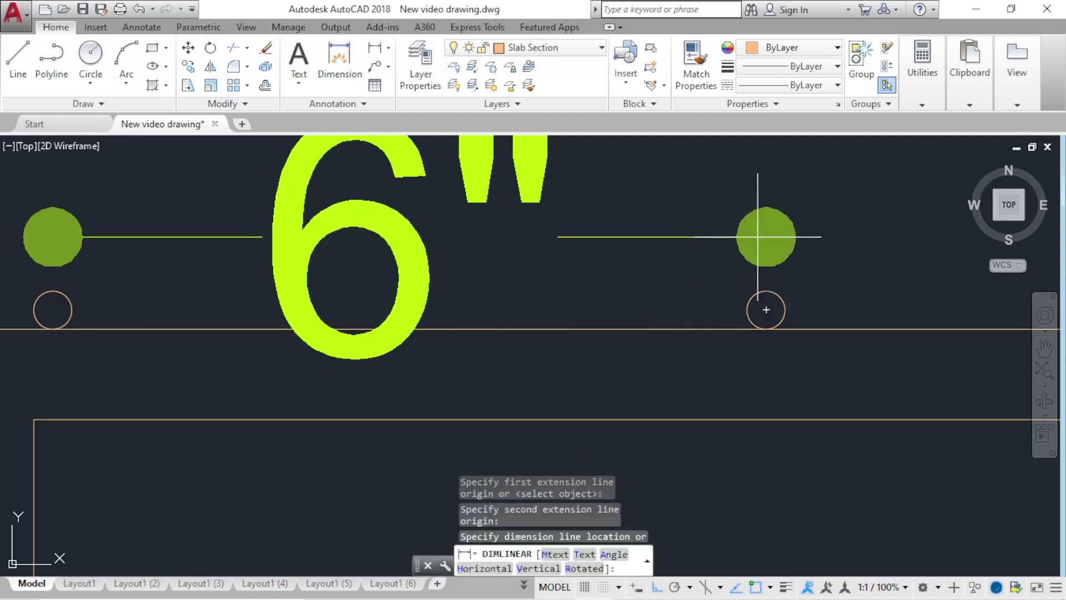
pyautogui.press('Escape')
# - Pan along the slab line and window-select the bar circle
pyautogui.scroll(-6, 535, 253)
pyautogui.moveTo(668, 300); pyautogui.dragTo(438, 393, button='middle')
pyautogui.scroll(2, 438, 393)
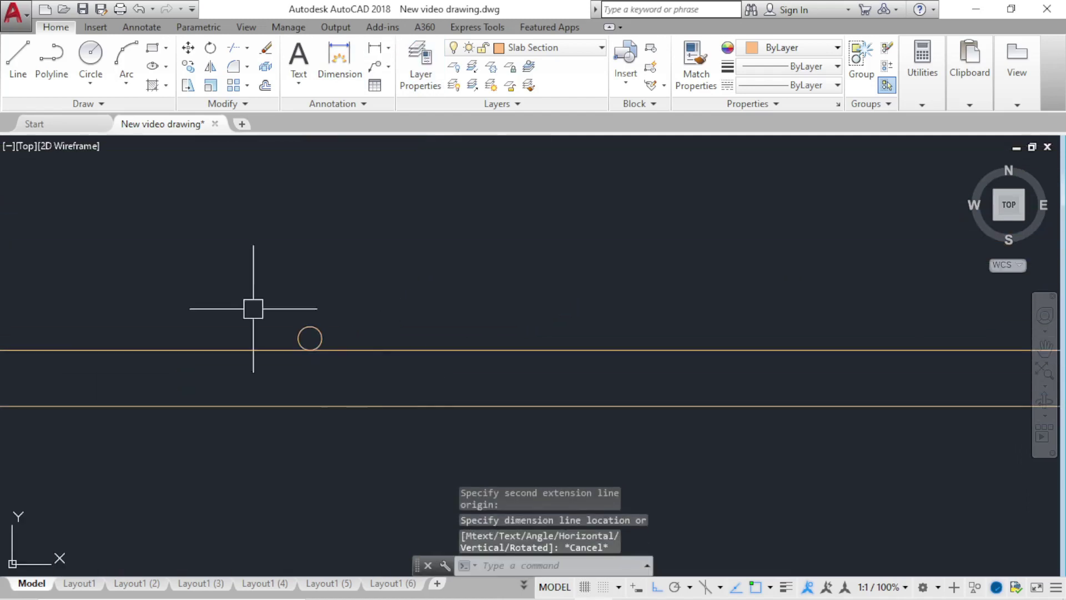
pyautogui.click(239, 294)
pyautogui.click(374, 371)
# - Copy the bar circle from its bottom point to two further positions along the bar line
pyautogui.scroll(-4, 600, 338)
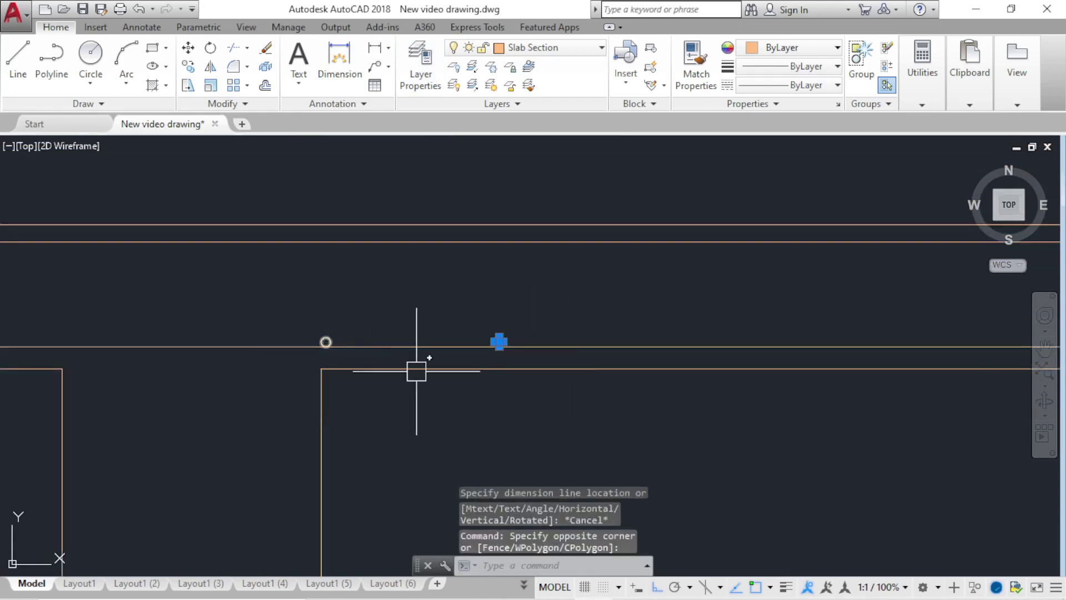
pyautogui.scroll(4, 294, 355)
pyautogui.write('cp')
pyautogui.press('Return')
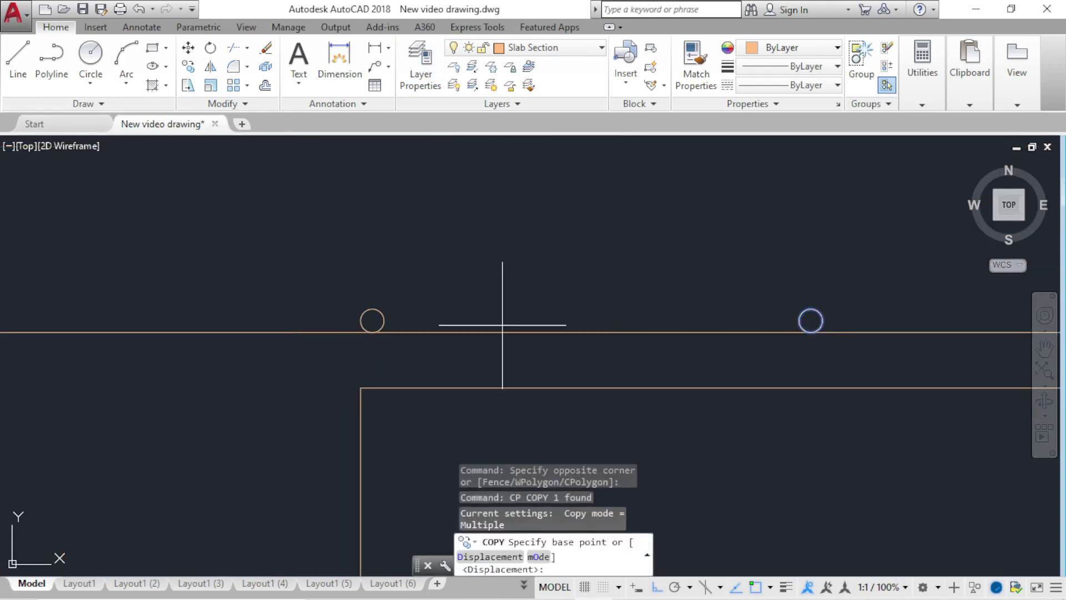
pyautogui.scroll(4, 503, 325)
pyautogui.scroll(-4, 66, 355)
pyautogui.scroll(4, 88, 349)
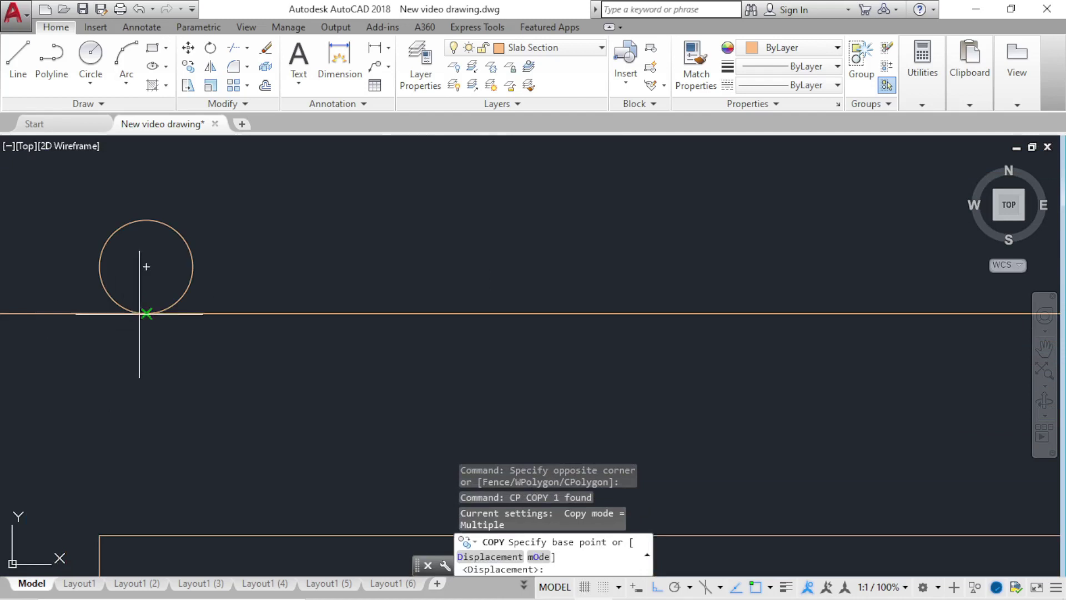
pyautogui.click(146, 313)
pyautogui.scroll(-4, 42, 312)
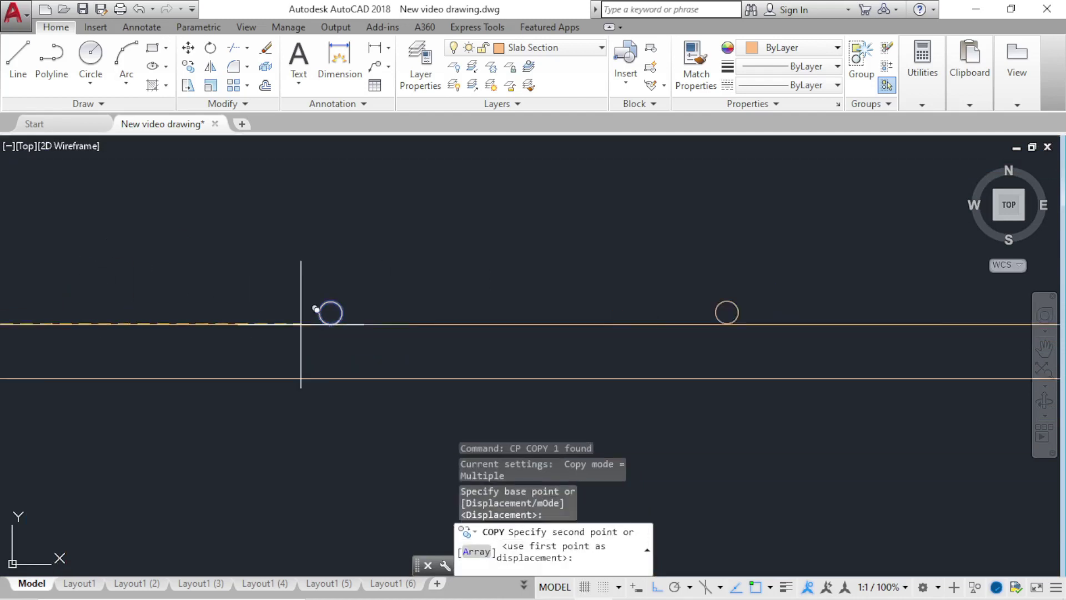
pyautogui.scroll(5, 362, 311)
pyautogui.scroll(2, 364, 327)
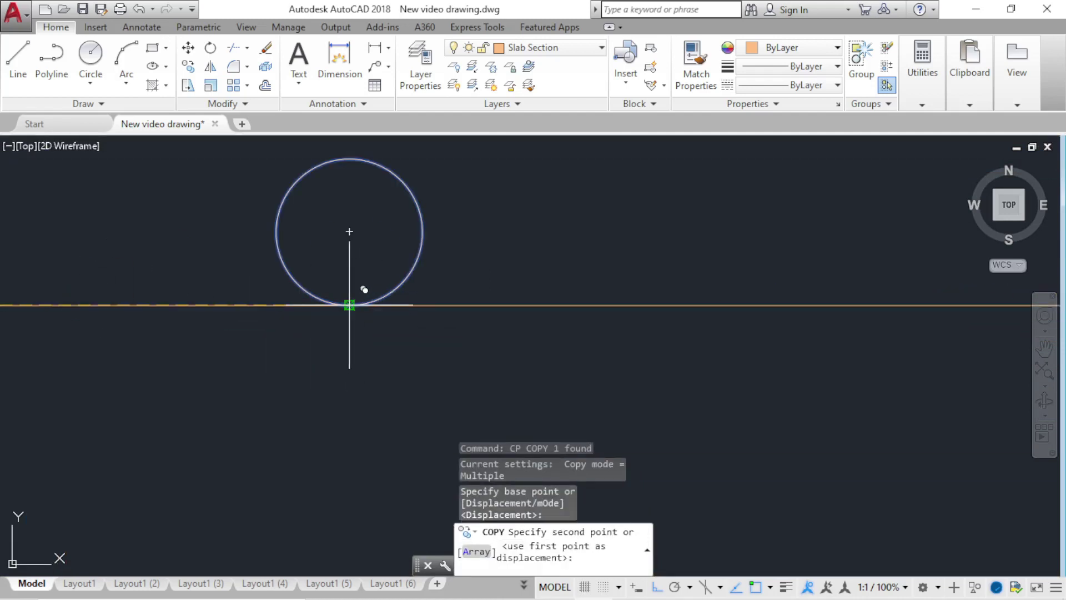
pyautogui.click(349, 305)
pyautogui.scroll(-5, 86, 308)
pyautogui.scroll(3, 492, 307)
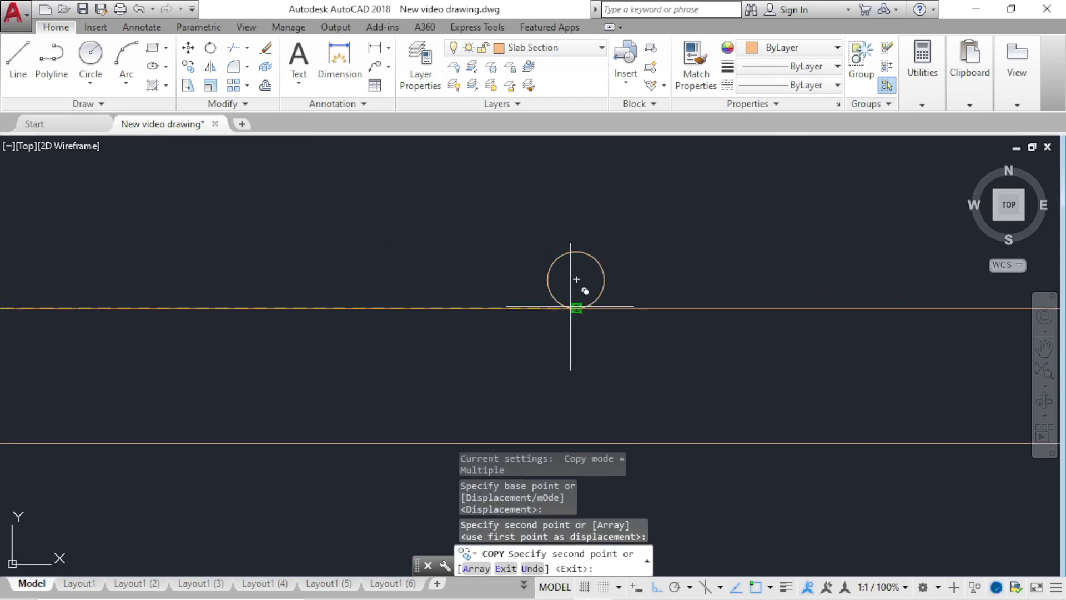
pyautogui.click(577, 308)
# - Place one more circle copy along the bar line and end the copy
pyautogui.scroll(-5, 198, 309)
pyautogui.scroll(3, 178, 328)
pyautogui.scroll(-3, 312, 326)
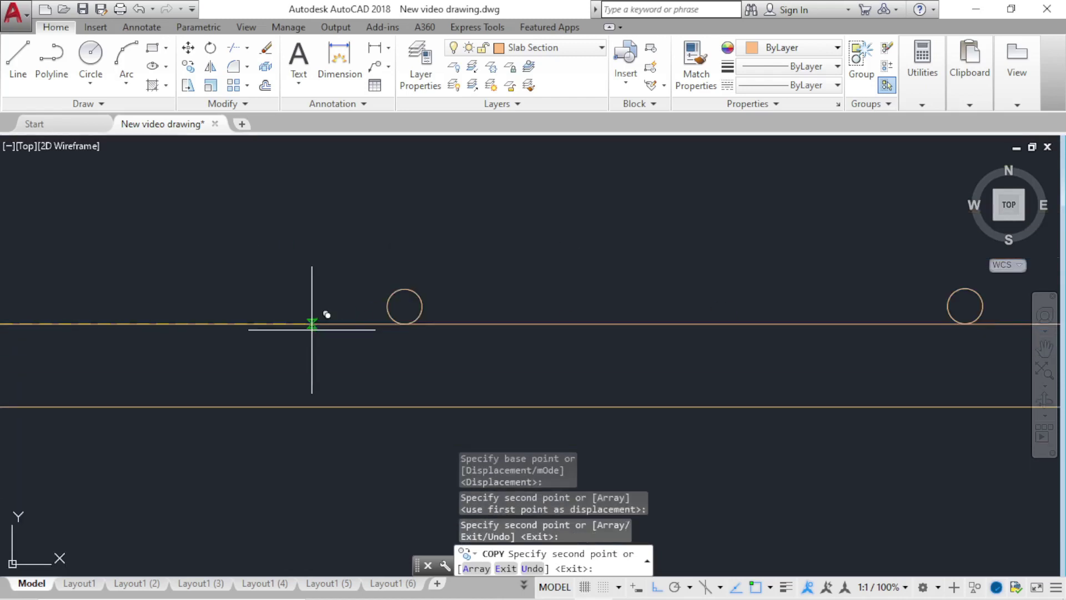
pyautogui.scroll(4, 409, 321)
pyautogui.scroll(2, 409, 321)
pyautogui.click(380, 328)
pyautogui.scroll(-5, 555, 356)
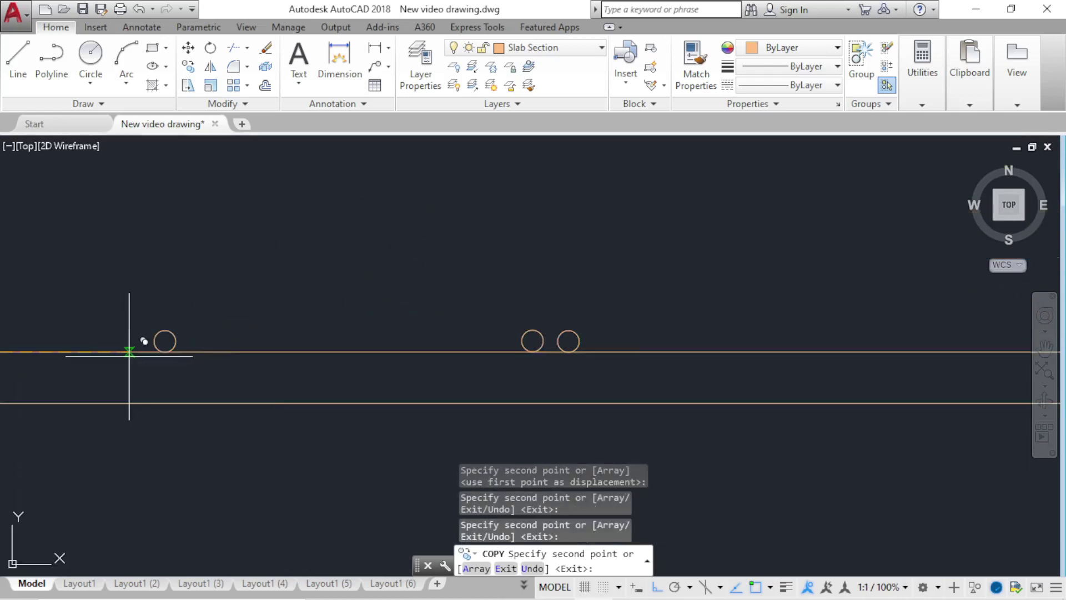
pyautogui.scroll(5, 557, 343)
pyautogui.scroll(4, 533, 349)
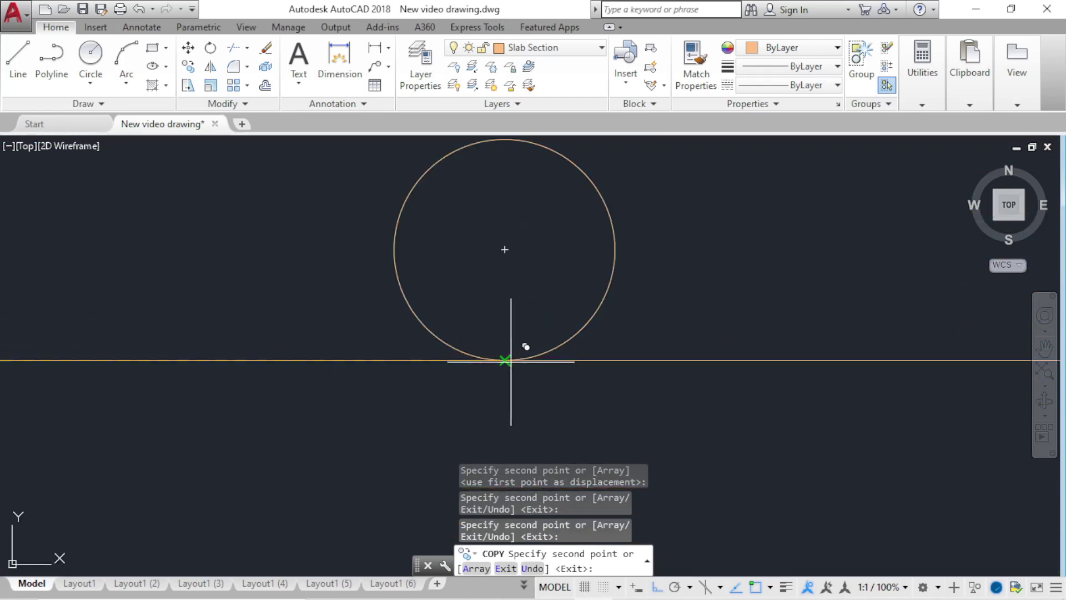
pyautogui.scroll(-5, 333, 383)
pyautogui.scroll(5, 454, 381)
pyautogui.scroll(3, 409, 464)
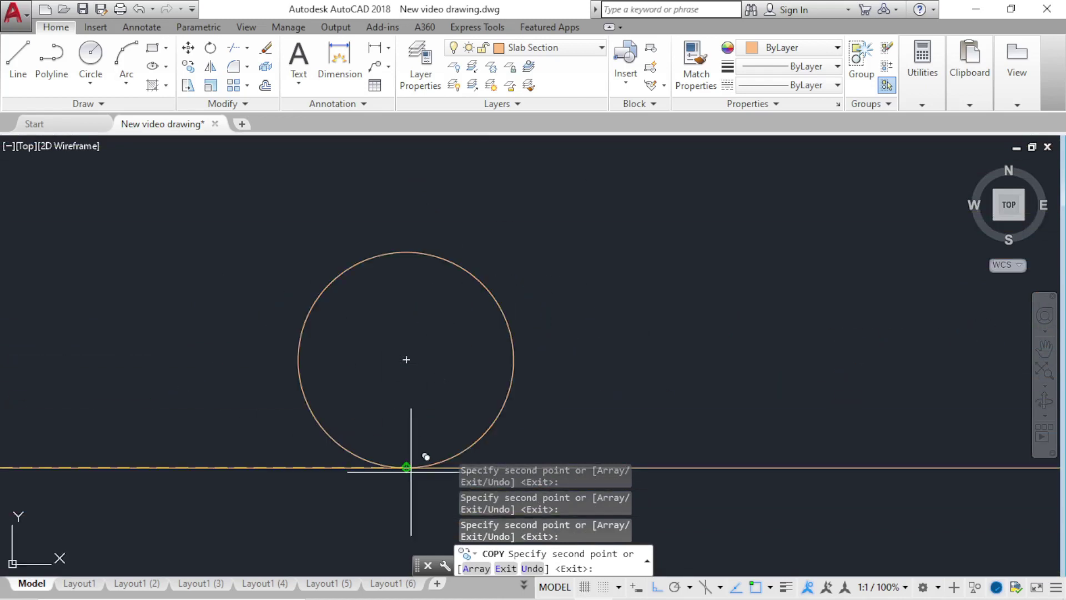
pyautogui.scroll(-3, 322, 343)
pyautogui.press('Escape')
# - Copy another selected circle to additional positions along the slab line
pyautogui.scroll(3, 119, 381)
pyautogui.click(119, 381)
pyautogui.write('cp')
pyautogui.press('Return')
pyautogui.scroll(-3, 393, 297)
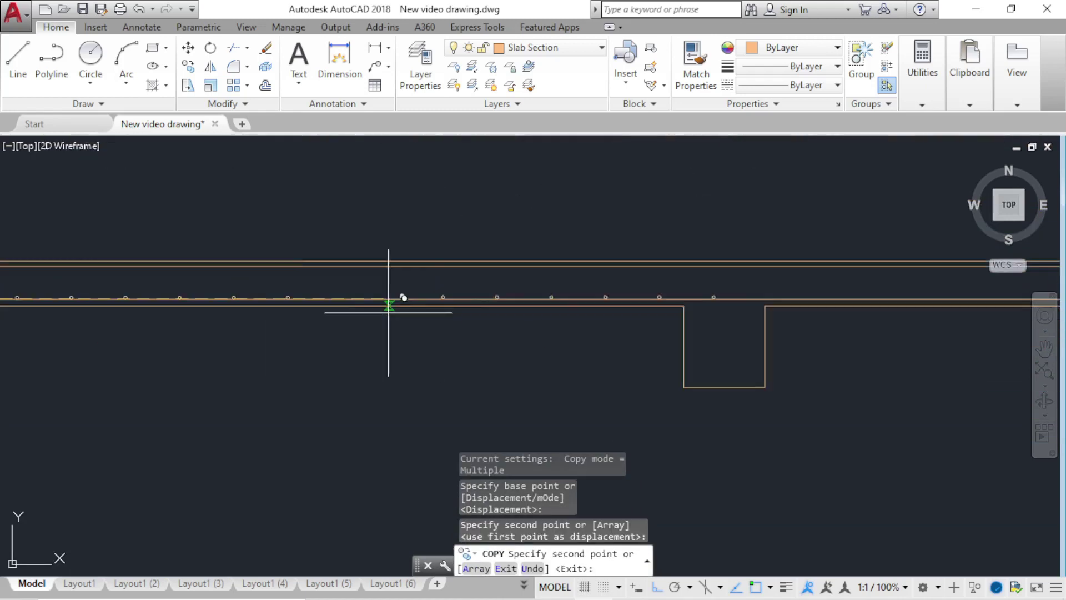
pyautogui.click(8, 304)
pyautogui.scroll(3, 261, 285)
pyautogui.click(262, 285)
pyautogui.scroll(-3, 178, 305)
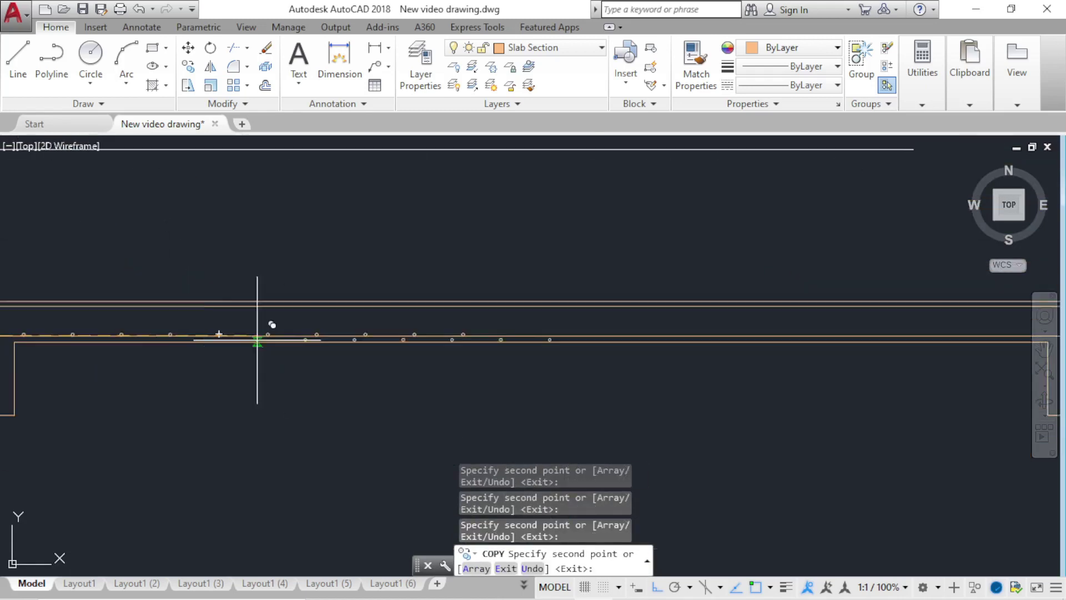
pyautogui.scroll(3, 414, 303)
pyautogui.scroll(-3, 422, 333)
pyautogui.scroll(3, 428, 357)
pyautogui.scroll(-3, 352, 368)
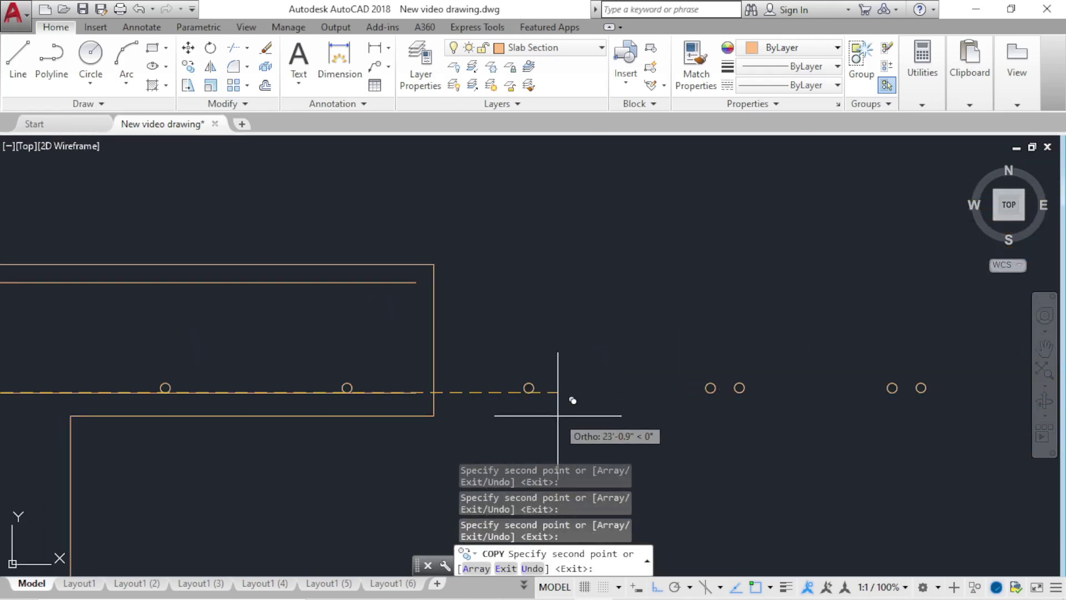
pyautogui.press('Escape')
# - Window-select and erase the three surplus circles
pyautogui.click(499, 347)
pyautogui.press('Delete')
pyautogui.scroll(-3, 666, 424)
pyautogui.scroll(-2, 754, 417)
# - Pan and zoom along the slab section to bring the beam notch into view
pyautogui.scroll(-2, 273, 423)
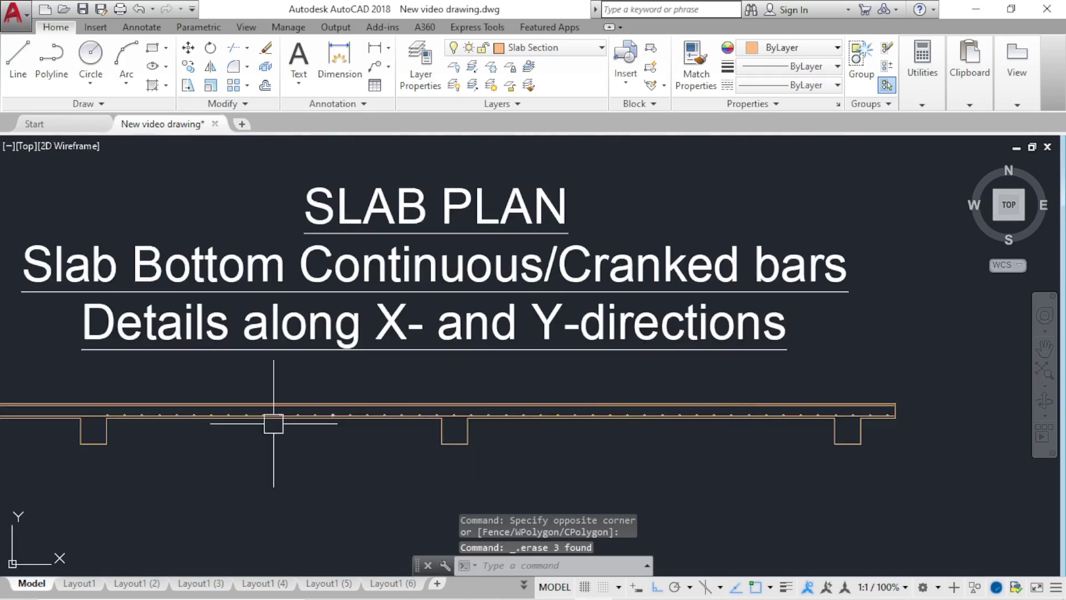
pyautogui.scroll(3, 333, 400)
pyautogui.scroll(-3, 309, 428)
pyautogui.moveTo(310, 428)
pyautogui.mouseDown(button='middle')
pyautogui.moveTo(393, 440)
pyautogui.moveTo(303, 441)
pyautogui.moveTo(384, 426)
pyautogui.mouseUp(button='middle')
pyautogui.scroll(4, 384, 426)
pyautogui.scroll(2, 781, 397)
pyautogui.moveTo(781, 397)
pyautogui.mouseDown(button='middle')
pyautogui.moveTo(392, 440)
pyautogui.moveTo(208, 435)
pyautogui.mouseUp(button='middle')
pyautogui.scroll(-2, 209, 435)
pyautogui.moveTo(438, 452); pyautogui.dragTo(111, 460, button='middle')
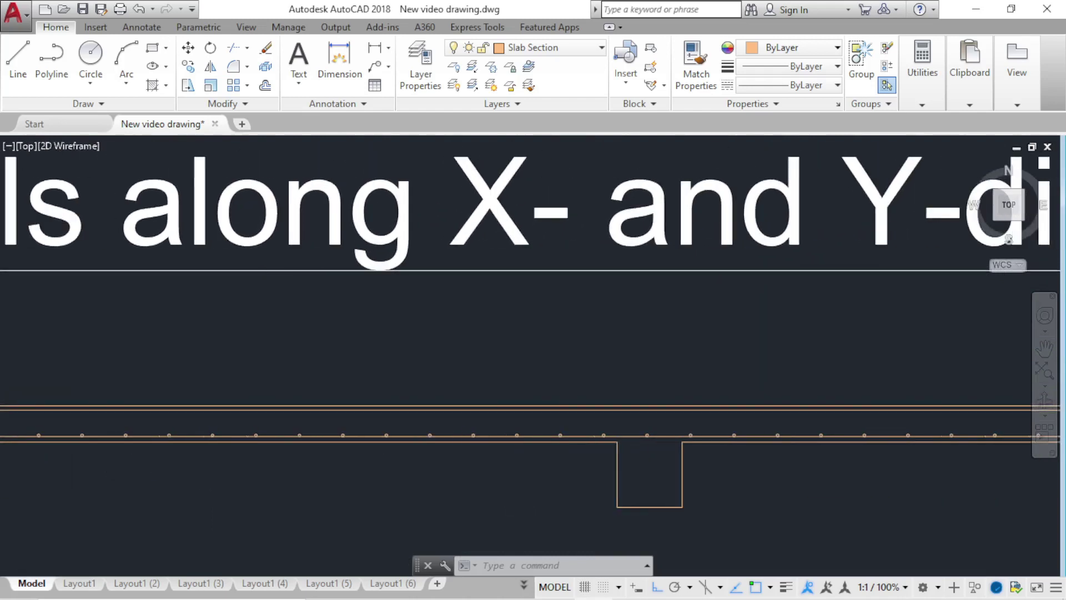
pyautogui.scroll(2, 490, 435)
pyautogui.scroll(2, 474, 419)
pyautogui.scroll(-3, 535, 333)
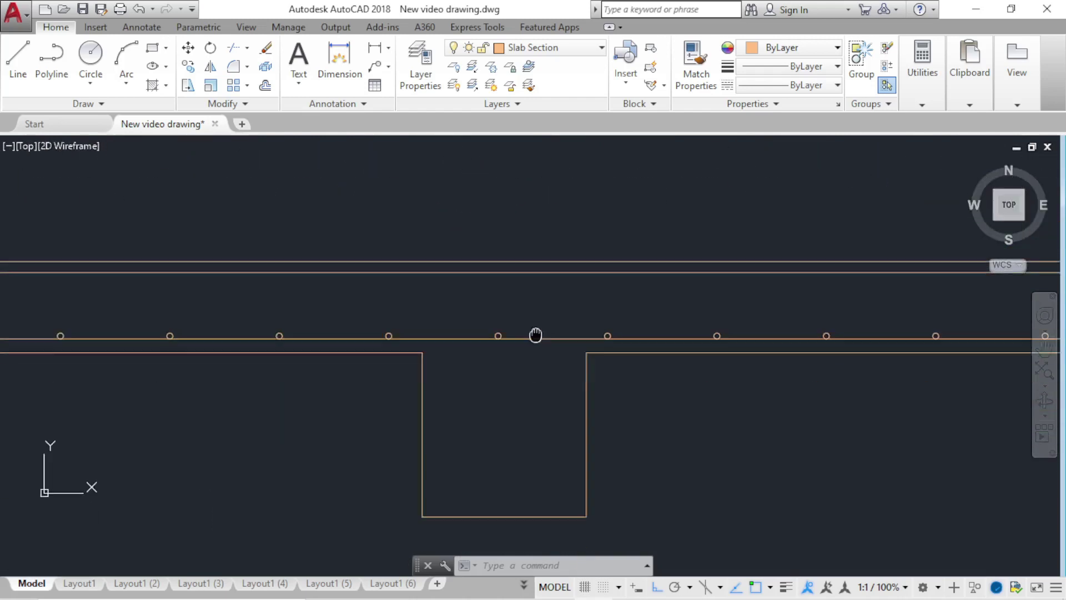
pyautogui.moveTo(535, 333); pyautogui.dragTo(514, 313, button='middle')
pyautogui.scroll(2, 494, 416)
pyautogui.moveTo(485, 421); pyautogui.dragTo(457, 492, button='middle')
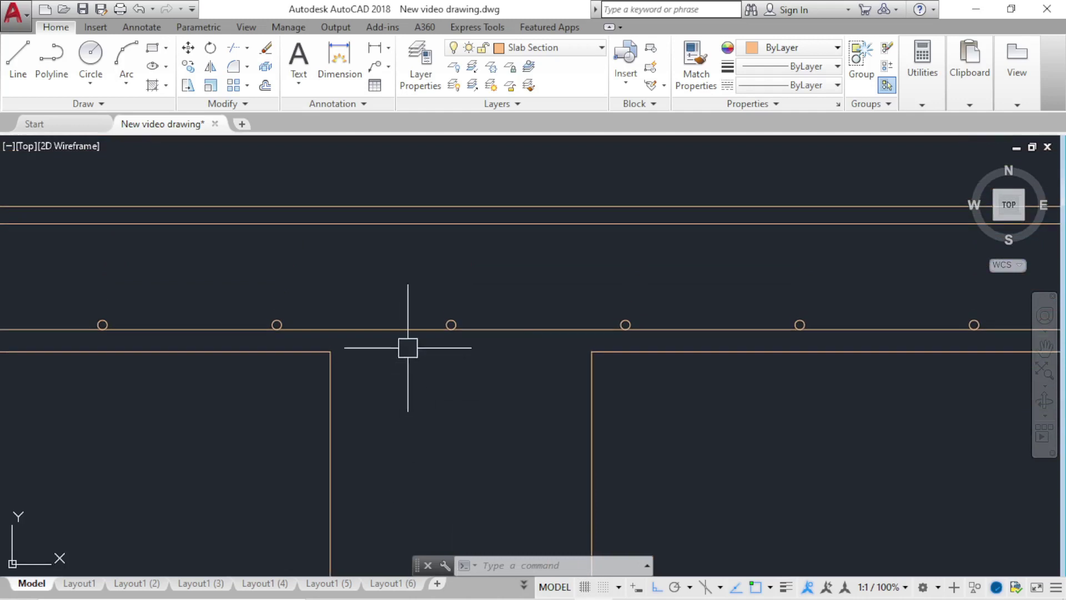
pyautogui.scroll(-2, 383, 294)
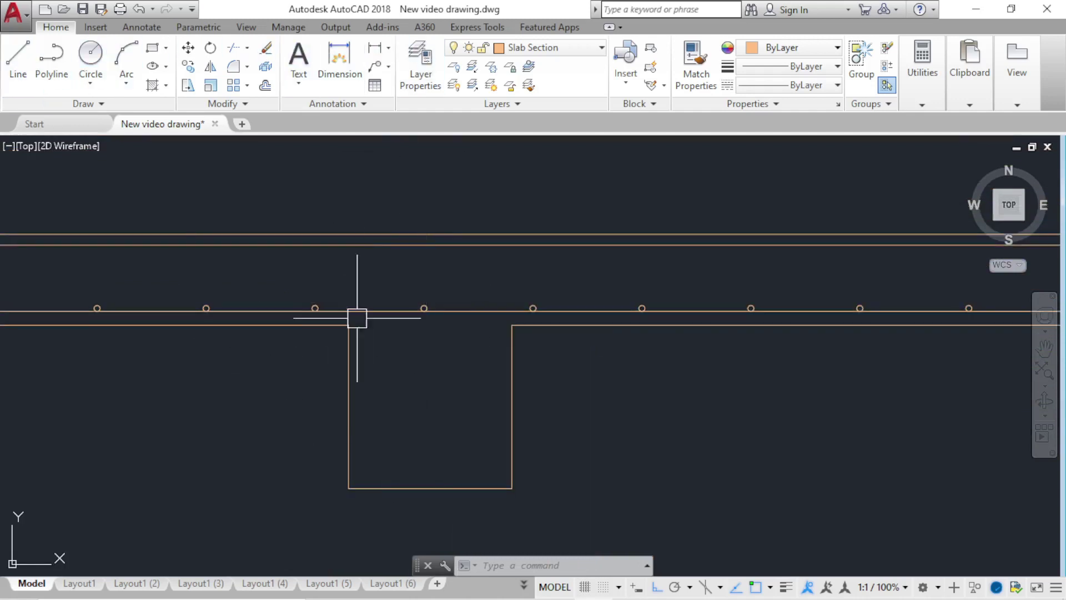
pyautogui.scroll(2, 413, 351)
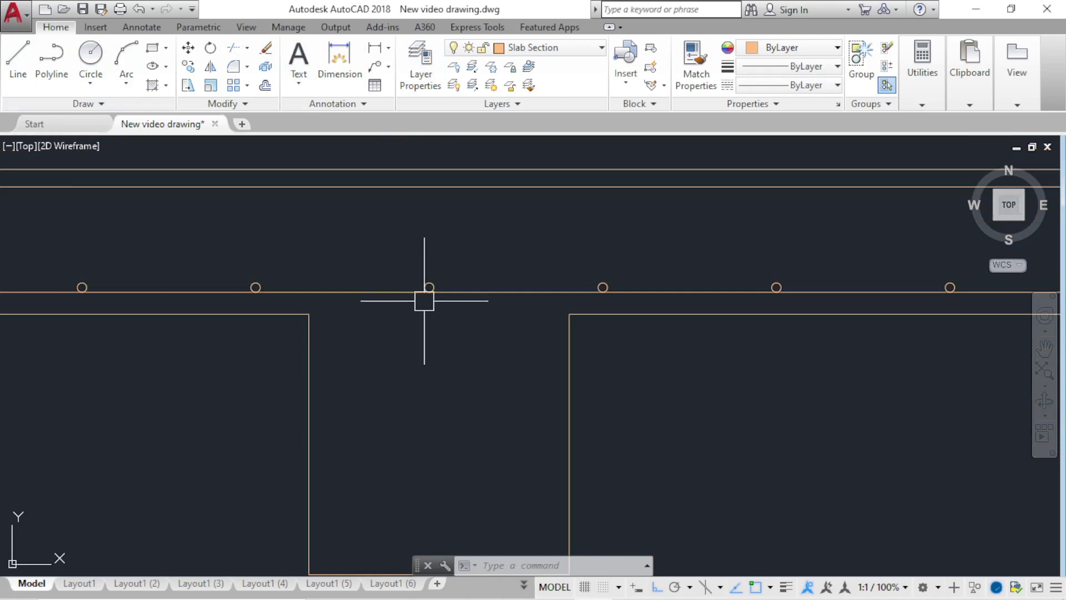
# - Window-select and erase the surplus circle above the beam gap
pyautogui.click(367, 256)
pyautogui.click(487, 352)
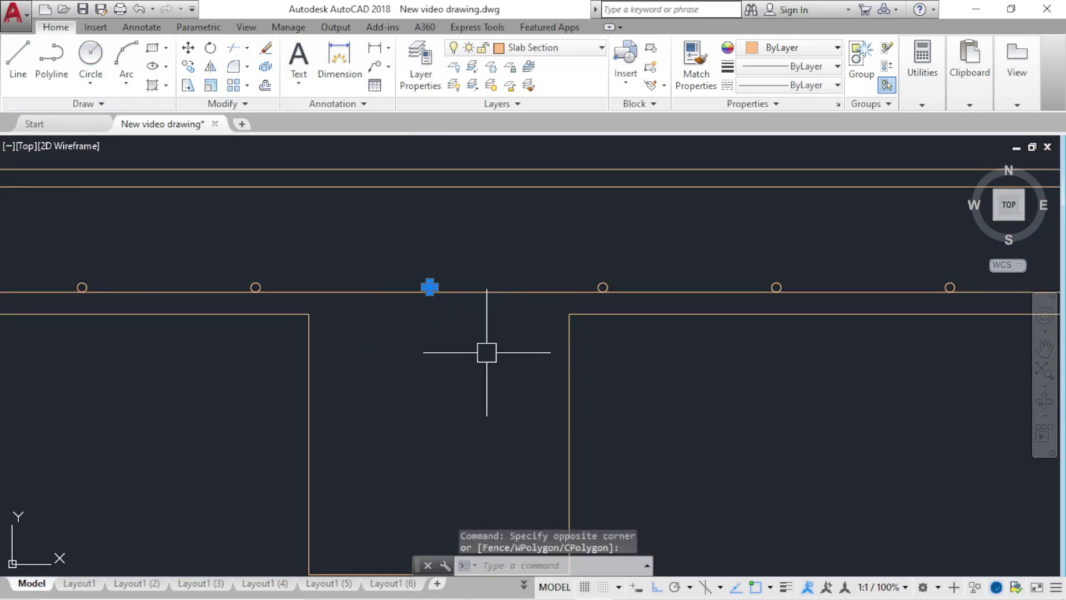
pyautogui.press('Delete')
pyautogui.scroll(-5, 274, 310)
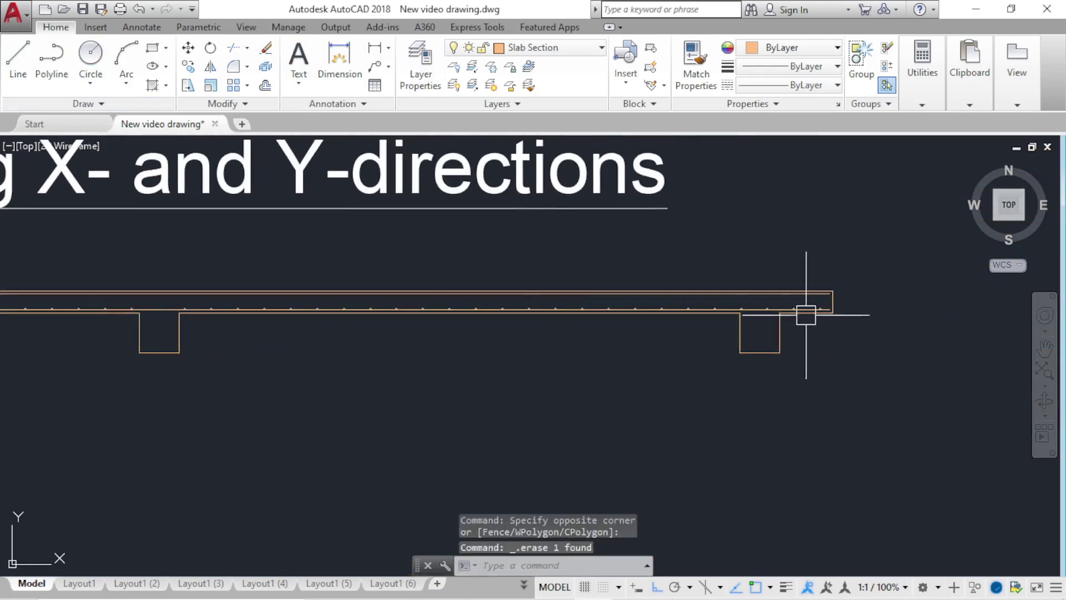
pyautogui.scroll(5, 805, 314)
pyautogui.scroll(2, 654, 285)
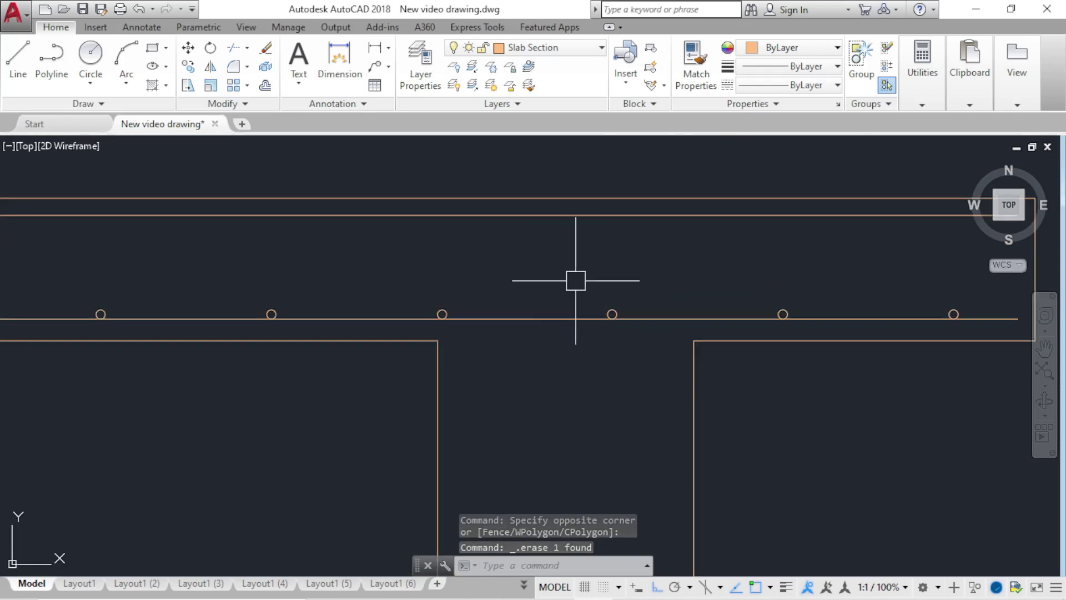
# - Make another window selection, then pan along the slab to inspect the rib's bottom bars
pyautogui.click(576, 280)
pyautogui.click(654, 352)
pyautogui.scroll(3, 571, 340)
pyautogui.scroll(3, 611, 311)
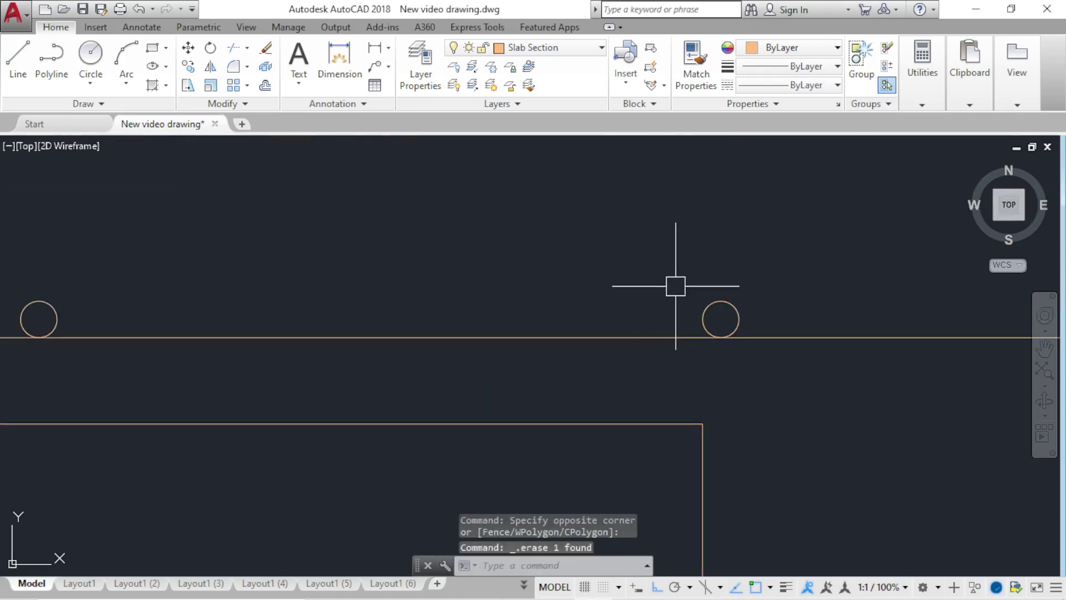
pyautogui.scroll(-2, 671, 358)
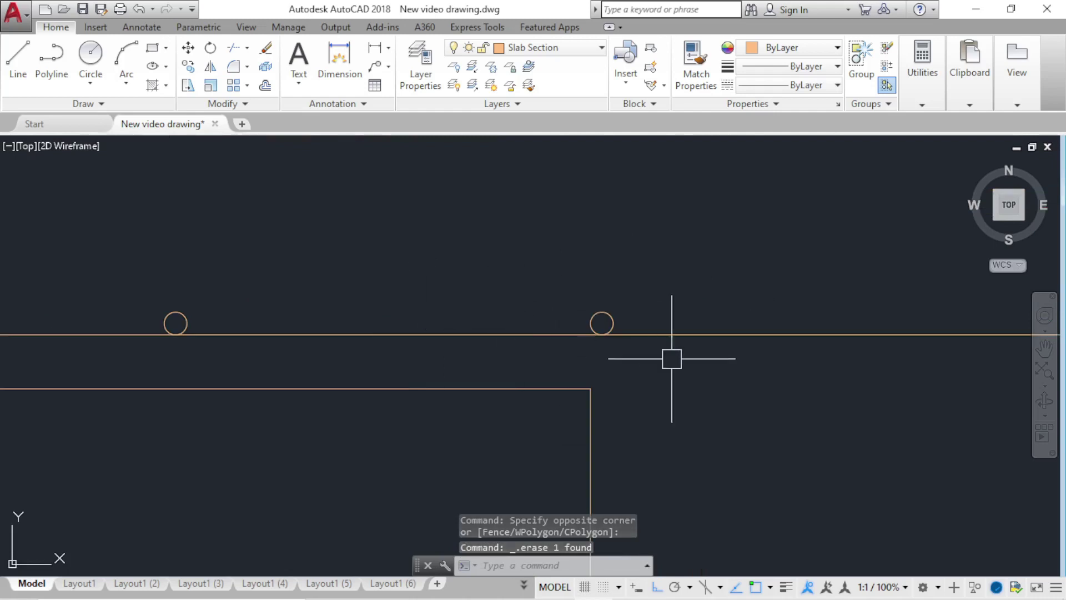
pyautogui.scroll(-4, 457, 329)
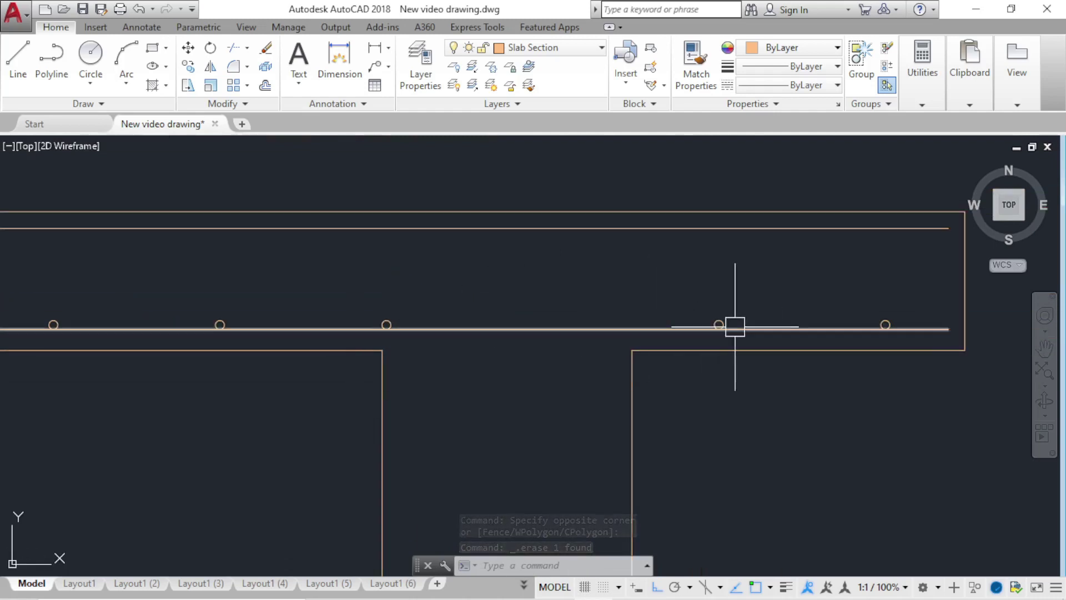
pyautogui.moveTo(856, 340)
pyautogui.mouseDown(button='middle')
pyautogui.moveTo(779, 346)
pyautogui.moveTo(798, 322)
pyautogui.mouseUp(button='middle')
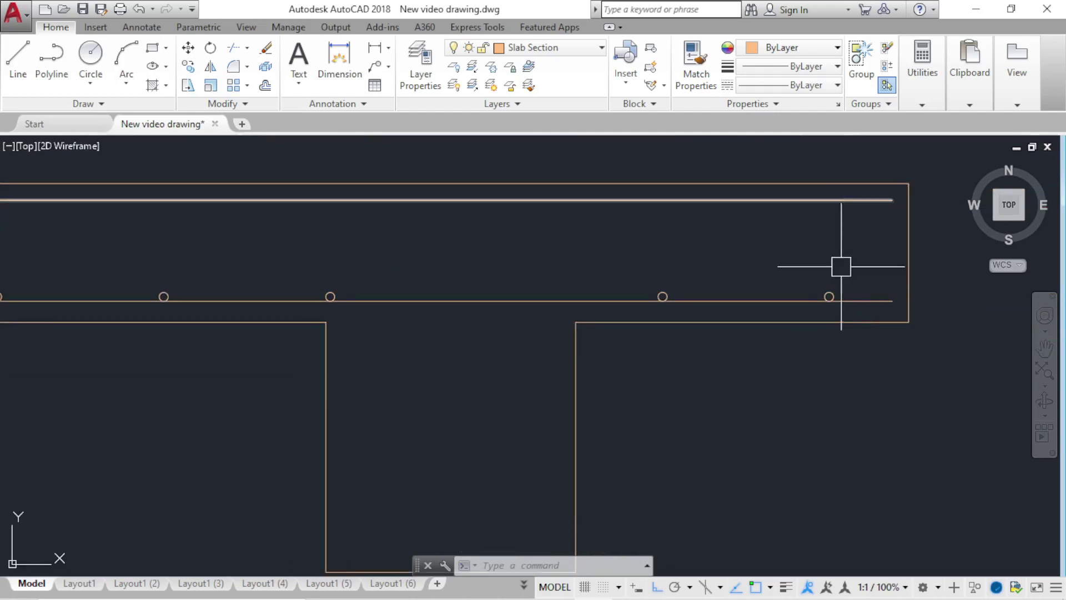
pyautogui.scroll(4, 850, 281)
pyautogui.scroll(-3, 853, 289)
pyautogui.scroll(-3, 818, 316)
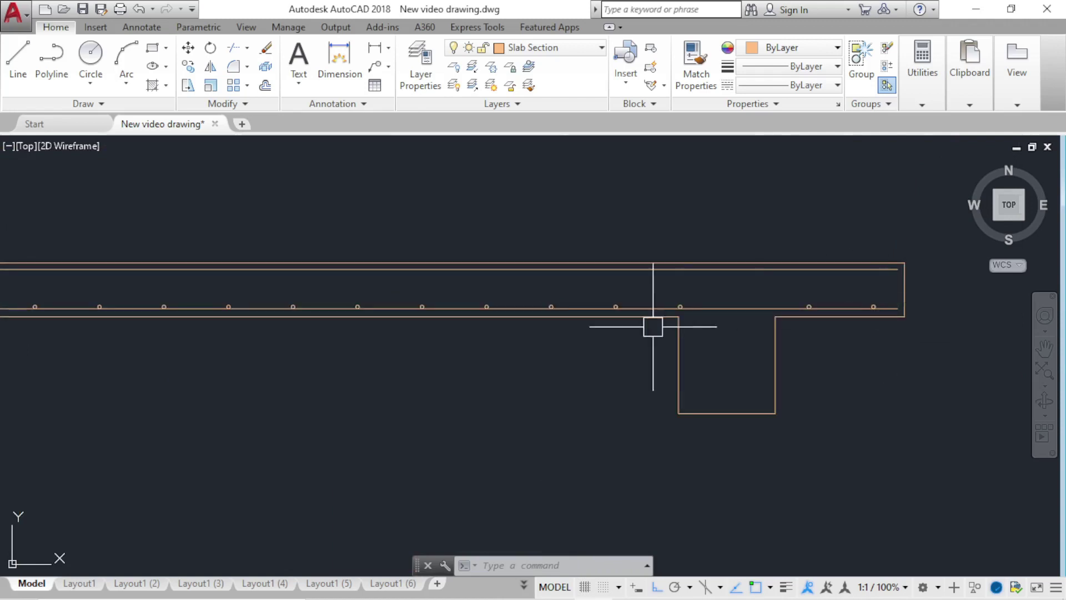
pyautogui.moveTo(652, 324); pyautogui.dragTo(722, 331, button='middle')
pyautogui.scroll(4, 794, 309)
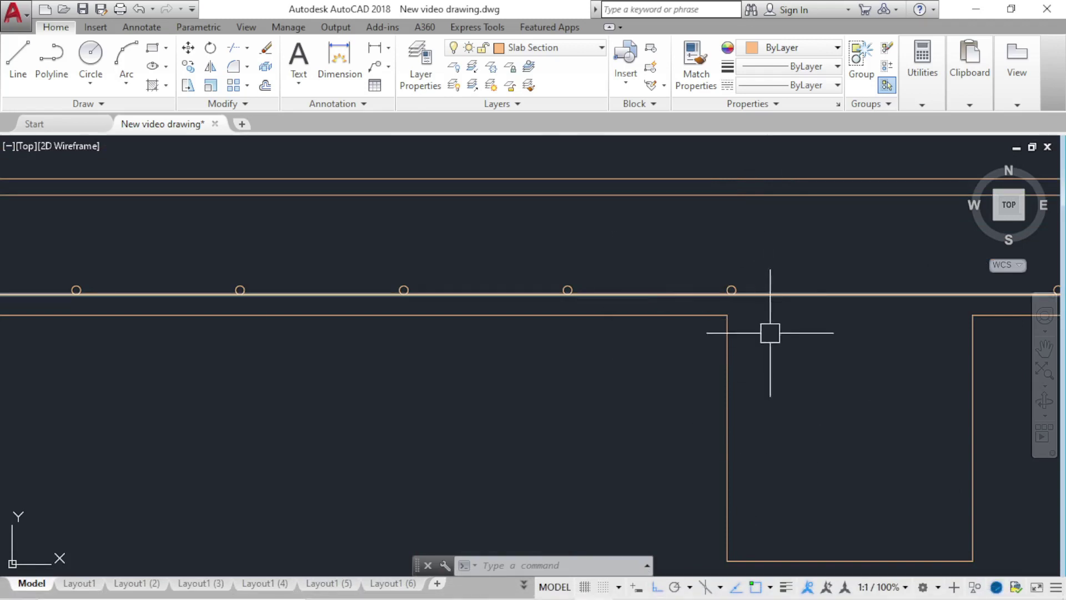
# - Pan along the slab section to the next rib and select one bottom bar circle
pyautogui.moveTo(732, 365); pyautogui.dragTo(424, 370, button='middle')
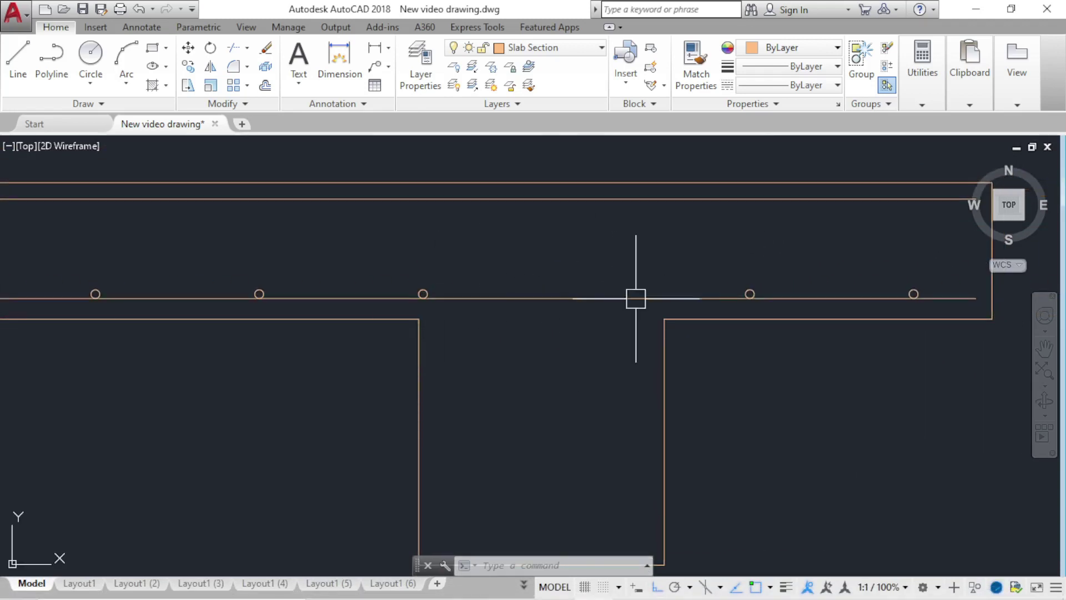
pyautogui.scroll(-2, 572, 286)
pyautogui.scroll(6, 618, 290)
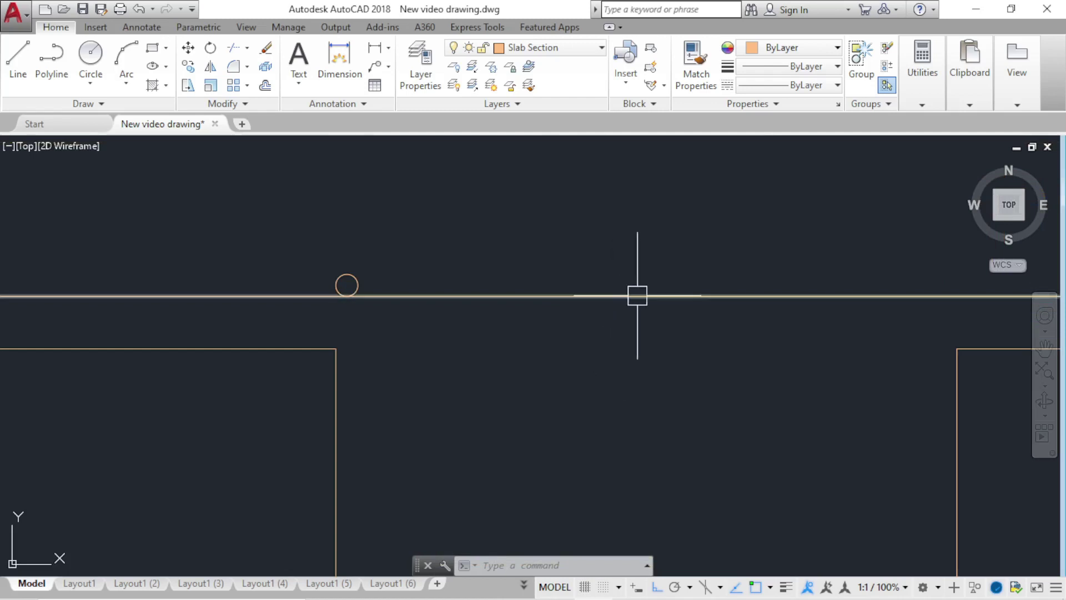
pyautogui.scroll(-4, 635, 295)
pyautogui.scroll(-4, 590, 290)
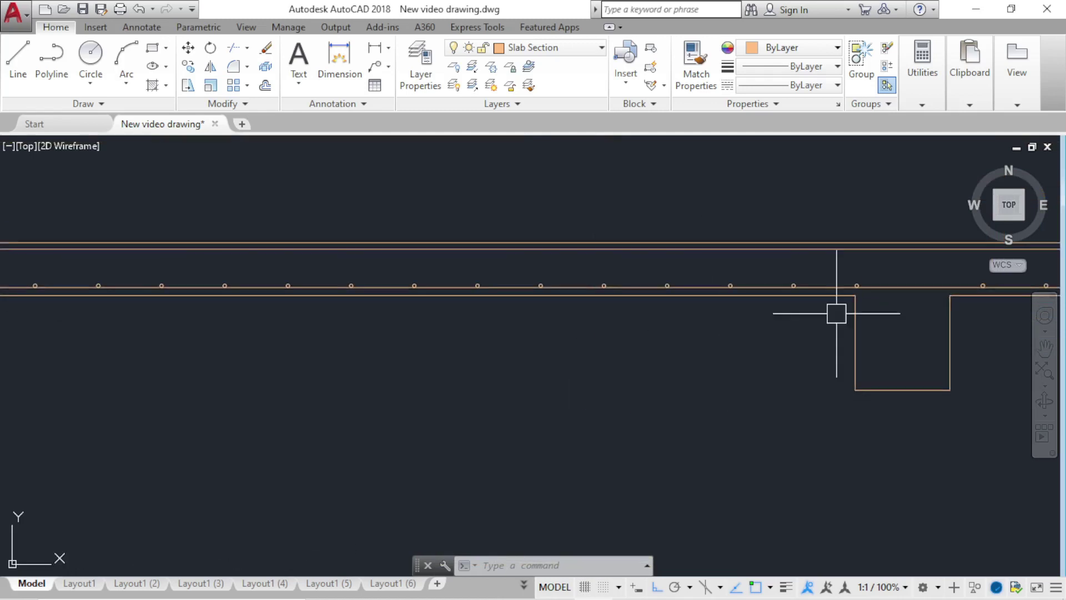
pyautogui.scroll(-4, 799, 307)
pyautogui.moveTo(798, 307)
pyautogui.mouseDown(button='middle')
pyautogui.moveTo(799, 337)
pyautogui.moveTo(942, 340)
pyautogui.mouseUp(button='middle')
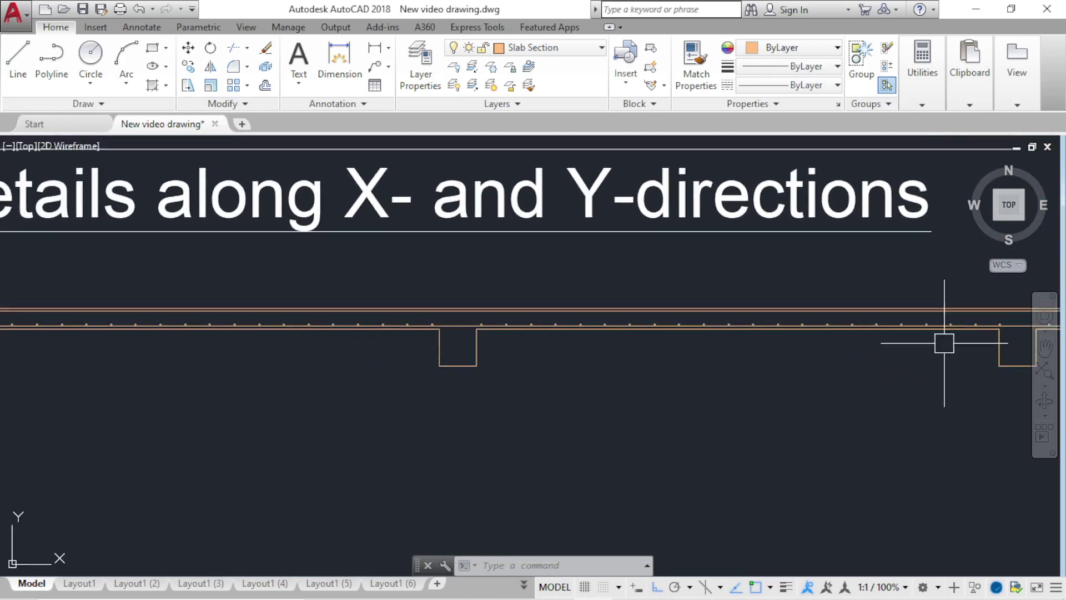
pyautogui.moveTo(361, 367)
pyautogui.mouseDown(button='middle')
pyautogui.moveTo(480, 375)
pyautogui.moveTo(509, 305)
pyautogui.mouseUp(button='middle')
pyautogui.scroll(4, 392, 354)
pyautogui.scroll(4, 305, 369)
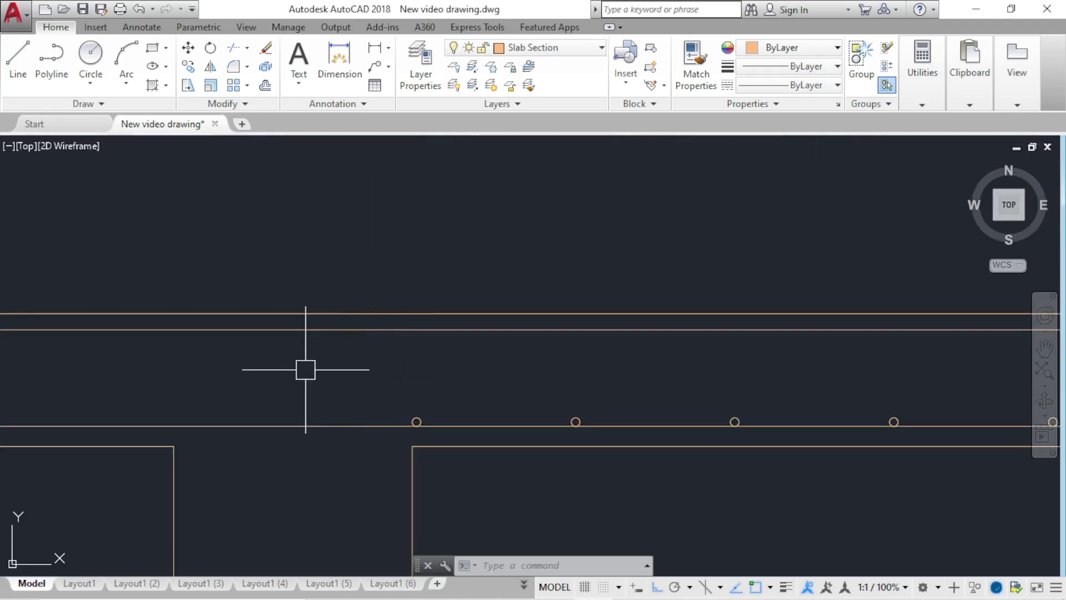
pyautogui.scroll(-2, 395, 384)
pyautogui.scroll(4, 417, 405)
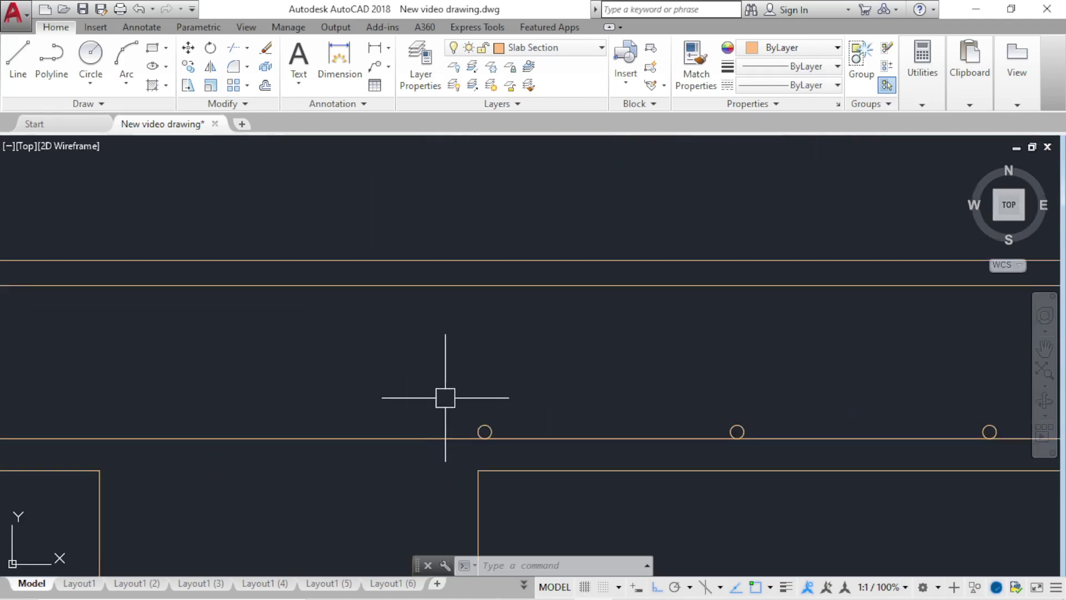
pyautogui.click(444, 397)
pyautogui.click(536, 453)
# - Copy the bar circle with CP, then cancel a stray line and delete the misplaced copy
pyautogui.write('cp')
pyautogui.press('Return')
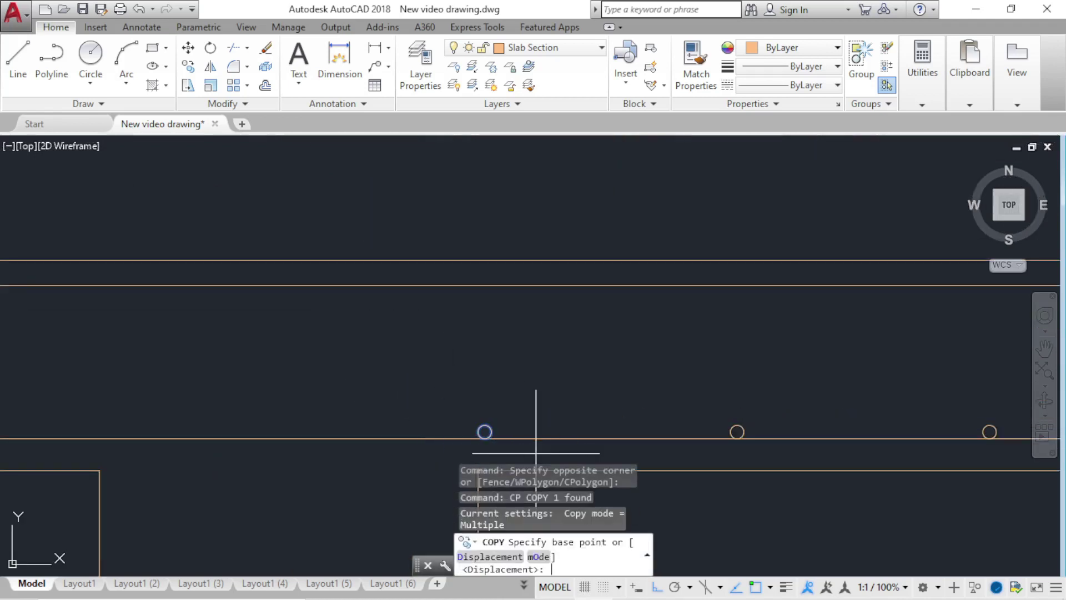
pyautogui.scroll(2, 483, 453)
pyautogui.scroll(2, 492, 439)
pyautogui.click(501, 416)
pyautogui.scroll(-3, 488, 409)
pyautogui.click(291, 399)
pyautogui.press('Escape')
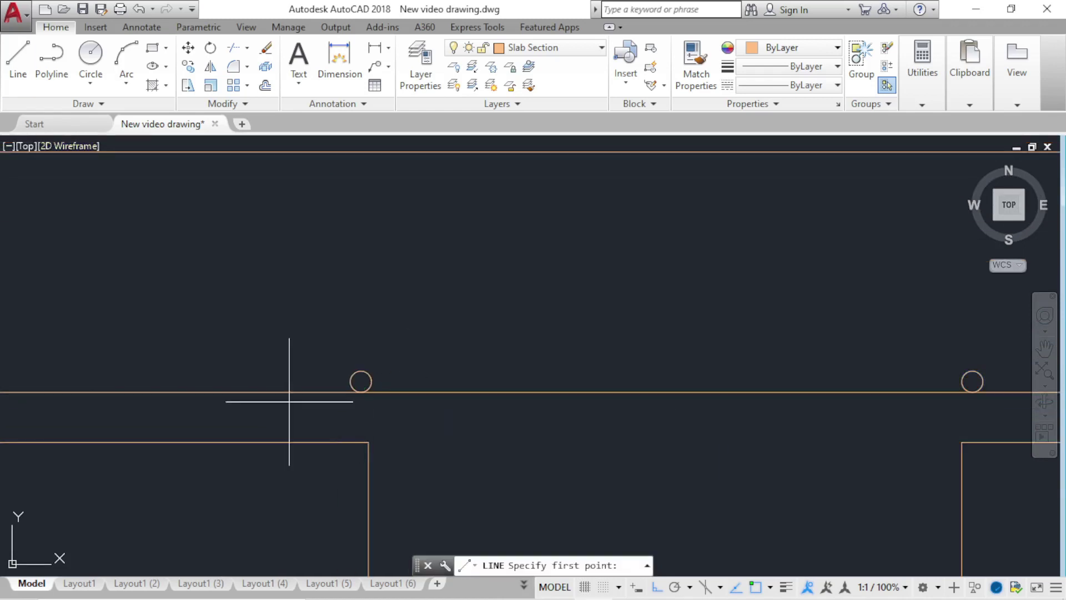
pyautogui.click(468, 286)
pyautogui.press('Delete')
# - Copy the bar circle from its centre, placing three more copies along the bar line
pyautogui.click(389, 355)
pyautogui.write('cp')
pyautogui.press('Return')
pyautogui.click(415, 381)
pyautogui.scroll(3, 364, 297)
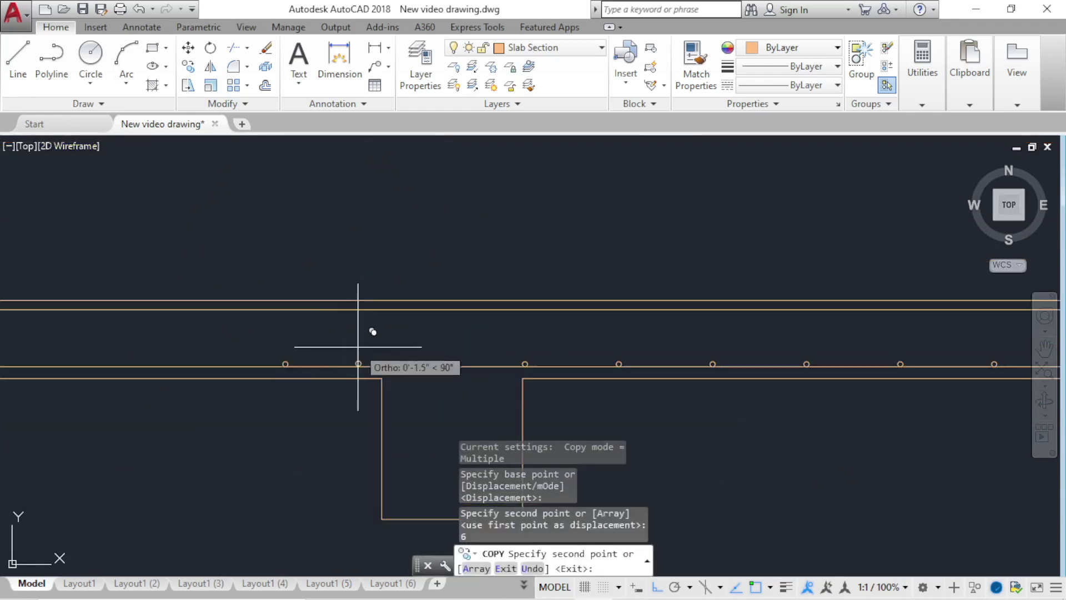
pyautogui.click(442, 193)
pyautogui.scroll(-3, 436, 190)
pyautogui.click(975, 231)
pyautogui.scroll(3, 564, 285)
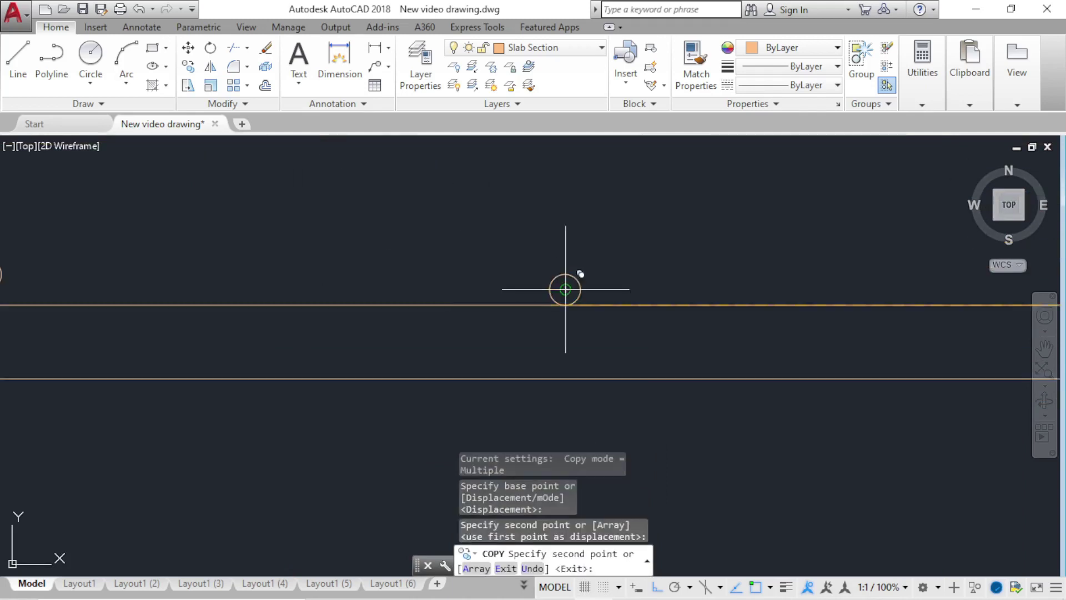
pyautogui.click(564, 286)
pyautogui.click(697, 286)
pyautogui.press('Escape')
pyautogui.scroll(-3, 373, 166)
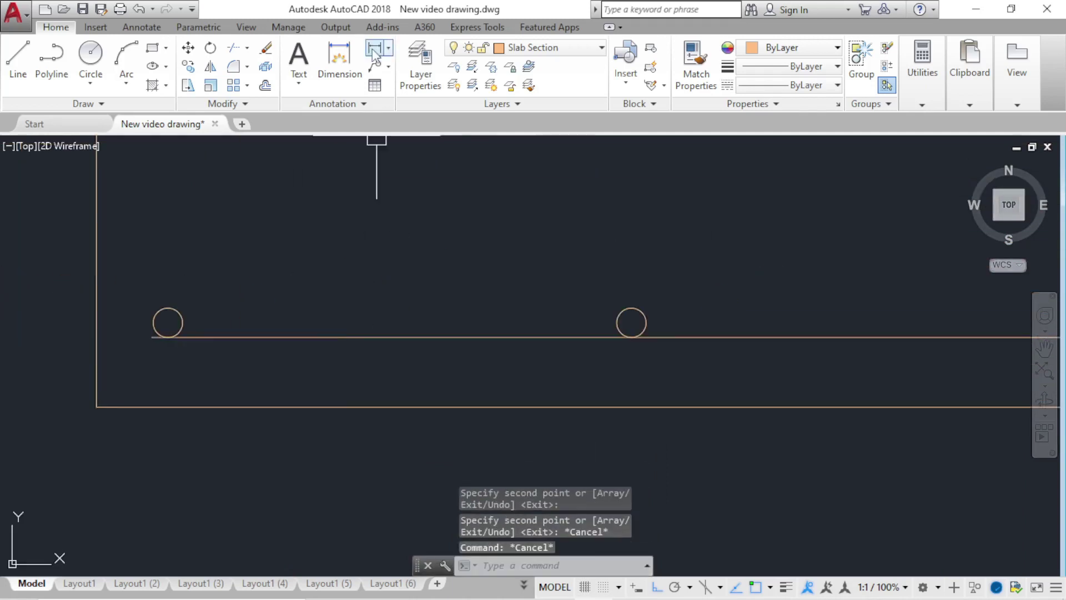
# - Cancel stray dimension and line commands, review the section, and bring up the reinforcement code PDF
pyautogui.click(629, 245)
pyautogui.press('Escape')
pyautogui.scroll(5, 487, 338)
pyautogui.write('l')
pyautogui.press('Escape')
pyautogui.scroll(-5, 510, 305)
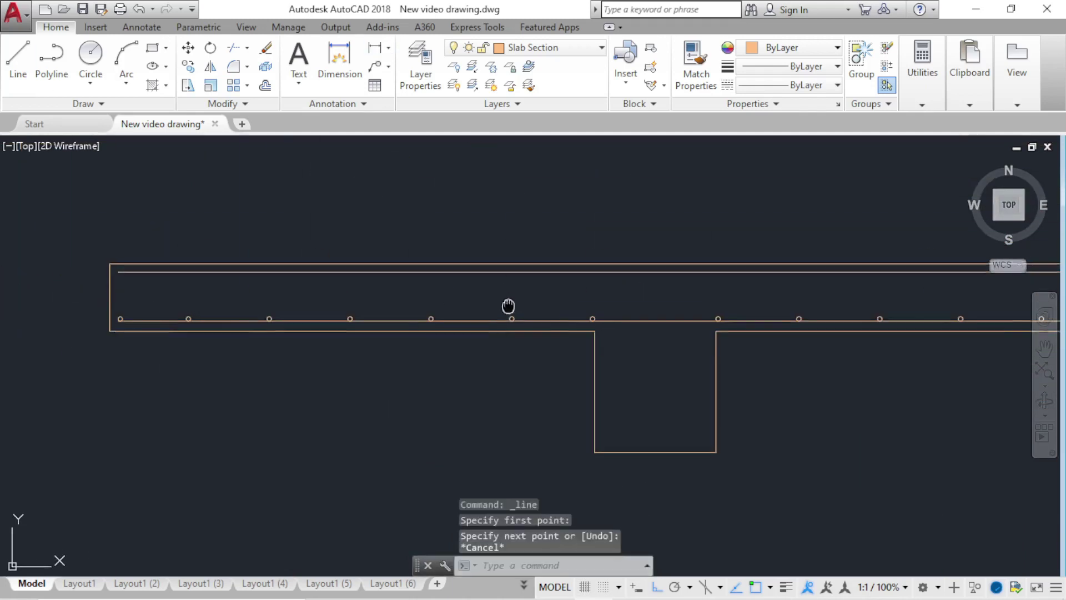
pyautogui.scroll(-2, 797, 338)
pyautogui.scroll(2, 777, 348)
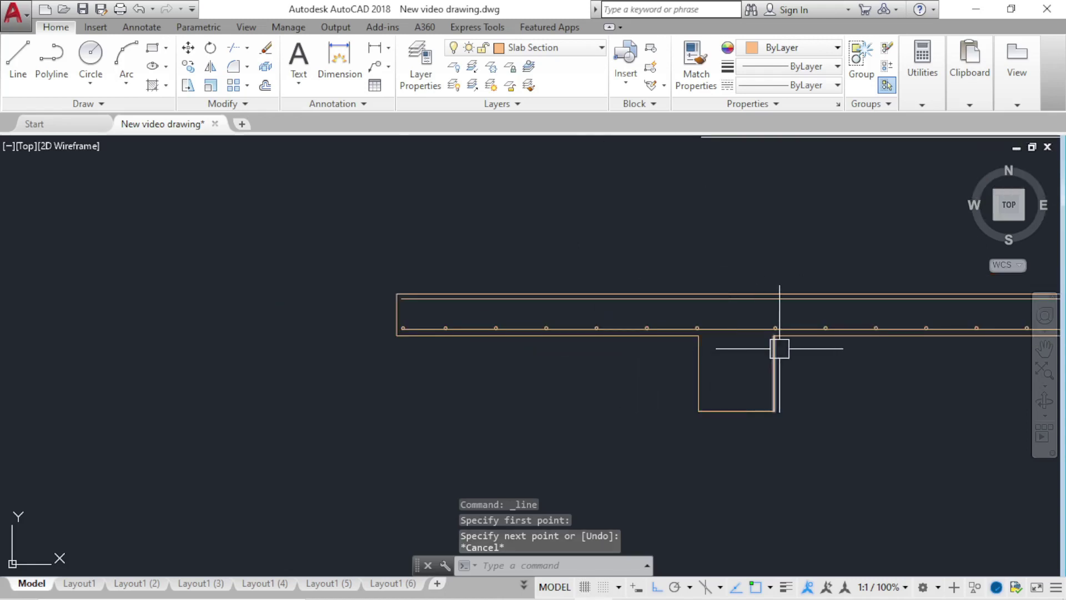
pyautogui.scroll(4, 798, 264)
pyautogui.scroll(4, 715, 248)
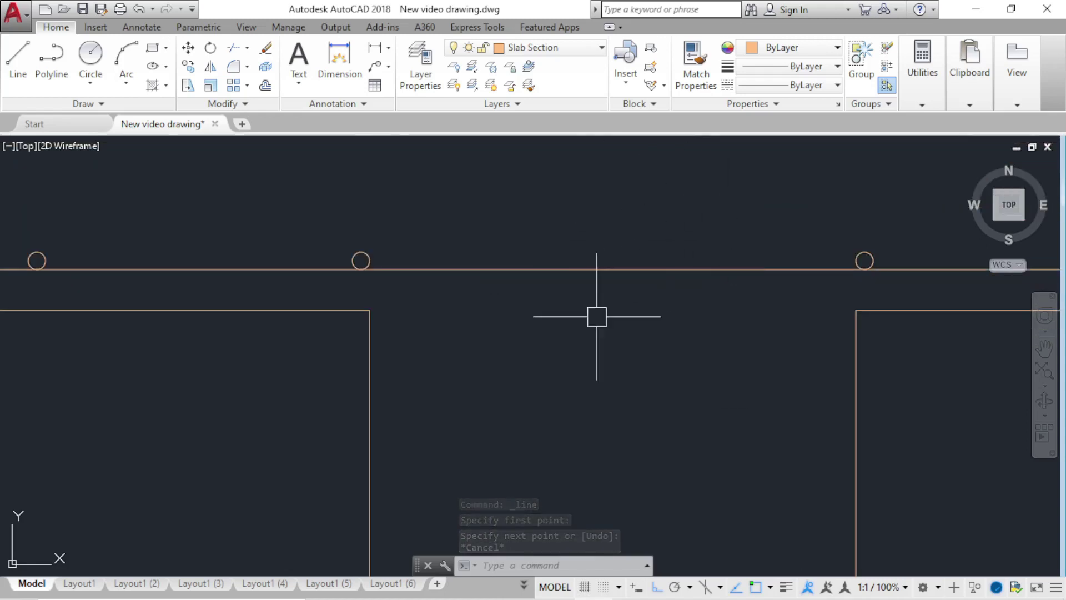
pyautogui.scroll(-5, 635, 366)
pyautogui.scroll(4, 388, 328)
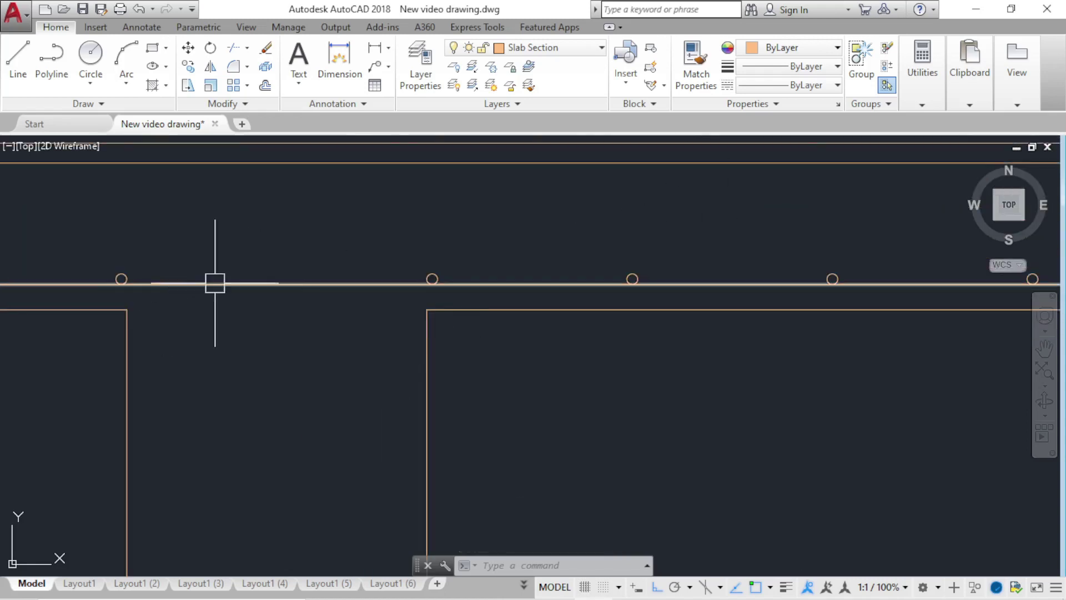
pyautogui.scroll(-4, 445, 311)
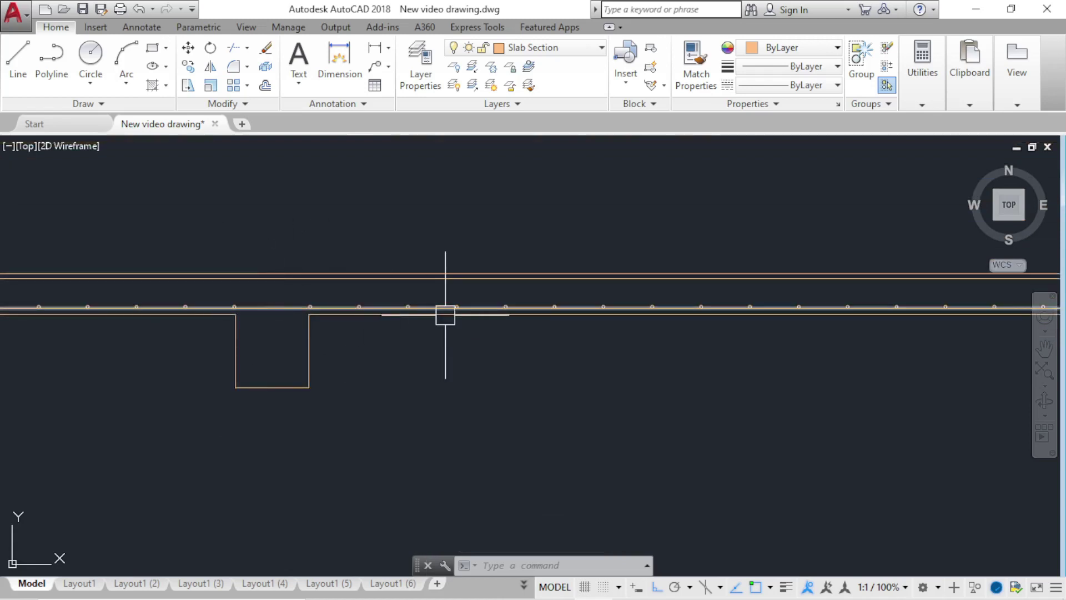
pyautogui.scroll(-4, 411, 348)
pyautogui.scroll(2, 478, 337)
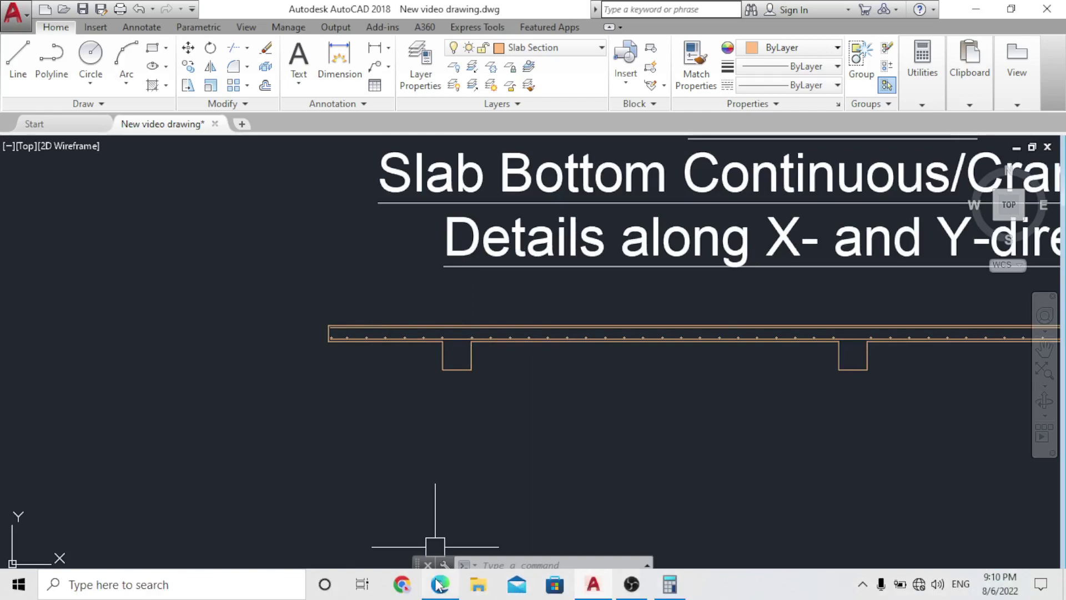
pyautogui.click(439, 584)
# - Zoom around Figure 7.1's Y-Y slab section to study the top extra bars, then minimize Edge
pyautogui.scroll(-4, 527, 308)
pyautogui.scroll(-6, 528, 308)
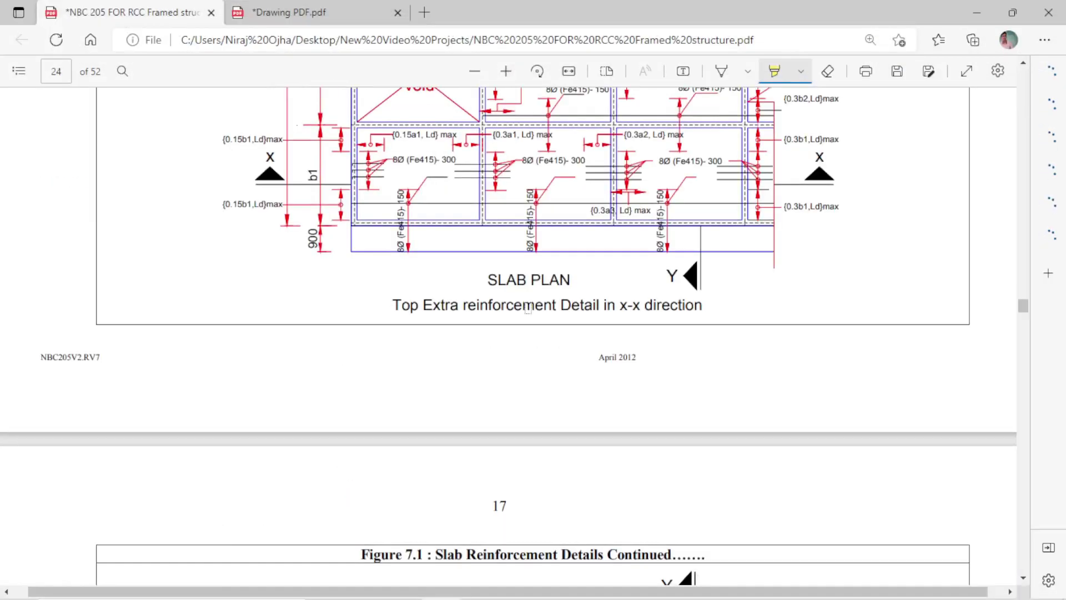
pyautogui.scroll(-8, 528, 308)
pyautogui.scroll(-5, 566, 337)
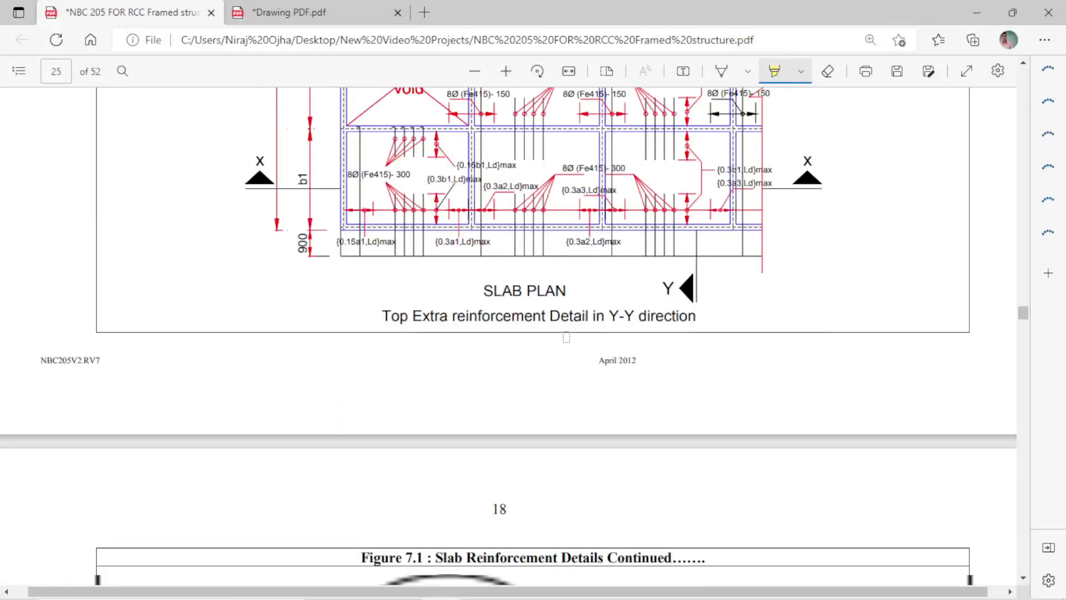
pyautogui.scroll(-5, 566, 337)
pyautogui.keyDown('ctrl'); pyautogui.scroll(2, 432, 334); pyautogui.keyUp('ctrl')
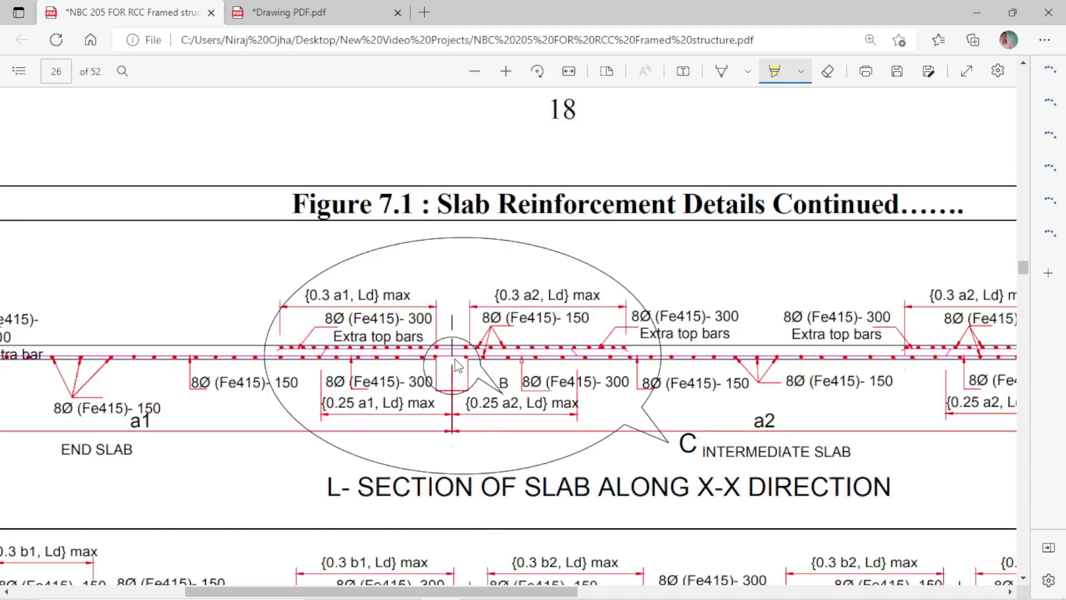
pyautogui.keyDown('ctrl'); pyautogui.scroll(4, 444, 344); pyautogui.keyUp('ctrl')
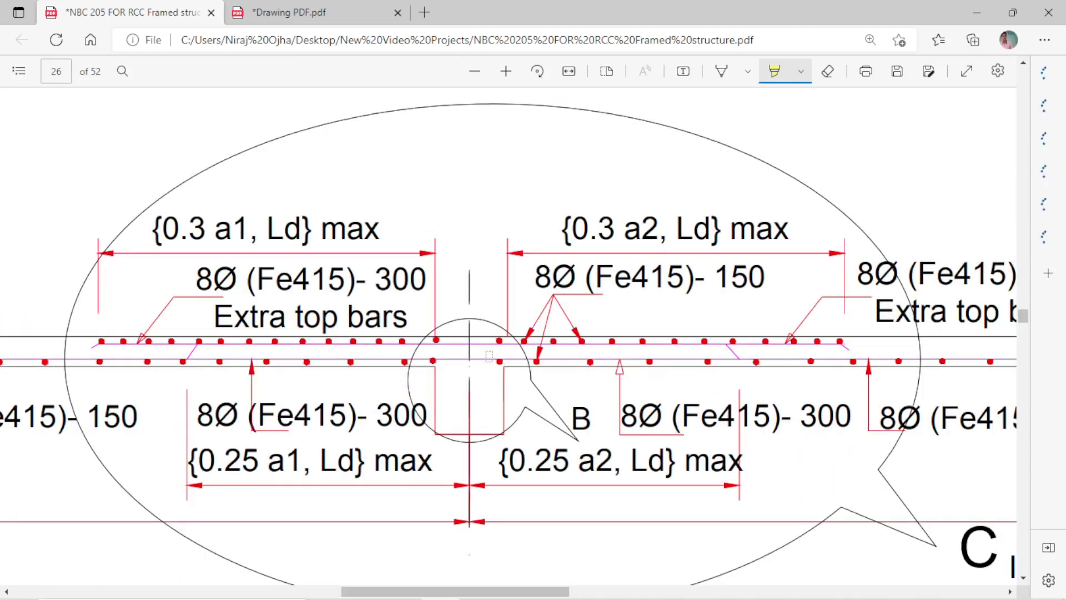
pyautogui.keyDown('ctrl'); pyautogui.scroll(-4, 489, 356); pyautogui.keyUp('ctrl')
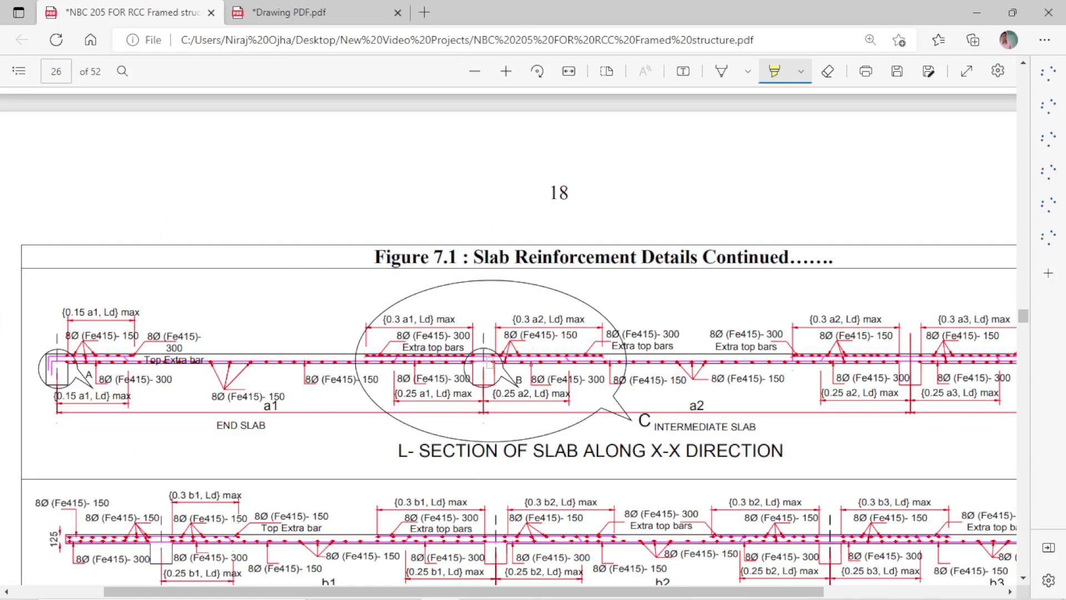
pyautogui.keyDown('ctrl'); pyautogui.scroll(-3, 489, 363); pyautogui.keyUp('ctrl')
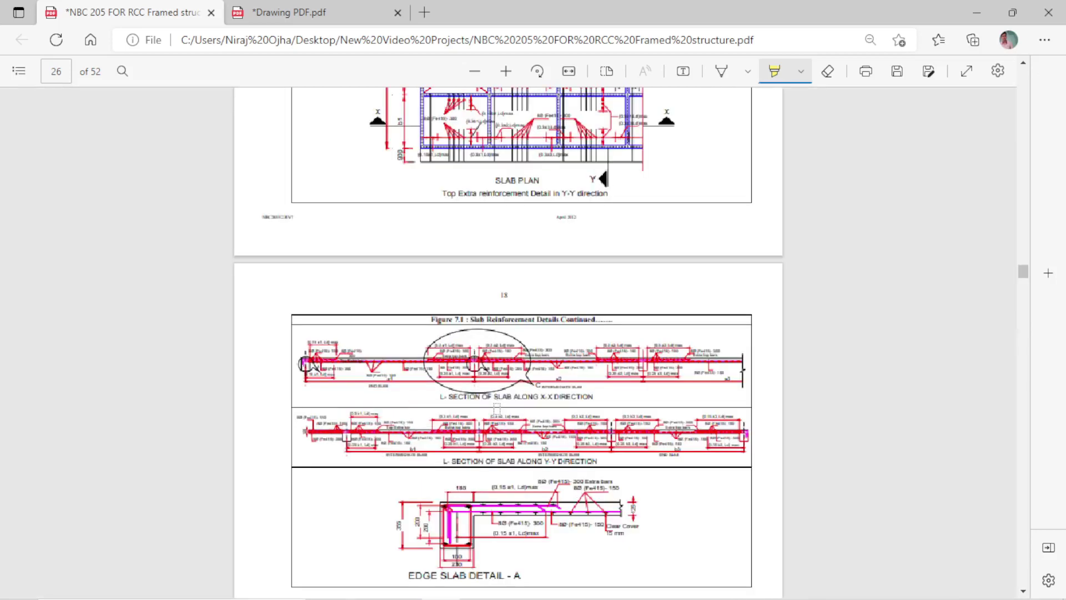
pyautogui.keyDown('ctrl'); pyautogui.scroll(3, 497, 409); pyautogui.keyUp('ctrl')
pyautogui.keyDown('ctrl'); pyautogui.scroll(2, 569, 353); pyautogui.keyUp('ctrl')
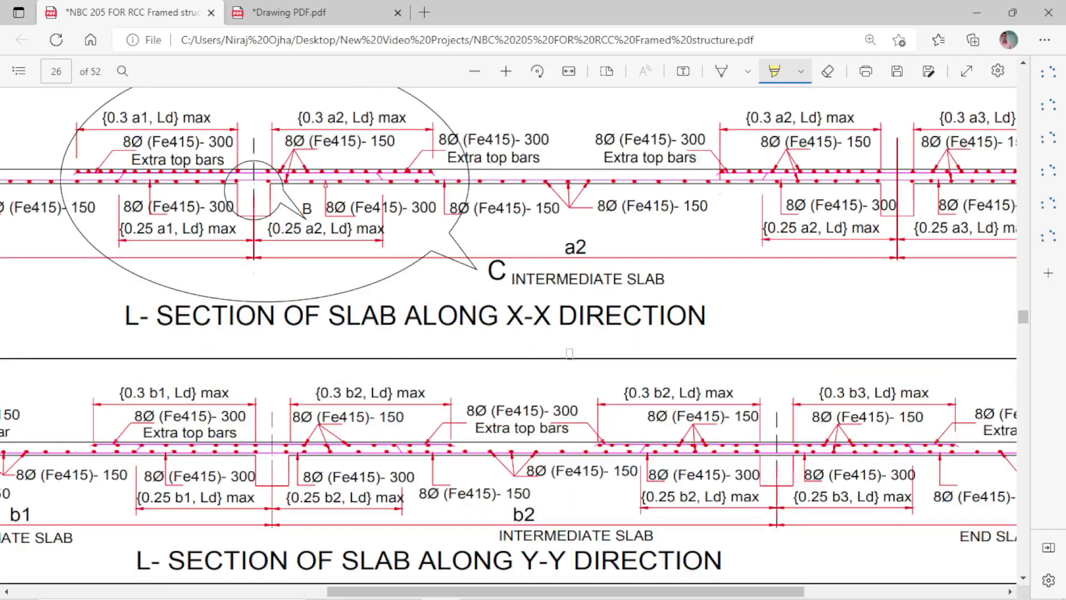
pyautogui.keyDown('ctrl'); pyautogui.scroll(-2, 569, 354); pyautogui.keyUp('ctrl')
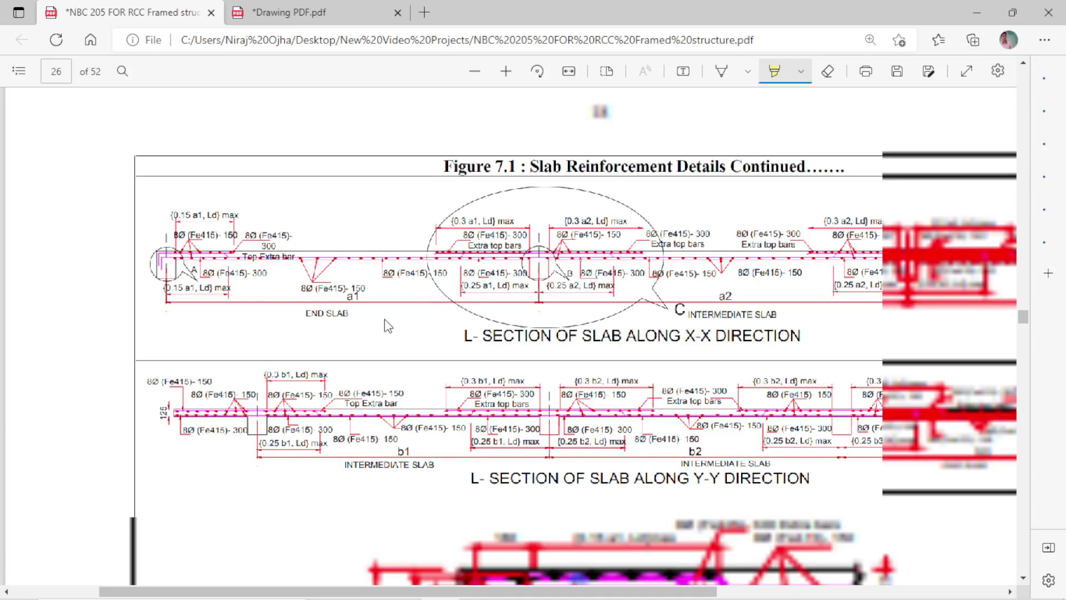
pyautogui.keyDown('ctrl'); pyautogui.scroll(3, 387, 326); pyautogui.keyUp('ctrl')
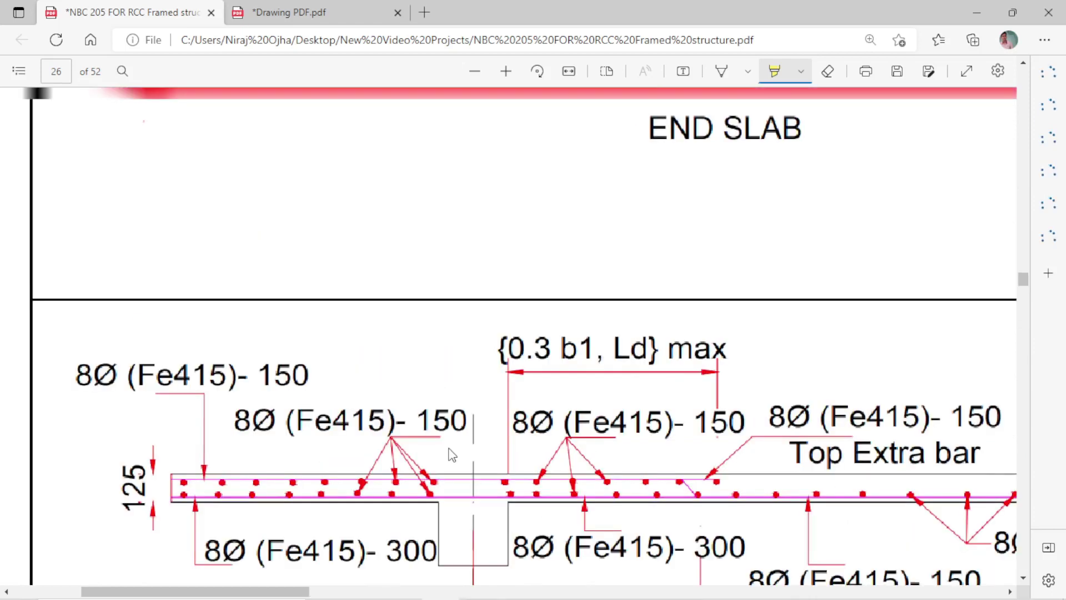
pyautogui.keyDown('ctrl'); pyautogui.scroll(-1, 451, 454); pyautogui.keyUp('ctrl')
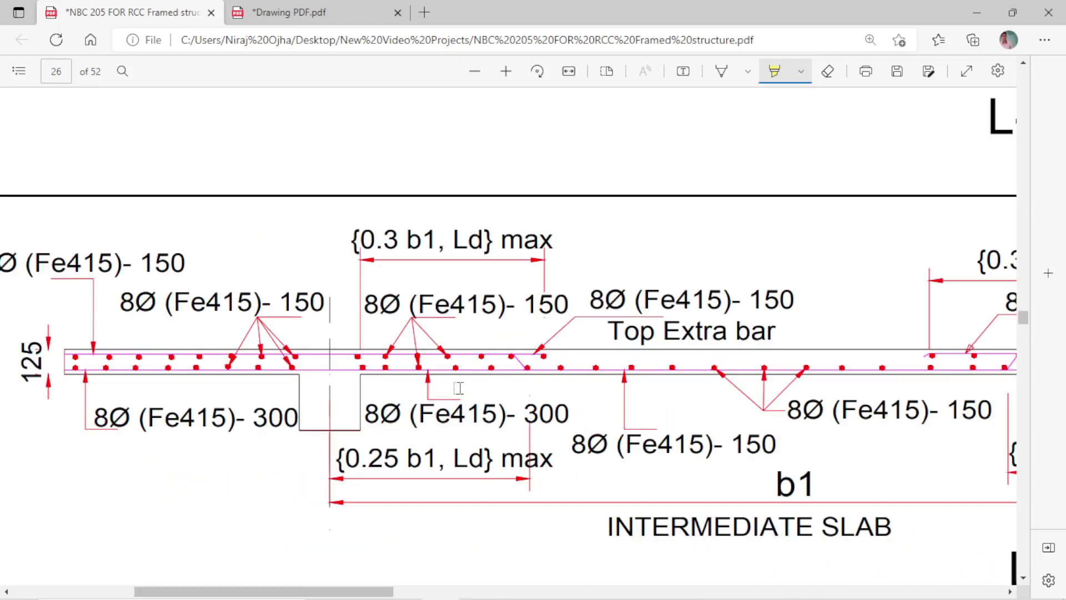
pyautogui.keyDown('ctrl'); pyautogui.scroll(1, 458, 387); pyautogui.keyUp('ctrl')
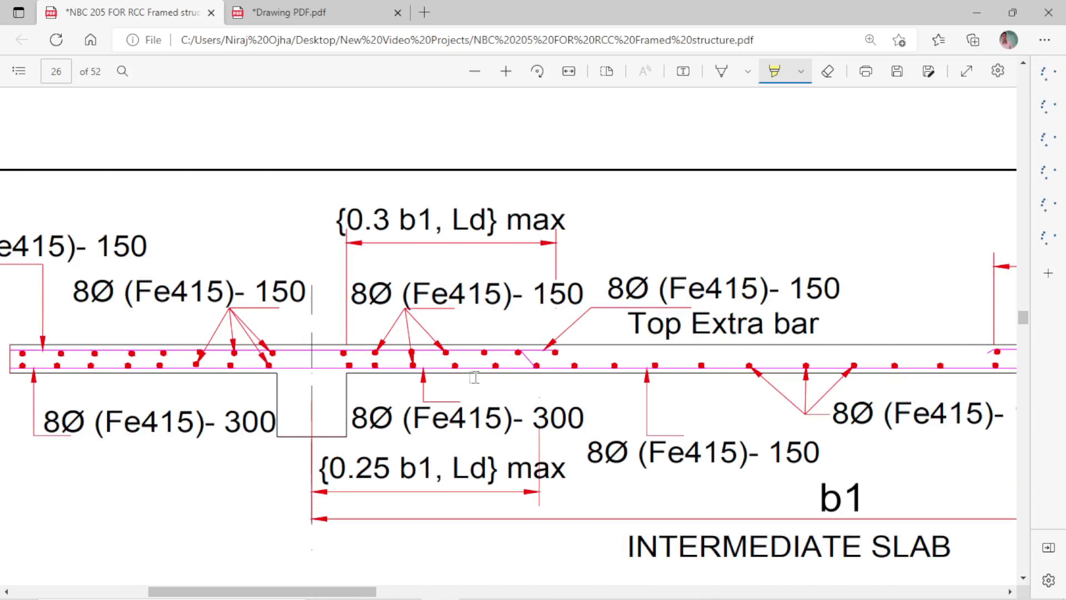
pyautogui.keyDown('ctrl'); pyautogui.scroll(-2, 474, 377); pyautogui.keyUp('ctrl')
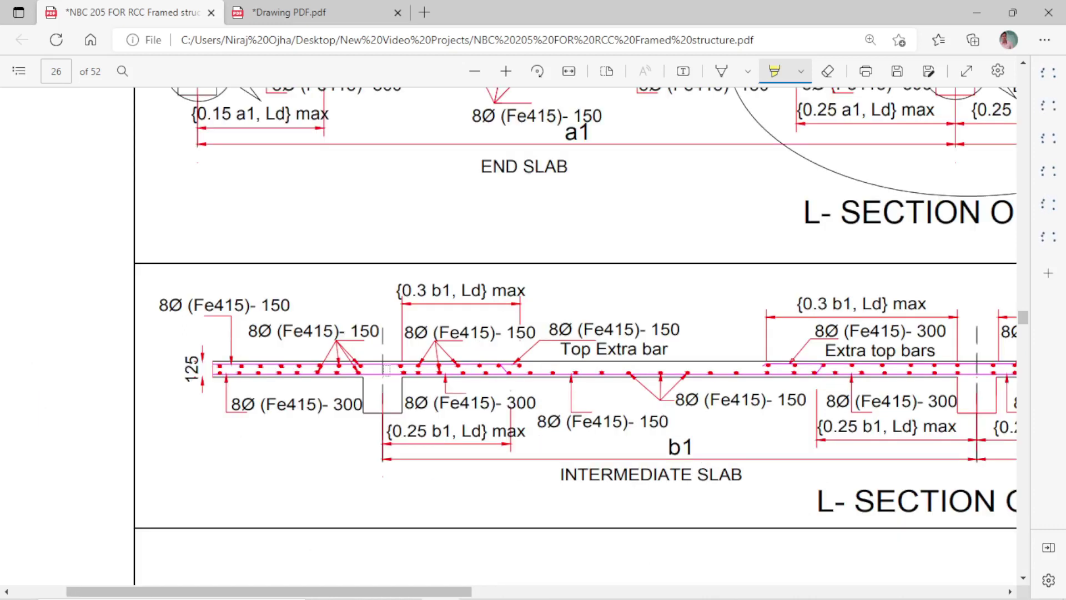
pyautogui.click(978, 8)
pyautogui.scroll(-3, 165, 381)
pyautogui.scroll(-3, 138, 439)
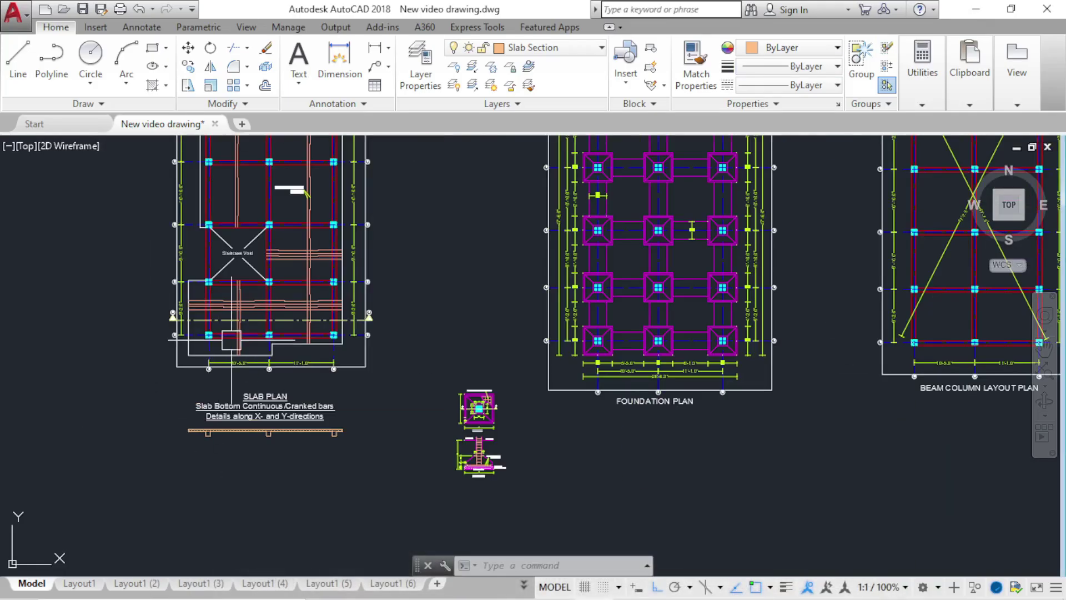
pyautogui.scroll(2, 232, 340)
pyautogui.write('xl')
pyautogui.press('Return')
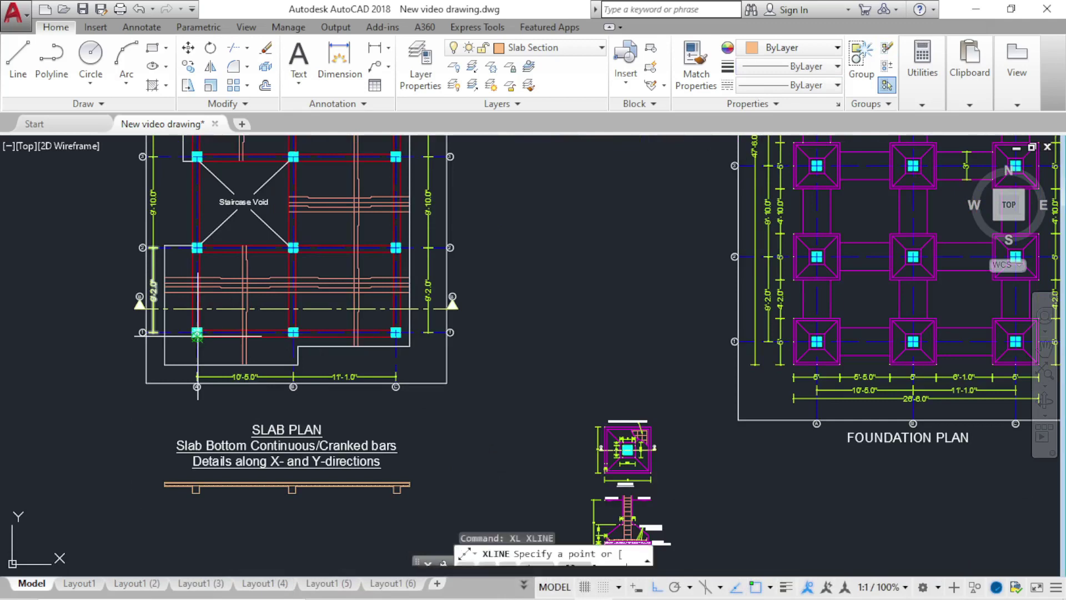
pyautogui.write('v')
pyautogui.press('Return')
pyautogui.scroll(5, 197, 335)
pyautogui.scroll(3, 169, 296)
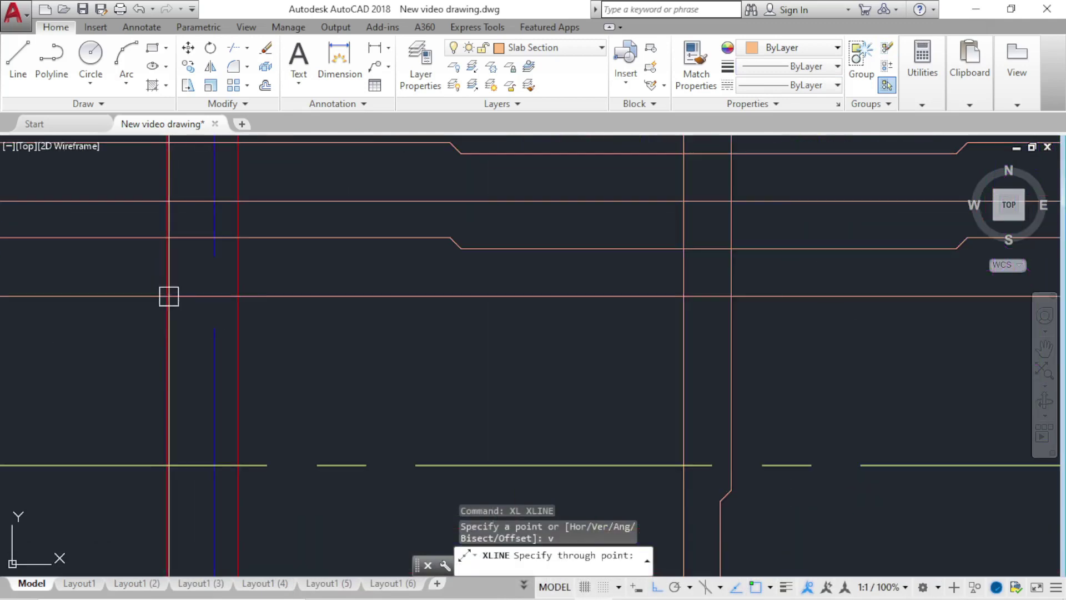
pyautogui.click(167, 355)
pyautogui.scroll(-5, 279, 220)
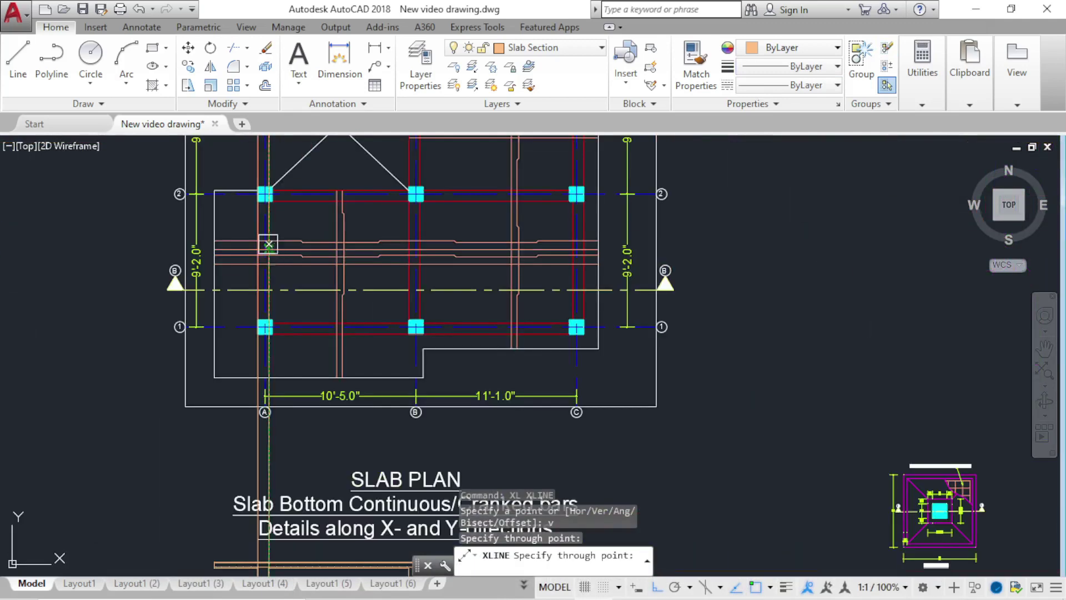
pyautogui.scroll(-3, 255, 311)
pyautogui.scroll(5, 231, 368)
pyautogui.scroll(3, 223, 481)
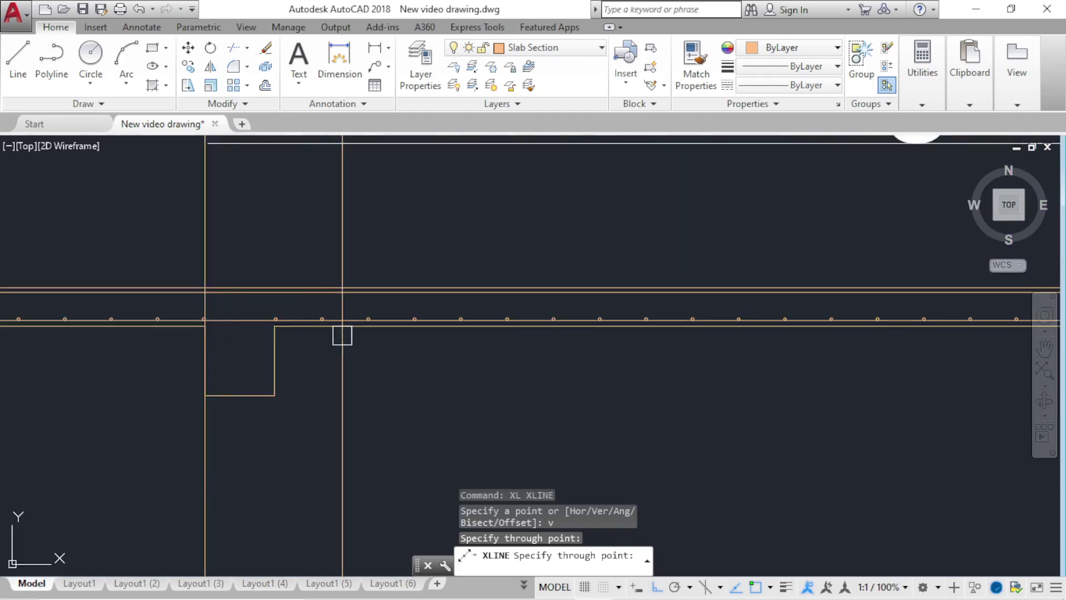
pyautogui.press('Escape')
pyautogui.scroll(-5, 341, 334)
pyautogui.click(254, 395)
pyautogui.press('Delete')
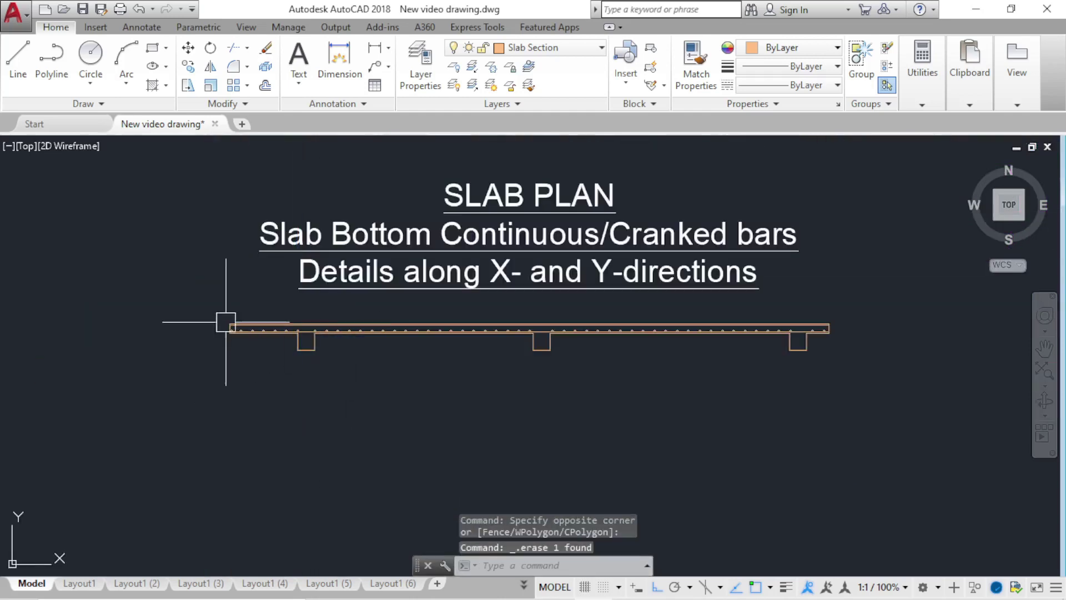
pyautogui.click(191, 310)
pyautogui.click(868, 386)
pyautogui.press('Escape')
pyautogui.press('Escape')
pyautogui.scroll(-6, 537, 449)
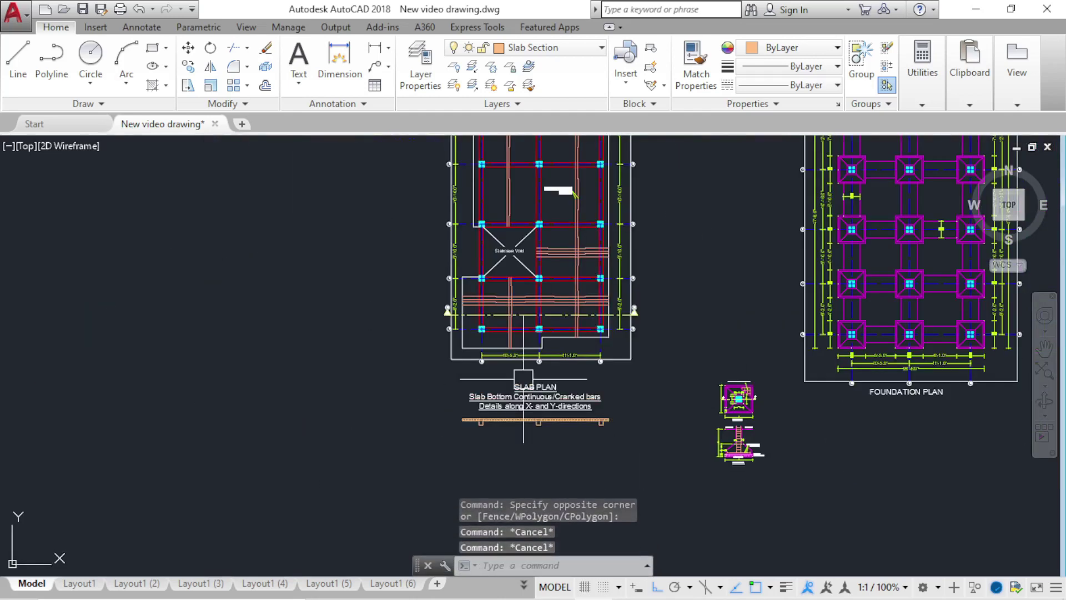
pyautogui.write('xl')
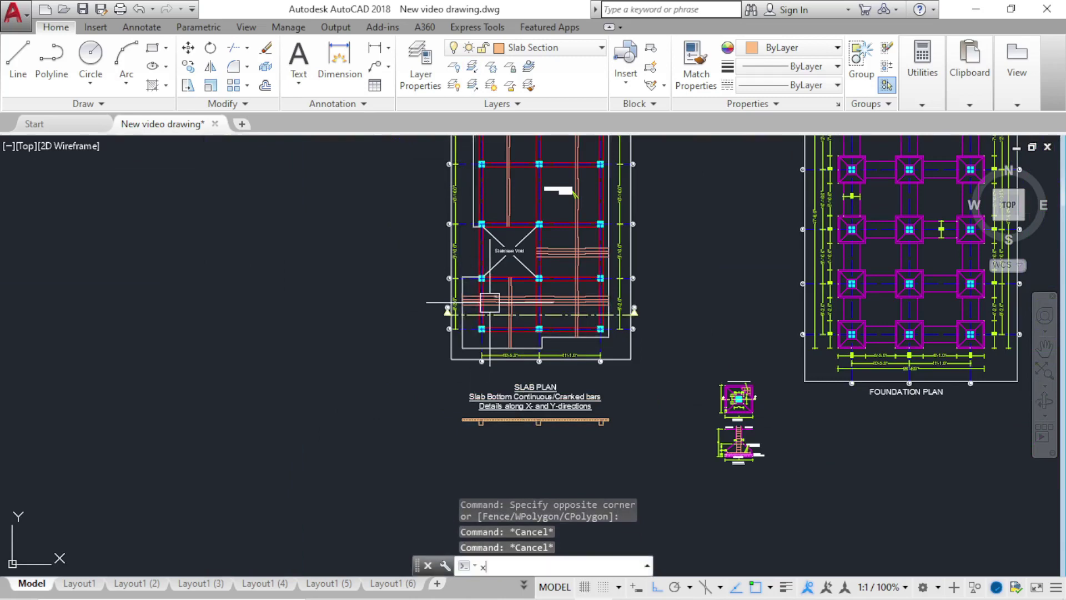
pyautogui.press('Return')
pyautogui.press('Return')
pyautogui.scroll(3, 490, 303)
pyautogui.scroll(3, 489, 302)
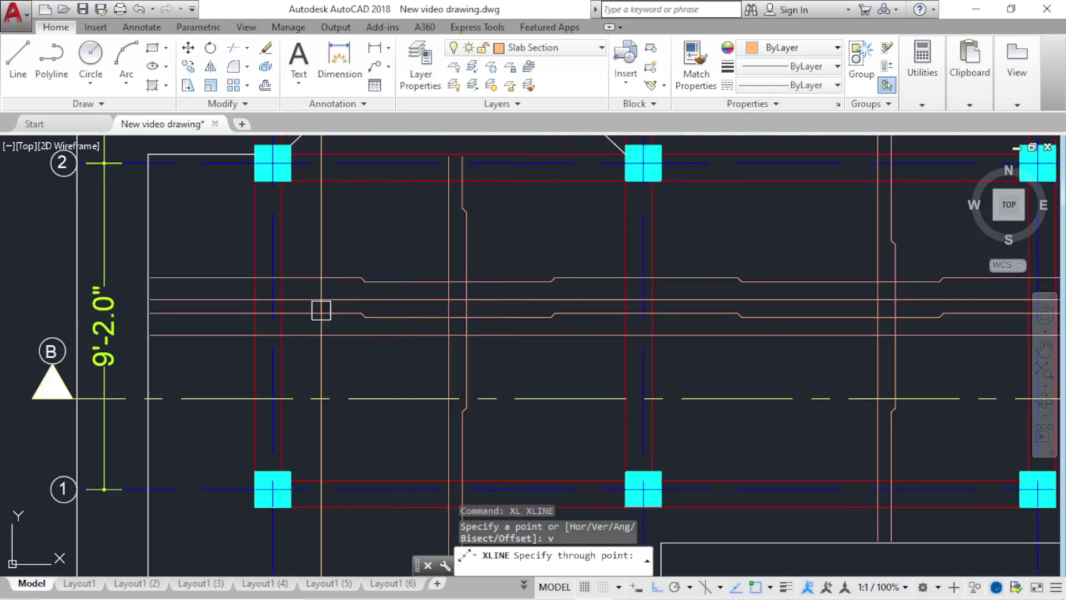
pyautogui.scroll(3, 382, 311)
pyautogui.scroll(-2, 400, 302)
pyautogui.scroll(2, 344, 392)
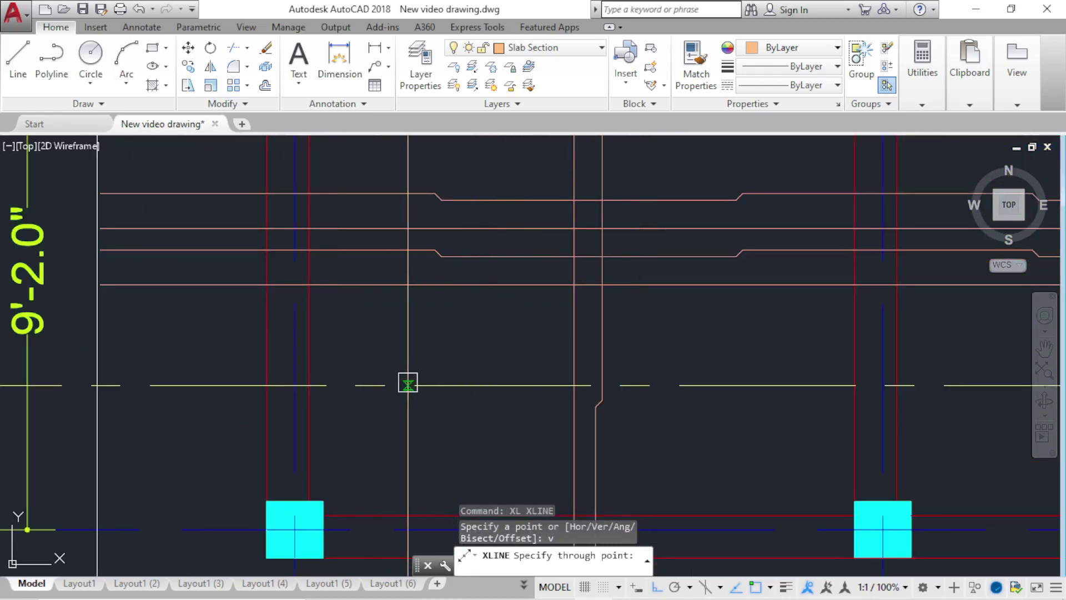
pyautogui.press('Escape')
# - Crossing-select the 22 horizontal rebar lines in the slab plan
pyautogui.click(504, 326)
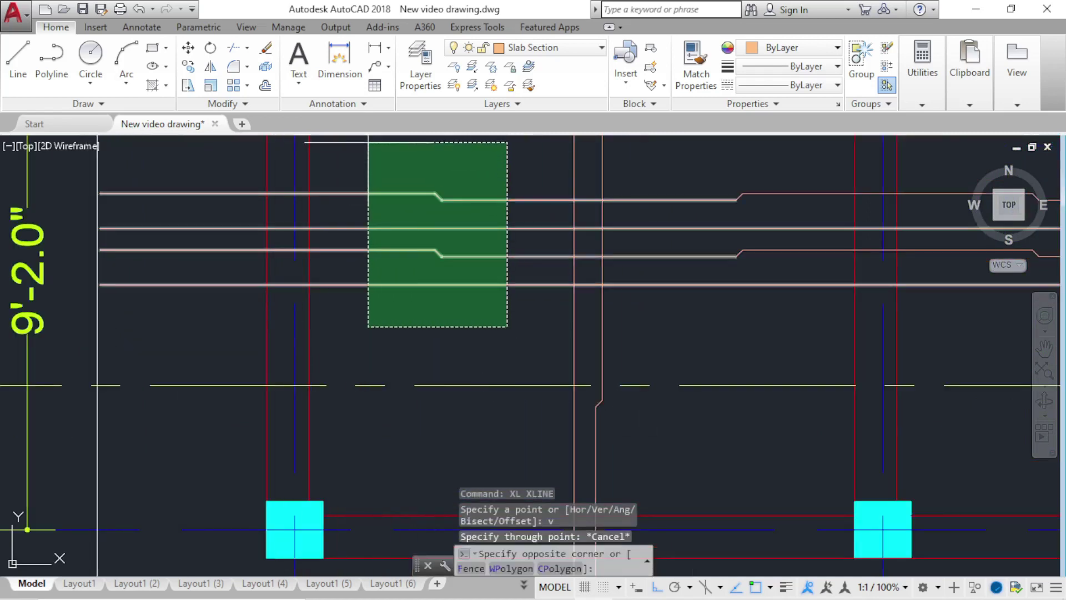
pyautogui.click(368, 138)
pyautogui.scroll(-3, 368, 137)
pyautogui.scroll(2, 368, 222)
pyautogui.scroll(2, 504, 259)
pyautogui.click(452, 295)
pyautogui.click(428, 210)
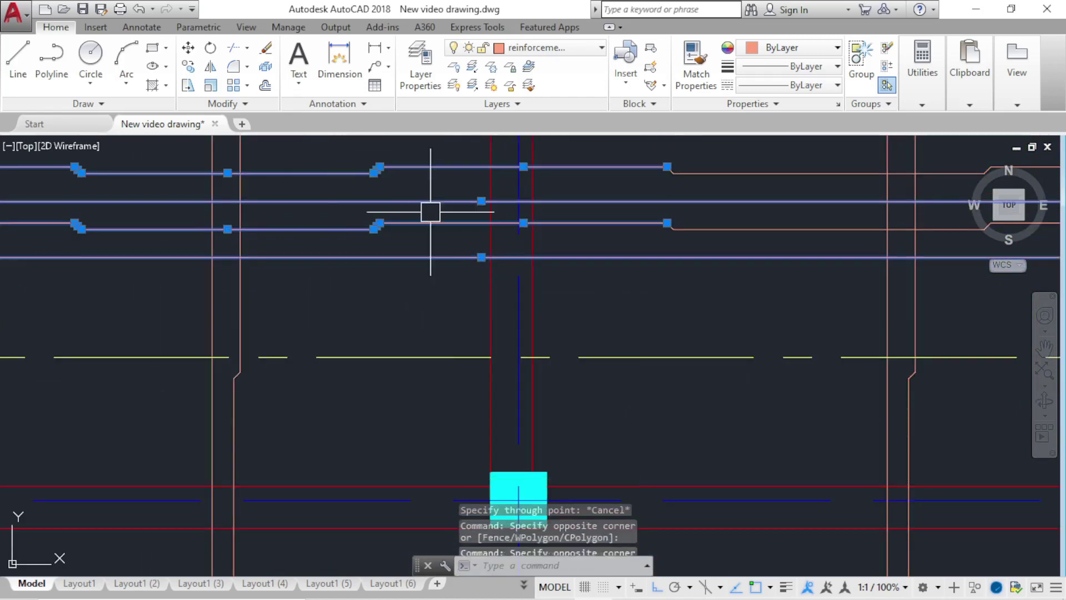
pyautogui.click(855, 302)
pyautogui.click(645, 140)
pyautogui.scroll(-2, 583, 191)
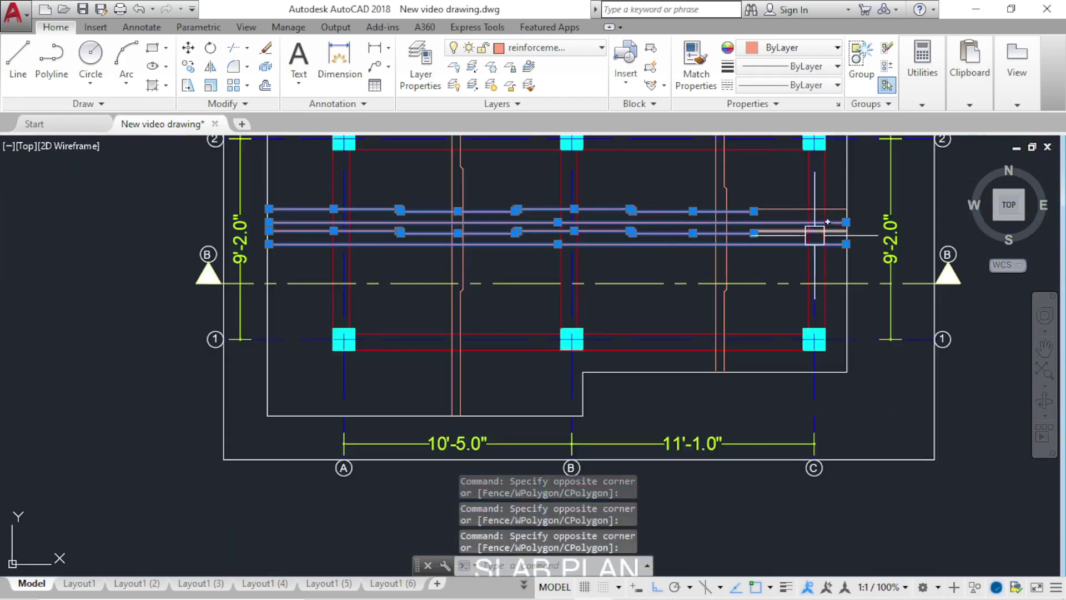
pyautogui.scroll(2, 797, 250)
pyautogui.scroll(-3, 723, 291)
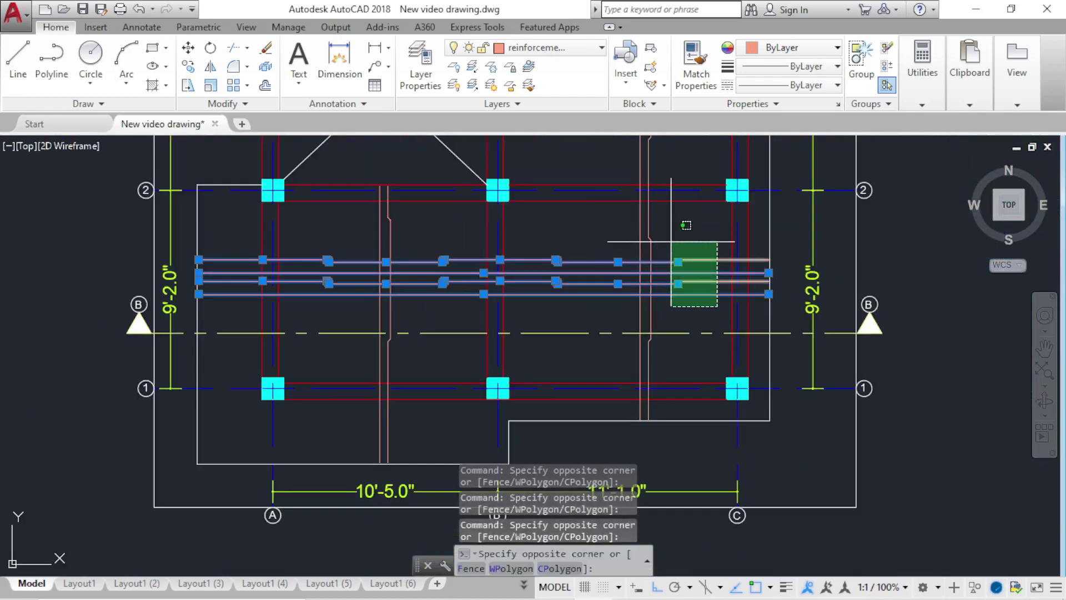
pyautogui.click(671, 222)
pyautogui.moveTo(725, 275)
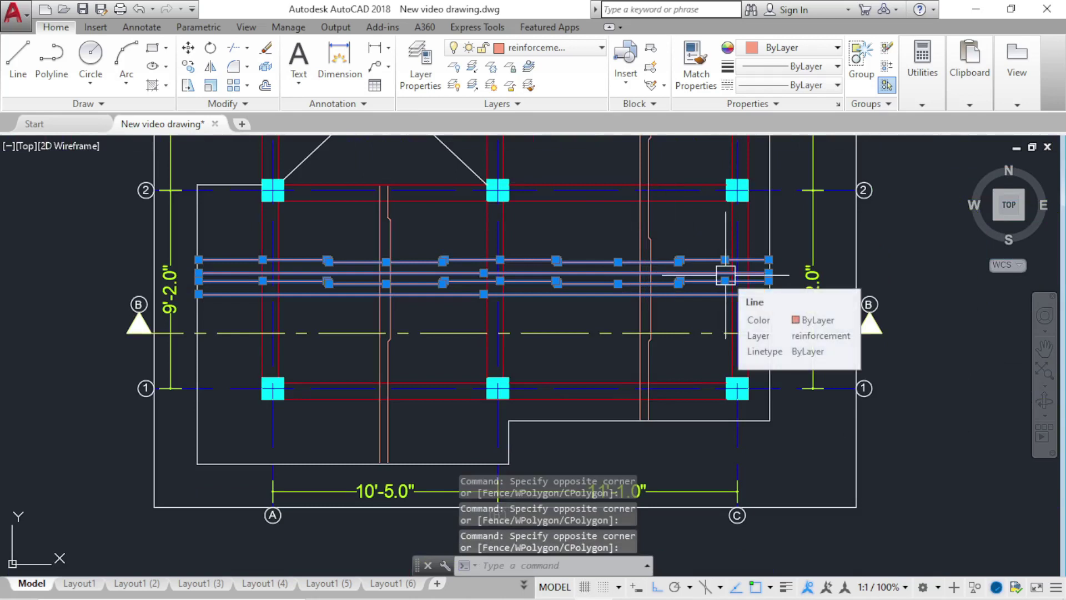
# - Start moving the selected rebar lines, then cancel so they stay in place
pyautogui.write('m')
pyautogui.press('Return')
pyautogui.scroll(4, 334, 367)
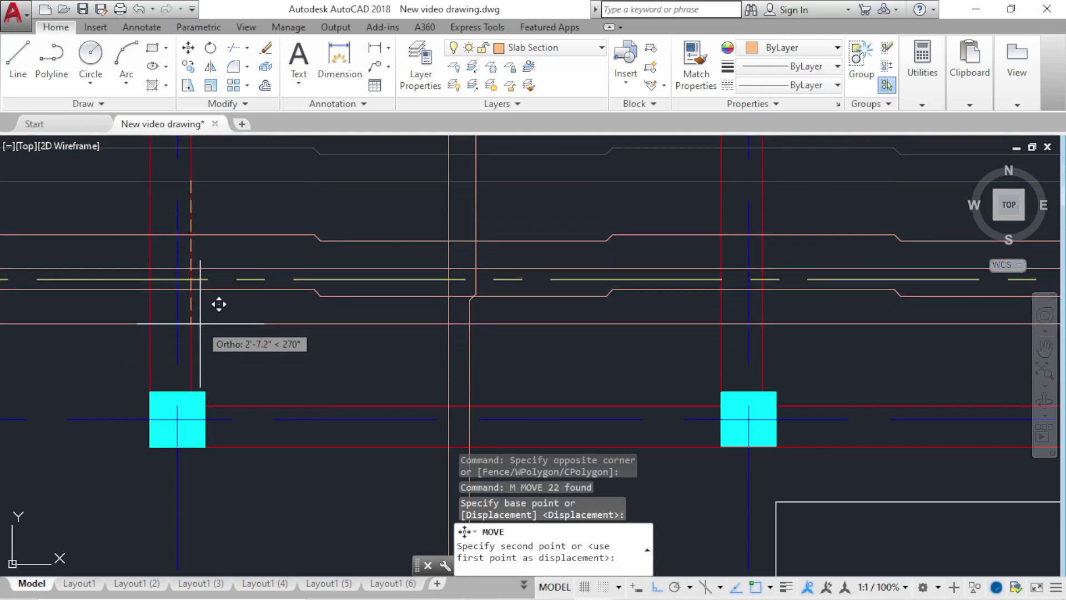
pyautogui.press('Escape')
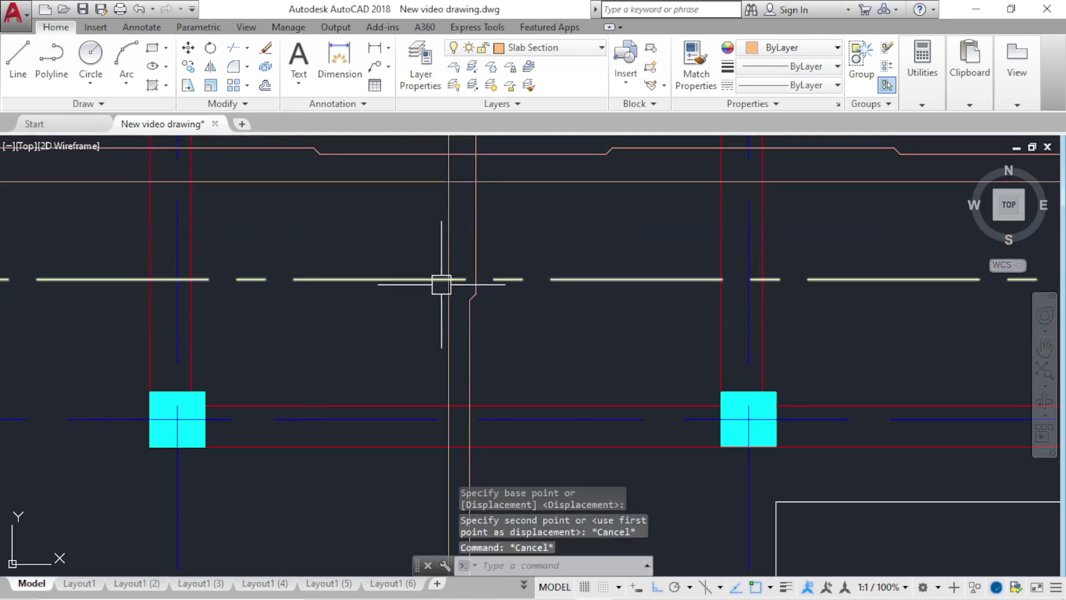
# - Zoom to the cranked bar's bend point and start an infinite construction line with XL
pyautogui.scroll(7, 477, 278)
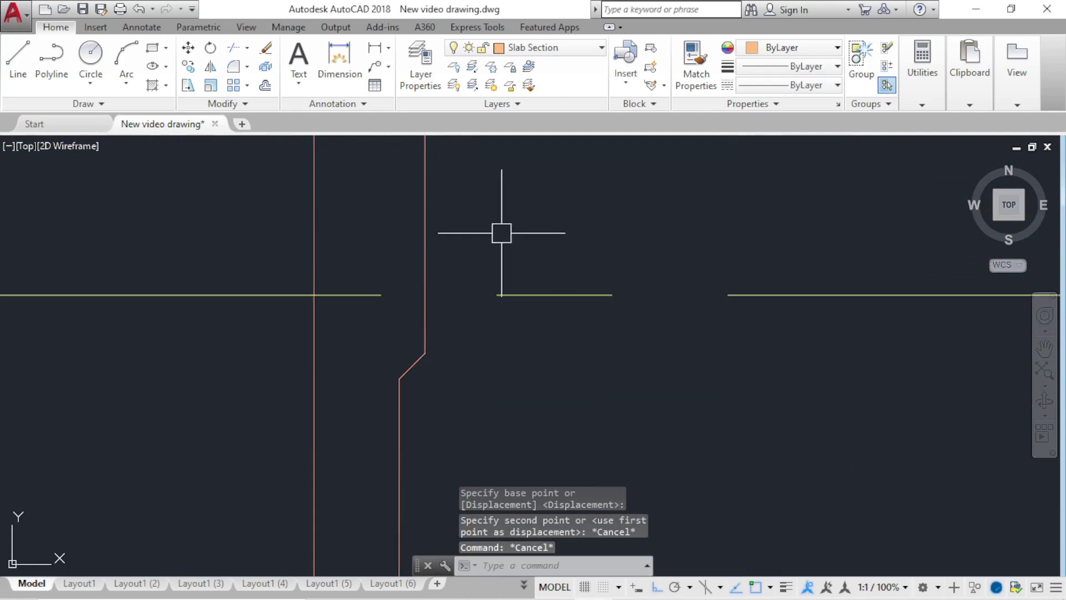
pyautogui.scroll(-3, 492, 344)
pyautogui.scroll(2, 555, 360)
pyautogui.scroll(1, 534, 414)
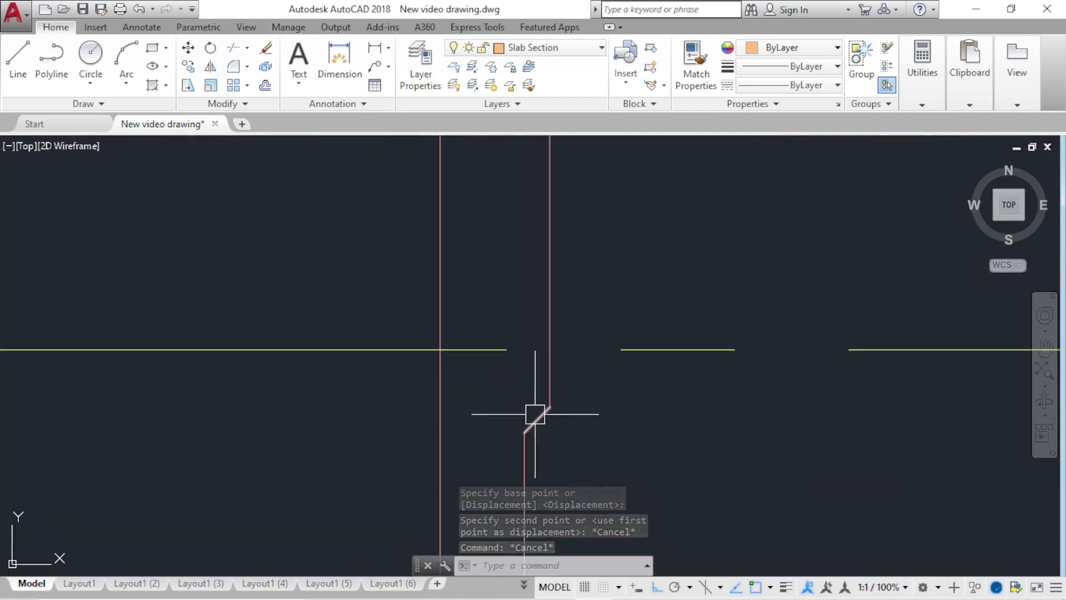
pyautogui.scroll(-3, 495, 264)
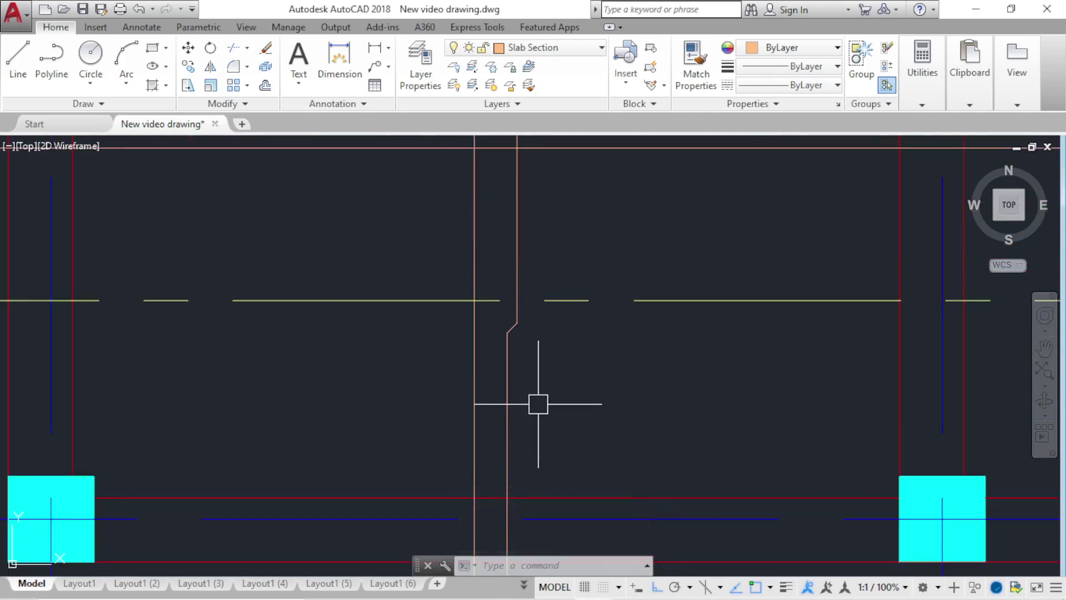
pyautogui.scroll(-6, 538, 403)
pyautogui.scroll(3, 469, 352)
pyautogui.scroll(4, 438, 306)
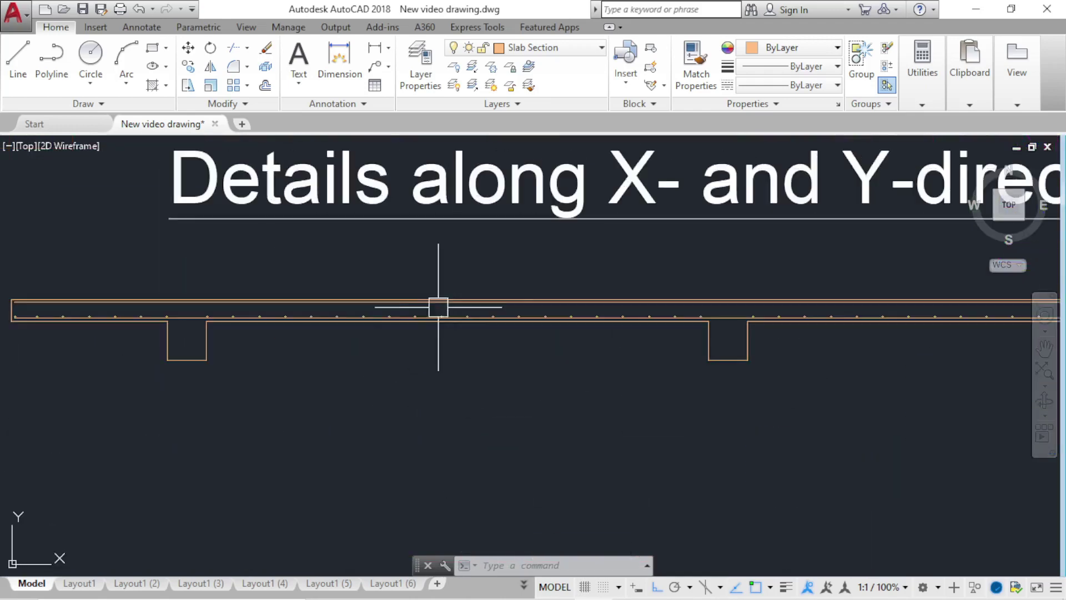
pyautogui.scroll(4, 438, 306)
pyautogui.scroll(-1, 402, 305)
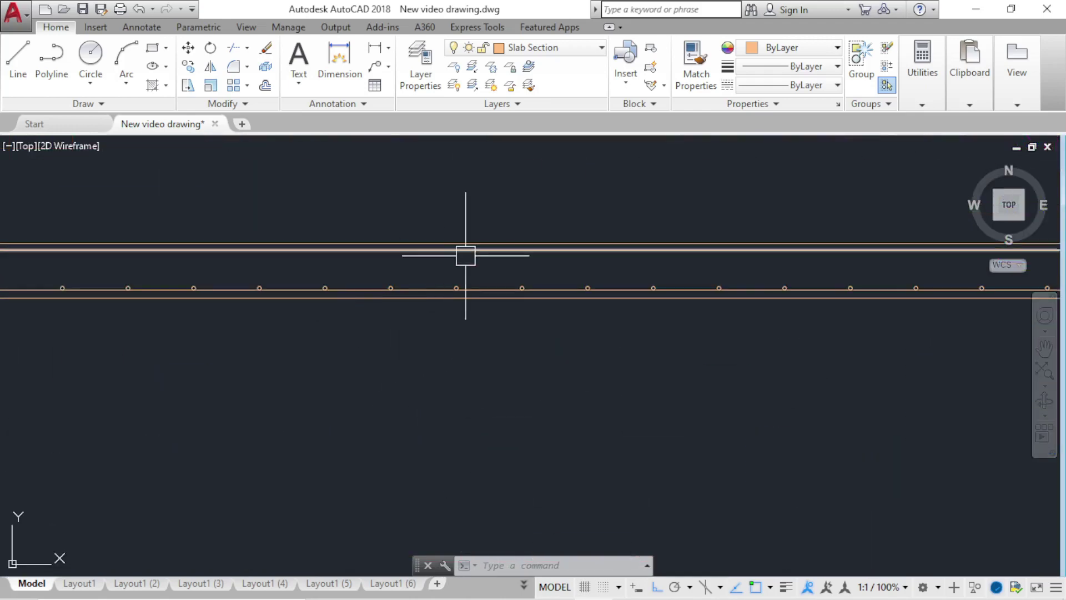
pyautogui.scroll(-2, 465, 256)
pyautogui.scroll(-2, 385, 362)
pyautogui.scroll(-2, 419, 443)
pyautogui.scroll(3, 418, 499)
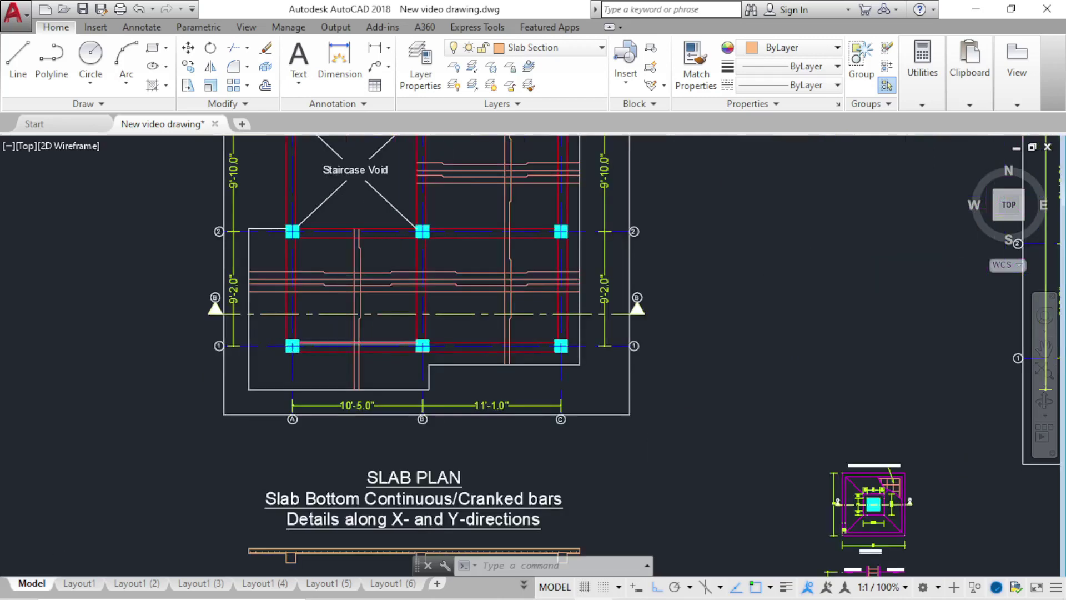
pyautogui.scroll(4, 345, 334)
pyautogui.scroll(4, 252, 260)
pyautogui.scroll(-2, 509, 313)
pyautogui.scroll(5, 577, 306)
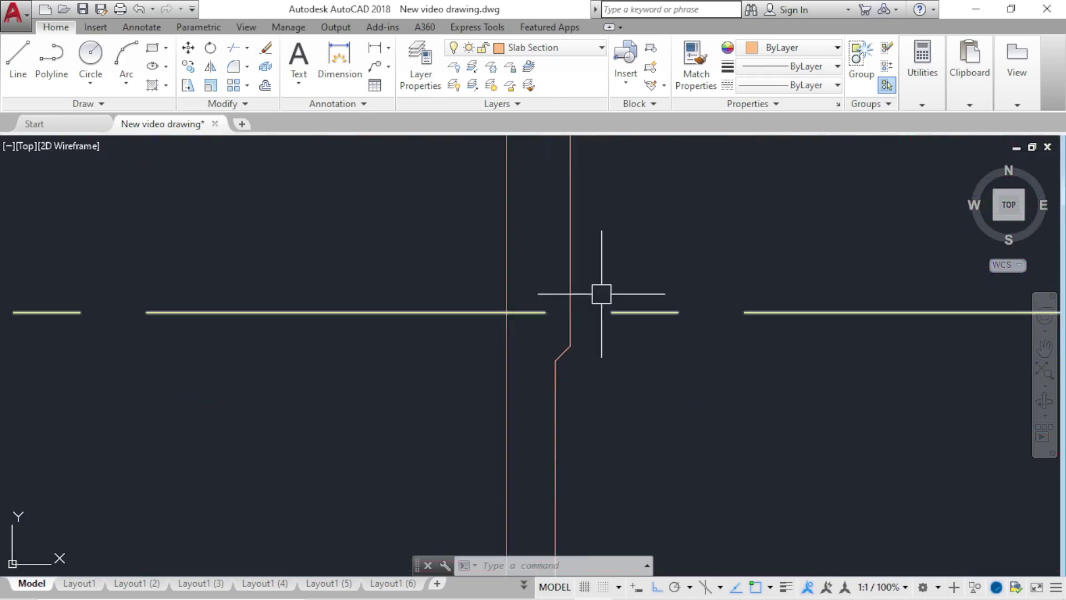
pyautogui.scroll(-6, 424, 309)
pyautogui.scroll(4, 427, 314)
pyautogui.write('x1')
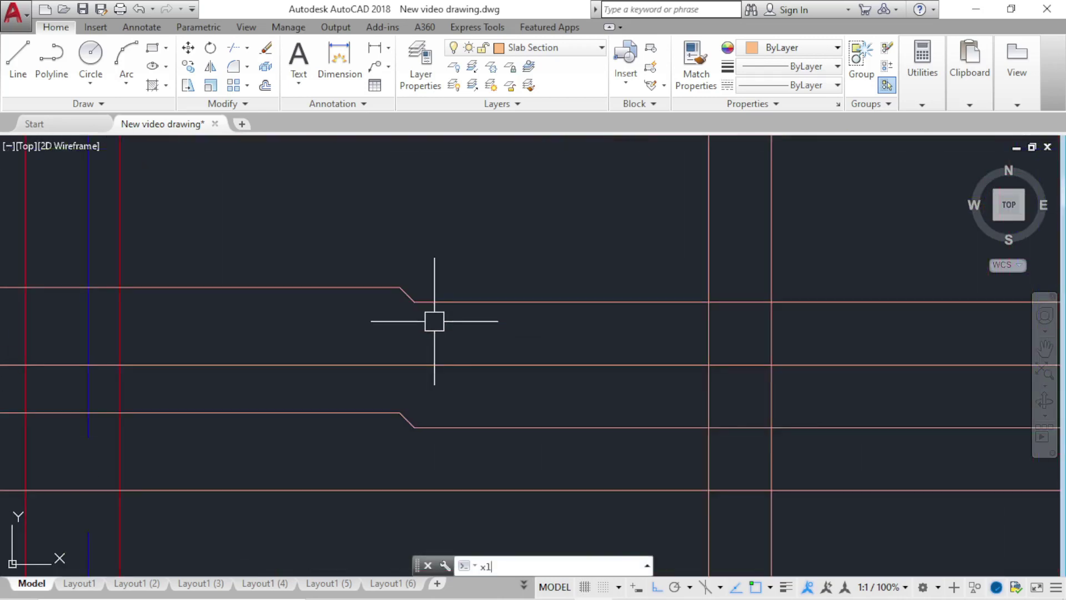
pyautogui.press('Return')
pyautogui.press('Return')
pyautogui.scroll(2, 433, 319)
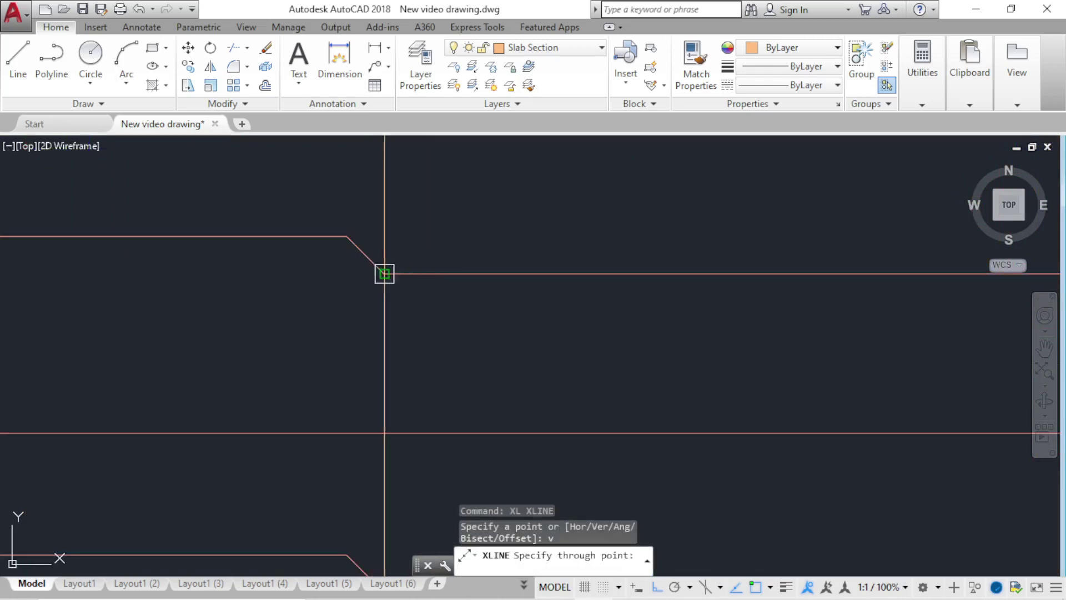
# - Place three more vertical construction lines through the bar crank and bar points, then end XLINE
pyautogui.click(384, 273)
pyautogui.scroll(-3, 385, 273)
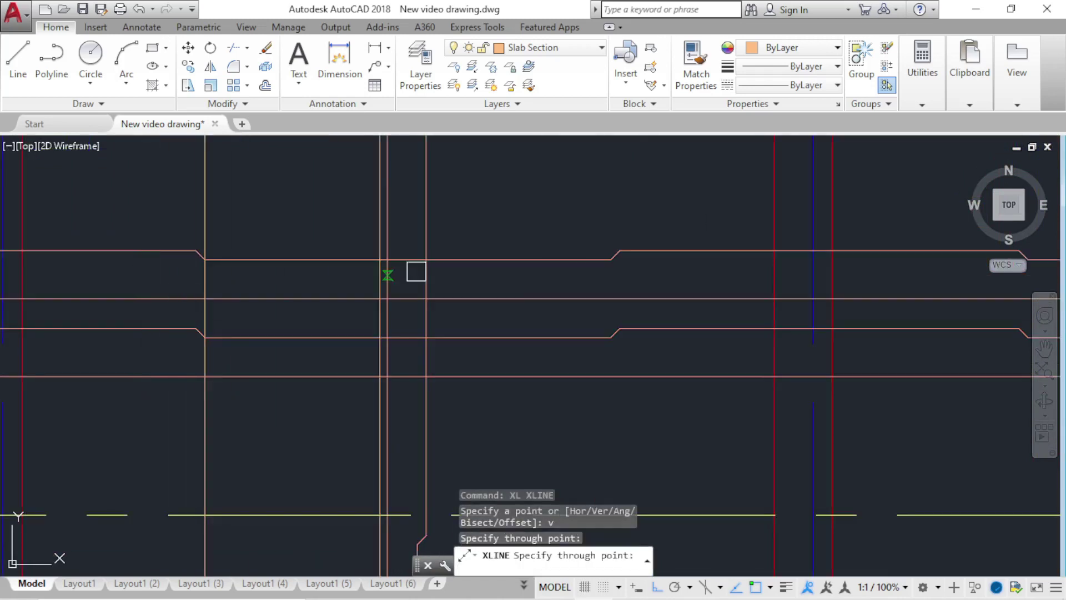
pyautogui.scroll(3, 605, 255)
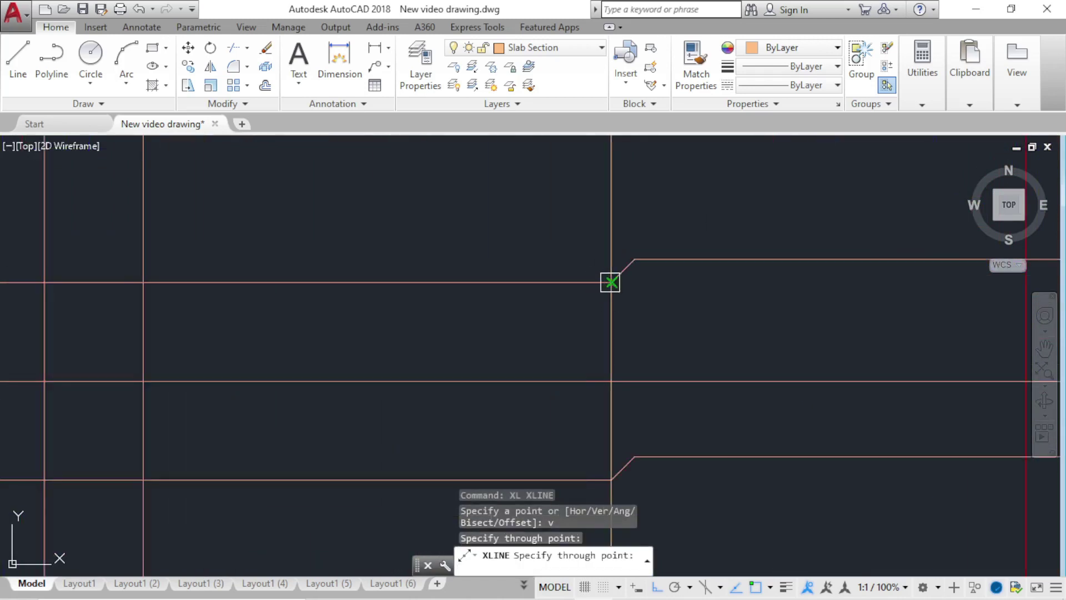
pyautogui.click(610, 287)
pyautogui.scroll(-3, 610, 286)
pyautogui.scroll(3, 412, 261)
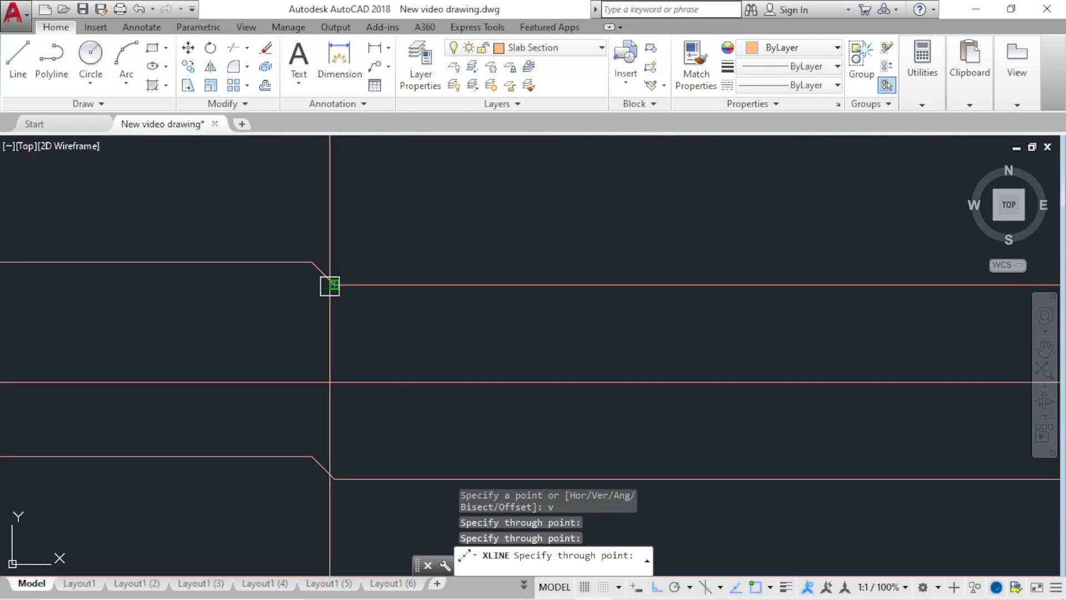
pyautogui.click(330, 285)
pyautogui.scroll(-3, 329, 285)
pyautogui.scroll(2, 524, 297)
pyautogui.scroll(1, 550, 290)
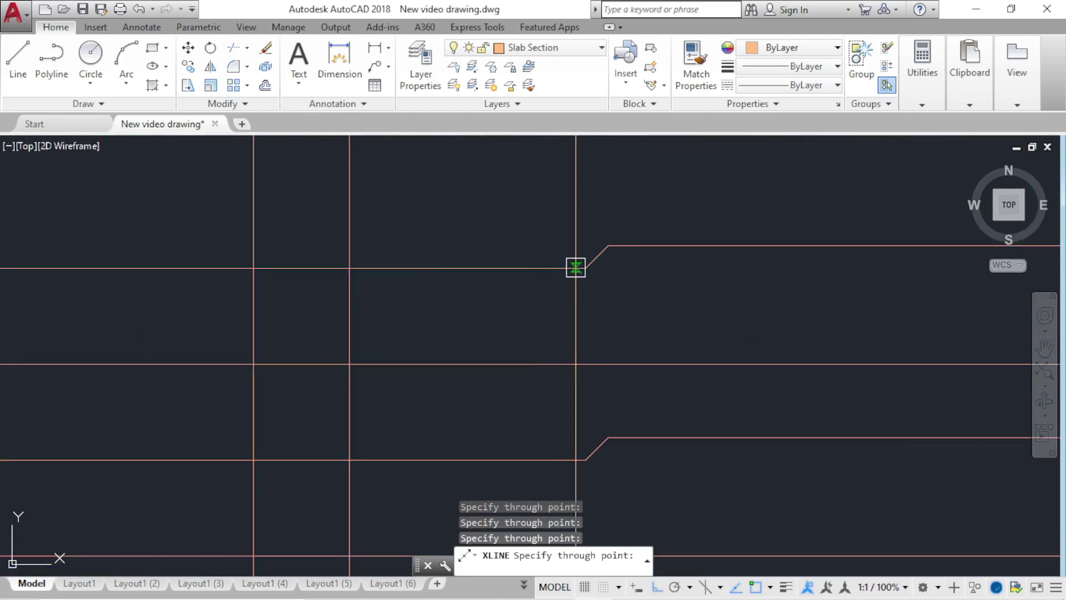
pyautogui.scroll(-3, 716, 266)
pyautogui.press('Escape')
# - Zoom and pan along the slab section to inspect the new construction lines
pyautogui.scroll(-5, 282, 187)
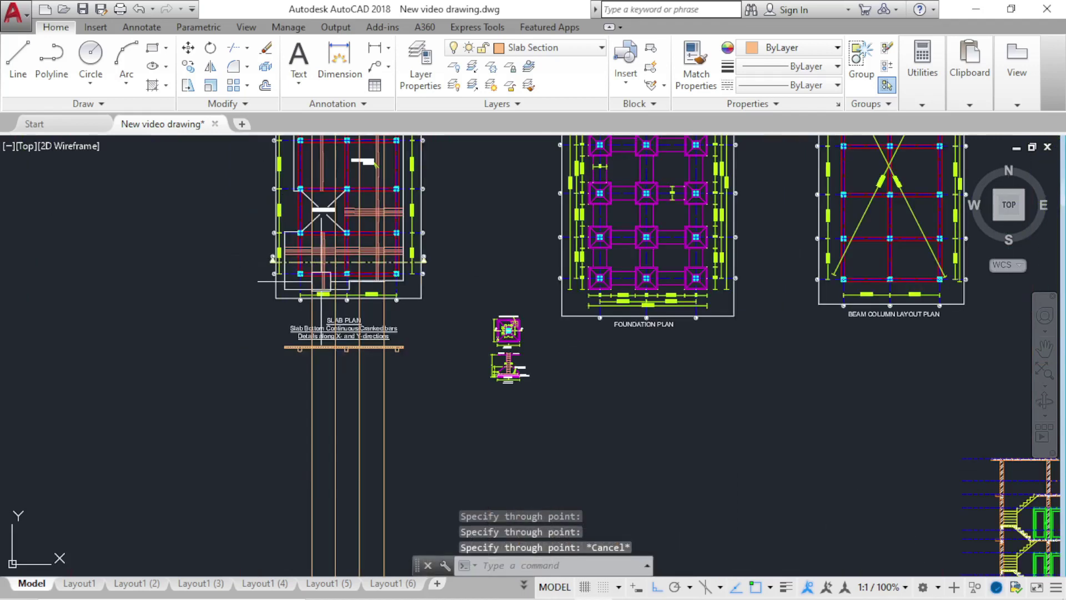
pyautogui.scroll(2, 322, 281)
pyautogui.scroll(3, 317, 280)
pyautogui.scroll(2, 310, 444)
pyautogui.scroll(2, 291, 489)
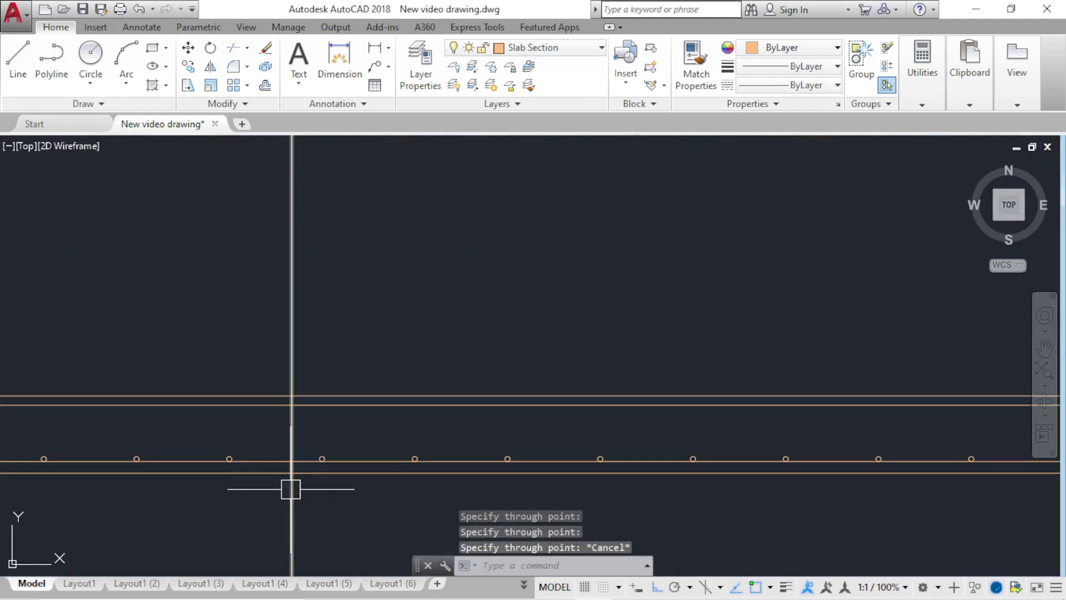
pyautogui.scroll(2, 290, 489)
pyautogui.scroll(-2, 198, 393)
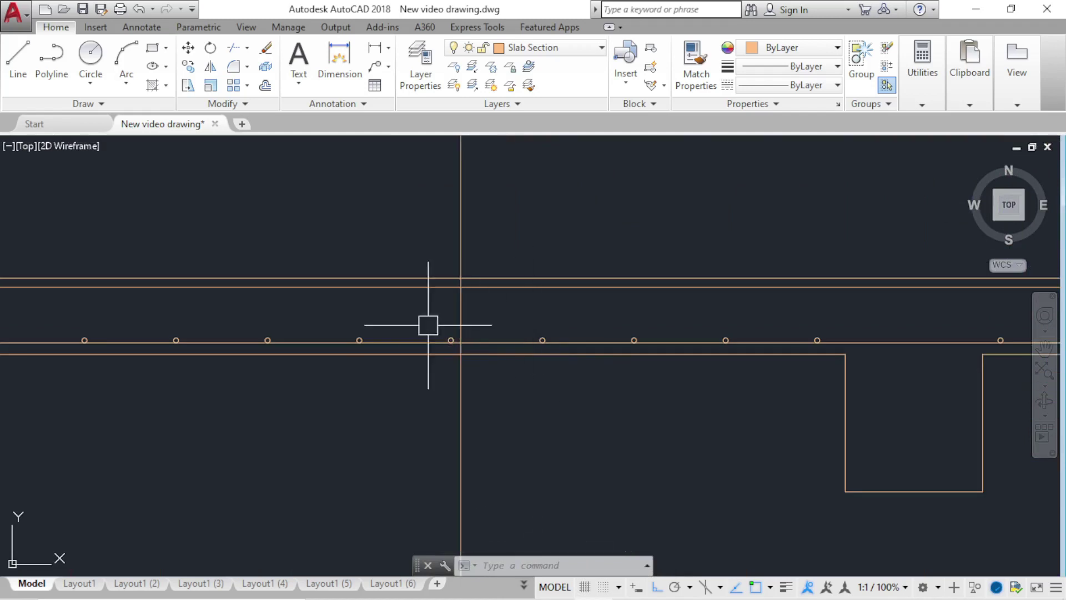
pyautogui.scroll(-3, 428, 325)
pyautogui.scroll(2, 677, 328)
pyautogui.scroll(-2, 627, 349)
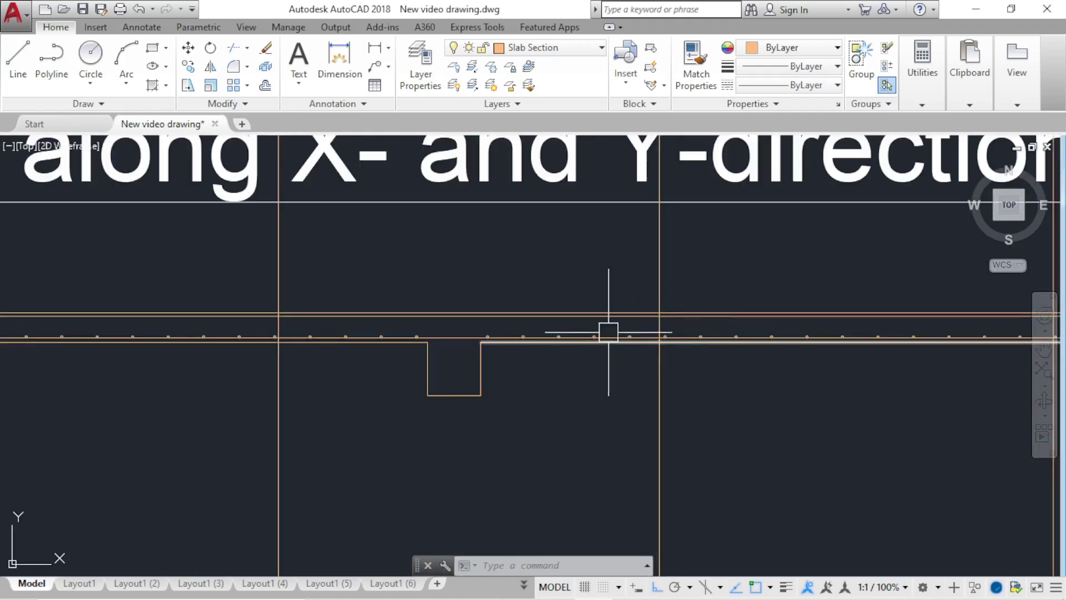
pyautogui.scroll(2, 654, 341)
pyautogui.scroll(-4, 588, 300)
pyautogui.moveTo(577, 316)
pyautogui.mouseDown(button='middle')
pyautogui.moveTo(544, 332)
pyautogui.moveTo(573, 327)
pyautogui.mouseUp(button='middle')
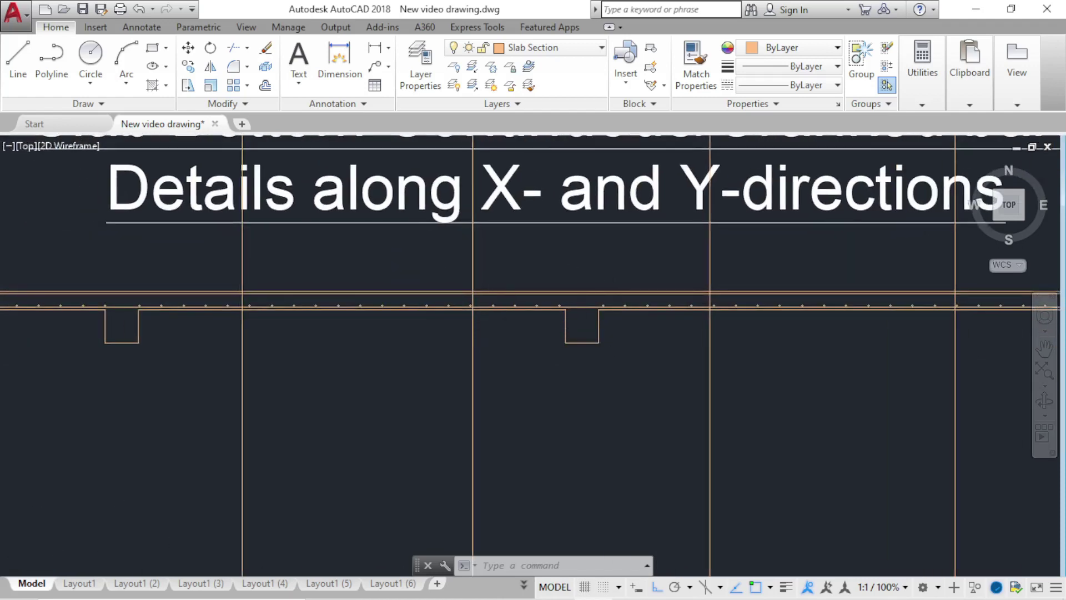
pyautogui.scroll(2, 280, 305)
pyautogui.scroll(-4, 647, 341)
pyautogui.scroll(-1, 647, 340)
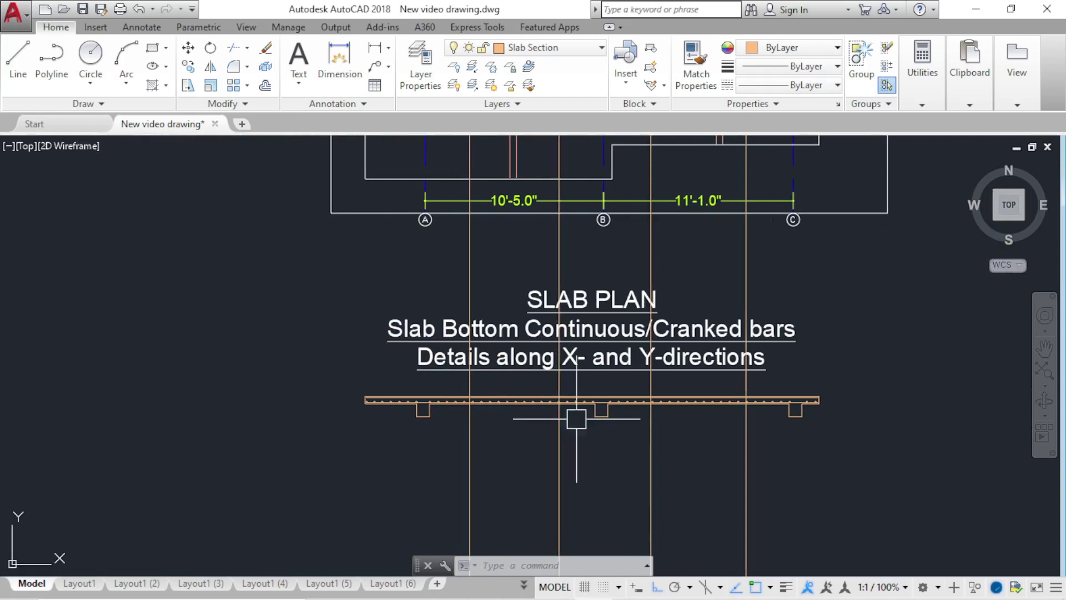
pyautogui.scroll(1, 438, 408)
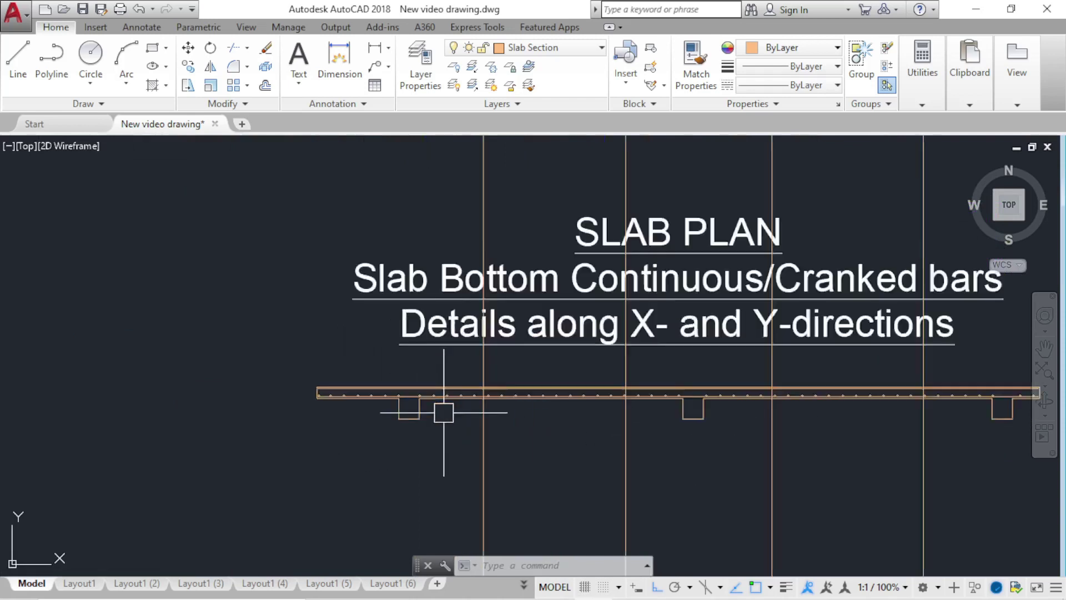
pyautogui.scroll(2, 444, 411)
pyautogui.scroll(3, 434, 356)
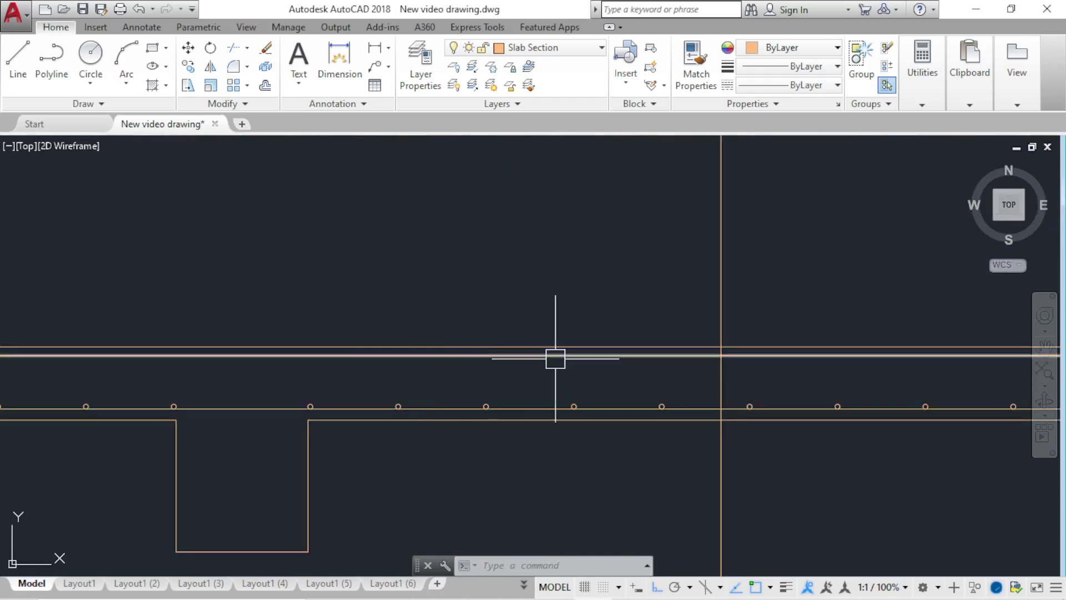
pyautogui.scroll(2, 554, 356)
pyautogui.scroll(-1, 364, 364)
pyautogui.scroll(-1, 365, 364)
# - Check the bar circle at the slab's left end, then clear the selection
pyautogui.moveTo(364, 364)
pyautogui.mouseDown(button='middle')
pyautogui.moveTo(471, 406)
pyautogui.moveTo(687, 400)
pyautogui.moveTo(863, 359)
pyautogui.mouseUp(button='middle')
pyautogui.scroll(4, 124, 351)
pyautogui.moveTo(35, 427); pyautogui.dragTo(423, 434, button='middle')
pyautogui.scroll(4, 405, 421)
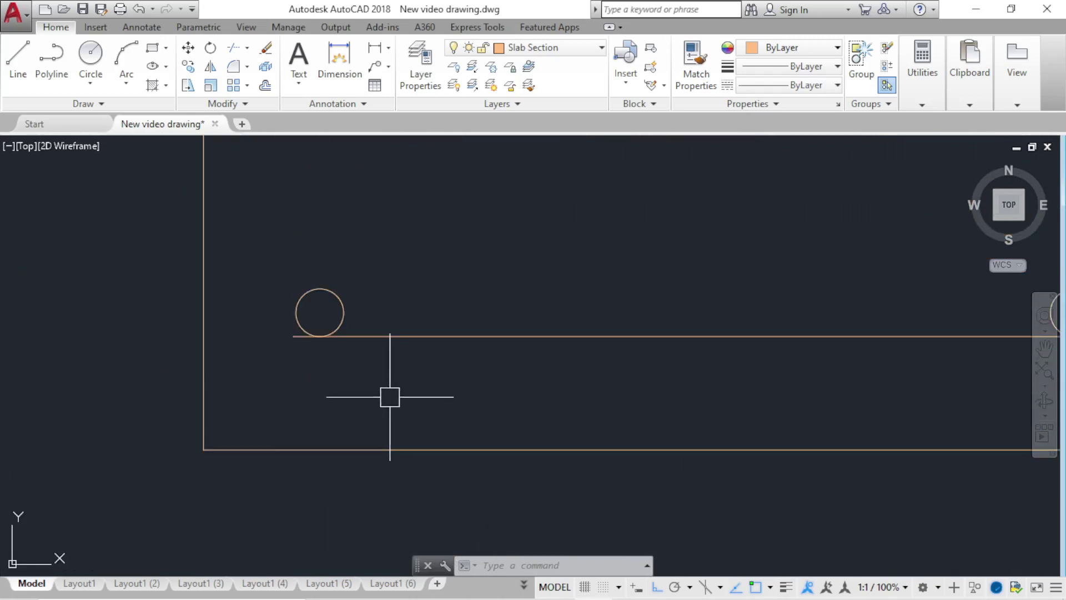
pyautogui.scroll(5, 388, 361)
pyautogui.click(511, 278)
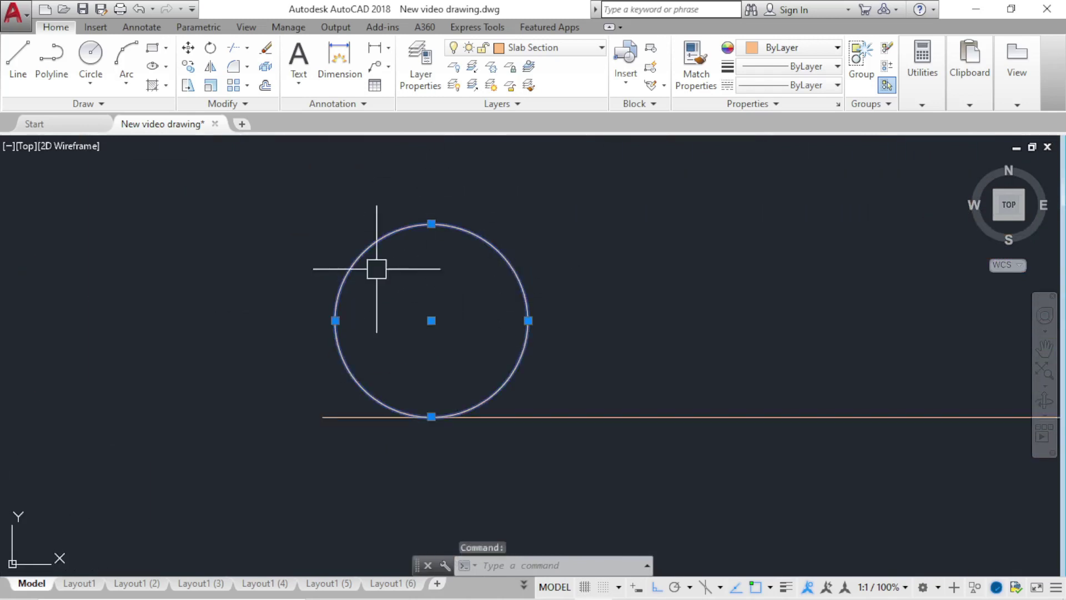
pyautogui.scroll(-3, 333, 377)
pyautogui.moveTo(464, 340)
pyautogui.mouseDown(button='middle')
pyautogui.moveTo(338, 416)
pyautogui.moveTo(178, 452)
pyautogui.mouseUp(button='middle')
pyautogui.scroll(-3, 325, 436)
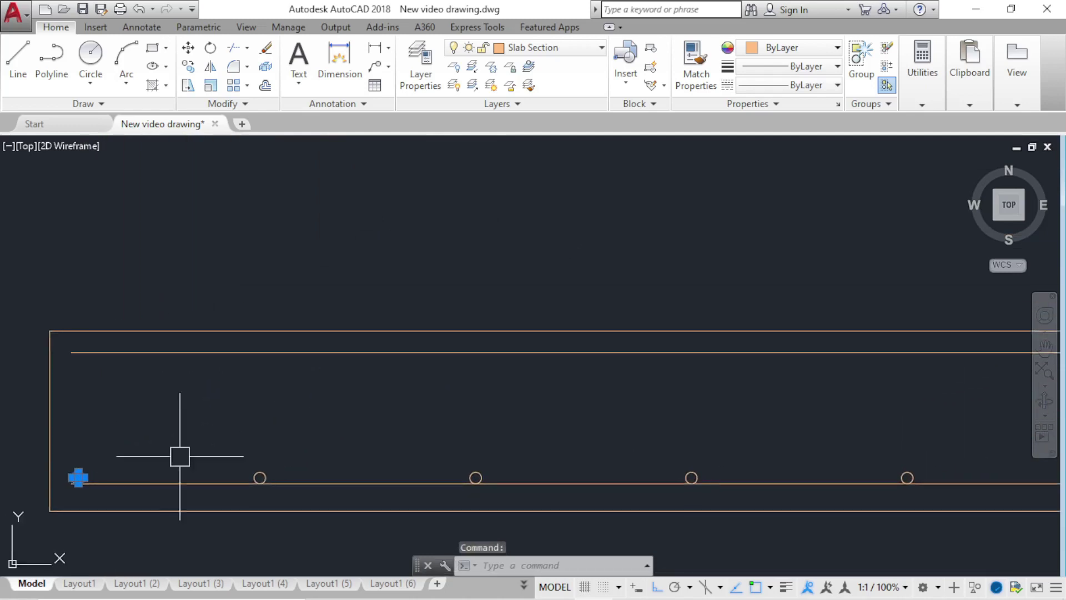
pyautogui.press('Escape')
pyautogui.press('Escape')
pyautogui.scroll(2, 221, 351)
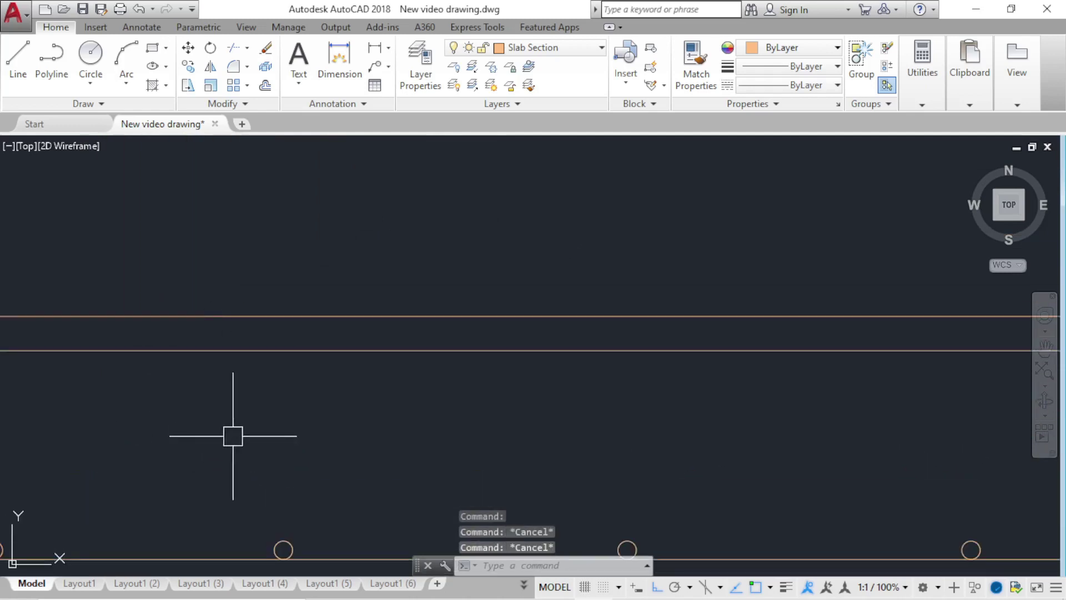
pyautogui.scroll(-3, 488, 397)
pyautogui.moveTo(493, 396); pyautogui.dragTo(327, 429, button='middle')
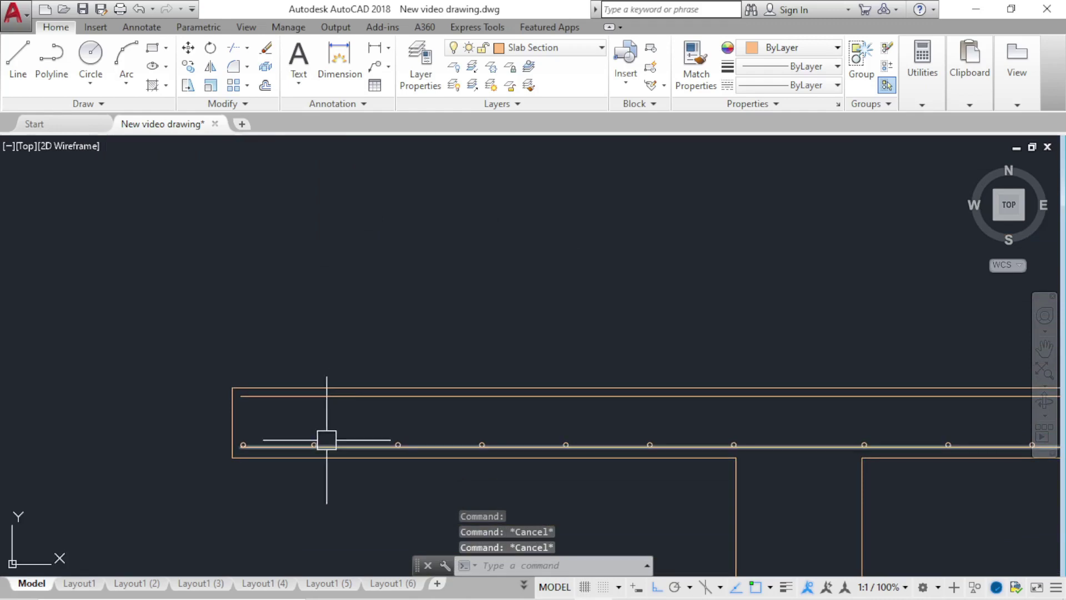
# - Erase the blue ink stroke over the PDF's intermediate slab, then minimize Edge
pyautogui.click(435, 594)
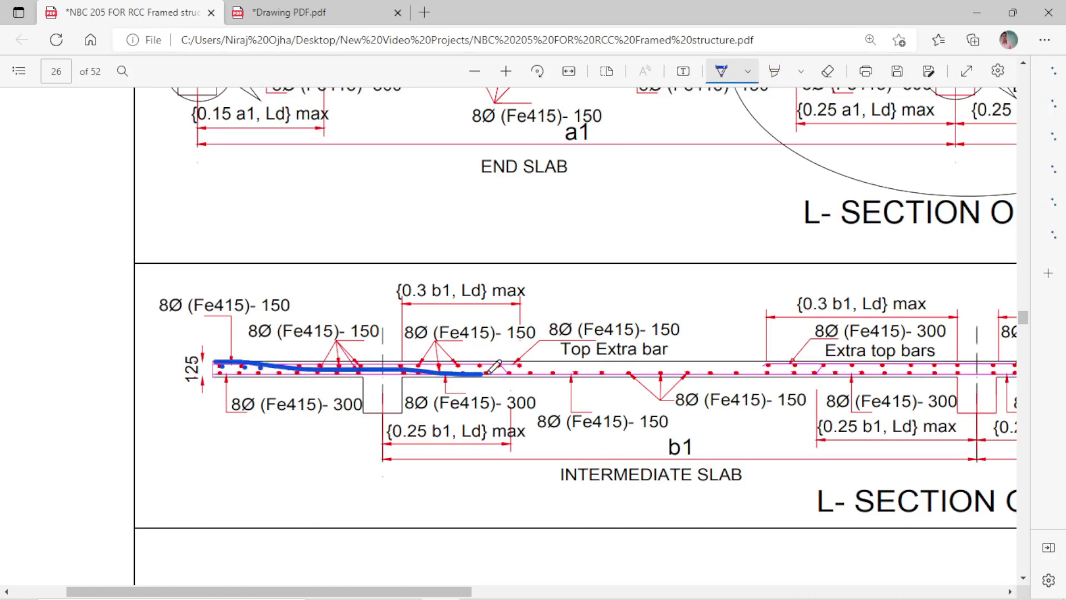
pyautogui.click(826, 71)
pyautogui.click(324, 369)
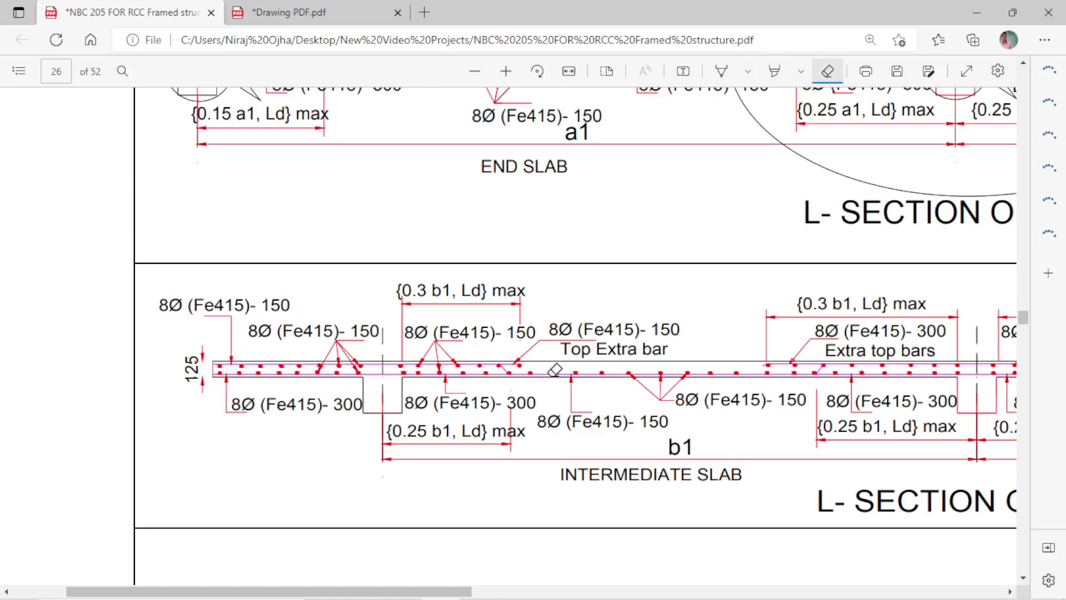
pyautogui.click(975, 14)
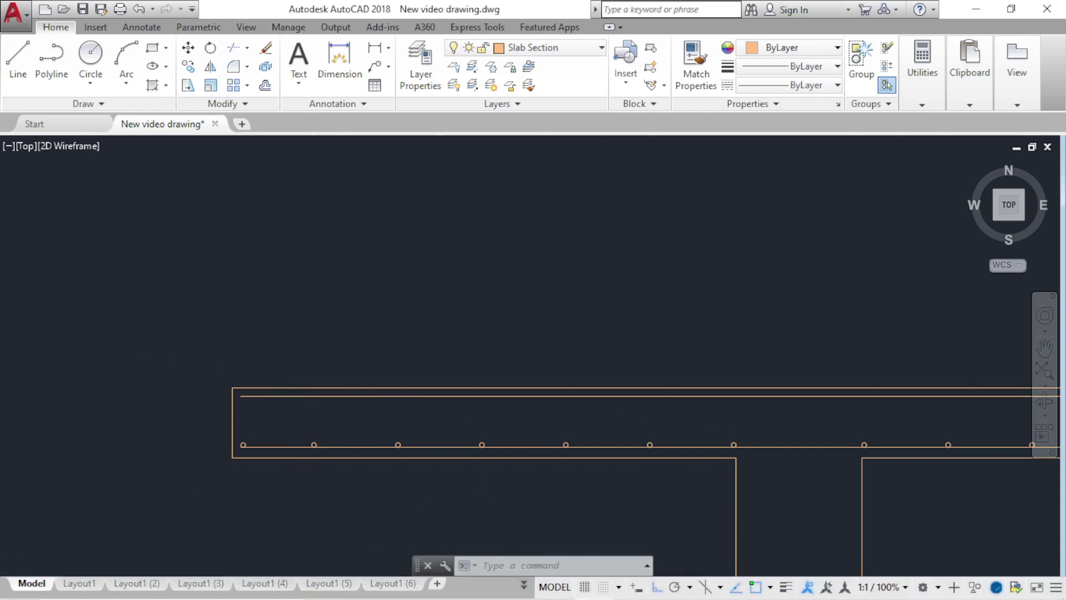
# - Offset the slab's upper bar line 0.31 toward the slab top, using a Calculator-derived distance
pyautogui.scroll(2, 1049, 528)
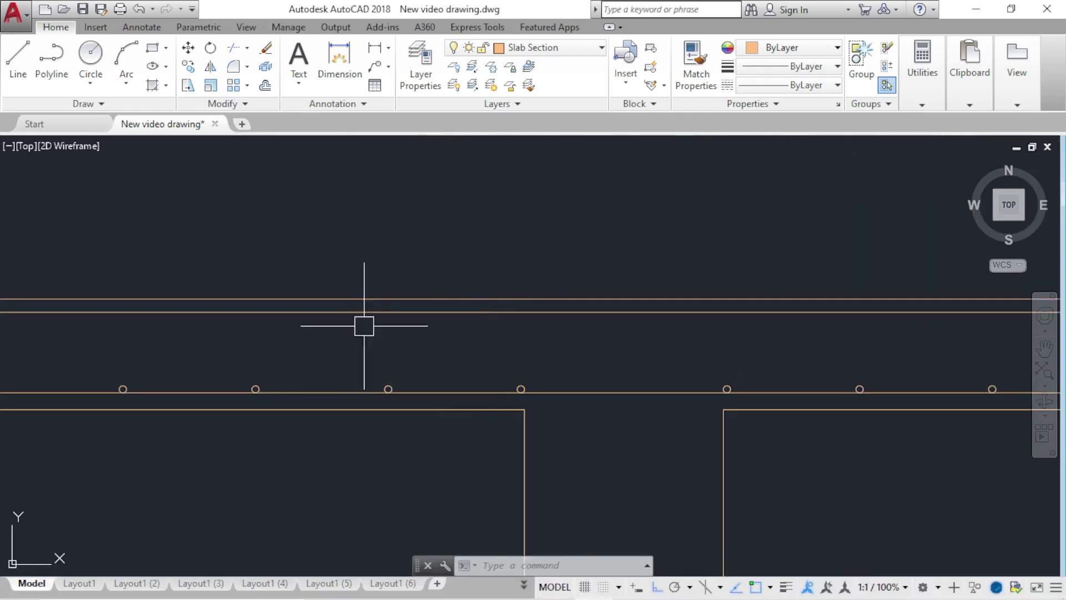
pyautogui.scroll(-3, 364, 326)
pyautogui.scroll(2, 276, 358)
pyautogui.scroll(2, 186, 344)
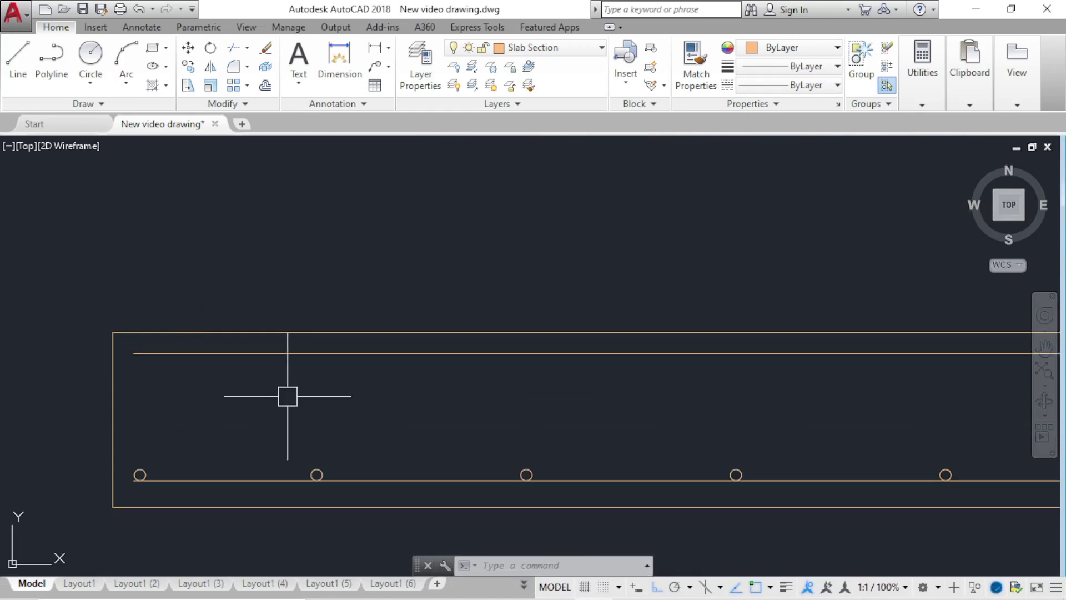
pyautogui.write('o')
pyautogui.press('Return')
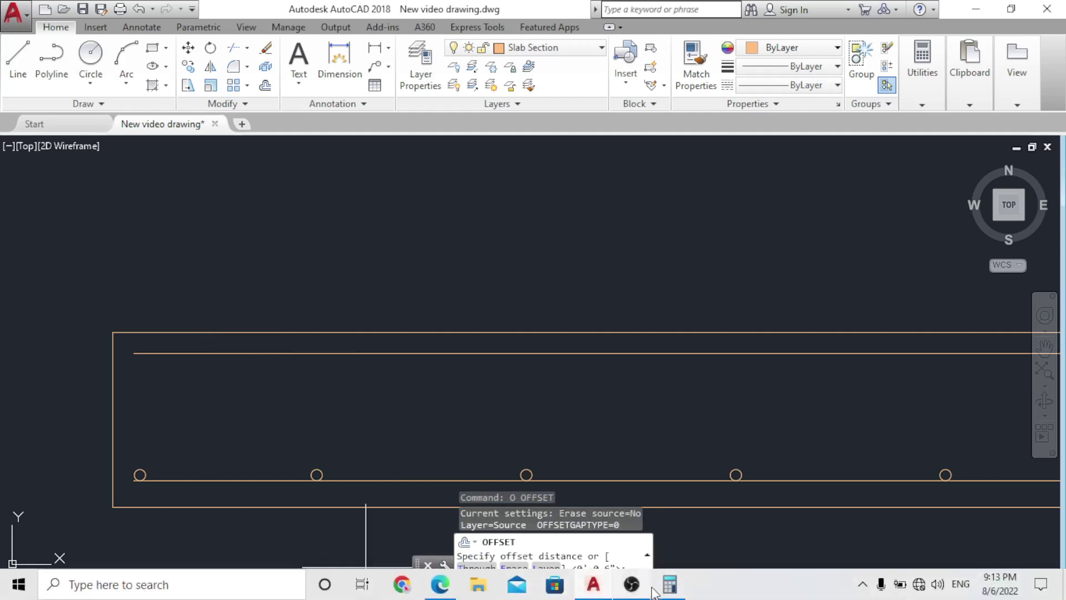
pyautogui.click(655, 588)
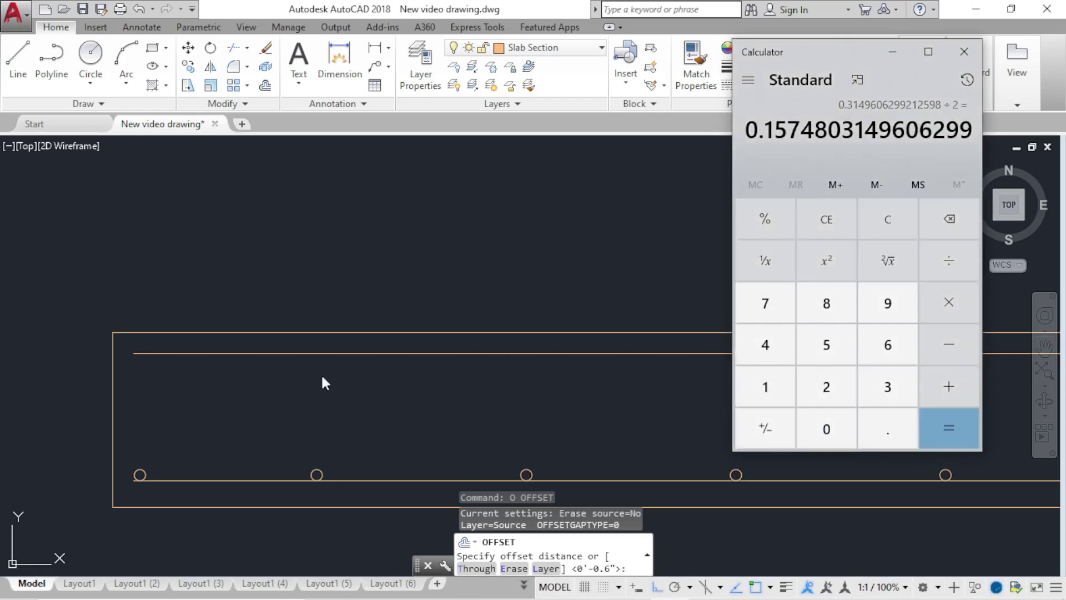
pyautogui.click(892, 52)
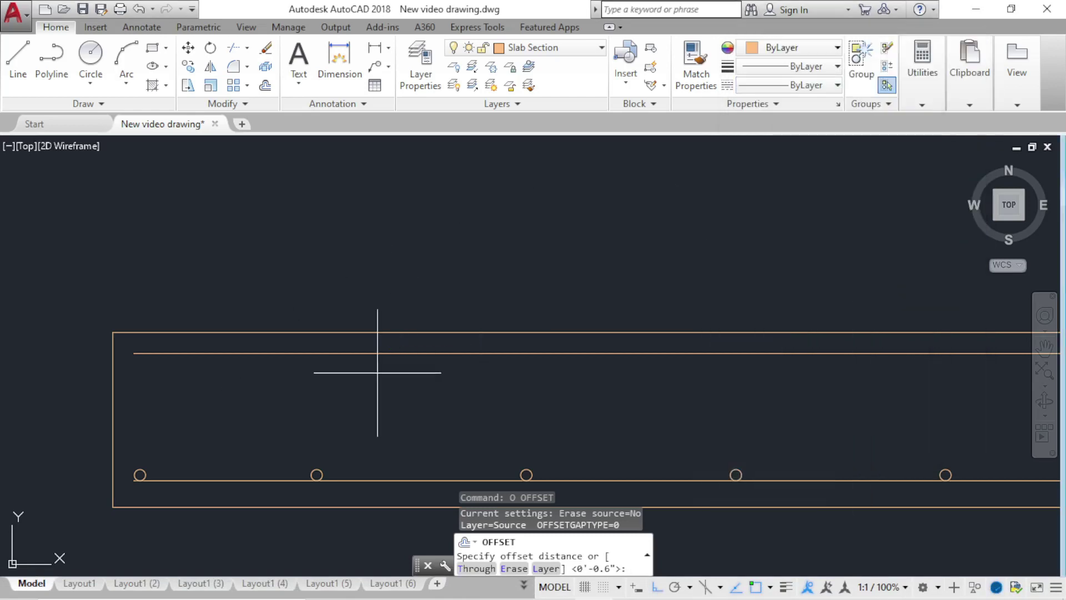
pyautogui.write('0.31')
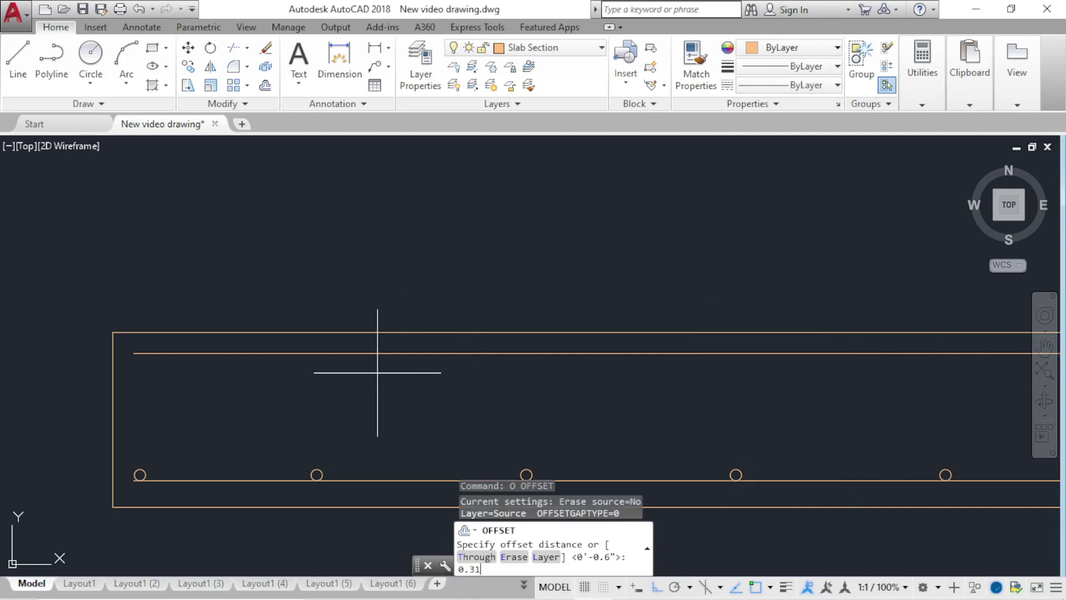
pyautogui.press('Return')
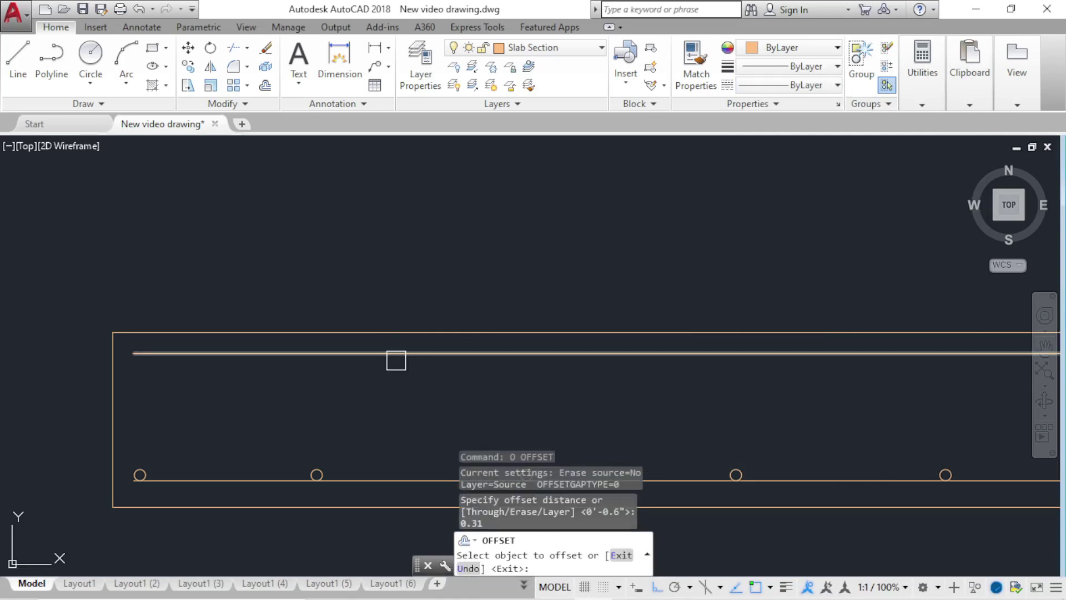
pyautogui.click(394, 353)
pyautogui.click(395, 381)
pyautogui.scroll(-5, 395, 381)
pyautogui.moveTo(477, 377); pyautogui.dragTo(149, 373, button='middle')
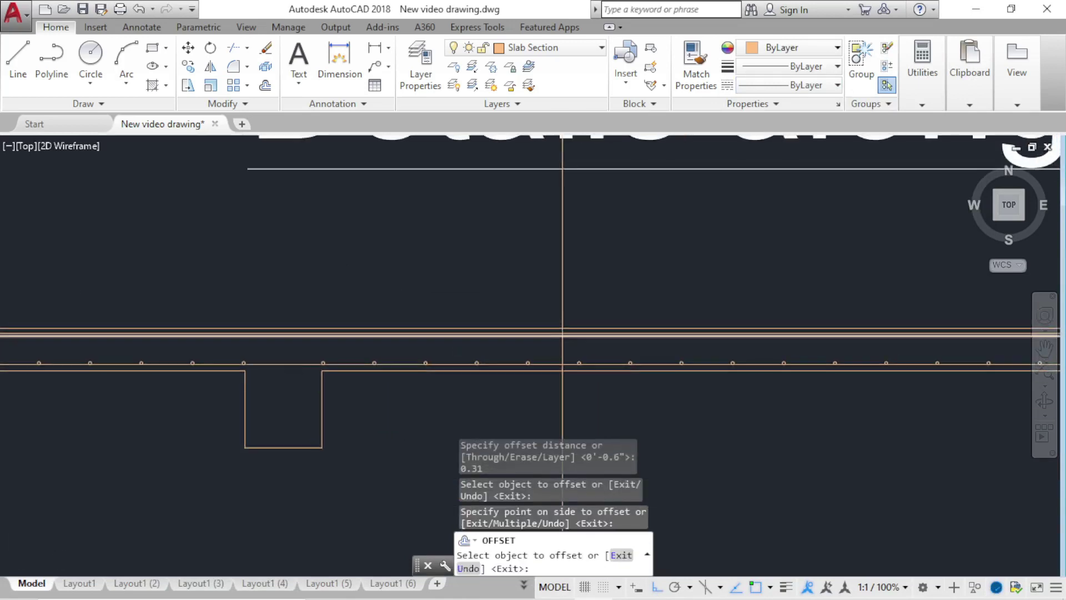
pyautogui.scroll(5, 571, 368)
pyautogui.scroll(-3, 382, 312)
pyautogui.scroll(4, 382, 311)
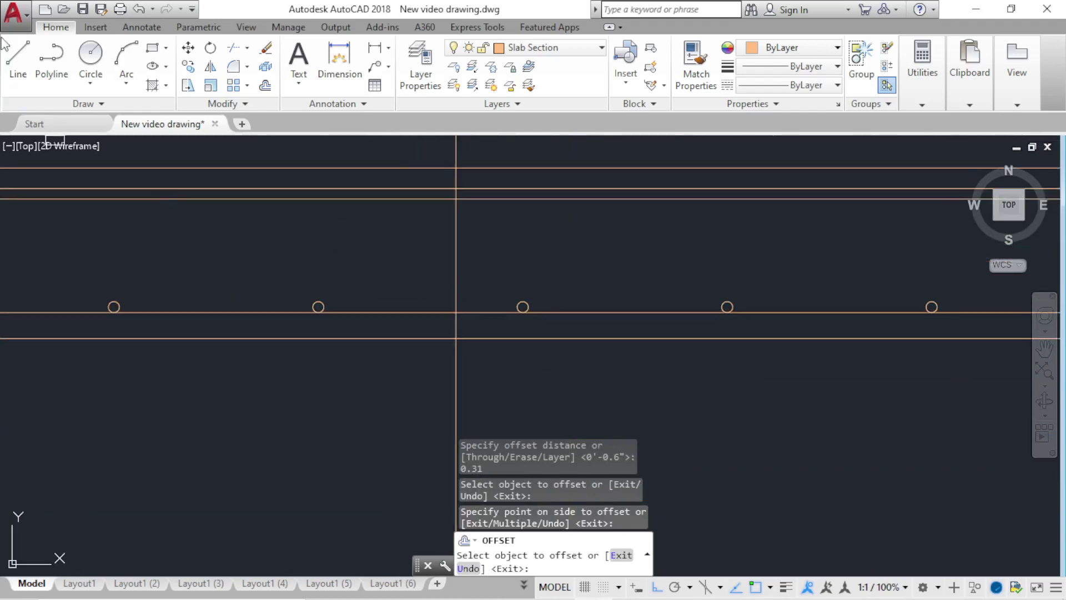
# - Draw a 3-unit line at 135° (@3<135) from the bar line's intersection with the construction line
pyautogui.click(18, 61)
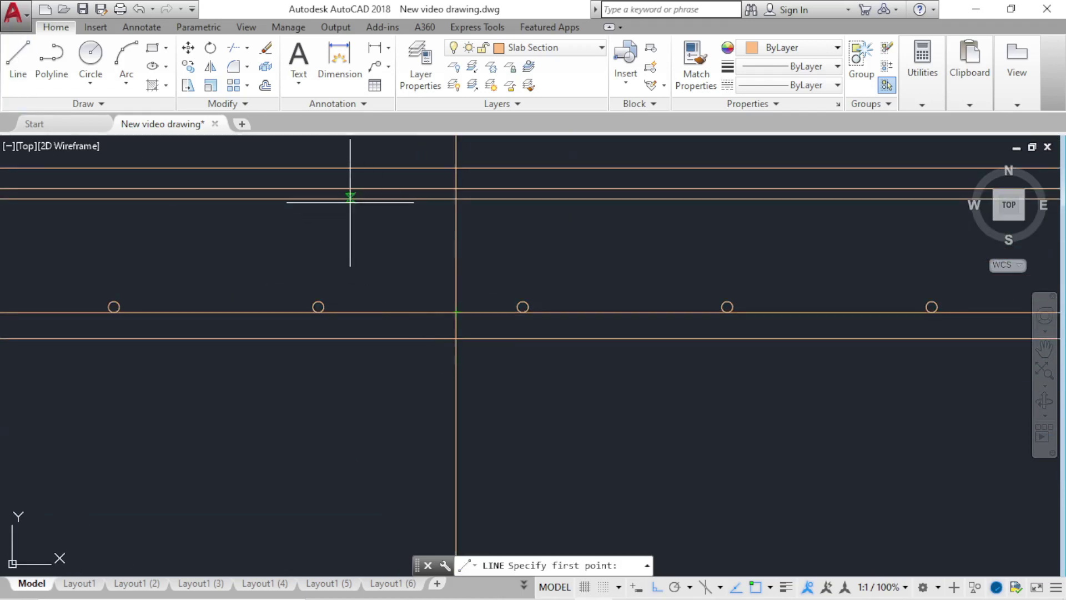
pyautogui.scroll(-4, 607, 395)
pyautogui.scroll(4, 529, 369)
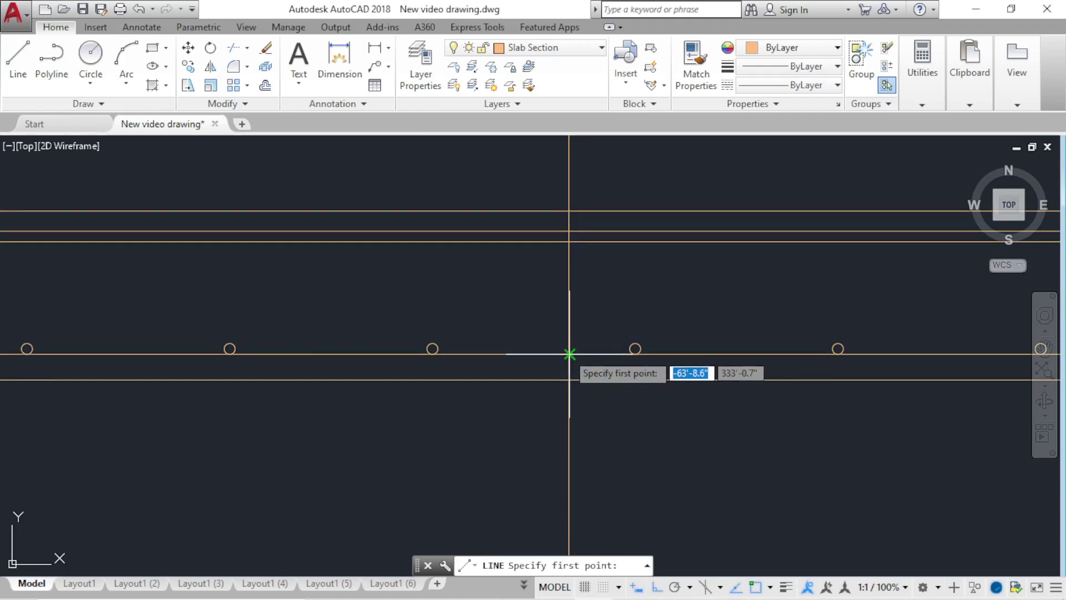
pyautogui.click(567, 353)
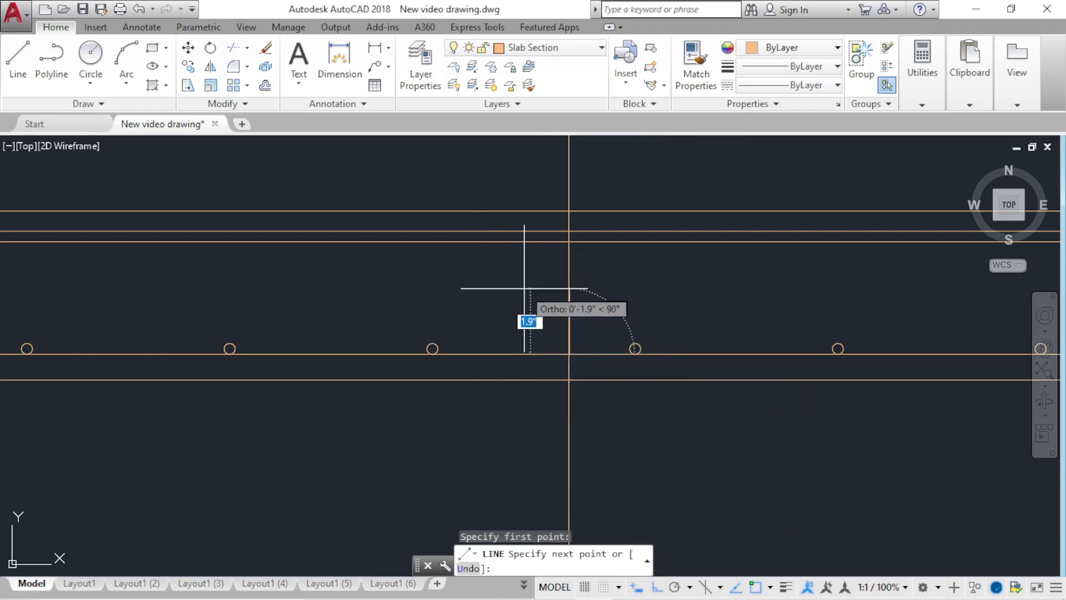
pyautogui.press('F8')
pyautogui.write('@3<')
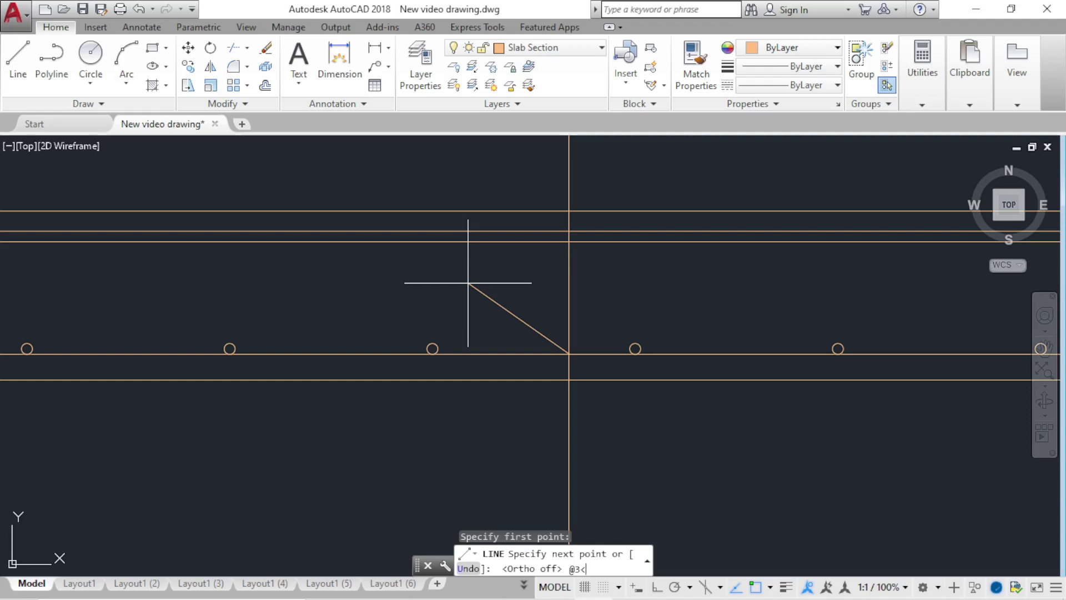
pyautogui.write('135')
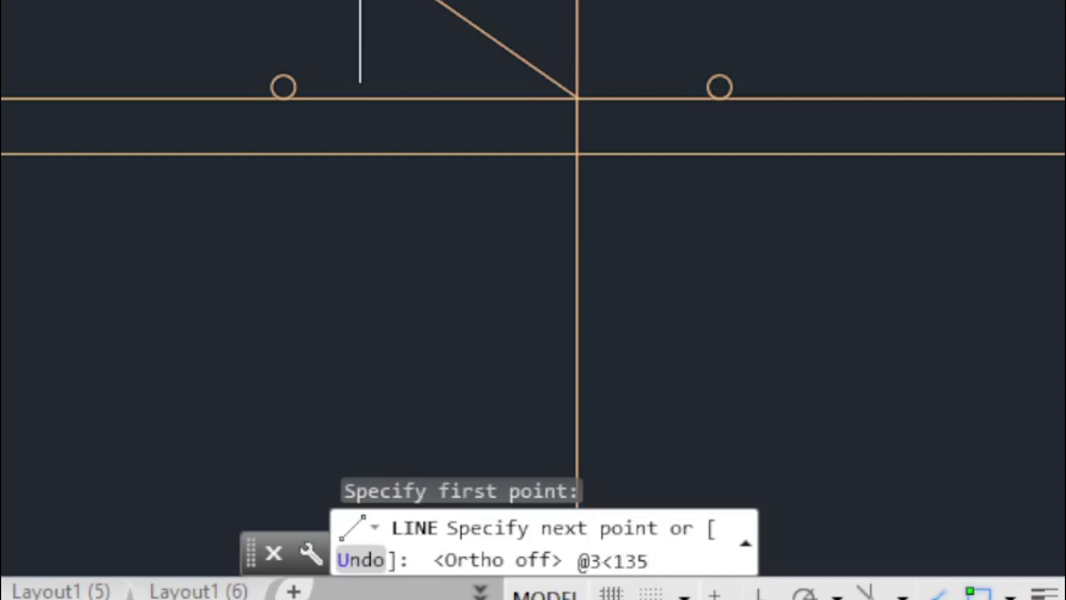
pyautogui.press('Return')
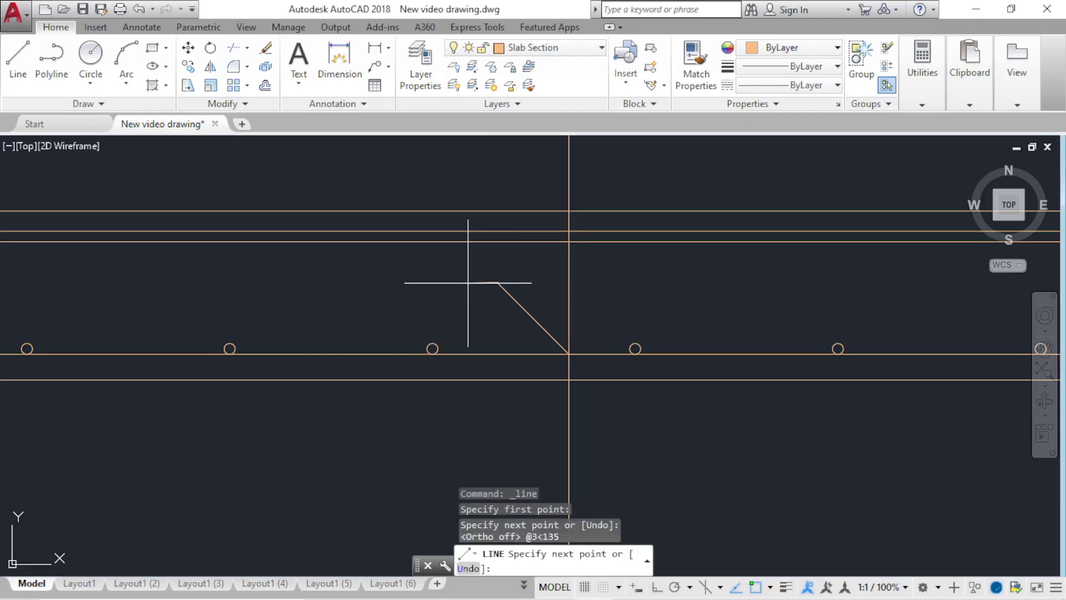
pyautogui.press('Escape')
pyautogui.scroll(2, 508, 314)
pyautogui.scroll(2, 399, 357)
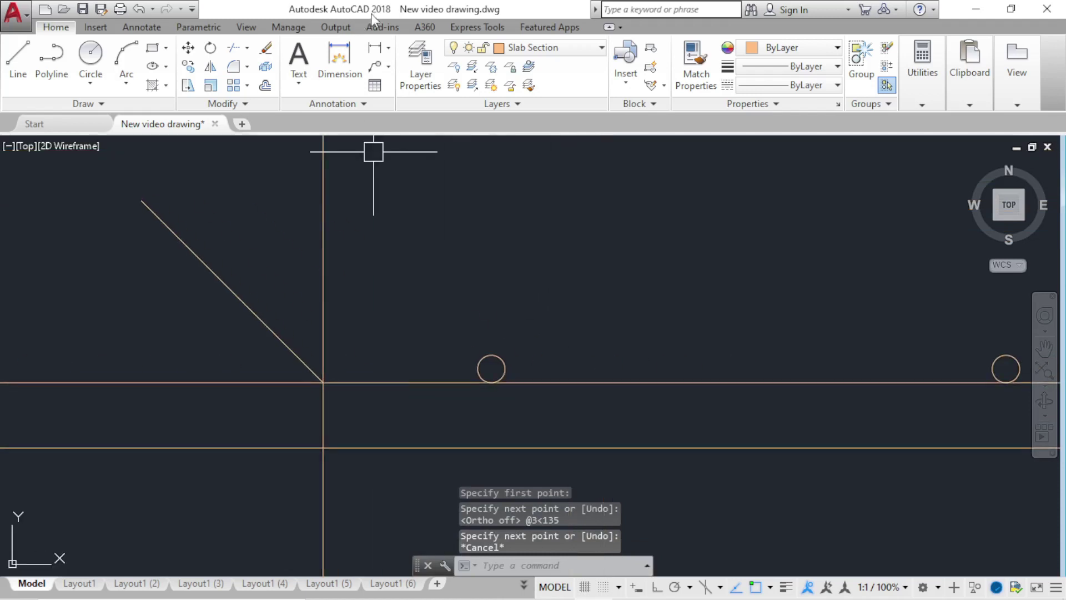
pyautogui.scroll(-4, 374, 276)
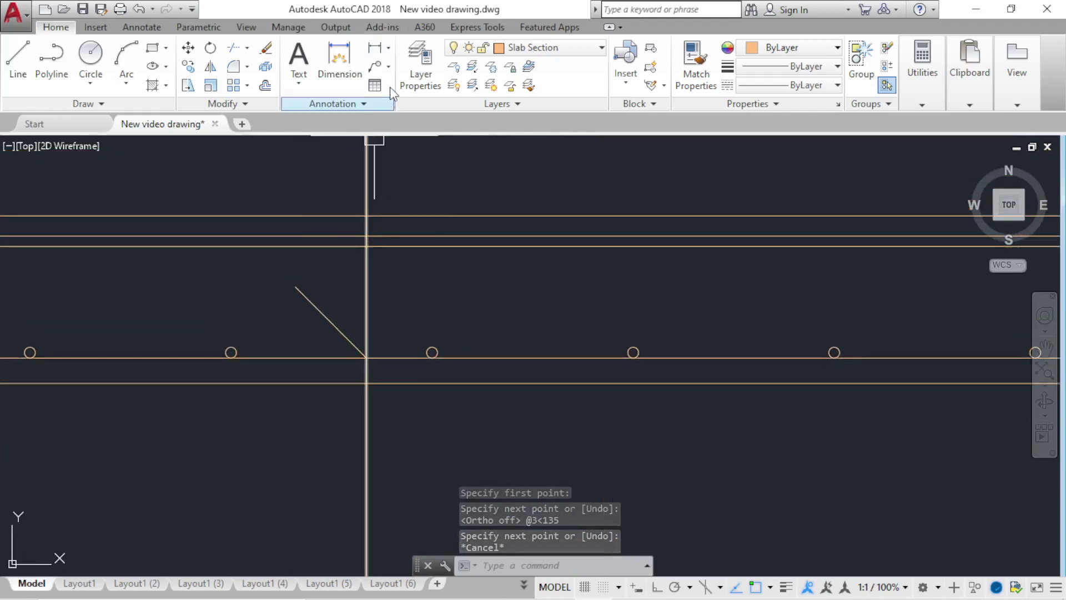
# - Measure the crank angle between the diagonal and the bar line, then cancel the dimension
pyautogui.click(389, 50)
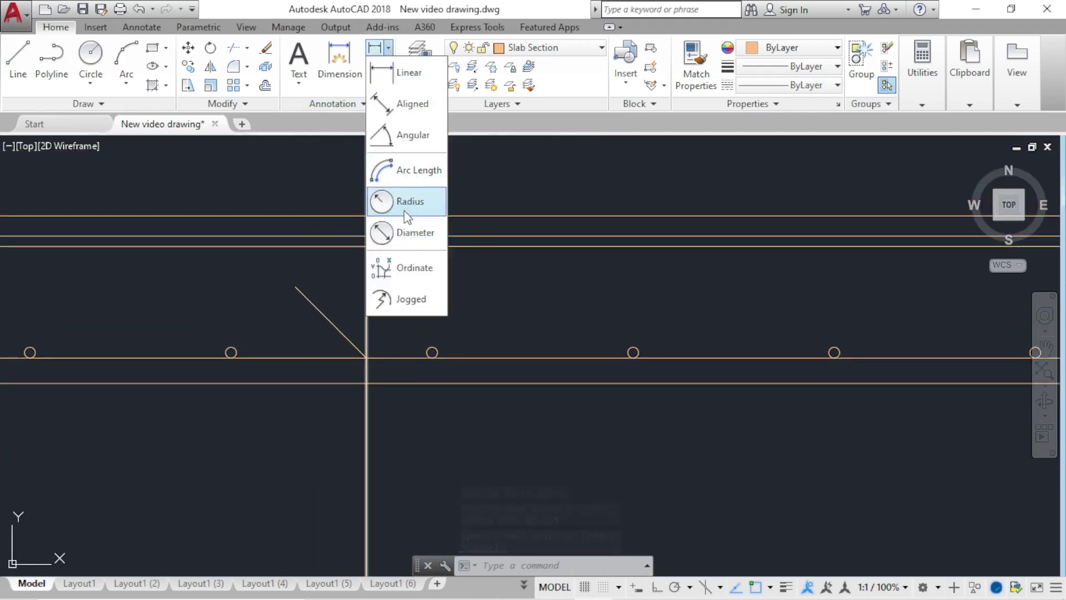
pyautogui.click(405, 136)
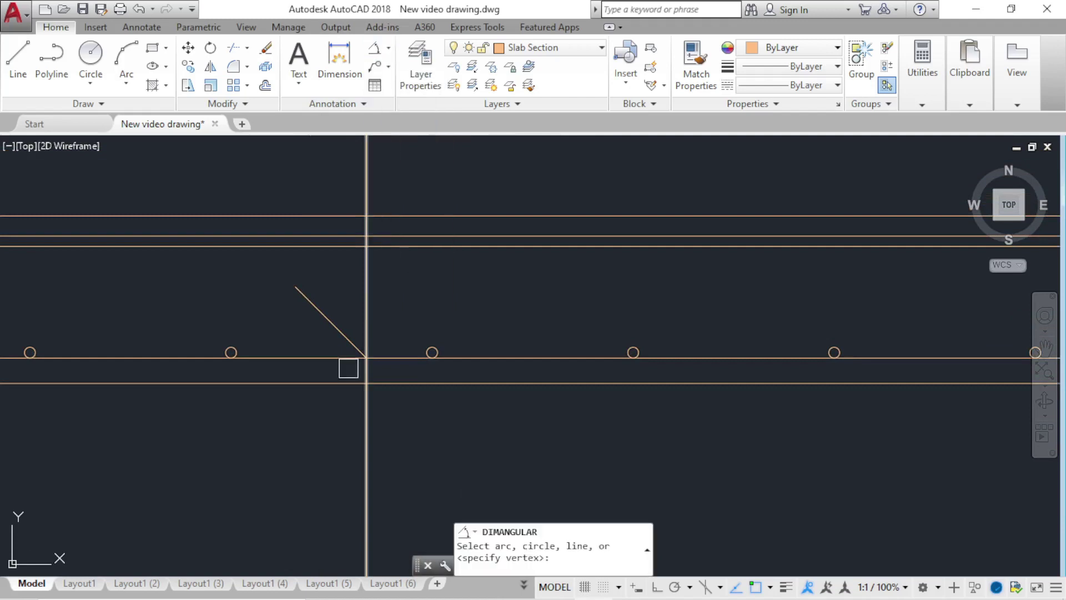
pyautogui.scroll(4, 348, 369)
pyautogui.click(359, 290)
pyautogui.click(442, 335)
pyautogui.scroll(-3, 443, 335)
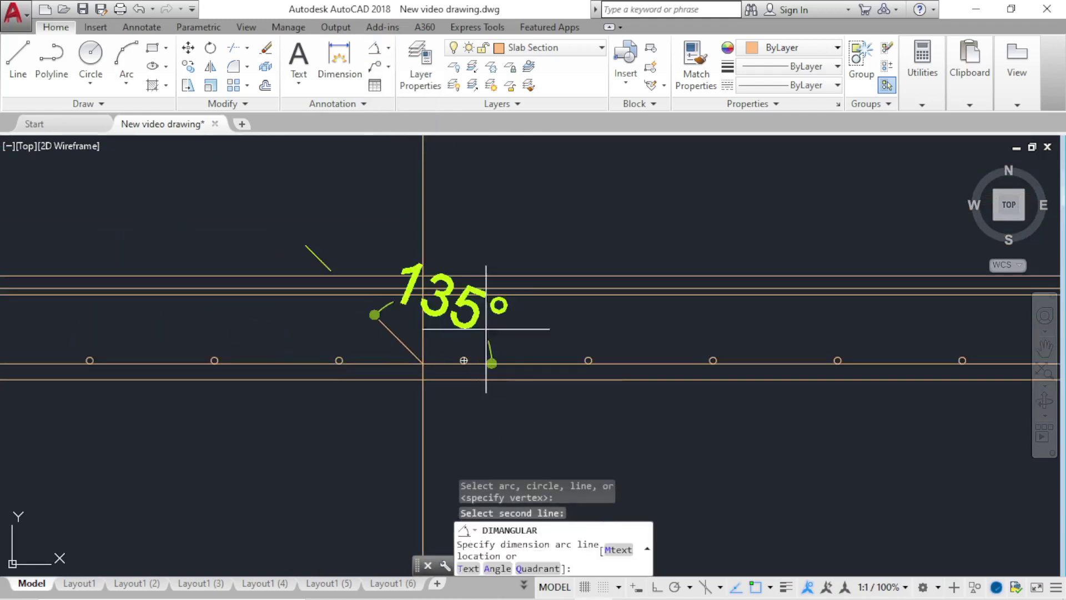
pyautogui.press('Escape')
pyautogui.scroll(2, 410, 324)
pyautogui.scroll(4, 399, 329)
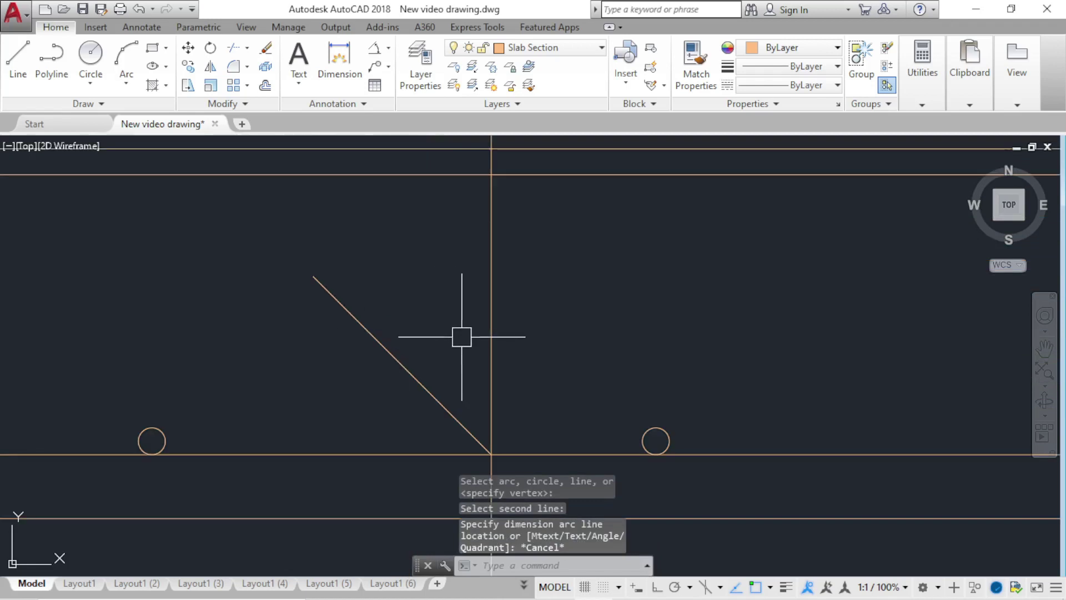
# - Try trimming two objects near the crank, then cancel TRIM
pyautogui.write('tr')
pyautogui.press('Return')
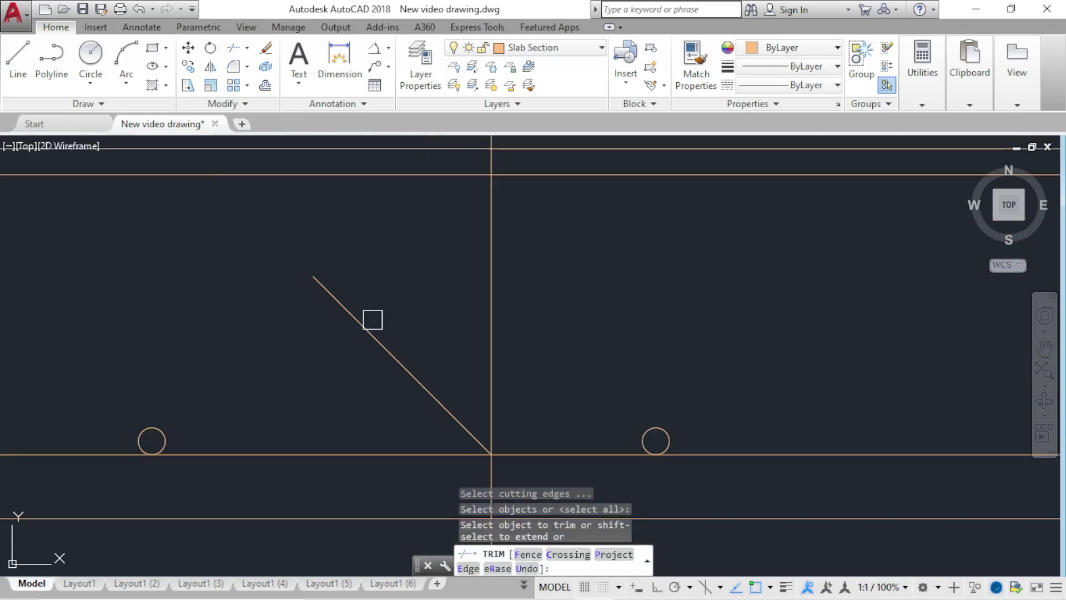
pyautogui.click(362, 334)
pyautogui.scroll(-6, 500, 335)
pyautogui.moveTo(621, 335); pyautogui.dragTo(716, 376, button='middle')
pyautogui.click(718, 378)
pyautogui.press('Escape')
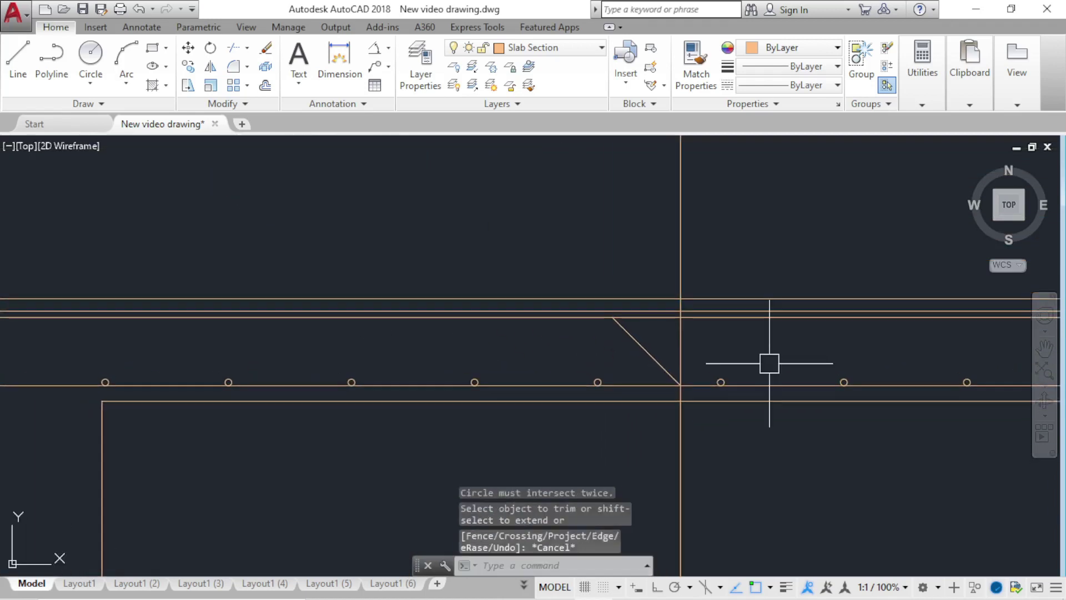
pyautogui.press('Escape')
# - Pan along the slab around the diagonal, then show Calculator with 0.3149606299212598 ÷ 2 = 0.1574803149606299
pyautogui.scroll(4, 666, 393)
pyautogui.moveTo(657, 316)
pyautogui.mouseDown(button='middle')
pyautogui.moveTo(614, 345)
pyautogui.moveTo(800, 422)
pyautogui.mouseUp(button='middle')
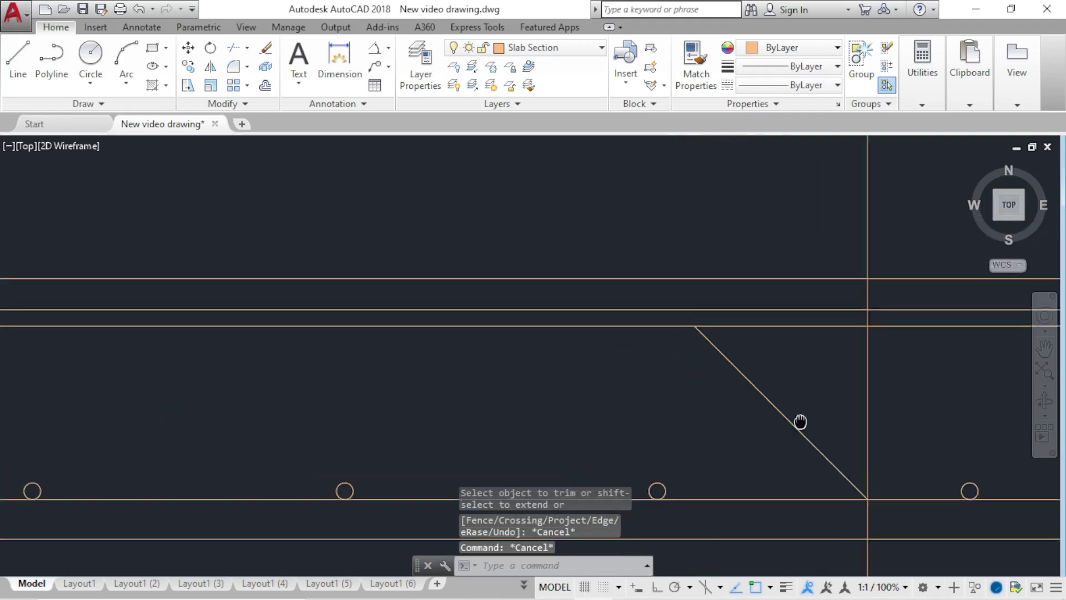
pyautogui.scroll(2, 797, 356)
pyautogui.scroll(2, 698, 326)
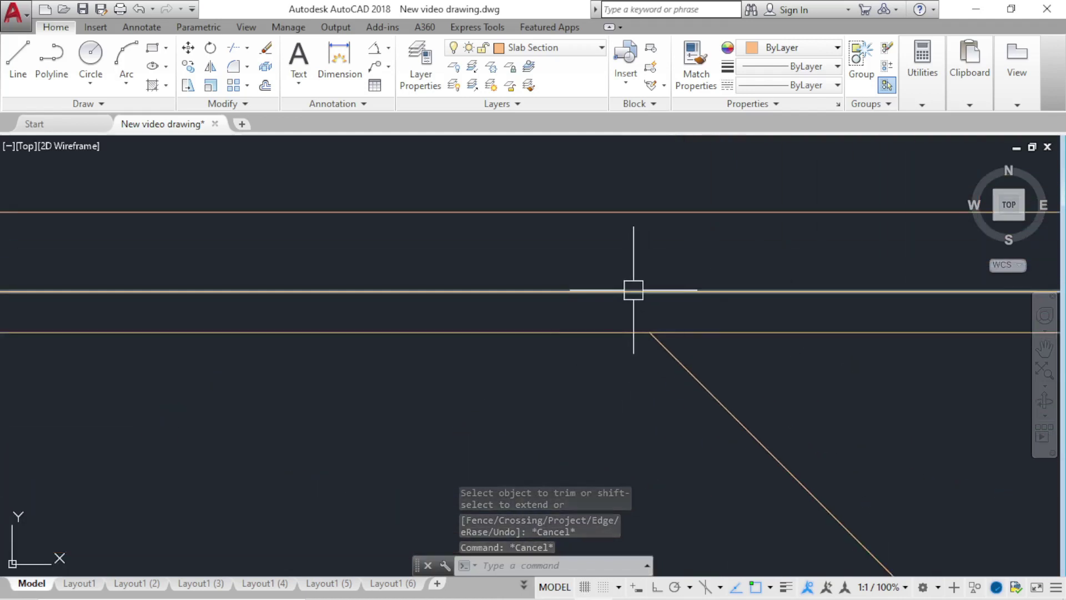
pyautogui.scroll(-4, 688, 402)
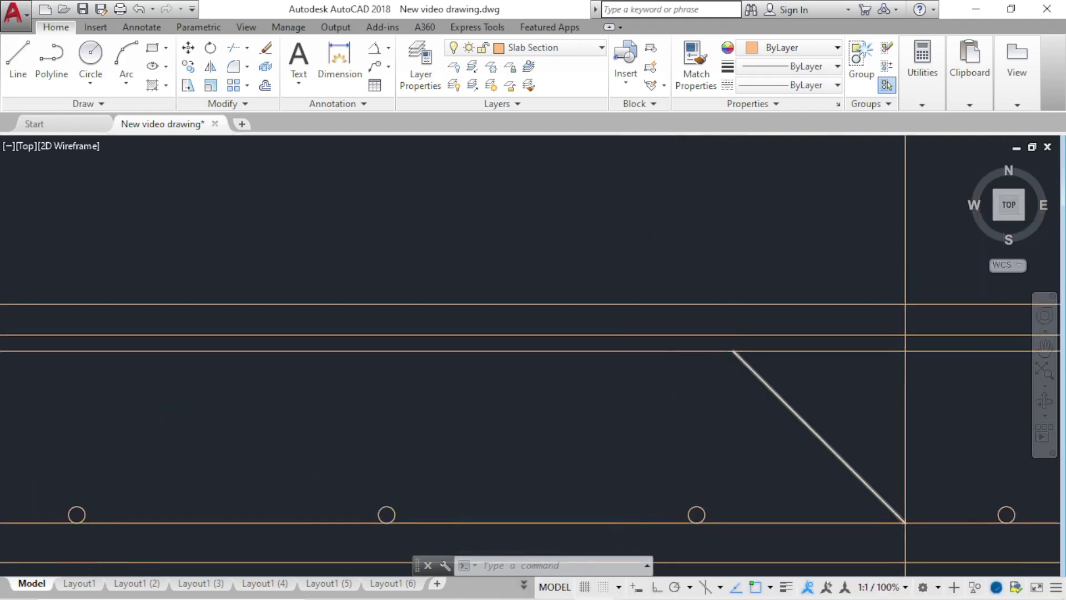
pyautogui.scroll(3, 745, 351)
pyautogui.scroll(-5, 624, 345)
pyautogui.scroll(3, 561, 434)
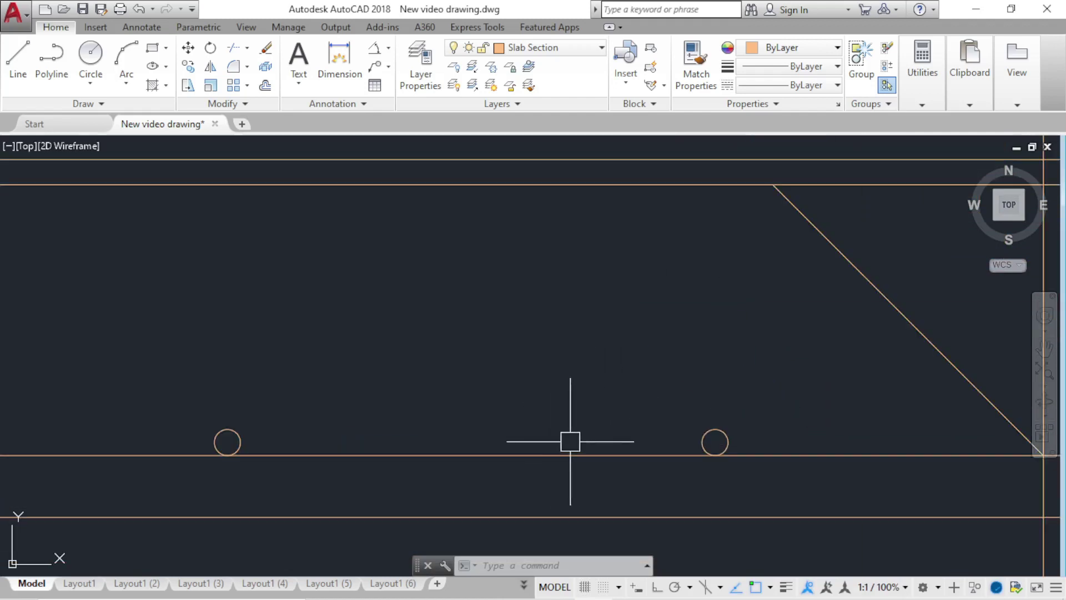
pyautogui.moveTo(663, 271); pyautogui.dragTo(619, 447, button='middle')
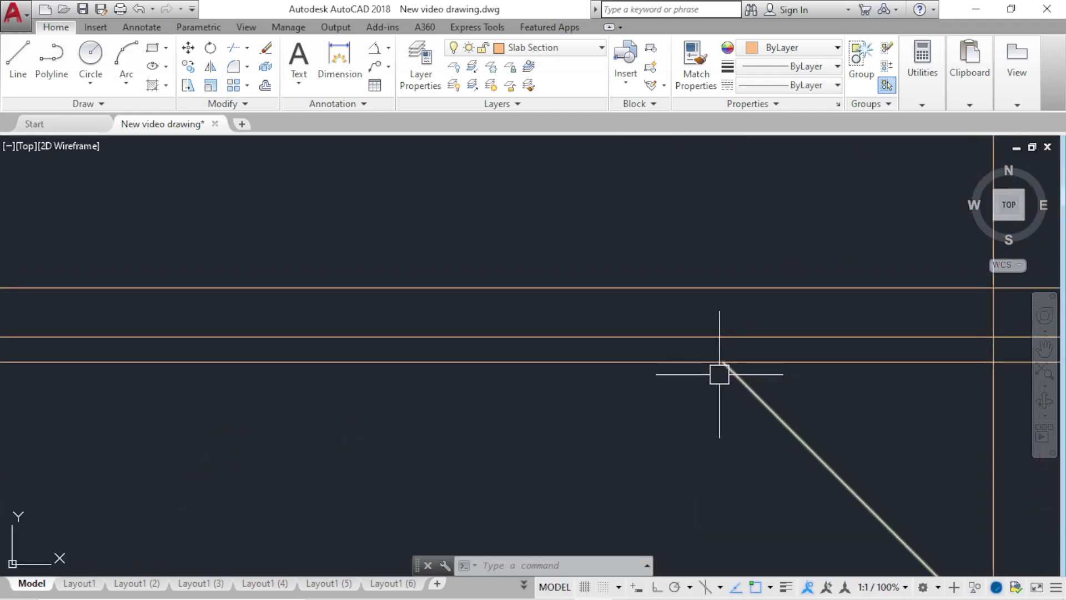
pyautogui.moveTo(635, 371); pyautogui.dragTo(799, 351, button='middle')
pyautogui.scroll(2, 716, 340)
pyautogui.scroll(2, 708, 355)
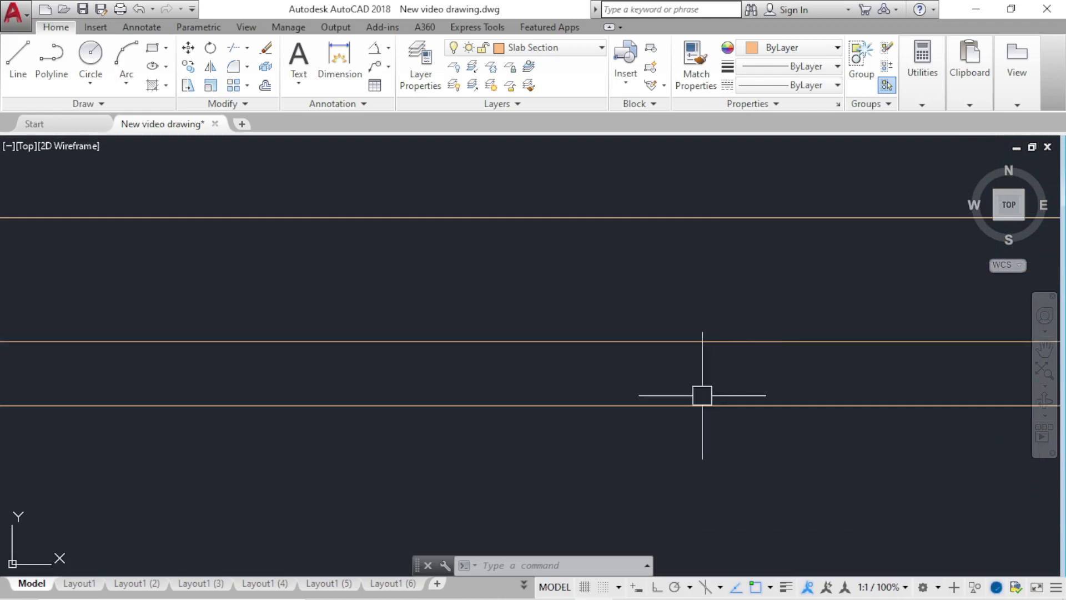
pyautogui.scroll(-4, 683, 392)
pyautogui.scroll(2, 670, 404)
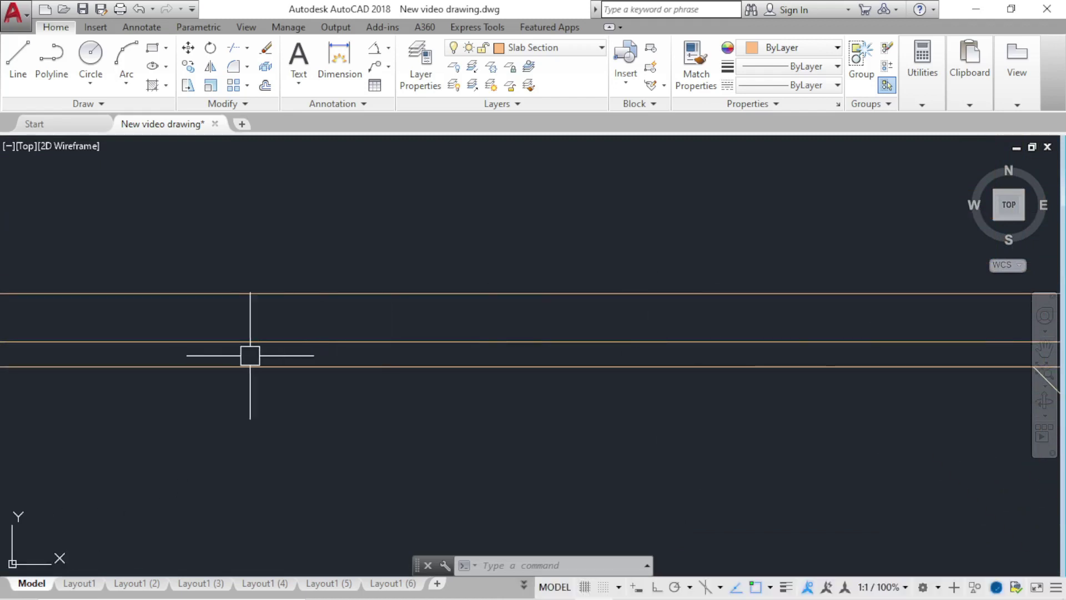
pyautogui.scroll(-2, 249, 352)
pyautogui.scroll(-2, 745, 376)
pyautogui.moveTo(746, 376); pyautogui.dragTo(906, 384, button='middle')
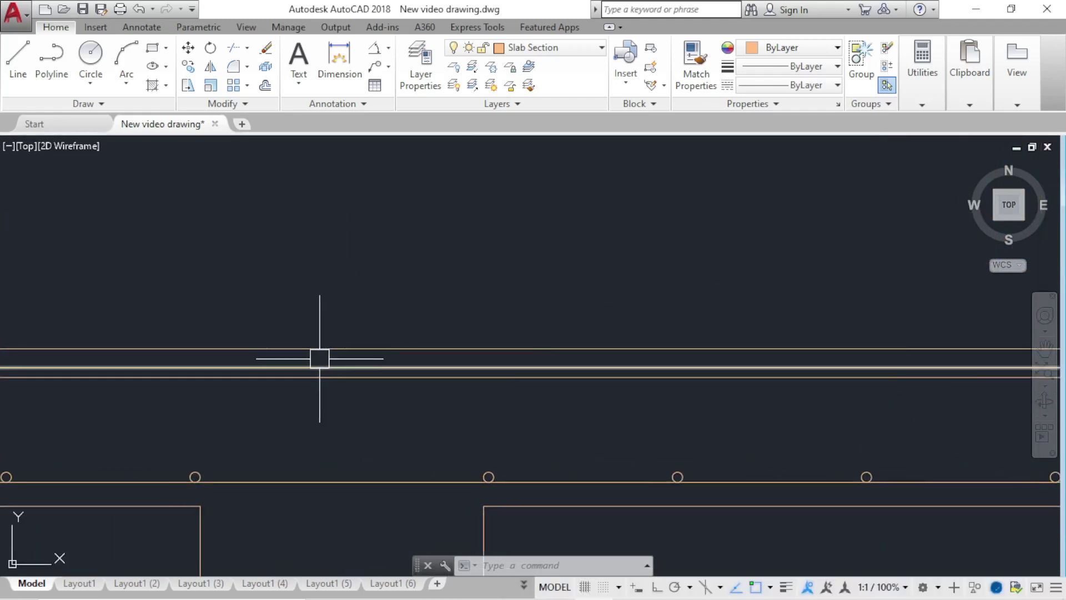
pyautogui.moveTo(523, 392)
pyautogui.mouseDown(button='middle')
pyautogui.moveTo(618, 388)
pyautogui.moveTo(285, 364)
pyautogui.mouseUp(button='middle')
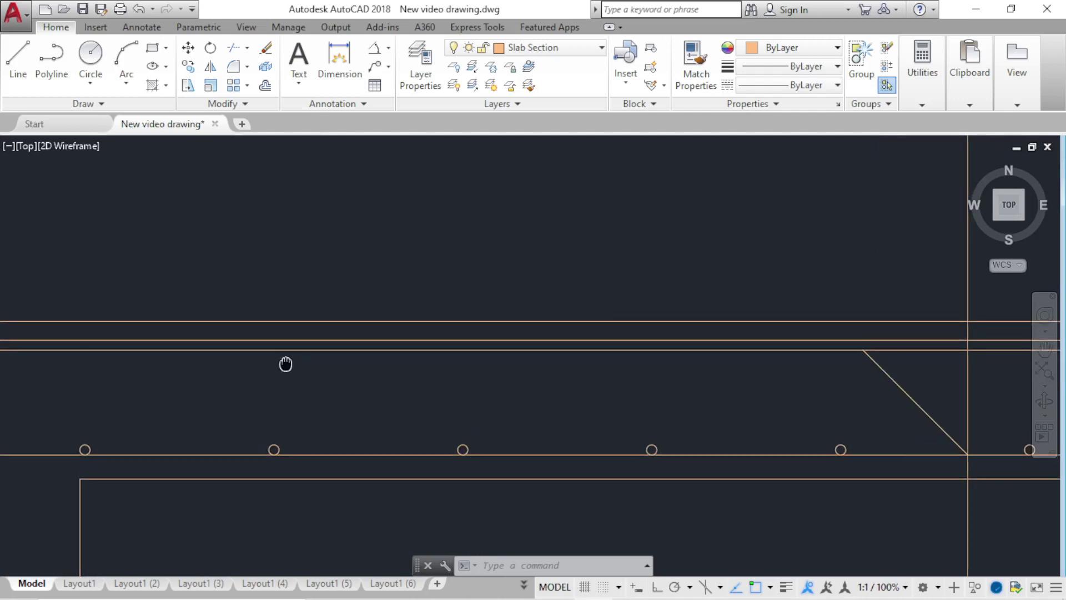
pyautogui.scroll(2, 480, 368)
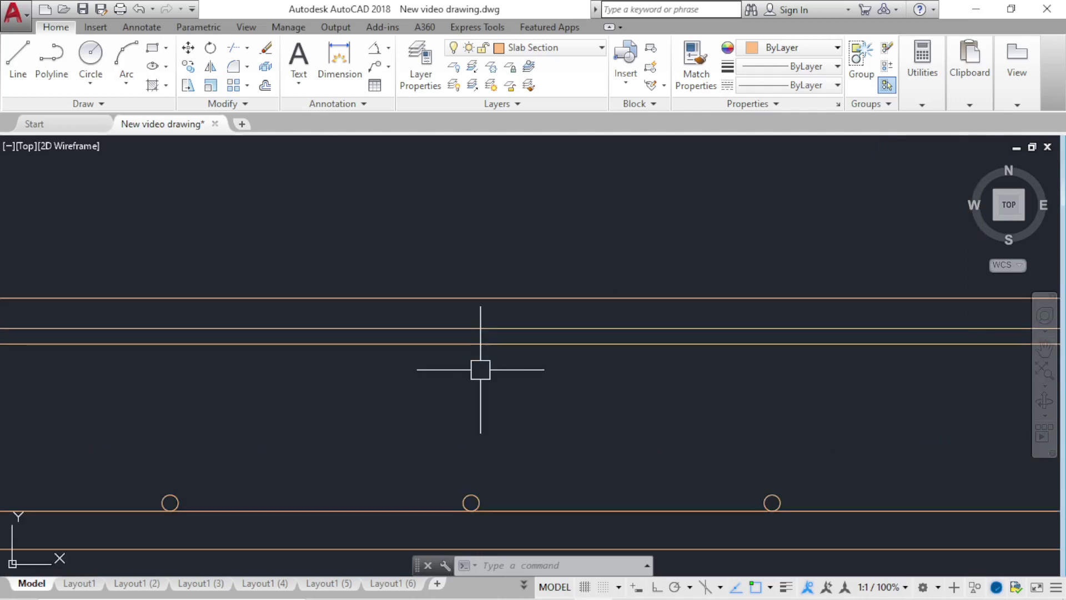
pyautogui.click(692, 593)
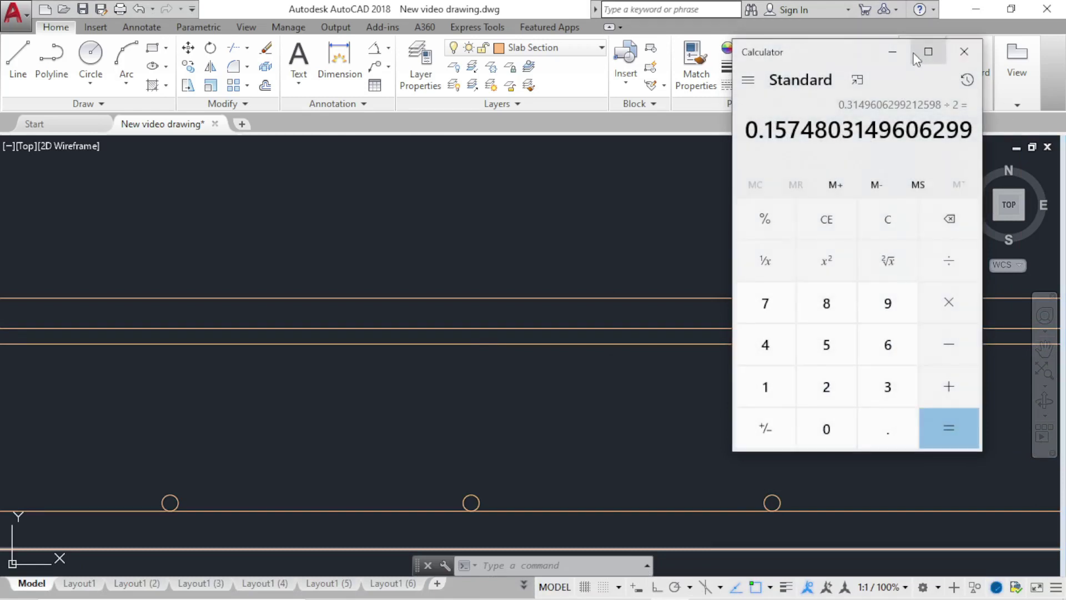
# - Put away the Calculator and offset the bar line by 0.16, then cancel the offset
pyautogui.click(893, 53)
pyautogui.write('o')
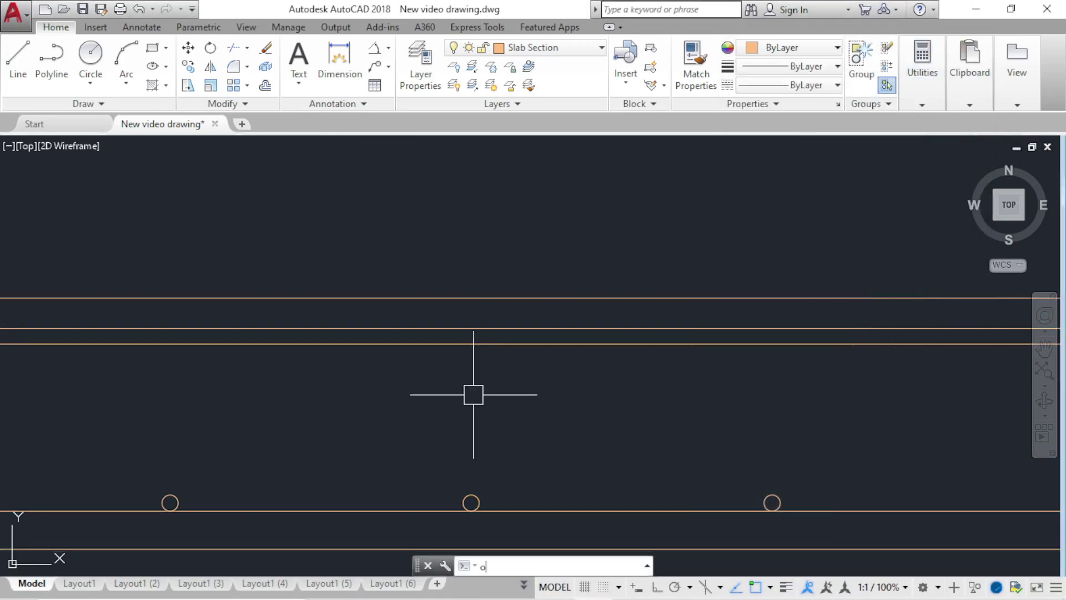
pyautogui.press('Return')
pyautogui.write('0.')
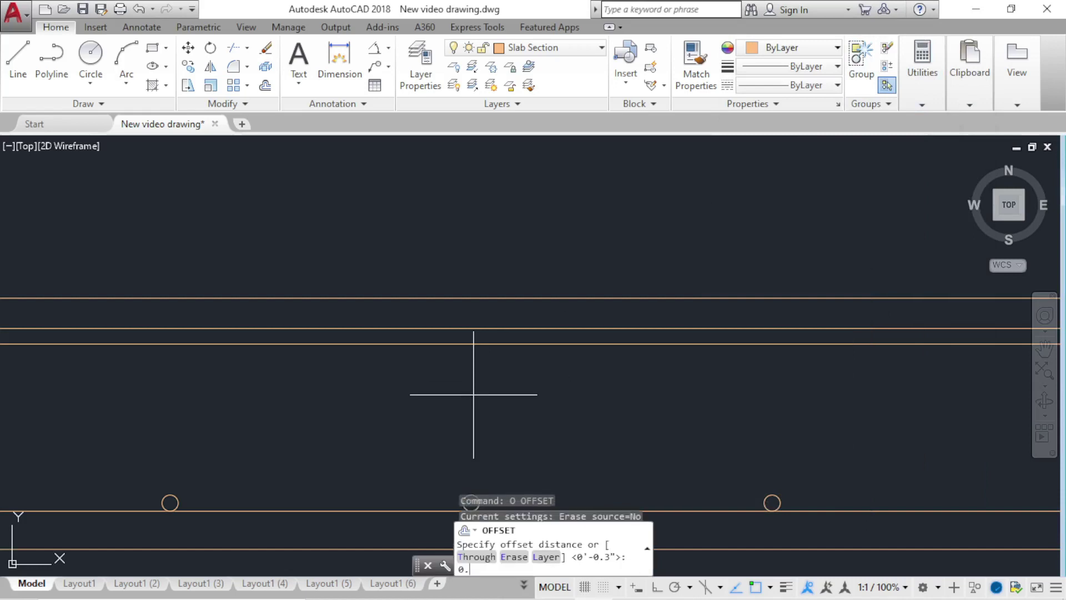
pyautogui.write('16')
pyautogui.press('Return')
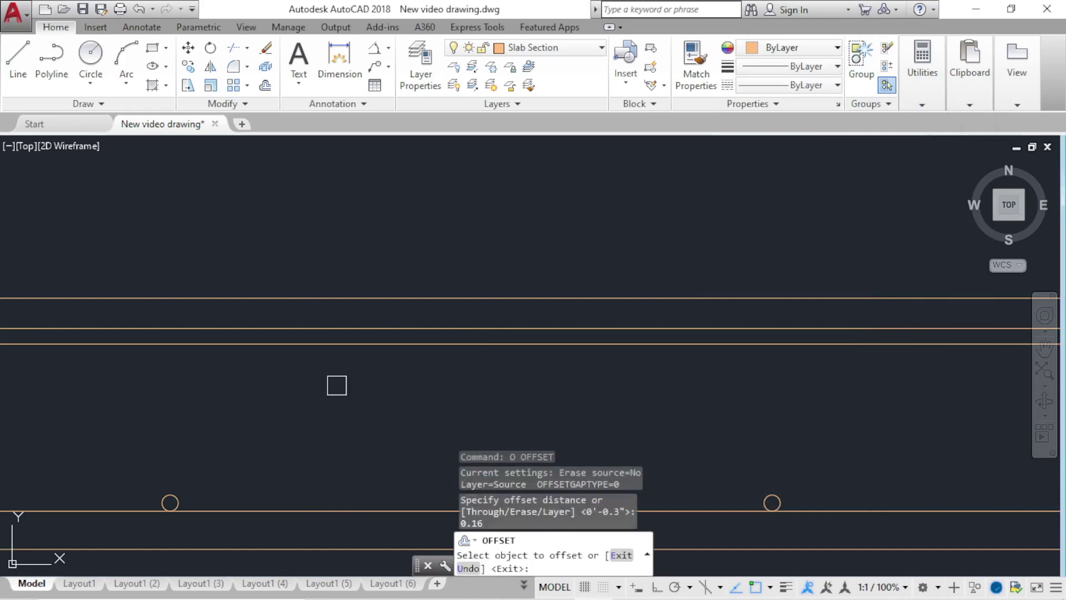
pyautogui.scroll(-2, 400, 334)
pyautogui.click(397, 374)
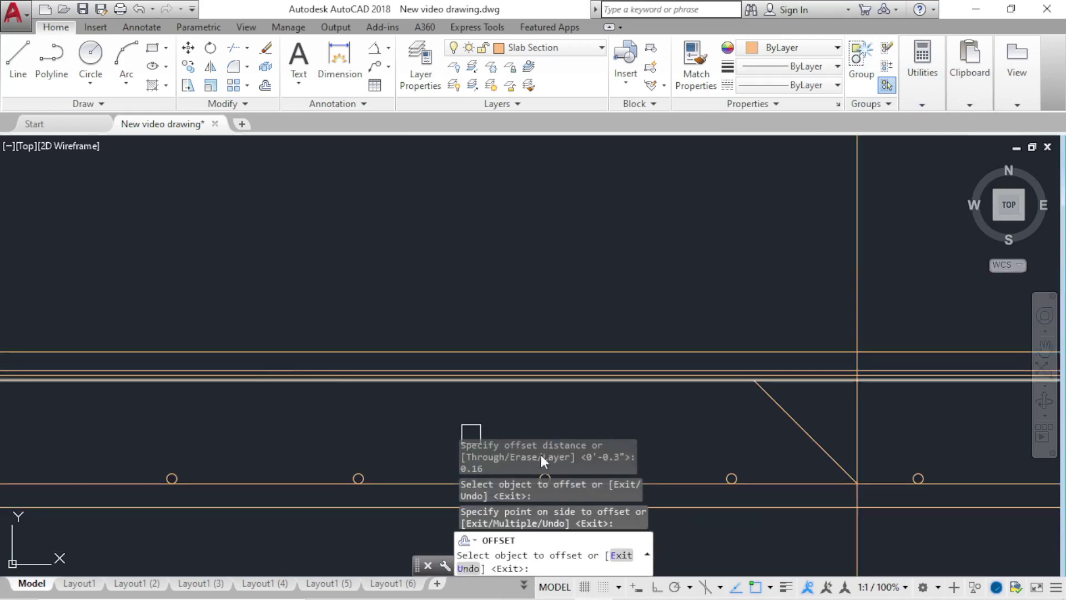
pyautogui.scroll(2, 657, 383)
pyautogui.scroll(1, 642, 381)
pyautogui.press('Escape')
pyautogui.press('Escape')
# - Try trimming two lines at the crank, then cancel TRIM
pyautogui.write('tr')
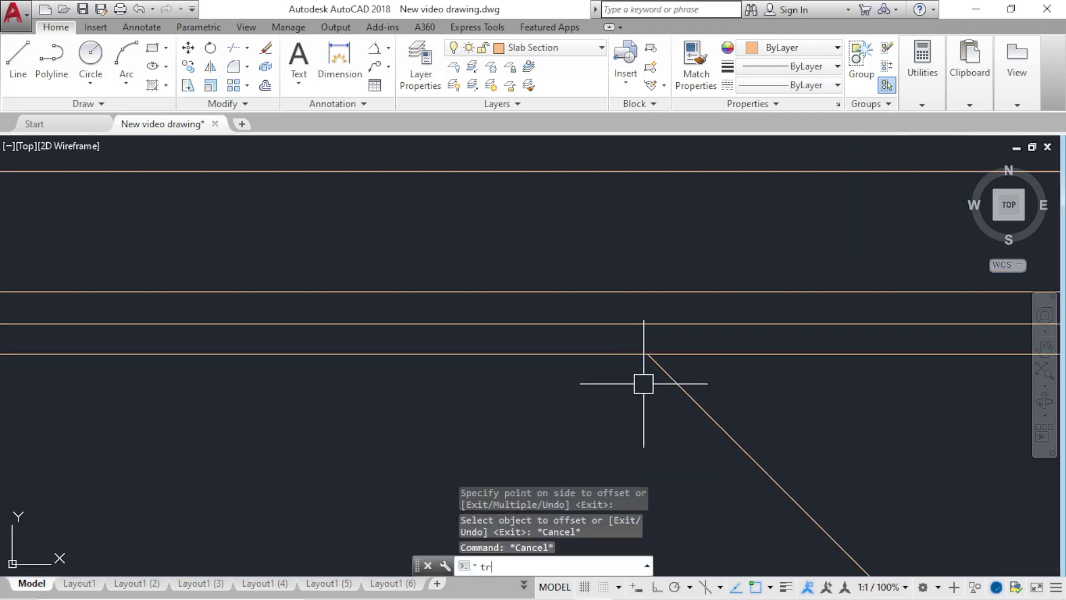
pyautogui.press('Return')
pyautogui.press('Return')
pyautogui.click(685, 386)
pyautogui.click(799, 357)
pyautogui.moveTo(800, 357)
pyautogui.mouseDown(button='middle')
pyautogui.moveTo(772, 398)
pyautogui.moveTo(854, 394)
pyautogui.mouseUp(button='middle')
pyautogui.press('Escape')
# - Delete the extra horizontal line from the slab section
pyautogui.scroll(2, 743, 336)
pyautogui.click(743, 336)
pyautogui.press('Delete')
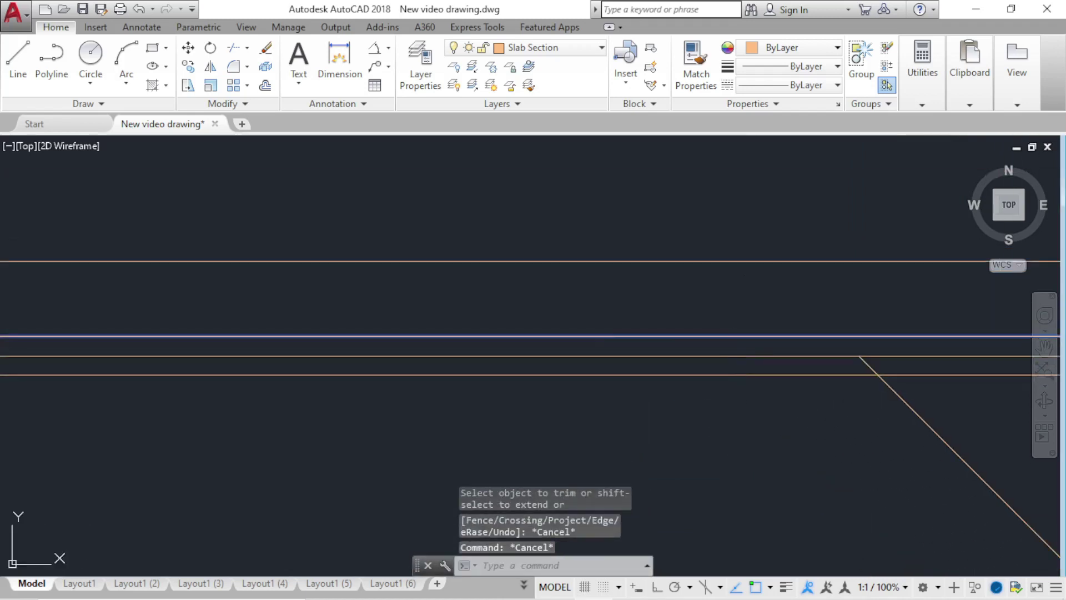
pyautogui.scroll(-3, 550, 343)
pyautogui.scroll(3, 611, 339)
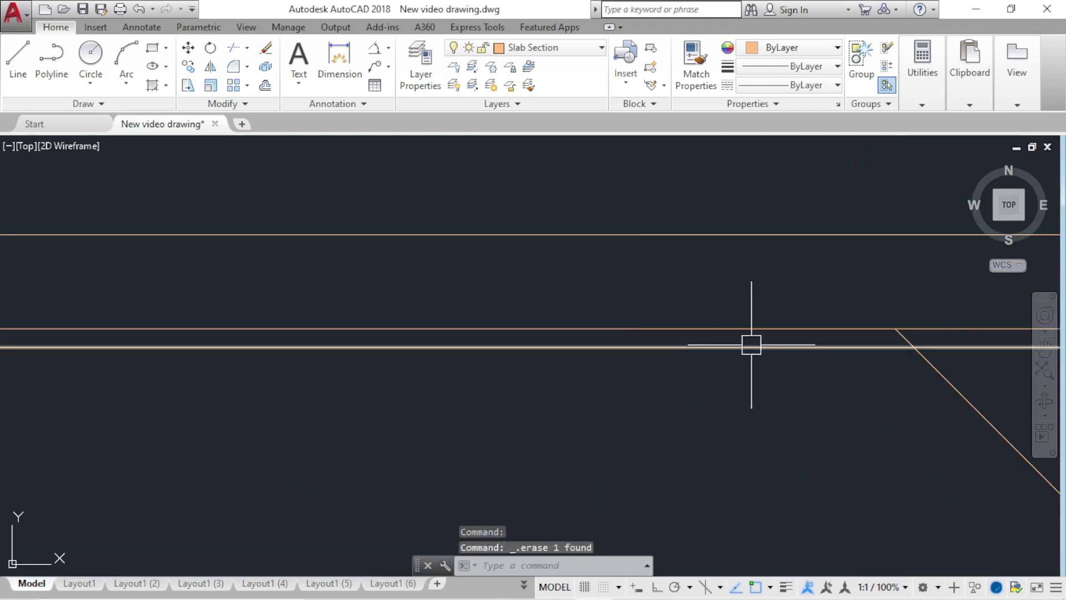
pyautogui.moveTo(755, 356)
pyautogui.mouseDown(button='middle')
pyautogui.moveTo(329, 305)
pyautogui.moveTo(448, 355)
pyautogui.mouseUp(button='middle')
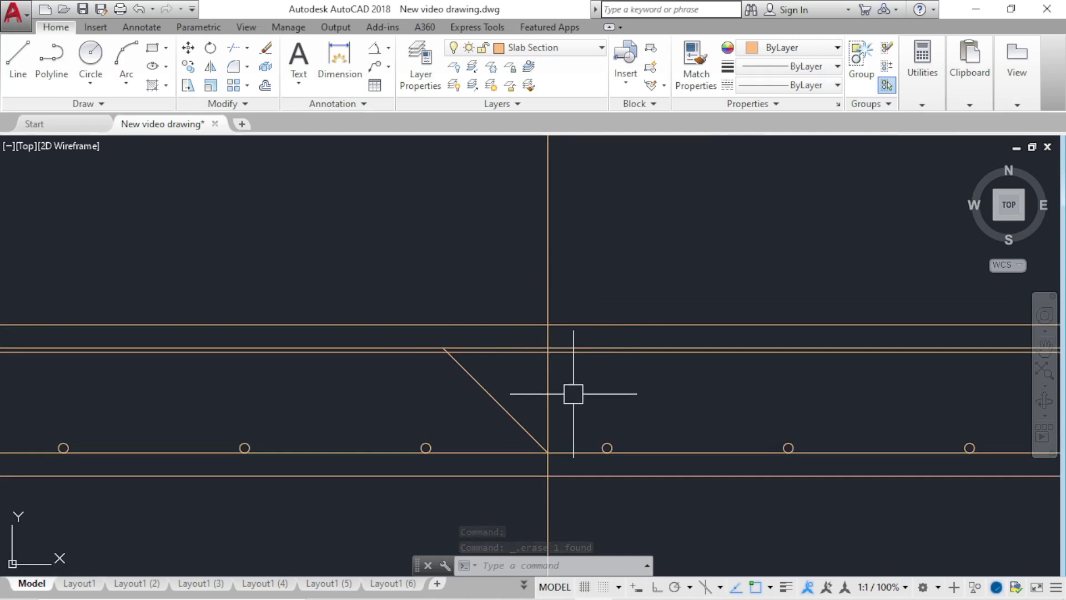
pyautogui.scroll(-5, 561, 417)
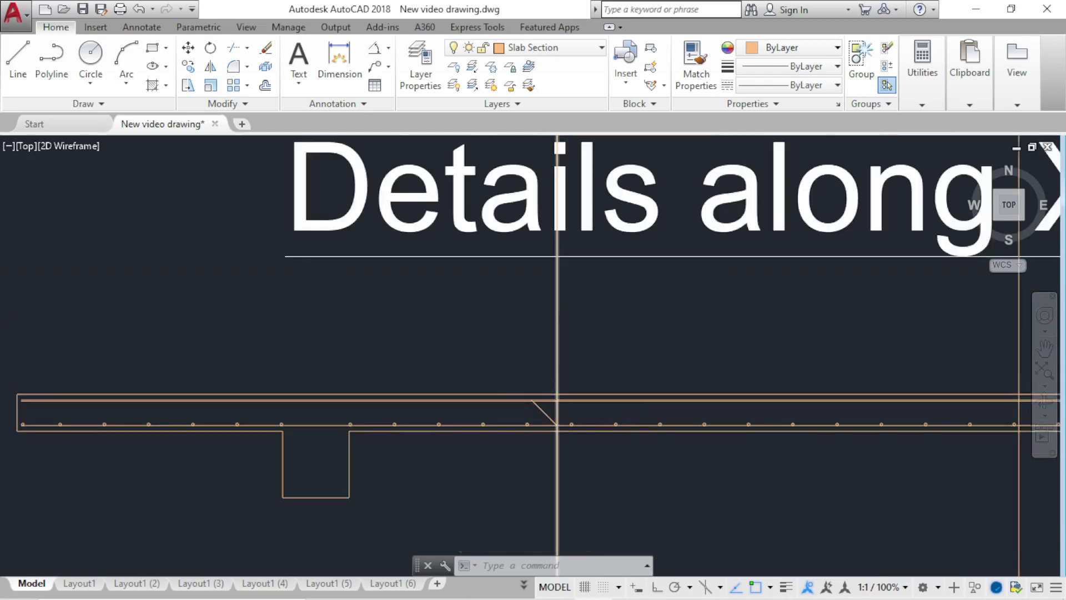
pyautogui.scroll(4, 563, 389)
pyautogui.press('Delete')
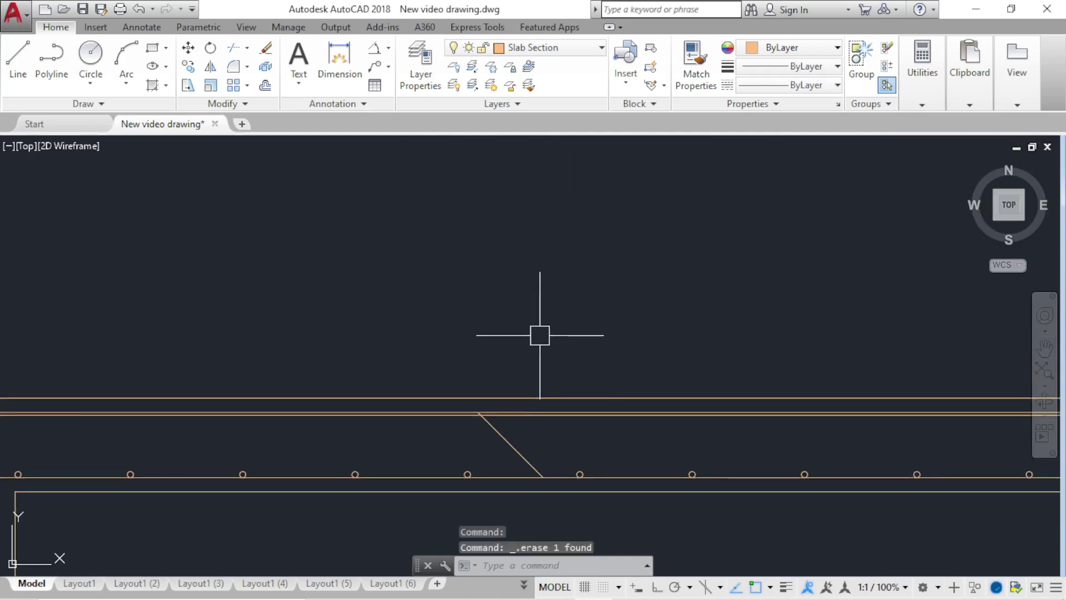
pyautogui.scroll(-4, 511, 375)
pyautogui.scroll(5, 476, 387)
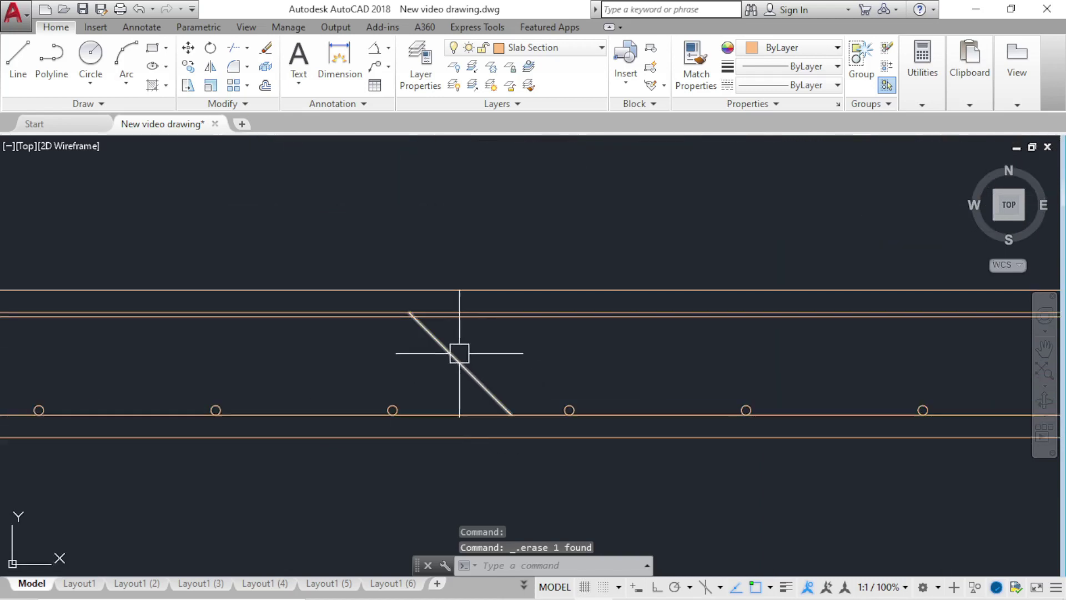
pyautogui.scroll(-2, 459, 352)
pyautogui.scroll(-3, 653, 373)
pyautogui.scroll(-2, 653, 373)
pyautogui.scroll(2, 653, 373)
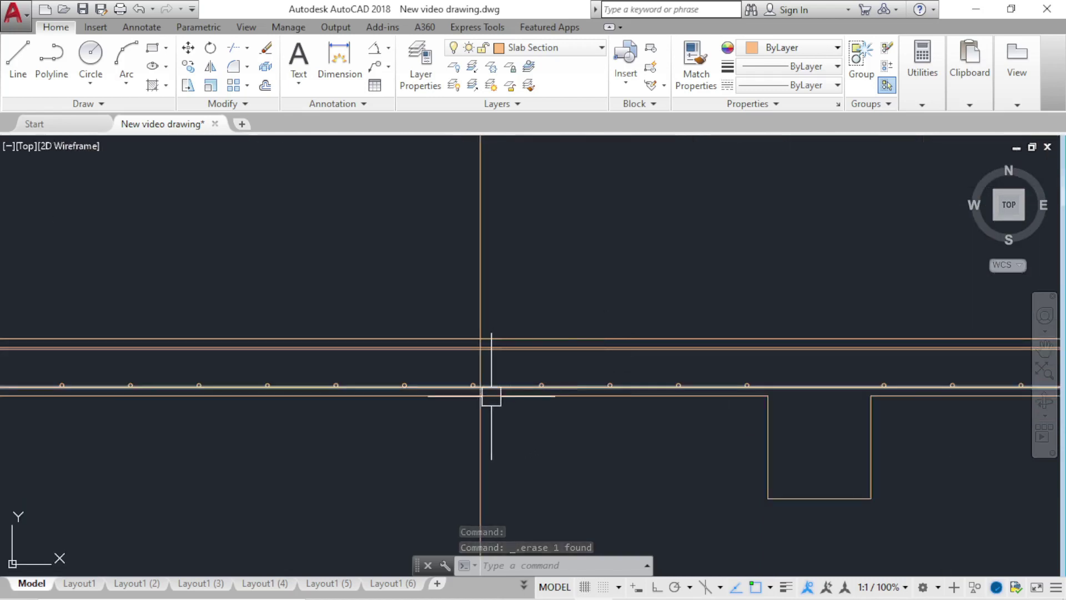
pyautogui.scroll(3, 476, 359)
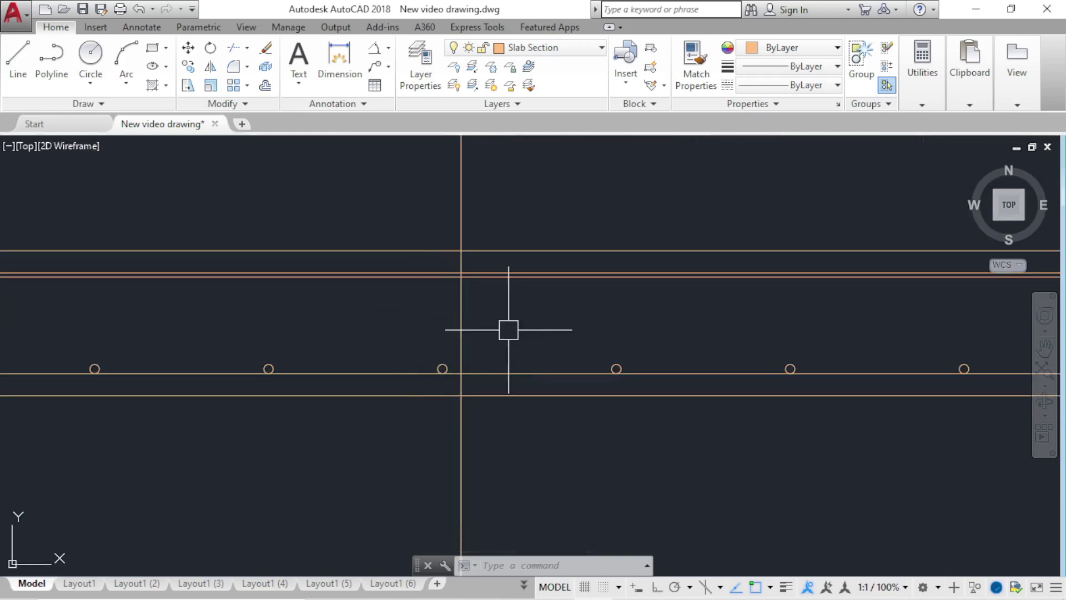
pyautogui.scroll(-3, 555, 316)
pyautogui.scroll(2, 172, 328)
pyautogui.scroll(1, 272, 254)
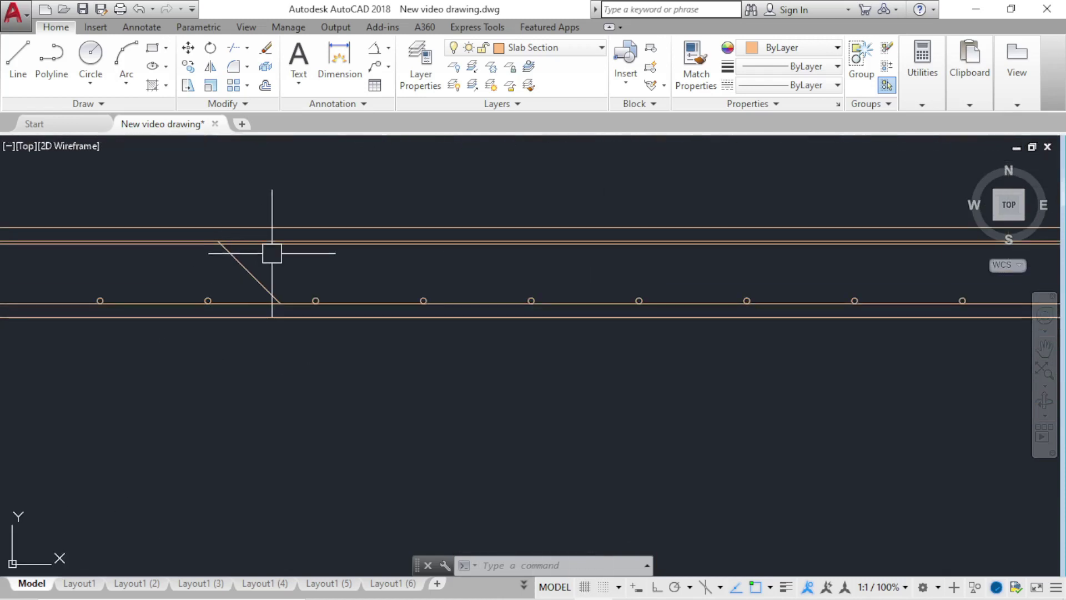
pyautogui.scroll(2, 186, 246)
pyautogui.scroll(-2, 163, 245)
pyautogui.scroll(-1, 60, 350)
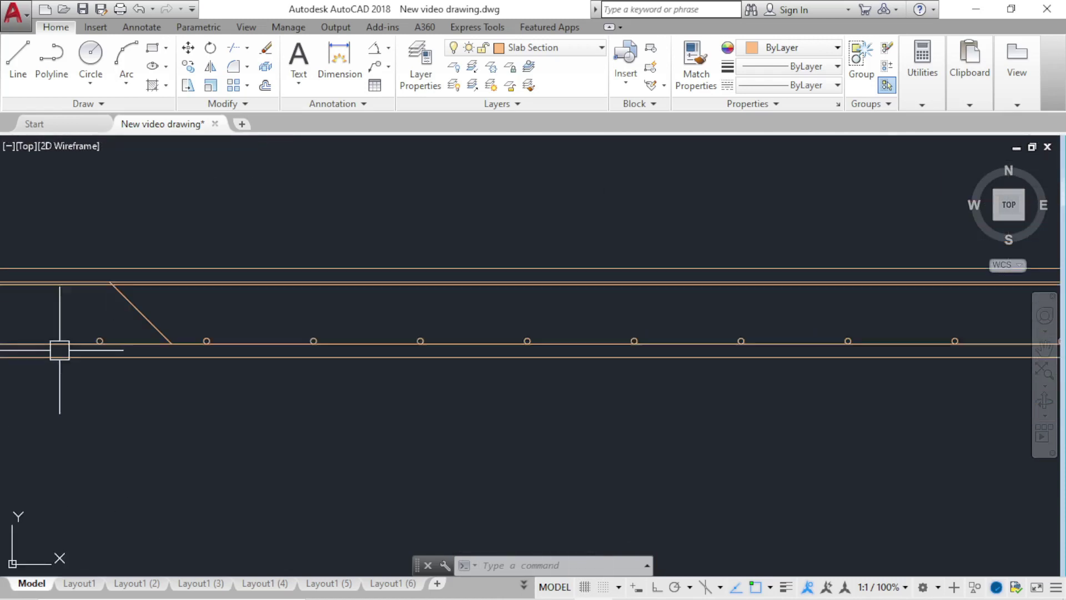
pyautogui.scroll(-3, 452, 345)
pyautogui.scroll(4, 547, 345)
pyautogui.moveTo(658, 411); pyautogui.dragTo(438, 437, button='middle')
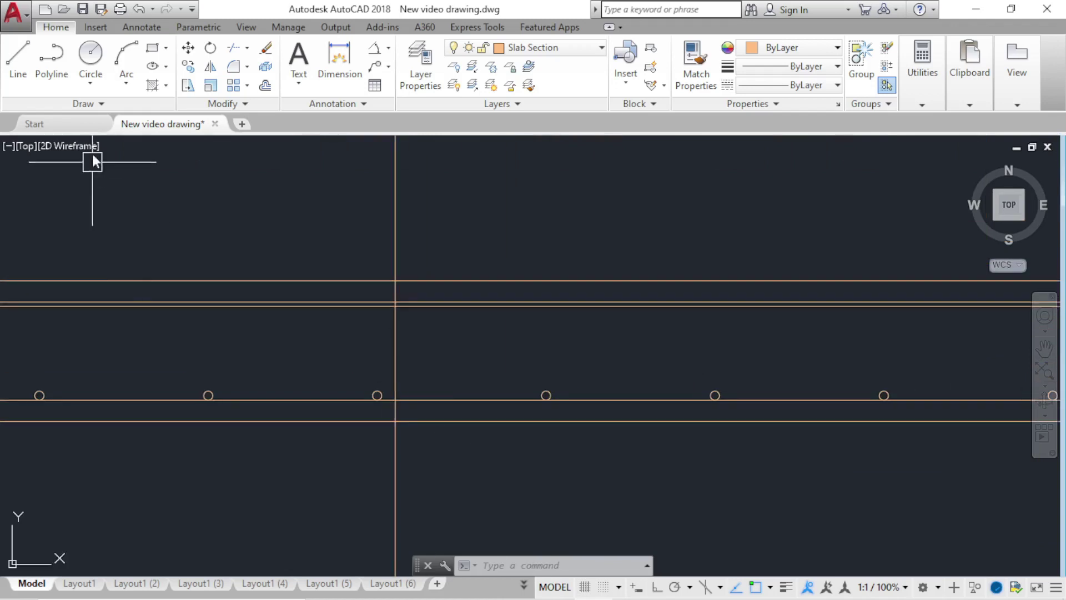
# - Draw a 3-unit 45° line from the construction line and bottom bar line intersection
pyautogui.click(18, 56)
pyautogui.scroll(3, 398, 372)
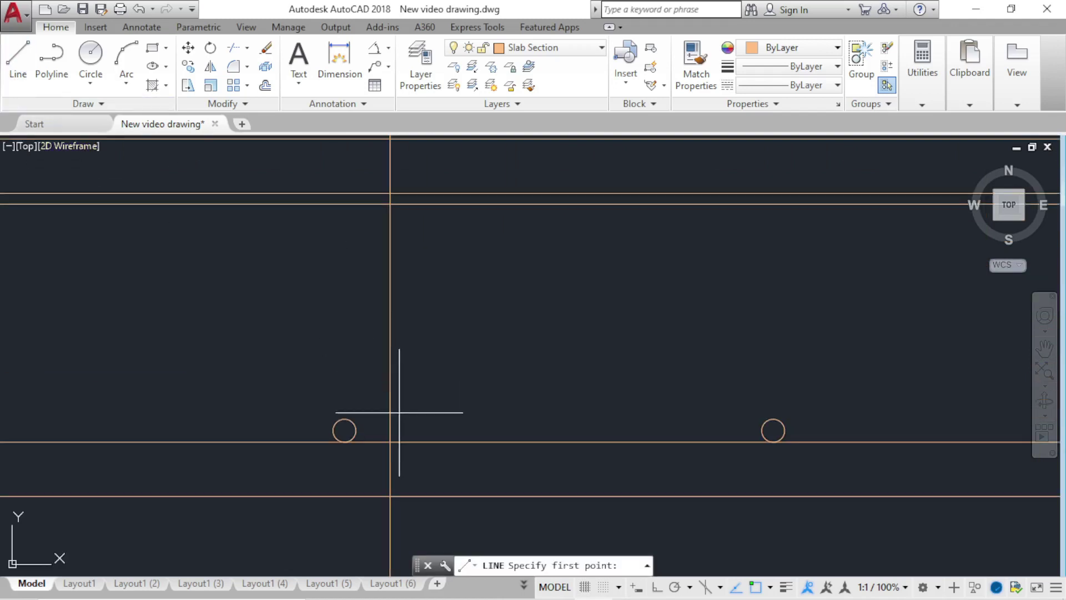
pyautogui.click(389, 440)
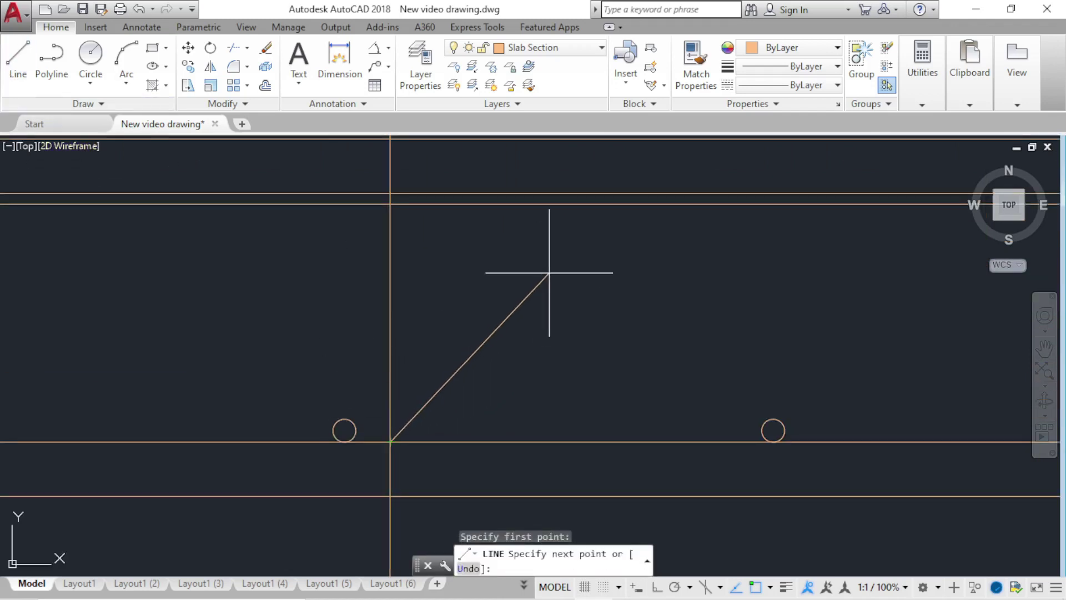
pyautogui.press('F8')
pyautogui.write('@3<45')
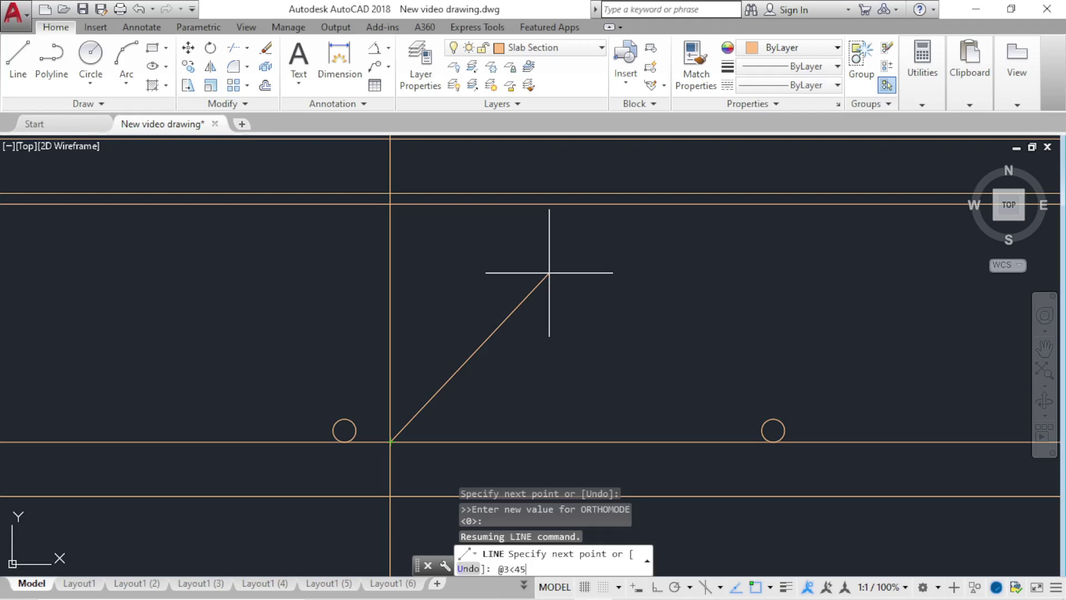
pyautogui.press('Return')
pyautogui.press('Escape')
pyautogui.press('Escape')
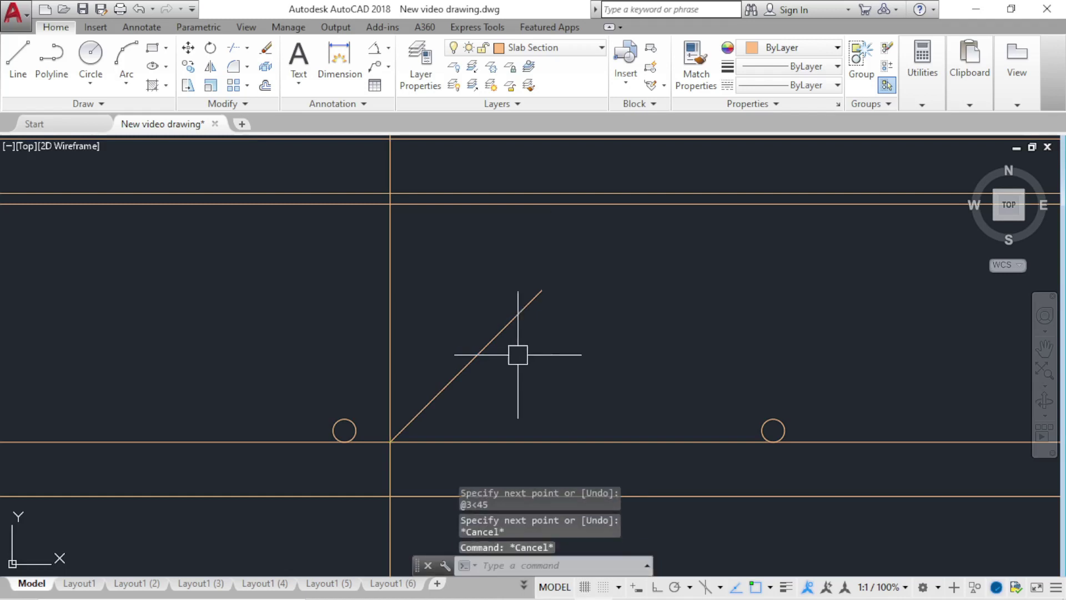
# - Try an angular dimension between the diagonal and the bar line, then abandon it
pyautogui.click(375, 48)
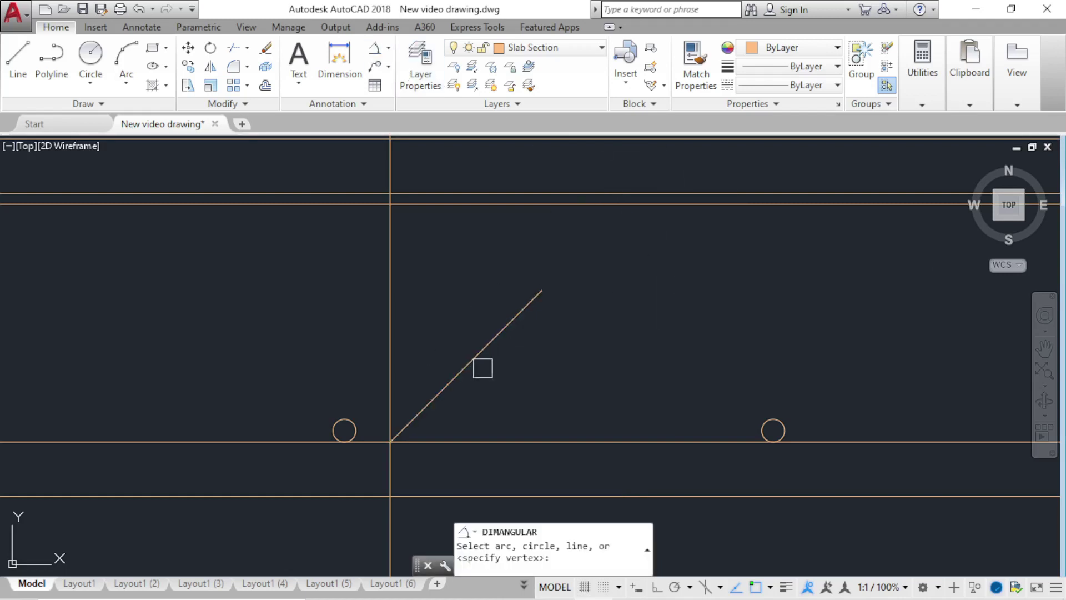
pyautogui.click(477, 355)
pyautogui.click(515, 442)
pyautogui.press('Escape')
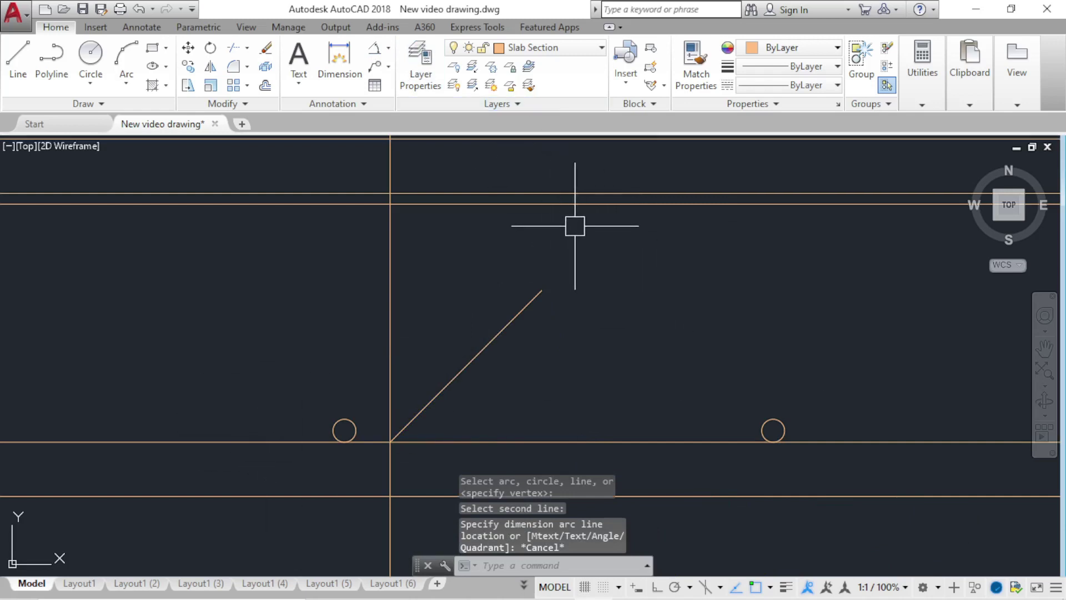
# - Extend the 45° diagonal up to the upper slab line using TRIM
pyautogui.write('tr')
pyautogui.press('Return')
pyautogui.keyDown('shift'); pyautogui.click(528, 307); pyautogui.keyUp('shift')
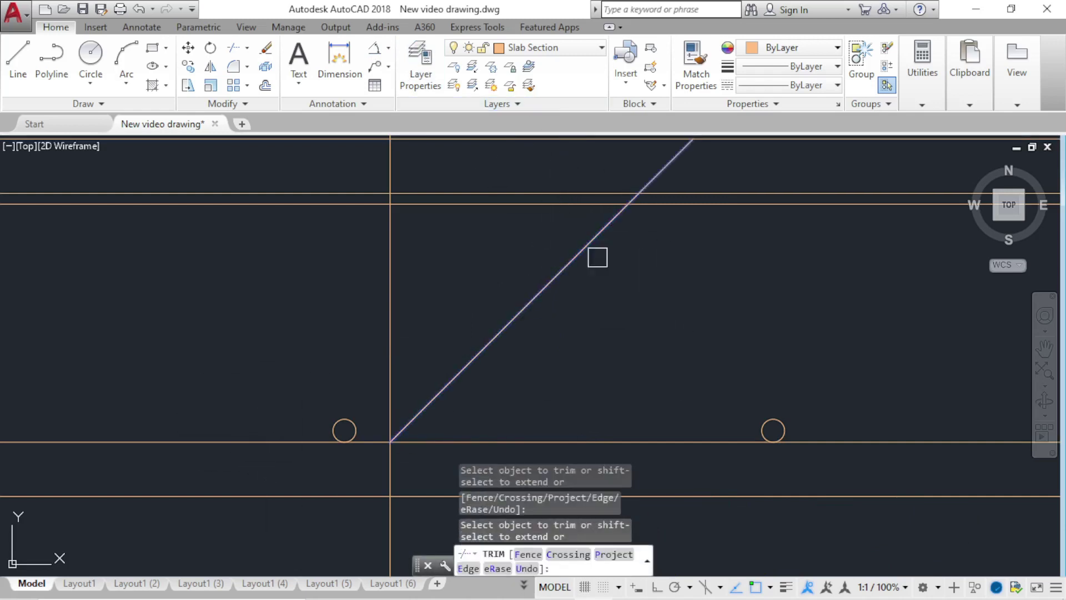
pyautogui.scroll(6, 660, 192)
pyautogui.press('Escape')
pyautogui.scroll(-3, 542, 240)
# - Erase the first vertical construction line
pyautogui.scroll(-3, 600, 305)
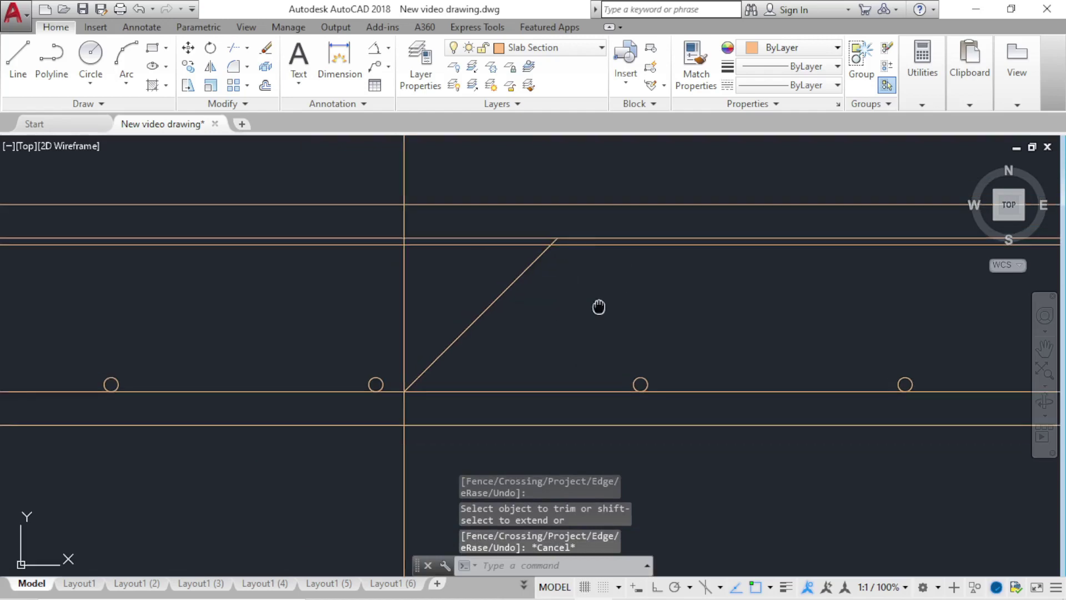
pyautogui.scroll(3, 592, 245)
pyautogui.scroll(-2, 593, 244)
pyautogui.scroll(-3, 421, 316)
pyautogui.scroll(2, 421, 317)
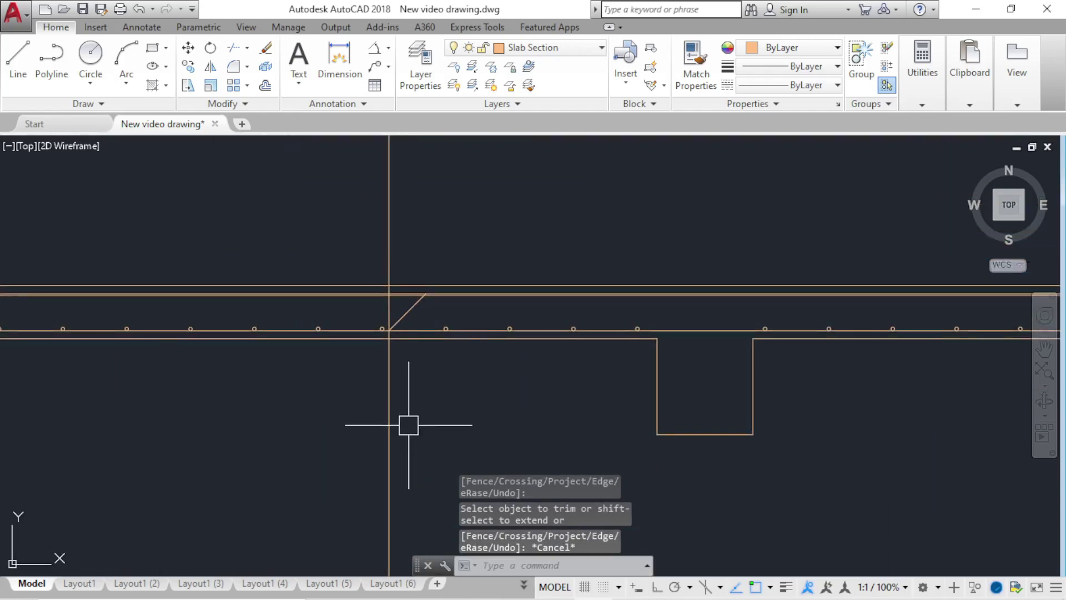
pyautogui.click(431, 436)
pyautogui.press('Delete')
# - At the next construction line, draw a 3-unit 135° line from the bottom bar line
pyautogui.scroll(-5, 457, 364)
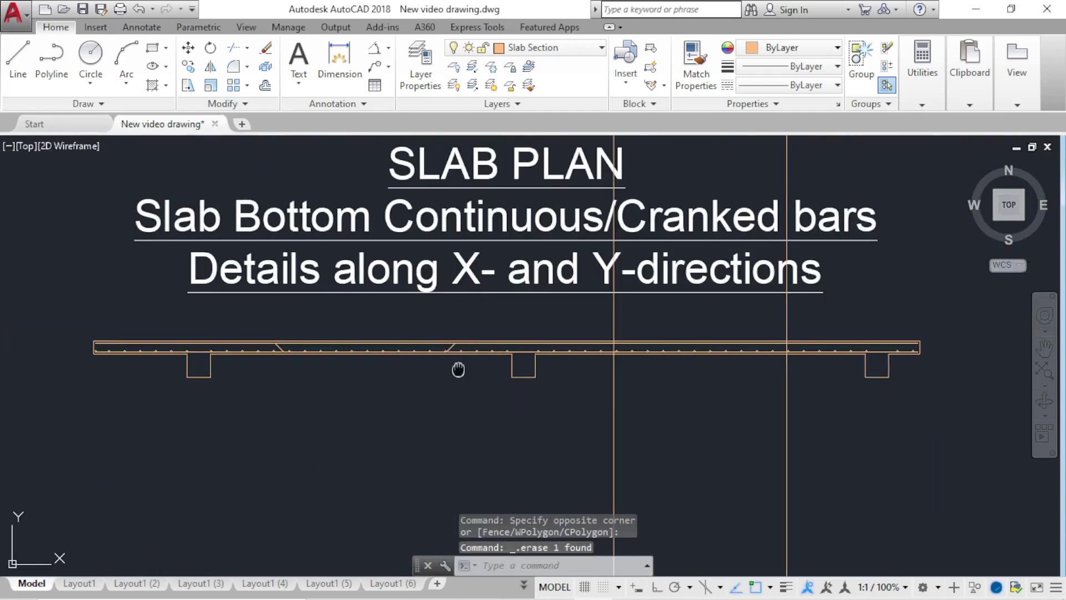
pyautogui.moveTo(469, 354); pyautogui.dragTo(319, 362, button='middle')
pyautogui.scroll(5, 319, 362)
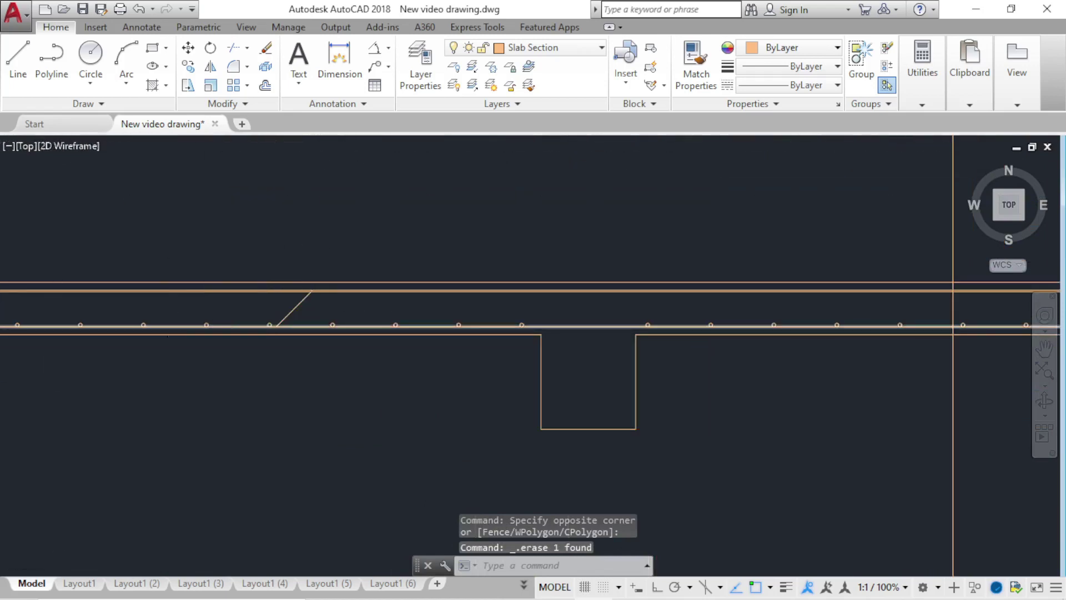
pyautogui.scroll(-3, 587, 314)
pyautogui.scroll(1, 555, 275)
pyautogui.scroll(-2, 369, 333)
pyautogui.scroll(1, 162, 316)
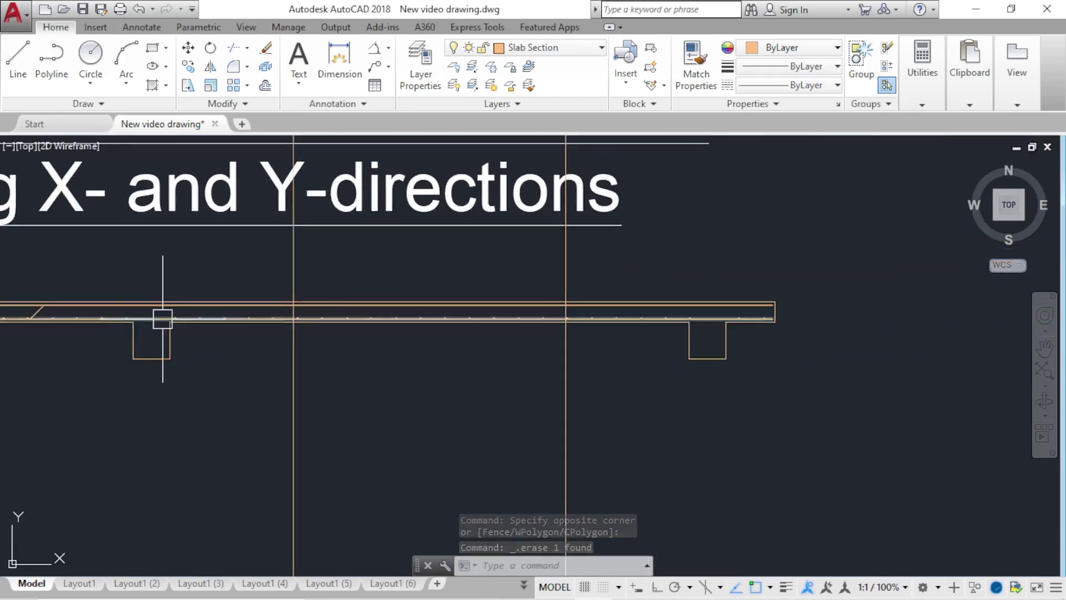
pyautogui.scroll(2, 285, 316)
pyautogui.moveTo(286, 316)
pyautogui.mouseDown(button='middle')
pyautogui.moveTo(547, 339)
pyautogui.moveTo(745, 305)
pyautogui.mouseUp(button='middle')
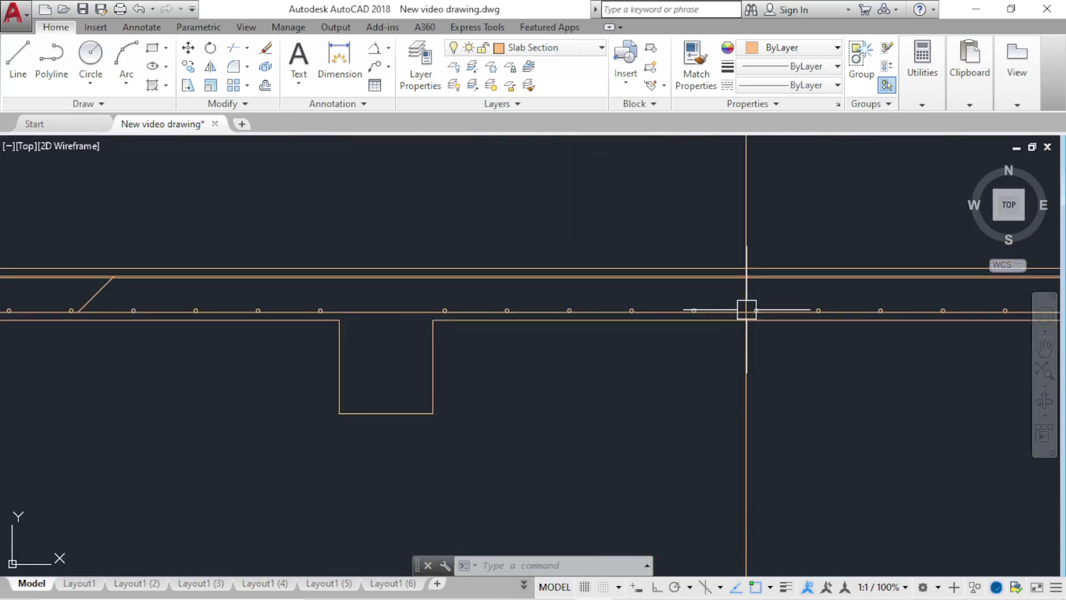
pyautogui.scroll(3, 659, 347)
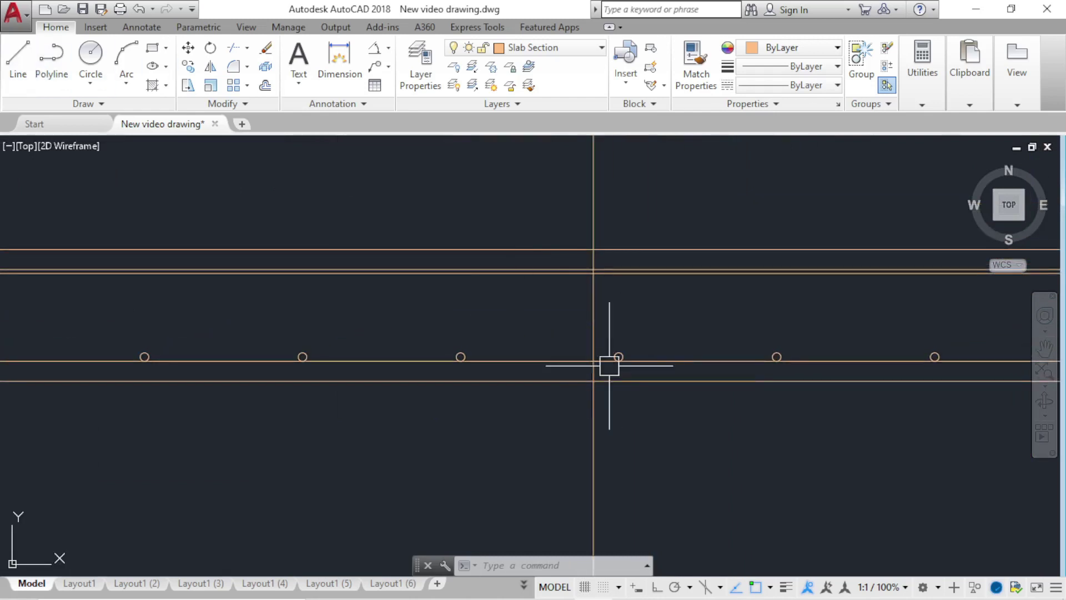
pyautogui.scroll(4, 610, 366)
pyautogui.click(18, 61)
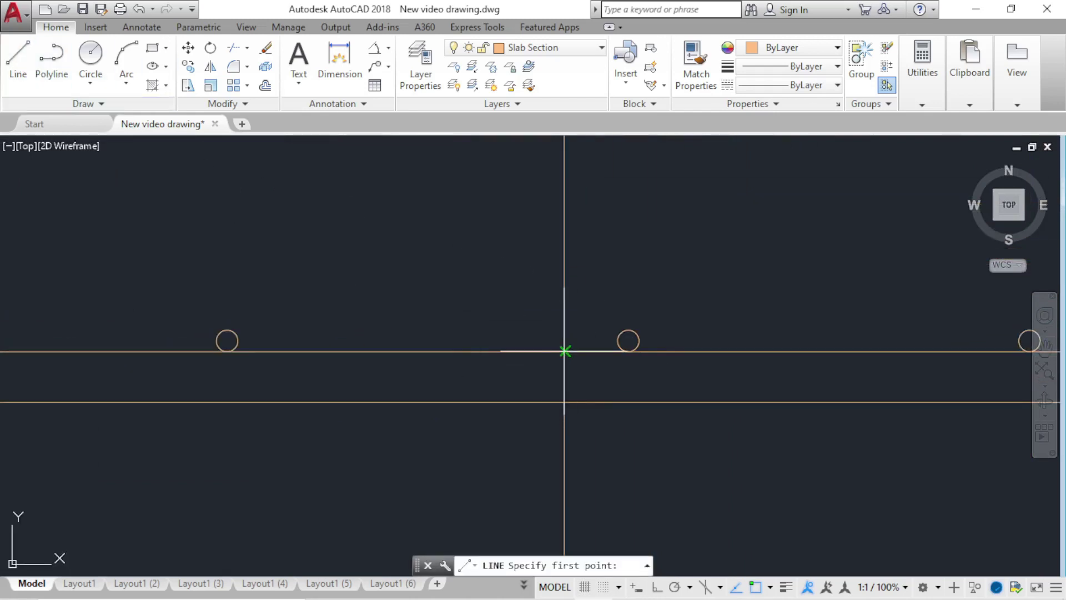
pyautogui.click(564, 350)
pyautogui.write('@3<135')
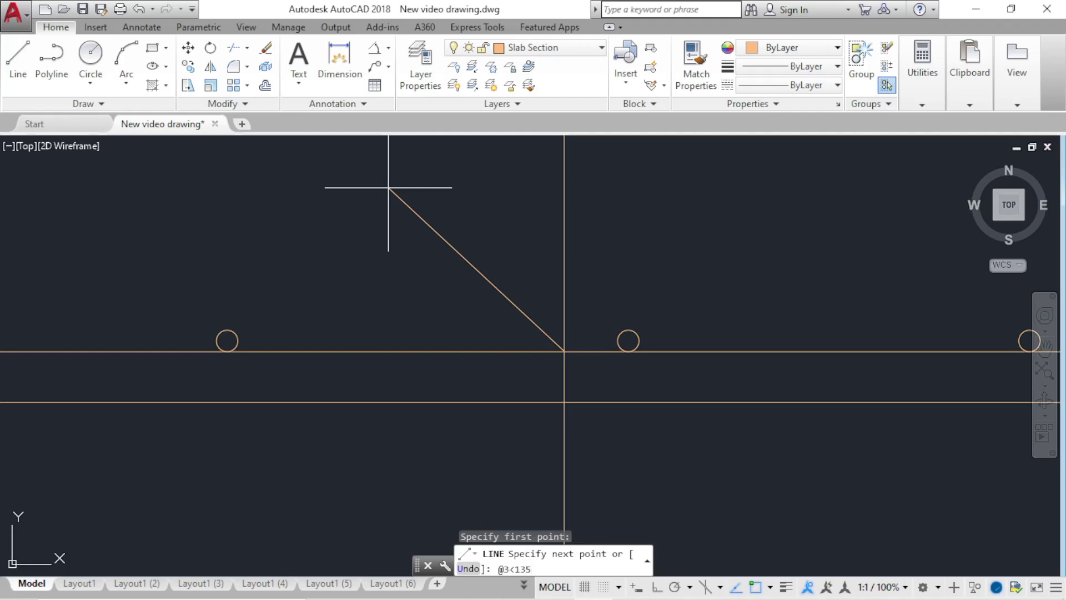
pyautogui.press('Return')
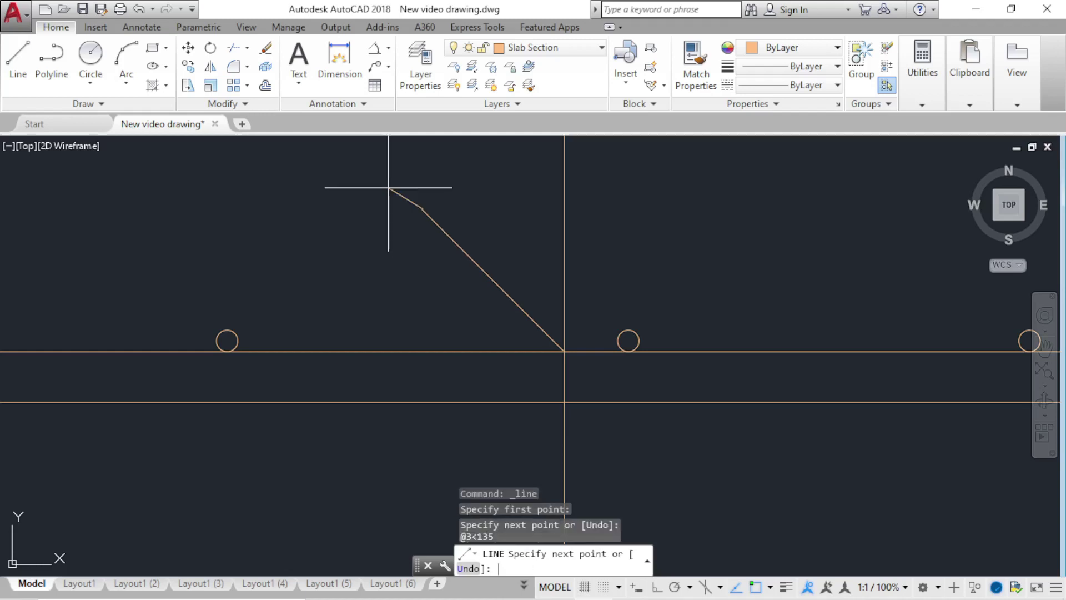
pyautogui.press('Escape')
# - Start TRIM and cancel it without trimming anything
pyautogui.scroll(-5, 592, 352)
pyautogui.write('tr')
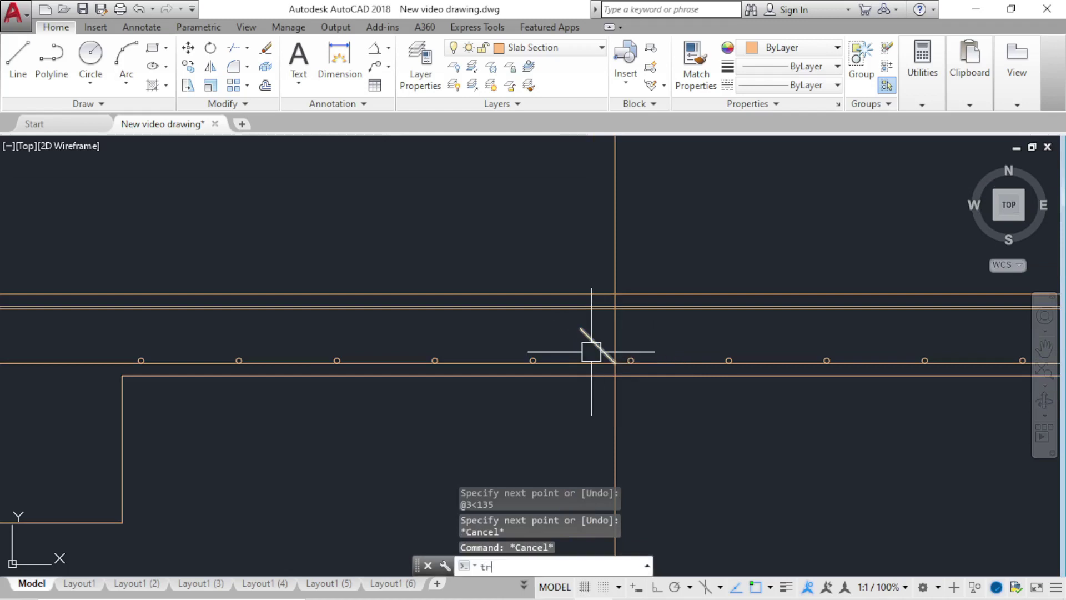
pyautogui.press('Return')
pyautogui.press('Return')
pyautogui.scroll(2, 602, 341)
pyautogui.scroll(2, 605, 333)
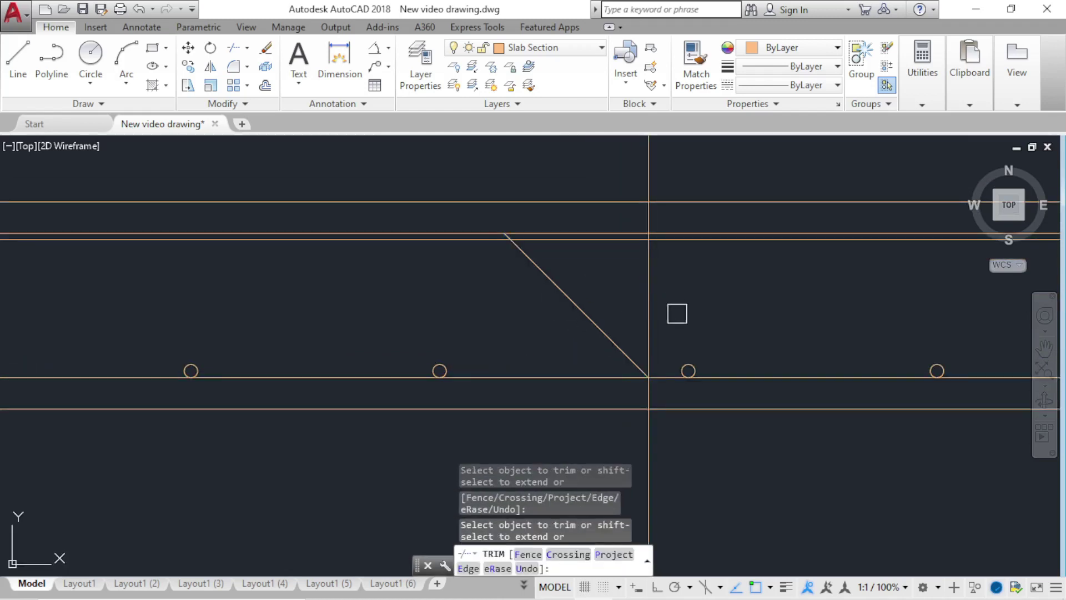
pyautogui.scroll(-5, 677, 314)
pyautogui.press('Escape')
pyautogui.scroll(5, 707, 332)
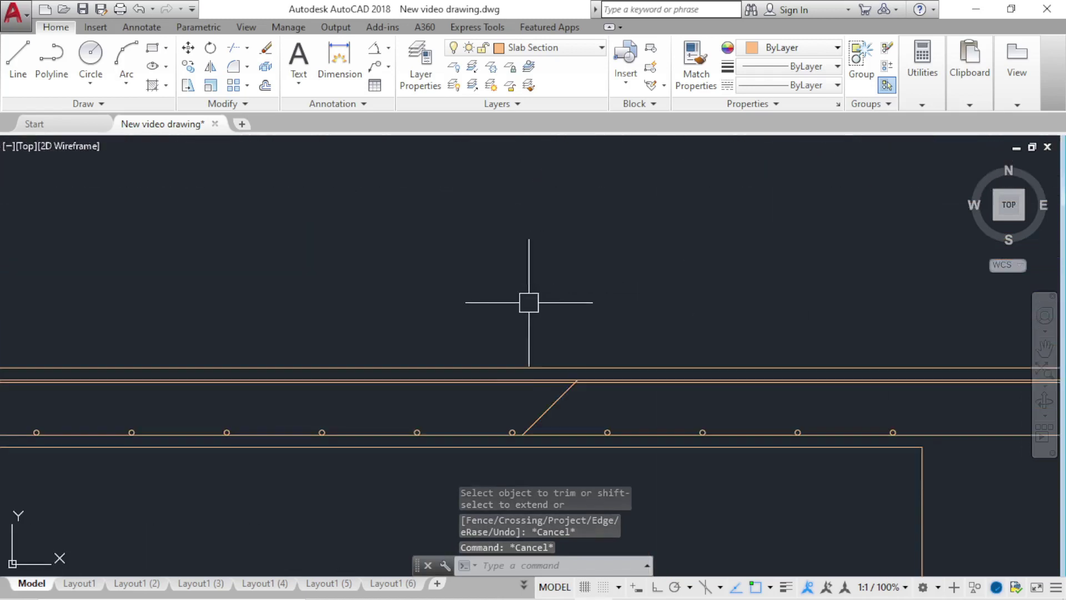
pyautogui.click(536, 392)
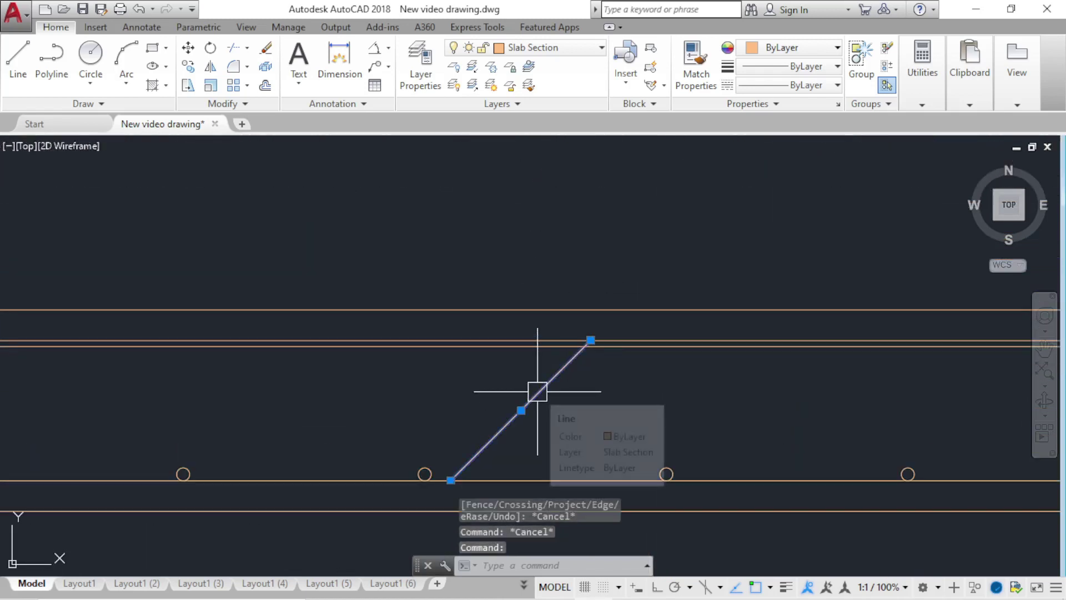
pyautogui.write('cp')
pyautogui.press('Return')
pyautogui.scroll(-4, 511, 423)
pyautogui.scroll(6, 435, 412)
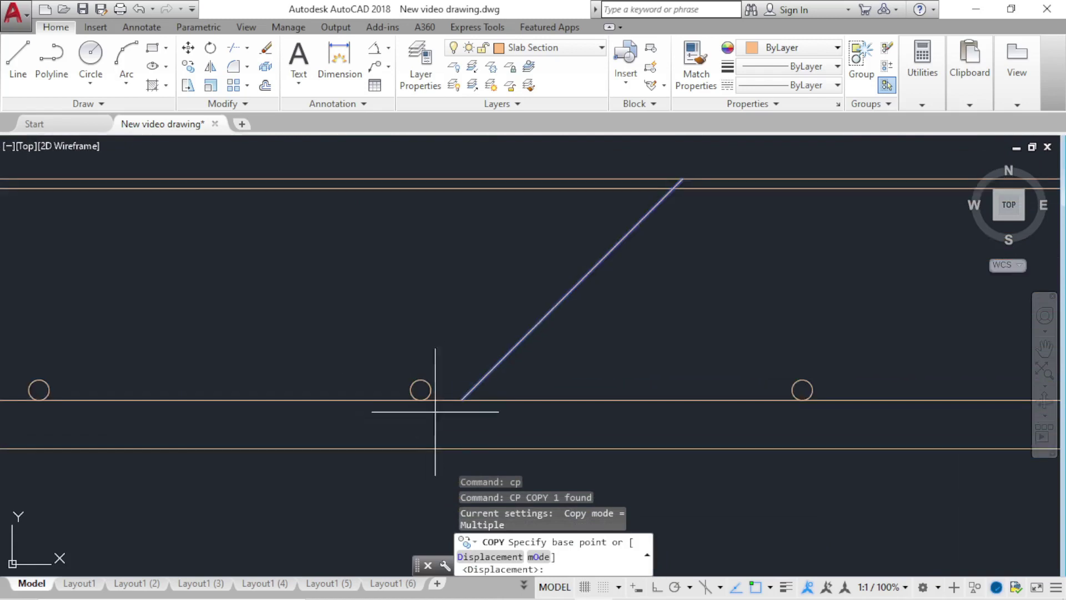
pyautogui.click(462, 400)
pyautogui.scroll(-4, 461, 400)
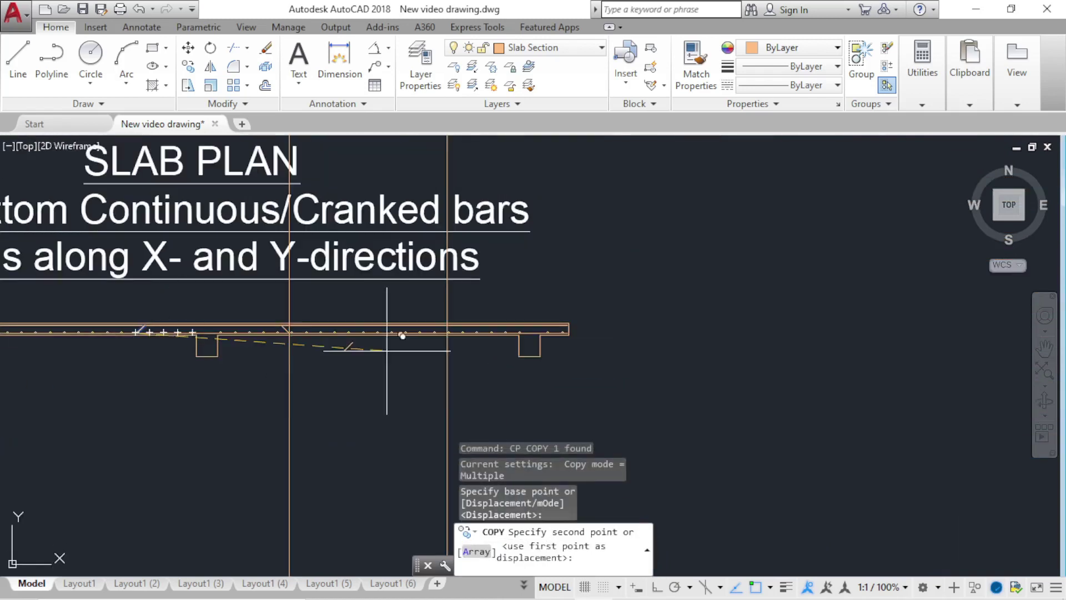
pyautogui.scroll(4, 509, 277)
pyautogui.scroll(4, 511, 324)
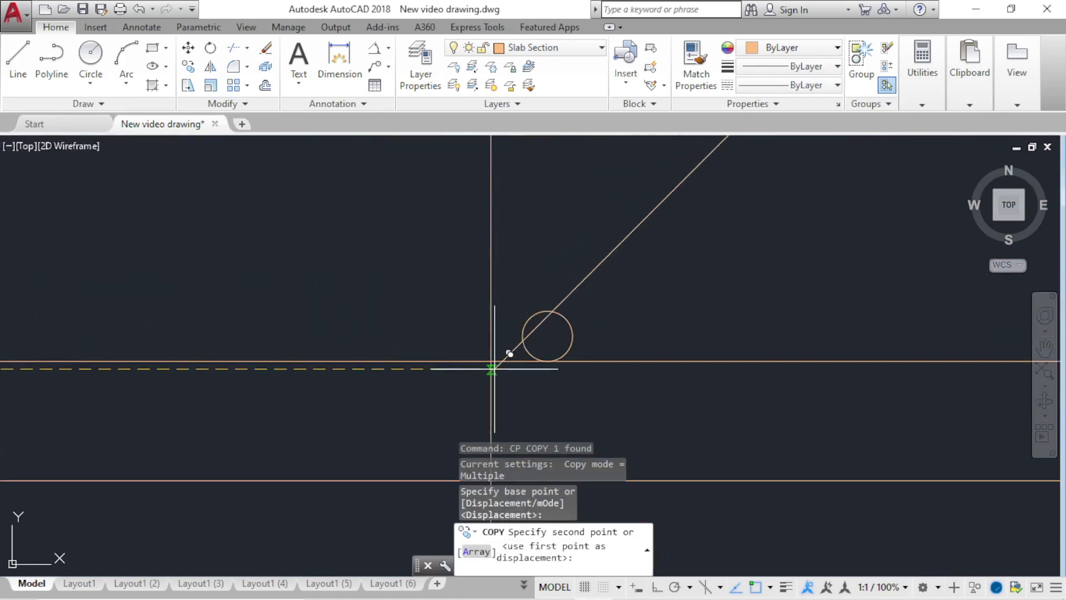
pyautogui.click(506, 345)
pyautogui.scroll(-2, 389, 342)
pyautogui.scroll(-2, 352, 339)
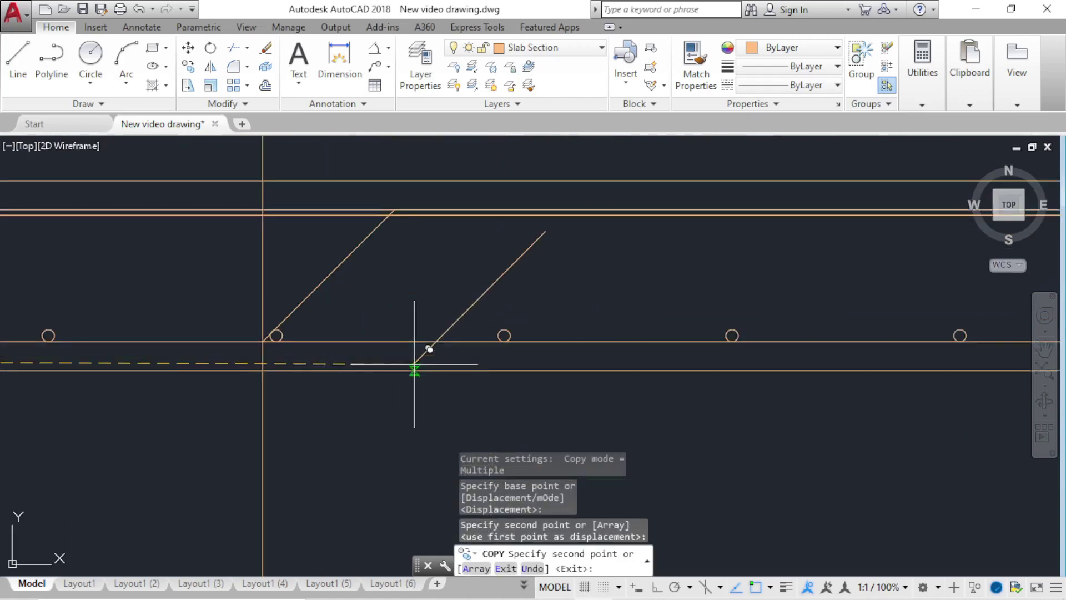
pyautogui.press('Escape')
pyautogui.moveTo(247, 320); pyautogui.dragTo(326, 339, button='middle')
pyautogui.scroll(5, 357, 362)
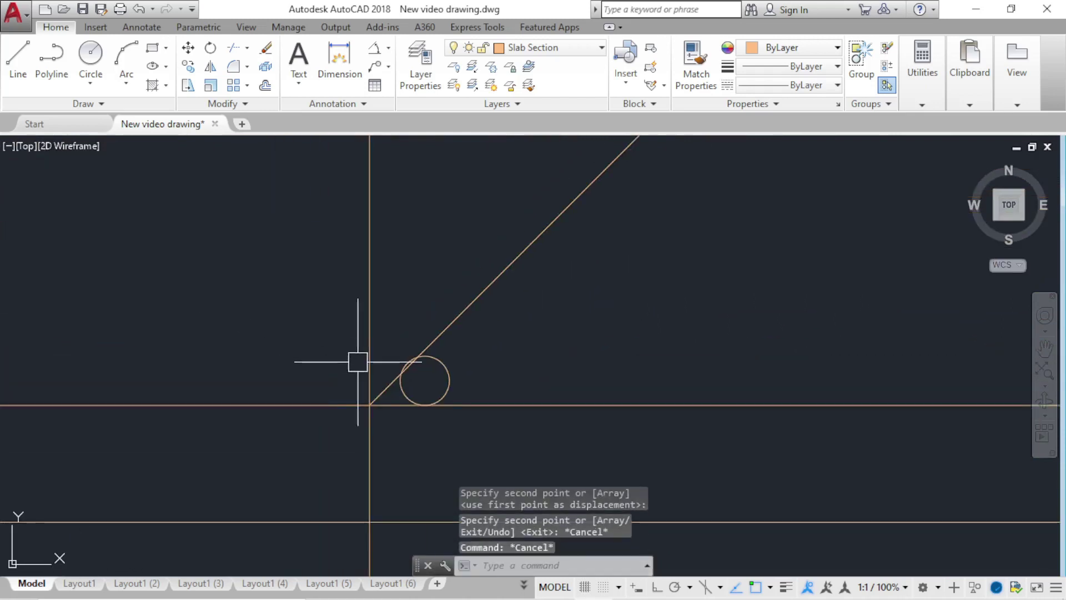
pyautogui.scroll(3, 445, 295)
pyautogui.scroll(1, 456, 340)
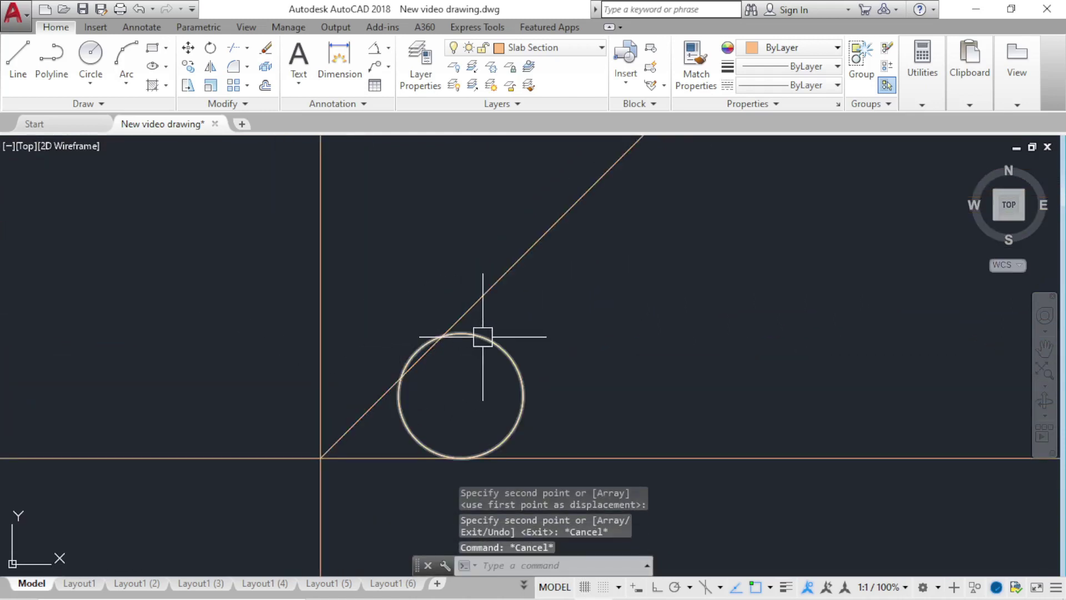
pyautogui.click(482, 341)
pyautogui.scroll(-4, 395, 400)
pyautogui.moveTo(396, 399); pyautogui.dragTo(397, 417, button='middle')
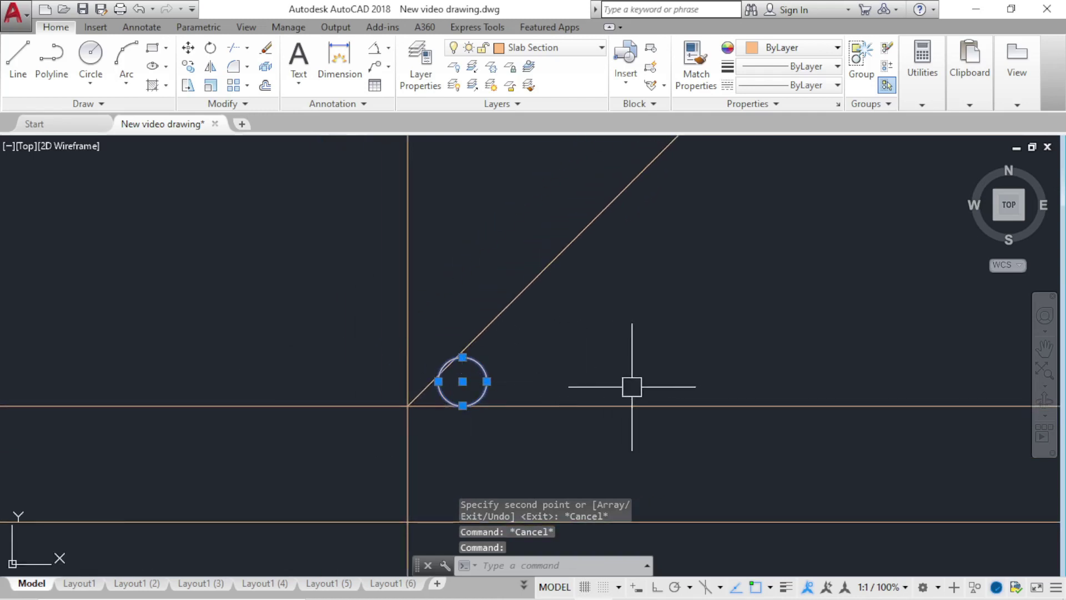
pyautogui.scroll(-4, 628, 389)
pyautogui.moveTo(623, 409); pyautogui.dragTo(701, 390, button='middle')
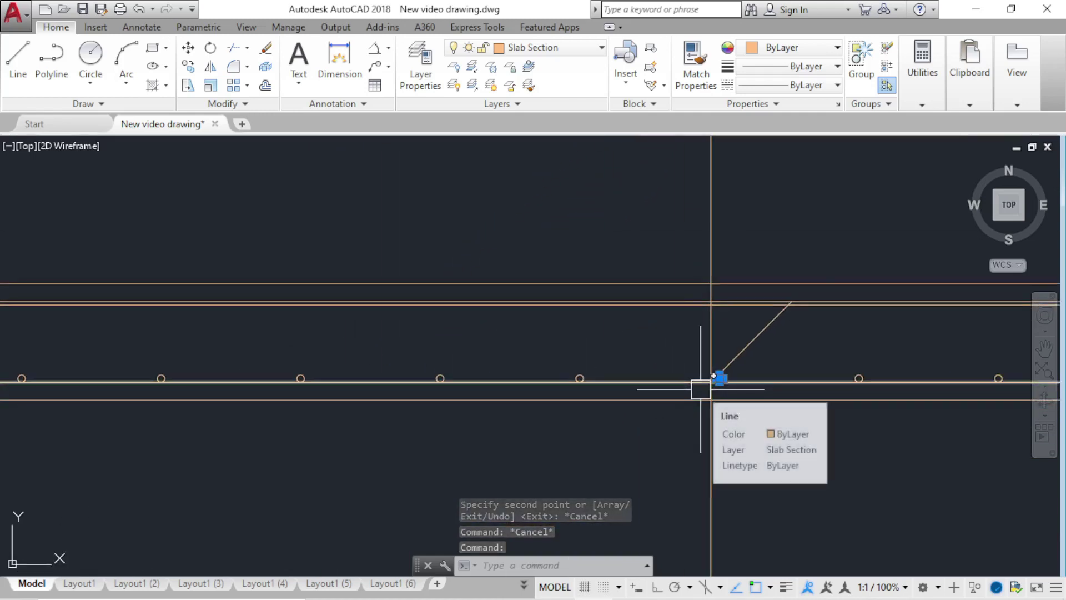
pyautogui.scroll(2, 744, 364)
pyautogui.scroll(-4, 770, 387)
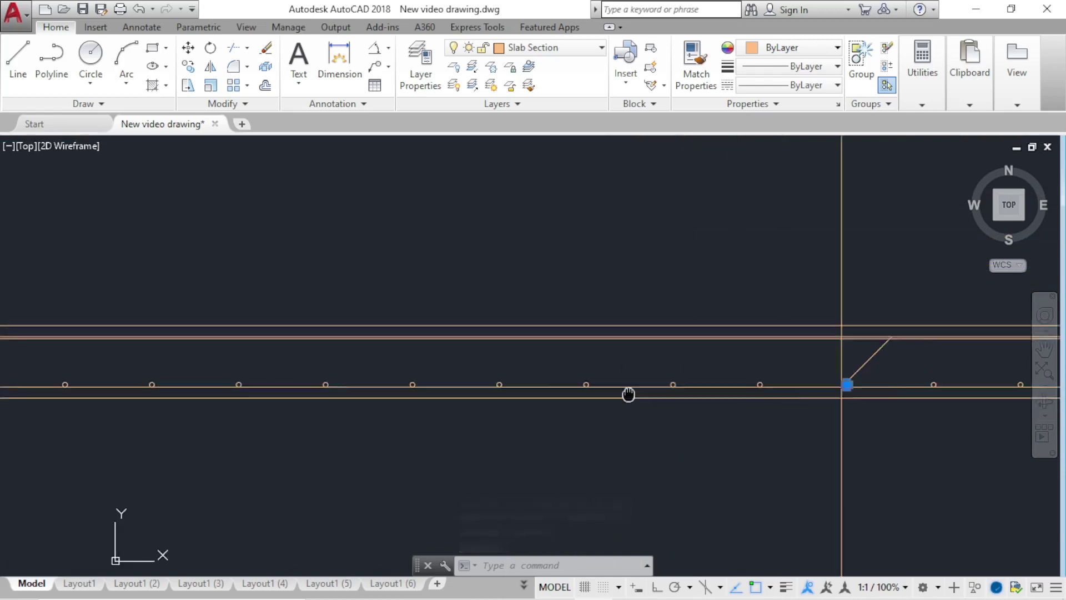
pyautogui.moveTo(628, 393); pyautogui.dragTo(816, 347, button='middle')
pyautogui.scroll(-2, 178, 329)
pyautogui.moveTo(178, 328)
pyautogui.mouseDown(button='middle')
pyautogui.moveTo(465, 353)
pyautogui.moveTo(804, 353)
pyautogui.mouseUp(button='middle')
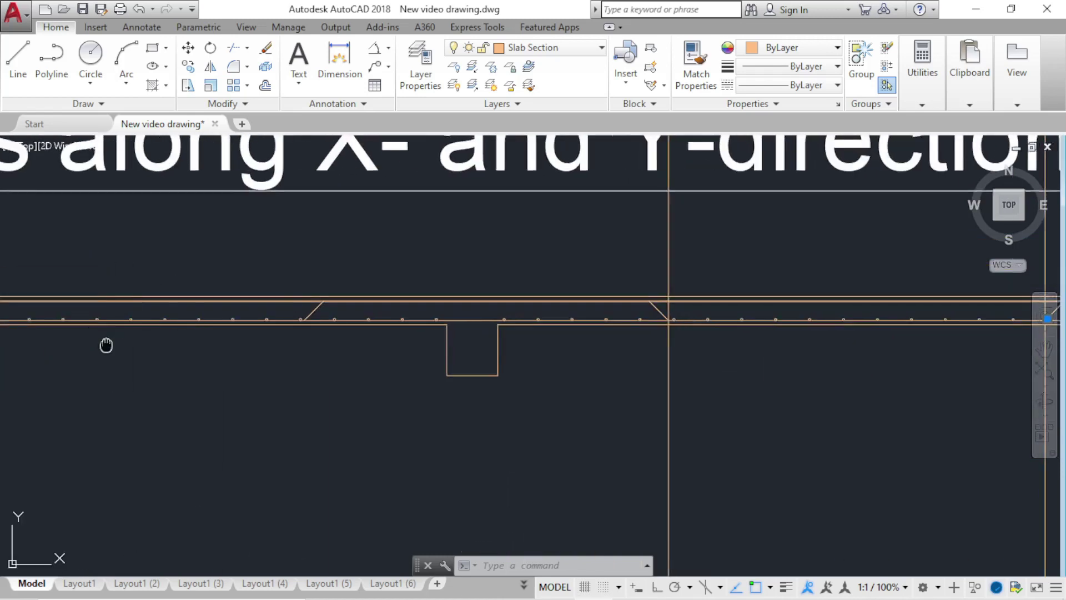
pyautogui.moveTo(105, 345); pyautogui.dragTo(634, 356, button='middle')
pyautogui.scroll(5, 171, 328)
pyautogui.scroll(3, 91, 328)
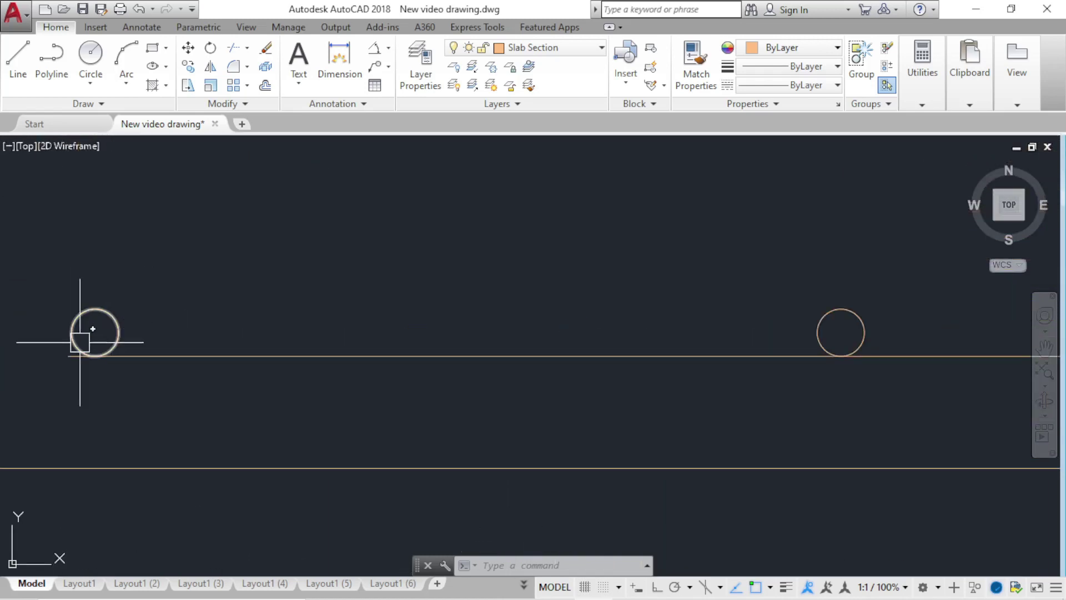
pyautogui.scroll(4, 104, 334)
pyautogui.scroll(-4, 230, 347)
pyautogui.moveTo(174, 355); pyautogui.dragTo(274, 338, button='middle')
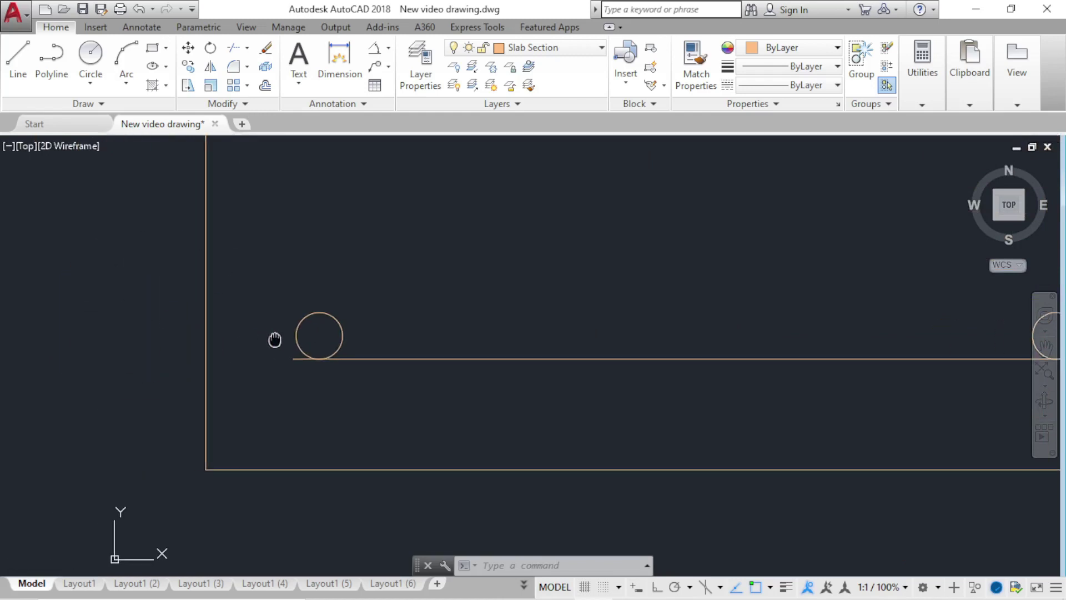
pyautogui.scroll(2, 274, 338)
pyautogui.write('h')
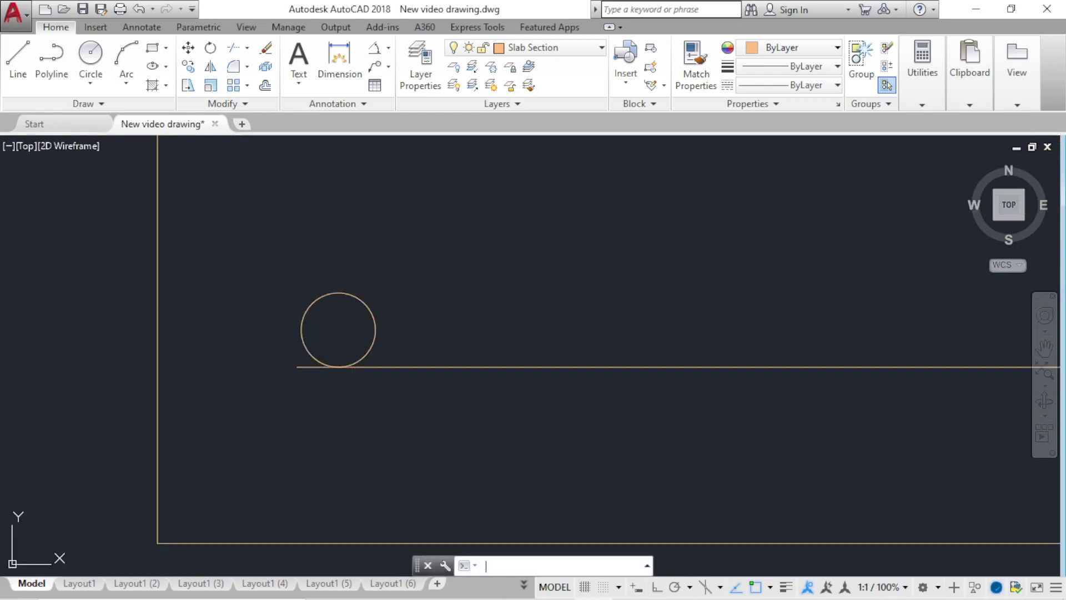
pyautogui.write('h')
# - Start a SOLID hatch and select the first three bottom bar circles
pyautogui.press('Return')
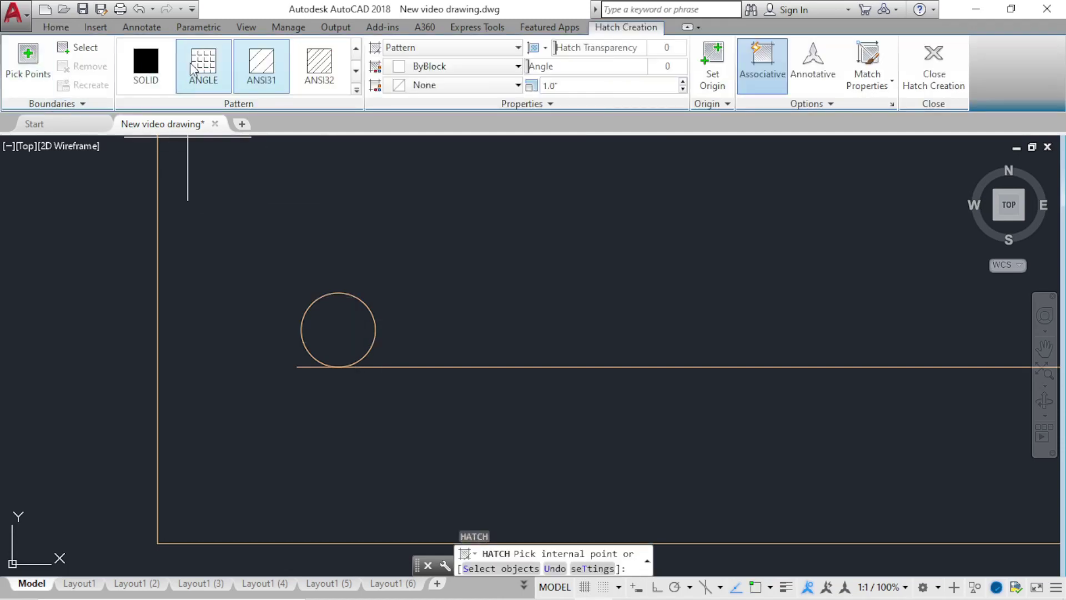
pyautogui.click(145, 62)
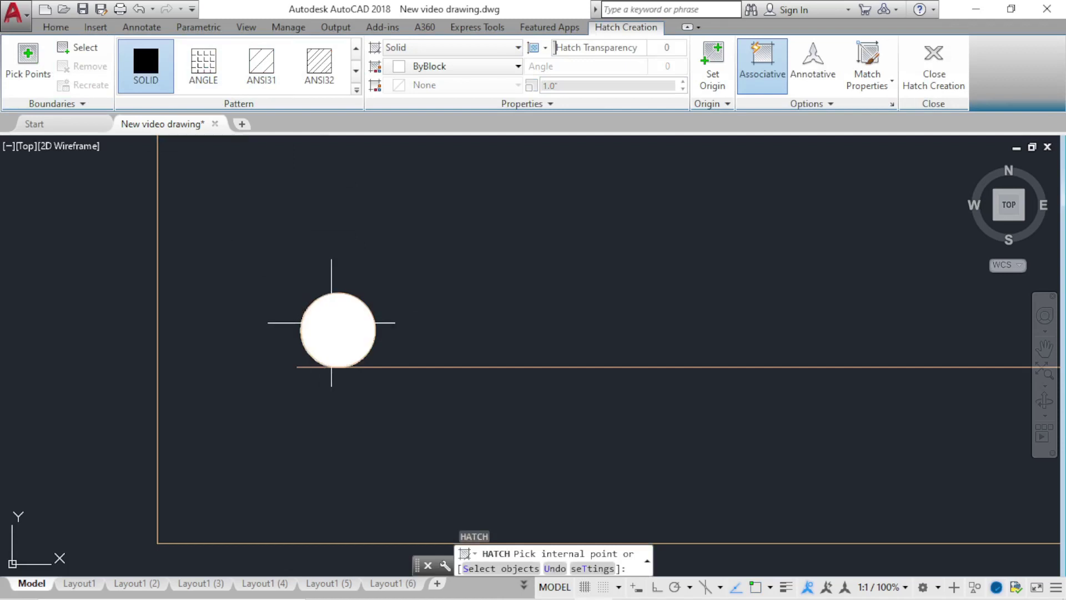
pyautogui.click(77, 47)
pyautogui.click(364, 303)
pyautogui.scroll(-3, 352, 332)
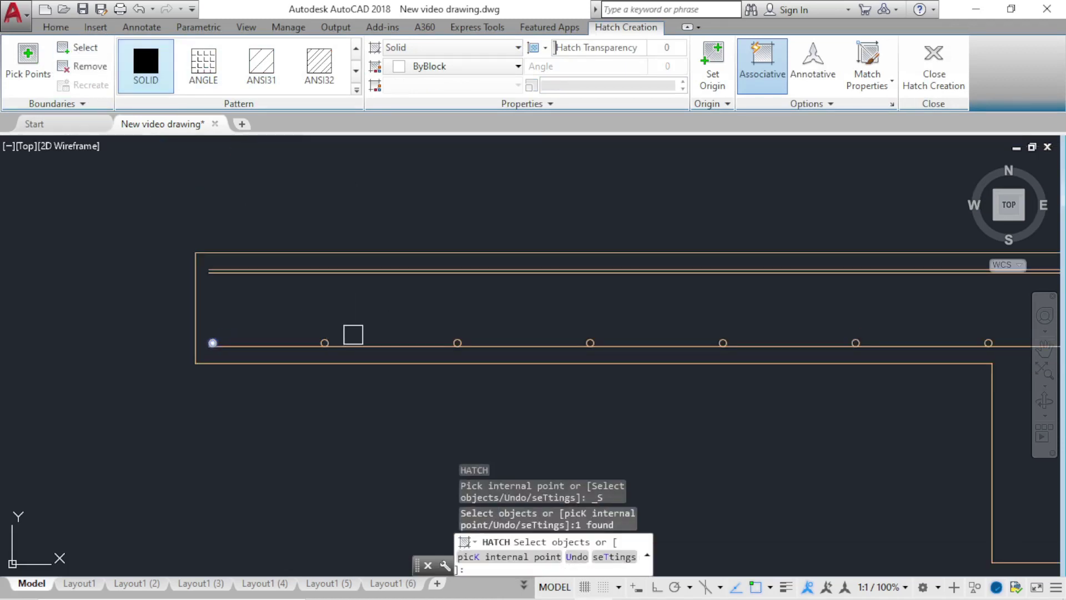
pyautogui.click(182, 323)
pyautogui.click(974, 465)
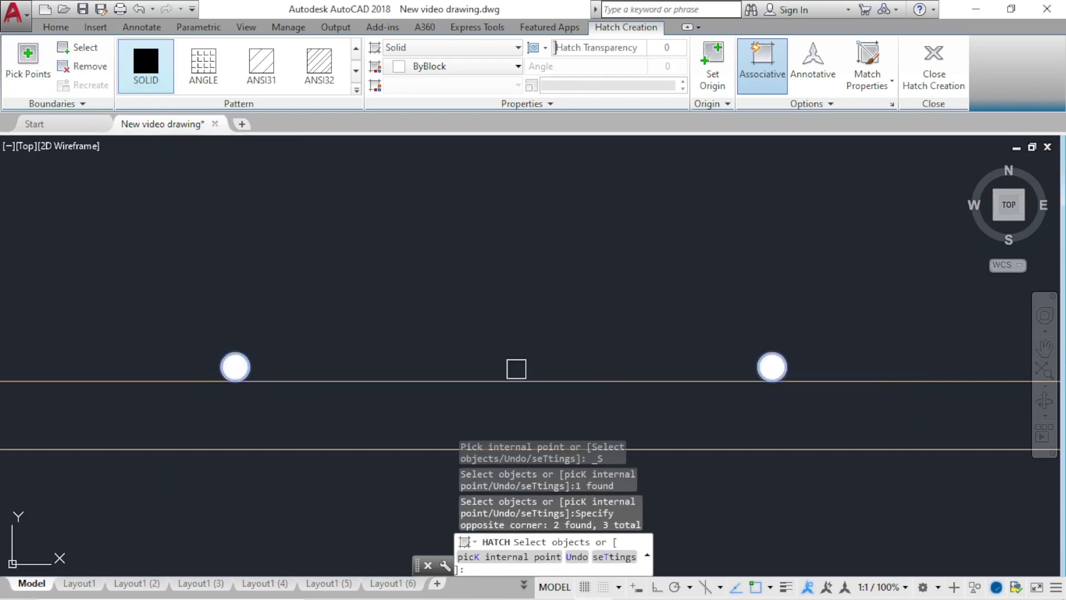
# - Add the next two bar circles to the hatch selection
pyautogui.scroll(-5, 395, 343)
pyautogui.scroll(3, 290, 358)
pyautogui.scroll(-3, 266, 362)
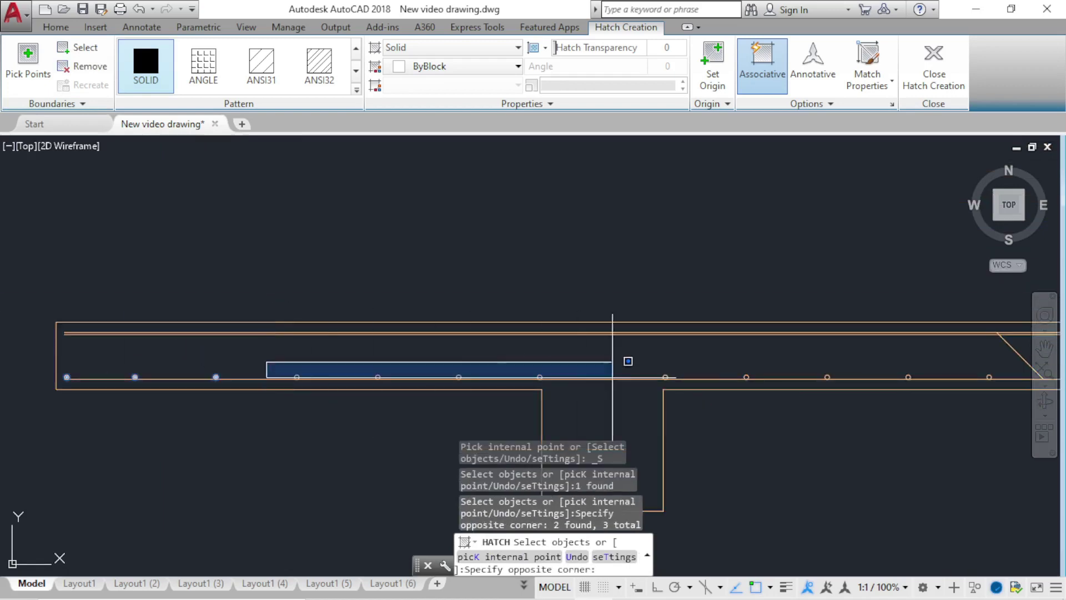
pyautogui.scroll(-2, 702, 374)
pyautogui.scroll(2, 458, 389)
pyautogui.scroll(3, 457, 389)
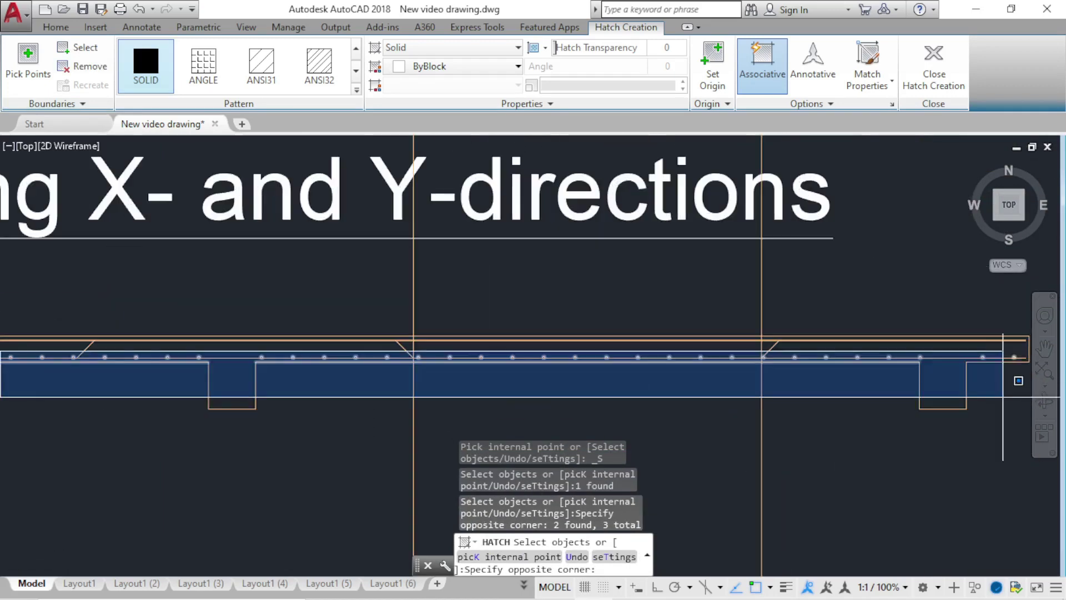
pyautogui.scroll(3, 666, 378)
pyautogui.scroll(-3, 972, 356)
pyautogui.scroll(2, 727, 377)
pyautogui.scroll(-1, 712, 382)
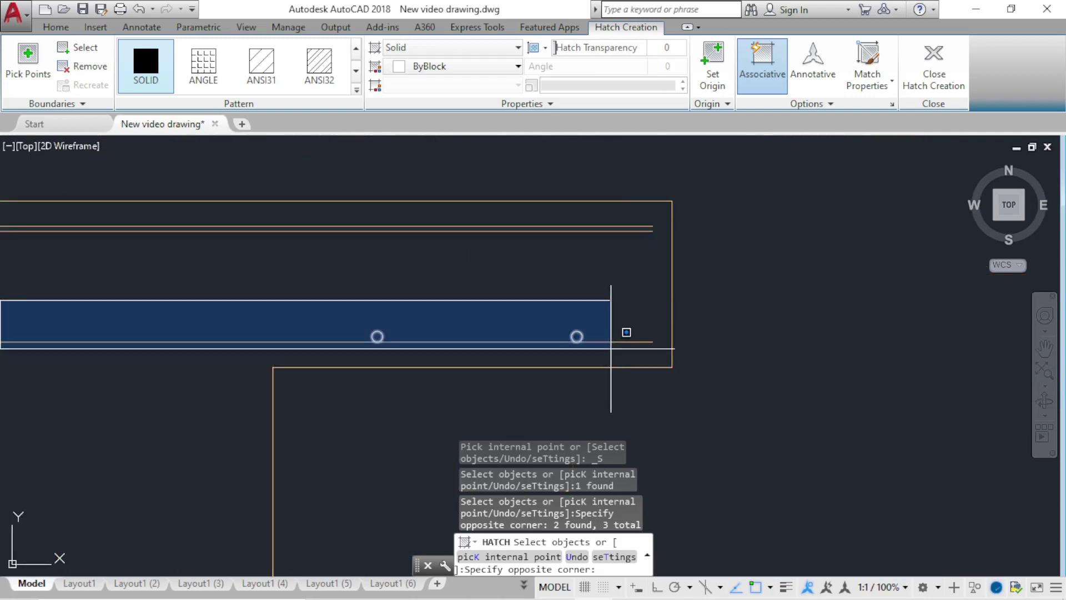
pyautogui.click(625, 338)
# - Window-select twelve more circles, then six more further along the slab
pyautogui.scroll(-3, 730, 352)
pyautogui.scroll(3, 500, 361)
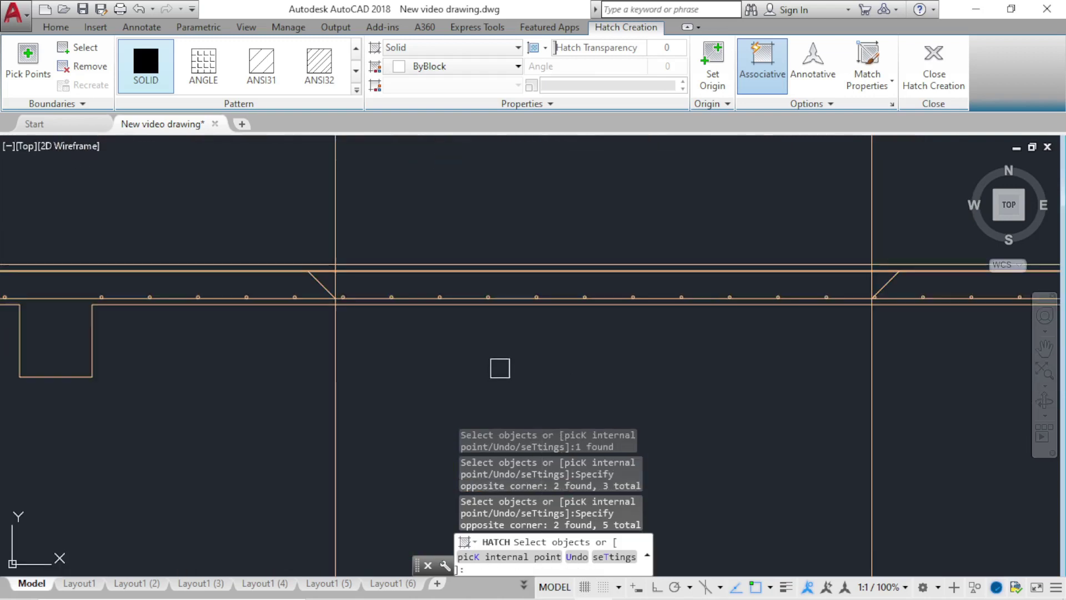
pyautogui.scroll(3, 261, 300)
pyautogui.click(289, 233)
pyautogui.scroll(-2, 499, 258)
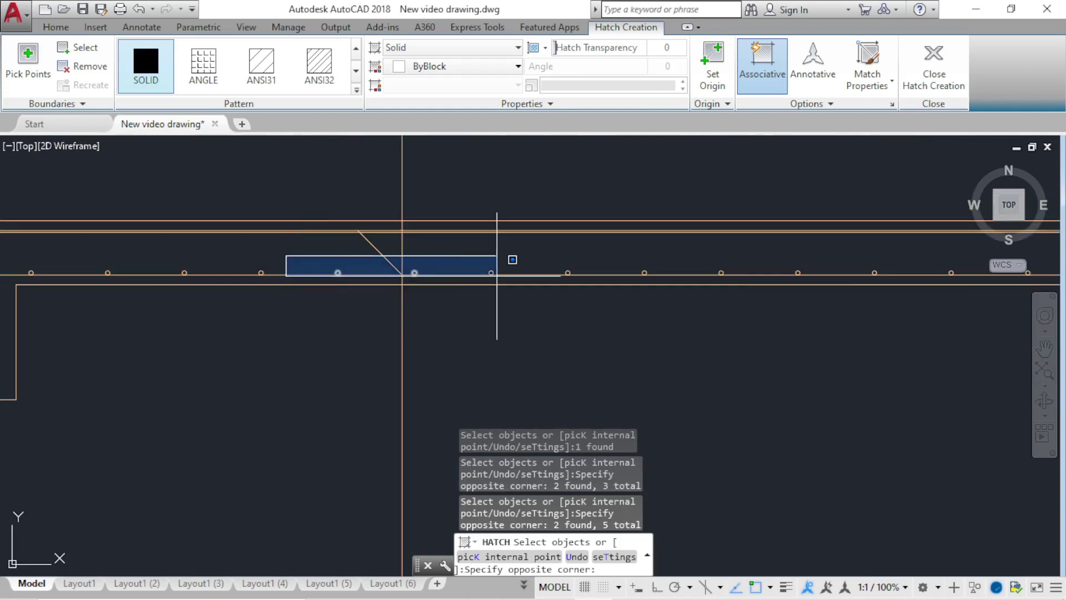
pyautogui.scroll(-2, 405, 273)
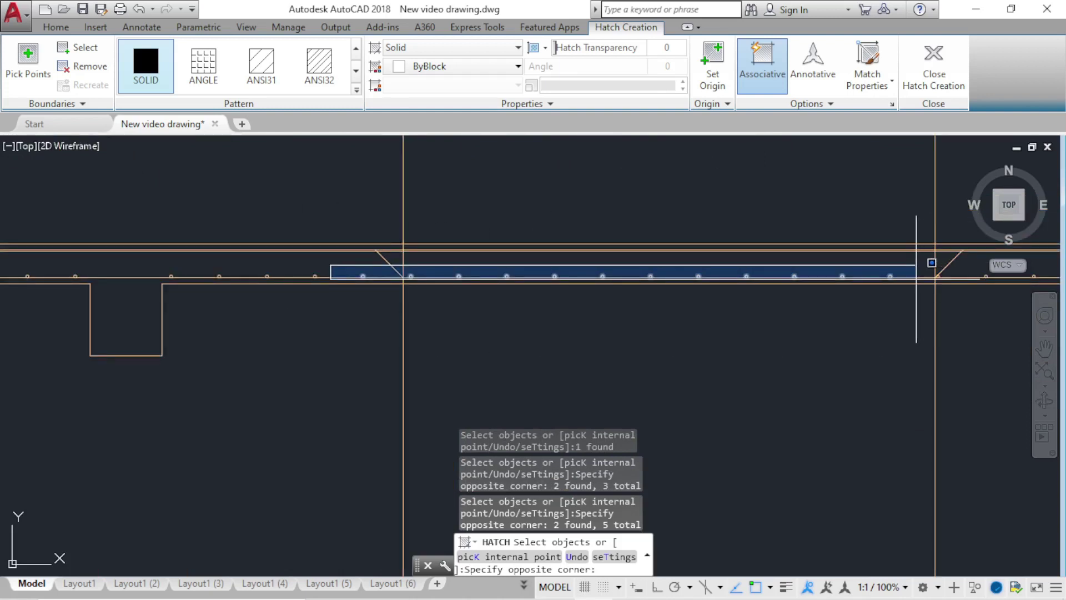
pyautogui.click(932, 263)
pyautogui.scroll(1, 659, 290)
pyautogui.scroll(-1, 331, 276)
pyautogui.moveTo(331, 276); pyautogui.dragTo(583, 316, button='middle')
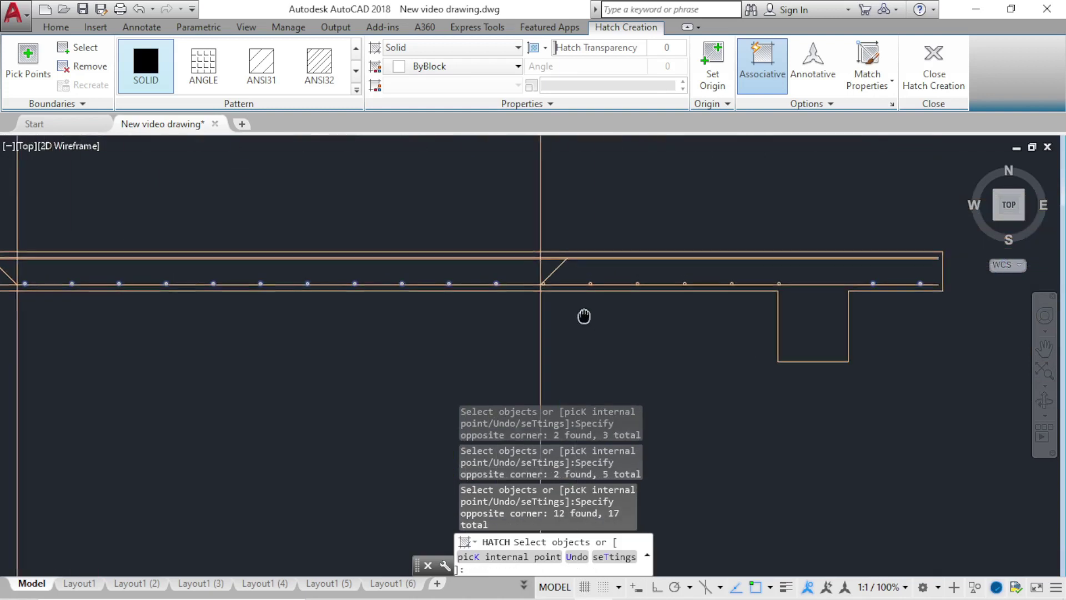
pyautogui.scroll(3, 572, 300)
pyautogui.scroll(-2, 388, 267)
pyautogui.scroll(-1, 166, 234)
pyautogui.click(154, 236)
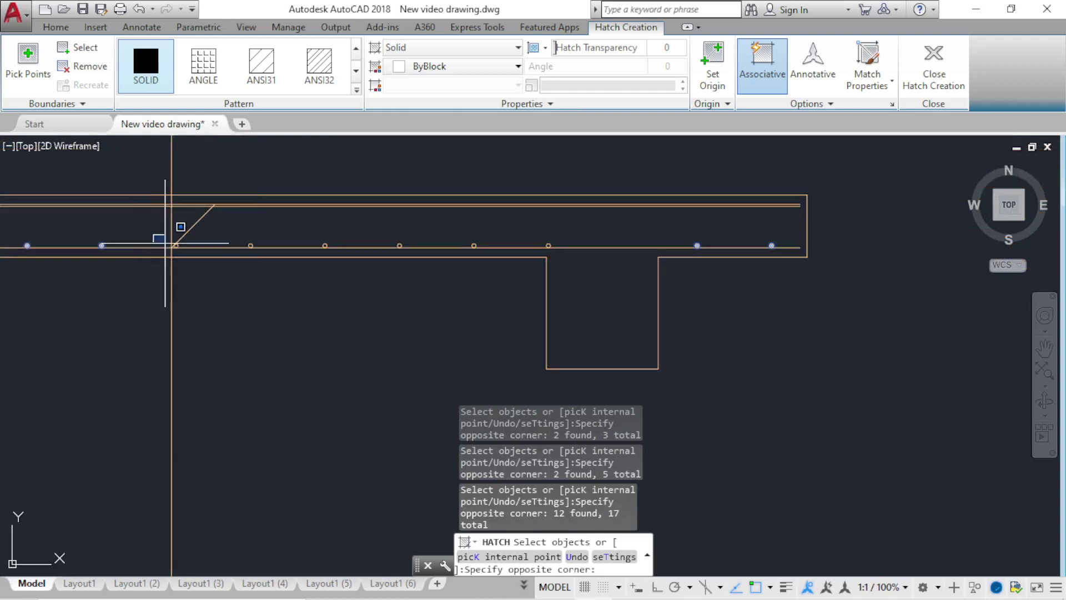
pyautogui.click(580, 254)
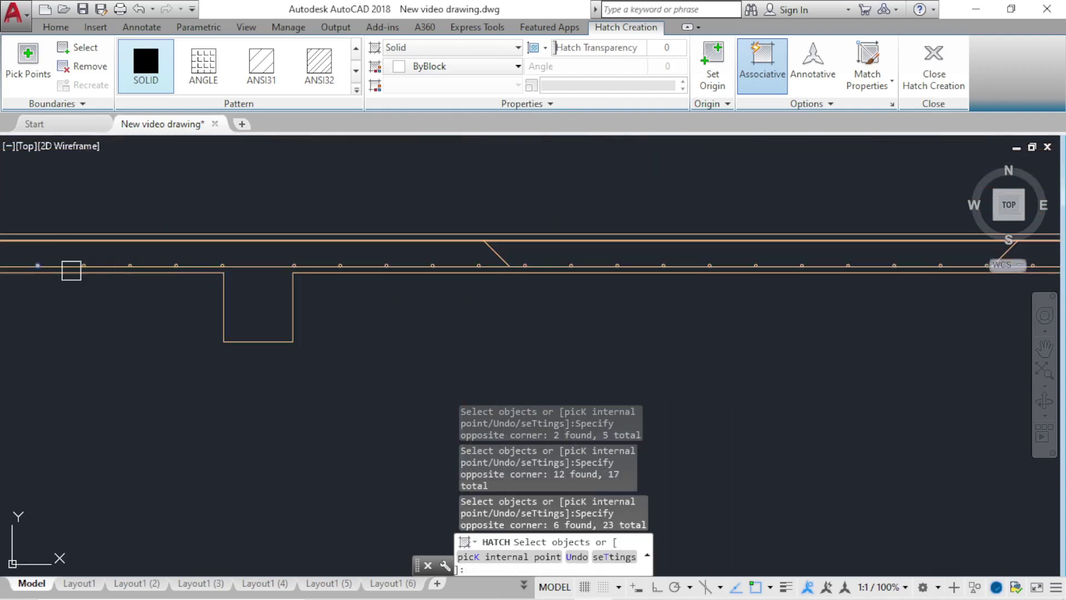
# - Window-select the remaining slab circles plus one missed circle near the beam notch
pyautogui.scroll(4, 246, 261)
pyautogui.click(286, 248)
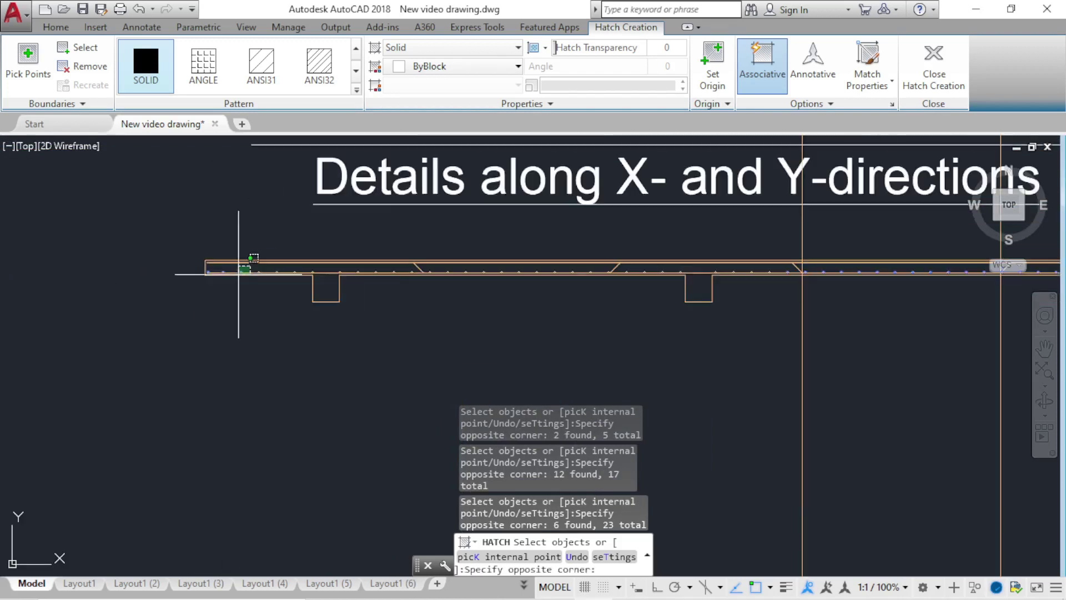
pyautogui.scroll(2, 698, 255)
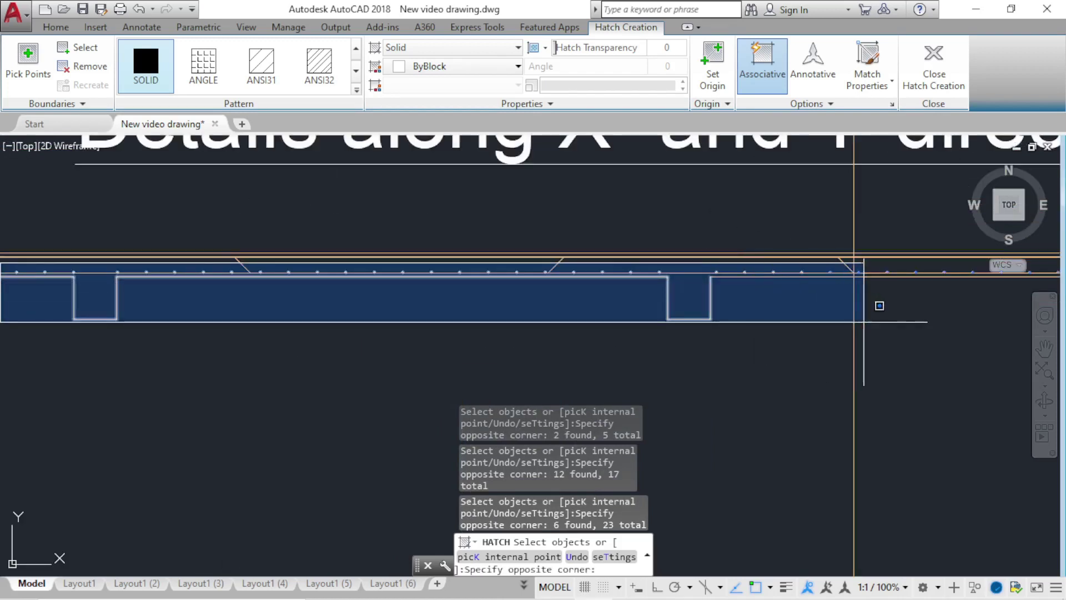
pyautogui.click(887, 291)
pyautogui.scroll(6, 745, 263)
pyautogui.scroll(-5, 528, 308)
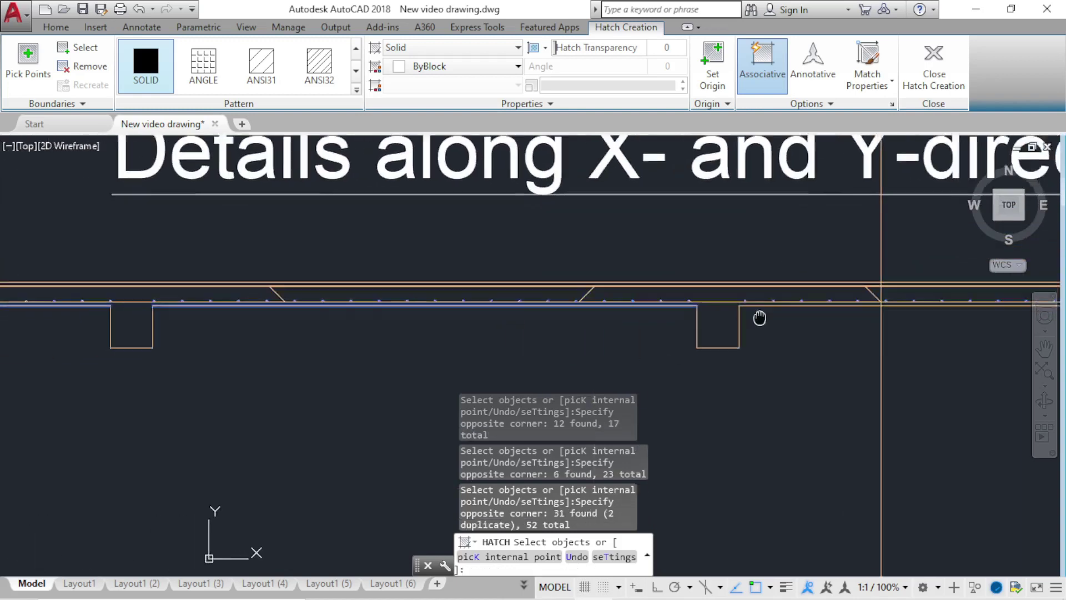
pyautogui.scroll(5, 367, 273)
pyautogui.moveTo(366, 274)
pyautogui.mouseDown(button='middle')
pyautogui.moveTo(248, 314)
pyautogui.moveTo(459, 375)
pyautogui.mouseUp(button='middle')
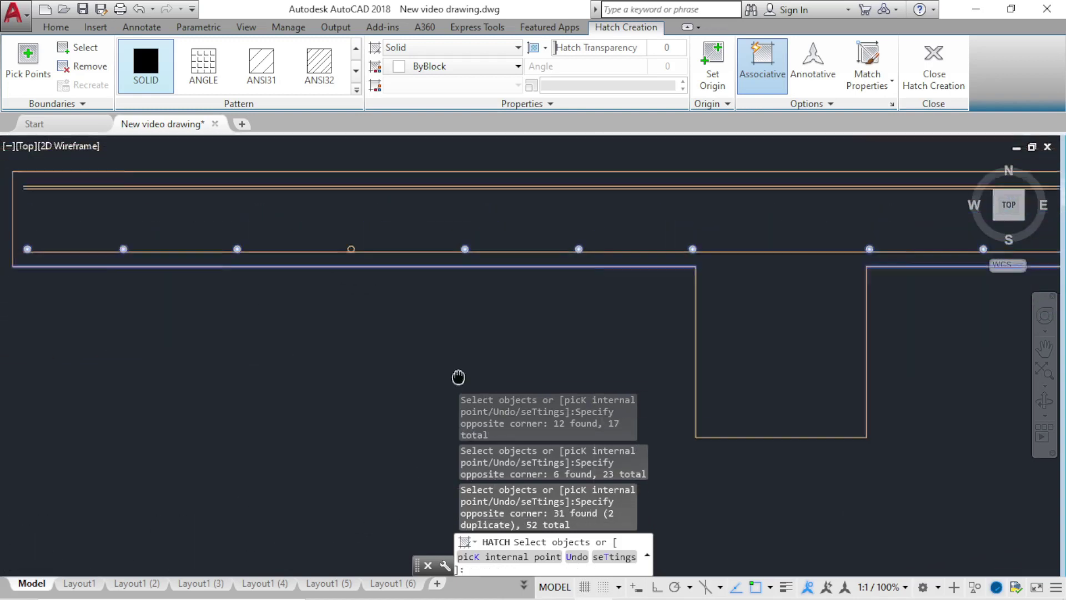
pyautogui.scroll(3, 243, 245)
pyautogui.scroll(2, 243, 245)
pyautogui.click(522, 235)
pyautogui.click(660, 283)
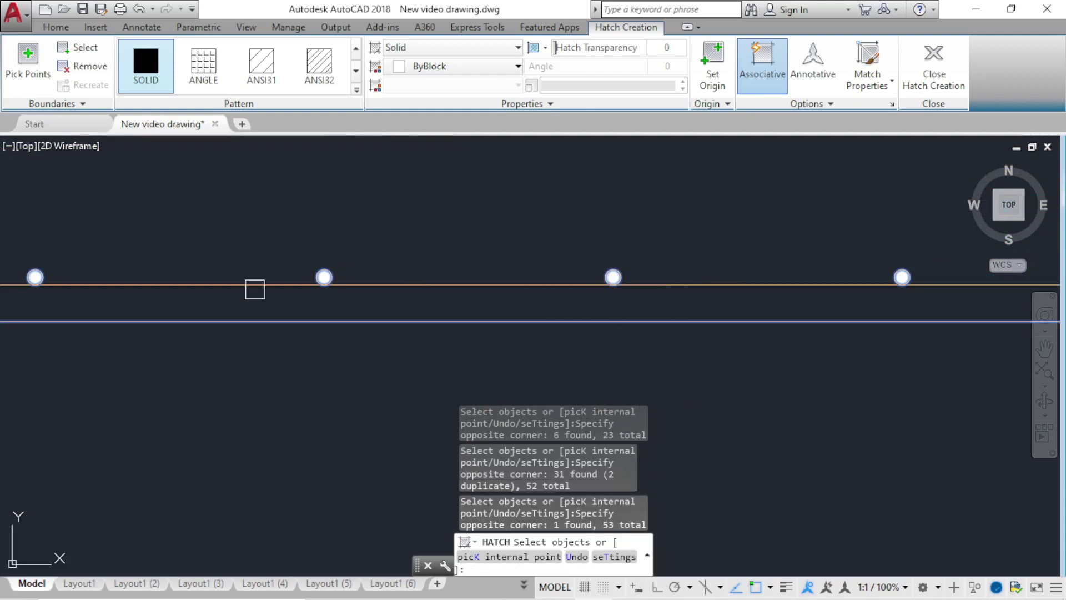
# - Check the circles beside the notch and apply the solid fill
pyautogui.scroll(-5, 266, 288)
pyautogui.moveTo(409, 312); pyautogui.dragTo(944, 317, button='middle')
pyautogui.scroll(2, 516, 310)
pyautogui.scroll(-3, 583, 340)
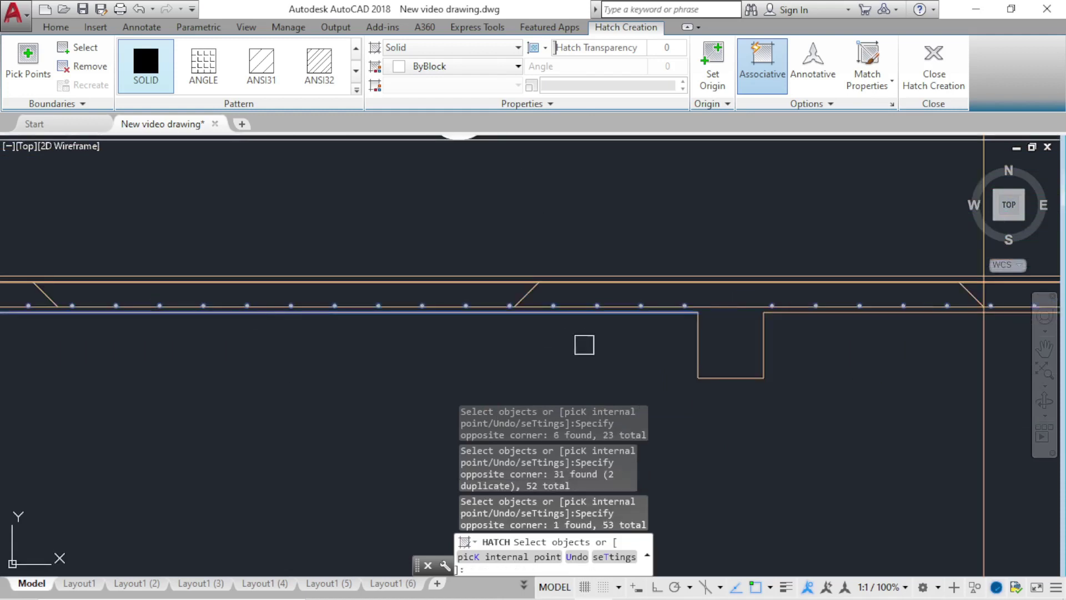
pyautogui.scroll(3, 290, 374)
pyautogui.moveTo(614, 340); pyautogui.dragTo(670, 301, button='middle')
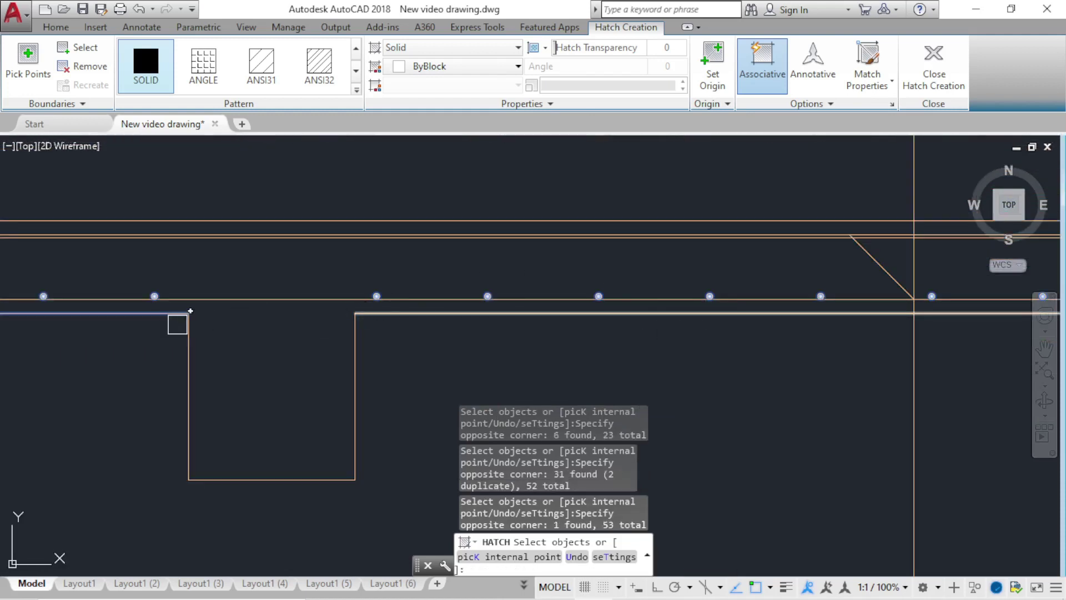
pyautogui.press('Return')
# - Erase the stray vertical construction line near the cranked bar diagonal in the slab section
pyautogui.scroll(-2, 416, 328)
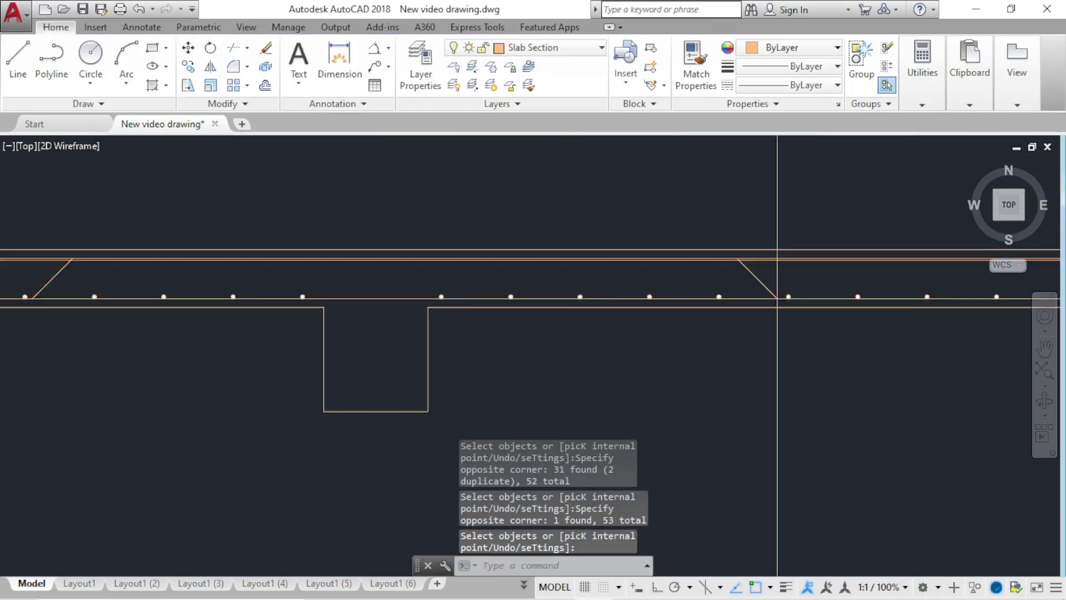
pyautogui.scroll(-1, 421, 322)
pyautogui.scroll(6, 334, 319)
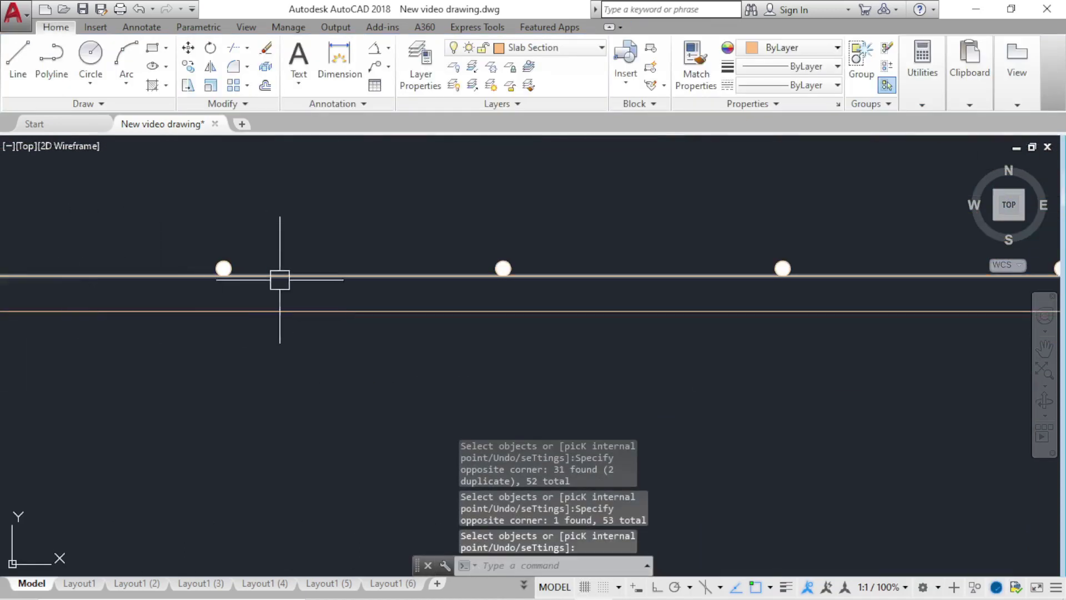
pyautogui.scroll(-4, 280, 280)
pyautogui.moveTo(207, 312)
pyautogui.mouseDown(button='middle')
pyautogui.moveTo(533, 297)
pyautogui.moveTo(616, 323)
pyautogui.moveTo(595, 209)
pyautogui.mouseUp(button='middle')
pyautogui.scroll(-5, 654, 304)
pyautogui.scroll(5, 678, 339)
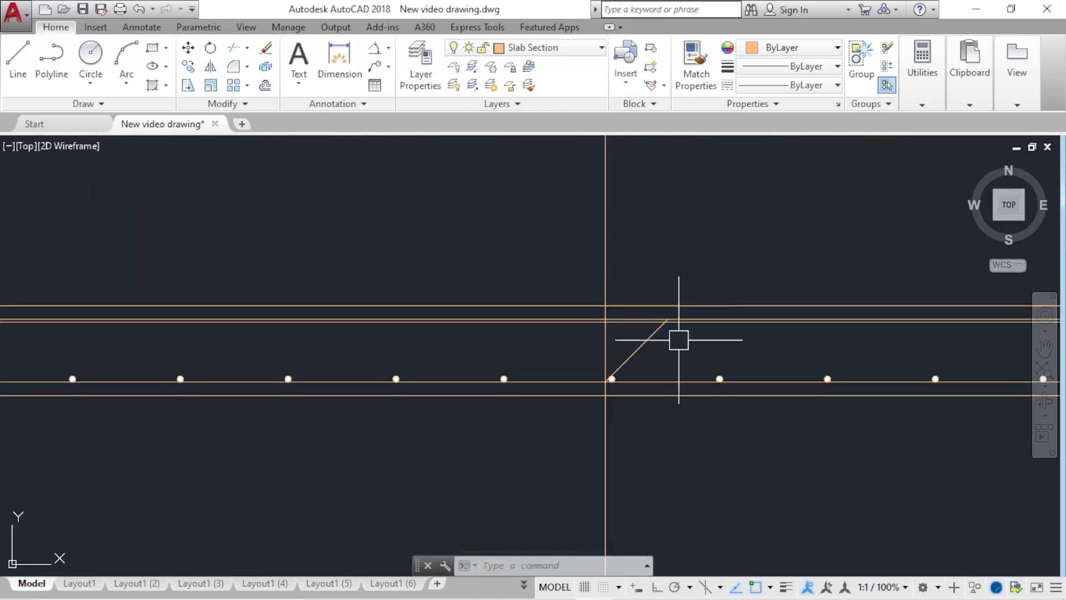
pyautogui.scroll(4, 555, 422)
pyautogui.scroll(2, 488, 364)
pyautogui.scroll(4, 459, 309)
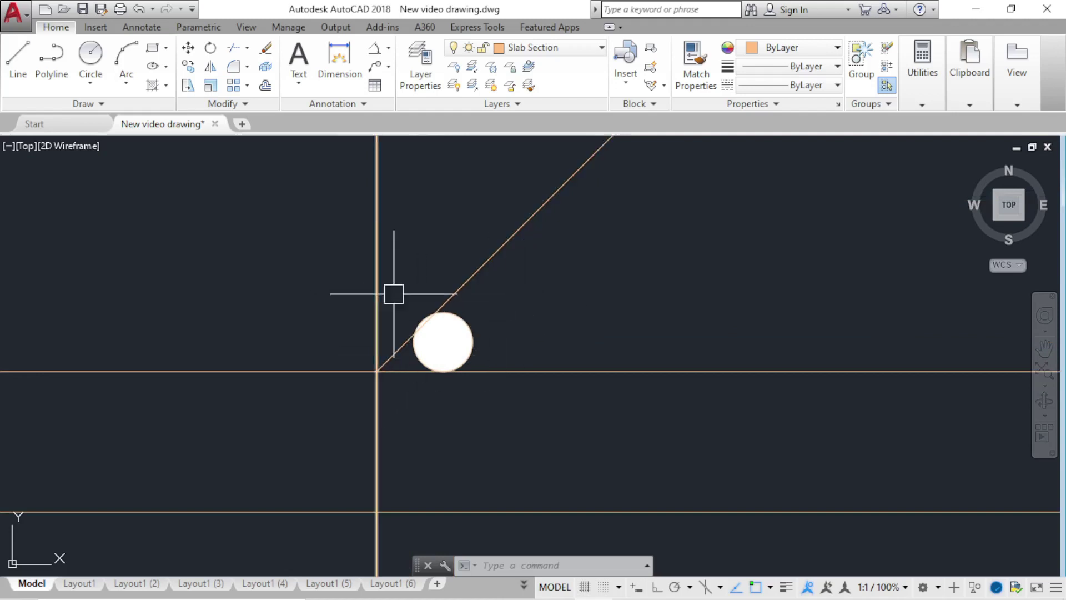
pyautogui.scroll(-4, 638, 350)
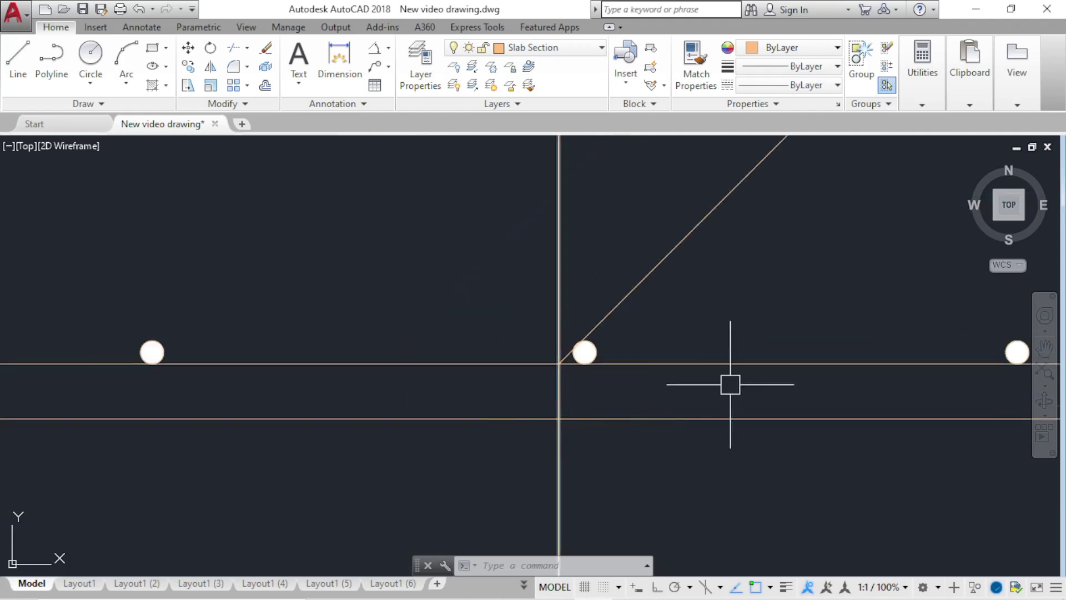
pyautogui.scroll(-2, 731, 381)
pyautogui.scroll(-4, 654, 302)
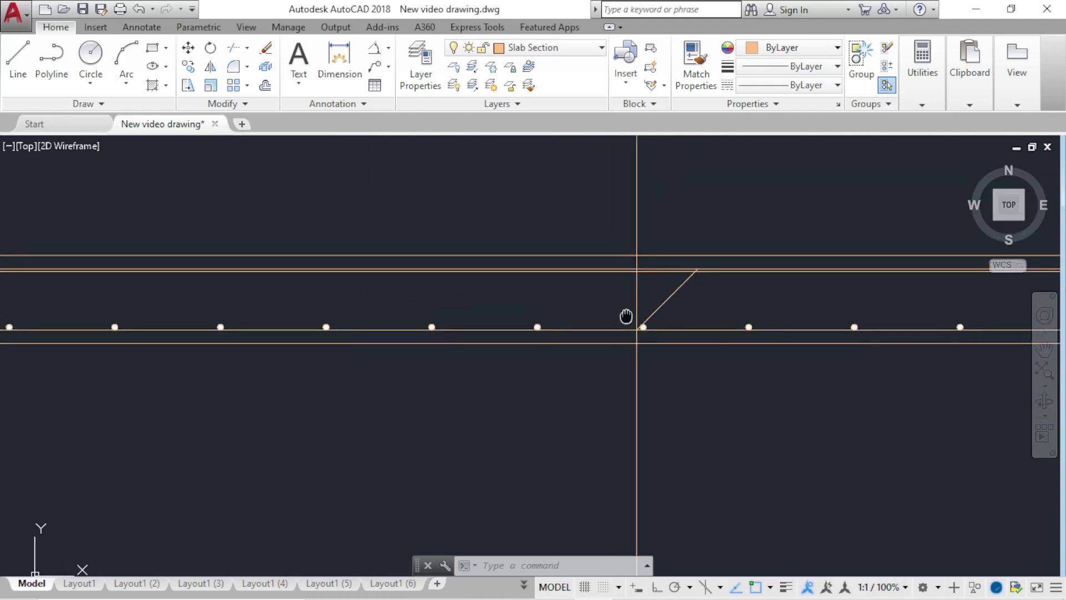
pyautogui.press('Delete')
# - Pan along the slab section and slab plan titles, ending at the section's left beam
pyautogui.scroll(-5, 722, 305)
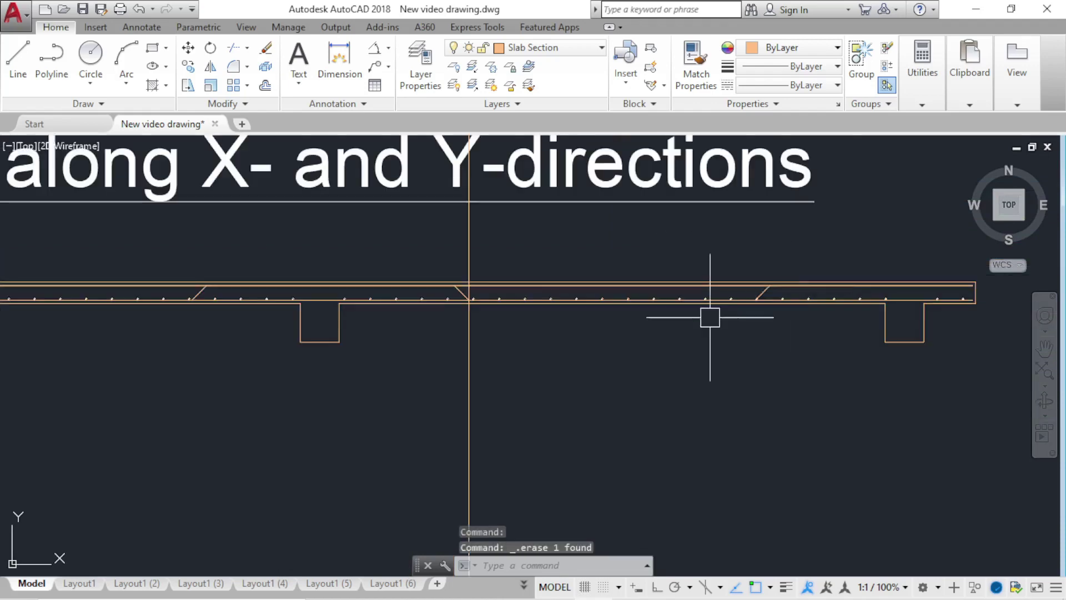
pyautogui.scroll(-1, 639, 357)
pyautogui.moveTo(639, 357); pyautogui.dragTo(952, 381, button='middle')
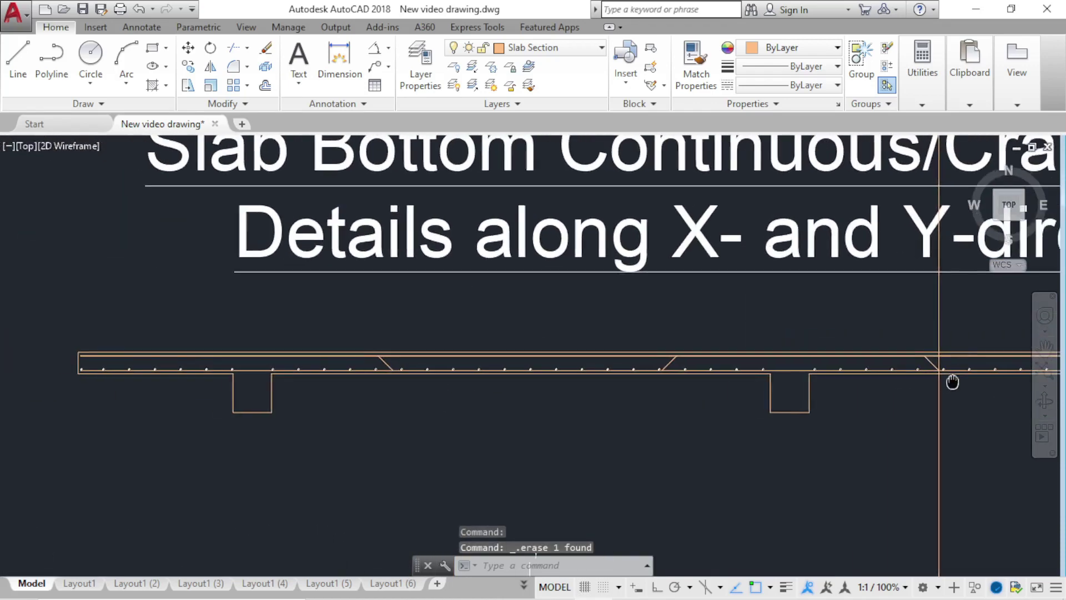
pyautogui.scroll(5, 333, 361)
pyautogui.scroll(3, 200, 380)
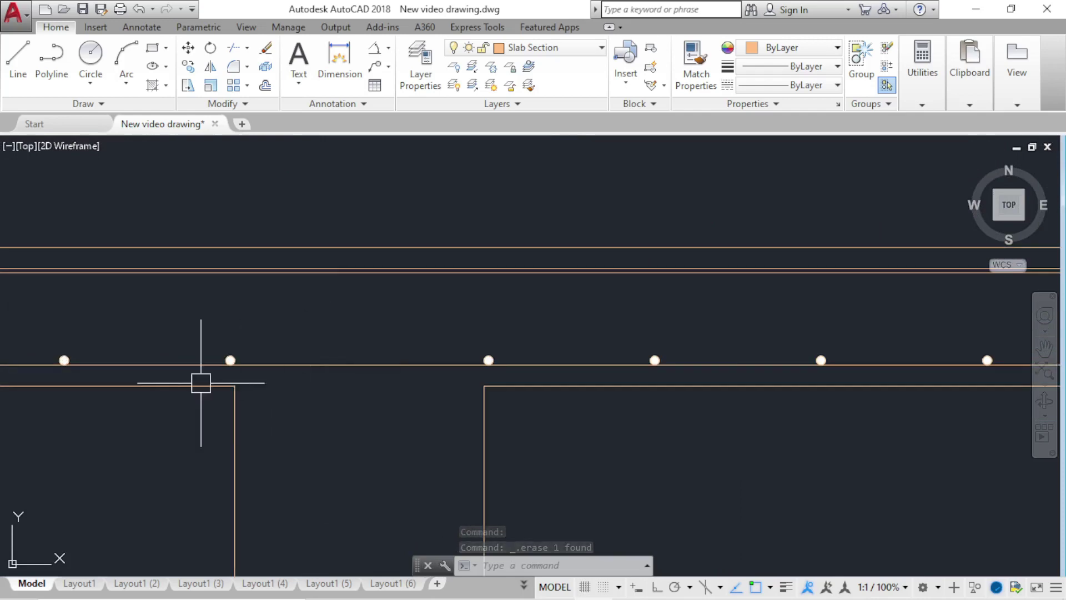
pyautogui.scroll(-3, 524, 354)
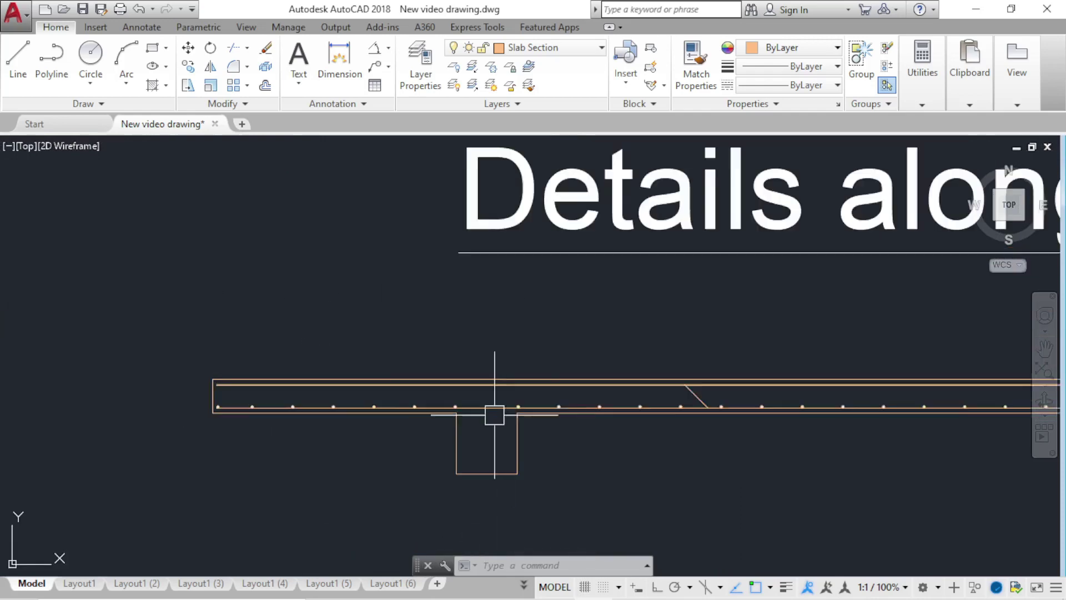
pyautogui.scroll(2, 533, 181)
pyautogui.moveTo(533, 181)
pyautogui.mouseDown(button='middle')
pyautogui.moveTo(361, 385)
pyautogui.moveTo(385, 243)
pyautogui.moveTo(329, 436)
pyautogui.mouseUp(button='middle')
pyautogui.scroll(3, 362, 385)
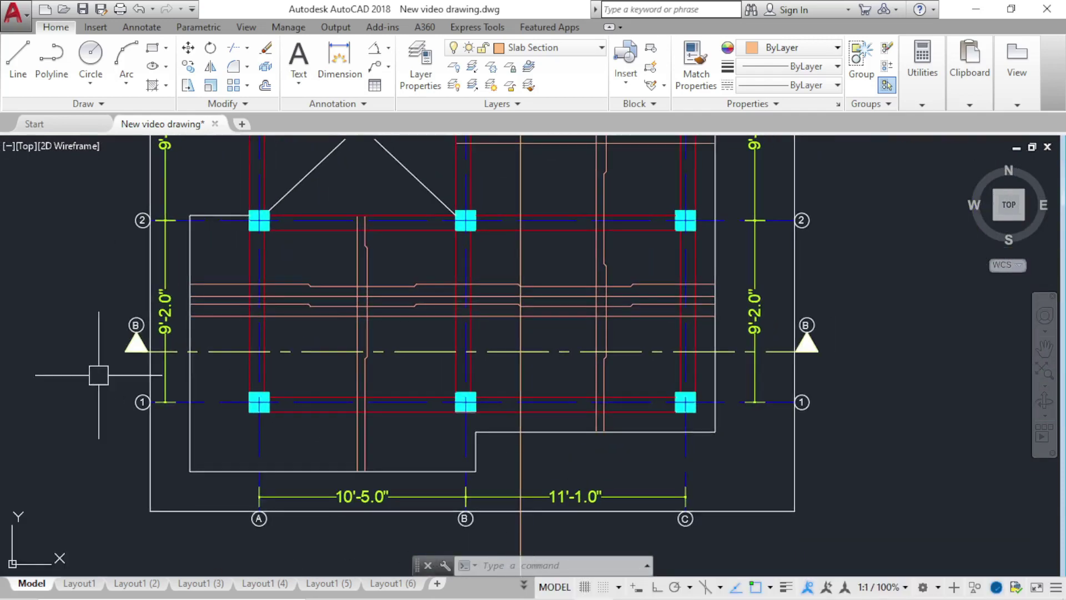
pyautogui.scroll(-8, 333, 373)
pyautogui.scroll(4, 377, 198)
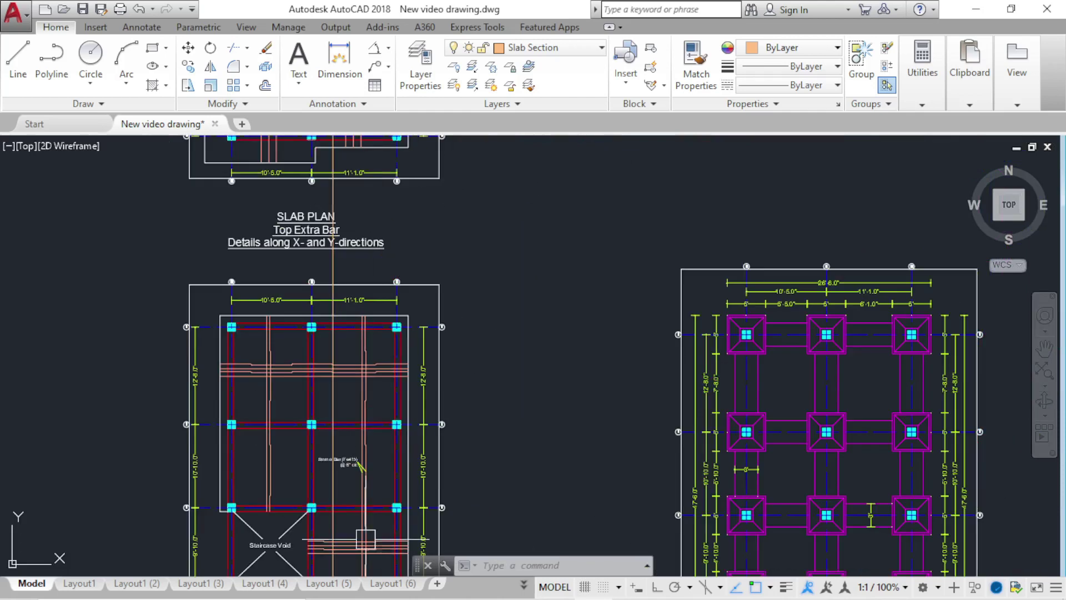
pyautogui.scroll(-5, 370, 483)
pyautogui.scroll(4, 352, 483)
pyautogui.scroll(3, 261, 309)
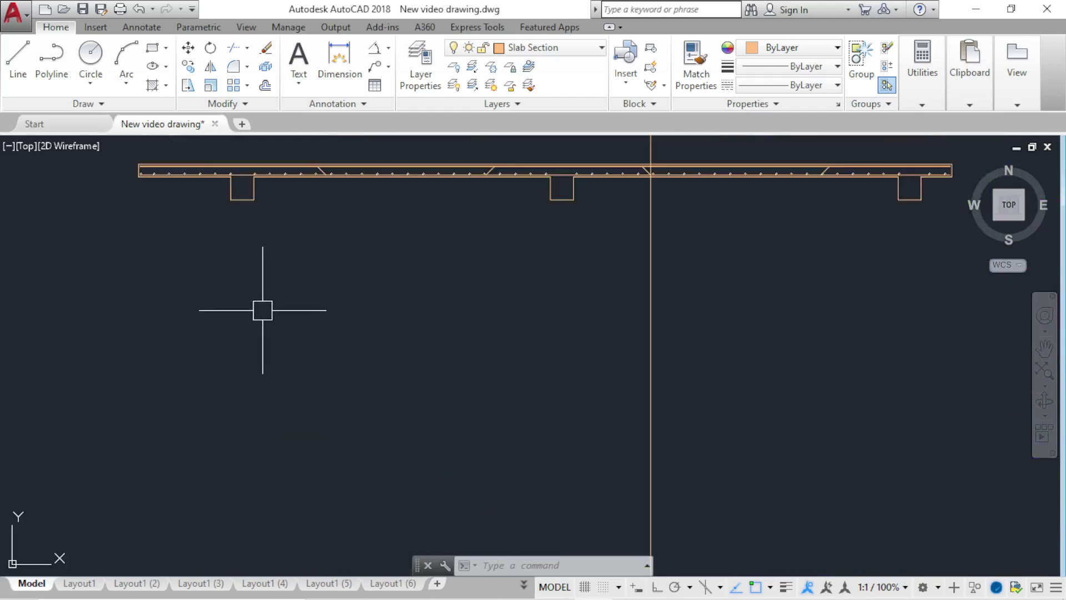
pyautogui.moveTo(261, 309); pyautogui.dragTo(265, 305, button='middle')
pyautogui.scroll(6, 265, 305)
pyautogui.scroll(3, 273, 368)
pyautogui.scroll(2, 173, 326)
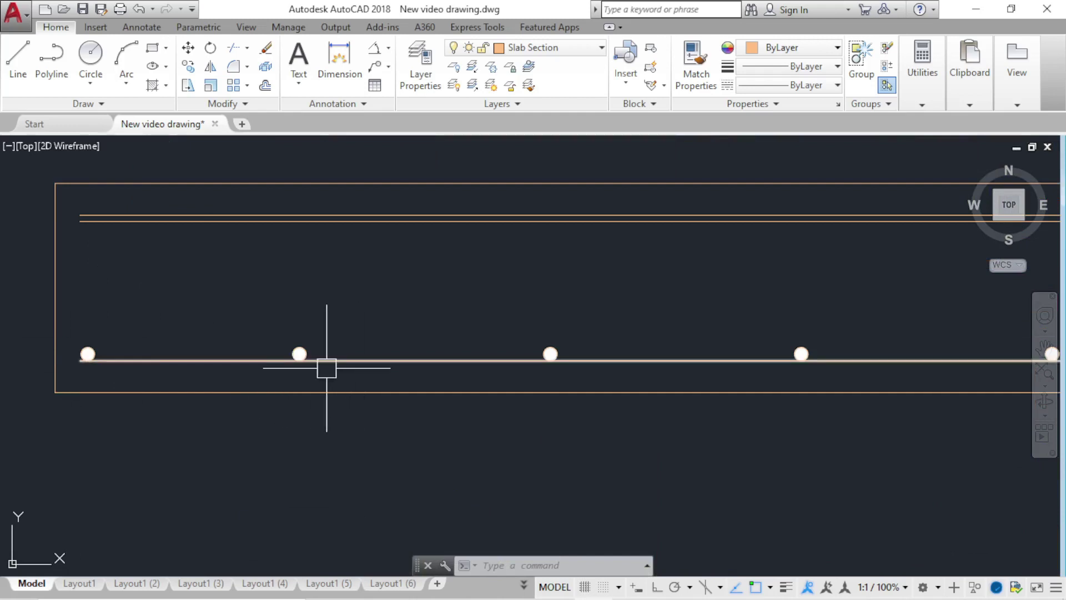
pyautogui.scroll(-4, 266, 395)
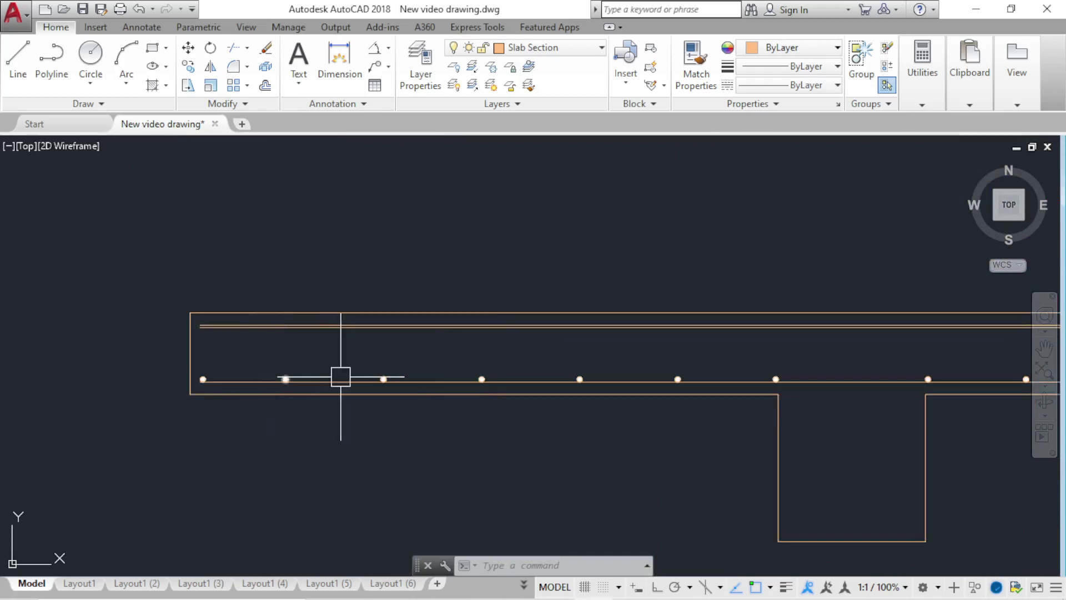
pyautogui.scroll(-4, 271, 387)
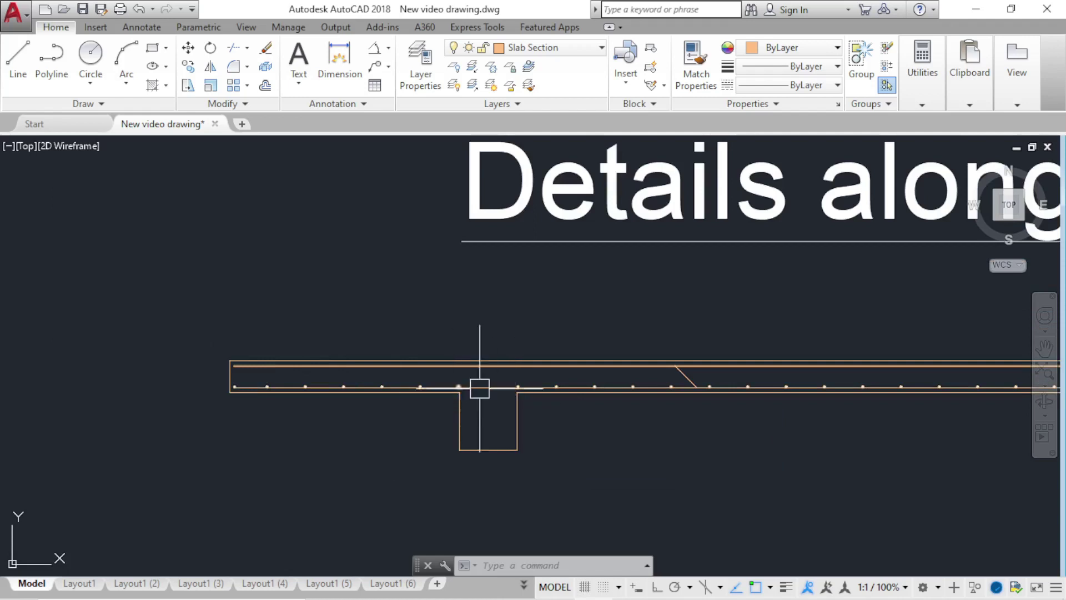
pyautogui.scroll(4, 561, 388)
pyautogui.moveTo(409, 386)
pyautogui.mouseDown(button='middle')
pyautogui.moveTo(452, 369)
pyautogui.moveTo(778, 349)
pyautogui.mouseUp(button='middle')
pyautogui.scroll(-4, 541, 313)
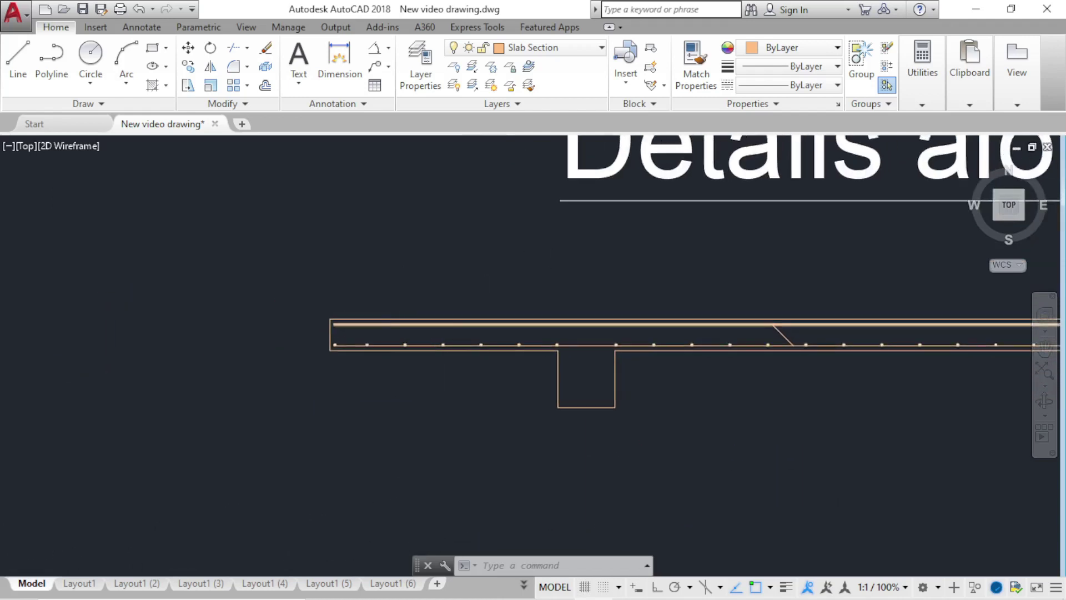
pyautogui.scroll(4, 405, 330)
pyautogui.scroll(-4, 217, 332)
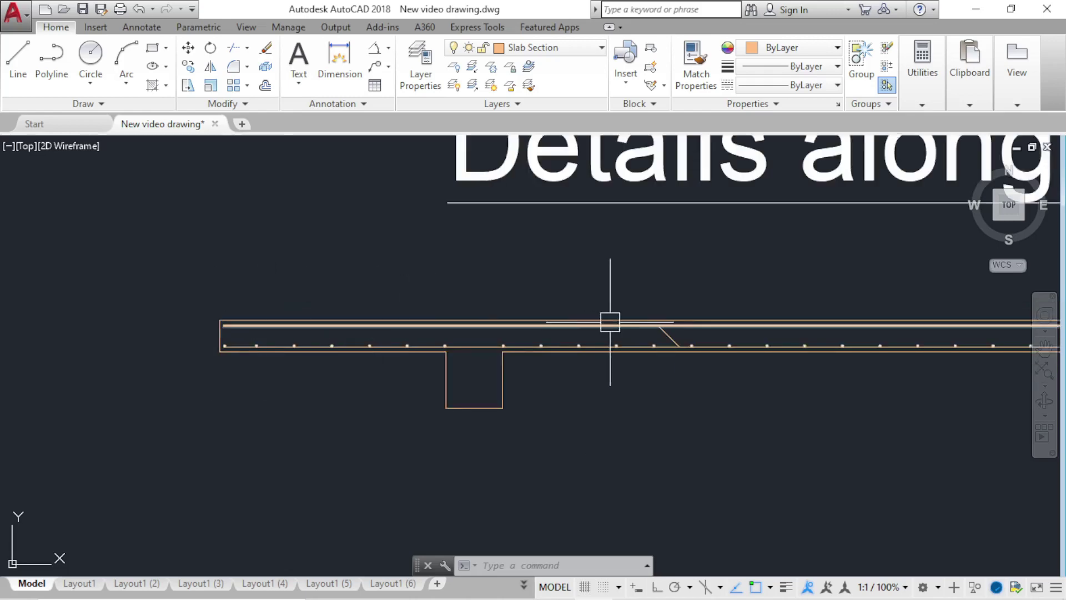
pyautogui.moveTo(611, 321)
pyautogui.mouseDown(button='middle')
pyautogui.moveTo(388, 371)
pyautogui.moveTo(363, 417)
pyautogui.mouseUp(button='middle')
pyautogui.scroll(-7, 363, 418)
# - Bring the whole Top Extra Bar slab plan and its upper bays into view
pyautogui.moveTo(400, 469); pyautogui.dragTo(360, 559, button='middle')
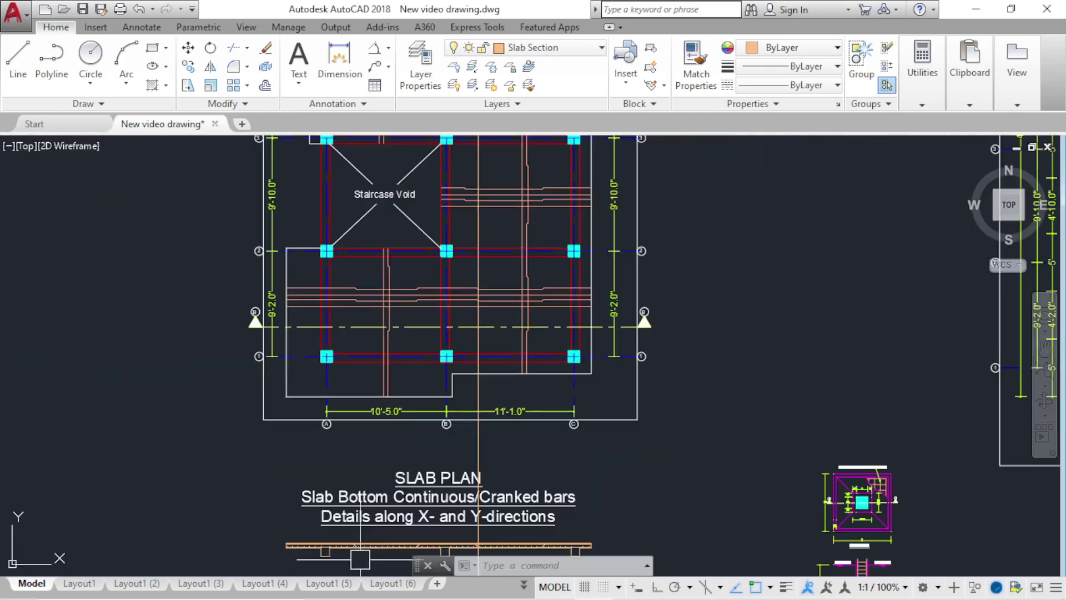
pyautogui.scroll(-8, 460, 285)
pyautogui.scroll(2, 677, 355)
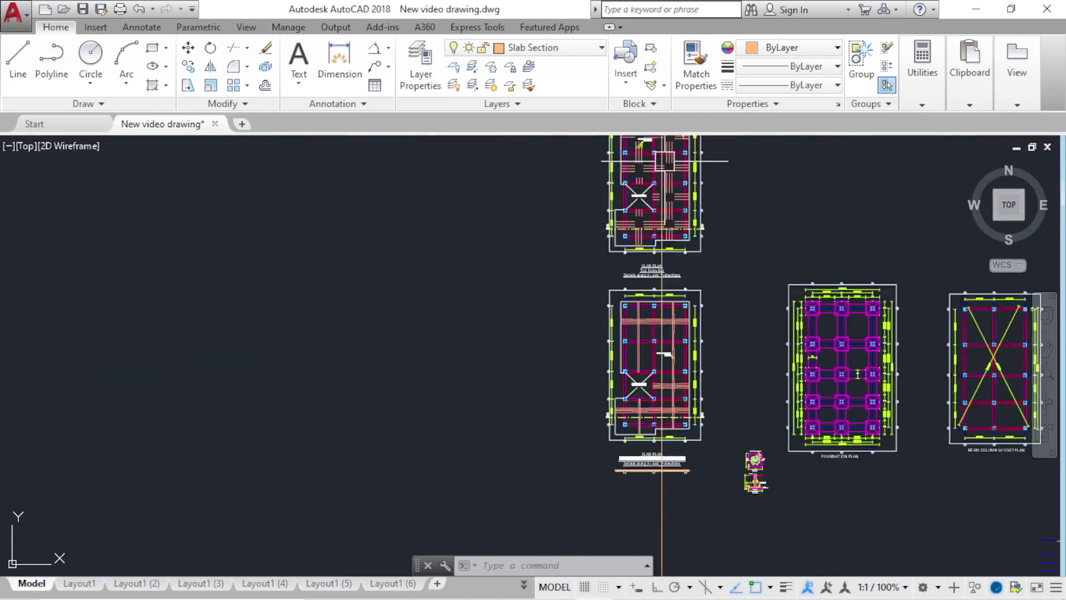
pyautogui.scroll(5, 638, 378)
pyautogui.scroll(4, 565, 394)
pyautogui.moveTo(565, 395); pyautogui.dragTo(376, 346, button='middle')
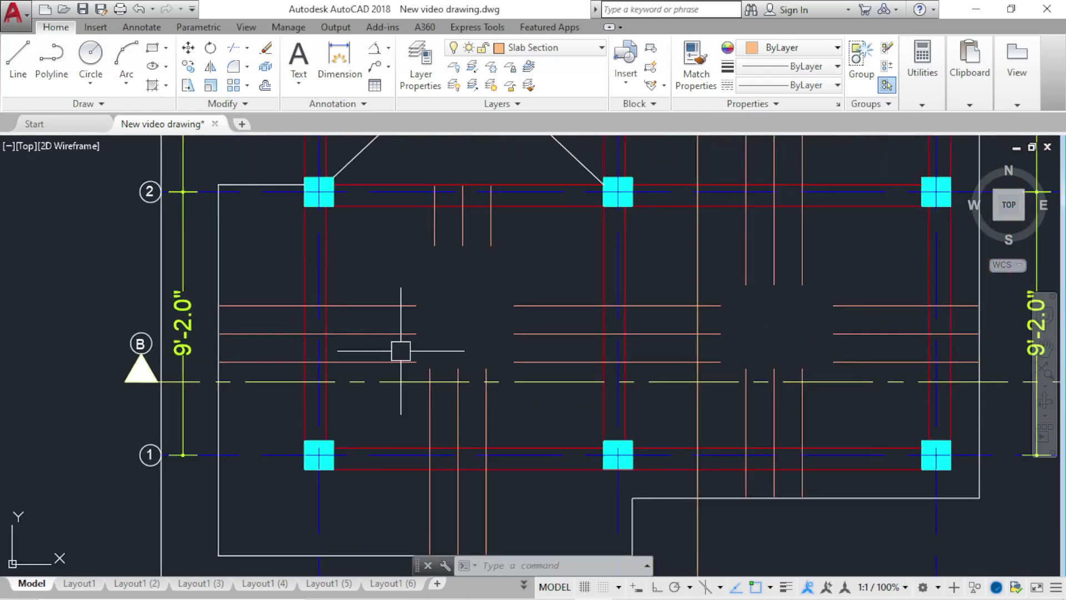
pyautogui.scroll(-6, 214, 280)
pyautogui.scroll(5, 232, 391)
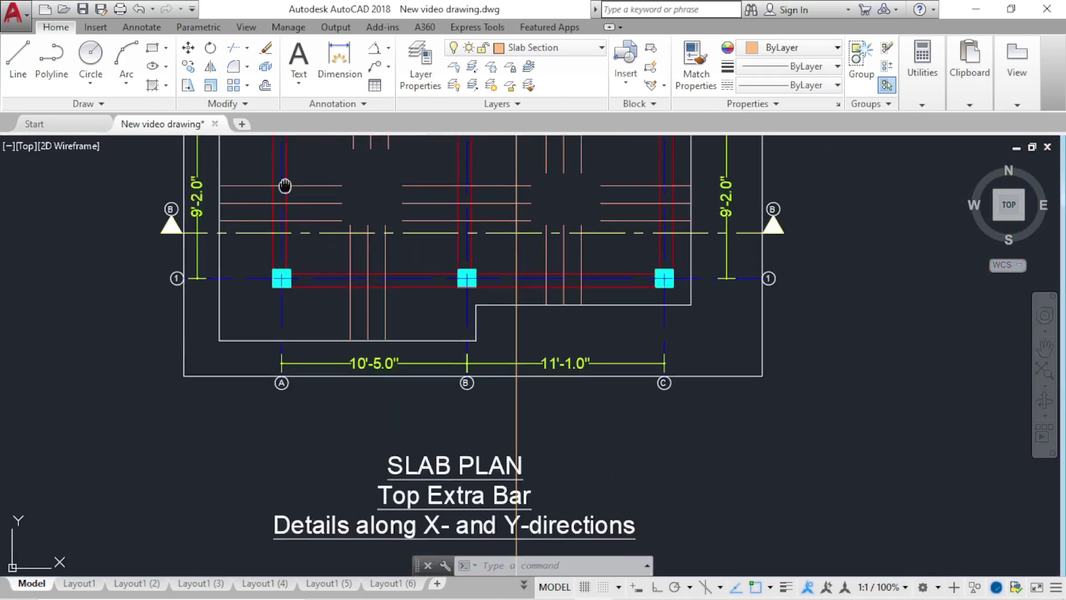
pyautogui.moveTo(285, 178); pyautogui.dragTo(247, 311, button='middle')
pyautogui.scroll(4, 211, 324)
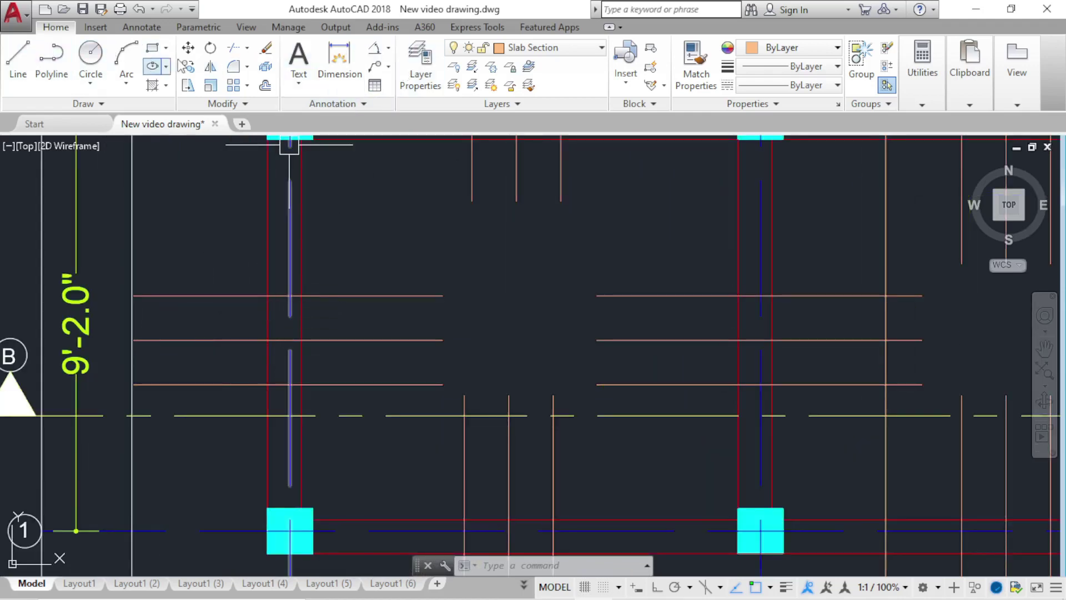
# - Begin a linear dimension on the plan, then cancel it after picking two points
pyautogui.click(388, 48)
pyautogui.click(400, 79)
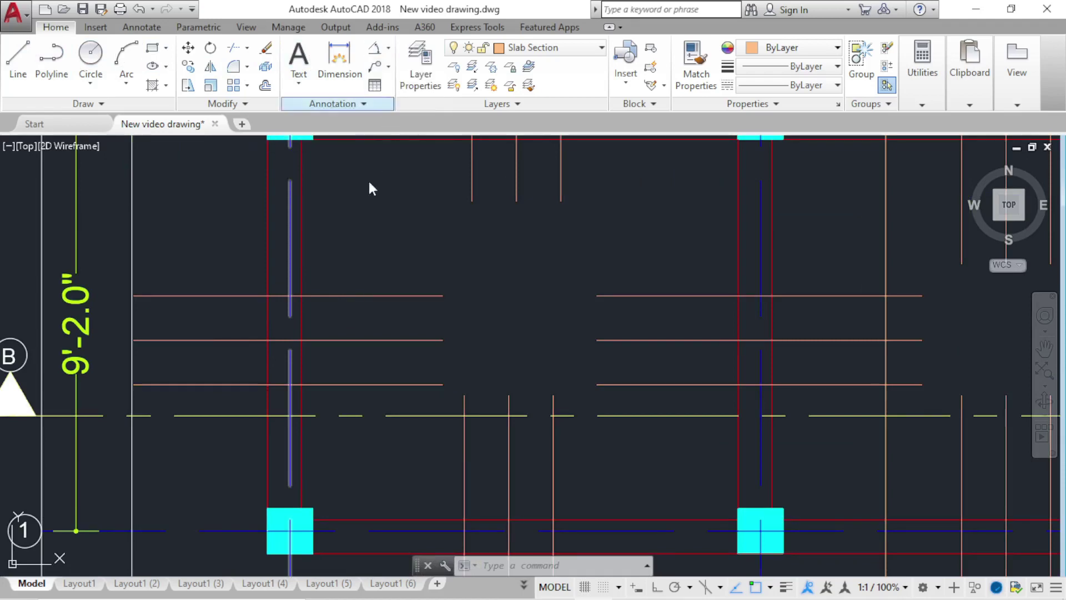
pyautogui.click(301, 296)
pyautogui.click(443, 295)
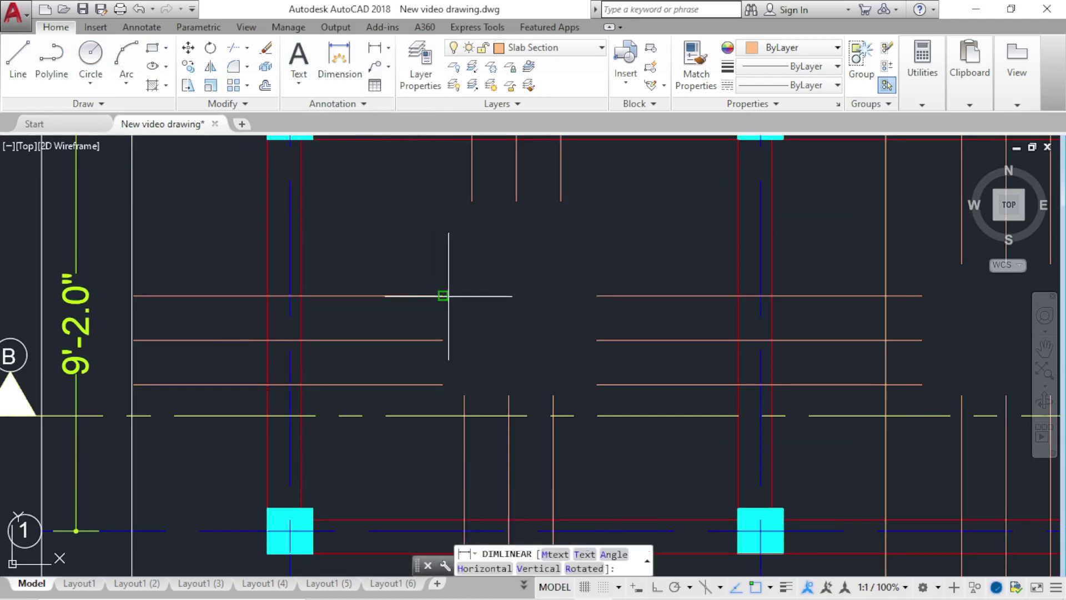
pyautogui.press('Escape')
# - Erase the long vertical line running through the slab plans
pyautogui.scroll(-5, 332, 234)
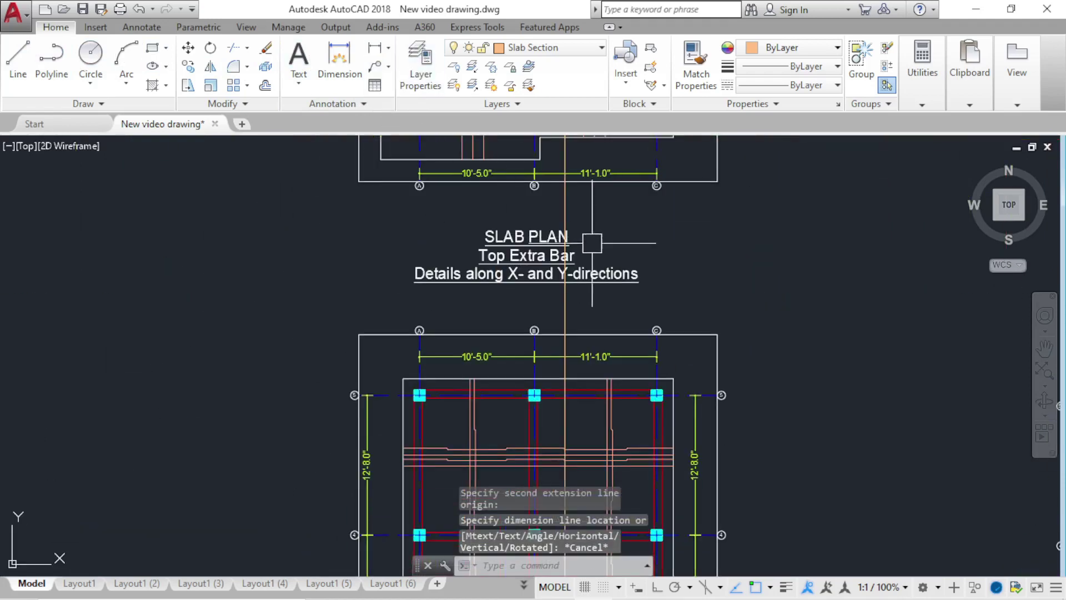
pyautogui.press('Delete')
pyautogui.scroll(-2, 553, 308)
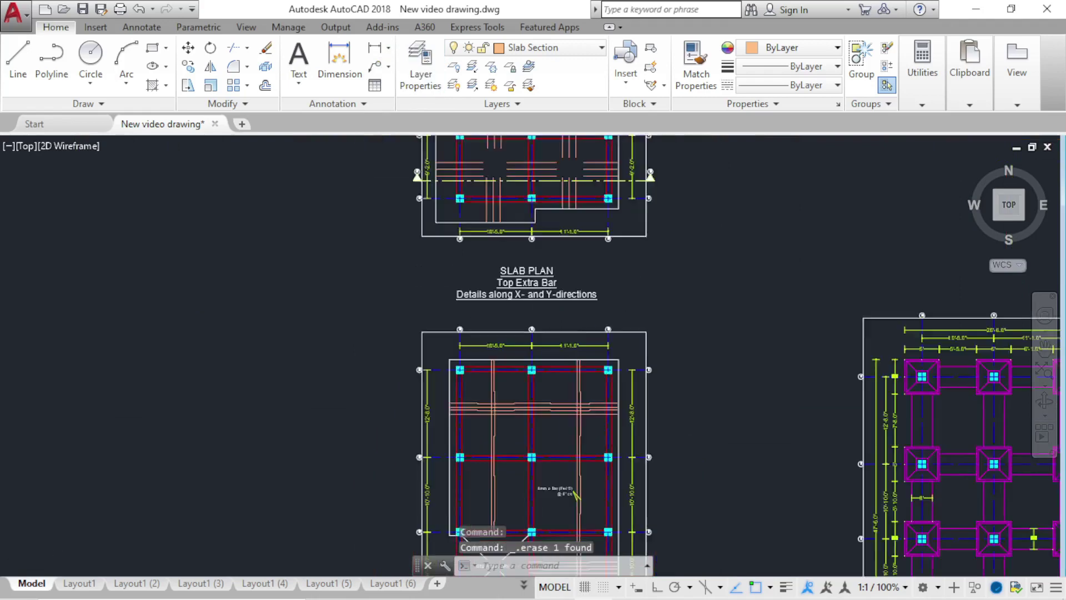
pyautogui.scroll(-3, 555, 444)
pyautogui.scroll(5, 442, 237)
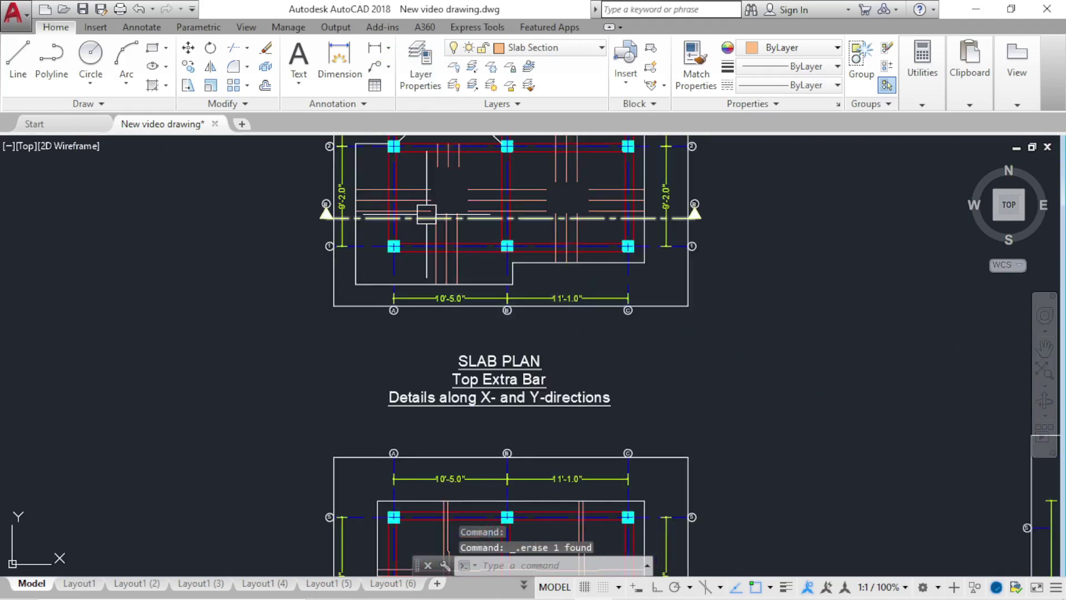
pyautogui.scroll(5, 416, 214)
# - Pan over the upper-left bay and staircase void, then centre the slab plan with its title
pyautogui.moveTo(400, 209)
pyautogui.mouseDown(button='middle')
pyautogui.moveTo(518, 288)
pyautogui.moveTo(502, 245)
pyautogui.mouseUp(button='middle')
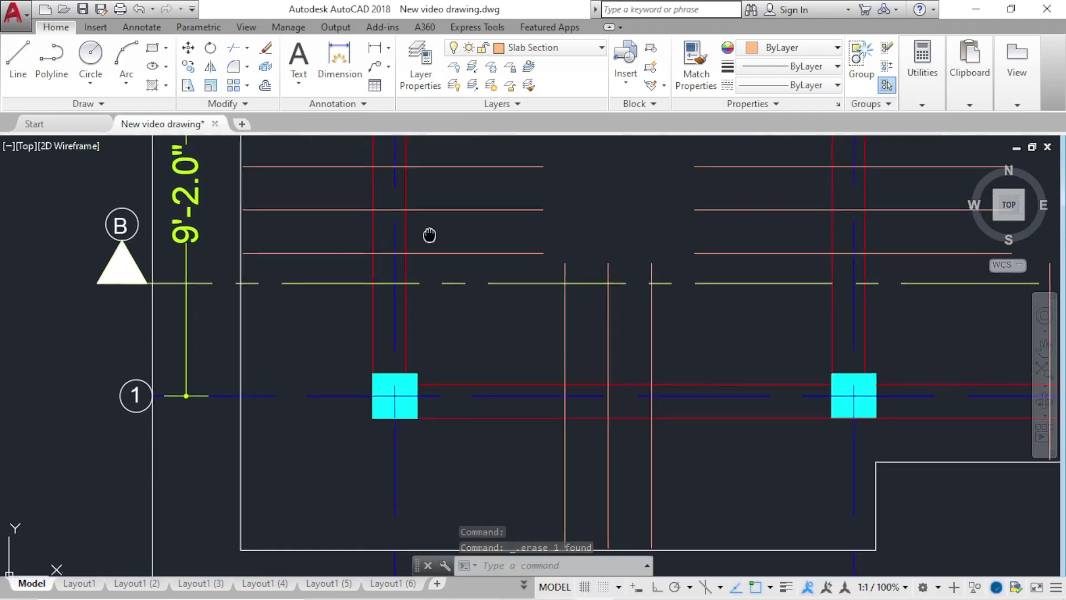
pyautogui.moveTo(428, 233); pyautogui.dragTo(405, 322, button='middle')
pyautogui.scroll(2, 373, 235)
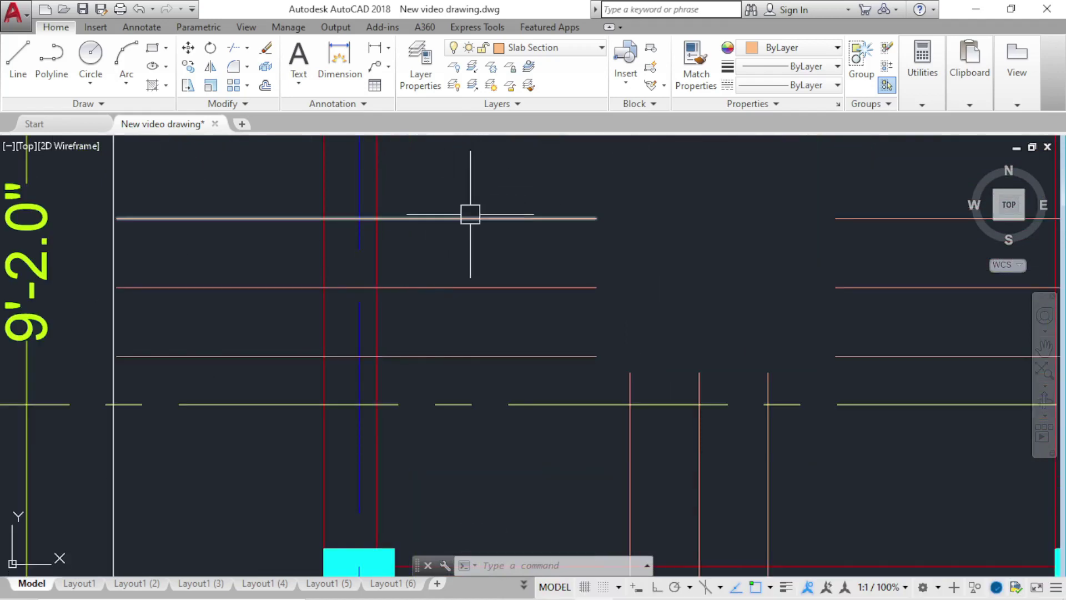
pyautogui.scroll(-4, 469, 255)
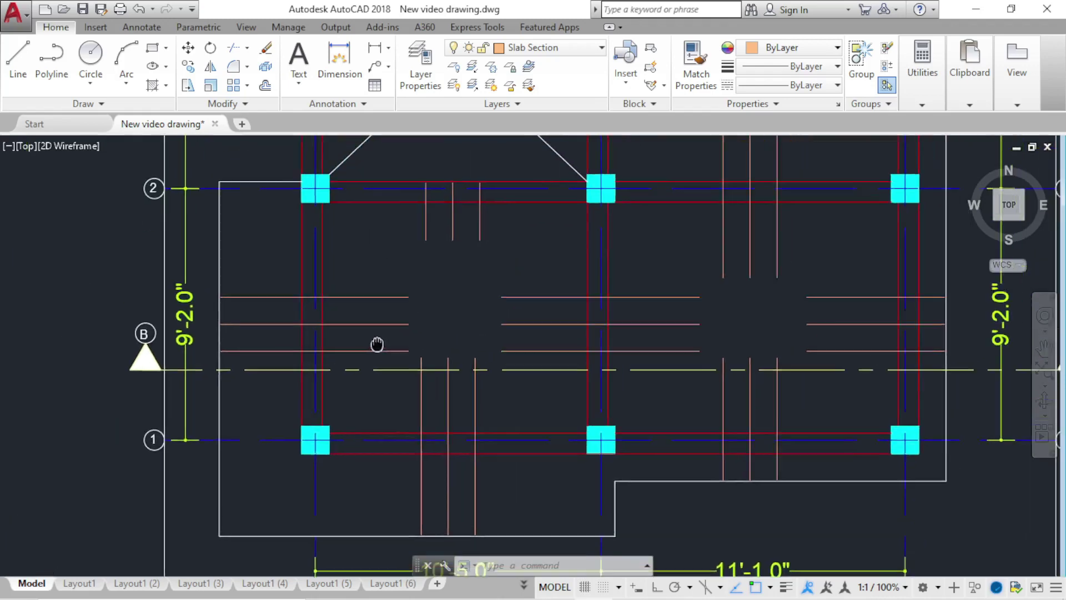
pyautogui.moveTo(374, 342)
pyautogui.mouseDown(button='middle')
pyautogui.moveTo(192, 343)
pyautogui.moveTo(224, 301)
pyautogui.mouseUp(button='middle')
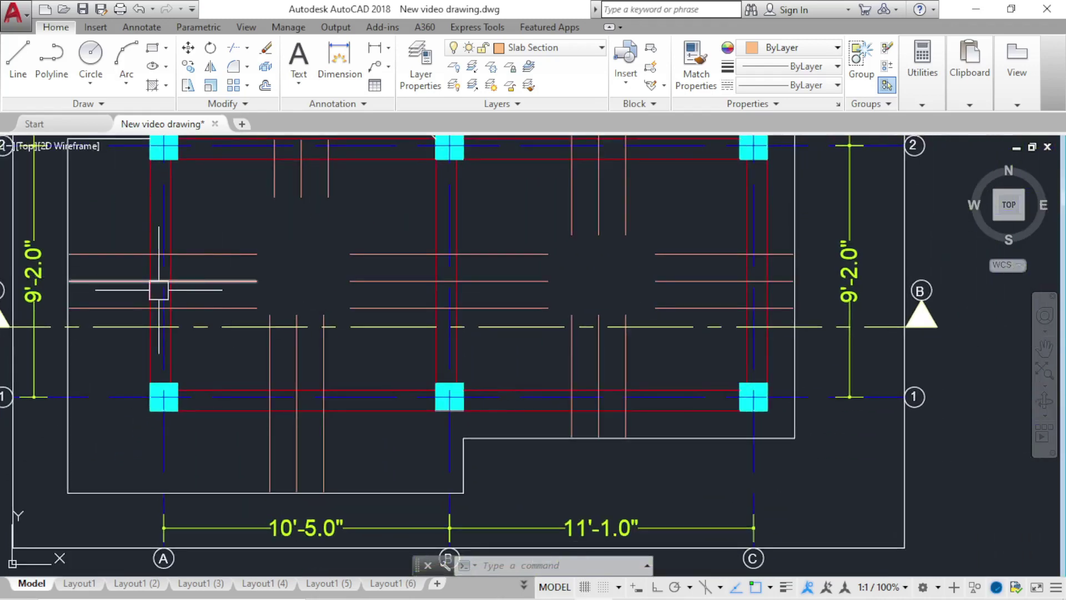
pyautogui.moveTo(159, 290)
pyautogui.mouseDown(button='middle')
pyautogui.moveTo(281, 281)
pyautogui.moveTo(240, 274)
pyautogui.mouseUp(button='middle')
pyautogui.scroll(-3, 184, 275)
pyautogui.moveTo(81, 297)
pyautogui.mouseDown(button='middle')
pyautogui.moveTo(526, 307)
pyautogui.moveTo(305, 328)
pyautogui.mouseUp(button='middle')
pyautogui.scroll(2, 304, 328)
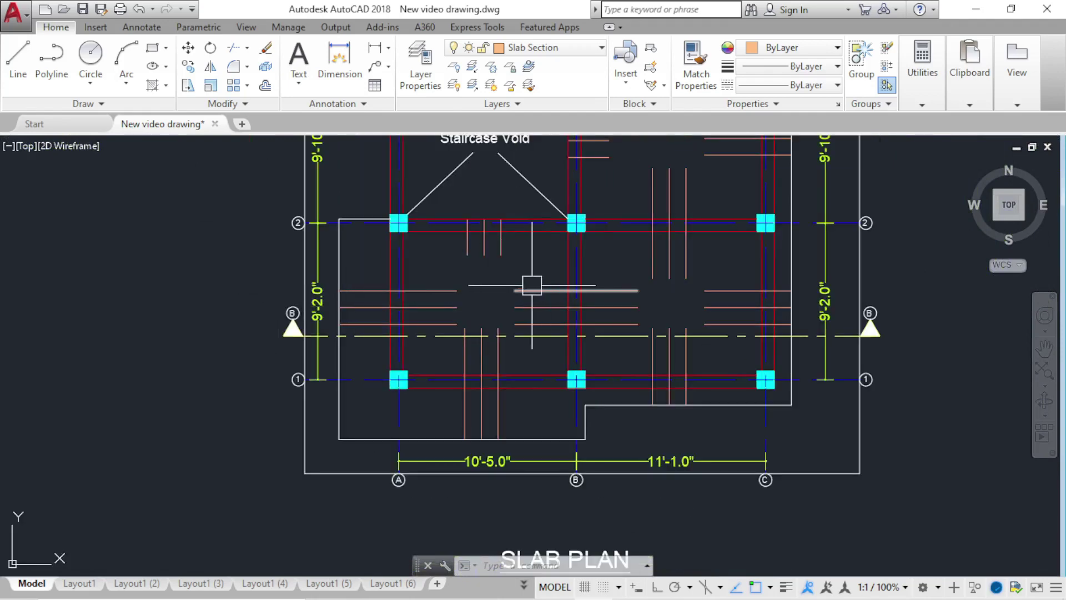
pyautogui.scroll(4, 495, 328)
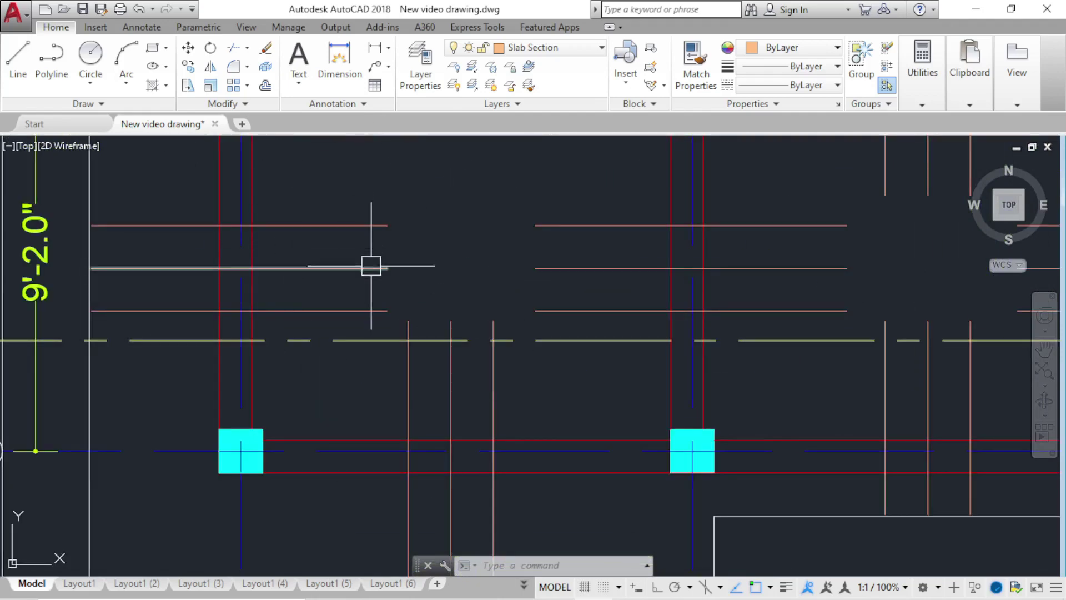
pyautogui.scroll(-2, 261, 247)
pyautogui.scroll(-4, 349, 245)
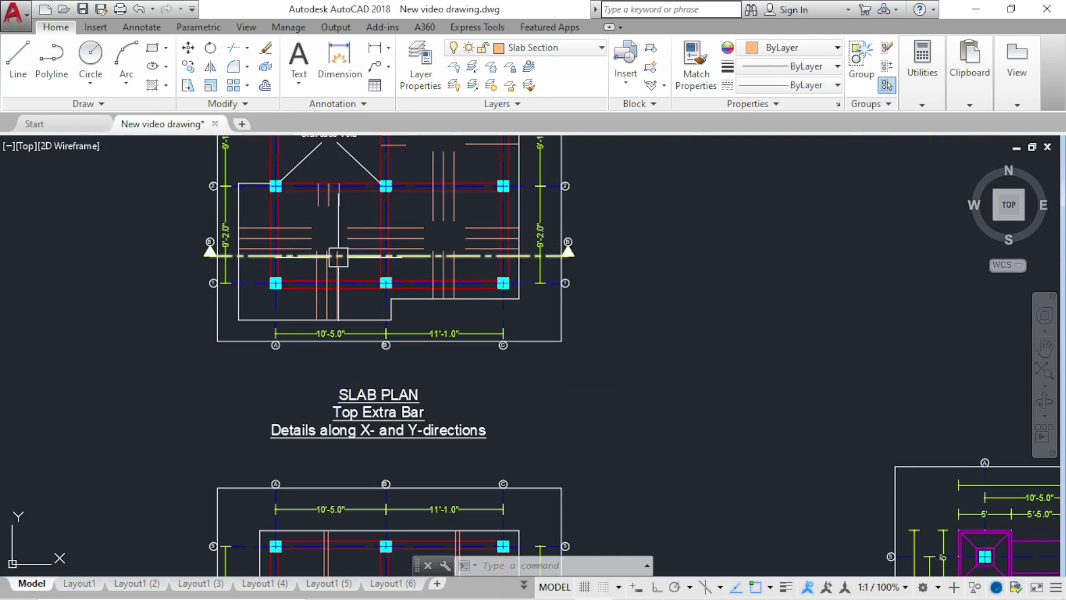
# - Start a vertical construction line (XL, Ver) and zoom to the bottom bar circles
pyautogui.write('xl')
pyautogui.press('Return')
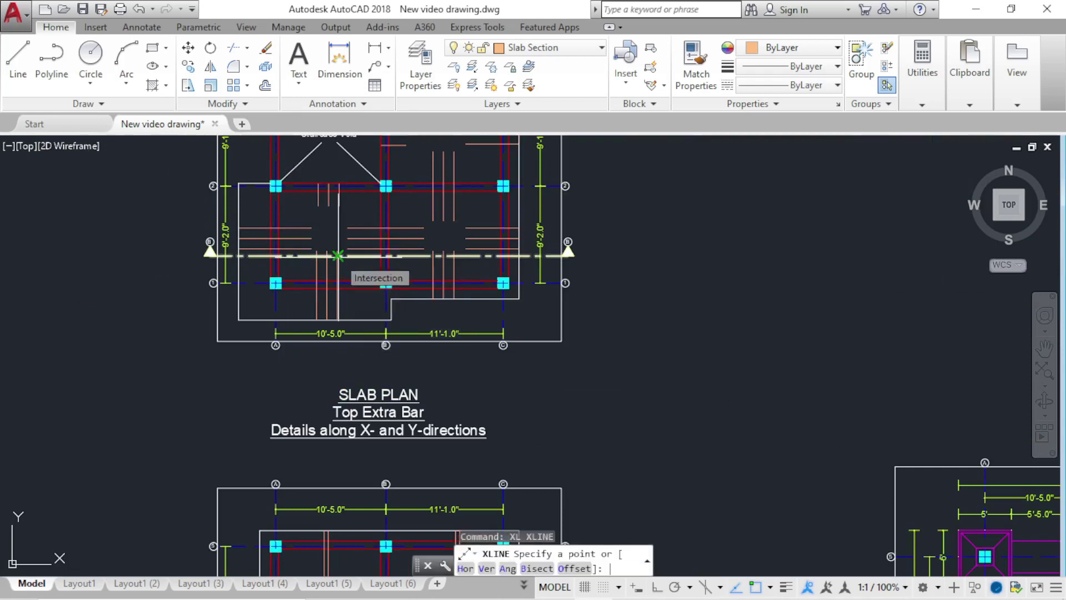
pyautogui.write('v')
pyautogui.press('Return')
pyautogui.scroll(5, 262, 215)
pyautogui.scroll(3, 377, 241)
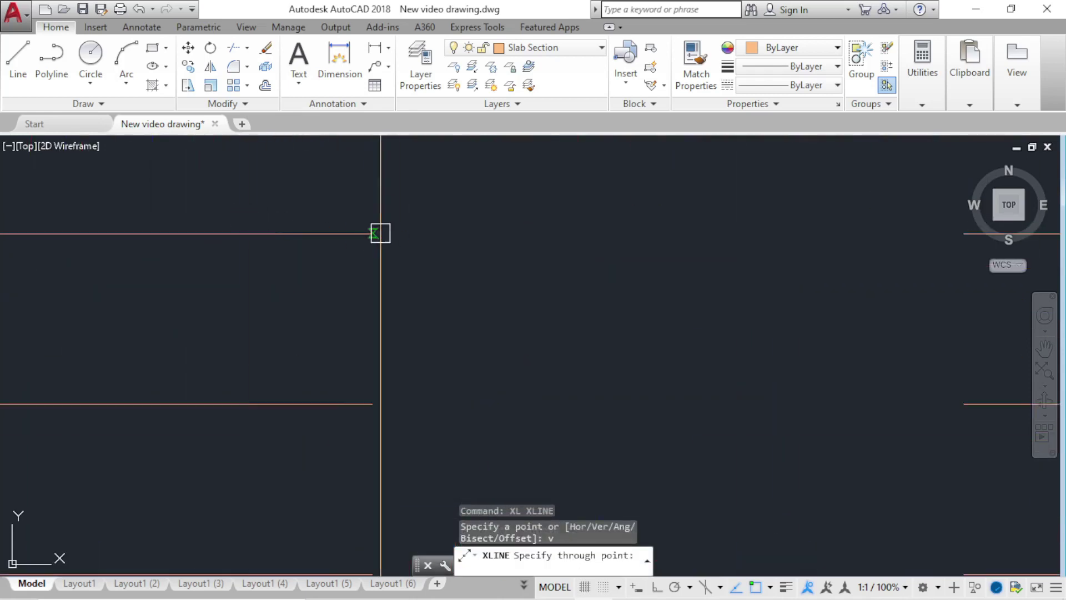
pyautogui.scroll(-4, 500, 244)
pyautogui.scroll(5, 378, 256)
pyautogui.scroll(2, 549, 233)
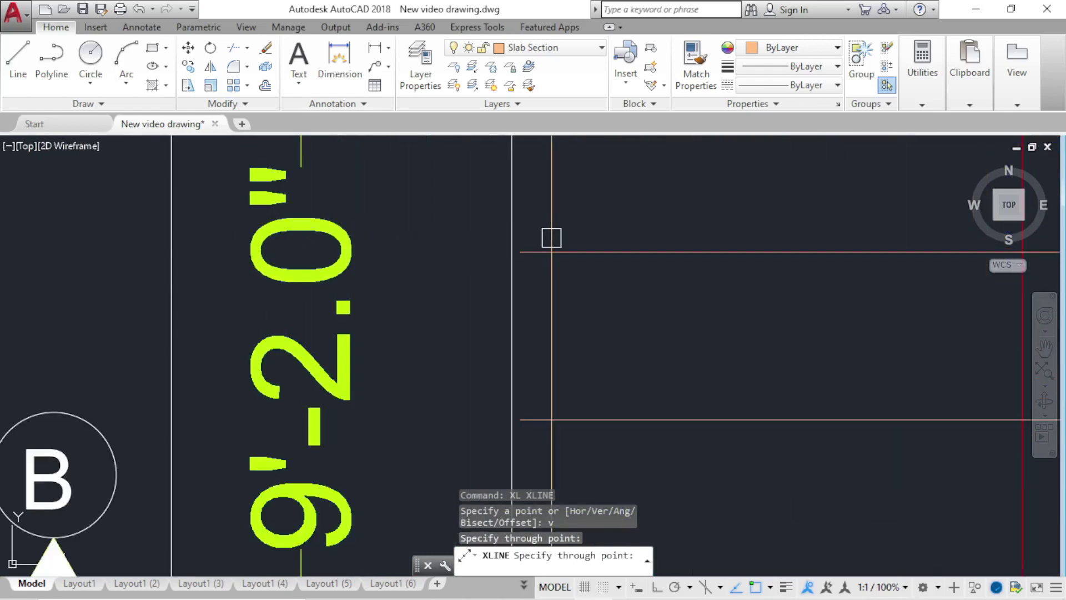
pyautogui.scroll(1, 516, 248)
pyautogui.scroll(-5, 391, 243)
pyautogui.scroll(-2, 392, 244)
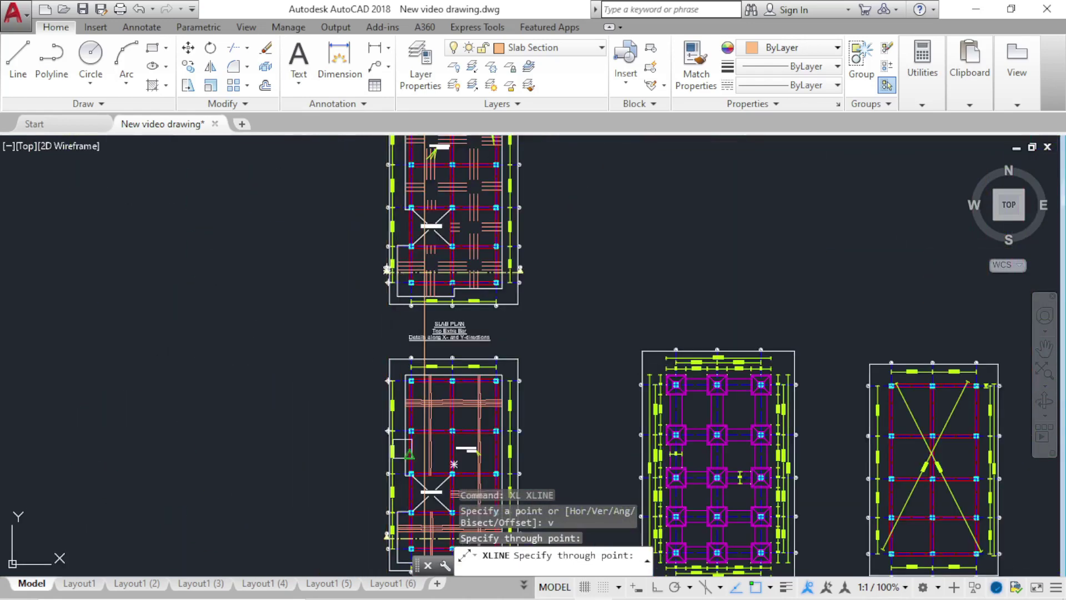
pyautogui.scroll(-2, 391, 243)
pyautogui.scroll(5, 397, 344)
pyautogui.scroll(2, 438, 188)
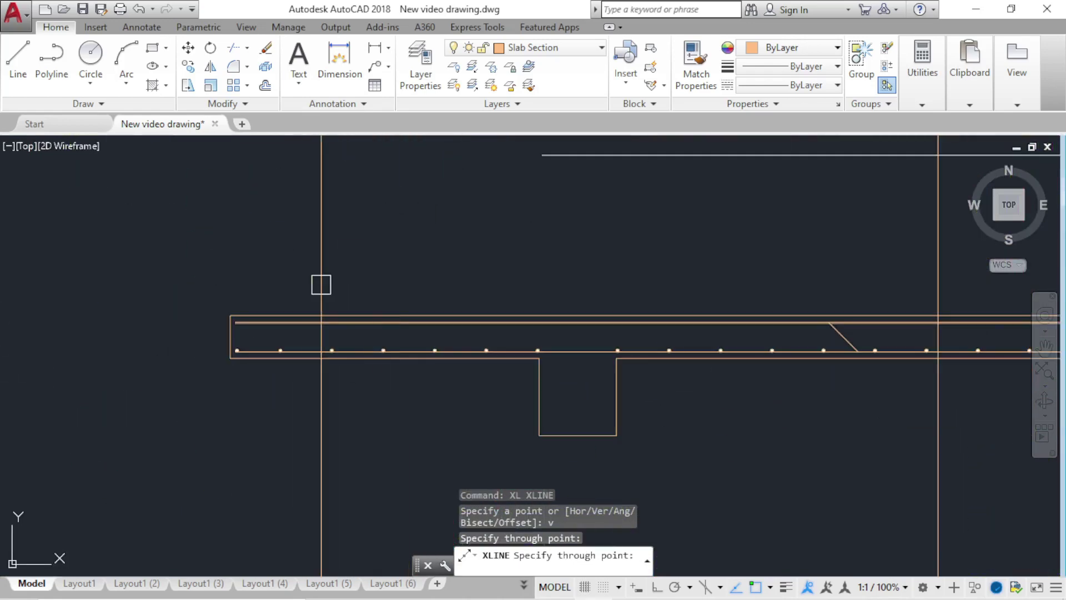
pyautogui.scroll(3, 231, 333)
pyautogui.scroll(-3, 218, 327)
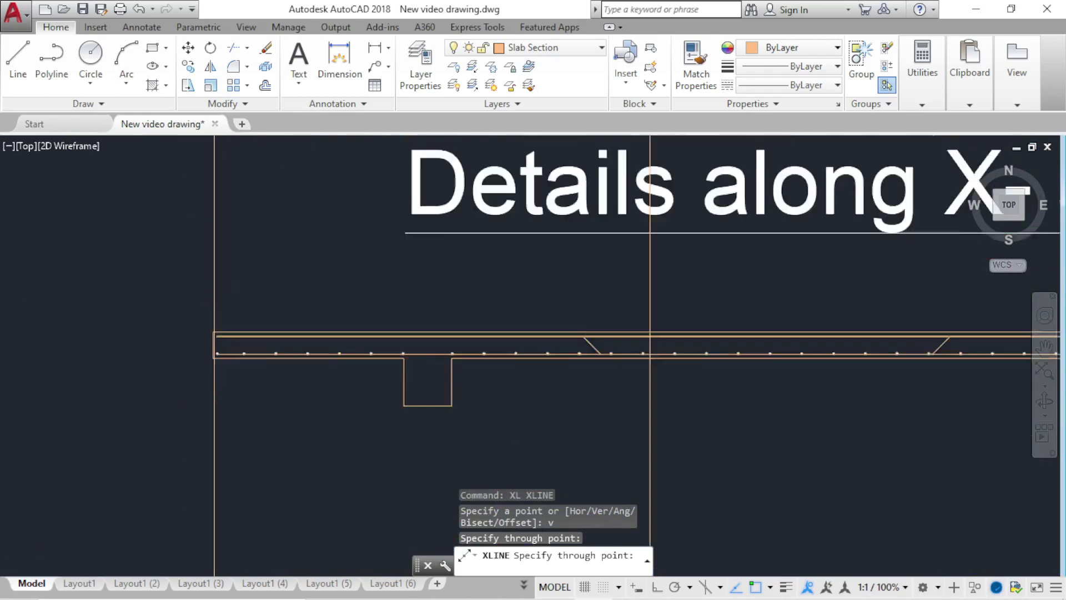
pyautogui.scroll(-2, 302, 281)
pyautogui.scroll(3, 217, 348)
pyautogui.scroll(3, 109, 459)
pyautogui.moveTo(110, 459); pyautogui.dragTo(154, 376, button='middle')
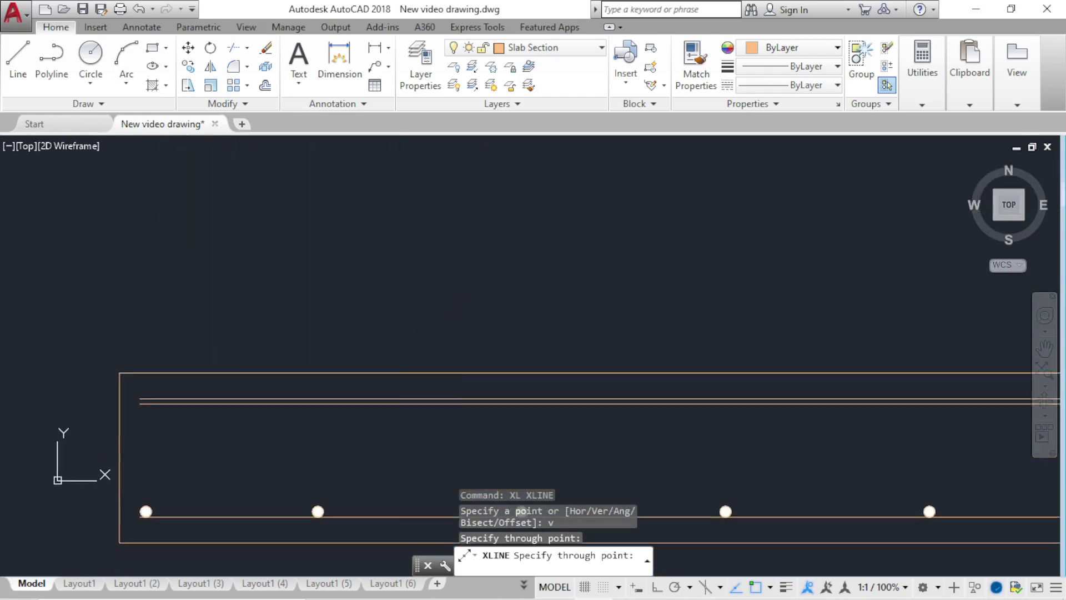
pyautogui.scroll(-3, 136, 450)
pyautogui.scroll(-3, 166, 453)
pyautogui.scroll(-3, 172, 426)
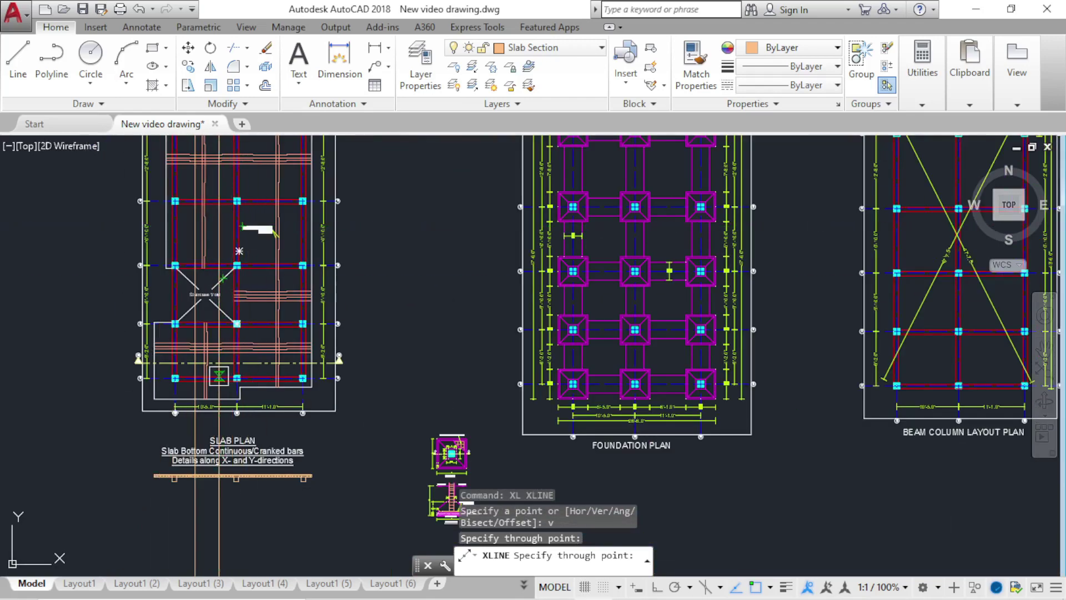
pyautogui.scroll(-3, 253, 360)
pyautogui.scroll(3, 245, 339)
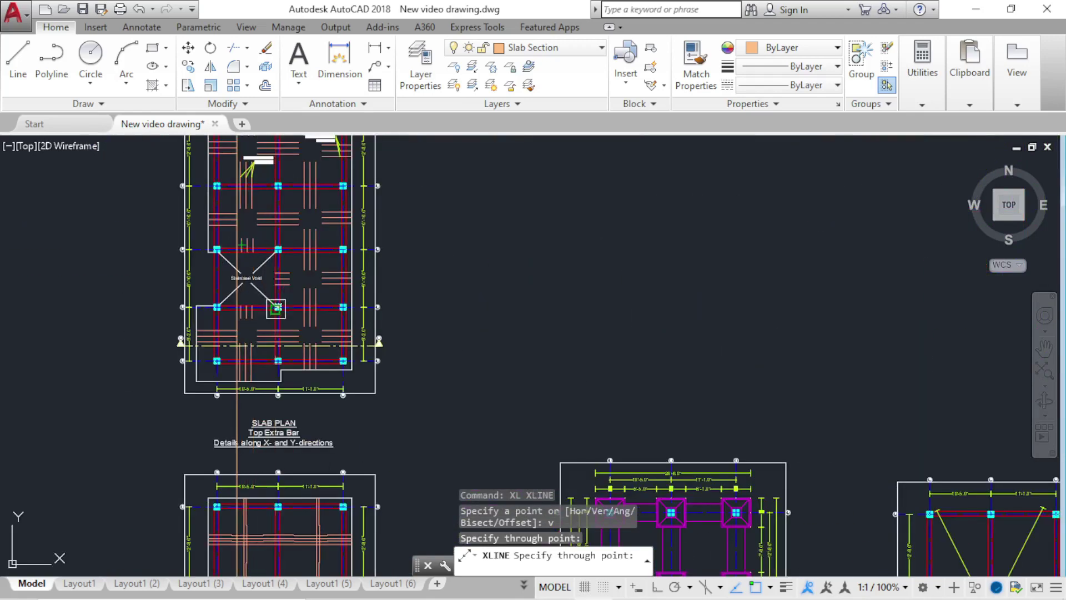
pyautogui.scroll(3, 252, 321)
pyautogui.scroll(2, 222, 280)
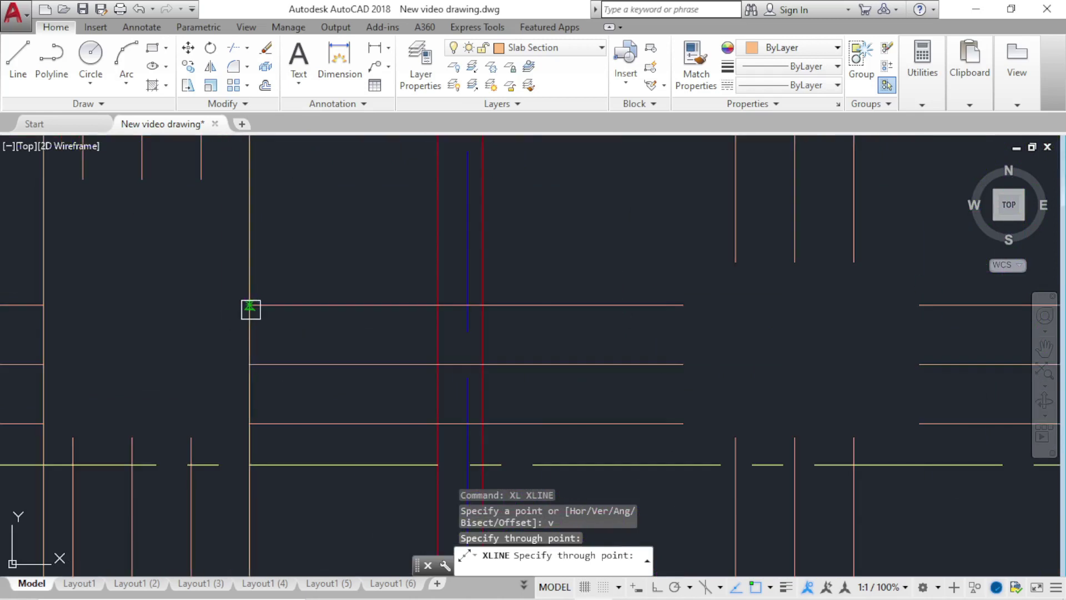
pyautogui.scroll(3, 256, 304)
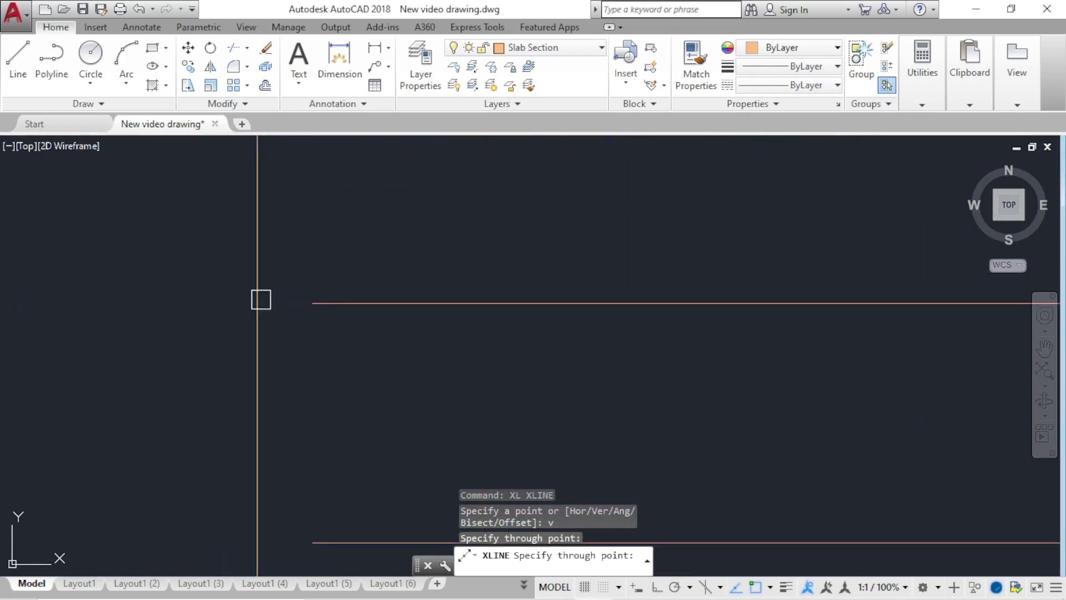
# - Place two vertical construction lines through the Top Extra Bar plan's bar ends, then finish
pyautogui.click(312, 302)
pyautogui.scroll(-2, 389, 305)
pyautogui.scroll(-1, 557, 317)
pyautogui.scroll(2, 613, 320)
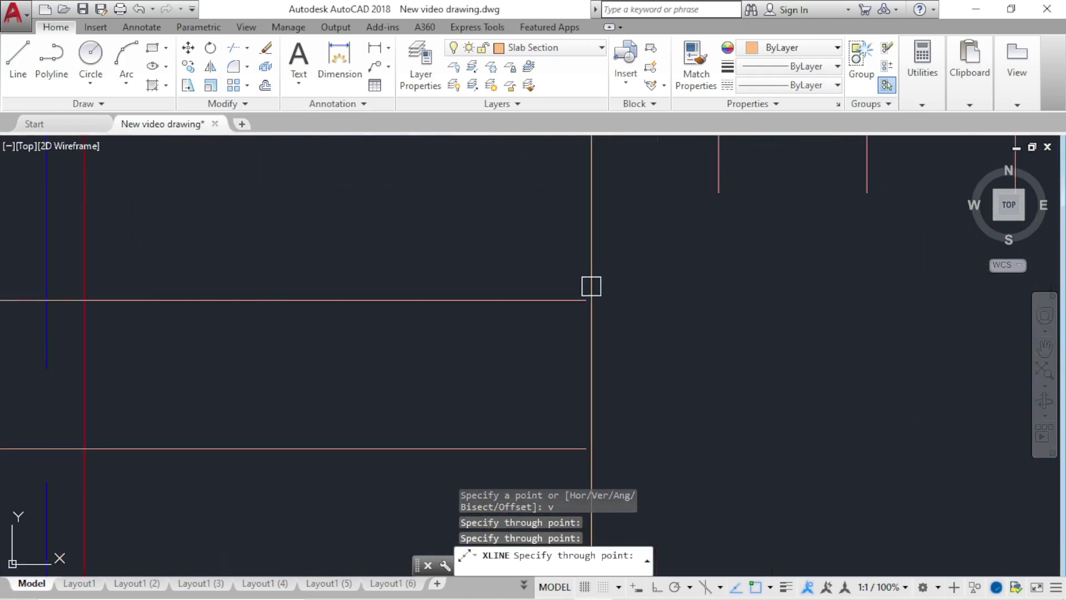
pyautogui.click(587, 299)
pyautogui.scroll(-3, 380, 316)
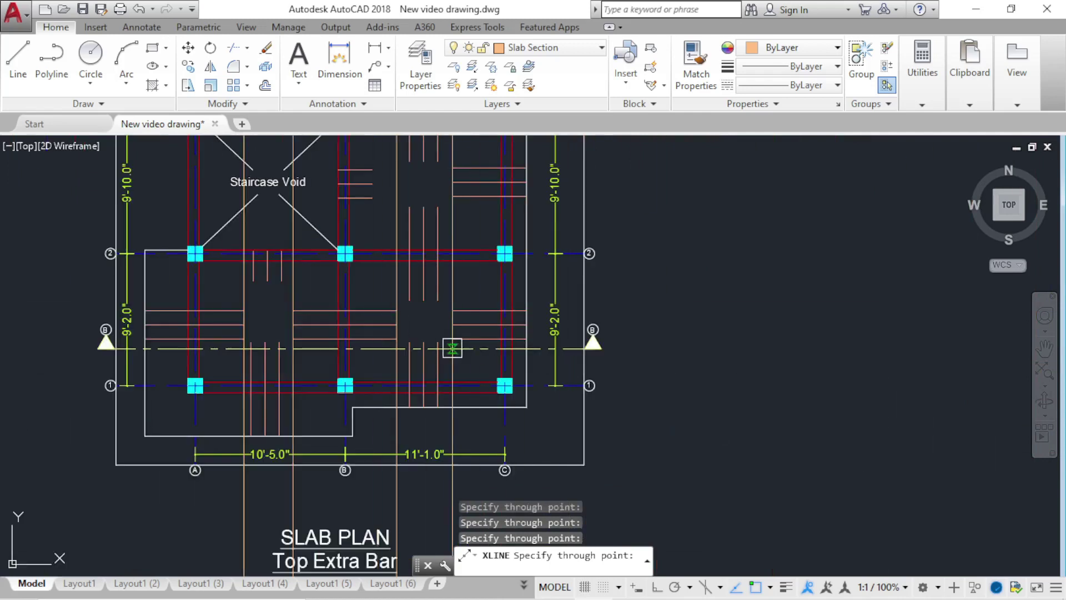
pyautogui.scroll(5, 453, 348)
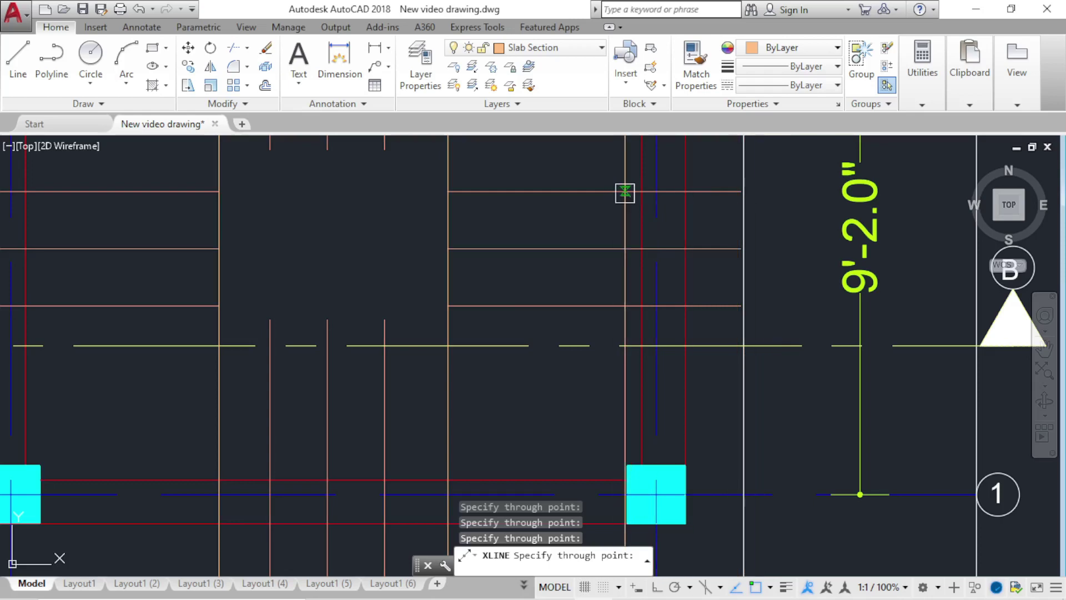
pyautogui.scroll(2, 713, 190)
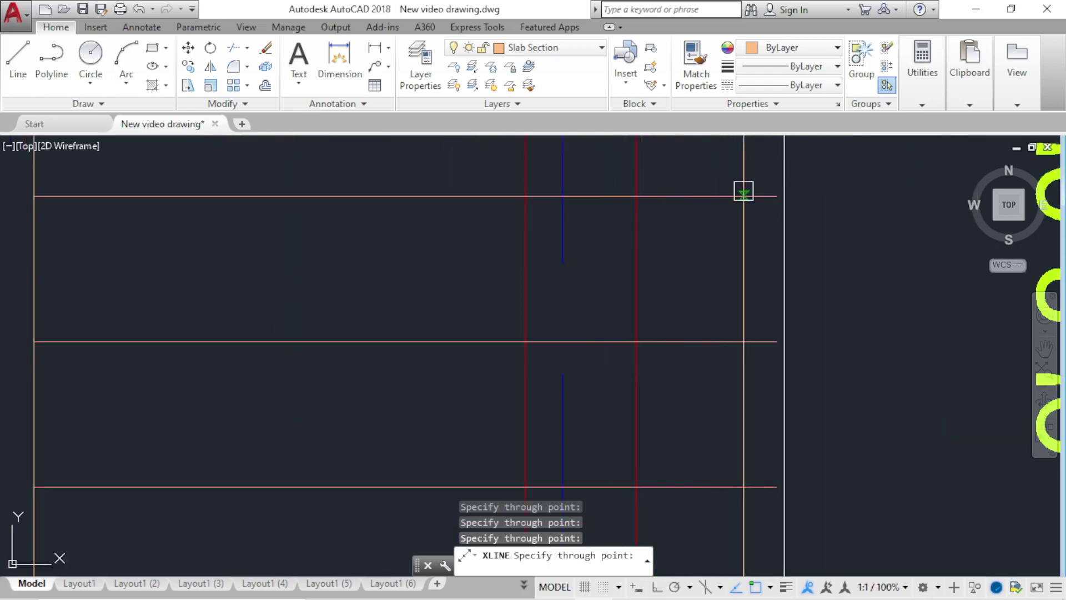
pyautogui.press('Escape')
pyautogui.press('Escape')
pyautogui.scroll(-5, 516, 341)
pyautogui.scroll(-2, 448, 359)
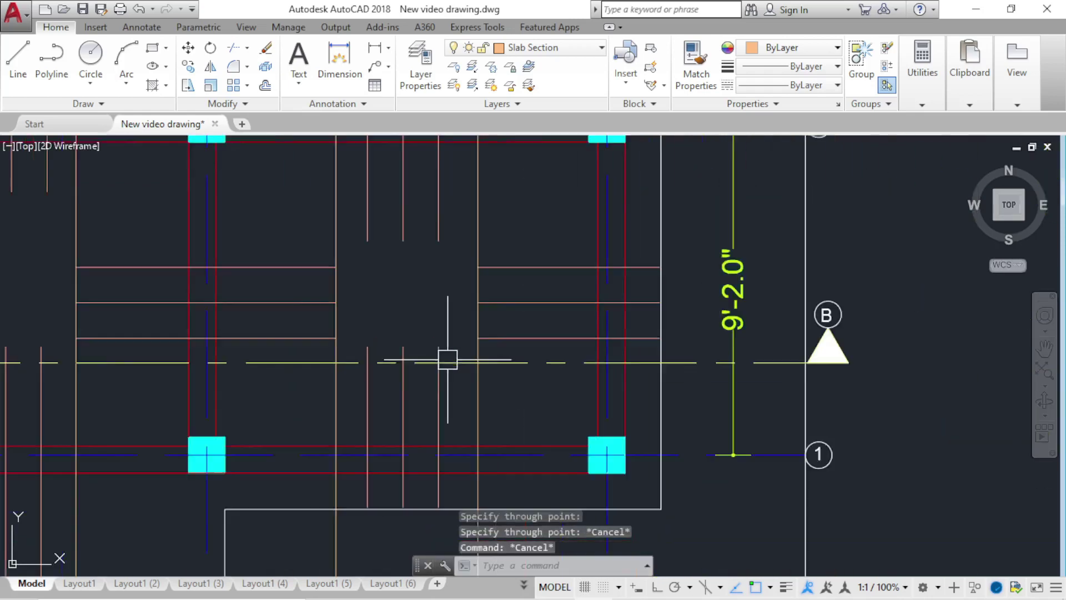
pyautogui.scroll(-2, 447, 359)
pyautogui.moveTo(721, 302); pyautogui.dragTo(740, 290, button='middle')
pyautogui.moveTo(630, 319); pyautogui.dragTo(552, 231, button='middle')
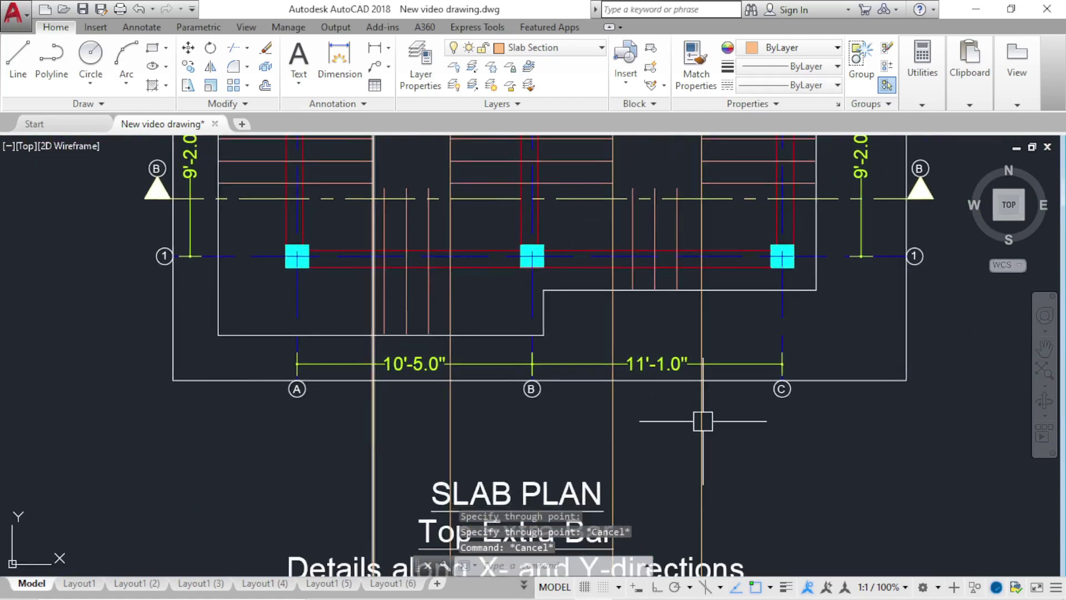
pyautogui.scroll(-5, 369, 321)
pyautogui.moveTo(438, 558); pyautogui.dragTo(442, 161, button='middle')
pyautogui.scroll(2, 381, 355)
pyautogui.scroll(5, 352, 387)
pyautogui.scroll(3, 309, 319)
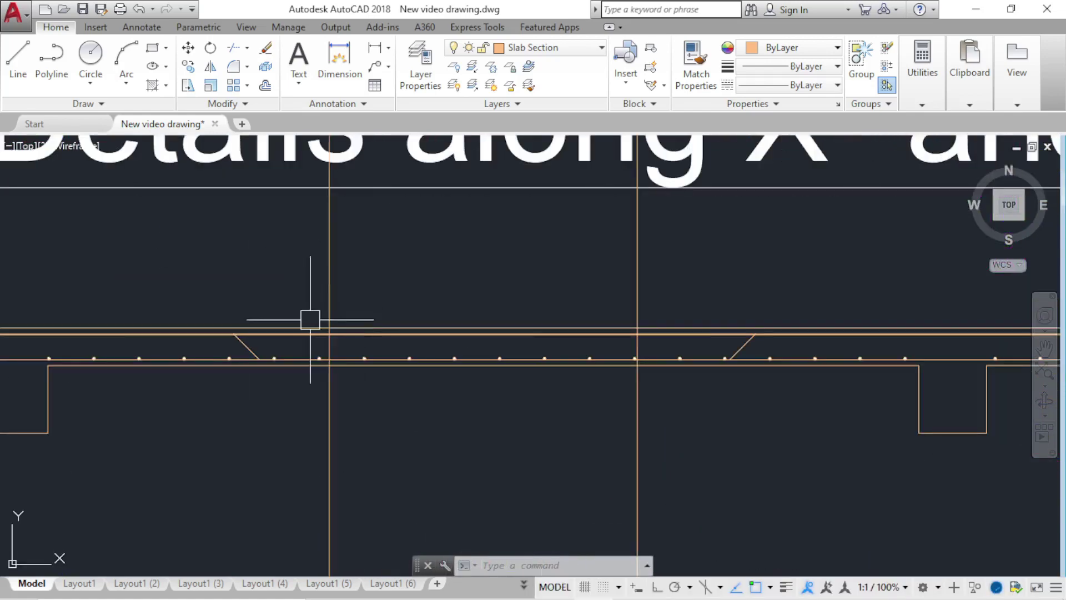
pyautogui.scroll(2, 500, 352)
pyautogui.scroll(4, 500, 352)
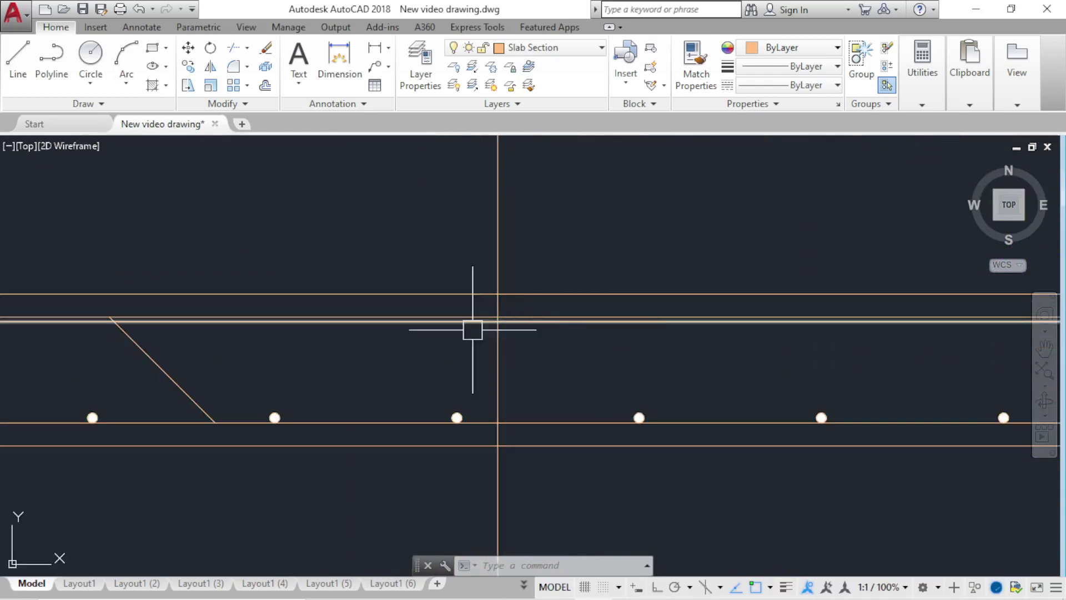
pyautogui.moveTo(472, 330)
pyautogui.mouseDown(button='middle')
pyautogui.moveTo(585, 344)
pyautogui.moveTo(638, 317)
pyautogui.mouseUp(button='middle')
pyautogui.scroll(5, 639, 317)
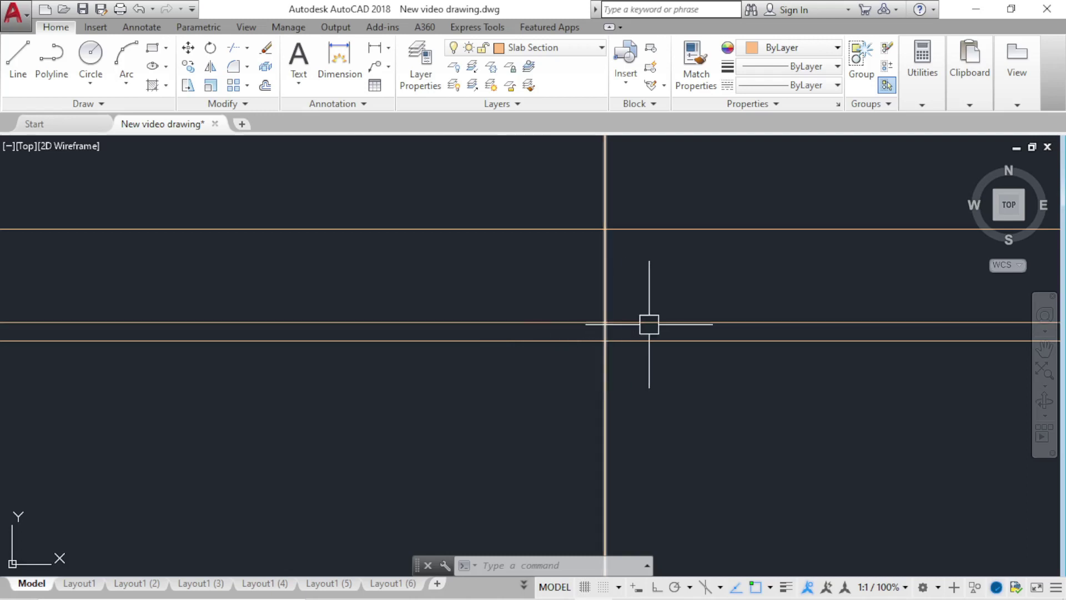
pyautogui.scroll(-4, 648, 321)
pyautogui.moveTo(647, 348)
pyautogui.mouseDown(button='middle')
pyautogui.moveTo(656, 322)
pyautogui.moveTo(849, 328)
pyautogui.mouseUp(button='middle')
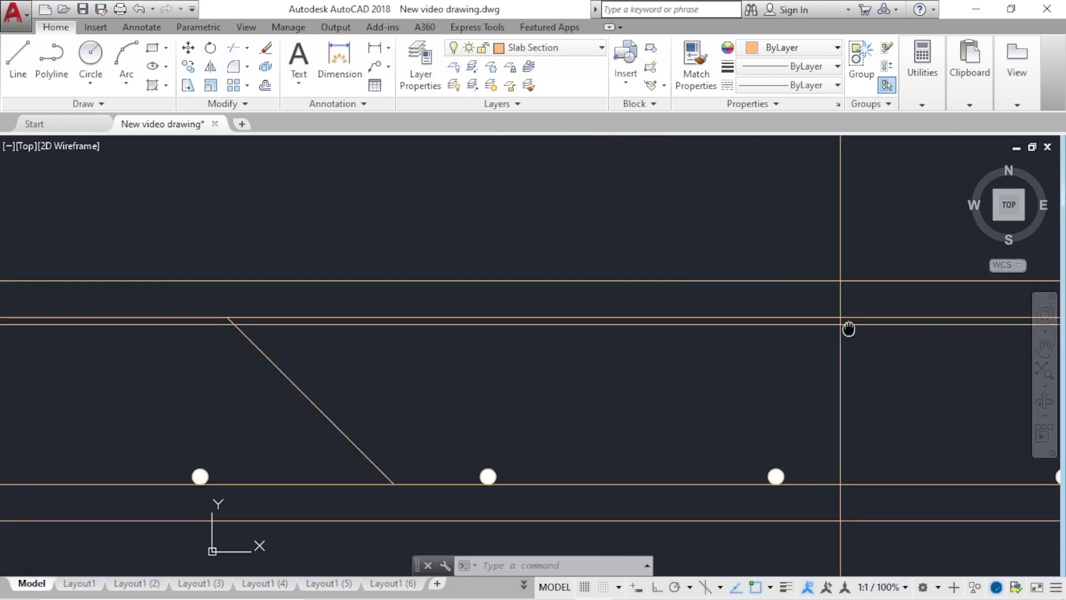
pyautogui.click(320, 379)
pyautogui.press('Escape')
pyautogui.click(415, 359)
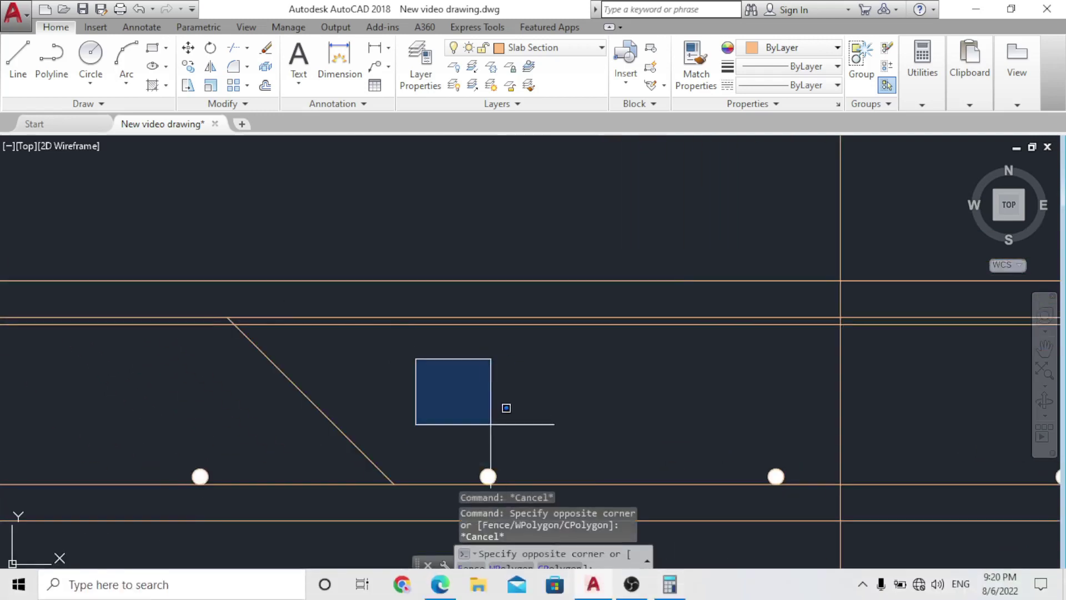
pyautogui.press('Escape')
# - In Edge, scroll the RCC framed structure PDF to Edge Slab Detail - A on page 26
pyautogui.click(440, 584)
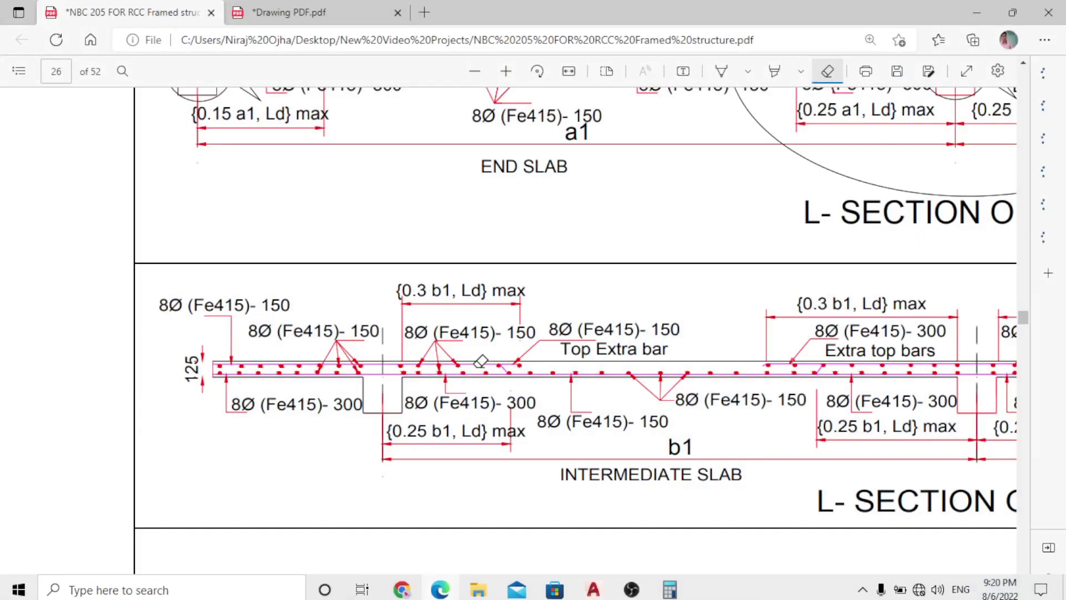
pyautogui.scroll(-5, 333, 258)
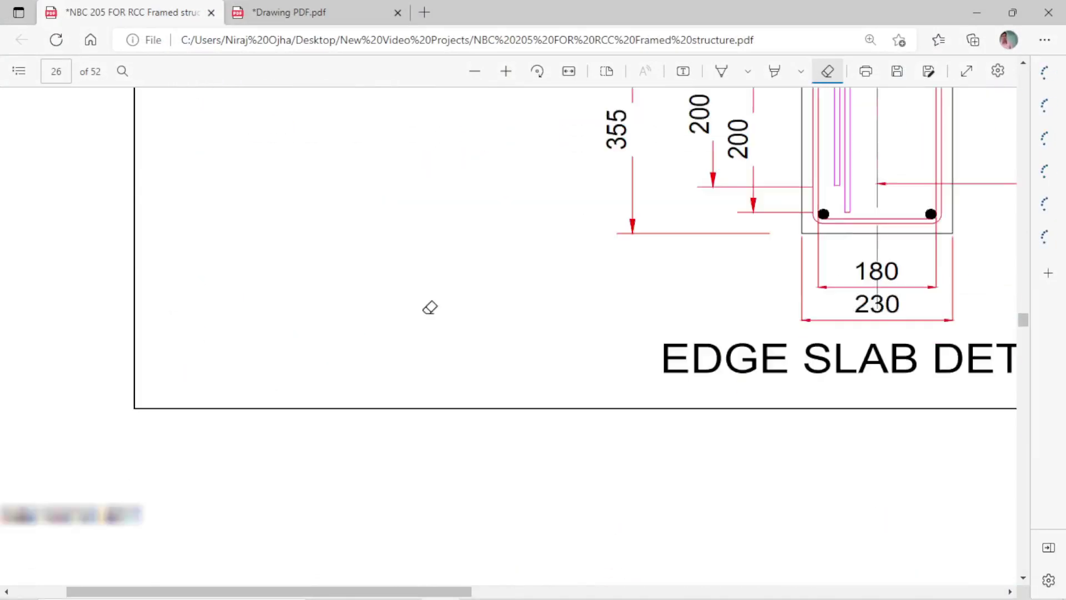
pyautogui.keyDown('ctrl'); pyautogui.scroll(-2, 321, 362); pyautogui.keyUp('ctrl')
pyautogui.keyDown('ctrl'); pyautogui.scroll(-1, 321, 362); pyautogui.keyUp('ctrl')
pyautogui.keyDown('ctrl'); pyautogui.scroll(3, 321, 362); pyautogui.keyUp('ctrl')
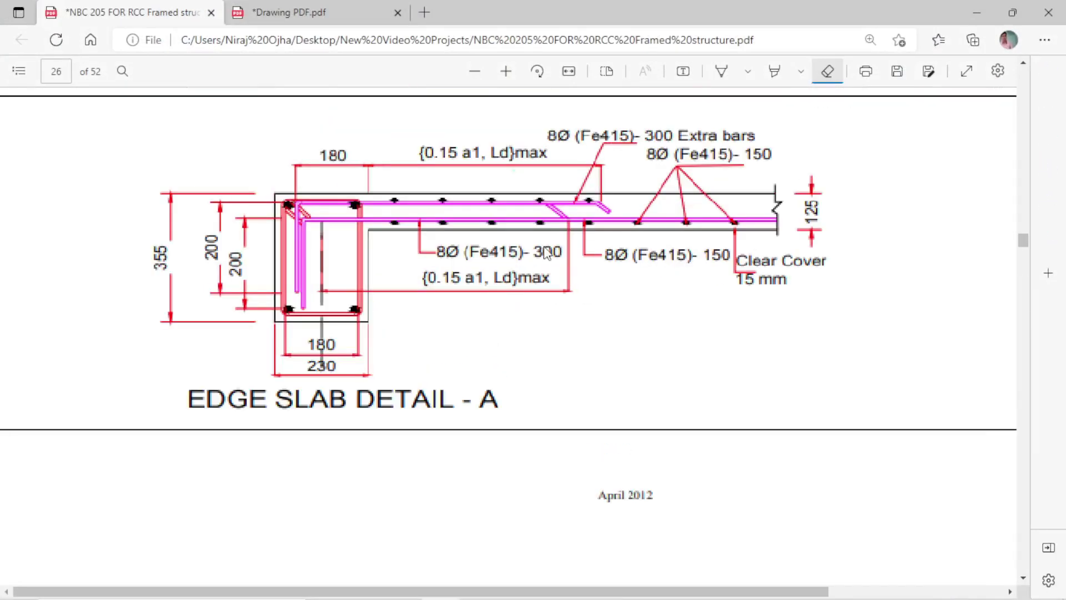
pyautogui.keyDown('ctrl'); pyautogui.scroll(3, 246, 121); pyautogui.keyUp('ctrl')
pyautogui.keyDown('ctrl'); pyautogui.scroll(2, 247, 121); pyautogui.keyUp('ctrl')
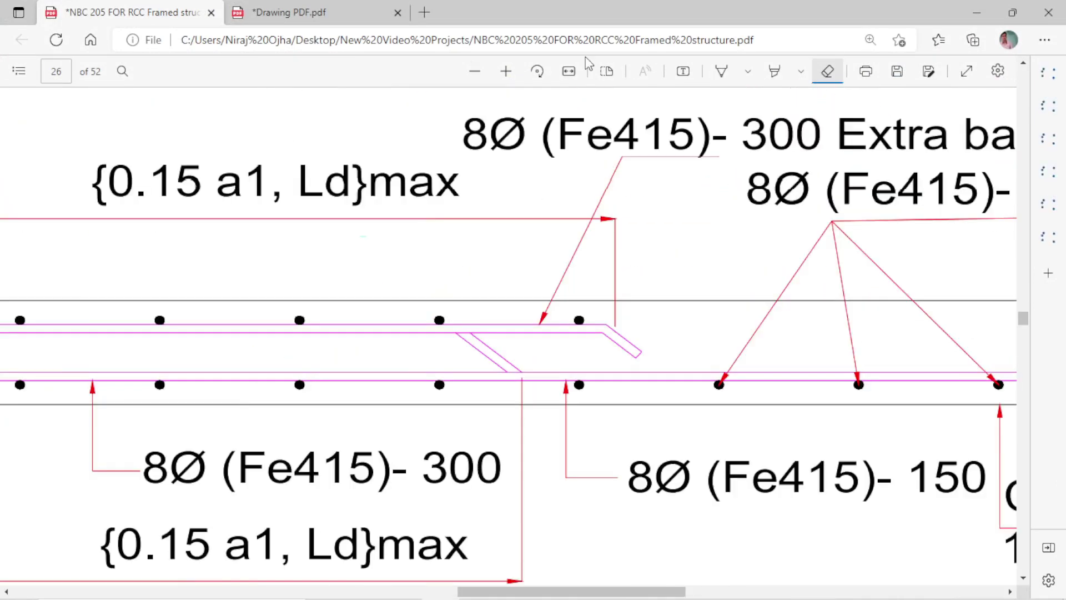
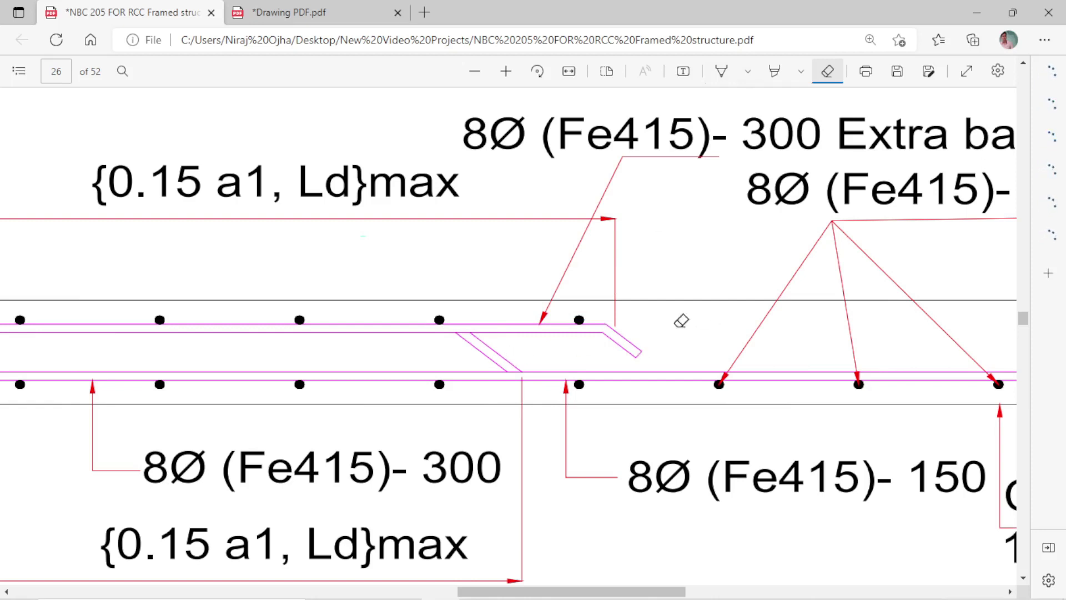
# - Copy the crank diagonal to the left support line
pyautogui.click(975, 12)
pyautogui.scroll(-4, 393, 365)
pyautogui.scroll(-2, 361, 383)
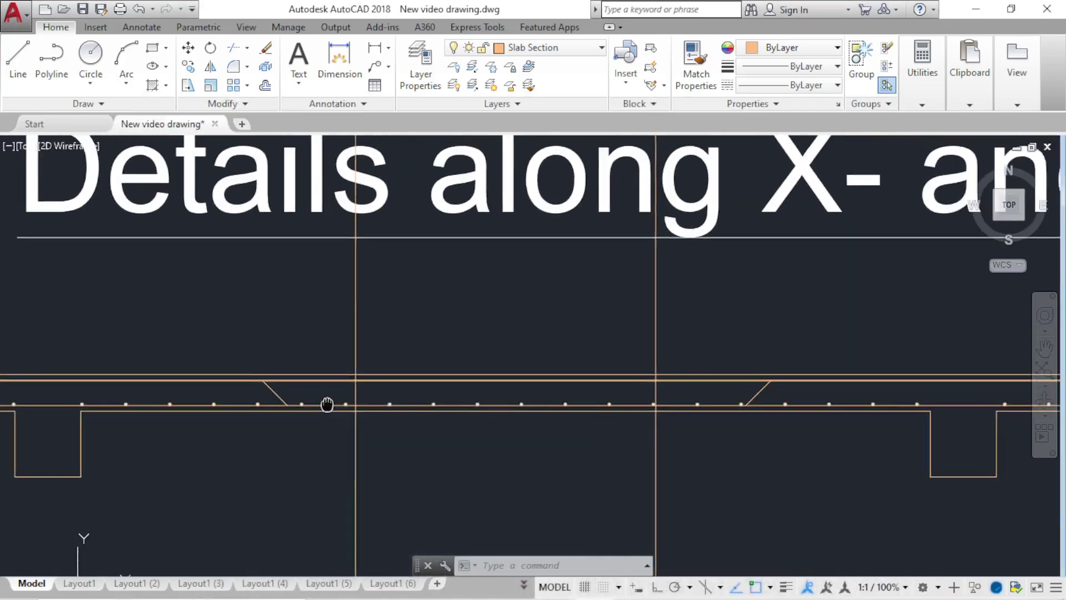
pyautogui.scroll(3, 344, 390)
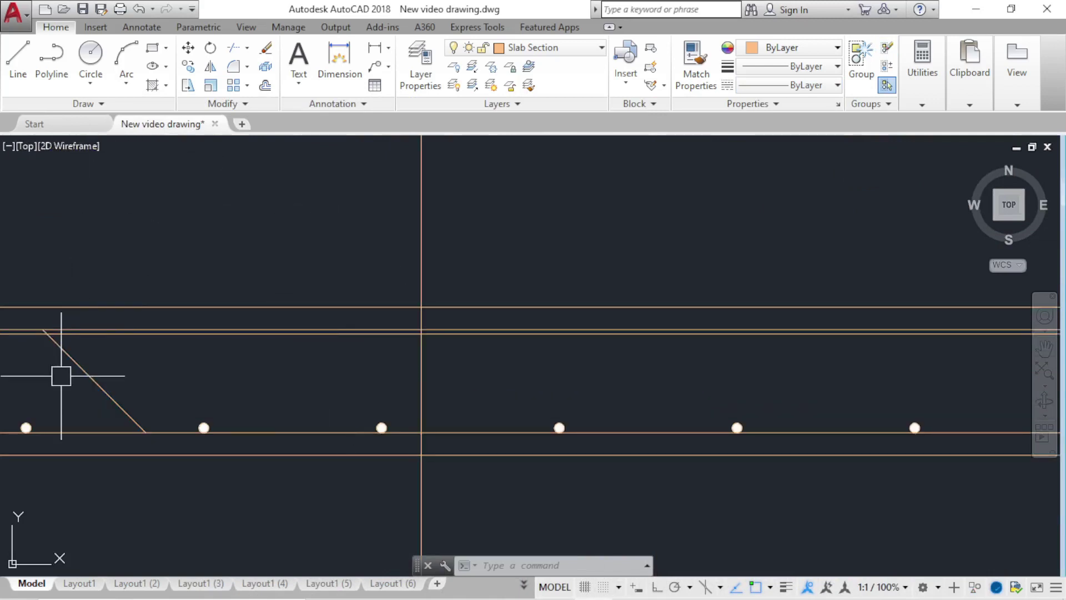
pyautogui.moveTo(64, 371); pyautogui.dragTo(333, 372, button='middle')
pyautogui.write('cp')
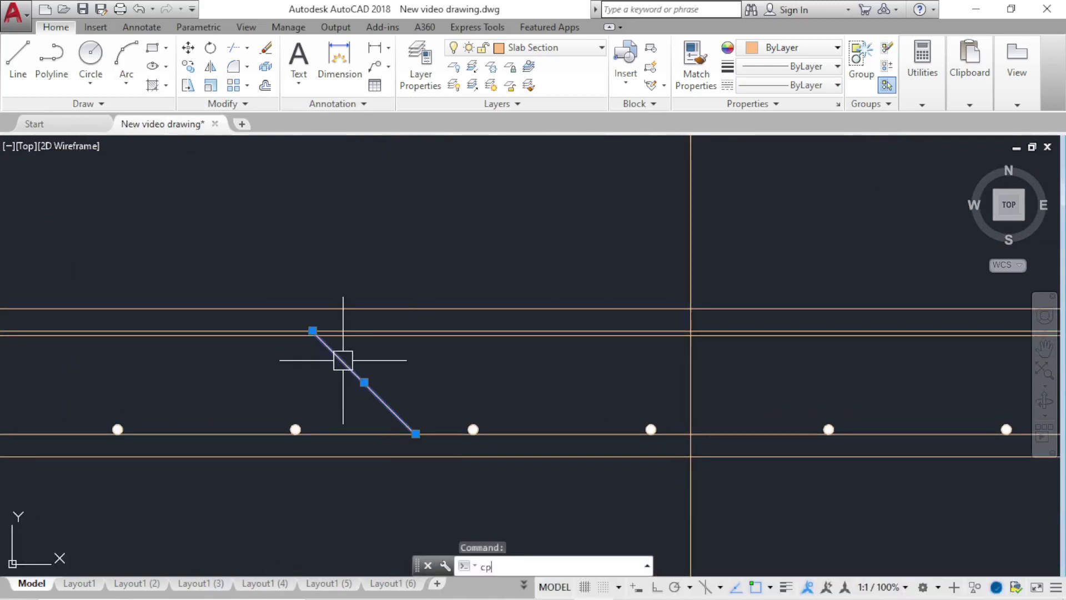
pyautogui.press('Return')
pyautogui.scroll(3, 328, 341)
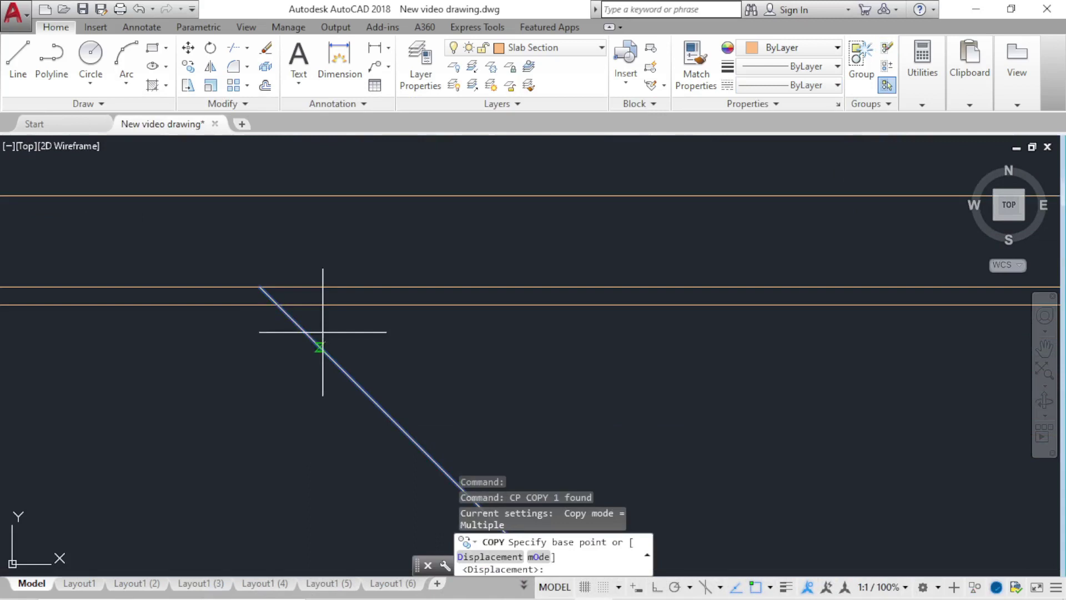
pyautogui.click(260, 285)
pyautogui.scroll(-3, 409, 309)
pyautogui.scroll(3, 552, 326)
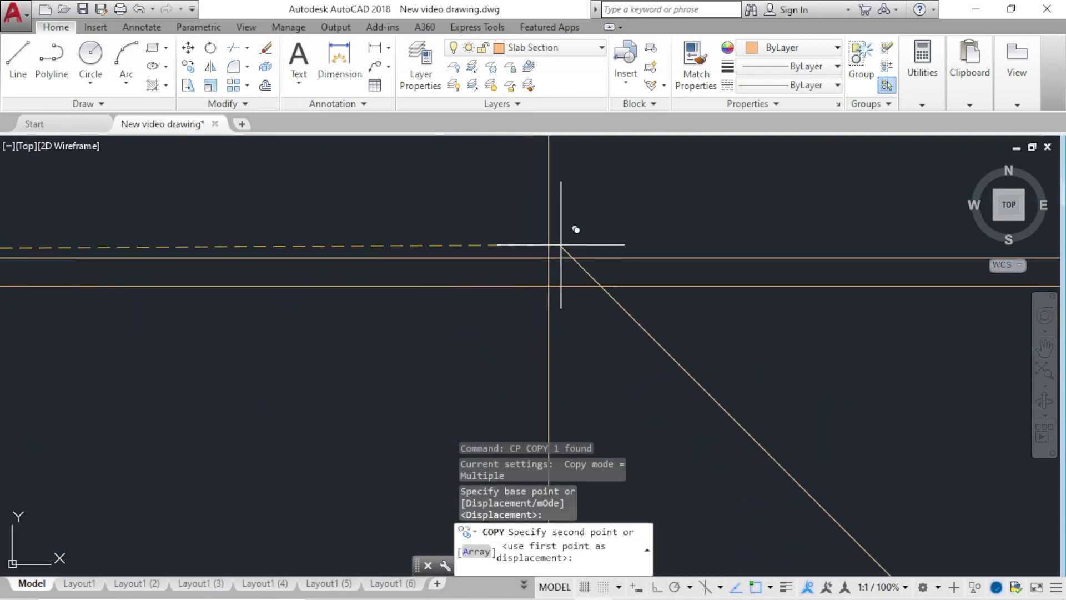
pyautogui.scroll(-5, 528, 233)
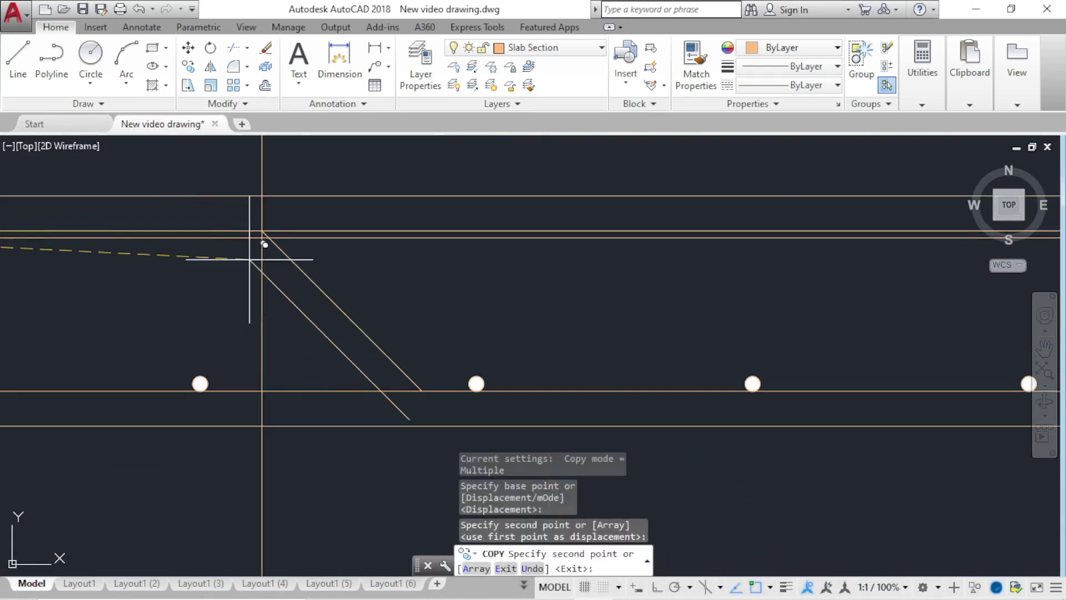
pyautogui.press('Escape')
pyautogui.press('Escape')
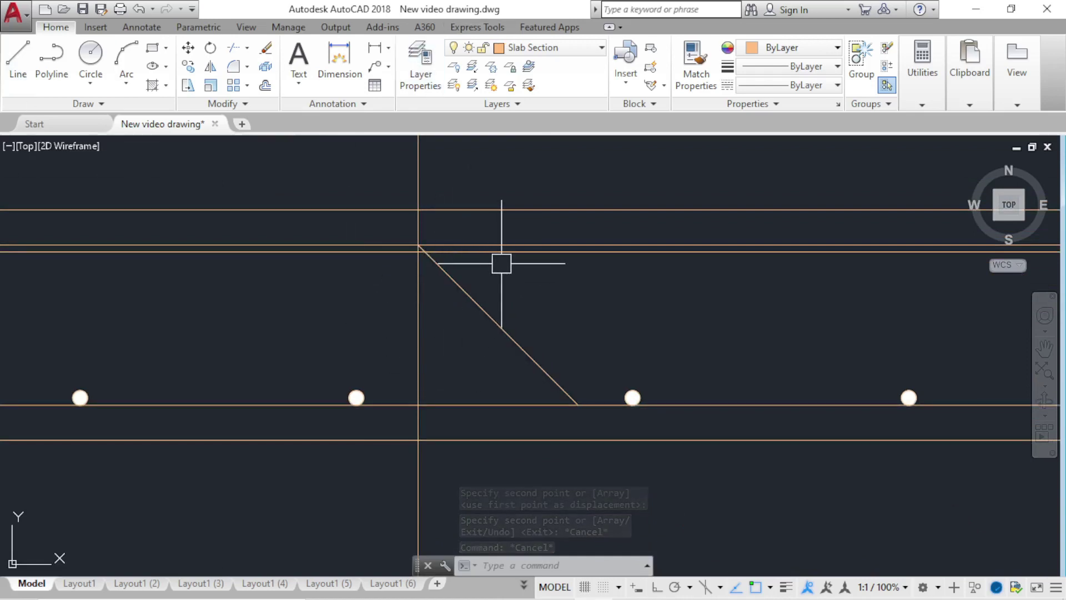
# - Offset the top bar by 2, then delete the misplaced offset line
pyautogui.write('o')
pyautogui.press('Return')
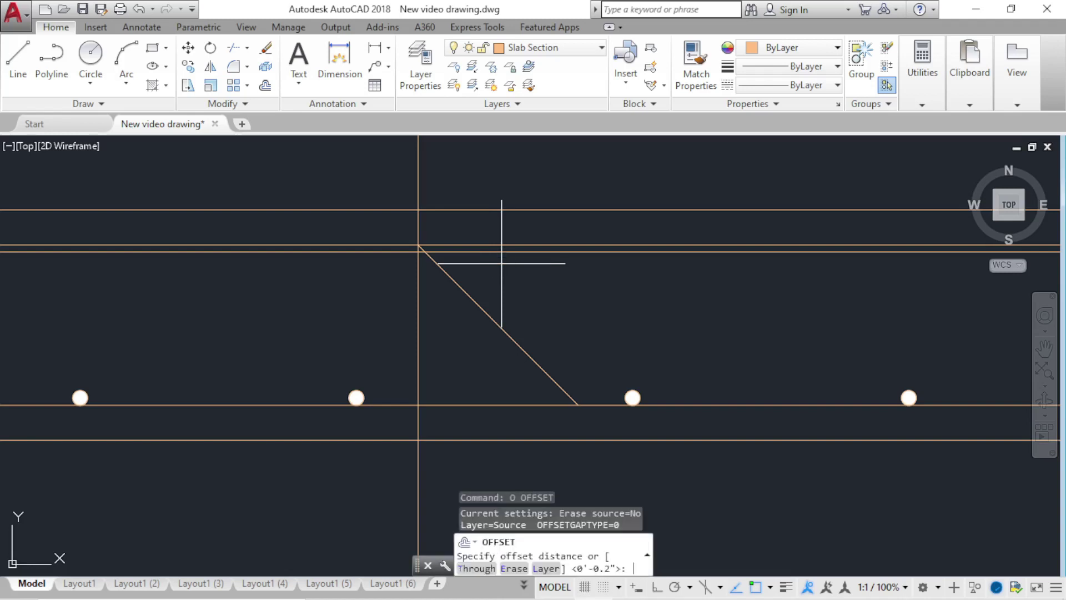
pyautogui.write('2')
pyautogui.press('Return')
pyautogui.click(504, 251)
pyautogui.click(516, 341)
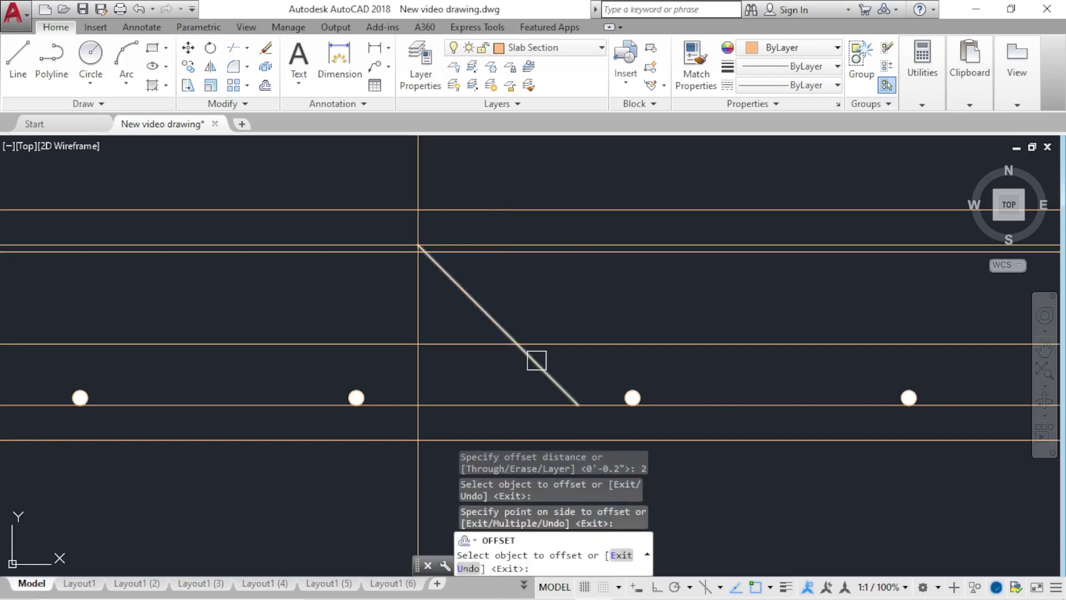
pyautogui.press('Escape')
pyautogui.click(563, 343)
pyautogui.press('Delete')
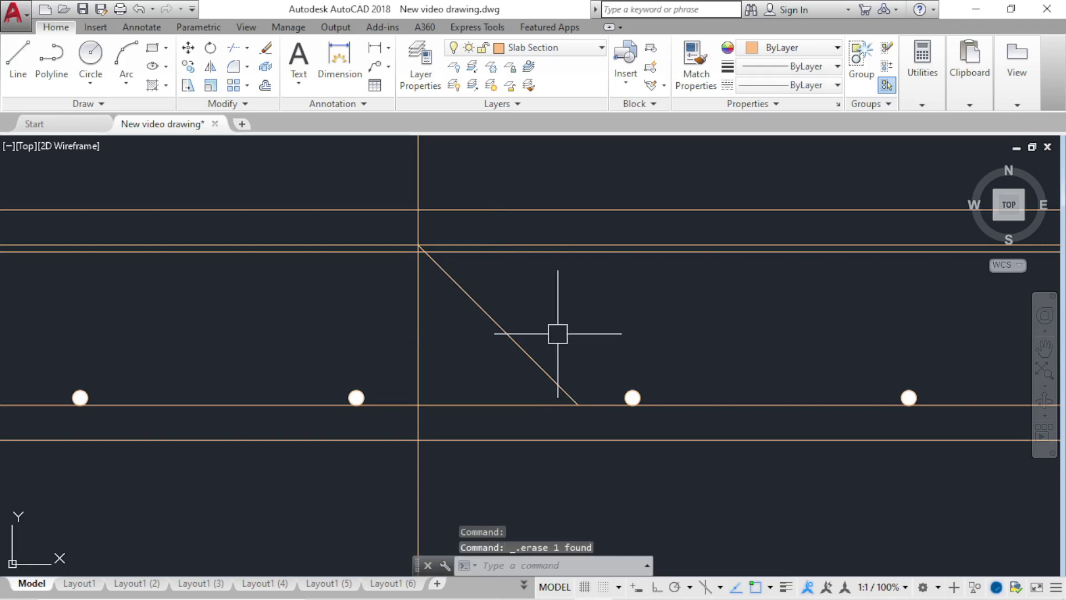
# - Offset the top bar 1 unit downward as a cutting edge
pyautogui.write('o')
pyautogui.press('Return')
pyautogui.write('1')
pyautogui.press('Return')
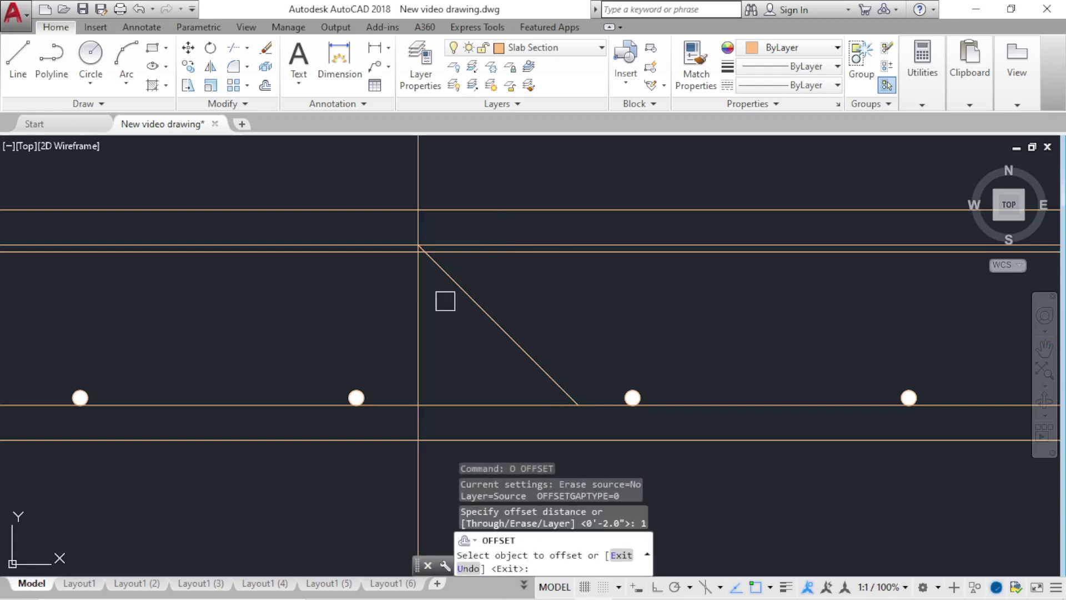
pyautogui.click(519, 252)
pyautogui.click(521, 302)
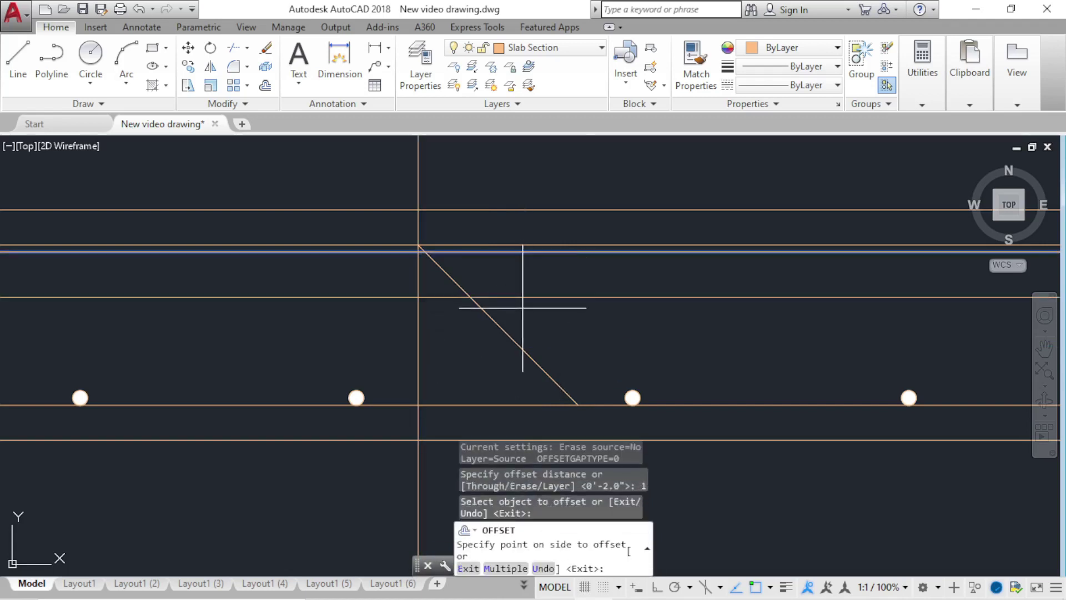
pyautogui.press('Escape')
# - Trim the diagonal below the 1-unit guide line and delete that guide line
pyautogui.write('tr')
pyautogui.press('Return')
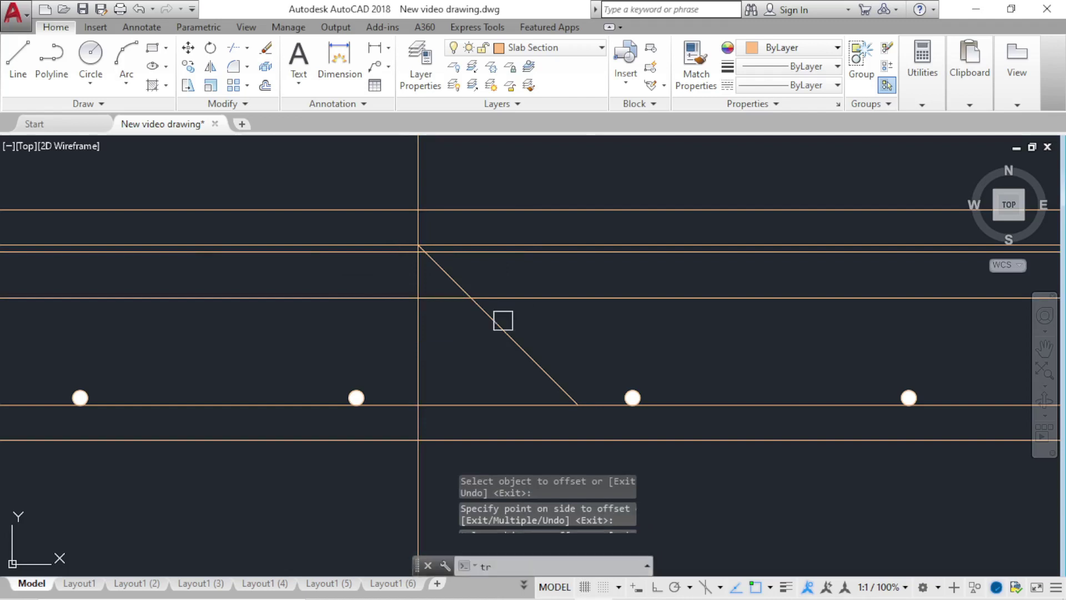
pyautogui.press('Return')
pyautogui.click(519, 339)
pyautogui.click(543, 298)
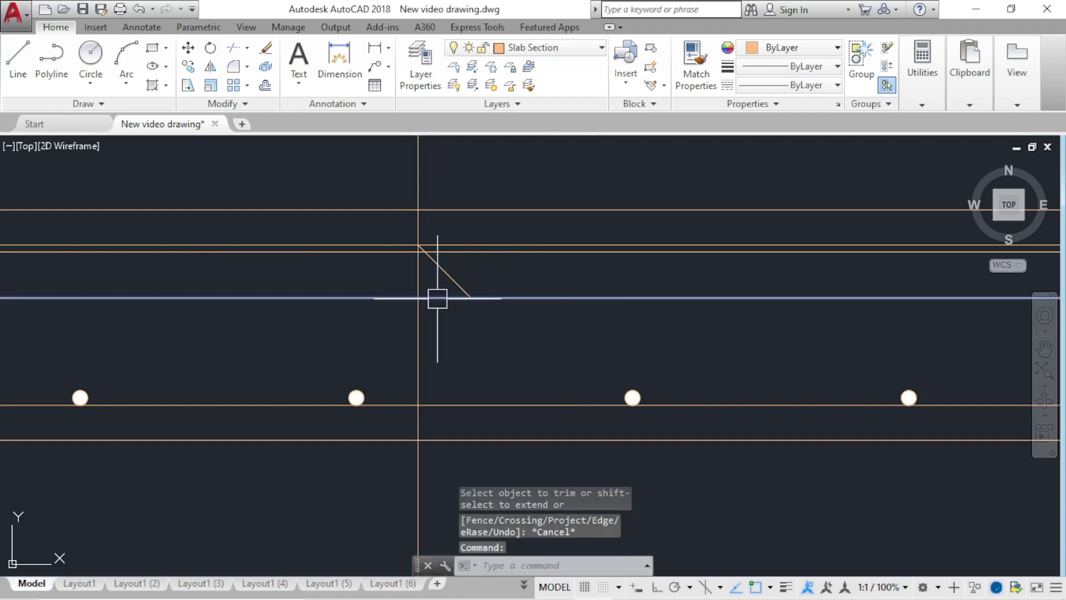
pyautogui.press('Delete')
pyautogui.scroll(-4, 222, 331)
pyautogui.moveTo(222, 331); pyautogui.dragTo(464, 327, button='middle')
pyautogui.scroll(5, 561, 311)
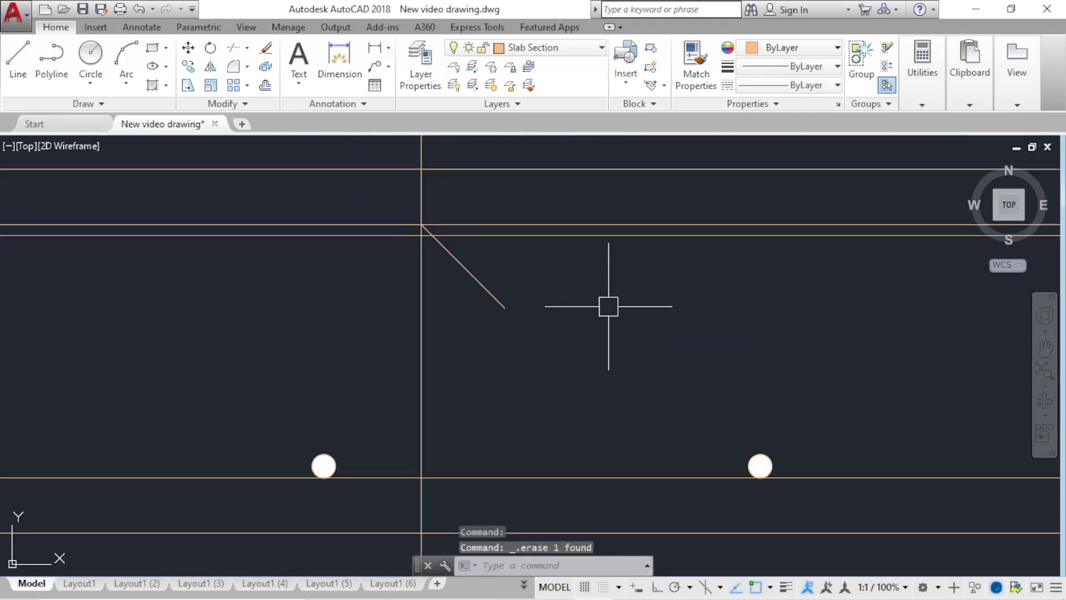
pyautogui.scroll(4, 447, 244)
pyautogui.scroll(-5, 411, 305)
pyautogui.scroll(-4, 409, 314)
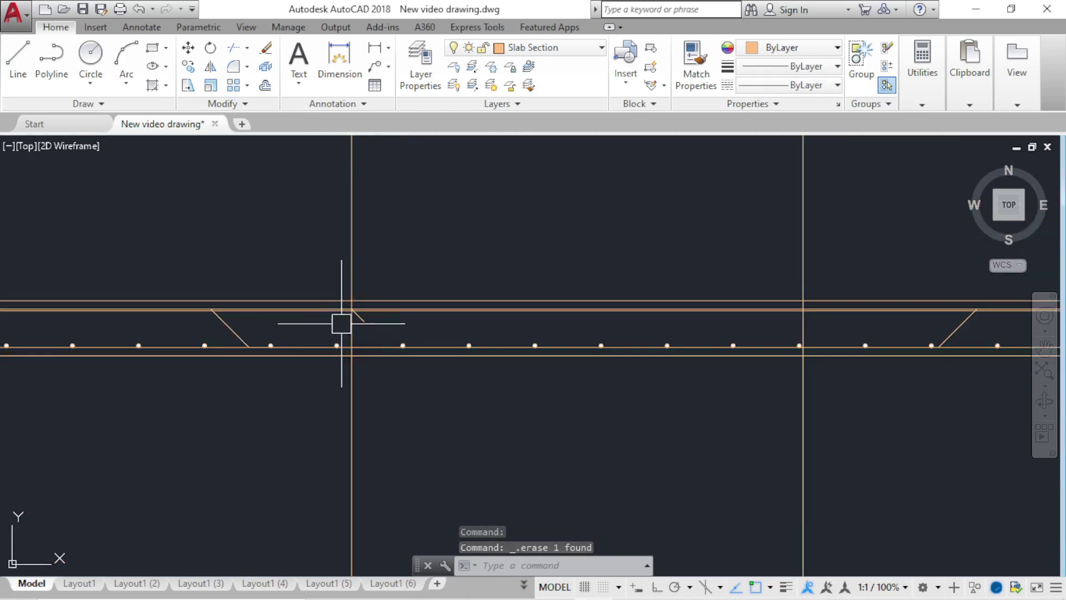
pyautogui.scroll(-1, 345, 321)
pyautogui.moveTo(248, 395); pyautogui.dragTo(203, 395, button='middle')
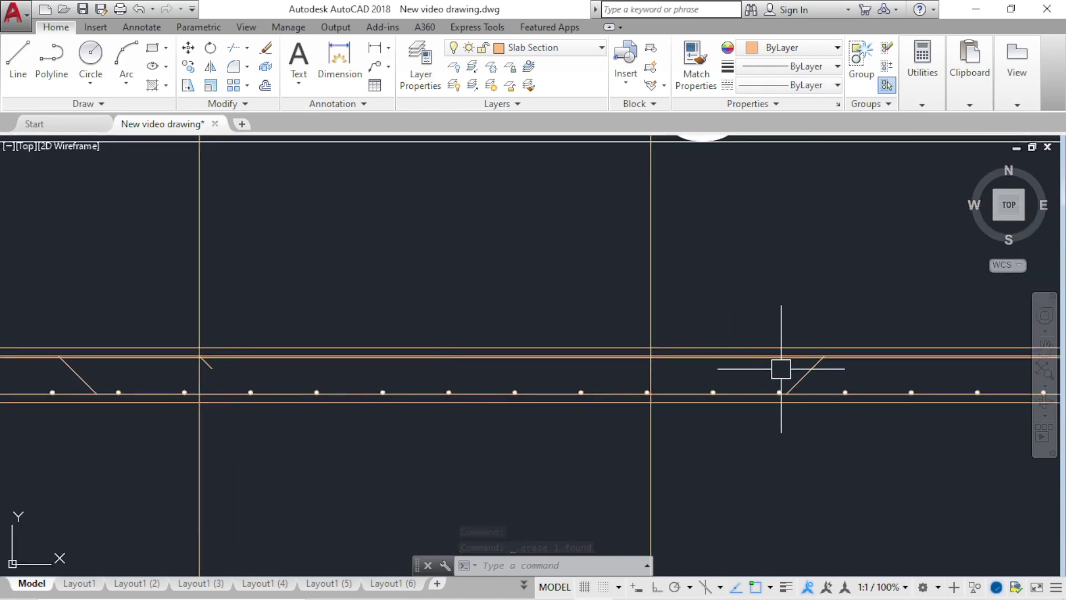
# - Copy the right-hand crank diagonal to the right support line with CP
pyautogui.scroll(2, 799, 373)
pyautogui.scroll(4, 854, 374)
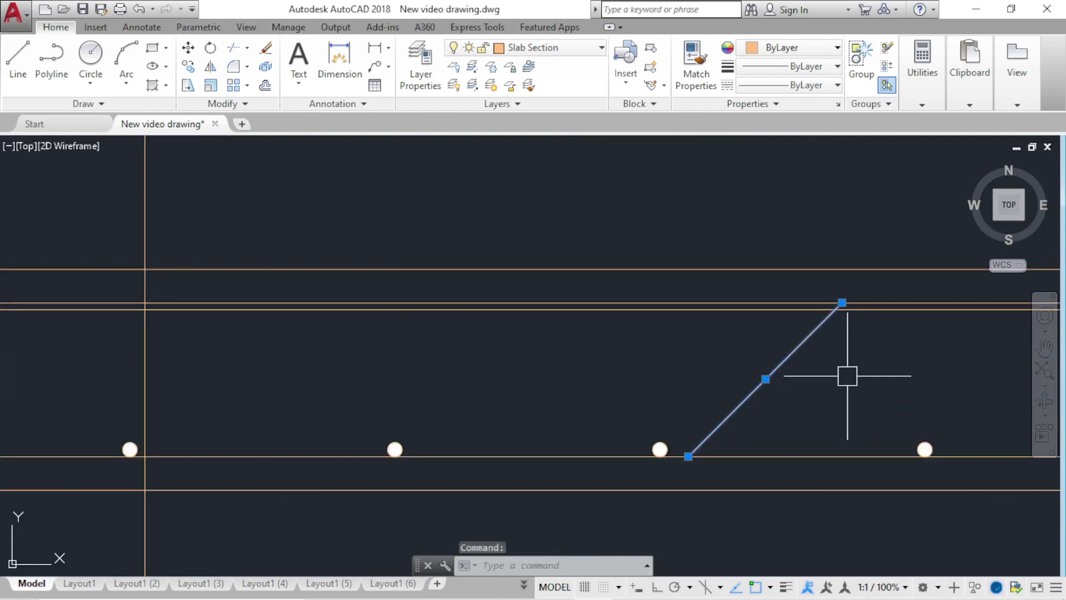
pyautogui.write('cp')
pyautogui.press('Return')
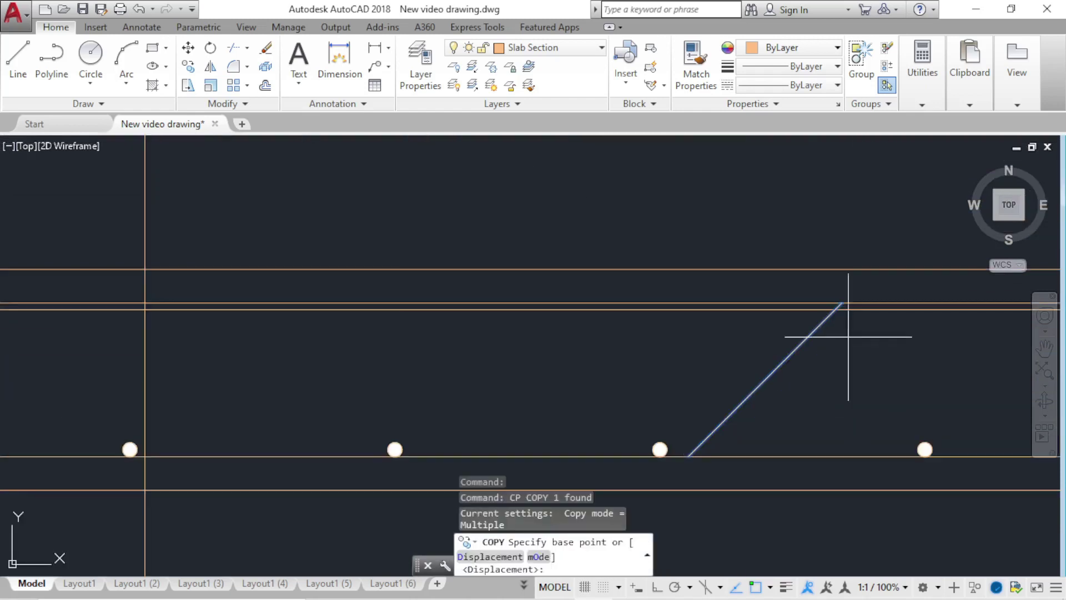
pyautogui.scroll(2, 847, 305)
pyautogui.click(842, 301)
pyautogui.scroll(-3, 577, 290)
pyautogui.scroll(4, 380, 314)
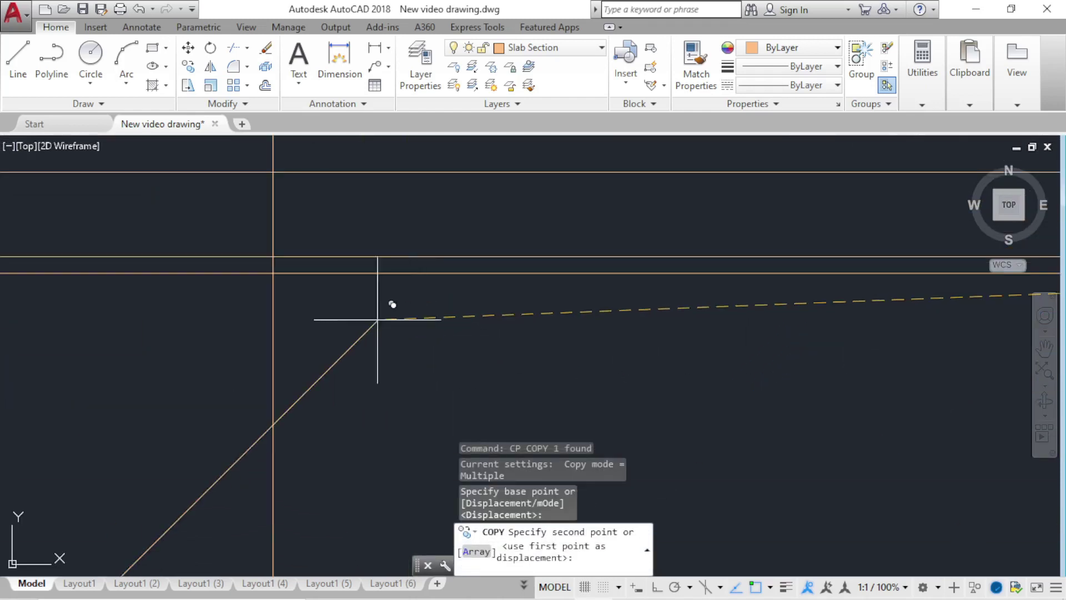
pyautogui.click(285, 256)
pyautogui.scroll(-3, 654, 322)
pyautogui.press('Escape')
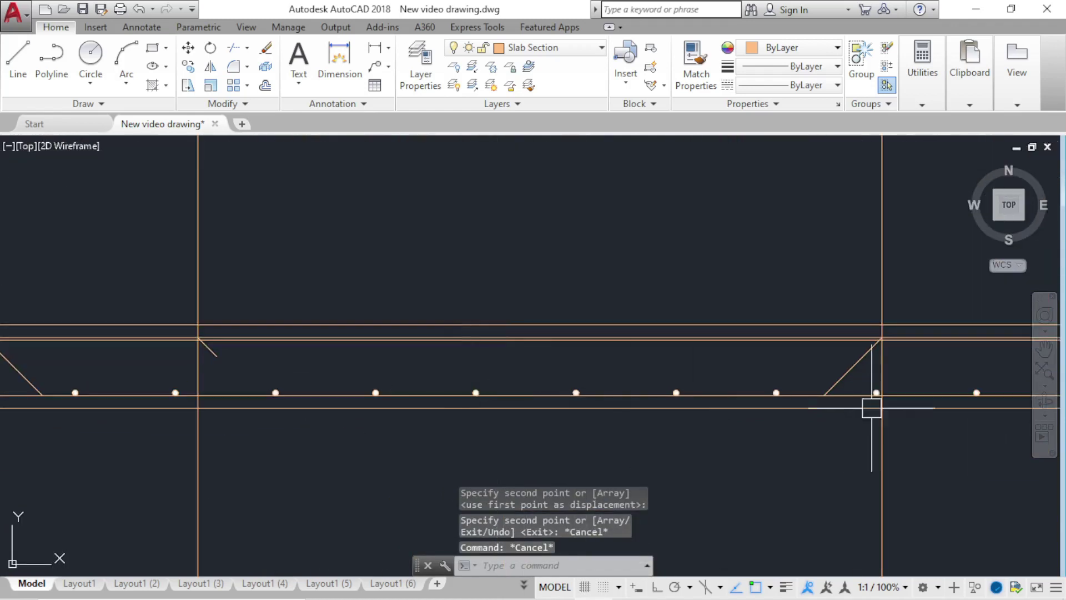
# - Offset the top bar 1 unit downward as a cutting guide
pyautogui.scroll(6, 666, 398)
pyautogui.write('o')
pyautogui.press('Return')
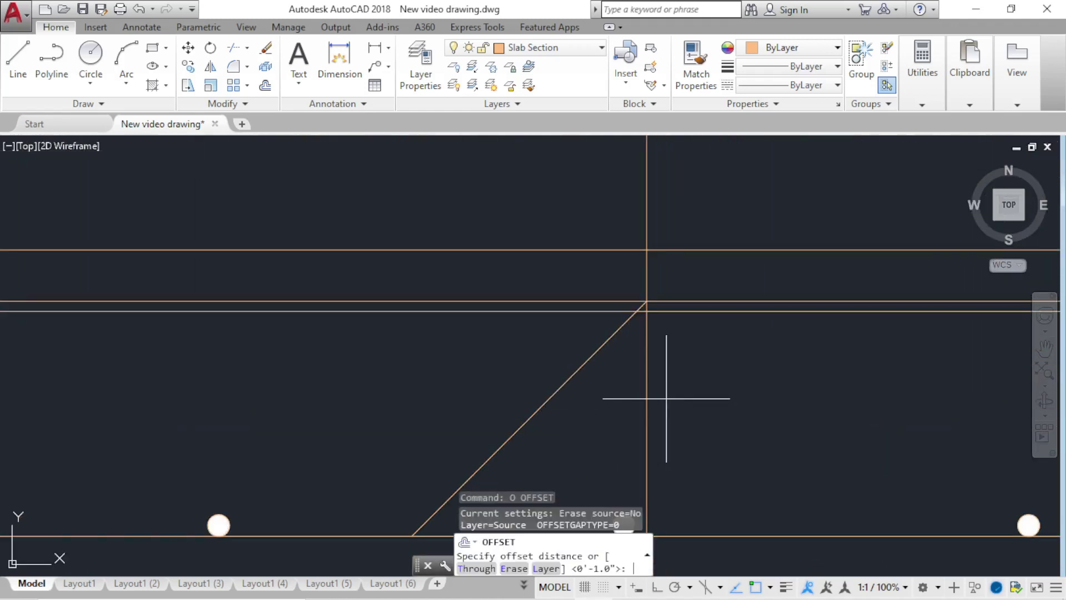
pyautogui.press('Return')
pyautogui.click(554, 303)
pyautogui.click(540, 364)
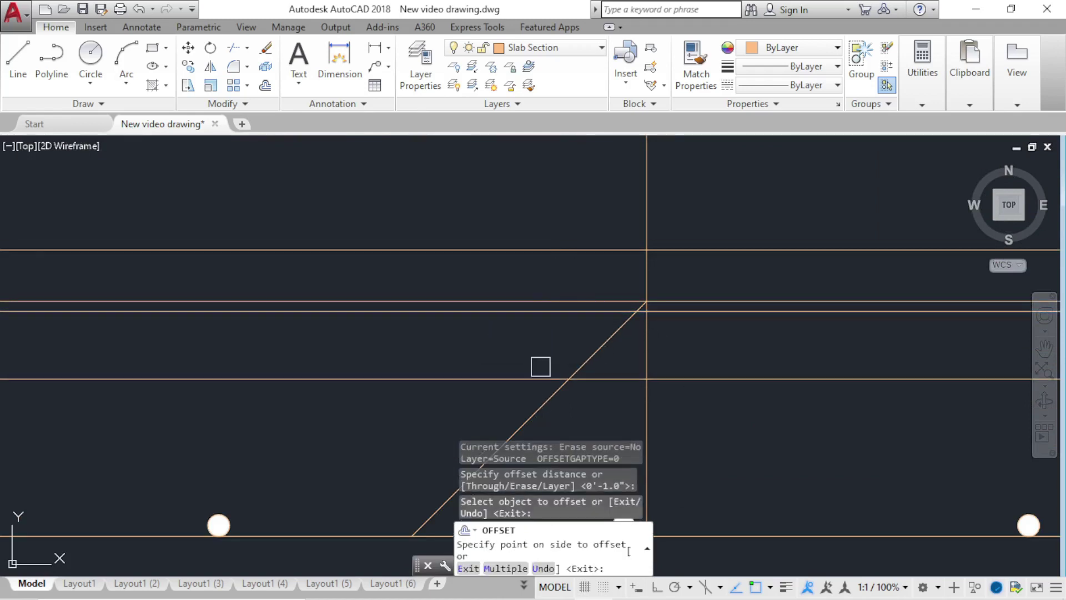
pyautogui.press('Escape')
pyautogui.scroll(-2, 694, 385)
pyautogui.moveTo(694, 385); pyautogui.dragTo(701, 320, button='middle')
# - Trim the copied diagonal below the guide line and delete the guide
pyautogui.write('tr')
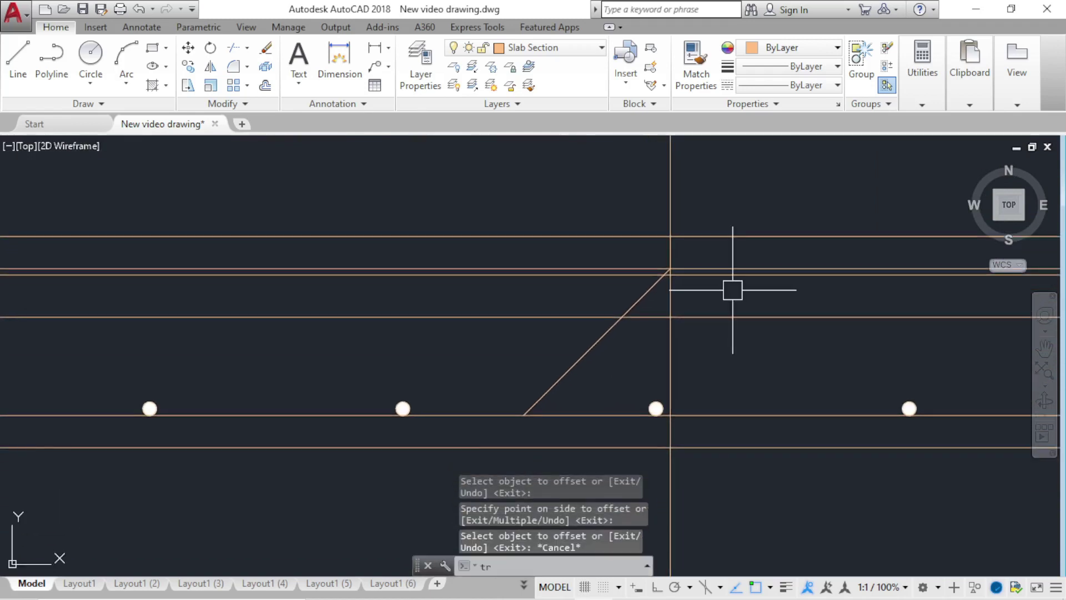
pyautogui.press('Return')
pyautogui.click(557, 358)
pyautogui.click(595, 370)
pyautogui.press('Escape')
pyautogui.press('Escape')
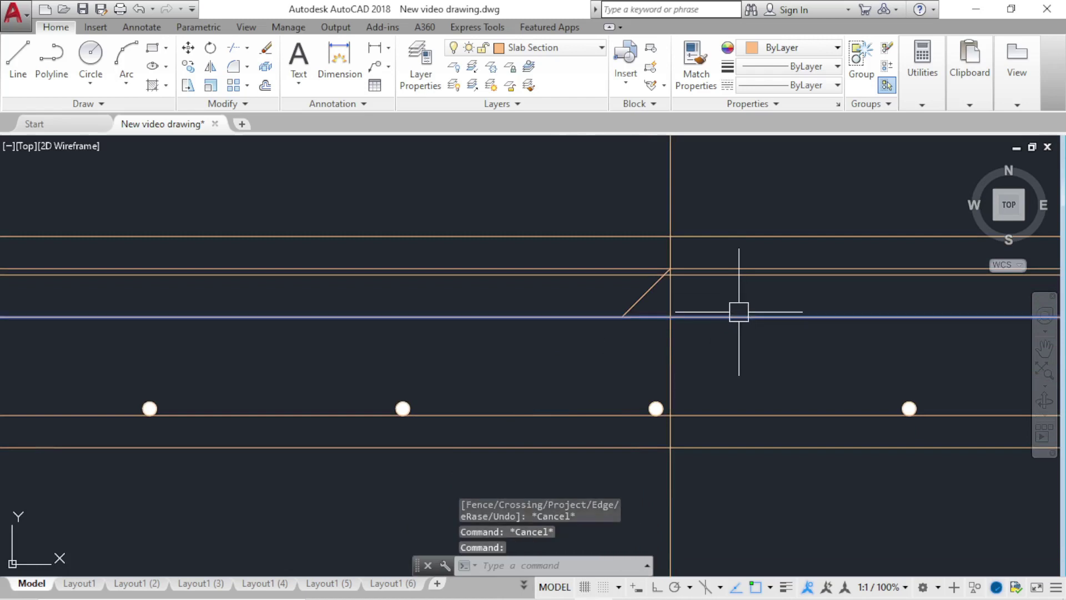
pyautogui.click(738, 311)
pyautogui.press('Delete')
# - Erase the two vertical guide lines with a selection window
pyautogui.scroll(-4, 716, 316)
pyautogui.scroll(-2, 743, 289)
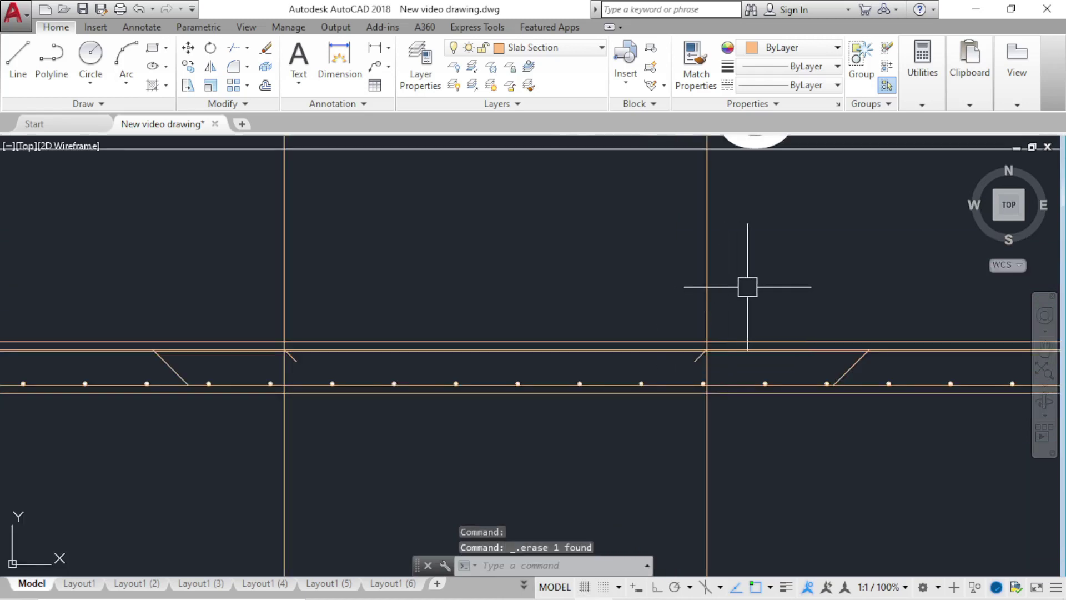
pyautogui.click(748, 287)
pyautogui.click(249, 228)
pyautogui.press('Delete')
pyautogui.scroll(3, 353, 364)
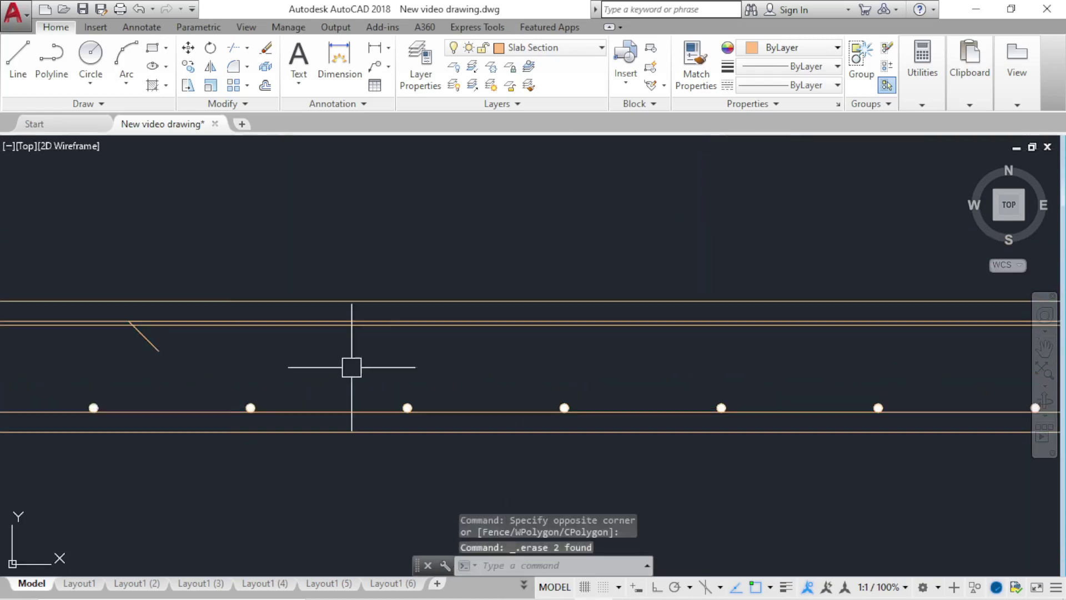
pyautogui.scroll(2, 120, 332)
pyautogui.scroll(-6, 344, 318)
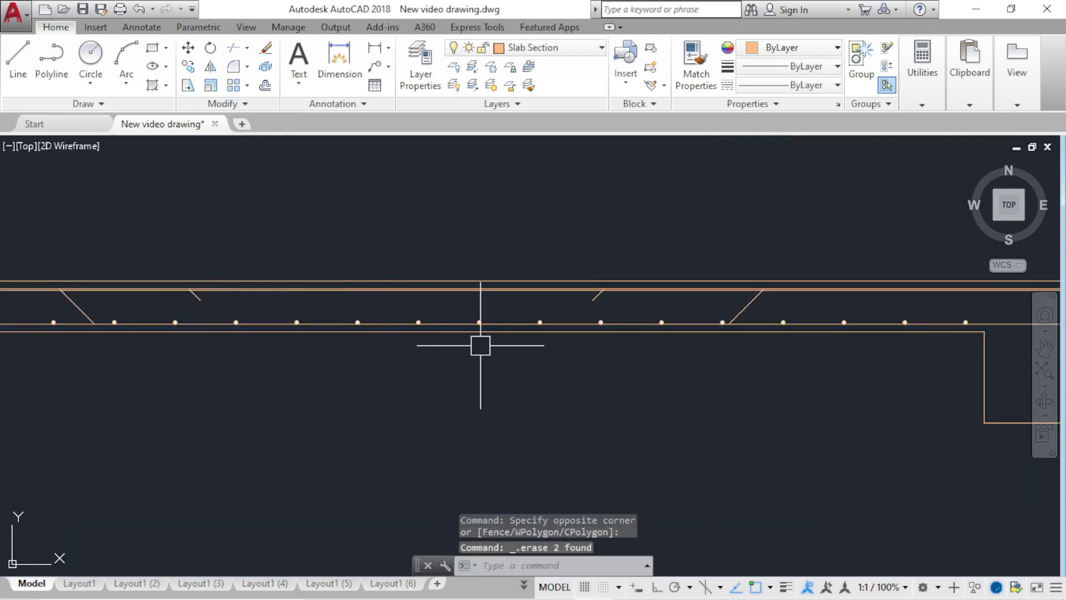
pyautogui.scroll(4, 186, 295)
pyautogui.scroll(2, 174, 261)
# - Copy the short left sloping stub to its new crank position
pyautogui.click(220, 291)
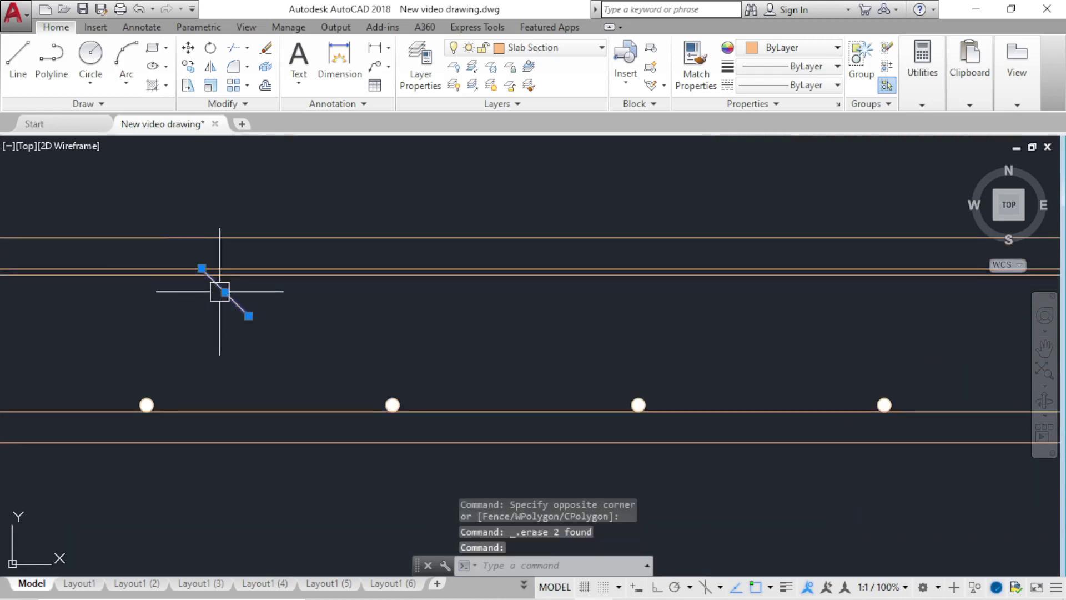
pyautogui.write('cp')
pyautogui.press('Return')
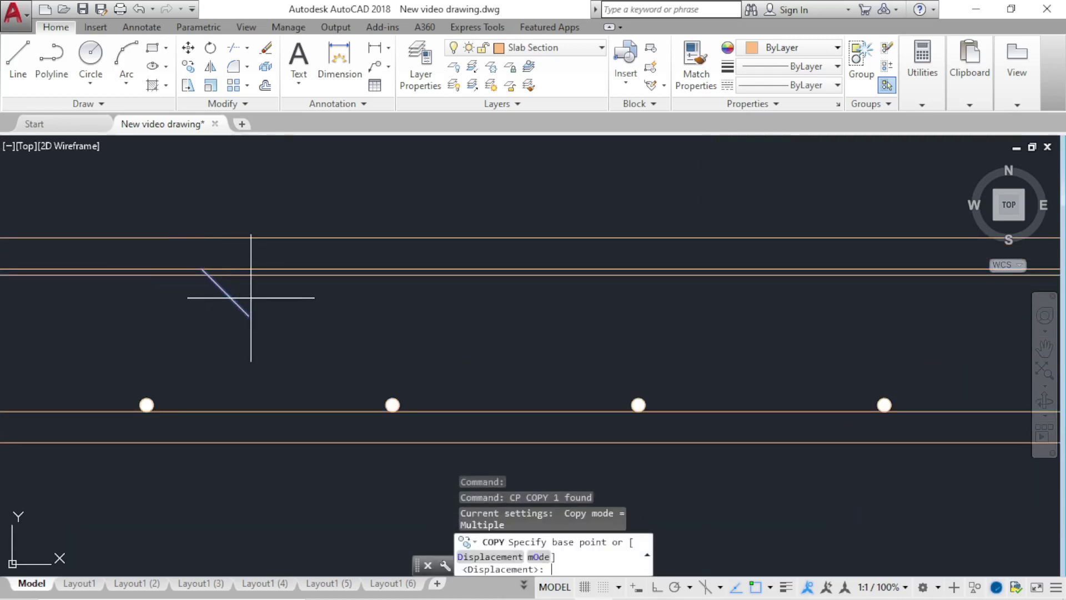
pyautogui.scroll(4, 217, 272)
pyautogui.click(175, 262)
pyautogui.scroll(-3, 175, 262)
pyautogui.scroll(-3, 52, 308)
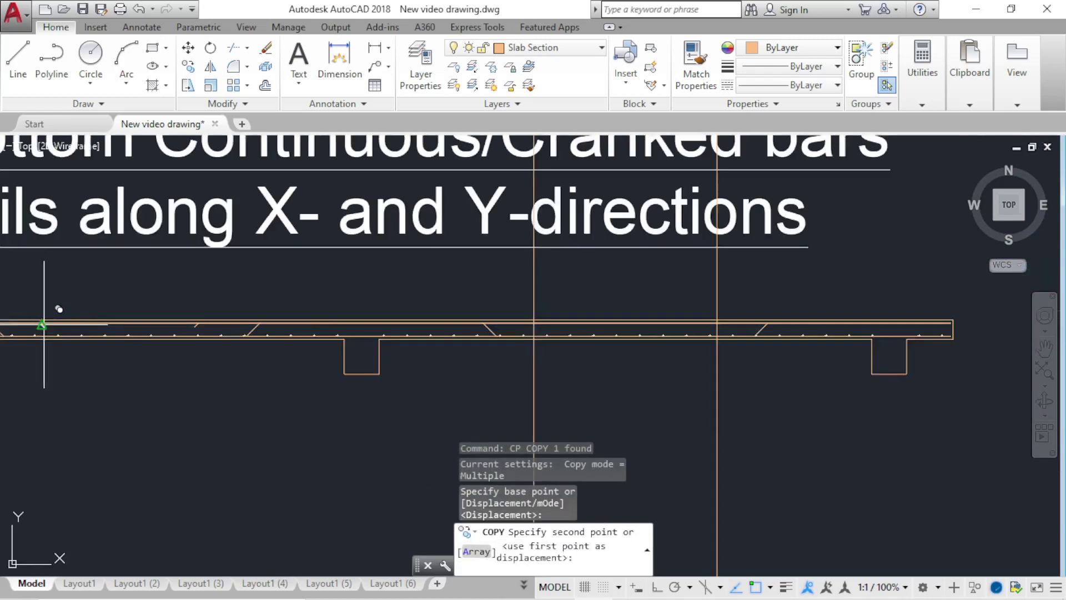
pyautogui.scroll(3, 546, 347)
pyautogui.scroll(3, 517, 317)
pyautogui.scroll(1, 381, 266)
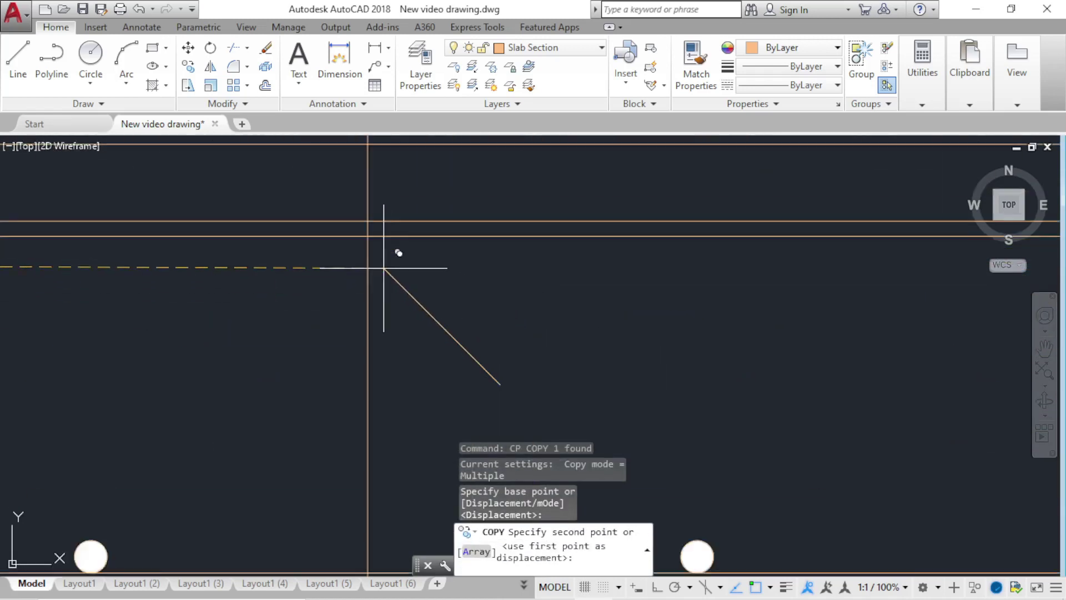
pyautogui.scroll(1, 372, 238)
pyautogui.click(360, 194)
pyautogui.scroll(-3, 704, 294)
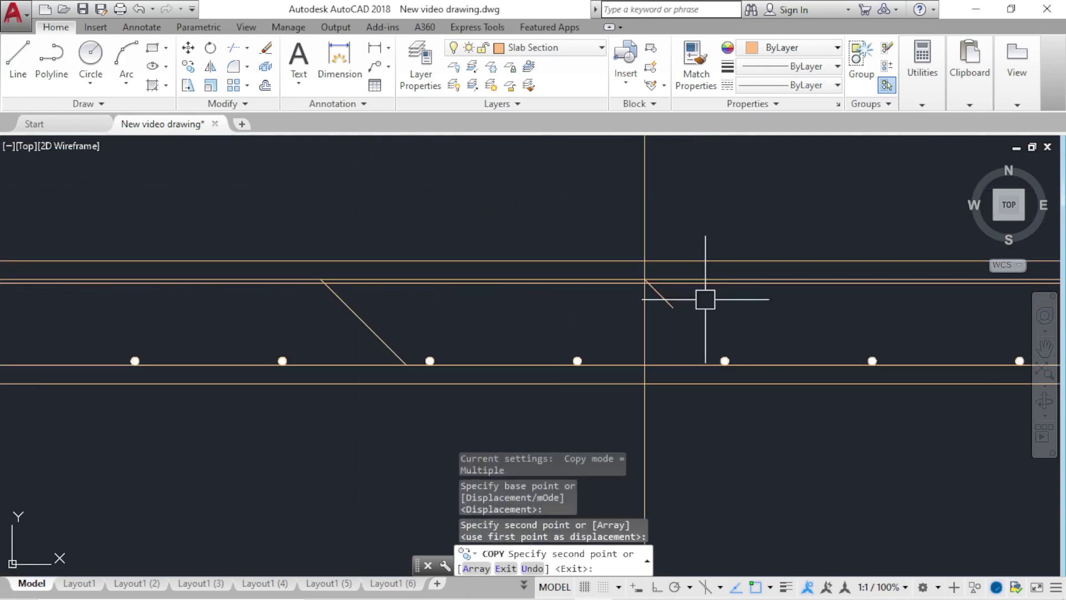
pyautogui.press('Escape')
# - Copy the right diagonal crank line to the next crank position with CP
pyautogui.scroll(-2, 690, 304)
pyautogui.scroll(3, 968, 294)
pyautogui.scroll(2, 892, 333)
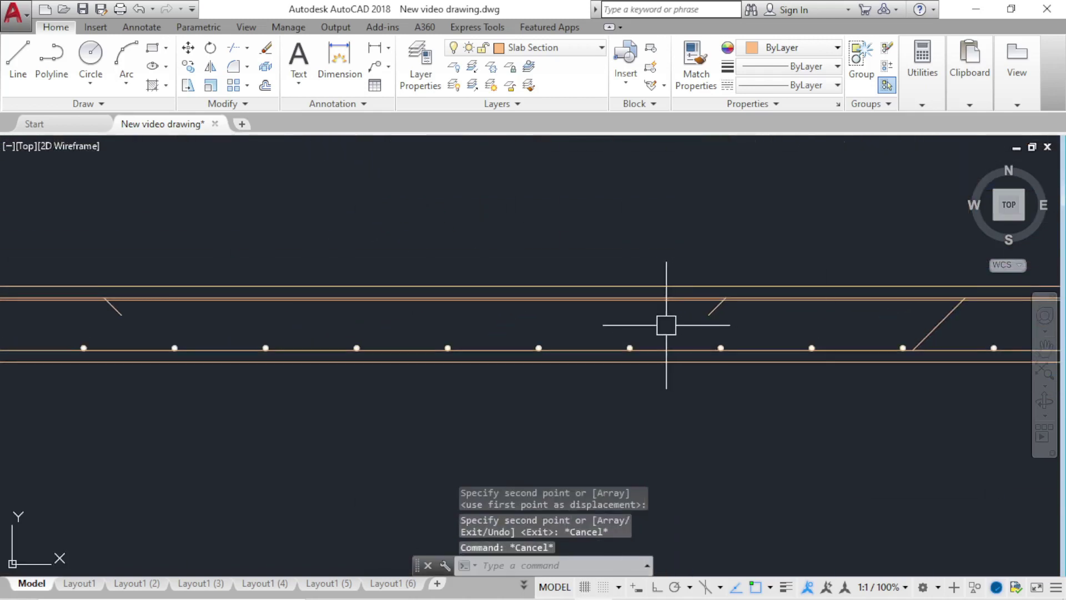
pyautogui.scroll(4, 799, 274)
pyautogui.click(799, 272)
pyautogui.write('cp')
pyautogui.press('Return')
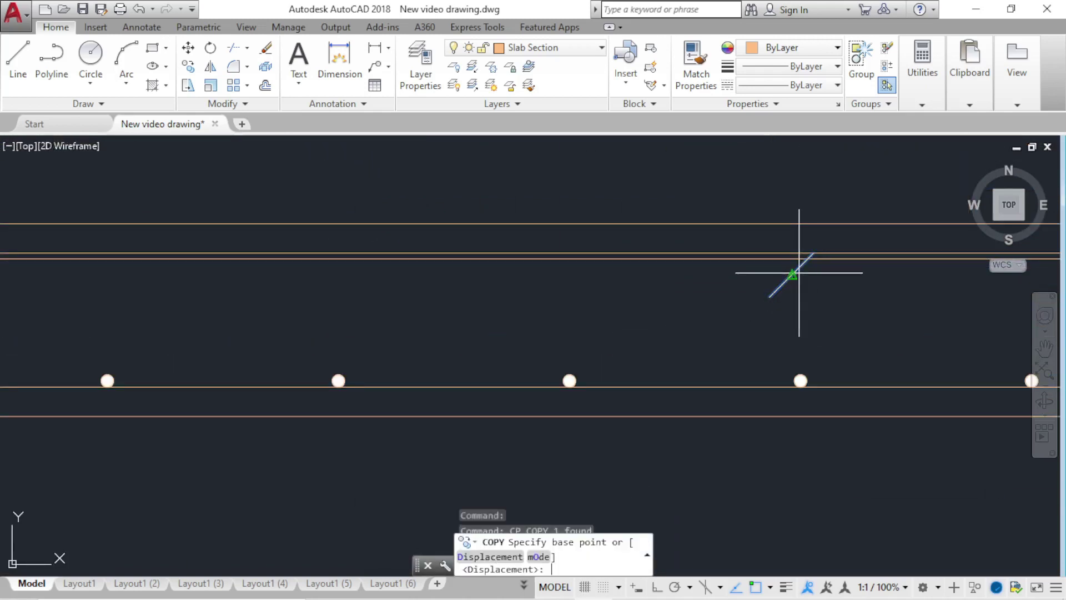
pyautogui.scroll(3, 821, 257)
pyautogui.click(809, 240)
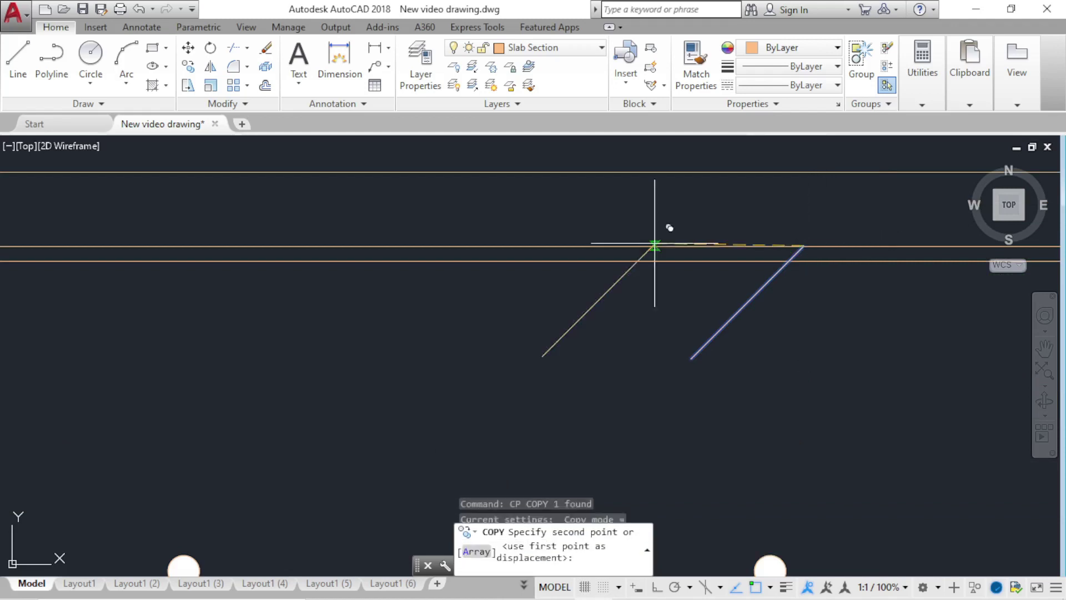
pyautogui.scroll(-3, 657, 237)
pyautogui.scroll(2, 637, 237)
pyautogui.scroll(2, 556, 232)
pyautogui.scroll(4, 555, 232)
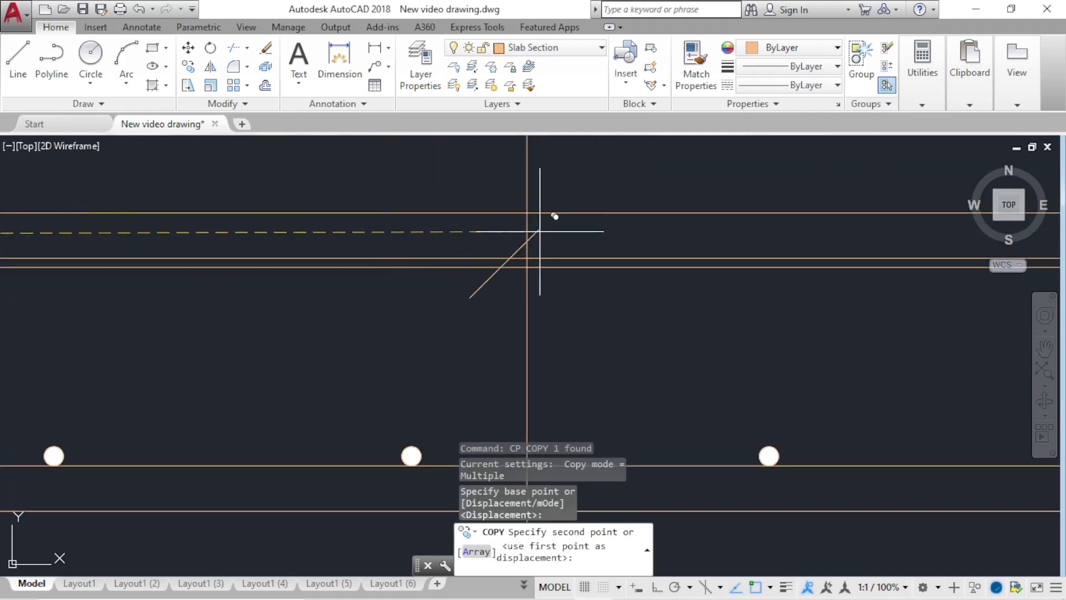
pyautogui.scroll(3, 552, 220)
pyautogui.click(511, 243)
pyautogui.press('Escape')
pyautogui.scroll(-2, 730, 258)
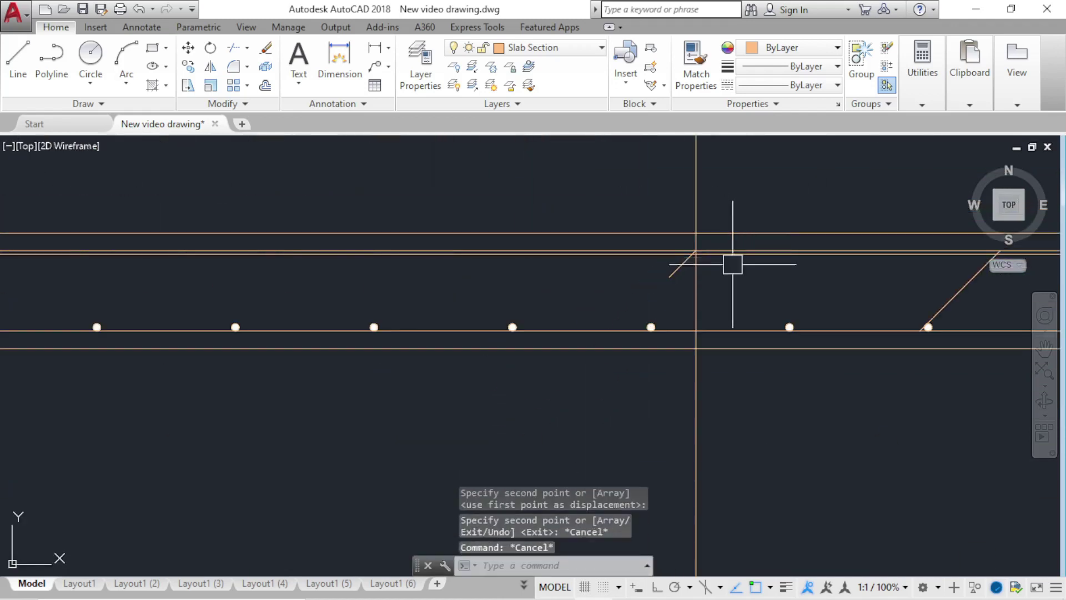
pyautogui.scroll(-4, 744, 275)
# - Erase the two vertical construction lines and review the slab section
pyautogui.click(812, 387)
pyautogui.click(518, 352)
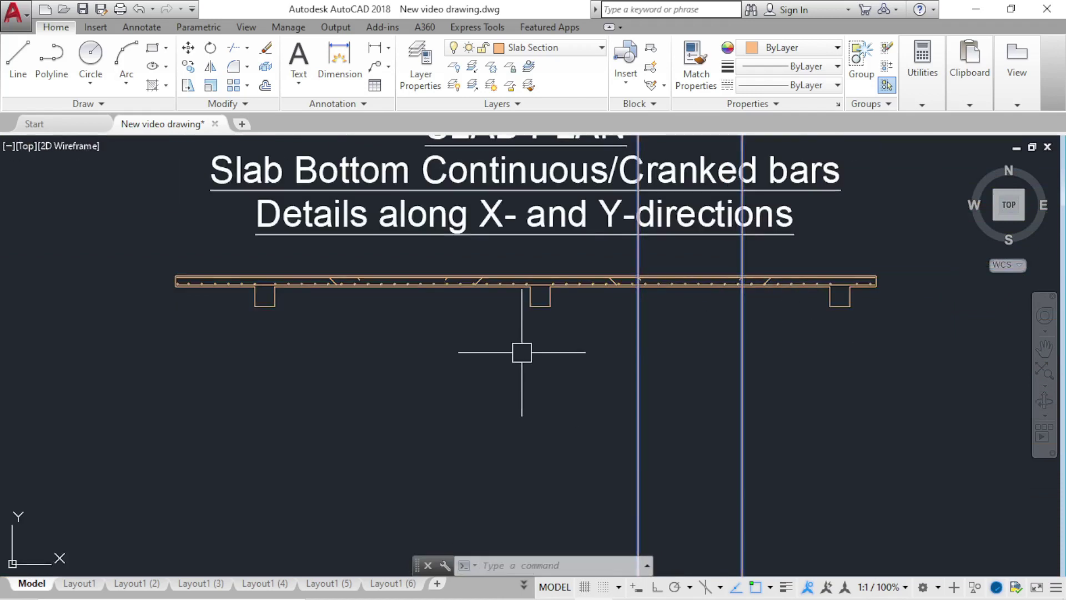
pyautogui.press('Delete')
pyautogui.scroll(4, 588, 310)
pyautogui.scroll(4, 650, 227)
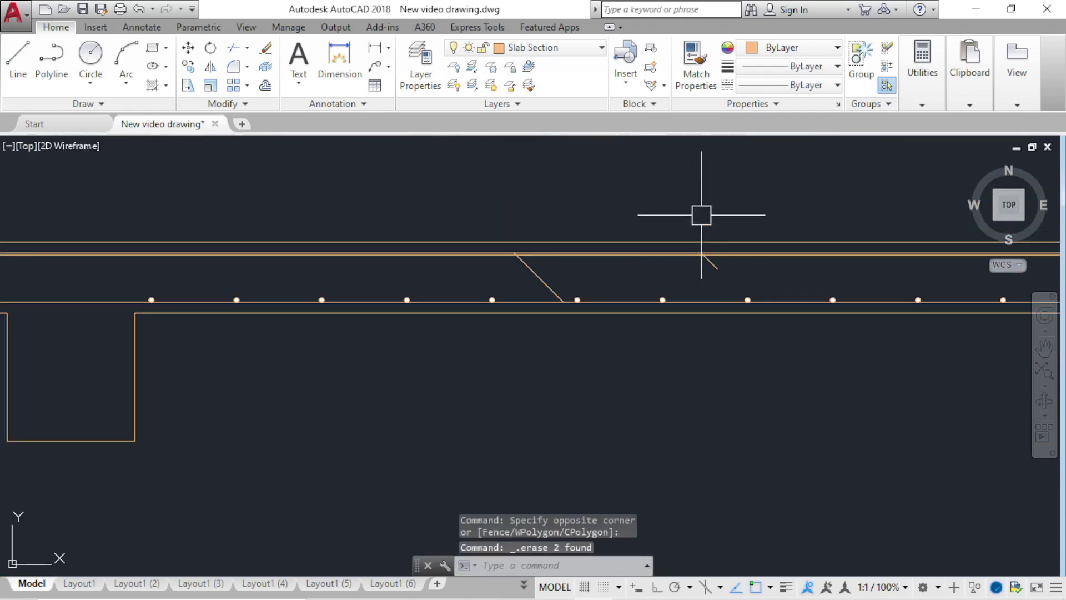
pyautogui.scroll(6, 666, 249)
pyautogui.scroll(-4, 610, 343)
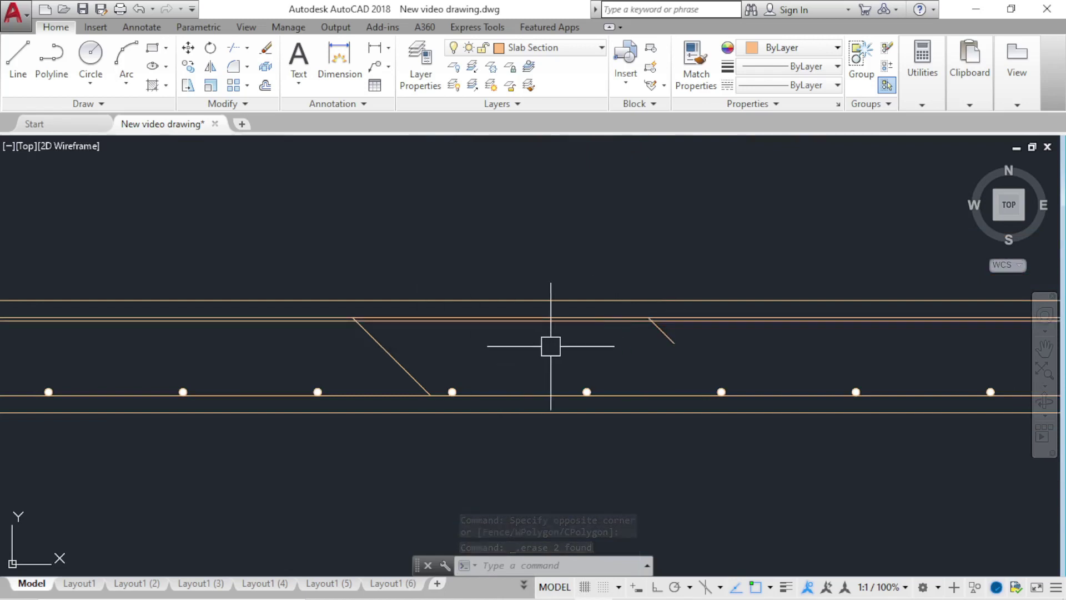
pyautogui.scroll(-4, 526, 425)
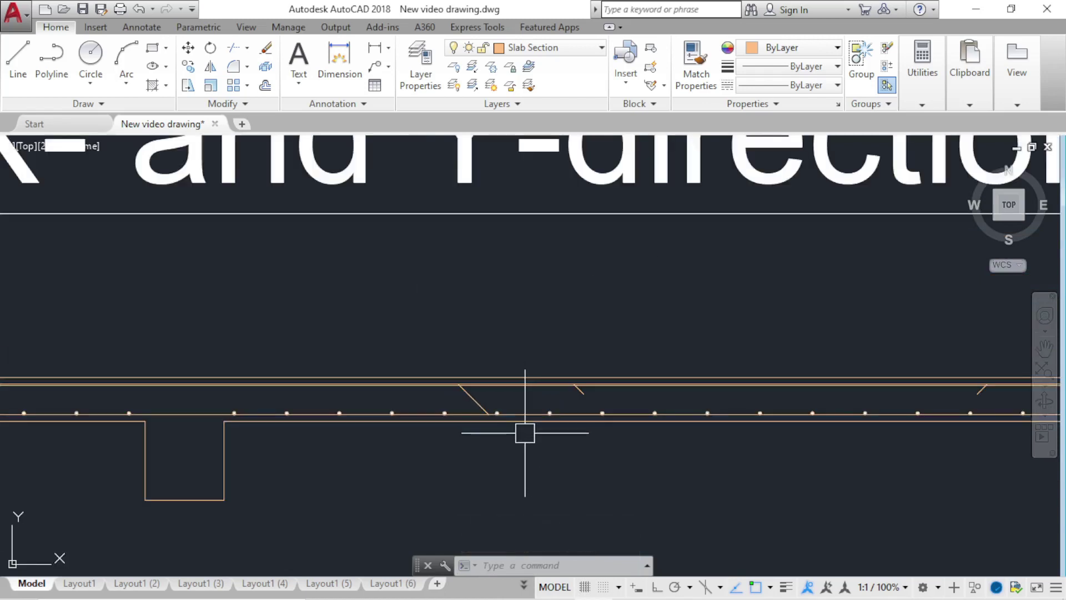
pyautogui.scroll(-3, 605, 436)
pyautogui.scroll(-3, 650, 448)
pyautogui.scroll(2, 633, 357)
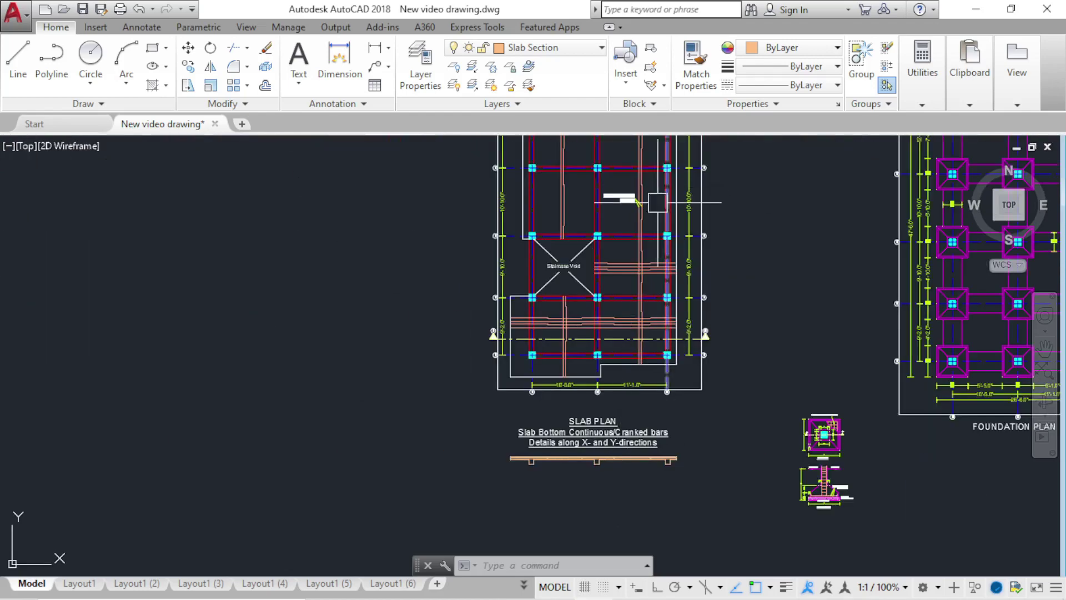
pyautogui.scroll(3, 532, 363)
pyautogui.scroll(-2, 532, 363)
pyautogui.scroll(-4, 496, 268)
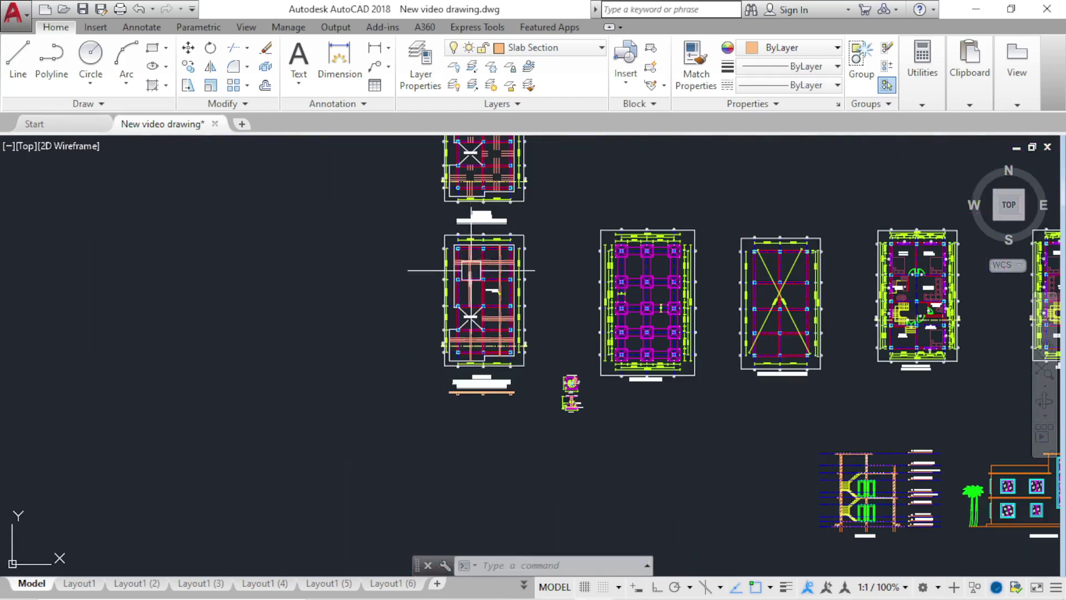
pyautogui.scroll(3, 488, 344)
pyautogui.scroll(4, 467, 389)
pyautogui.scroll(4, 445, 410)
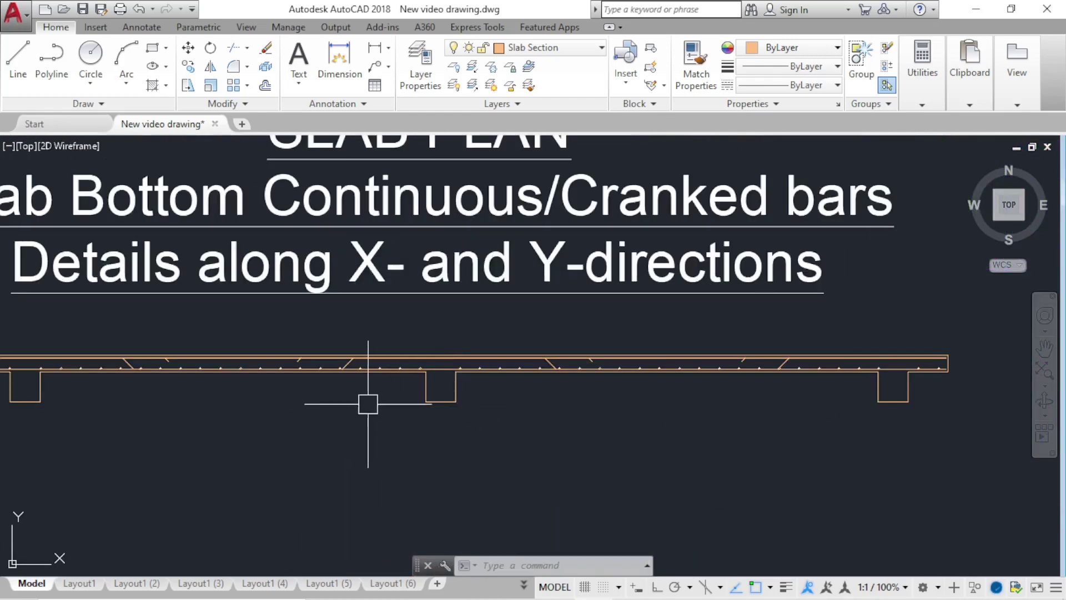
pyautogui.scroll(4, 281, 376)
pyautogui.moveTo(281, 376)
pyautogui.mouseDown(button='middle')
pyautogui.moveTo(440, 305)
pyautogui.moveTo(555, 303)
pyautogui.mouseUp(button='middle')
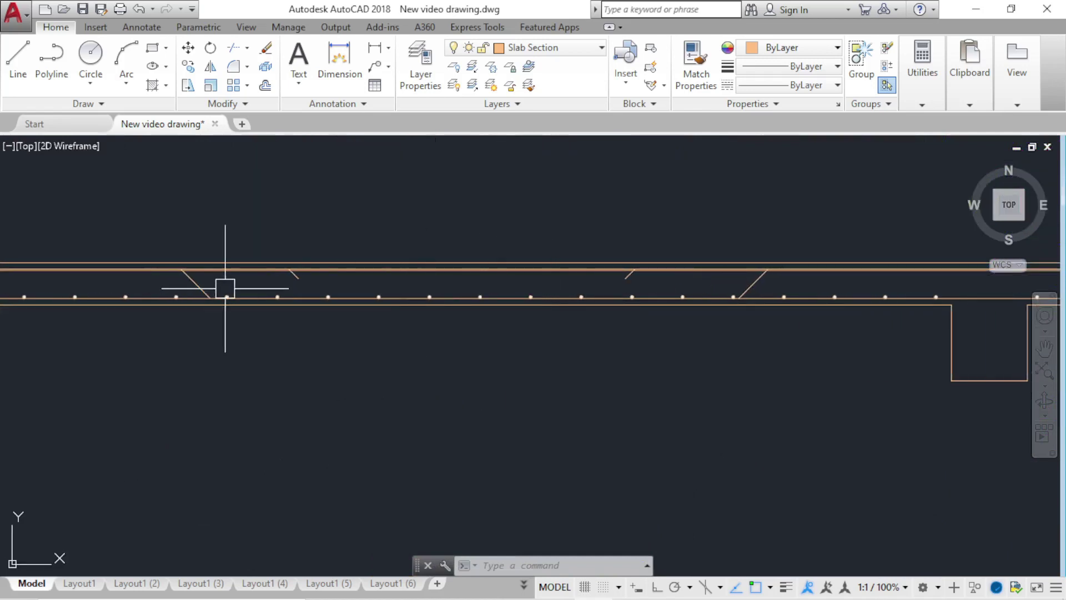
pyautogui.moveTo(225, 288); pyautogui.dragTo(432, 297, button='middle')
pyautogui.scroll(2, 432, 303)
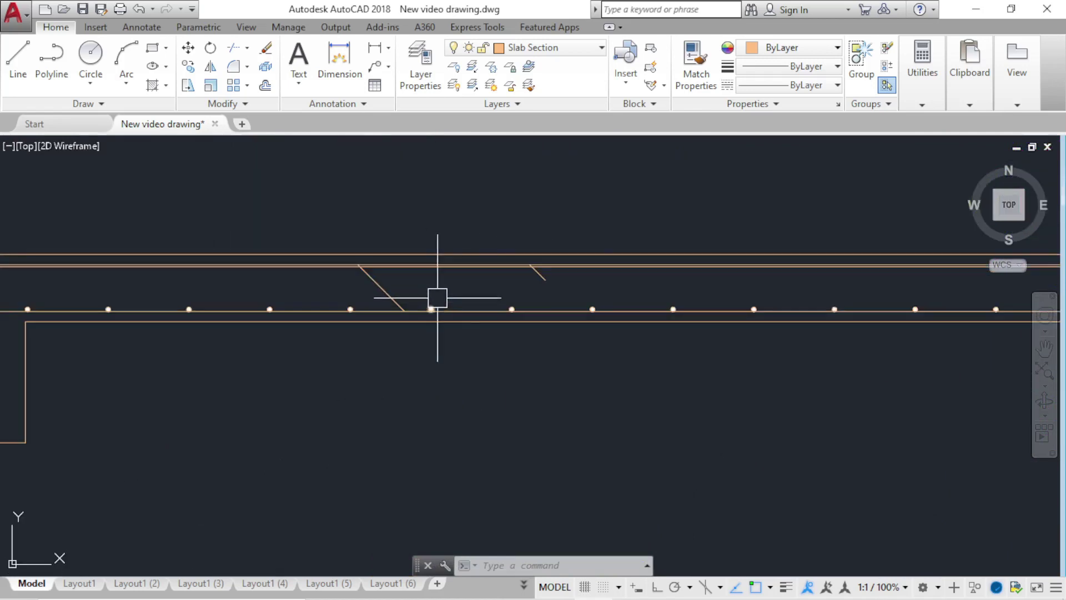
pyautogui.scroll(4, 432, 294)
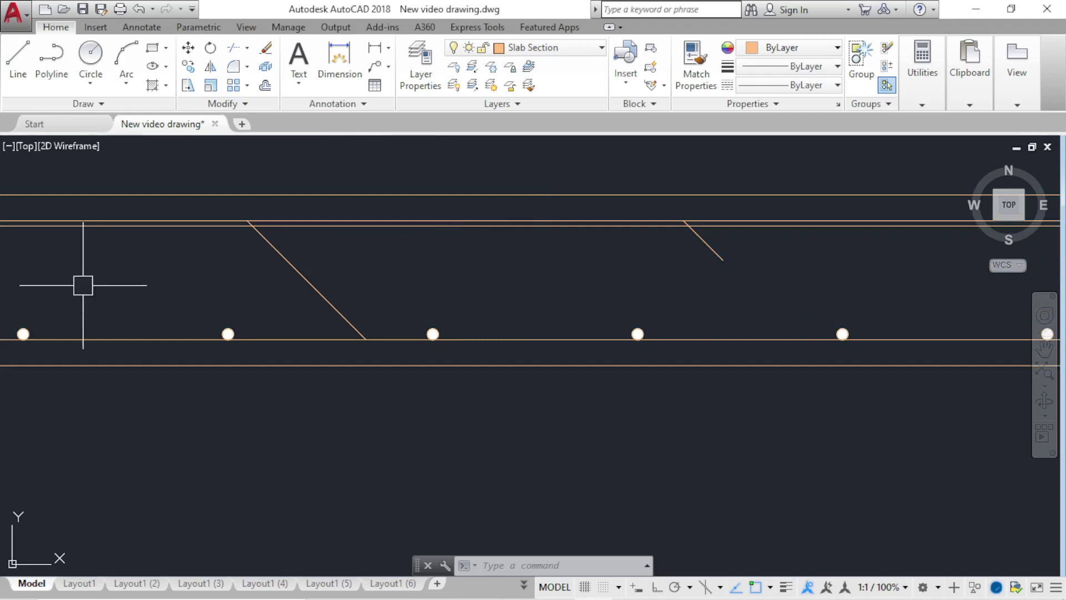
# - Pan and zoom along the slab section to view the beam beneath the bar dots
pyautogui.moveTo(82, 285); pyautogui.dragTo(752, 314, button='middle')
pyautogui.moveTo(535, 281)
pyautogui.mouseDown(button='middle')
pyautogui.moveTo(476, 285)
pyautogui.moveTo(603, 297)
pyautogui.mouseUp(button='middle')
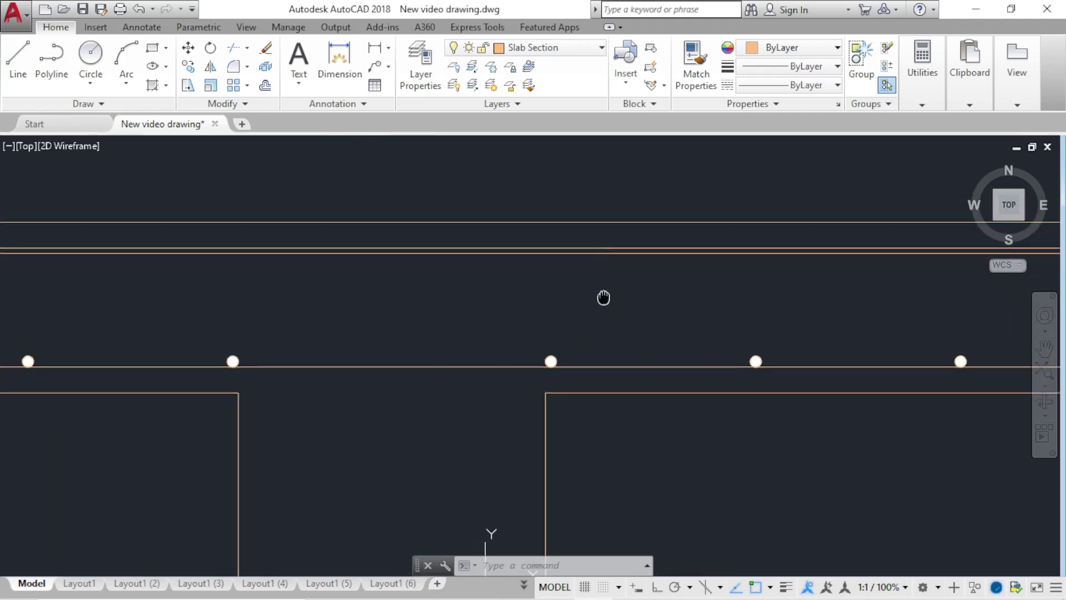
pyautogui.scroll(-2, 560, 333)
pyautogui.scroll(-2, 390, 318)
pyautogui.moveTo(119, 305); pyautogui.dragTo(429, 334, button='middle')
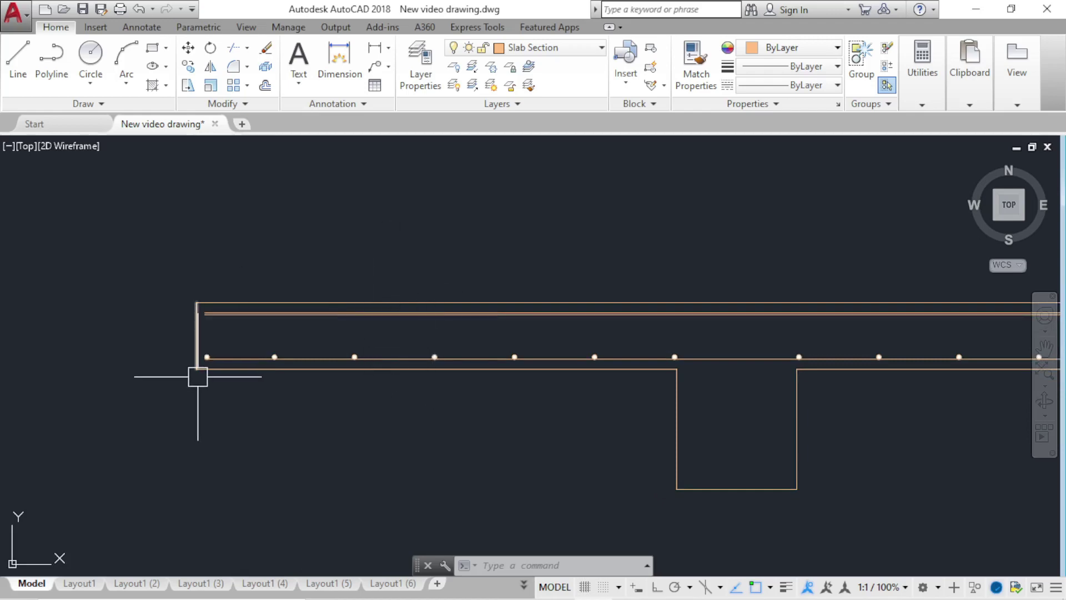
pyautogui.scroll(-2, 197, 377)
pyautogui.scroll(-2, 249, 380)
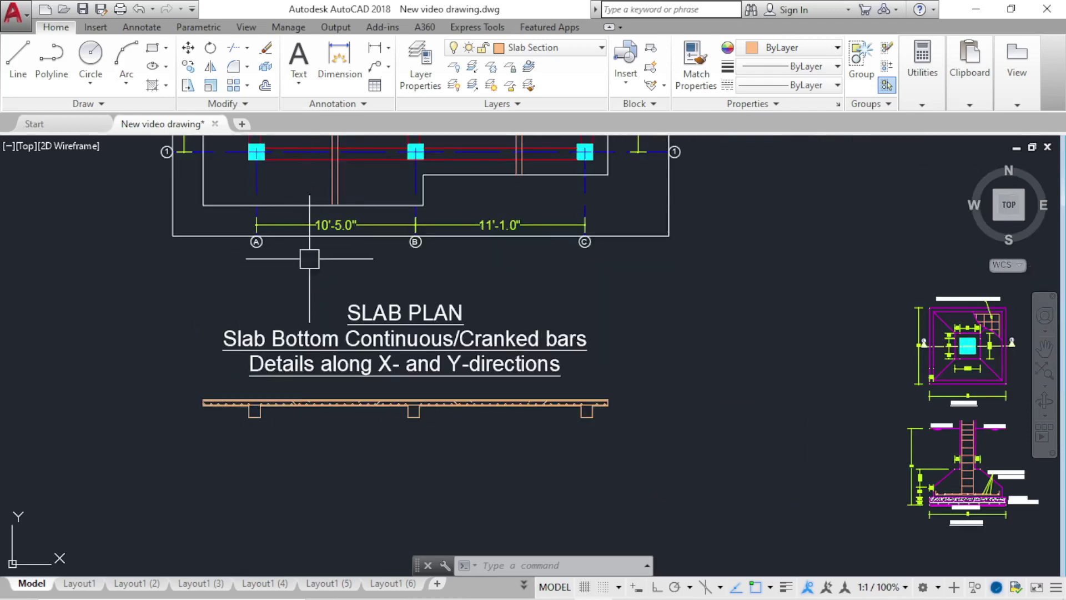
pyautogui.scroll(-2, 309, 259)
pyautogui.scroll(-3, 297, 444)
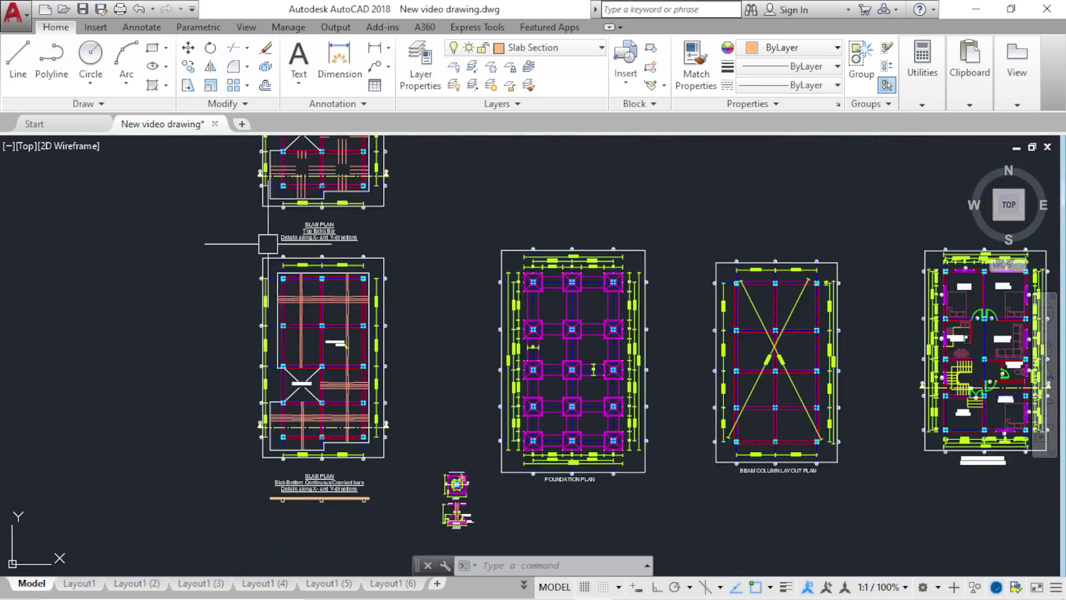
pyautogui.scroll(6, 307, 171)
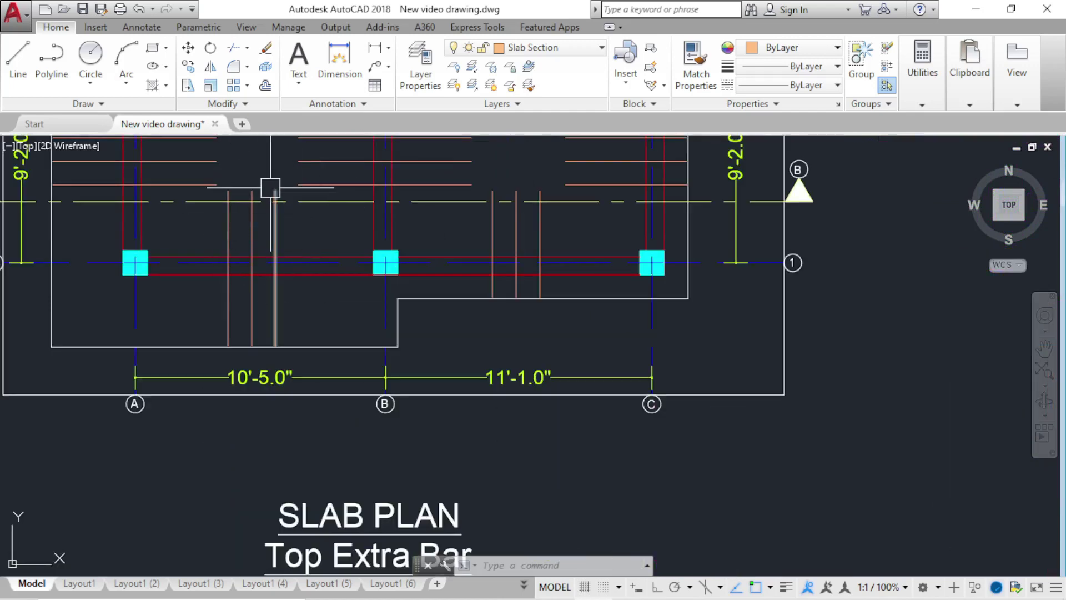
pyautogui.scroll(-3, 316, 208)
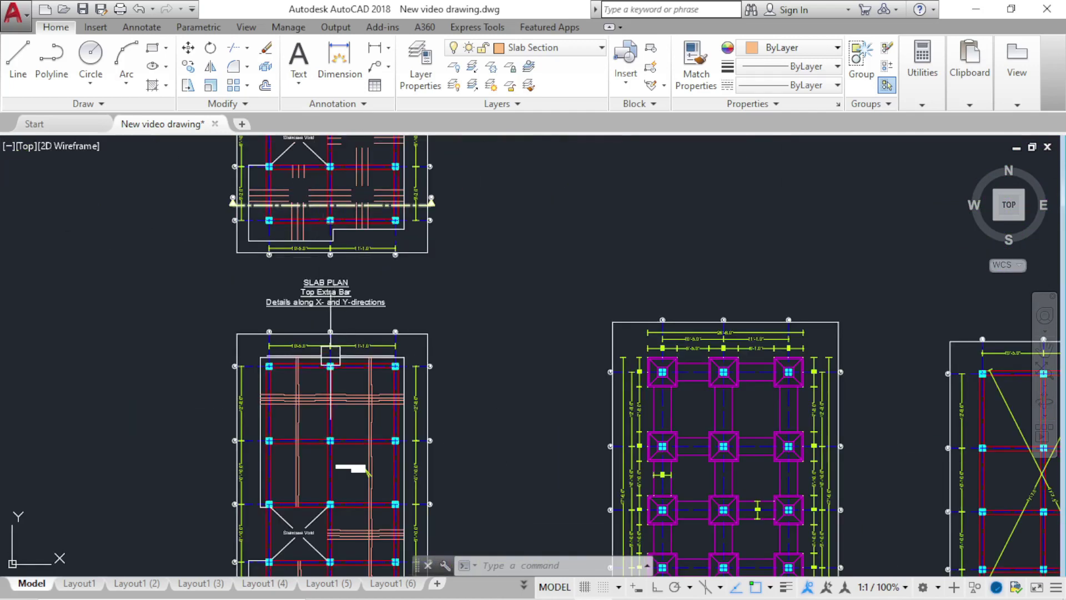
pyautogui.scroll(-3, 317, 209)
pyautogui.scroll(-3, 319, 222)
# - Bring the slab section's dotted bar line into view and start a linear dimension
pyautogui.moveTo(322, 225); pyautogui.dragTo(323, 247, button='middle')
pyautogui.scroll(5, 319, 388)
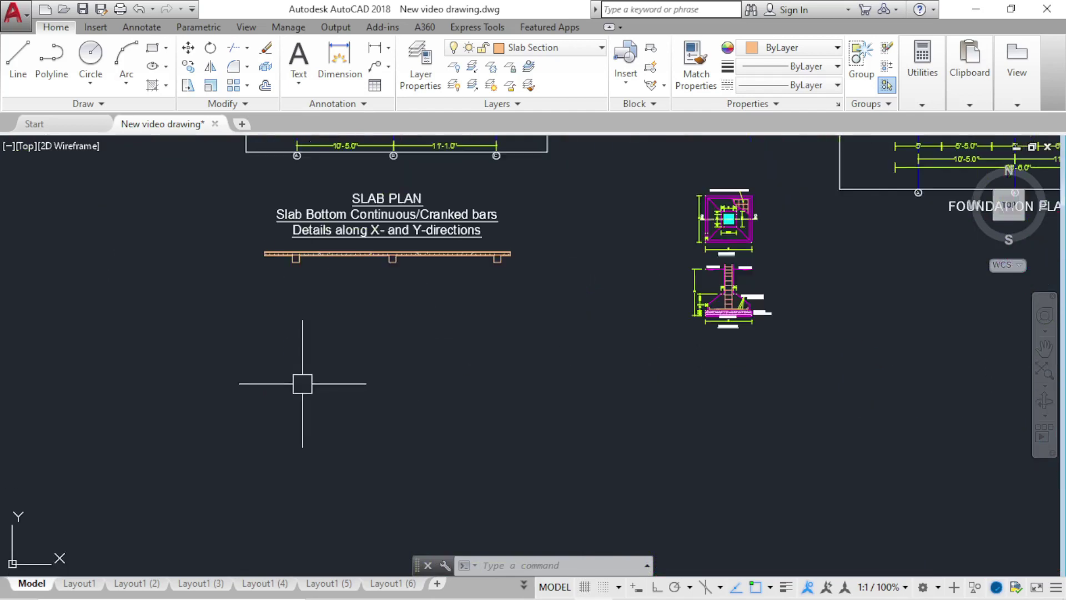
pyautogui.scroll(3, 305, 278)
pyautogui.scroll(3, 286, 269)
pyautogui.moveTo(105, 312)
pyautogui.mouseDown(button='middle')
pyautogui.moveTo(94, 295)
pyautogui.moveTo(595, 257)
pyautogui.mouseUp(button='middle')
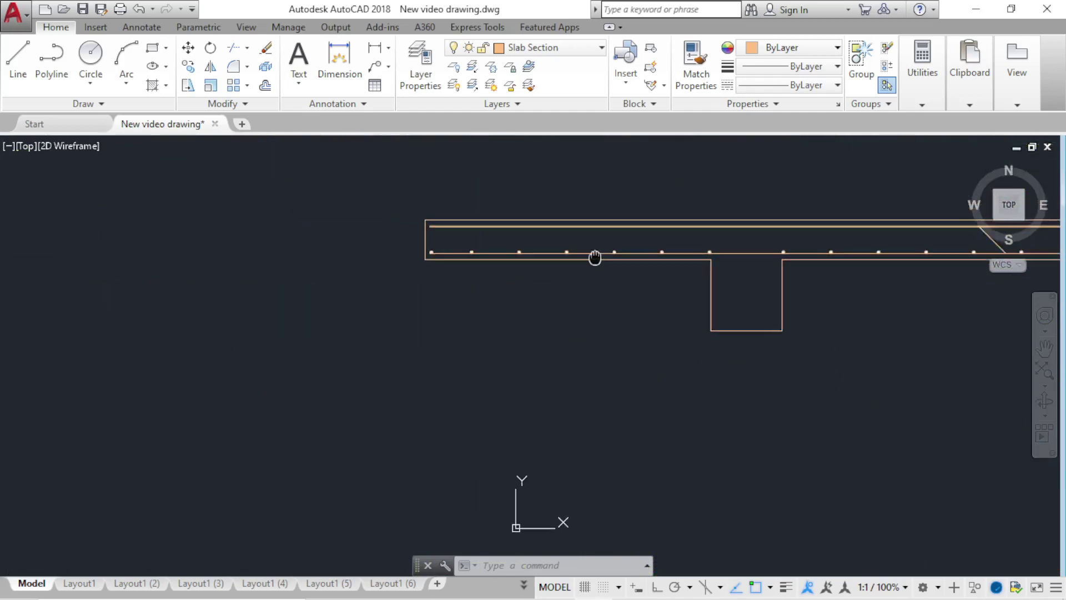
pyautogui.scroll(3, 472, 261)
pyautogui.scroll(3, 286, 243)
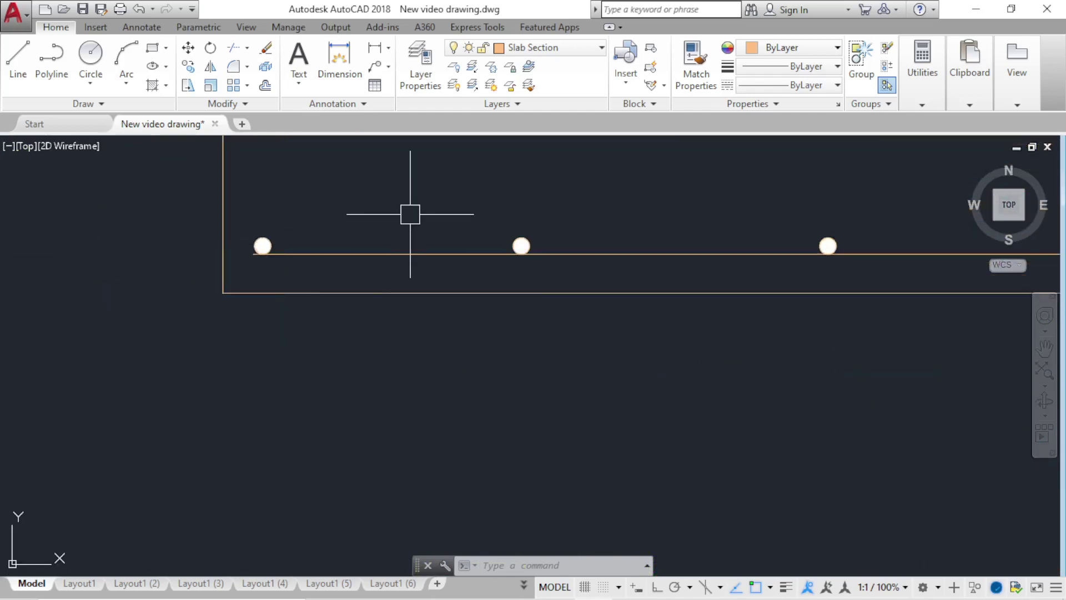
pyautogui.click(372, 52)
# - Pick a first dimension point at a bar dot, then cancel the linear dimension
pyautogui.scroll(3, 231, 294)
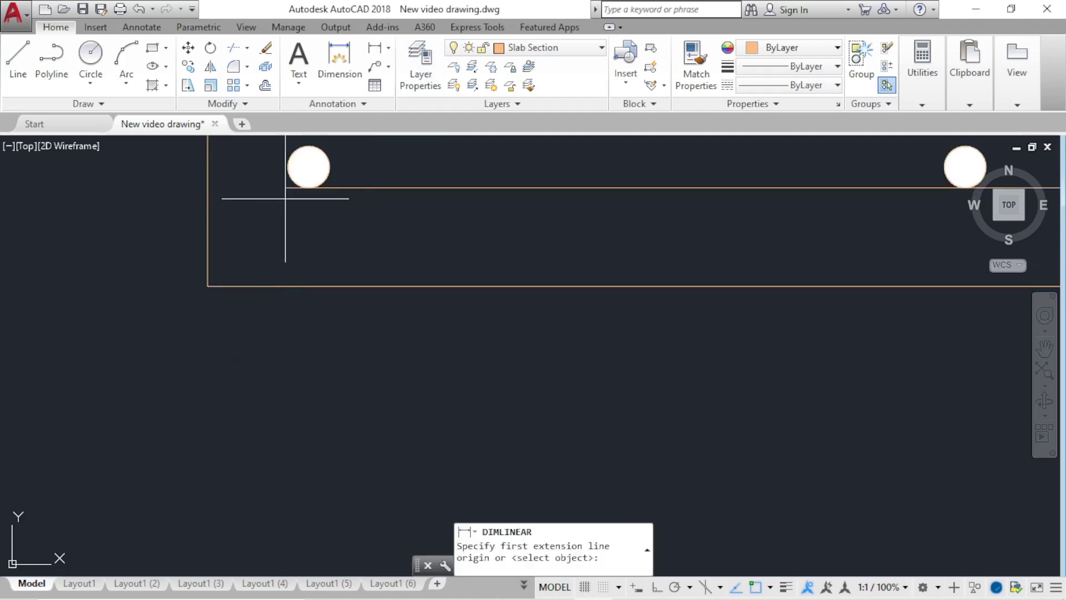
pyautogui.click(305, 186)
pyautogui.scroll(-4, 339, 183)
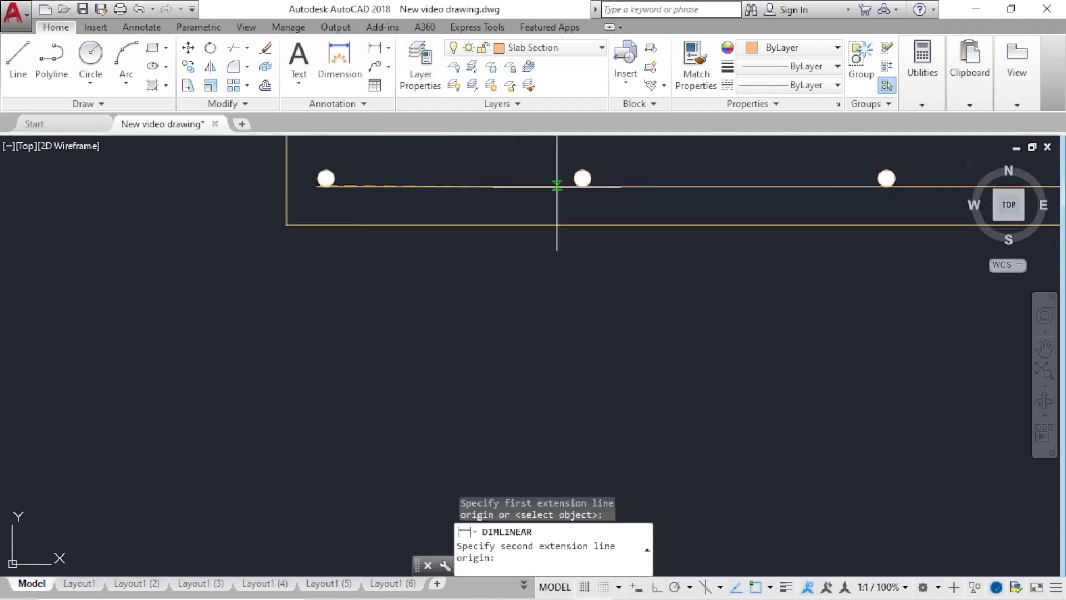
pyautogui.press('Escape')
pyautogui.scroll(2, 559, 262)
pyautogui.scroll(2, 292, 373)
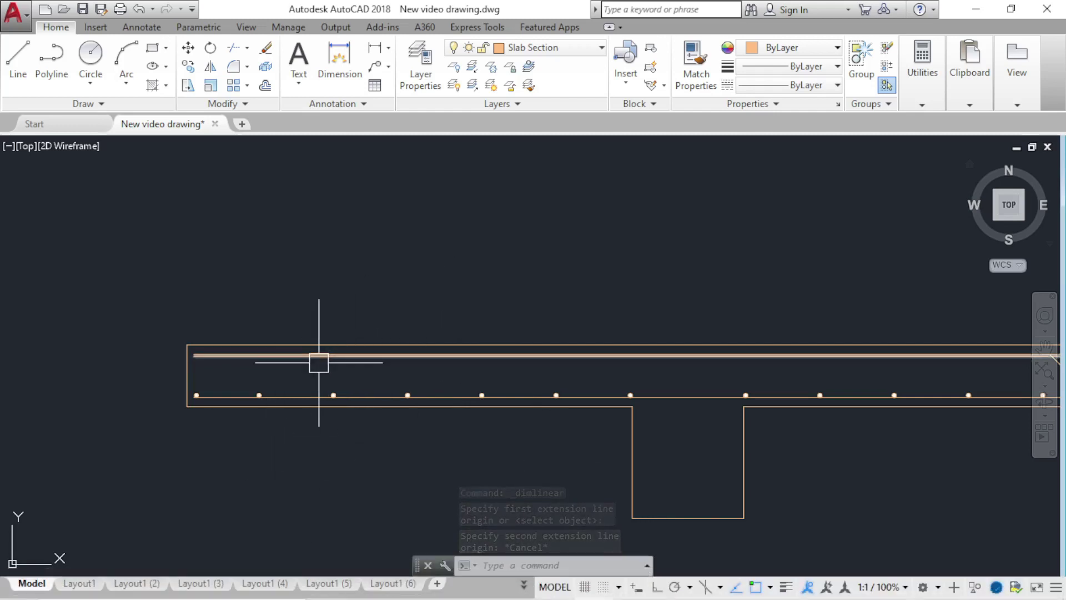
# - Zoom and pan over the slab plans, their titles and the upper slab plan's grid
pyautogui.scroll(-3, 277, 350)
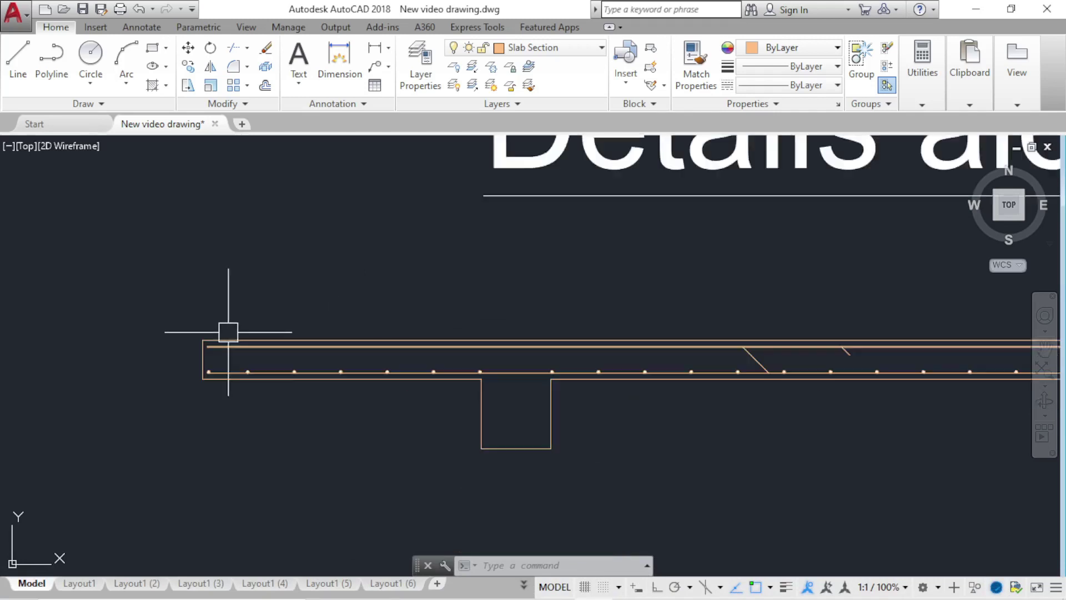
pyautogui.scroll(-2, 381, 405)
pyautogui.scroll(-2, 289, 400)
pyautogui.moveTo(289, 399); pyautogui.dragTo(192, 433, button='middle')
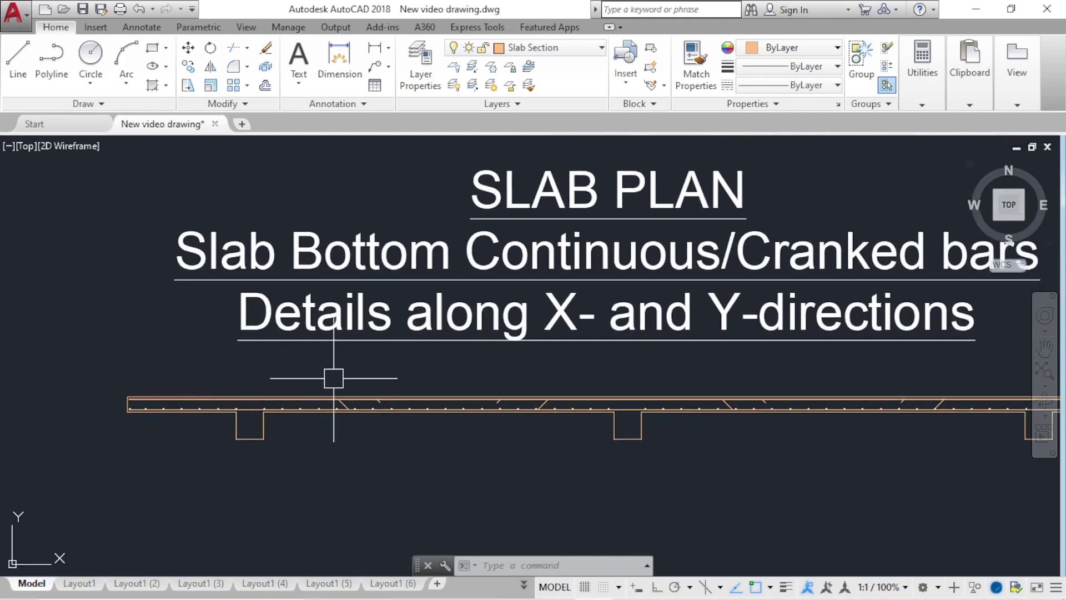
pyautogui.moveTo(383, 362)
pyautogui.mouseDown(button='middle')
pyautogui.moveTo(393, 443)
pyautogui.moveTo(397, 347)
pyautogui.moveTo(386, 408)
pyautogui.mouseUp(button='middle')
pyautogui.scroll(-4, 383, 412)
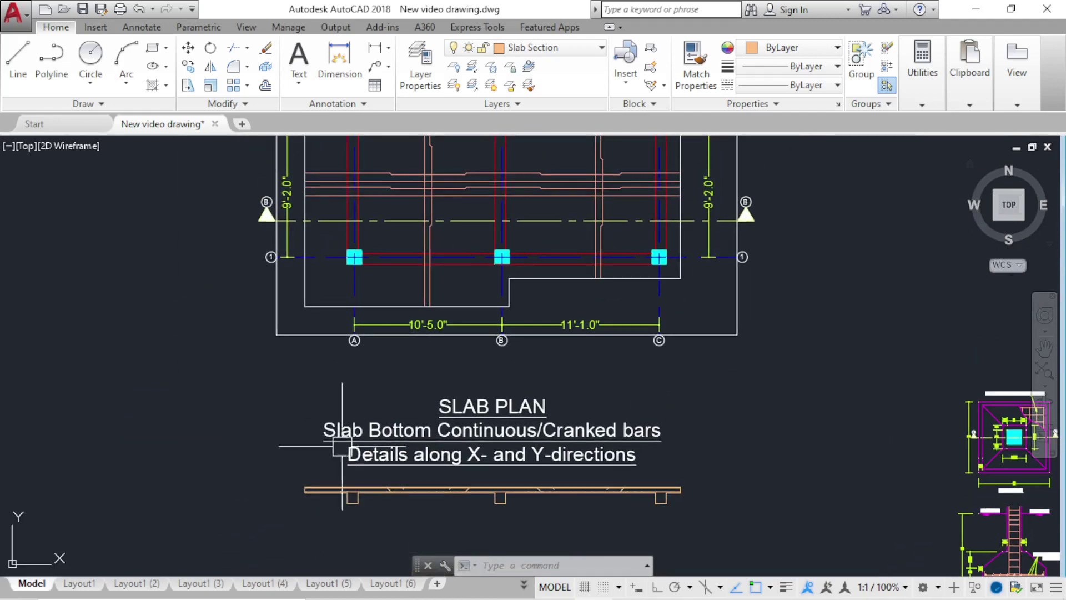
pyautogui.scroll(-3, 333, 471)
pyautogui.scroll(-2, 310, 344)
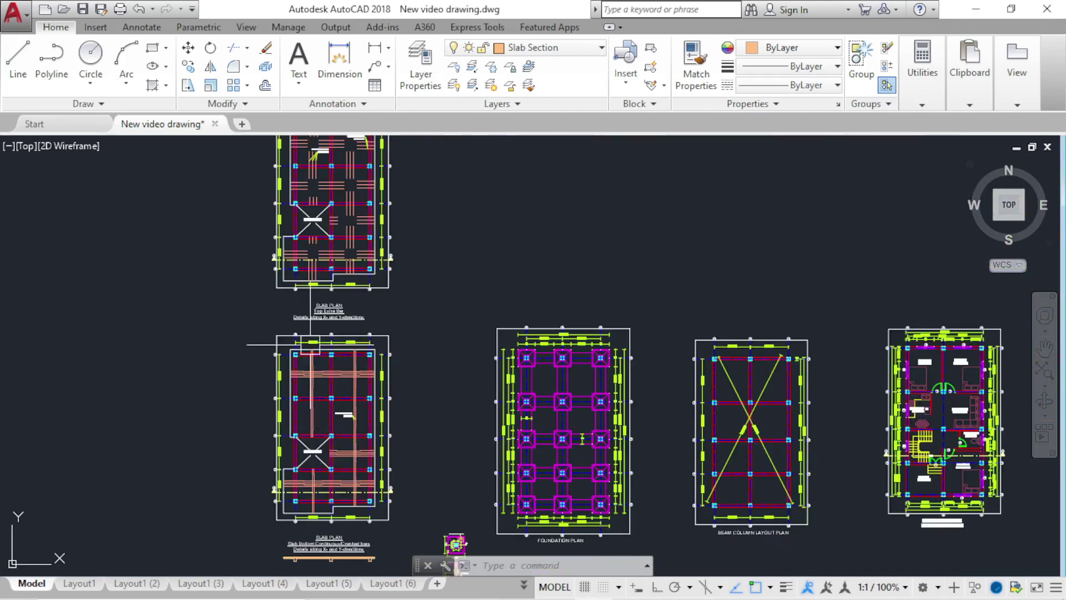
pyautogui.scroll(2, 310, 311)
pyautogui.scroll(3, 322, 278)
pyautogui.scroll(3, 355, 269)
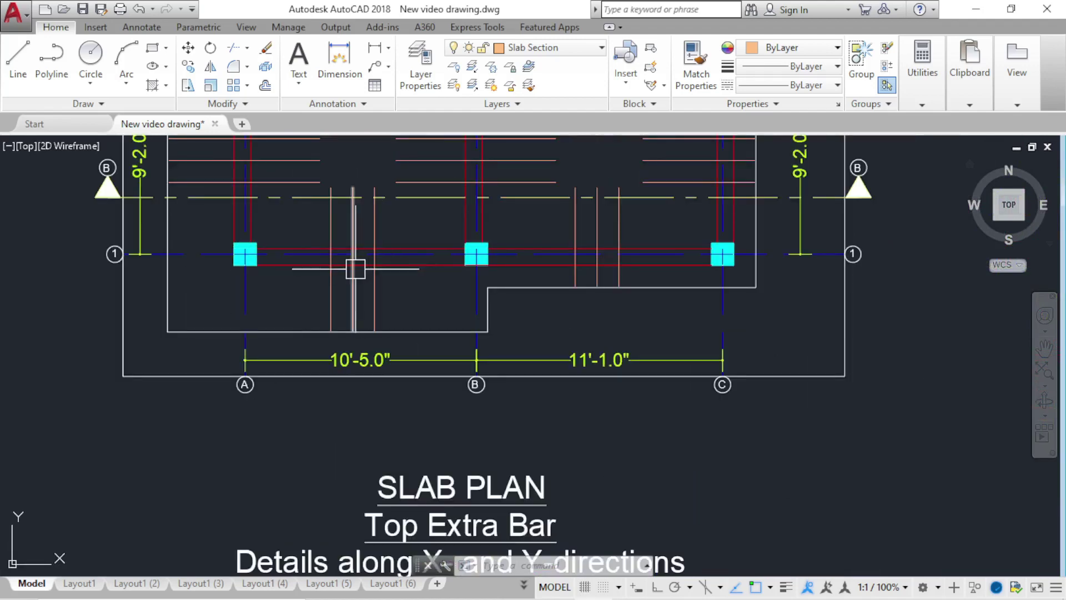
pyautogui.moveTo(278, 207); pyautogui.dragTo(464, 288, button='middle')
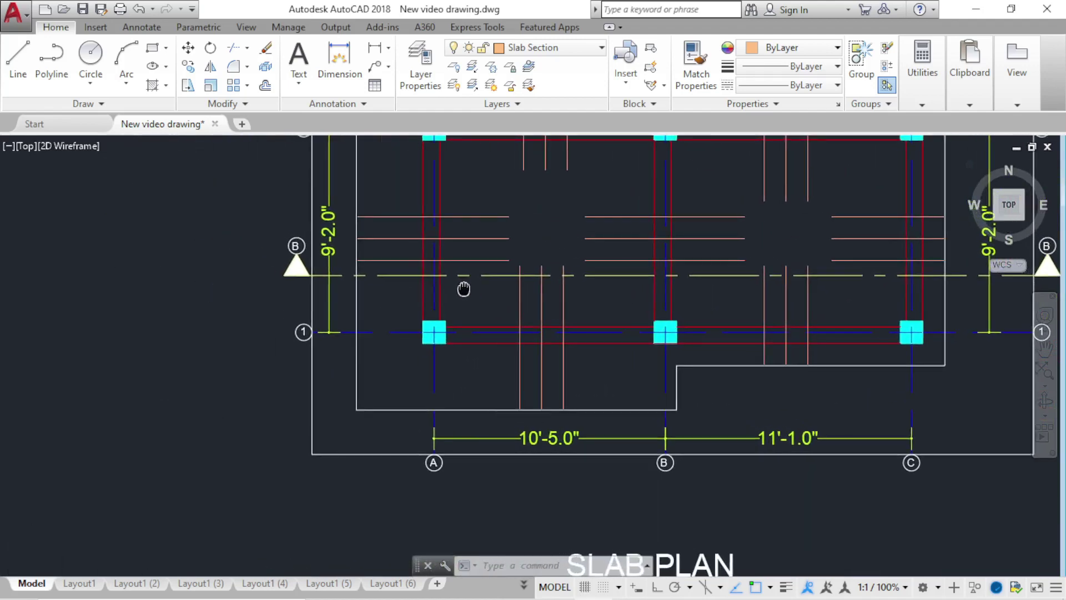
pyautogui.keyDown('ctrl'); pyautogui.scroll(-3, 368, 340); pyautogui.keyUp('ctrl')
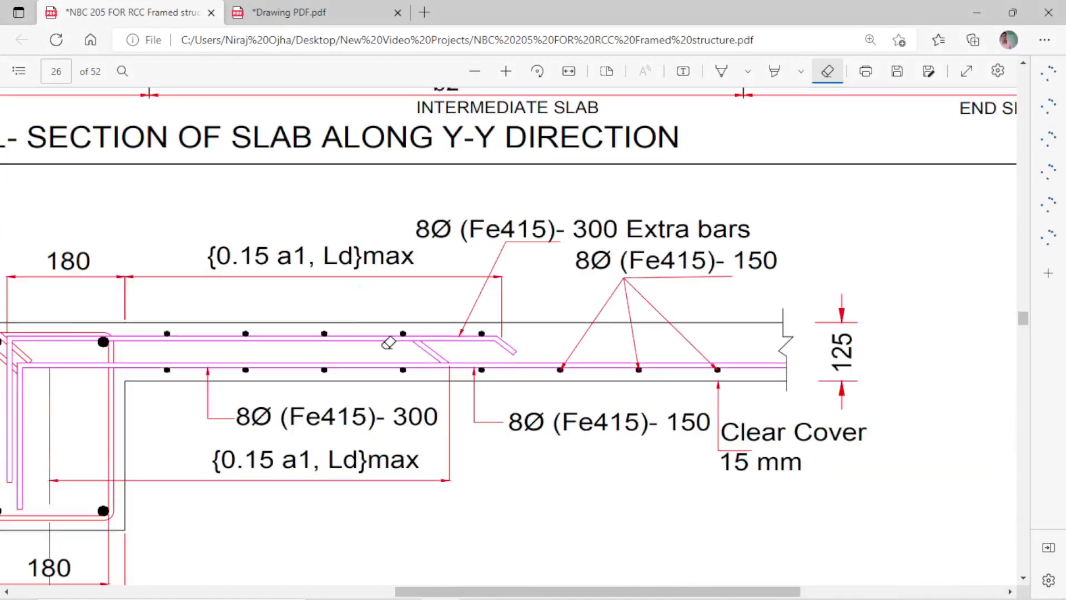
# - Zoom through the PDF's L-section and edge slab details, then return to AutoCAD
pyautogui.keyDown('ctrl'); pyautogui.scroll(-1, 580, 335); pyautogui.keyUp('ctrl')
pyautogui.keyDown('ctrl'); pyautogui.scroll(2, 188, 330); pyautogui.keyUp('ctrl')
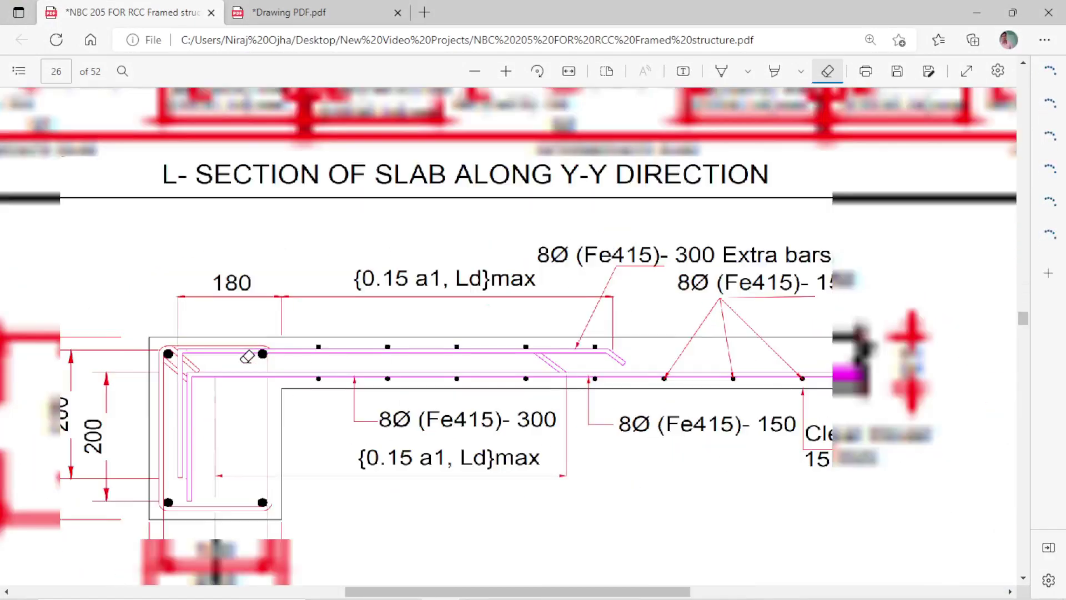
pyautogui.keyDown('ctrl'); pyautogui.scroll(-1, 245, 356); pyautogui.keyUp('ctrl')
pyautogui.keyDown('ctrl'); pyautogui.scroll(-1, 300, 330); pyautogui.keyUp('ctrl')
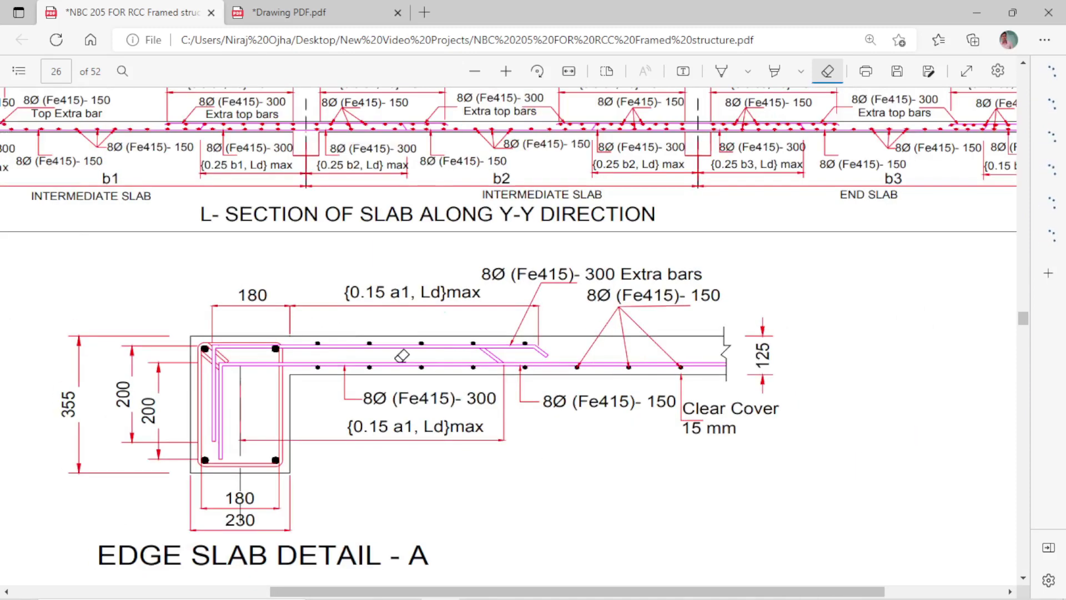
pyautogui.scroll(3, 402, 356)
pyautogui.keyDown('ctrl'); pyautogui.scroll(-2, 514, 367); pyautogui.keyUp('ctrl')
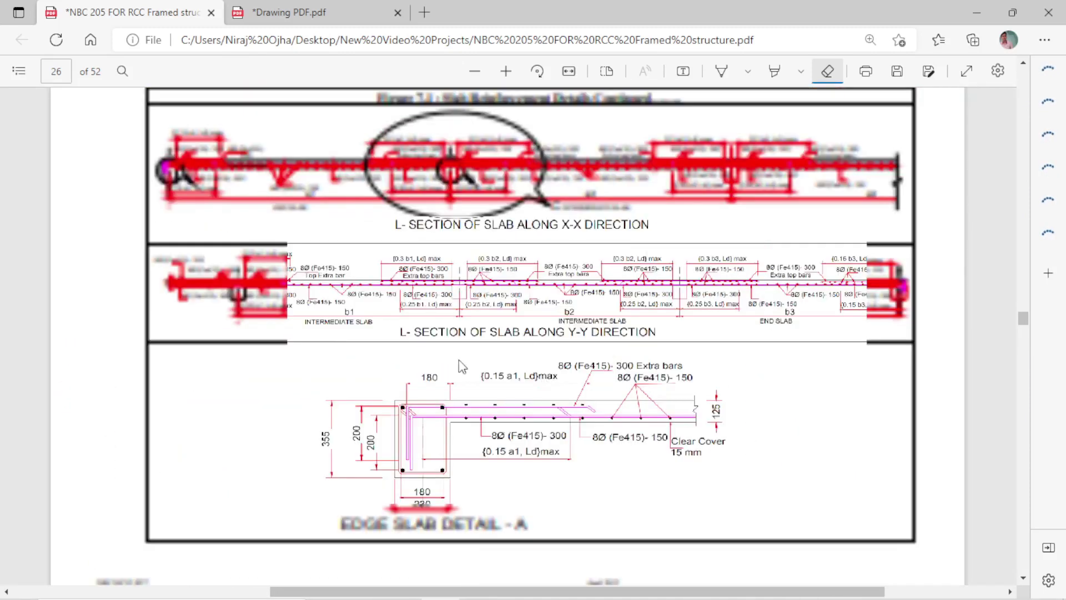
pyautogui.keyDown('ctrl'); pyautogui.scroll(1, 445, 333); pyautogui.keyUp('ctrl')
pyautogui.keyDown('ctrl'); pyautogui.scroll(2, 360, 294); pyautogui.keyUp('ctrl')
pyautogui.keyDown('ctrl'); pyautogui.scroll(2, 265, 259); pyautogui.keyUp('ctrl')
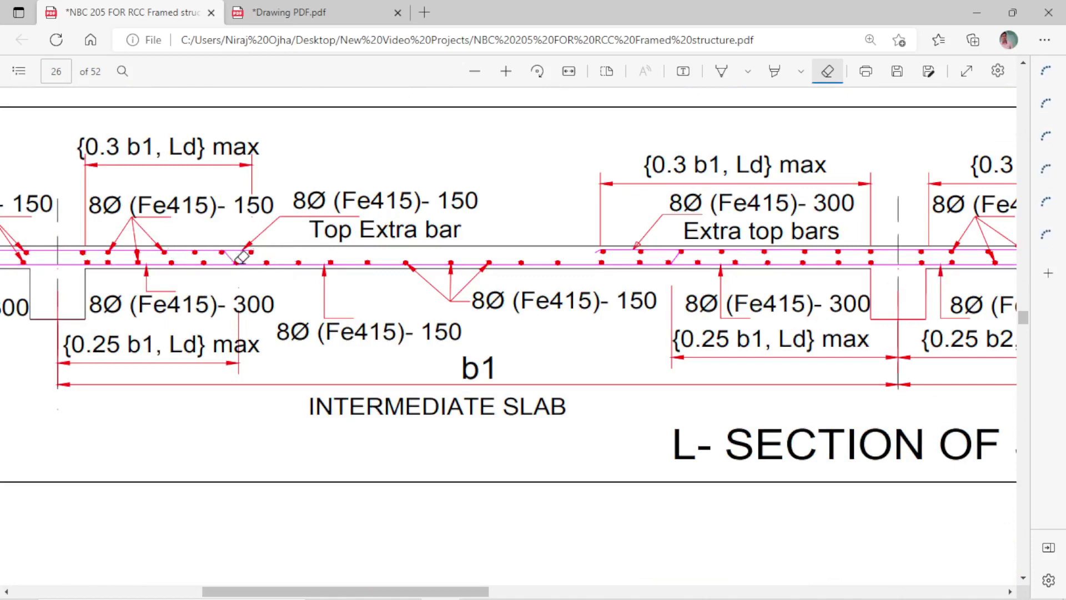
pyautogui.keyDown('ctrl'); pyautogui.scroll(-2, 421, 294); pyautogui.keyUp('ctrl')
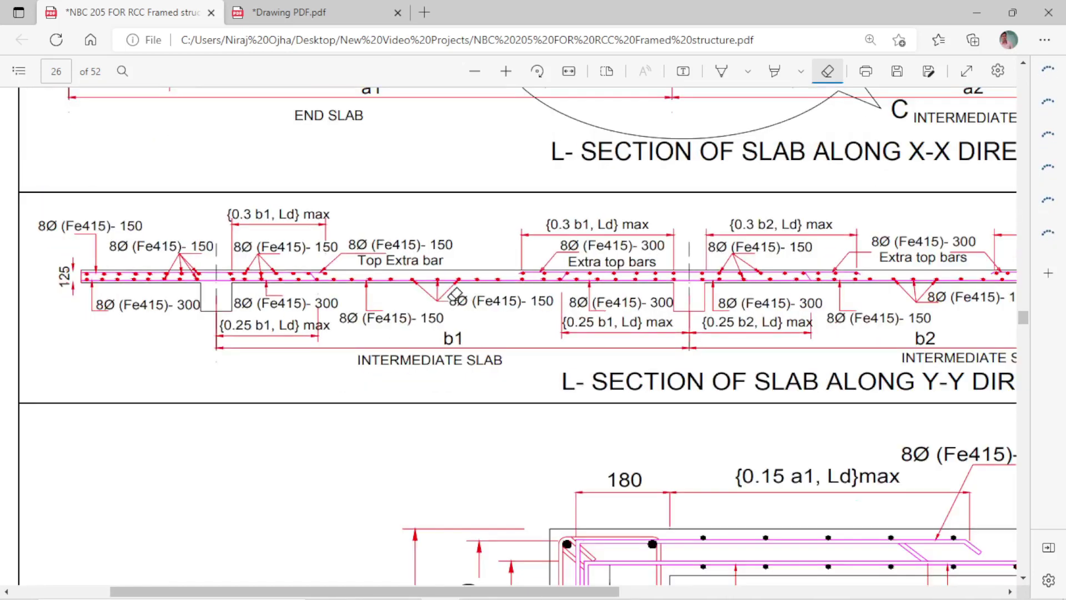
pyautogui.keyDown('ctrl'); pyautogui.scroll(-1, 454, 299); pyautogui.keyUp('ctrl')
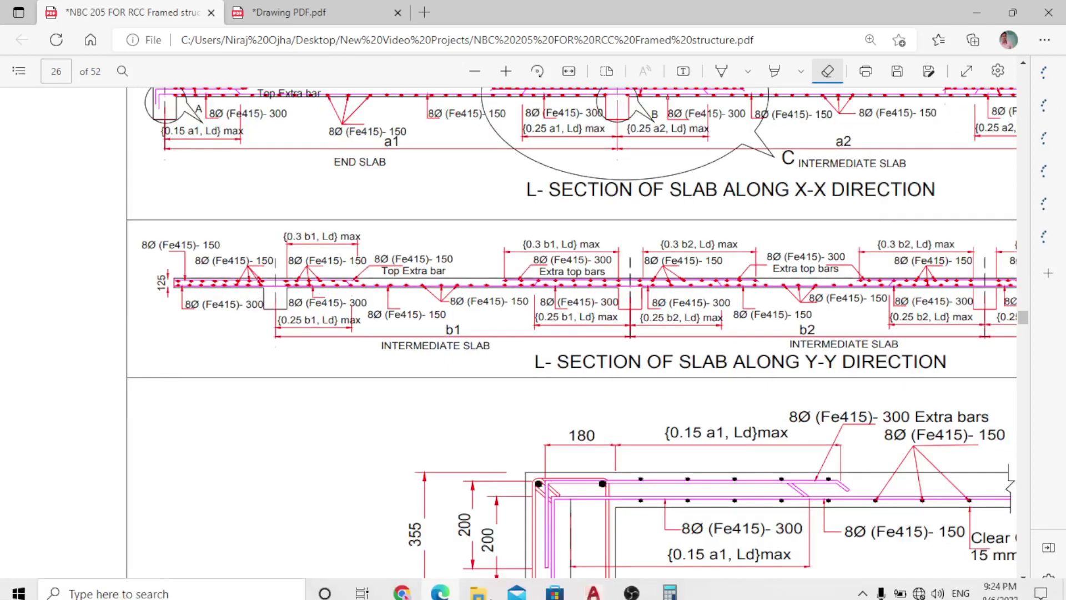
pyautogui.click(593, 584)
pyautogui.scroll(-3, 523, 511)
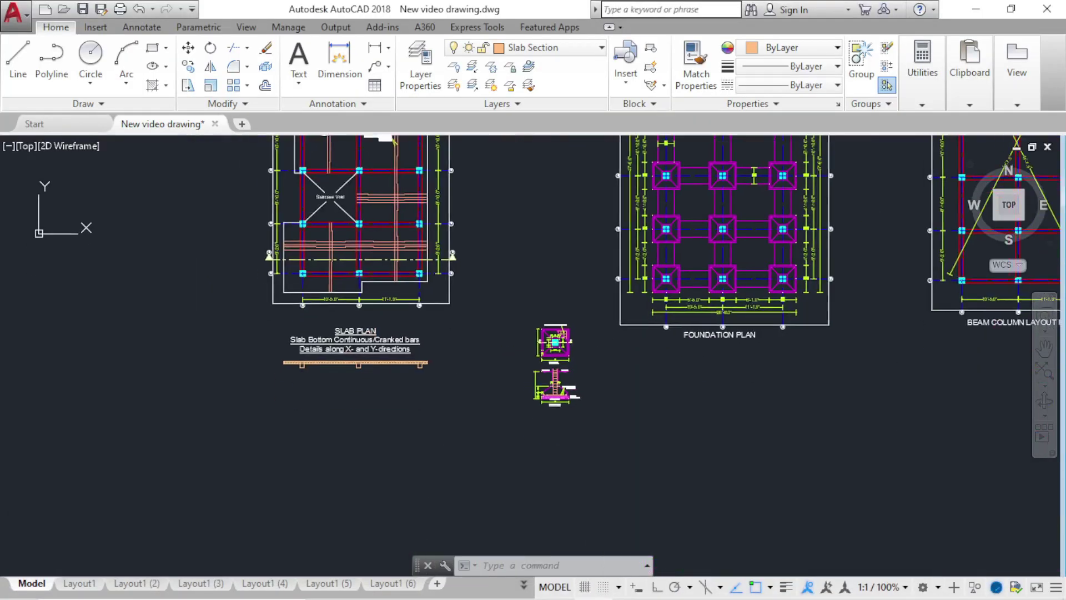
# - Window-select the leftmost bar dot on the slab section's bottom bar
pyautogui.scroll(-2, 533, 355)
pyautogui.scroll(8, 166, 356)
pyautogui.moveTo(316, 309); pyautogui.dragTo(659, 355, button='middle')
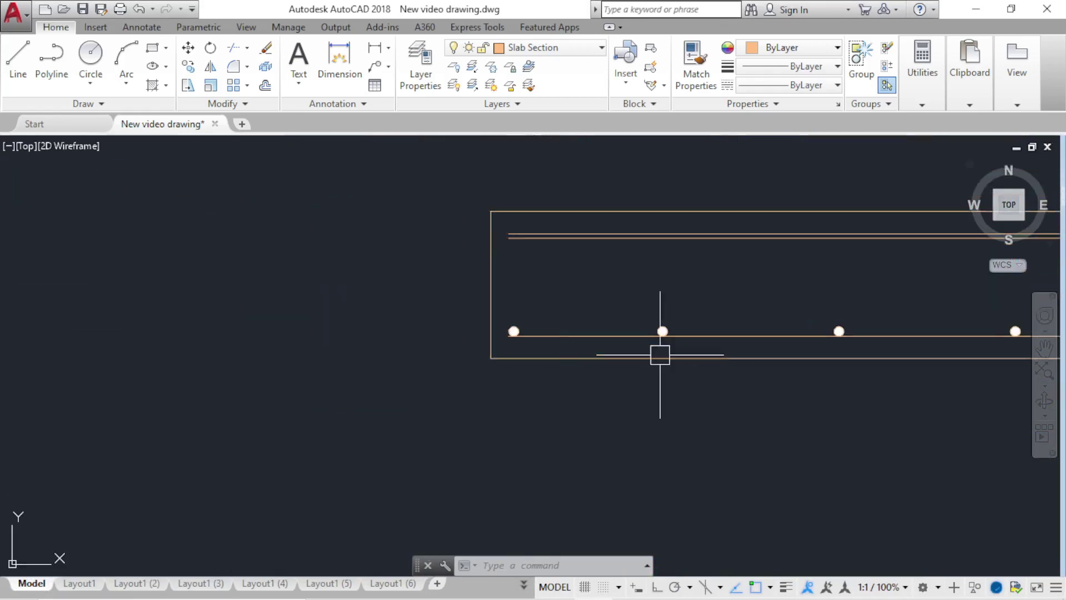
pyautogui.scroll(4, 490, 333)
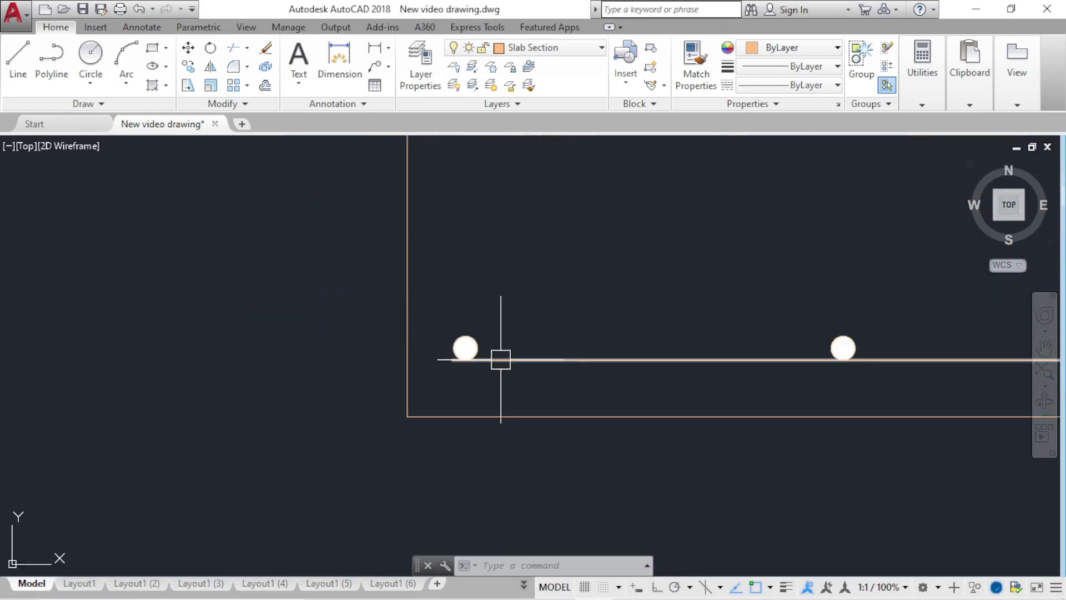
pyautogui.scroll(4, 466, 354)
pyautogui.click(407, 275)
pyautogui.click(638, 399)
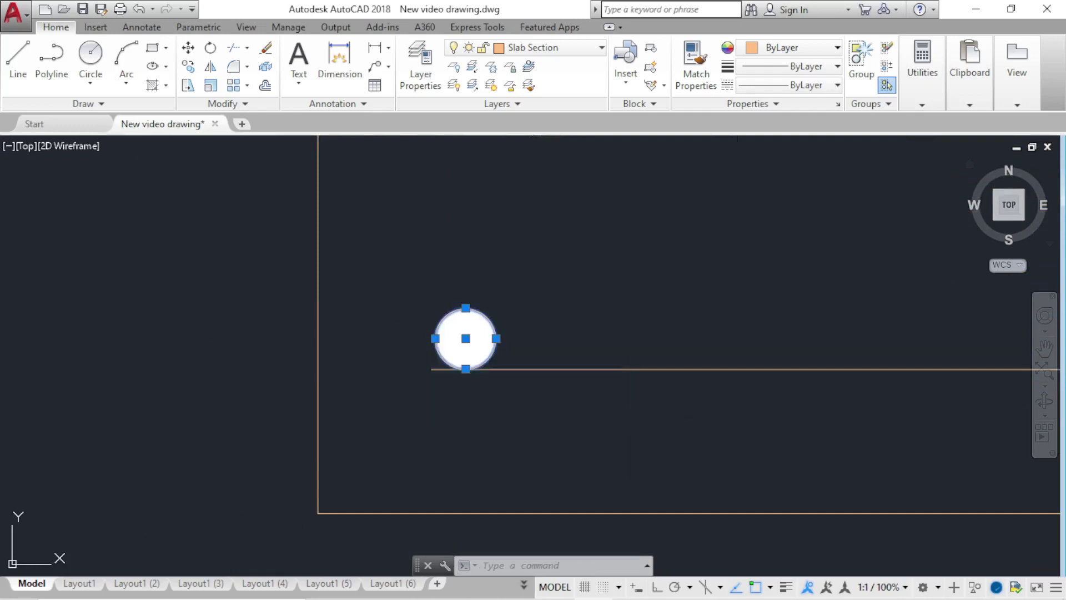
pyautogui.scroll(2, 635, 422)
pyautogui.moveTo(635, 421); pyautogui.dragTo(398, 290, button='middle')
# - Copy the bar dot from its top point to just under the top bar lines
pyautogui.write('cp')
pyautogui.press('Return')
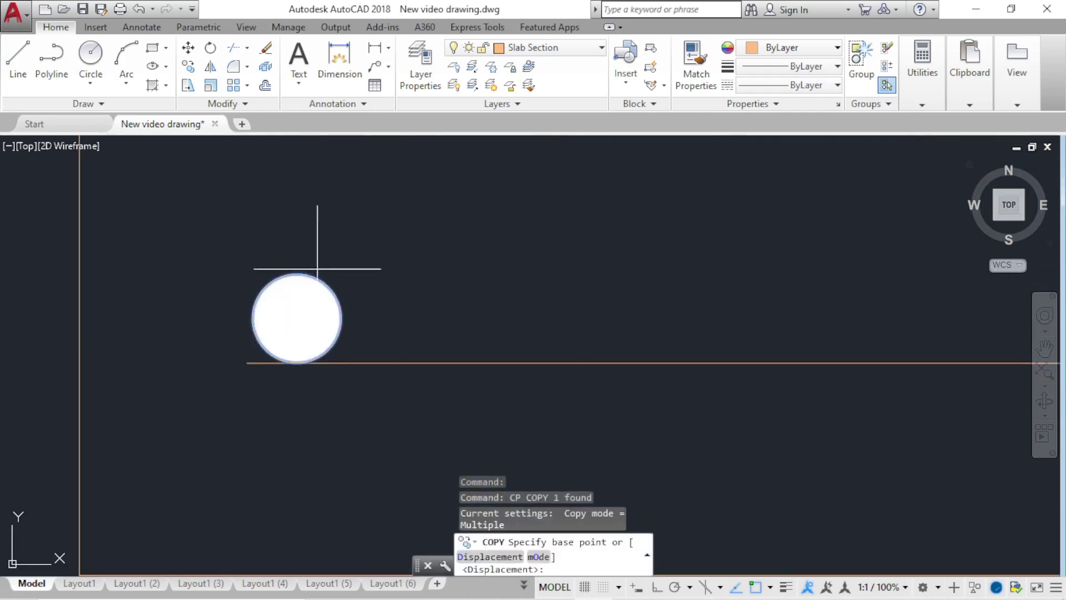
pyautogui.click(297, 273)
pyautogui.scroll(-8, 297, 289)
pyautogui.scroll(-2, 298, 250)
pyautogui.scroll(3, 297, 222)
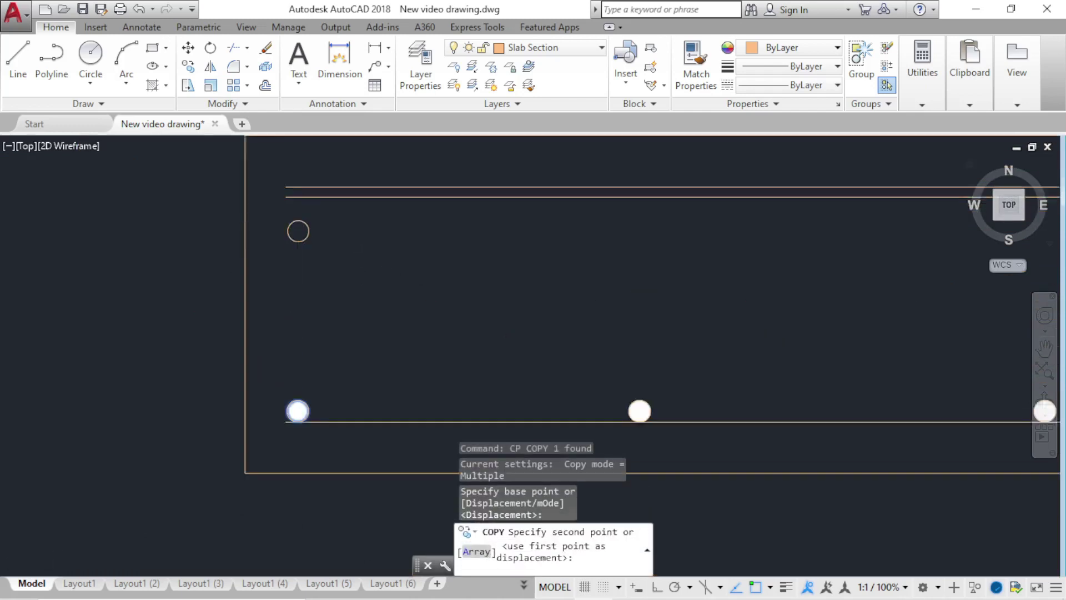
pyautogui.scroll(2, 304, 200)
pyautogui.scroll(2, 295, 182)
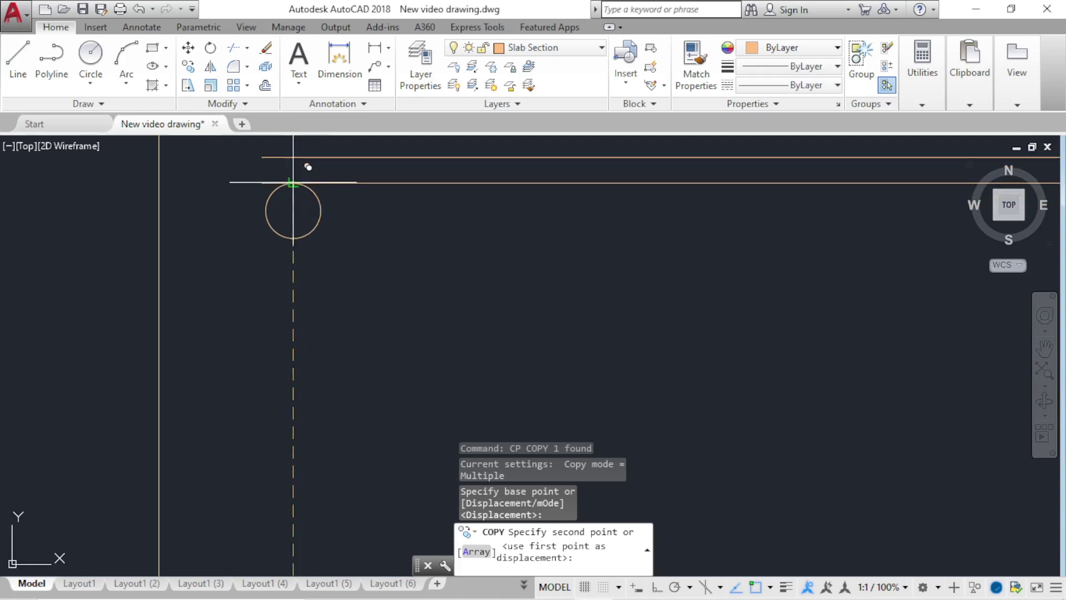
pyautogui.click(293, 182)
pyautogui.scroll(-2, 423, 260)
pyautogui.scroll(-2, 309, 276)
pyautogui.press('Escape')
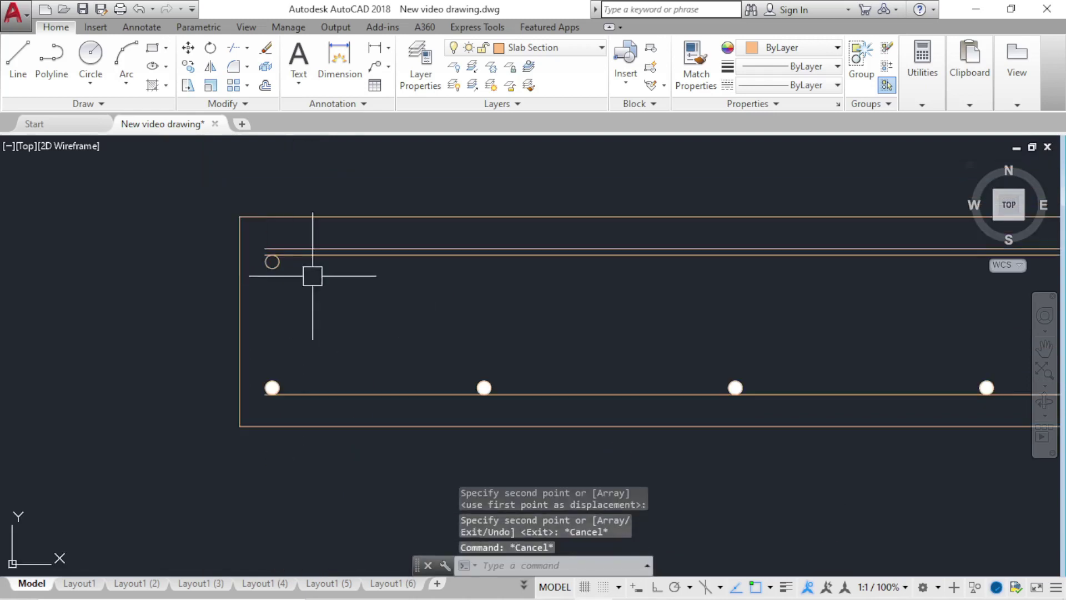
# - Check the copied bar dot, then pan over to the top bar lines
pyautogui.scroll(1, 298, 329)
pyautogui.scroll(3, 238, 280)
pyautogui.scroll(4, 238, 241)
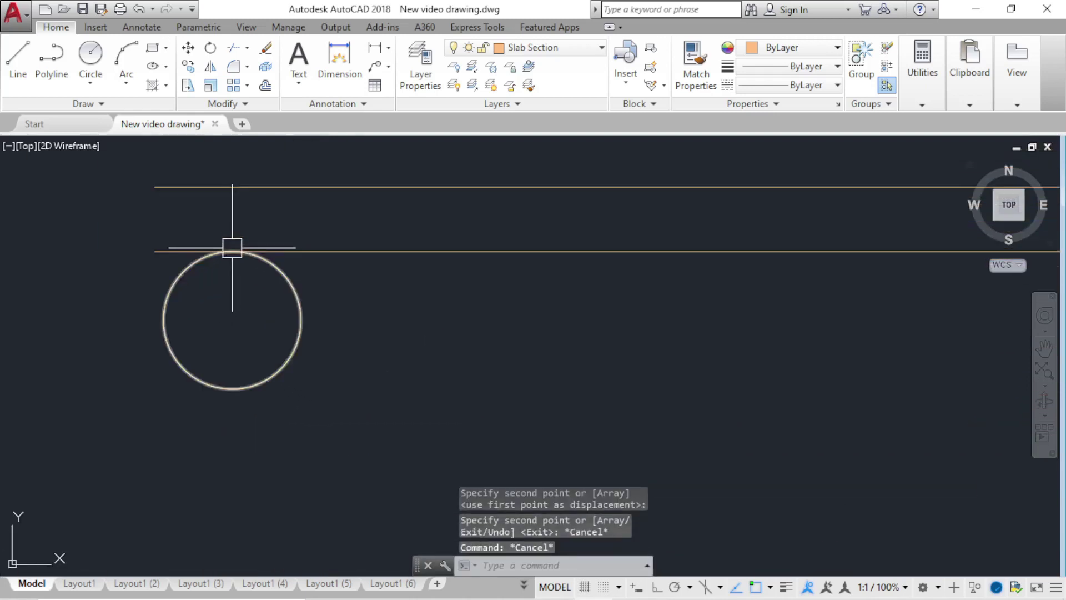
pyautogui.click(300, 288)
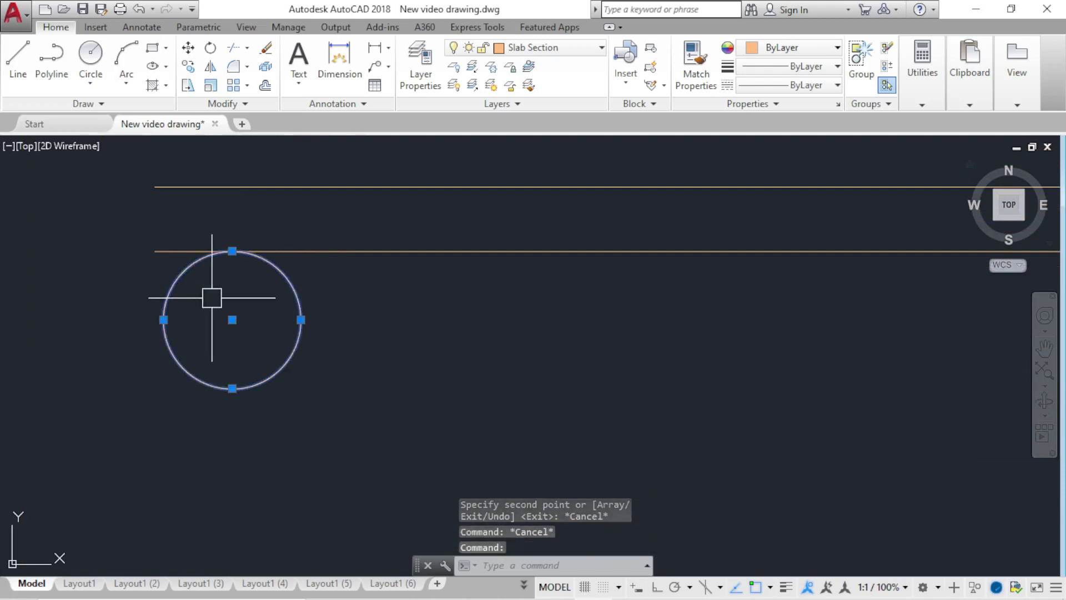
pyautogui.moveTo(363, 209); pyautogui.dragTo(283, 316, button='middle')
pyautogui.press('Escape')
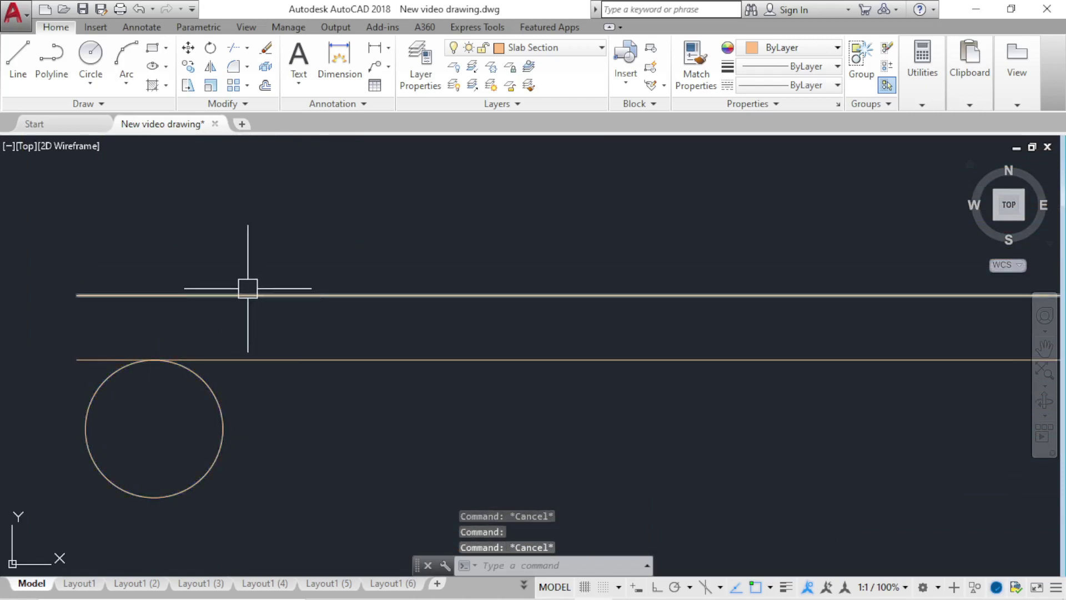
pyautogui.scroll(-5, 261, 344)
pyautogui.moveTo(281, 388); pyautogui.dragTo(190, 412, button='middle')
# - Offset the top bar line 0.16 upward
pyautogui.write('o')
pyautogui.press('Return')
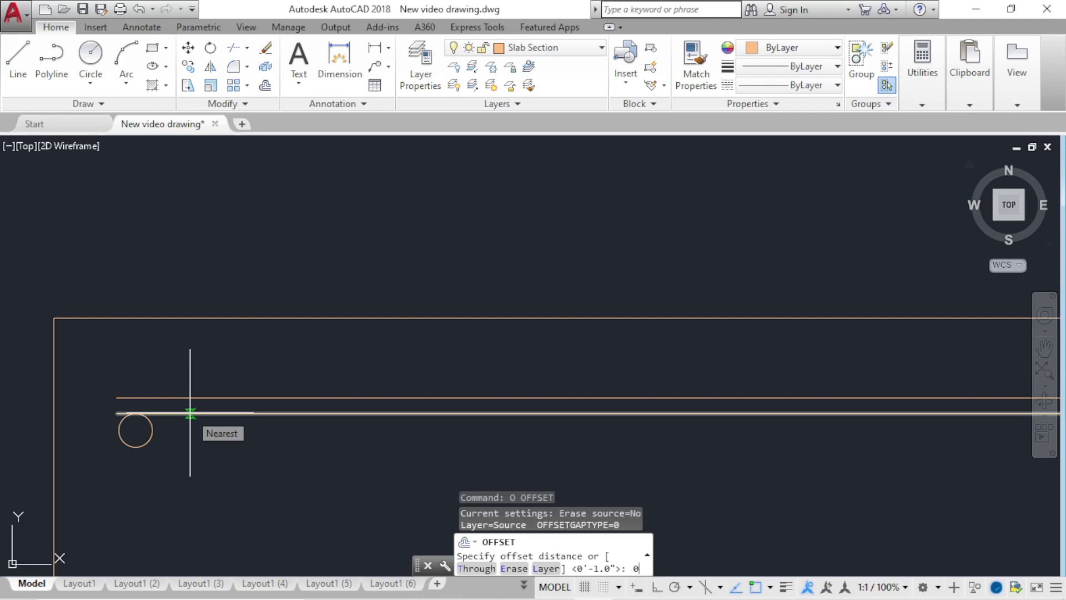
pyautogui.write('.16')
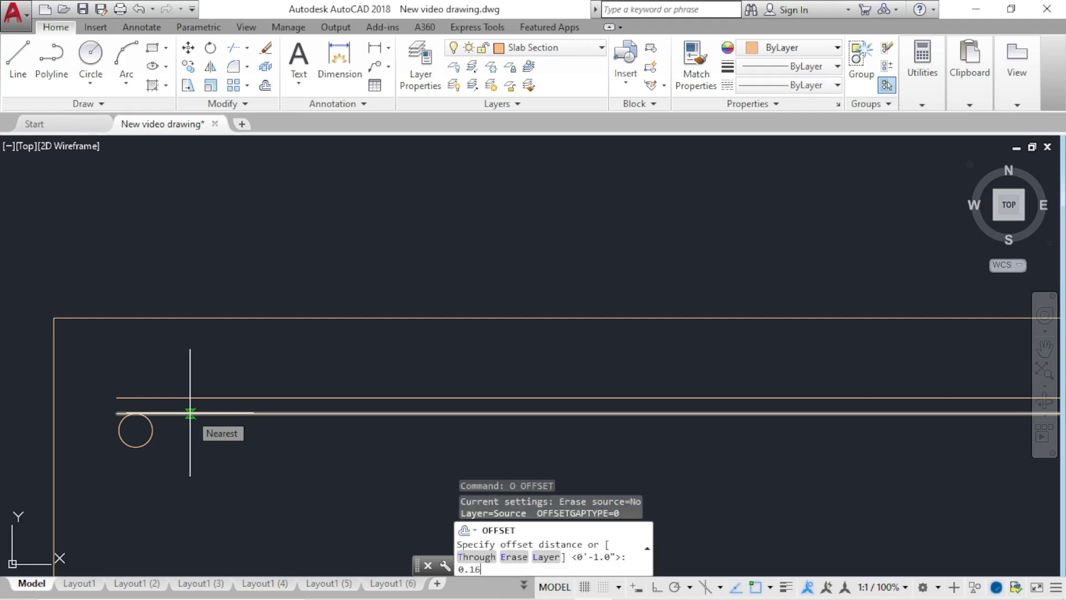
pyautogui.press('Return')
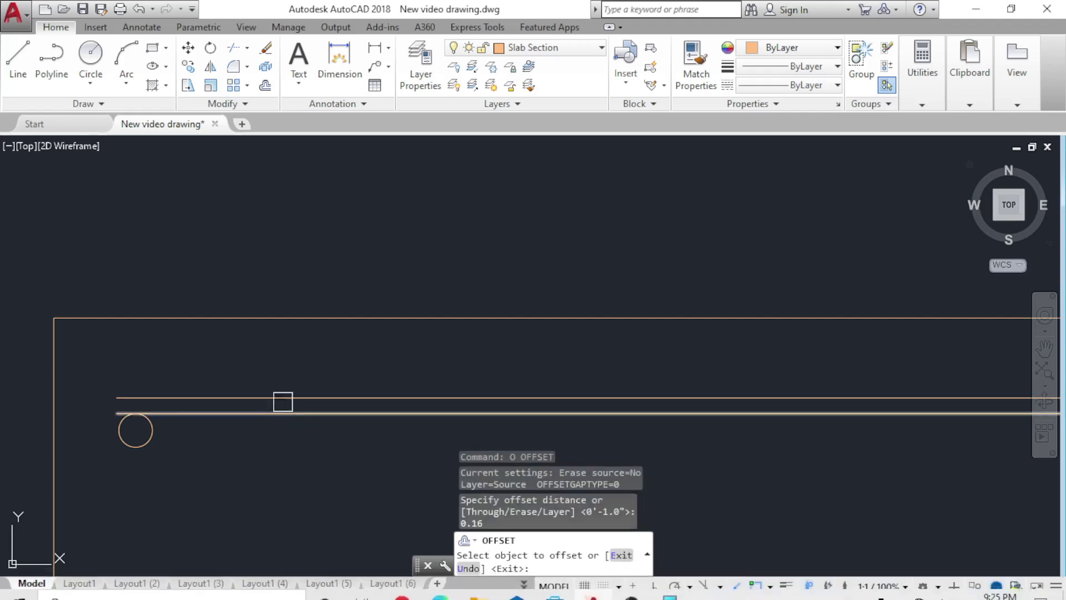
pyautogui.click(282, 398)
pyautogui.click(289, 343)
pyautogui.press('Escape')
# - Erase the uppermost of the three lines above the copied bar dot
pyautogui.scroll(3, 216, 407)
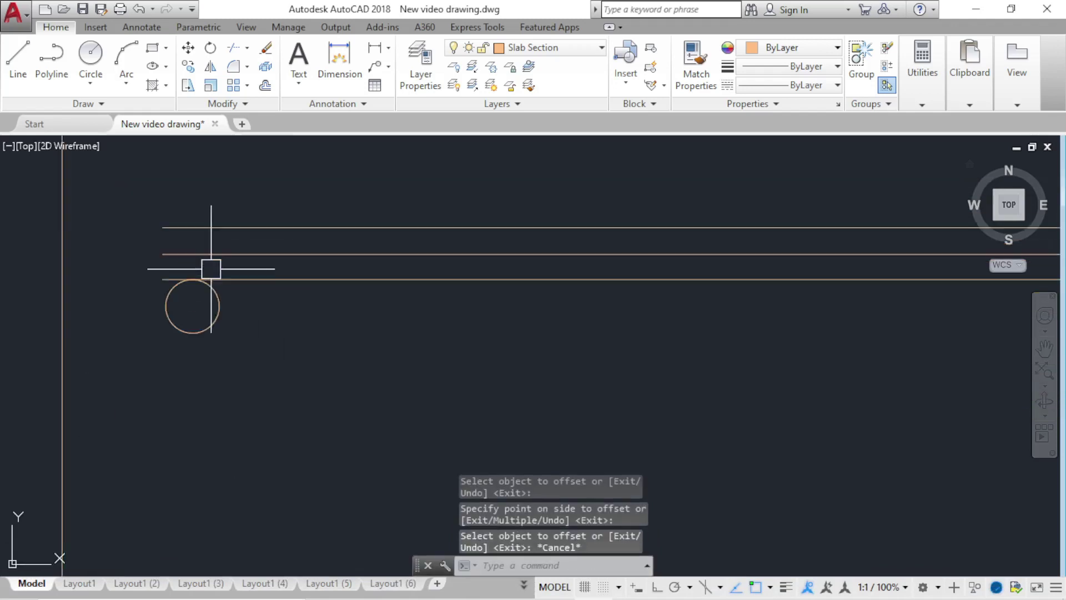
pyautogui.scroll(3, 209, 267)
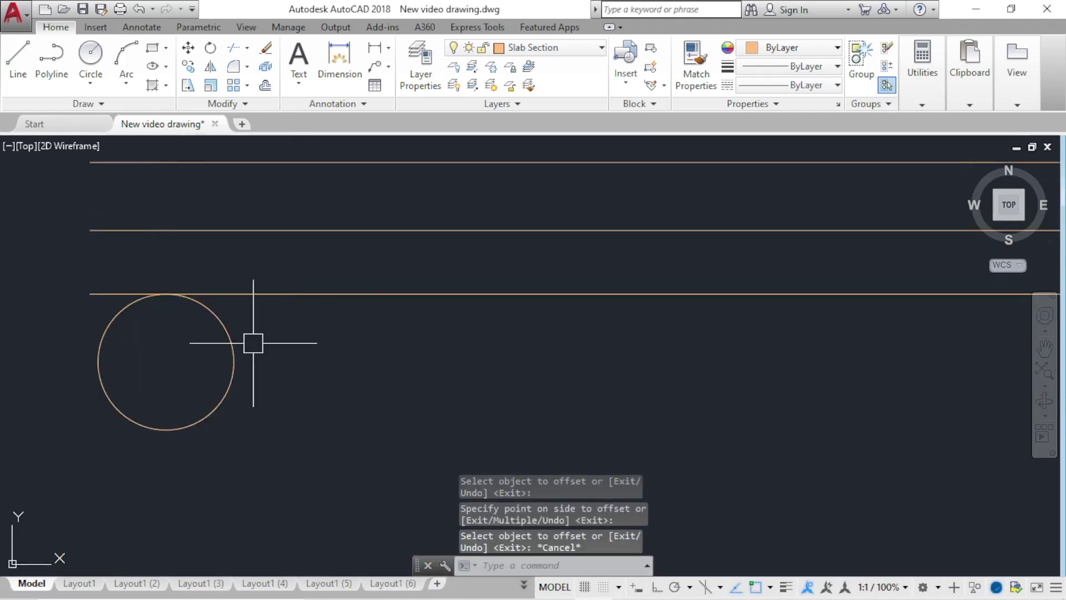
pyautogui.scroll(-5, 302, 384)
pyautogui.moveTo(302, 384)
pyautogui.mouseDown(button='middle')
pyautogui.moveTo(343, 364)
pyautogui.moveTo(268, 366)
pyautogui.mouseUp(button='middle')
pyautogui.scroll(5, 255, 361)
pyautogui.scroll(-5, 248, 318)
pyautogui.scroll(5, 269, 367)
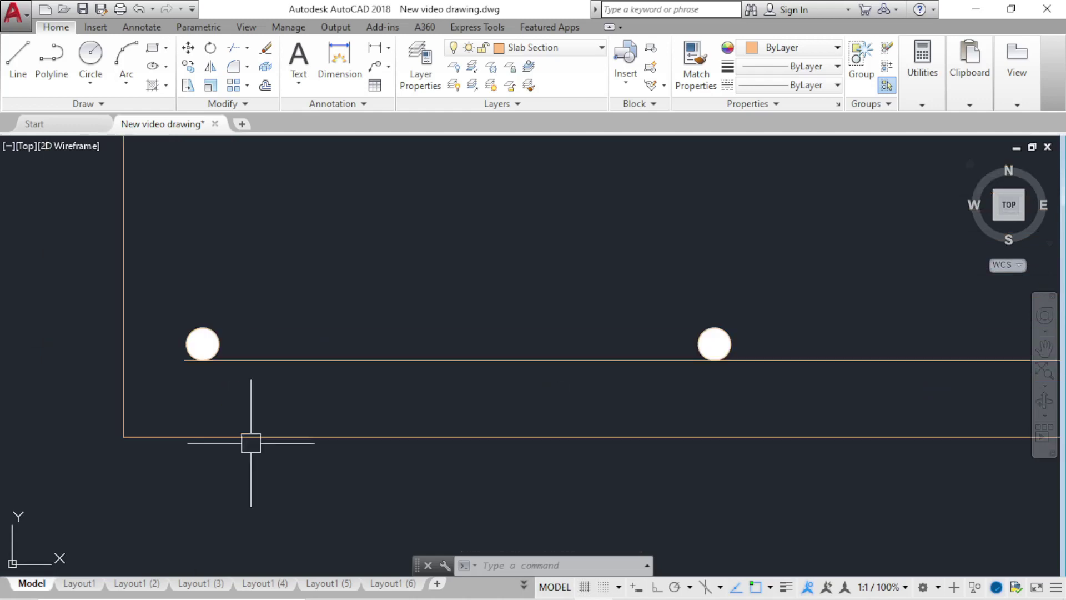
pyautogui.scroll(-5, 203, 416)
pyautogui.scroll(5, 257, 281)
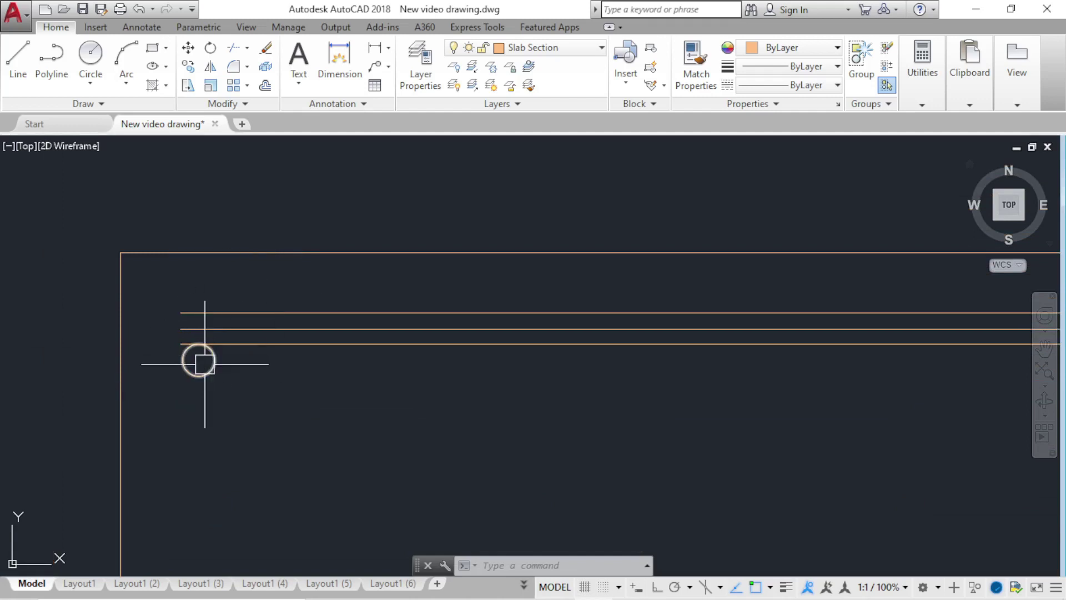
pyautogui.scroll(4, 191, 359)
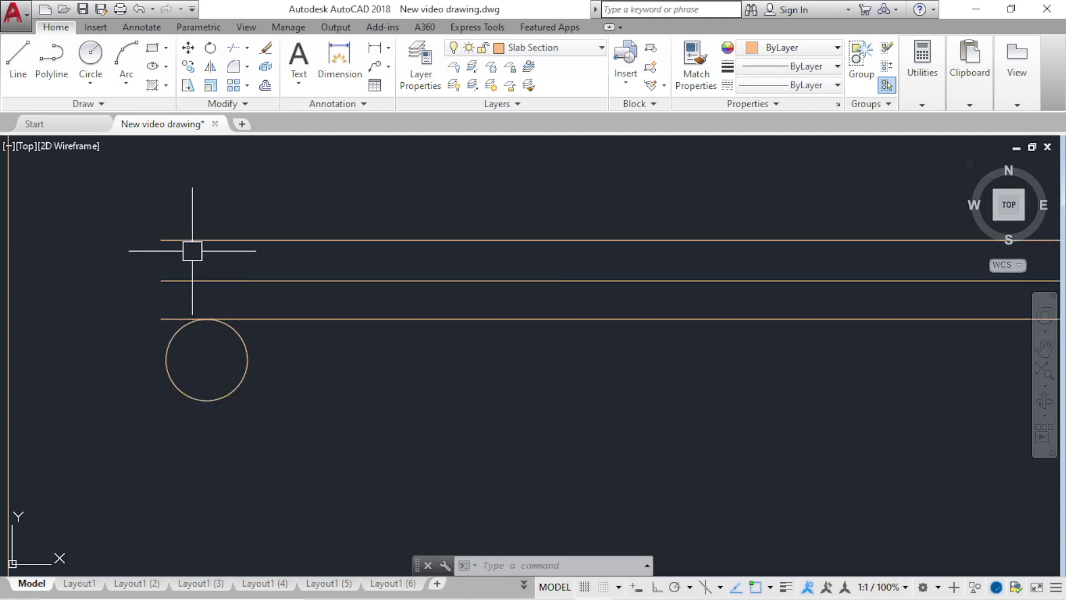
pyautogui.scroll(-2, 97, 301)
pyautogui.moveTo(151, 300)
pyautogui.mouseDown(button='middle')
pyautogui.moveTo(71, 331)
pyautogui.moveTo(301, 322)
pyautogui.mouseUp(button='middle')
pyautogui.click(337, 277)
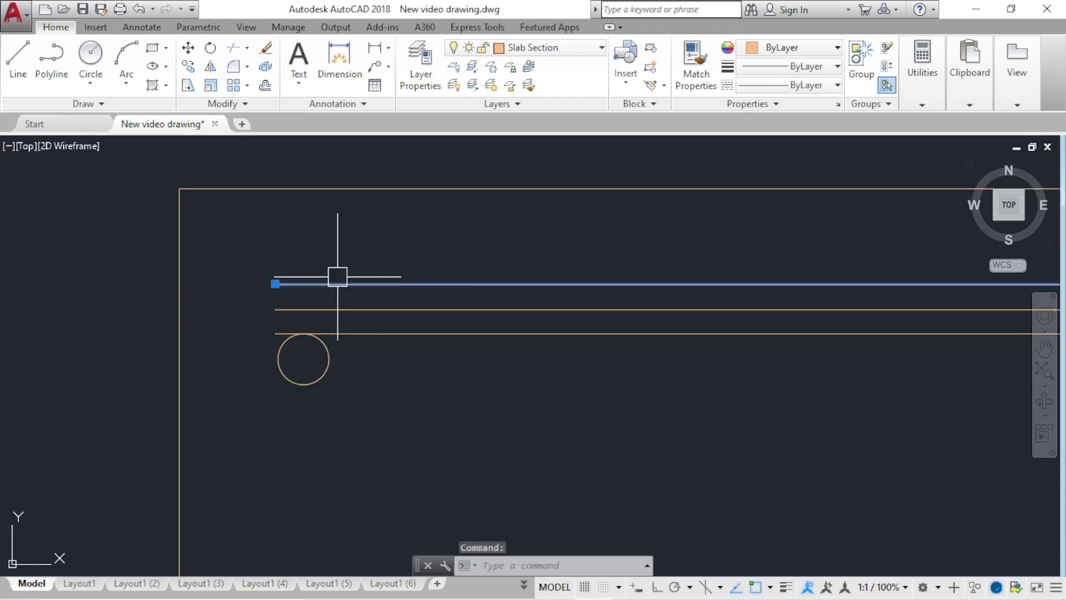
pyautogui.press('Delete')
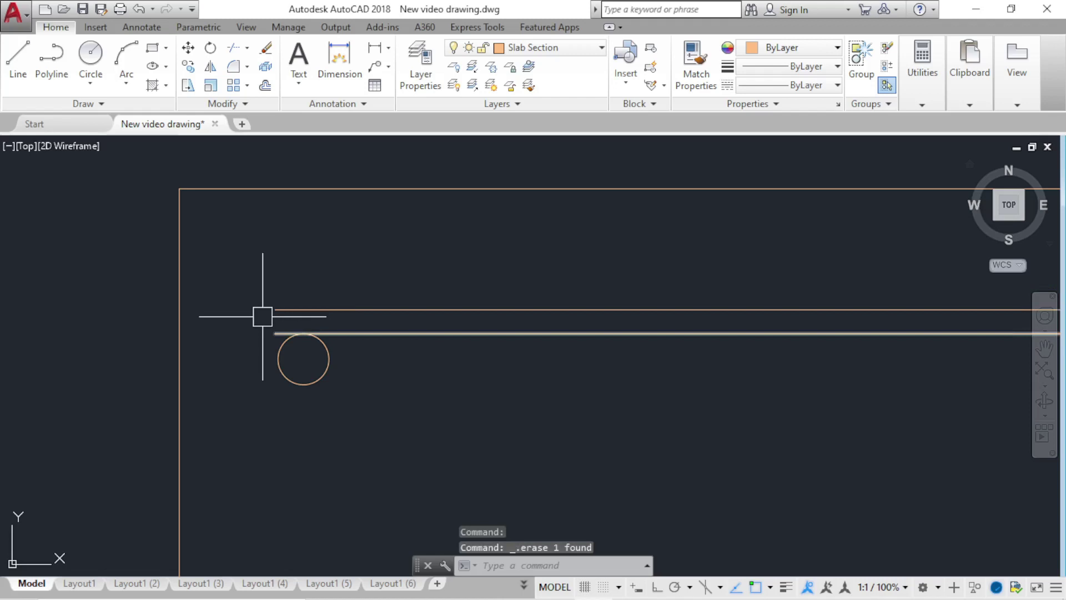
pyautogui.scroll(-4, 612, 274)
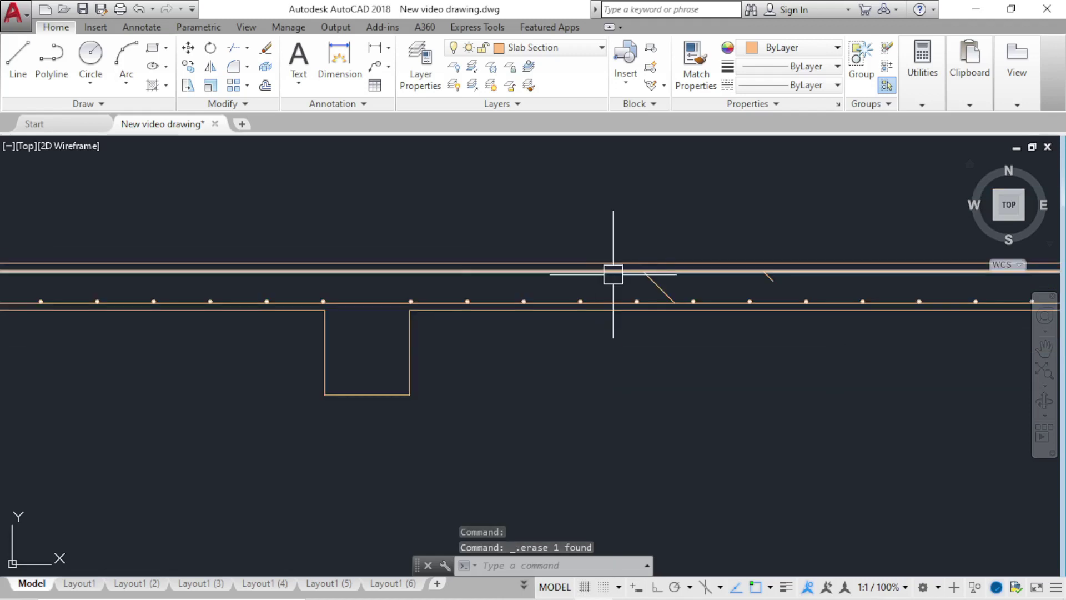
pyautogui.scroll(4, 613, 273)
# - Select the long top bar line, then clear the selection
pyautogui.click(295, 230)
pyautogui.scroll(-4, 295, 230)
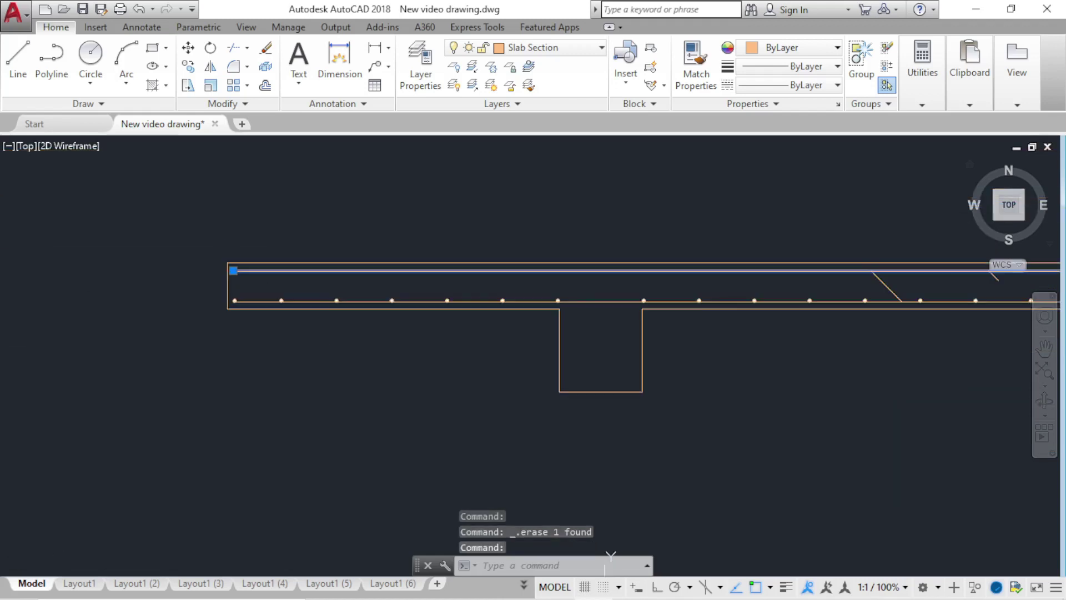
pyautogui.scroll(3, 630, 317)
pyautogui.scroll(3, 424, 288)
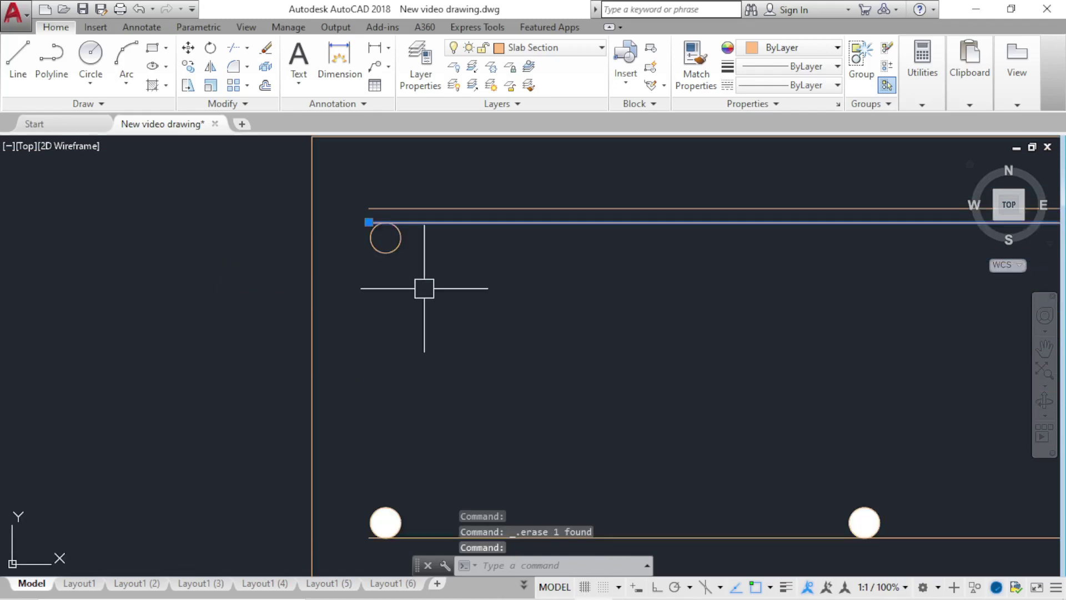
pyautogui.press('Escape')
pyautogui.scroll(-5, 255, 248)
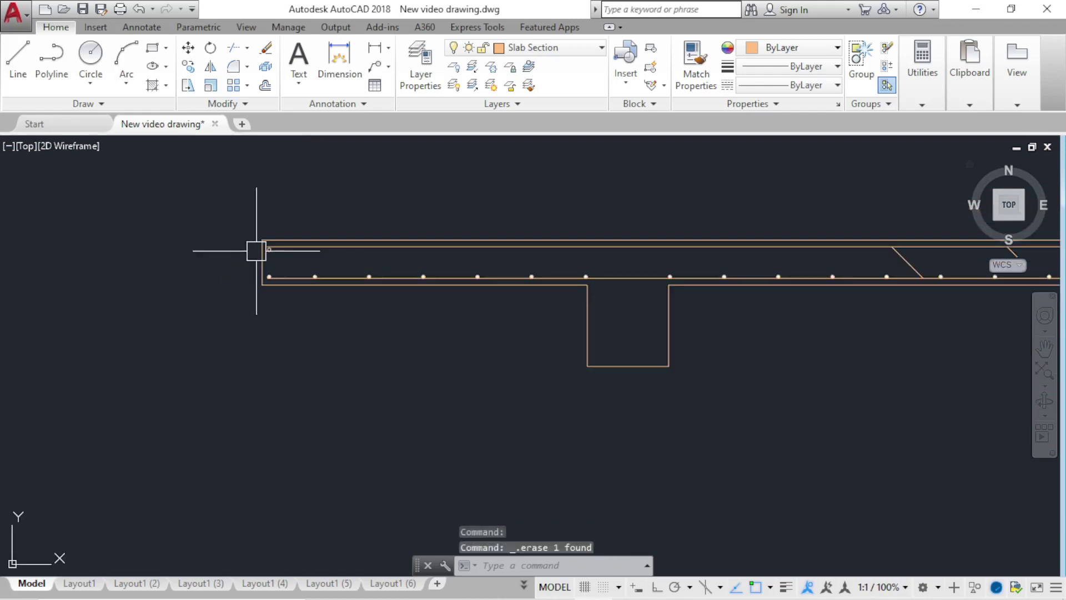
pyautogui.scroll(5, 276, 257)
pyautogui.scroll(3, 171, 166)
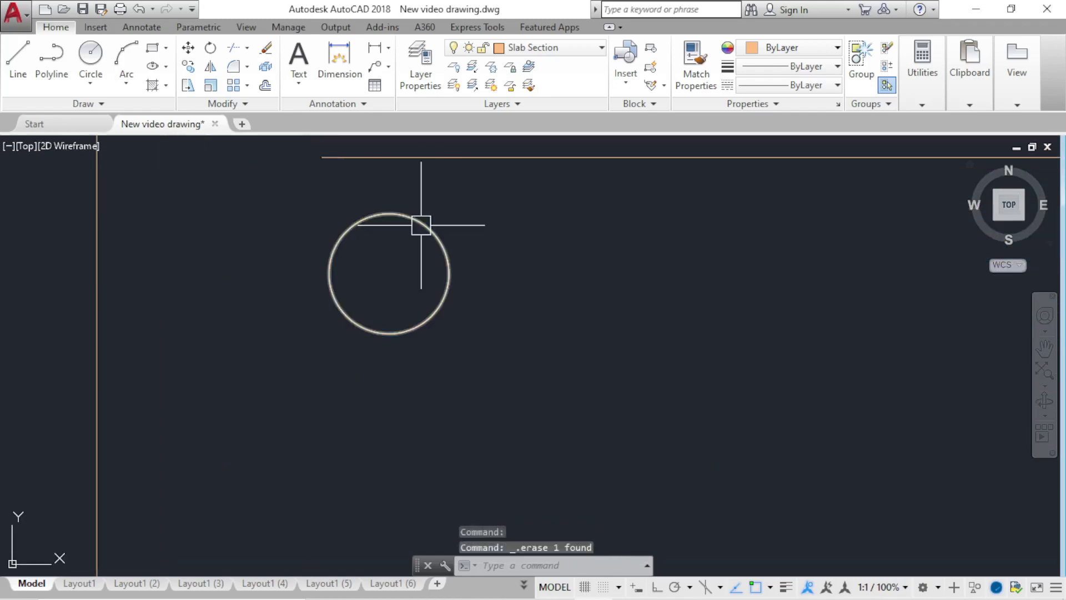
# - Move the top-left bar circle by its top point to just under the top line's left end
pyautogui.click(392, 218)
pyautogui.write('m')
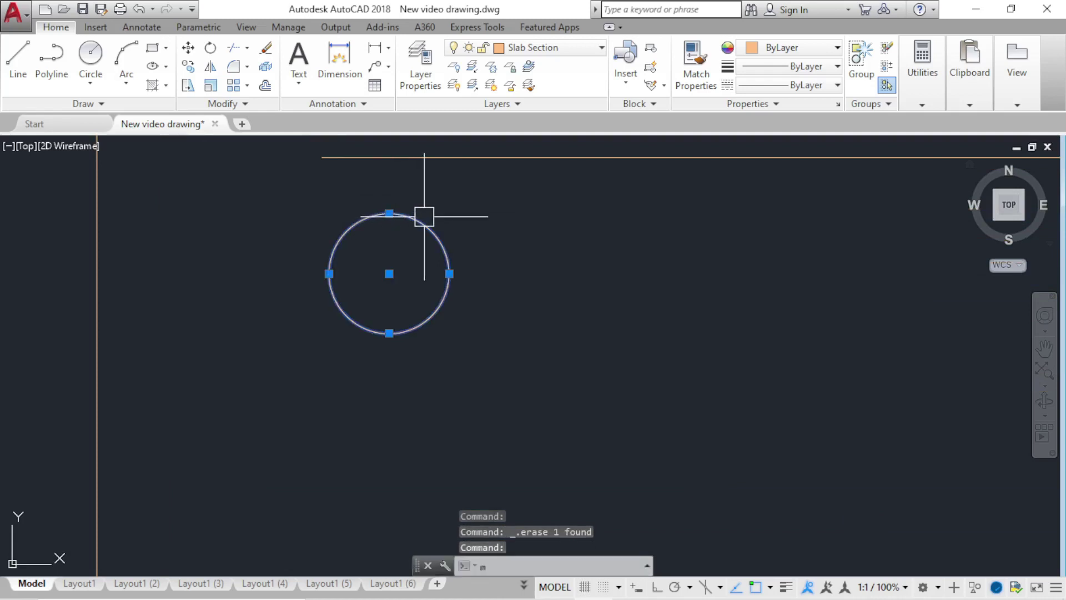
pyautogui.press('Return')
pyautogui.click(389, 213)
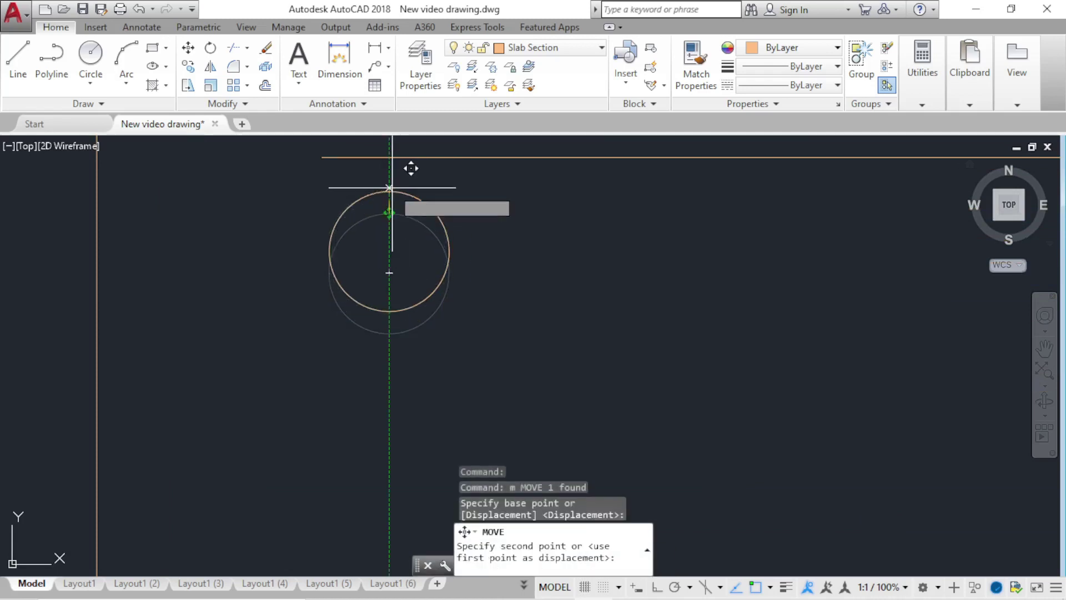
pyautogui.scroll(-8, 245, 264)
pyautogui.moveTo(246, 265); pyautogui.dragTo(179, 278, button='middle')
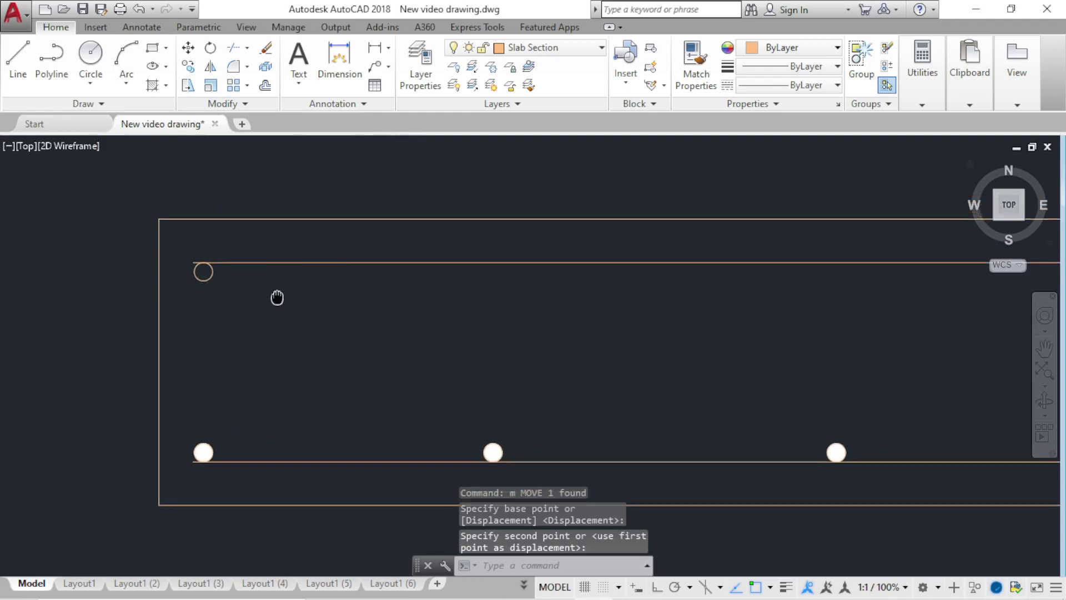
pyautogui.scroll(4, 244, 287)
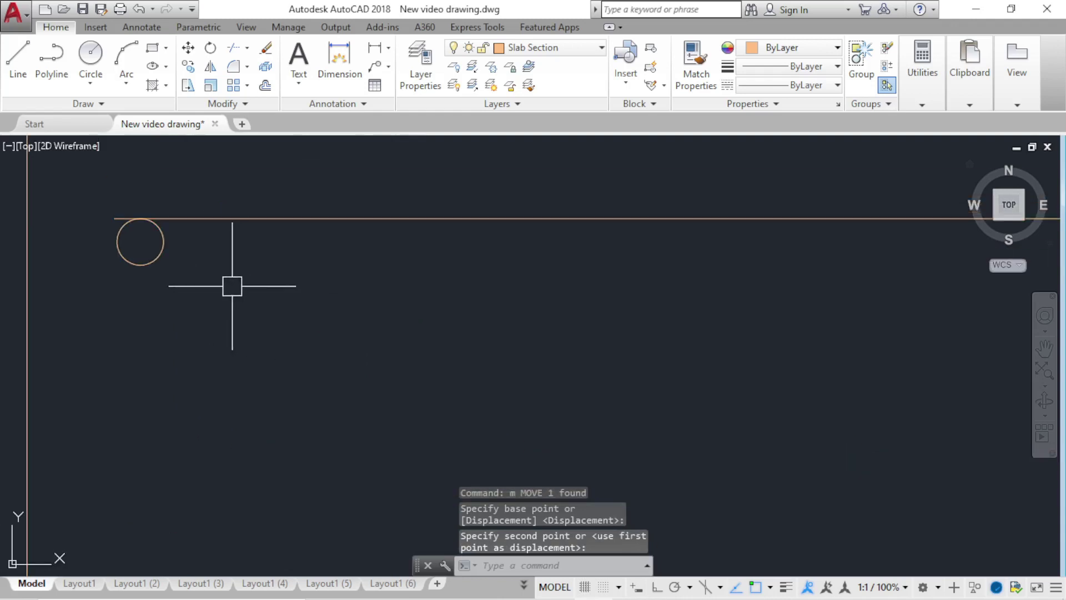
pyautogui.click(115, 252)
# - Fill the top-left bar circle with a SOLID hatch
pyautogui.write('h')
pyautogui.press('Return')
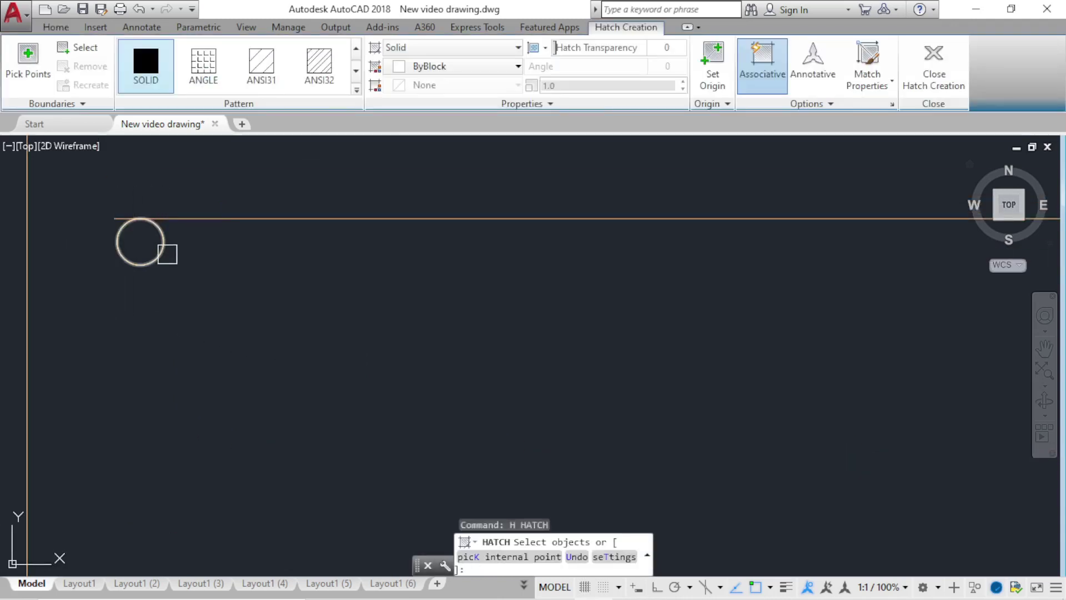
pyautogui.click(156, 252)
pyautogui.press('Return')
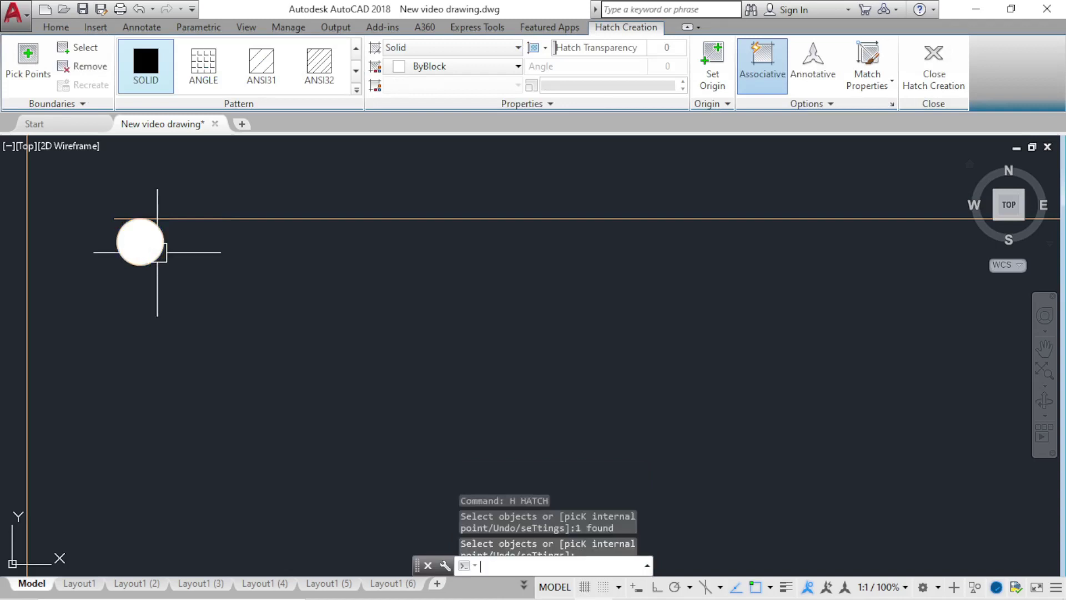
pyautogui.scroll(-4, 166, 250)
pyautogui.moveTo(143, 256); pyautogui.dragTo(405, 252, button='middle')
pyautogui.scroll(6, 411, 231)
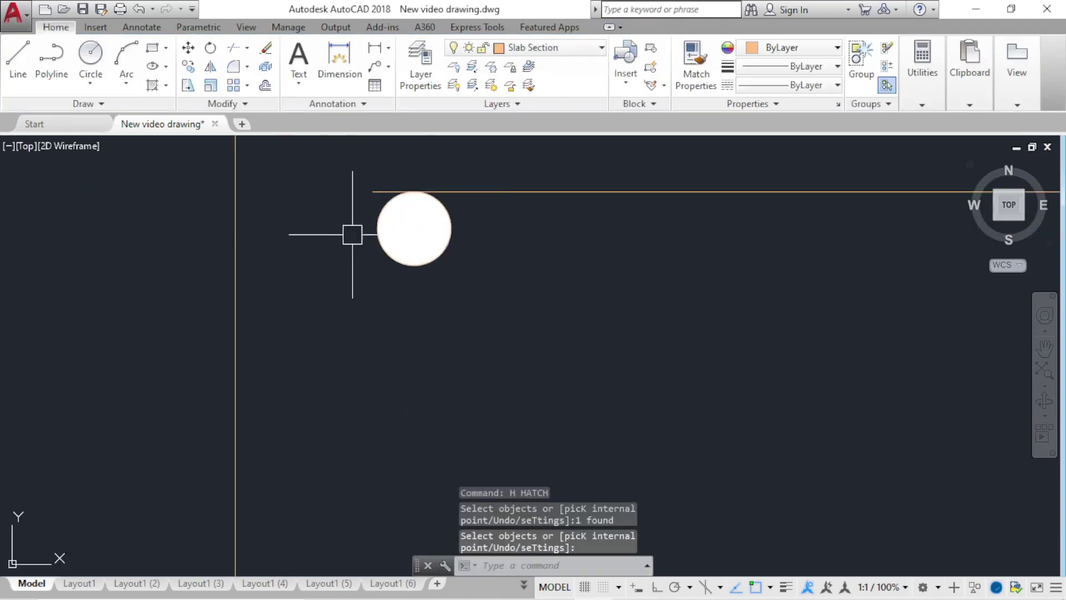
pyautogui.scroll(-5, 353, 234)
pyautogui.scroll(5, 304, 399)
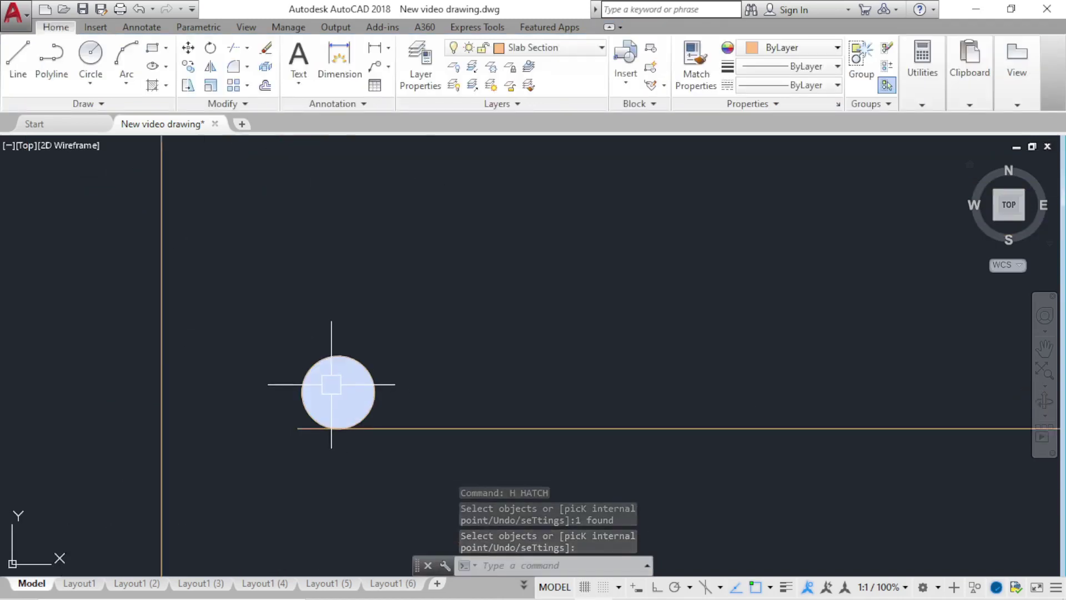
# - Select the new solid fill to check it, then deselect it
pyautogui.click(332, 385)
pyautogui.scroll(-3, 178, 365)
pyautogui.scroll(-3, 1019, 326)
pyautogui.scroll(2, 1014, 354)
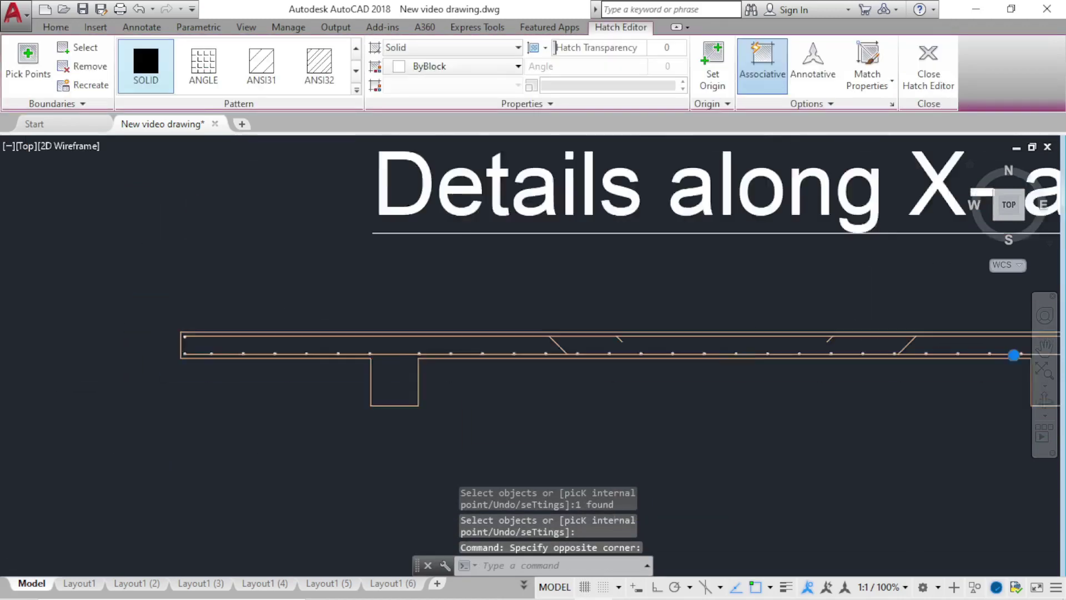
pyautogui.scroll(-2, 214, 326)
pyautogui.scroll(2, 855, 389)
pyautogui.scroll(3, 917, 364)
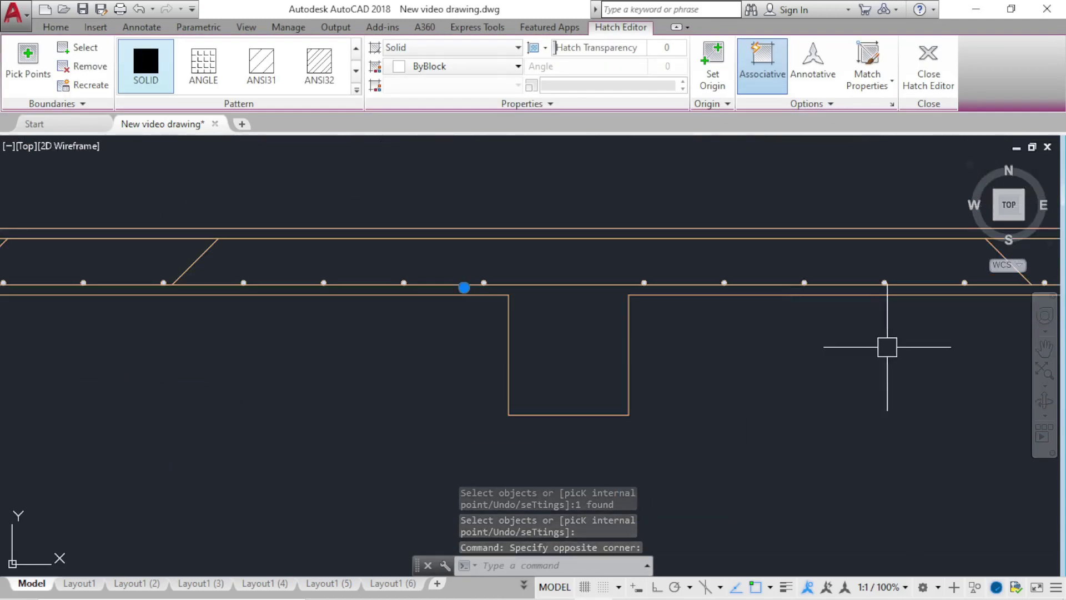
pyautogui.press('Escape')
pyautogui.scroll(-3, 559, 309)
pyautogui.scroll(2, 266, 302)
pyautogui.scroll(2, 179, 280)
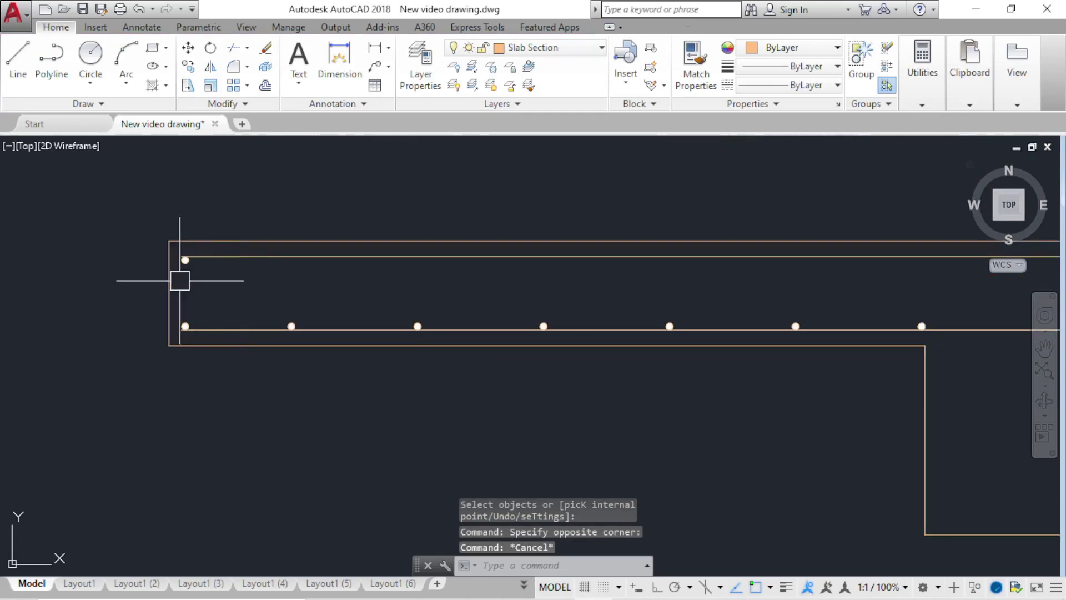
pyautogui.scroll(6, 161, 261)
pyautogui.scroll(2, 324, 232)
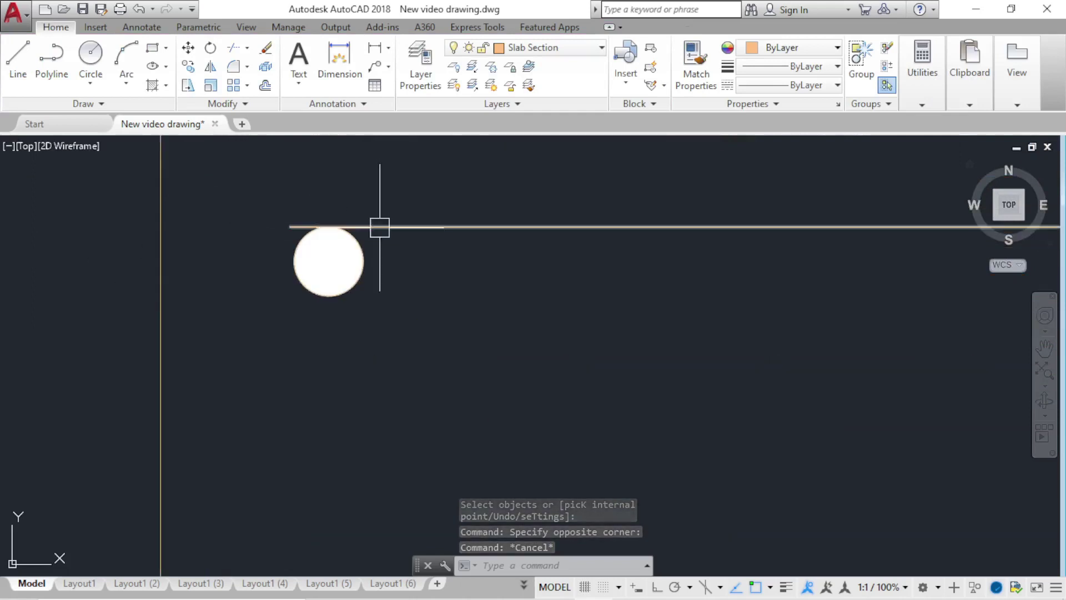
pyautogui.scroll(-5, 236, 230)
pyautogui.scroll(7, 261, 405)
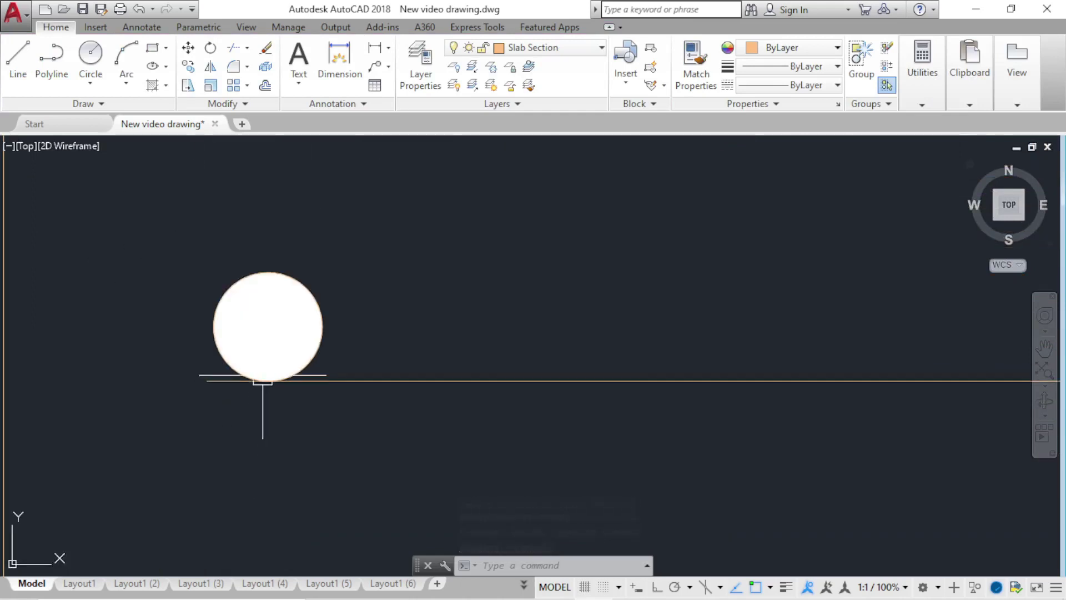
pyautogui.scroll(-5, 266, 422)
pyautogui.scroll(5, 280, 500)
pyautogui.scroll(-5, 305, 380)
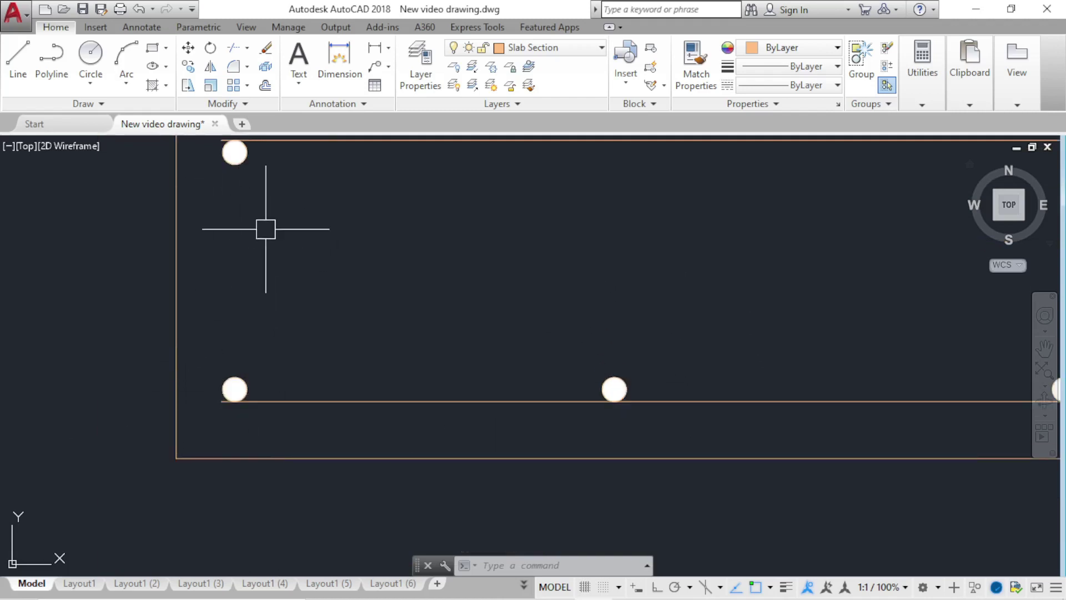
pyautogui.scroll(-3, 281, 269)
pyautogui.moveTo(281, 269); pyautogui.dragTo(221, 364, button='middle')
pyautogui.scroll(4, 221, 365)
pyautogui.scroll(2, 209, 350)
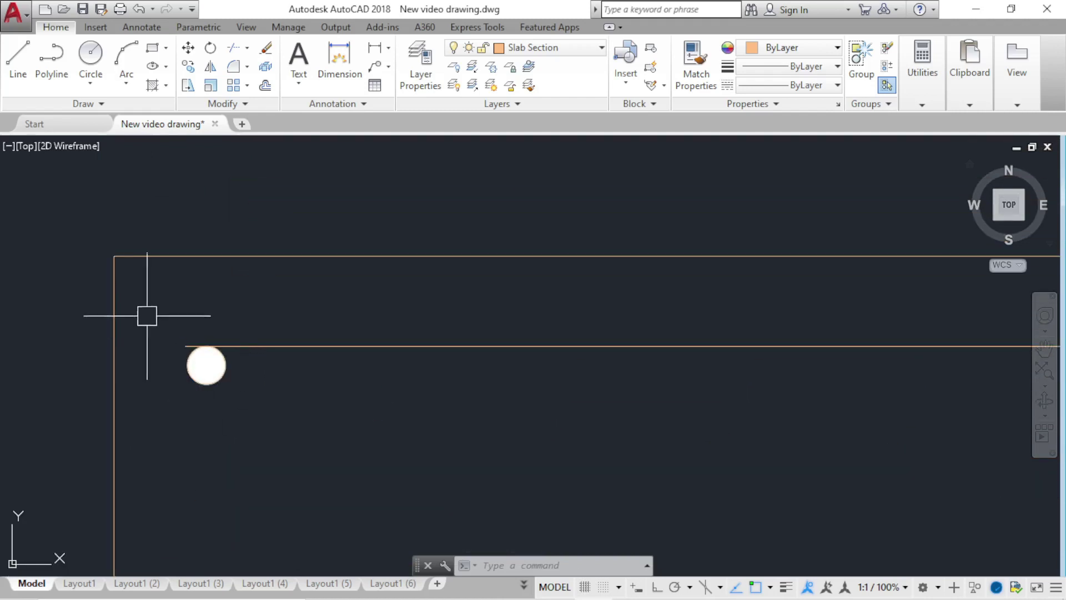
pyautogui.click(146, 314)
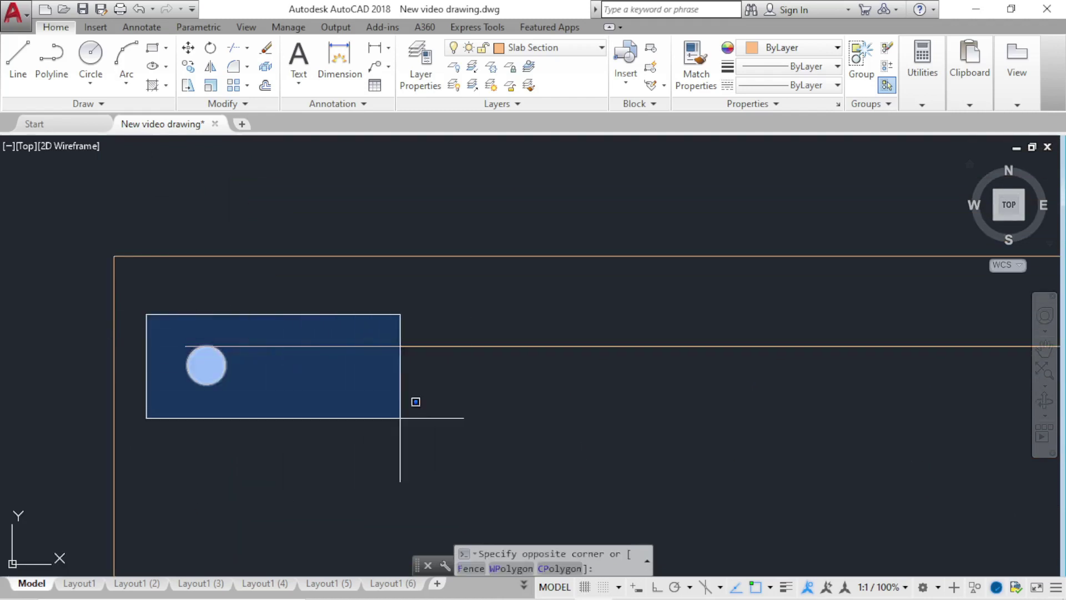
pyautogui.press('Escape')
pyautogui.scroll(-3, 301, 425)
pyautogui.scroll(2, 184, 381)
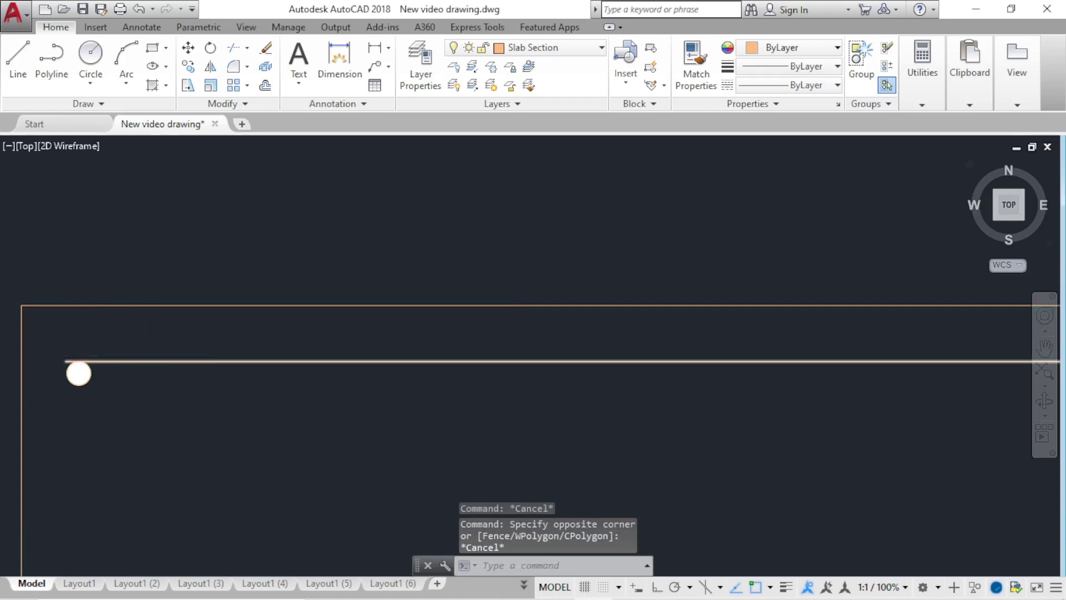
pyautogui.scroll(-5, 761, 391)
pyautogui.scroll(1, 160, 397)
pyautogui.scroll(3, 512, 381)
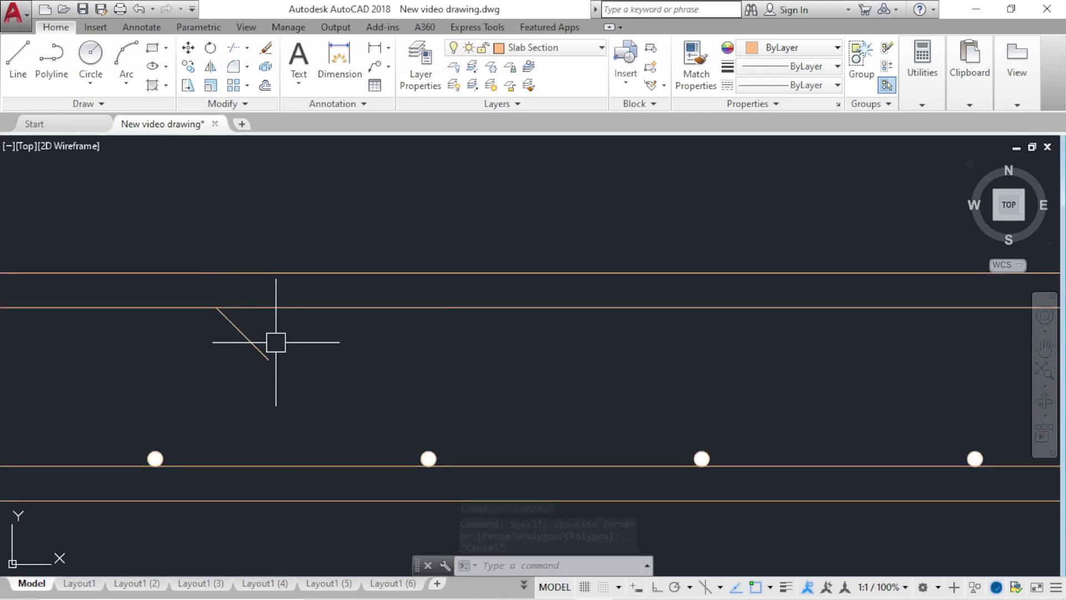
pyautogui.scroll(-5, 388, 361)
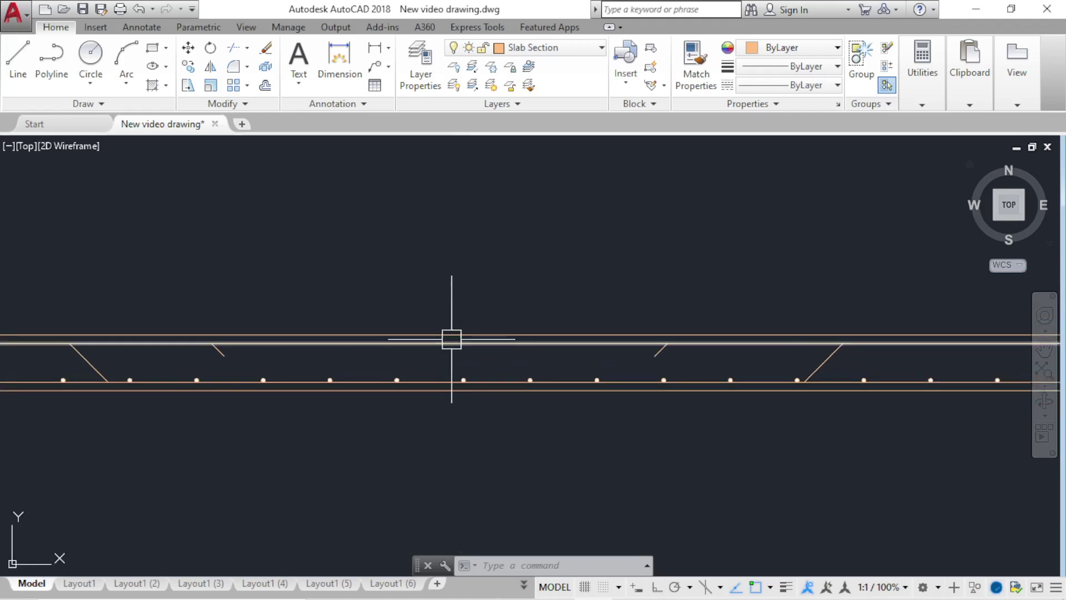
pyautogui.scroll(2, 450, 336)
pyautogui.write('tr')
pyautogui.press('Return')
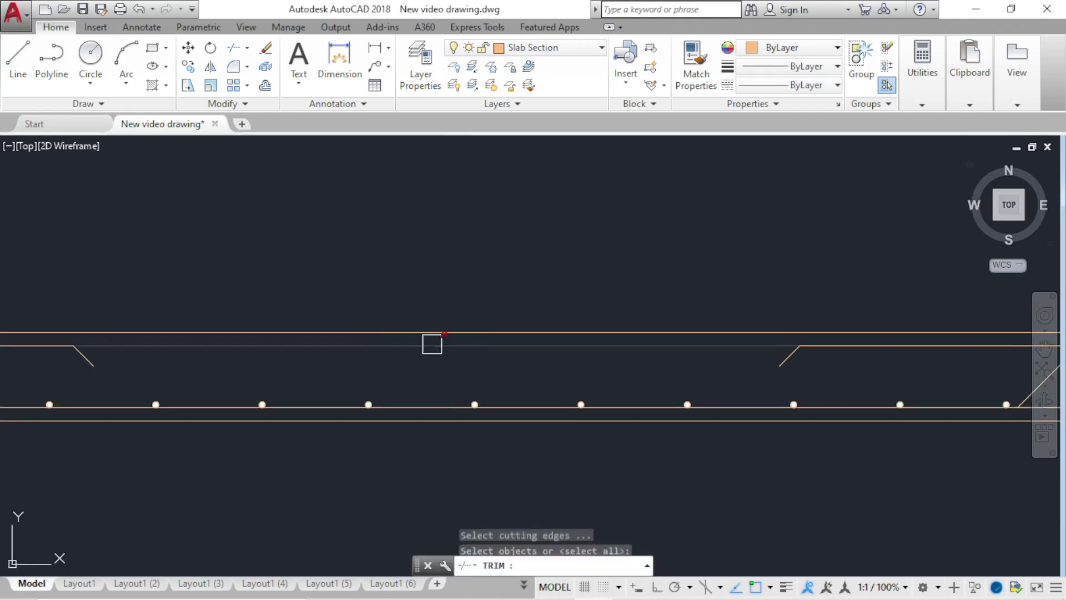
pyautogui.press('Return')
pyautogui.scroll(2, 432, 349)
pyautogui.scroll(-3, 329, 355)
pyautogui.click(585, 376)
pyautogui.moveTo(585, 376); pyautogui.dragTo(252, 385, button='middle')
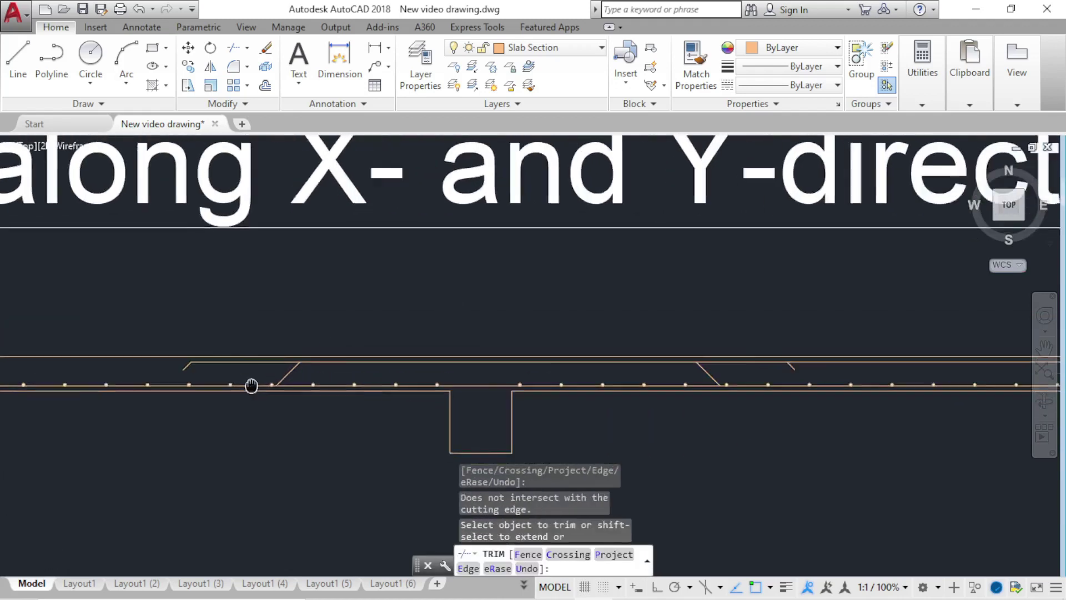
pyautogui.scroll(3, 777, 375)
pyautogui.scroll(1, 844, 376)
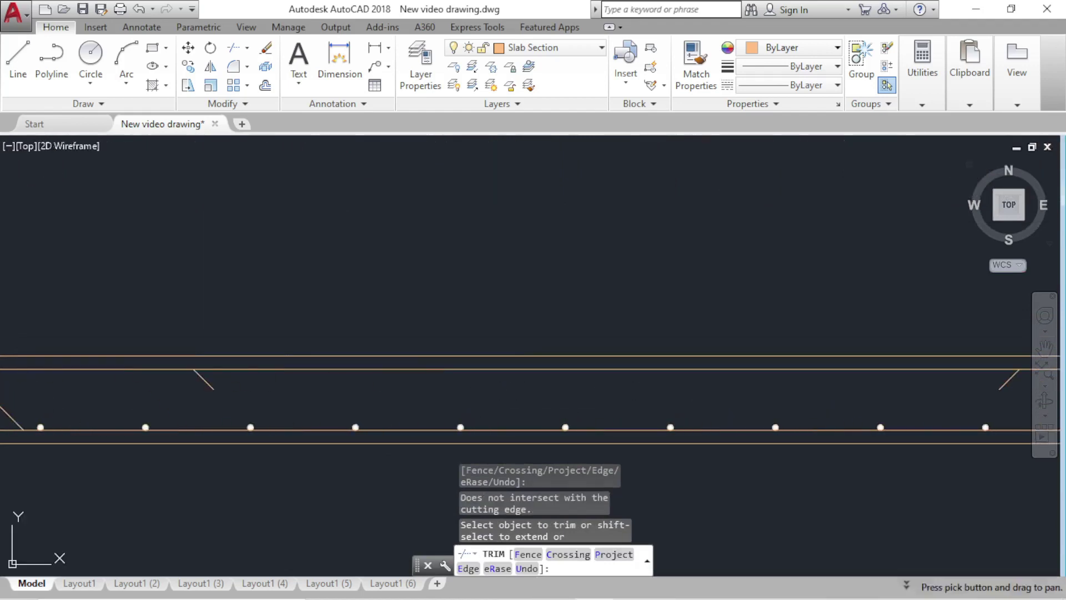
pyautogui.click(550, 369)
pyautogui.scroll(-3, 420, 370)
pyautogui.click(491, 369)
pyautogui.scroll(-3, 490, 369)
pyautogui.moveTo(491, 368); pyautogui.dragTo(437, 385, button='middle')
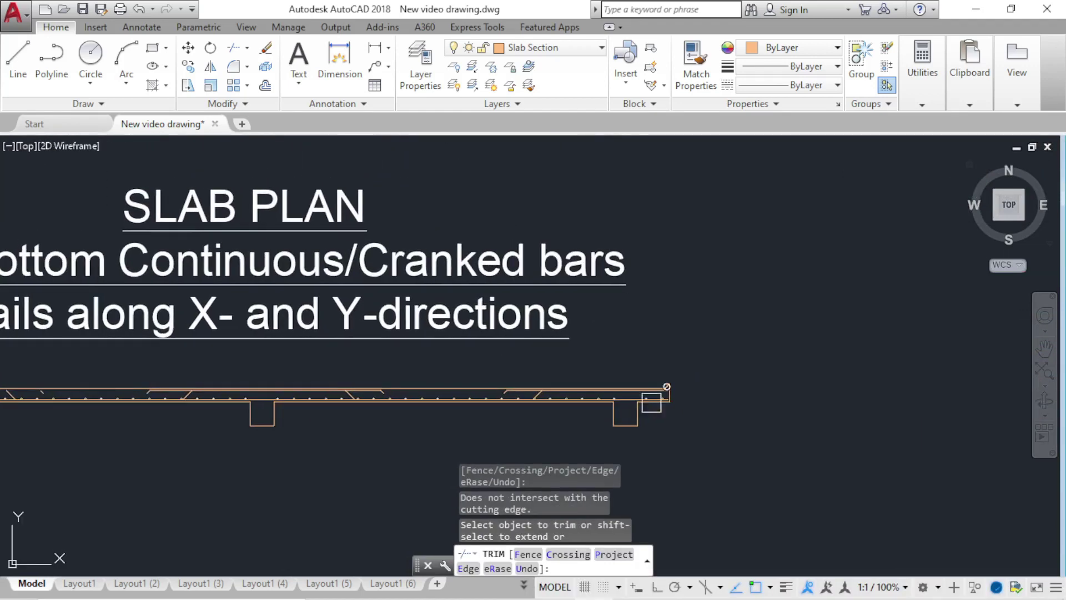
pyautogui.scroll(4, 433, 372)
pyautogui.scroll(2, 507, 387)
pyautogui.press('Escape')
pyautogui.scroll(-3, 722, 335)
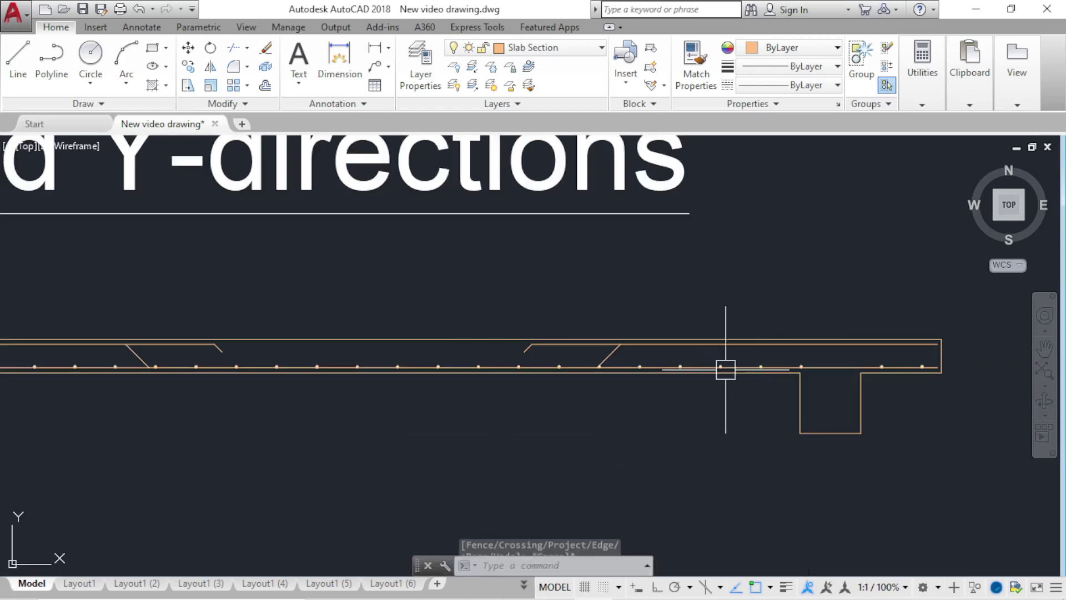
pyautogui.scroll(-3, 576, 384)
pyautogui.scroll(6, 507, 373)
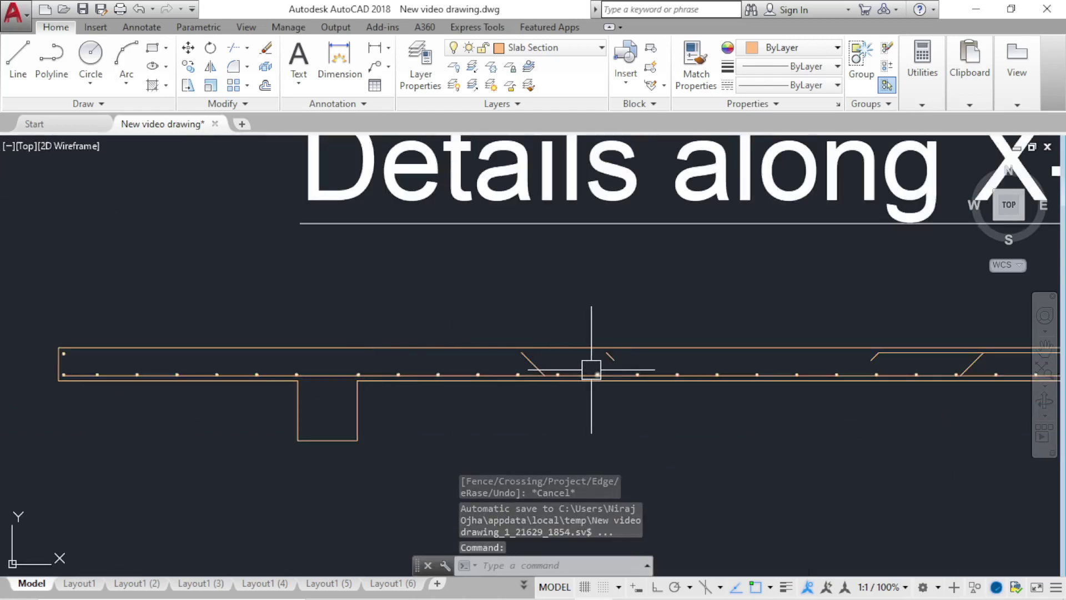
pyautogui.hotkey('ctrl', 'z')
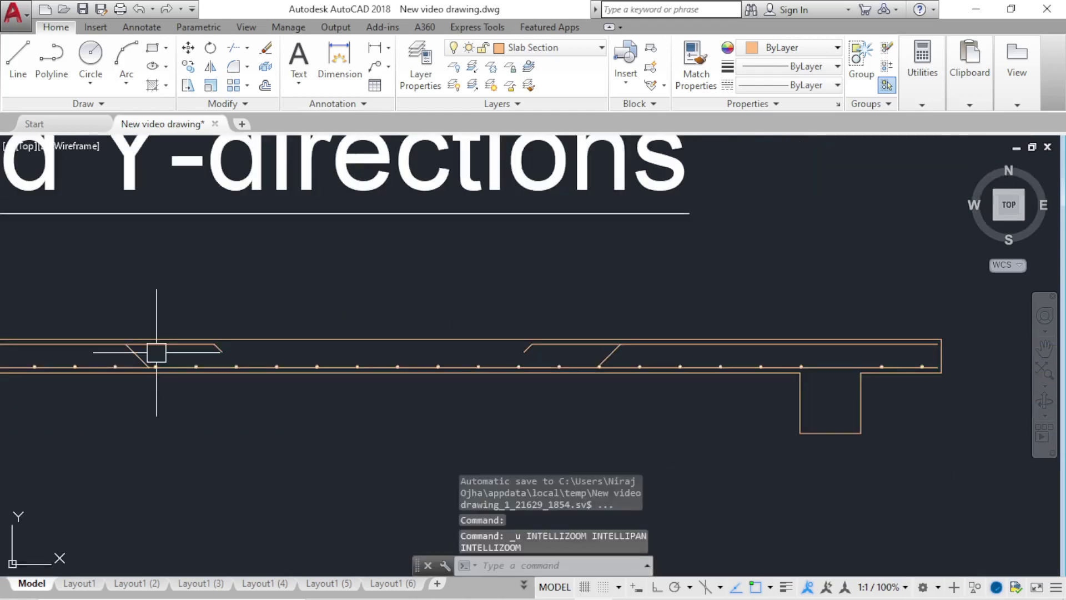
pyautogui.hotkey('ctrl', 'z')
pyautogui.scroll(-3, 433, 361)
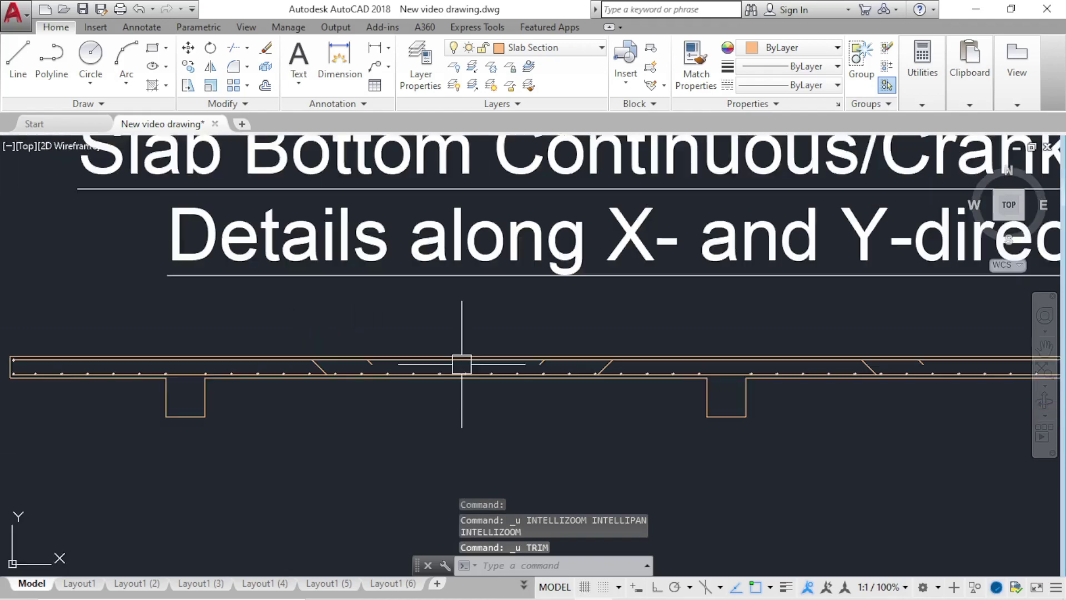
pyautogui.scroll(-2, 422, 372)
pyautogui.moveTo(402, 379); pyautogui.dragTo(422, 402, button='middle')
pyautogui.scroll(4, 452, 397)
pyautogui.scroll(-3, 495, 400)
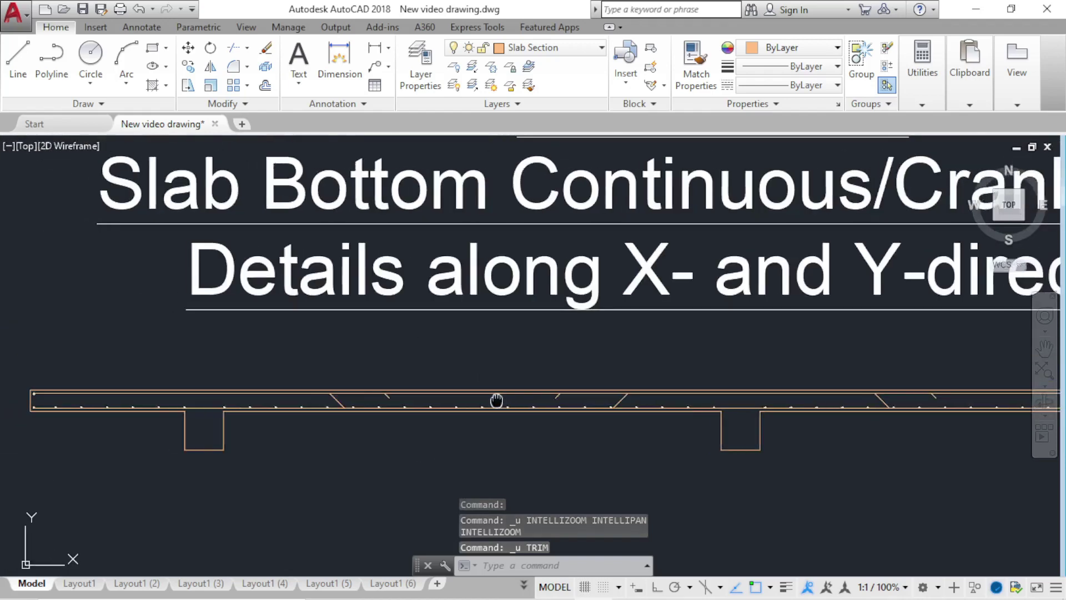
pyautogui.scroll(1, 572, 390)
pyautogui.write('tr')
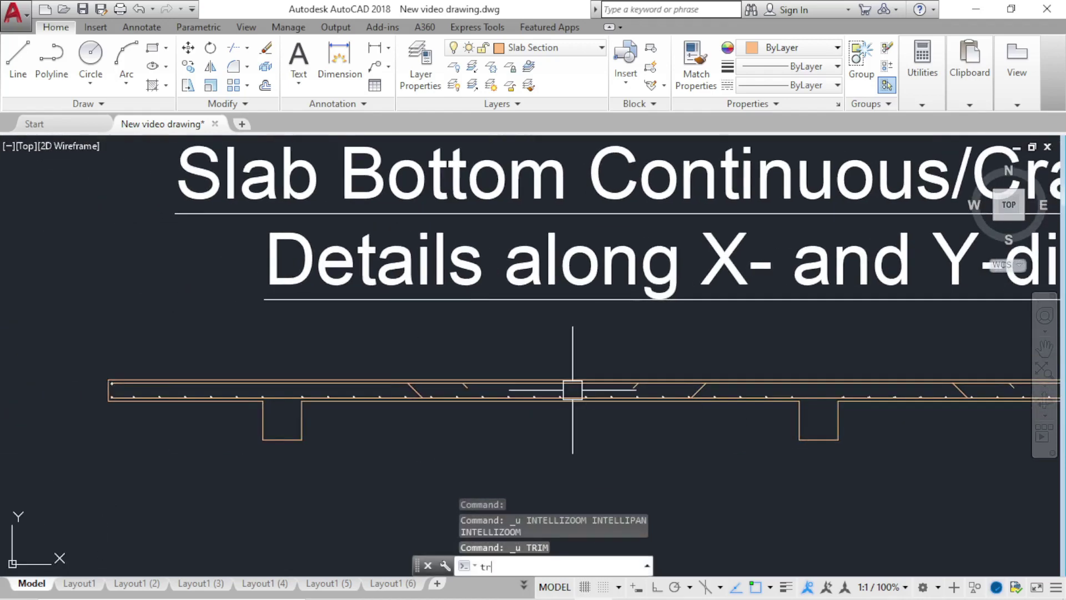
pyautogui.press('Return')
pyautogui.press('Return')
pyautogui.click(558, 387)
pyautogui.scroll(2, 558, 387)
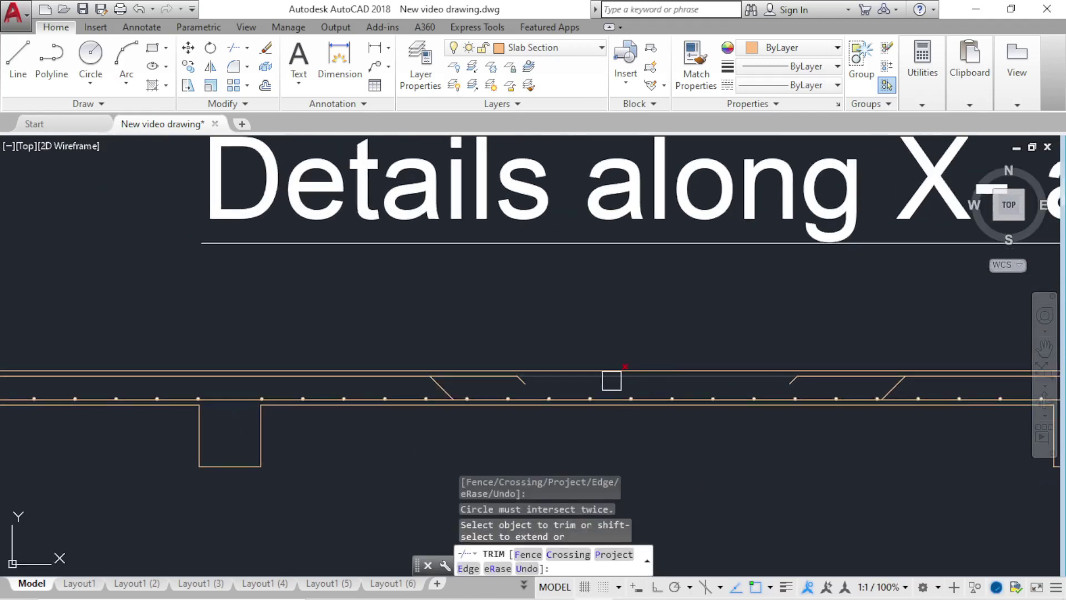
pyautogui.click(733, 370)
pyautogui.moveTo(611, 380)
pyautogui.mouseDown(button='middle')
pyautogui.moveTo(728, 366)
pyautogui.moveTo(319, 349)
pyautogui.moveTo(3, 358)
pyautogui.mouseUp(button='middle')
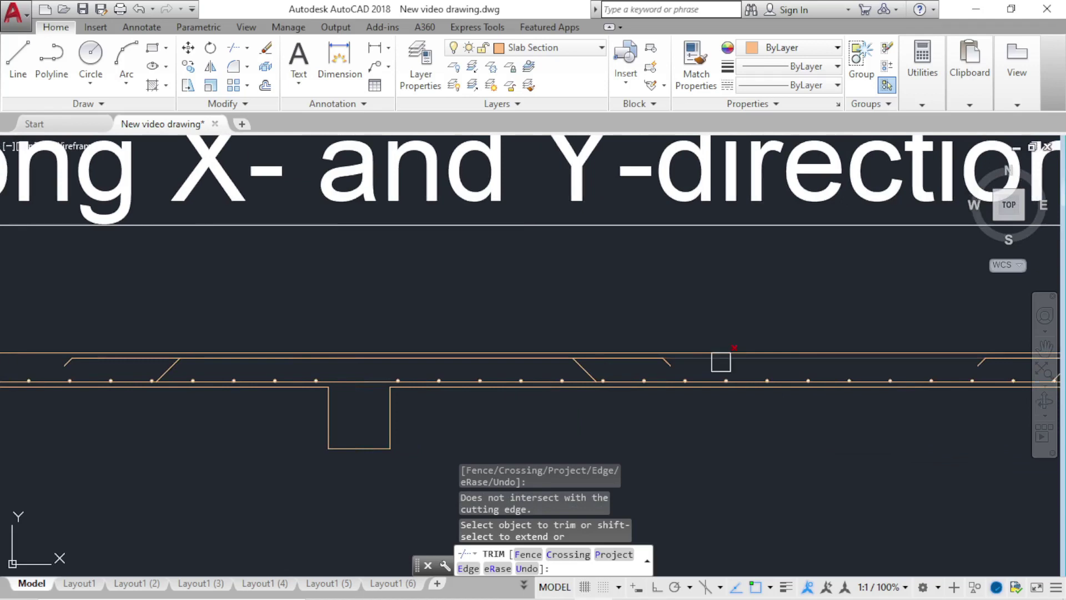
pyautogui.moveTo(720, 361); pyautogui.dragTo(495, 370, button='middle')
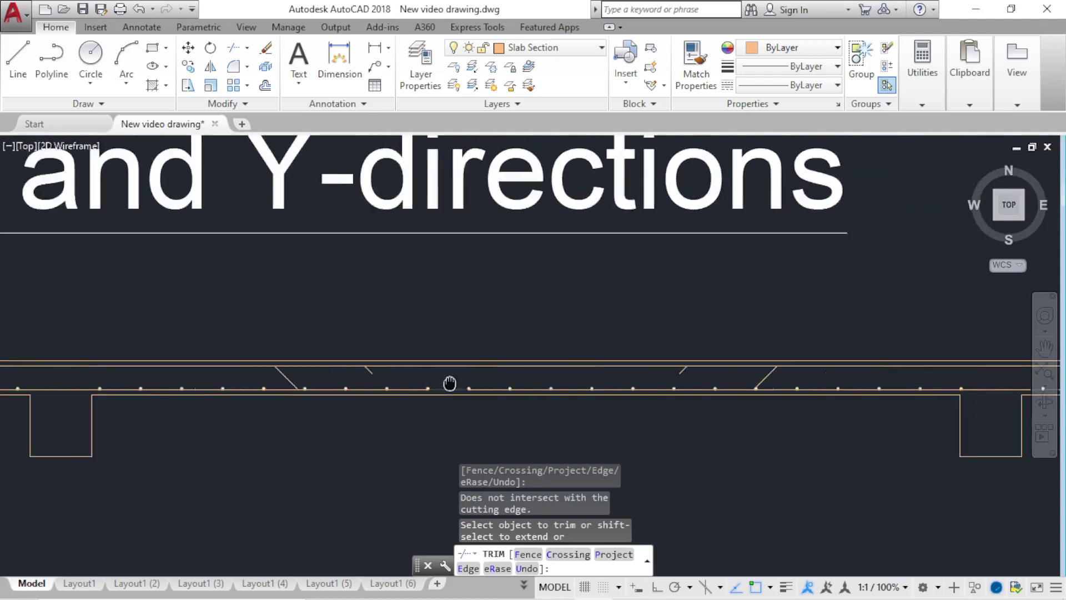
pyautogui.click(499, 376)
pyautogui.click(484, 367)
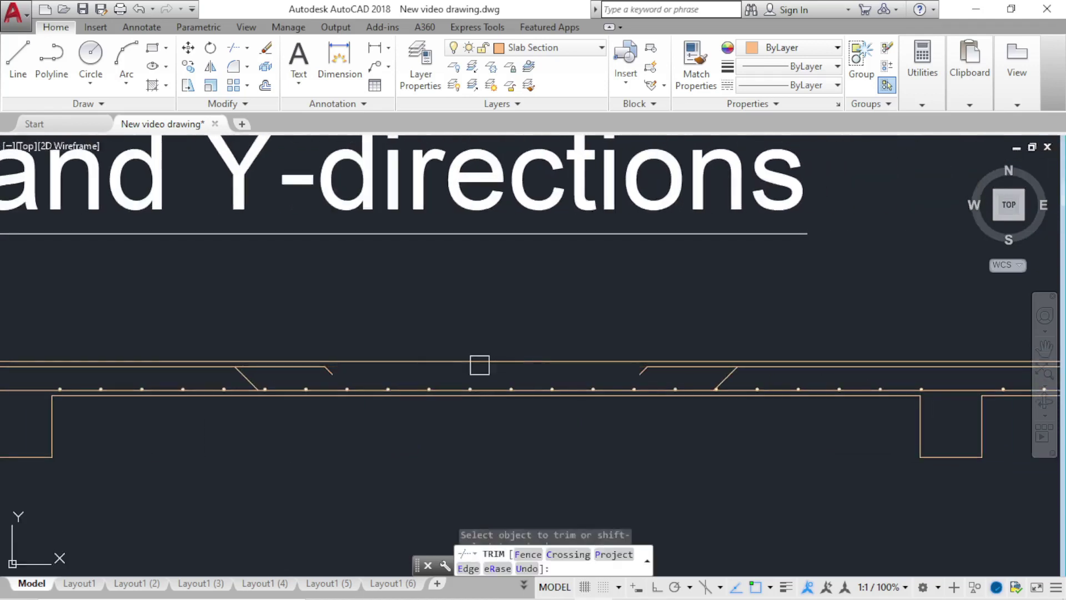
pyautogui.scroll(-3, 478, 364)
pyautogui.moveTo(479, 362); pyautogui.dragTo(821, 362, button='middle')
pyautogui.scroll(4, 310, 353)
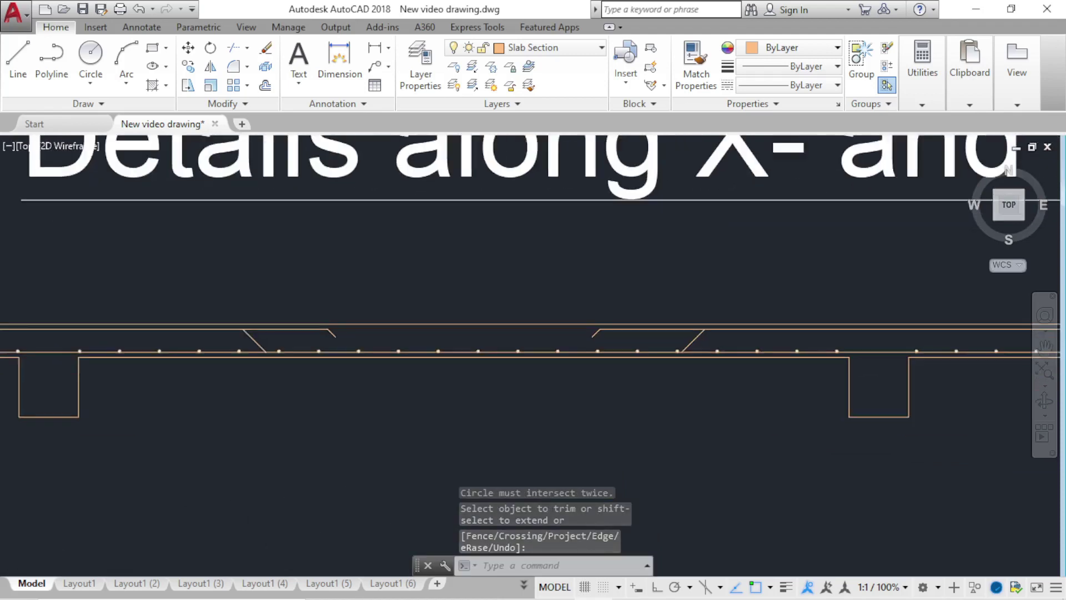
pyautogui.scroll(-4, 700, 444)
pyautogui.scroll(3, 333, 405)
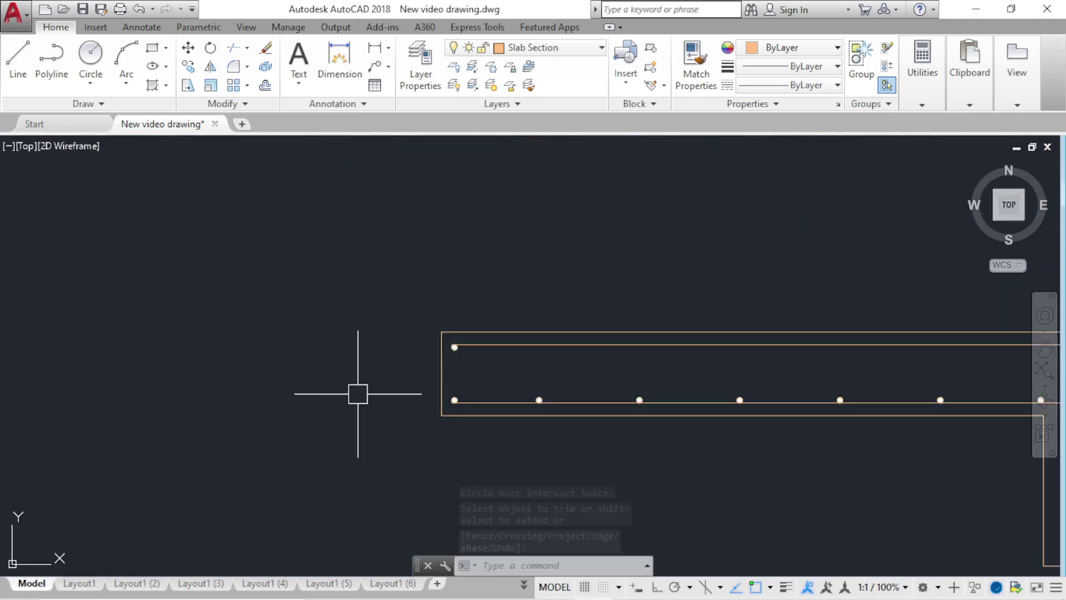
pyautogui.scroll(2, 512, 303)
pyautogui.click(416, 327)
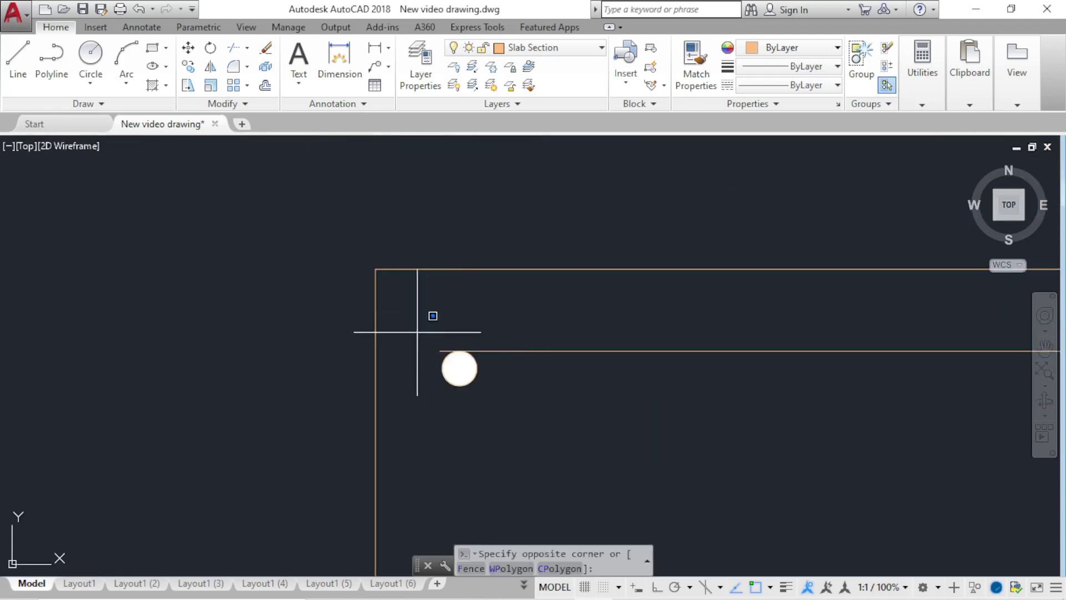
pyautogui.click(535, 425)
pyautogui.press('Escape')
pyautogui.press('Escape')
pyautogui.scroll(-2, 536, 425)
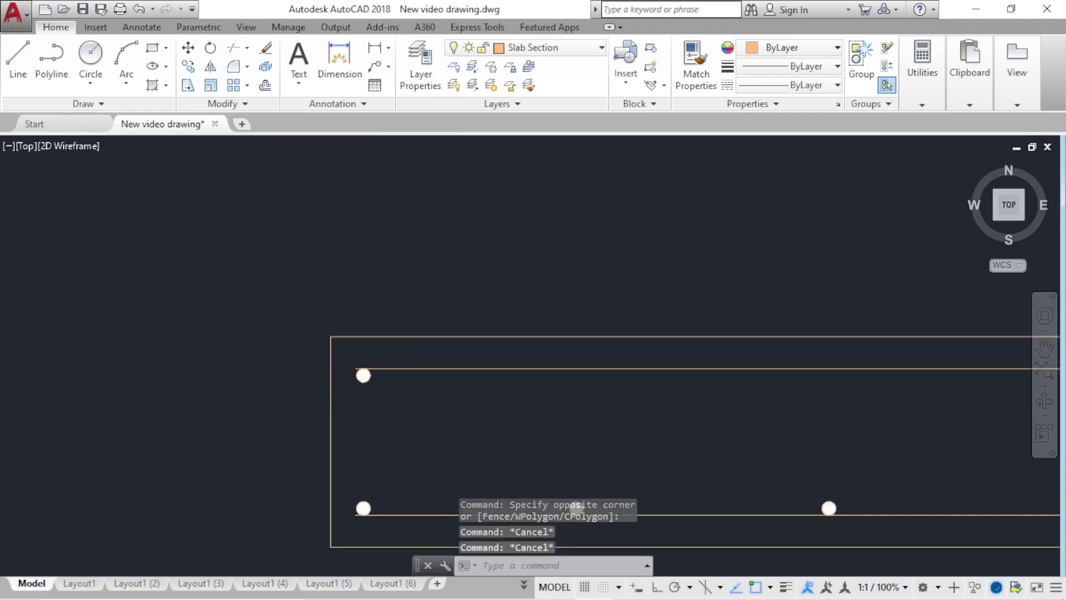
pyautogui.scroll(-2, 288, 414)
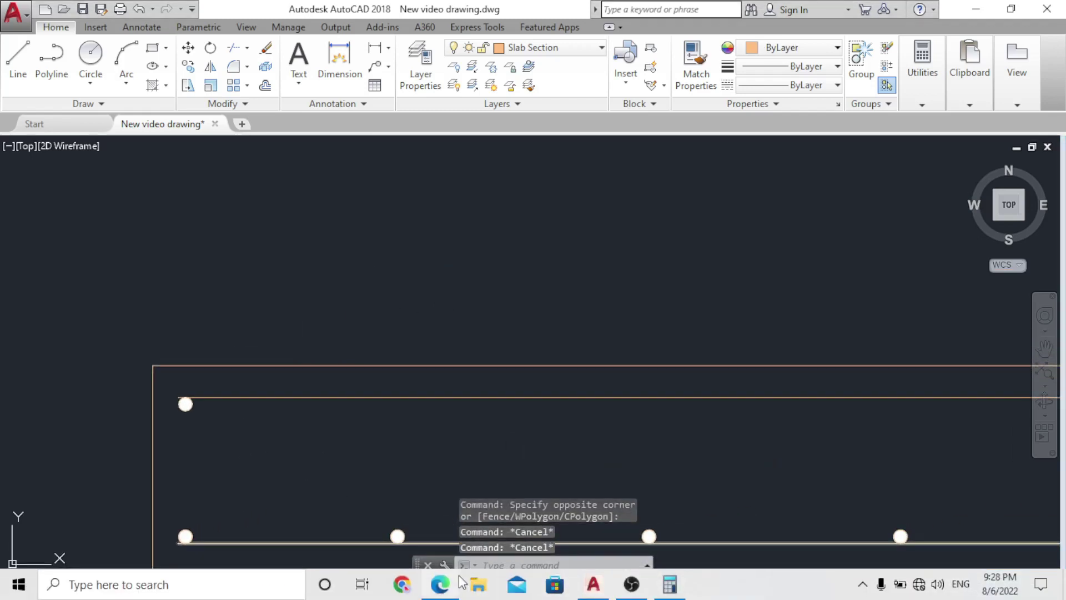
# - Bring up the reference slab-detail PDF in Edge with the freehand Draw ink tool active
pyautogui.click(439, 583)
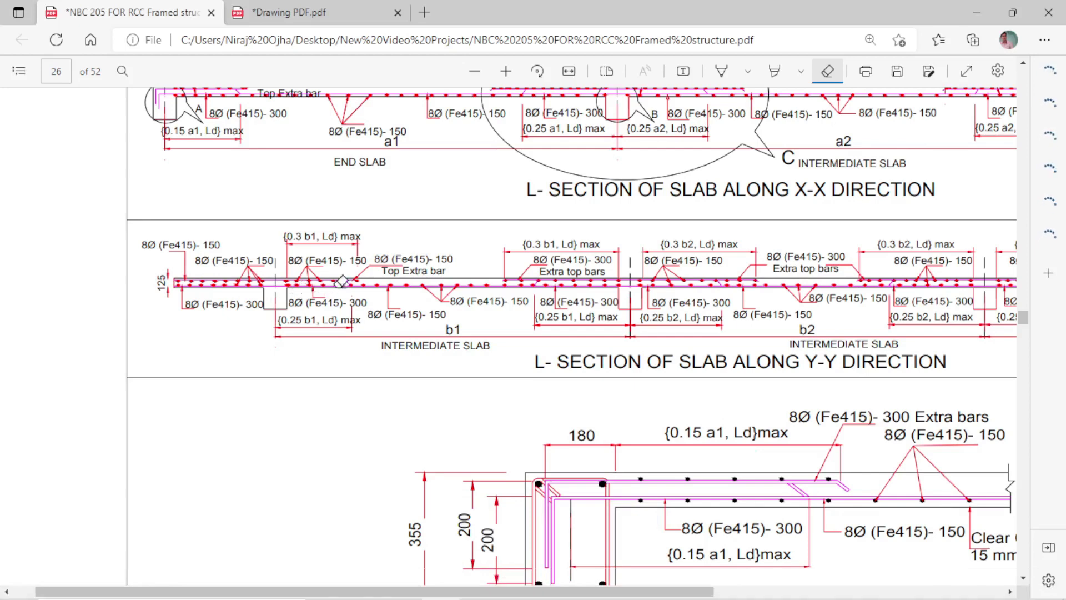
pyautogui.click(720, 71)
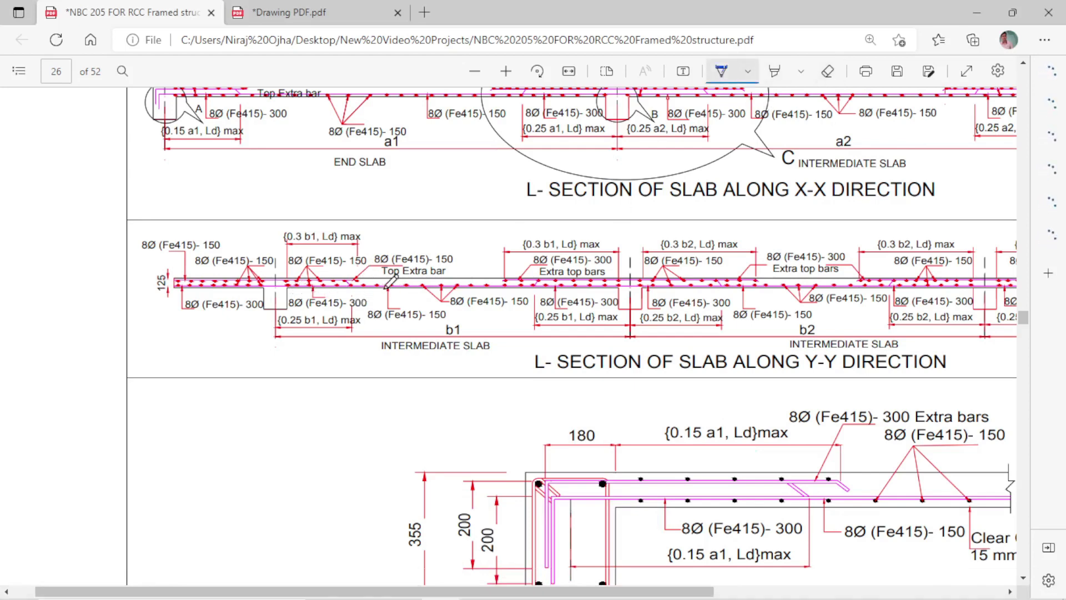
pyautogui.keyDown('ctrl'); pyautogui.scroll(-3, 243, 285); pyautogui.keyUp('ctrl')
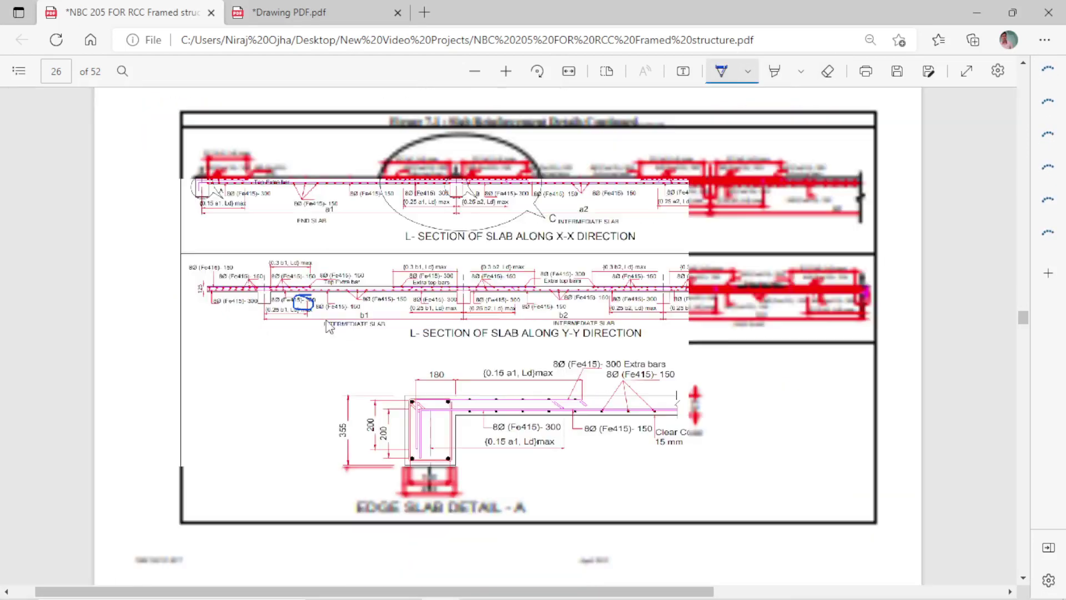
pyautogui.keyDown('ctrl'); pyautogui.scroll(2, 289, 333); pyautogui.keyUp('ctrl')
pyautogui.keyDown('ctrl'); pyautogui.scroll(1, 289, 334); pyautogui.keyUp('ctrl')
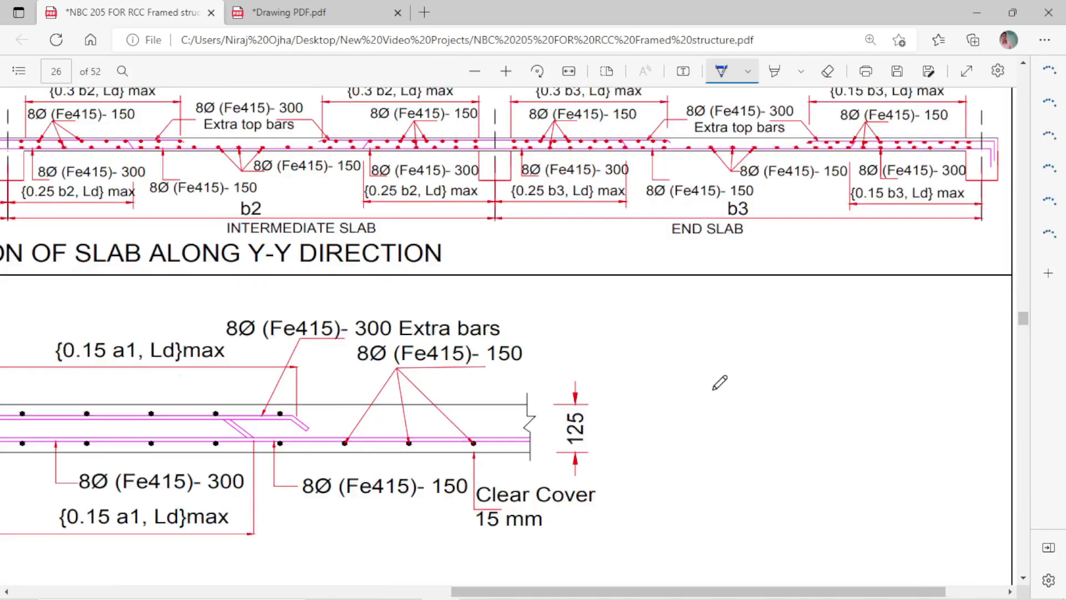
pyautogui.keyDown('ctrl'); pyautogui.scroll(-1, 719, 382); pyautogui.keyUp('ctrl')
pyautogui.keyDown('ctrl'); pyautogui.scroll(1, 187, 364); pyautogui.keyUp('ctrl')
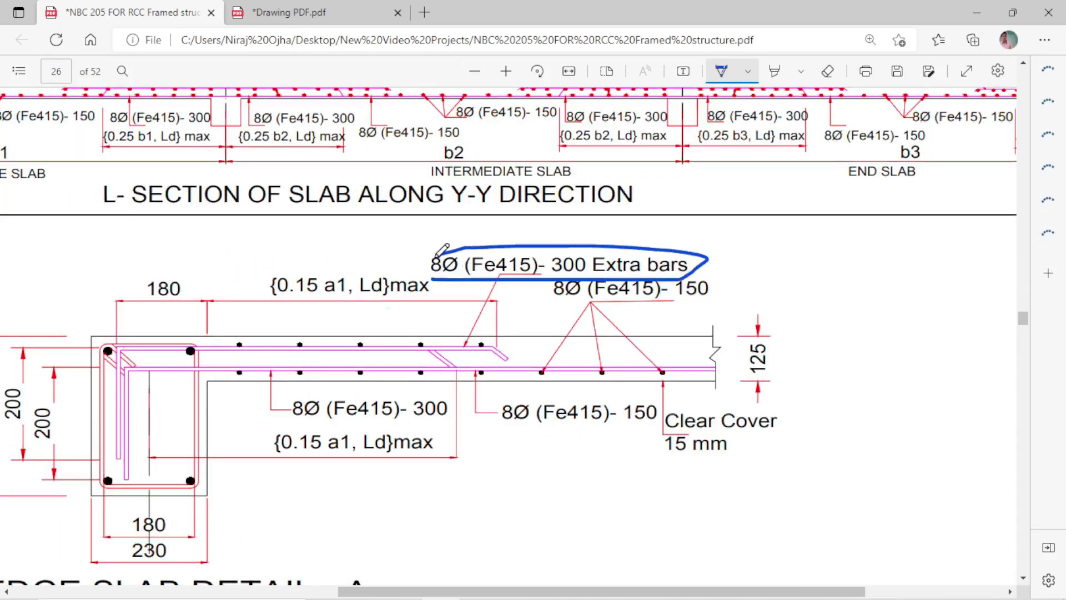
# - Circle the 300 Extra bars and 8Ø (Fe415)-150 labels, then pan AutoCAD's slab section into view
pyautogui.moveTo(436, 256); pyautogui.dragTo(430, 263)
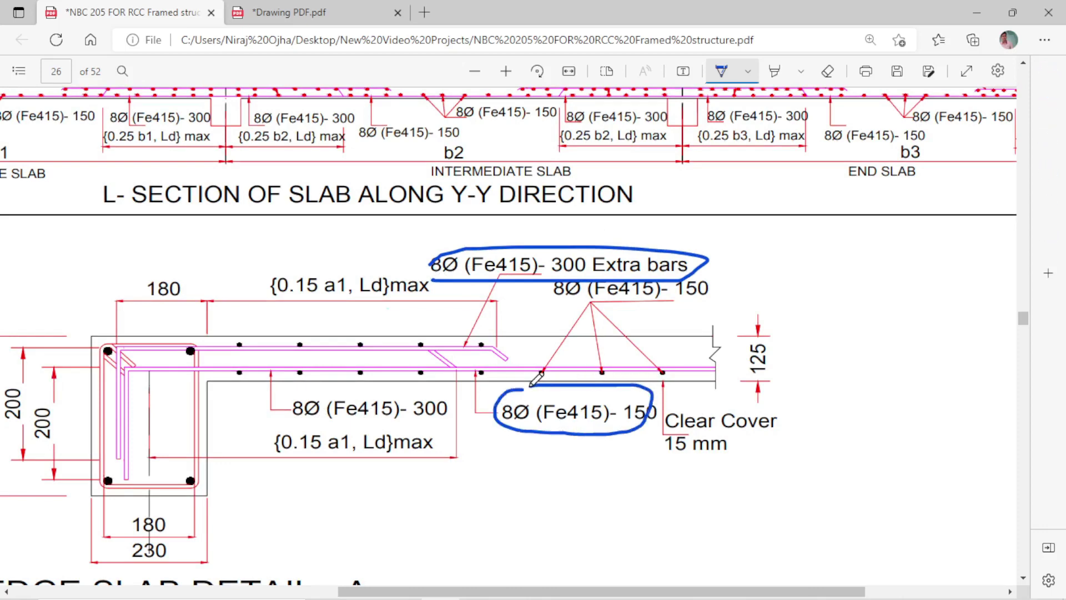
pyautogui.moveTo(531, 385); pyautogui.dragTo(644, 388)
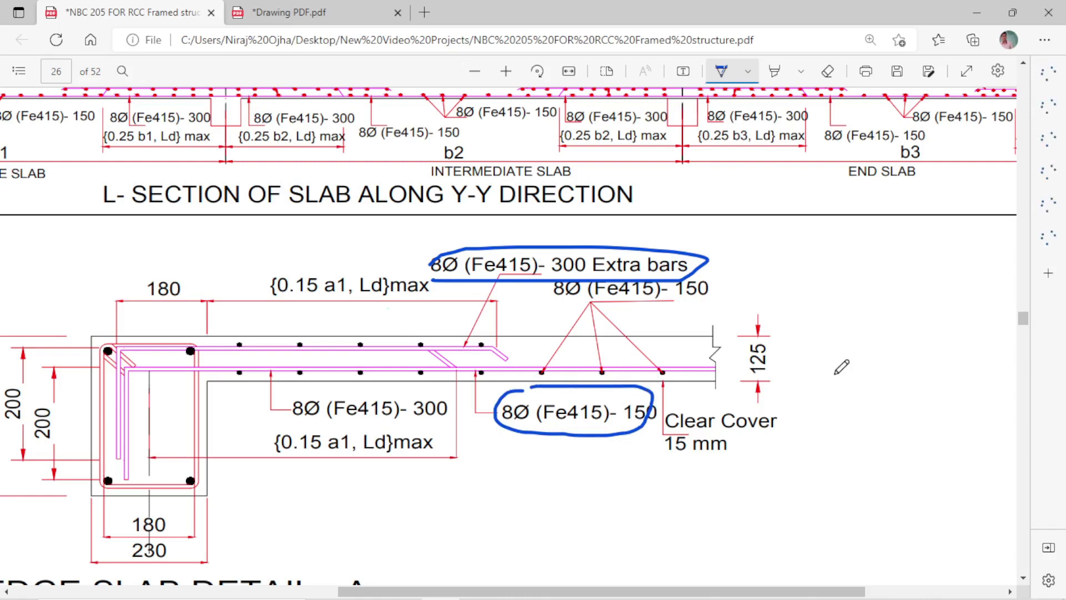
pyautogui.keyDown('ctrl'); pyautogui.scroll(-2, 841, 366); pyautogui.keyUp('ctrl')
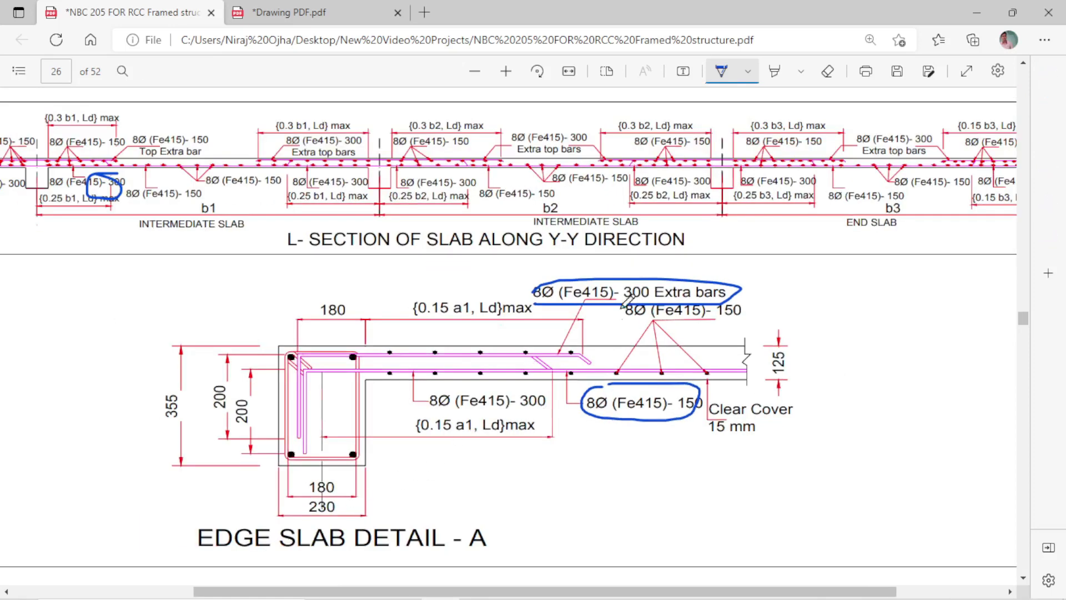
pyautogui.click(978, 8)
pyautogui.scroll(-3, 171, 393)
pyautogui.moveTo(171, 393)
pyautogui.mouseDown(button='middle')
pyautogui.moveTo(151, 359)
pyautogui.moveTo(442, 308)
pyautogui.mouseUp(button='middle')
# - Convert the 300 mm bar spacing to inches in Calculator: 300 ÷ 25.4 = 11.81102362204724
pyautogui.click(672, 584)
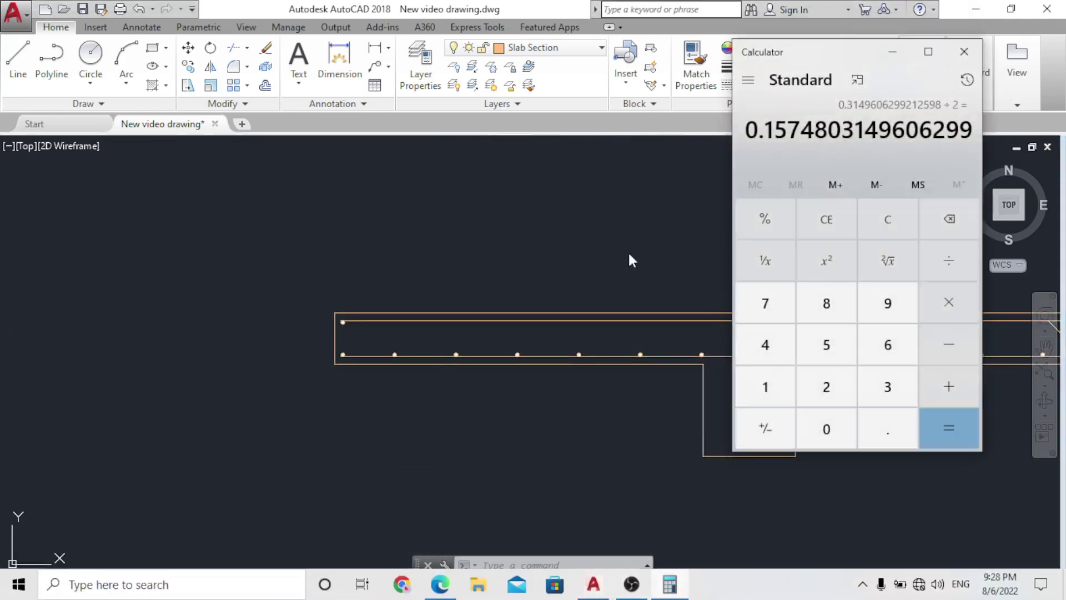
pyautogui.click(826, 220)
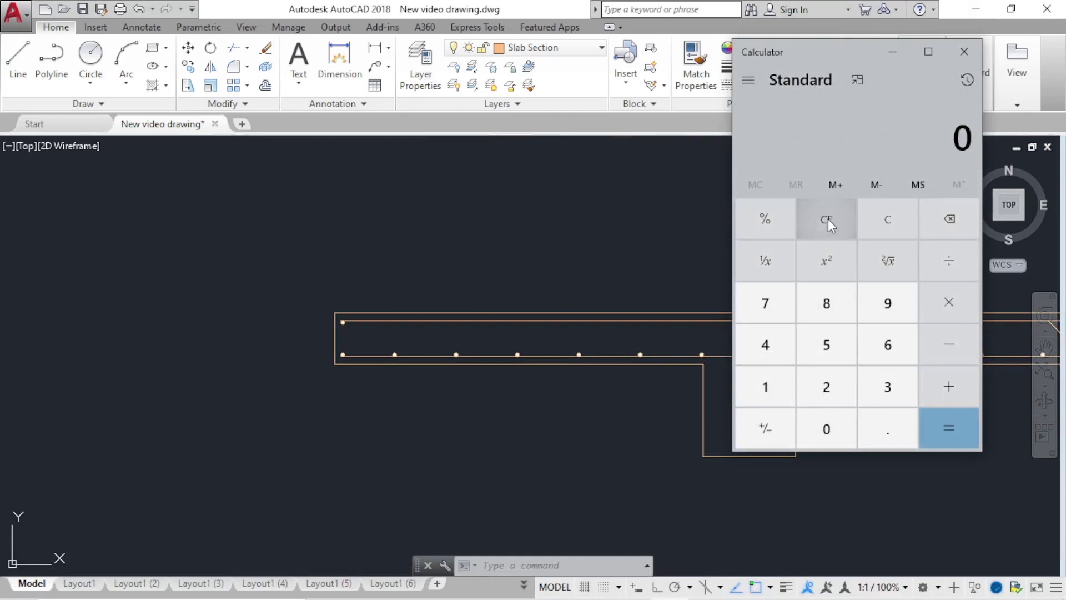
pyautogui.click(876, 359)
pyautogui.click(875, 393)
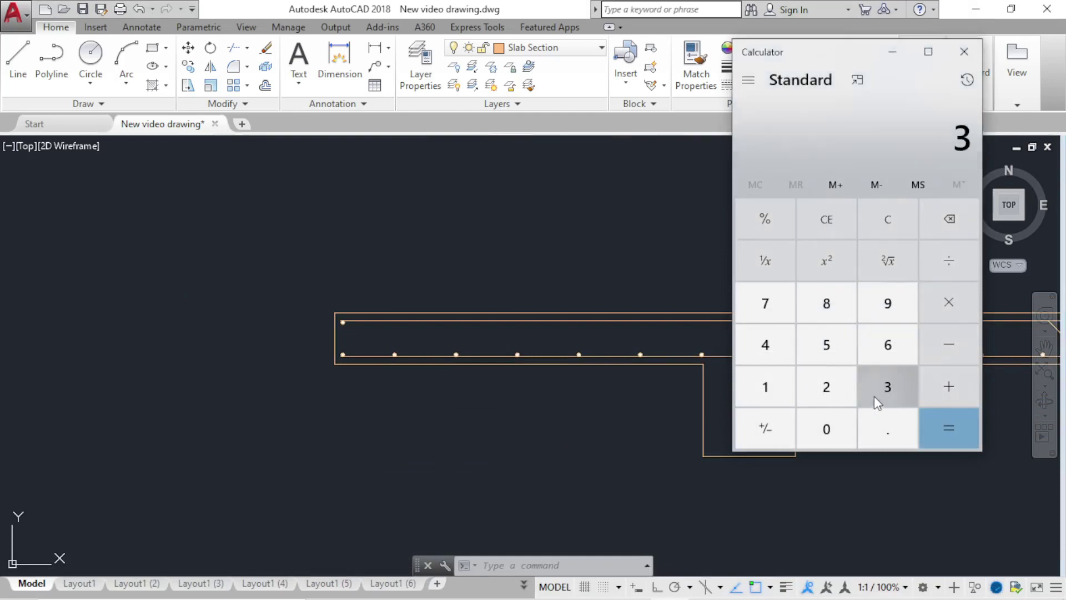
pyautogui.doubleClick(826, 428)
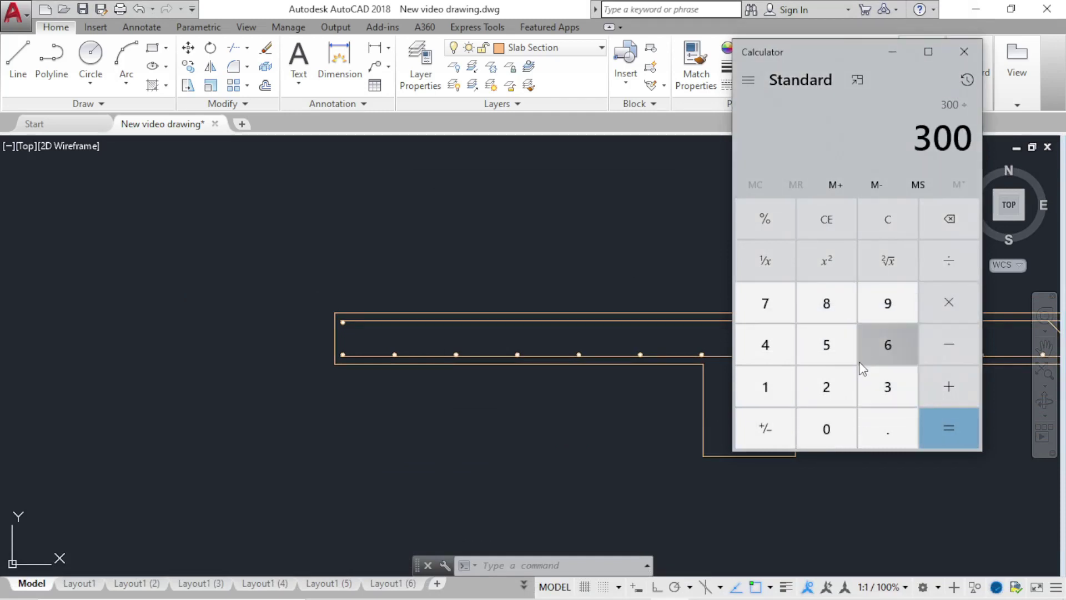
pyautogui.click(887, 425)
pyautogui.click(765, 345)
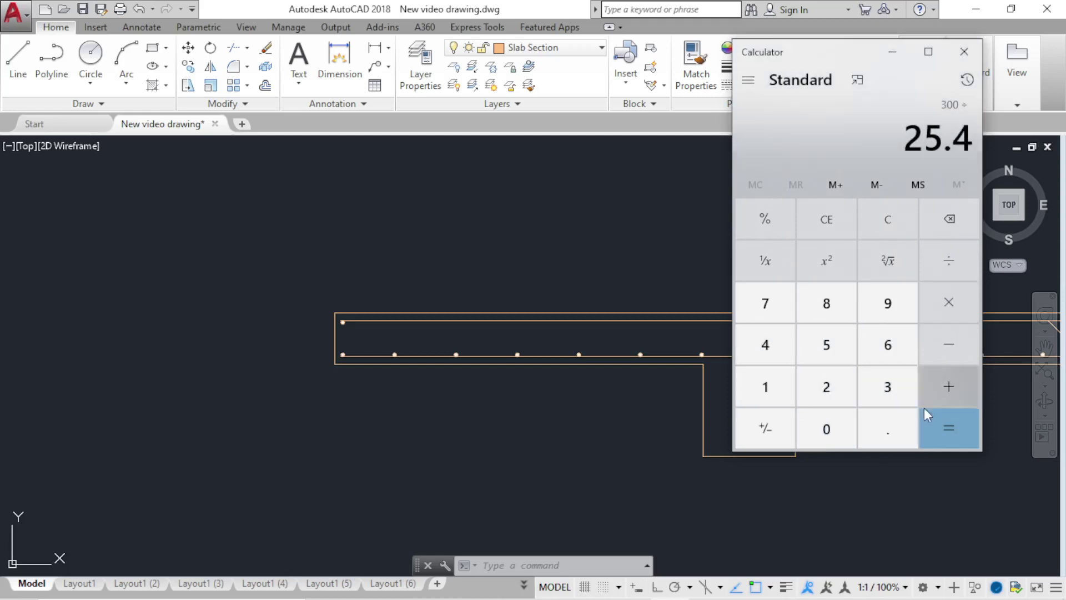
pyautogui.click(938, 424)
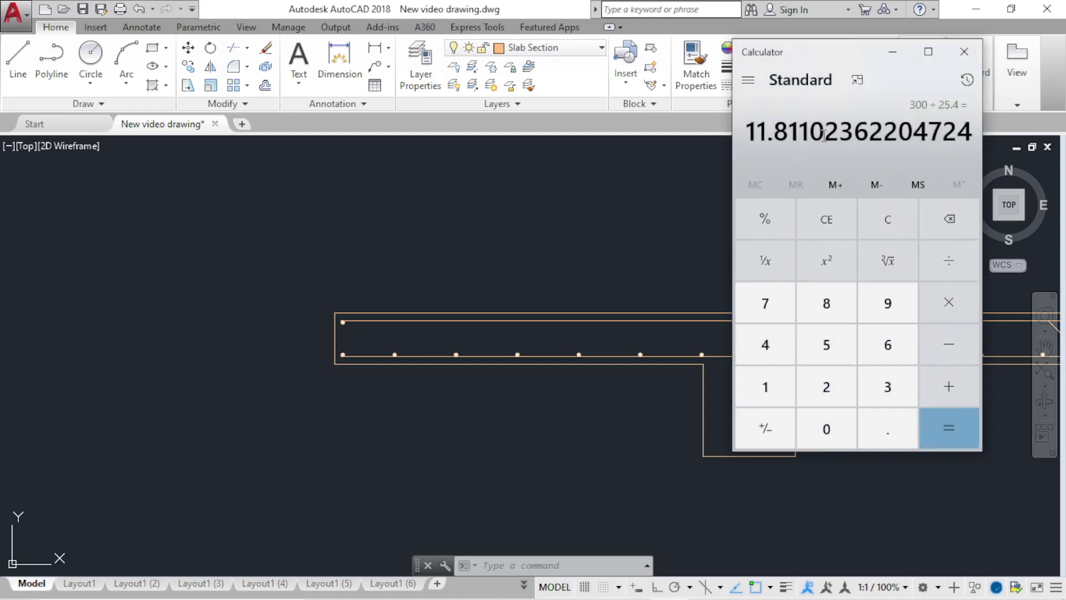
# - Copy the bar dot 11.8 horizontally along the top bar with Ortho on
pyautogui.click(899, 48)
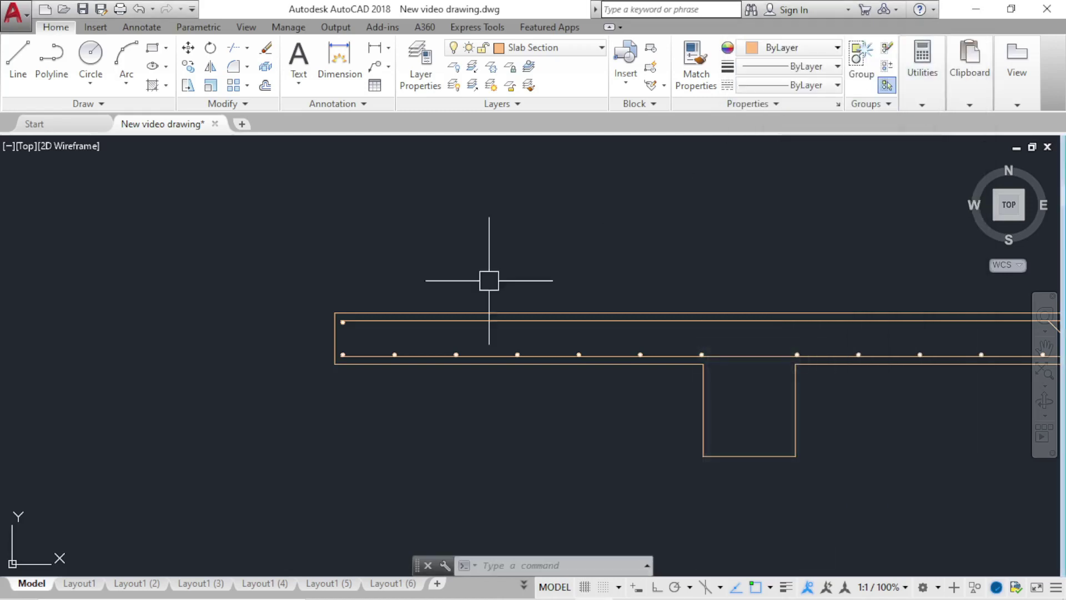
pyautogui.scroll(4, 328, 345)
pyautogui.scroll(5, 372, 263)
pyautogui.scroll(2, 389, 217)
pyautogui.click(357, 214)
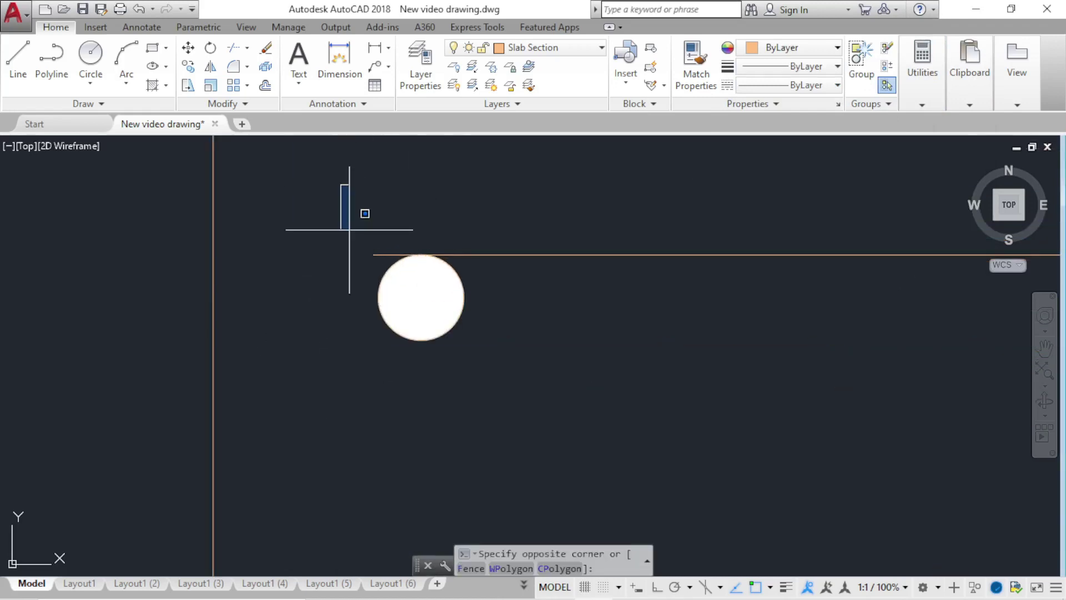
pyautogui.click(603, 402)
pyautogui.write('cp')
pyautogui.press('Return')
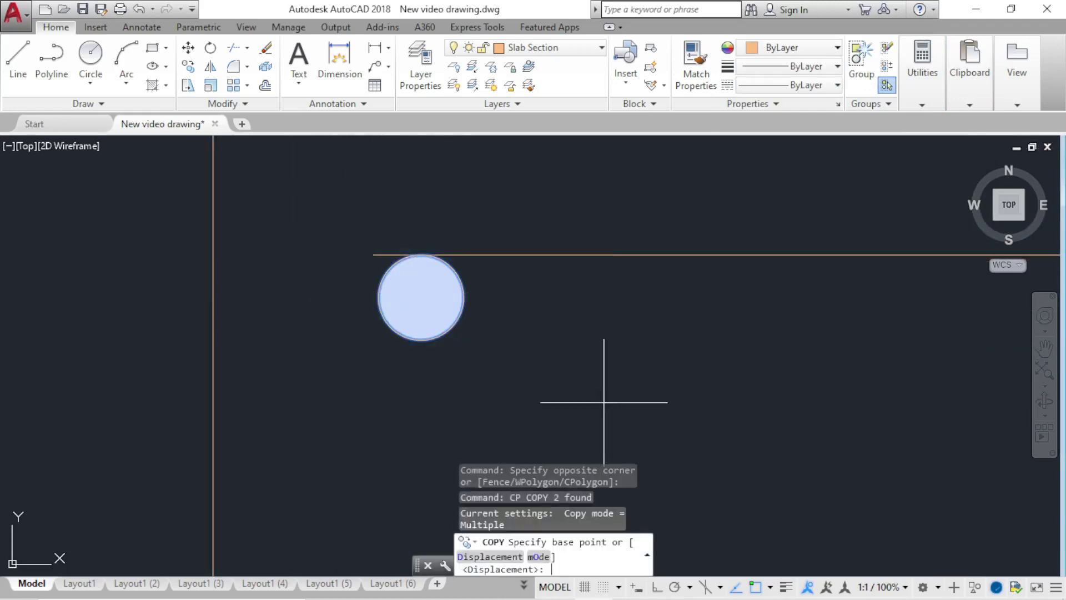
pyautogui.click(421, 254)
pyautogui.scroll(-3, 276, 261)
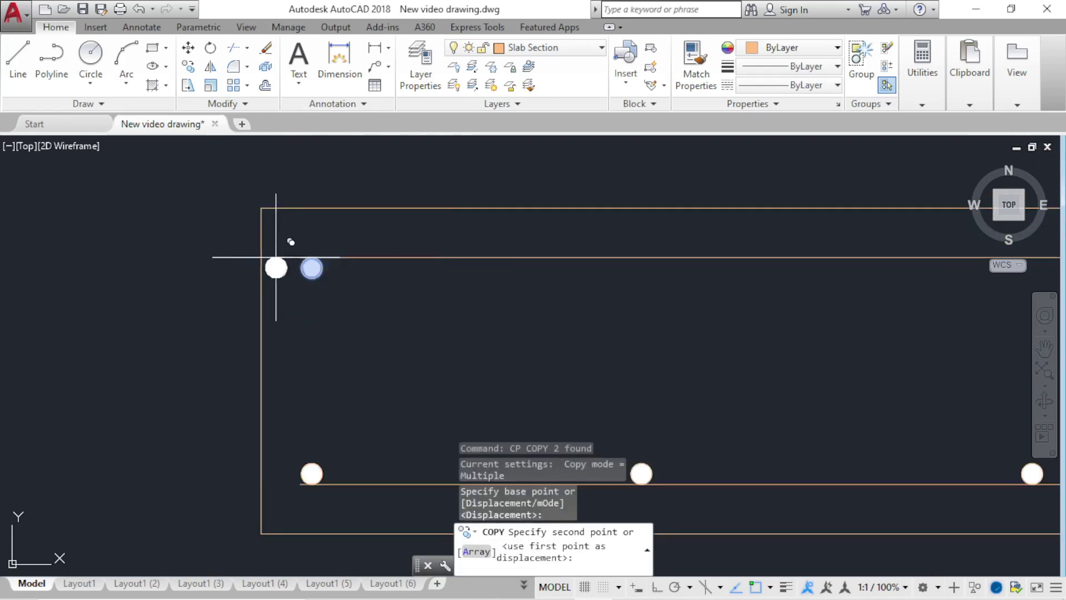
pyautogui.scroll(-2, 300, 258)
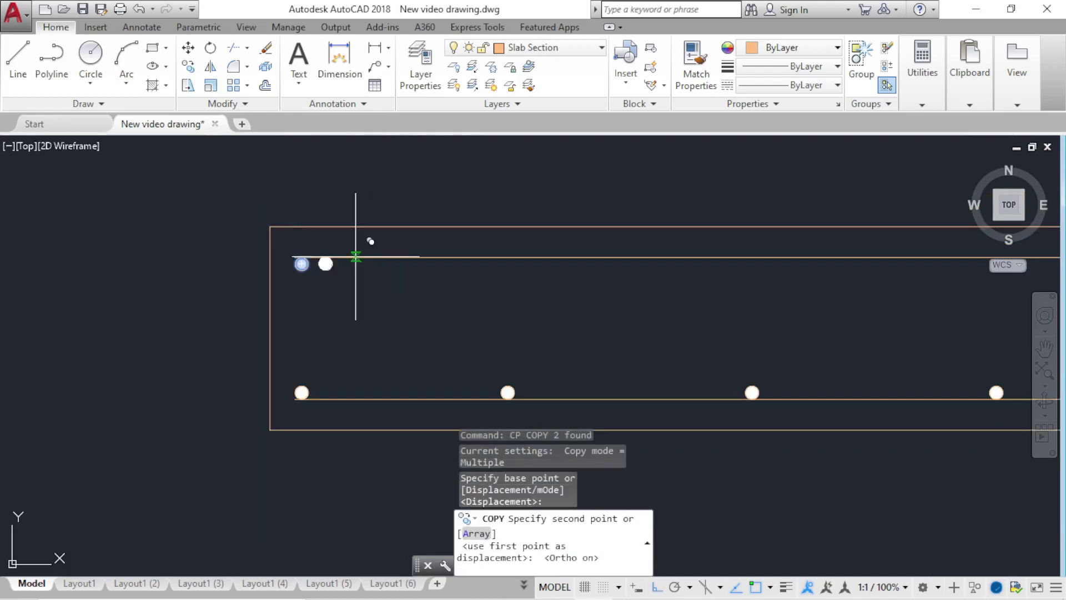
pyautogui.press('F8')
pyautogui.write('11.8')
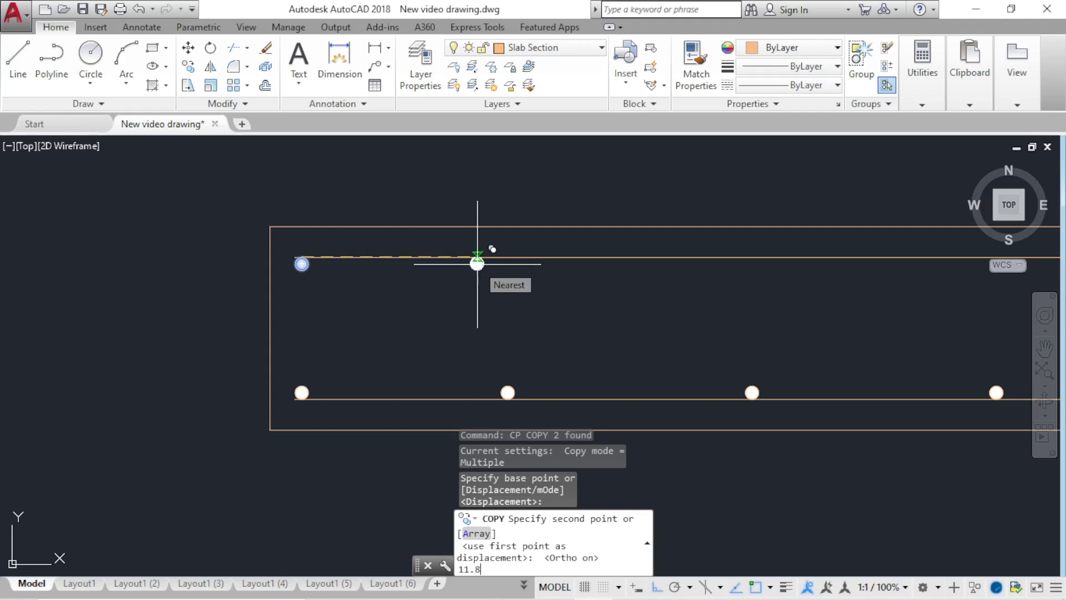
pyautogui.press('Return')
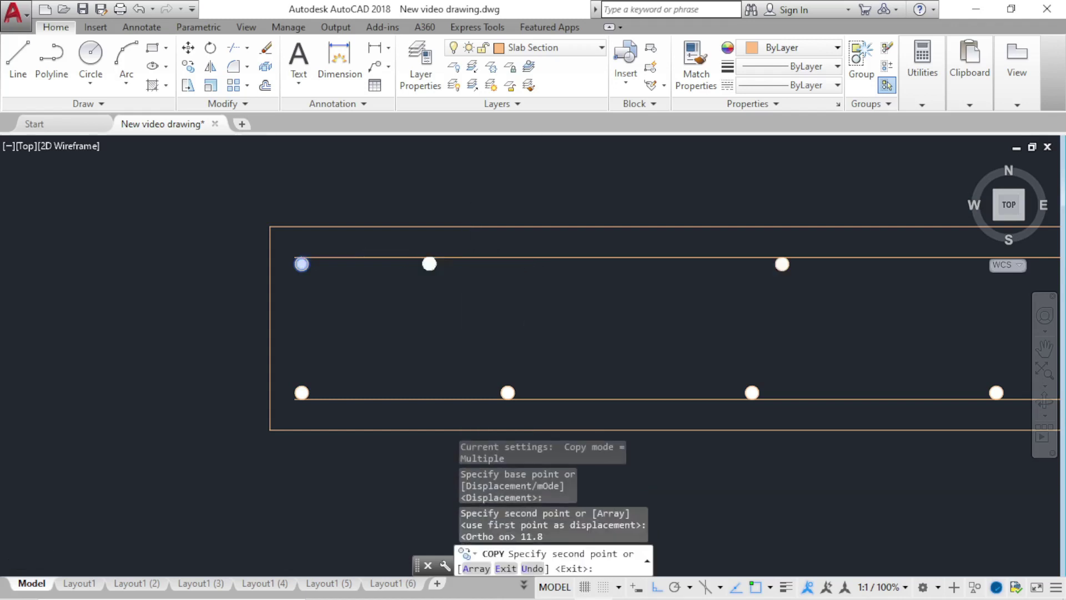
pyautogui.scroll(-4, 301, 264)
pyautogui.press('Escape')
pyautogui.scroll(3, 310, 302)
pyautogui.scroll(2, 290, 269)
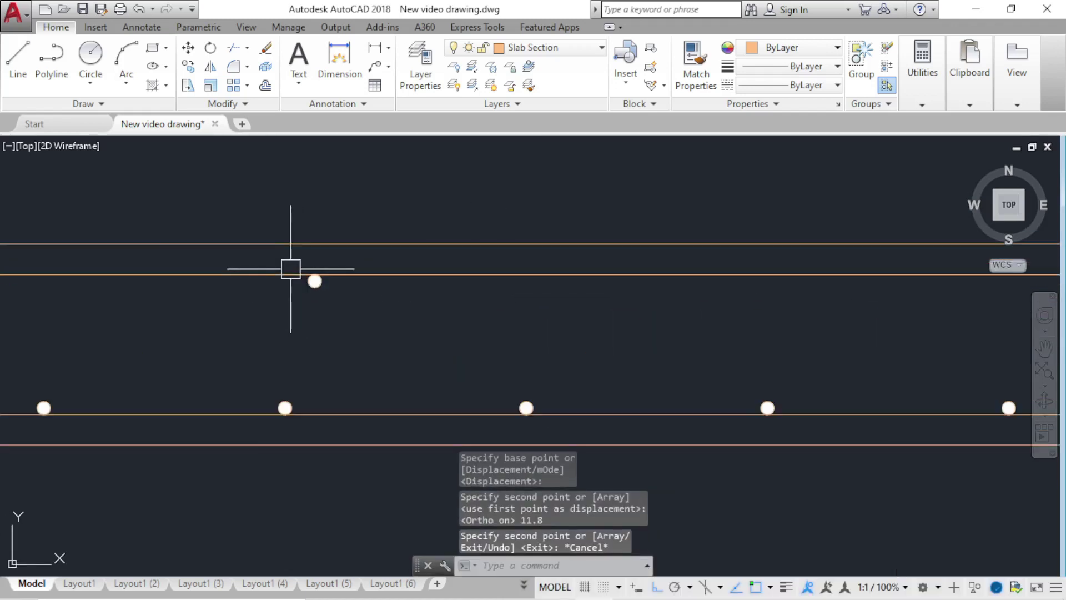
# - Copy the bar dot to two more positions along the slab's top bar
pyautogui.click(290, 269)
pyautogui.click(513, 382)
pyautogui.scroll(-3, 564, 328)
pyautogui.scroll(3, 322, 315)
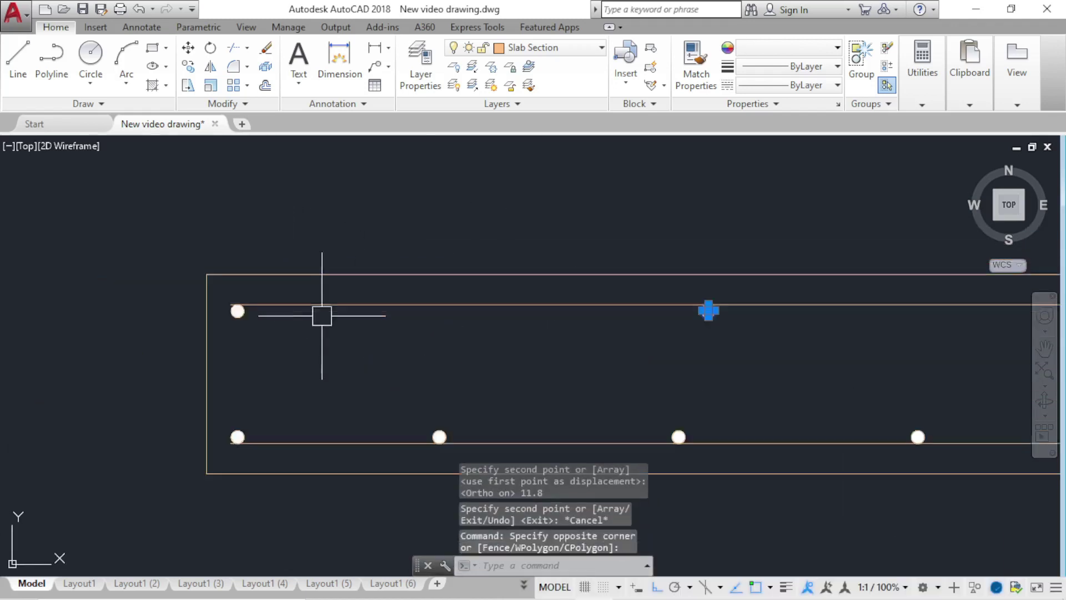
pyautogui.scroll(2, 322, 315)
pyautogui.write('cp')
pyautogui.press('Return')
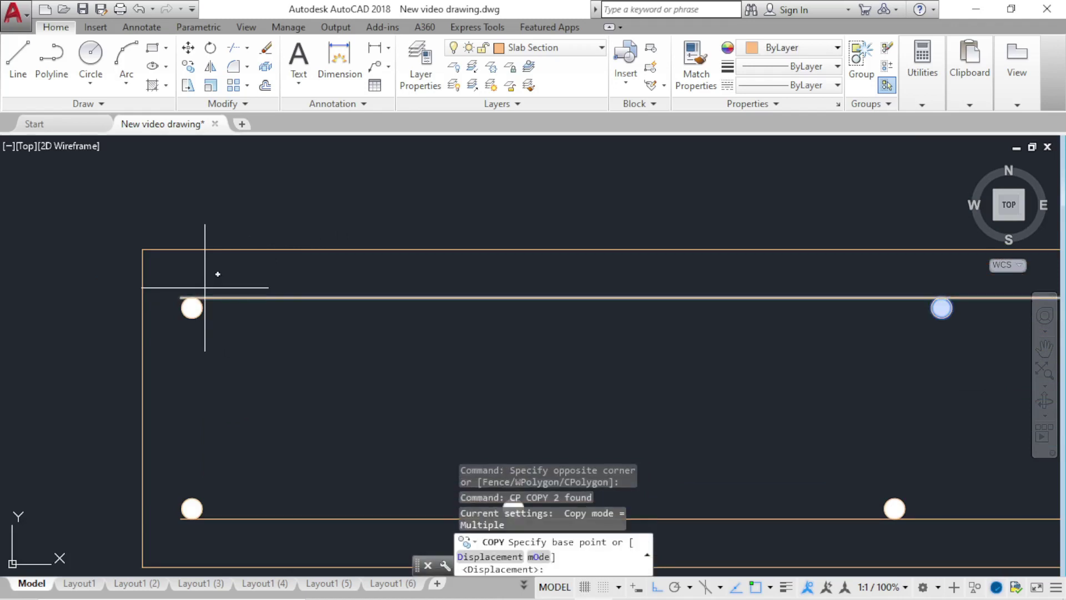
pyautogui.scroll(4, 197, 296)
pyautogui.click(179, 299)
pyautogui.scroll(-5, 131, 305)
pyautogui.scroll(-6, 293, 290)
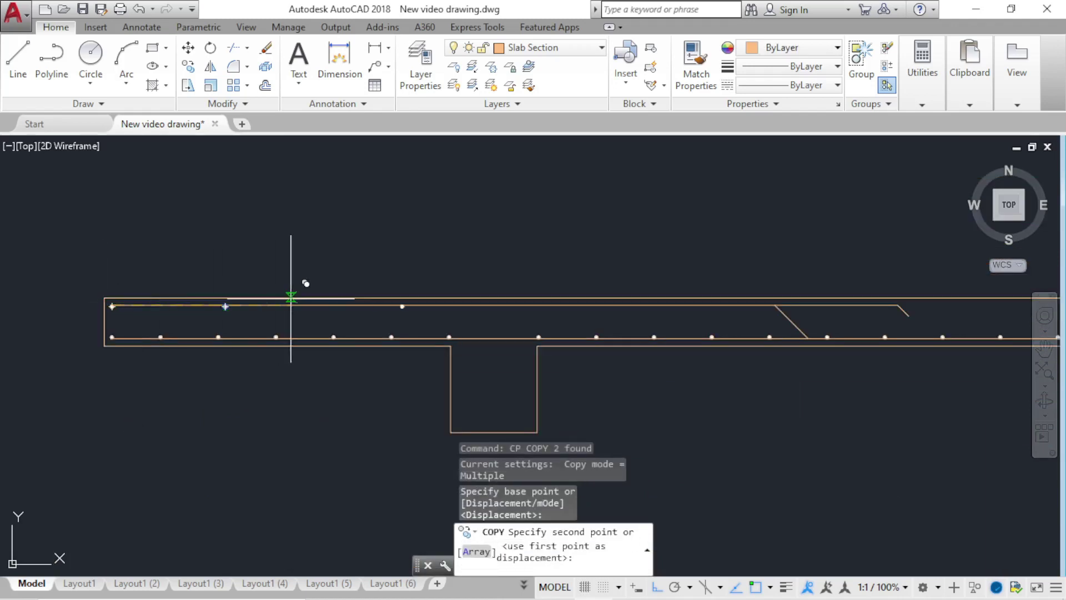
pyautogui.scroll(6, 303, 290)
pyautogui.scroll(-4, 221, 337)
pyautogui.scroll(5, 221, 345)
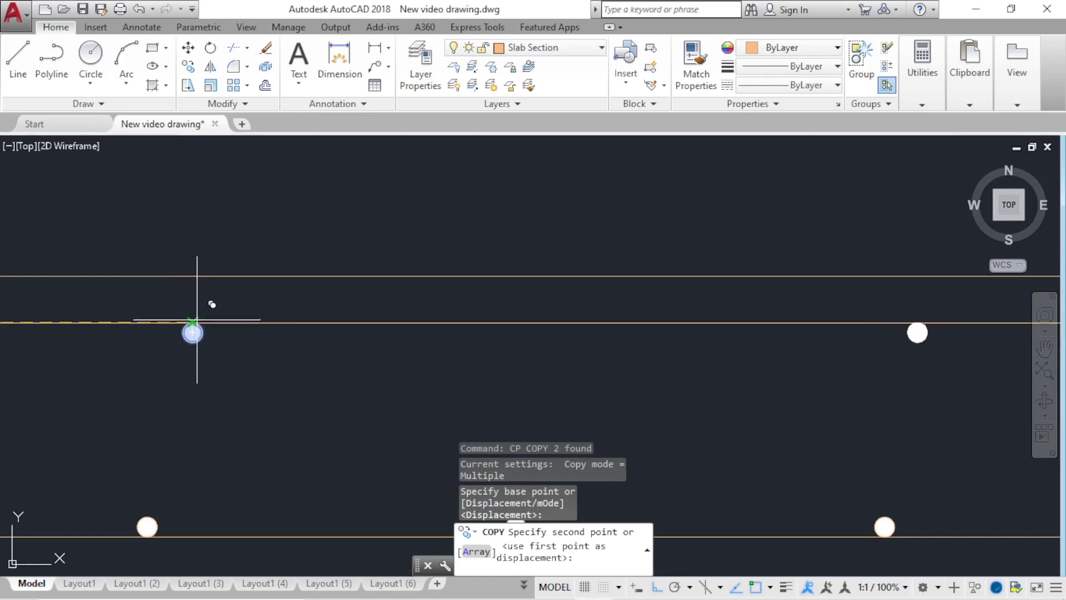
pyautogui.click(195, 316)
pyautogui.scroll(-4, 306, 367)
pyautogui.scroll(5, 369, 352)
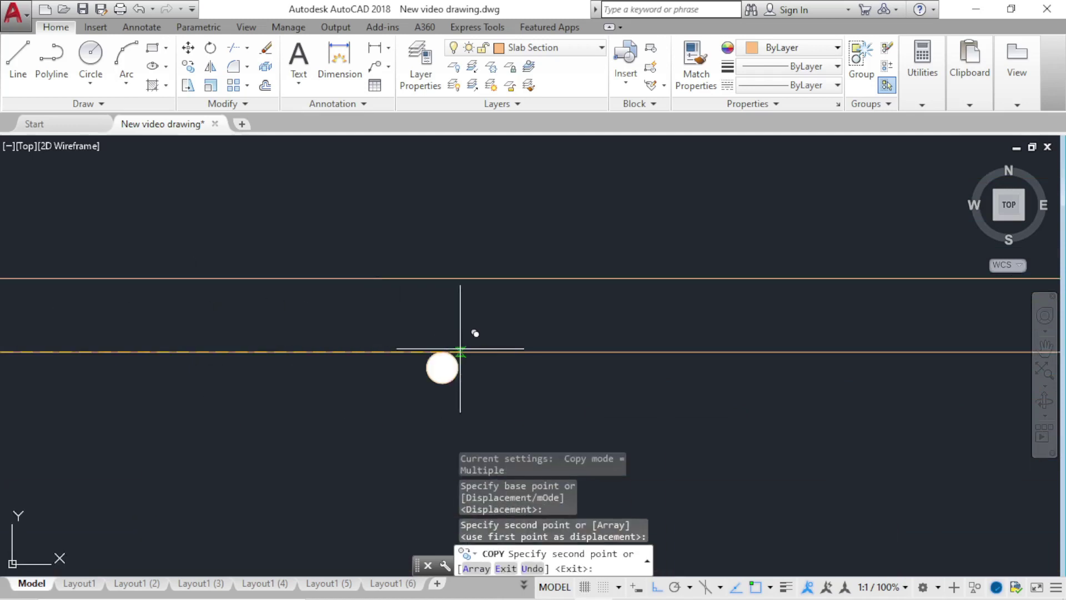
pyautogui.click(441, 351)
pyautogui.scroll(-5, 188, 344)
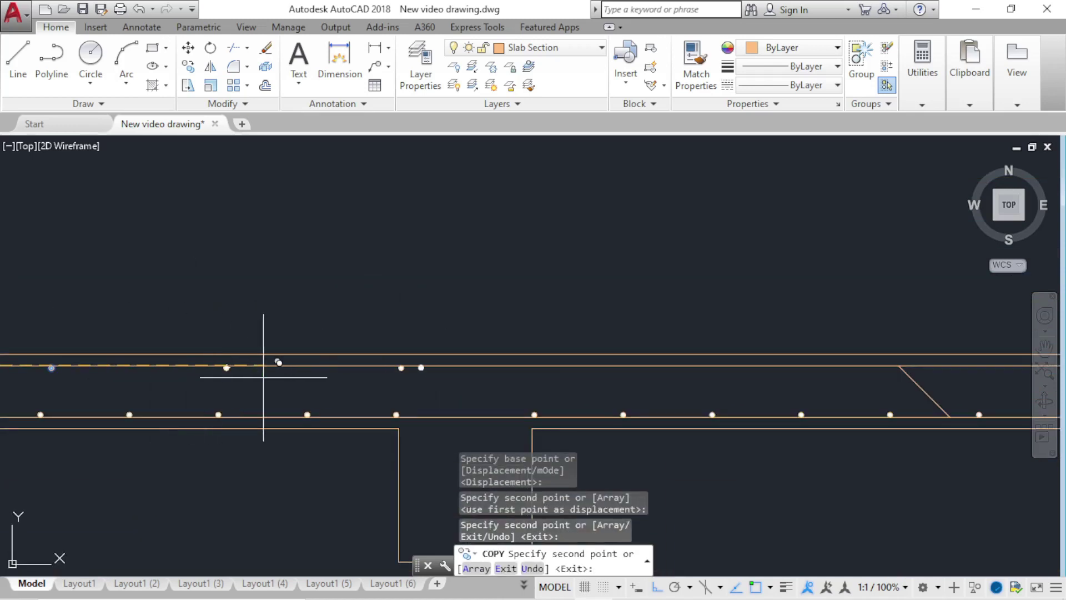
pyautogui.scroll(2, 463, 358)
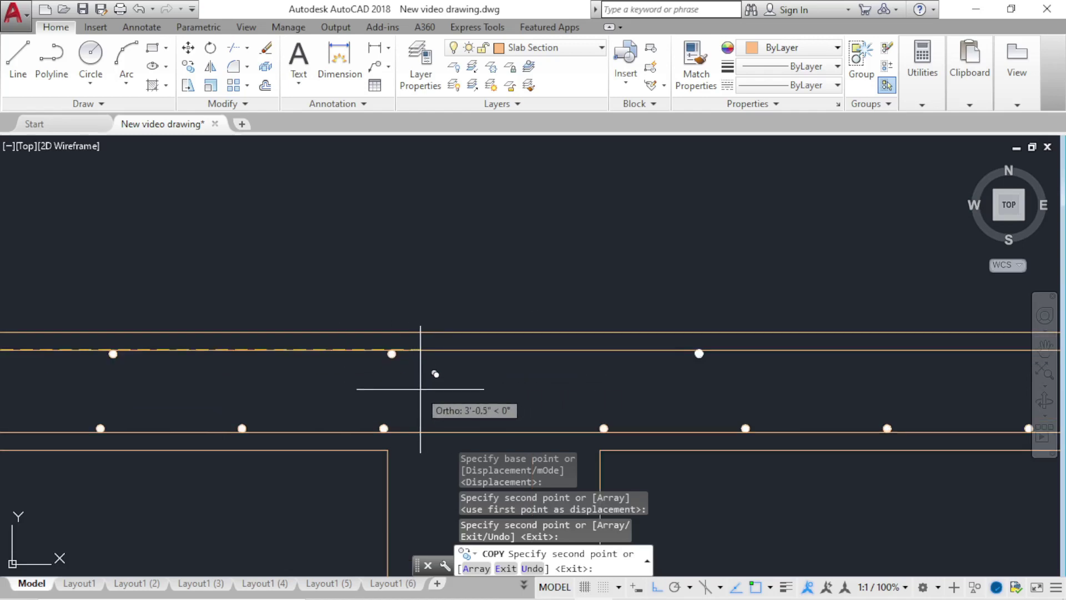
pyautogui.press('Escape')
pyautogui.scroll(1, 524, 338)
pyautogui.scroll(-2, 525, 338)
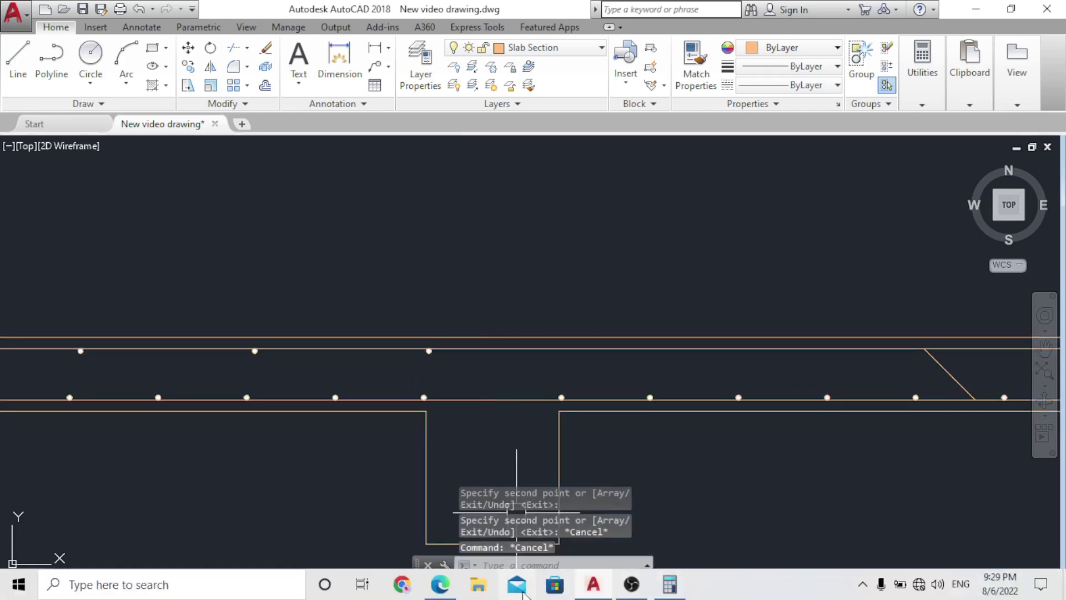
# - Zoom into the slab L-section in the reference PDF, then minimise Edge back to AutoCAD
pyautogui.click(439, 584)
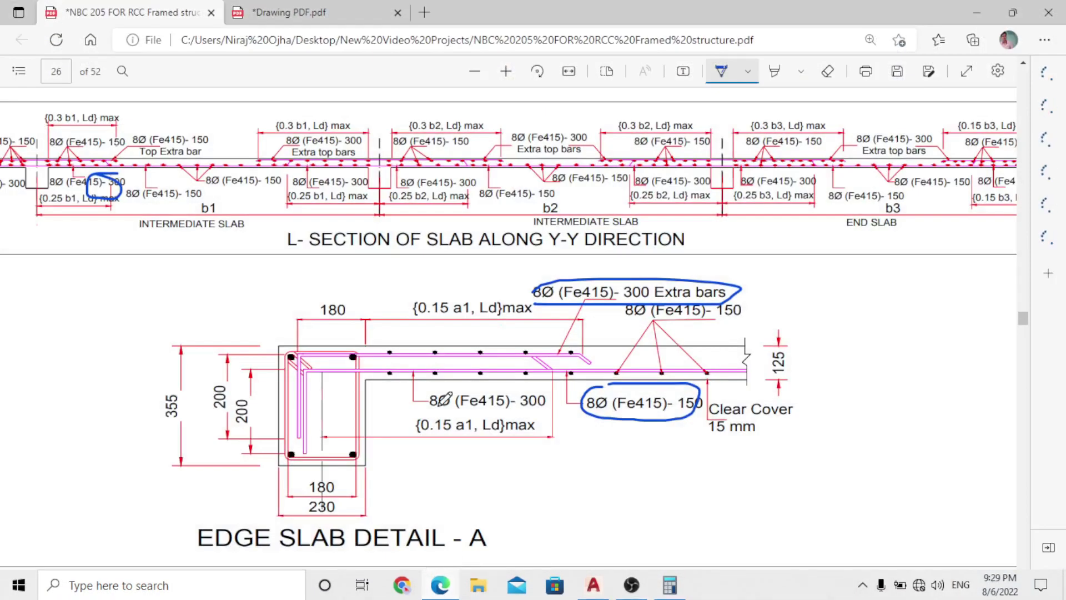
pyautogui.keyDown('ctrl'); pyautogui.scroll(3, 176, 188); pyautogui.keyUp('ctrl')
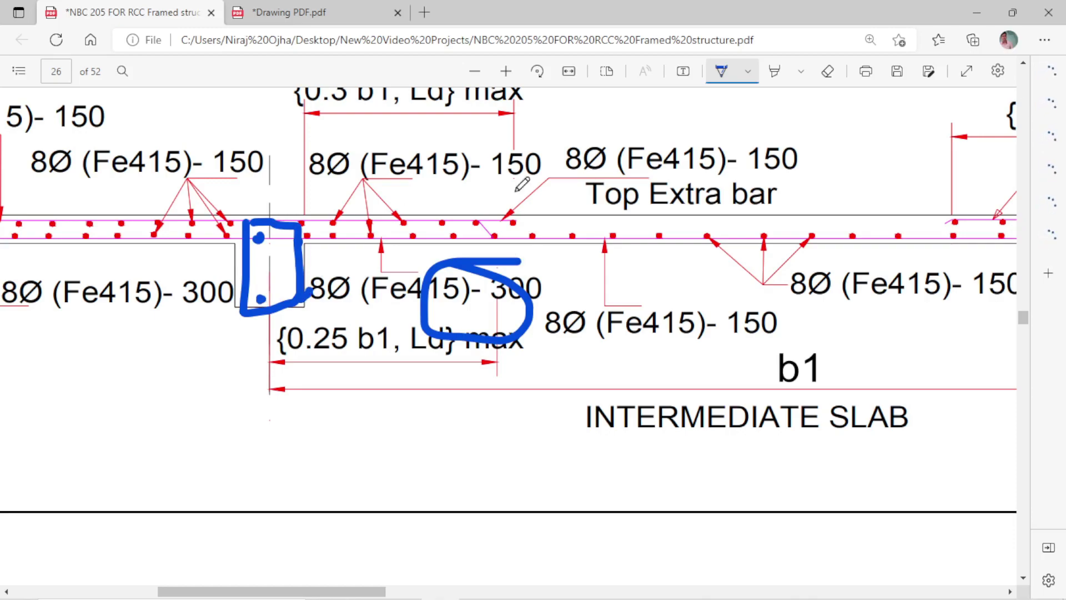
pyautogui.click(977, 12)
# - Copy a top-bar dot to the crank of the top bar
pyautogui.scroll(-2, 438, 311)
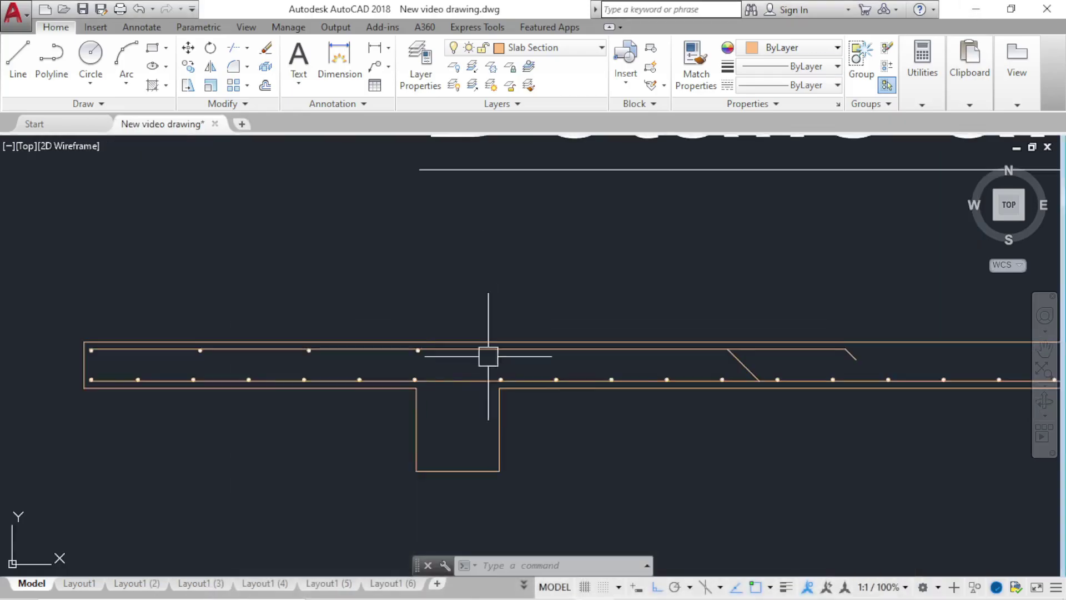
pyautogui.moveTo(455, 333); pyautogui.dragTo(540, 385, button='middle')
pyautogui.scroll(3, 540, 384)
pyautogui.scroll(3, 327, 364)
pyautogui.scroll(2, 148, 298)
pyautogui.click(222, 317)
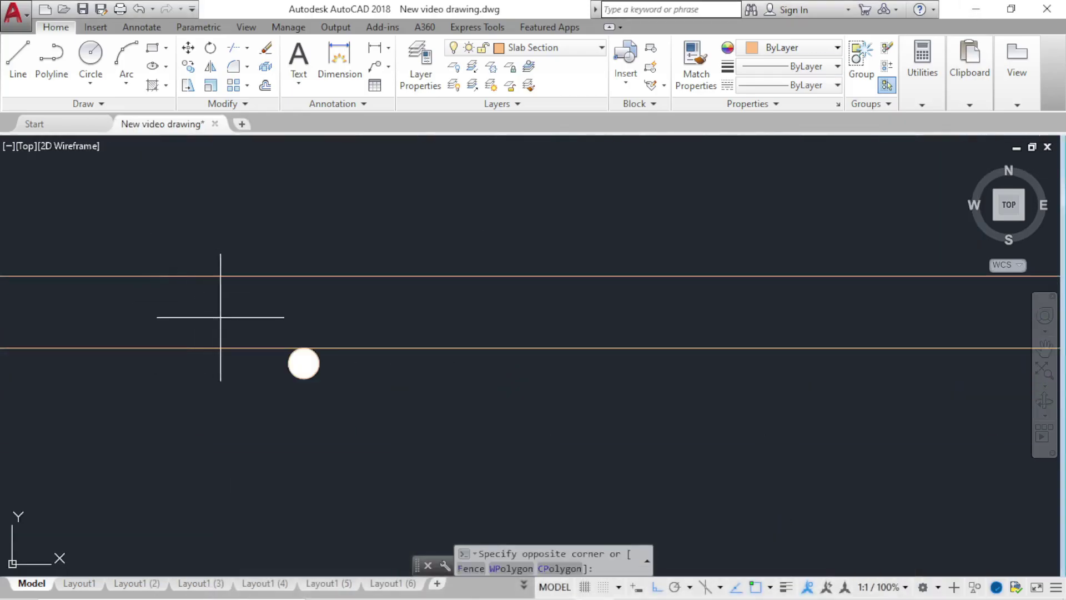
pyautogui.click(507, 459)
pyautogui.write('cp')
pyautogui.press('Return')
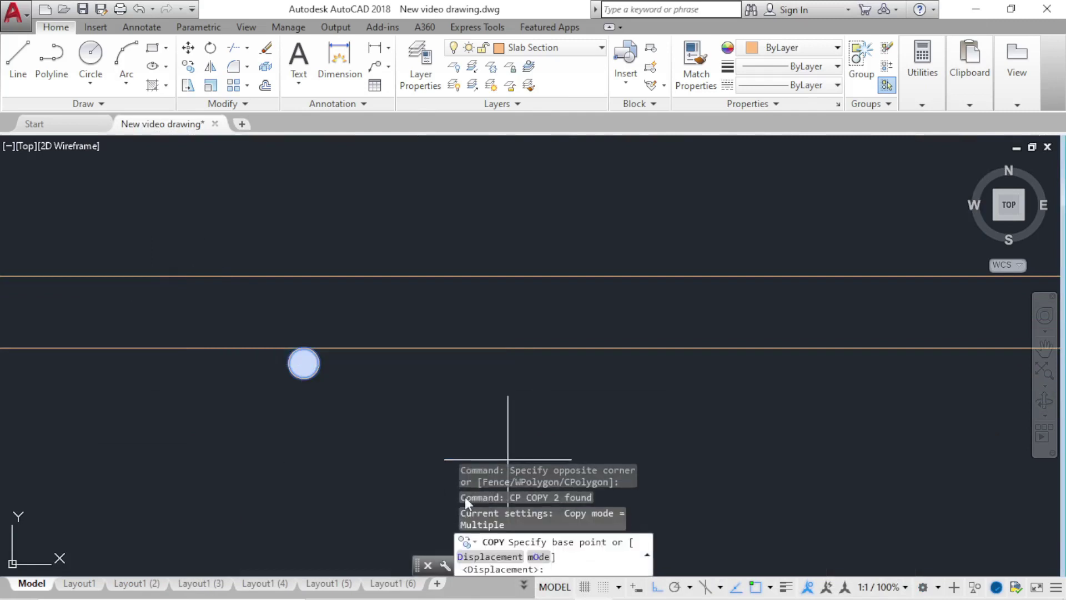
pyautogui.click(303, 348)
pyautogui.scroll(-3, 118, 367)
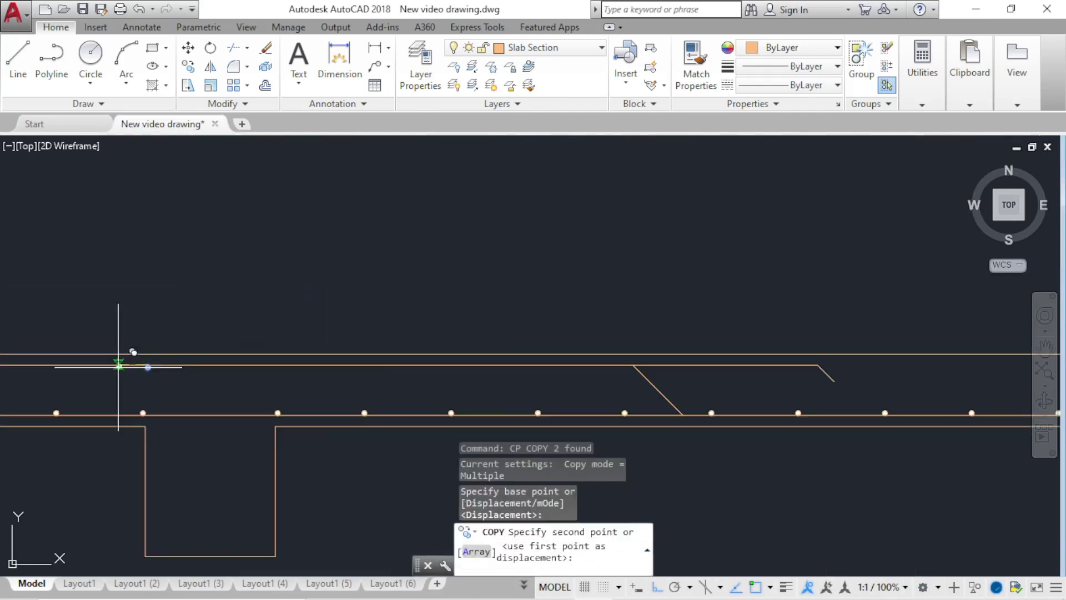
pyautogui.scroll(5, 688, 367)
pyautogui.scroll(6, 791, 310)
pyautogui.moveTo(791, 267); pyautogui.dragTo(691, 239, button='middle')
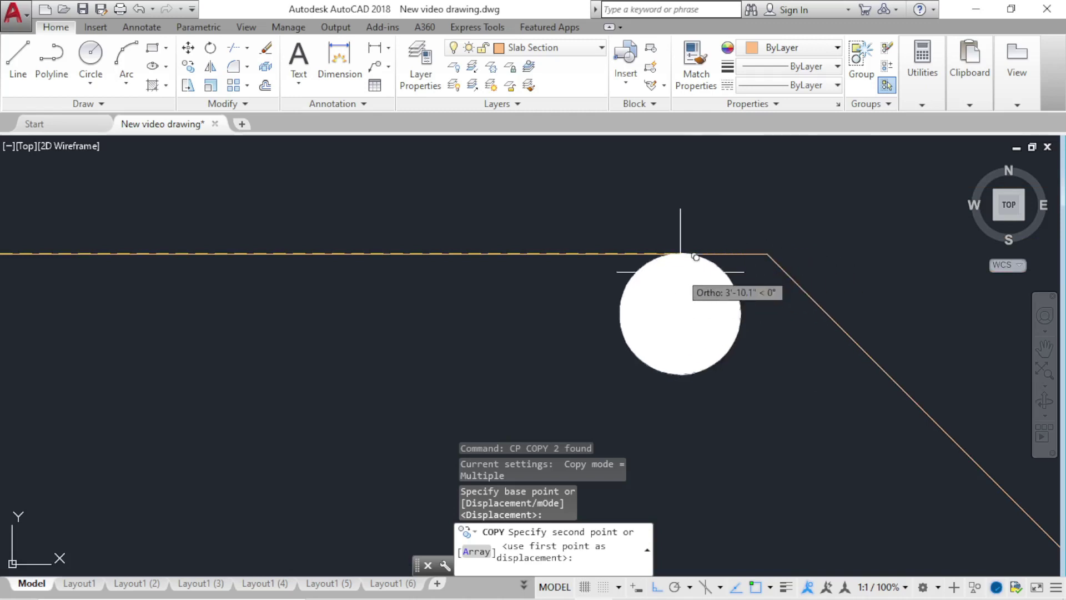
pyautogui.click(738, 254)
pyautogui.scroll(-3, 849, 286)
pyautogui.press('Escape')
# - Copy the crank dot 11.8 back along the top bar
pyautogui.click(785, 243)
pyautogui.click(882, 327)
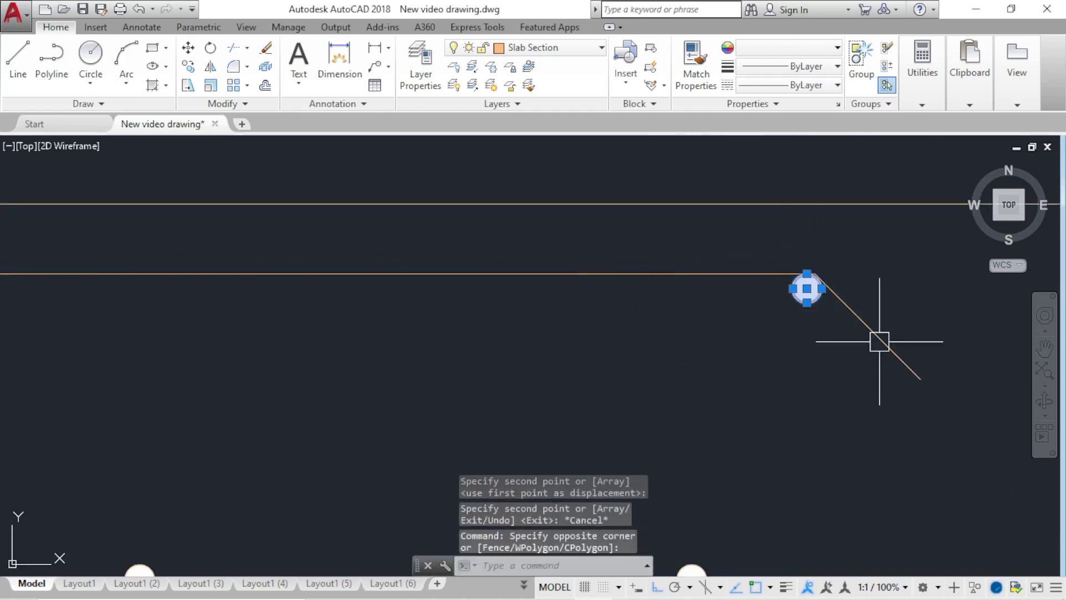
pyautogui.write('cp')
pyautogui.press('Return')
pyautogui.scroll(5, 826, 267)
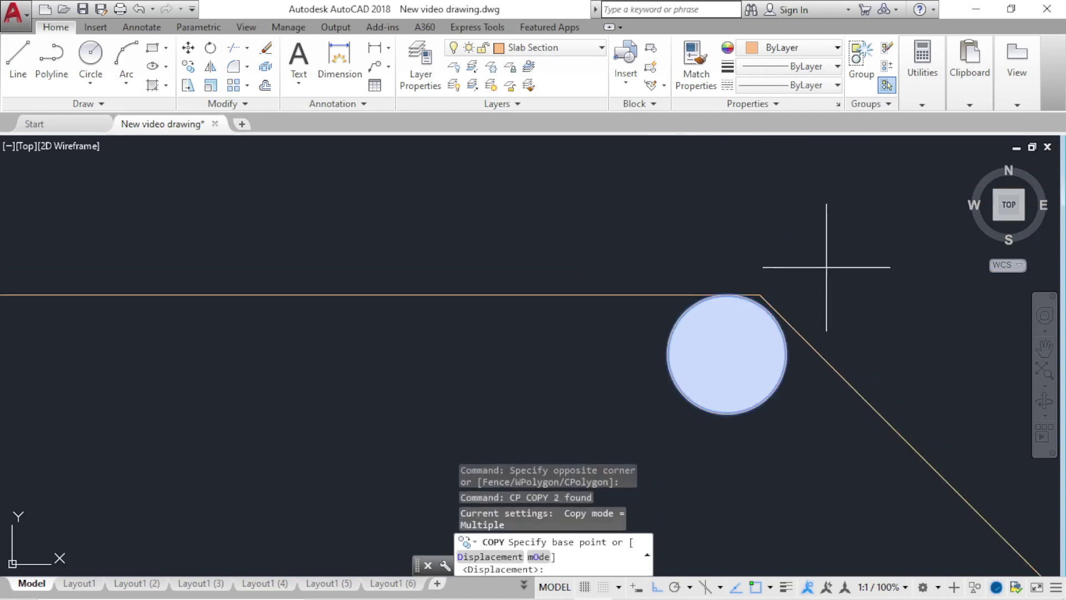
pyautogui.scroll(-2, 784, 298)
pyautogui.write('11.8')
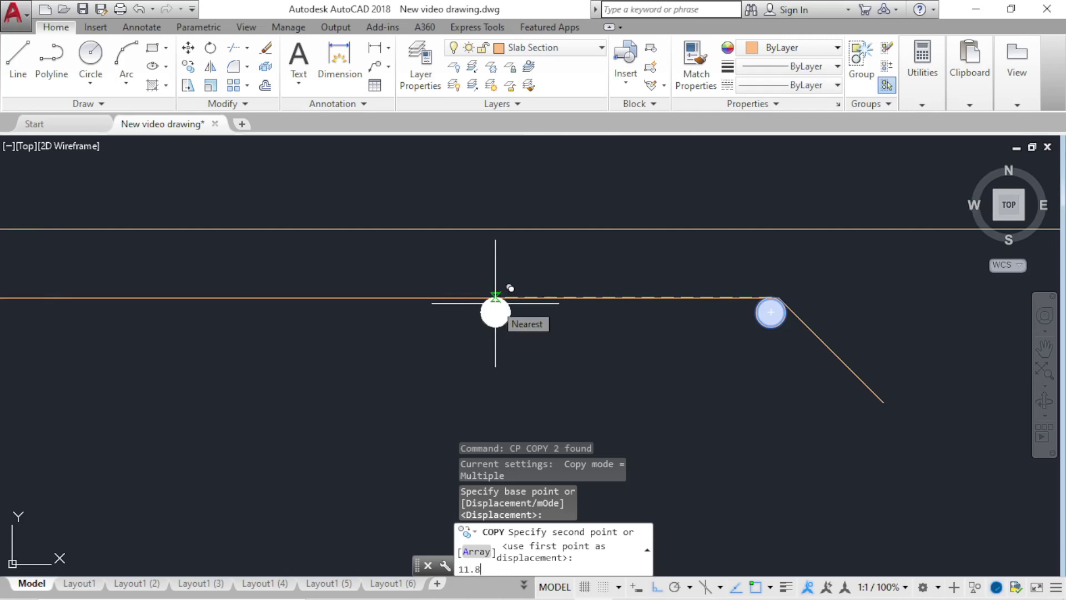
pyautogui.press('Return')
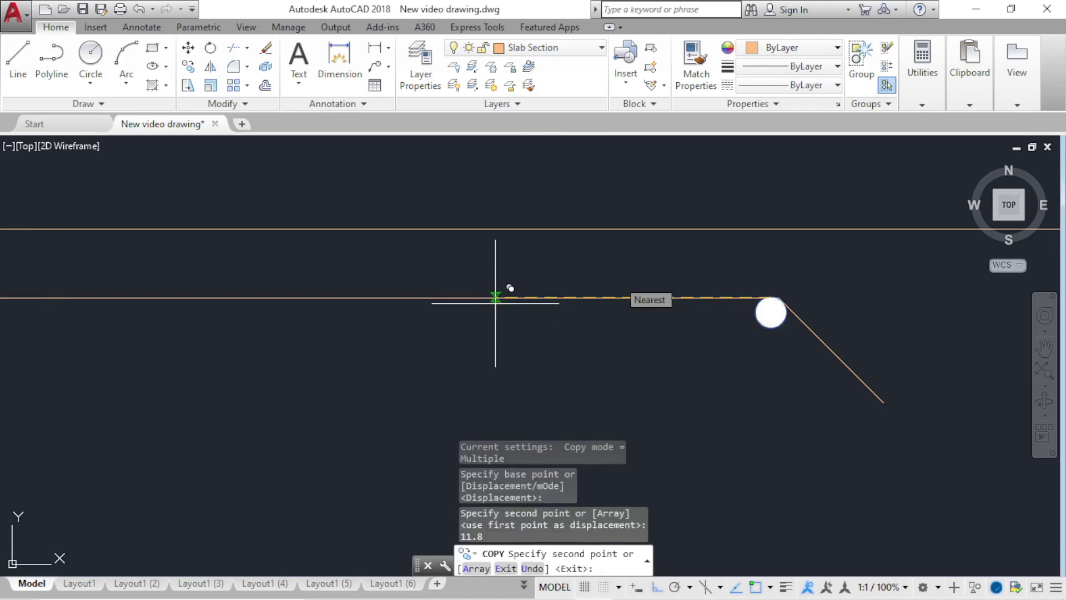
pyautogui.scroll(-3, 495, 302)
pyautogui.scroll(4, 709, 269)
pyautogui.press('Escape')
# - Copy the dot near the cranked bar to two more positions on the bar
pyautogui.click(674, 236)
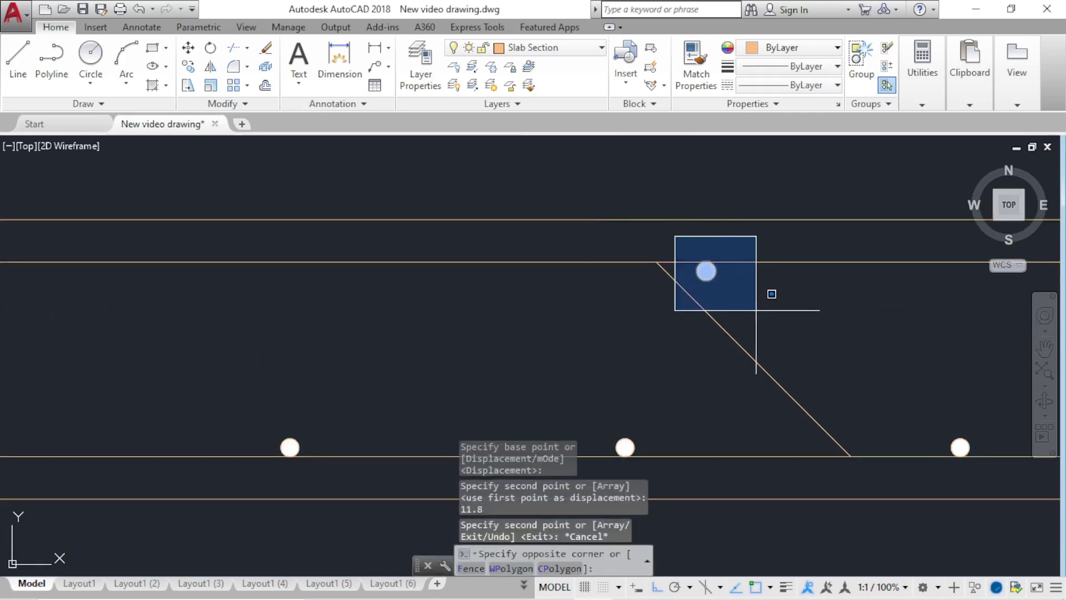
pyautogui.scroll(-4, 576, 316)
pyautogui.scroll(4, 688, 364)
pyautogui.write('cp')
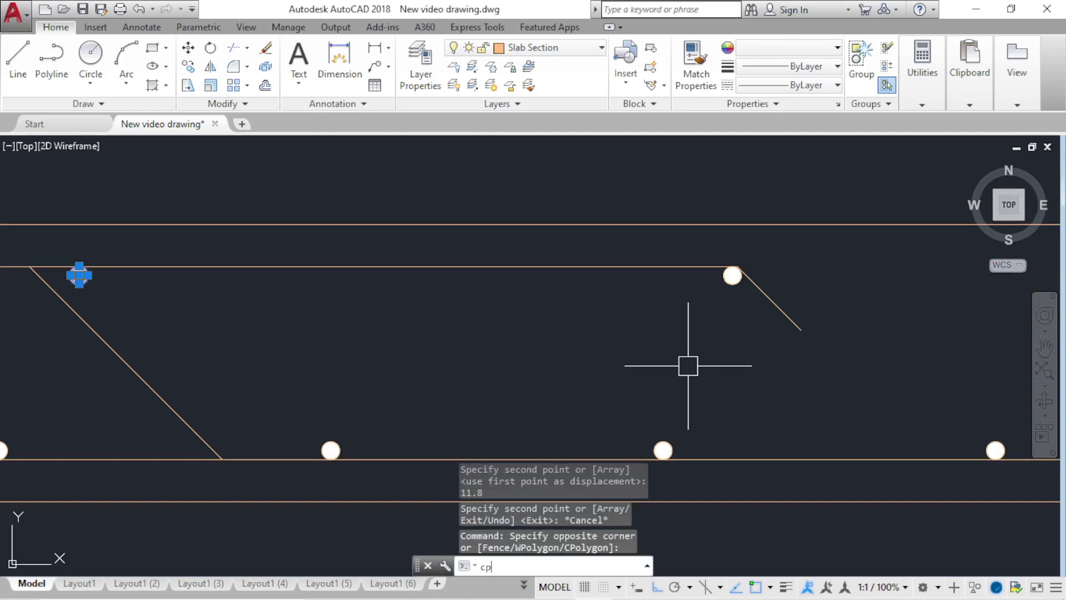
pyautogui.press('Return')
pyautogui.scroll(2, 705, 255)
pyautogui.scroll(2, 714, 267)
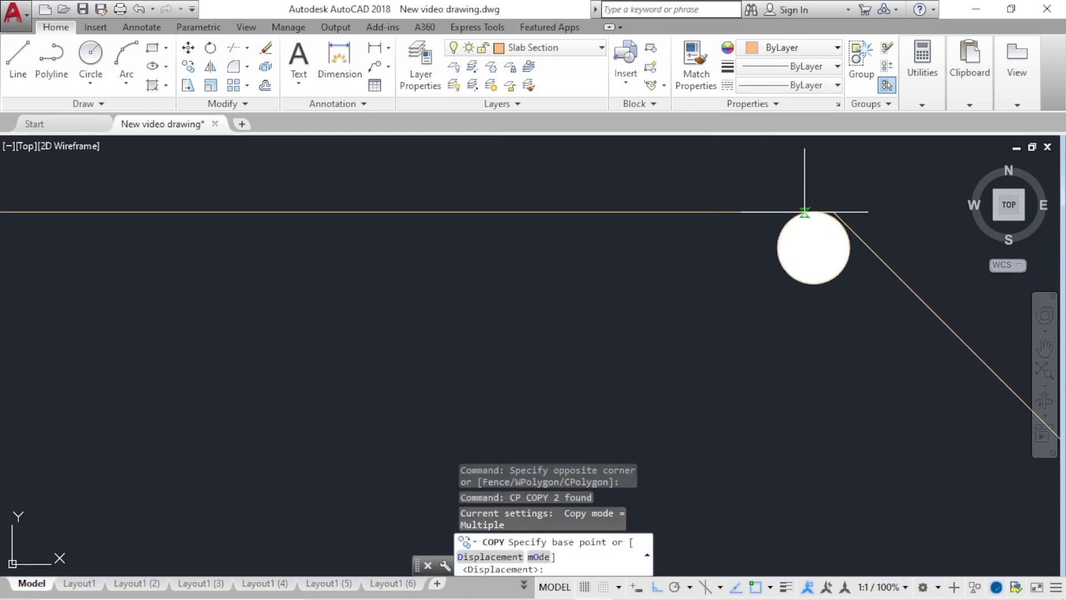
pyautogui.click(814, 211)
pyautogui.scroll(-3, 880, 202)
pyautogui.scroll(3, 499, 219)
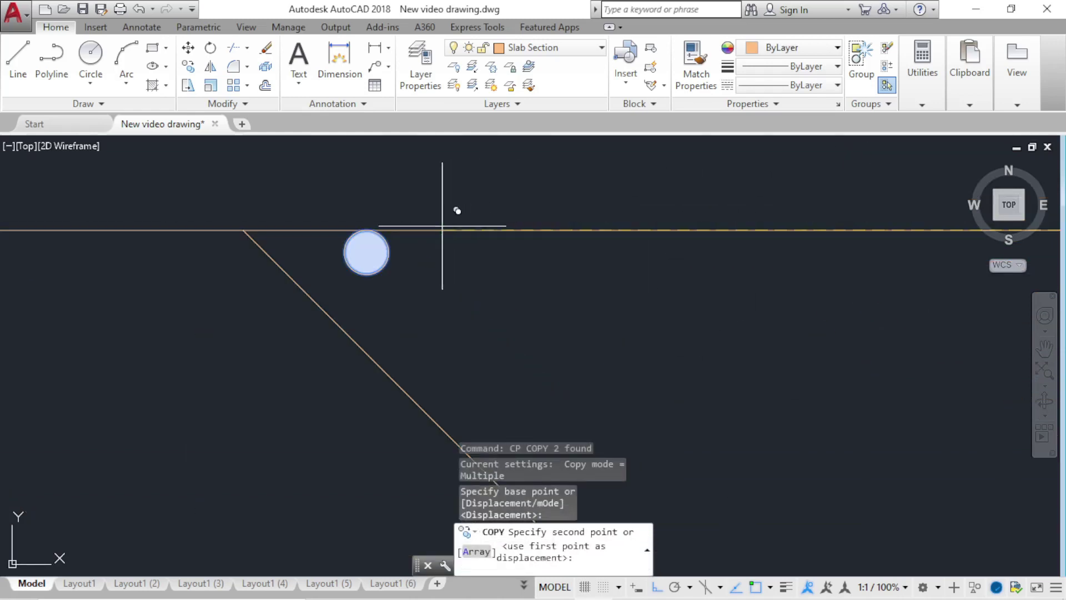
pyautogui.click(366, 230)
pyautogui.scroll(-3, 757, 257)
pyautogui.scroll(3, 422, 237)
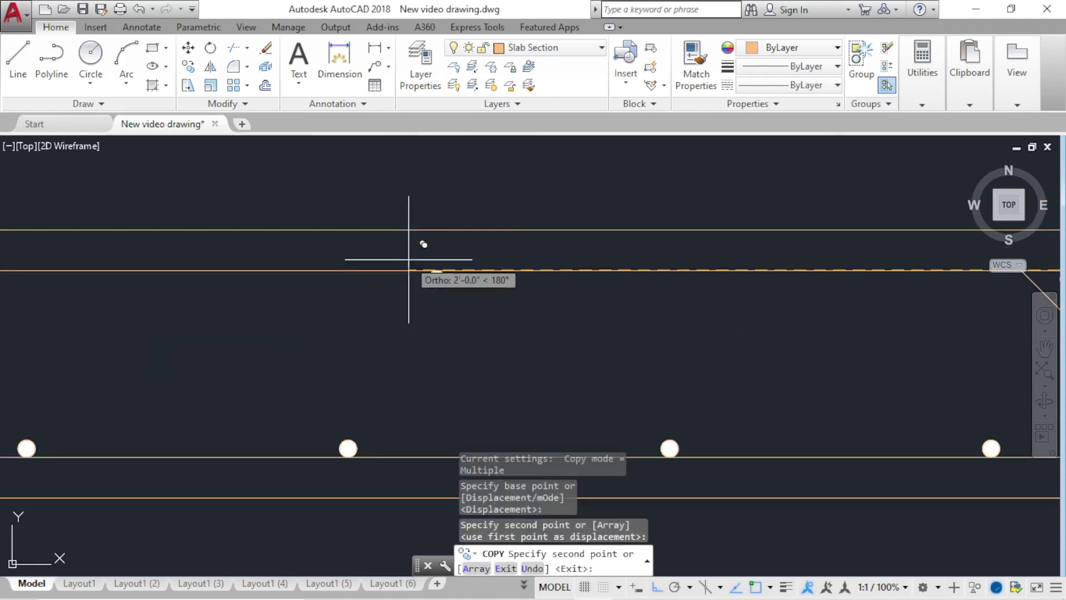
pyautogui.scroll(2, 438, 267)
pyautogui.click(404, 283)
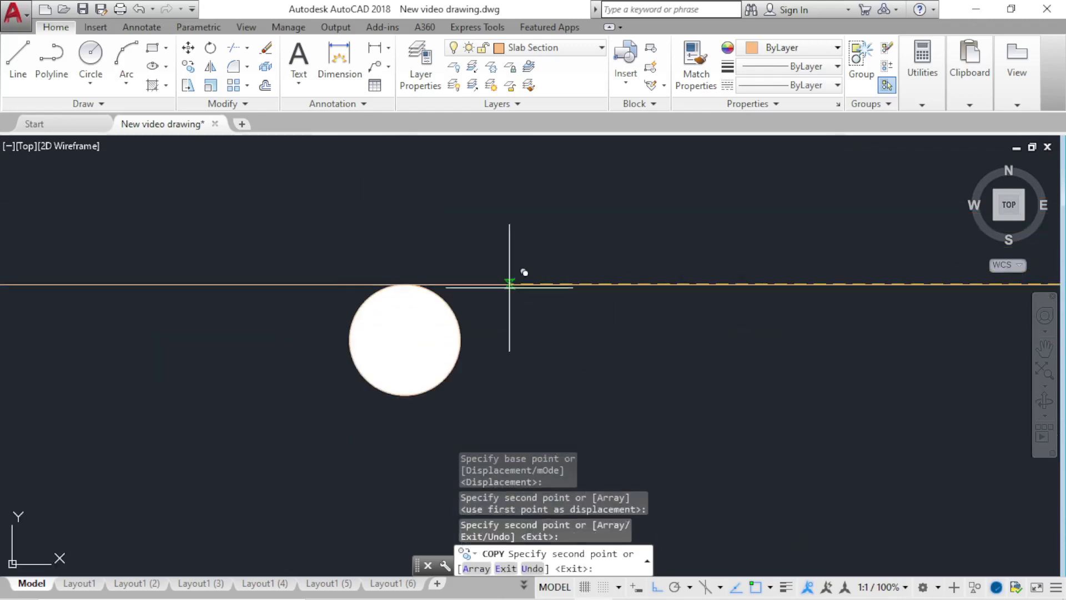
pyautogui.scroll(-5, 667, 300)
pyautogui.scroll(-2, 816, 322)
pyautogui.scroll(-4, 833, 333)
pyautogui.scroll(3, 816, 345)
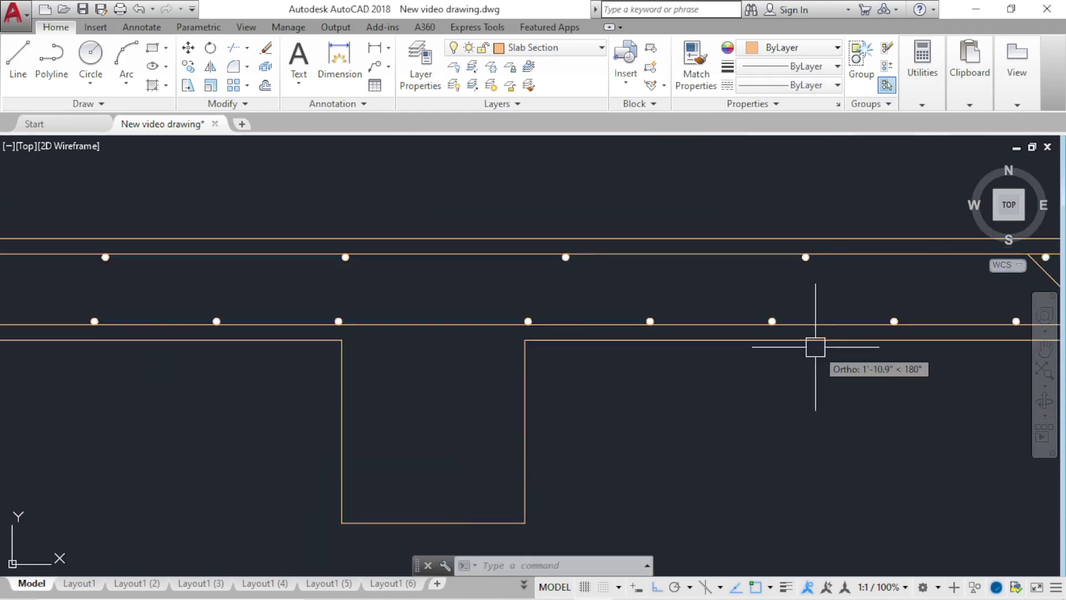
pyautogui.press('Escape')
# - Copy the eight top-bar dots as a set further along the top bar
pyautogui.scroll(5, 559, 273)
pyautogui.scroll(2, 564, 224)
pyautogui.scroll(-2, 53, 253)
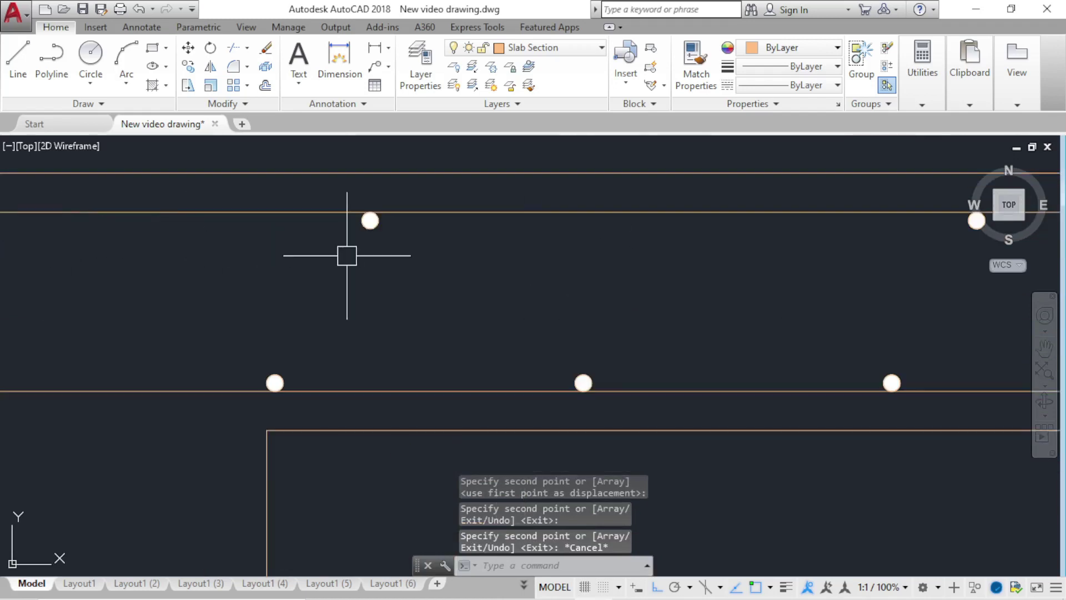
pyautogui.scroll(-4, 430, 323)
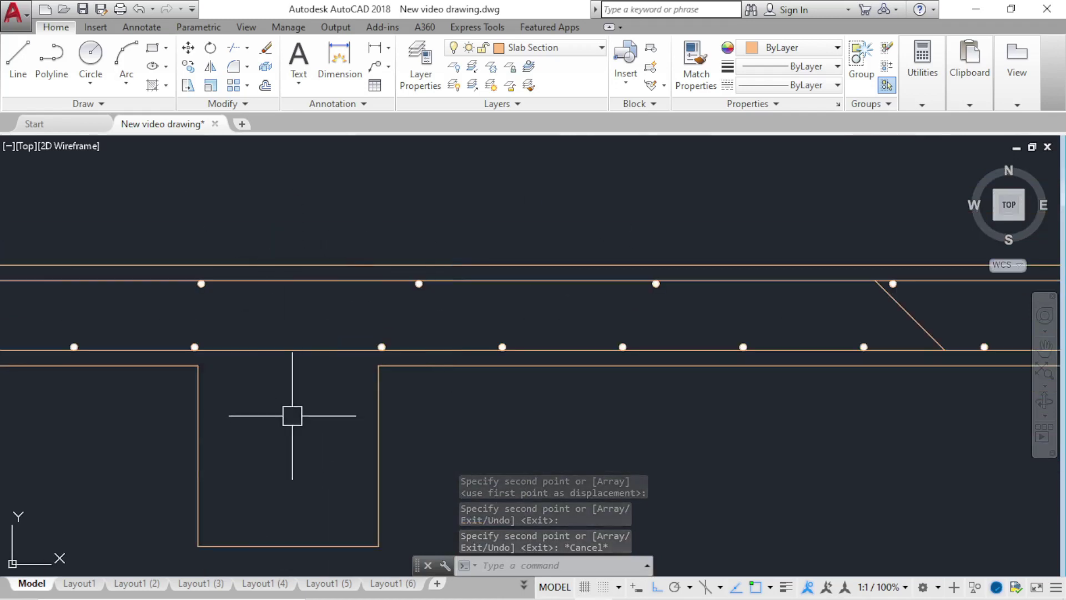
pyautogui.scroll(-4, 209, 405)
pyautogui.moveTo(474, 405)
pyautogui.mouseDown(button='middle')
pyautogui.moveTo(516, 406)
pyautogui.moveTo(760, 340)
pyautogui.mouseUp(button='middle')
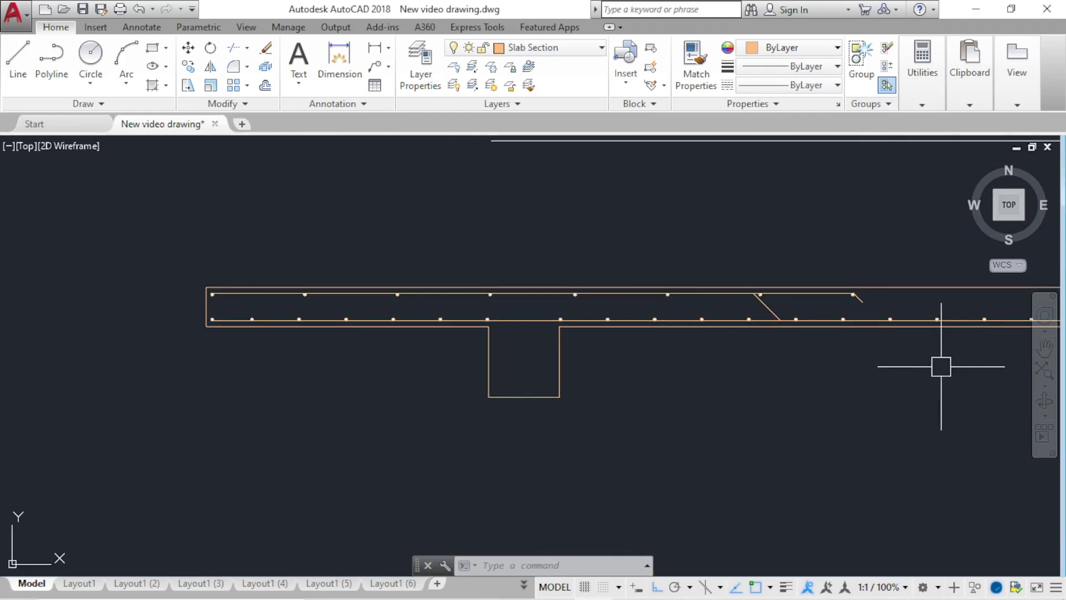
pyautogui.scroll(2, 940, 364)
pyautogui.scroll(1, 922, 421)
pyautogui.moveTo(304, 234); pyautogui.dragTo(492, 267, button='middle')
pyautogui.scroll(3, 444, 244)
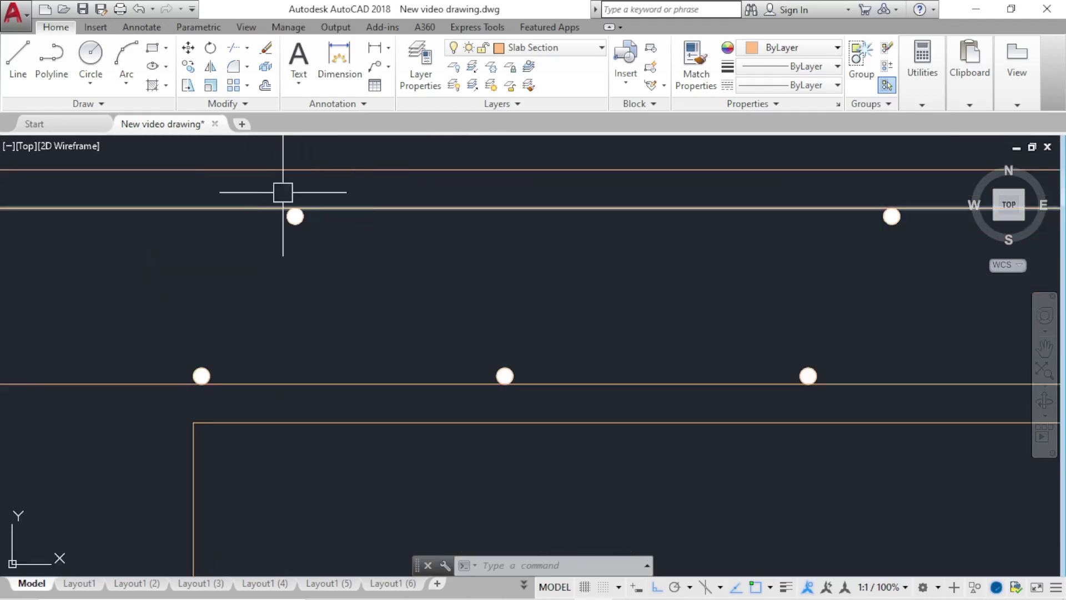
pyautogui.scroll(-3, 237, 228)
pyautogui.press('Escape')
pyautogui.press('Escape')
pyautogui.scroll(5, 238, 226)
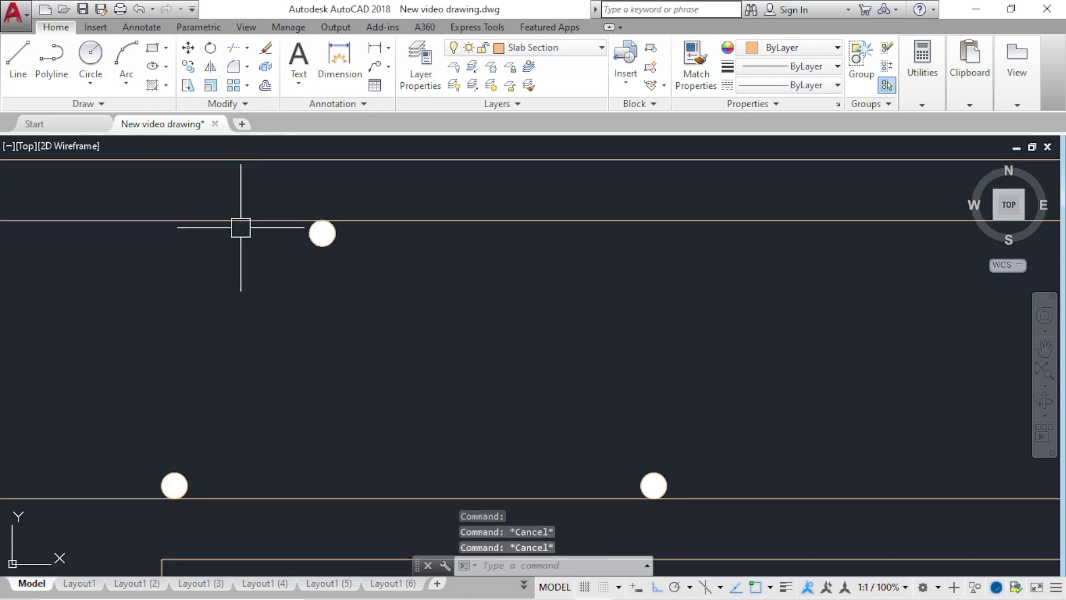
pyautogui.scroll(-5, 248, 198)
pyautogui.click(217, 218)
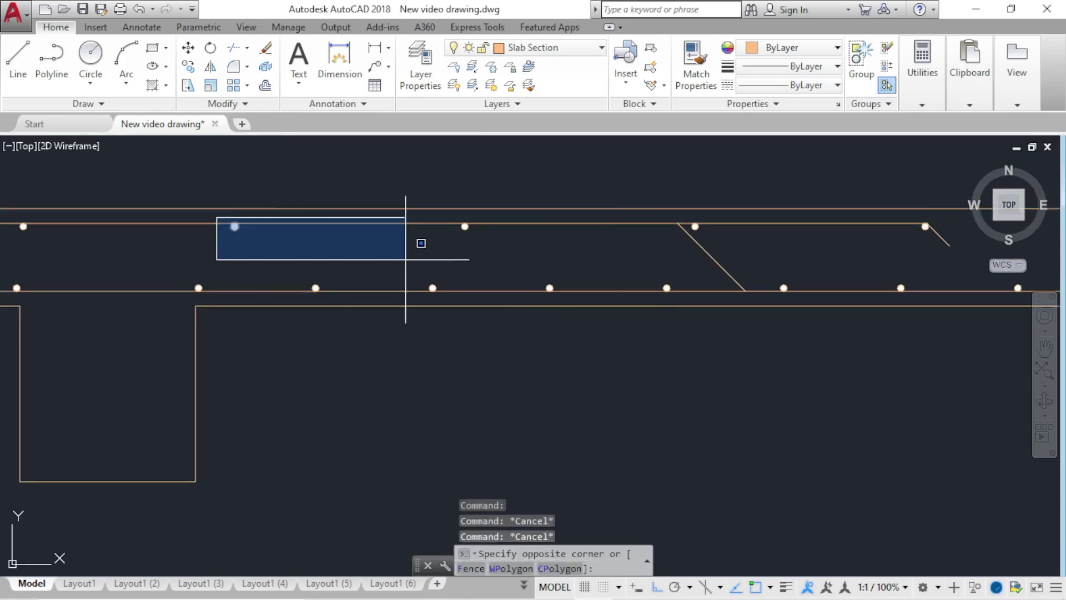
pyautogui.click(930, 265)
pyautogui.scroll(5, 372, 211)
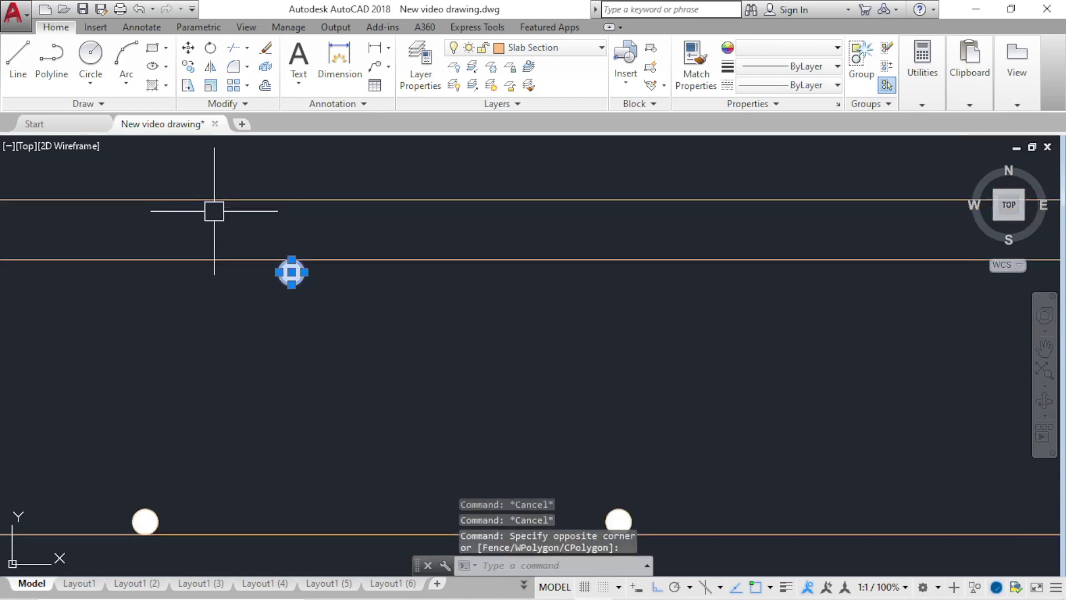
pyautogui.write('cp')
pyautogui.press('Return')
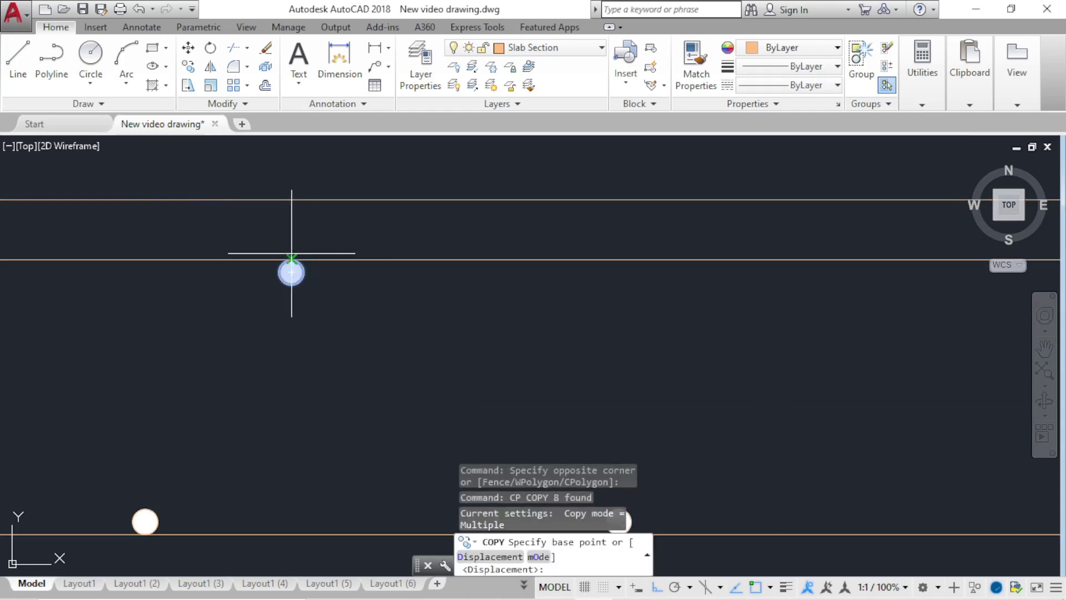
pyautogui.click(291, 256)
pyautogui.scroll(-3, 144, 274)
pyautogui.scroll(-2, 286, 281)
pyautogui.scroll(2, 257, 283)
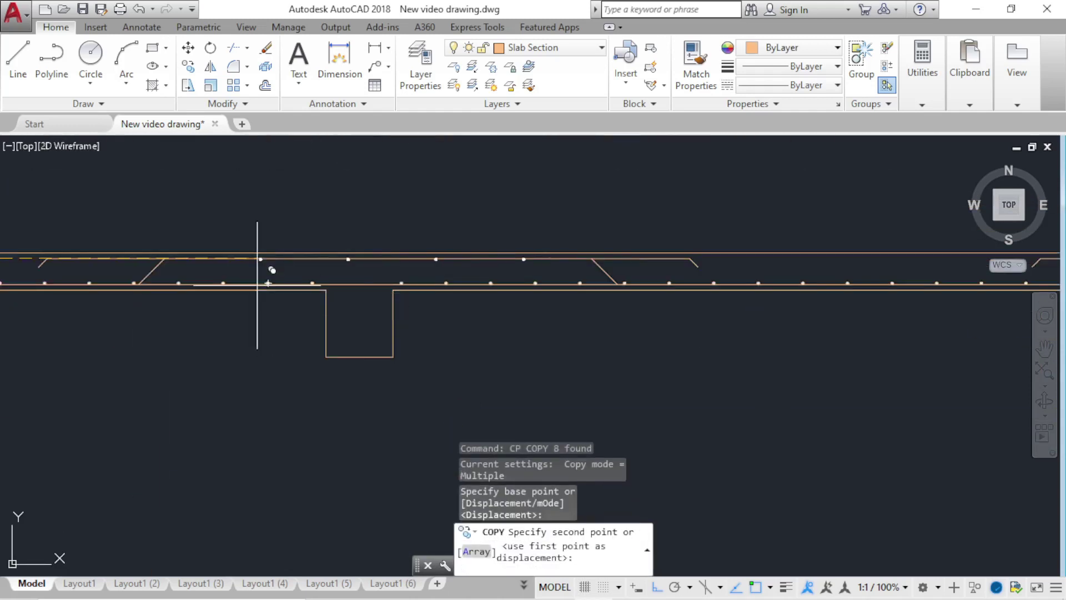
pyautogui.moveTo(257, 283); pyautogui.dragTo(355, 288, button='middle')
pyautogui.scroll(-2, 448, 269)
pyautogui.scroll(5, 348, 264)
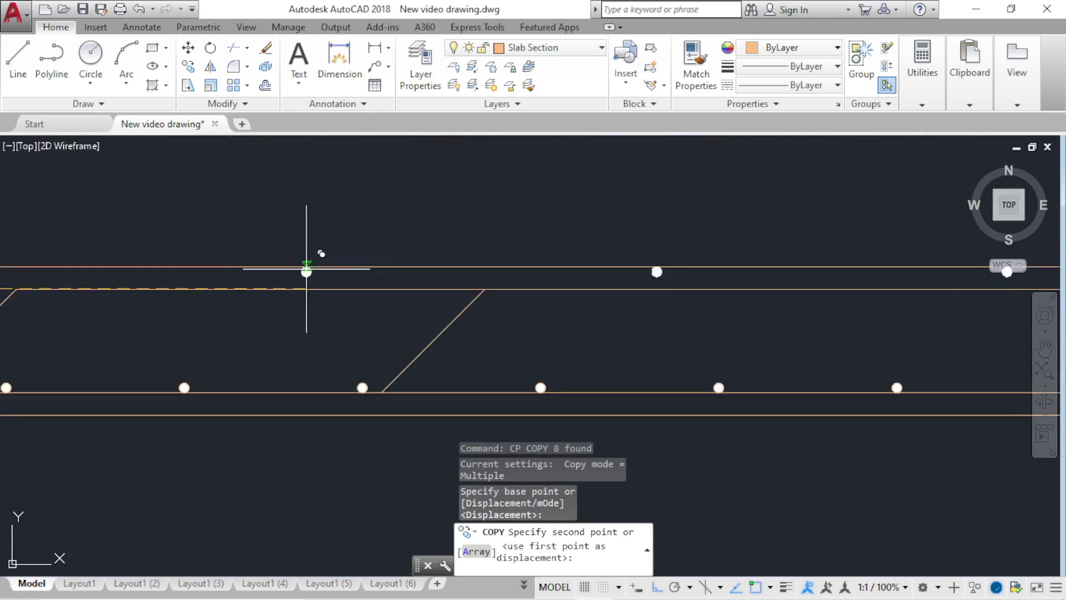
pyautogui.scroll(-3, 305, 267)
pyautogui.scroll(8, 281, 305)
pyautogui.scroll(3, 328, 266)
pyautogui.scroll(-1, 392, 272)
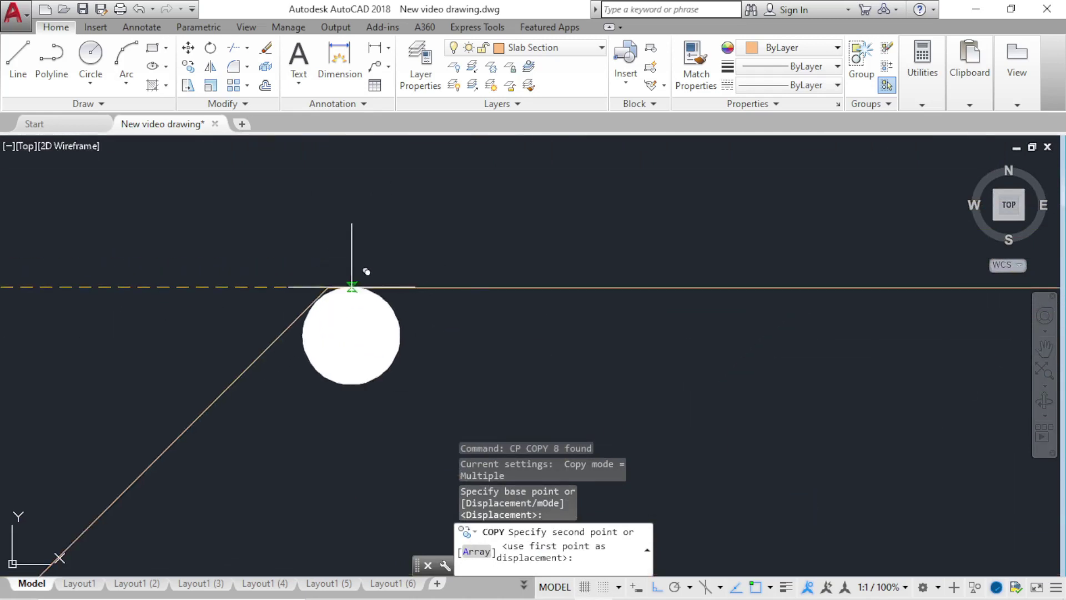
pyautogui.click(375, 269)
# - Place two more copies of the dot set along the top bar toward the slab end
pyautogui.scroll(-4, 200, 302)
pyautogui.scroll(-2, 148, 291)
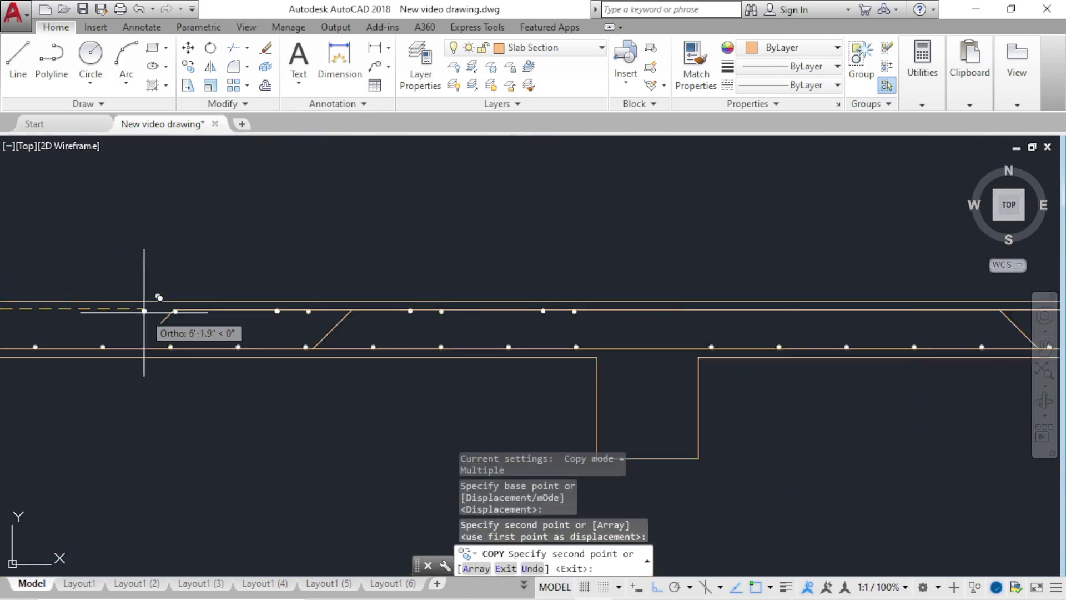
pyautogui.scroll(4, 514, 343)
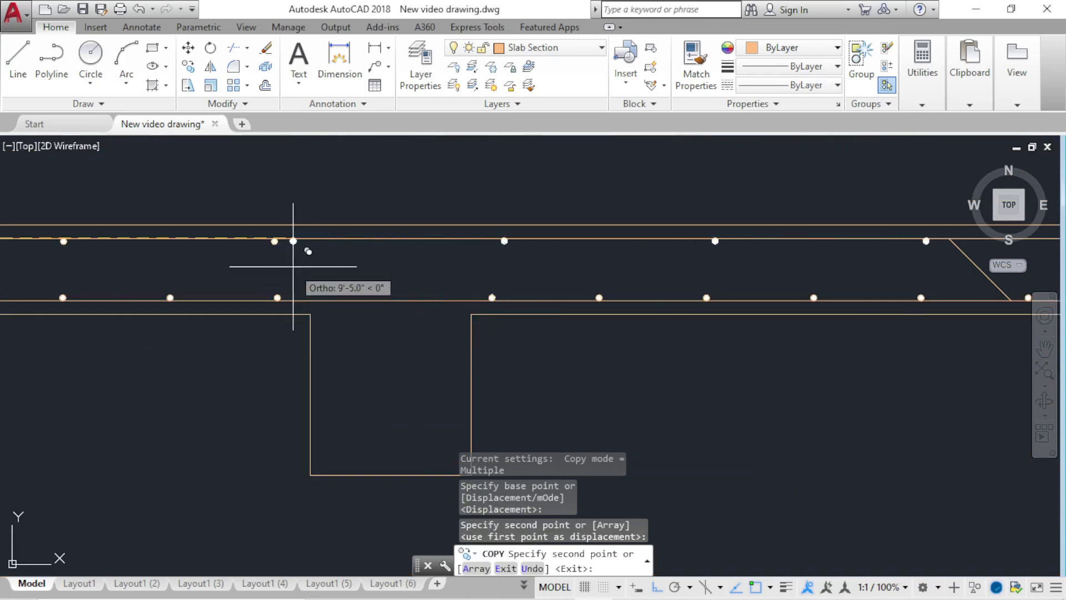
pyautogui.scroll(4, 482, 239)
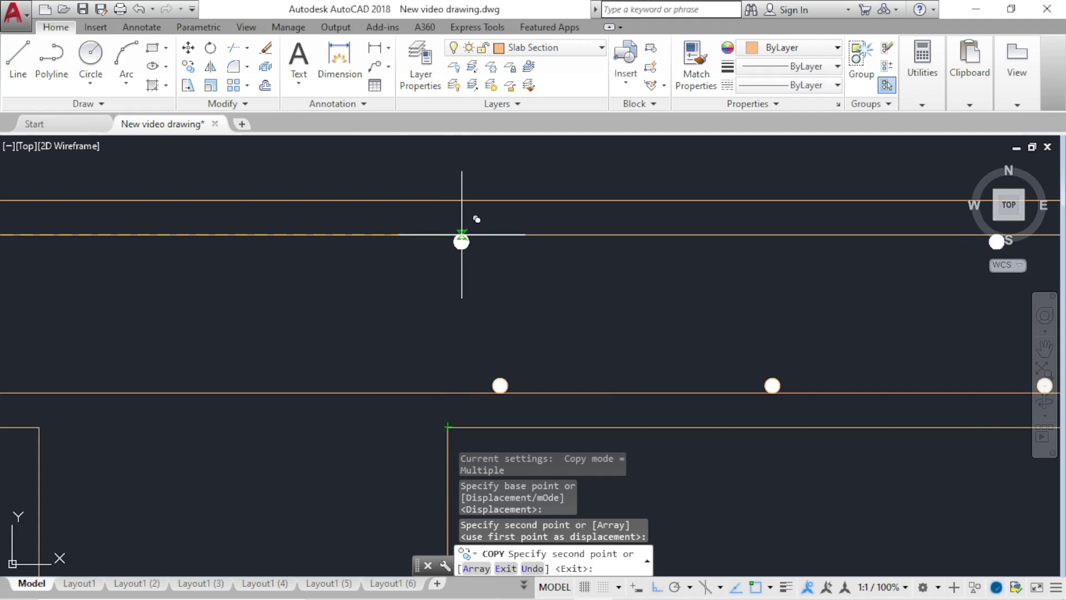
pyautogui.click(461, 236)
pyautogui.scroll(-3, 313, 265)
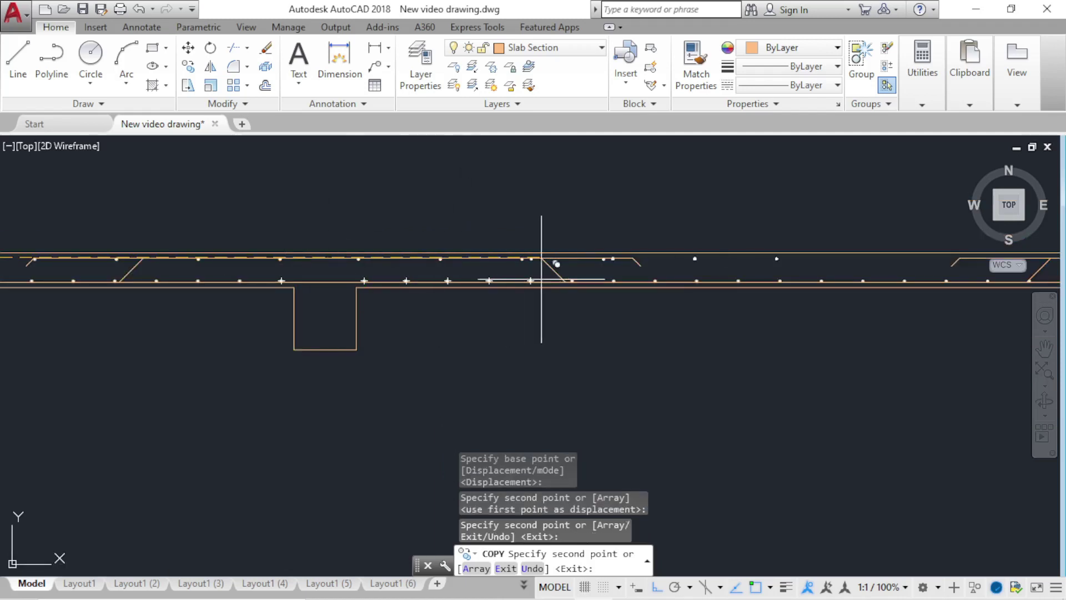
pyautogui.scroll(2, 541, 279)
pyautogui.scroll(2, 555, 256)
pyautogui.scroll(2, 590, 285)
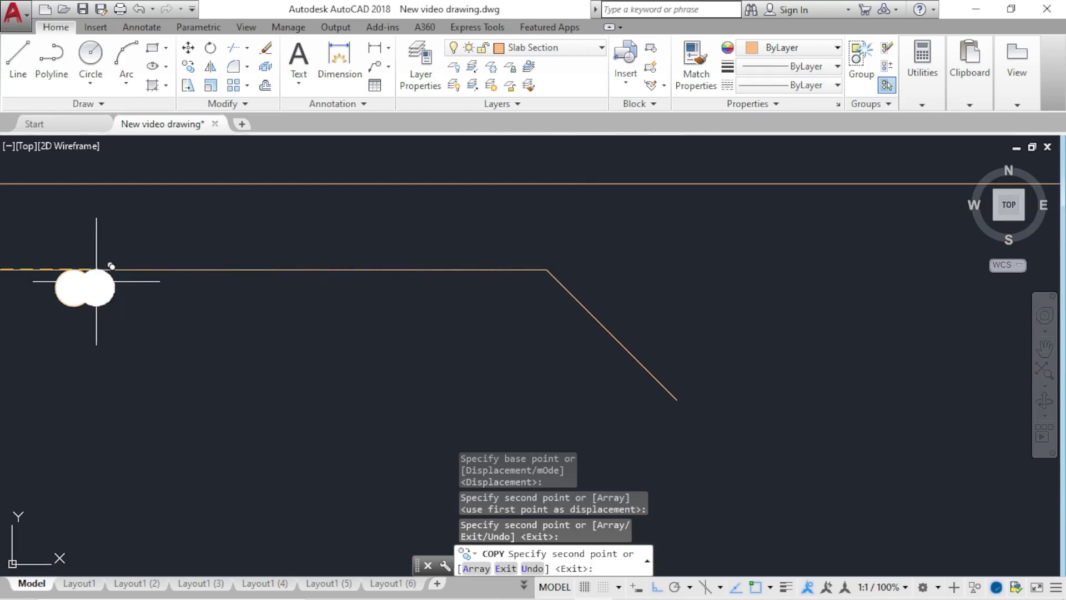
pyautogui.scroll(-3, 300, 290)
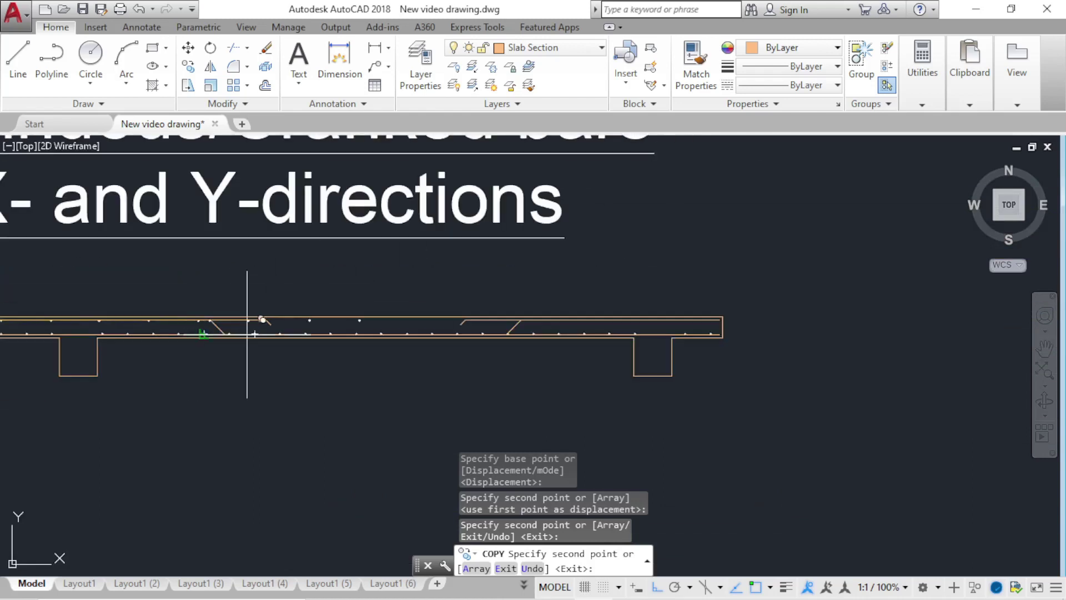
pyautogui.scroll(2, 488, 321)
pyautogui.scroll(2, 440, 276)
pyautogui.scroll(2, 374, 269)
pyautogui.scroll(2, 374, 265)
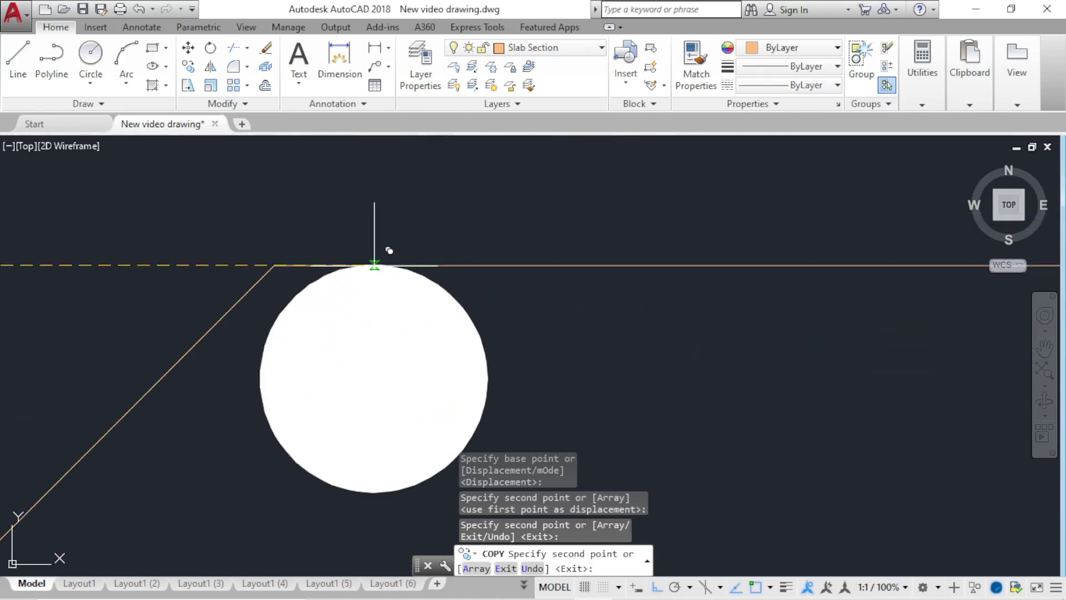
pyautogui.scroll(-6, 256, 296)
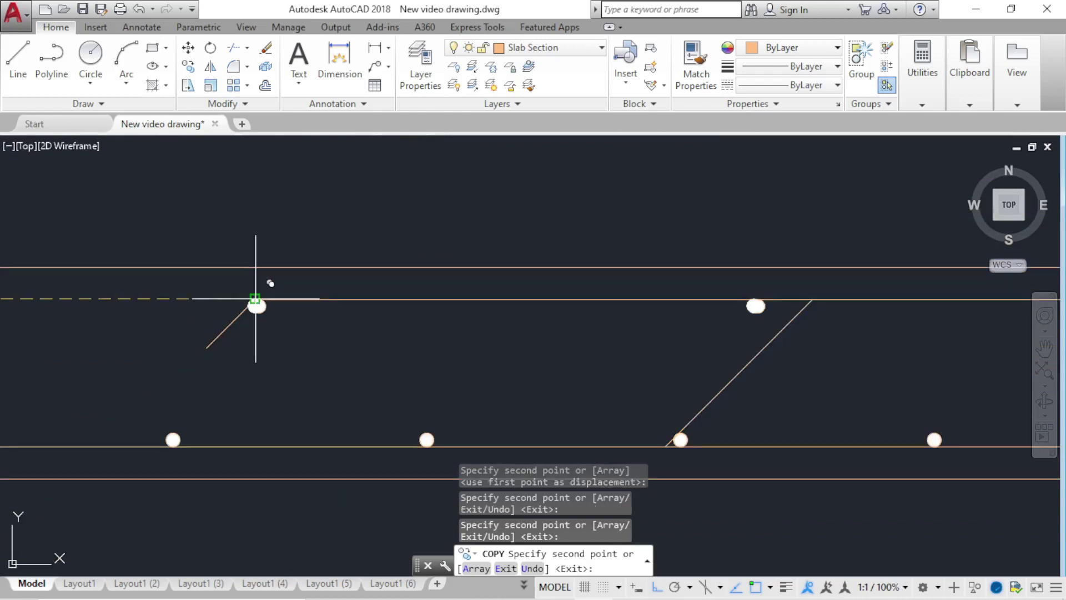
pyautogui.scroll(-2, 303, 304)
pyautogui.scroll(-2, 400, 309)
pyautogui.scroll(2, 511, 309)
pyautogui.scroll(2, 605, 313)
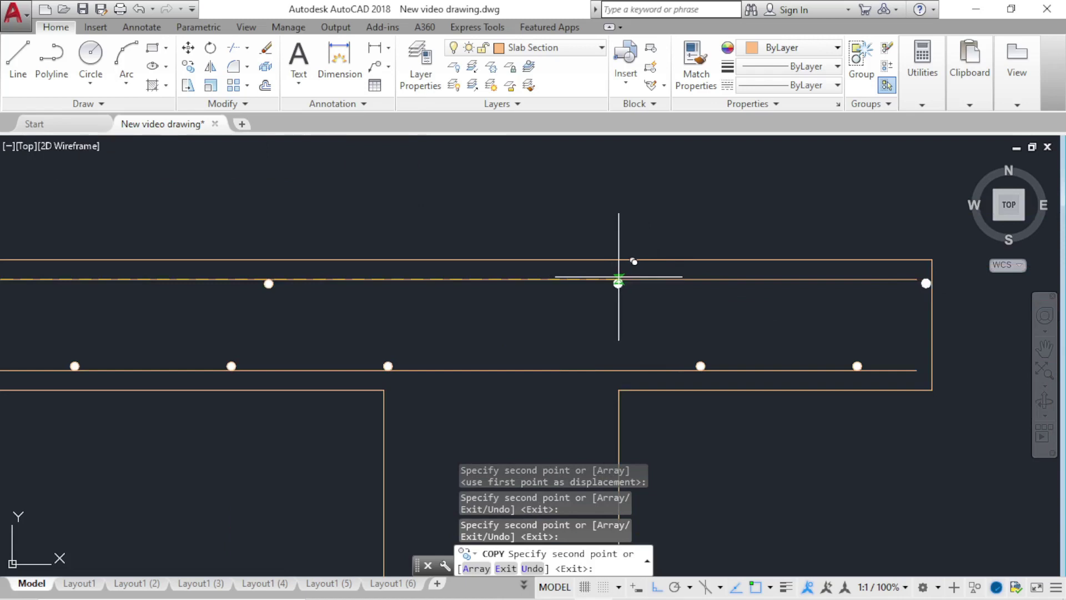
pyautogui.scroll(3, 619, 278)
pyautogui.scroll(2, 625, 280)
pyautogui.click(618, 283)
pyautogui.scroll(-6, 617, 285)
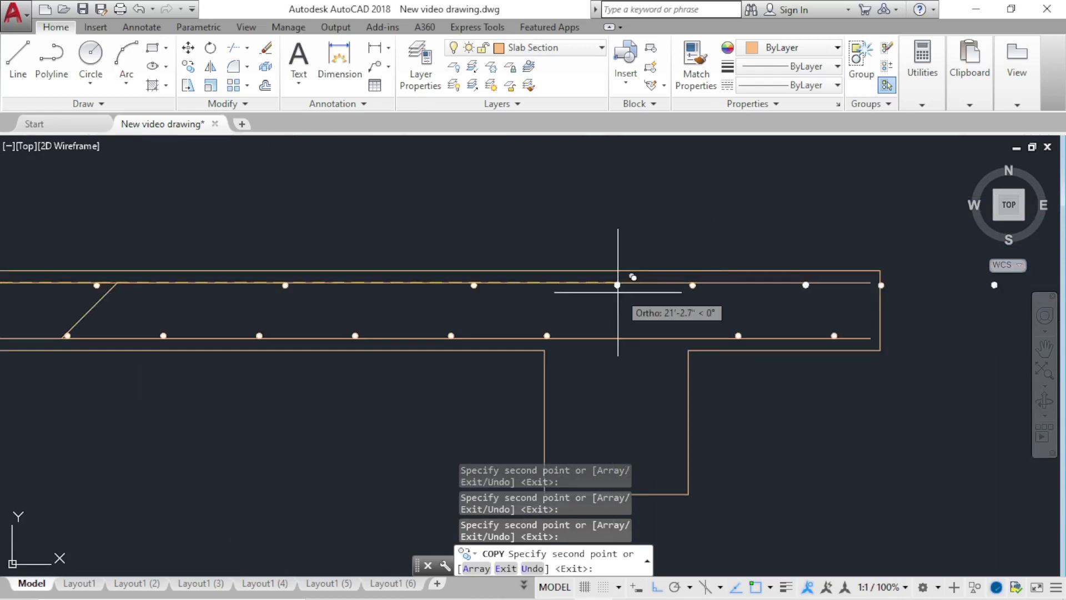
pyautogui.scroll(2, 763, 310)
pyautogui.press('Escape')
# - Begin a line at the bar end, then cancel it without drawing
pyautogui.click(18, 58)
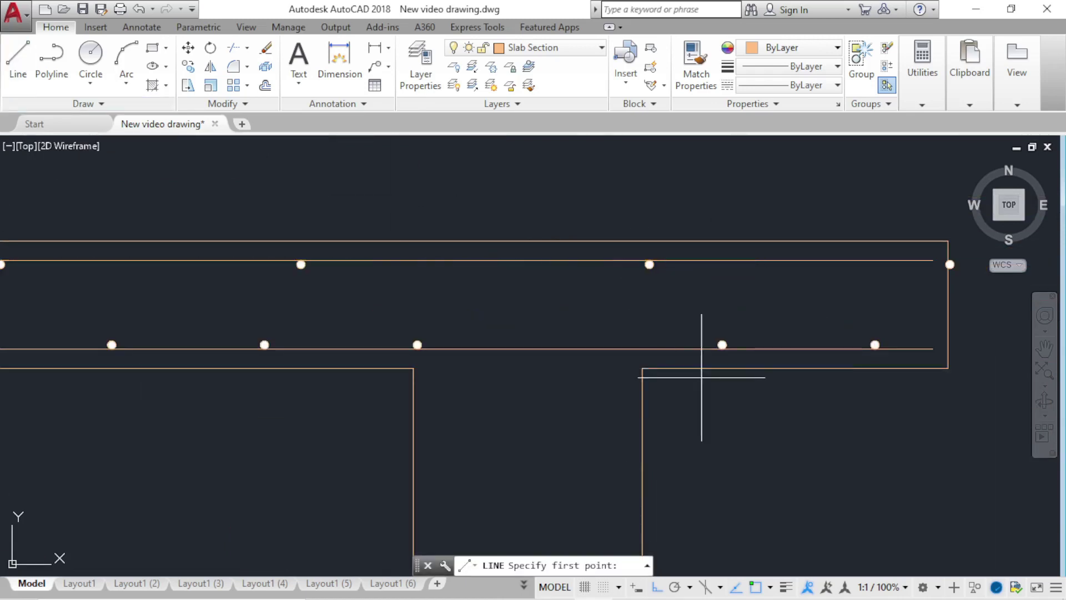
pyautogui.scroll(4, 701, 377)
pyautogui.click(544, 345)
pyautogui.scroll(-3, 547, 278)
pyautogui.scroll(3, 544, 298)
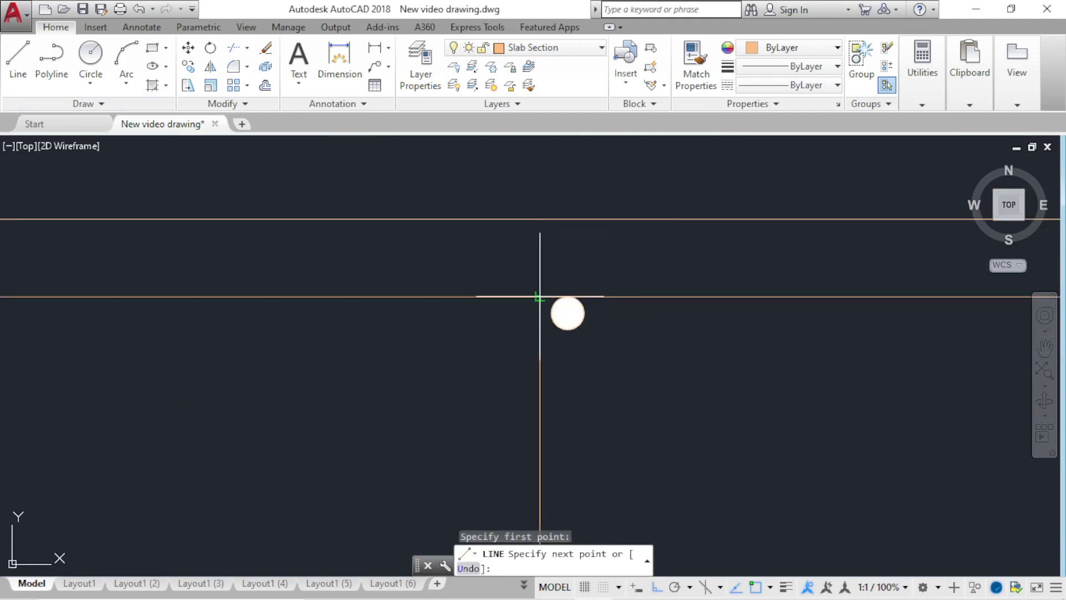
pyautogui.press('Escape')
pyautogui.scroll(-2, 496, 291)
# - Move the two right-end bar dots from their top edge to a new position
pyautogui.click(497, 282)
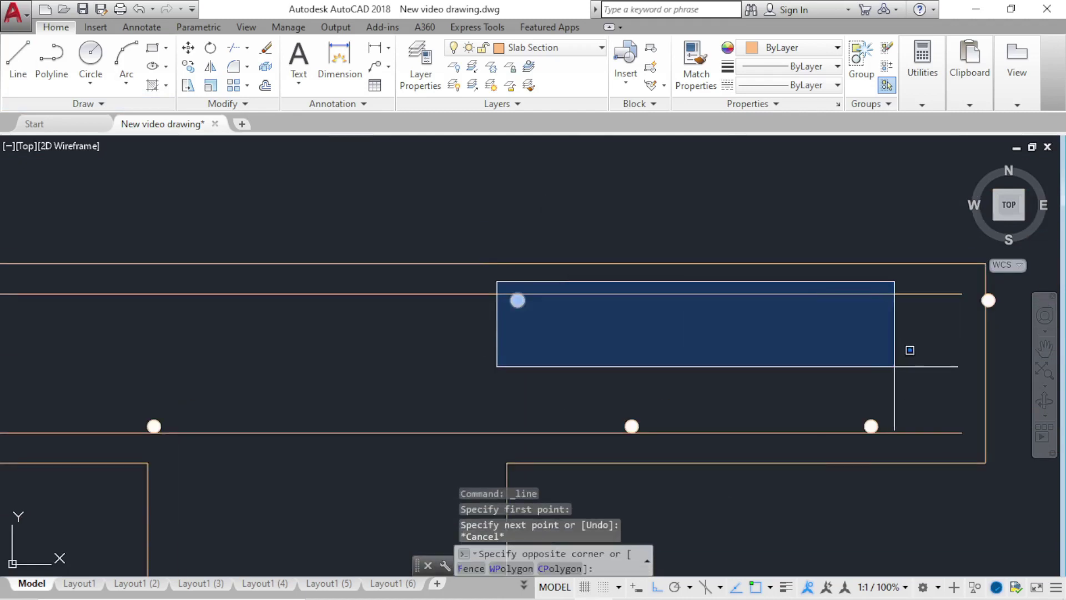
pyautogui.click(1016, 339)
pyautogui.scroll(5, 583, 289)
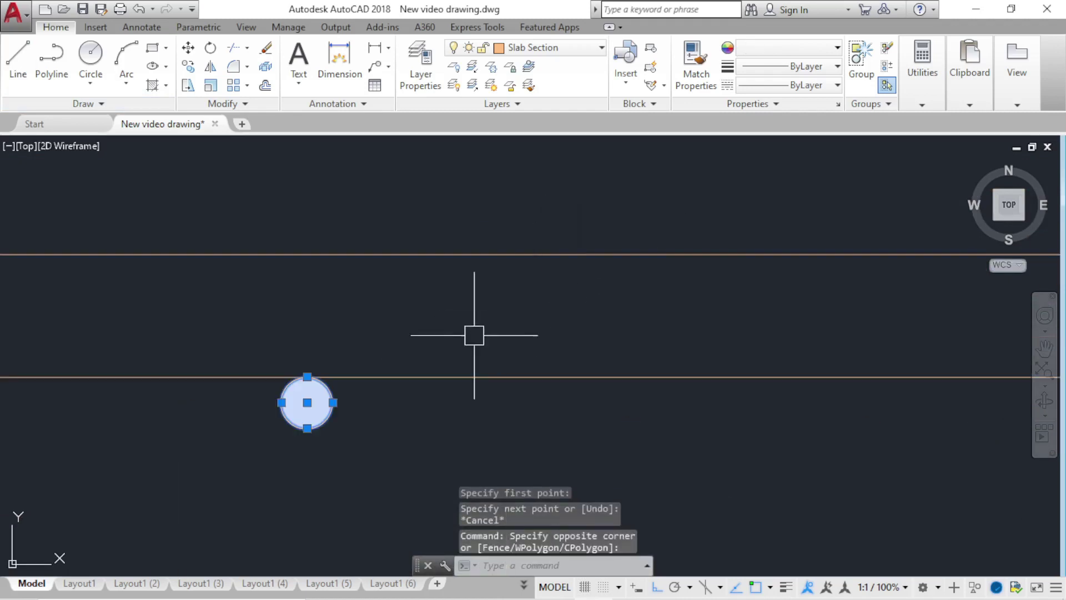
pyautogui.write('m')
pyautogui.press('Return')
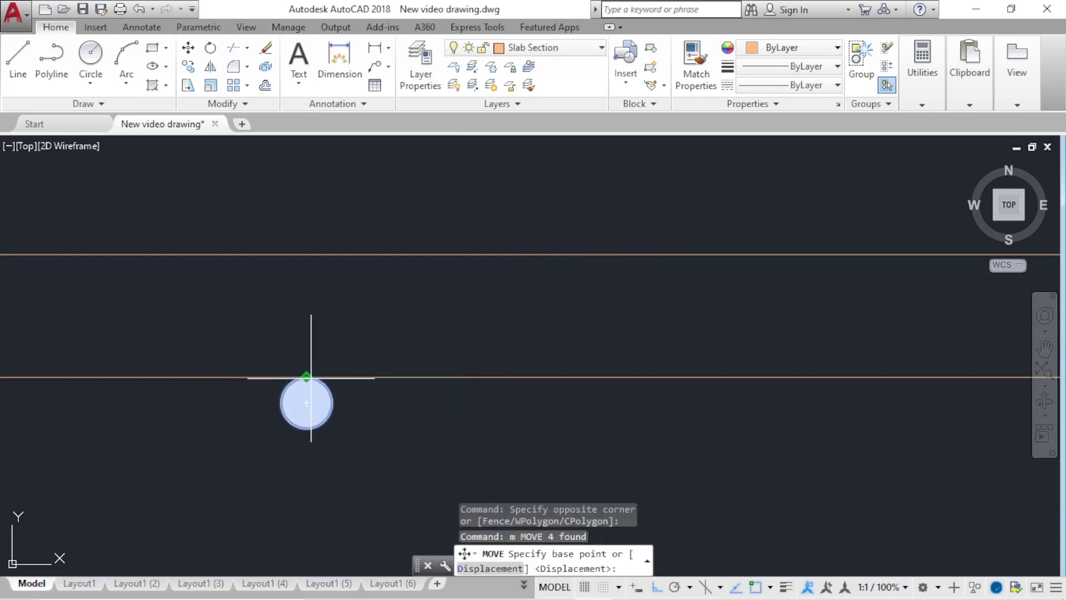
pyautogui.click(306, 376)
pyautogui.scroll(-5, 615, 369)
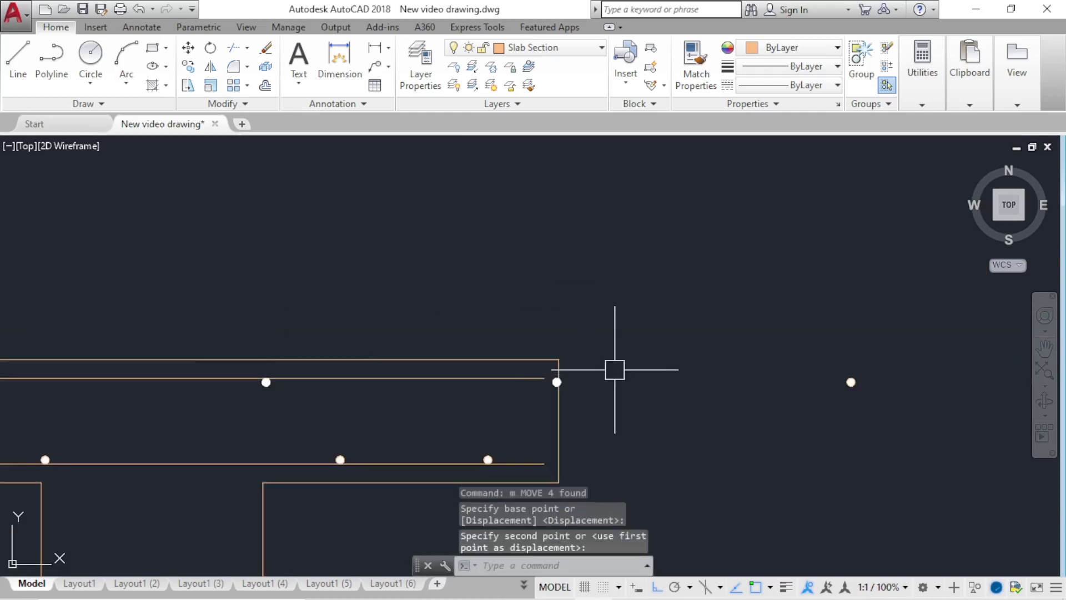
pyautogui.scroll(4, 555, 383)
pyautogui.click(511, 383)
# - Select the dot beside the slab edge and start moving it, then cancel the move
pyautogui.click(450, 353)
pyautogui.click(583, 459)
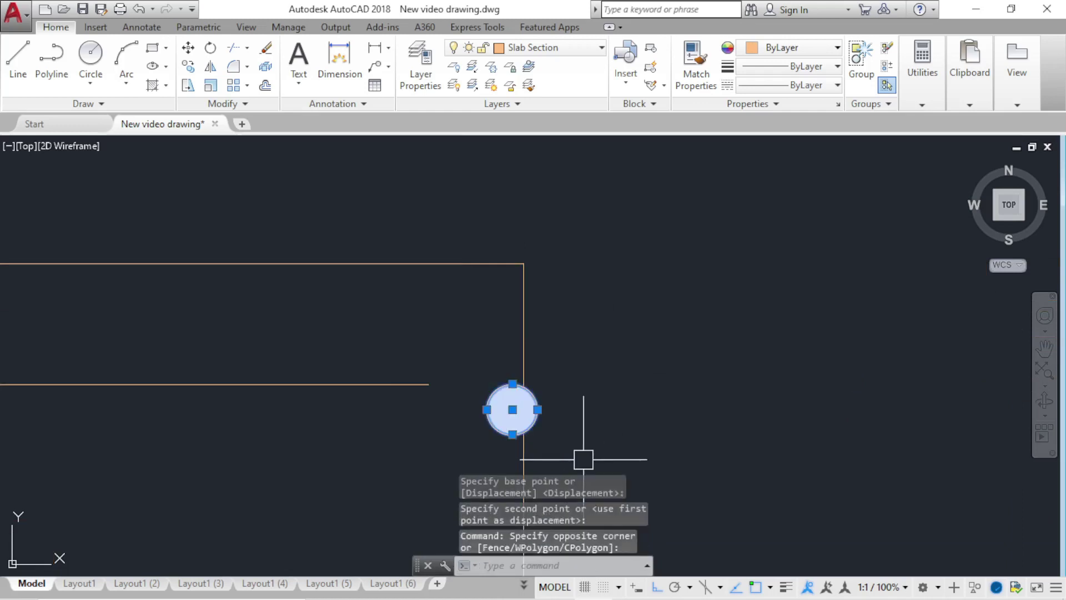
pyautogui.write('m')
pyautogui.press('Return')
pyautogui.click(512, 383)
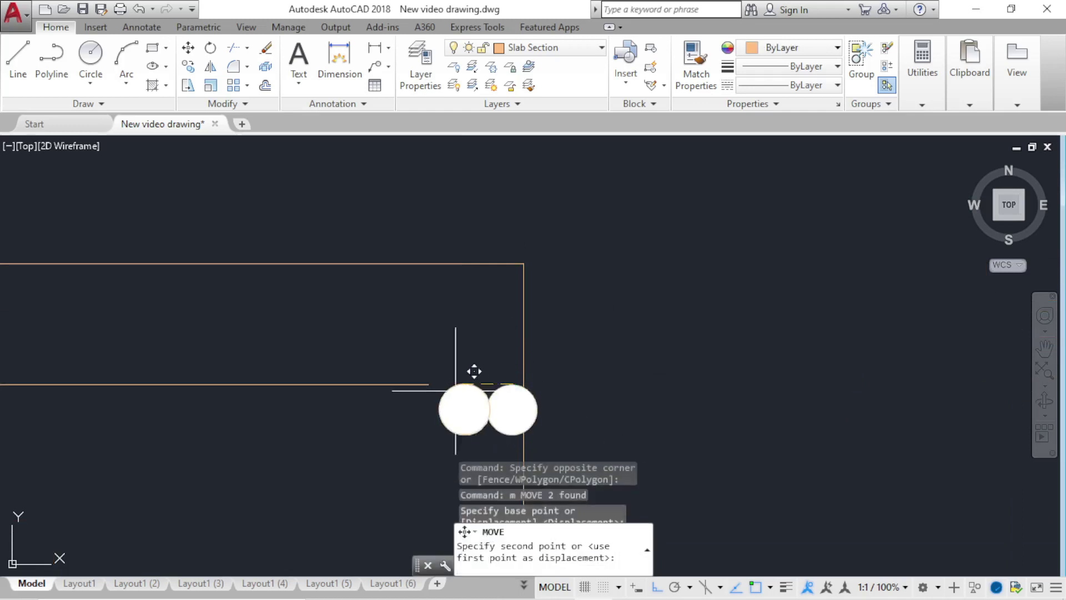
pyautogui.scroll(5, 711, 371)
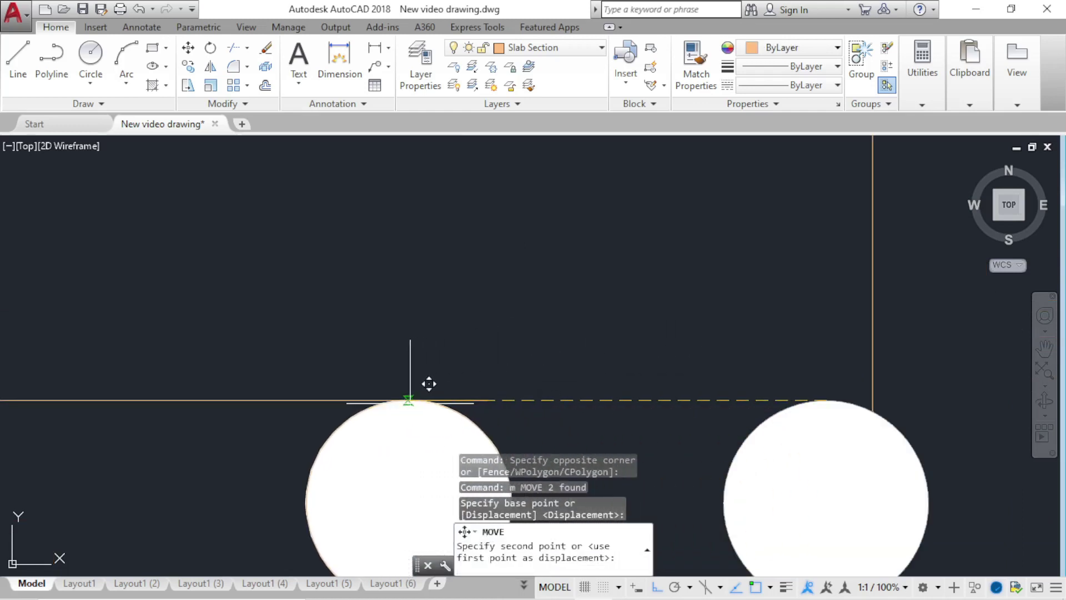
pyautogui.press('Escape')
pyautogui.press('Escape')
pyautogui.scroll(-5, 477, 333)
pyautogui.scroll(2, 508, 325)
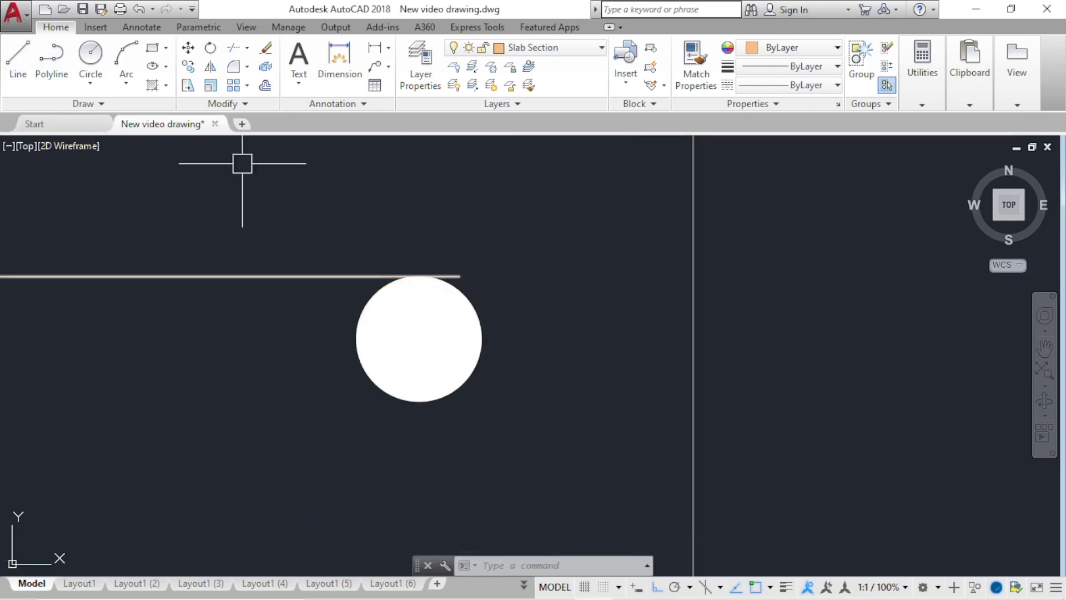
# - Move the bar dot from its top point so it sits snug under the top bar line
pyautogui.click(18, 61)
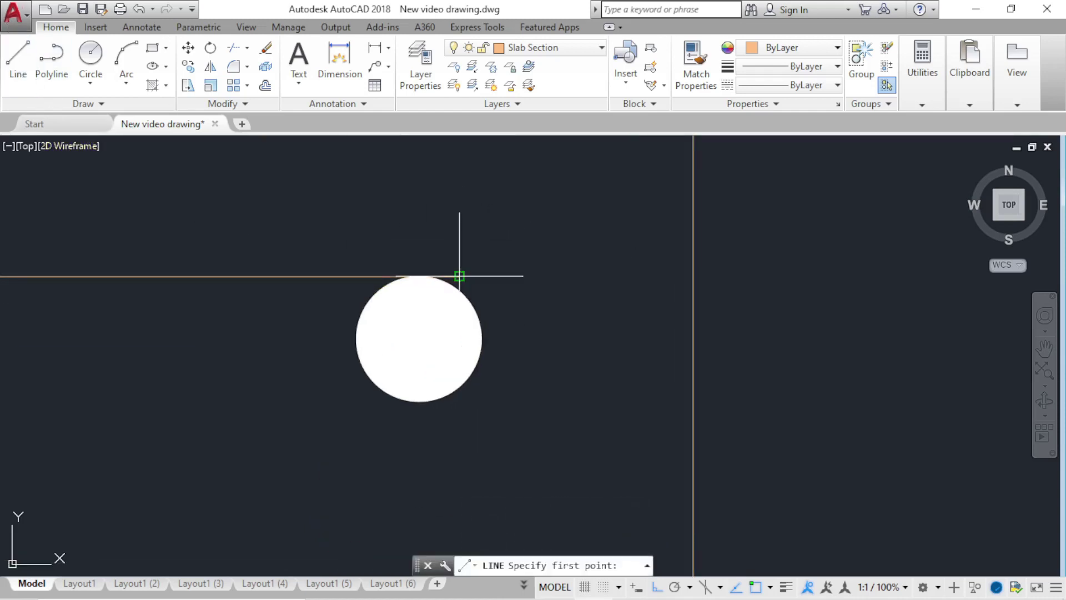
pyautogui.click(459, 275)
pyautogui.press('Escape')
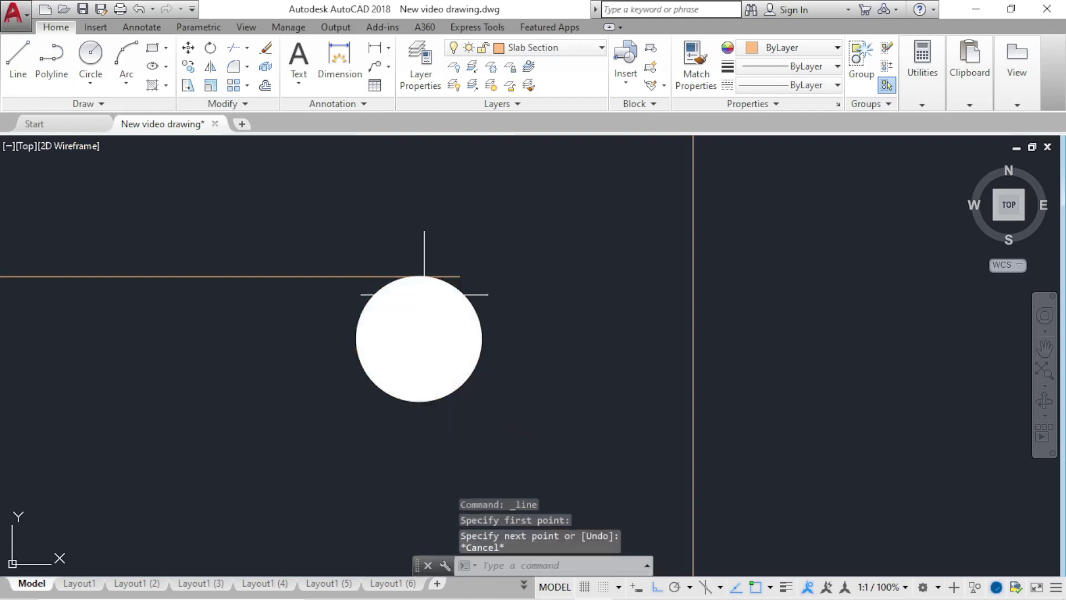
pyautogui.click(272, 197)
pyautogui.click(577, 450)
pyautogui.write('m')
pyautogui.press('Return')
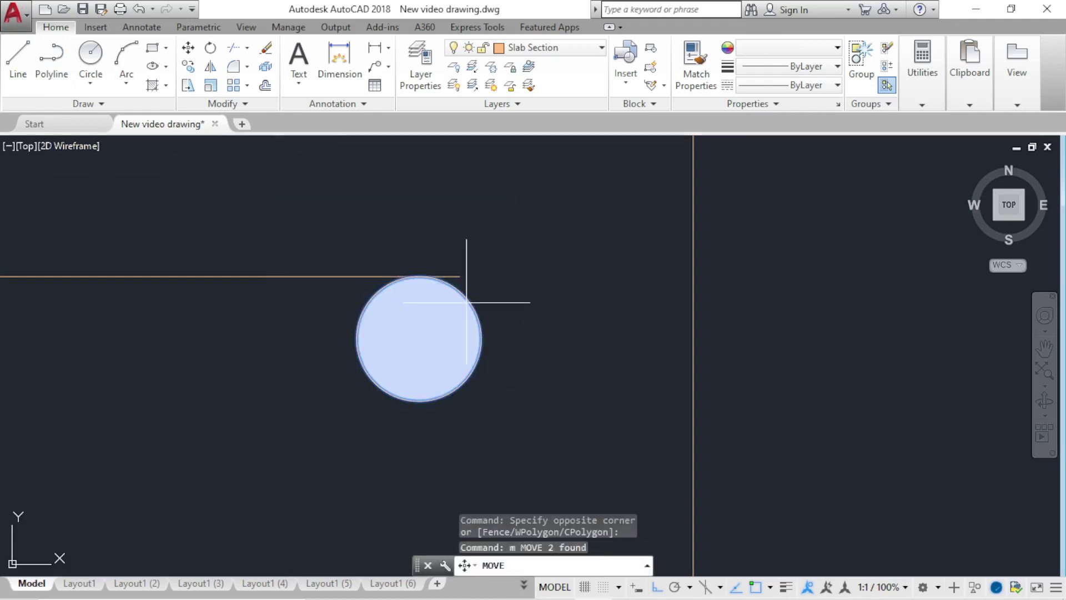
pyautogui.click(423, 275)
pyautogui.click(378, 276)
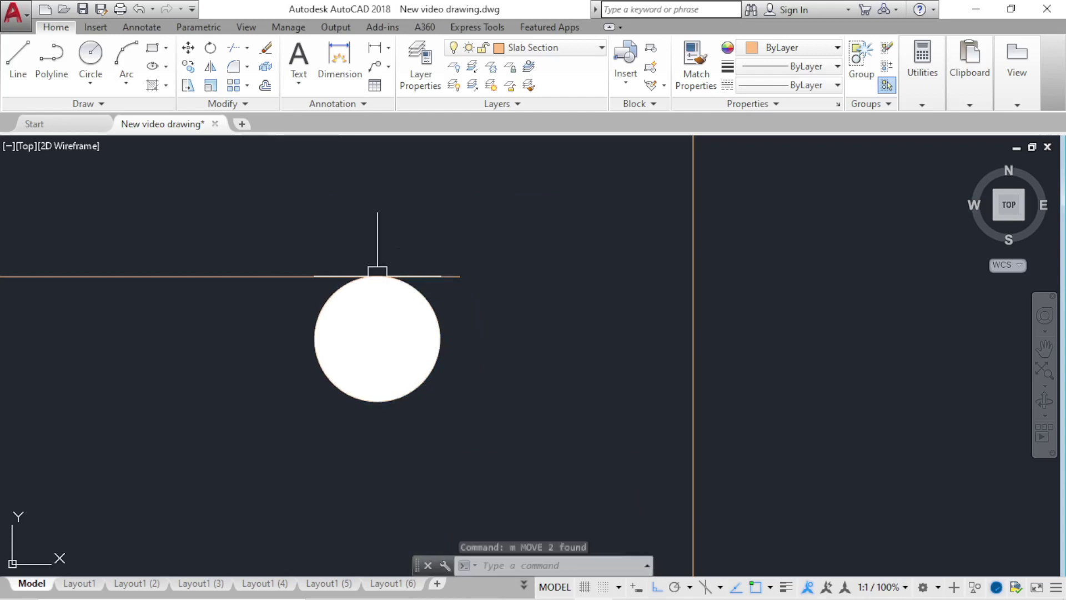
pyautogui.press('Escape')
# - Bring the slab's right end into view and delete the two stray dots beyond it
pyautogui.scroll(-5, 377, 271)
pyautogui.scroll(-2, 740, 324)
pyautogui.scroll(2, 609, 316)
pyautogui.scroll(1, 572, 293)
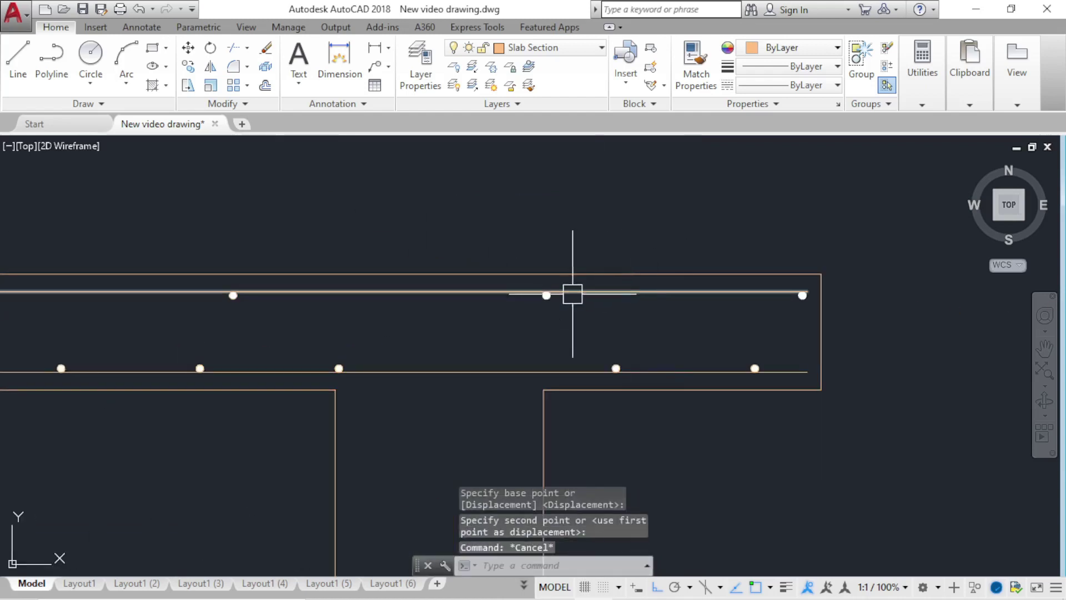
pyautogui.scroll(-2, 266, 274)
pyautogui.moveTo(749, 288)
pyautogui.mouseDown(button='middle')
pyautogui.moveTo(605, 300)
pyautogui.moveTo(389, 273)
pyautogui.mouseUp(button='middle')
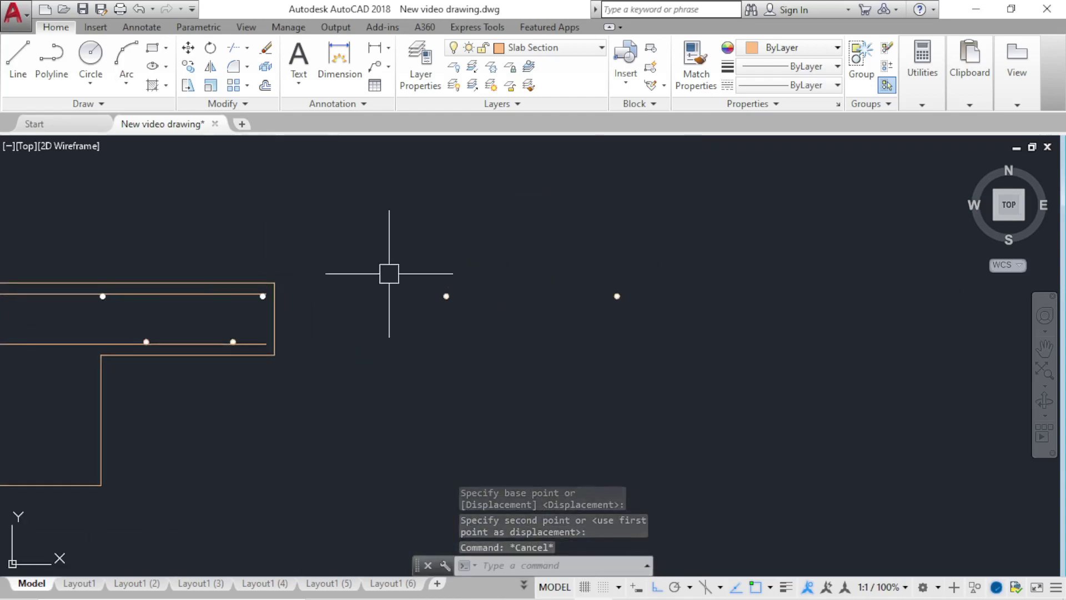
pyautogui.click(393, 240)
pyautogui.click(751, 360)
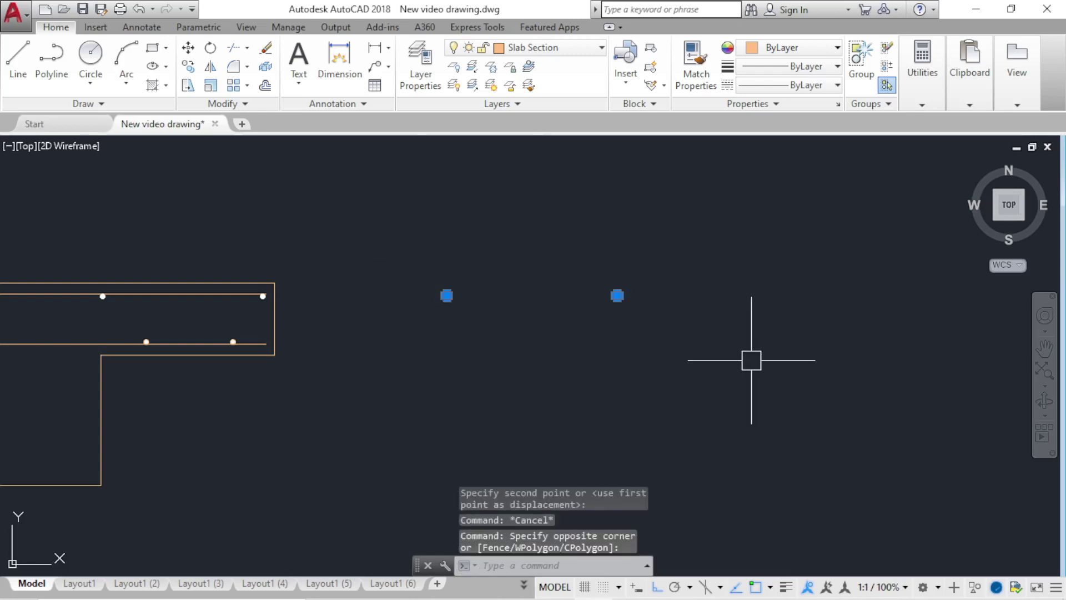
pyautogui.press('Delete')
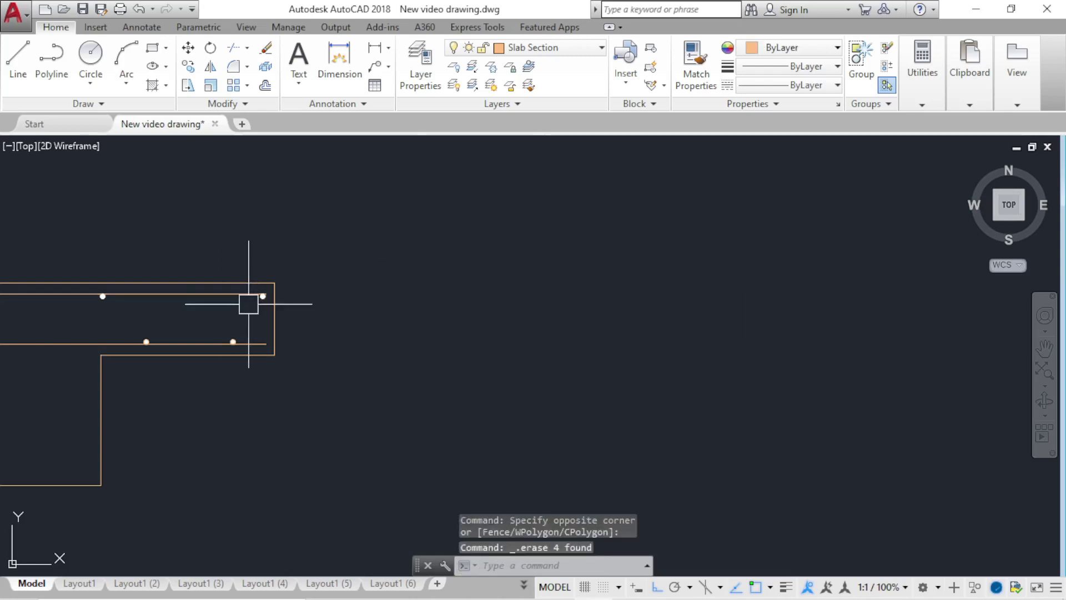
pyautogui.scroll(-2, 263, 326)
pyautogui.scroll(-2, 738, 373)
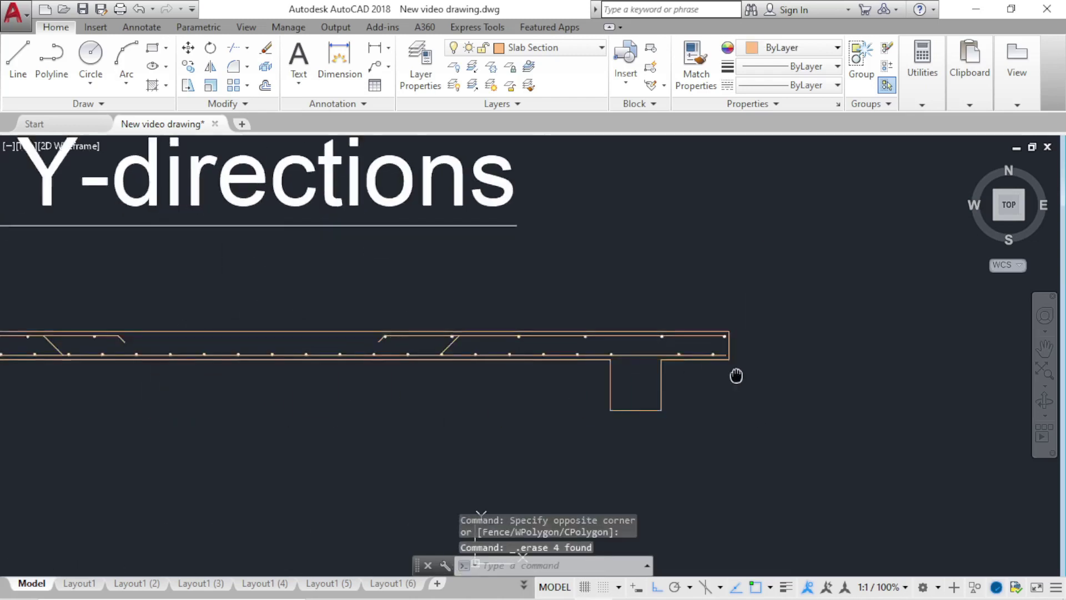
pyautogui.scroll(-2, 910, 357)
pyautogui.scroll(-1, 476, 392)
pyautogui.scroll(-1, 724, 385)
pyautogui.scroll(-1, 785, 374)
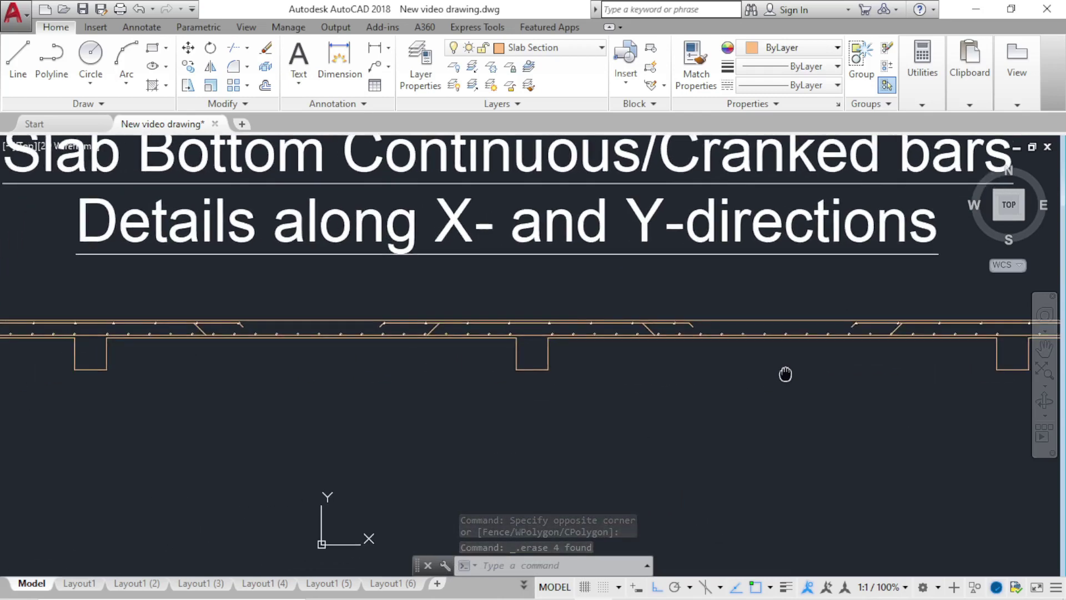
pyautogui.scroll(-1, 361, 345)
pyautogui.scroll(-2, 373, 367)
pyautogui.moveTo(373, 368); pyautogui.dragTo(318, 353, button='middle')
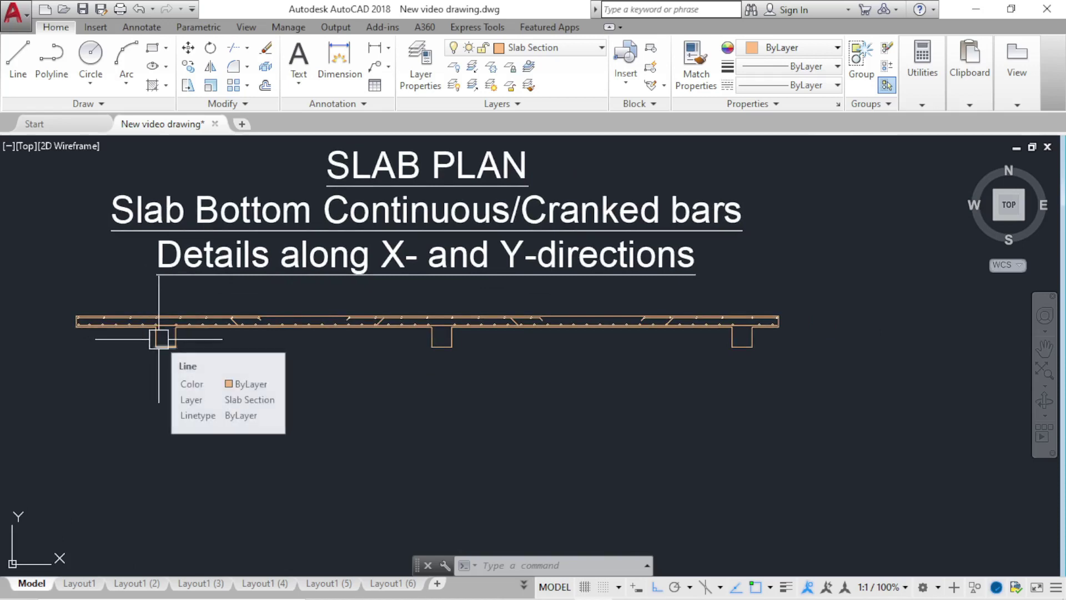
pyautogui.moveTo(161, 339)
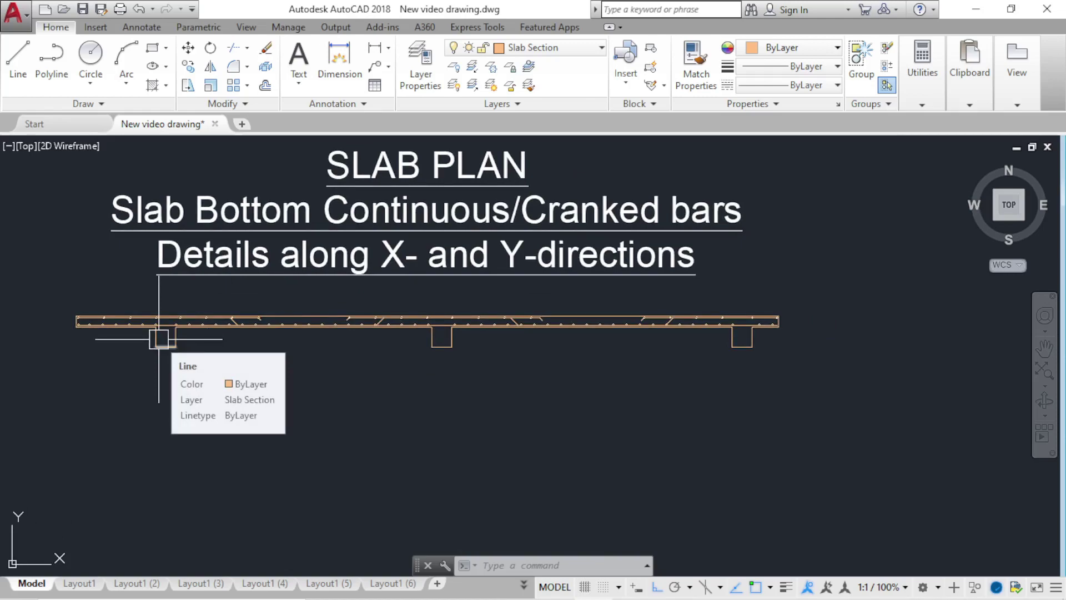
pyautogui.scroll(-8, 379, 412)
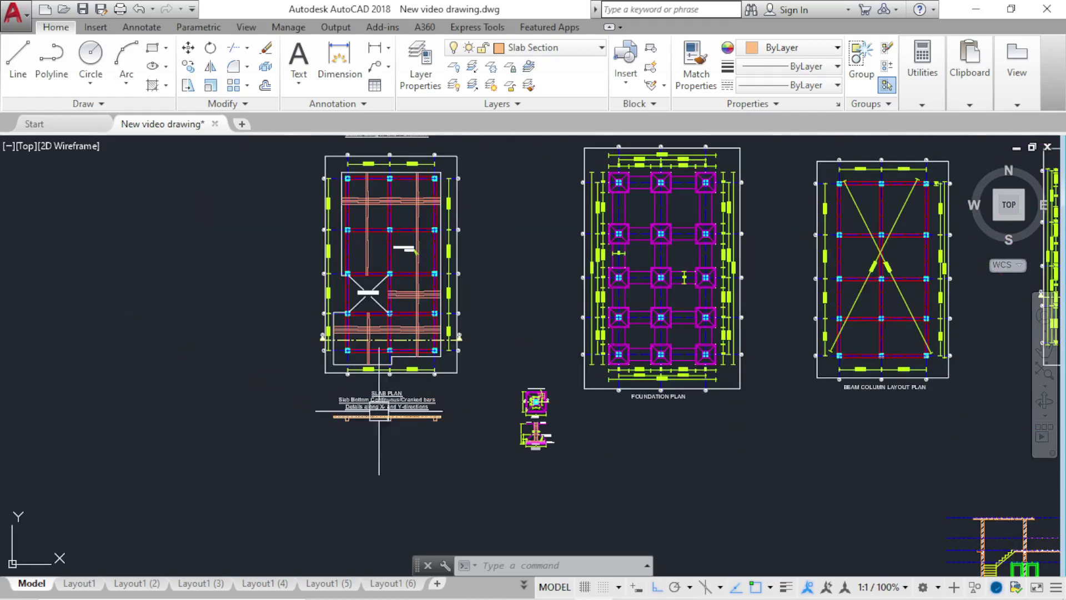
pyautogui.moveTo(389, 144); pyautogui.dragTo(389, 321, button='middle')
pyautogui.scroll(-3, 300, 223)
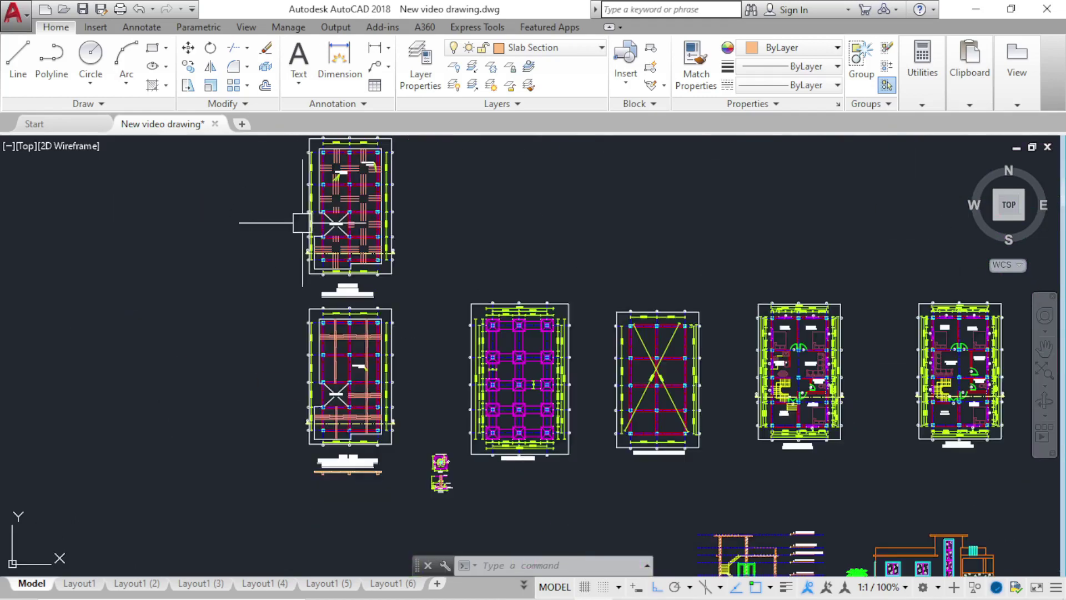
pyautogui.scroll(3, 341, 443)
pyautogui.scroll(3, 297, 435)
pyautogui.scroll(2, 298, 435)
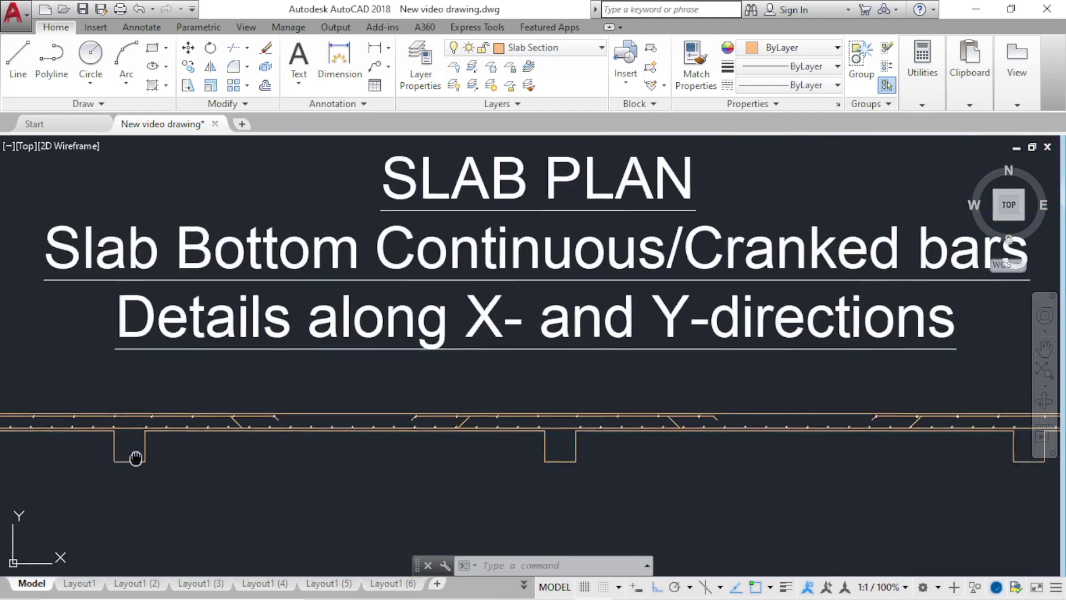
pyautogui.moveTo(333, 416); pyautogui.dragTo(409, 385, button='middle')
pyautogui.moveTo(956, 352)
pyautogui.mouseDown(button='middle')
pyautogui.moveTo(711, 355)
pyautogui.moveTo(747, 352)
pyautogui.mouseUp(button='middle')
pyautogui.scroll(3, 373, 357)
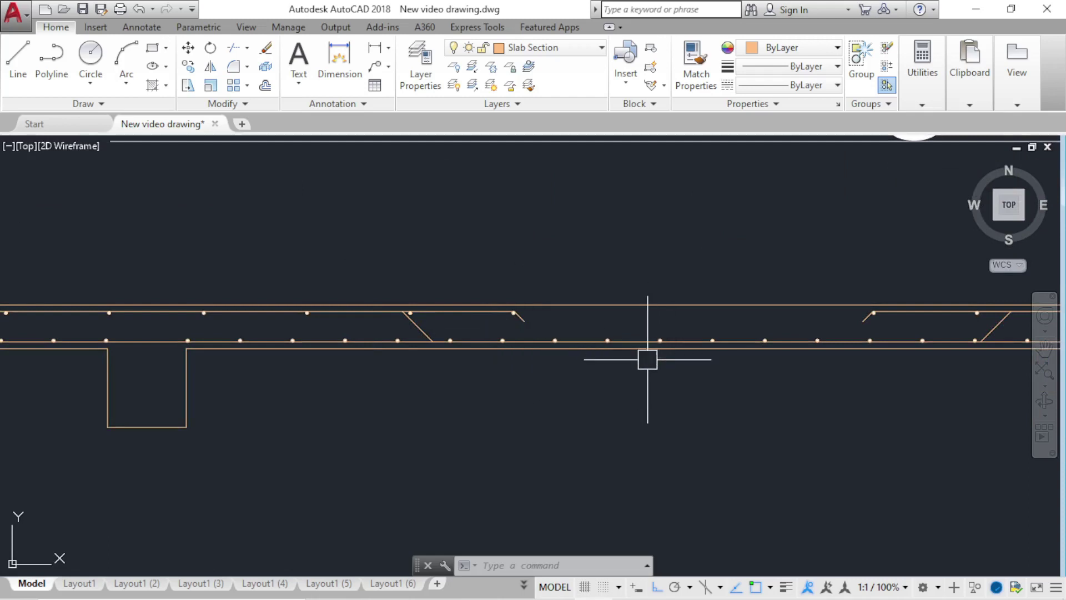
pyautogui.scroll(-2, 402, 348)
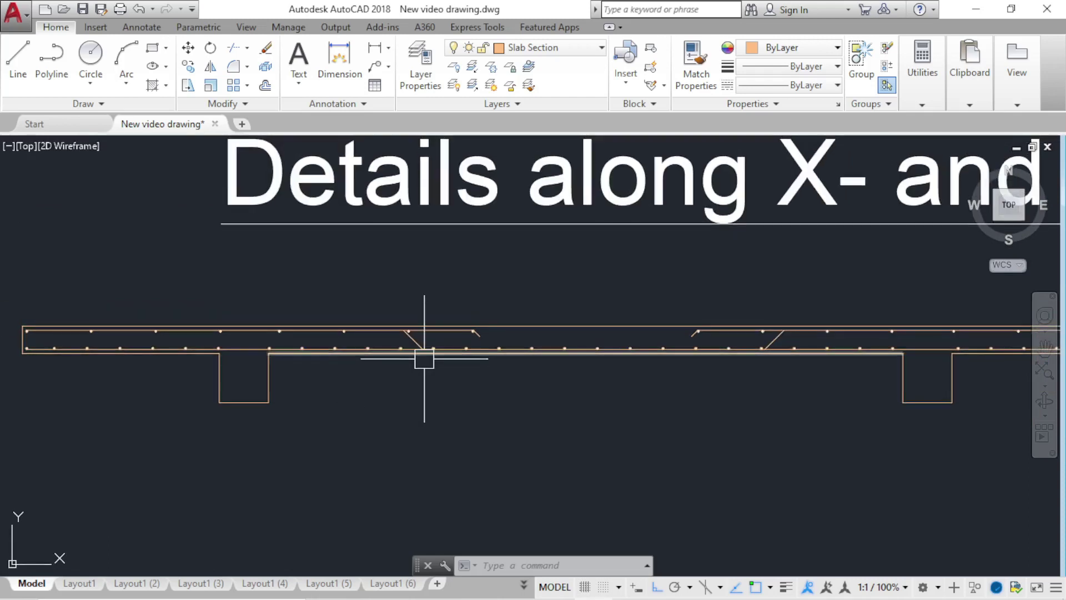
# - In the Edge reference PDF, erase the blue ink circle, line and rectangle, then zoom out
pyautogui.click(464, 568)
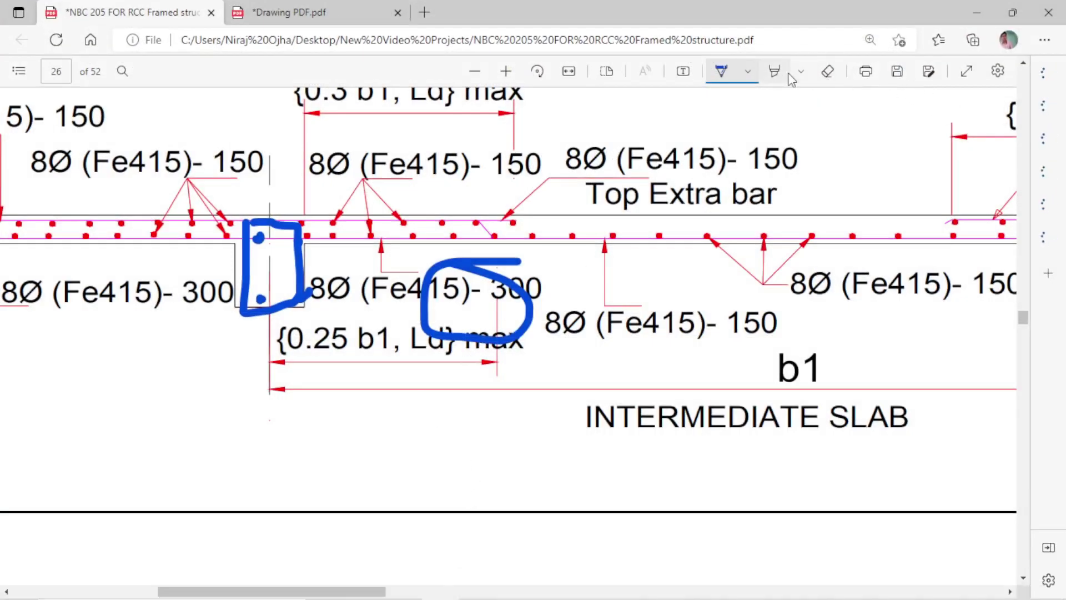
pyautogui.moveTo(583, 300); pyautogui.dragTo(258, 286)
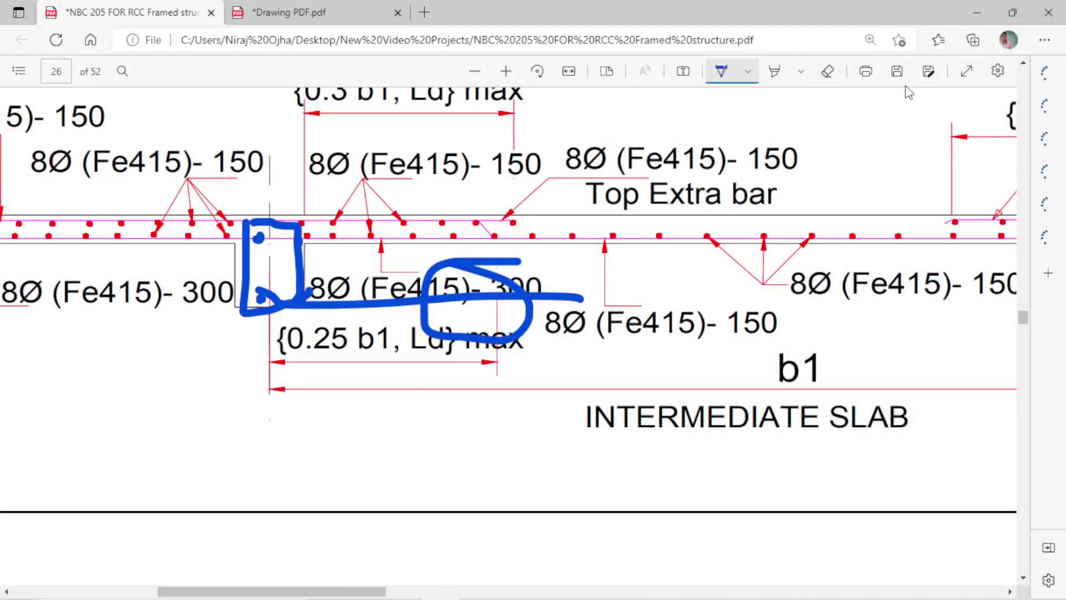
pyautogui.moveTo(420, 265); pyautogui.dragTo(472, 302)
pyautogui.moveTo(311, 266); pyautogui.dragTo(239, 261)
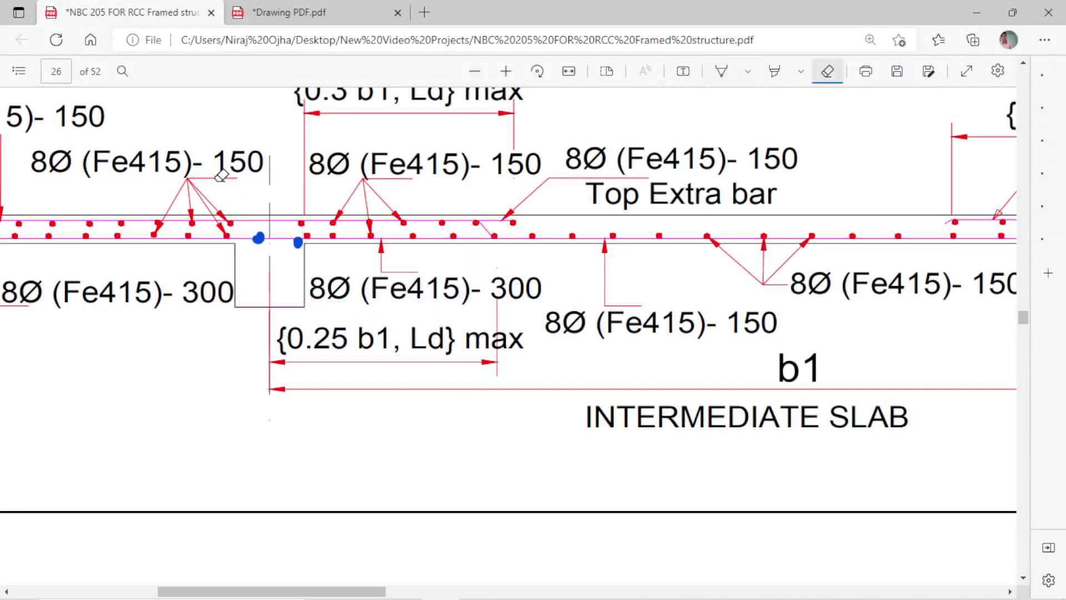
pyautogui.keyDown('ctrl'); pyautogui.scroll(-2, 549, 391); pyautogui.keyUp('ctrl')
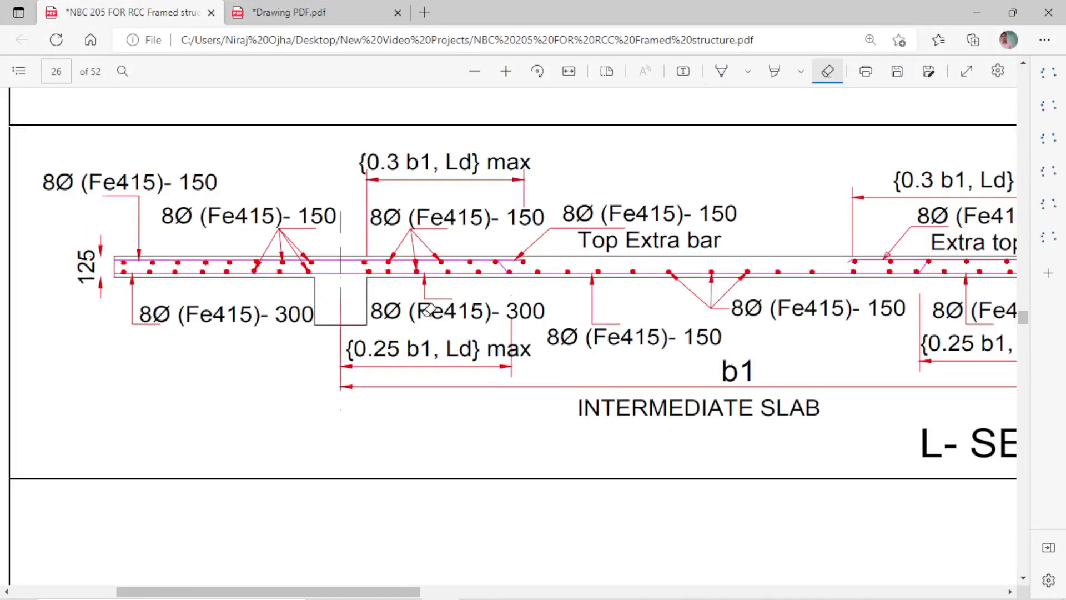
pyautogui.keyDown('ctrl'); pyautogui.scroll(-1, 470, 363); pyautogui.keyUp('ctrl')
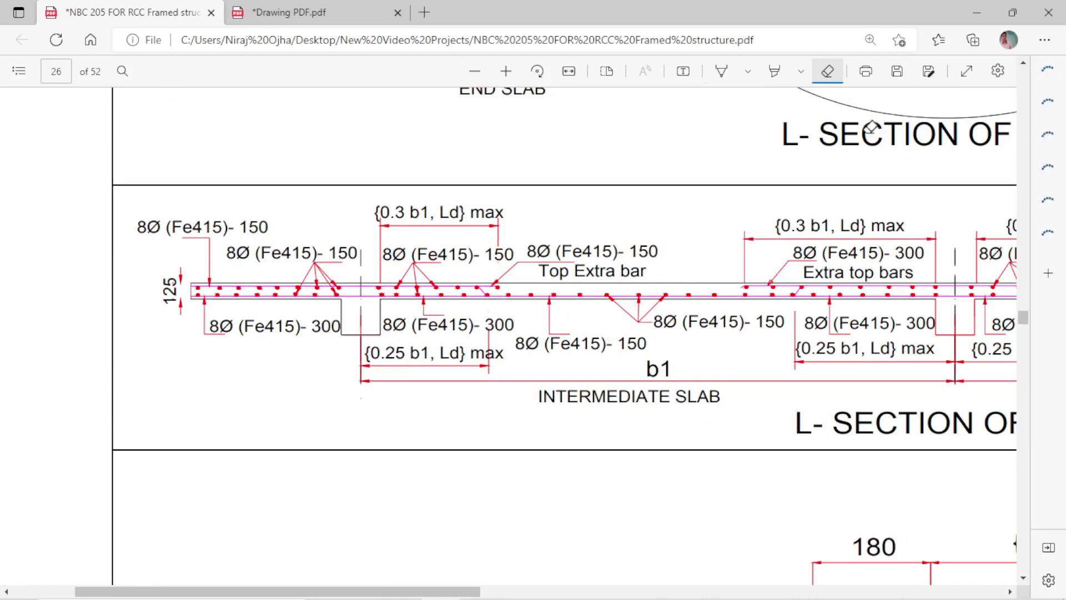
# - Make civil-1 the current dimension style in the Dimension Style Manager (DD)
pyautogui.keyDown('ctrl'); pyautogui.scroll(-2, 307, 377); pyautogui.keyUp('ctrl')
pyautogui.keyDown('ctrl'); pyautogui.scroll(-2, 187, 362); pyautogui.keyUp('ctrl')
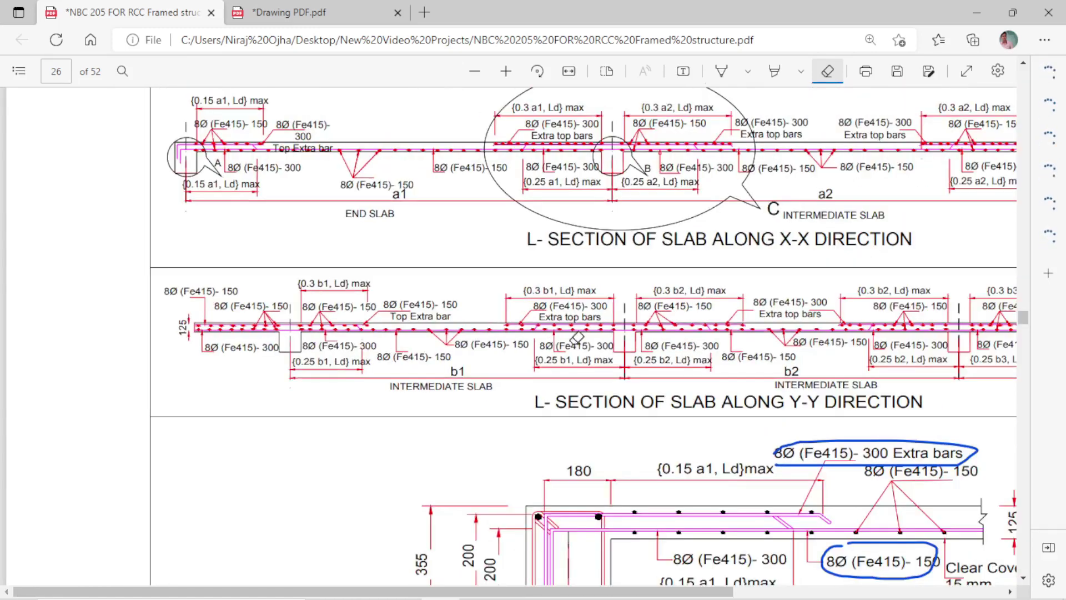
pyautogui.keyDown('ctrl'); pyautogui.scroll(1, 278, 355); pyautogui.keyUp('ctrl')
pyautogui.scroll(-1, 351, 344)
pyautogui.keyDown('ctrl'); pyautogui.scroll(-1, 289, 355); pyautogui.keyUp('ctrl')
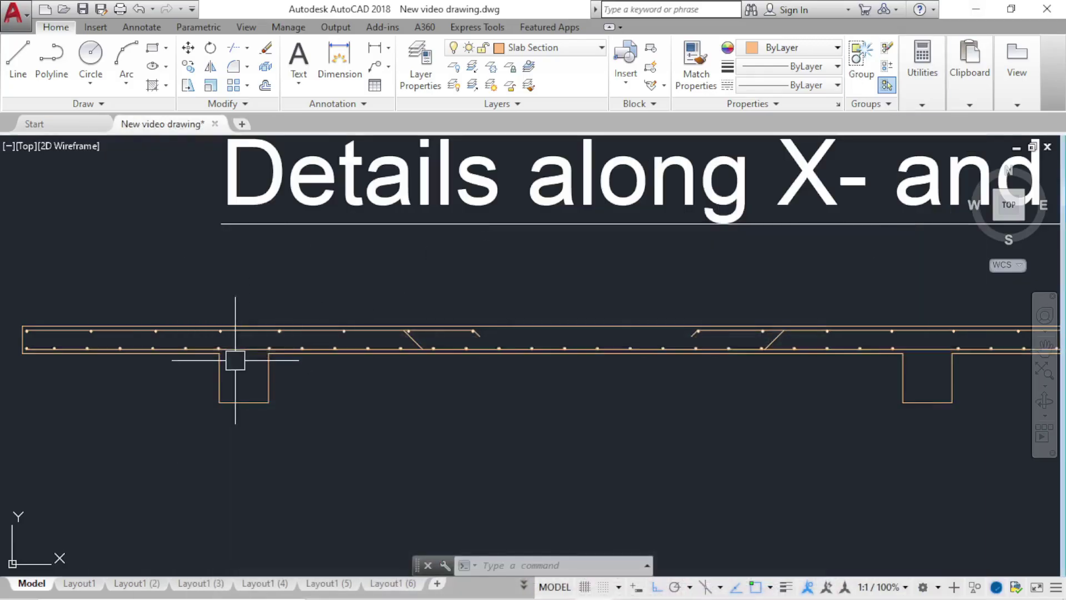
pyautogui.scroll(-3, 309, 381)
pyautogui.scroll(-2, 348, 404)
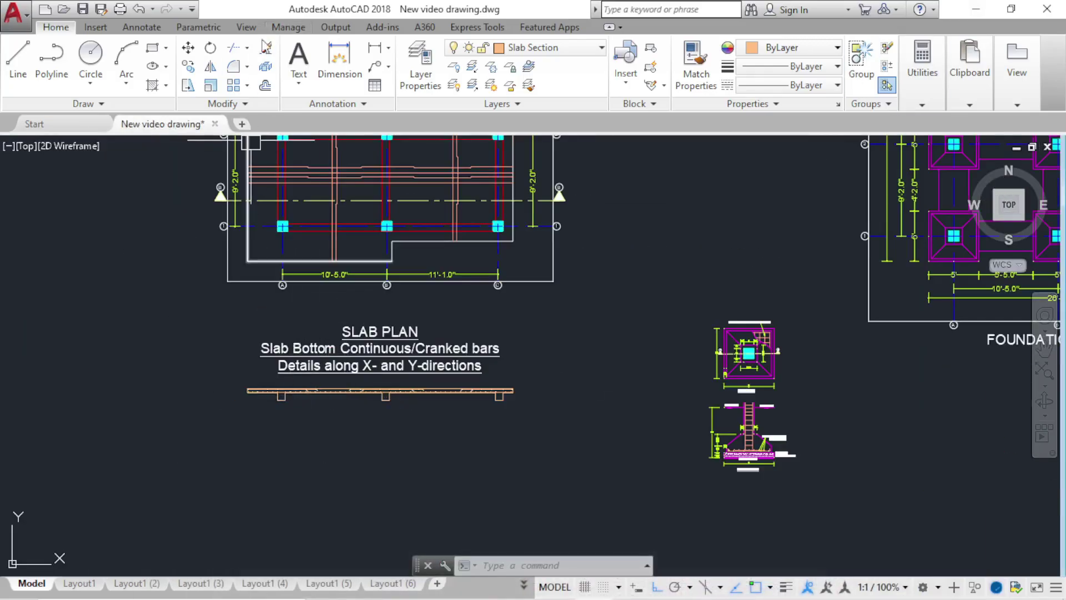
pyautogui.write('d')
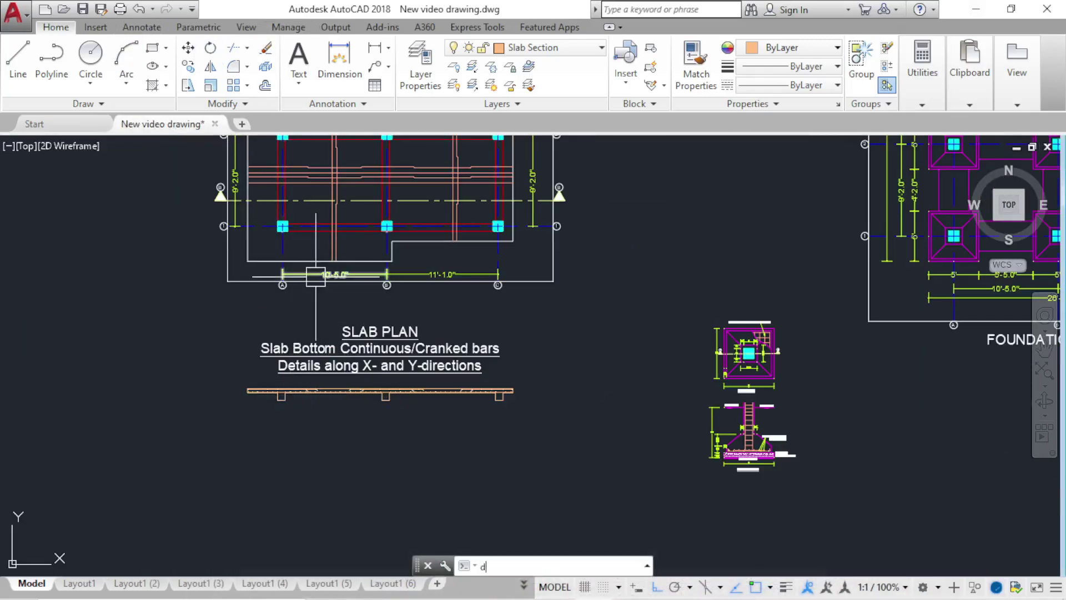
pyautogui.write('d')
pyautogui.press('Return')
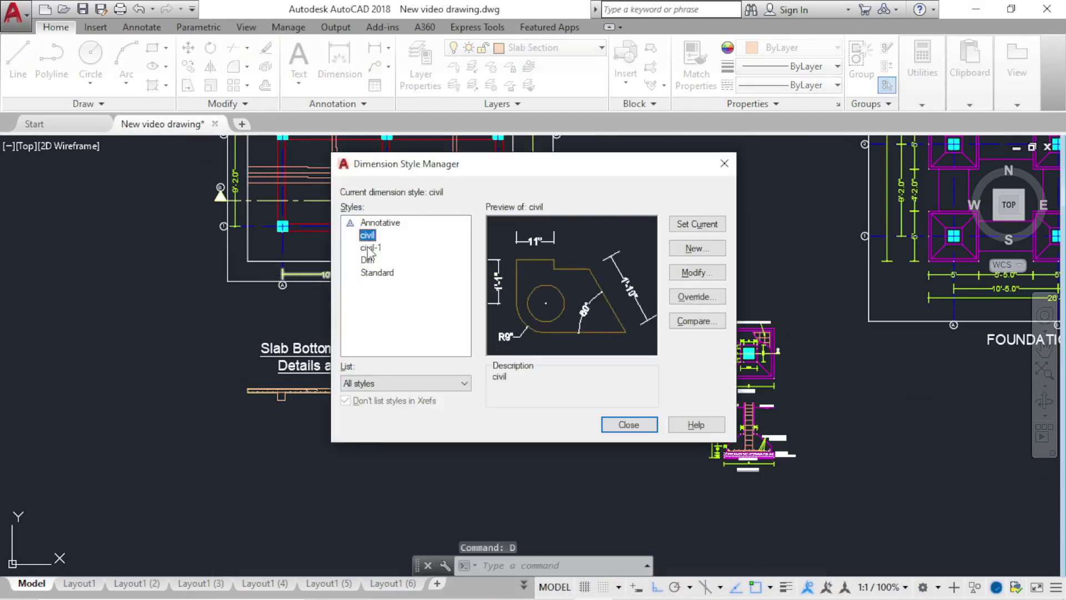
pyautogui.click(369, 248)
pyautogui.click(693, 225)
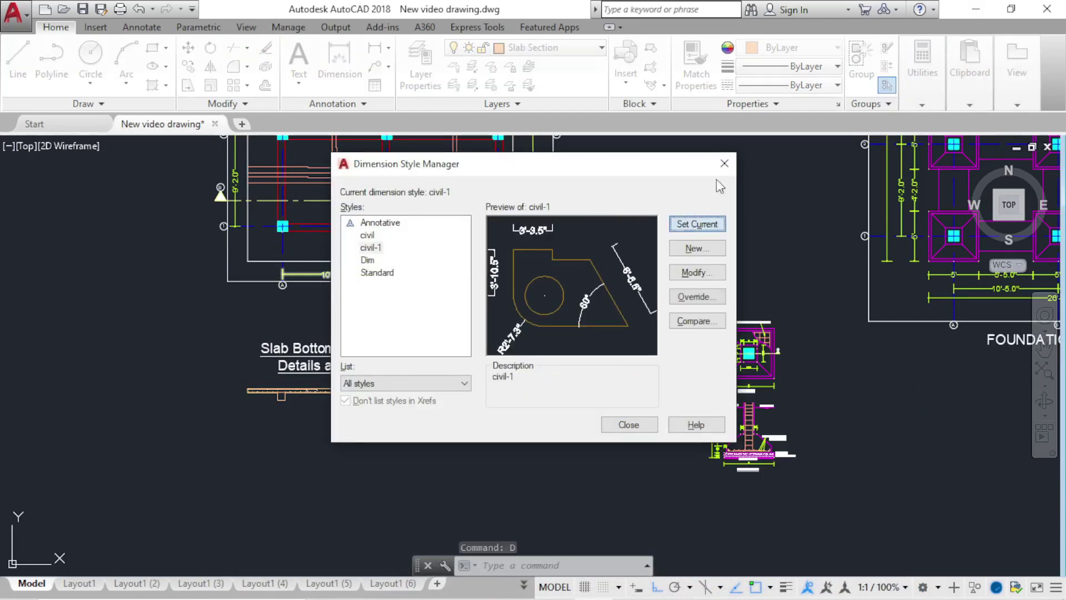
pyautogui.press('Escape')
# - Pan and zoom to bring the left beam and slab bars into view
pyautogui.scroll(3, 677, 278)
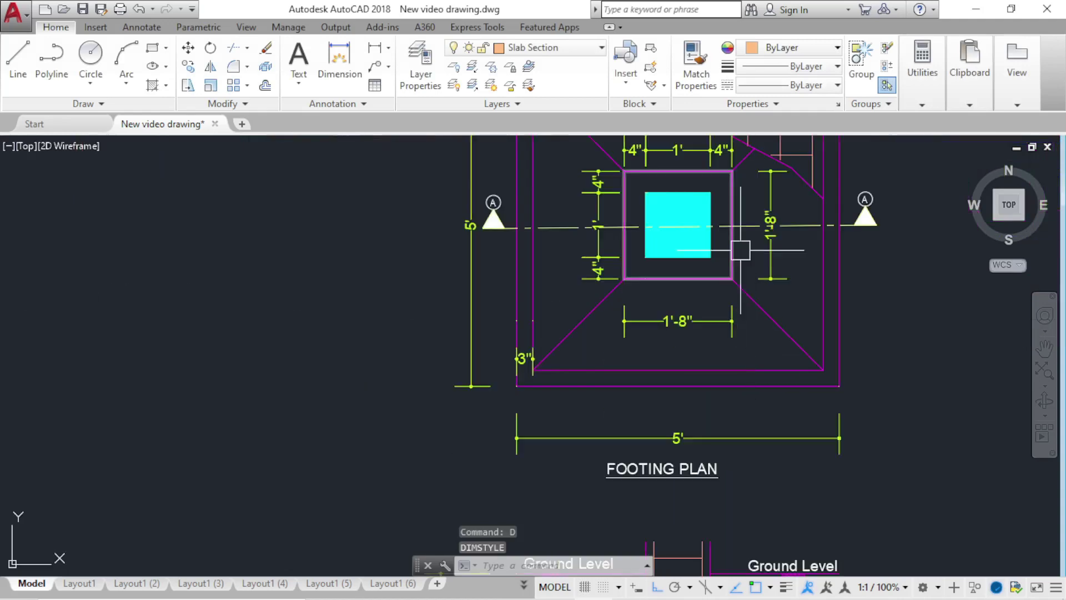
pyautogui.scroll(1, 608, 229)
pyautogui.scroll(-2, 714, 320)
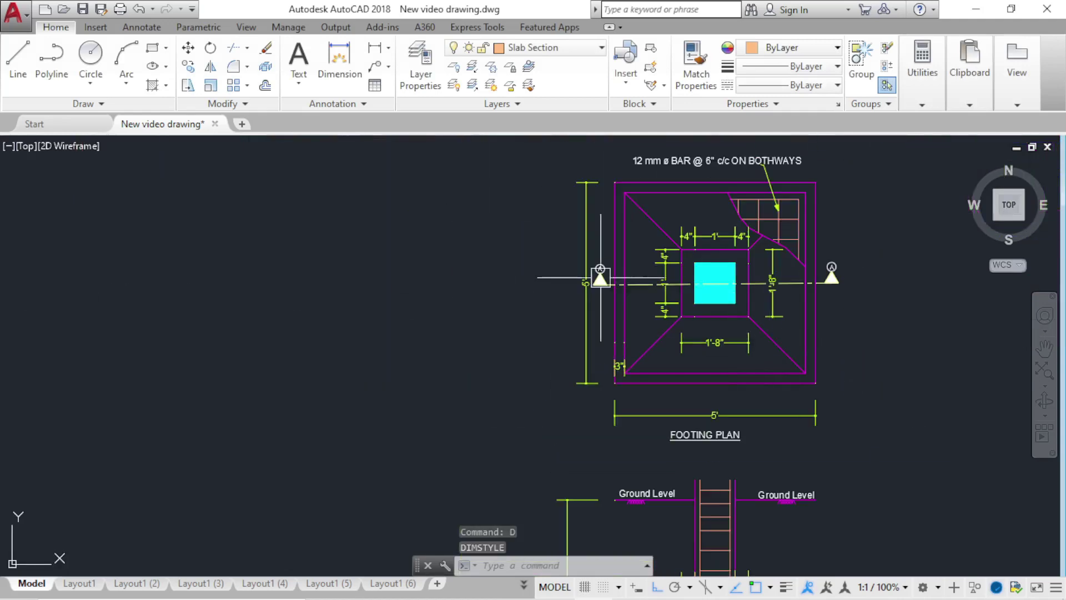
pyautogui.scroll(-1, 638, 331)
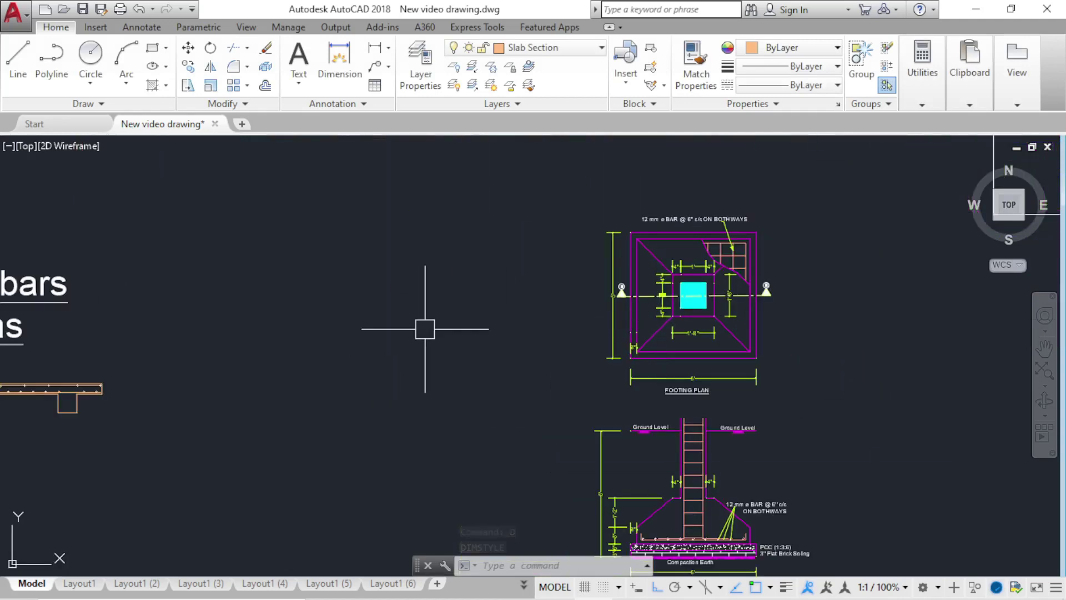
pyautogui.moveTo(544, 352); pyautogui.dragTo(644, 215, button='middle')
pyautogui.scroll(4, 559, 327)
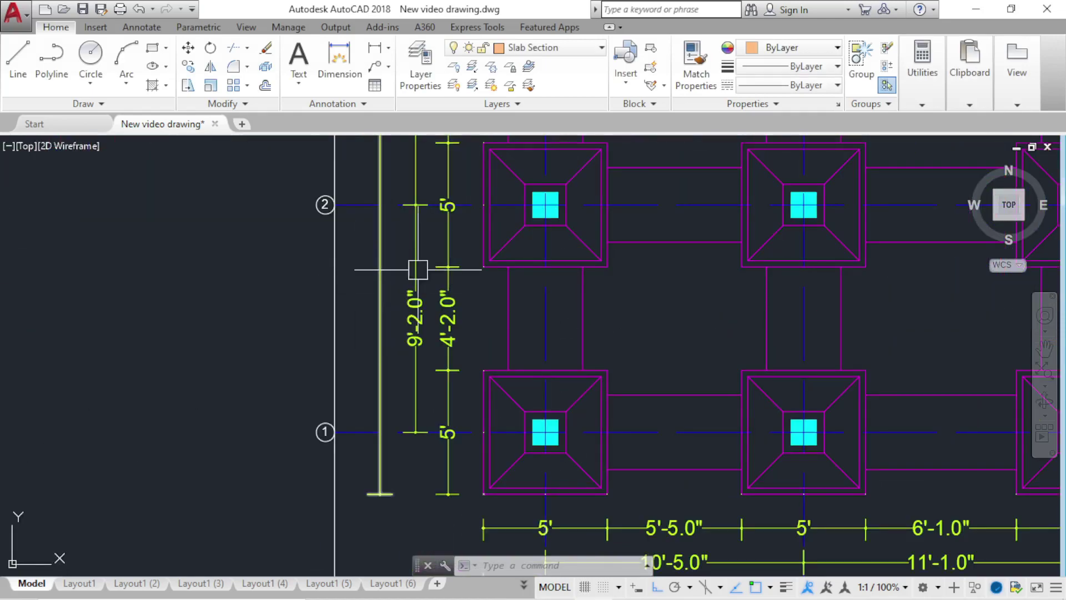
pyautogui.scroll(-5, 383, 360)
pyautogui.scroll(2, 380, 322)
pyautogui.scroll(4, 547, 347)
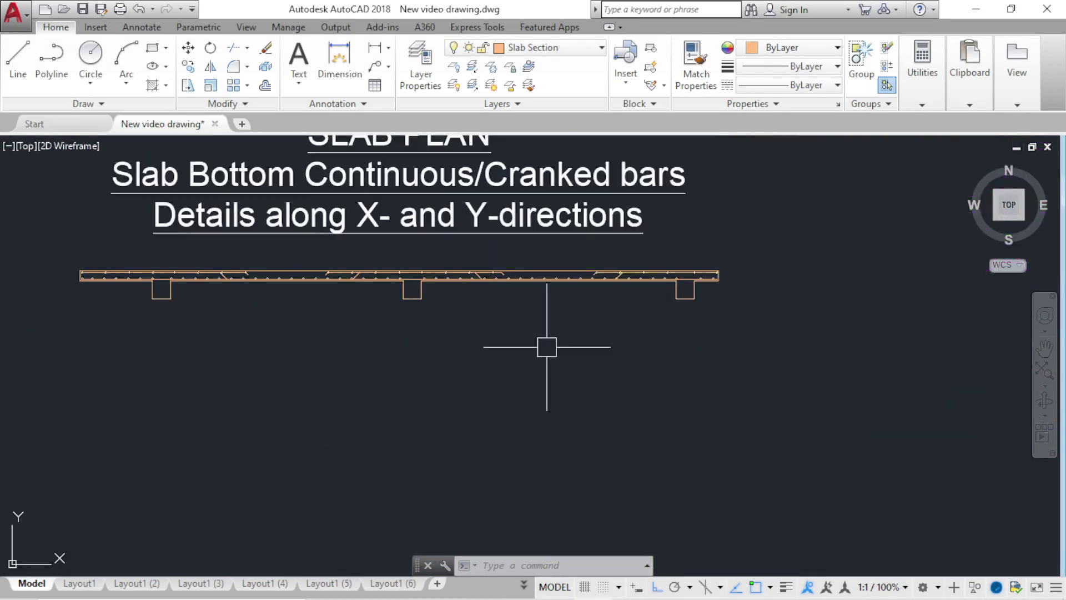
pyautogui.scroll(2, 199, 292)
pyautogui.scroll(3, 136, 311)
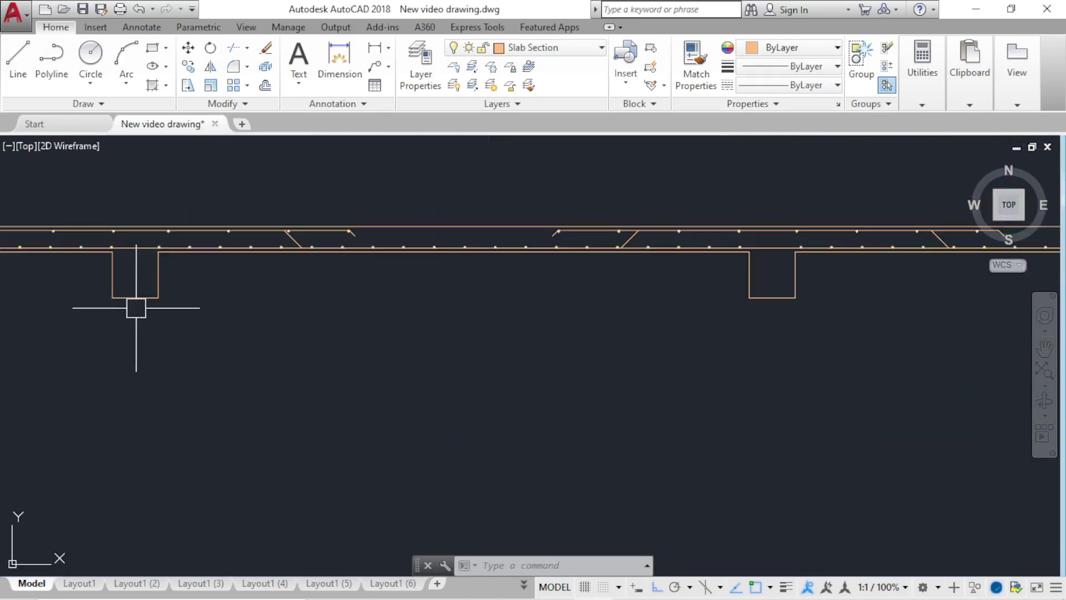
pyautogui.moveTo(136, 304); pyautogui.dragTo(197, 302, button='middle')
pyautogui.scroll(4, 194, 266)
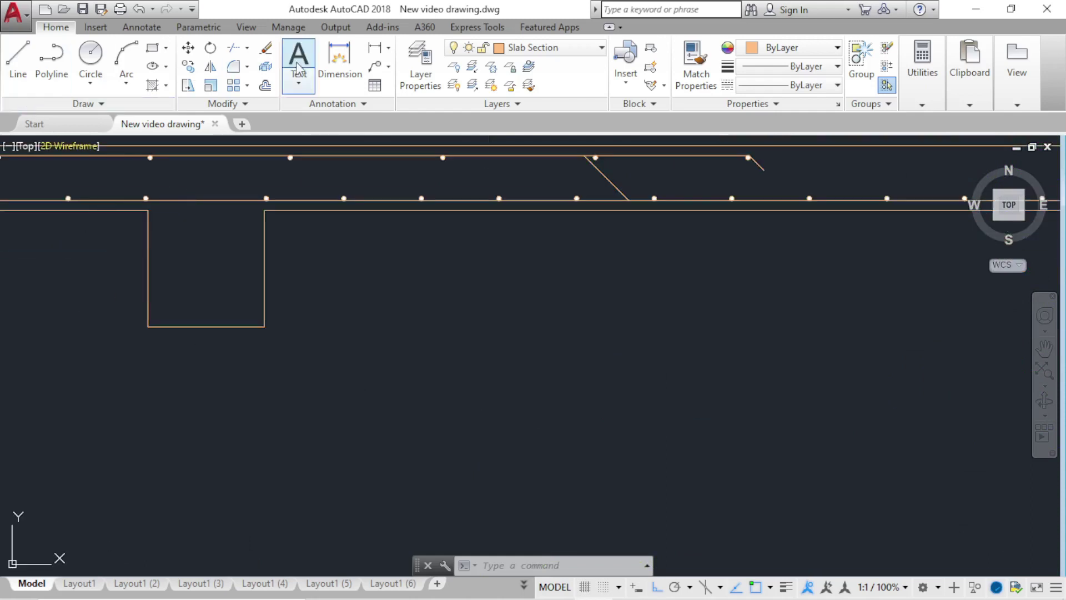
# - Add a 2'-8.7" linear dimension below the slab, ending at the beam bottom midpoint
pyautogui.click(339, 58)
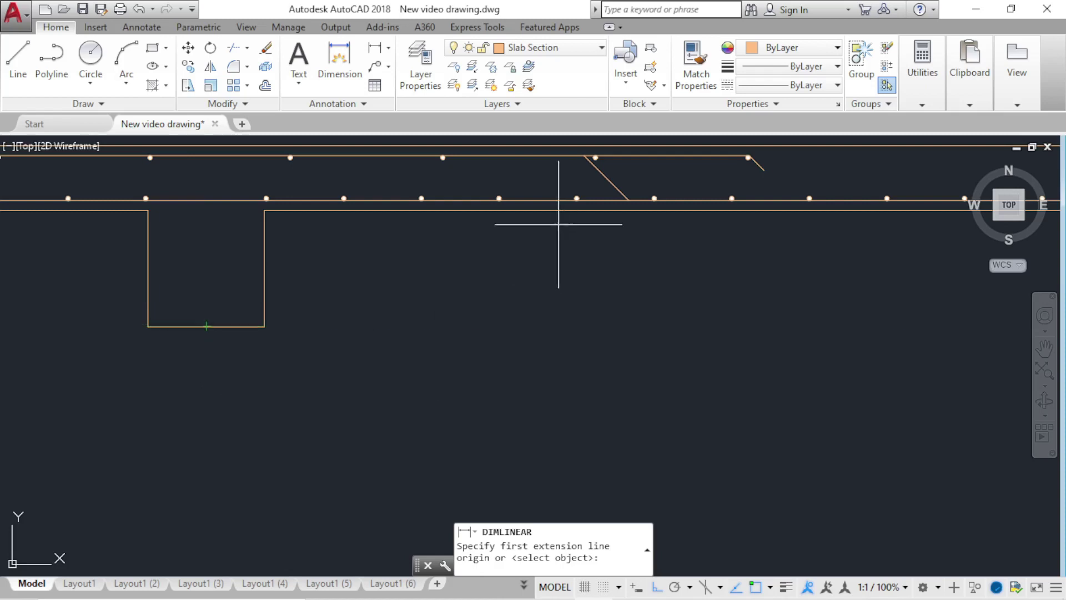
pyautogui.click(629, 199)
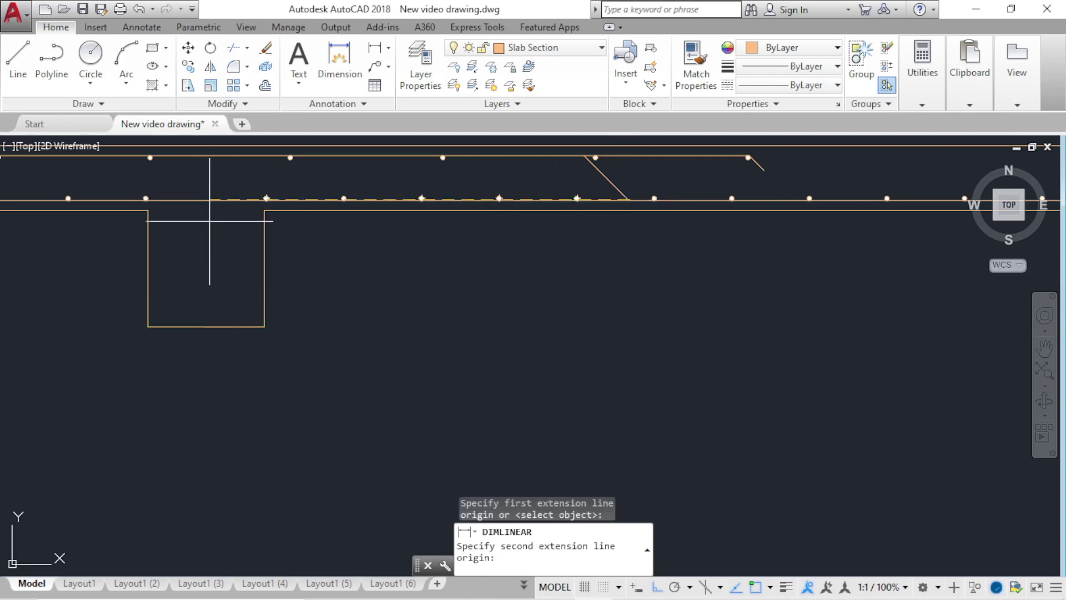
pyautogui.click(206, 326)
pyautogui.scroll(-5, 217, 383)
pyautogui.scroll(5, 241, 434)
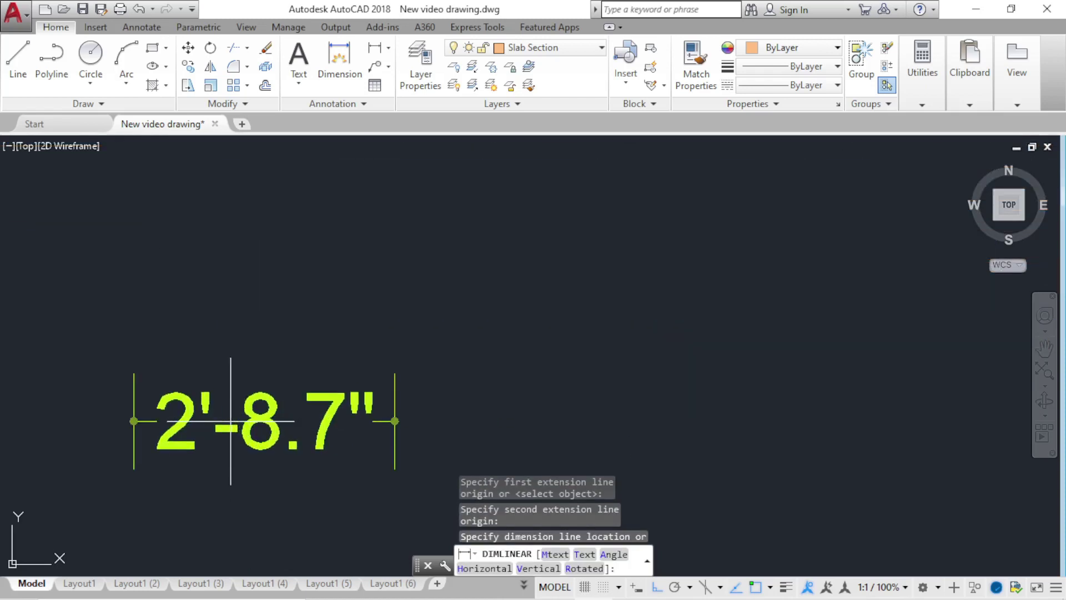
pyautogui.scroll(-4, 242, 380)
pyautogui.scroll(2, 244, 377)
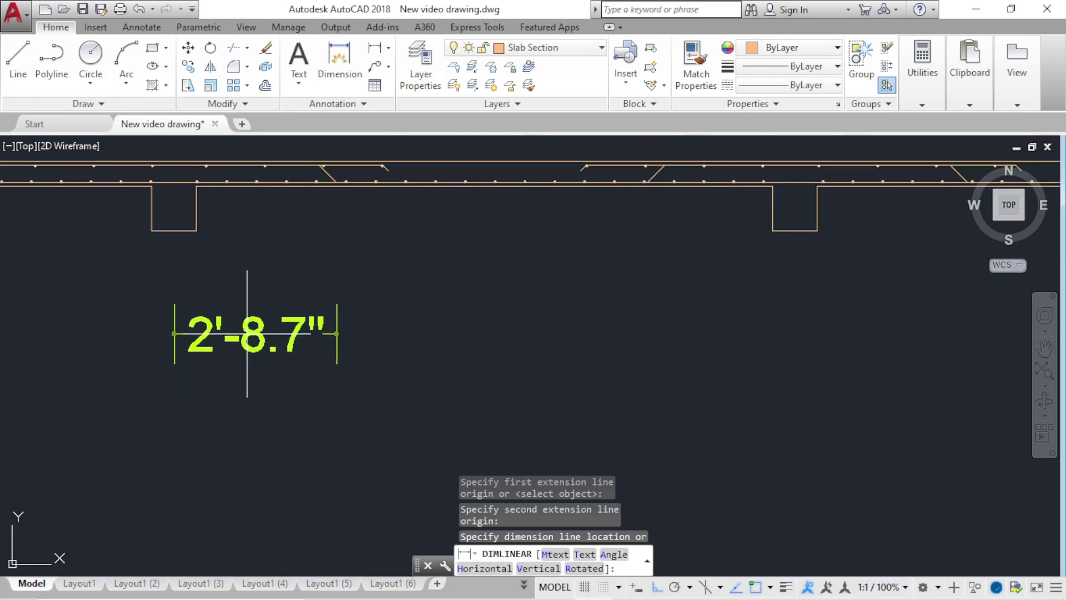
pyautogui.click(278, 355)
pyautogui.scroll(-3, 281, 357)
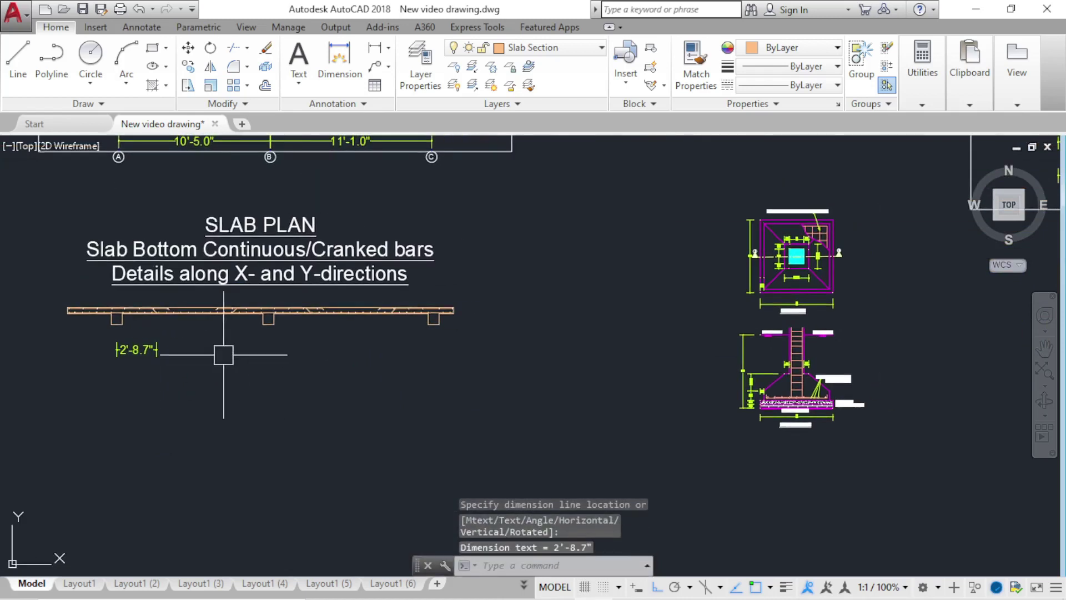
pyautogui.scroll(3, 245, 293)
pyautogui.moveTo(245, 293)
pyautogui.mouseDown(button='middle')
pyautogui.moveTo(406, 300)
pyautogui.moveTo(497, 278)
pyautogui.mouseUp(button='middle')
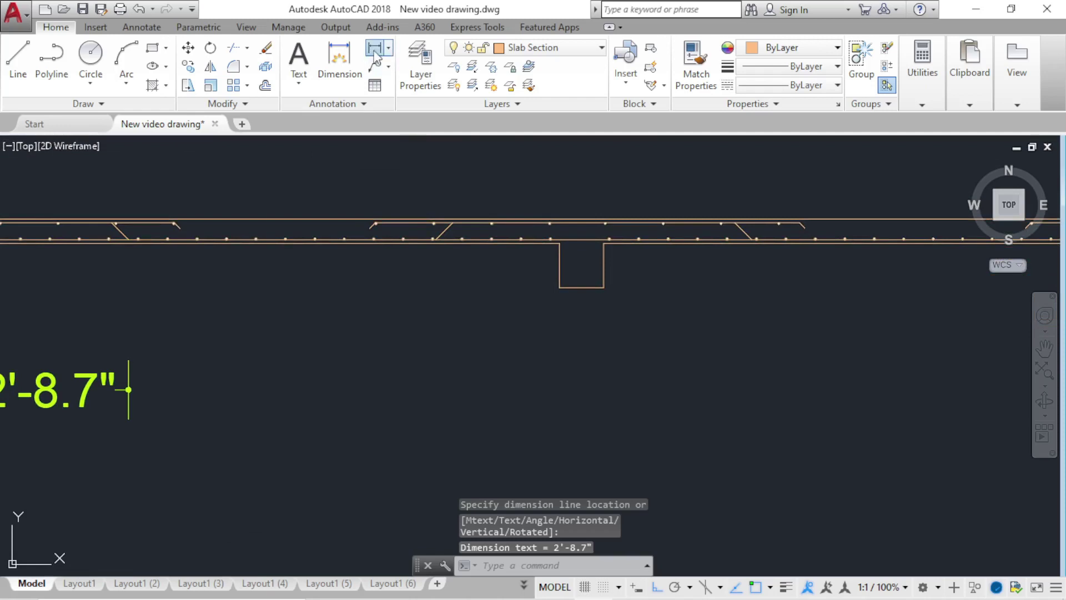
# - Add a second linear dimension of 2'-5.7" beside the first
pyautogui.click(376, 56)
pyautogui.scroll(2, 459, 226)
pyautogui.scroll(4, 420, 250)
pyautogui.click(400, 251)
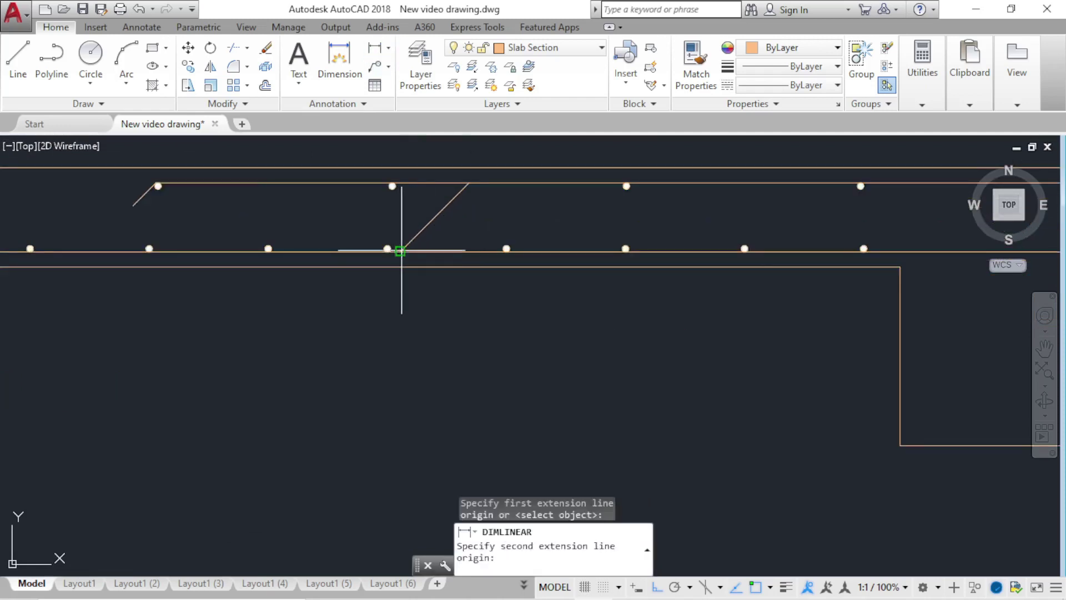
pyautogui.scroll(-3, 409, 276)
pyautogui.scroll(2, 399, 303)
pyautogui.click(394, 326)
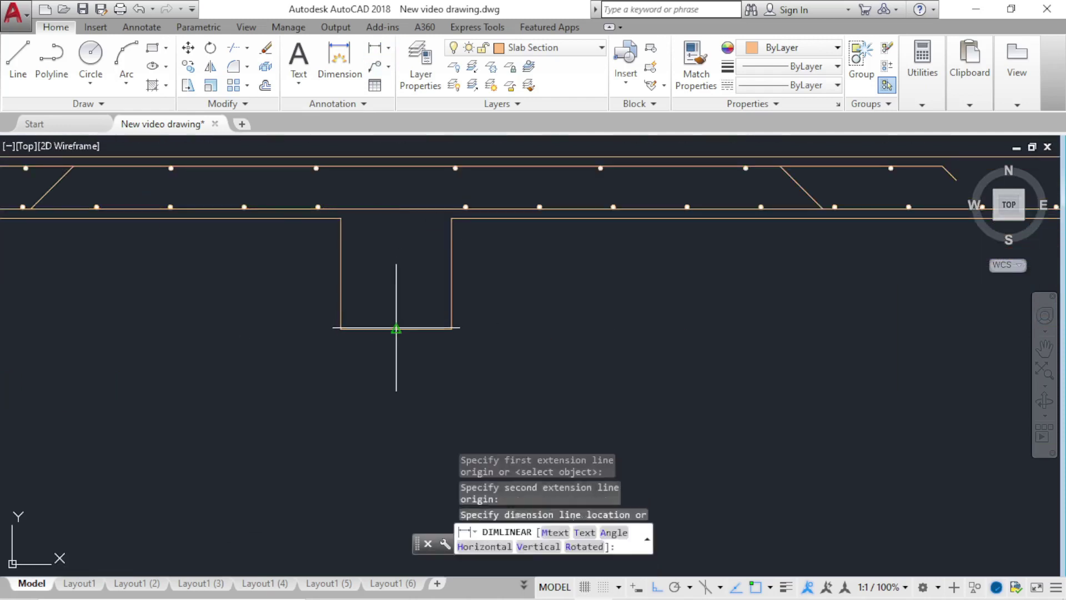
pyautogui.scroll(-5, 389, 311)
pyautogui.scroll(3, 305, 335)
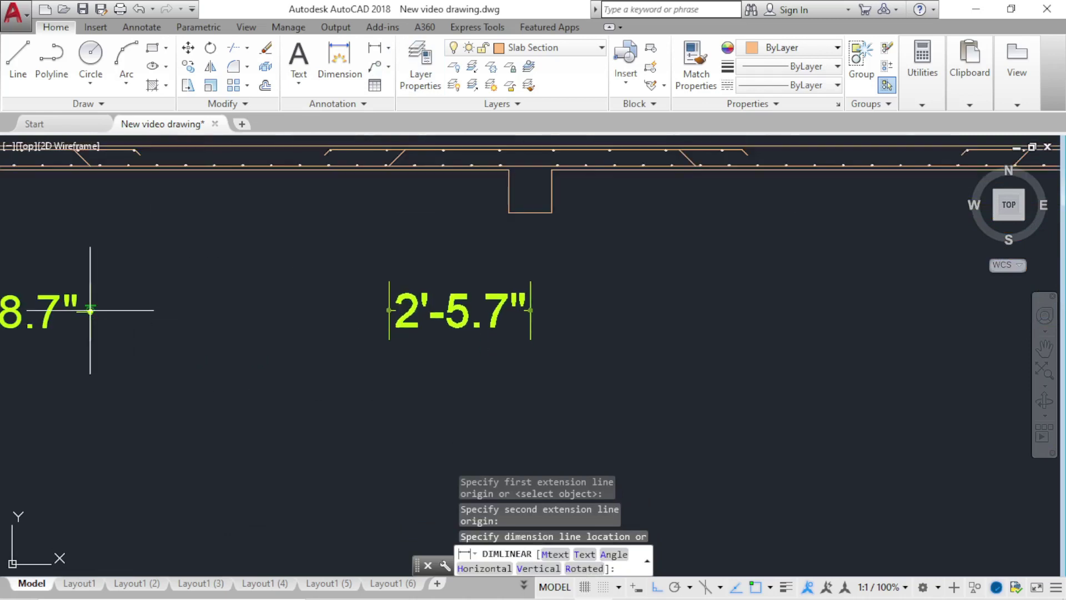
pyautogui.scroll(3, 87, 316)
pyautogui.scroll(3, 89, 309)
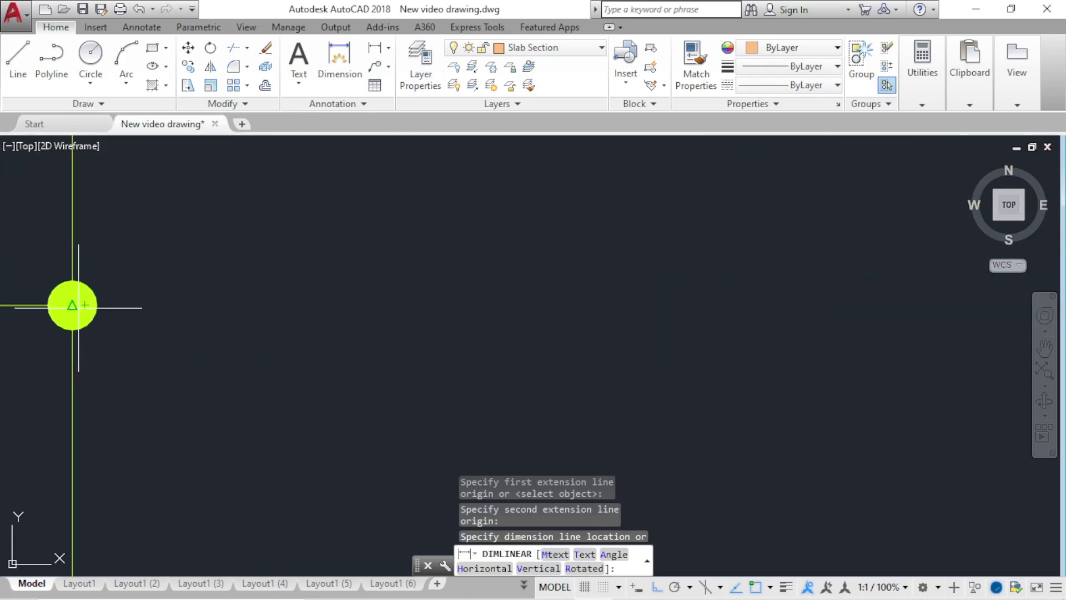
pyautogui.click(72, 305)
pyautogui.scroll(-3, 173, 333)
pyautogui.scroll(-2, 433, 361)
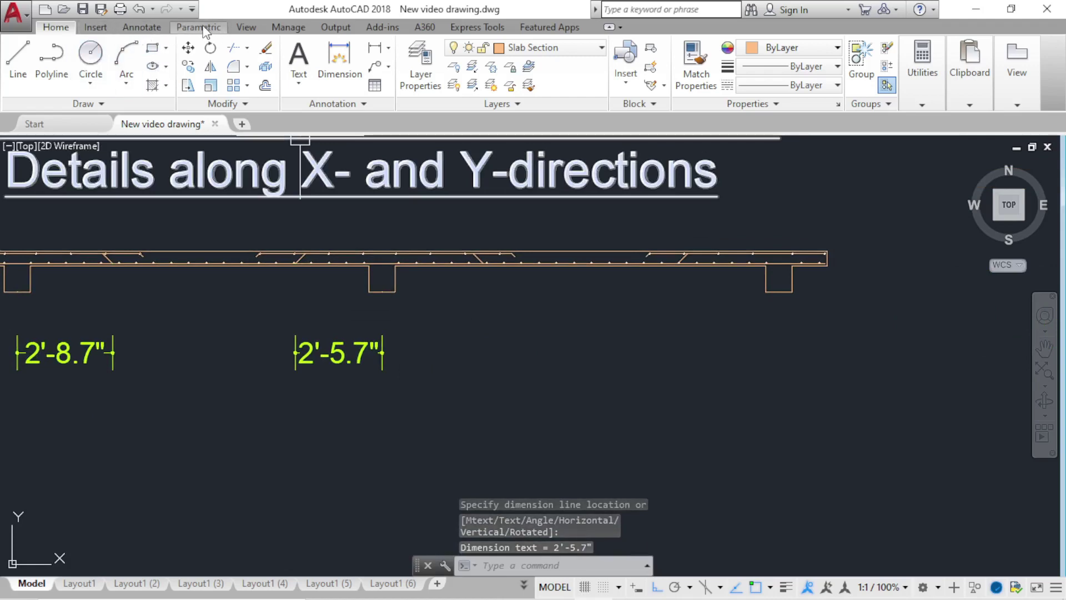
pyautogui.click(158, 29)
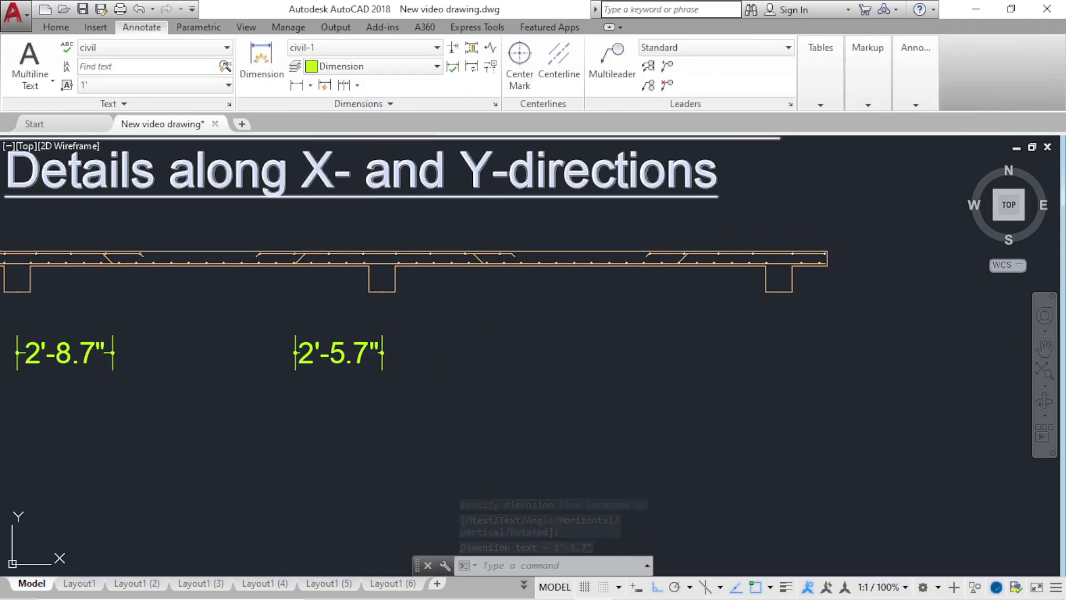
# - Start a continued dimension chain with a 2'-10.7" segment
pyautogui.click(344, 85)
pyautogui.scroll(5, 485, 261)
pyautogui.scroll(4, 440, 274)
pyautogui.click(437, 269)
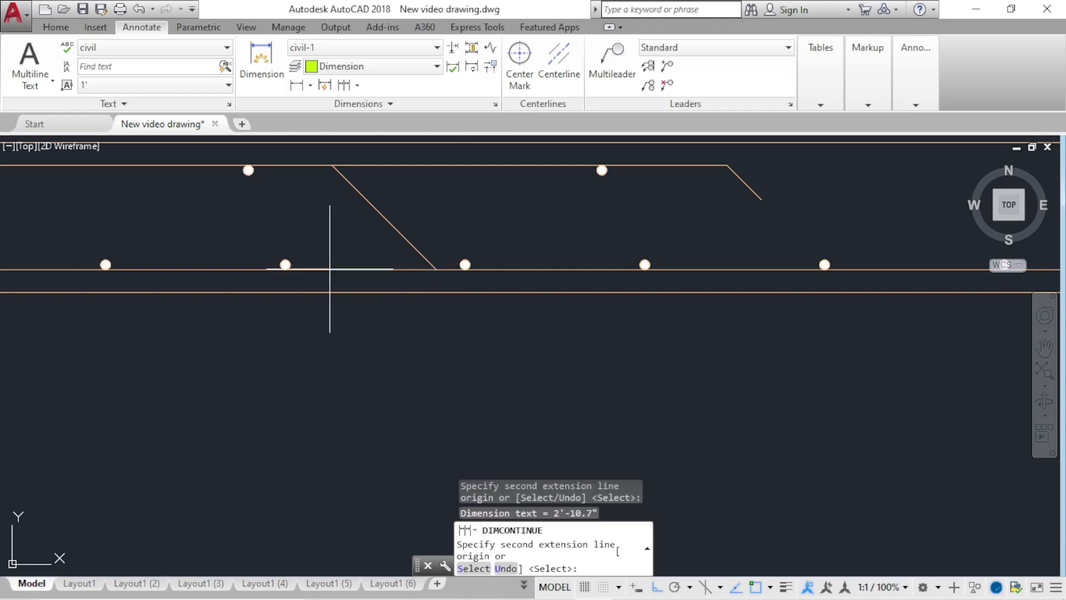
pyautogui.scroll(-5, 548, 239)
pyautogui.scroll(5, 670, 270)
pyautogui.scroll(4, 716, 252)
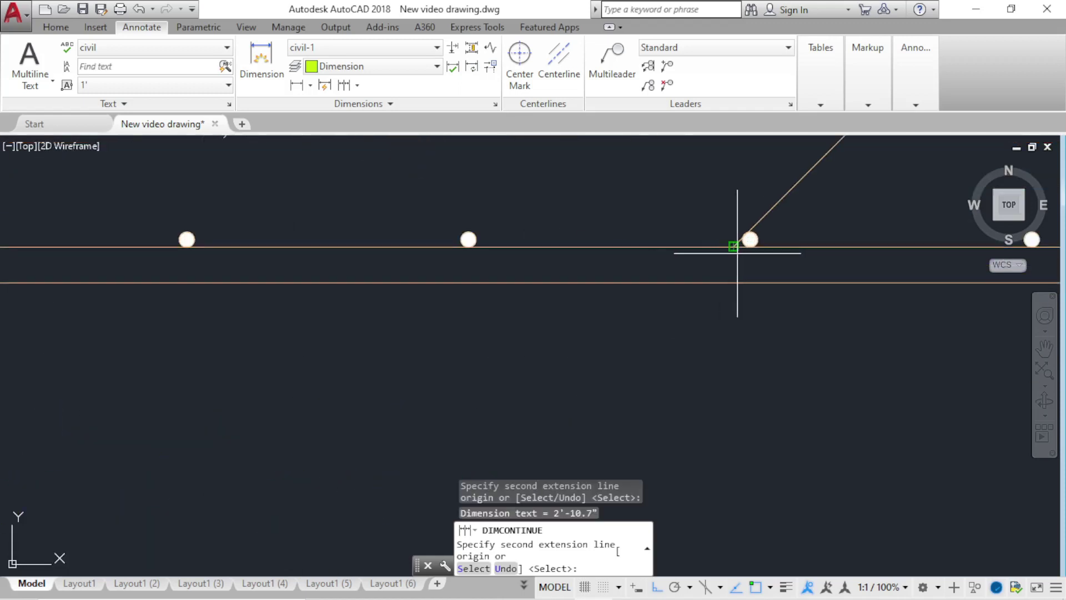
pyautogui.scroll(-5, 328, 253)
pyautogui.scroll(-5, 221, 250)
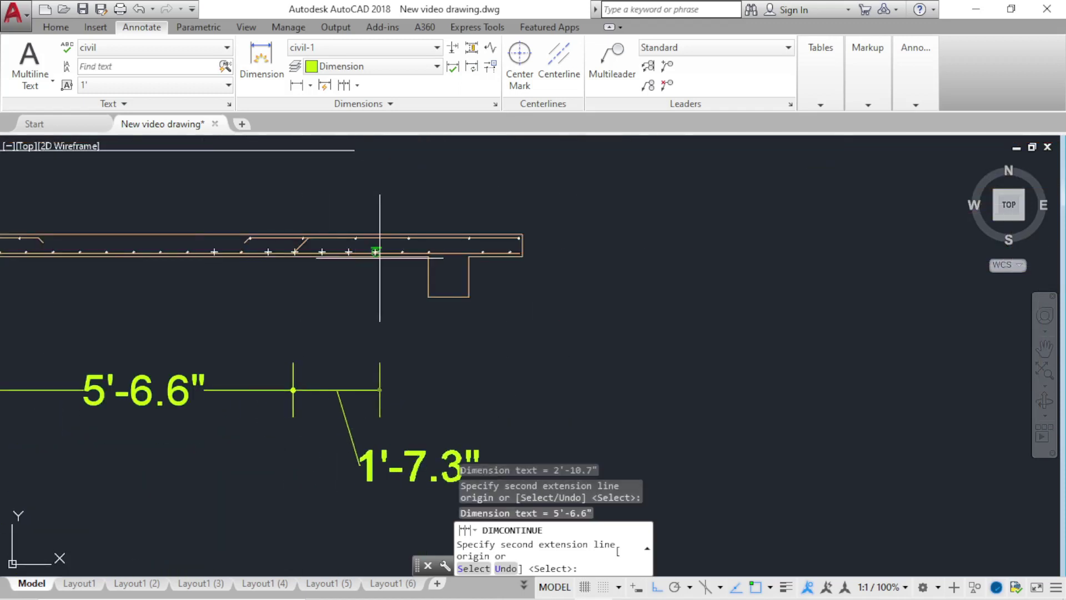
pyautogui.scroll(5, 388, 273)
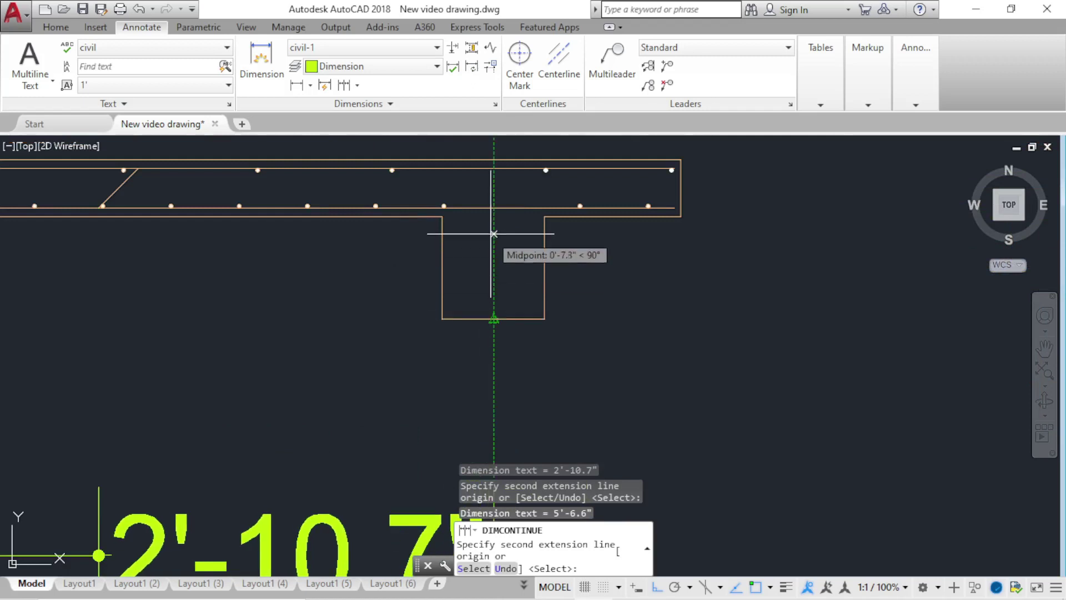
# - Extend the chain with a 5'-6.6" segment to the beam bottom midpoint and end it
pyautogui.click(493, 318)
pyautogui.scroll(-4, 236, 319)
pyautogui.scroll(-4, 239, 318)
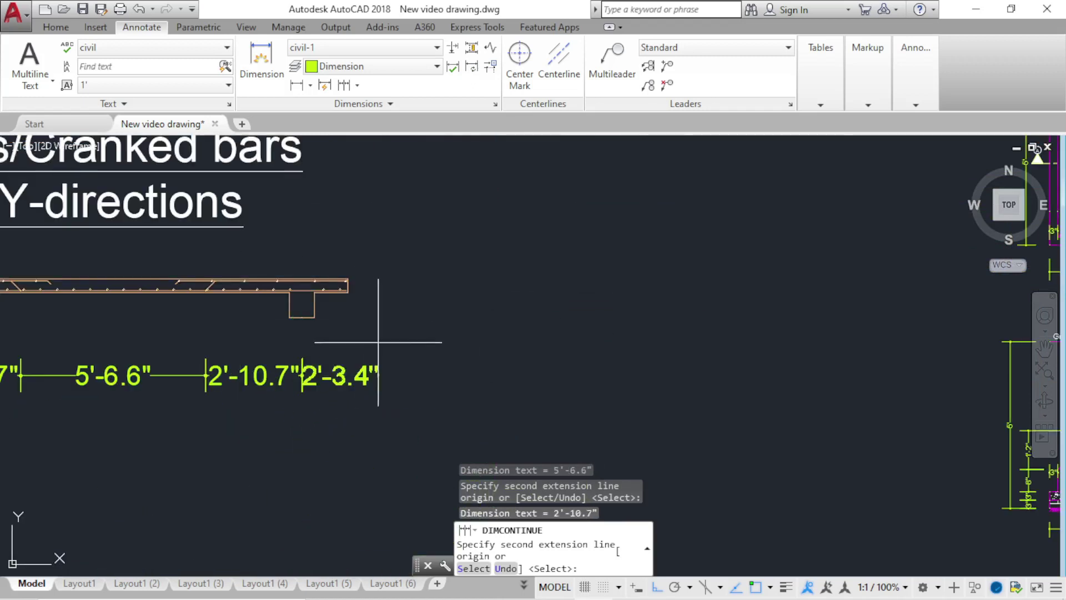
pyautogui.scroll(4, 383, 333)
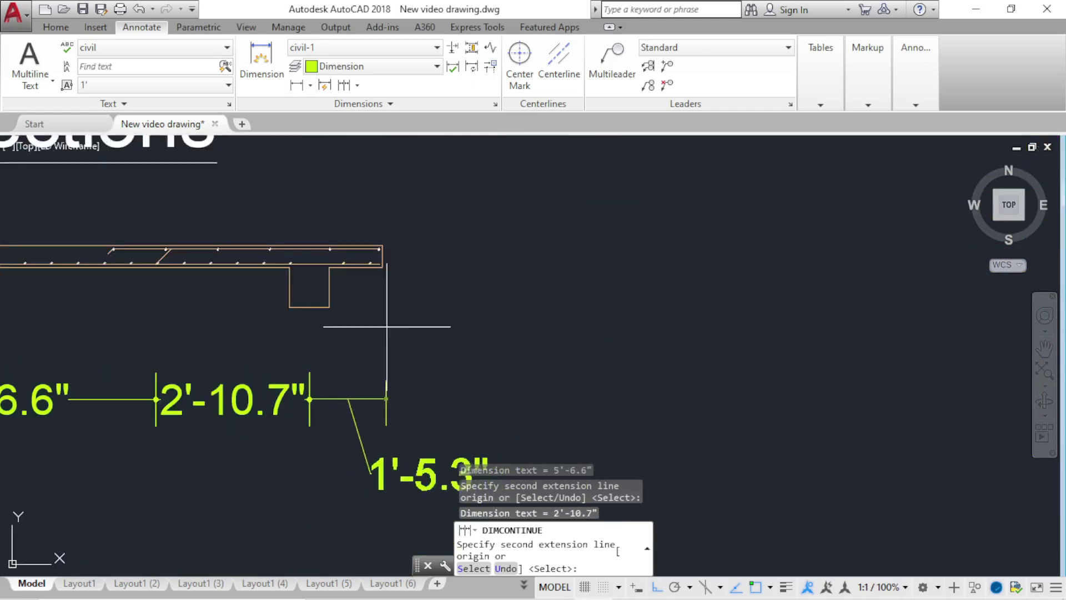
pyautogui.press('Escape')
pyautogui.moveTo(350, 333); pyautogui.dragTo(745, 310, button='middle')
pyautogui.scroll(-4, 711, 372)
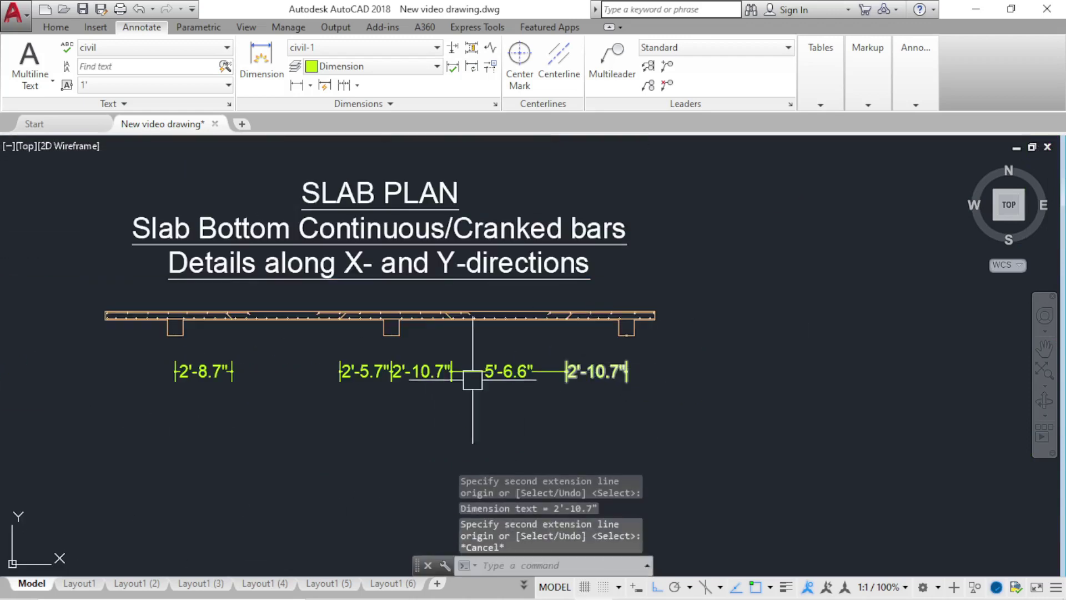
pyautogui.scroll(4, 625, 336)
# - Delete the 5'-6.6" dimension from the chain below the slab
pyautogui.click(626, 337)
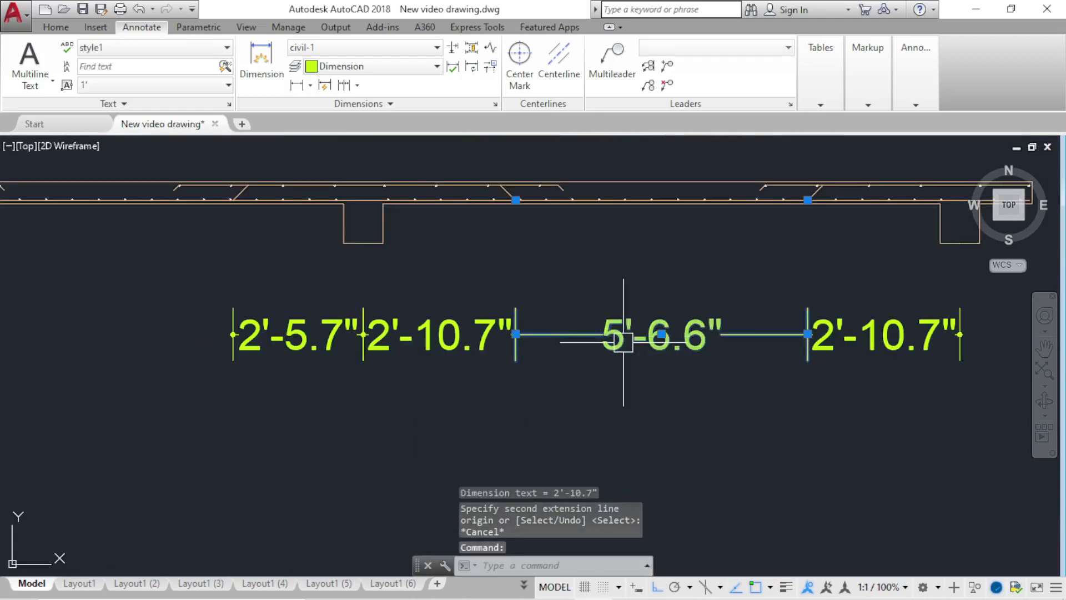
pyautogui.press('Delete')
pyautogui.scroll(-4, 562, 350)
pyautogui.moveTo(483, 423); pyautogui.dragTo(694, 422, button='middle')
pyautogui.scroll(4, 694, 362)
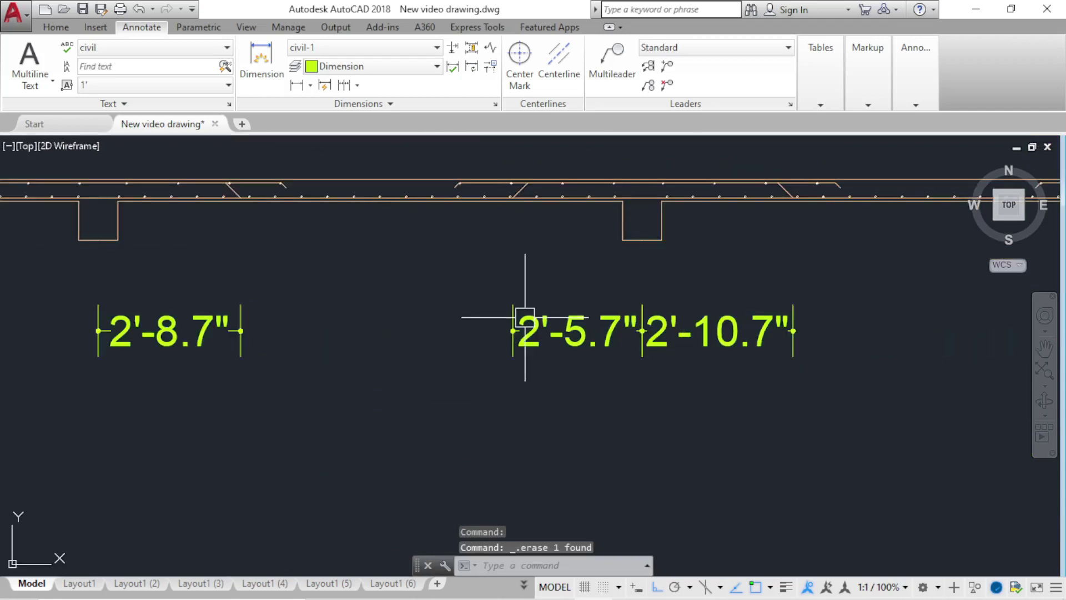
pyautogui.scroll(-5, 259, 344)
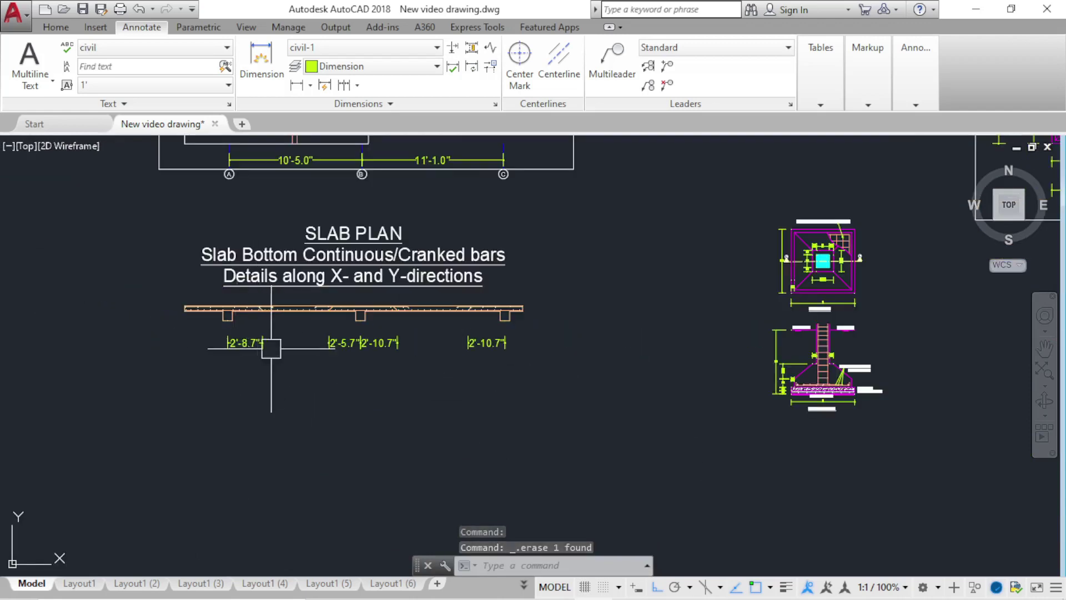
pyautogui.scroll(4, 271, 349)
pyautogui.scroll(4, 157, 199)
pyautogui.scroll(-2, 157, 200)
# - Window-select the objects around the slab's left drop
pyautogui.moveTo(234, 272)
pyautogui.mouseDown(button='middle')
pyautogui.moveTo(377, 418)
pyautogui.moveTo(420, 447)
pyautogui.mouseUp(button='middle')
pyautogui.rightClick(381, 356)
pyautogui.click(242, 411)
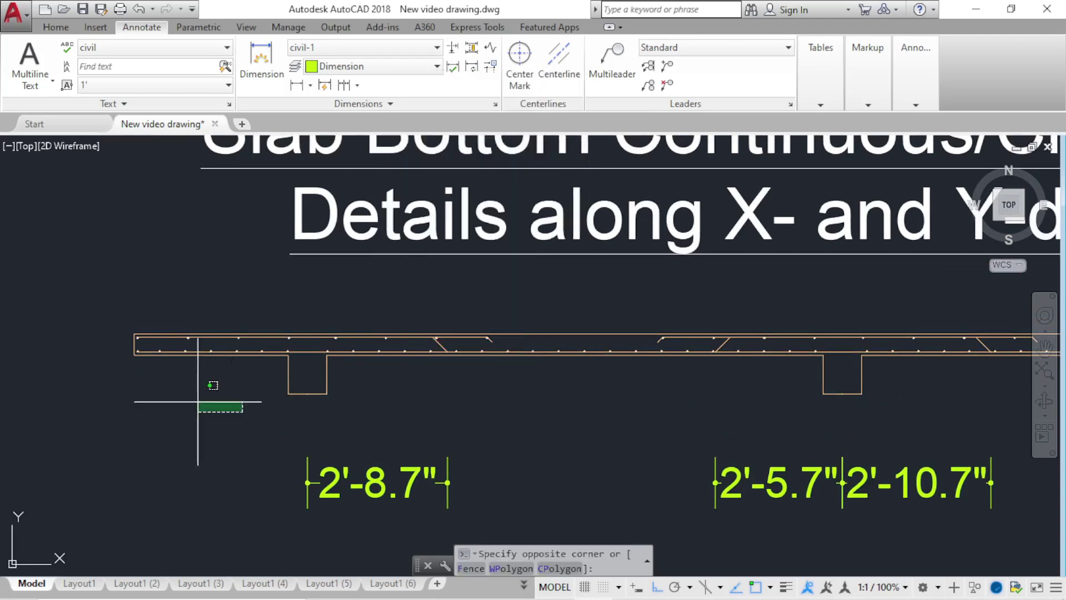
pyautogui.click(363, 374)
pyautogui.scroll(5, 322, 333)
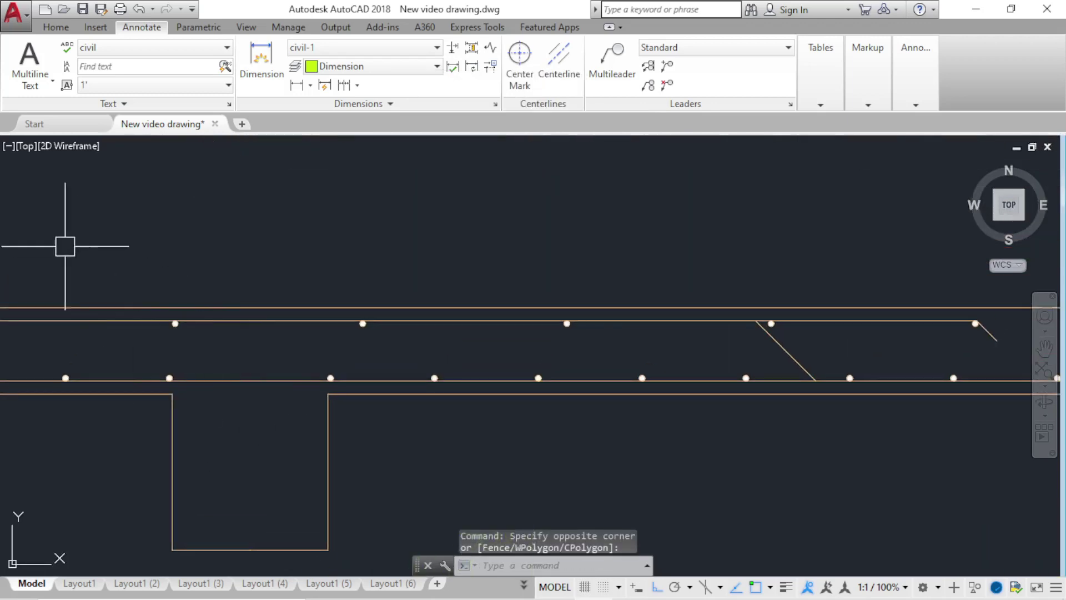
# - Start a linear dimension on the bar, then cancel it unfinished
pyautogui.click(297, 84)
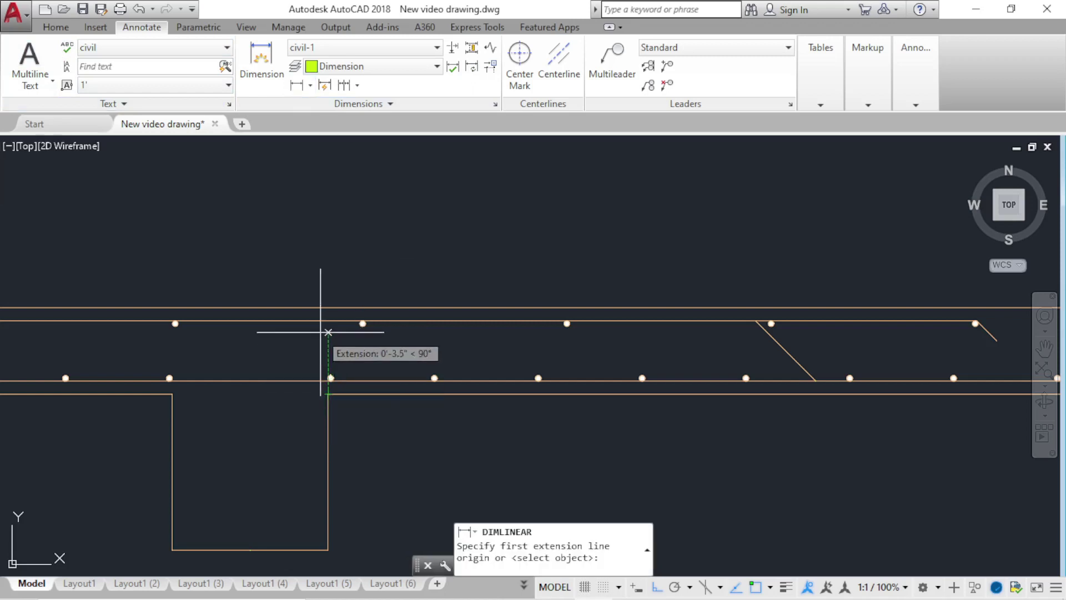
pyautogui.click(328, 306)
pyautogui.scroll(-3, 326, 304)
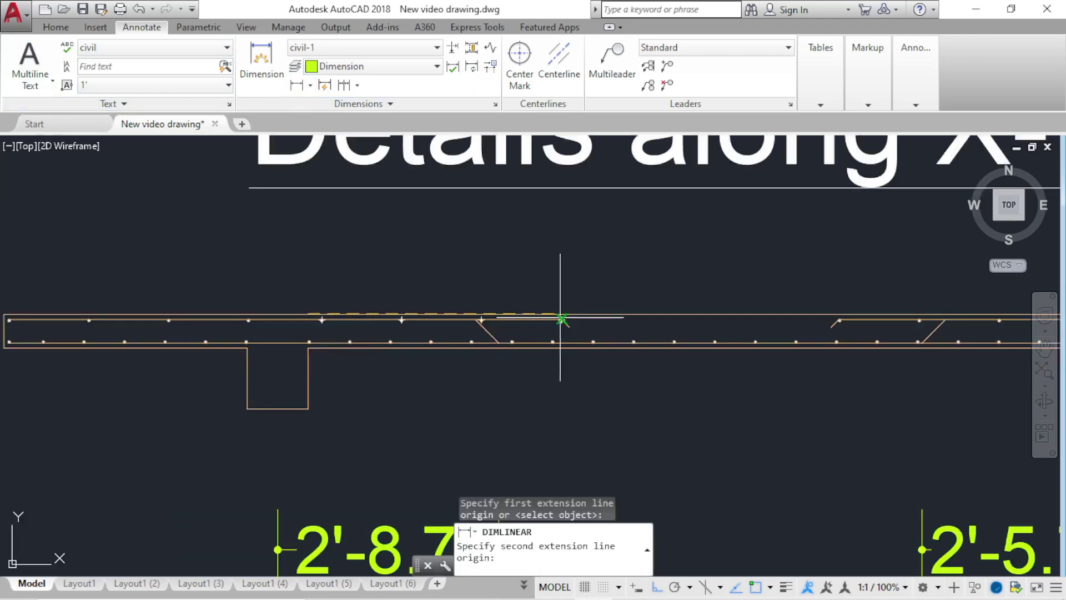
pyautogui.scroll(3, 561, 316)
pyautogui.scroll(4, 537, 302)
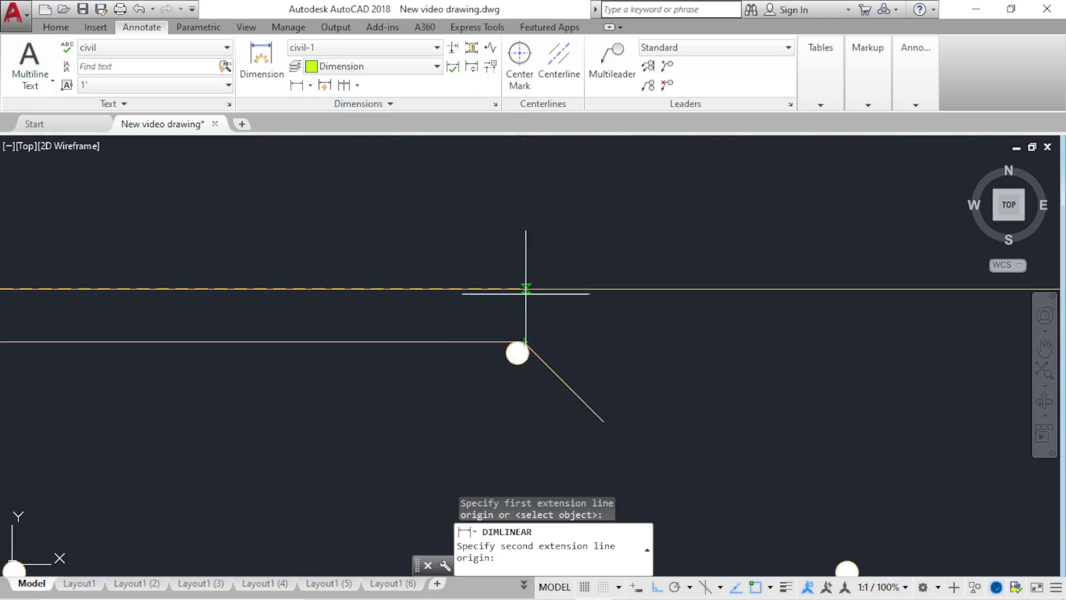
pyautogui.press('Escape')
# - Draw vertical XL construction lines at the drop's right edge and through the bar bend
pyautogui.scroll(-2, 440, 312)
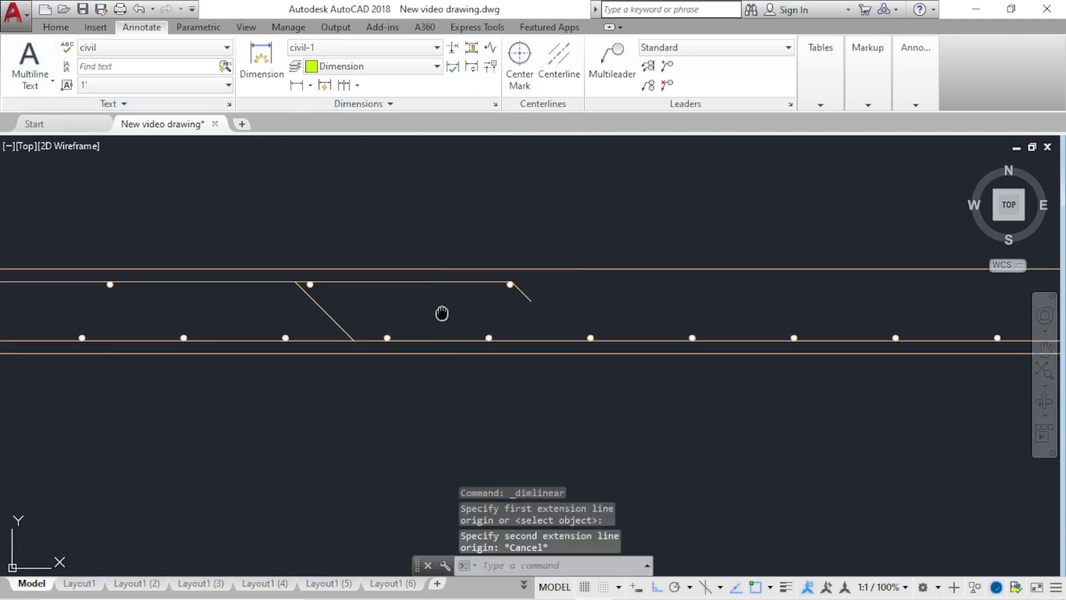
pyautogui.moveTo(440, 312)
pyautogui.mouseDown(button='middle')
pyautogui.moveTo(949, 289)
pyautogui.moveTo(942, 299)
pyautogui.mouseUp(button='middle')
pyautogui.write('xl')
pyautogui.press('Return')
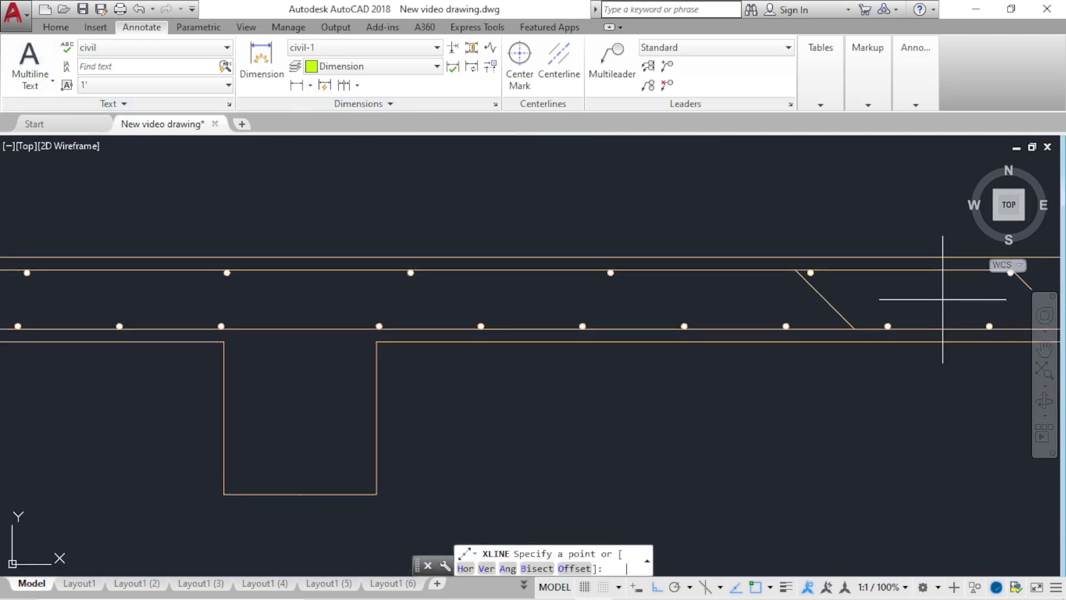
pyautogui.write('v')
pyautogui.press('Return')
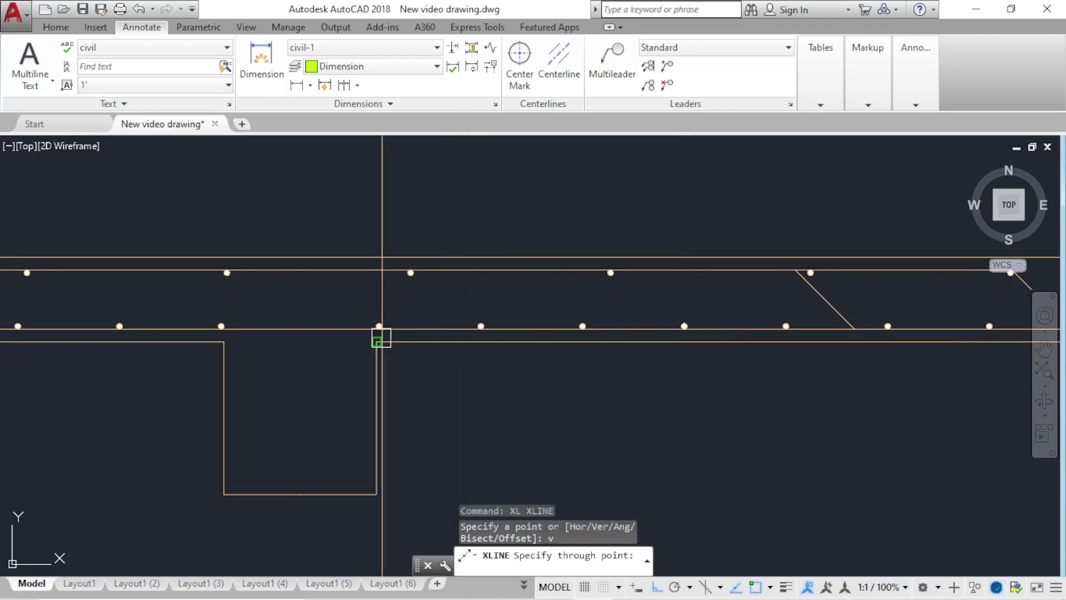
pyautogui.click(379, 345)
pyautogui.scroll(-3, 777, 327)
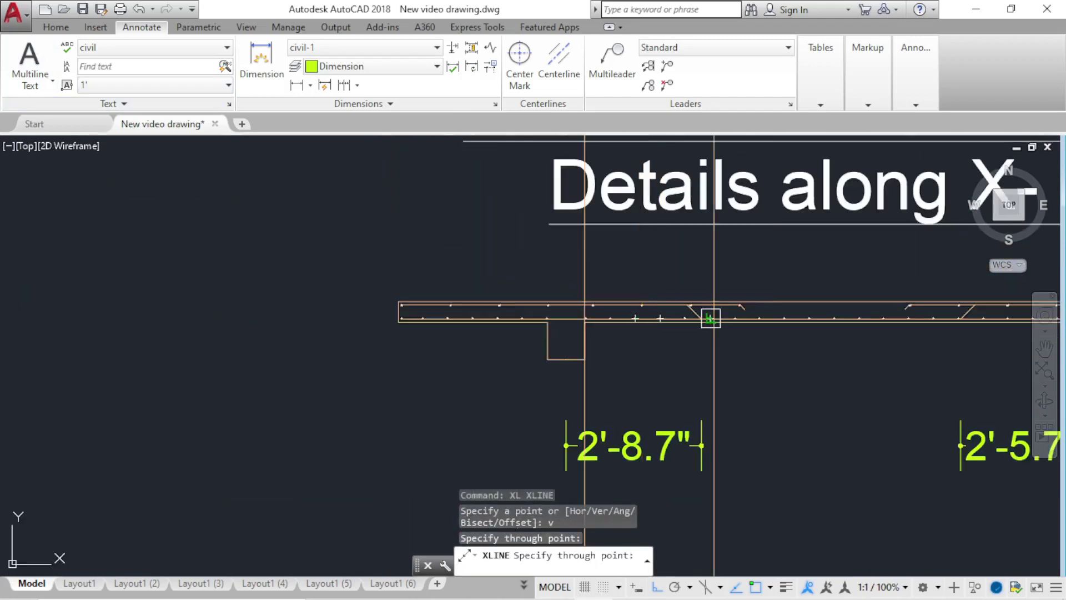
pyautogui.scroll(3, 424, 324)
pyautogui.scroll(5, 205, 321)
pyautogui.moveTo(438, 138); pyautogui.dragTo(445, 256, button='middle')
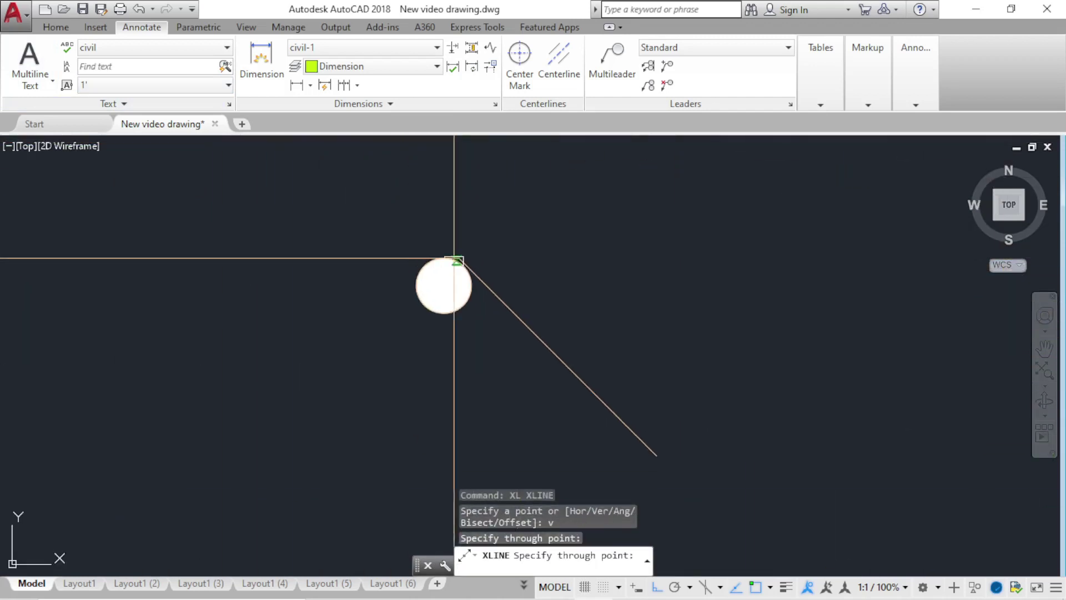
pyautogui.scroll(4, 447, 256)
pyautogui.click(449, 250)
# - Add another vertical construction line at the crank's top end and finish the command
pyautogui.scroll(-3, 159, 247)
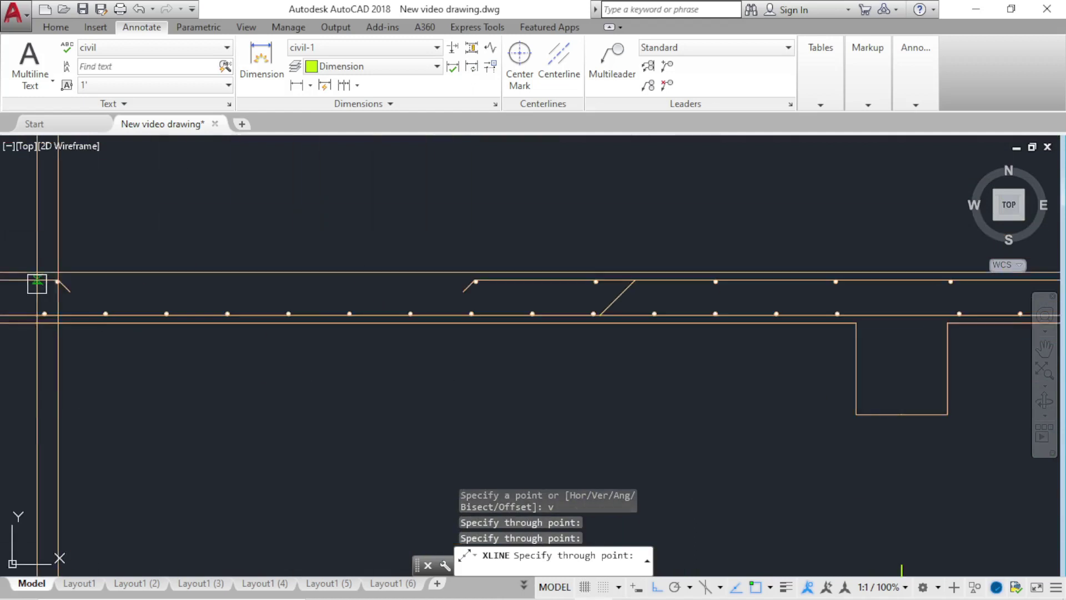
pyautogui.scroll(4, 287, 363)
pyautogui.scroll(5, 638, 221)
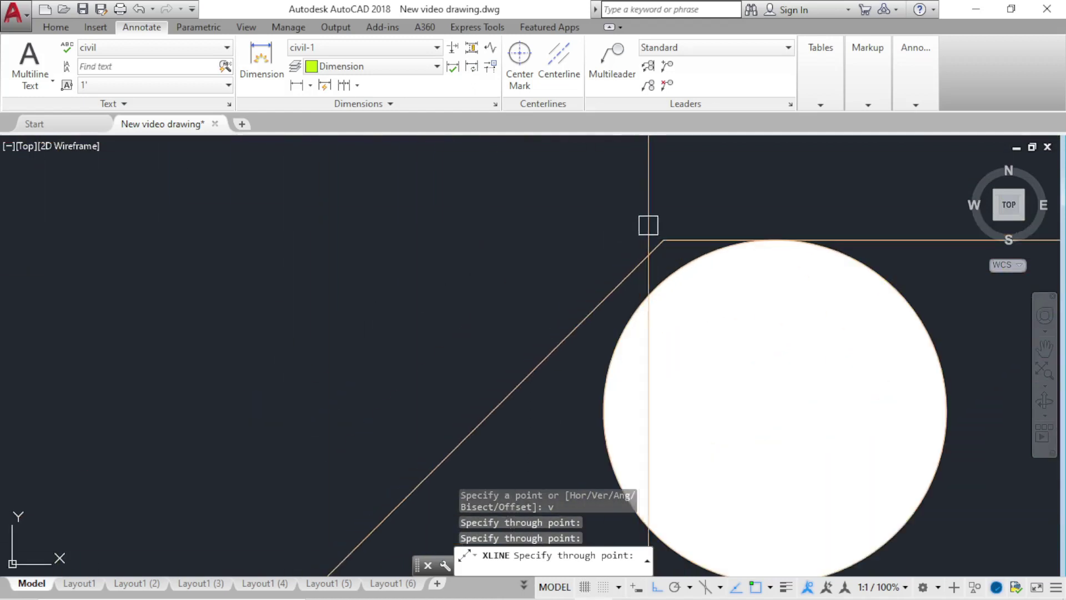
pyautogui.click(664, 239)
pyautogui.scroll(-5, 172, 303)
pyautogui.scroll(4, 155, 321)
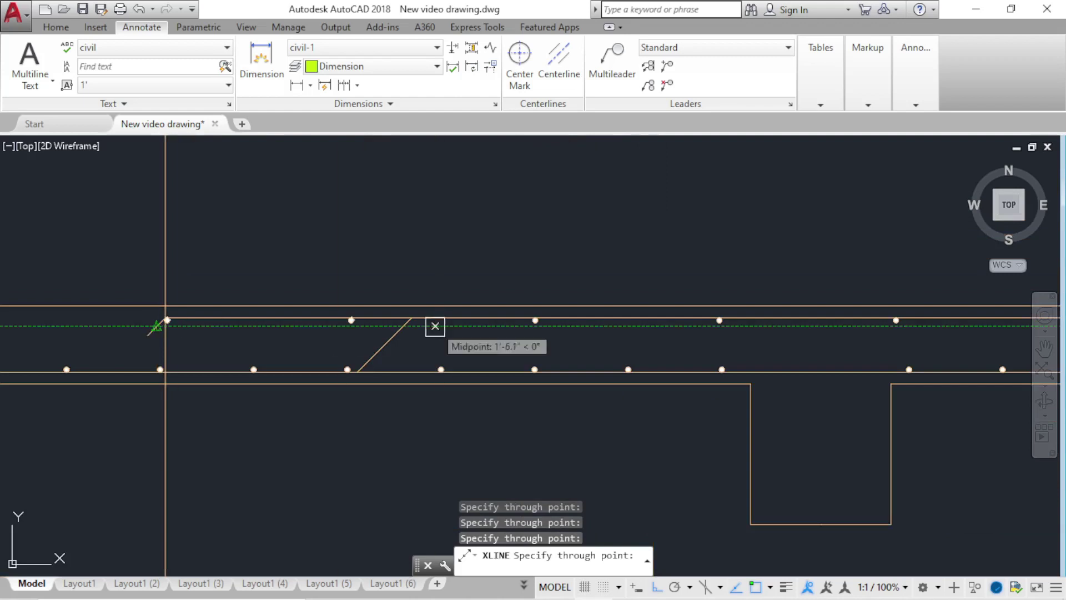
pyautogui.scroll(4, 577, 375)
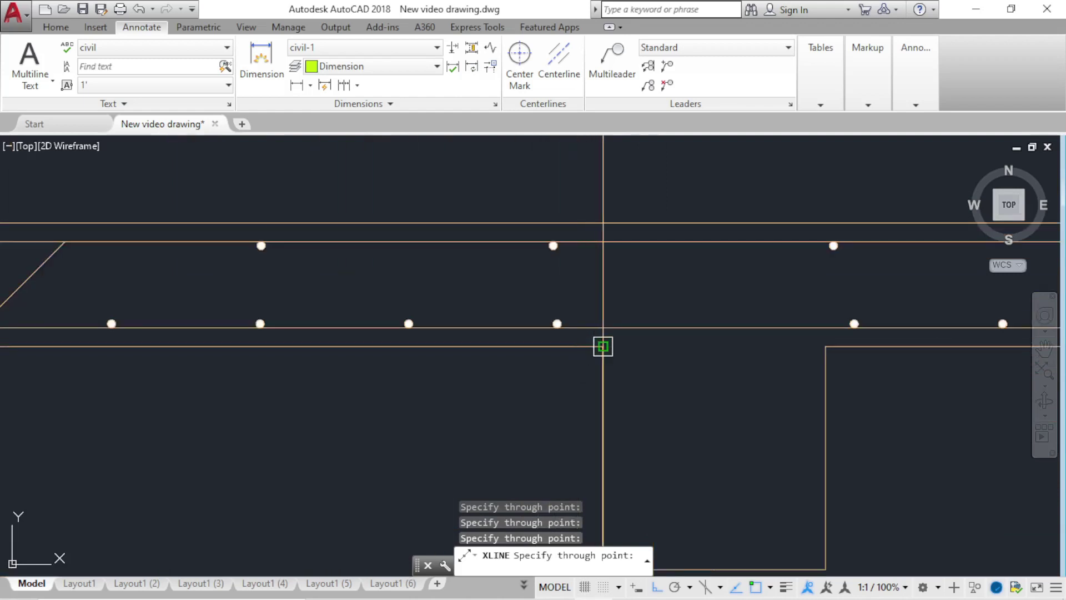
pyautogui.scroll(-4, 233, 294)
pyautogui.scroll(4, 238, 288)
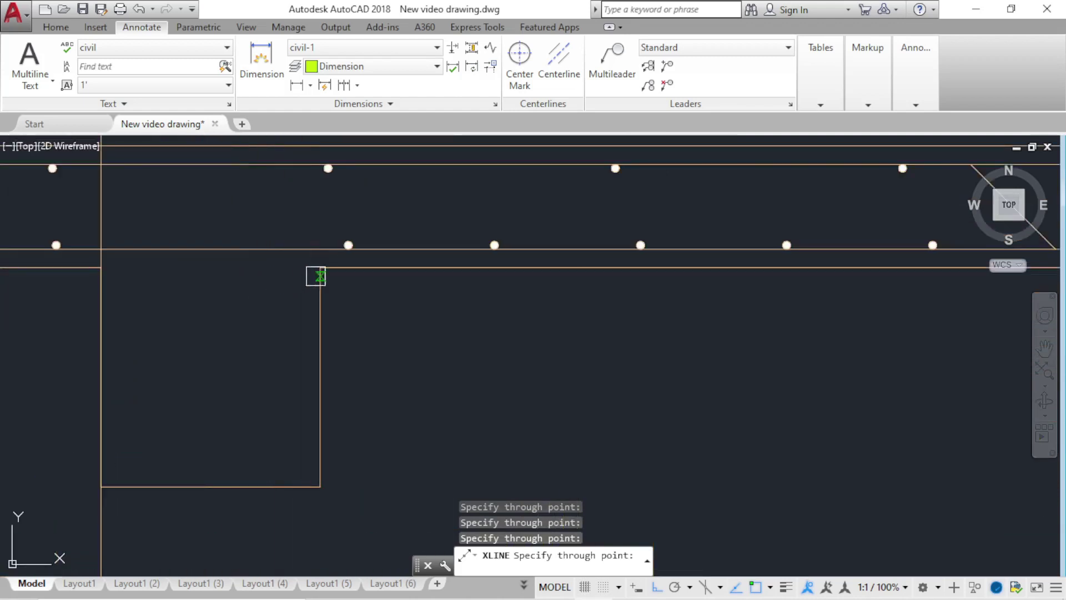
pyautogui.scroll(-2, 325, 267)
pyautogui.scroll(-2, 421, 269)
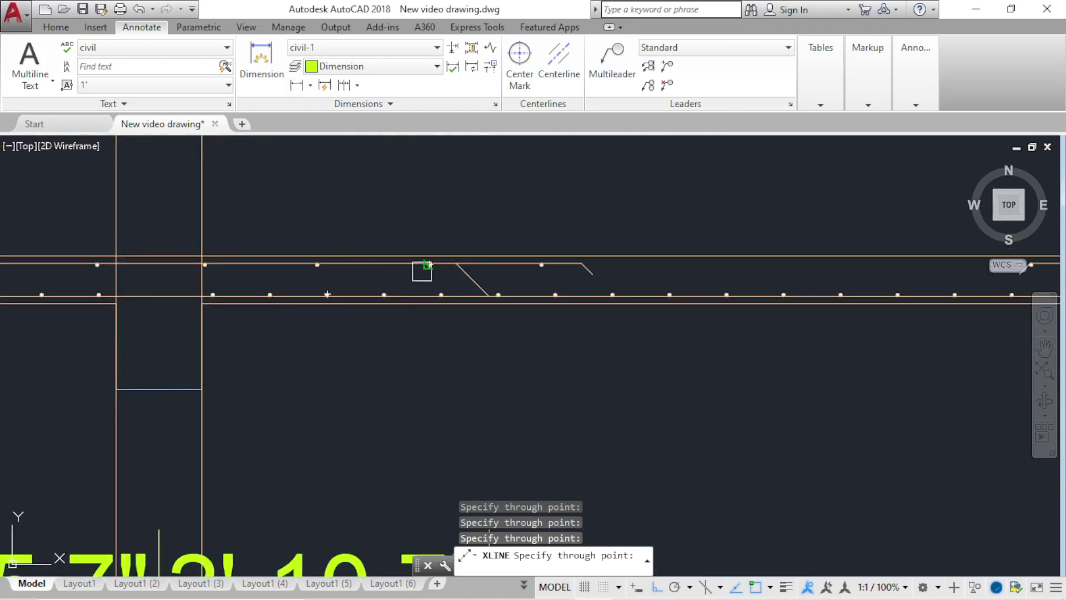
pyautogui.scroll(4, 571, 264)
pyautogui.scroll(2, 670, 258)
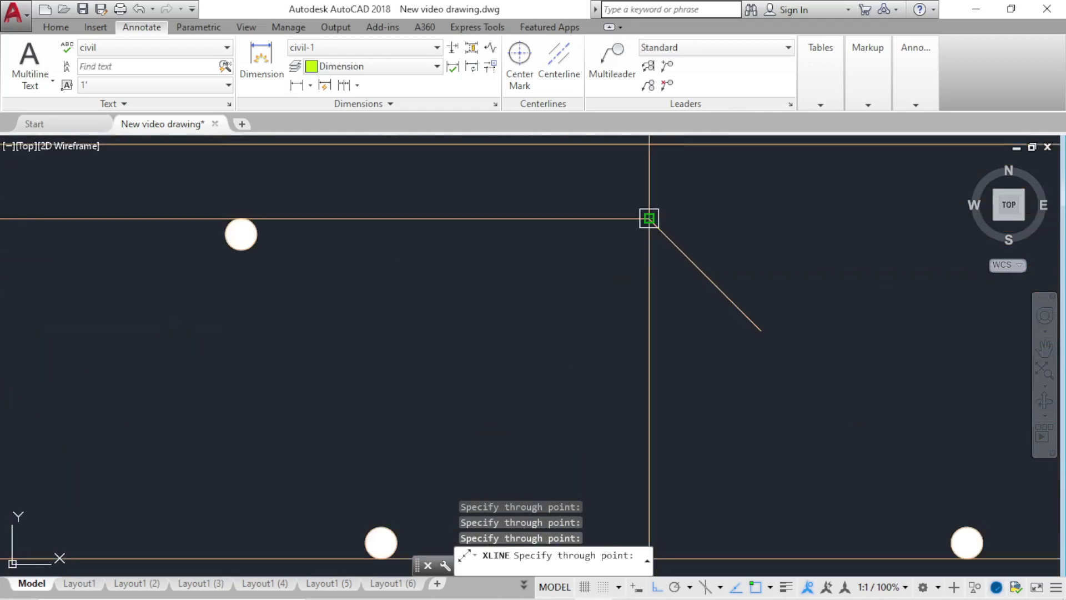
pyautogui.scroll(-5, 647, 219)
pyautogui.scroll(2, 555, 288)
pyautogui.scroll(2, 587, 269)
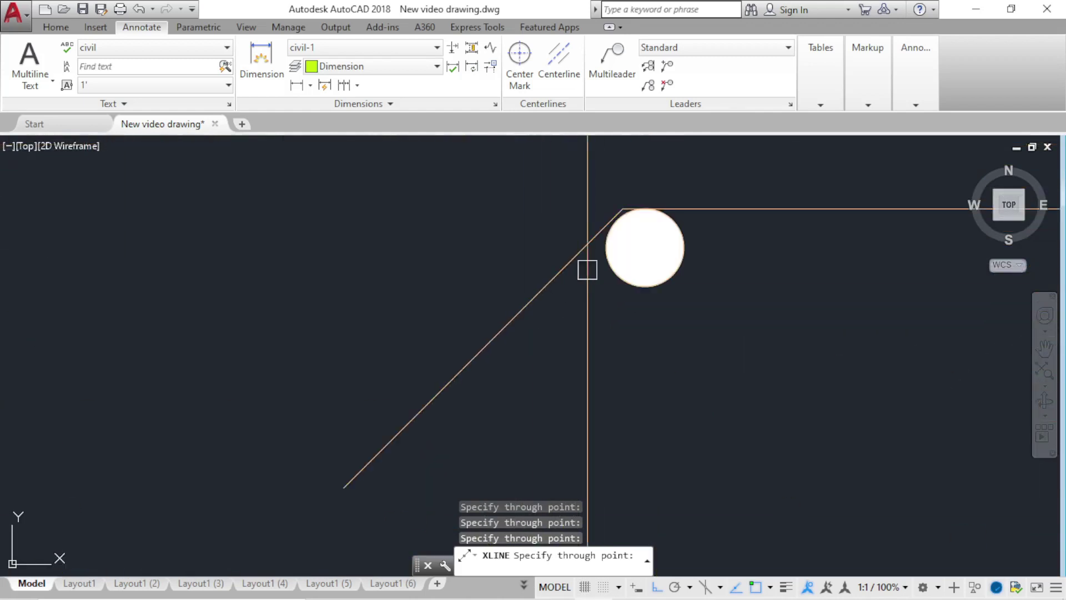
pyautogui.scroll(3, 585, 266)
pyautogui.scroll(-2, 549, 305)
pyautogui.scroll(4, 551, 288)
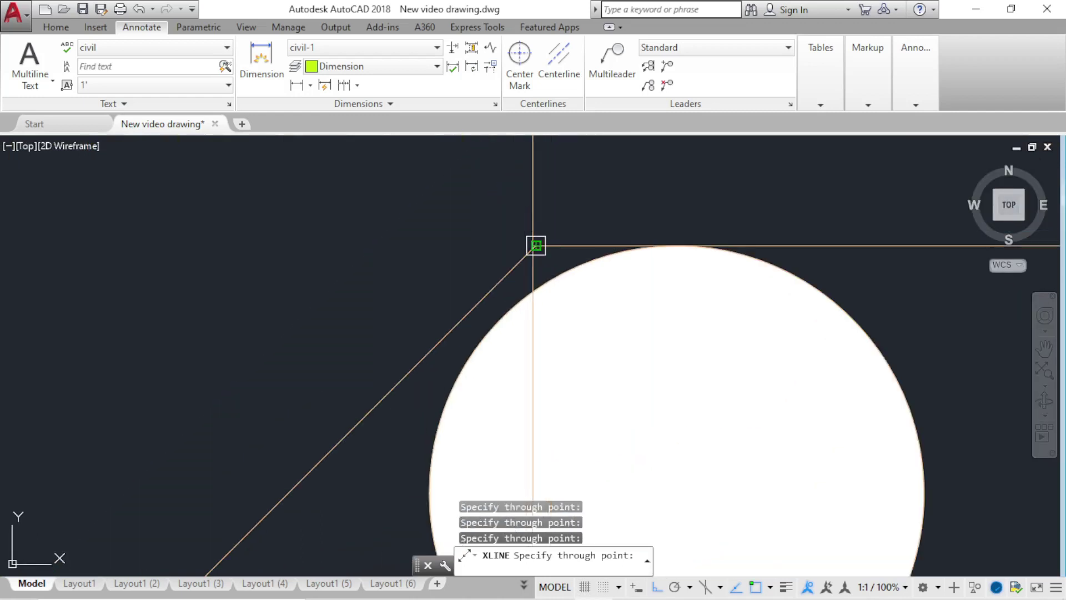
pyautogui.scroll(-5, 83, 350)
pyautogui.scroll(-3, 95, 352)
pyautogui.scroll(-3, 252, 359)
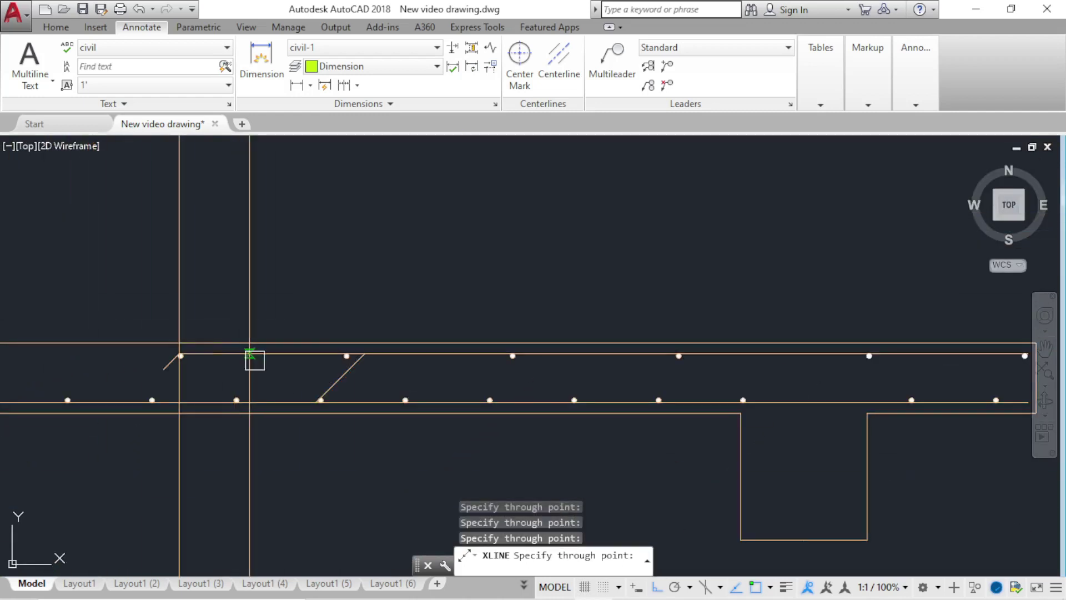
pyautogui.scroll(-2, 238, 367)
pyautogui.scroll(6, 416, 379)
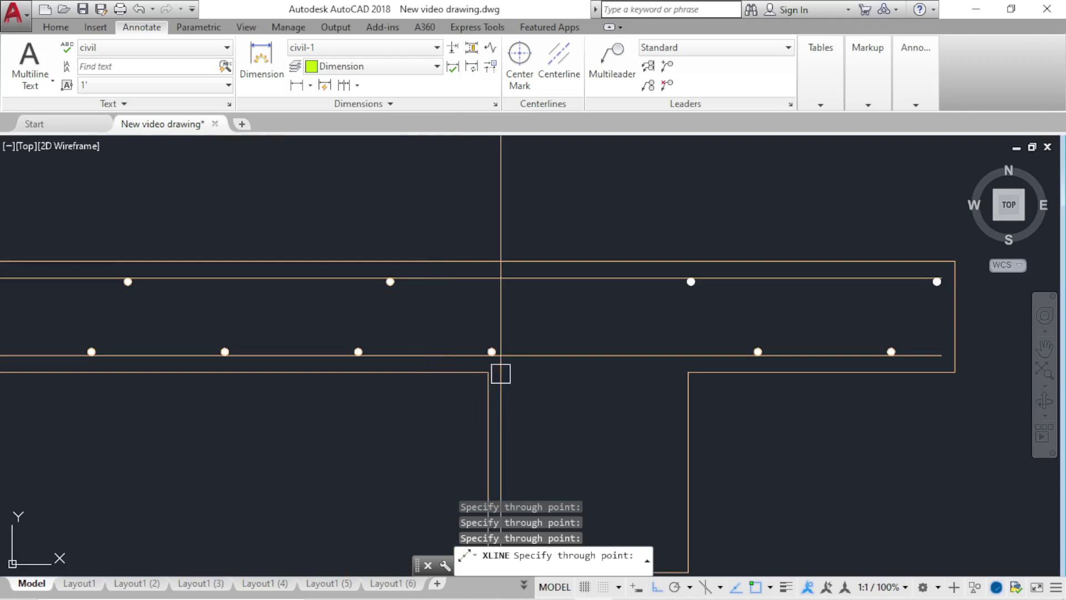
pyautogui.scroll(-5, 488, 372)
pyautogui.scroll(-2, 399, 327)
pyautogui.scroll(2, 400, 328)
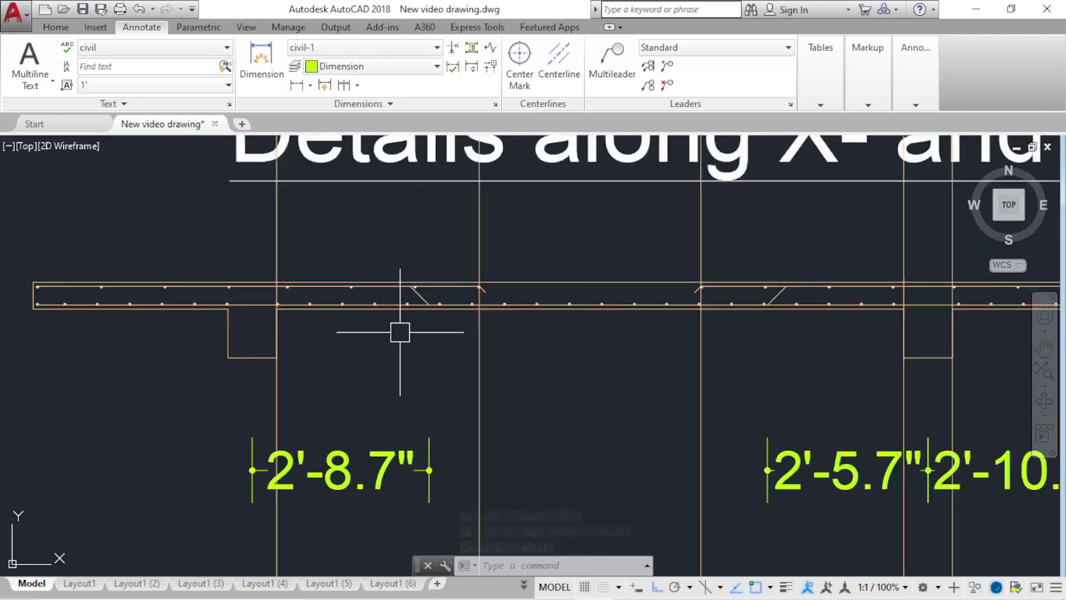
pyautogui.scroll(2, 206, 183)
pyautogui.press('Escape')
# - Add a 3'-1.5" linear dimension from the top bar to the crank, placed above the slab
pyautogui.click(296, 85)
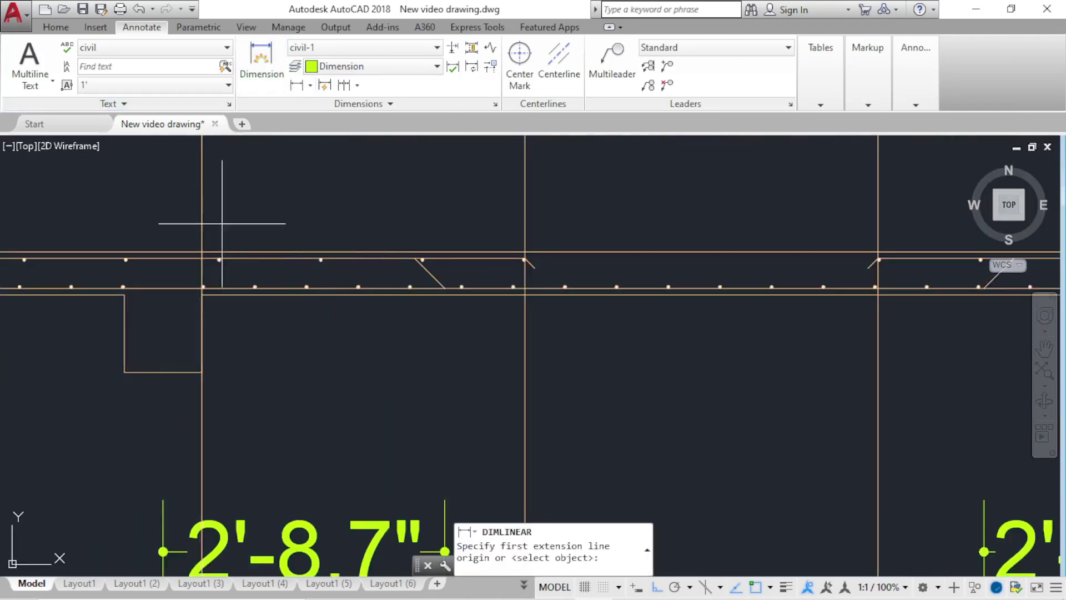
pyautogui.scroll(4, 227, 250)
pyautogui.click(223, 219)
pyautogui.scroll(-4, 60, 233)
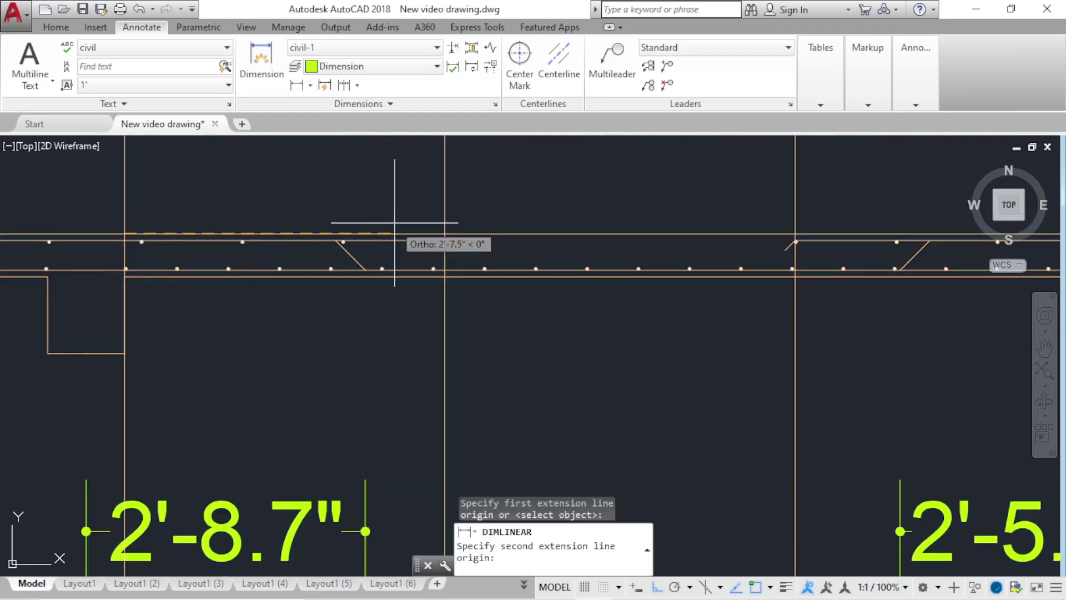
pyautogui.click(444, 234)
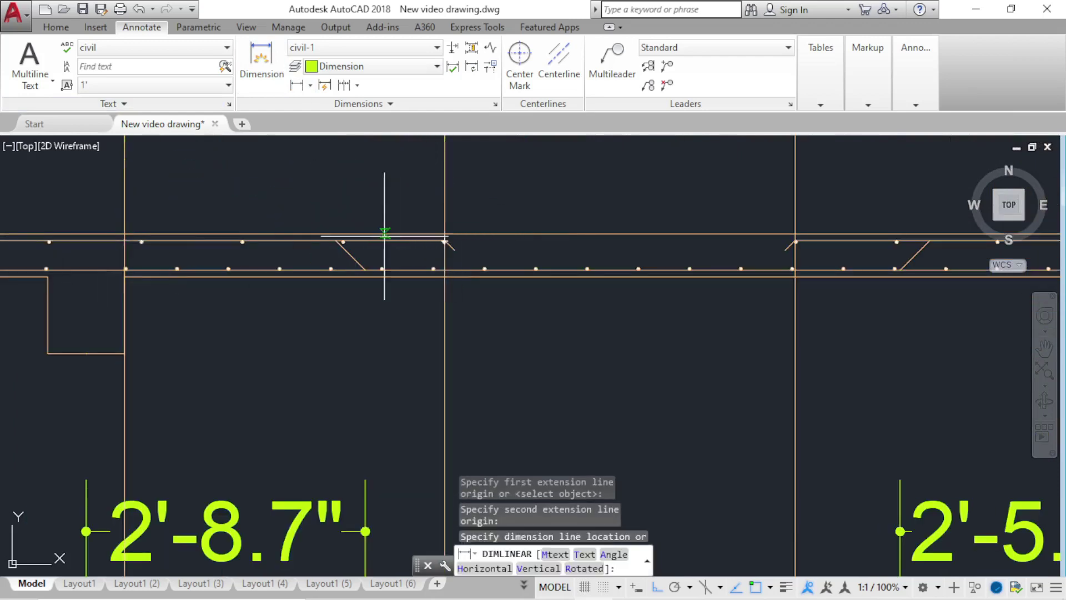
pyautogui.scroll(-2, 388, 222)
pyautogui.scroll(4, 393, 205)
pyautogui.scroll(-3, 393, 205)
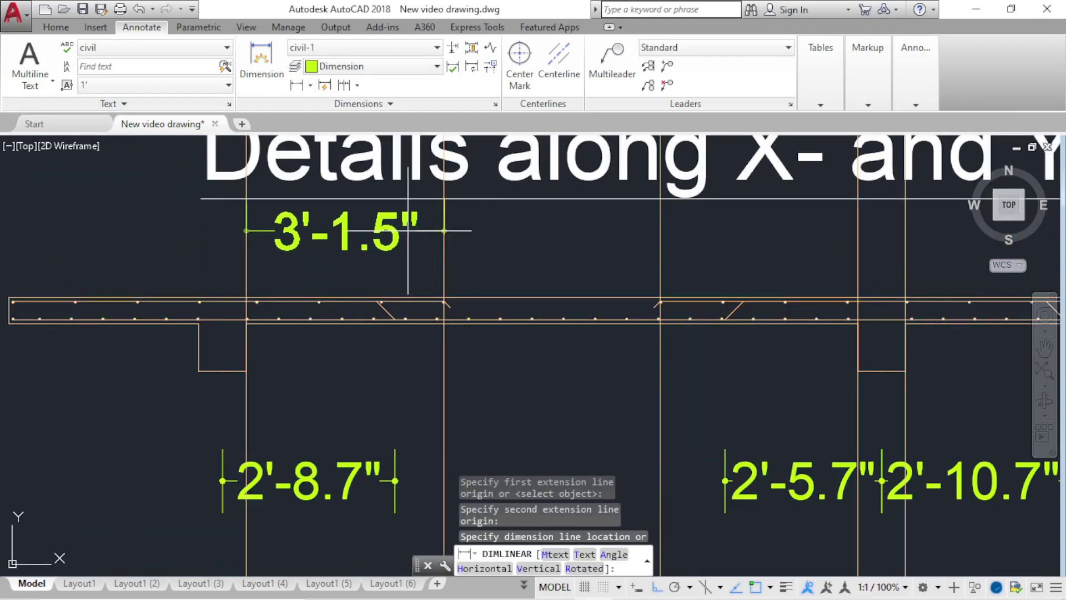
pyautogui.click(408, 233)
pyautogui.scroll(-3, 352, 240)
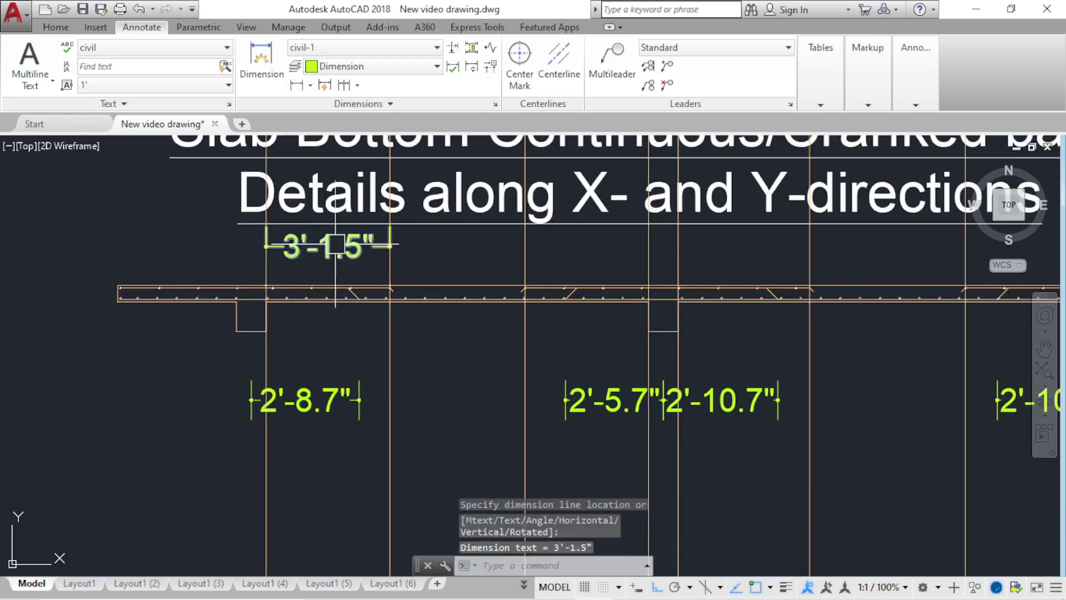
# - Window-select the slab section and start moving it with M
pyautogui.moveTo(361, 299)
pyautogui.mouseDown(button='middle')
pyautogui.moveTo(508, 380)
pyautogui.moveTo(378, 347)
pyautogui.moveTo(337, 321)
pyautogui.moveTo(198, 325)
pyautogui.mouseUp(button='middle')
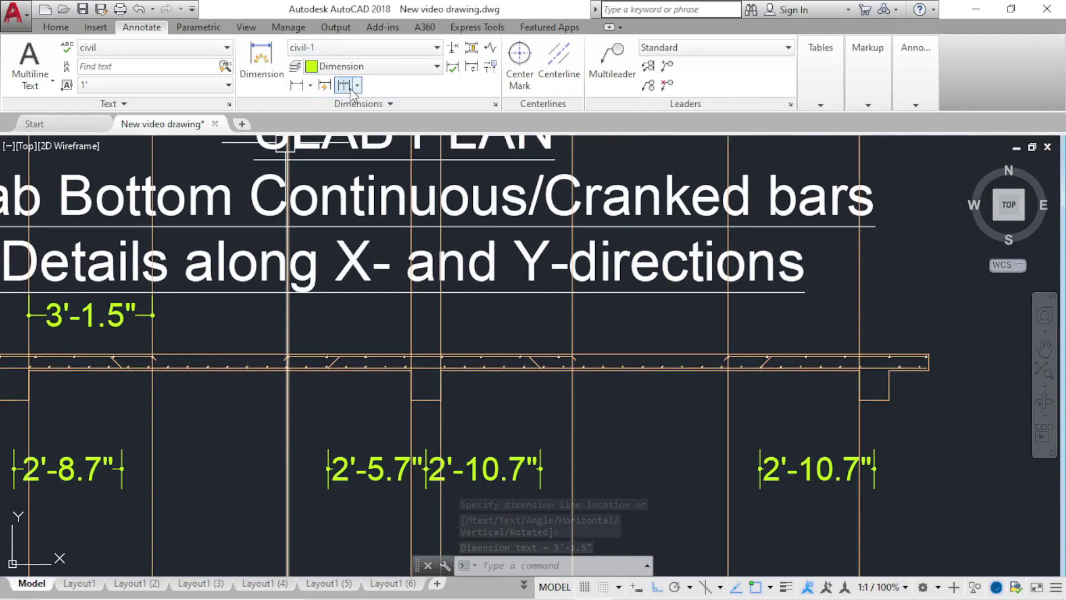
pyautogui.moveTo(215, 231)
pyautogui.mouseDown(button='middle')
pyautogui.moveTo(467, 210)
pyautogui.moveTo(450, 300)
pyautogui.mouseUp(button='middle')
pyautogui.scroll(-2, 316, 333)
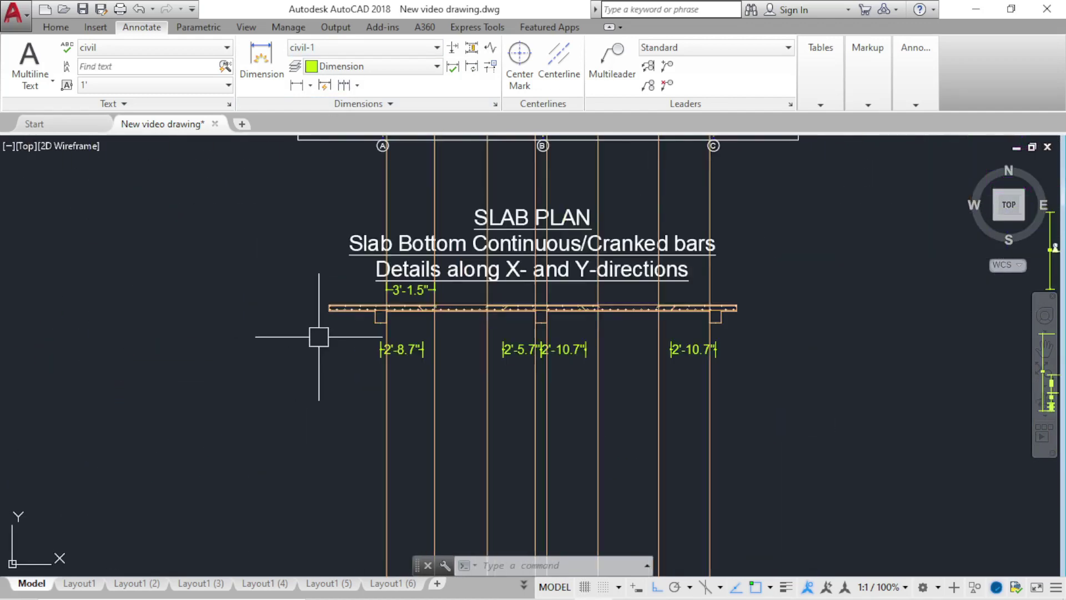
pyautogui.scroll(3, 337, 290)
pyautogui.click(190, 210)
pyautogui.scroll(-4, 191, 252)
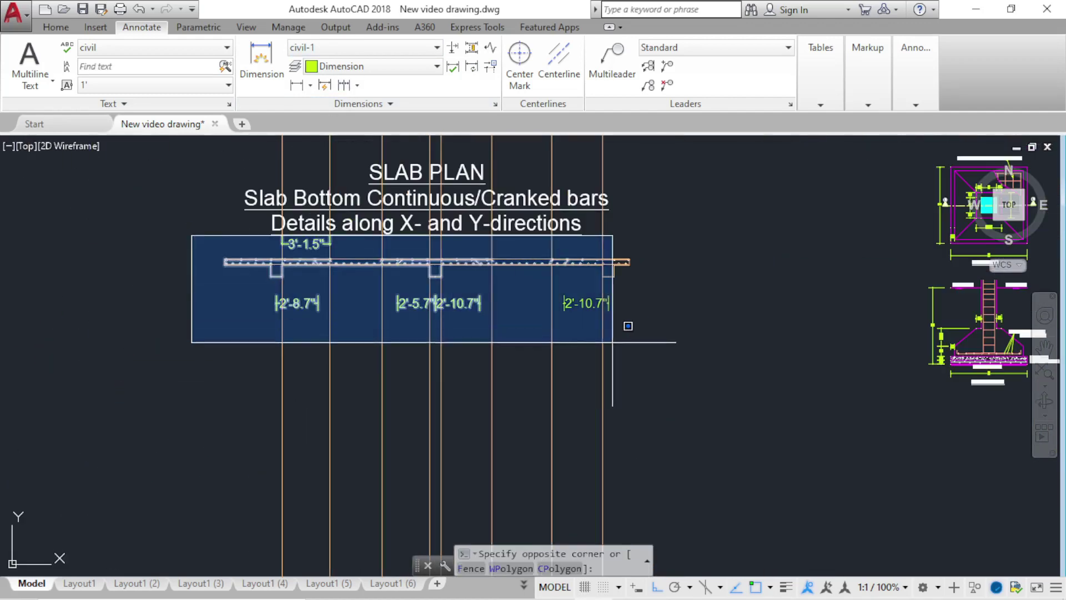
pyautogui.click(725, 349)
pyautogui.scroll(4, 278, 273)
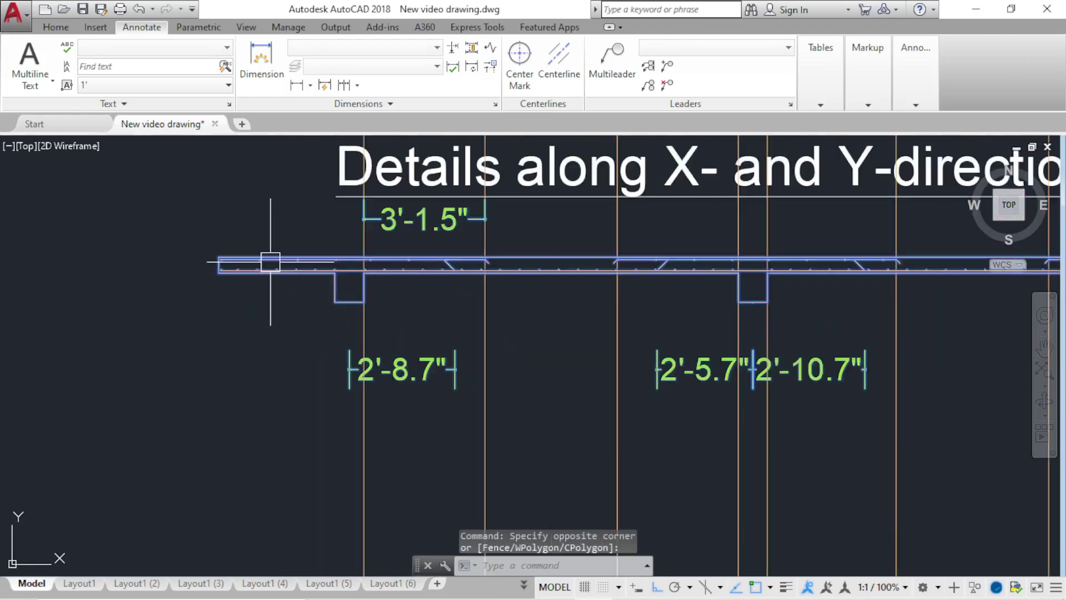
pyautogui.write('m')
pyautogui.press('Return')
# - Cancel the move and erase the 3'-1.5" dimension above the slab
pyautogui.scroll(4, 347, 254)
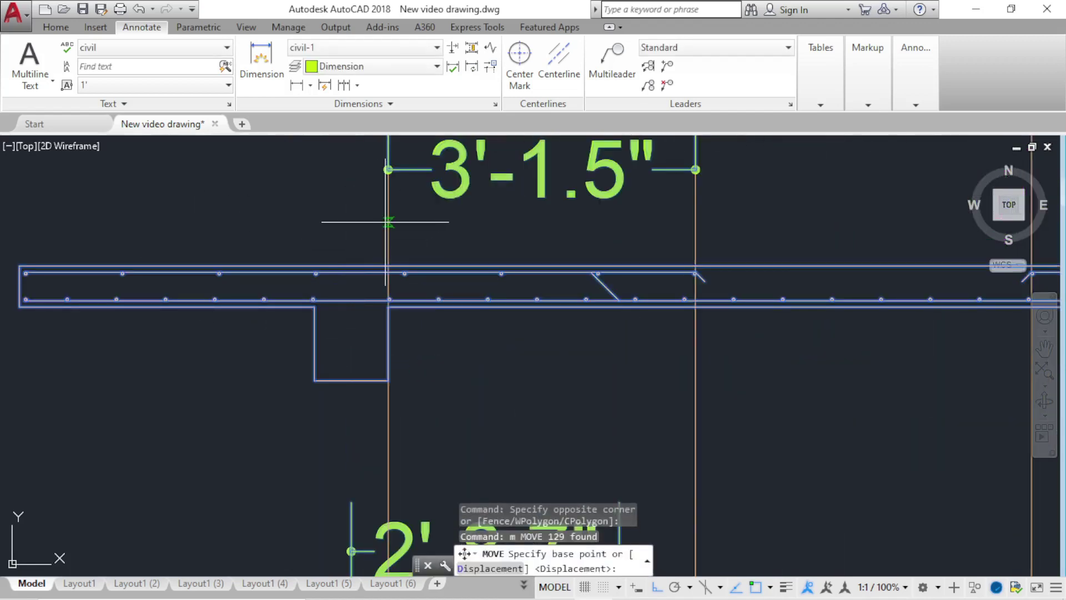
pyautogui.click(389, 222)
pyautogui.scroll(-2, 388, 222)
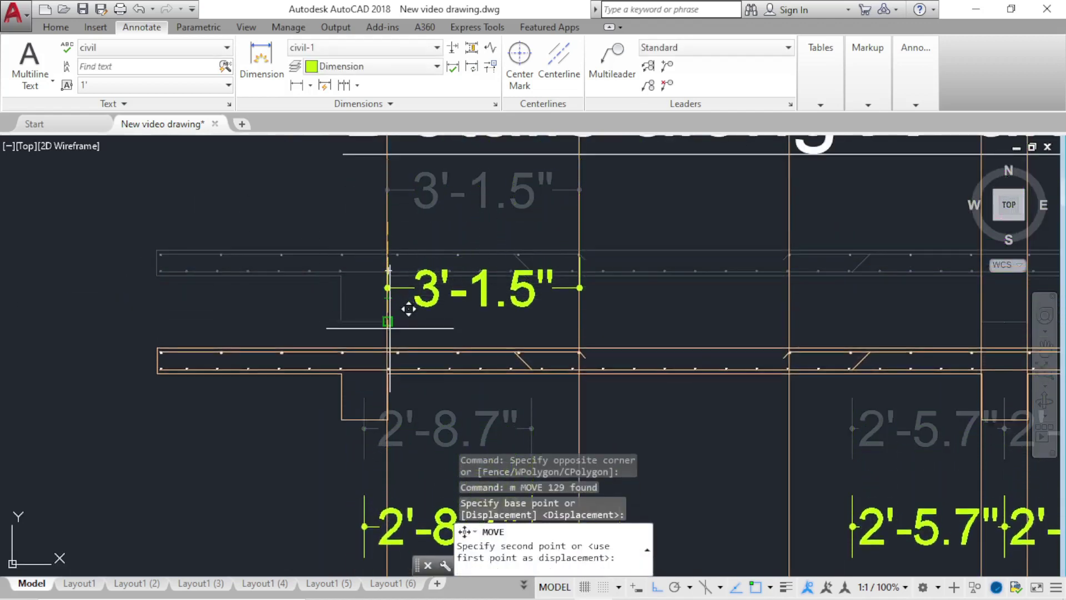
pyautogui.scroll(-1, 345, 314)
pyautogui.scroll(3, 325, 224)
pyautogui.press('Escape')
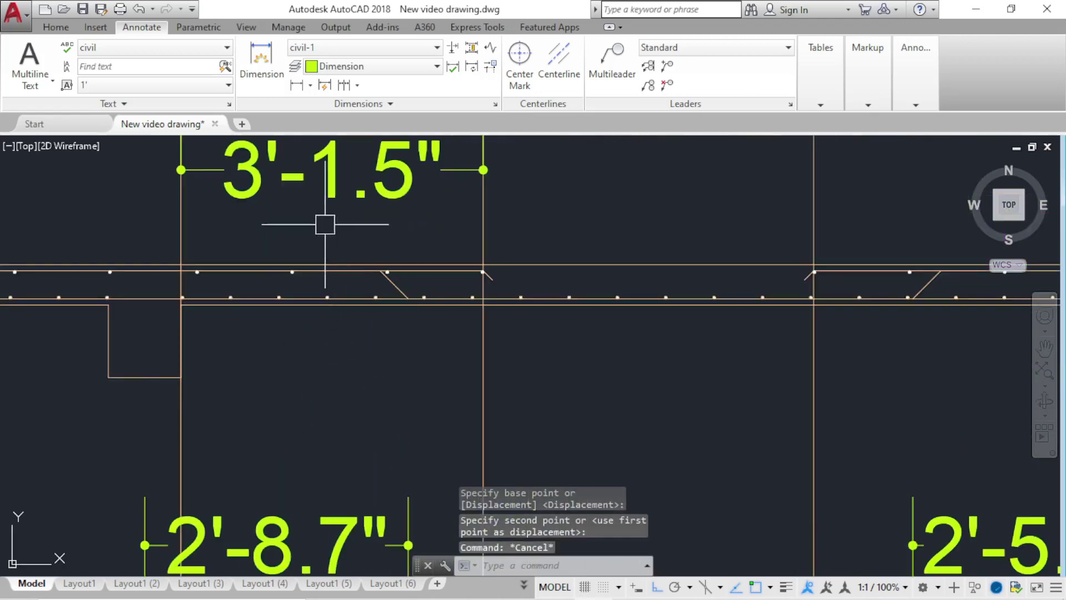
pyautogui.click(316, 167)
pyautogui.press('Delete')
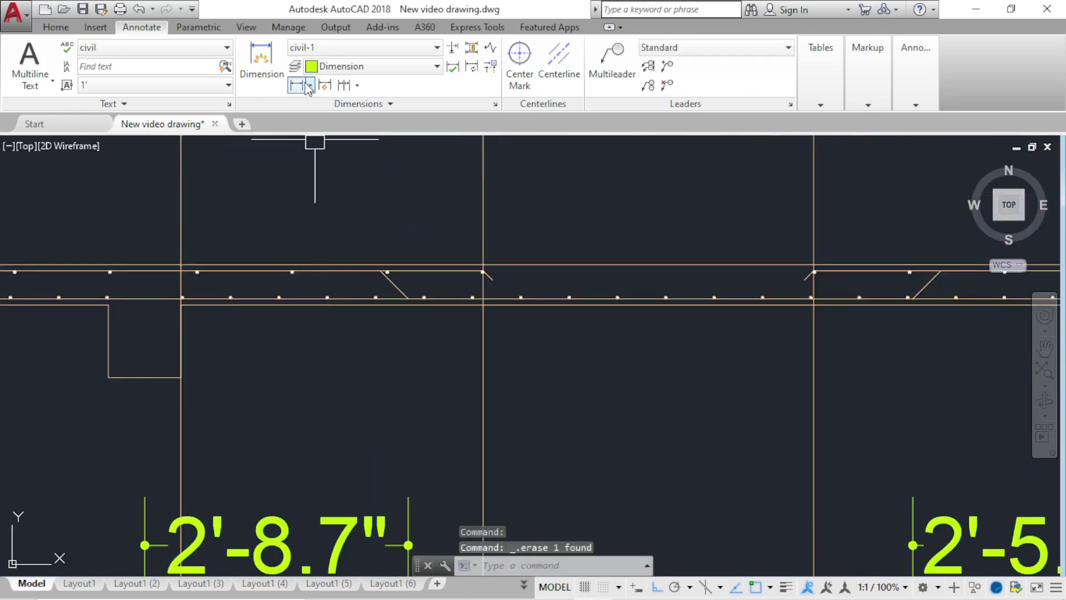
# - Dimension 3'-1.5" from the gridline to the slab, placed above the slab
pyautogui.click(296, 85)
pyautogui.scroll(4, 183, 261)
pyautogui.click(198, 256)
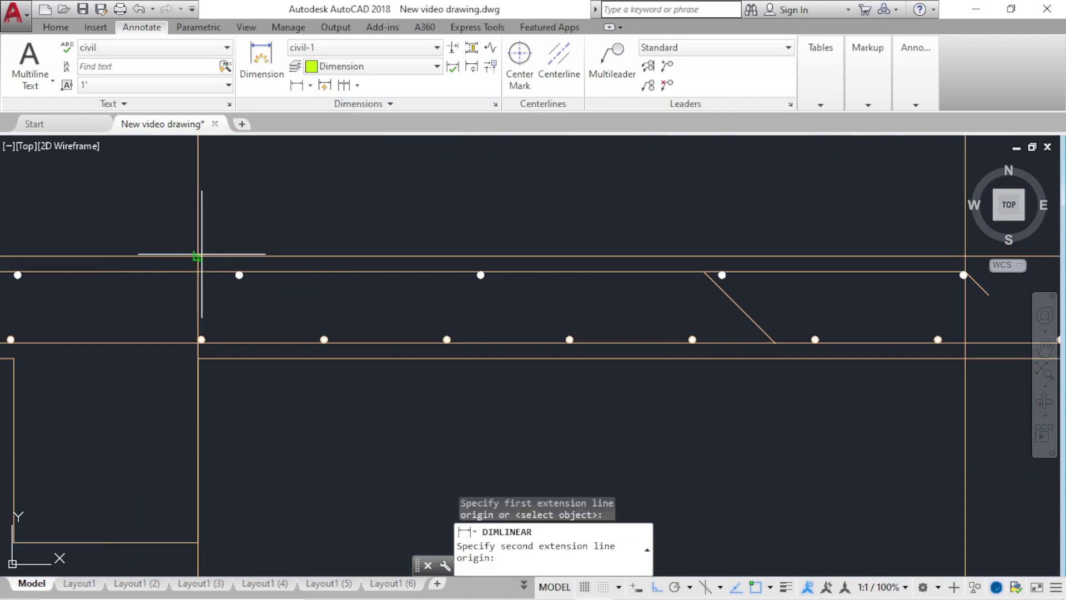
pyautogui.scroll(-2, 671, 272)
pyautogui.scroll(2, 865, 279)
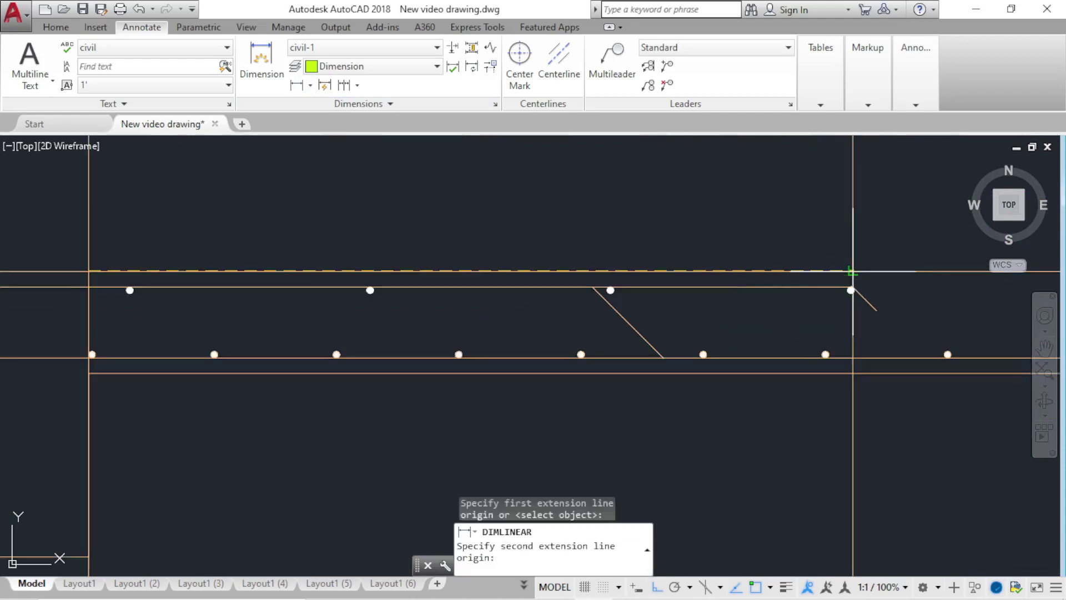
pyautogui.click(852, 272)
pyautogui.scroll(-3, 849, 289)
pyautogui.scroll(-3, 822, 234)
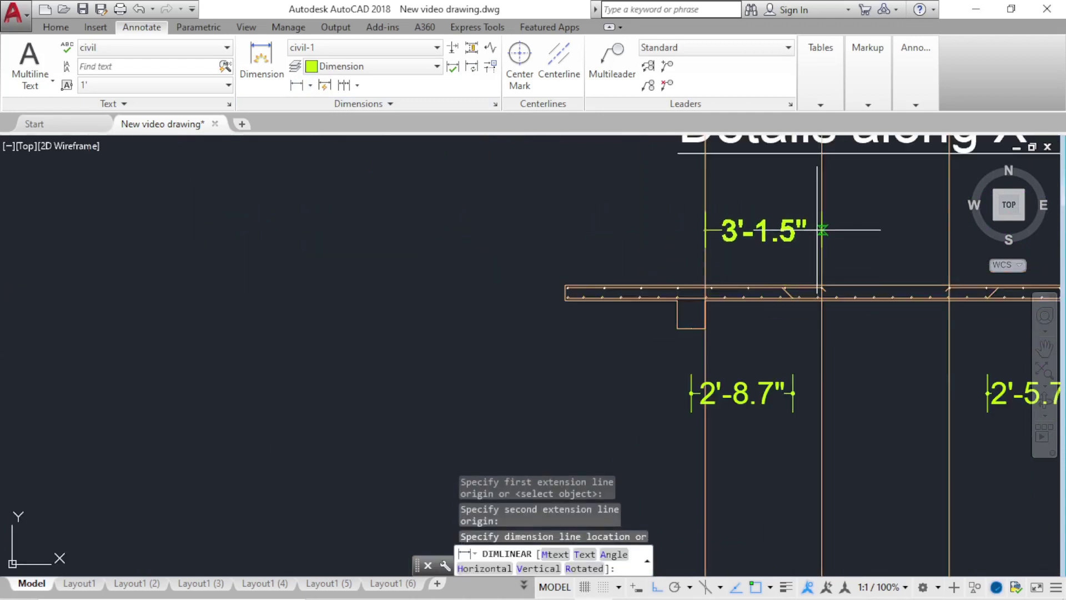
pyautogui.click(800, 227)
pyautogui.scroll(-3, 555, 278)
pyautogui.scroll(3, 478, 288)
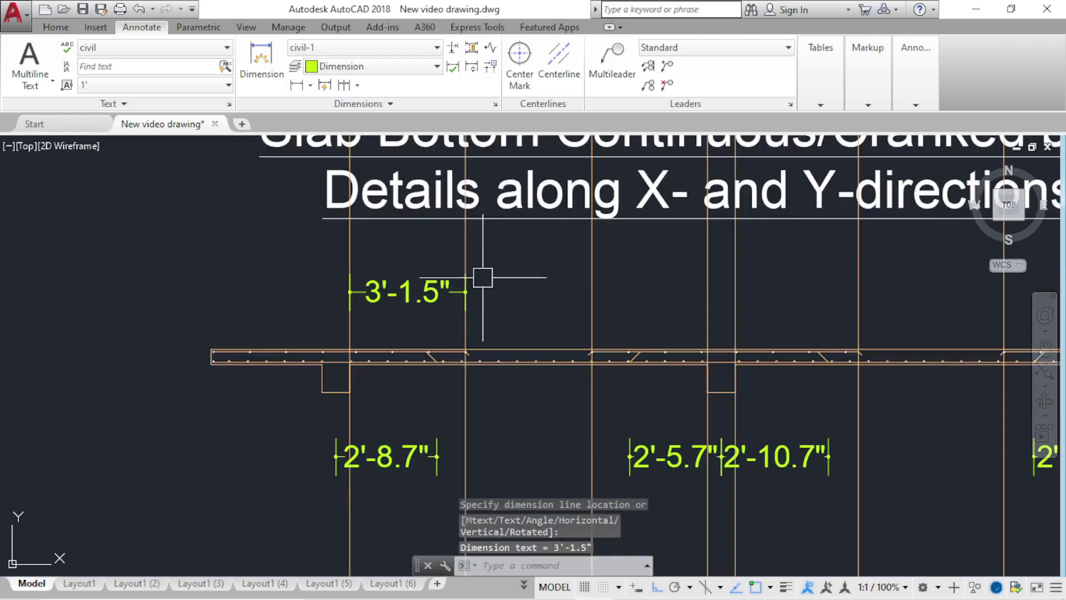
pyautogui.scroll(2, 616, 372)
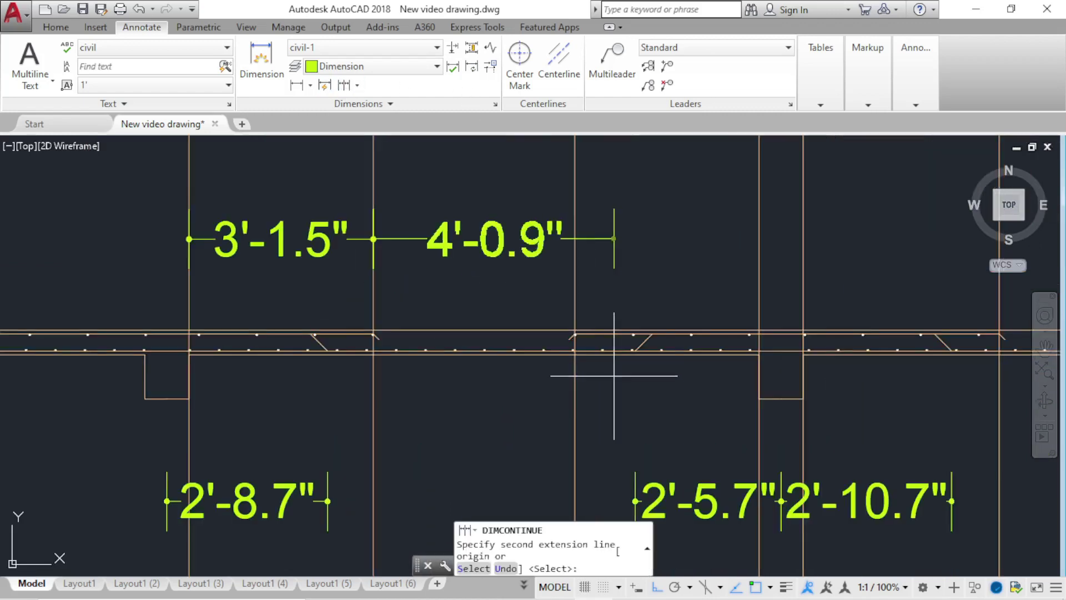
# - Add continued dimensions of 3'-5.0" and 3'-1.5" along the slab
pyautogui.click(574, 333)
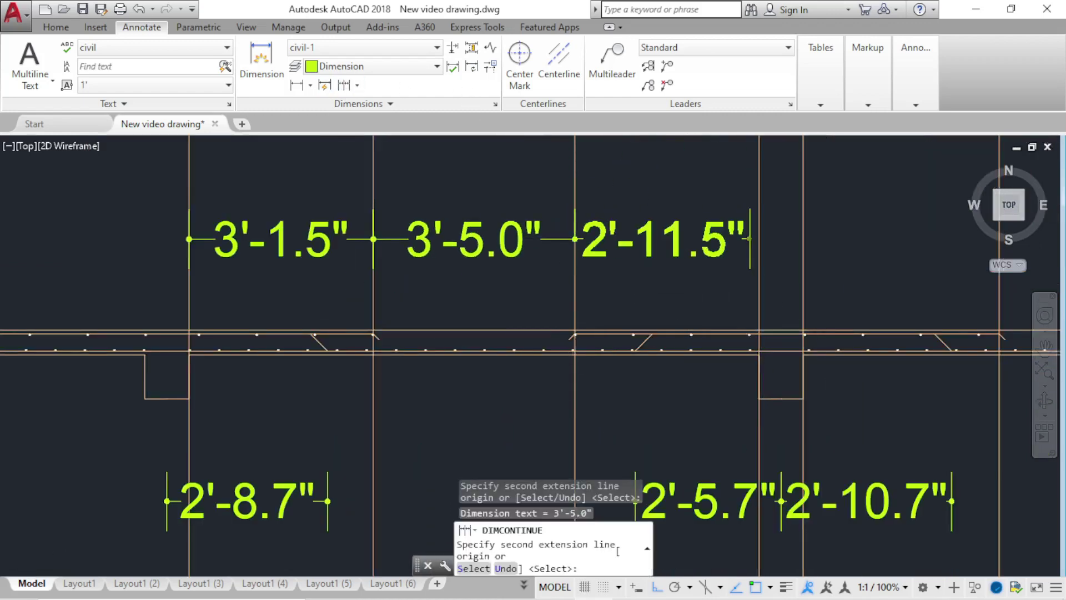
pyautogui.scroll(4, 764, 327)
pyautogui.click(765, 331)
pyautogui.scroll(-2, 416, 344)
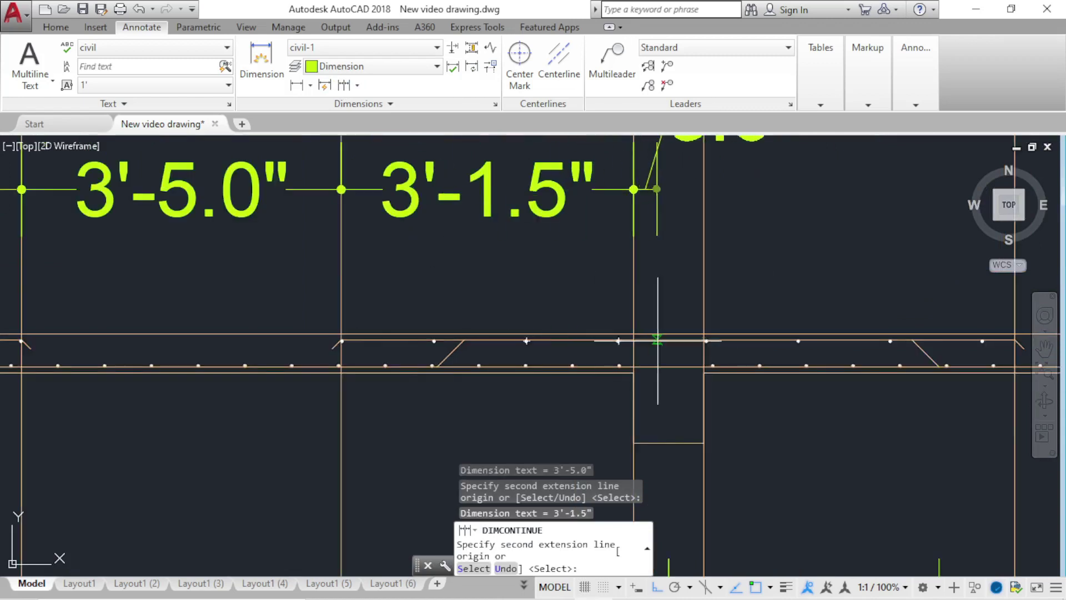
pyautogui.scroll(3, 666, 333)
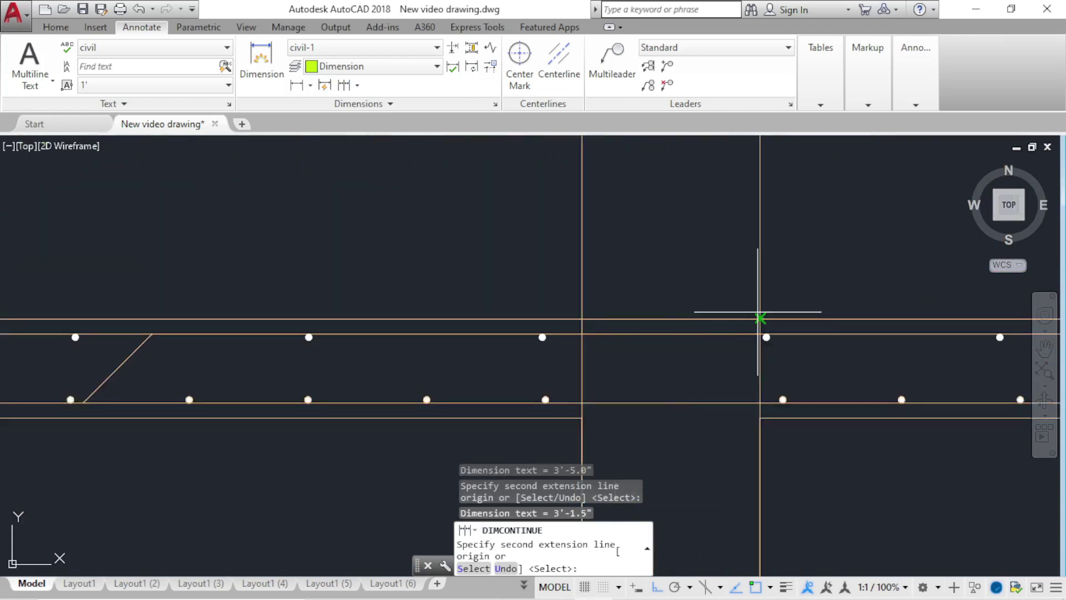
pyautogui.scroll(-3, 554, 347)
pyautogui.scroll(3, 572, 355)
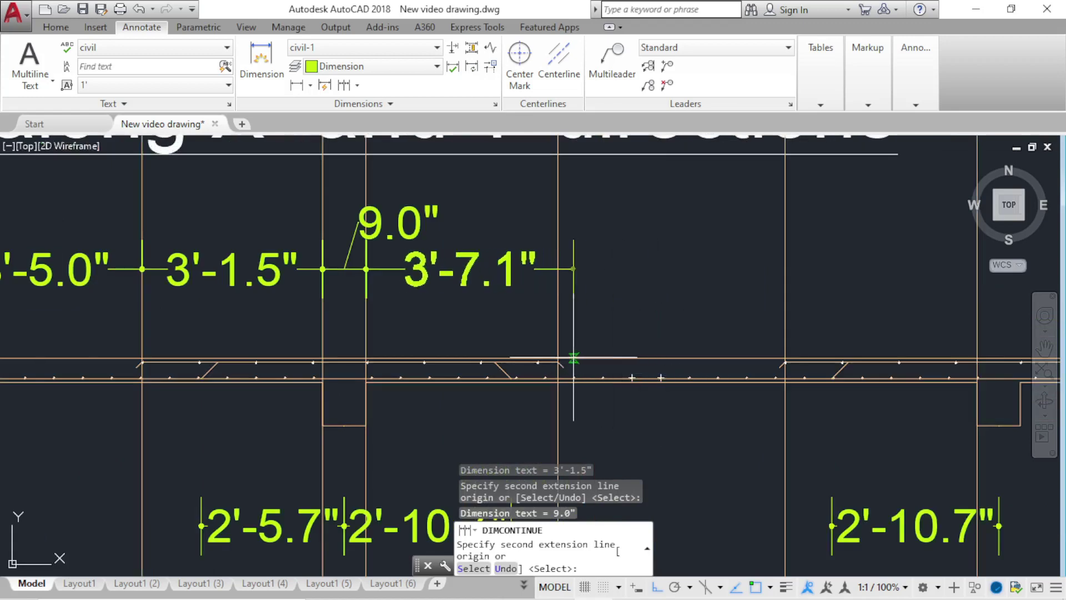
pyautogui.scroll(3, 536, 351)
# - Add continued 3'-3.9" and 3'-11.2" dimensions, then end dimensioning
pyautogui.click(532, 350)
pyautogui.scroll(-3, 530, 355)
pyautogui.scroll(2, 606, 388)
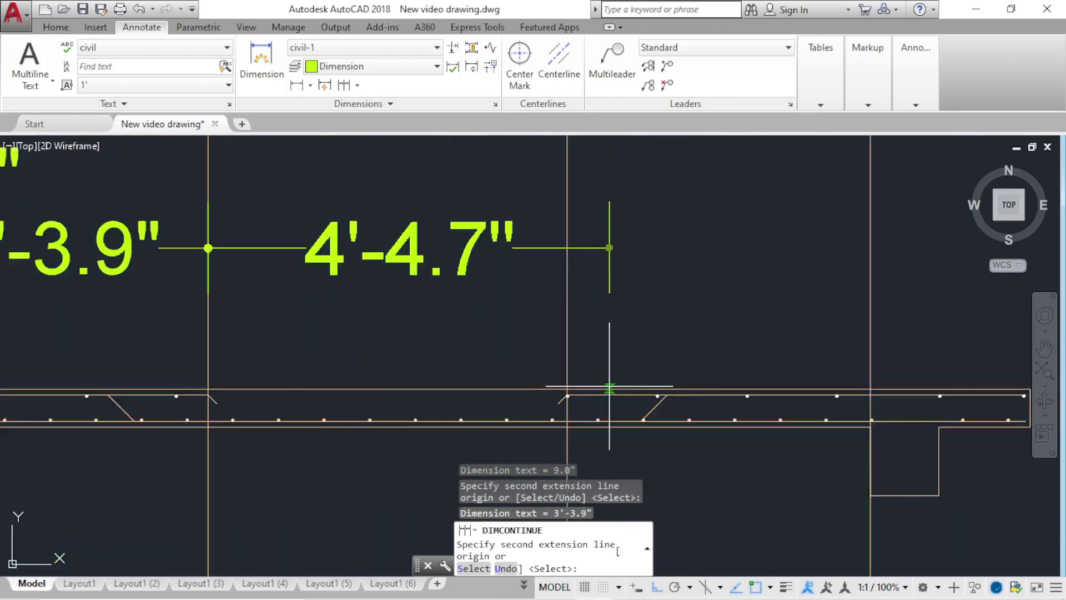
pyautogui.scroll(2, 540, 390)
pyautogui.click(540, 391)
pyautogui.scroll(-3, 583, 386)
pyautogui.scroll(3, 639, 389)
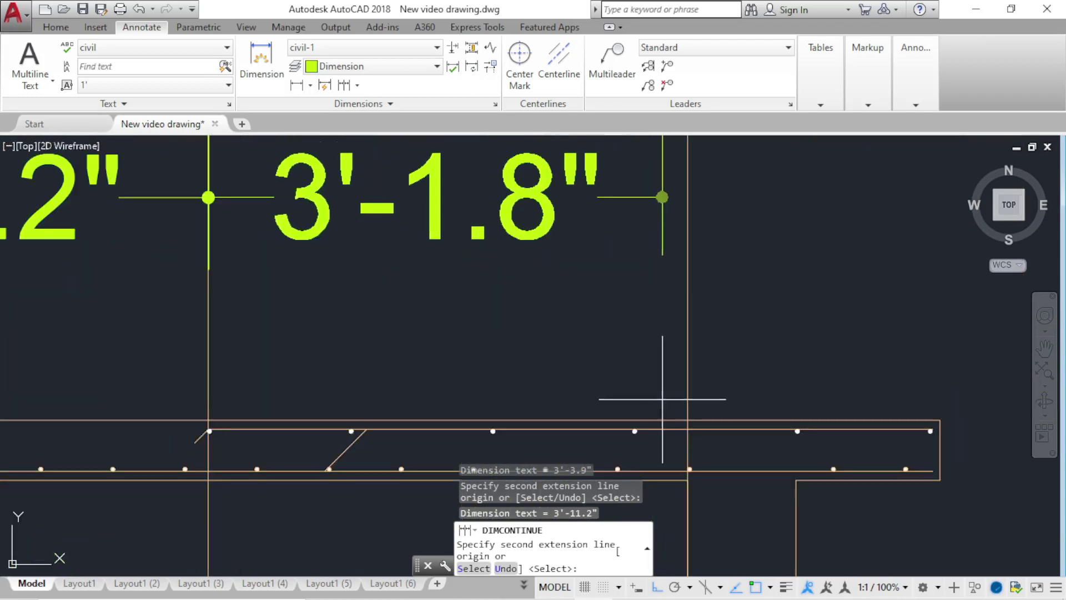
pyautogui.scroll(-5, 744, 423)
pyautogui.press('Escape')
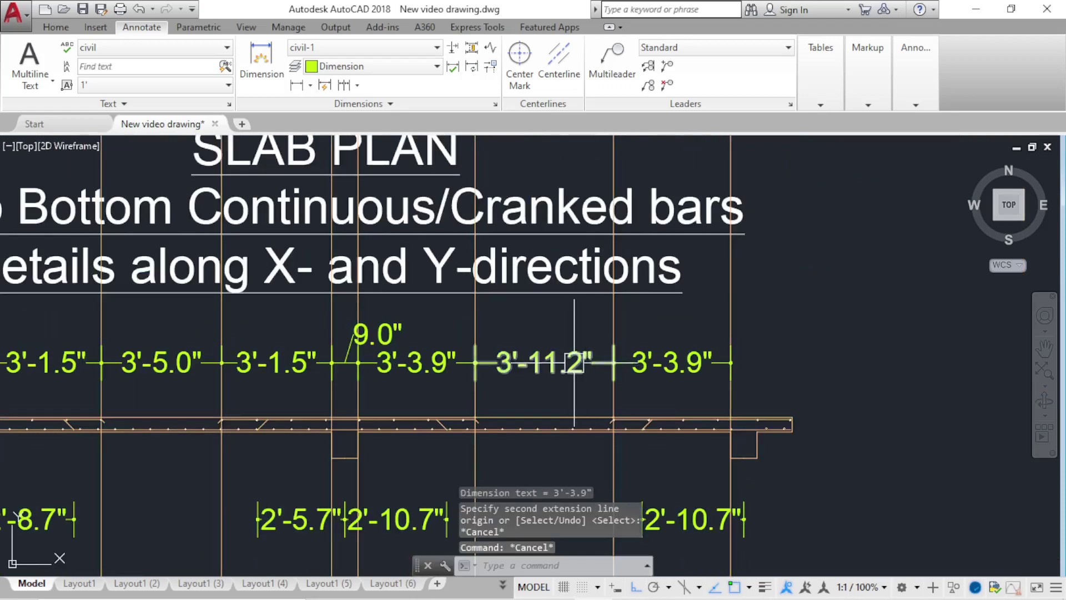
pyautogui.press('Escape')
# - Erase the 3'-11.2" dimension and the vertical gridlines through the slab section
pyautogui.click(563, 359)
pyautogui.press('Delete')
pyautogui.scroll(1, 278, 322)
pyautogui.scroll(1, 461, 340)
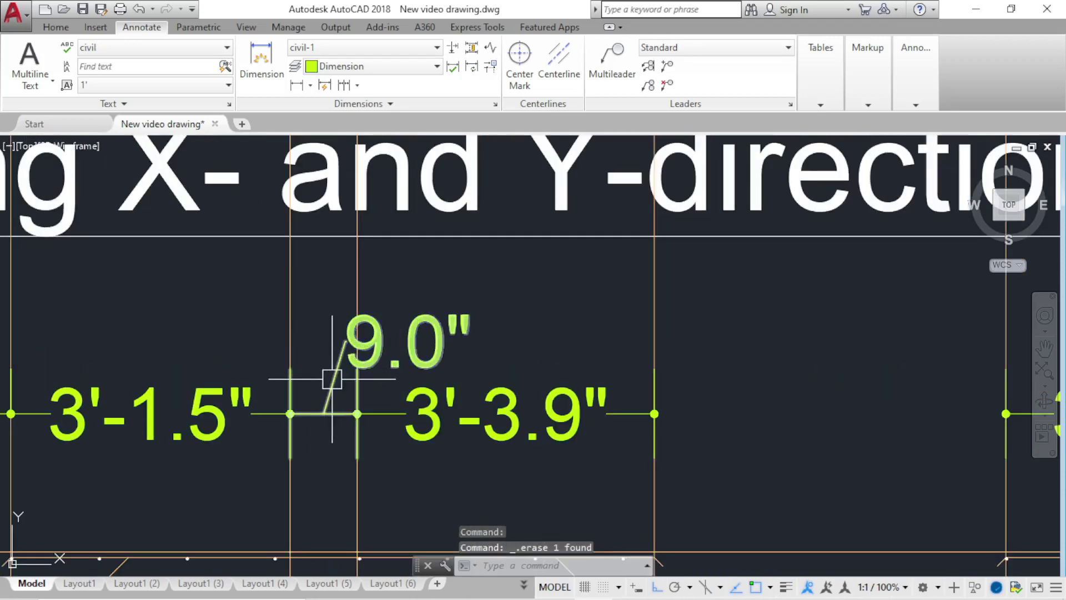
pyautogui.scroll(-4, 645, 344)
pyautogui.scroll(1, 555, 349)
pyautogui.scroll(-3, 456, 367)
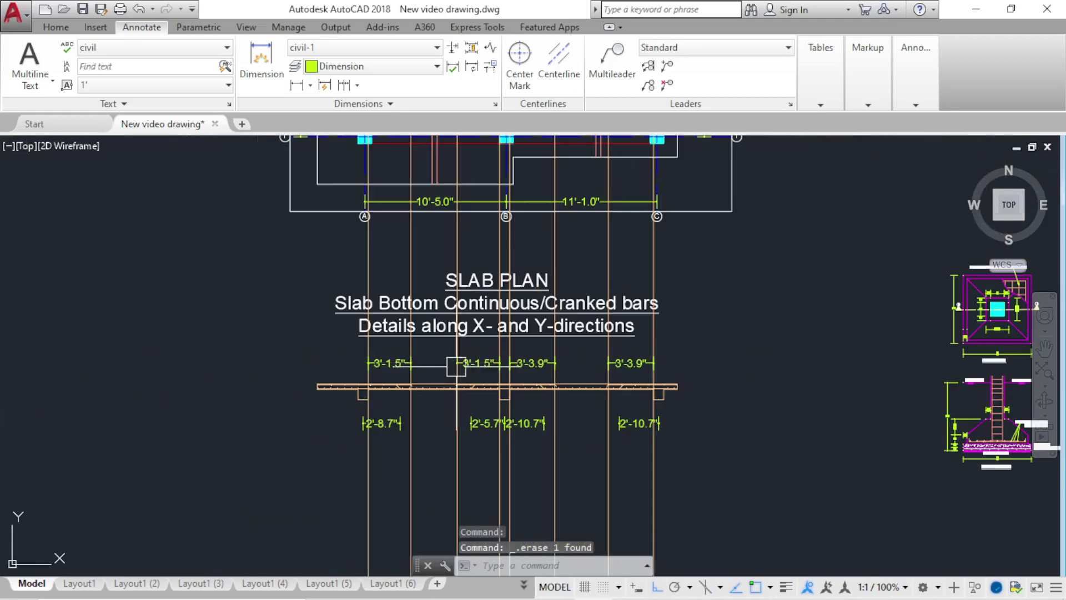
pyautogui.scroll(-2, 555, 345)
pyautogui.moveTo(547, 433); pyautogui.dragTo(393, 398)
pyautogui.press('Delete')
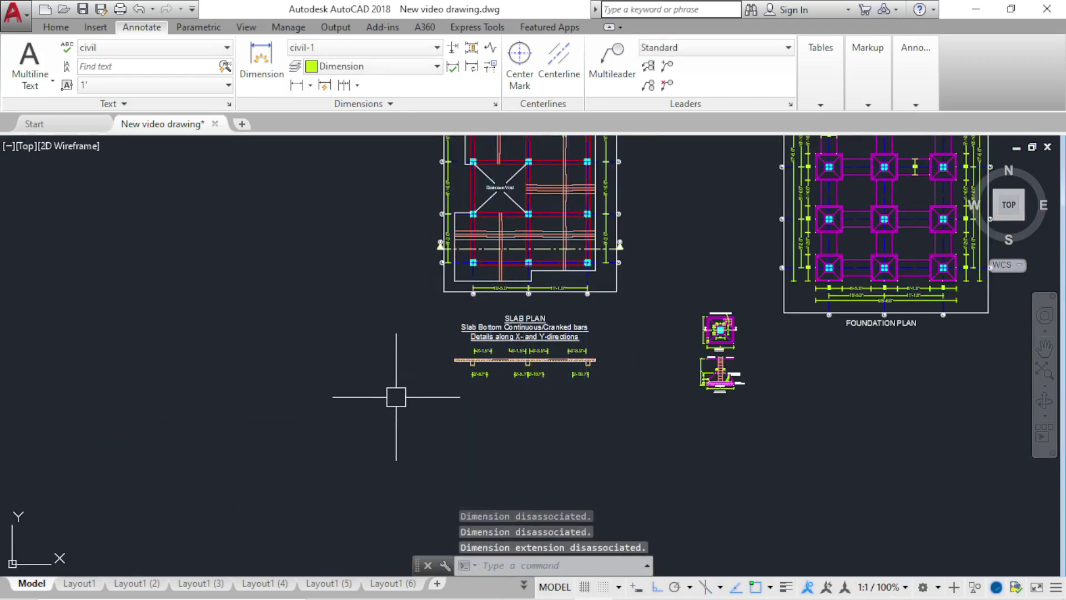
# - Pan to the slab's top dimensions and select the second 3'-1.5" dimension
pyautogui.scroll(4, 476, 391)
pyautogui.scroll(2, 476, 391)
pyautogui.moveTo(557, 409); pyautogui.dragTo(285, 546, button='middle')
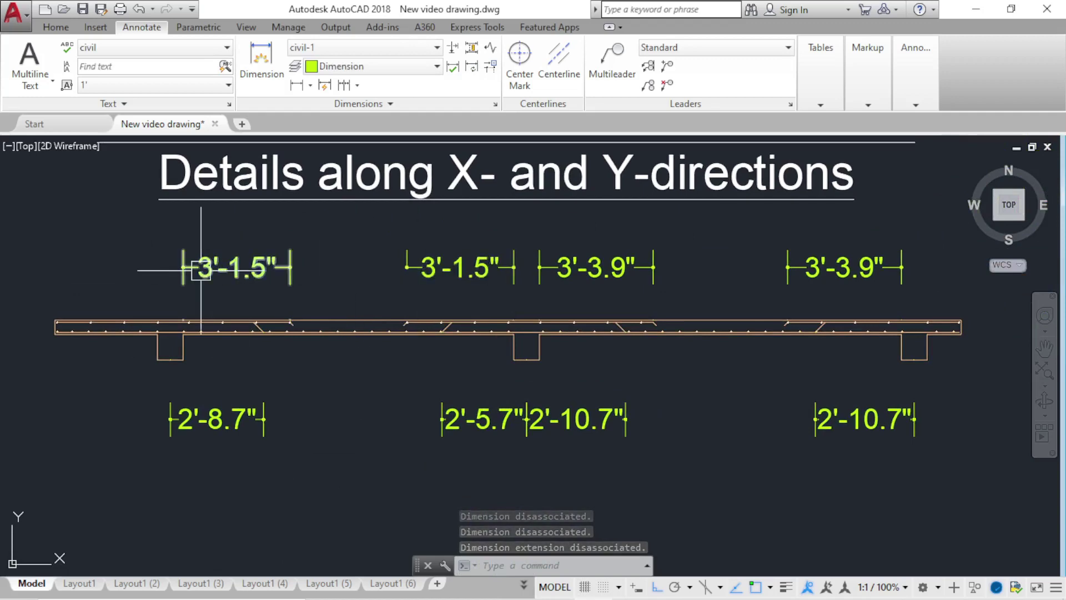
pyautogui.scroll(2, 417, 273)
pyautogui.click(413, 269)
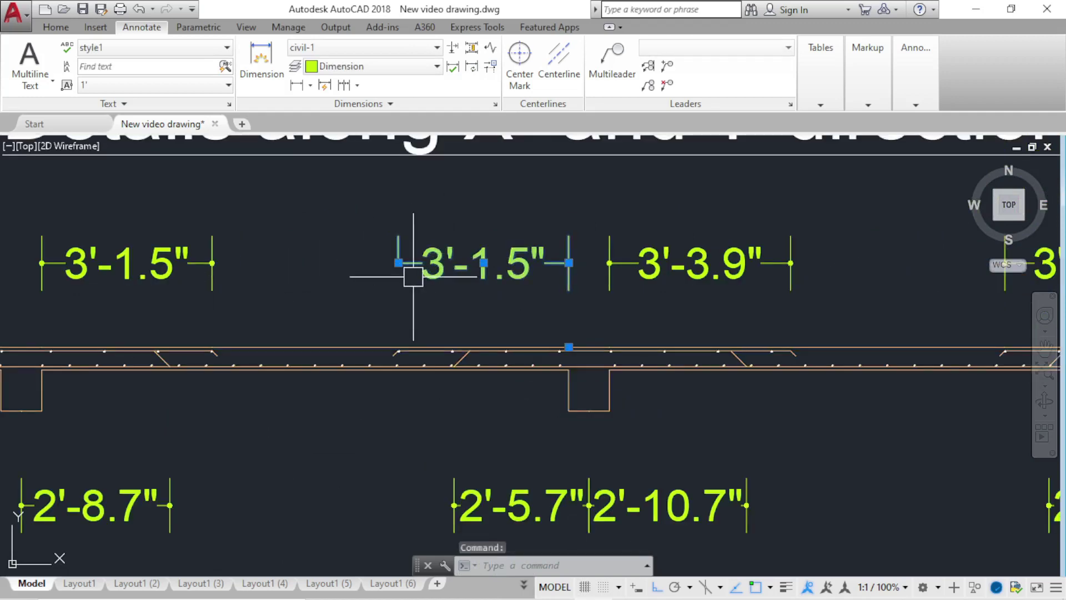
pyautogui.moveTo(378, 265); pyautogui.dragTo(488, 257, button='middle')
pyautogui.scroll(3, 510, 253)
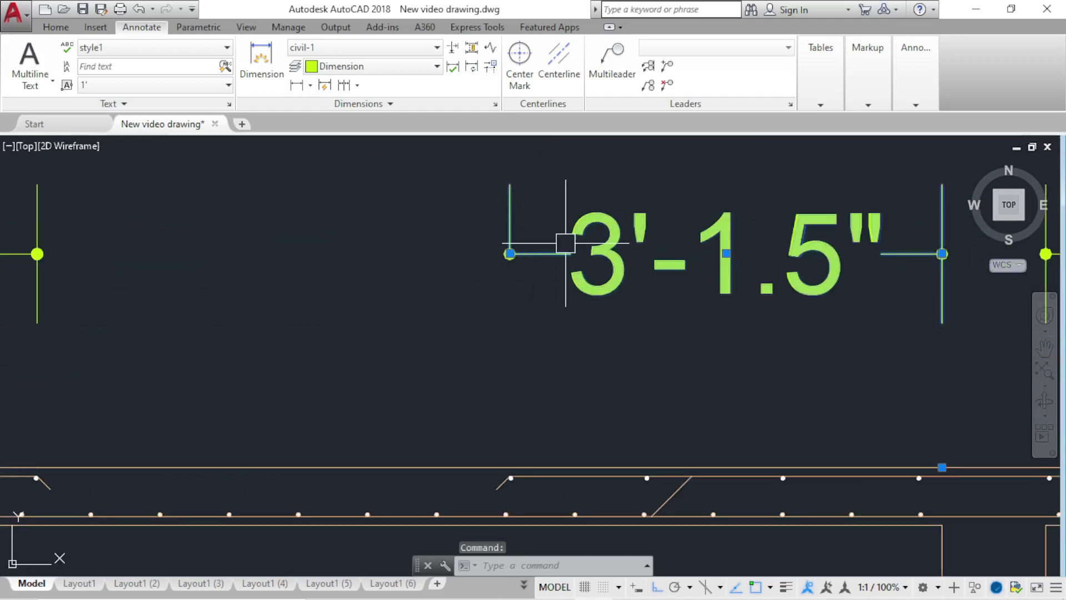
pyautogui.scroll(-2, 498, 275)
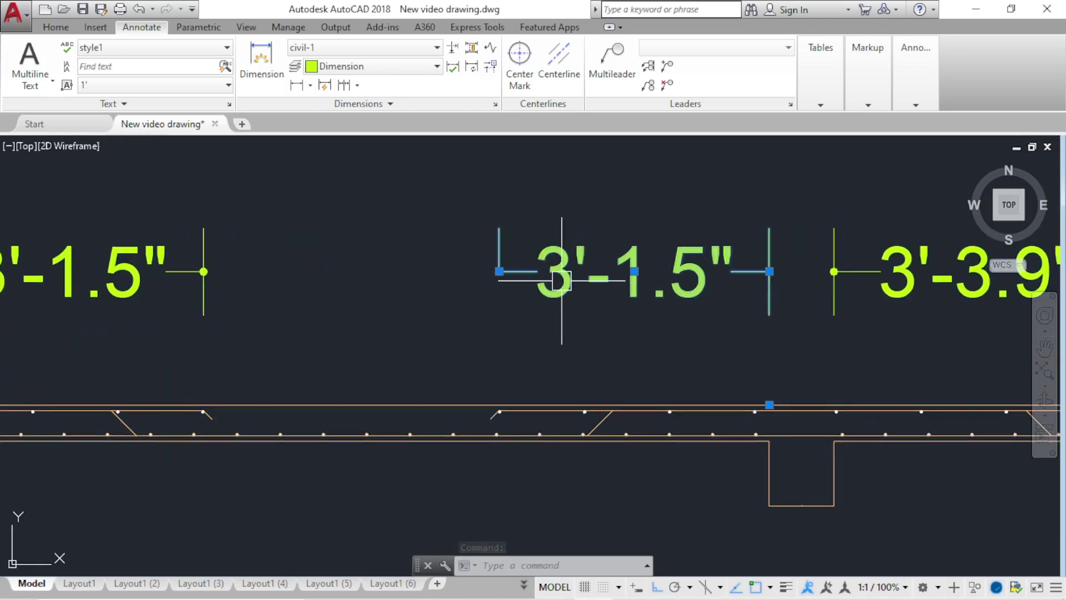
# - Erase the dimension, undo two erases, then erase the middle 3'-1.5" dimension
pyautogui.press('Delete')
pyautogui.hotkey('ctrl', 'z')
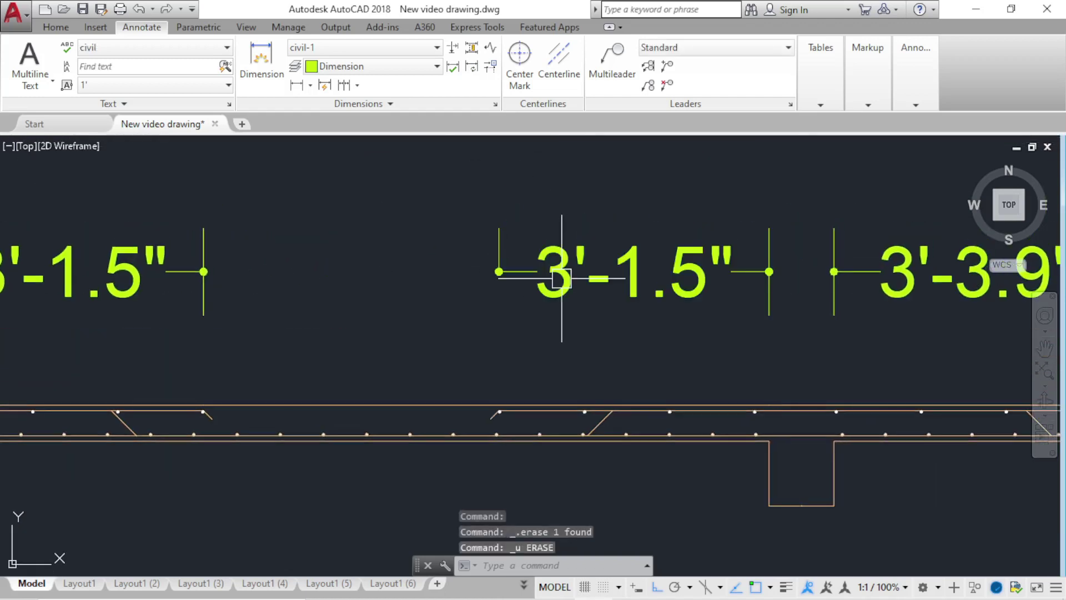
pyautogui.hotkey('ctrl', 'z')
pyautogui.hotkey('ctrl', 'z')
pyautogui.scroll(5, 497, 368)
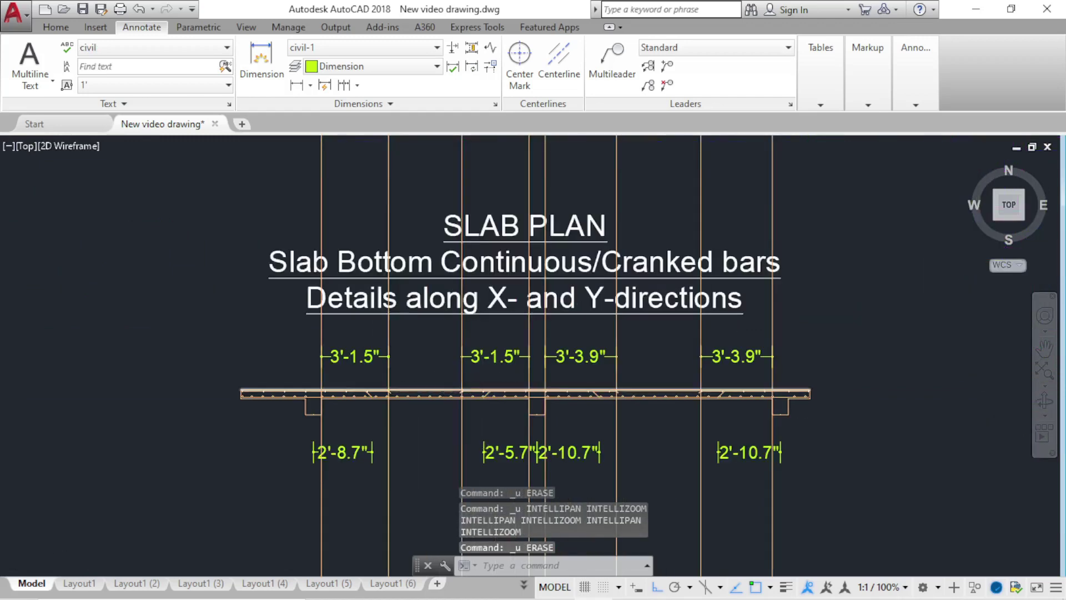
pyautogui.scroll(3, 497, 368)
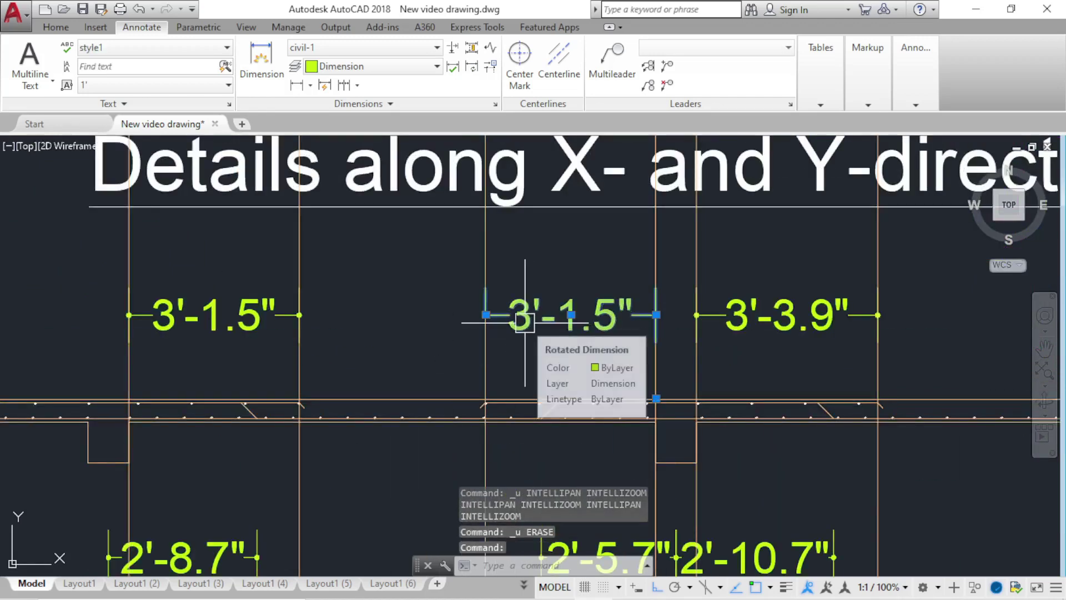
pyautogui.scroll(2, 533, 375)
pyautogui.press('Delete')
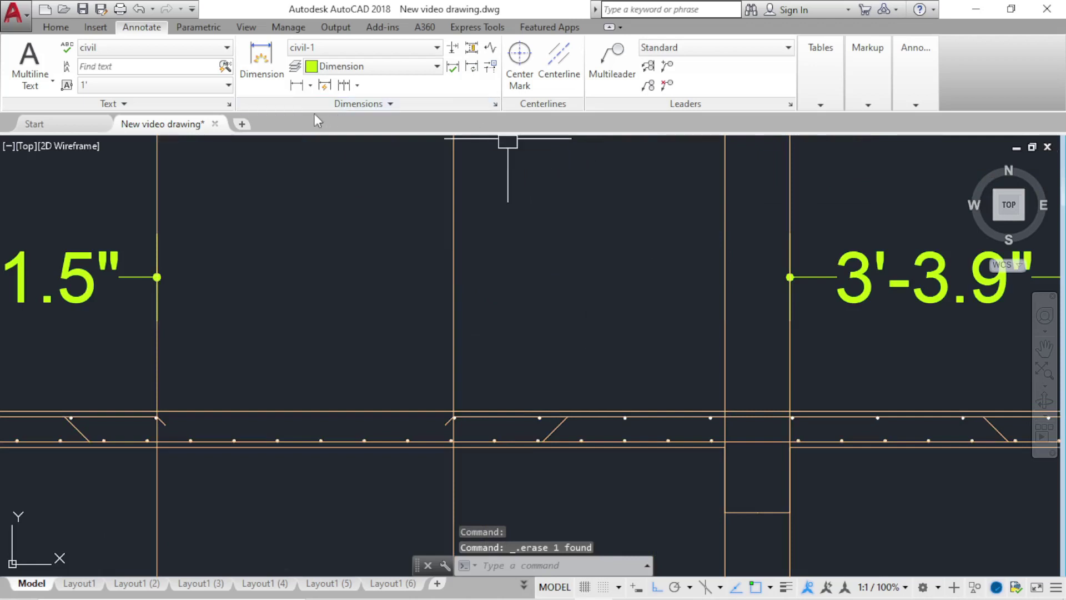
# - Dimension the middle span with a 3'-1.5" linear dimension above the slab
pyautogui.click(290, 87)
pyautogui.scroll(4, 449, 447)
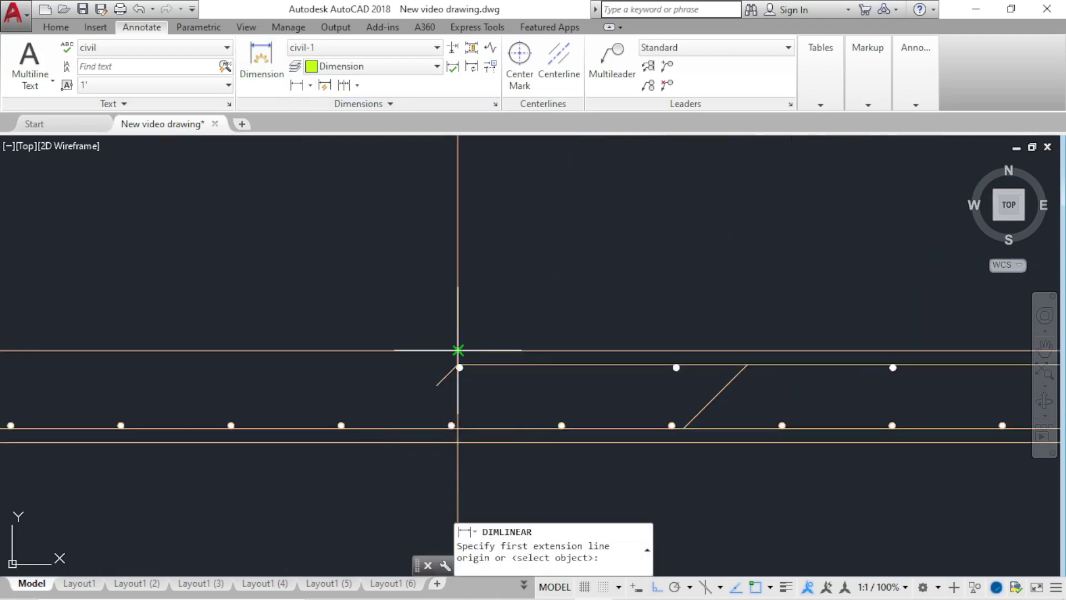
pyautogui.click(458, 350)
pyautogui.scroll(-2, 555, 368)
pyautogui.click(844, 353)
pyautogui.scroll(-3, 844, 353)
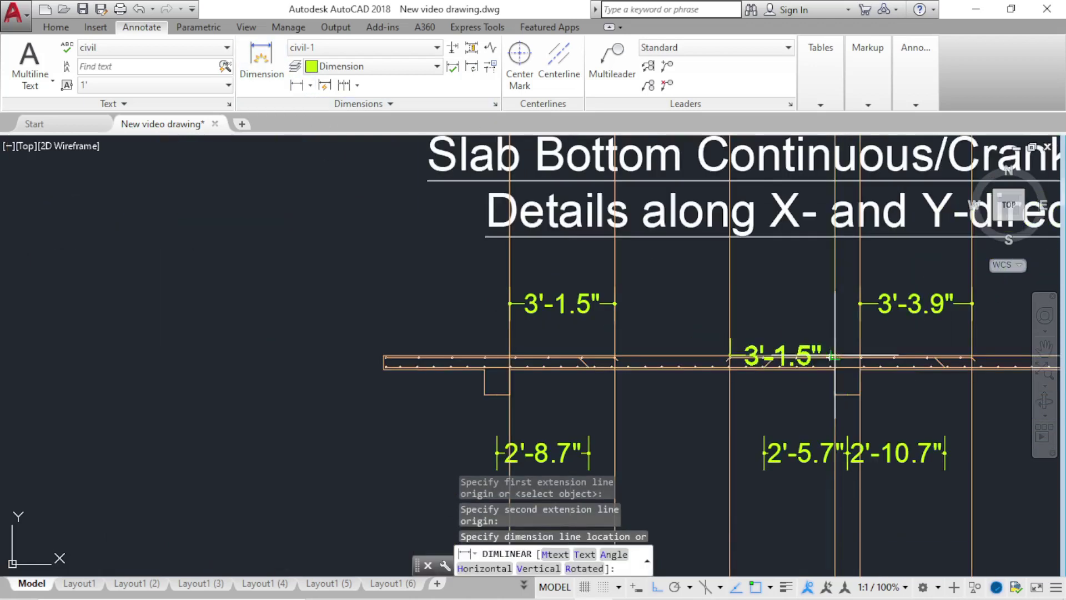
pyautogui.scroll(2, 799, 289)
pyautogui.scroll(5, 799, 297)
pyautogui.scroll(3, 806, 307)
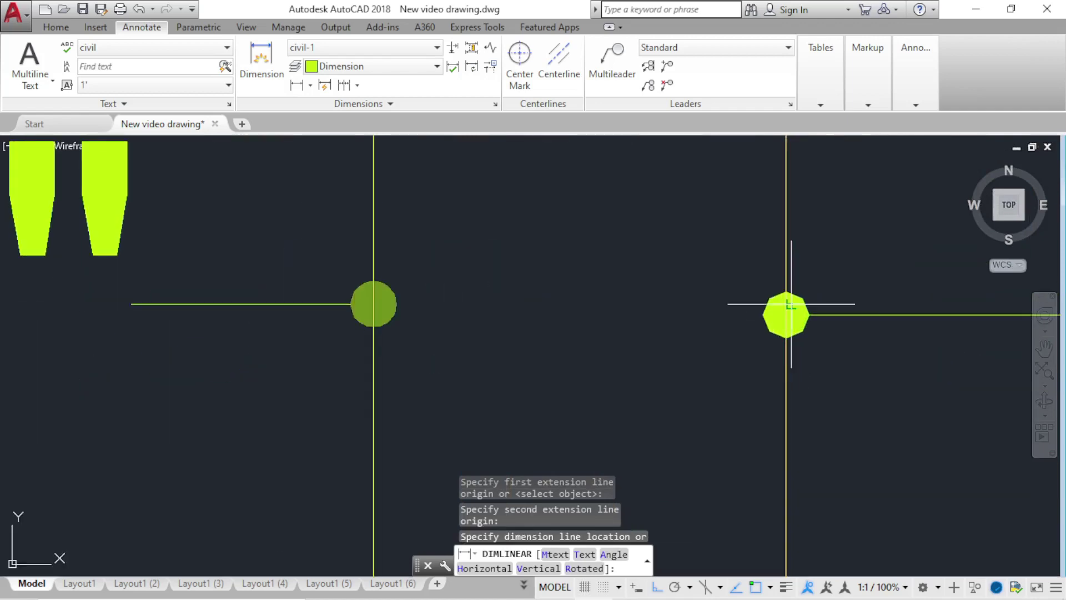
pyautogui.click(785, 312)
pyautogui.press('Escape')
pyautogui.press('Escape')
pyautogui.scroll(-6, 555, 371)
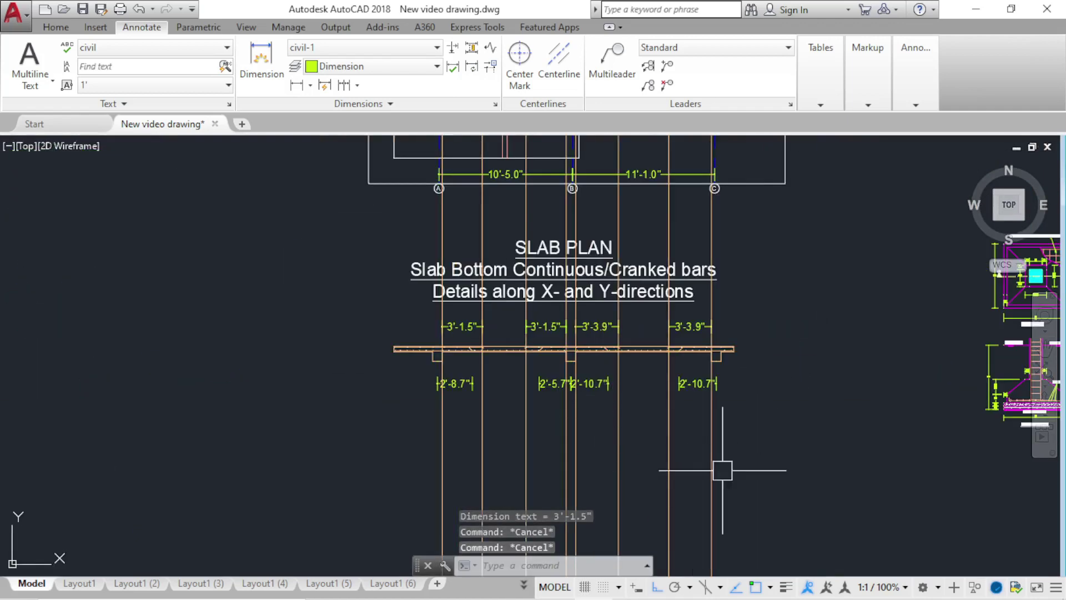
# - Crossing-select the vertical guide lines through the slab section and erase them
pyautogui.click(792, 471)
pyautogui.click(383, 411)
pyautogui.press('Delete')
pyautogui.scroll(4, 499, 383)
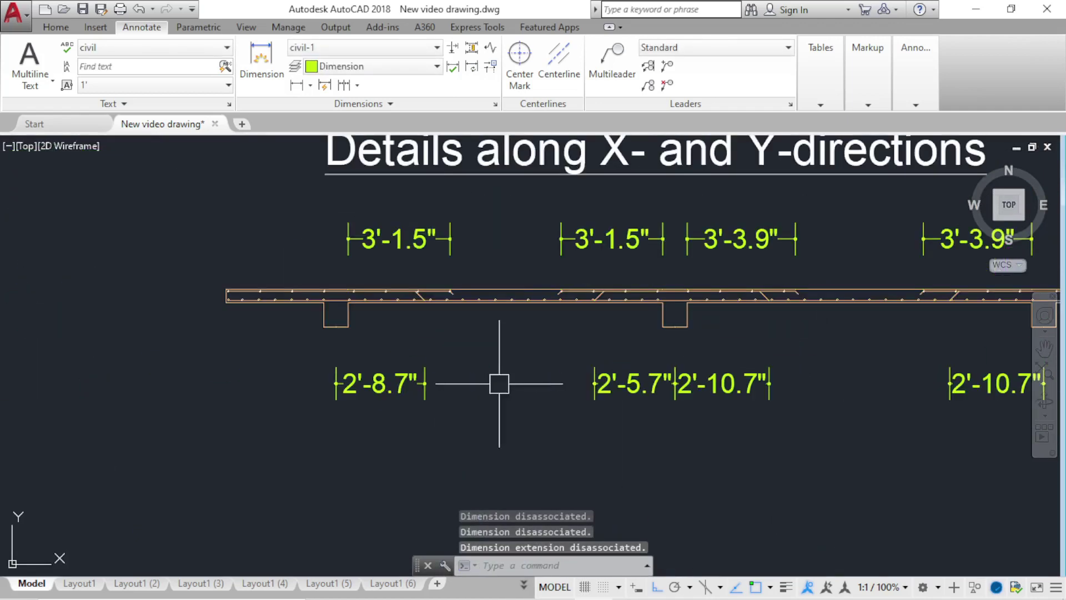
# - Pan along the slab to view the whole section and its title
pyautogui.moveTo(596, 219)
pyautogui.mouseDown(button='middle')
pyautogui.moveTo(487, 274)
pyautogui.moveTo(412, 273)
pyautogui.moveTo(552, 272)
pyautogui.mouseUp(button='middle')
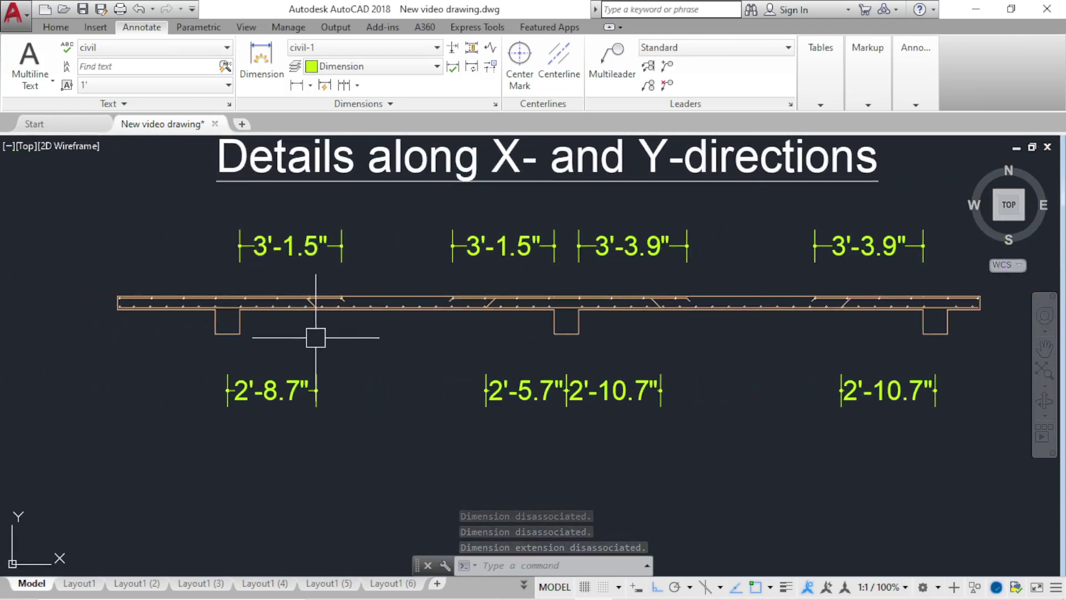
pyautogui.scroll(2, 304, 284)
pyautogui.scroll(2, 302, 430)
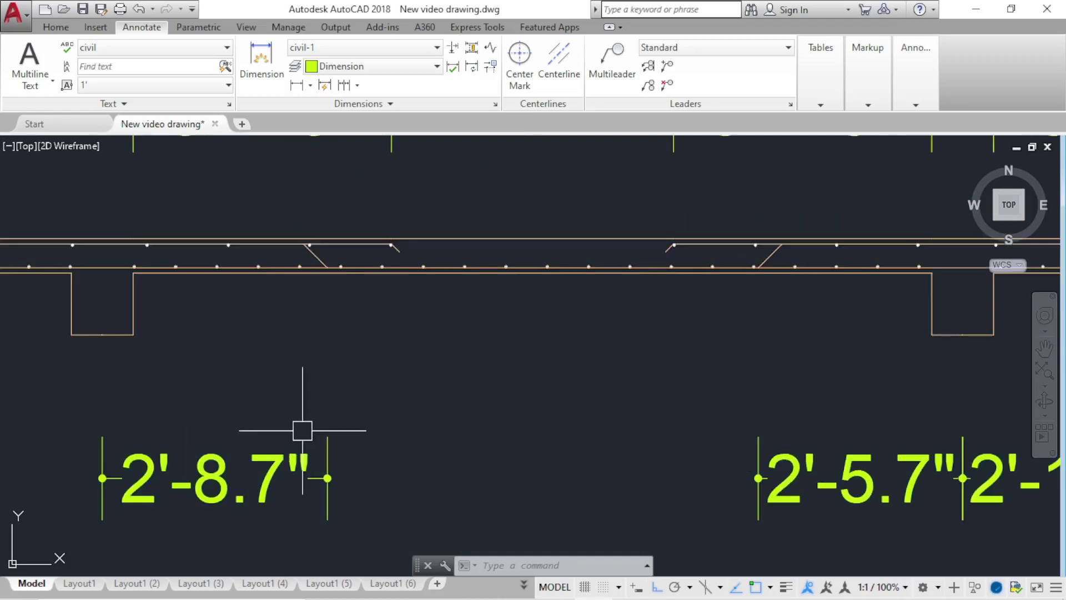
pyautogui.scroll(-3, 310, 321)
pyautogui.moveTo(310, 321); pyautogui.dragTo(417, 365, button='middle')
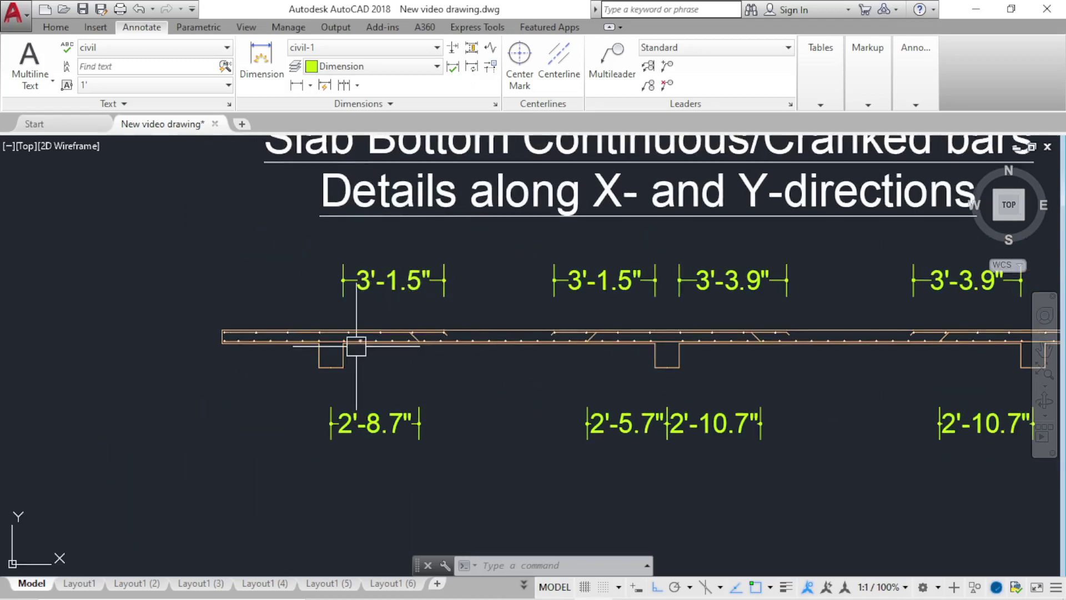
pyautogui.scroll(3, 372, 345)
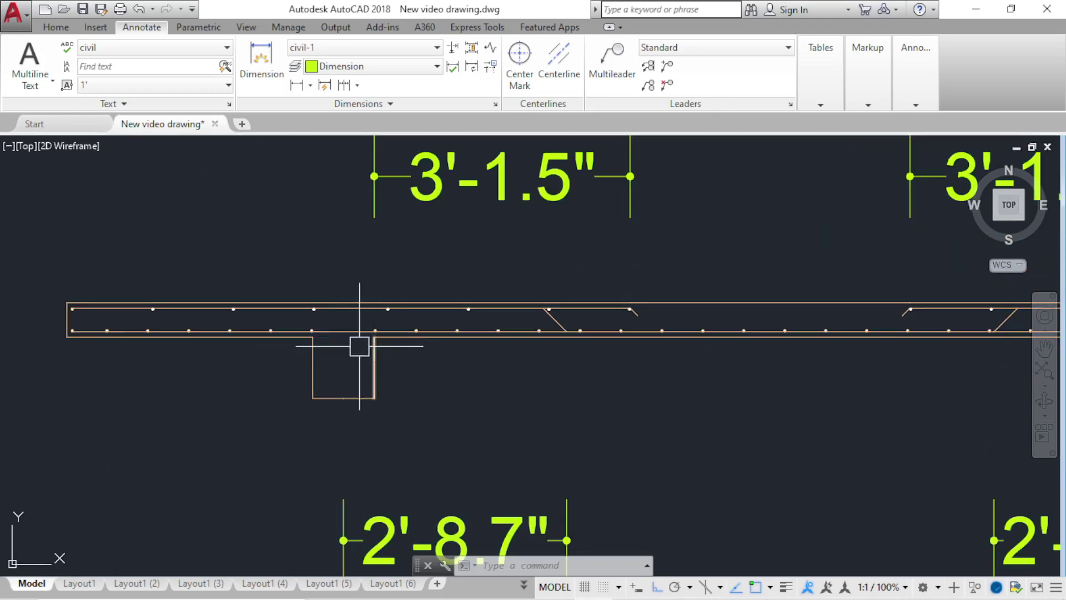
pyautogui.scroll(-2, 359, 346)
# - Pan over to the slab plan bay showing the 8mm ø Bar (Fe415) @ 6" c/c note
pyautogui.moveTo(412, 381); pyautogui.dragTo(255, 412, button='middle')
pyautogui.scroll(2, 365, 378)
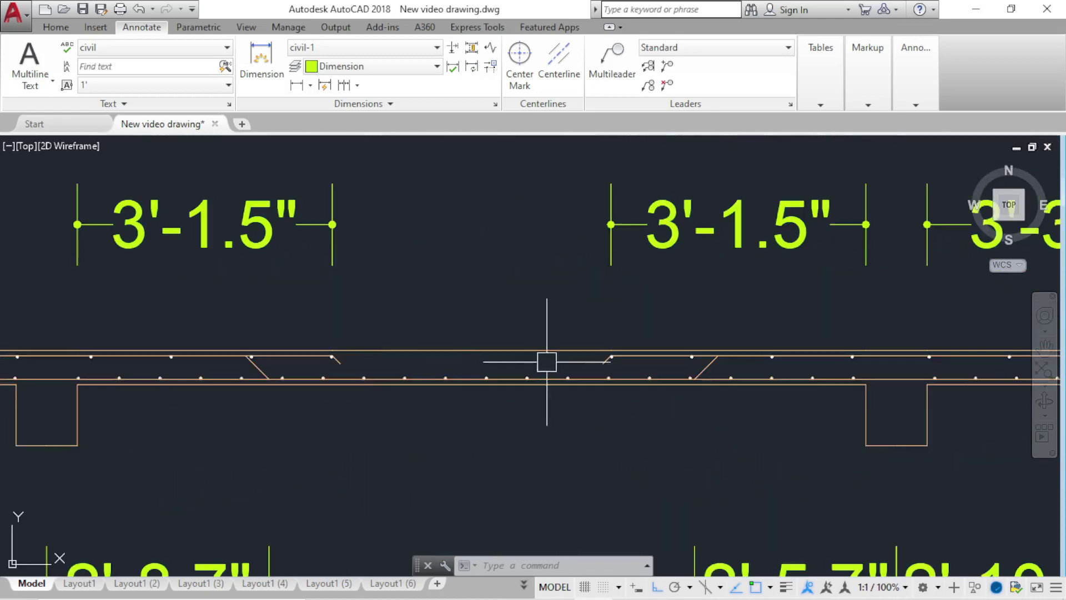
pyautogui.scroll(-6, 488, 374)
pyautogui.moveTo(476, 423); pyautogui.dragTo(439, 464, button='middle')
pyautogui.scroll(4, 482, 399)
pyautogui.scroll(3, 485, 339)
pyautogui.moveTo(485, 339)
pyautogui.mouseDown(button='middle')
pyautogui.moveTo(489, 417)
pyautogui.moveTo(512, 428)
pyautogui.mouseUp(button='middle')
# - Copy the 8mm ø Bar (Fe415) @ 6" c/c note from the slab plan to below the slab section
pyautogui.click(474, 352)
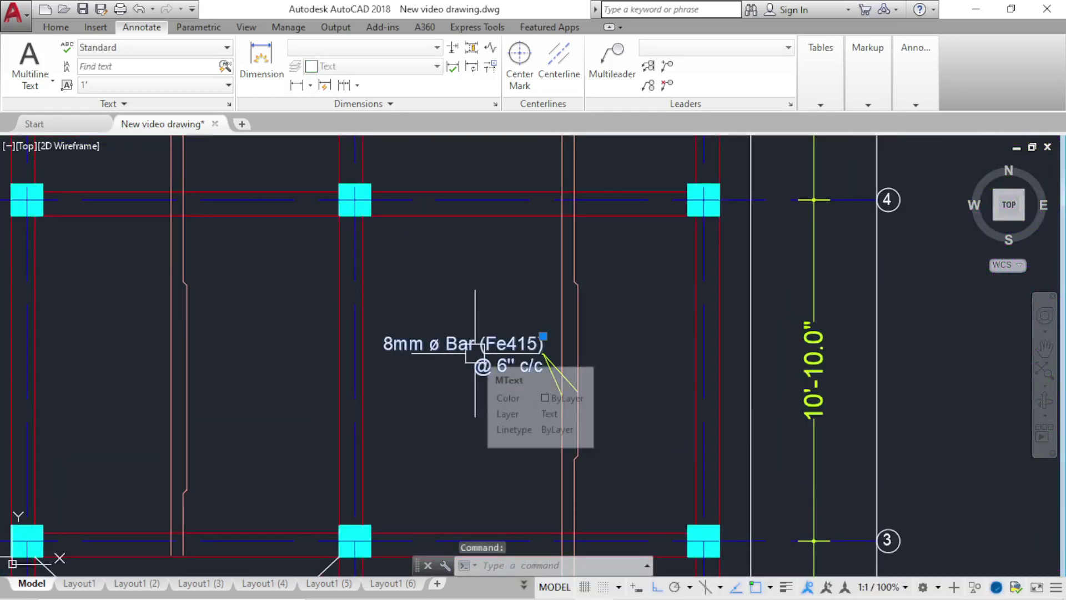
pyautogui.write('cp')
pyautogui.press('Return')
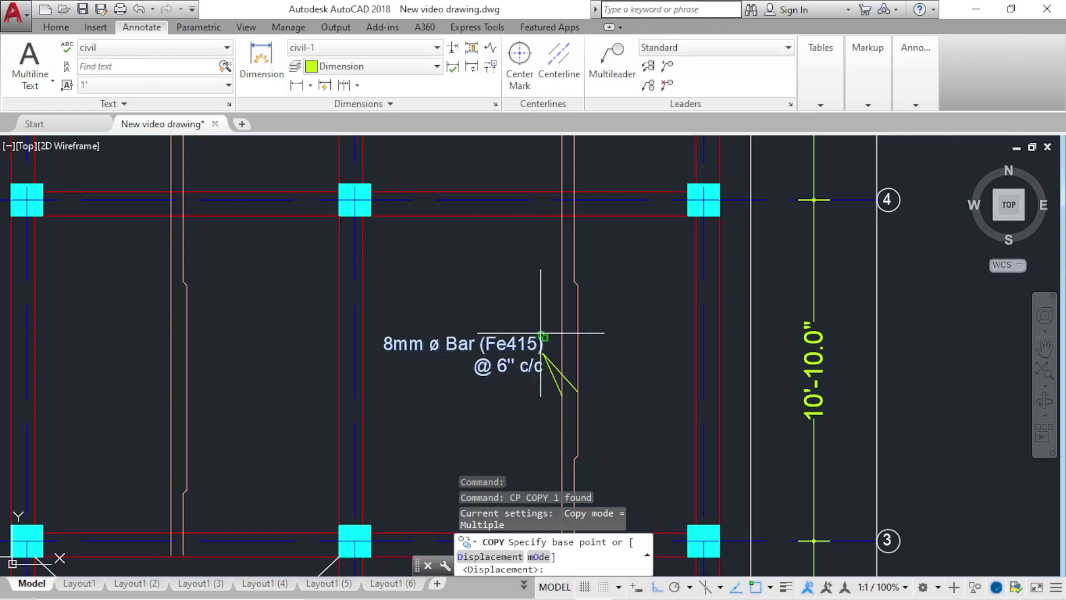
pyautogui.click(541, 335)
pyautogui.scroll(-3, 541, 334)
pyautogui.scroll(-4, 464, 389)
pyautogui.scroll(-2, 464, 388)
pyautogui.scroll(3, 464, 415)
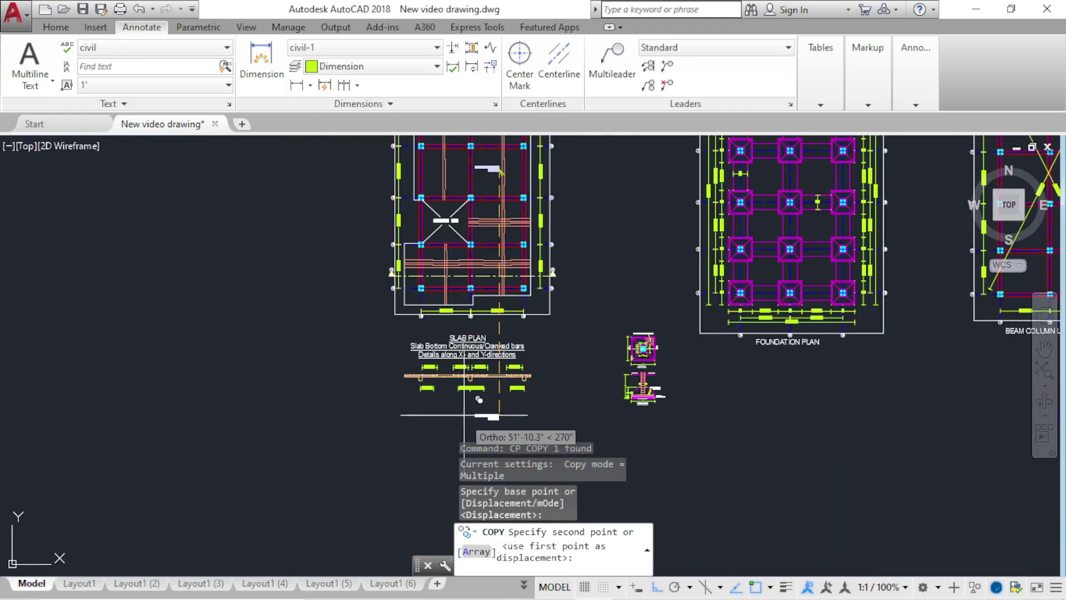
pyautogui.scroll(5, 464, 415)
pyautogui.scroll(2, 605, 283)
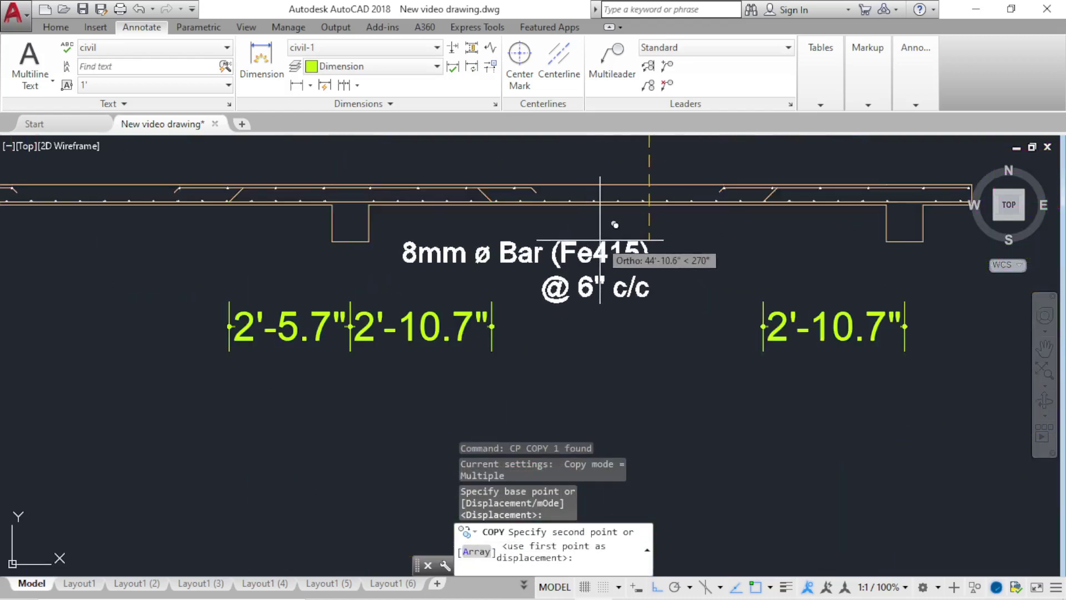
pyautogui.scroll(-4, 599, 240)
pyautogui.scroll(2, 615, 240)
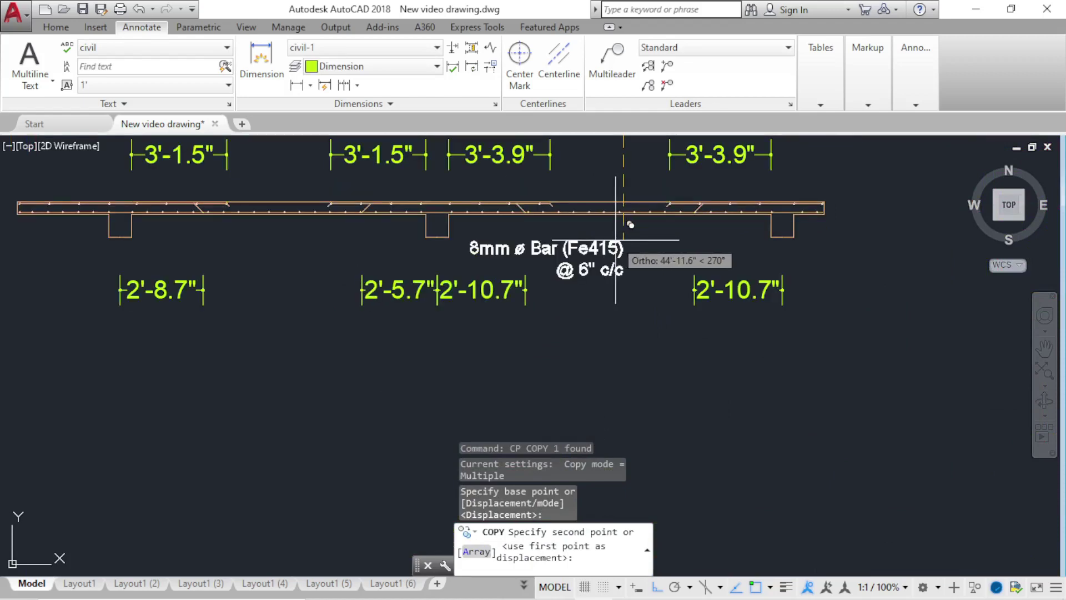
pyautogui.scroll(4, 615, 240)
pyautogui.scroll(1, 615, 240)
pyautogui.click(624, 247)
pyautogui.press('Return')
pyautogui.scroll(-5, 585, 249)
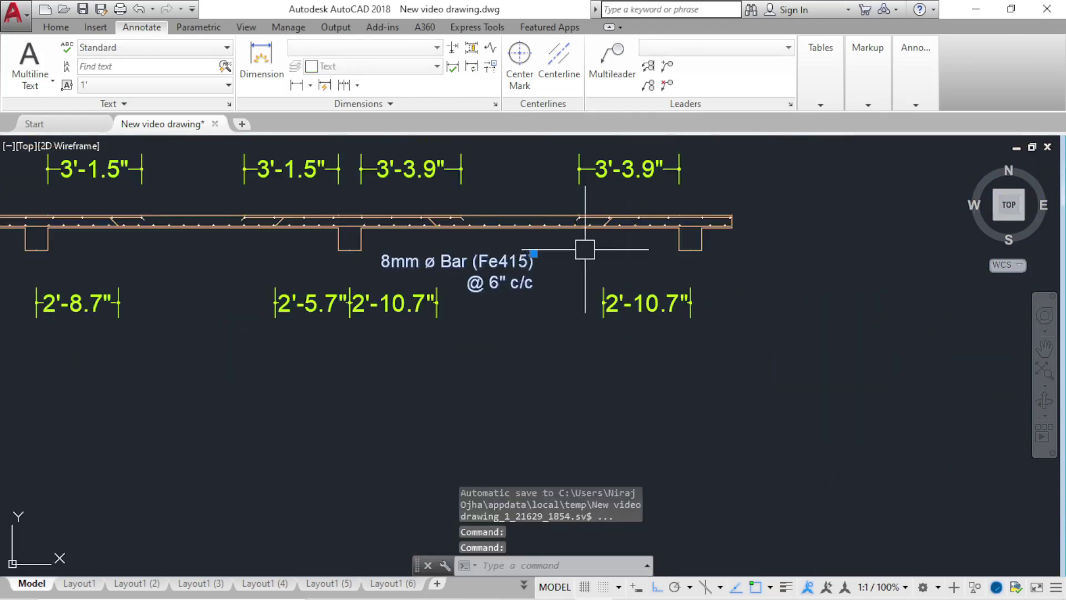
pyautogui.scroll(2, 584, 250)
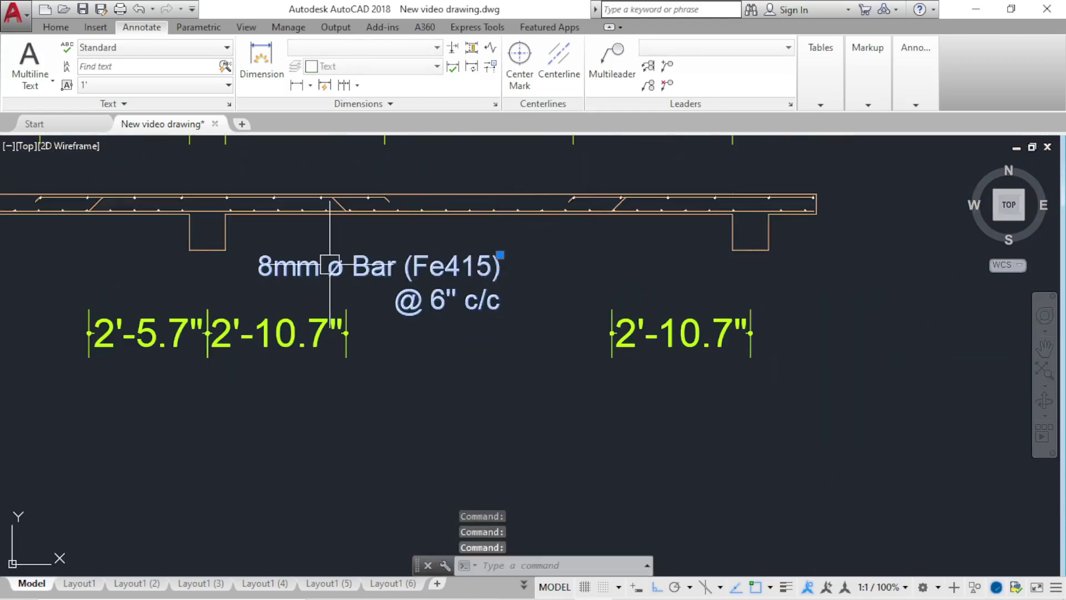
# - Move the copied bar note further right under the slab and narrow its text width
pyautogui.click(499, 254)
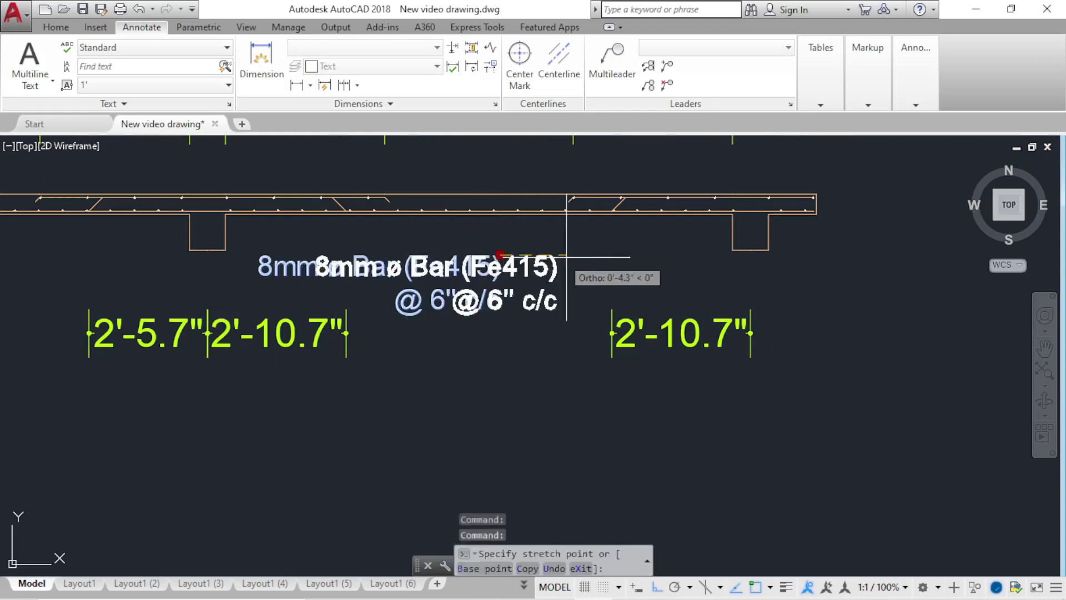
pyautogui.click(601, 255)
pyautogui.doubleClick(542, 286)
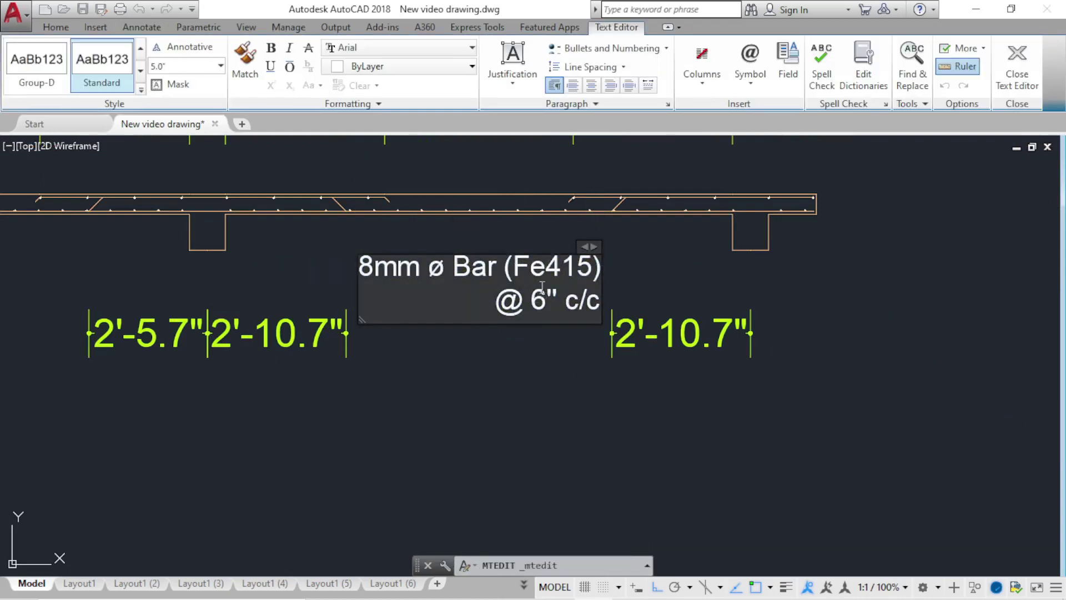
pyautogui.moveTo(585, 247); pyautogui.dragTo(370, 259)
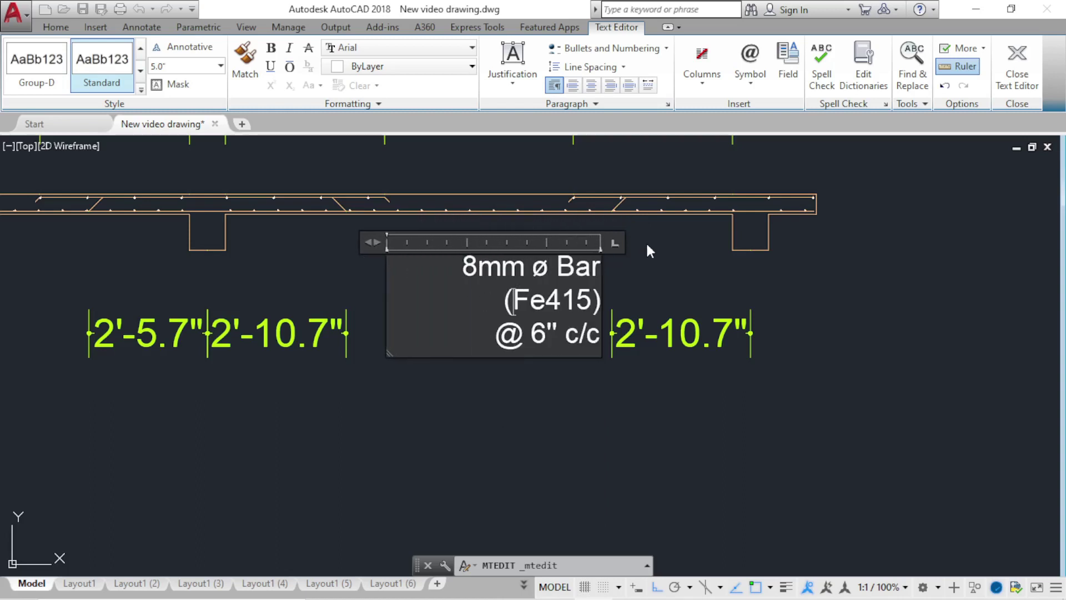
pyautogui.click(650, 251)
# - Try widening the bar note's text box with its width grips, then cancel the stretch
pyautogui.click(588, 263)
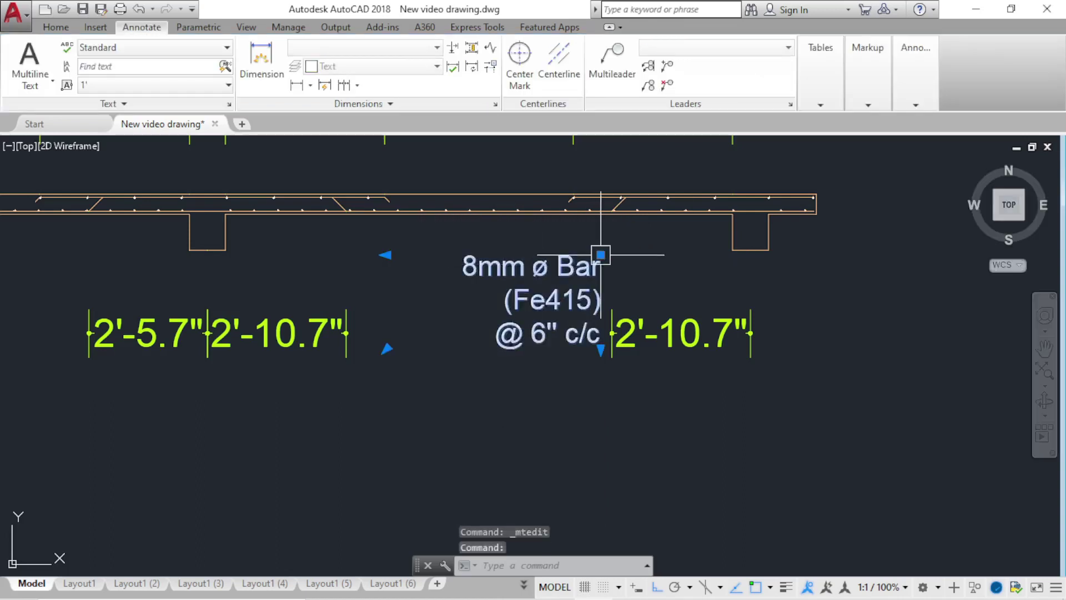
pyautogui.click(386, 255)
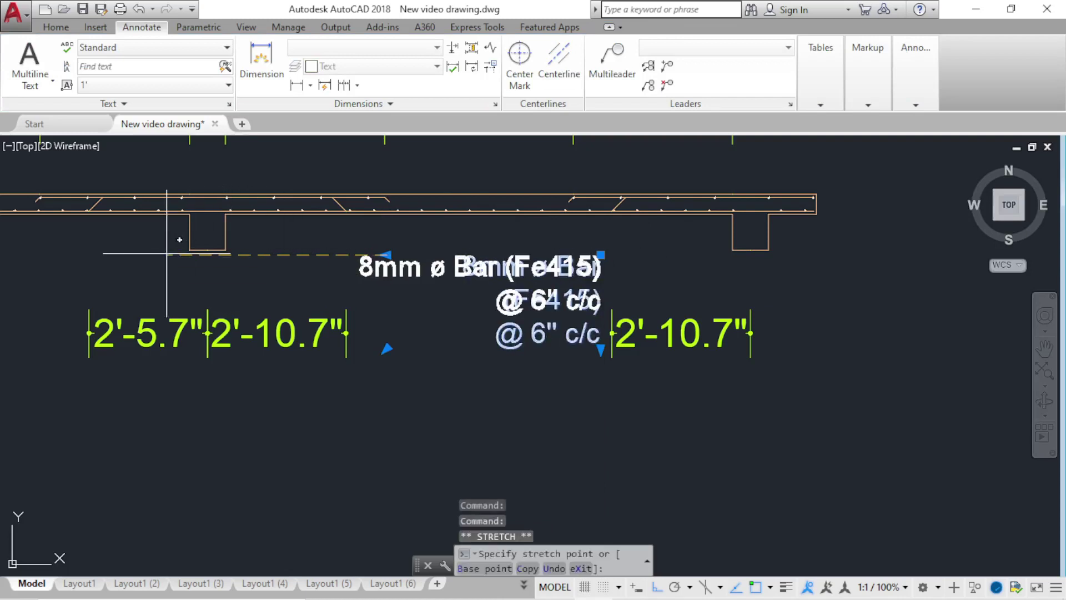
pyautogui.click(118, 250)
pyautogui.click(119, 249)
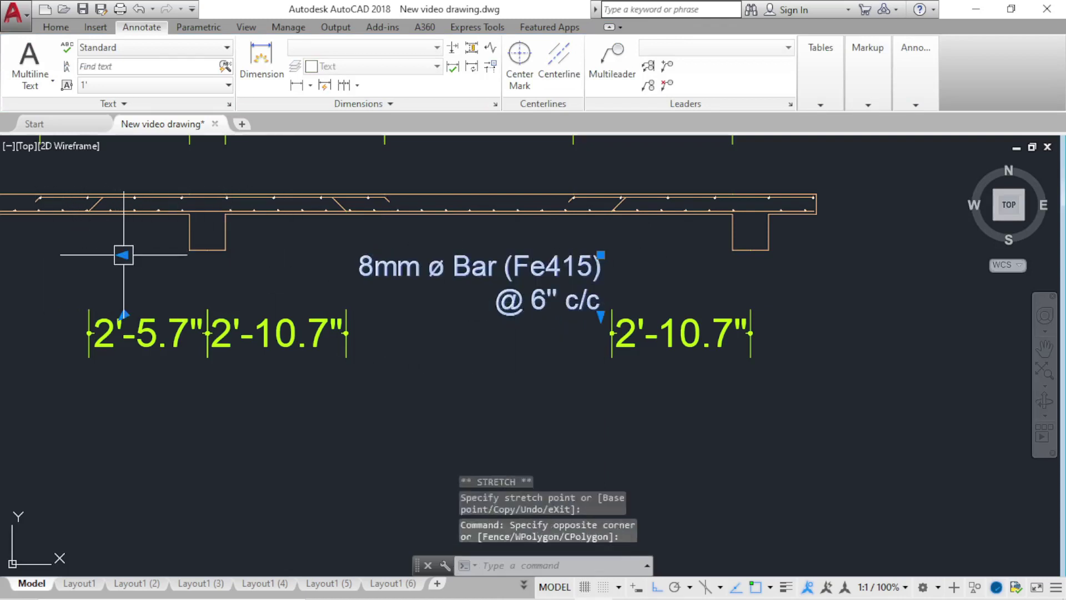
pyautogui.click(123, 314)
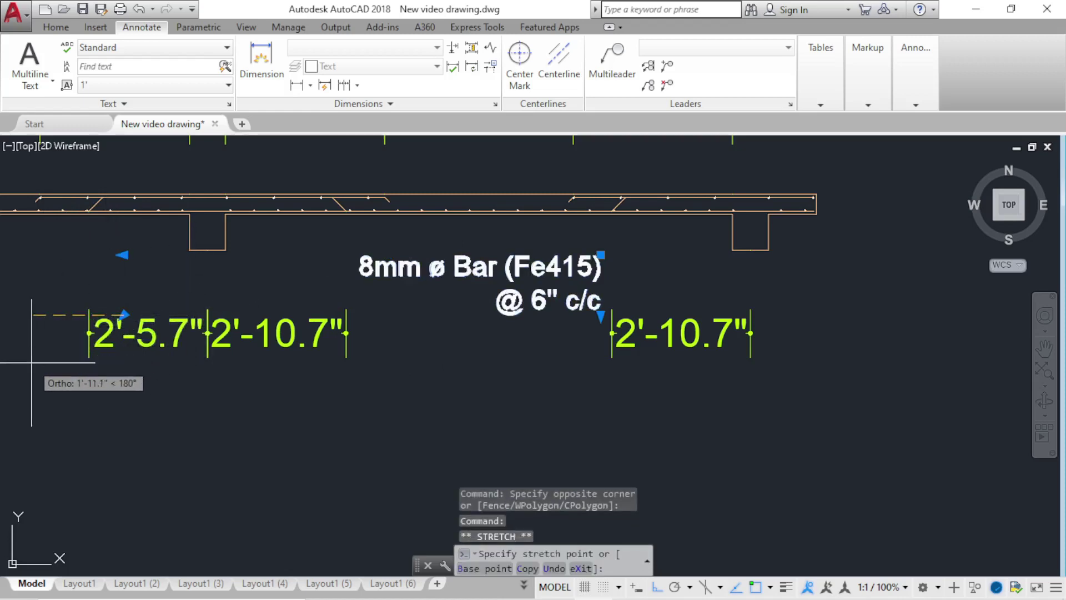
pyautogui.scroll(-5, 431, 330)
pyautogui.scroll(4, 414, 352)
pyautogui.press('Escape')
pyautogui.scroll(2, 654, 374)
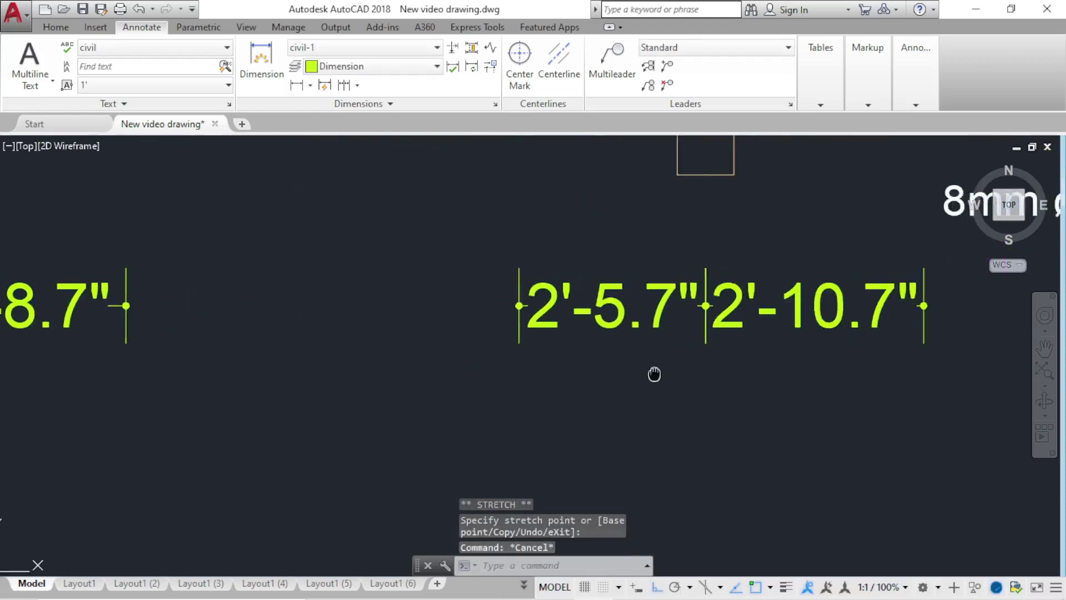
pyautogui.scroll(2, 403, 341)
# - Join the note's two lines so it reads 8mm ø Bar (Fe415) @ 6" c/c
pyautogui.click(490, 277)
pyautogui.doubleClick(549, 325)
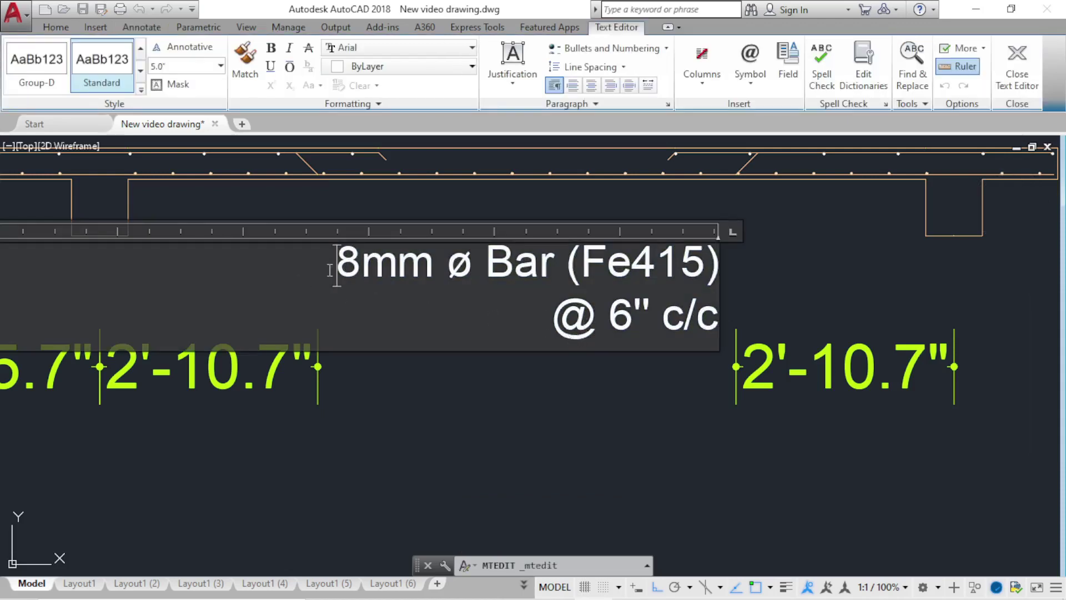
pyautogui.press('BackSpace')
pyautogui.click(638, 327)
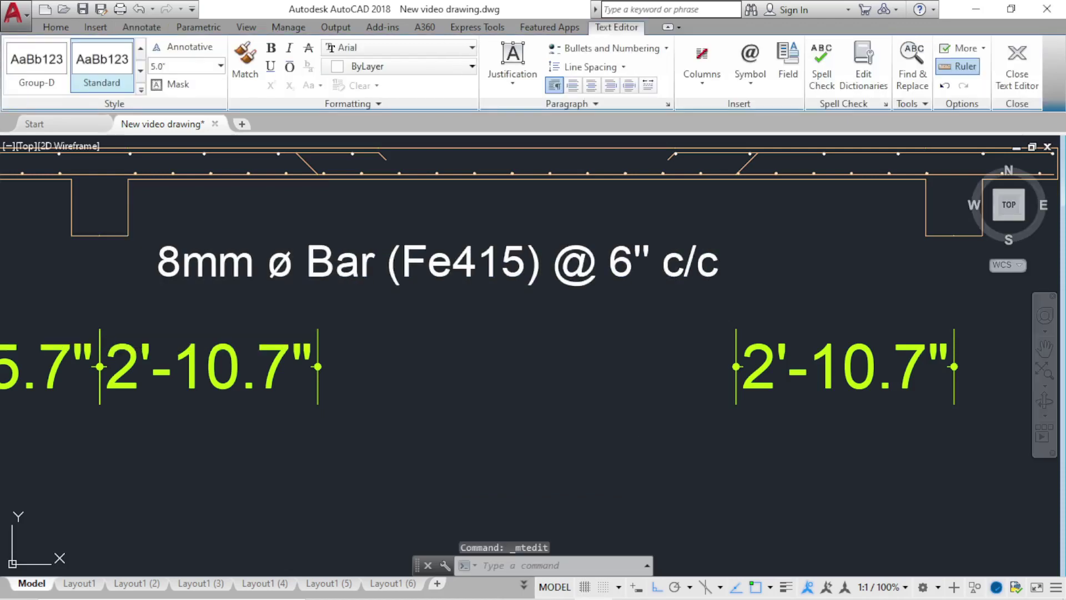
pyautogui.scroll(-3, 637, 328)
pyautogui.scroll(1, 623, 333)
pyautogui.scroll(2, 623, 333)
pyautogui.scroll(-2, 592, 340)
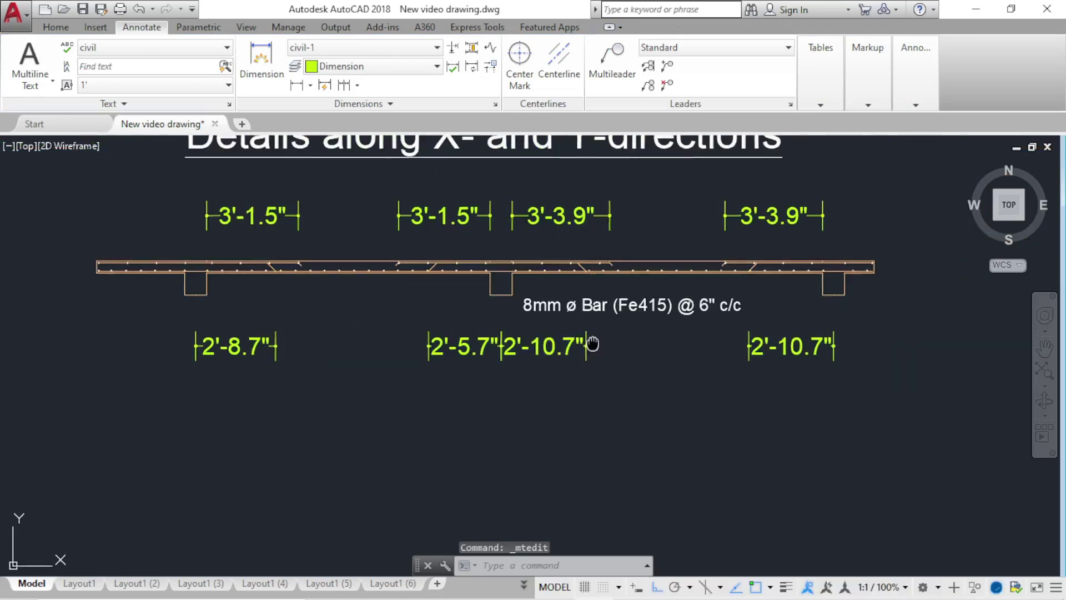
pyautogui.moveTo(593, 340); pyautogui.dragTo(693, 343, button='middle')
pyautogui.scroll(2, 737, 319)
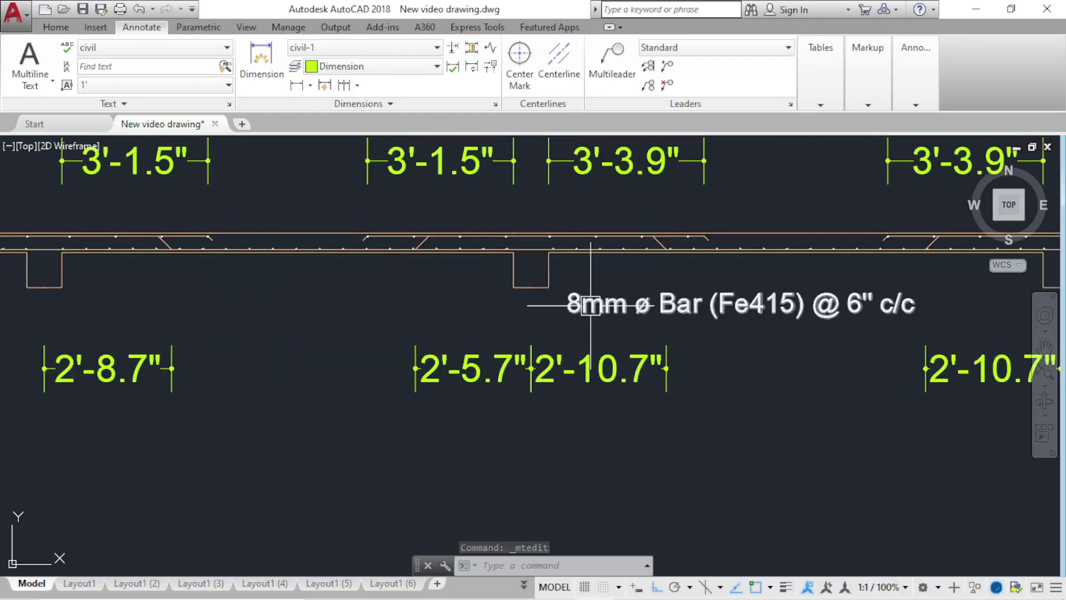
pyautogui.click(687, 310)
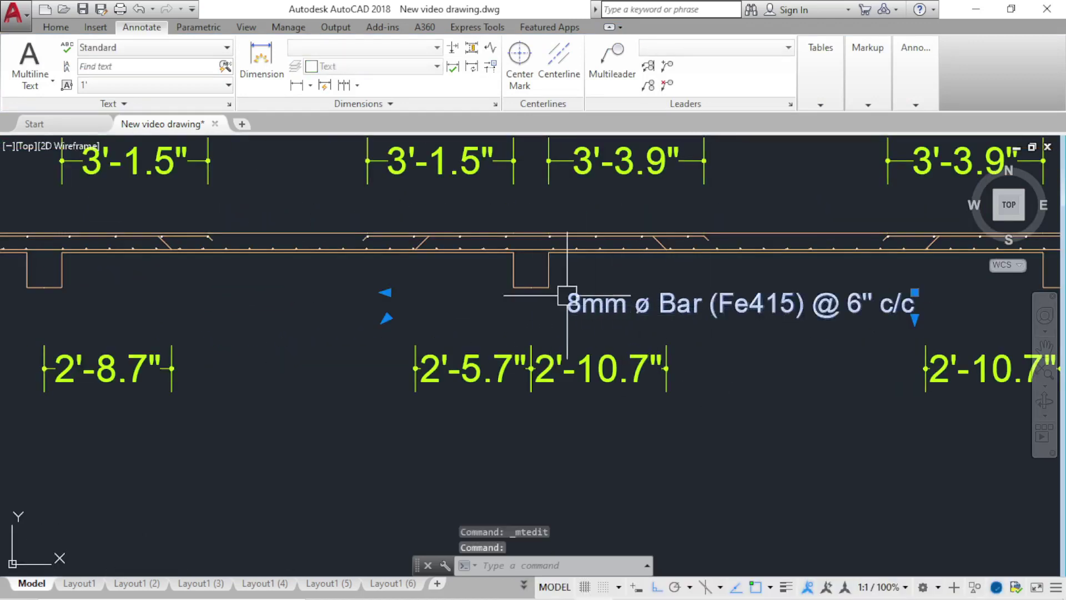
# - Attempt to stretch the bar label's width, then cancel with Esc
pyautogui.click(398, 290)
pyautogui.click(532, 293)
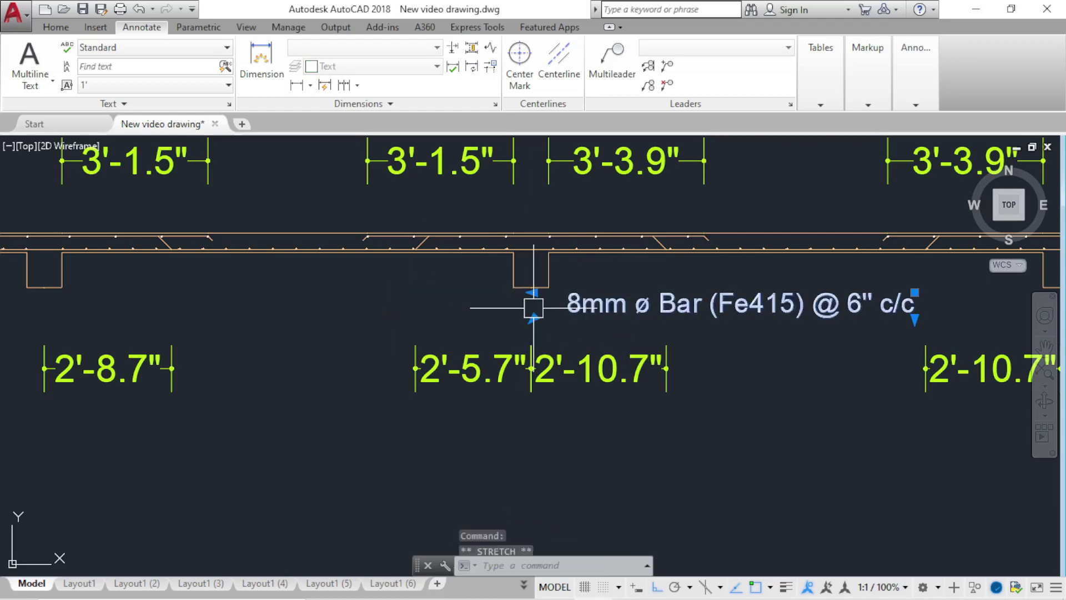
pyautogui.click(912, 298)
pyautogui.scroll(-5, 788, 299)
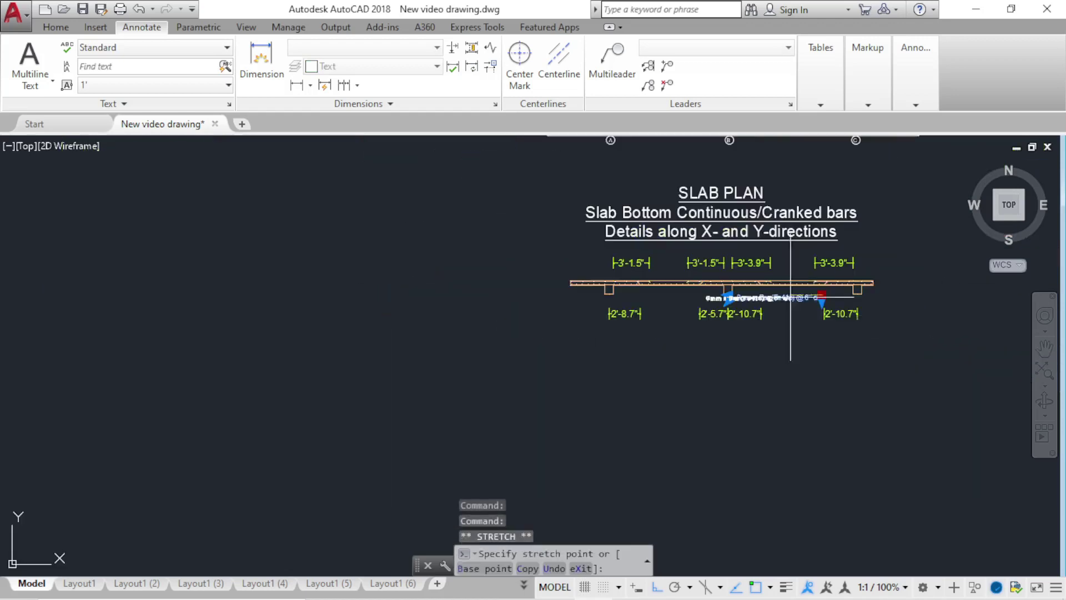
pyautogui.scroll(5, 805, 311)
pyautogui.scroll(-5, 797, 297)
pyautogui.scroll(5, 627, 278)
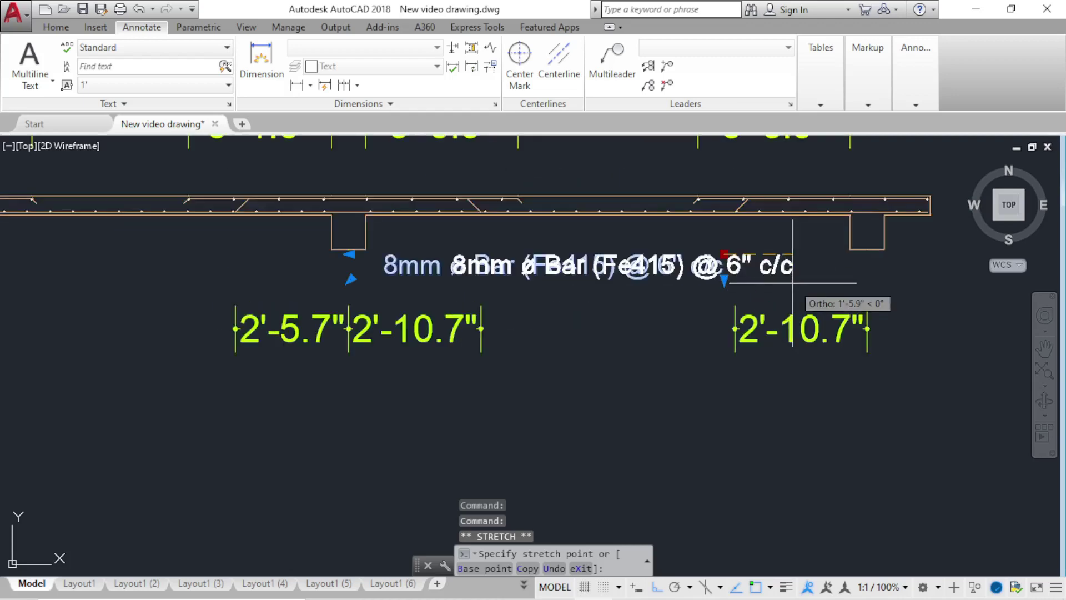
pyautogui.click(707, 267)
pyautogui.scroll(-1, 607, 333)
pyautogui.press('Escape')
pyautogui.press('Escape')
pyautogui.scroll(3, 500, 333)
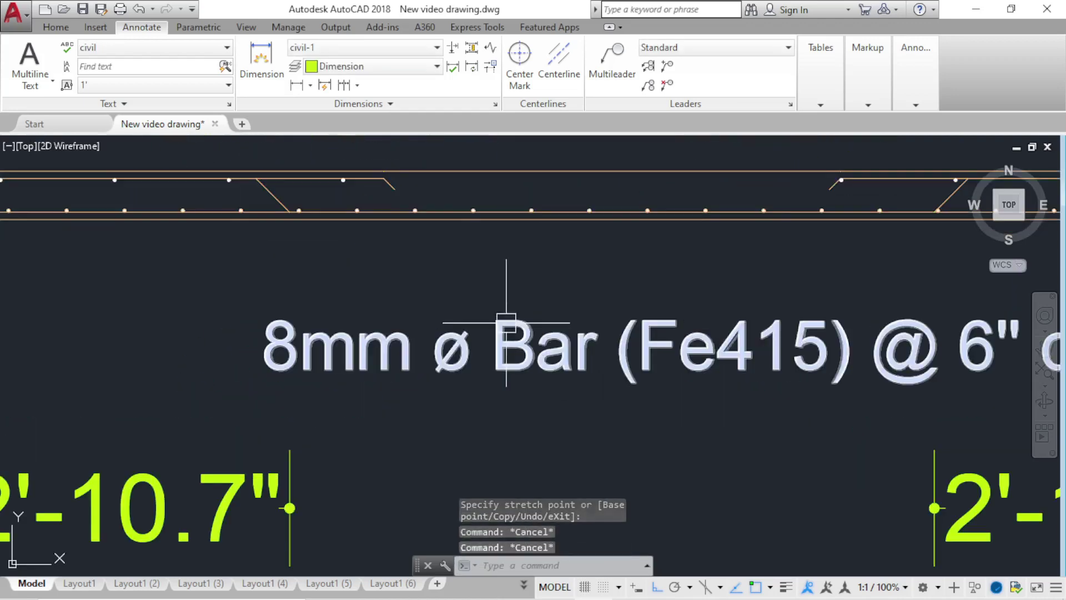
# - Abandon a trial leader to the bar label and make Dimension the current layer
pyautogui.moveTo(500, 333); pyautogui.dragTo(488, 385, button='middle')
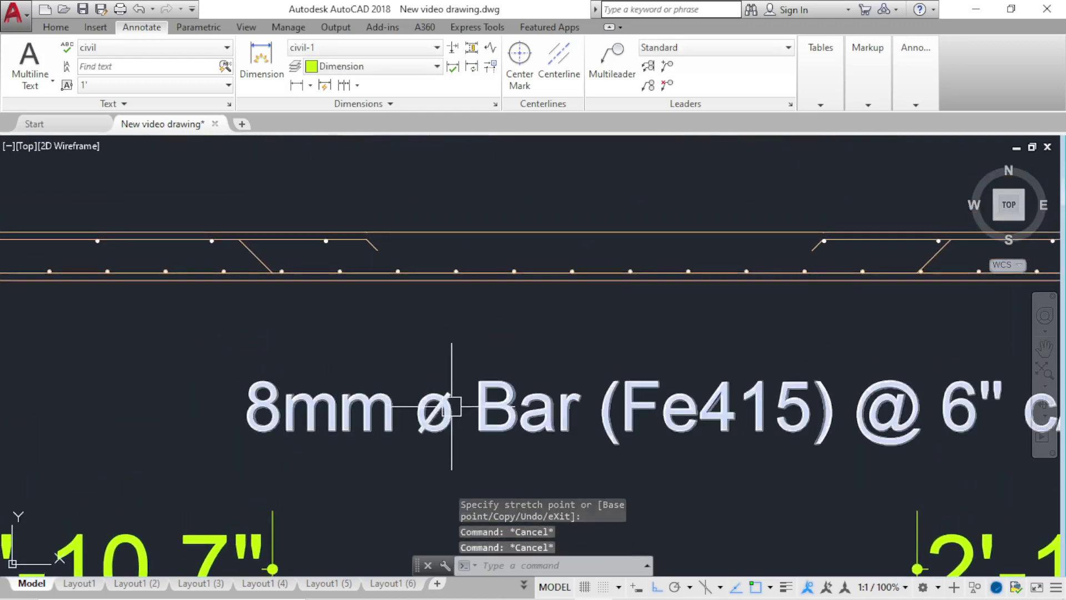
pyautogui.scroll(2, 421, 357)
pyautogui.moveTo(306, 281)
pyautogui.mouseDown(button='middle')
pyautogui.moveTo(649, 297)
pyautogui.moveTo(476, 317)
pyautogui.moveTo(467, 330)
pyautogui.mouseUp(button='middle')
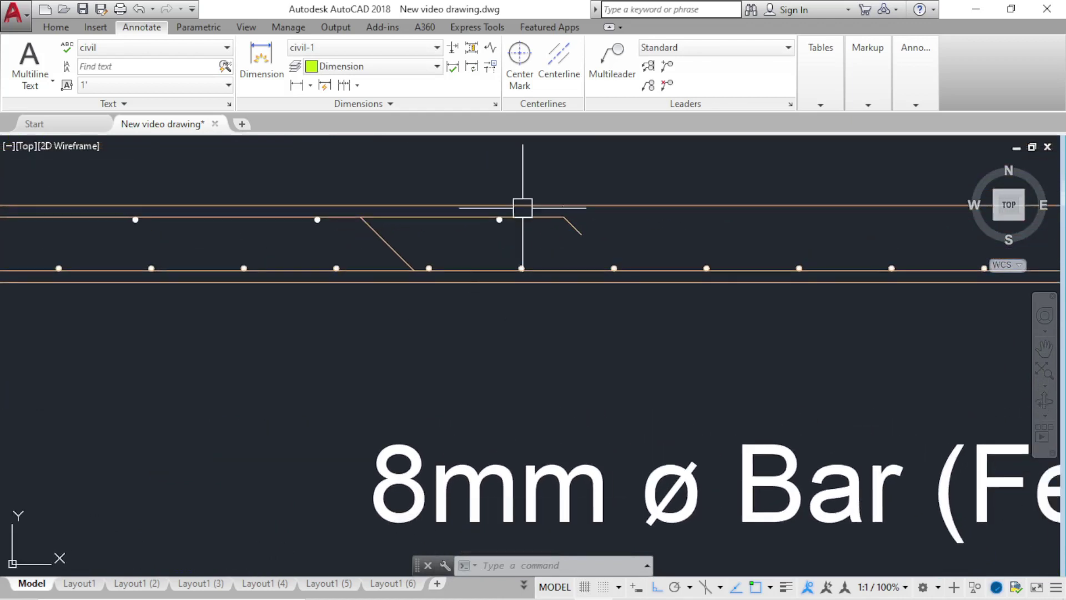
pyautogui.click(55, 27)
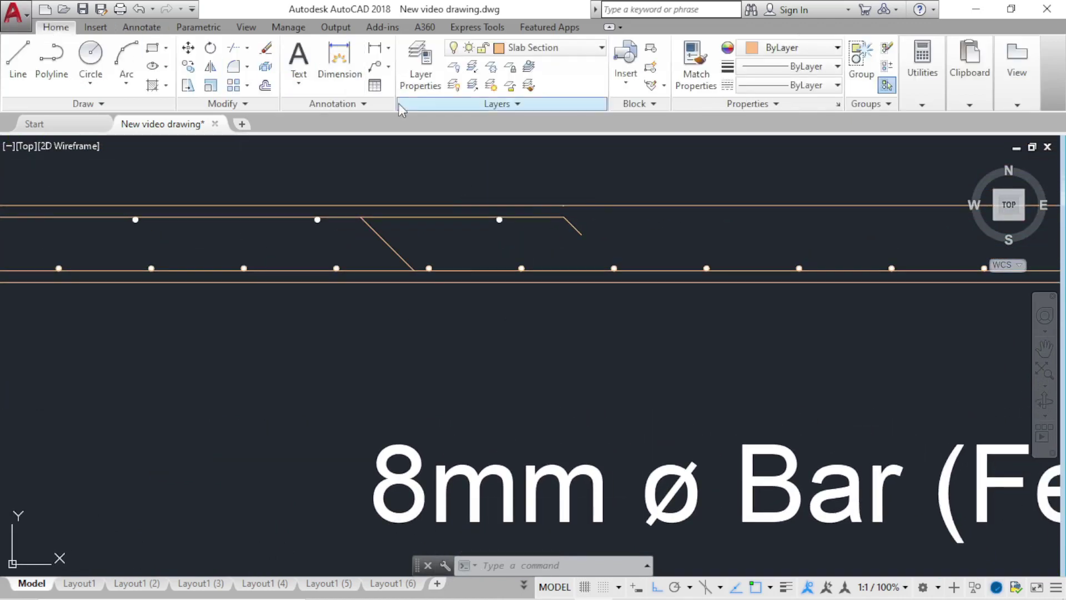
pyautogui.click(375, 66)
pyautogui.scroll(2, 407, 268)
pyautogui.moveTo(404, 286); pyautogui.dragTo(344, 214, button='middle')
pyautogui.click(352, 219)
pyautogui.scroll(-4, 414, 303)
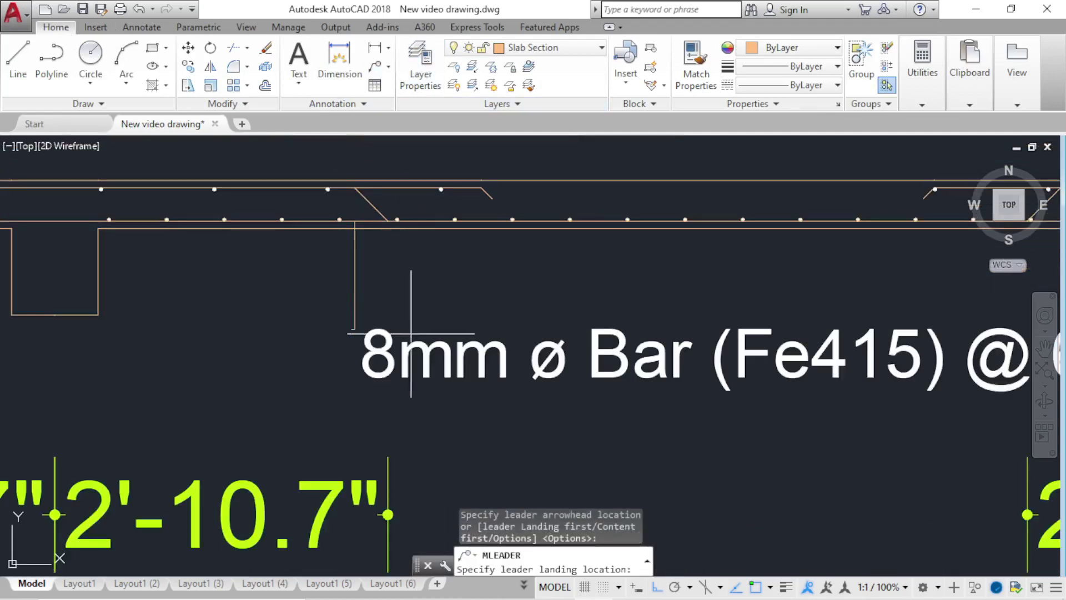
pyautogui.press('Escape')
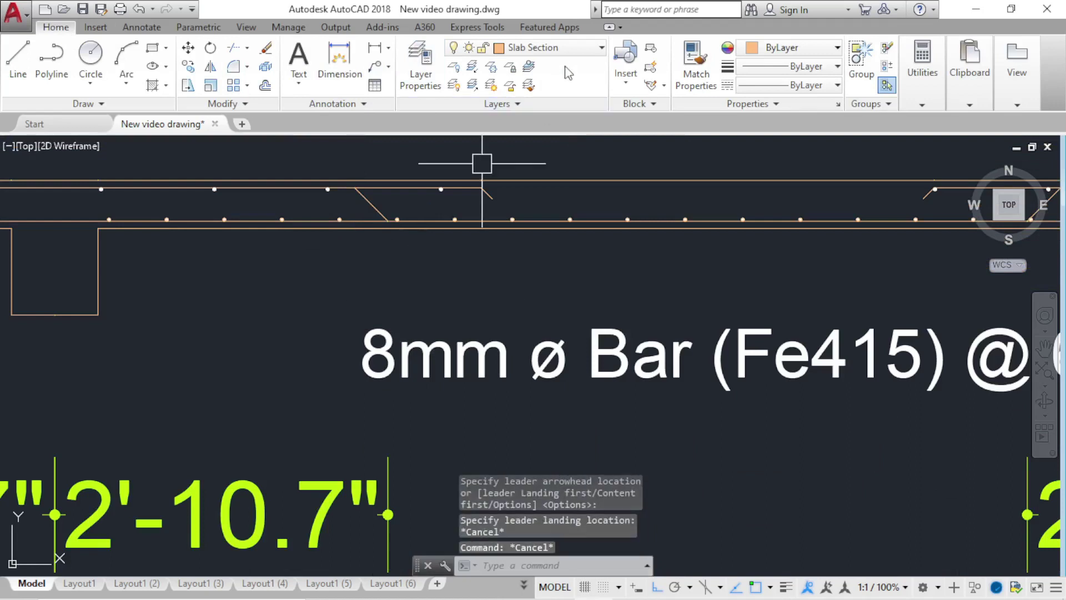
pyautogui.click(555, 48)
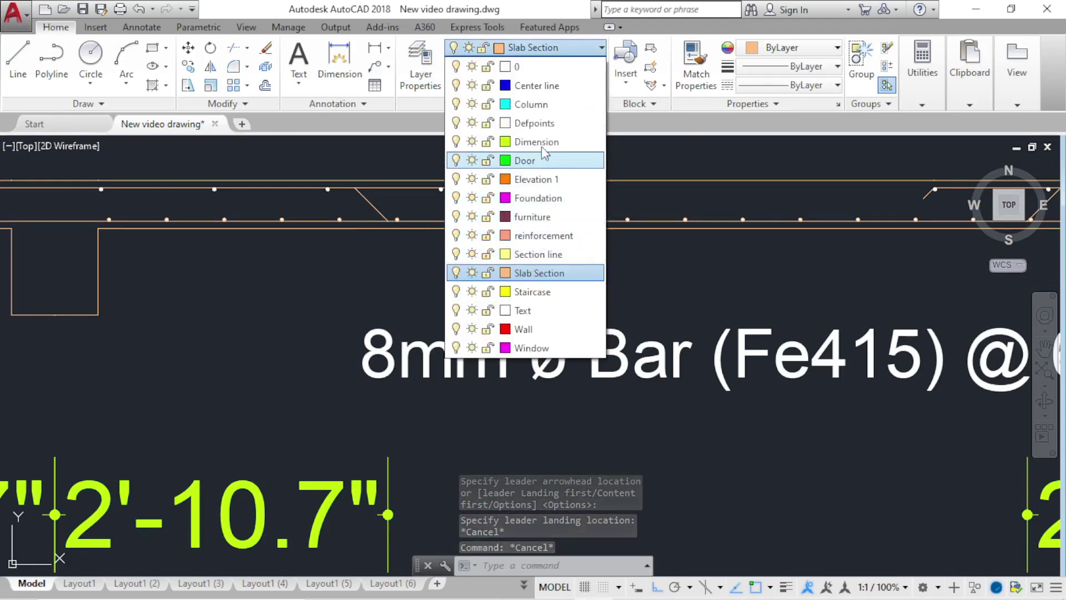
pyautogui.click(534, 142)
# - Draw a text-free multileader from a bottom bar to the 8mm bar label
pyautogui.moveTo(428, 251); pyautogui.dragTo(386, 288, button='middle')
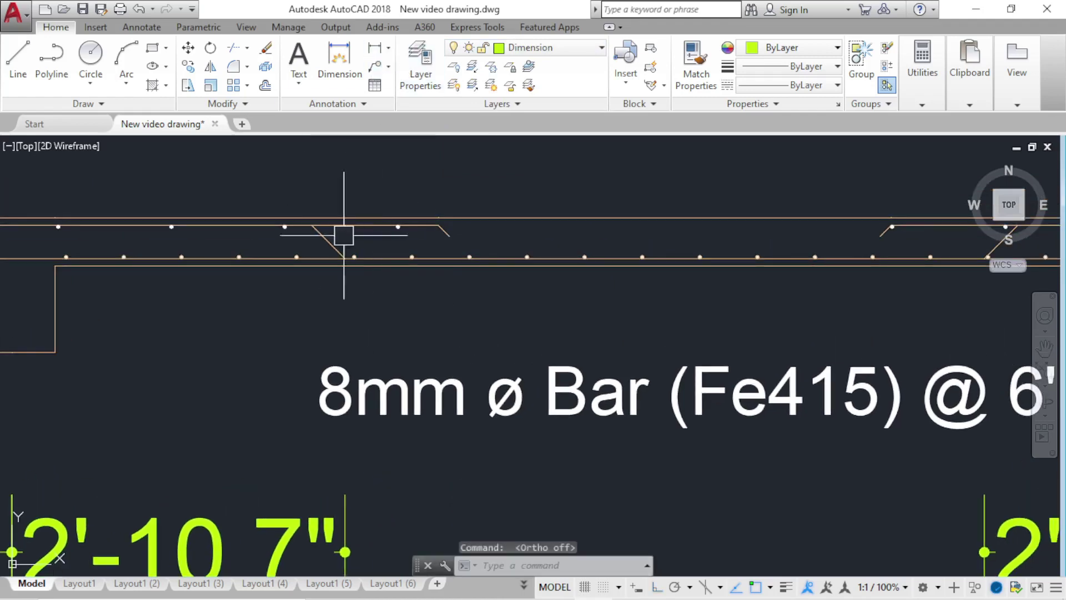
pyautogui.scroll(2, 339, 261)
pyautogui.click(376, 67)
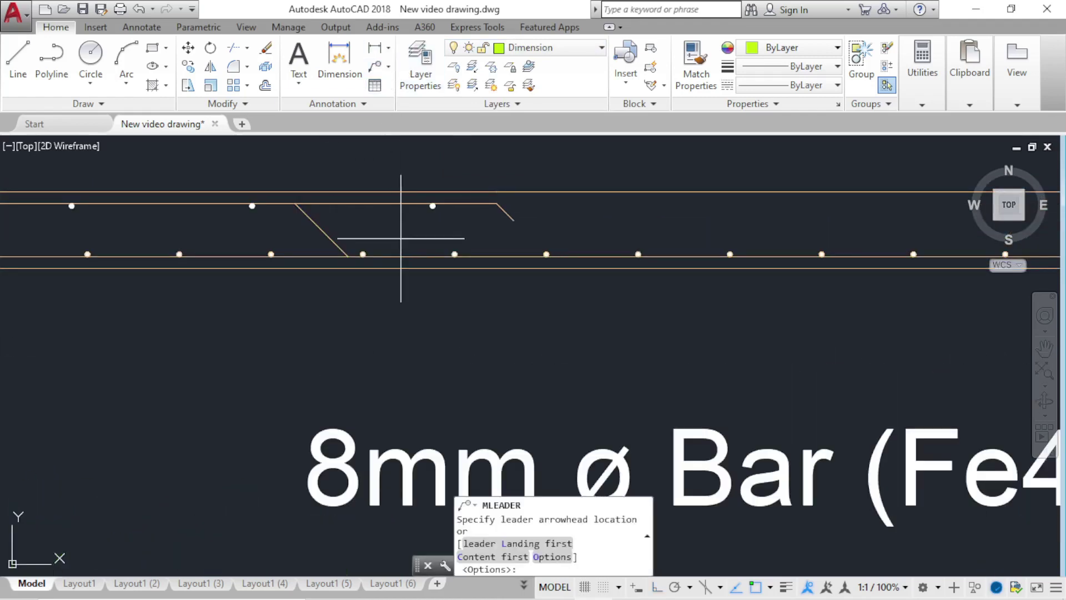
pyautogui.scroll(2, 400, 258)
pyautogui.click(398, 257)
pyautogui.scroll(-2, 405, 355)
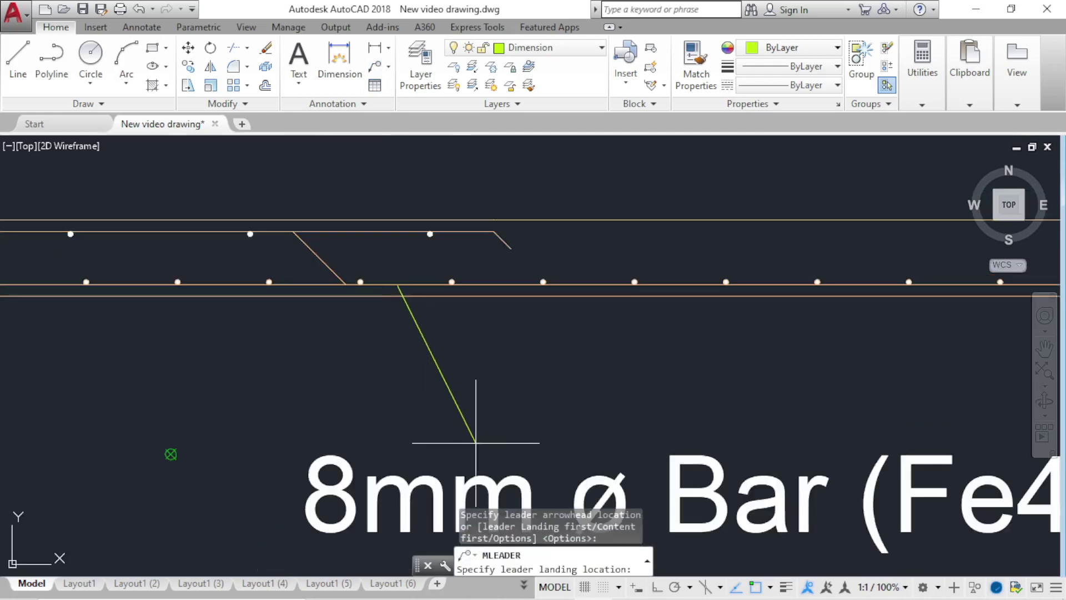
pyautogui.click(502, 437)
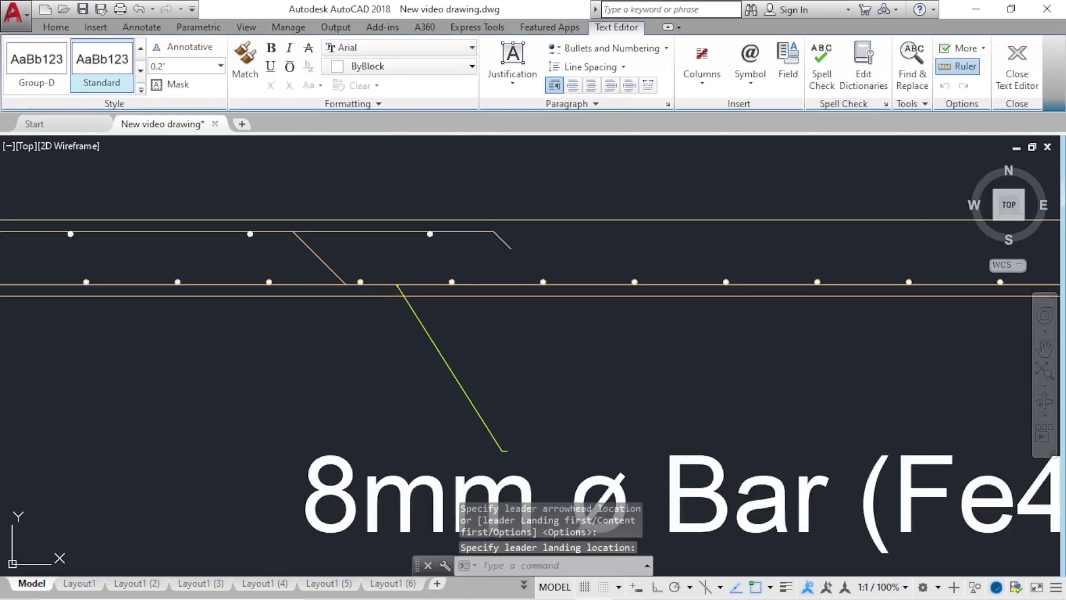
pyautogui.press('Escape')
# - Add a second leader from another bottom bar to the label
pyautogui.scroll(2, 505, 439)
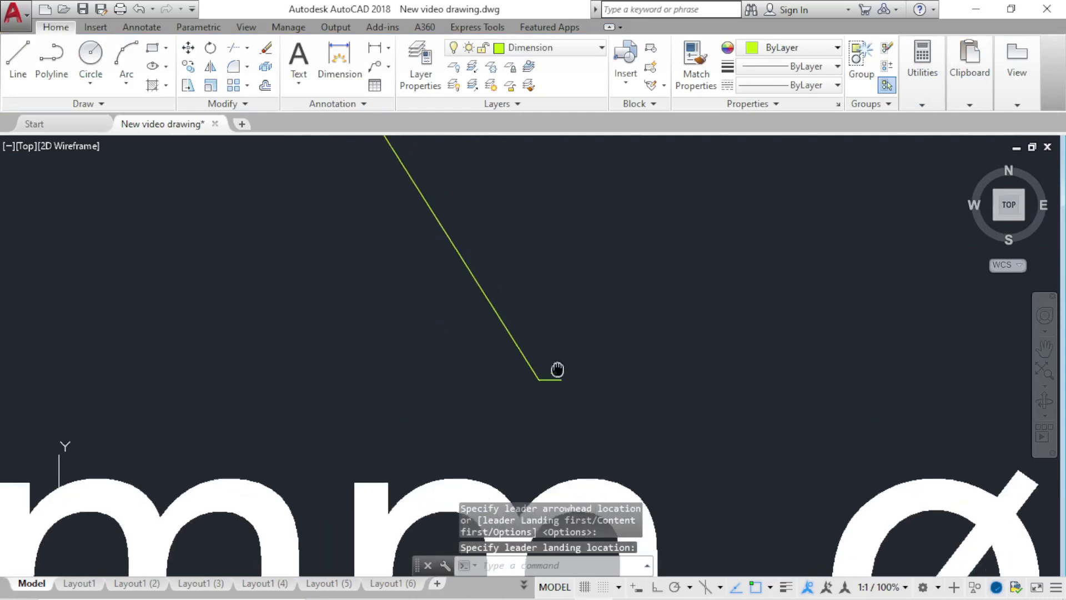
pyautogui.scroll(-2, 555, 367)
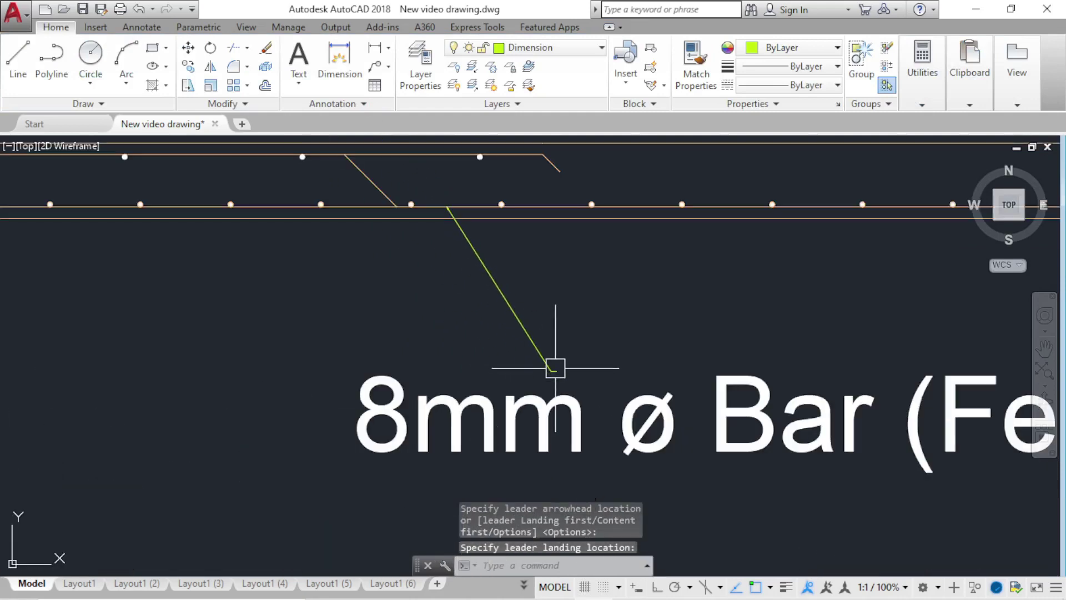
pyautogui.click(375, 67)
pyautogui.scroll(2, 353, 222)
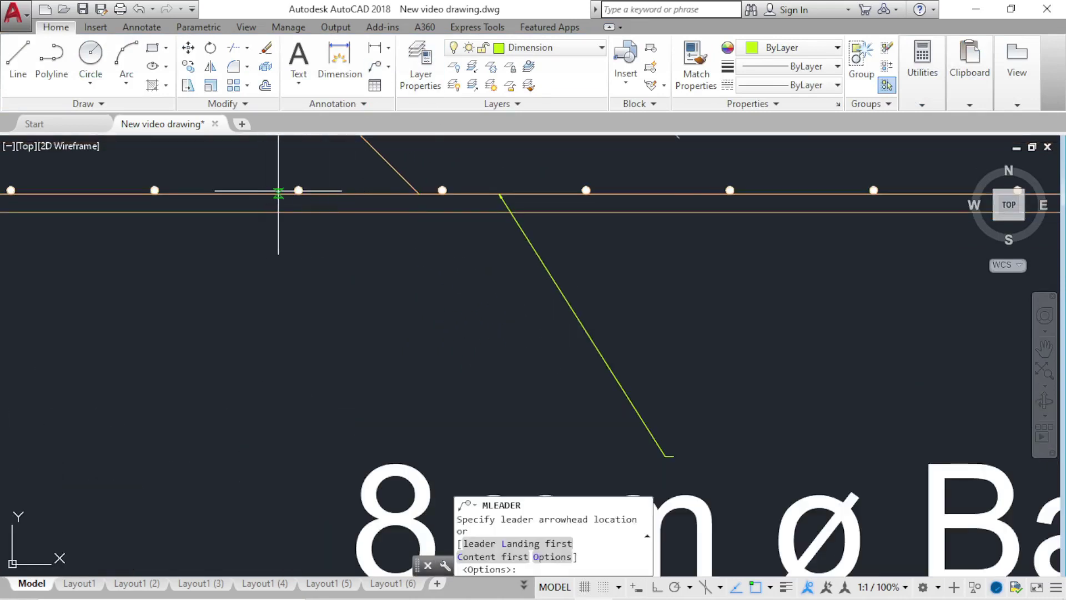
pyautogui.scroll(3, 286, 196)
pyautogui.click(333, 185)
pyautogui.scroll(-2, 389, 222)
pyautogui.scroll(-1, 614, 357)
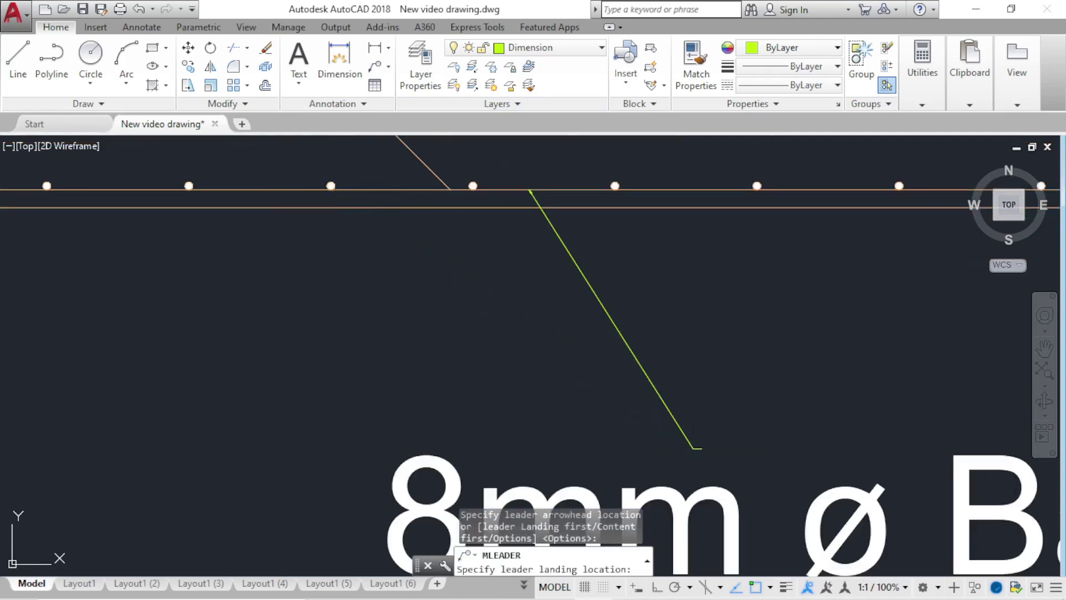
pyautogui.click(701, 448)
pyautogui.click(778, 381)
pyautogui.scroll(-5, 430, 371)
pyautogui.moveTo(430, 371); pyautogui.dragTo(316, 386, button='middle')
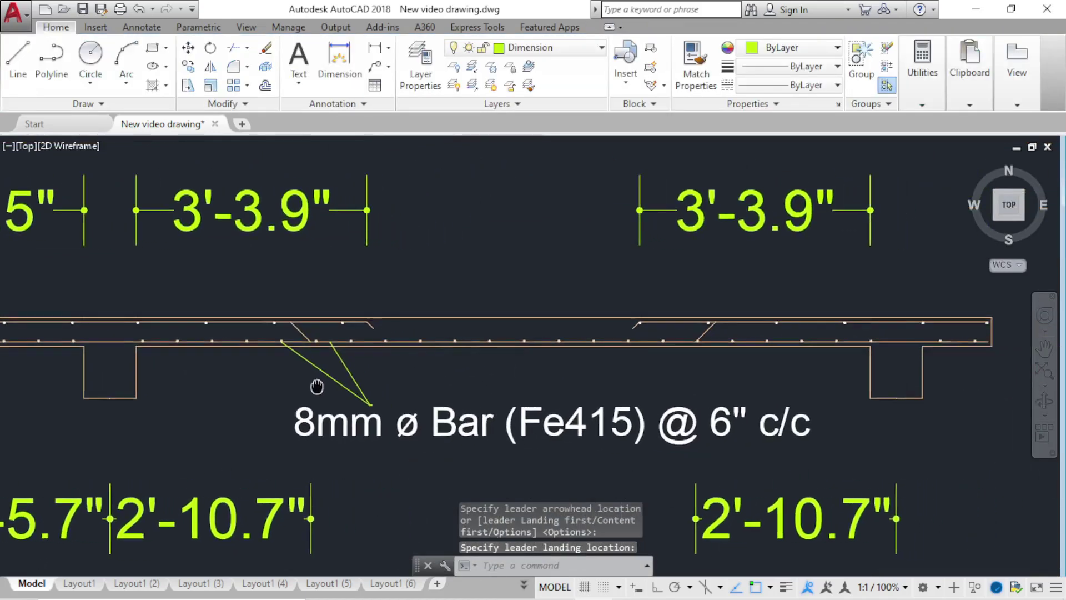
pyautogui.scroll(3, 309, 344)
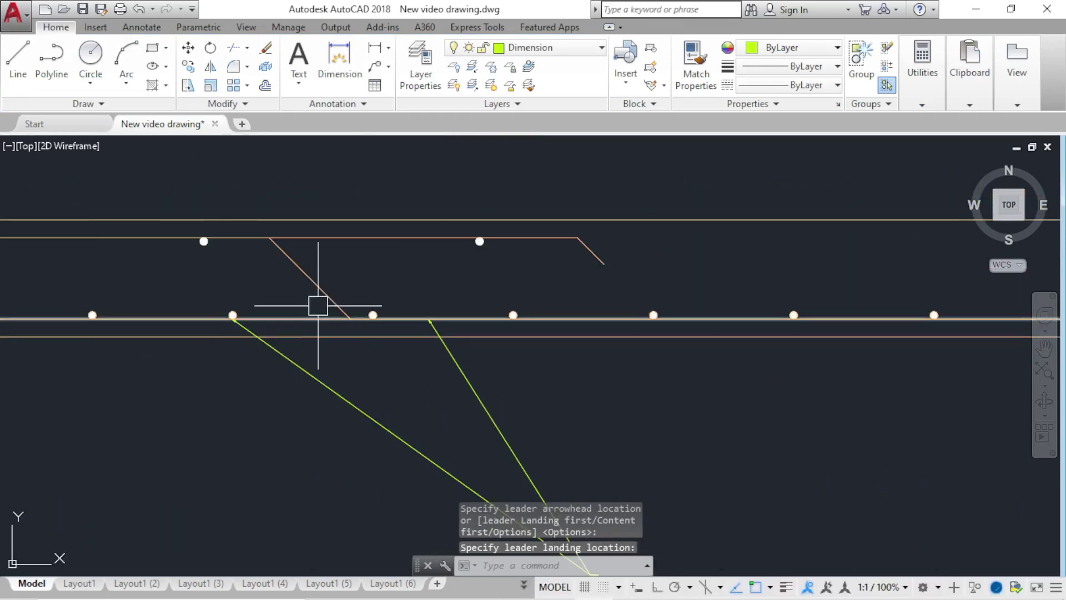
# - Add a third leader from the cranked bar to the label
pyautogui.click(365, 51)
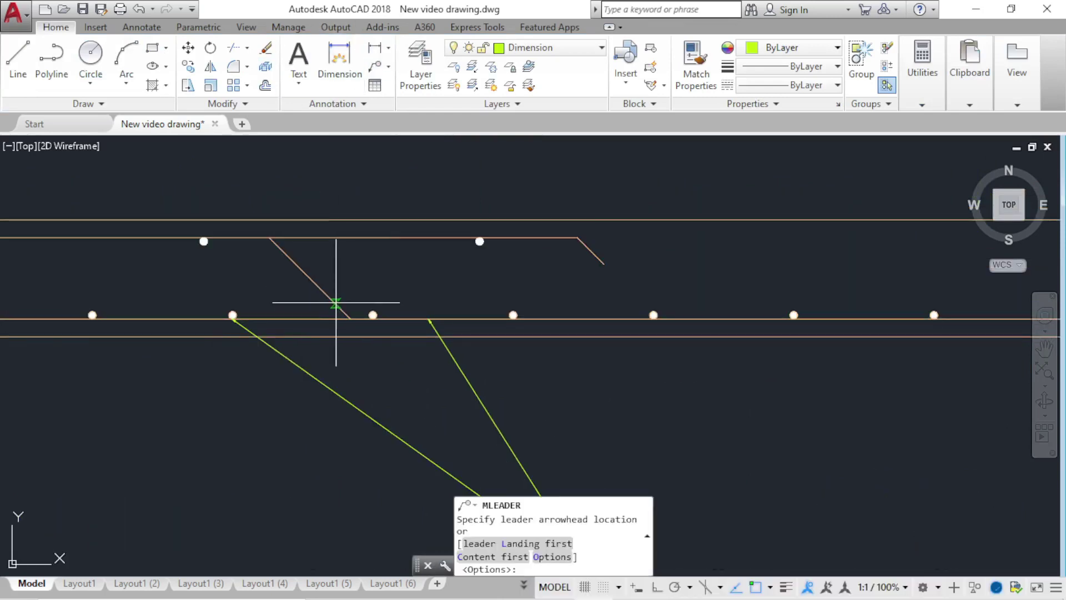
pyautogui.click(336, 302)
pyautogui.scroll(3, 355, 308)
pyautogui.scroll(3, 369, 298)
pyautogui.scroll(2, 422, 299)
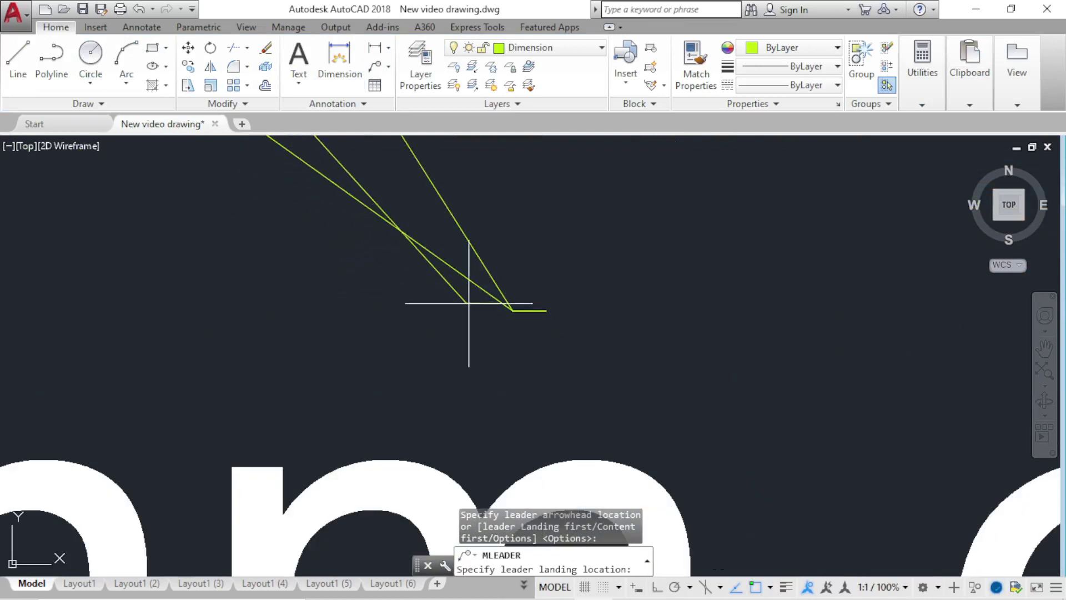
pyautogui.scroll(1, 507, 311)
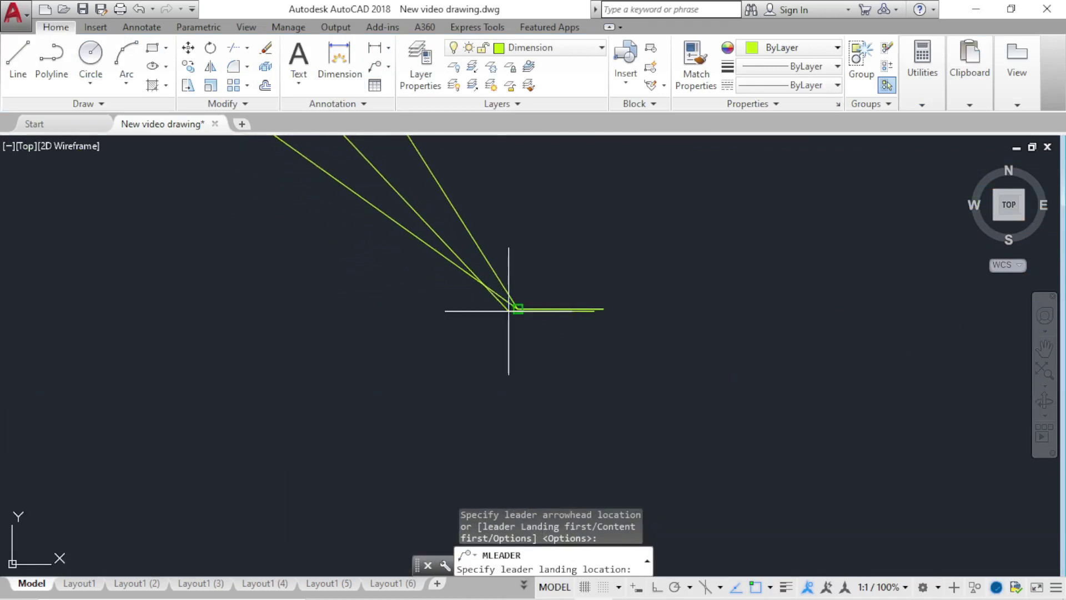
pyautogui.click(603, 308)
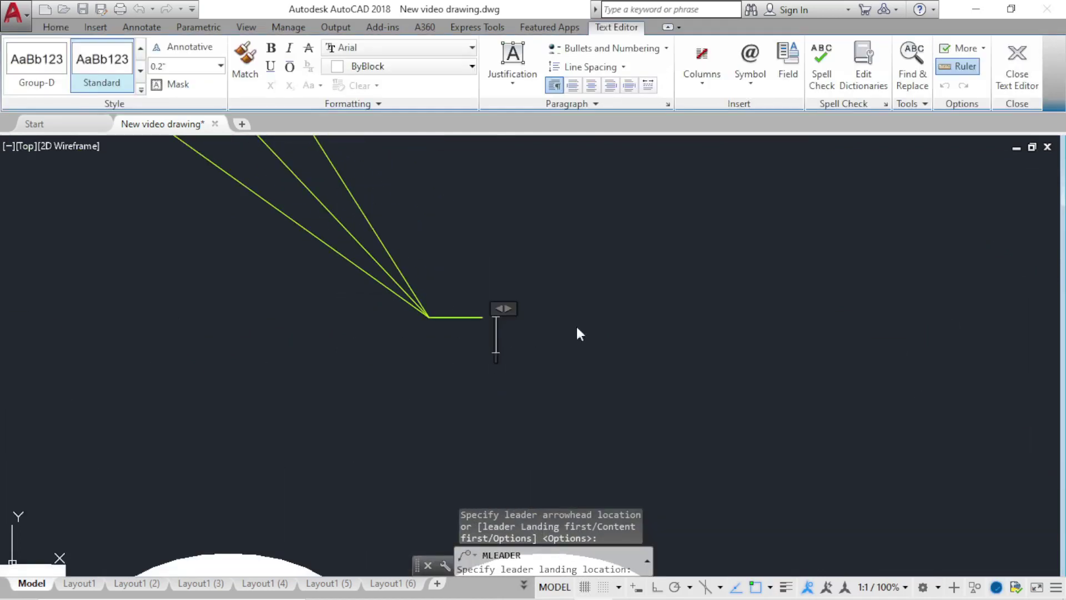
pyautogui.scroll(-2, 698, 389)
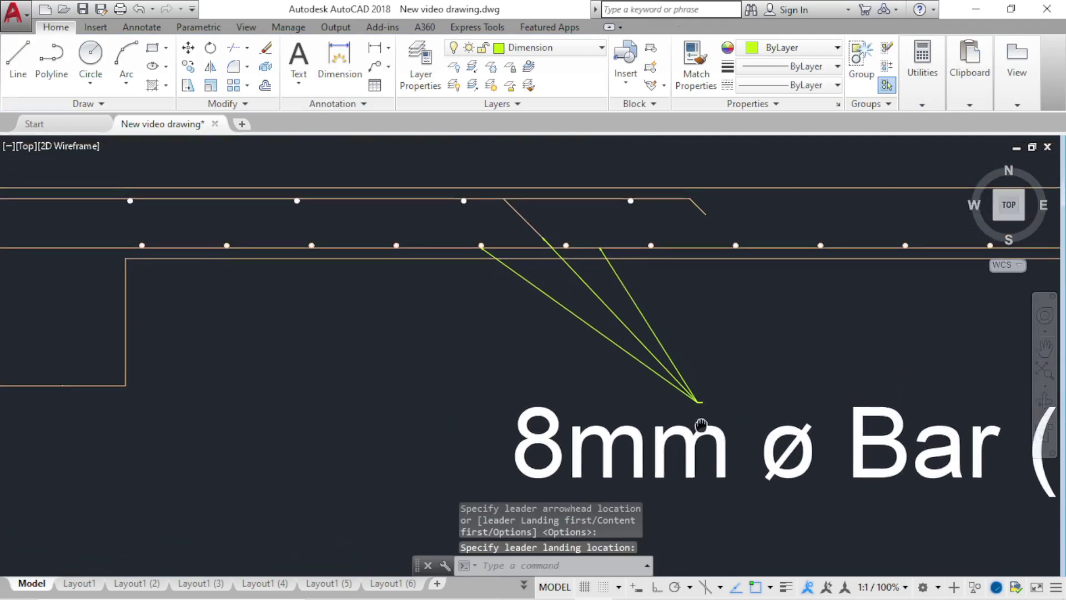
pyautogui.scroll(4, 857, 570)
pyautogui.scroll(-2, 537, 352)
pyautogui.scroll(3, 547, 297)
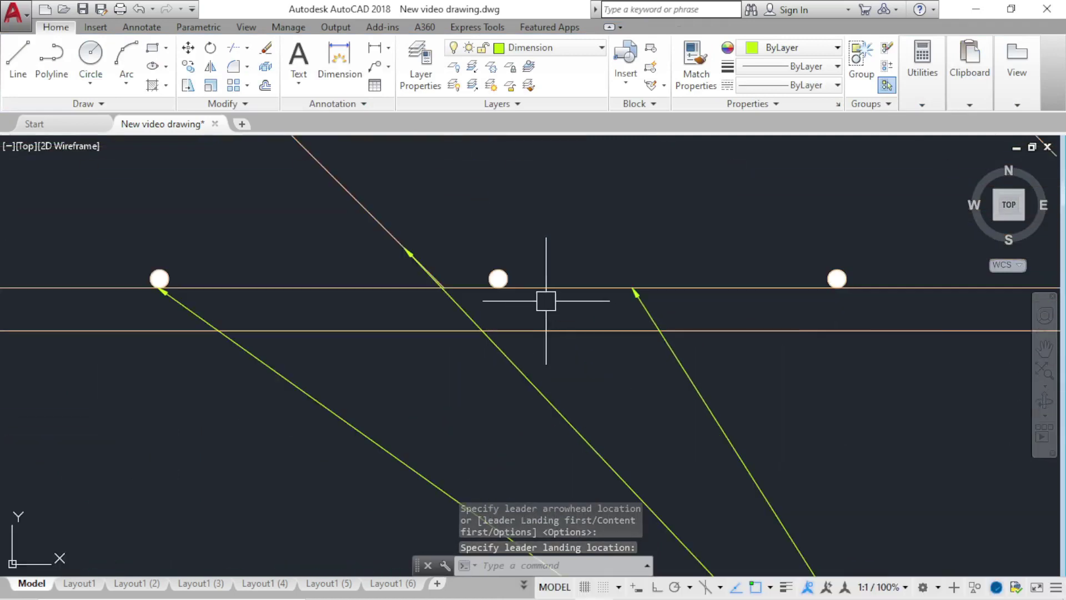
pyautogui.scroll(3, 447, 296)
pyautogui.scroll(-4, 435, 277)
pyautogui.scroll(-2, 376, 267)
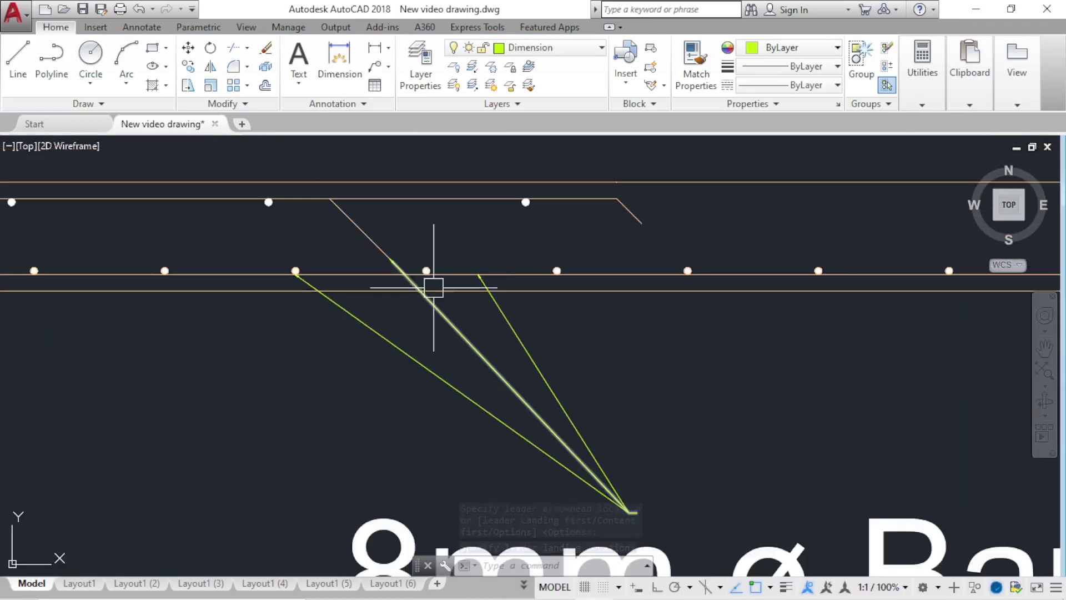
pyautogui.scroll(-1, 431, 286)
pyautogui.moveTo(597, 338); pyautogui.dragTo(431, 246, button='middle')
pyautogui.scroll(-3, 544, 360)
pyautogui.scroll(-2, 598, 388)
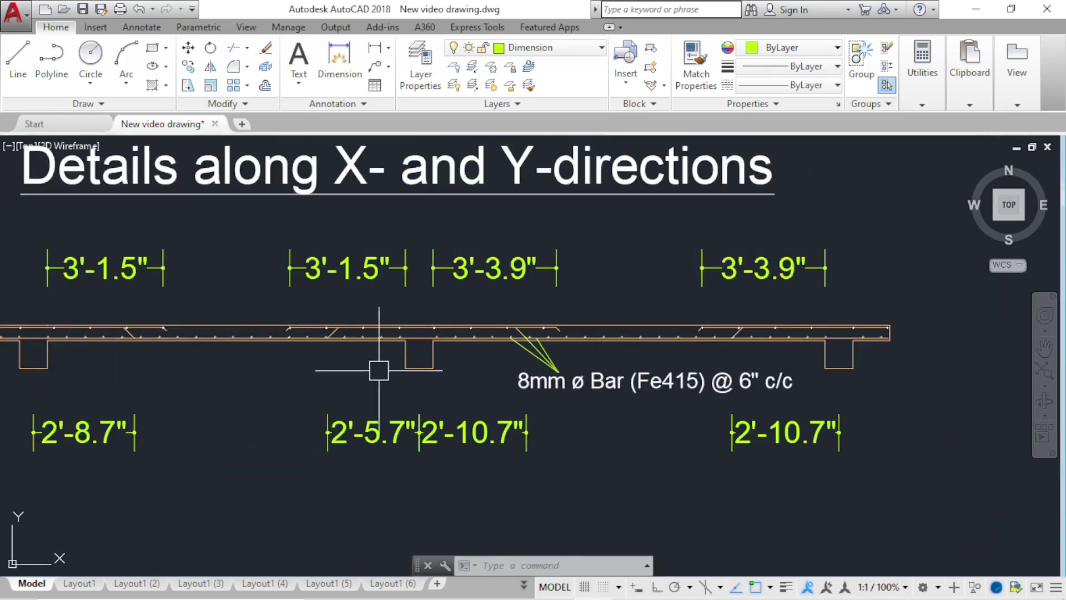
pyautogui.moveTo(378, 369); pyautogui.dragTo(449, 387, button='middle')
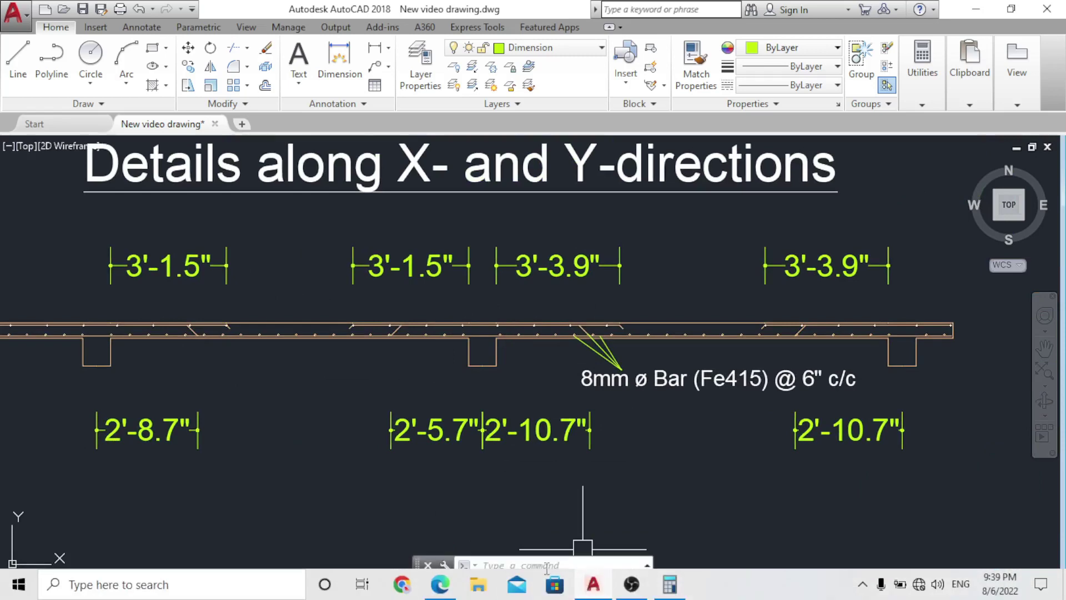
# - Bring up the NBC 205 PDF at page 26 showing the slab L-sections
pyautogui.click(431, 584)
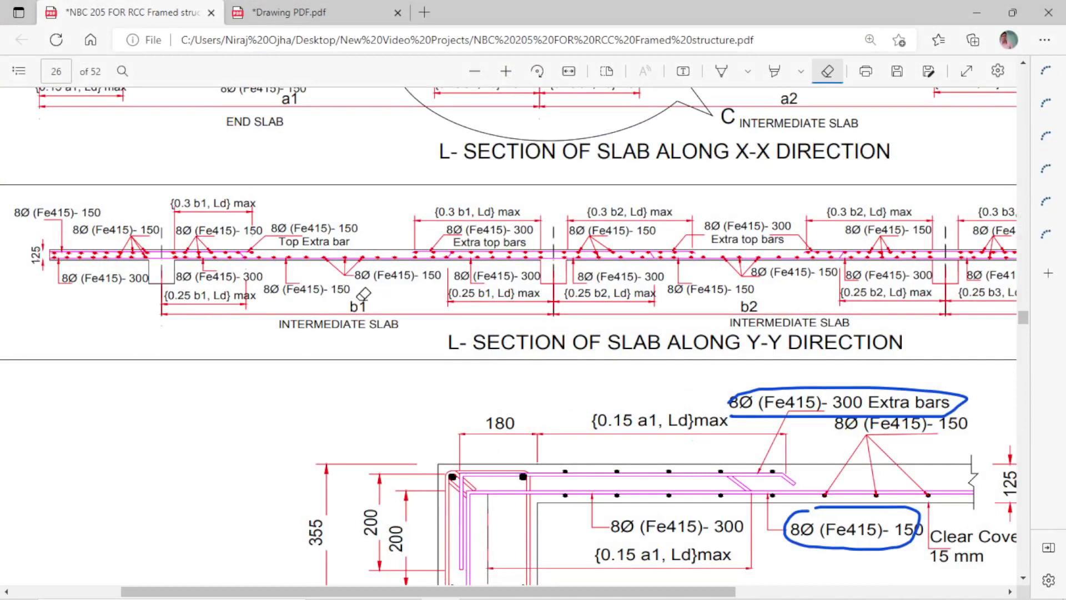
# - Edit the bar label to read 8mm ø(Fe415) -150, dropping 'Bar' and '@ 6" c/c'
pyautogui.click(984, 5)
pyautogui.scroll(2, 640, 421)
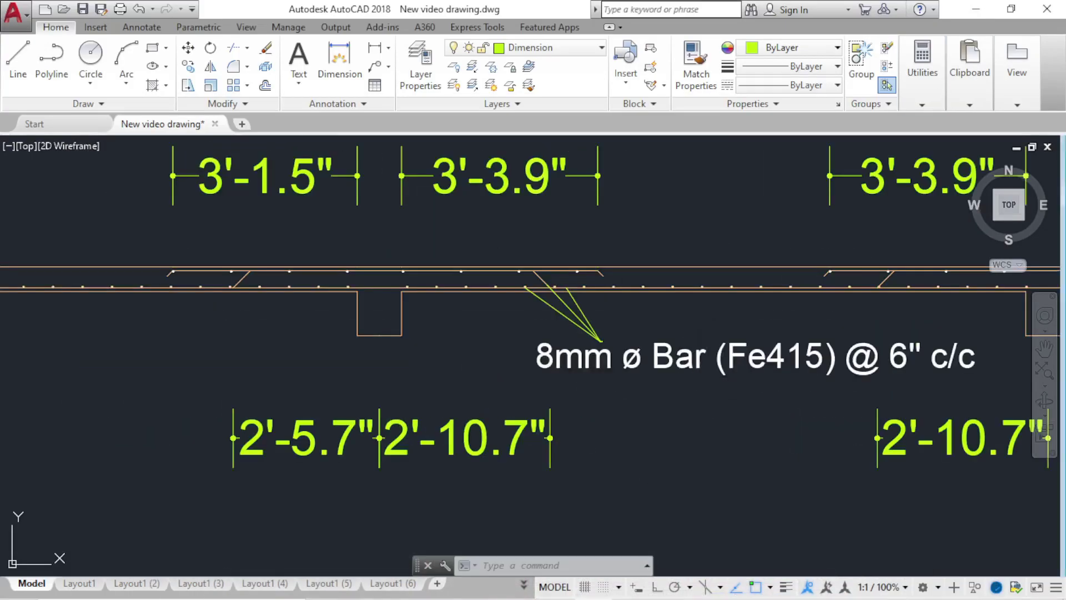
pyautogui.scroll(1, 622, 405)
pyautogui.click(616, 383)
pyautogui.doubleClick(582, 383)
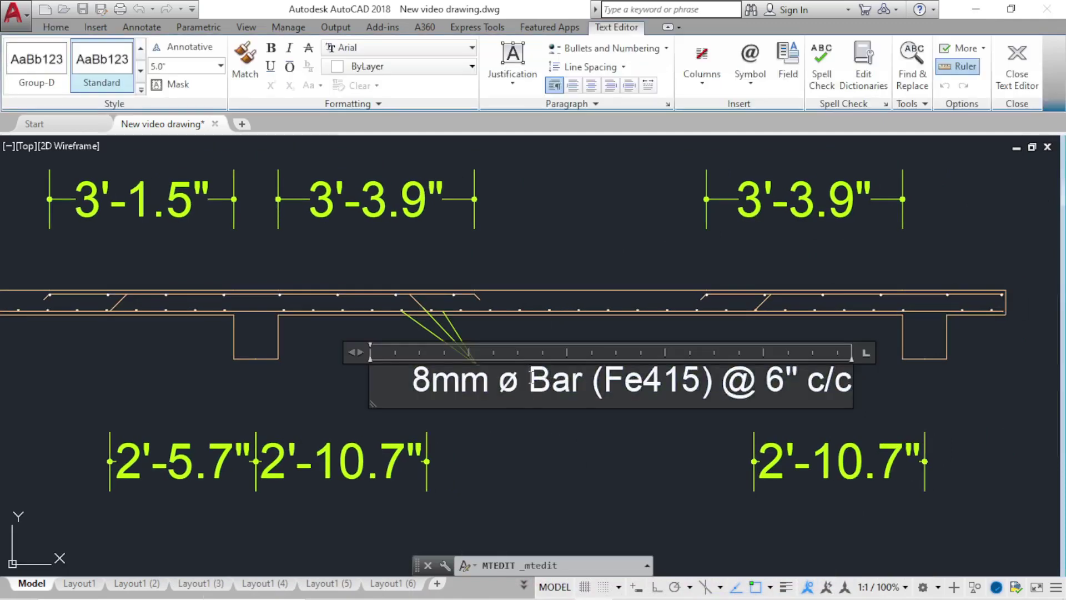
pyautogui.press('Delete')
pyautogui.press('Delete')
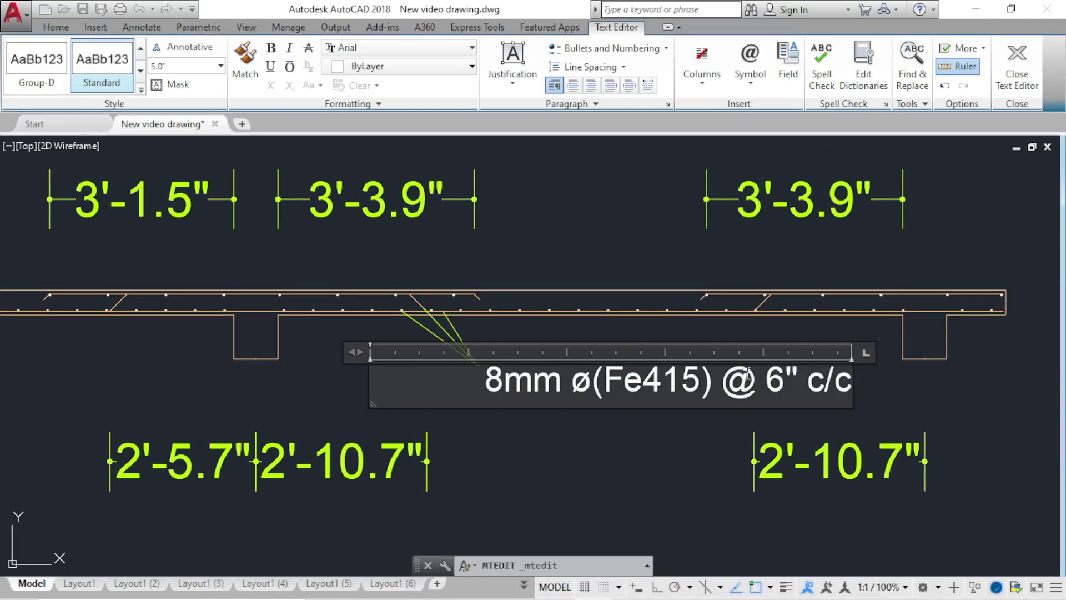
pyautogui.press('Delete')
pyautogui.press('Delete')
pyautogui.press('Delete')
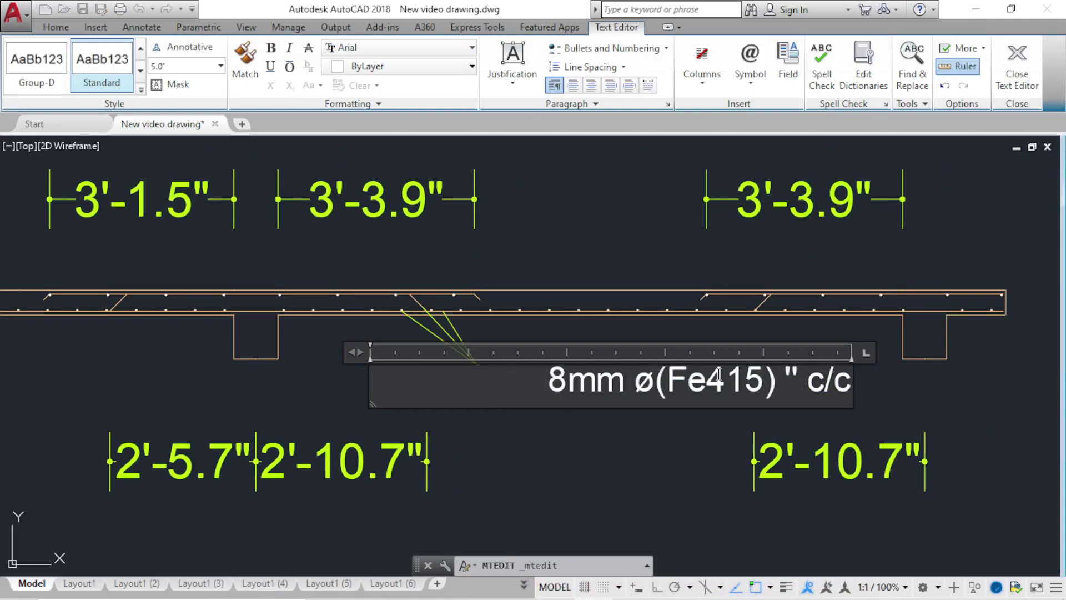
pyautogui.press('Delete')
pyautogui.press('Delete')
pyautogui.press('Delete')
pyautogui.press('Delete')
pyautogui.press('Delete')
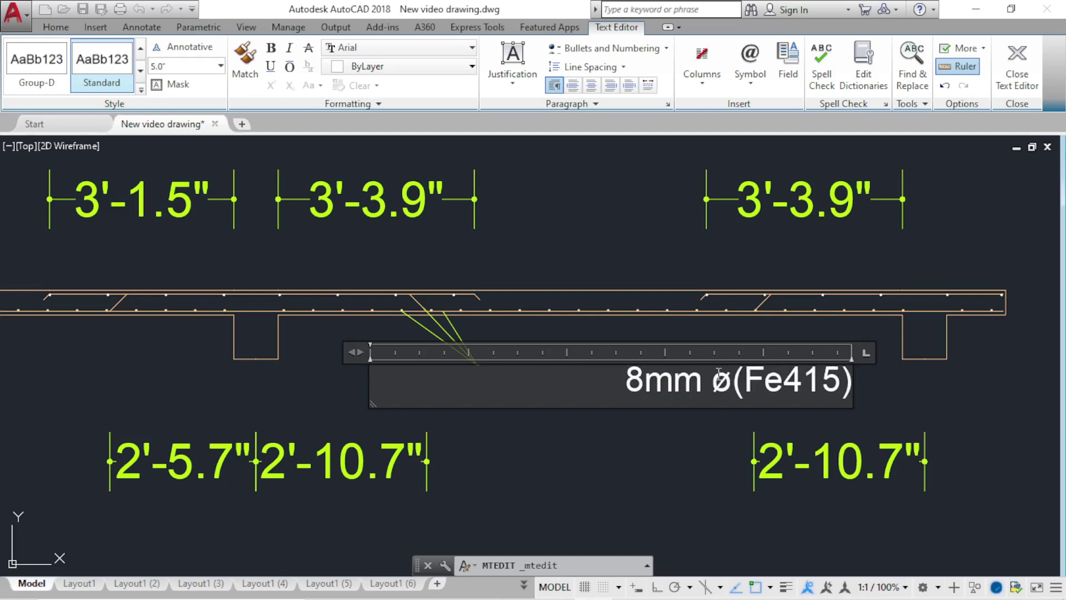
pyautogui.write('-150')
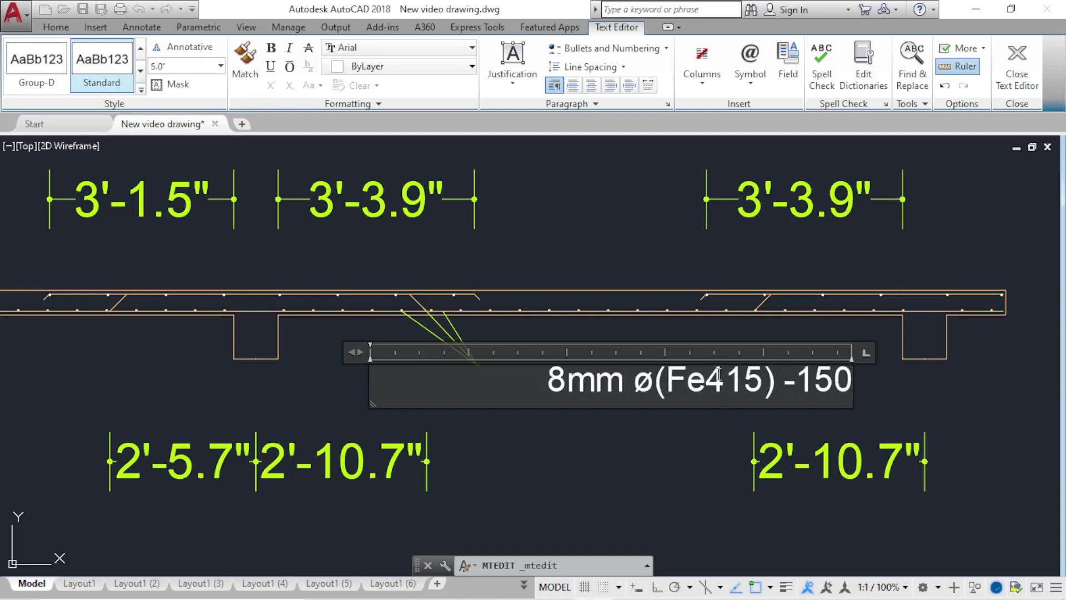
pyautogui.click(853, 383)
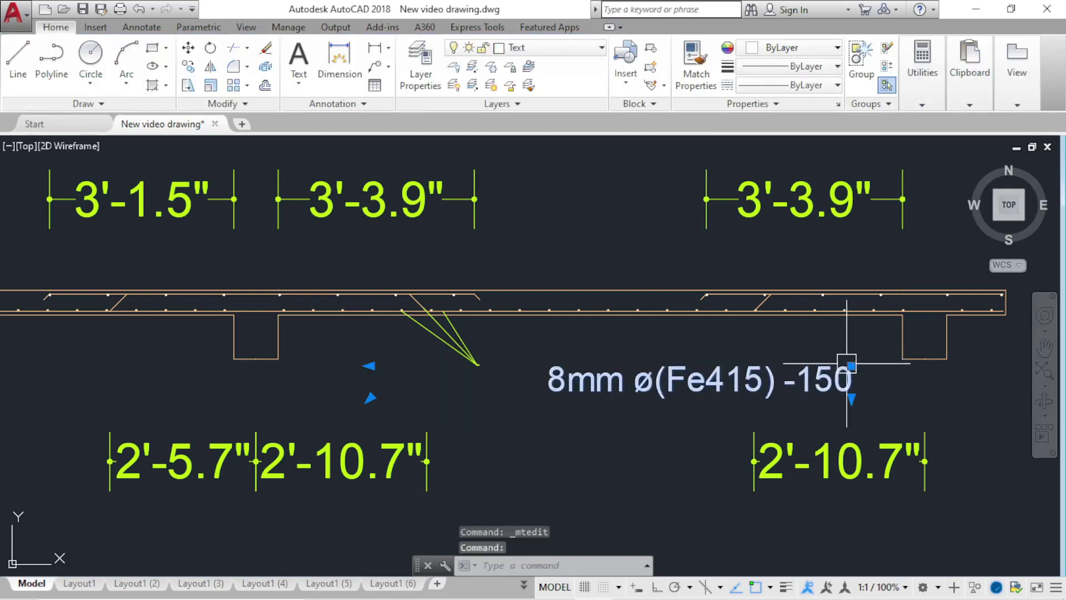
# - Cancel a grip on the label and pan the drawing to the right
pyautogui.click(849, 364)
pyautogui.scroll(2, 888, 355)
pyautogui.scroll(1, 916, 334)
pyautogui.scroll(1, 936, 310)
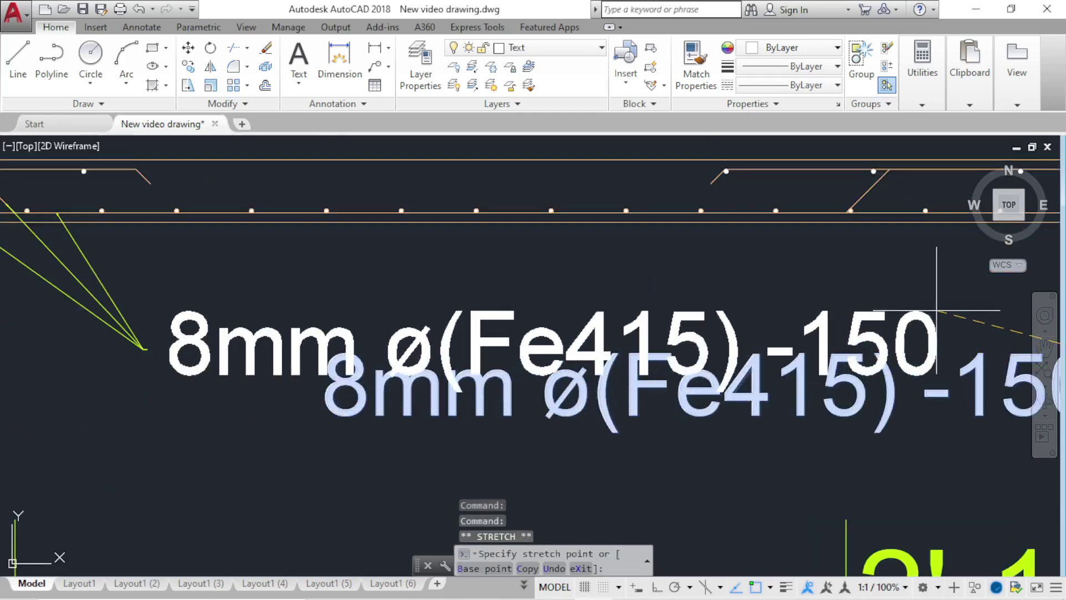
pyautogui.scroll(-1, 937, 310)
pyautogui.scroll(-2, 916, 322)
pyautogui.scroll(-2, 818, 342)
pyautogui.scroll(2, 783, 297)
pyautogui.press('Escape')
pyautogui.press('Escape')
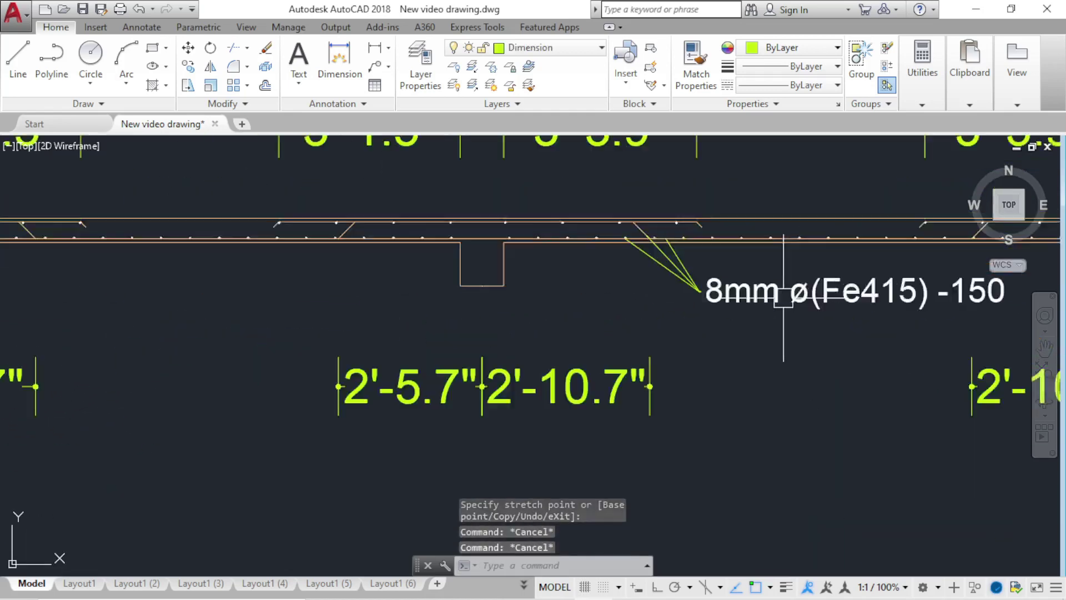
pyautogui.scroll(2, 722, 328)
pyautogui.moveTo(244, 311); pyautogui.dragTo(733, 405, button='middle')
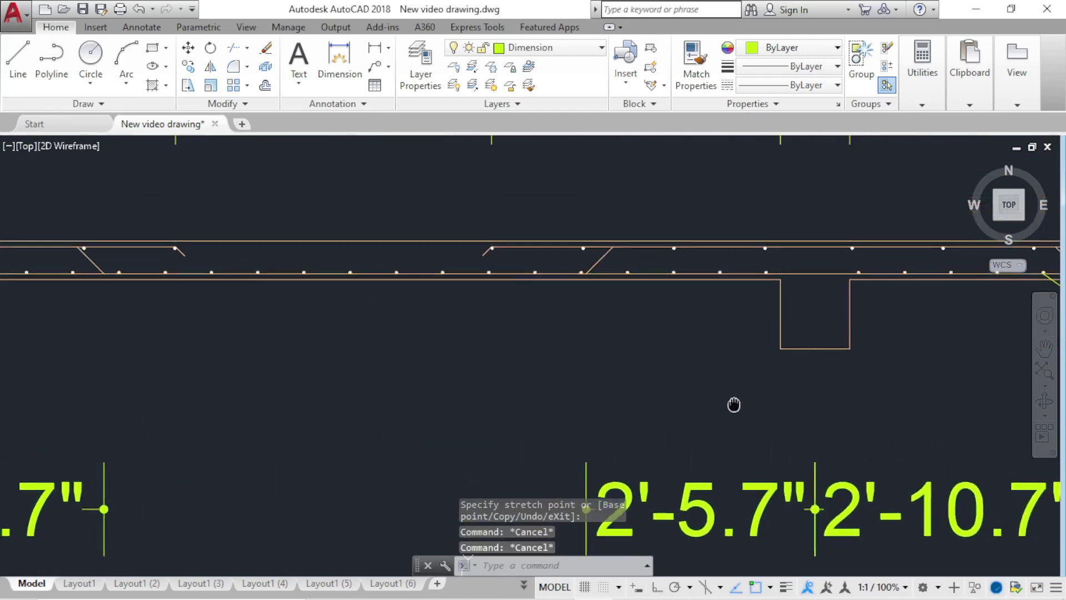
pyautogui.scroll(-4, 590, 369)
pyautogui.scroll(4, 634, 356)
# - Copy the 8mm ø(Fe415) -150 label and its leaders to the slab's right span
pyautogui.moveTo(641, 380); pyautogui.dragTo(305, 286)
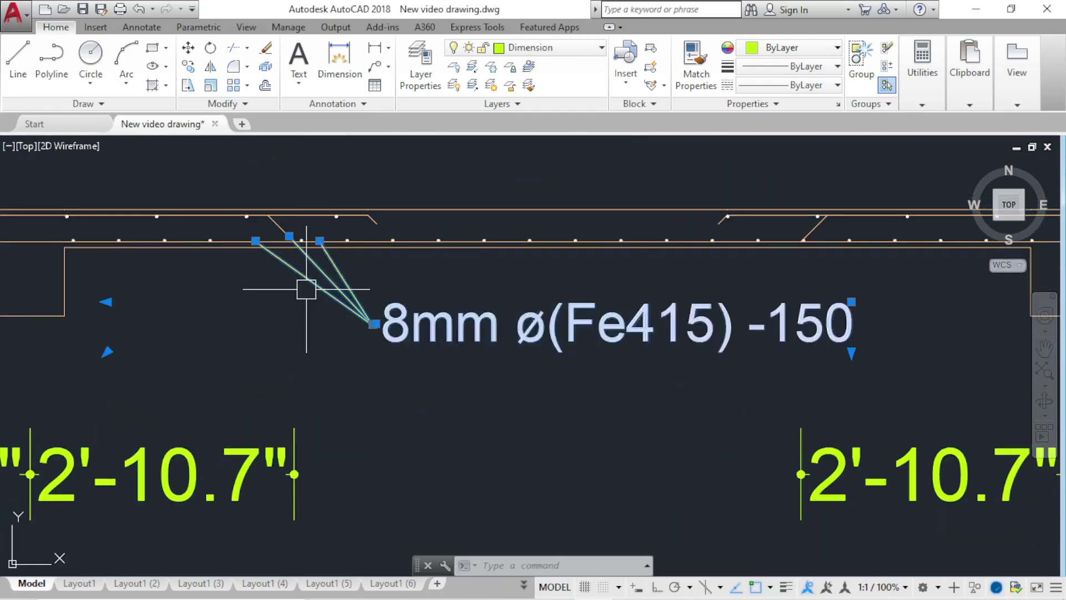
pyautogui.scroll(4, 306, 280)
pyautogui.moveTo(310, 277); pyautogui.dragTo(434, 288, button='middle')
pyautogui.write('cp')
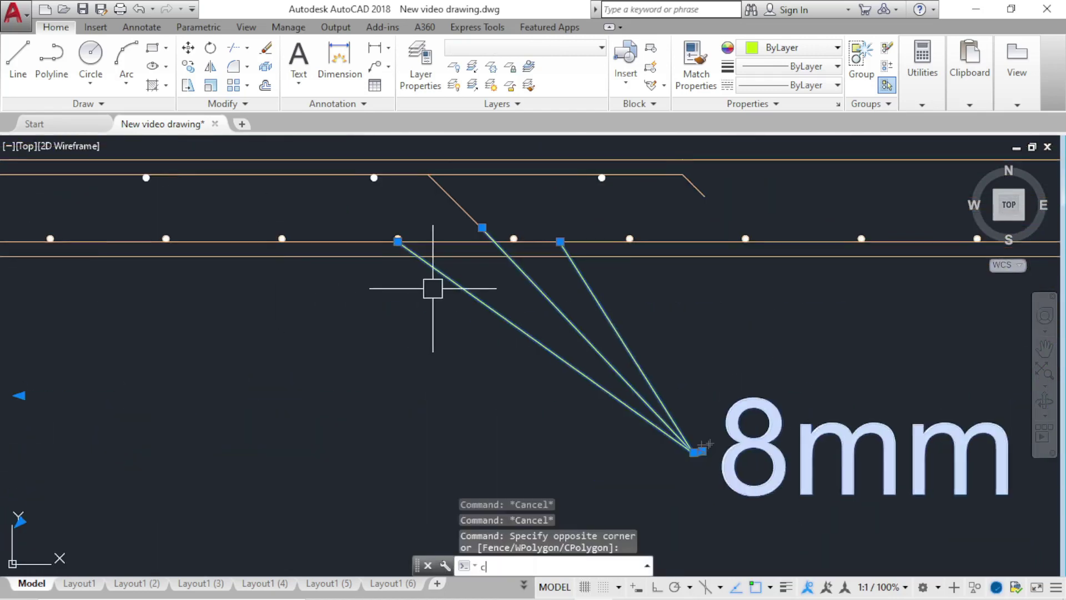
pyautogui.press('Return')
pyautogui.scroll(4, 469, 217)
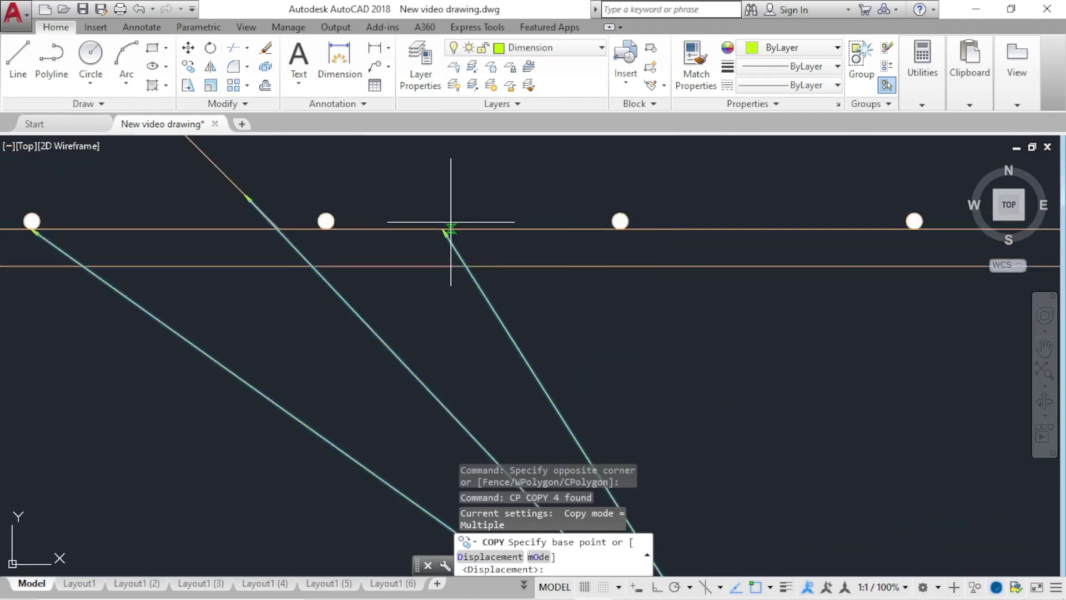
pyautogui.click(449, 224)
pyautogui.scroll(-3, 726, 226)
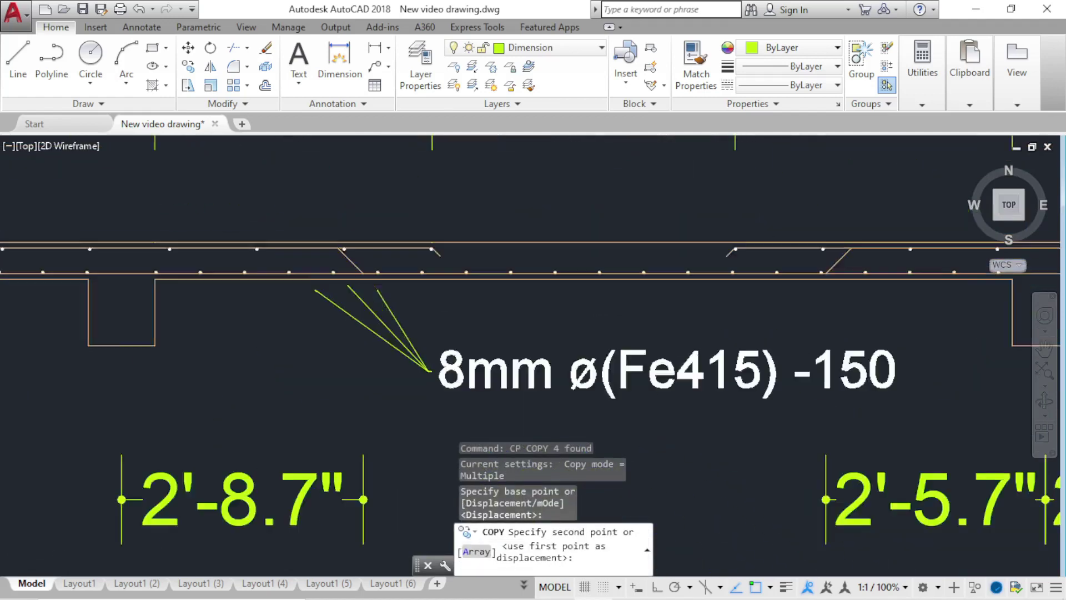
pyautogui.scroll(3, 436, 276)
pyautogui.scroll(6, 436, 276)
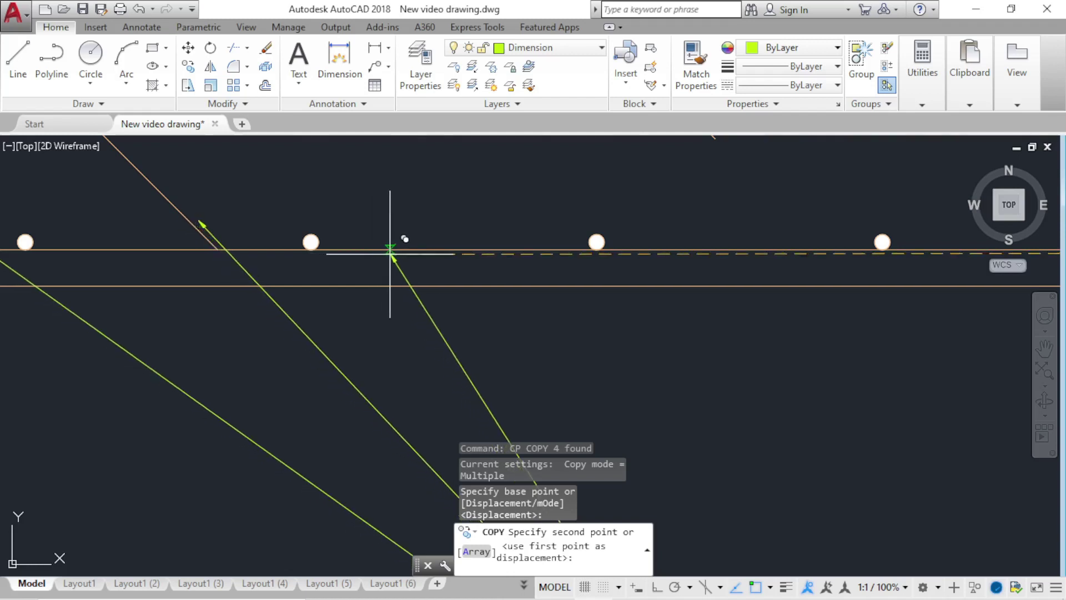
pyautogui.click(428, 250)
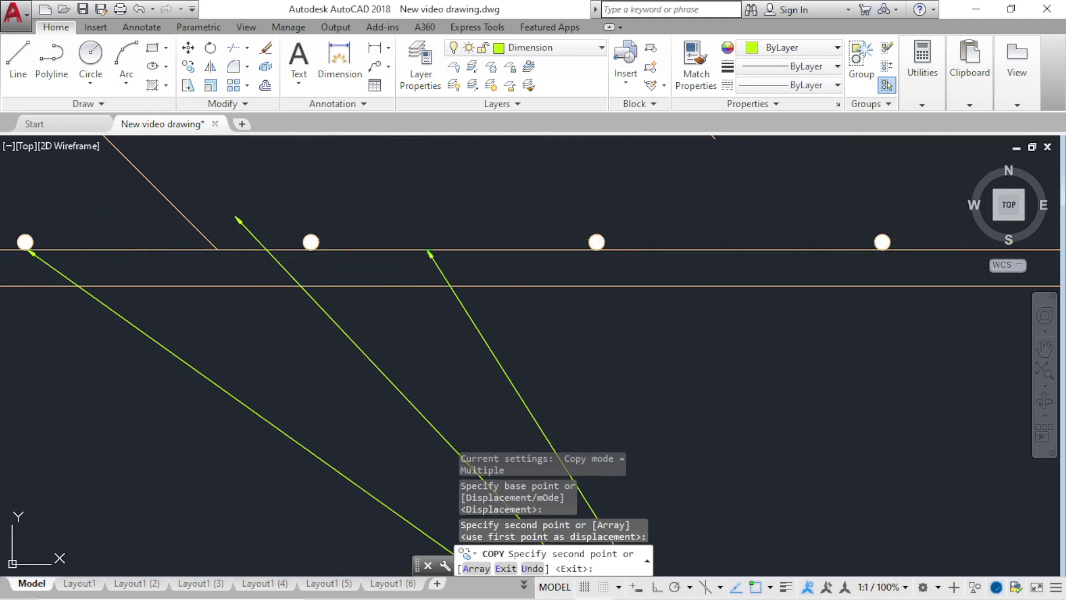
pyautogui.press('Escape')
# - Stretch the copied long diagonal leader's endpoint onto a bottom bar
pyautogui.scroll(2, 310, 231)
pyautogui.click(274, 223)
pyautogui.click(158, 197)
pyautogui.moveTo(193, 226); pyautogui.dragTo(424, 295, button='middle')
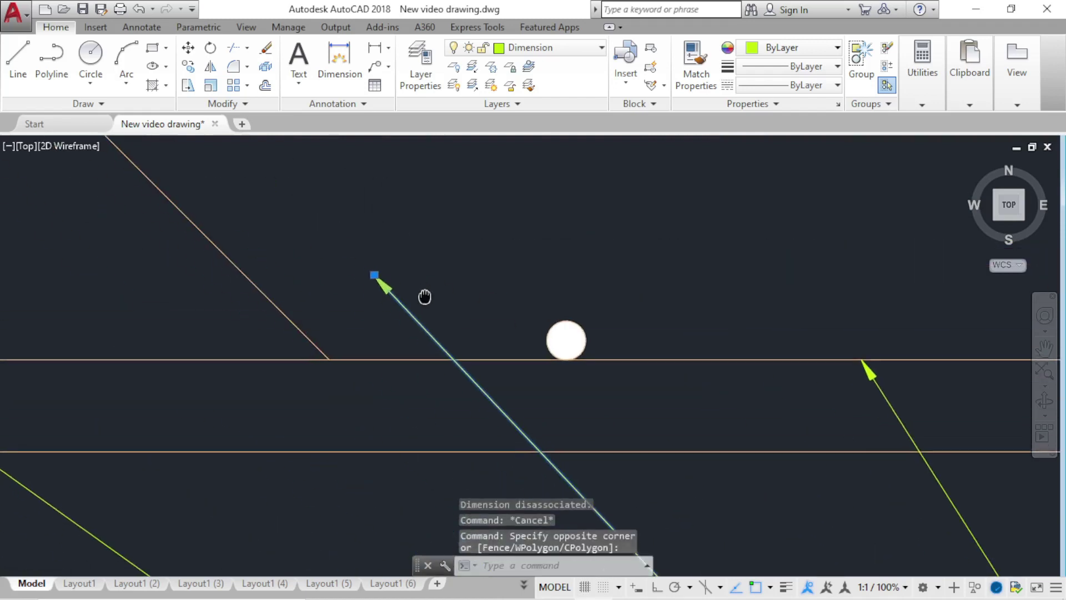
pyautogui.click(375, 276)
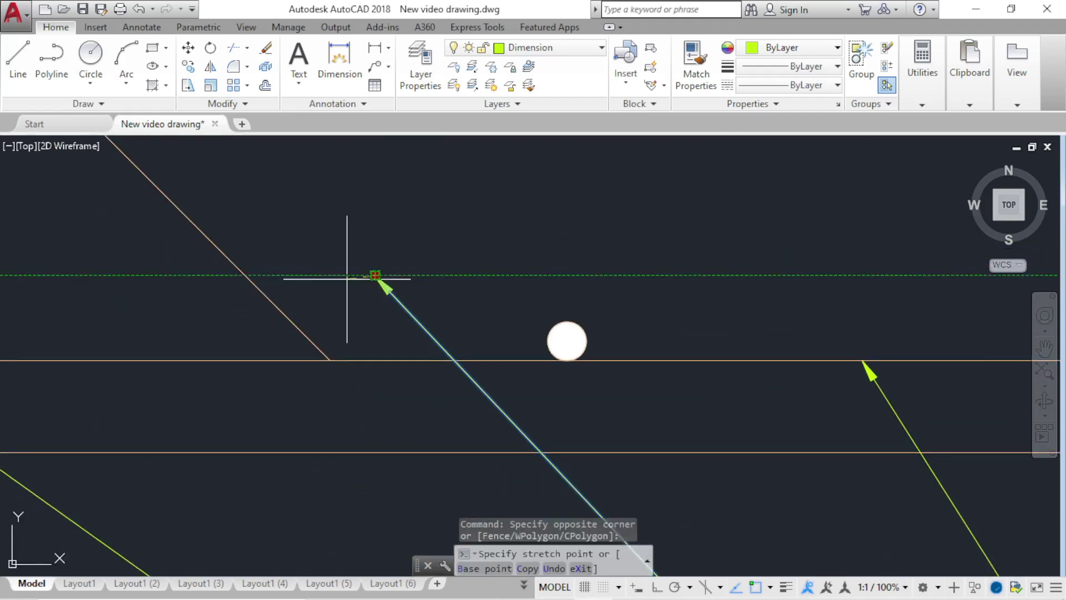
pyautogui.click(286, 314)
pyautogui.scroll(5, 460, 323)
pyautogui.press('Escape')
pyautogui.press('Escape')
pyautogui.scroll(-2, 398, 340)
pyautogui.moveTo(498, 379); pyautogui.dragTo(483, 380, button='middle')
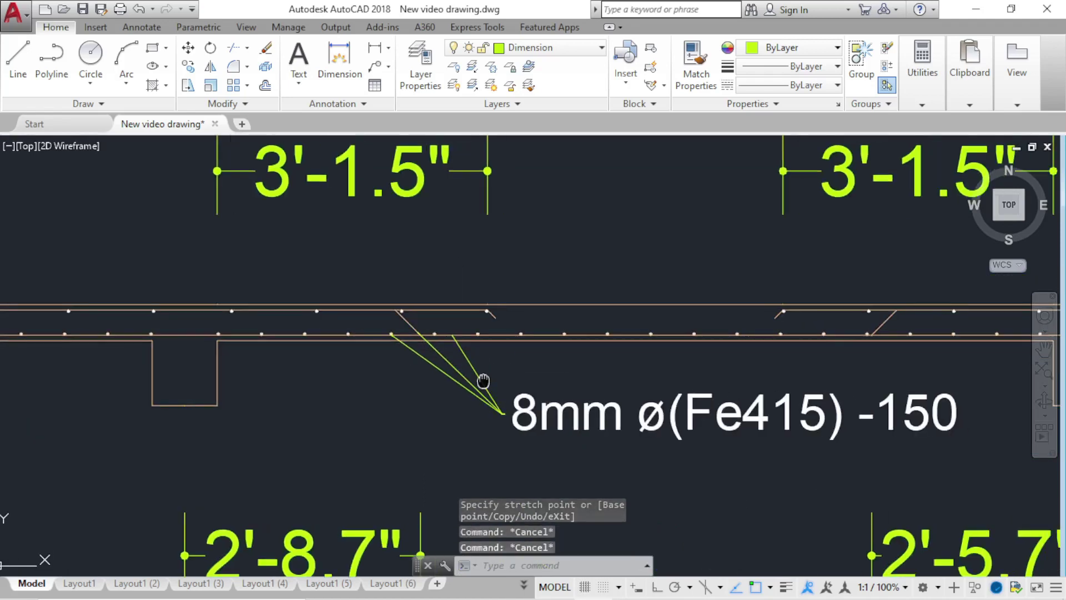
pyautogui.scroll(-5, 483, 380)
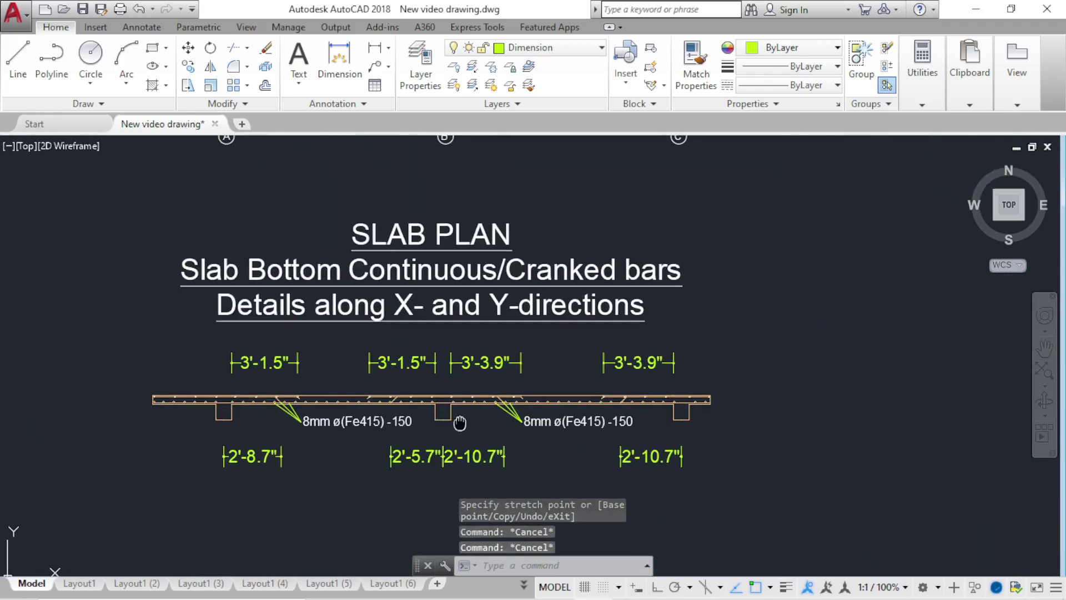
# - Move the slab section with its dimensions and labels lower, below the SLAB PLAN title
pyautogui.moveTo(460, 423); pyautogui.dragTo(466, 463, button='middle')
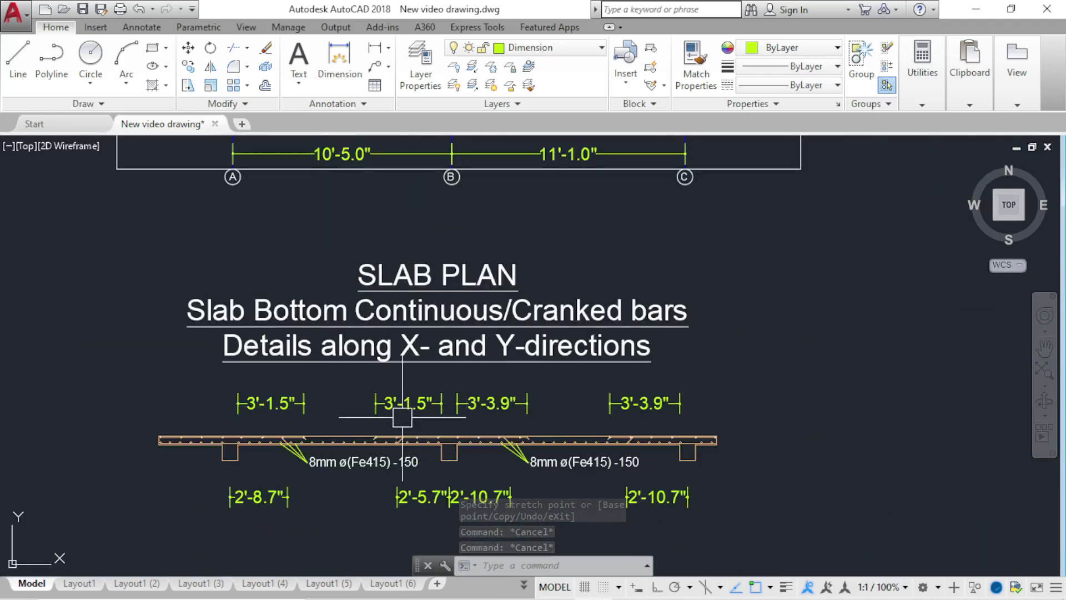
pyautogui.click(178, 392)
pyautogui.scroll(-2, 178, 392)
pyautogui.scroll(-2, 417, 433)
pyautogui.scroll(2, 416, 433)
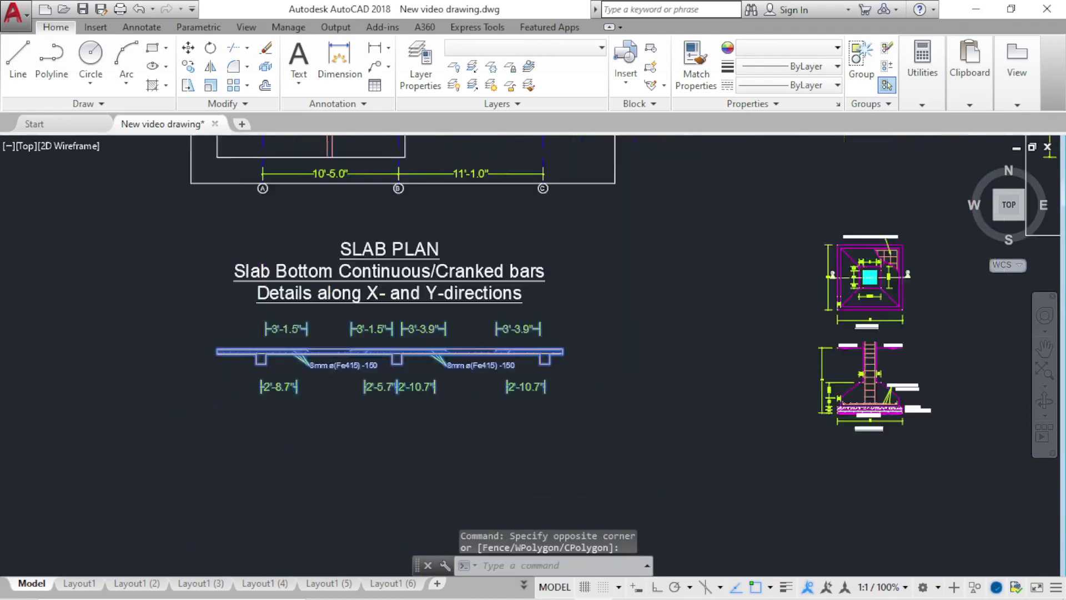
pyautogui.scroll(3, 417, 433)
pyautogui.write('m')
pyautogui.press('Return')
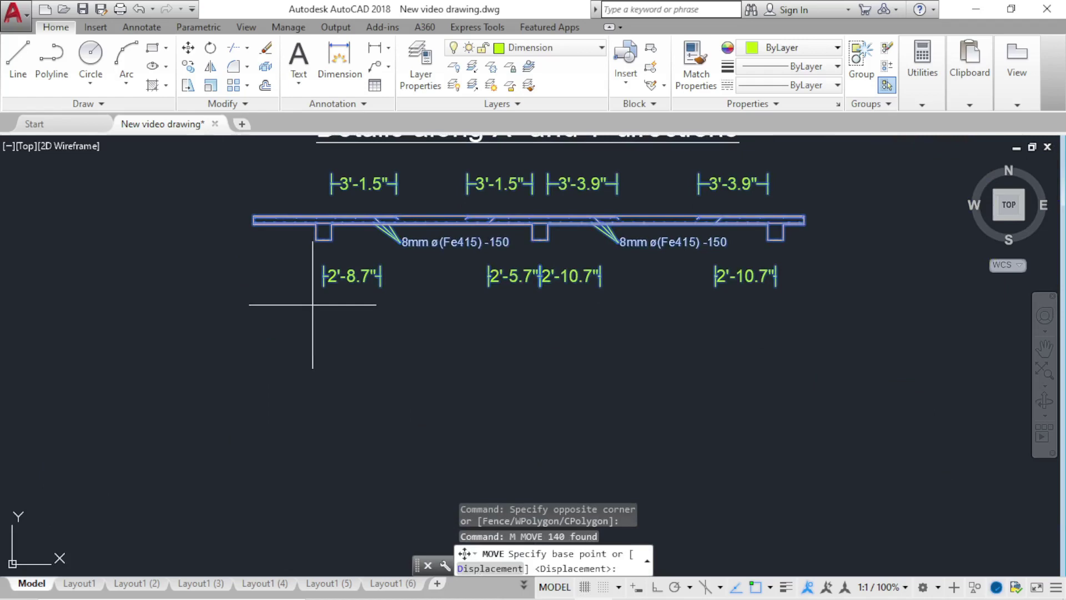
pyautogui.click(311, 286)
pyautogui.click(309, 375)
pyautogui.press('Escape')
pyautogui.press('Escape')
# - Check the 8mm ø(Fe415) -150 label in its editor without changes, then pan over the top bars
pyautogui.scroll(-4, 325, 411)
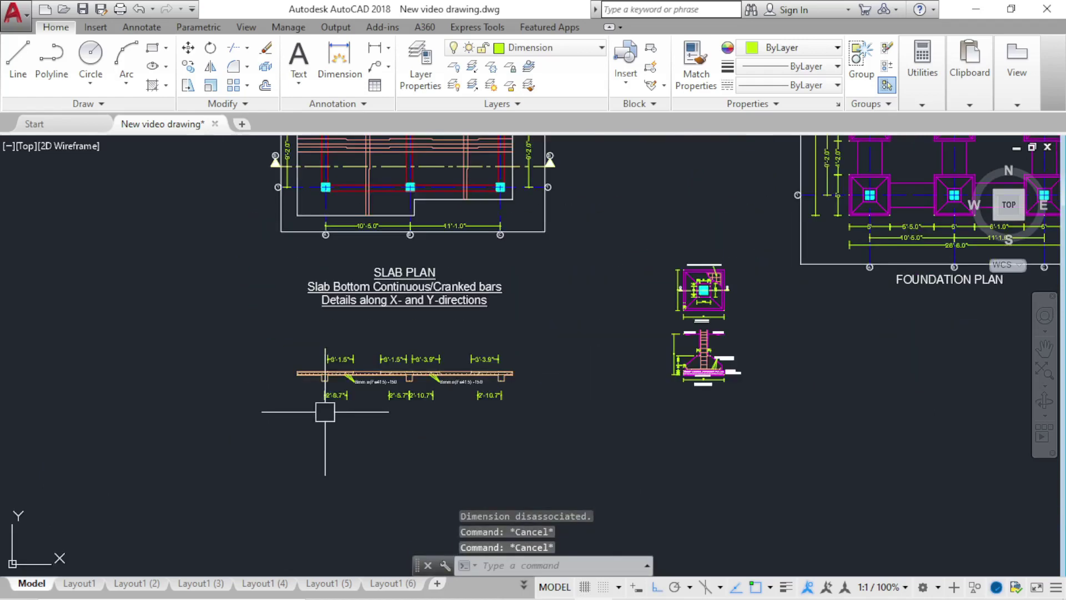
pyautogui.scroll(1, 325, 412)
pyautogui.scroll(5, 316, 396)
pyautogui.scroll(1, 305, 372)
pyautogui.scroll(3, 292, 346)
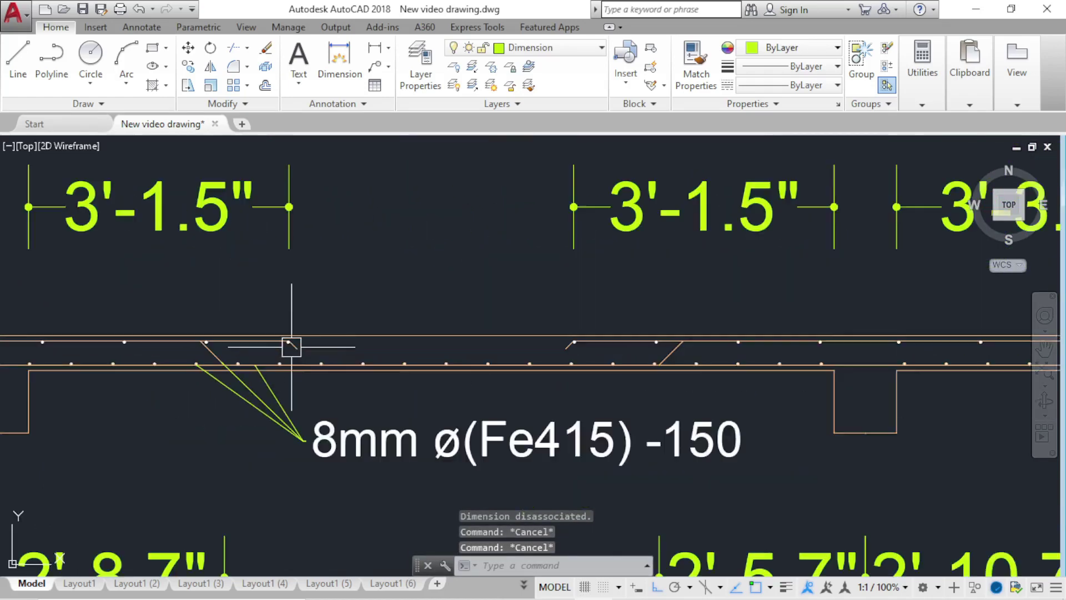
pyautogui.moveTo(291, 346); pyautogui.dragTo(414, 356, button='middle')
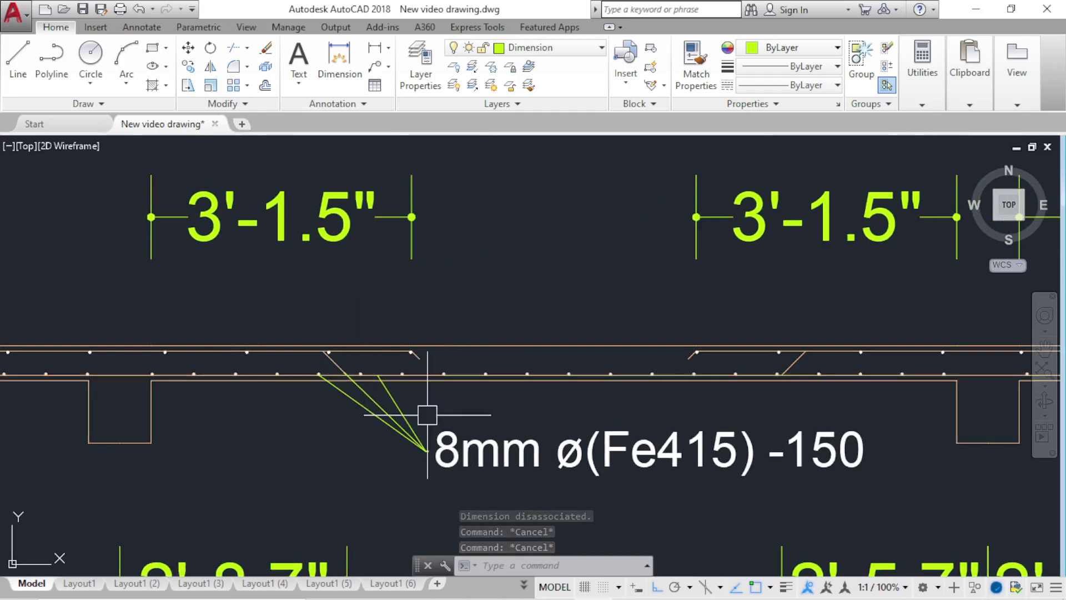
pyautogui.click(626, 447)
pyautogui.doubleClick(632, 454)
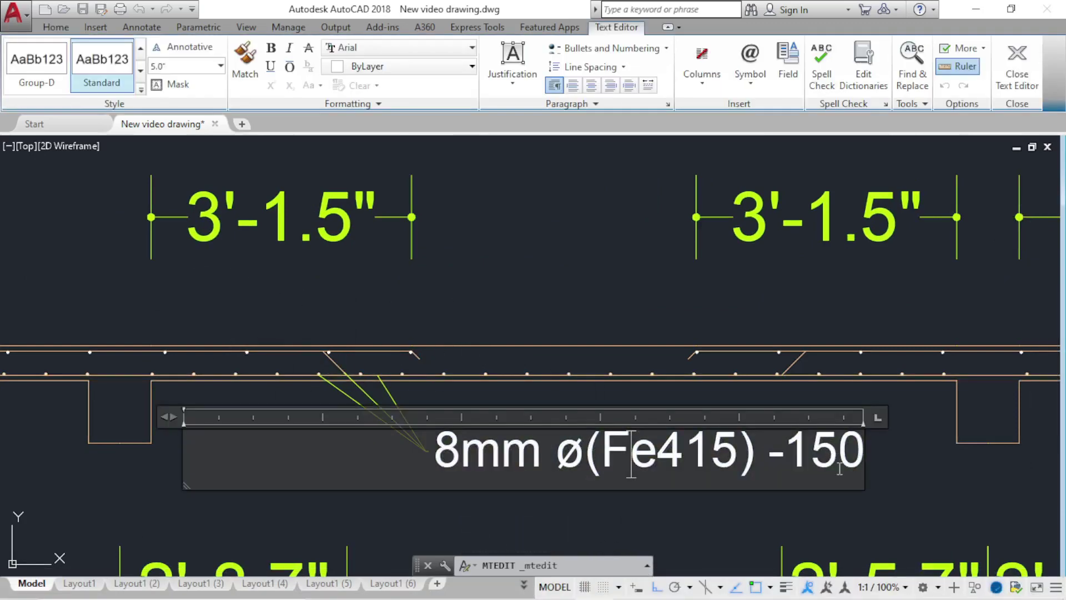
pyautogui.click(428, 408)
pyautogui.scroll(-2, 341, 355)
pyautogui.moveTo(341, 353)
pyautogui.mouseDown(button='middle')
pyautogui.moveTo(341, 414)
pyautogui.moveTo(263, 447)
pyautogui.mouseUp(button='middle')
# - Try a first leader from the left span's top bar with snap on and ortho off, then cancel it
pyautogui.click(376, 68)
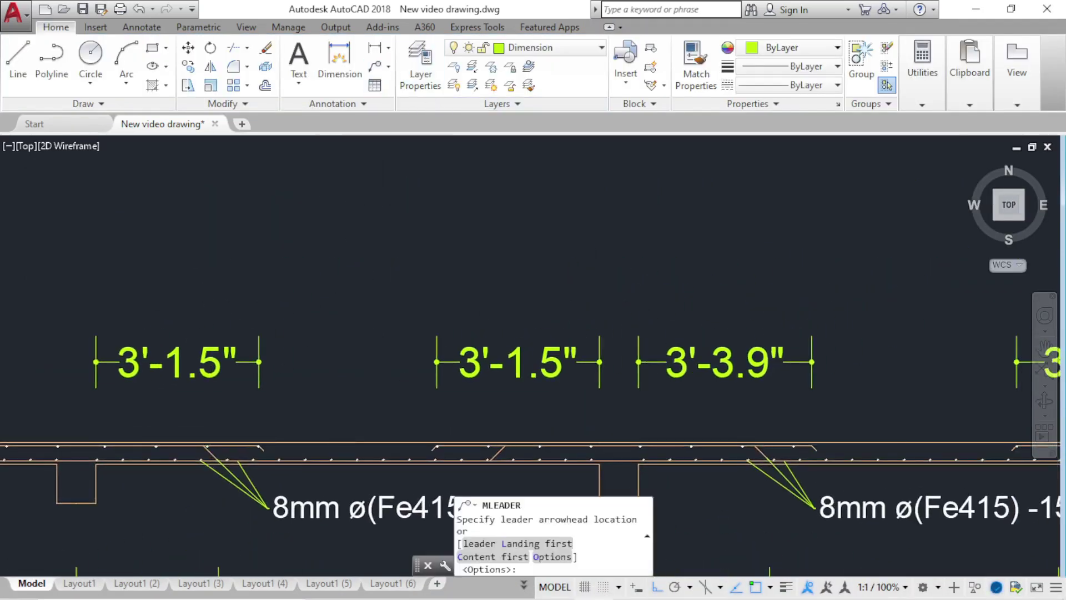
pyautogui.scroll(3, 283, 381)
pyautogui.scroll(3, 190, 433)
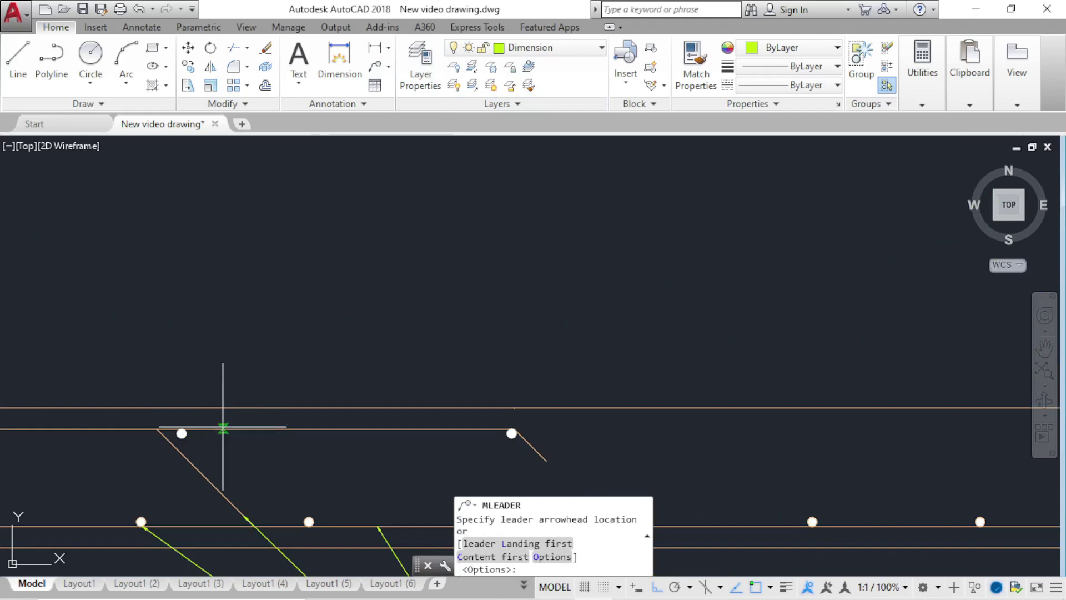
pyautogui.click(222, 428)
pyautogui.scroll(-4, 166, 444)
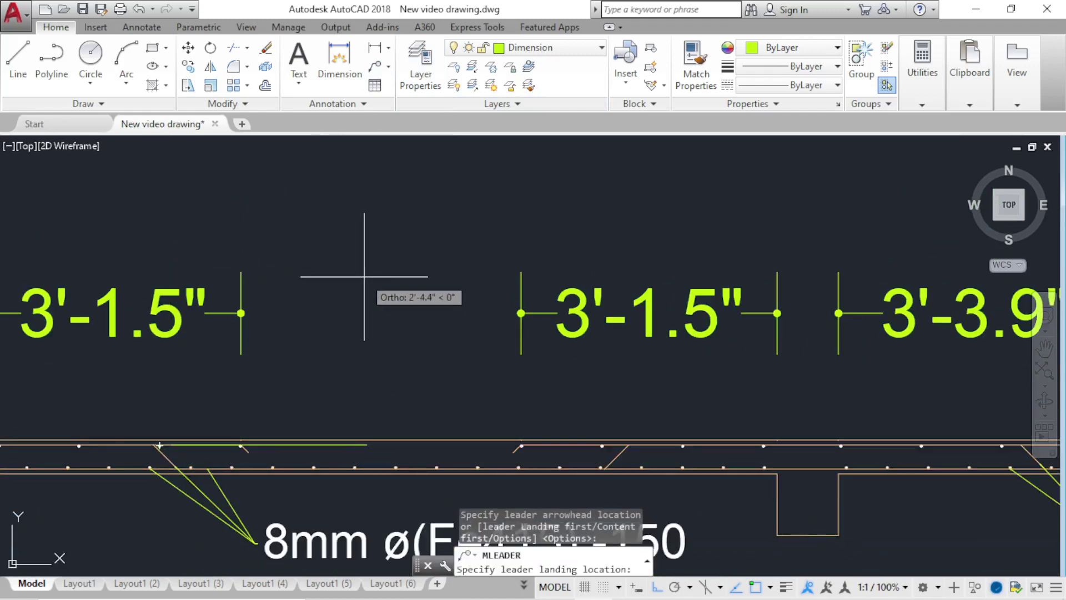
pyautogui.press('F9')
pyautogui.scroll(-4, 364, 276)
pyautogui.scroll(2, 380, 333)
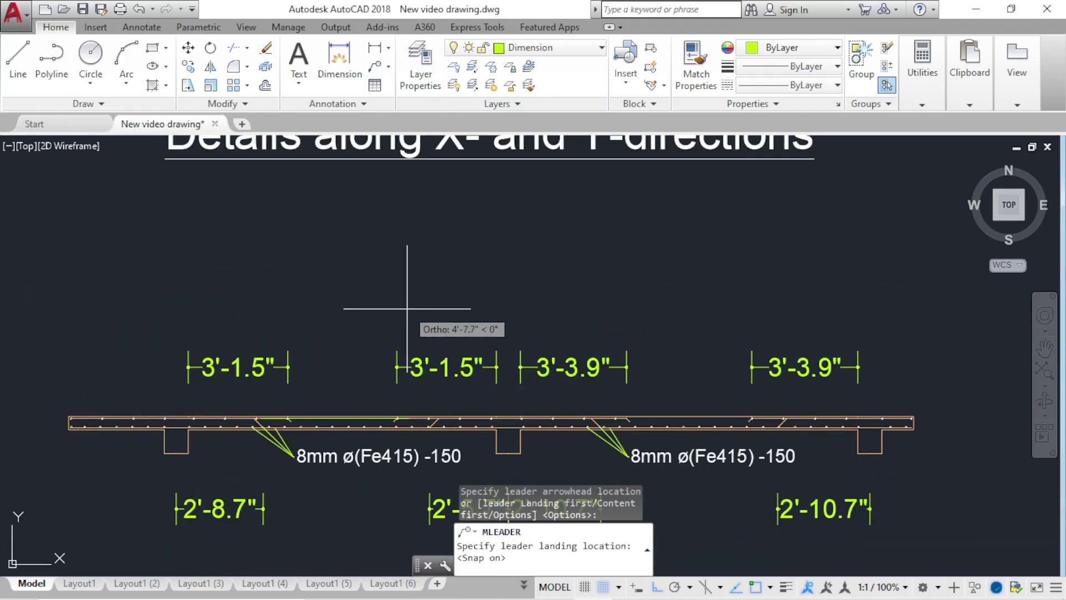
pyautogui.press('F8')
pyautogui.scroll(2, 418, 270)
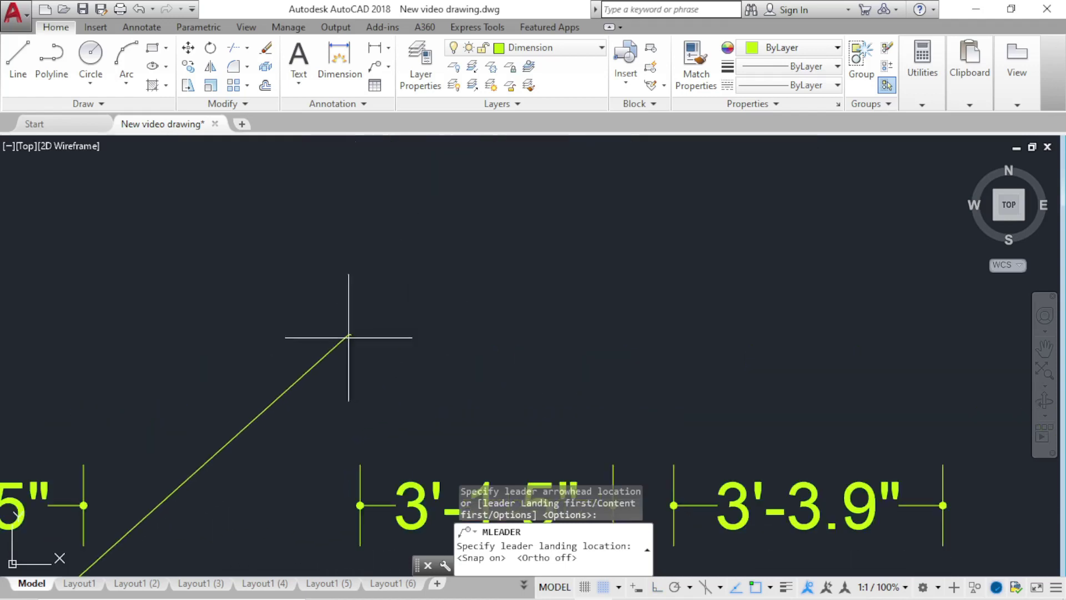
pyautogui.click(301, 365)
pyautogui.scroll(-2, 395, 326)
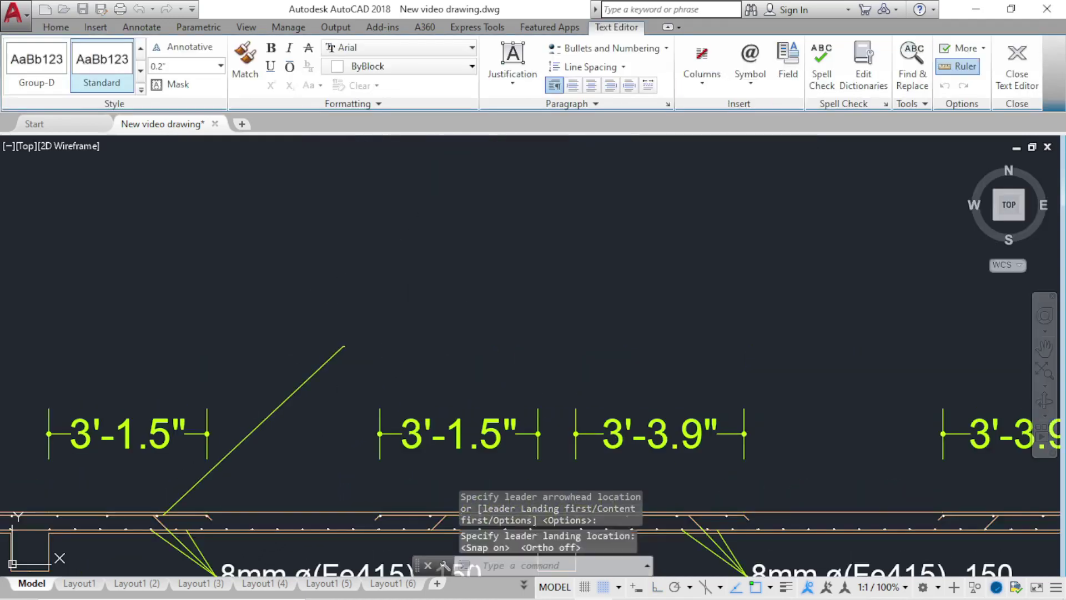
pyautogui.press('Escape')
# - Draw a text-less leader from the left span's top bar to above the slab, then select the -150 label
pyautogui.scroll(2, 135, 532)
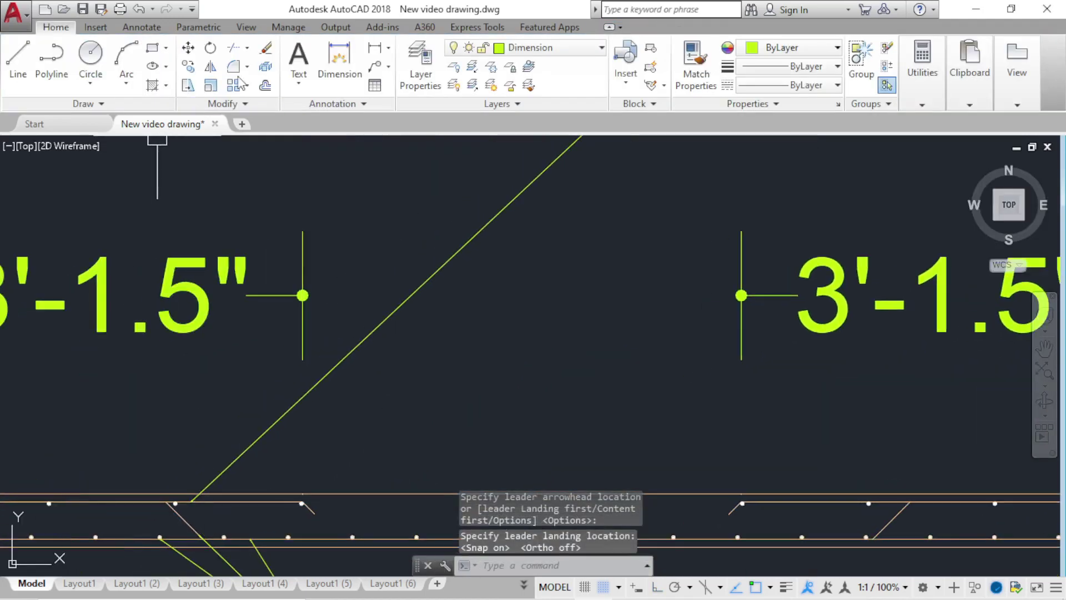
pyautogui.click(375, 69)
pyautogui.scroll(3, 300, 527)
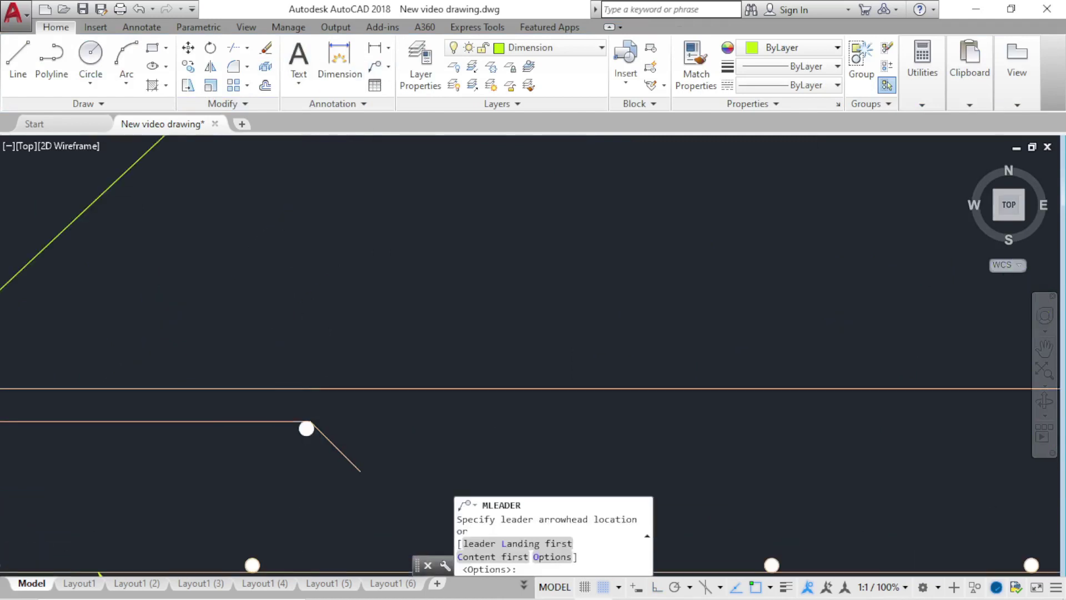
pyautogui.scroll(2, 302, 438)
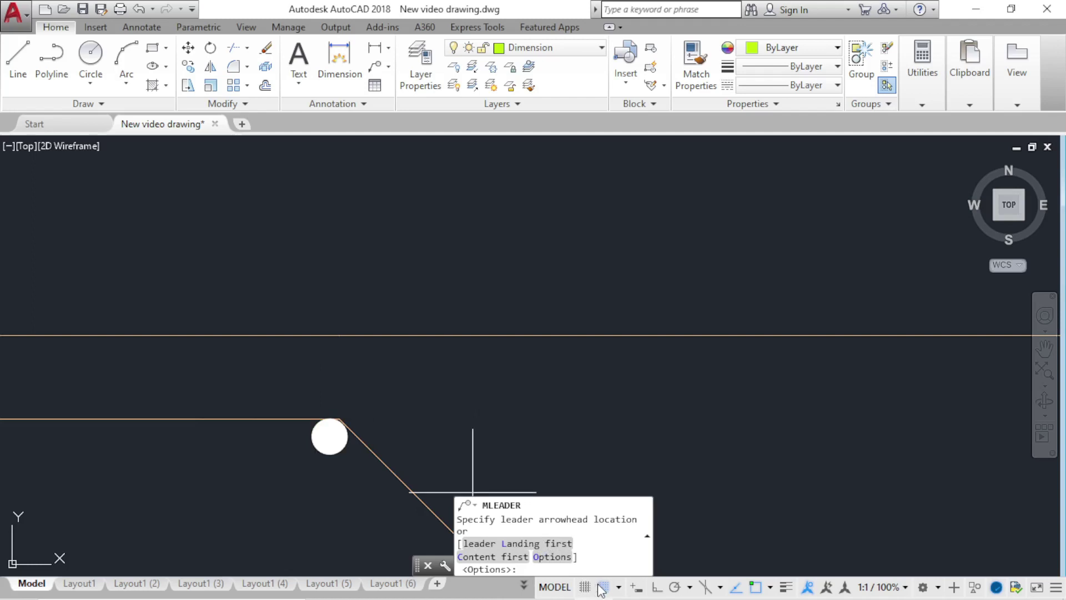
pyautogui.scroll(2, 326, 431)
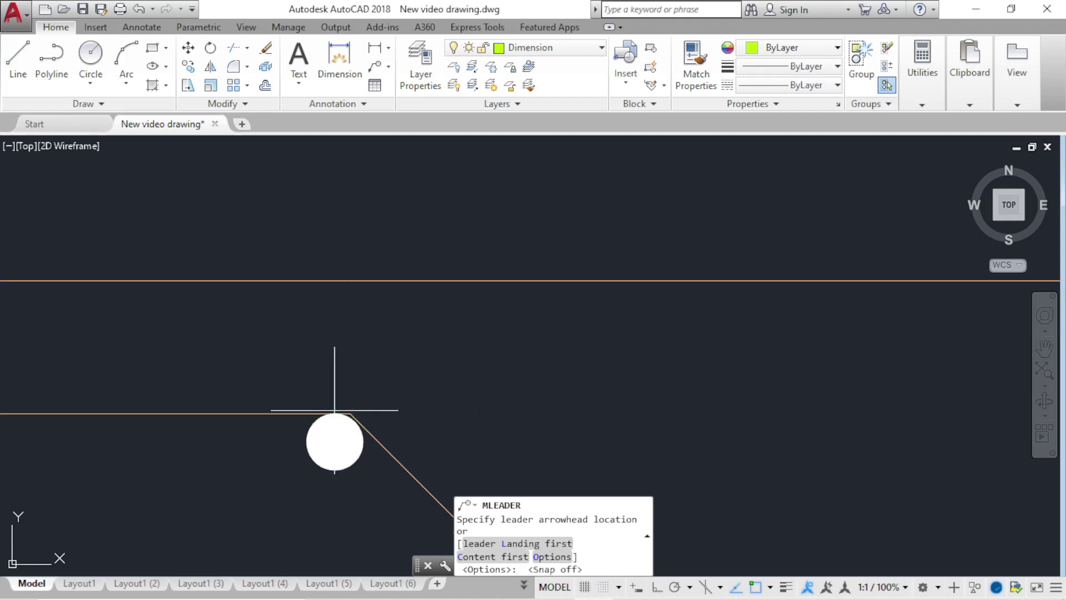
pyautogui.click(334, 411)
pyautogui.scroll(-3, 334, 410)
pyautogui.scroll(3, 416, 321)
pyautogui.scroll(-1, 428, 316)
pyautogui.scroll(2, 320, 448)
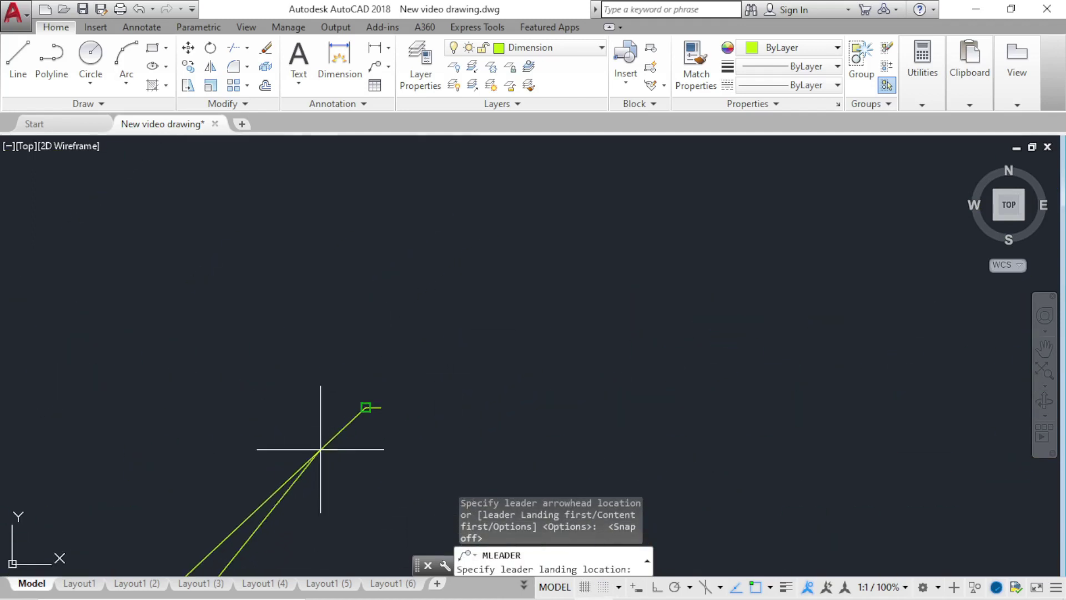
pyautogui.click(426, 296)
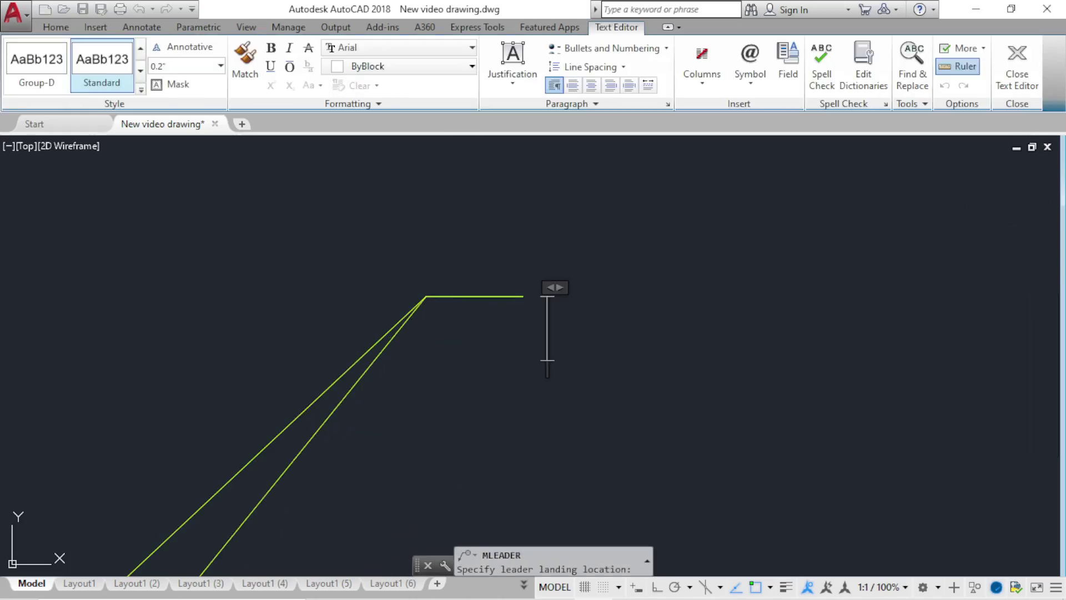
pyautogui.click(326, 262)
pyautogui.scroll(3, 357, 357)
pyautogui.scroll(-2, 418, 303)
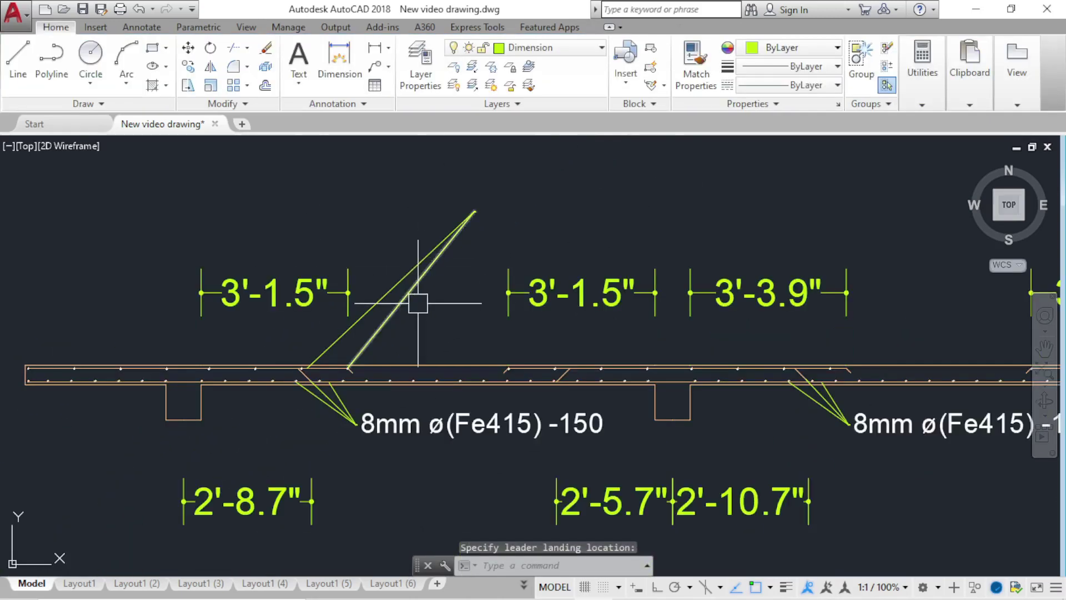
pyautogui.scroll(-2, 417, 303)
pyautogui.scroll(2, 395, 344)
pyautogui.click(395, 345)
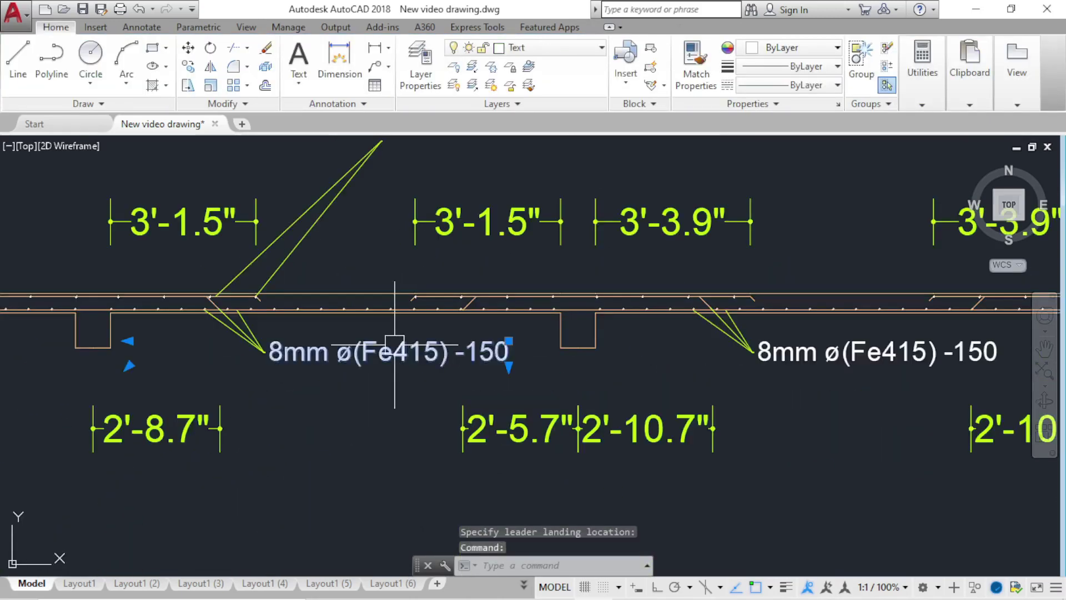
# - Copy the 8mm ø(Fe415) -150 label onto the new top-bar leader
pyautogui.write('cp')
pyautogui.press('Return')
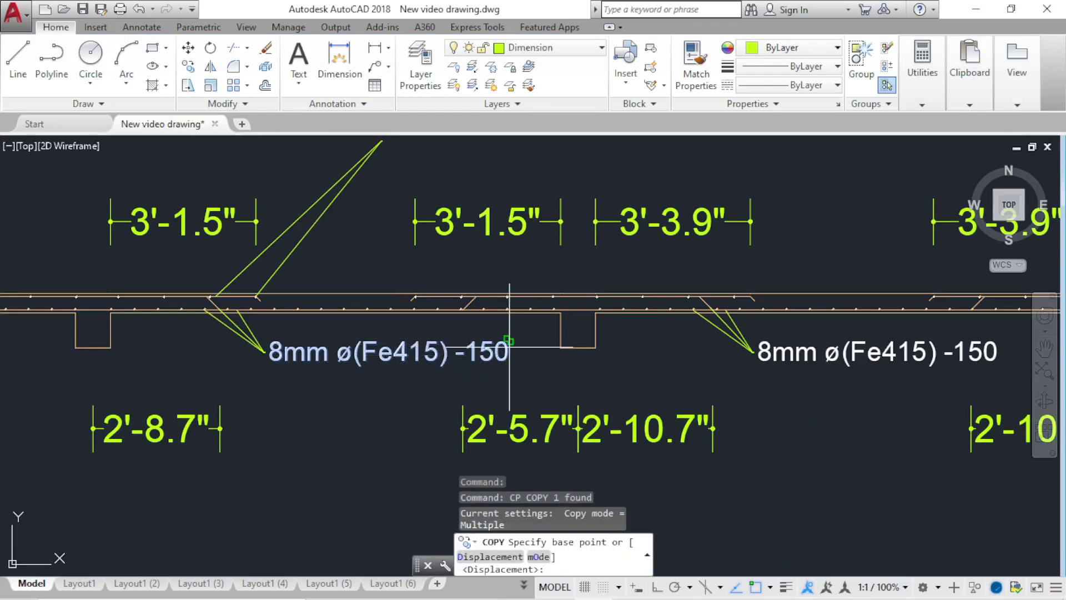
pyautogui.click(509, 347)
pyautogui.scroll(-2, 550, 300)
pyautogui.scroll(2, 566, 228)
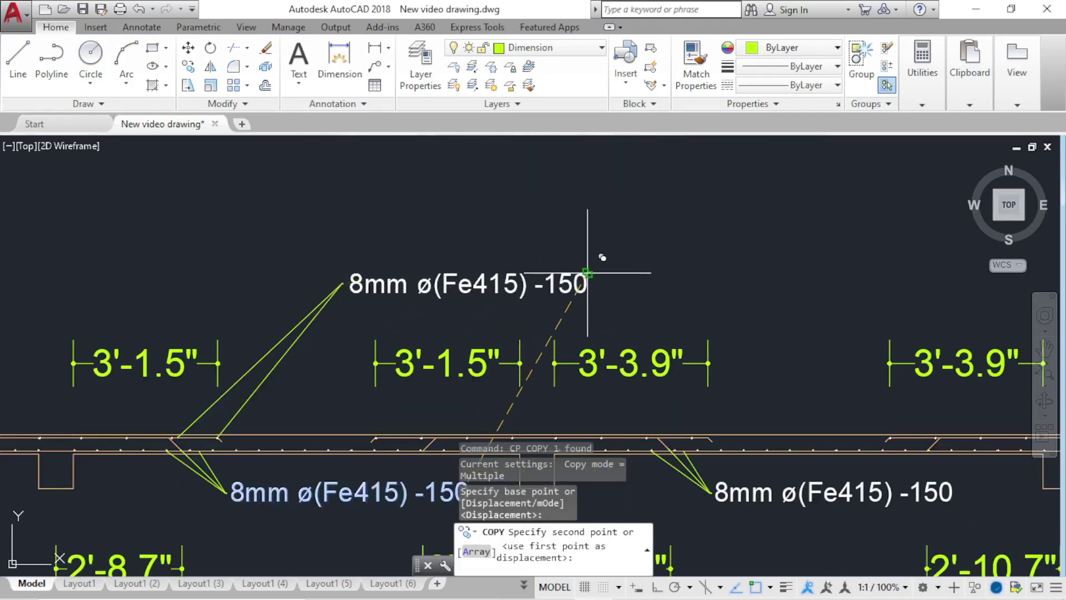
pyautogui.press('Escape')
# - Change the copied label's spacing from -150 to -300
pyautogui.doubleClick(586, 285)
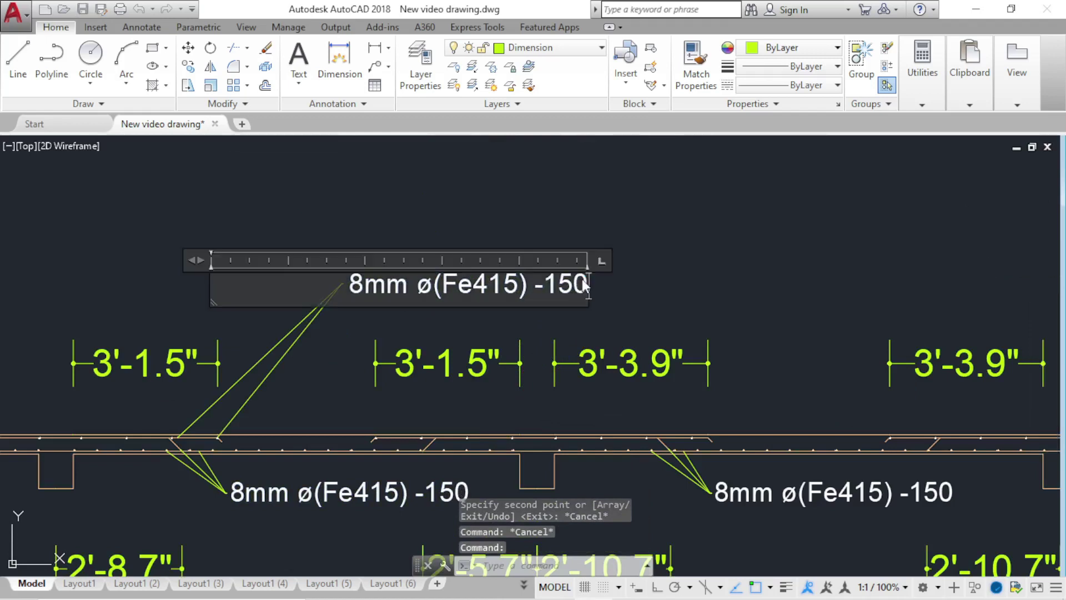
pyautogui.click(544, 289)
pyautogui.press('Delete')
pyautogui.press('Delete')
pyautogui.press('Delete')
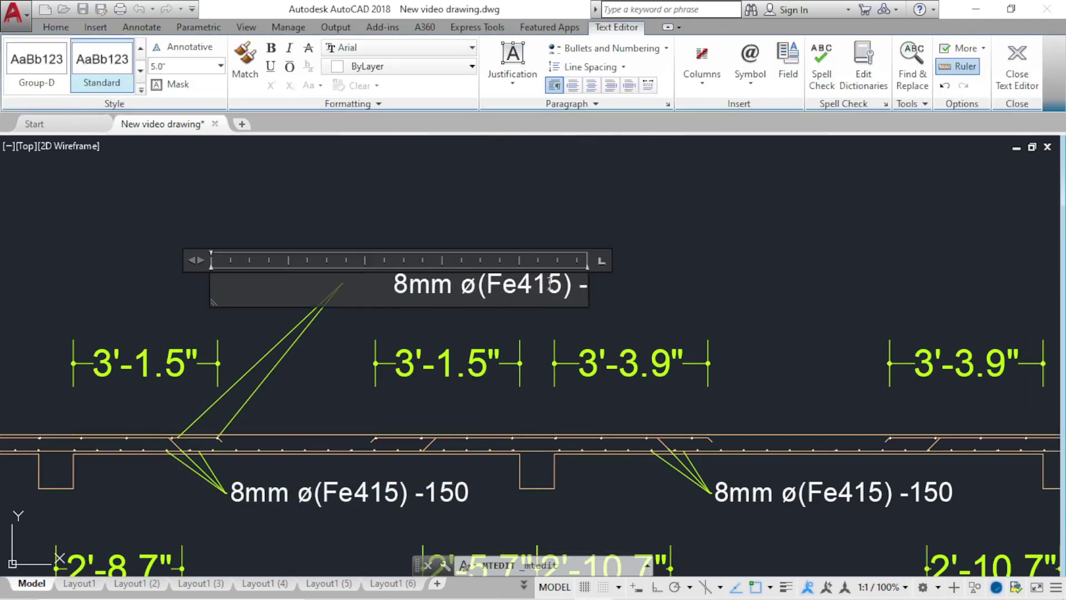
pyautogui.write('300')
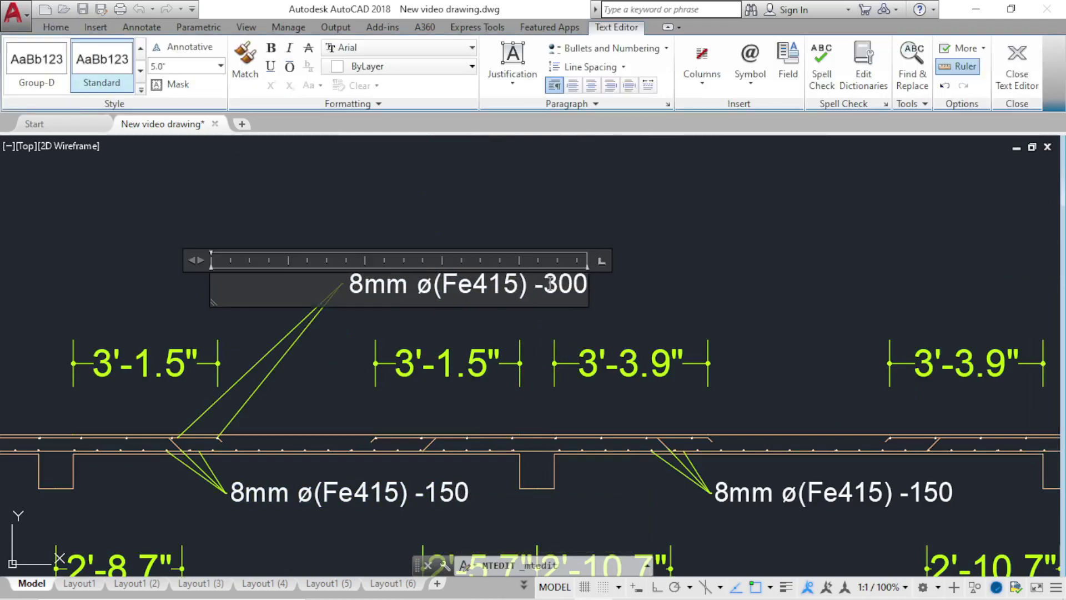
pyautogui.click(727, 289)
pyautogui.moveTo(727, 289); pyautogui.dragTo(722, 361, button='middle')
pyautogui.scroll(-5, 161, 455)
pyautogui.moveTo(85, 430); pyautogui.dragTo(410, 239, button='middle')
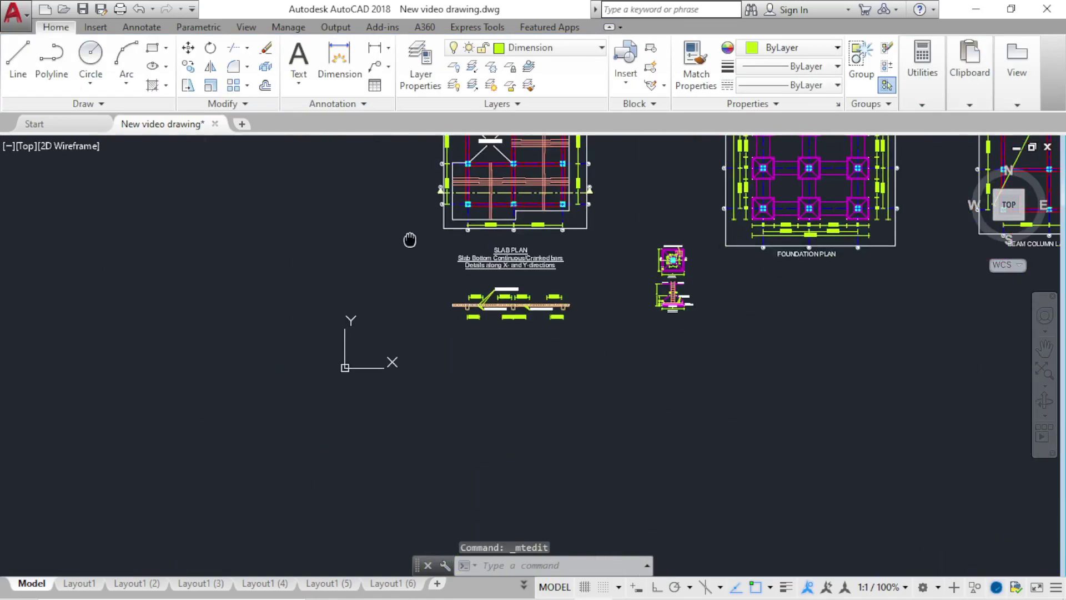
pyautogui.scroll(8, 499, 302)
pyautogui.moveTo(233, 217); pyautogui.dragTo(490, 192, button='middle')
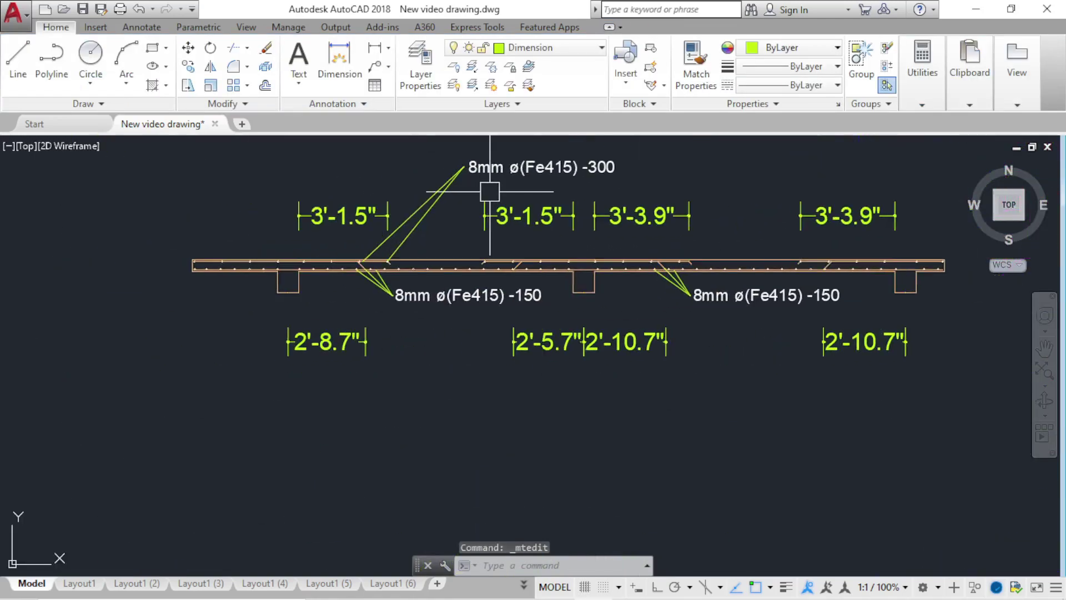
pyautogui.scroll(2, 489, 192)
pyautogui.scroll(2, 490, 192)
# - Copy the -300 leader and label over the right span's top bars
pyautogui.click(594, 238)
pyautogui.click(511, 191)
pyautogui.scroll(2, 312, 423)
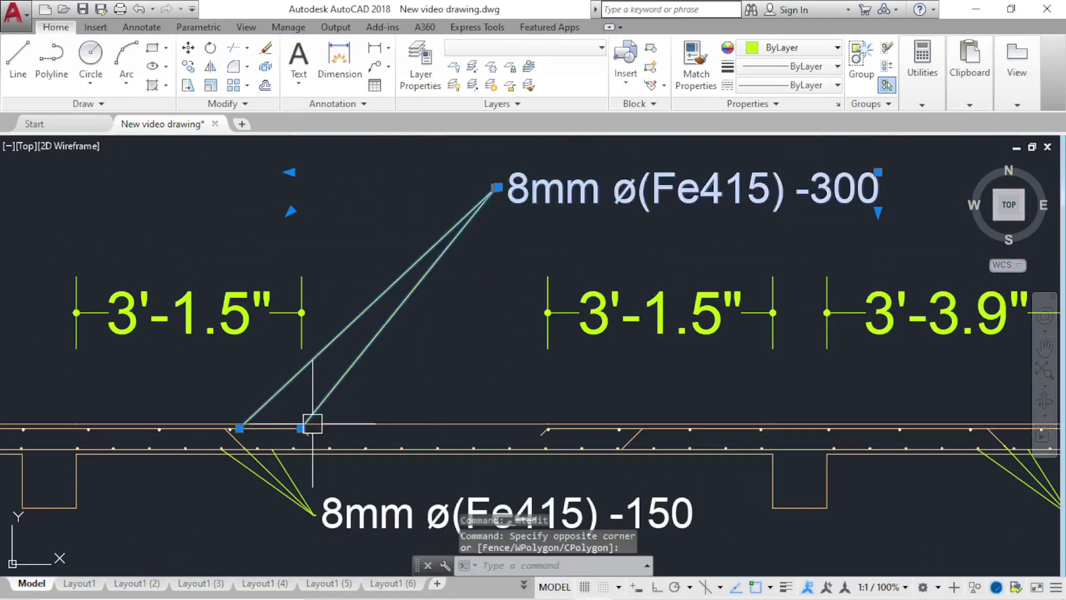
pyautogui.scroll(4, 312, 423)
pyautogui.moveTo(309, 407)
pyautogui.mouseDown(button='middle')
pyautogui.moveTo(352, 388)
pyautogui.moveTo(334, 373)
pyautogui.mouseUp(button='middle')
pyautogui.scroll(2, 333, 373)
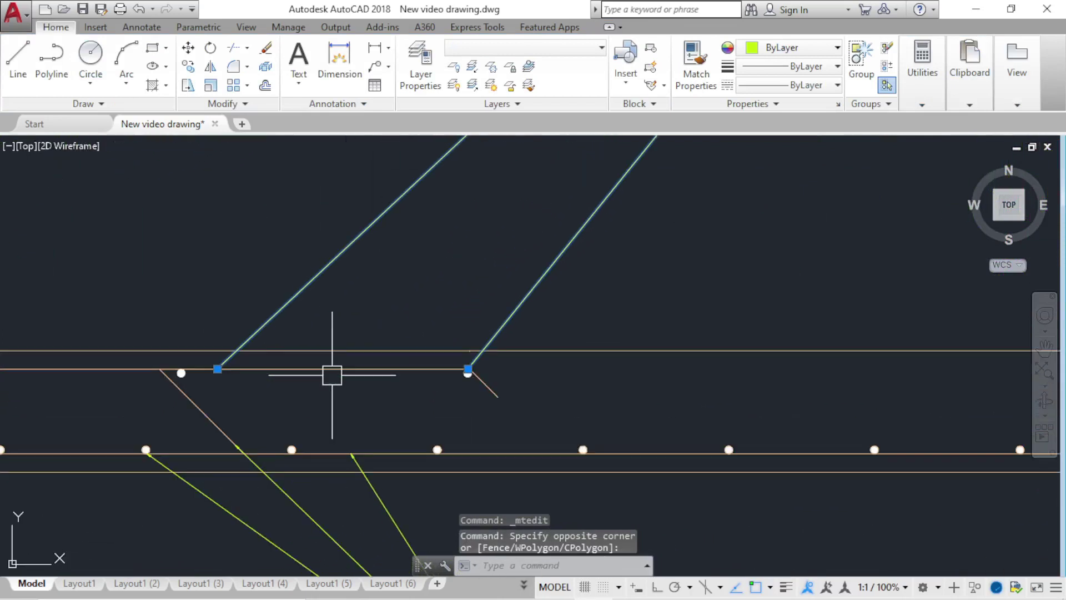
pyautogui.write('cp')
pyautogui.press('Return')
pyautogui.scroll(4, 345, 362)
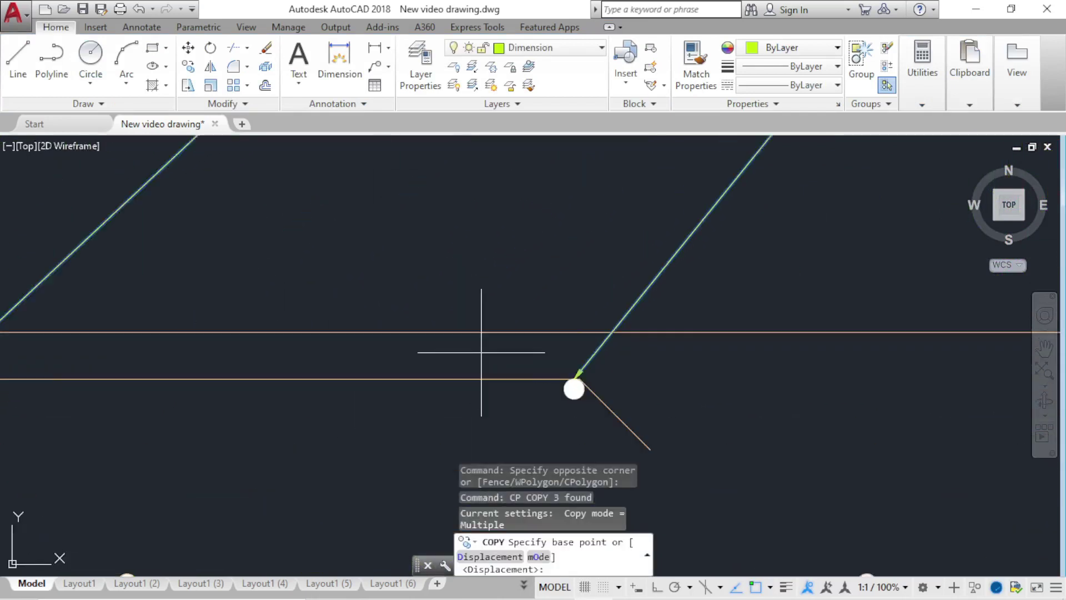
pyautogui.scroll(2, 481, 351)
pyautogui.click(620, 391)
pyautogui.scroll(-4, 333, 333)
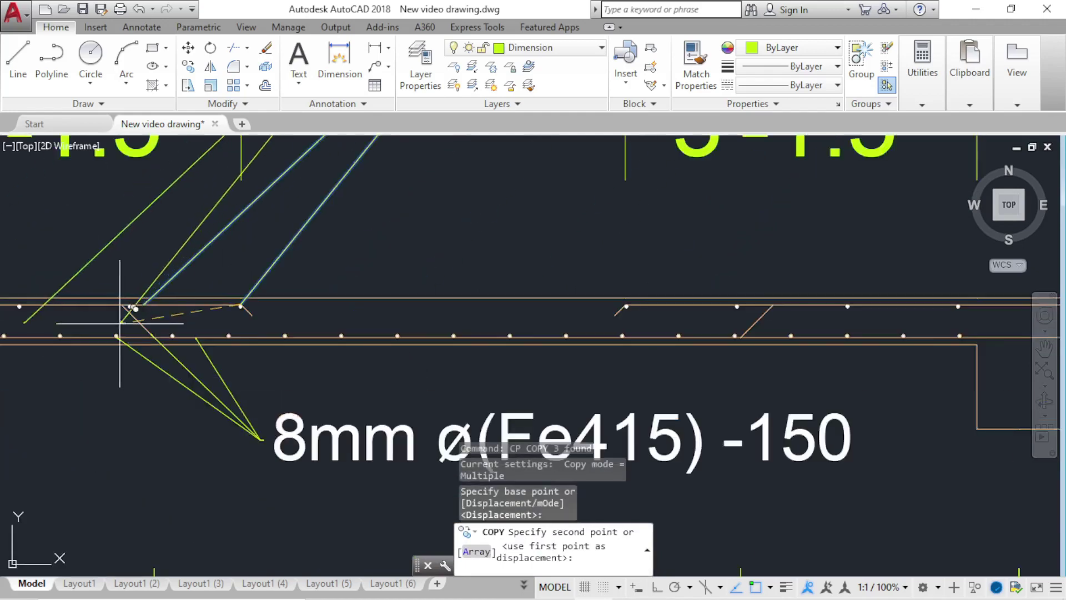
pyautogui.scroll(-2, 238, 305)
pyautogui.scroll(3, 499, 315)
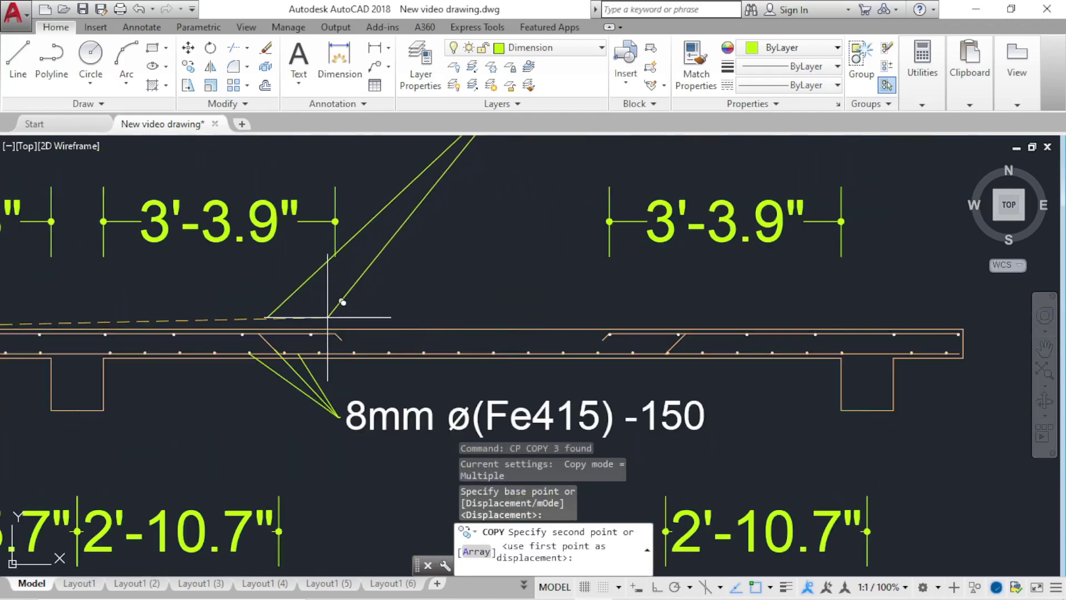
pyautogui.scroll(4, 322, 325)
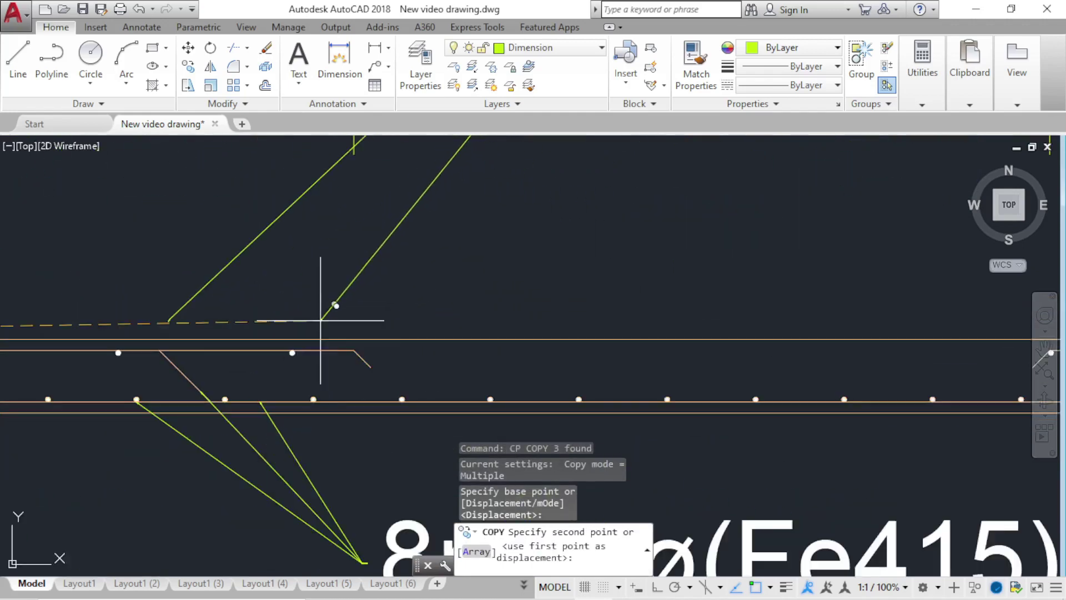
pyautogui.click(355, 350)
pyautogui.scroll(-3, 223, 350)
pyautogui.press('Escape')
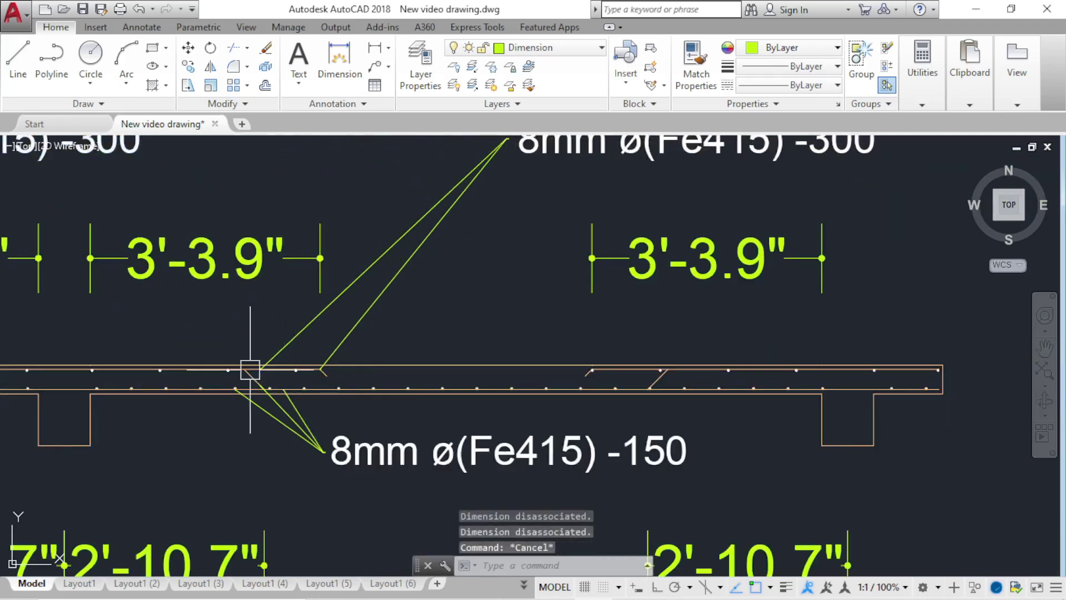
# - Stretch the copied leader's arrow onto the right span's top bar end
pyautogui.scroll(5, 250, 368)
pyautogui.scroll(2, 292, 368)
pyautogui.click(488, 387)
pyautogui.click(428, 362)
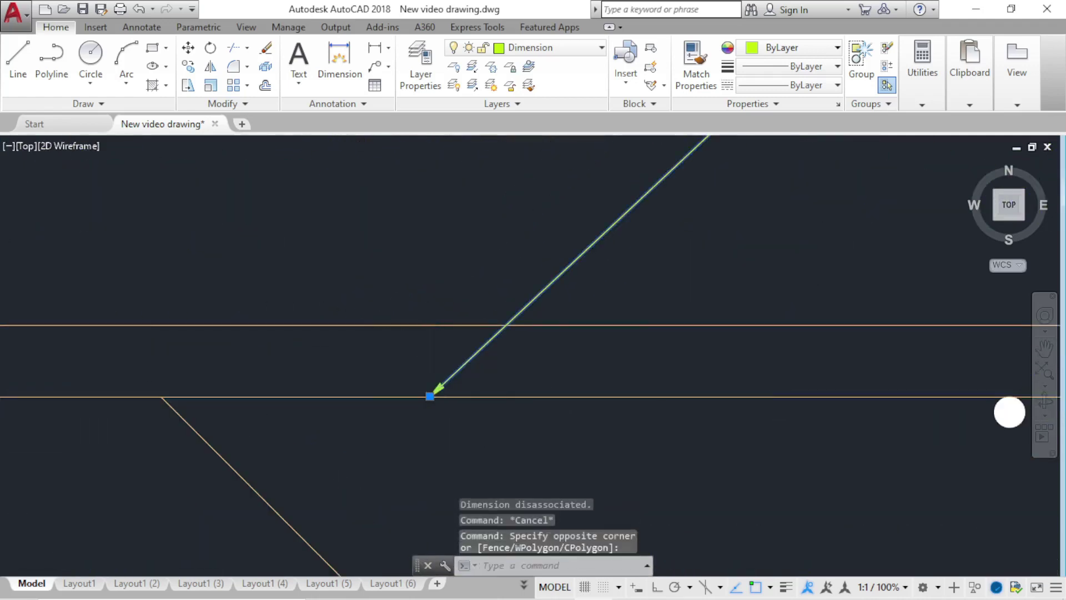
pyautogui.click(432, 395)
pyautogui.moveTo(411, 393); pyautogui.dragTo(316, 392, button='middle')
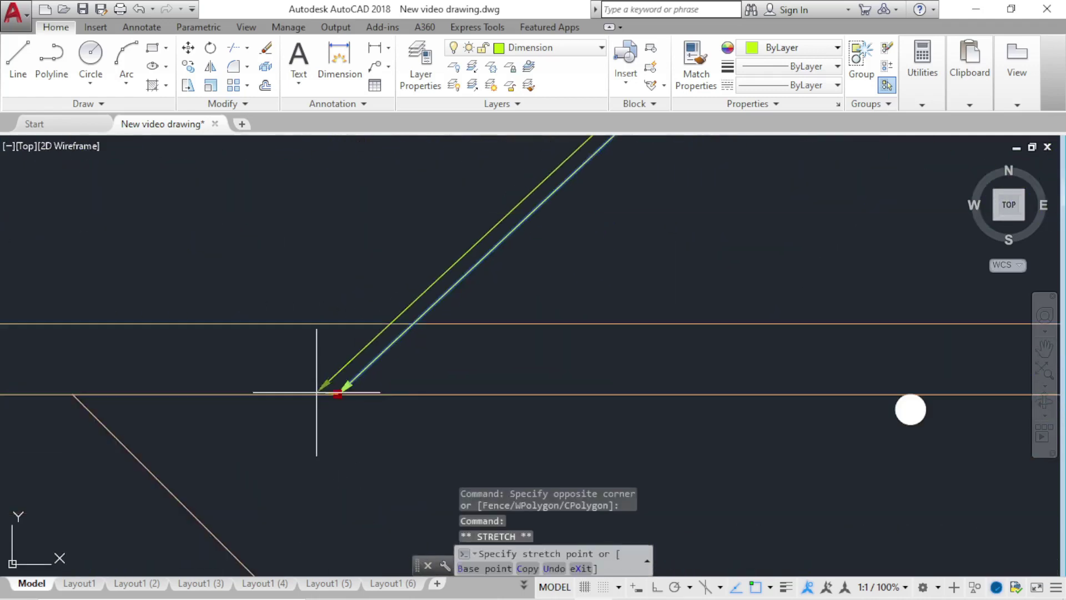
pyautogui.click(919, 393)
pyautogui.press('Escape')
pyautogui.press('Escape')
pyautogui.scroll(-5, 661, 412)
pyautogui.scroll(-1, 483, 424)
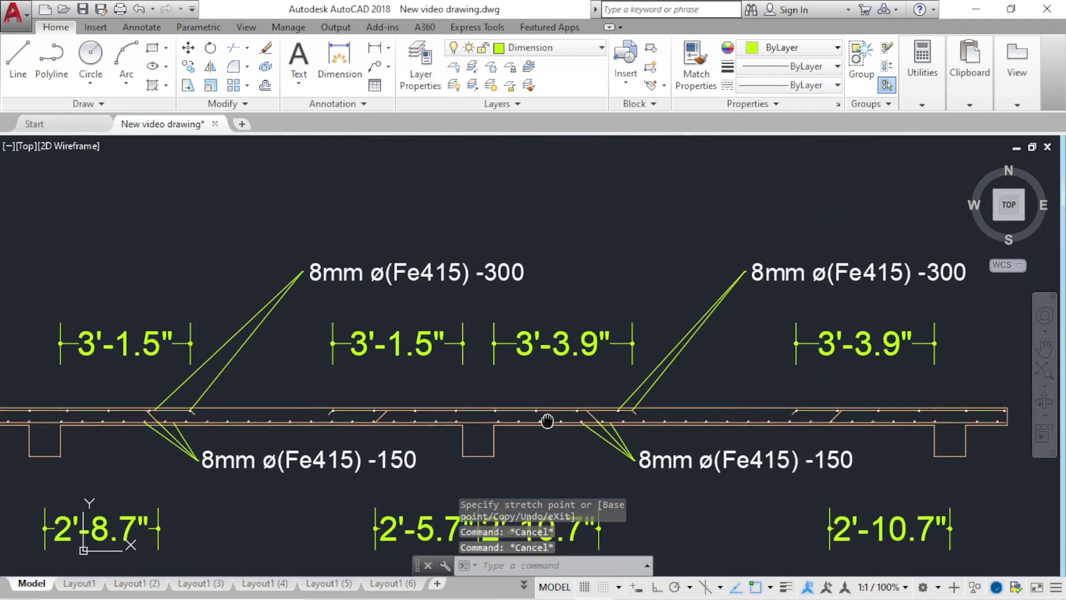
# - Zoom out to view the slab section's four 8mm ø(Fe415) -300/-150 labels and dimensions
pyautogui.scroll(-4, 511, 321)
pyautogui.scroll(4, 489, 340)
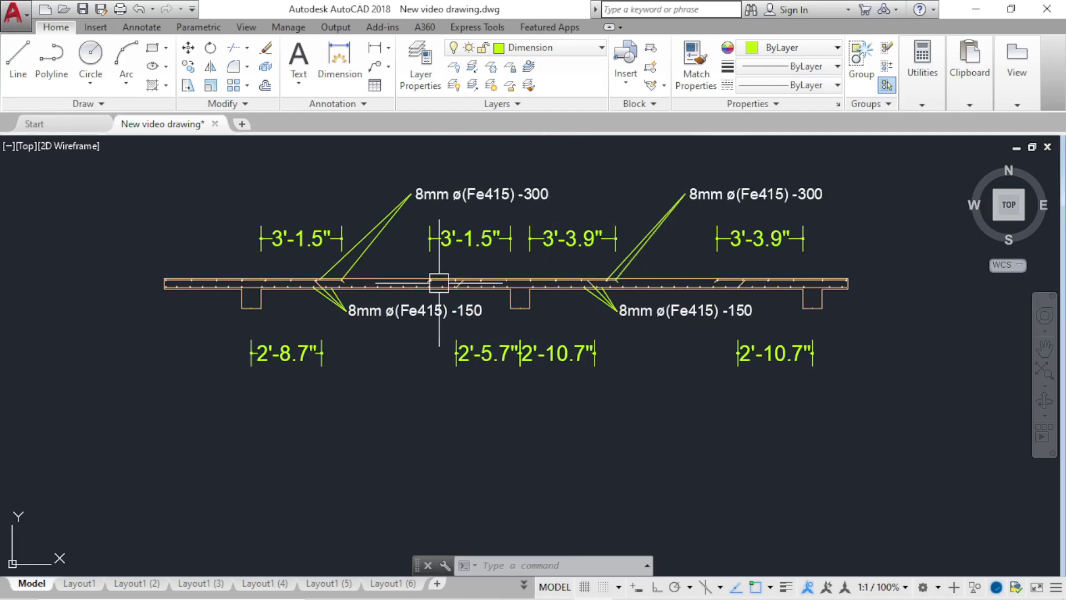
pyautogui.scroll(-5, 325, 294)
pyautogui.moveTo(325, 294); pyautogui.dragTo(341, 472, button='middle')
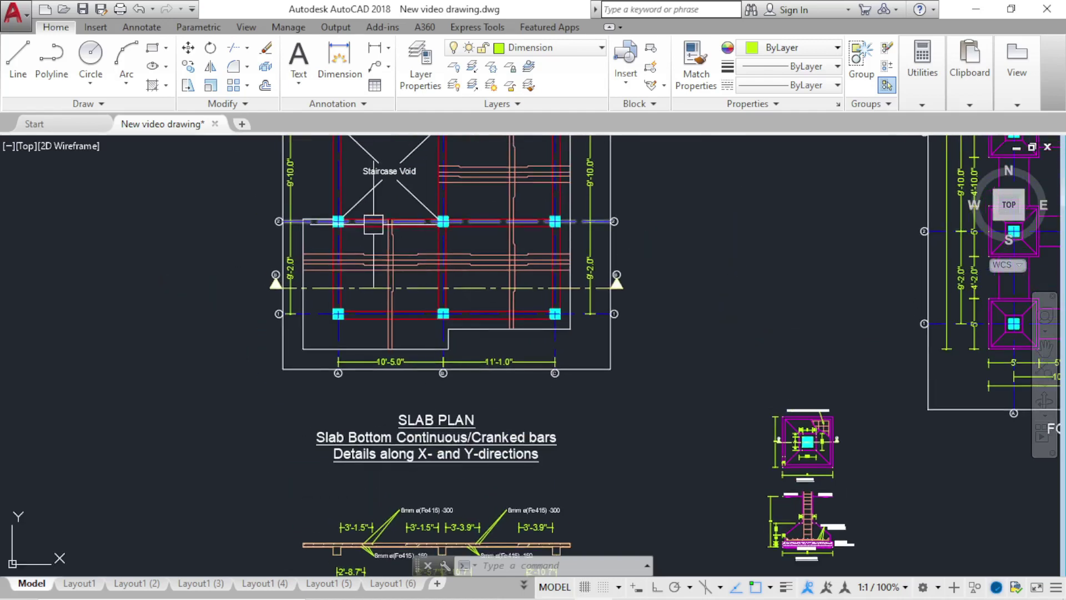
pyautogui.scroll(3, 515, 251)
pyautogui.scroll(5, 490, 205)
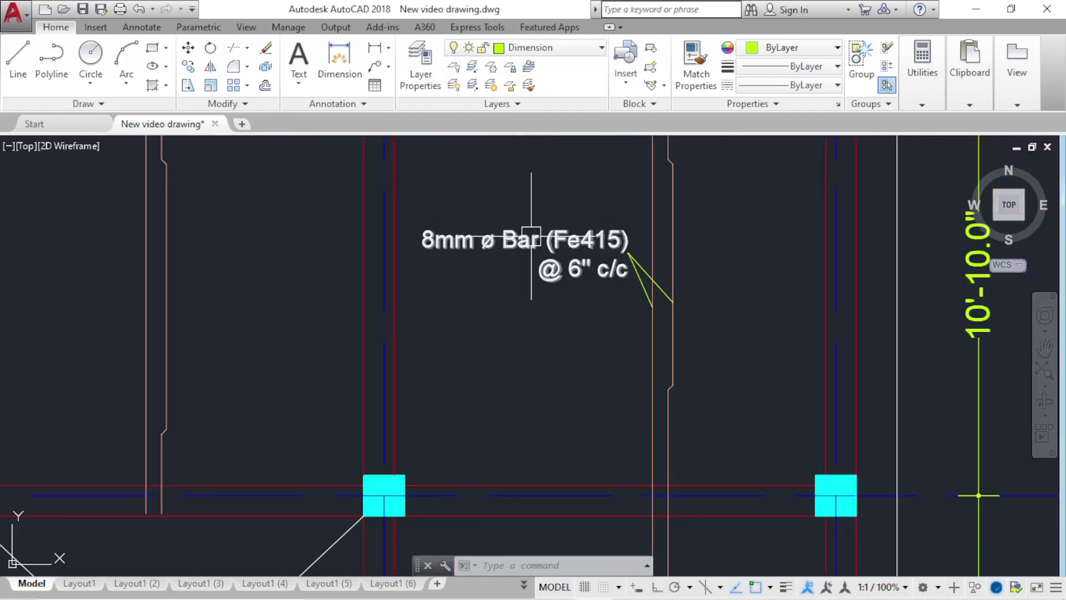
pyautogui.scroll(-5, 474, 266)
pyautogui.scroll(-5, 461, 276)
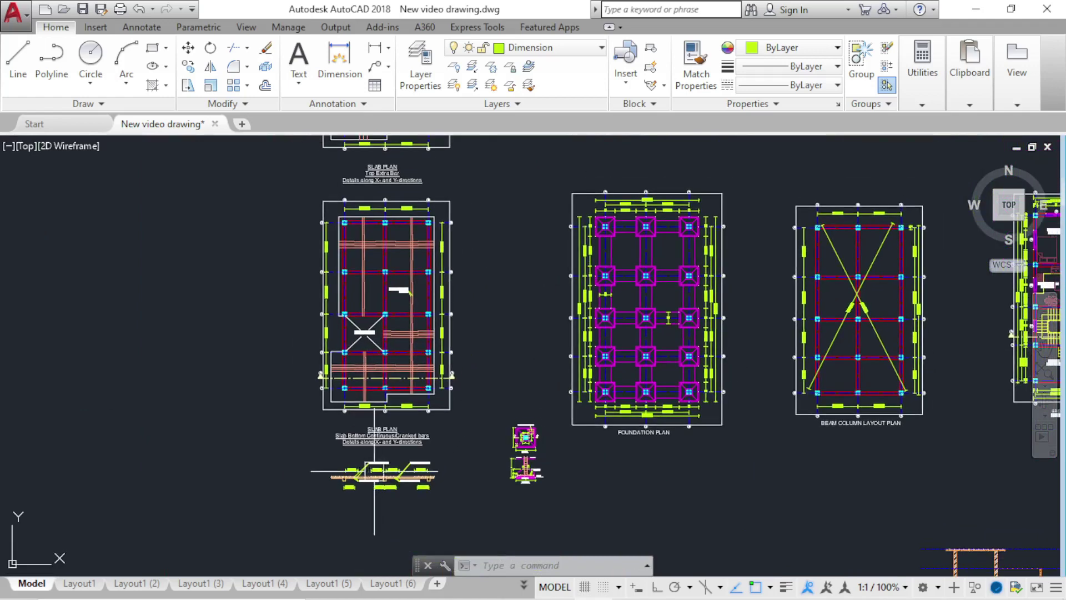
pyautogui.scroll(6, 332, 446)
pyautogui.scroll(2, 327, 297)
pyautogui.scroll(3, 211, 317)
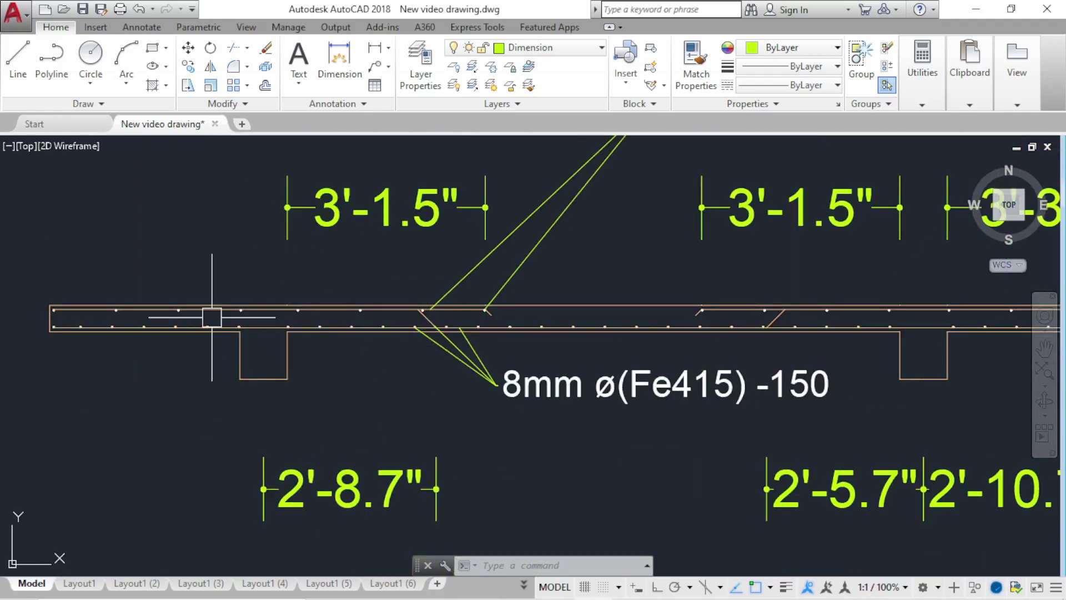
pyautogui.scroll(-4, 165, 308)
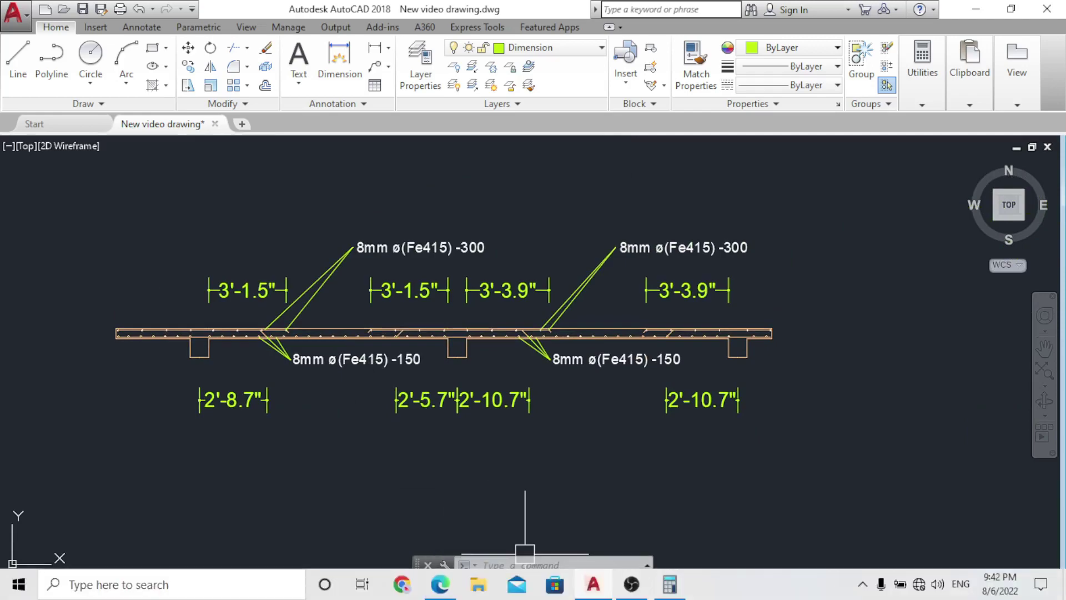
# - In the Edge reference PDF, erase the blue ink circles and select the Y-Y section heading
pyautogui.click(454, 583)
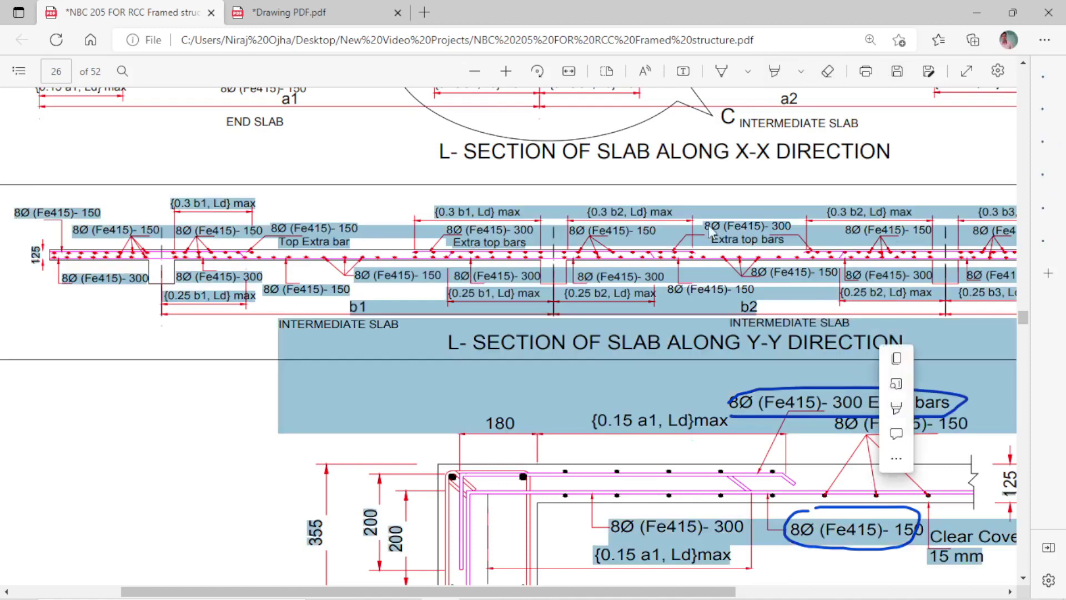
pyautogui.click(338, 339)
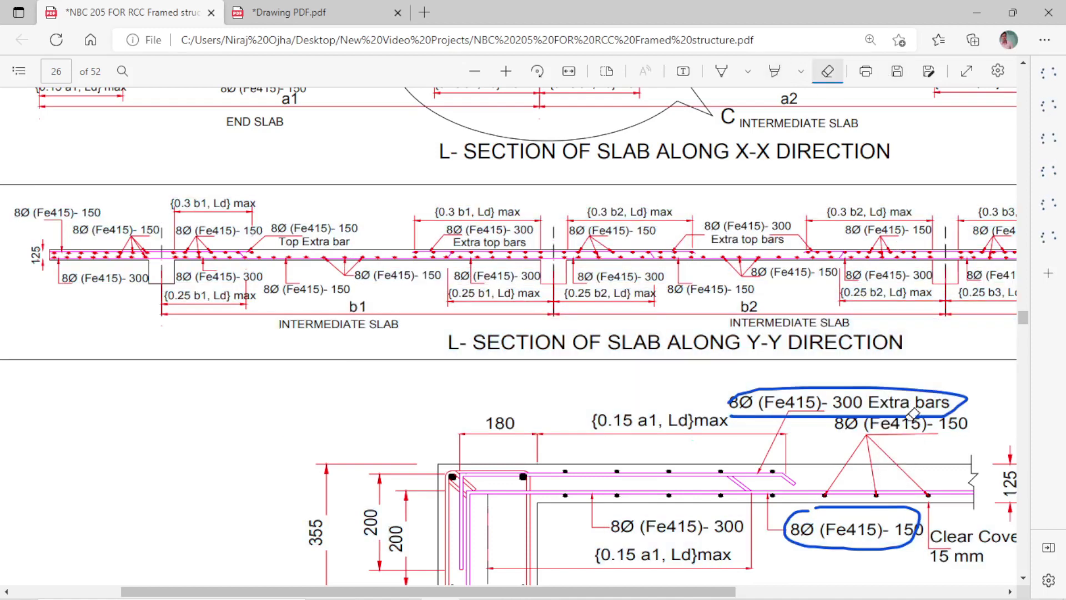
pyautogui.moveTo(913, 413); pyautogui.dragTo(896, 554)
pyautogui.keyDown('ctrl'); pyautogui.scroll(-2, 352, 415); pyautogui.keyUp('ctrl')
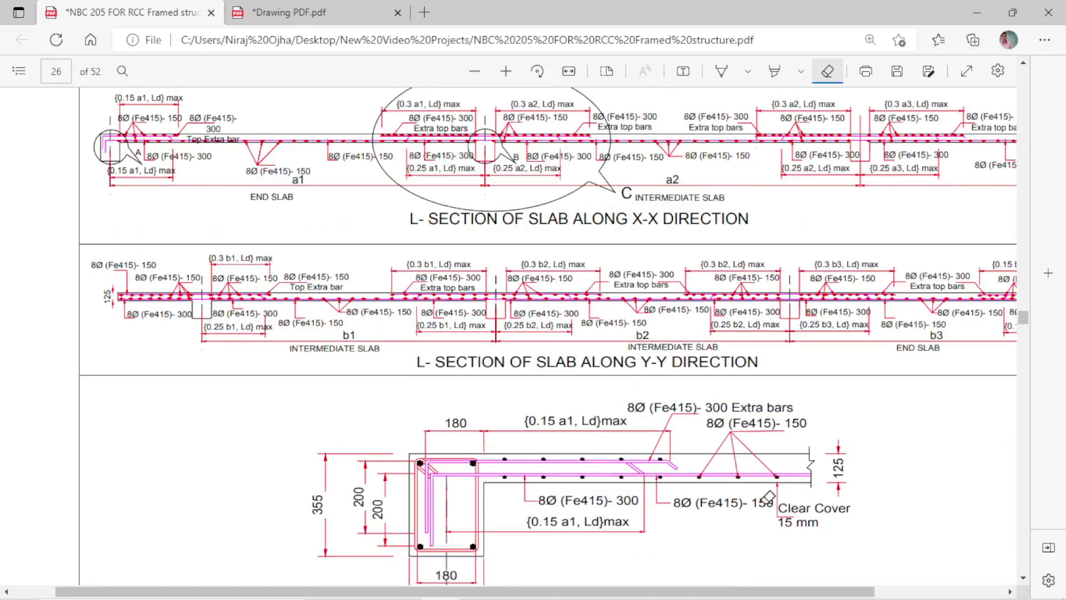
pyautogui.keyDown('ctrl'); pyautogui.scroll(1, 846, 502); pyautogui.keyUp('ctrl')
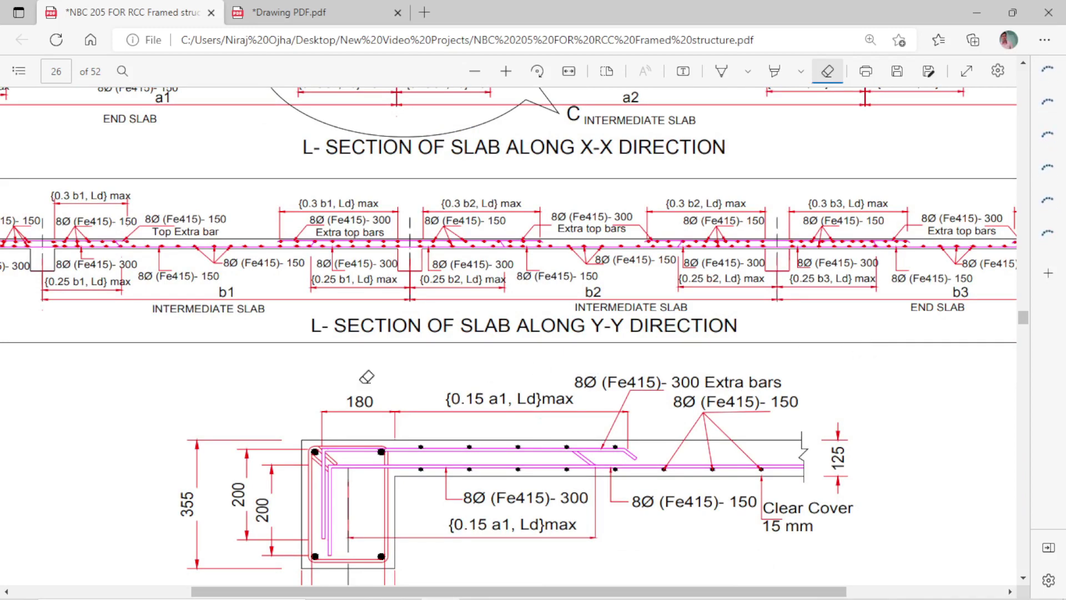
pyautogui.keyDown('ctrl'); pyautogui.scroll(-3, 367, 377); pyautogui.keyUp('ctrl')
pyautogui.keyDown('ctrl'); pyautogui.scroll(2, 439, 327); pyautogui.keyUp('ctrl')
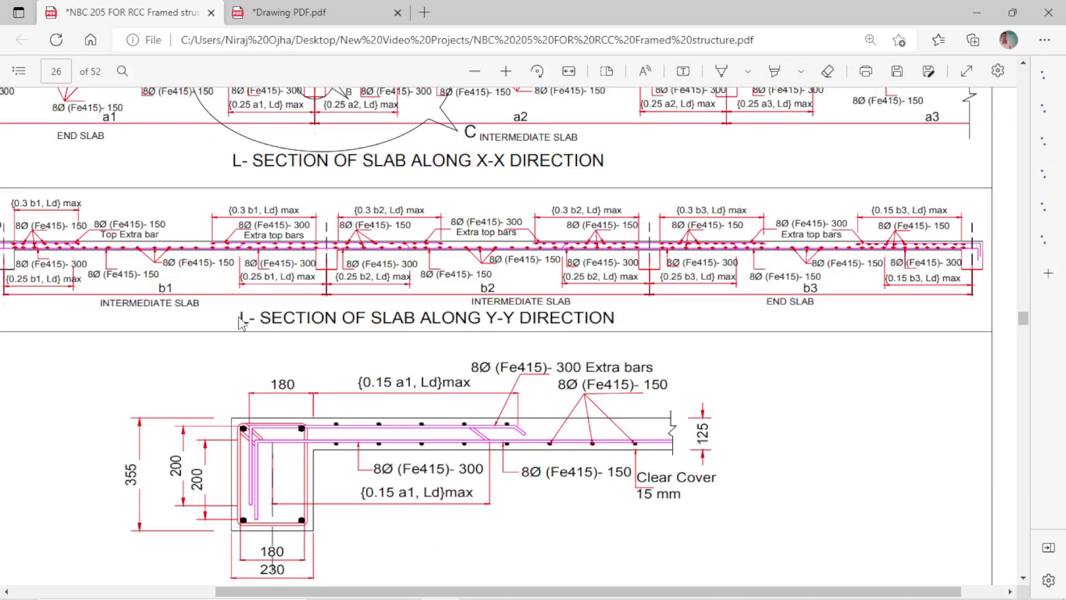
pyautogui.tripleClick(385, 322)
pyautogui.hotkey('ctrl', 'c')
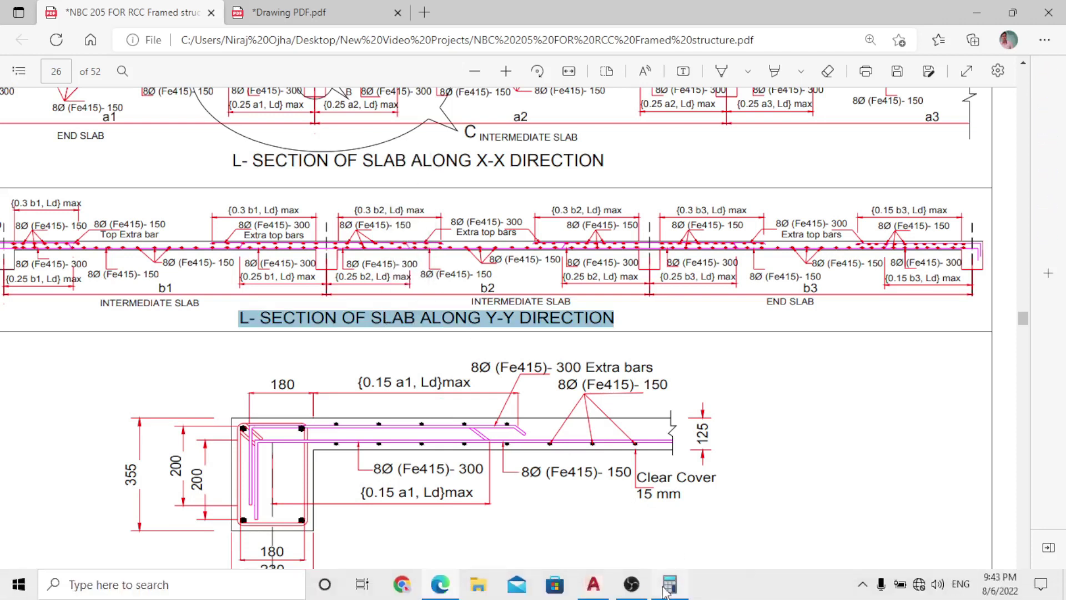
# - Copy the SLAB PLAN title text to a spot beneath the slab section
pyautogui.click(594, 584)
pyautogui.scroll(-3, 552, 494)
pyautogui.scroll(3, 499, 422)
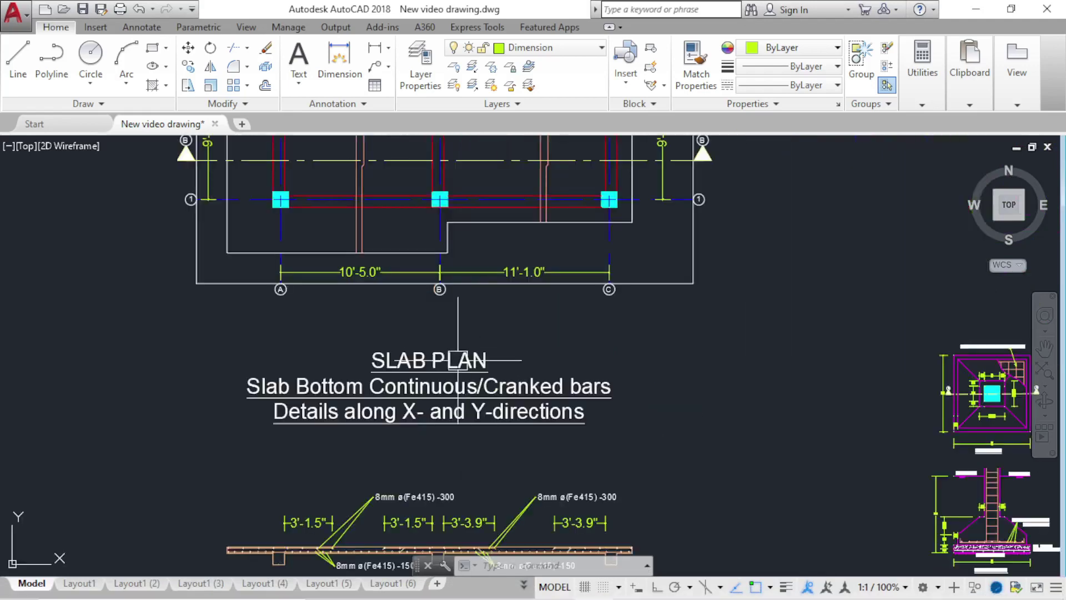
pyautogui.scroll(2, 442, 344)
pyautogui.click(442, 344)
pyautogui.write('cp')
pyautogui.press('Return')
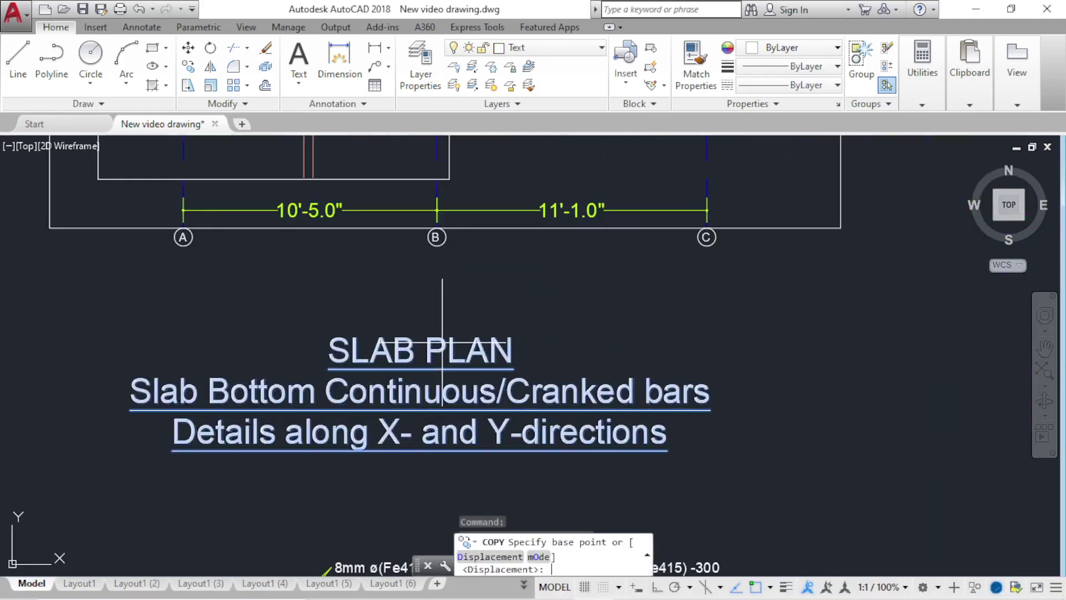
pyautogui.click(442, 341)
pyautogui.scroll(-3, 456, 323)
pyautogui.scroll(3, 427, 333)
pyautogui.scroll(2, 428, 337)
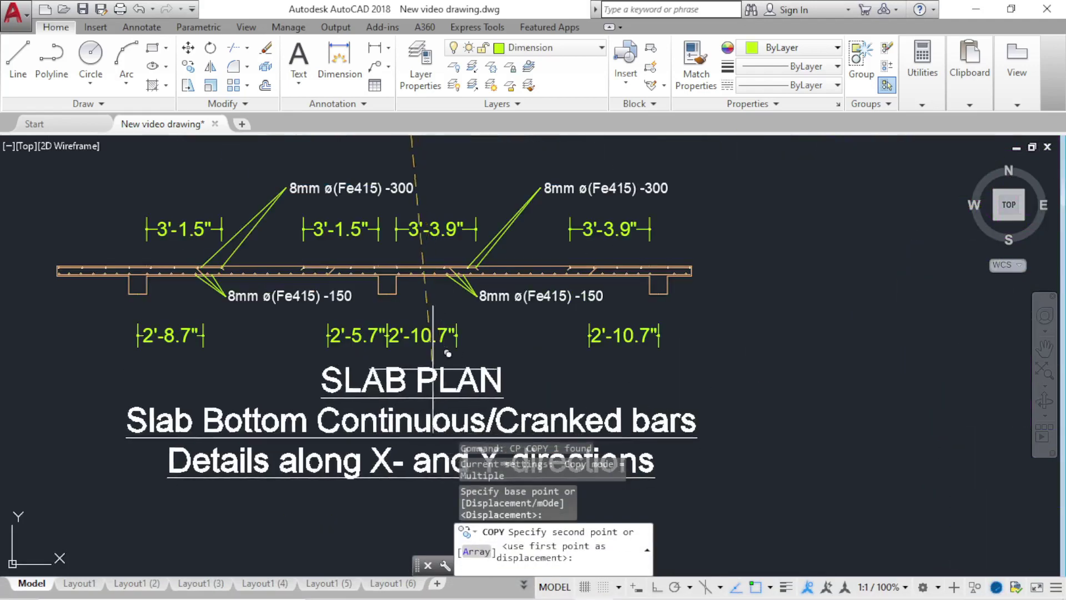
pyautogui.click(503, 387)
pyautogui.press('Escape')
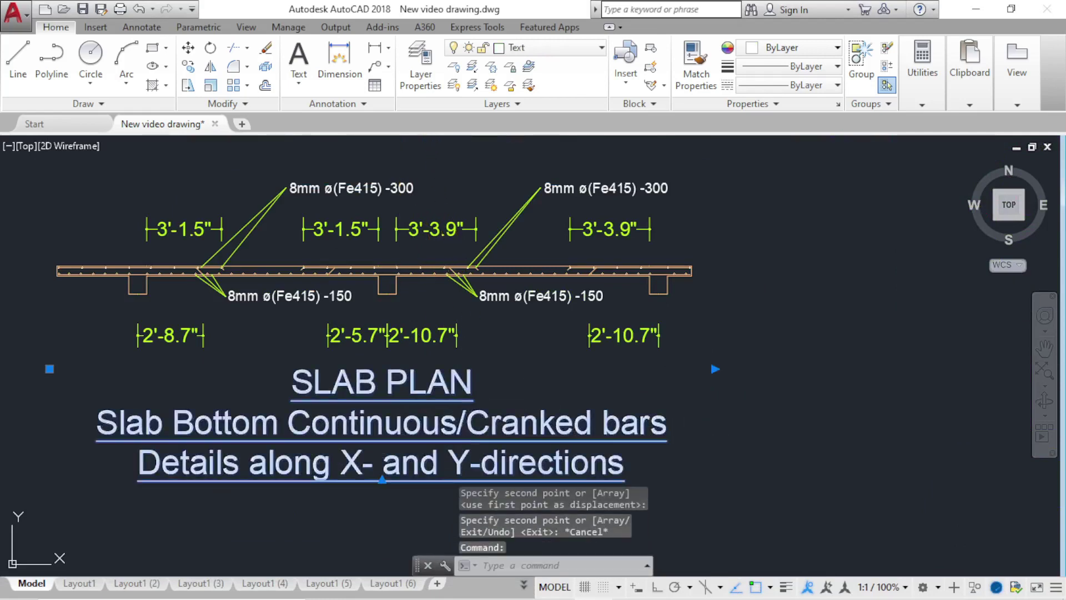
# - Change the copied title to 'L- SECTION OF SLAB ALONG B-B DIRECTION'
pyautogui.doubleClick(502, 387)
pyautogui.moveTo(627, 461); pyautogui.dragTo(67, 392)
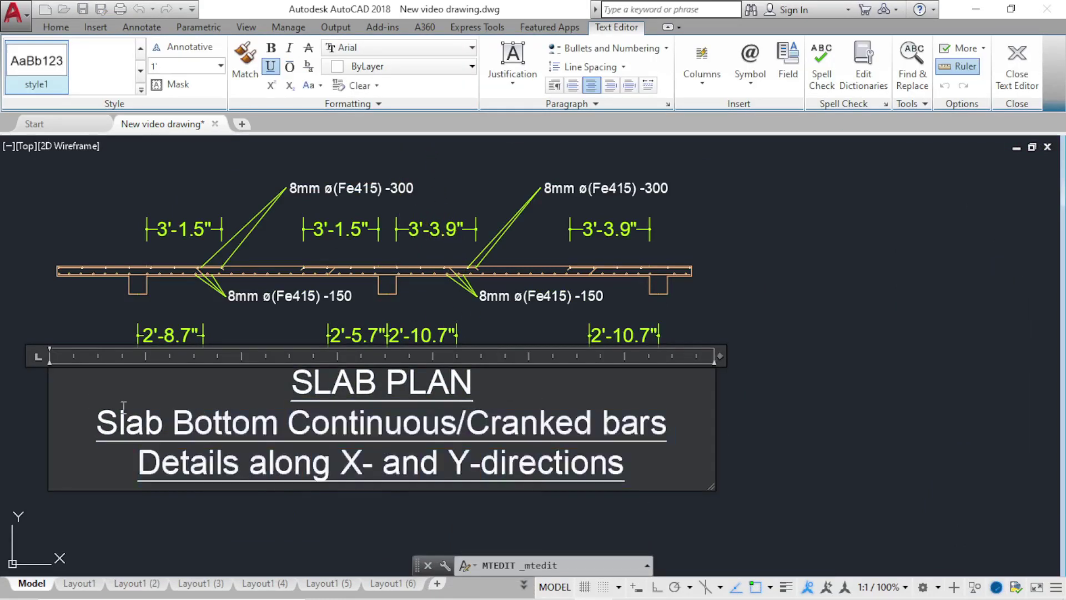
pyautogui.press('Delete')
pyautogui.hotkey('ctrl', 'v')
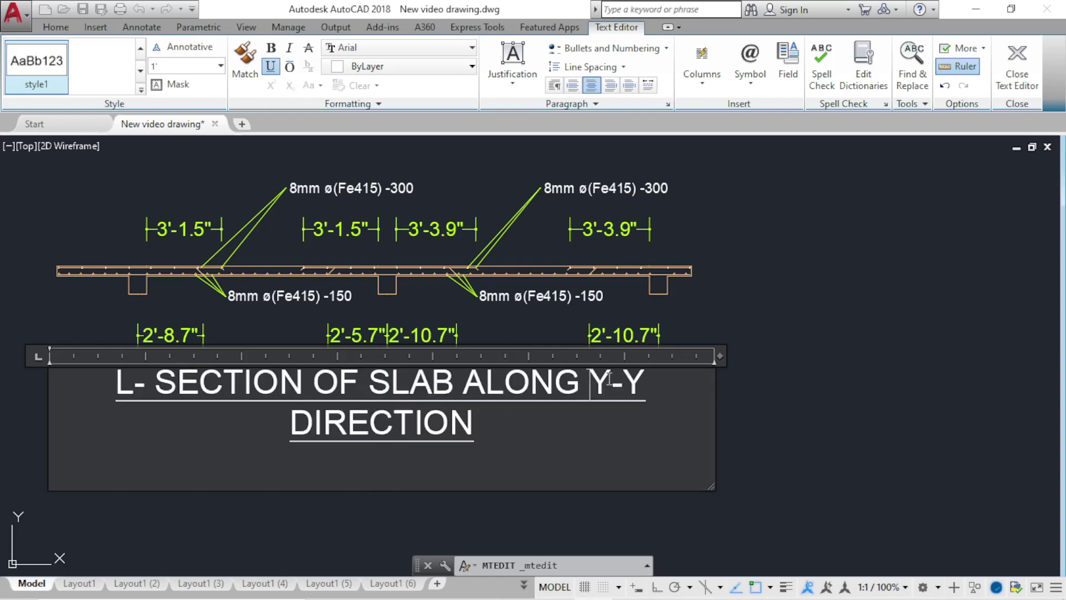
pyautogui.press('Delete')
pyautogui.write('b')
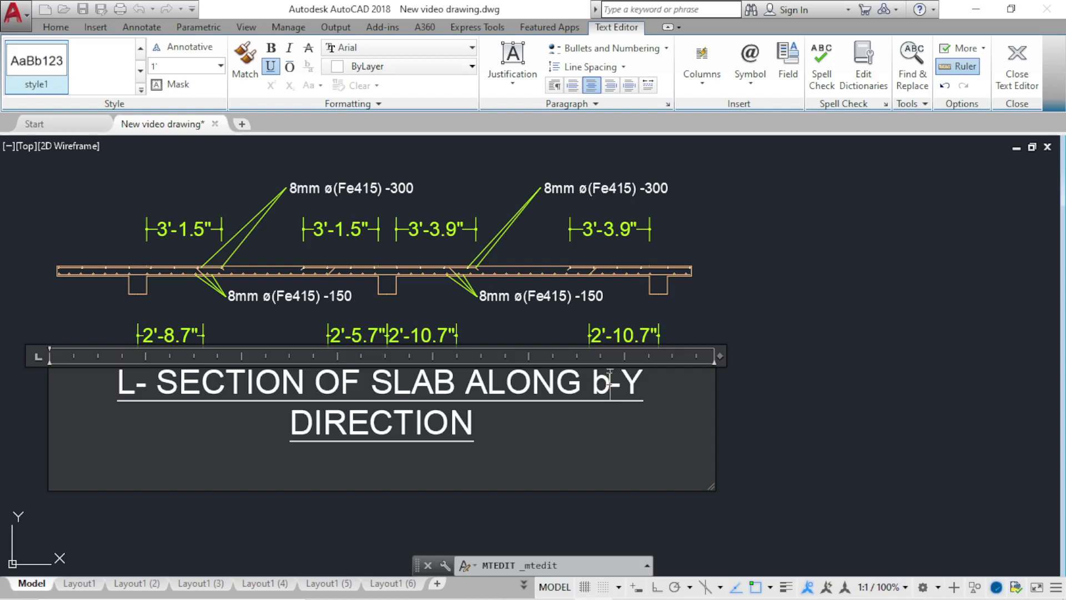
pyautogui.press('BackSpace')
pyautogui.write('B')
pyautogui.press('Delete')
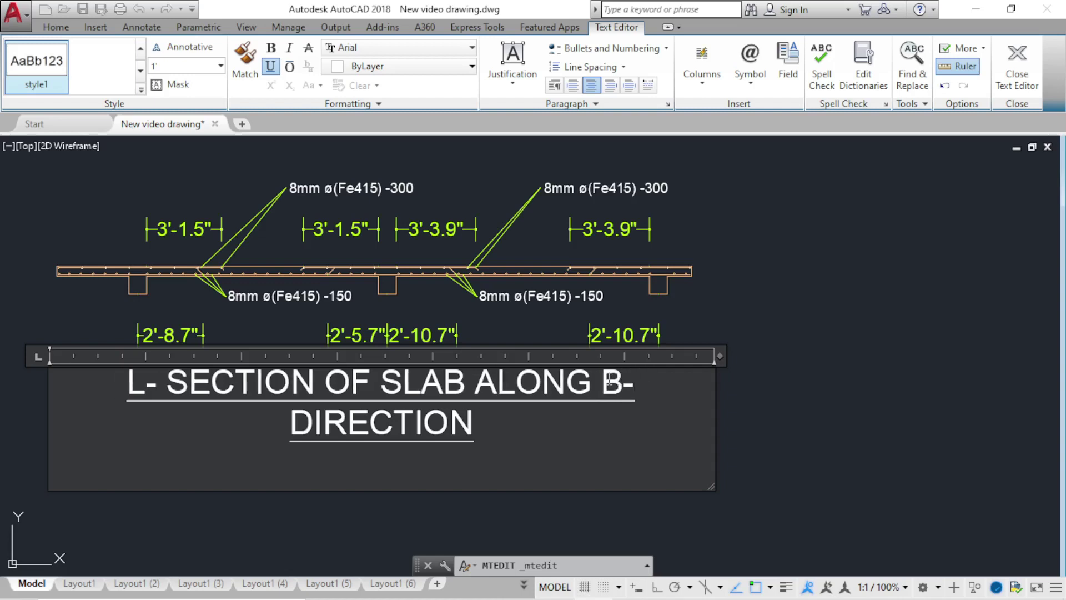
pyautogui.write('B')
pyautogui.click(865, 383)
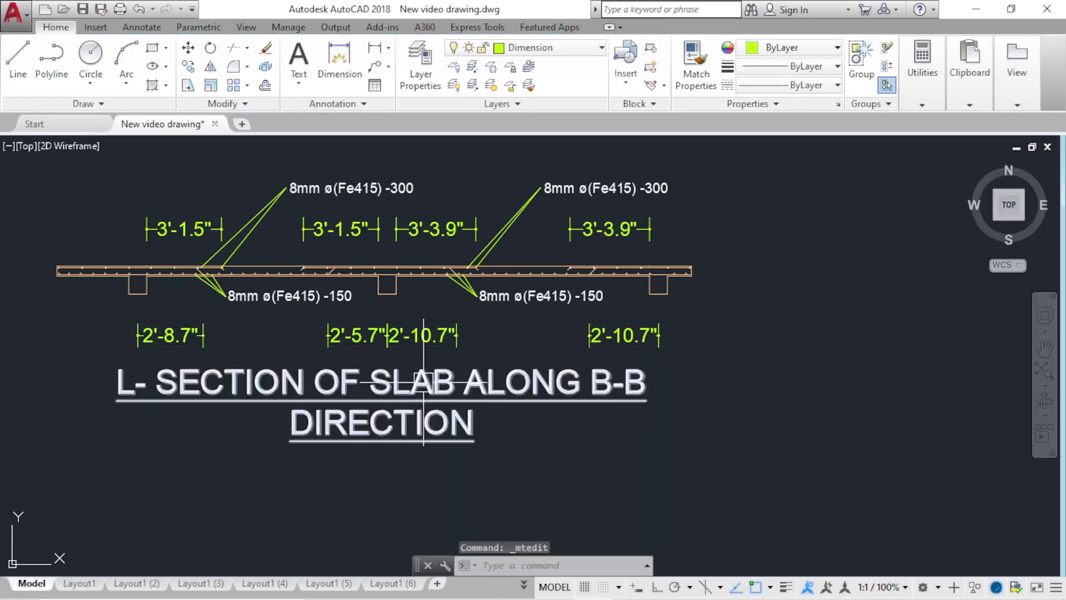
# - Widen the new section title's text box so it fits on a single line
pyautogui.click(599, 388)
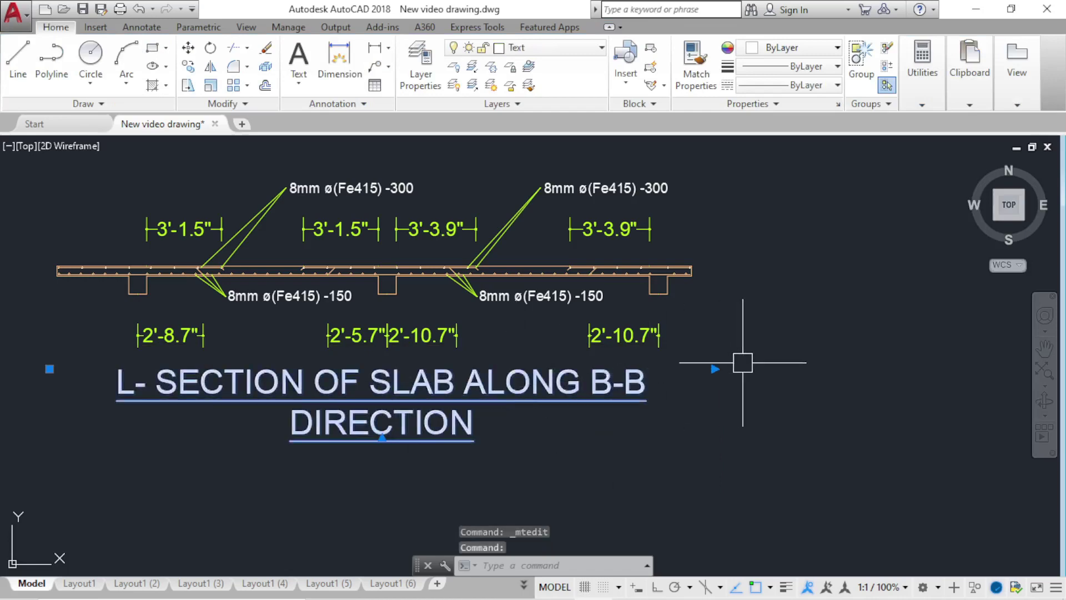
pyautogui.click(714, 369)
pyautogui.scroll(-3, 583, 381)
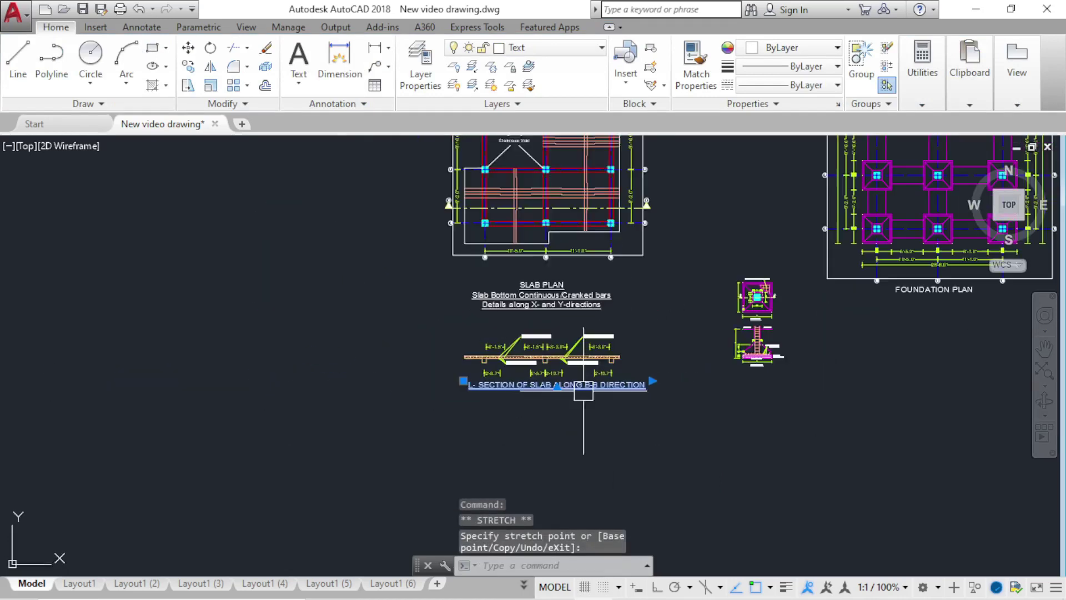
pyautogui.scroll(3, 503, 379)
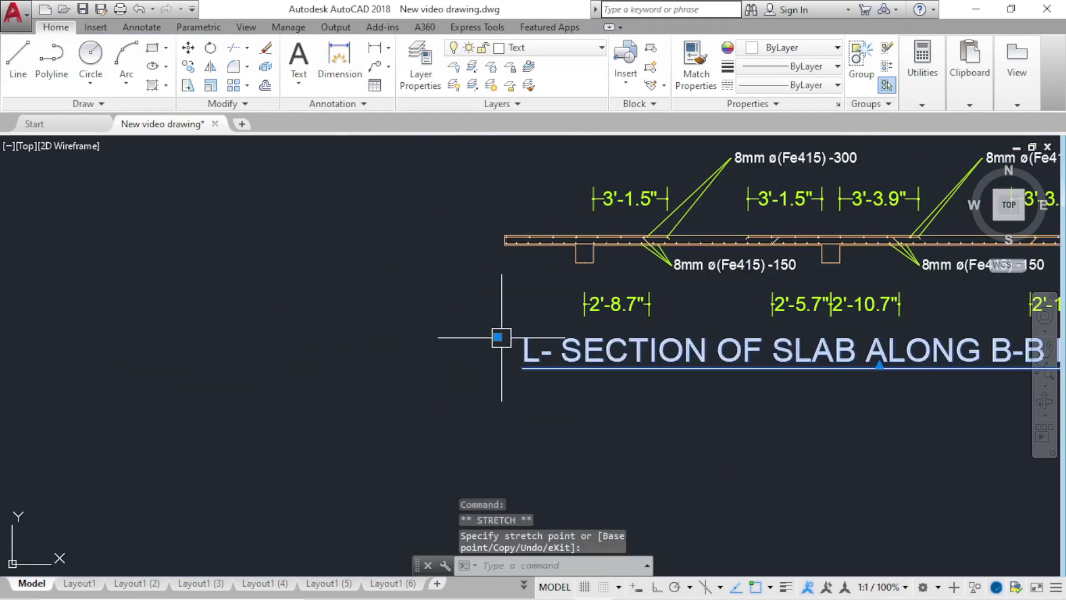
pyautogui.scroll(-2, 563, 385)
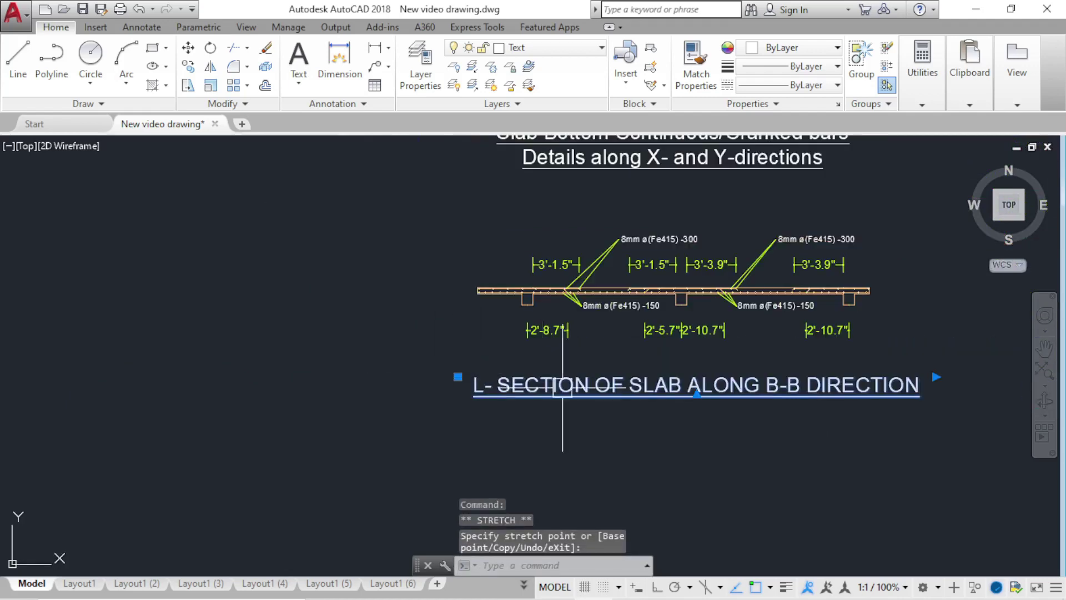
pyautogui.moveTo(911, 444); pyautogui.dragTo(491, 427, button='middle')
pyautogui.moveTo(380, 428); pyautogui.dragTo(549, 378, button='middle')
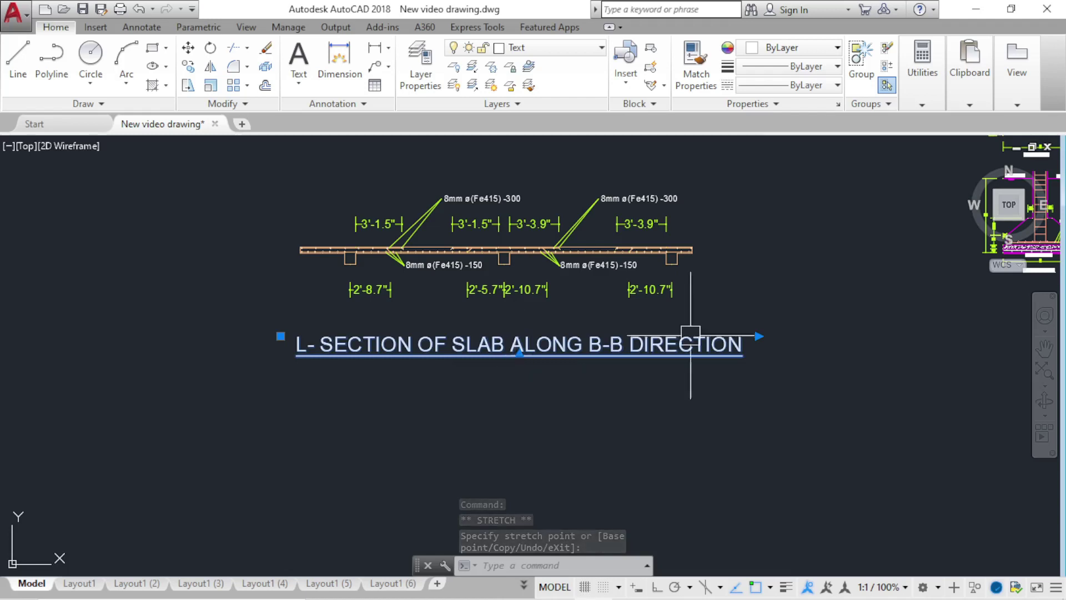
pyautogui.press('Escape')
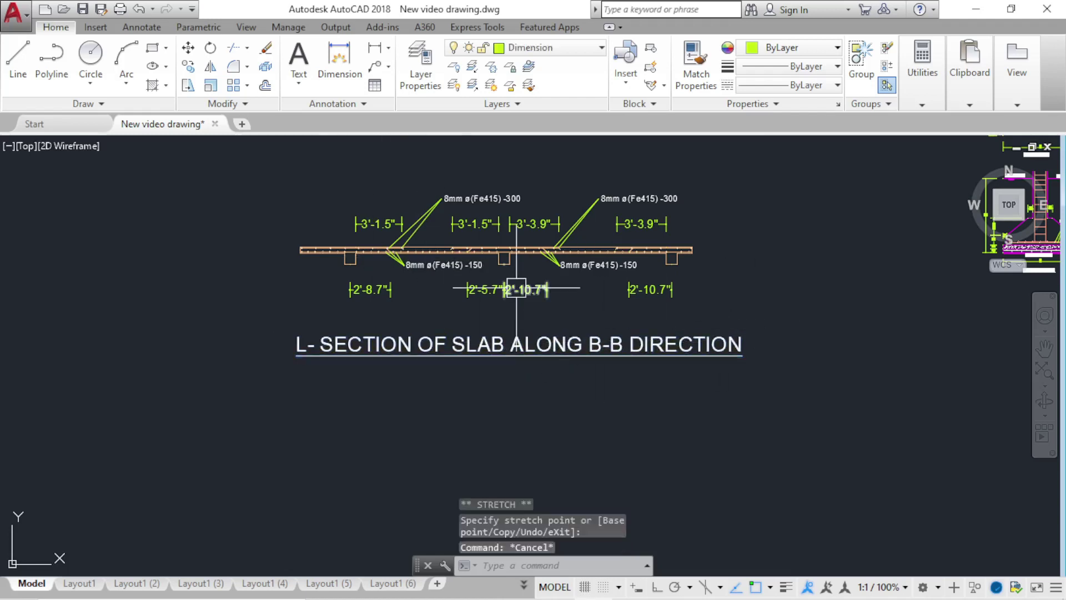
# - Pan and zoom across the other plans, then back to the finished slab section
pyautogui.scroll(-2, 454, 334)
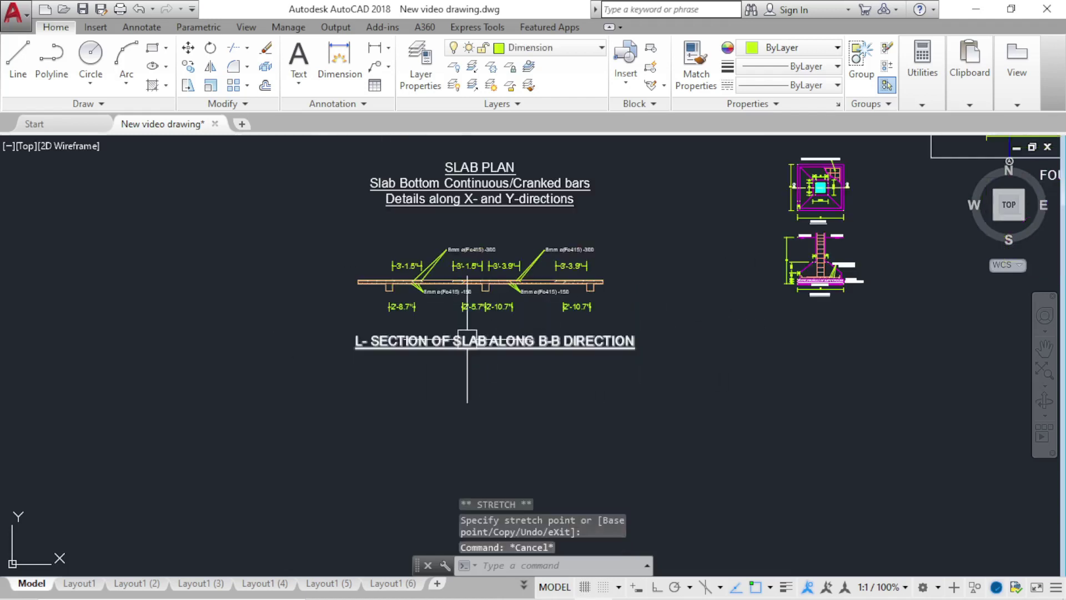
pyautogui.scroll(-3, 565, 340)
pyautogui.scroll(1, 565, 344)
pyautogui.scroll(-2, 547, 310)
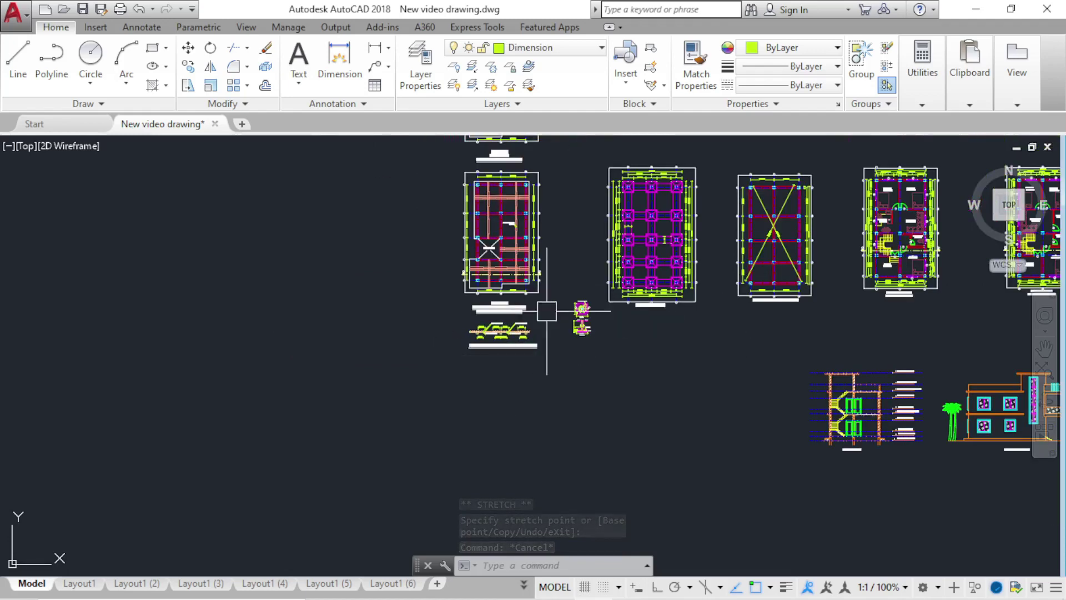
pyautogui.moveTo(548, 309); pyautogui.dragTo(508, 419, button='middle')
pyautogui.click(404, 137)
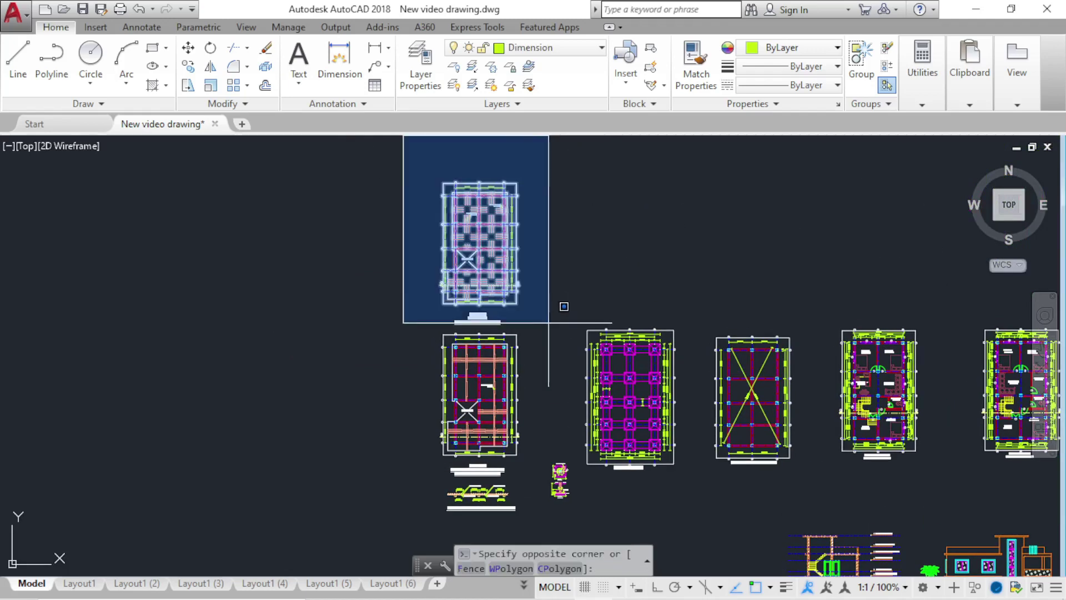
pyautogui.press('Escape')
pyautogui.press('Escape')
pyautogui.scroll(-2, 321, 490)
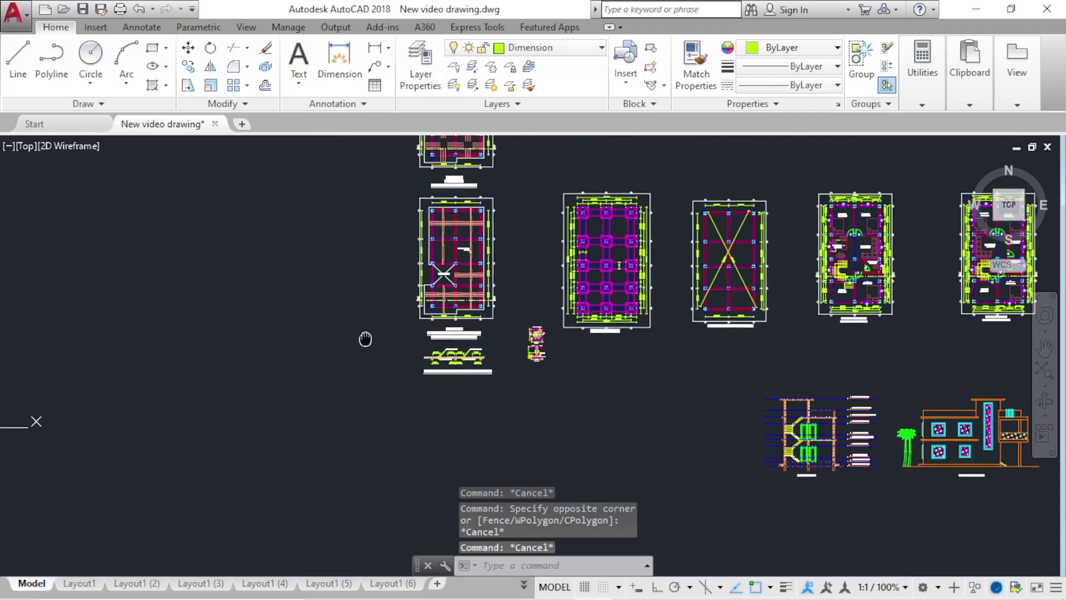
pyautogui.scroll(6, 429, 364)
pyautogui.moveTo(600, 239); pyautogui.dragTo(494, 270, button='middle')
pyautogui.scroll(5, 482, 270)
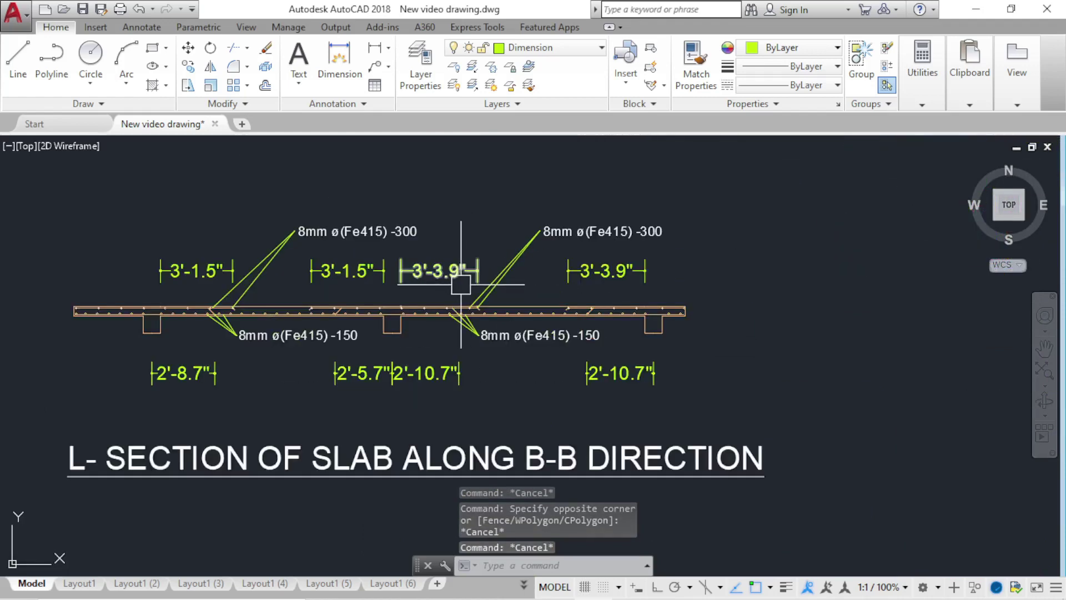
pyautogui.scroll(2, 222, 320)
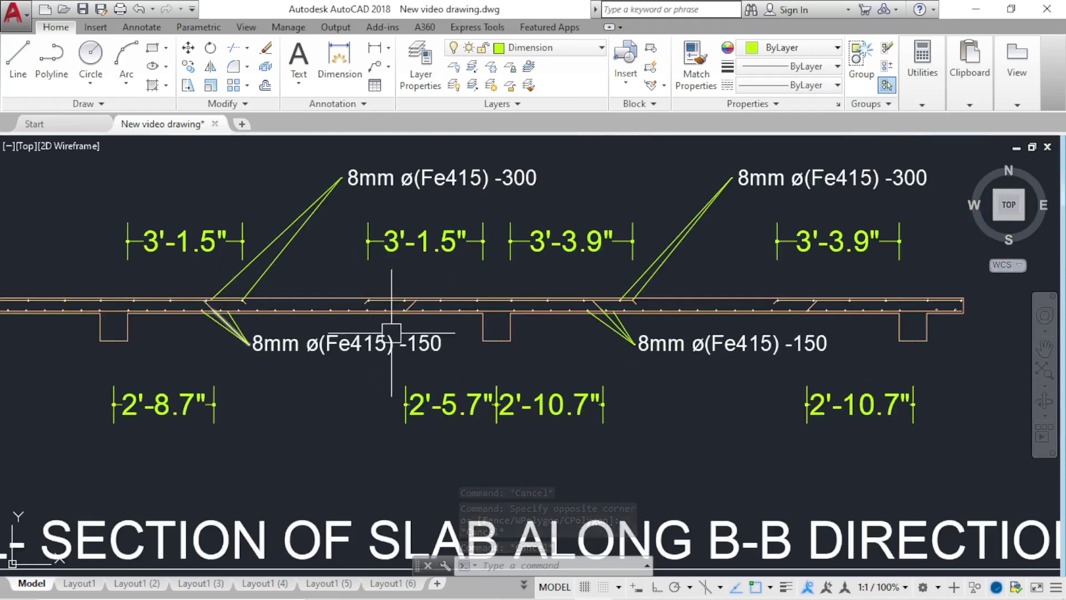
pyautogui.scroll(-3, 603, 363)
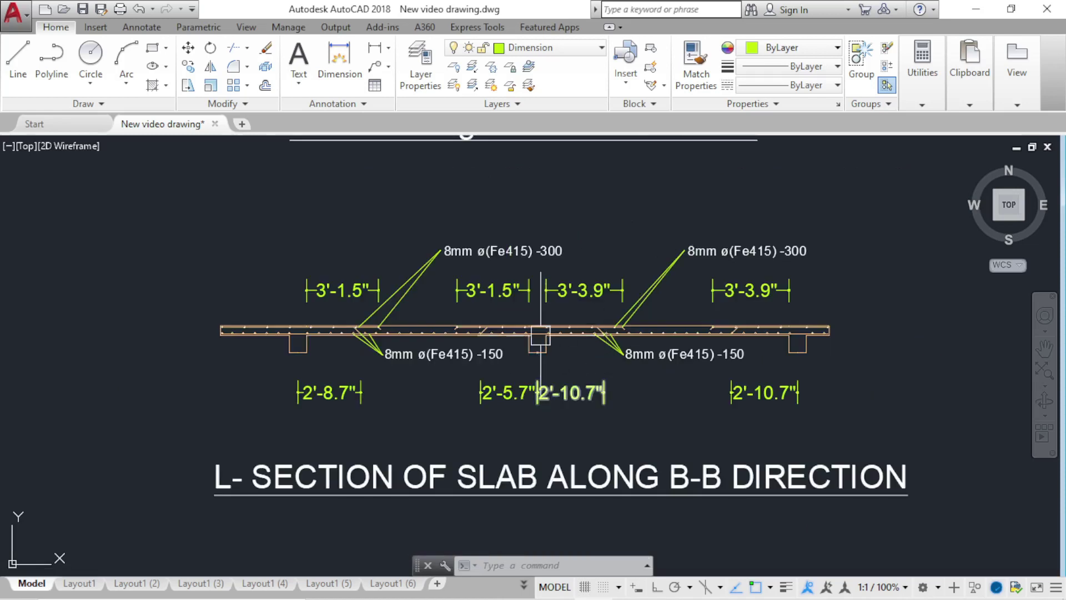